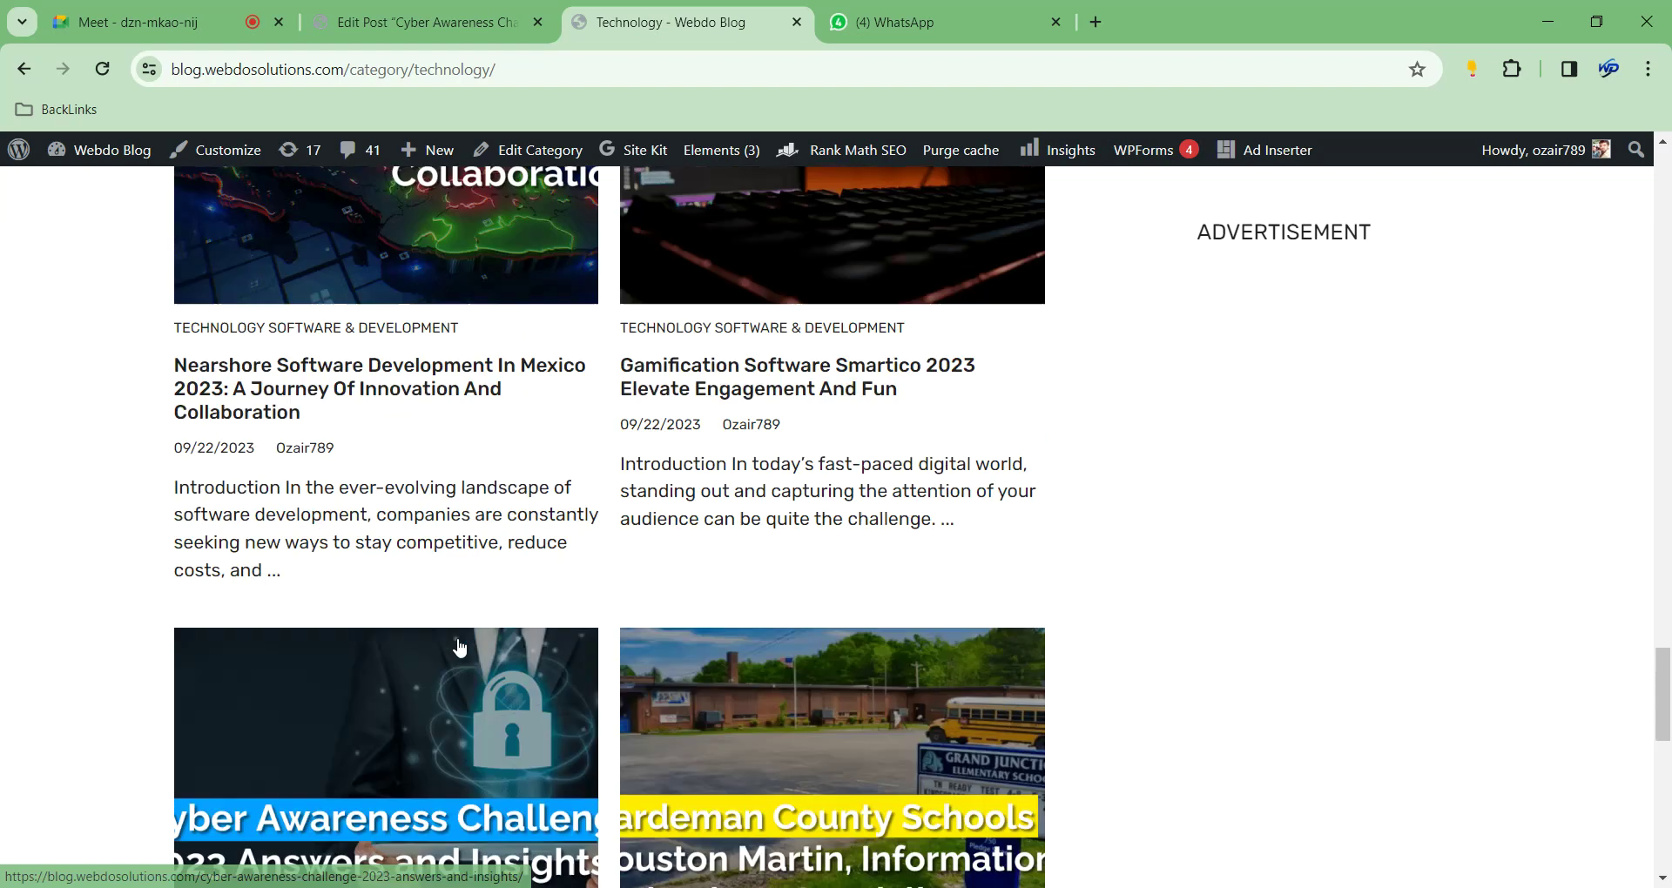
Browse the Technology category listing for a related post suitable as an internal link
{"action": "scroll", "coordinate": [463, 648], "scroll_direction": "up", "scroll_amount": 5}
{"action": "scroll", "coordinate": [468, 646], "scroll_direction": "up", "scroll_amount": 10}
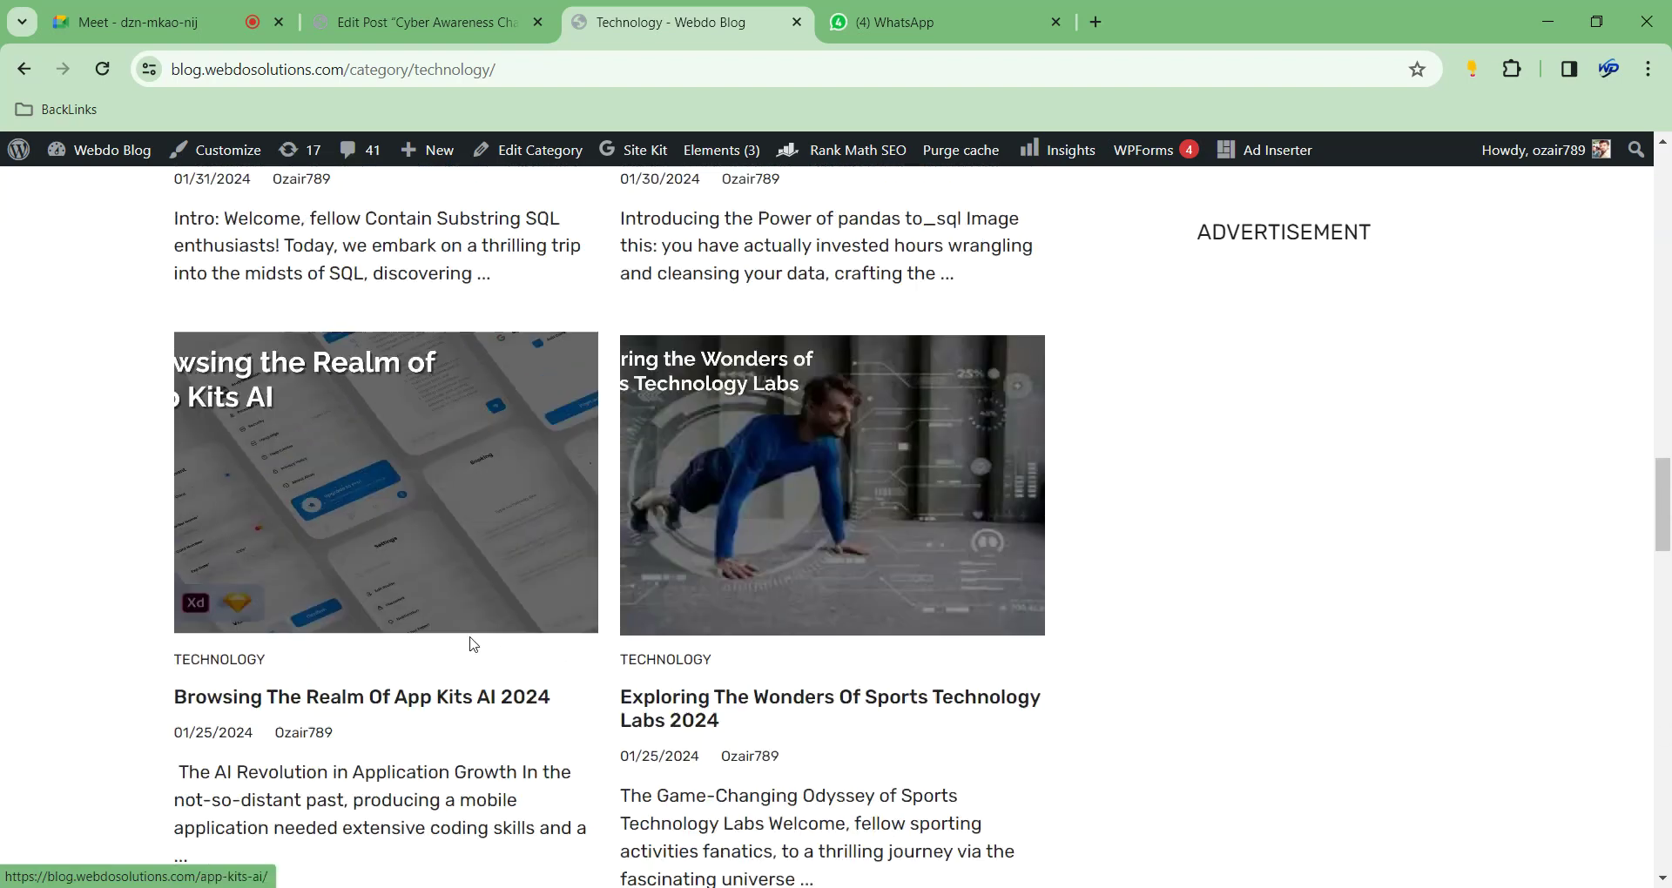
{"action": "scroll", "coordinate": [475, 644], "scroll_direction": "up", "scroll_amount": 7}
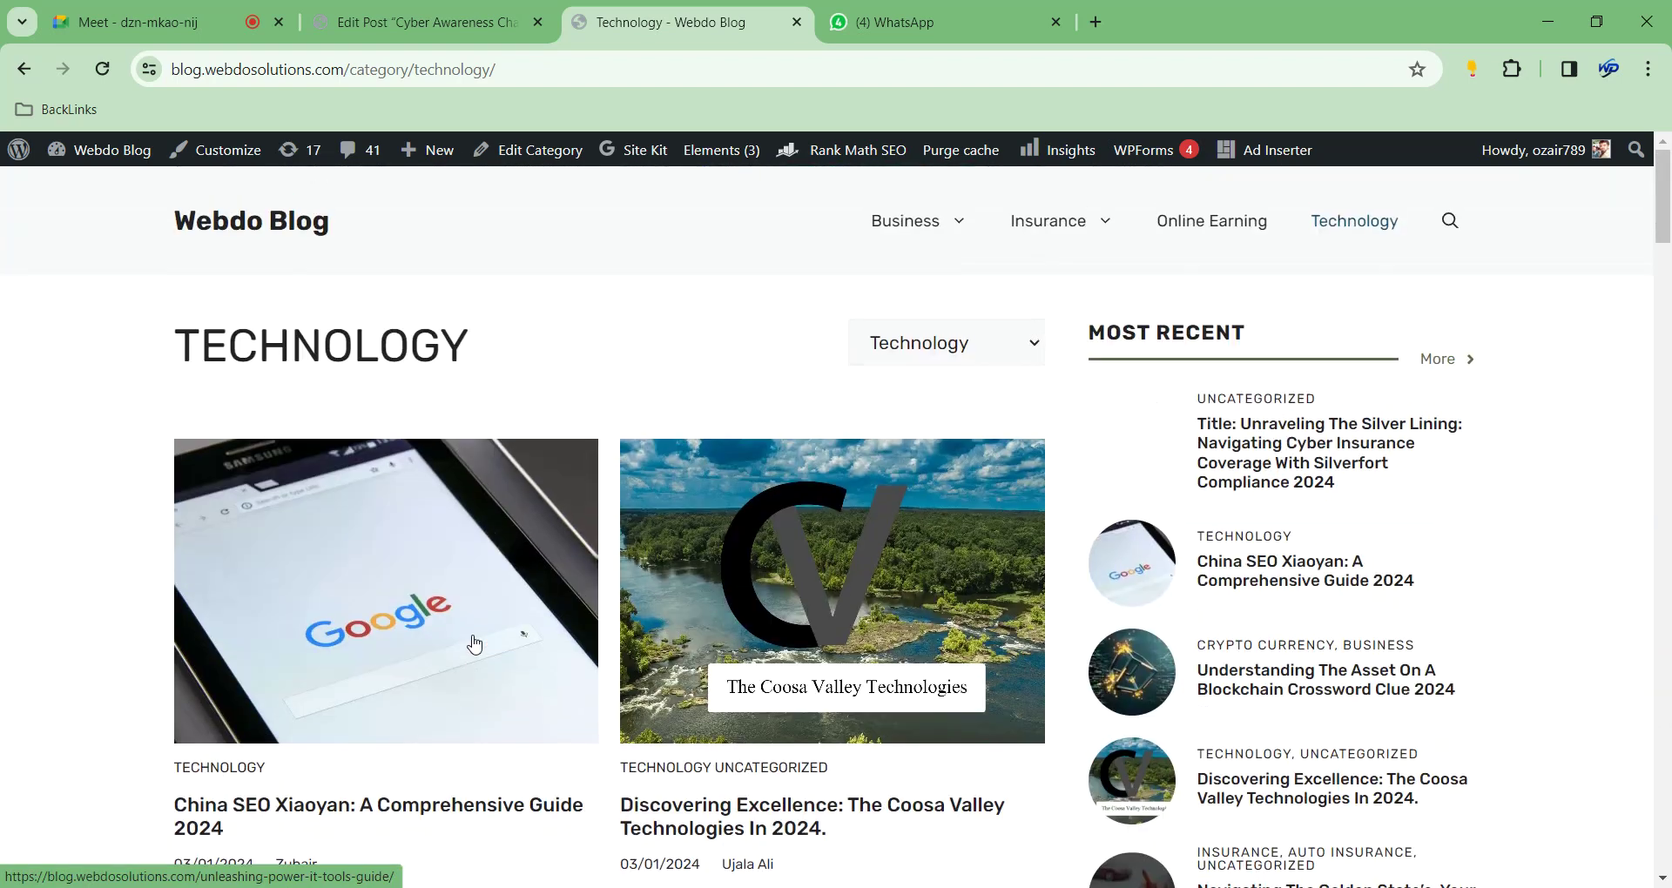
{"action": "scroll", "coordinate": [475, 644], "scroll_direction": "down", "scroll_amount": 5}
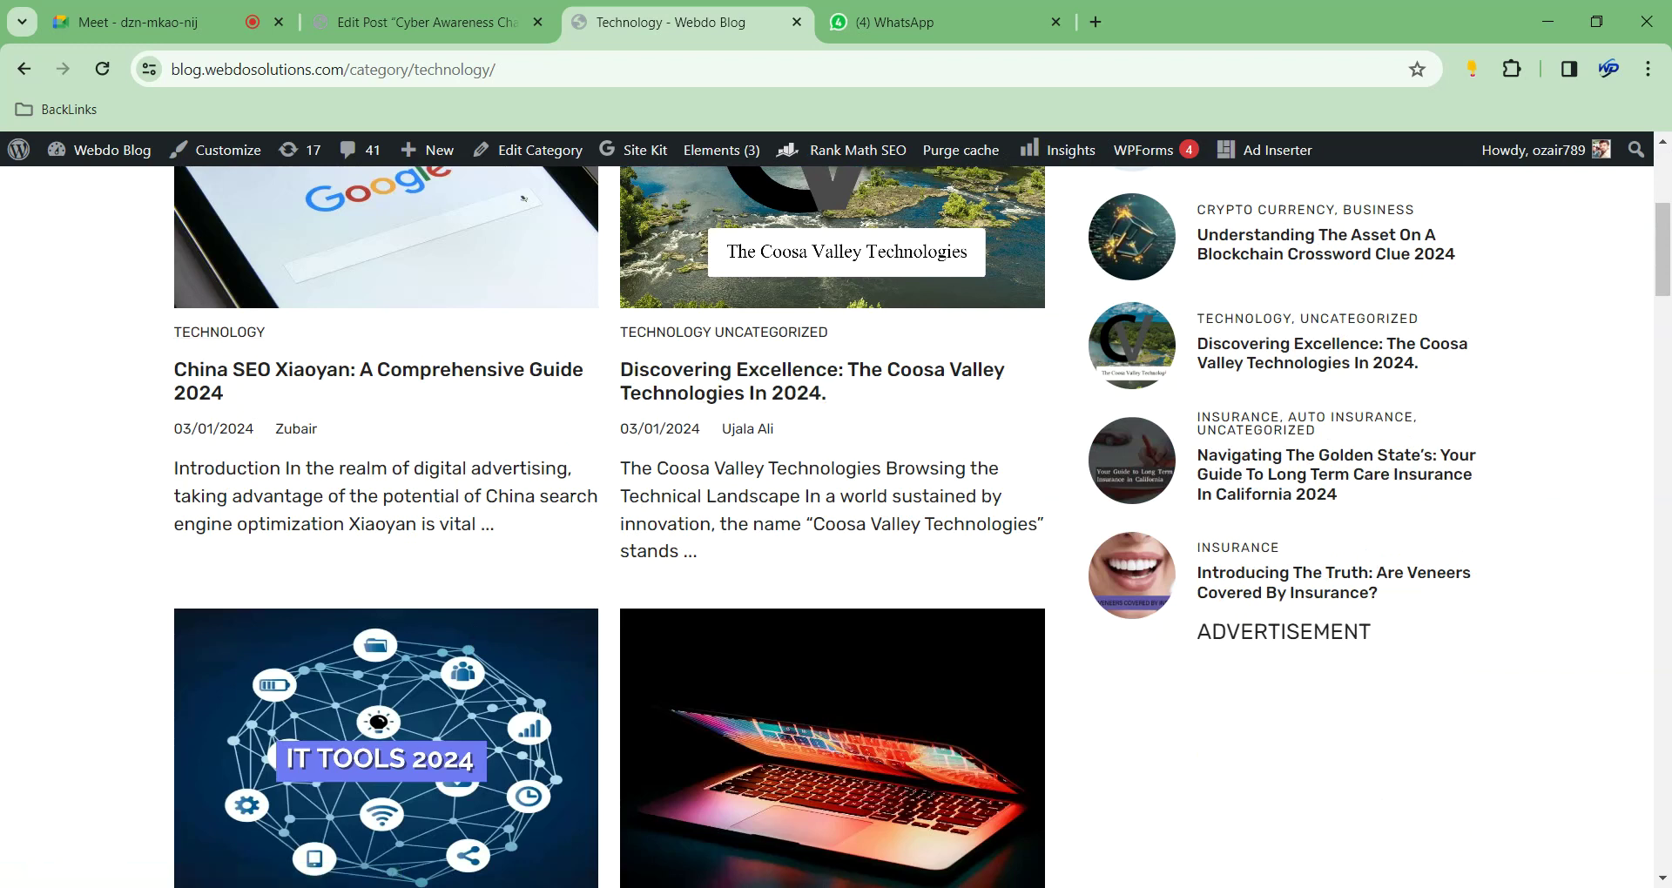
{"action": "scroll", "coordinate": [605, 534], "scroll_direction": "down", "scroll_amount": 7}
{"action": "scroll", "coordinate": [608, 534], "scroll_direction": "up", "scroll_amount": 4}
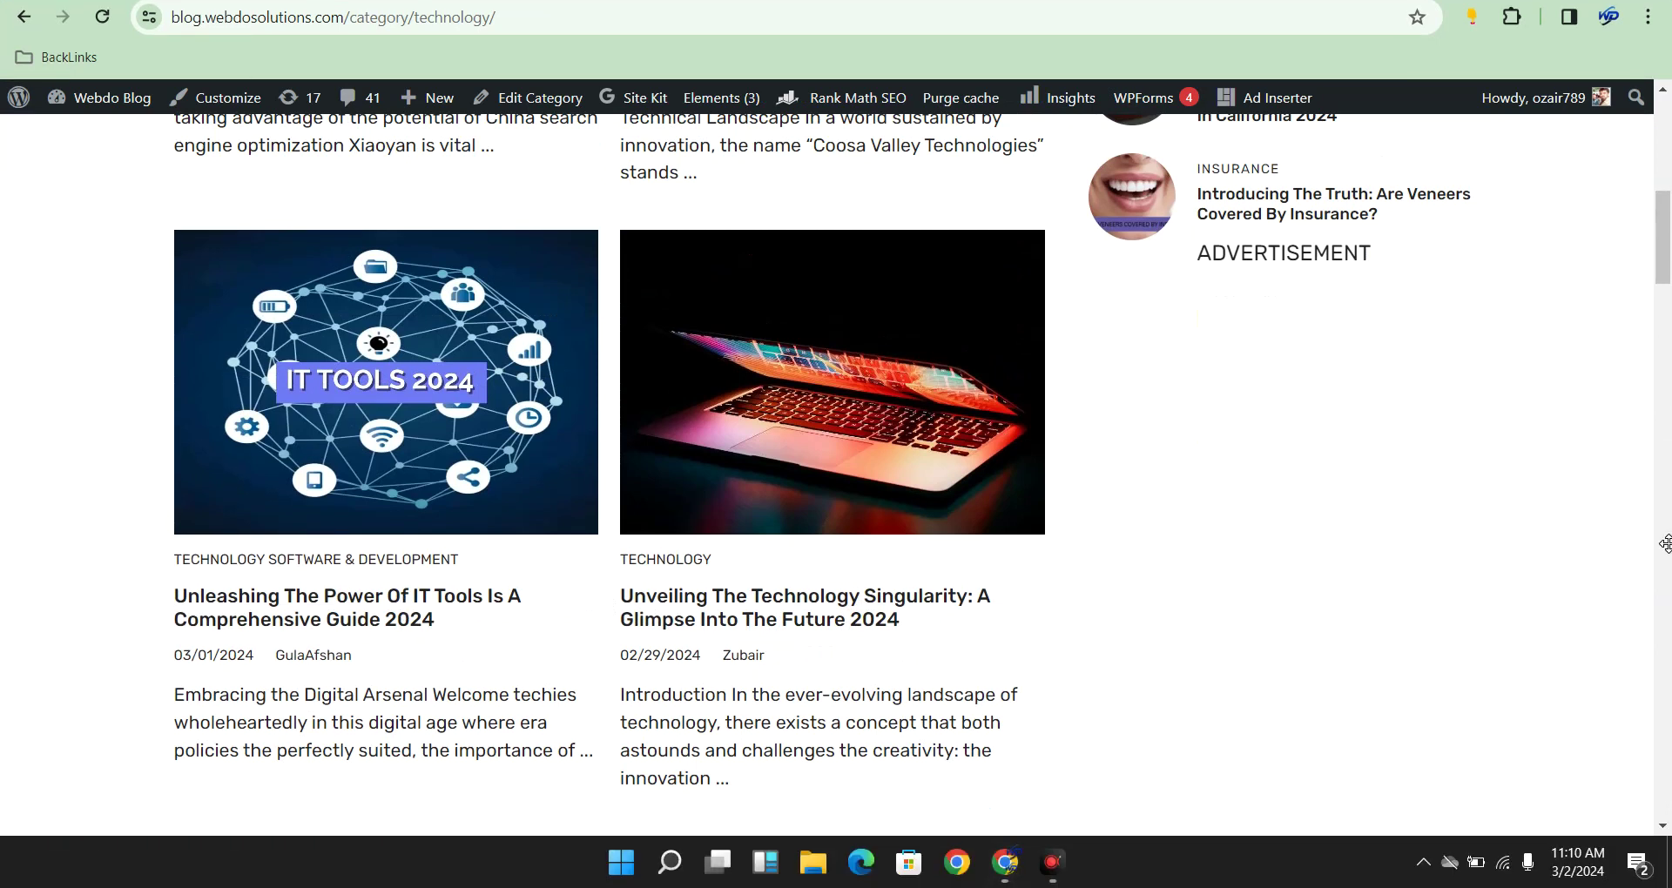
{"action": "left_click_drag", "start_coordinate": [1667, 224], "coordinate": [1667, 708]}
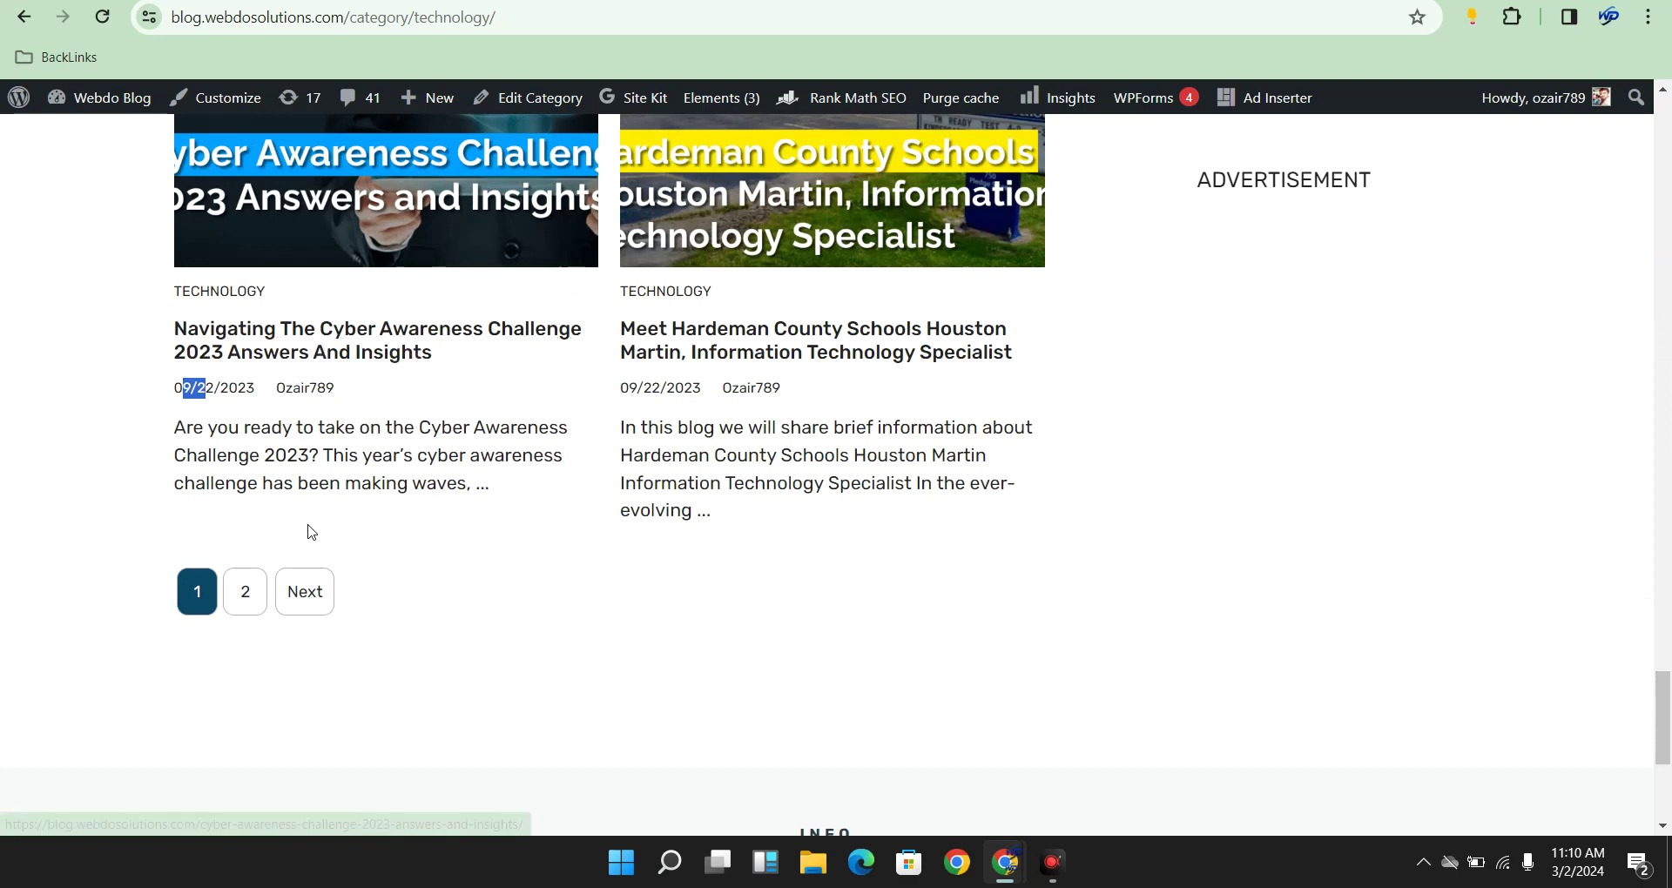
{"action": "left_click", "coordinate": [359, 425]}
{"action": "scroll", "coordinate": [279, 378], "scroll_direction": "up", "scroll_amount": 9}
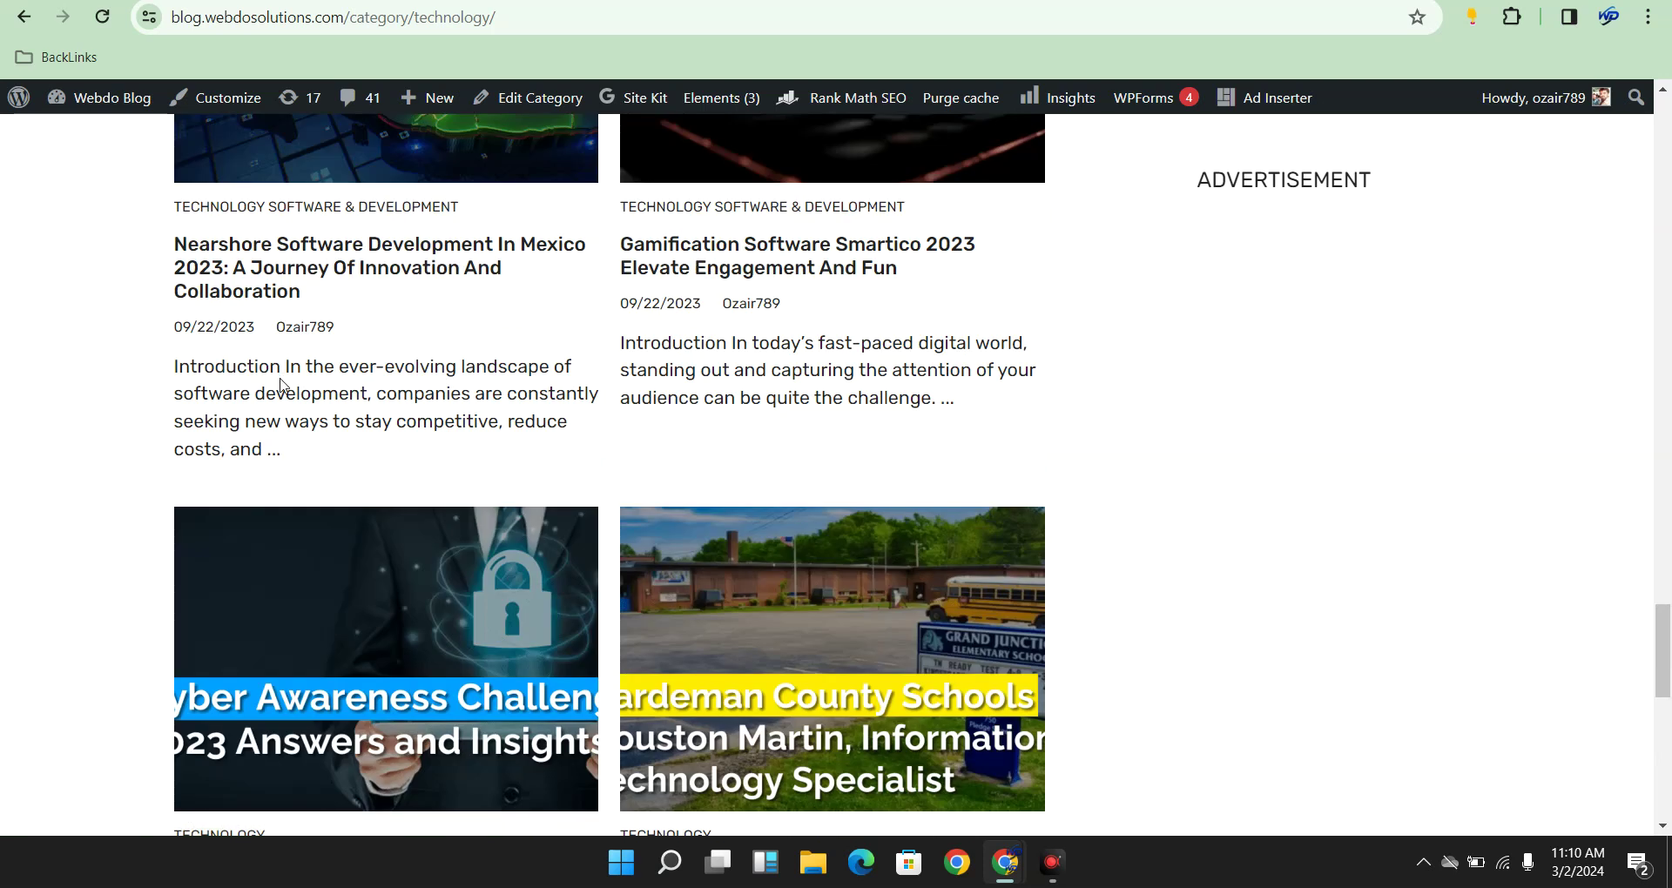
{"action": "scroll", "coordinate": [355, 633], "scroll_direction": "up", "scroll_amount": 19}
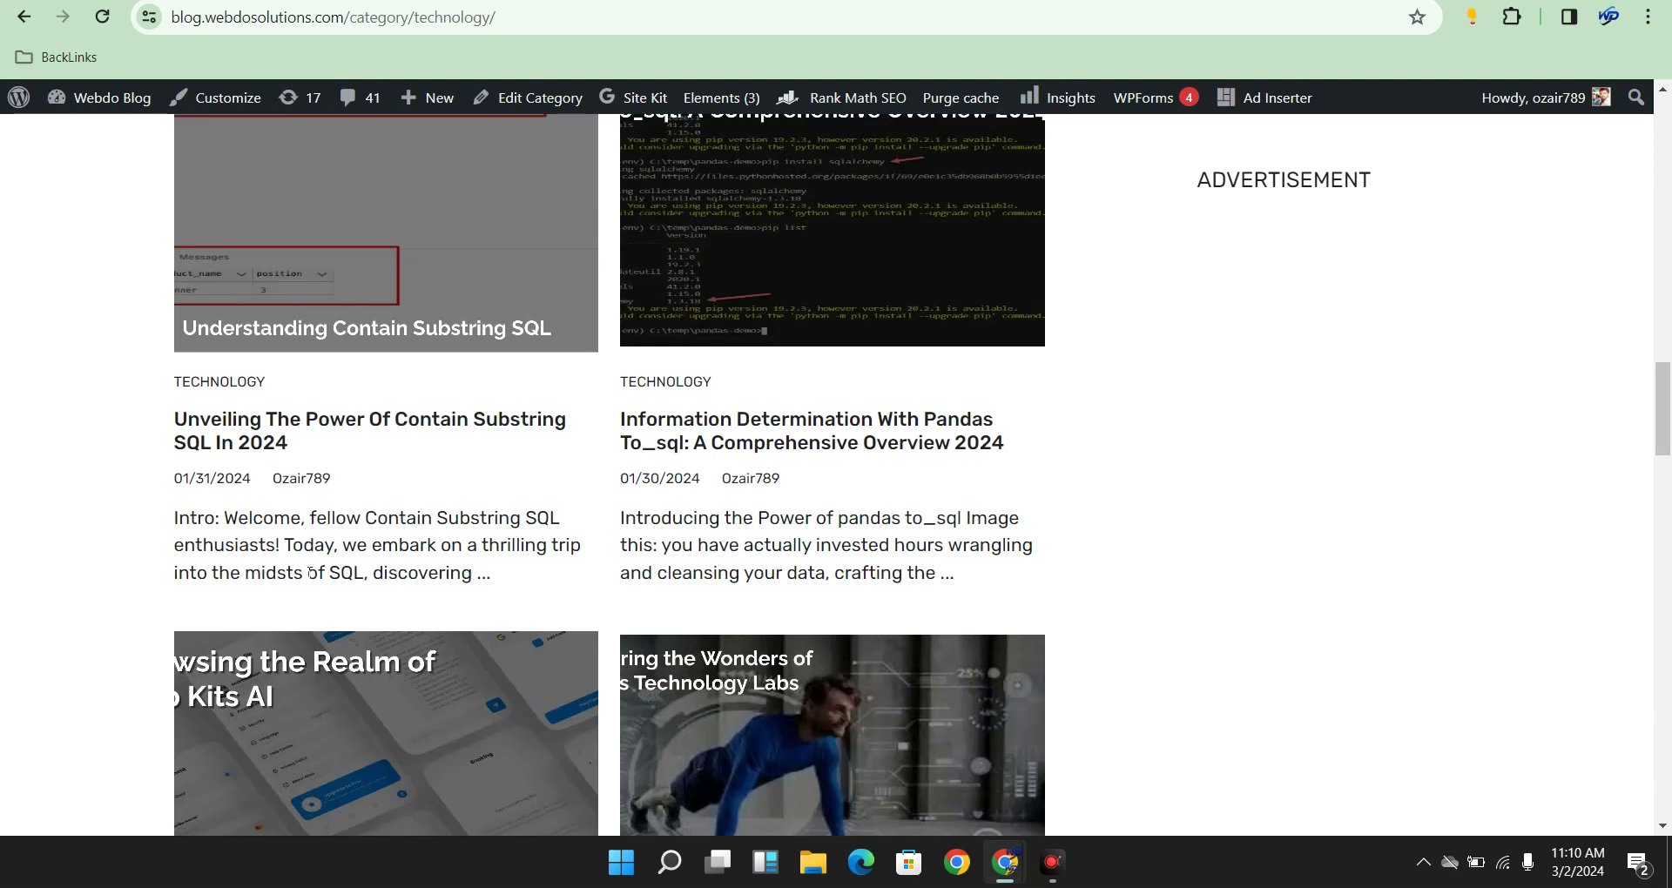
{"action": "scroll", "coordinate": [309, 572], "scroll_direction": "up", "scroll_amount": 10}
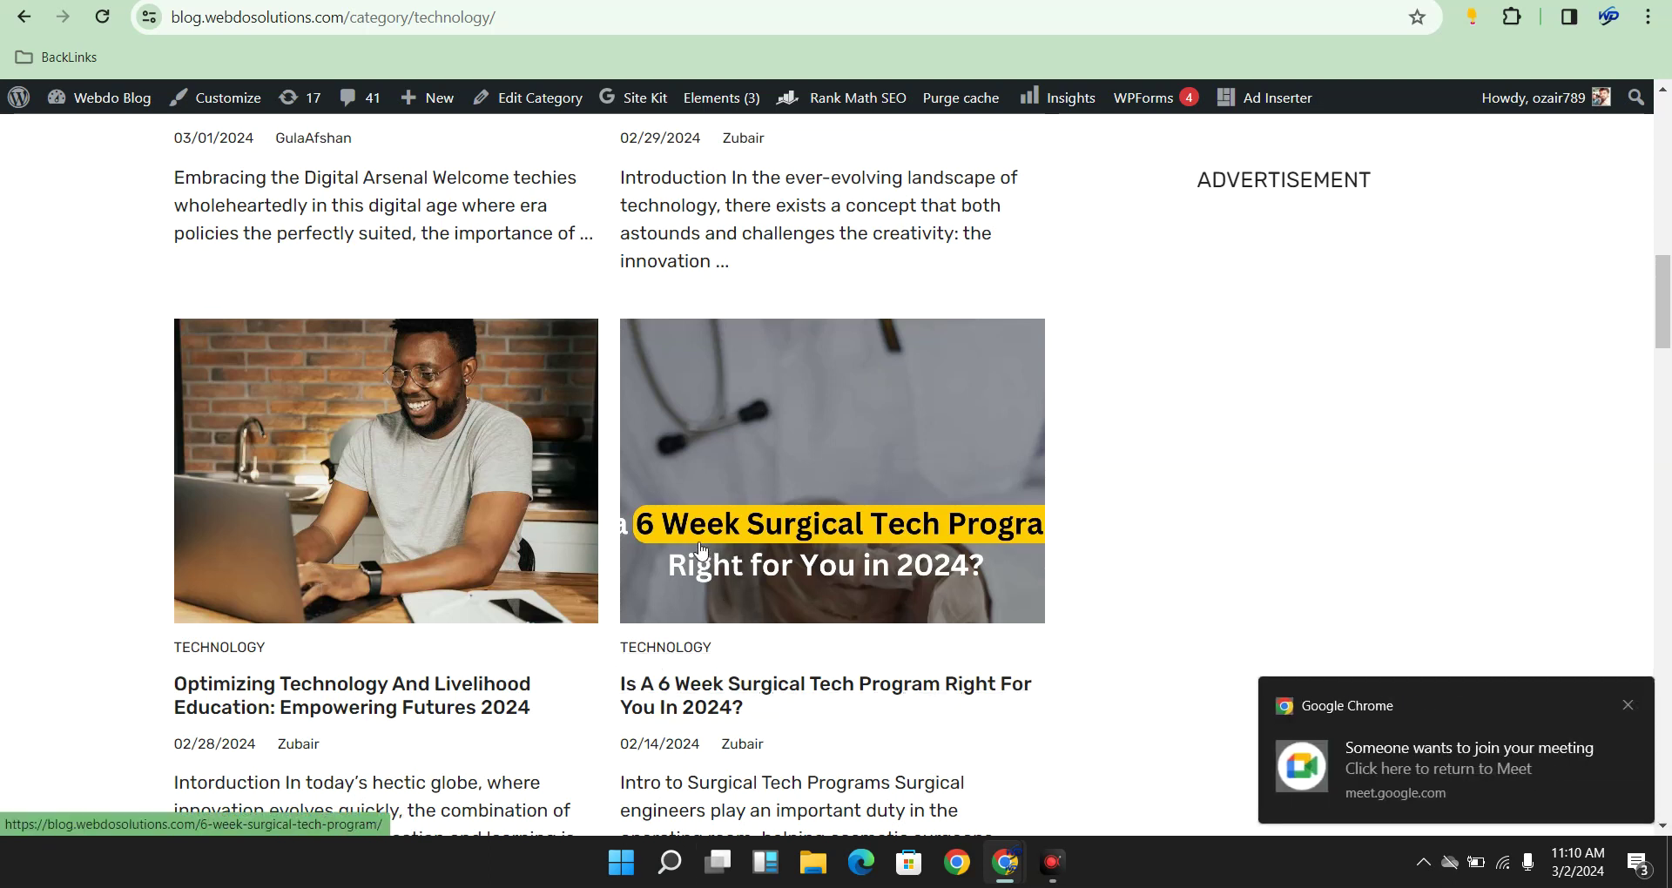
{"action": "scroll", "coordinate": [534, 683], "scroll_direction": "down", "scroll_amount": 1}
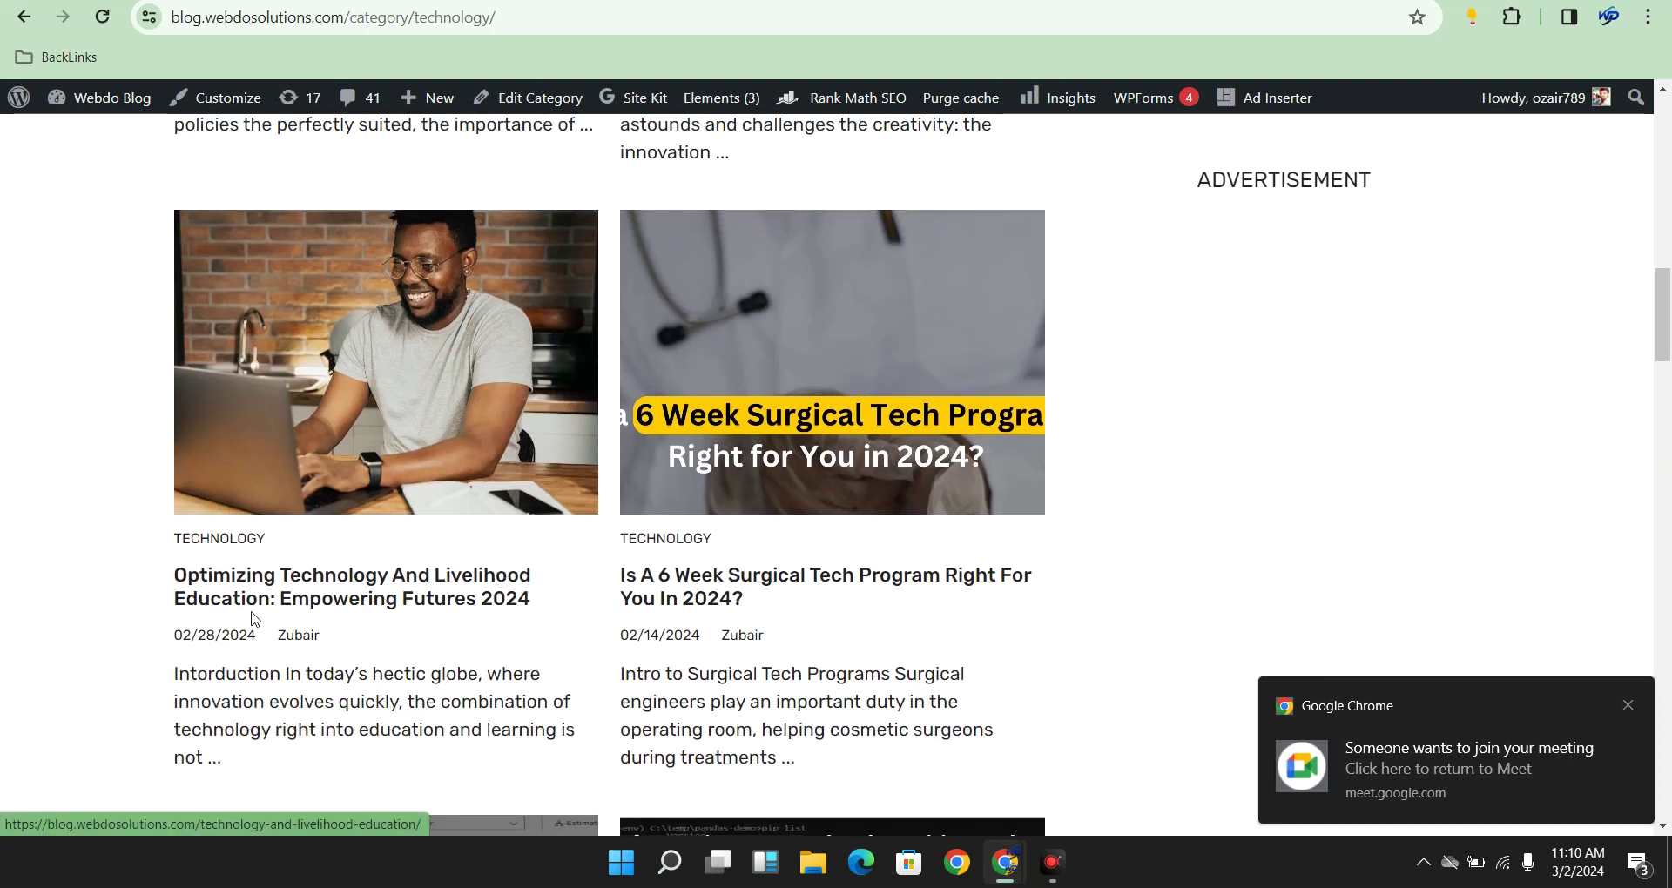
{"action": "scroll", "coordinate": [375, 592], "scroll_direction": "up", "scroll_amount": 6}
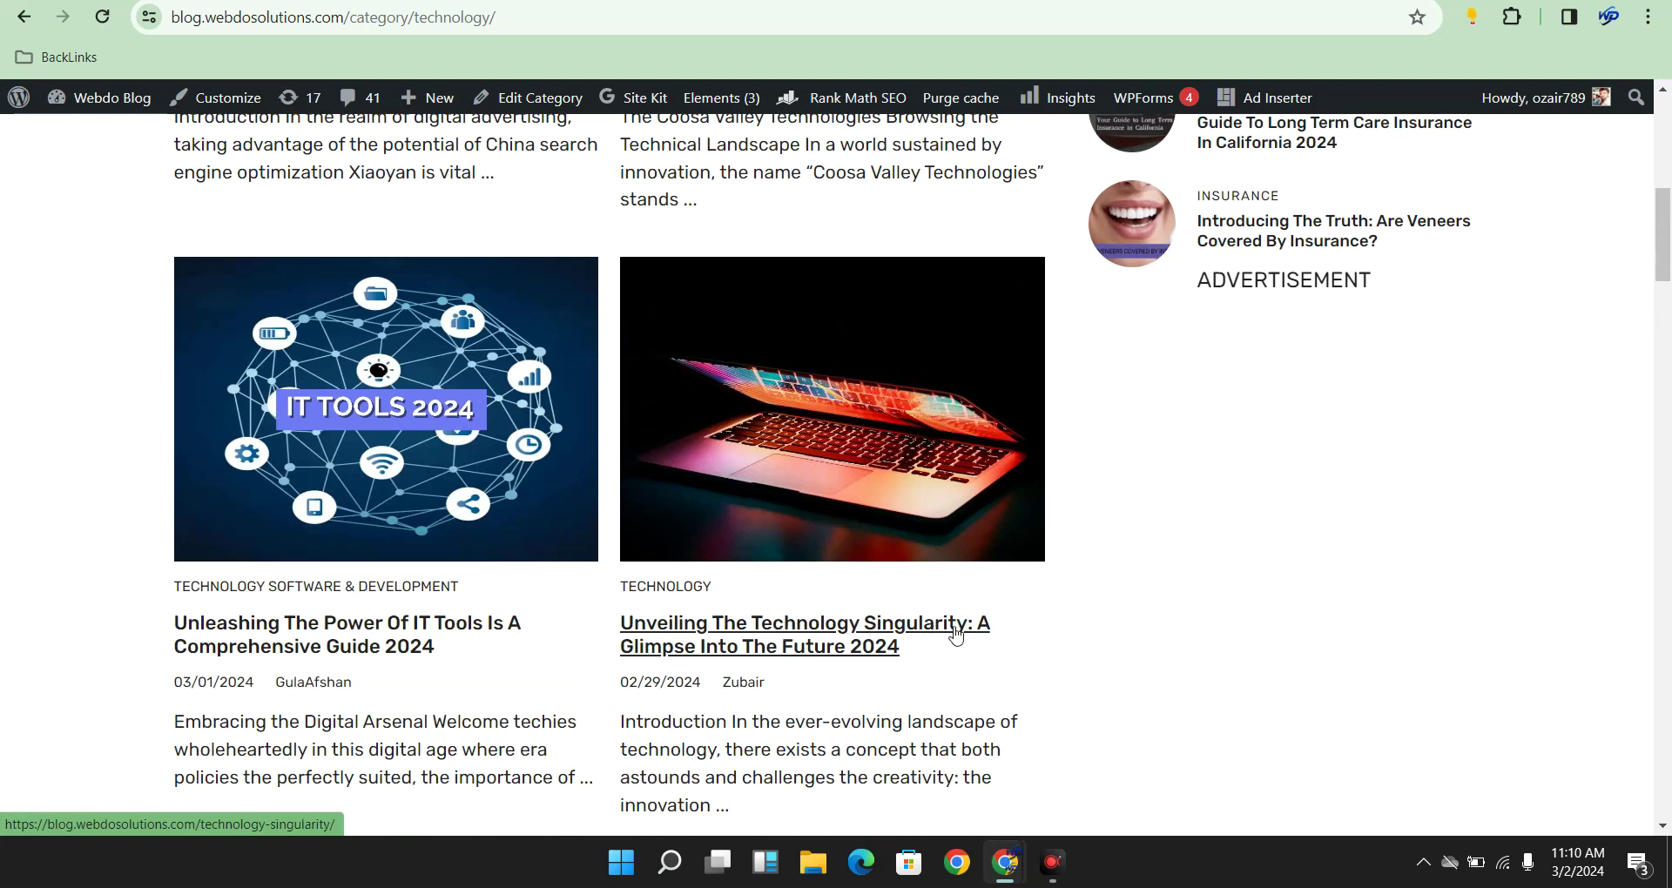
{"action": "scroll", "coordinate": [754, 663], "scroll_direction": "down", "scroll_amount": 1}
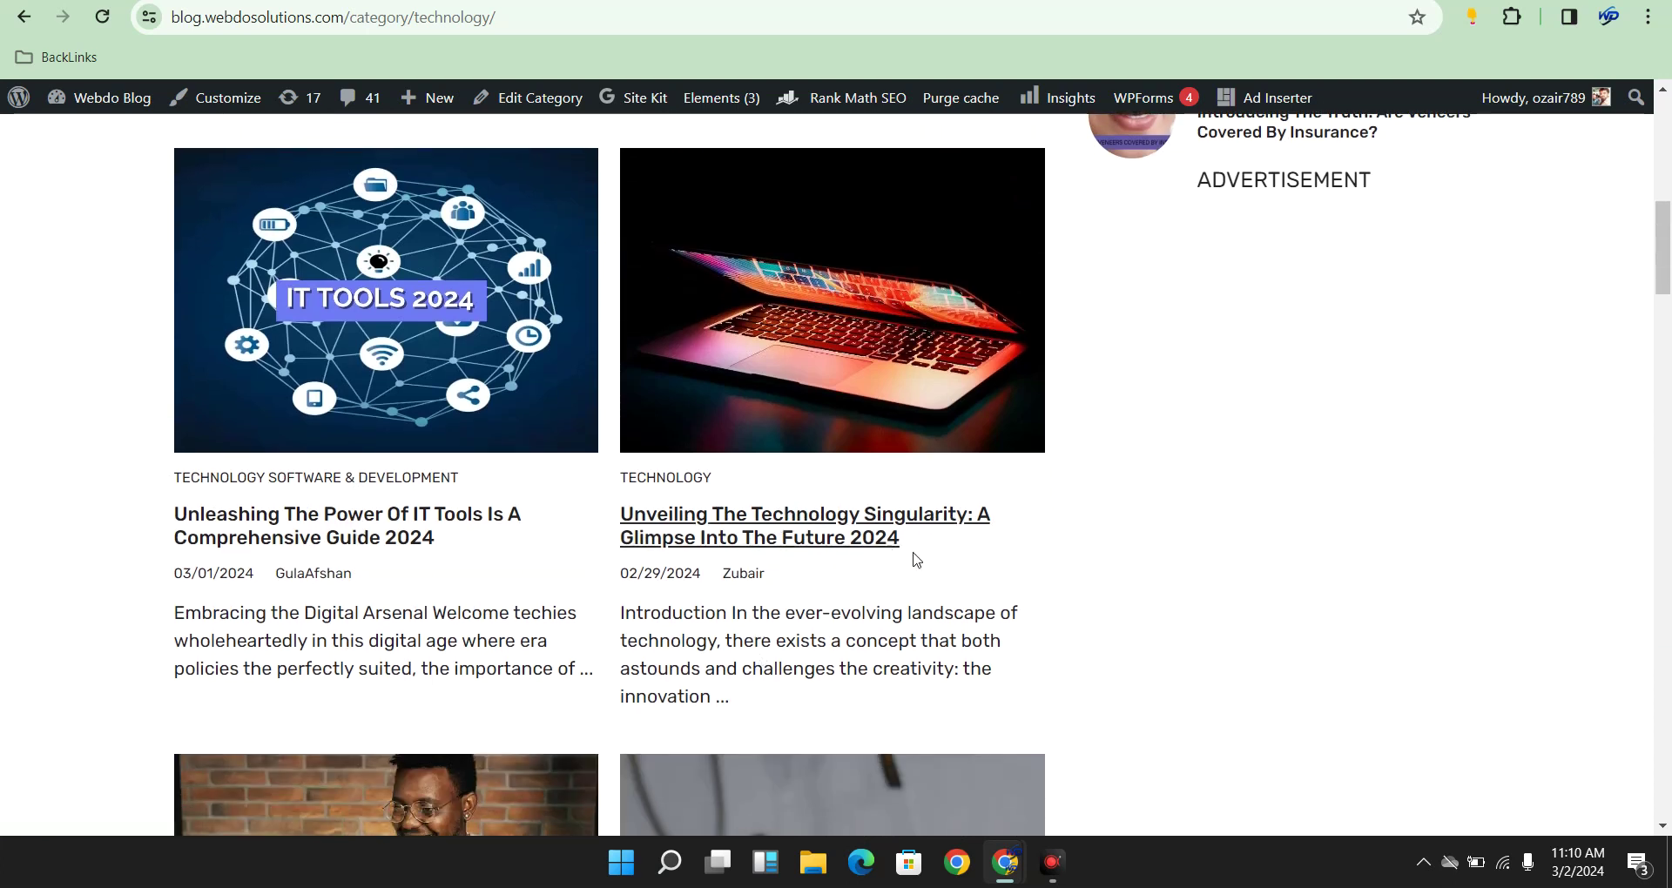
{"action": "left_click_drag", "start_coordinate": [903, 542], "coordinate": [612, 517]}
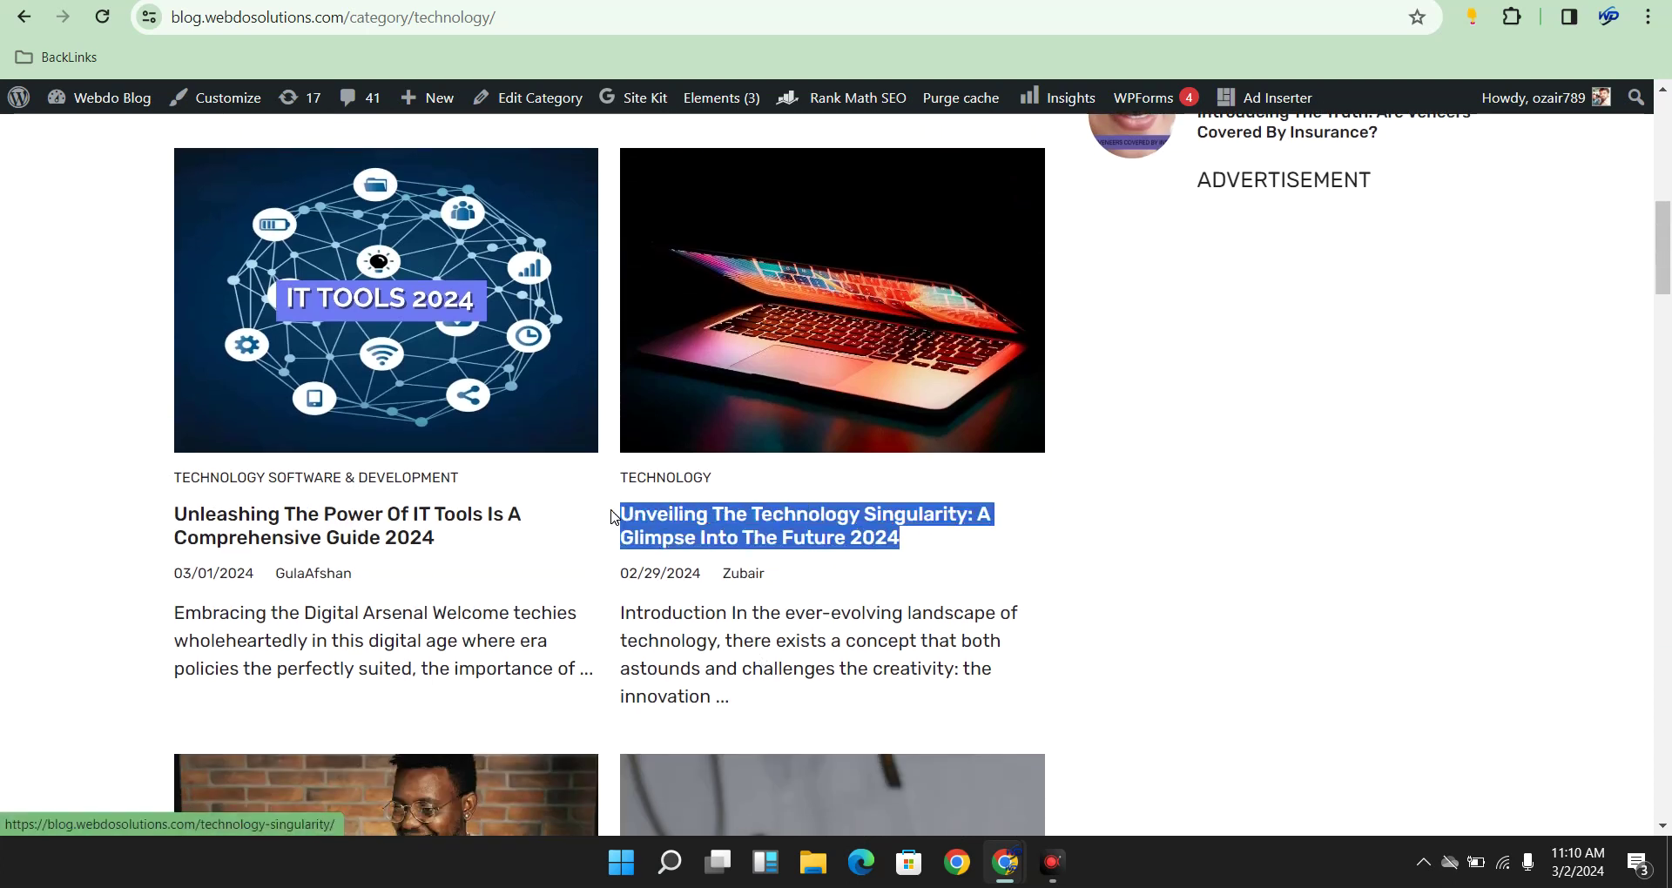
{"action": "right_click", "coordinate": [655, 528]}
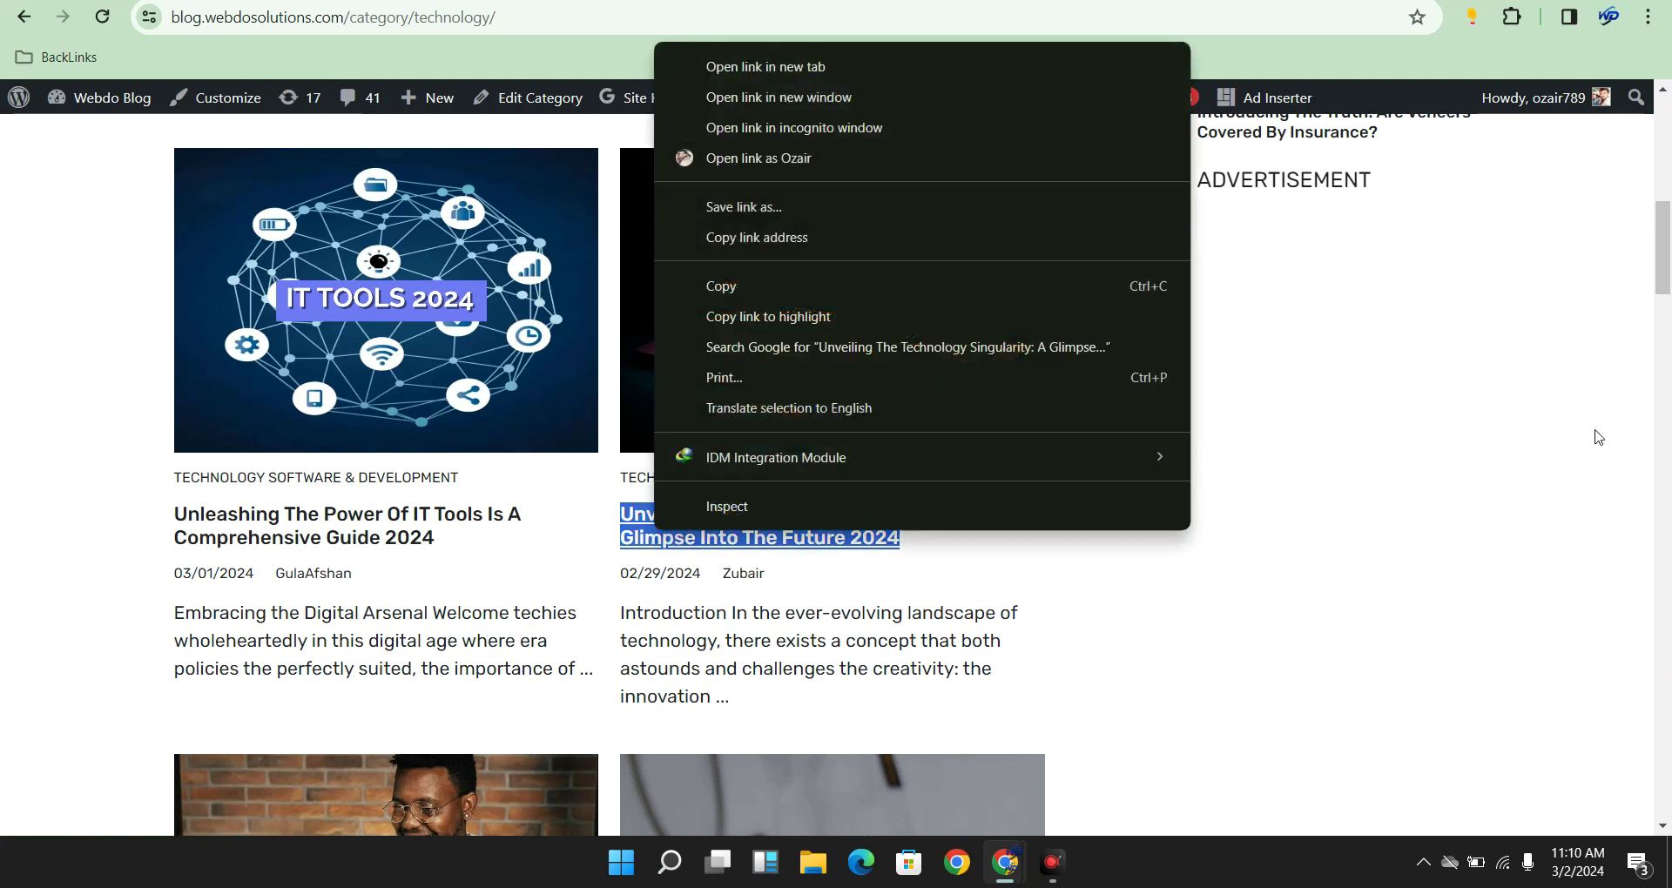
{"action": "left_click", "coordinate": [1343, 342]}
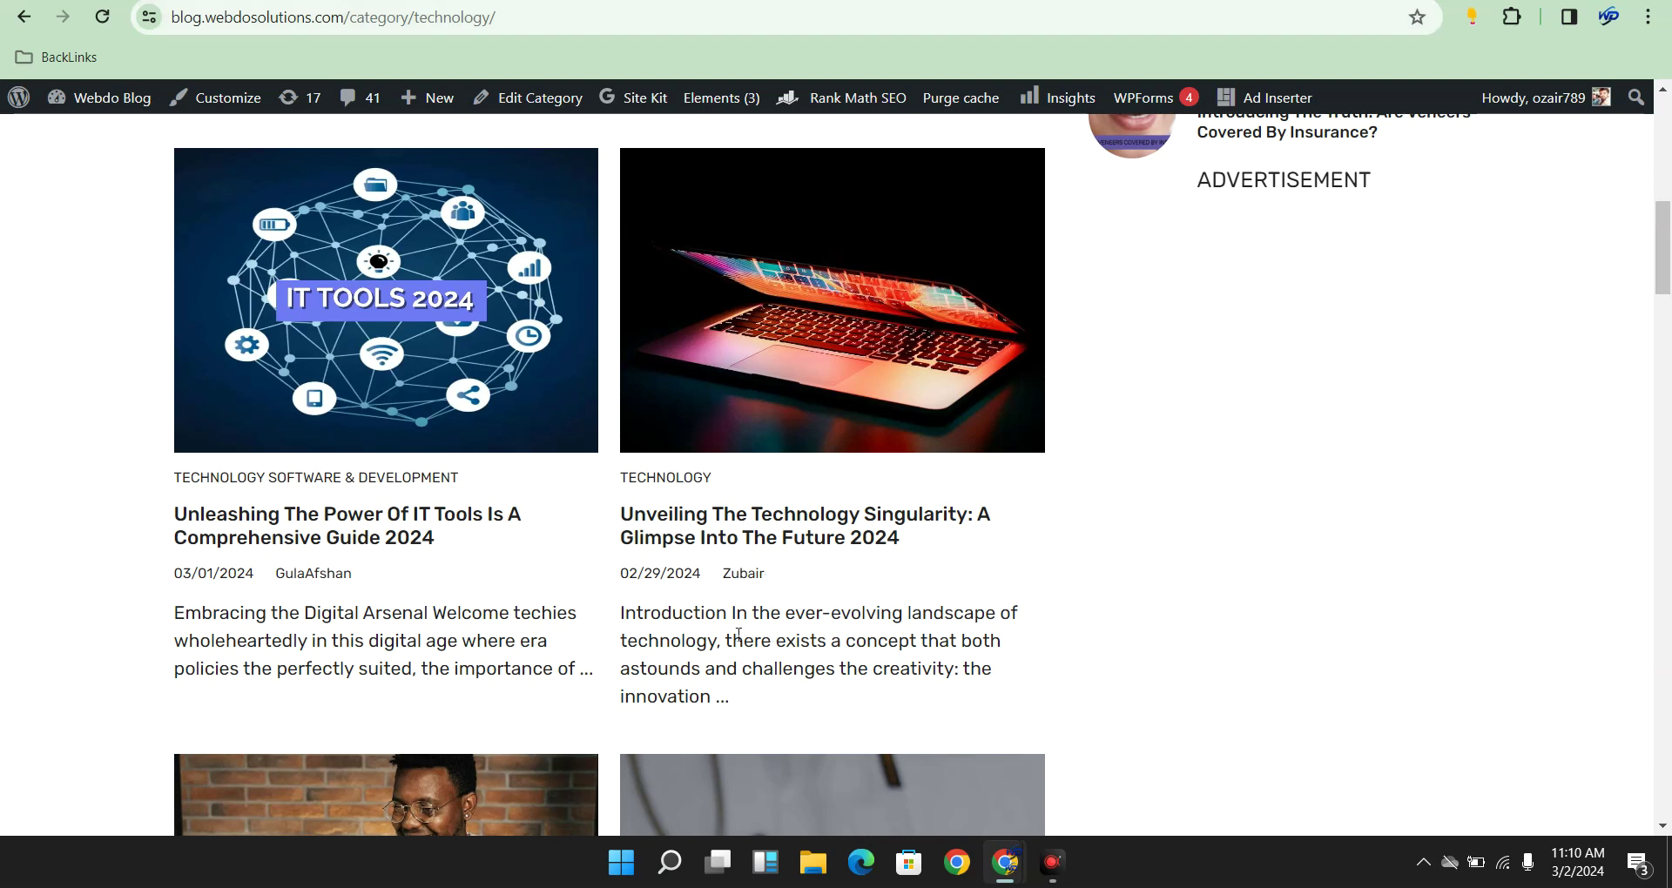
Copy the linked post title "Unveiling The Technology Singularity: A Glimpse Into The Future 2024" from the Technology listing
{"action": "left_click_drag", "start_coordinate": [933, 545], "coordinate": [636, 518]}
{"action": "right_click", "coordinate": [674, 497]}
{"action": "left_click", "coordinate": [712, 522]}
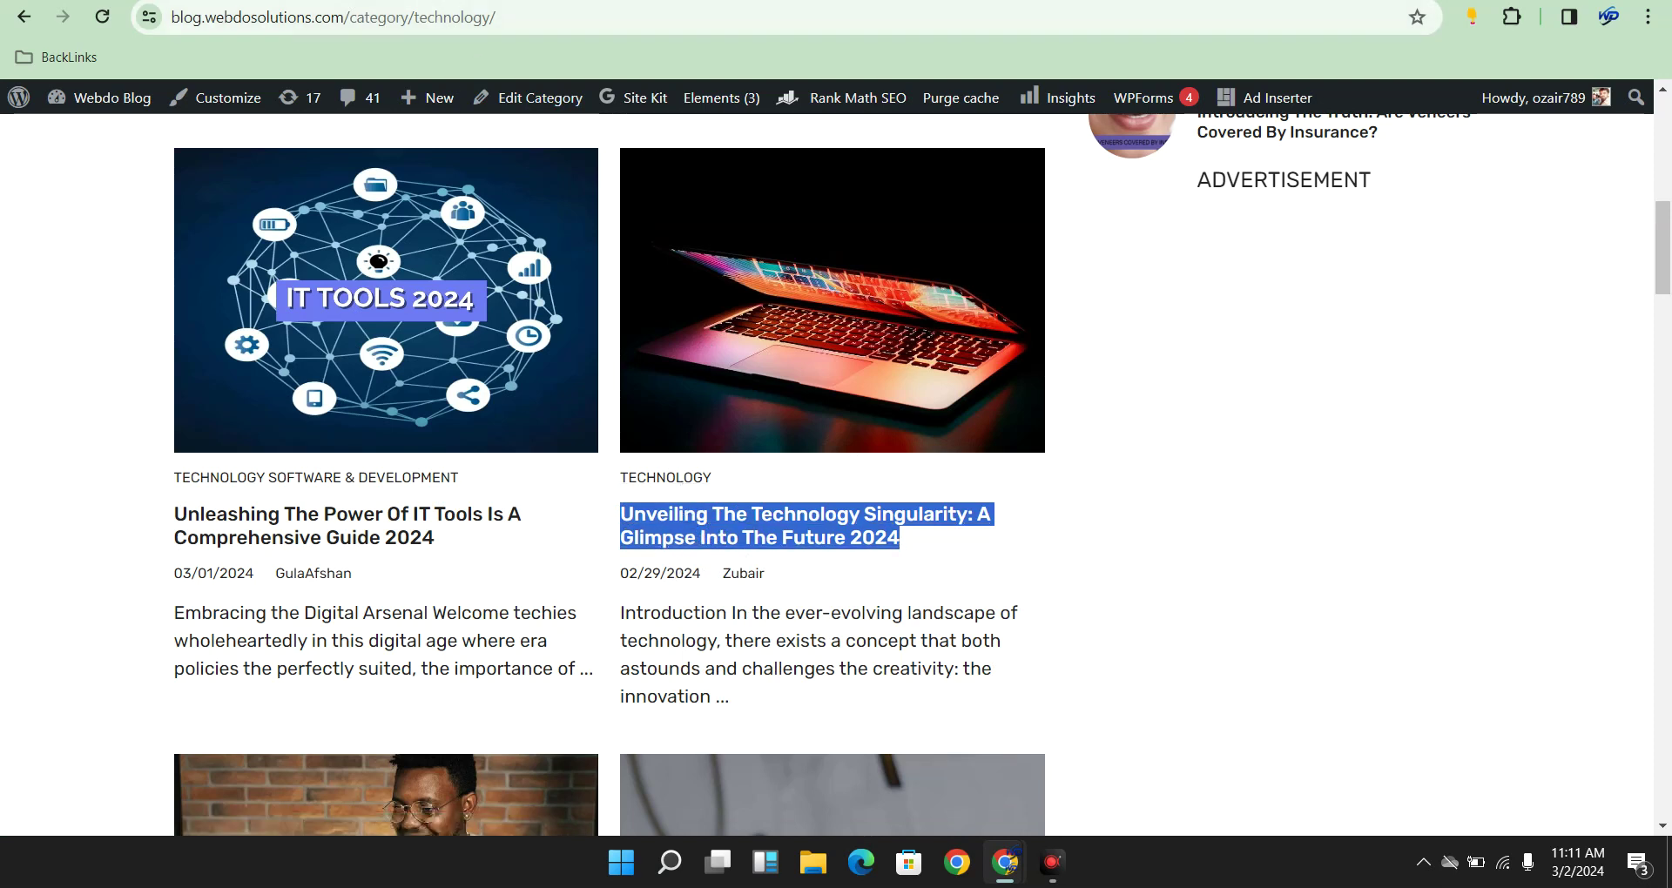
In the post editor, add an "Also Read:" paragraph at the end of The Path Forward section and paste the copied linked title
{"action": "key", "text": "ctrl+Tab"}
{"action": "scroll", "coordinate": [588, 566], "scroll_direction": "down", "scroll_amount": 20}
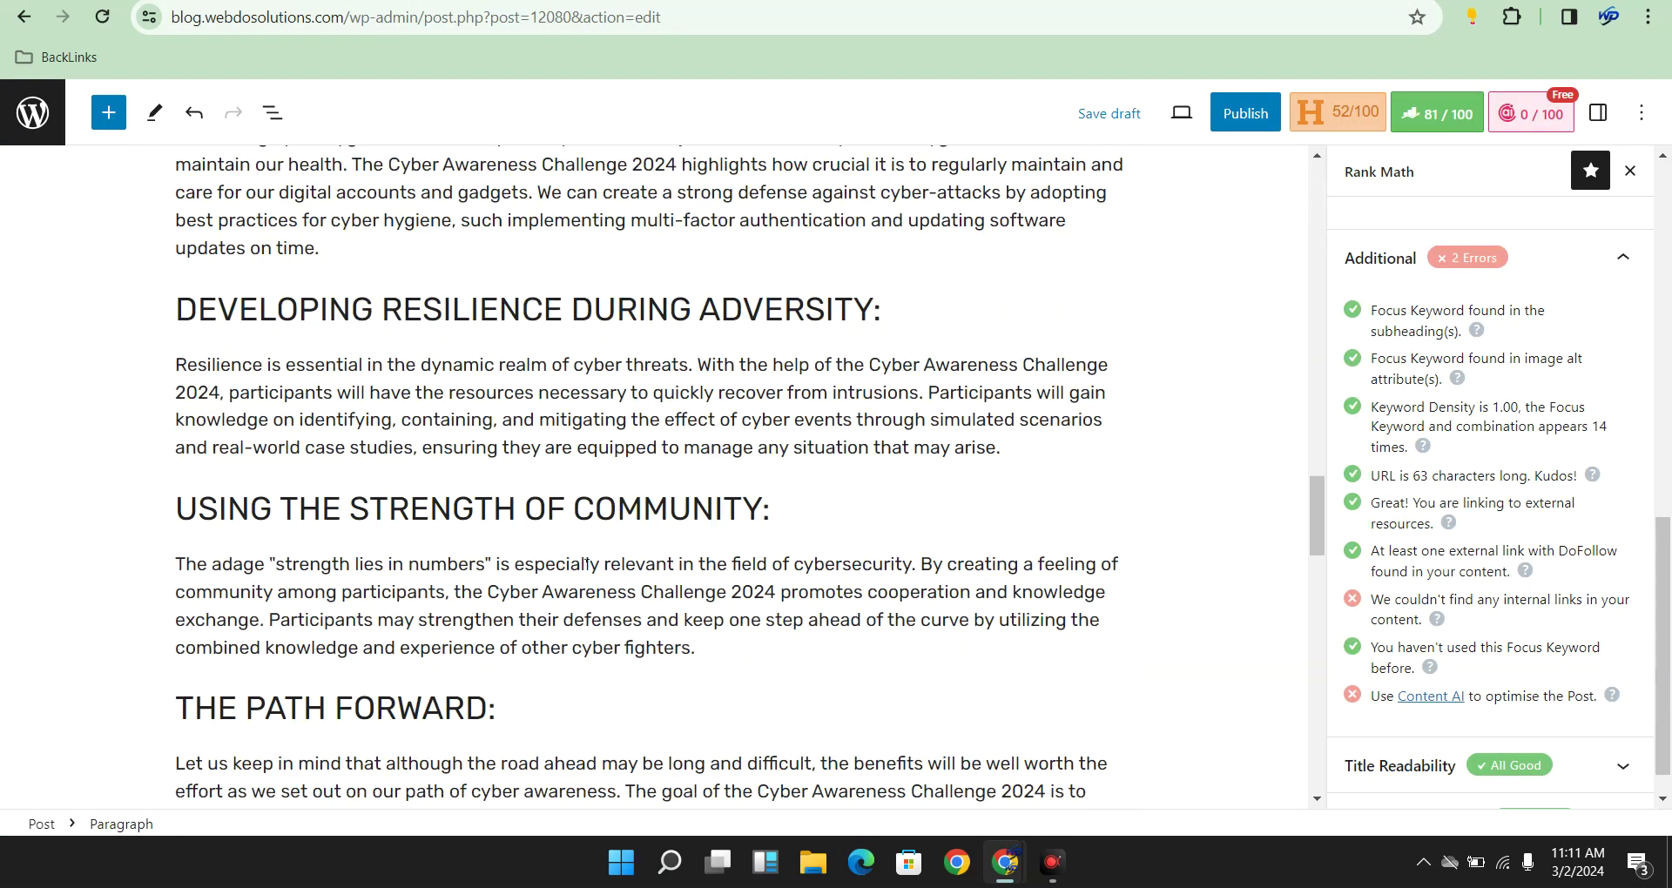
{"action": "scroll", "coordinate": [585, 563], "scroll_direction": "up", "scroll_amount": 7}
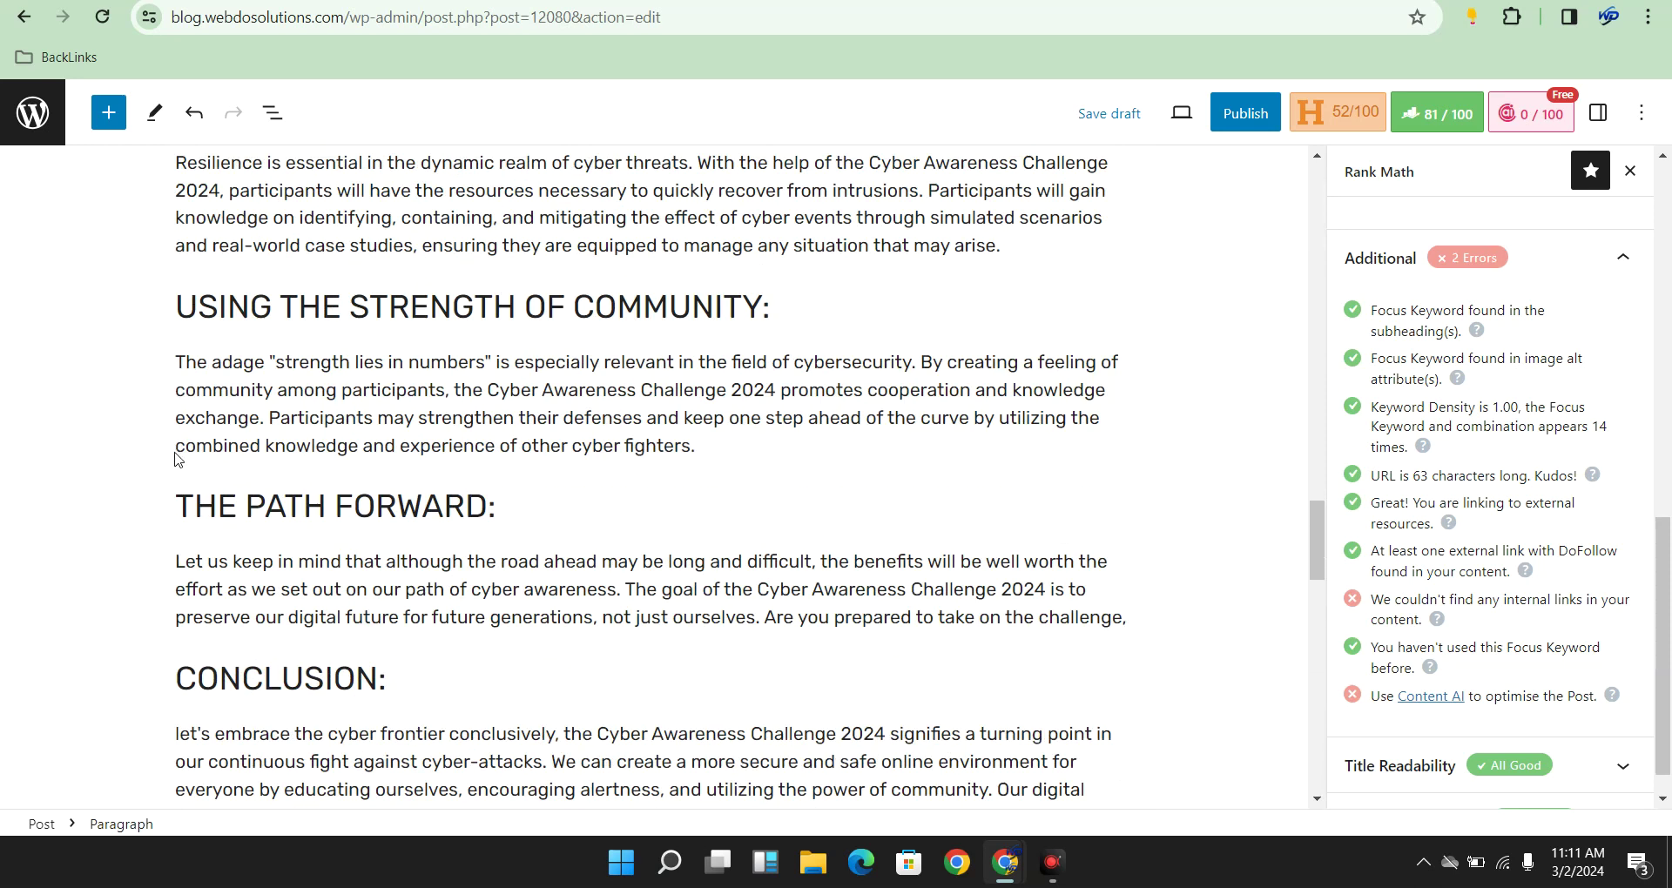
{"action": "scroll", "coordinate": [771, 442], "scroll_direction": "down", "scroll_amount": 5}
{"action": "left_click", "coordinate": [1126, 283]}
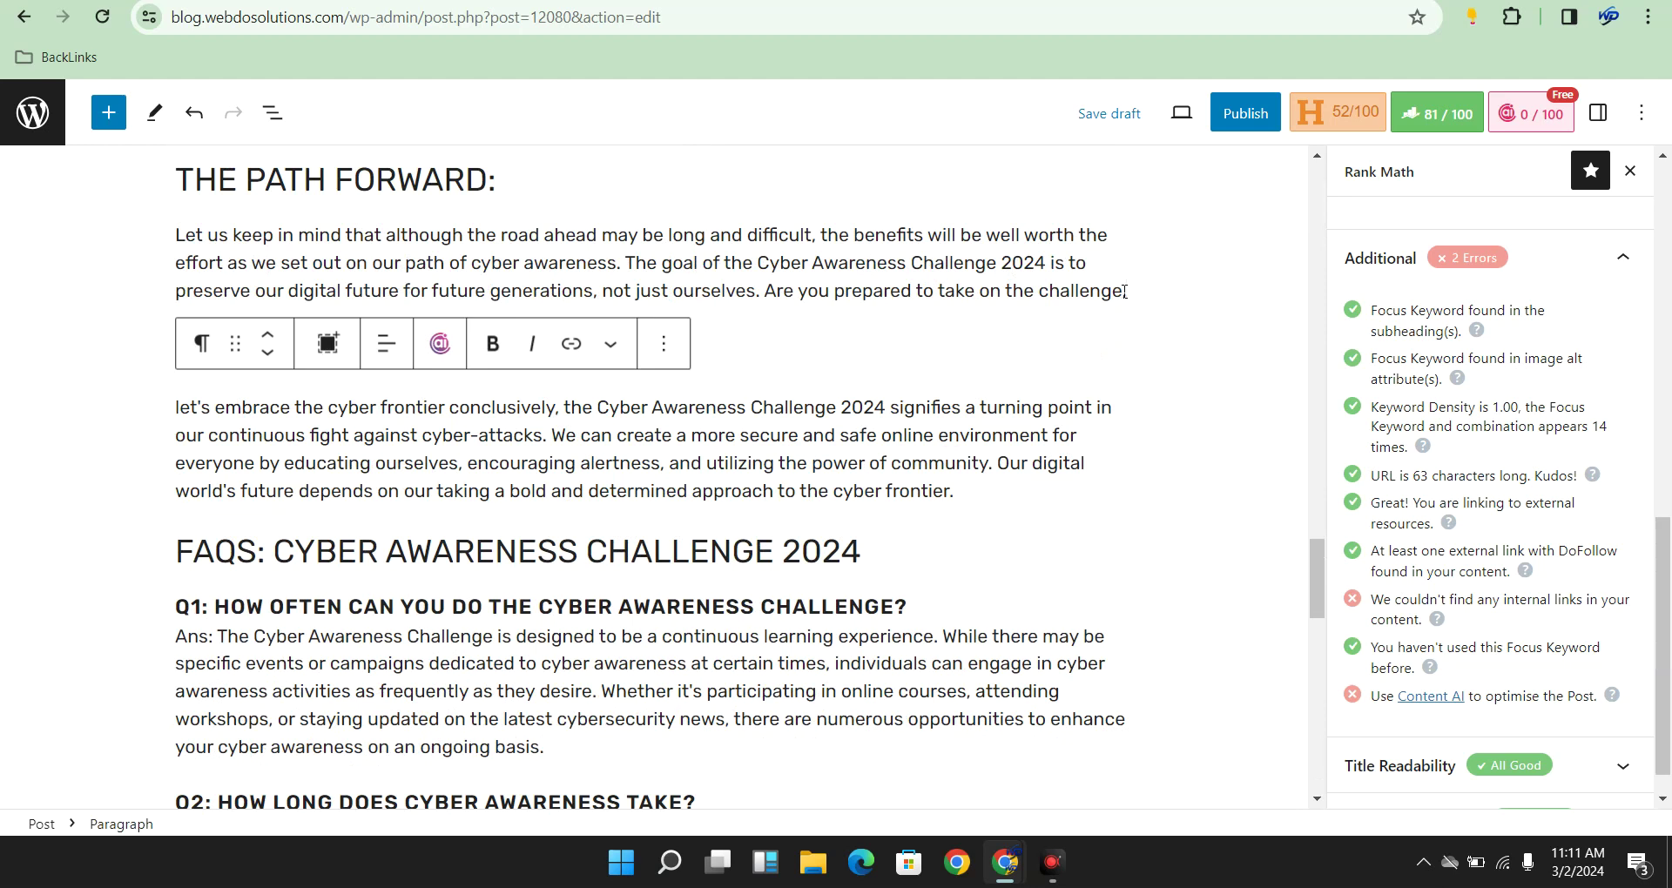
{"action": "key", "text": "Return"}
{"action": "type", "text": "A;lso Read:"}
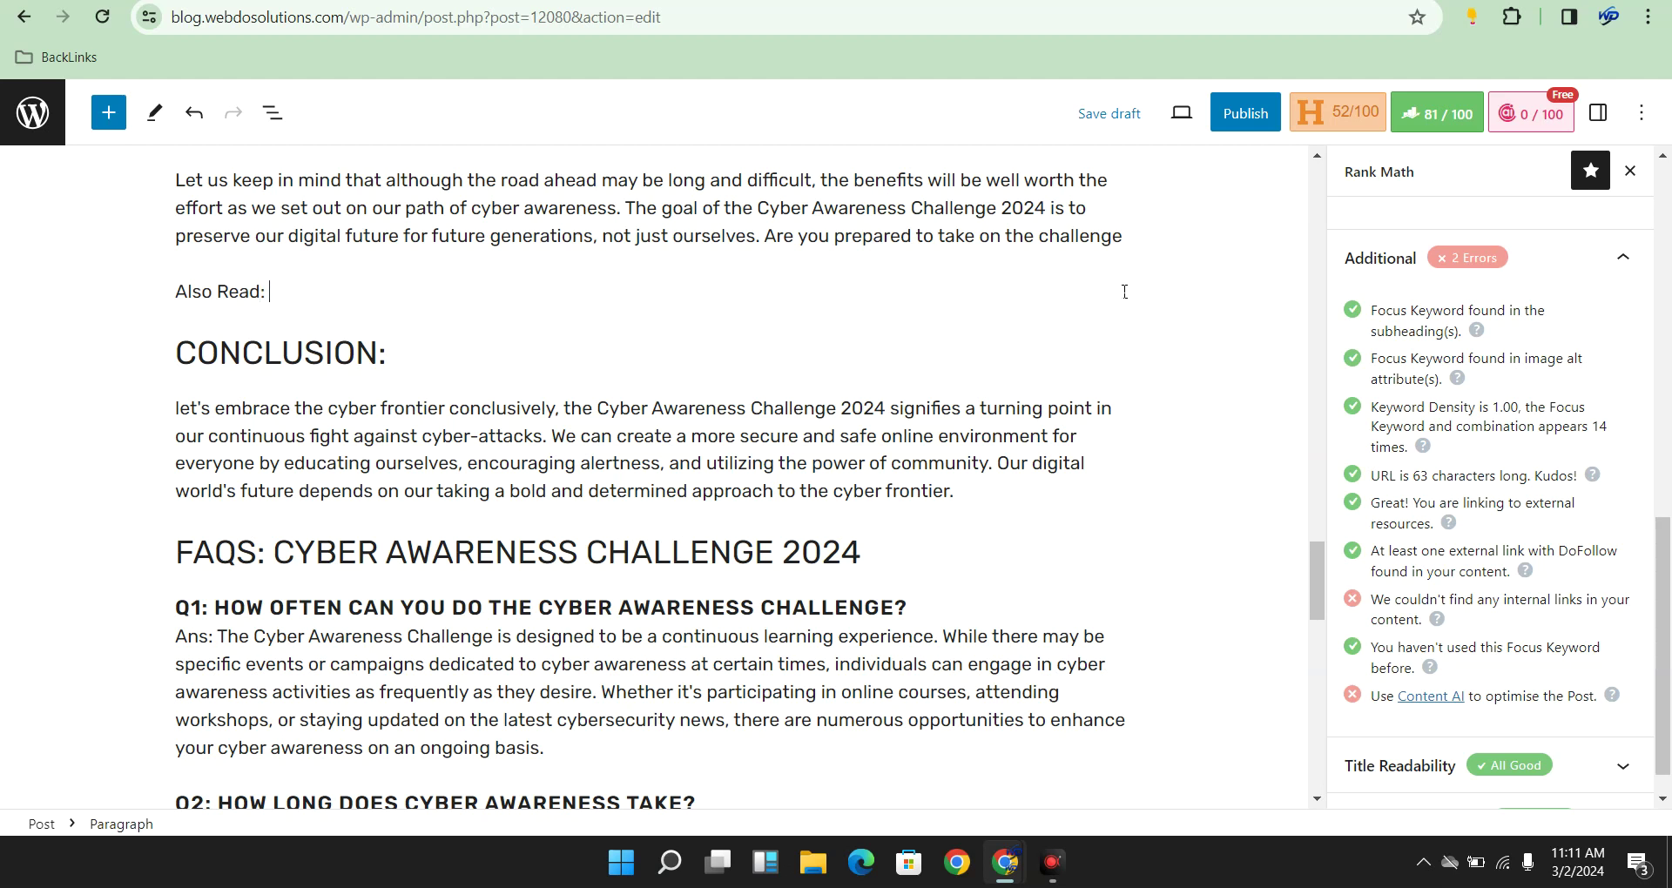
{"action": "key", "text": "ctrl+v"}
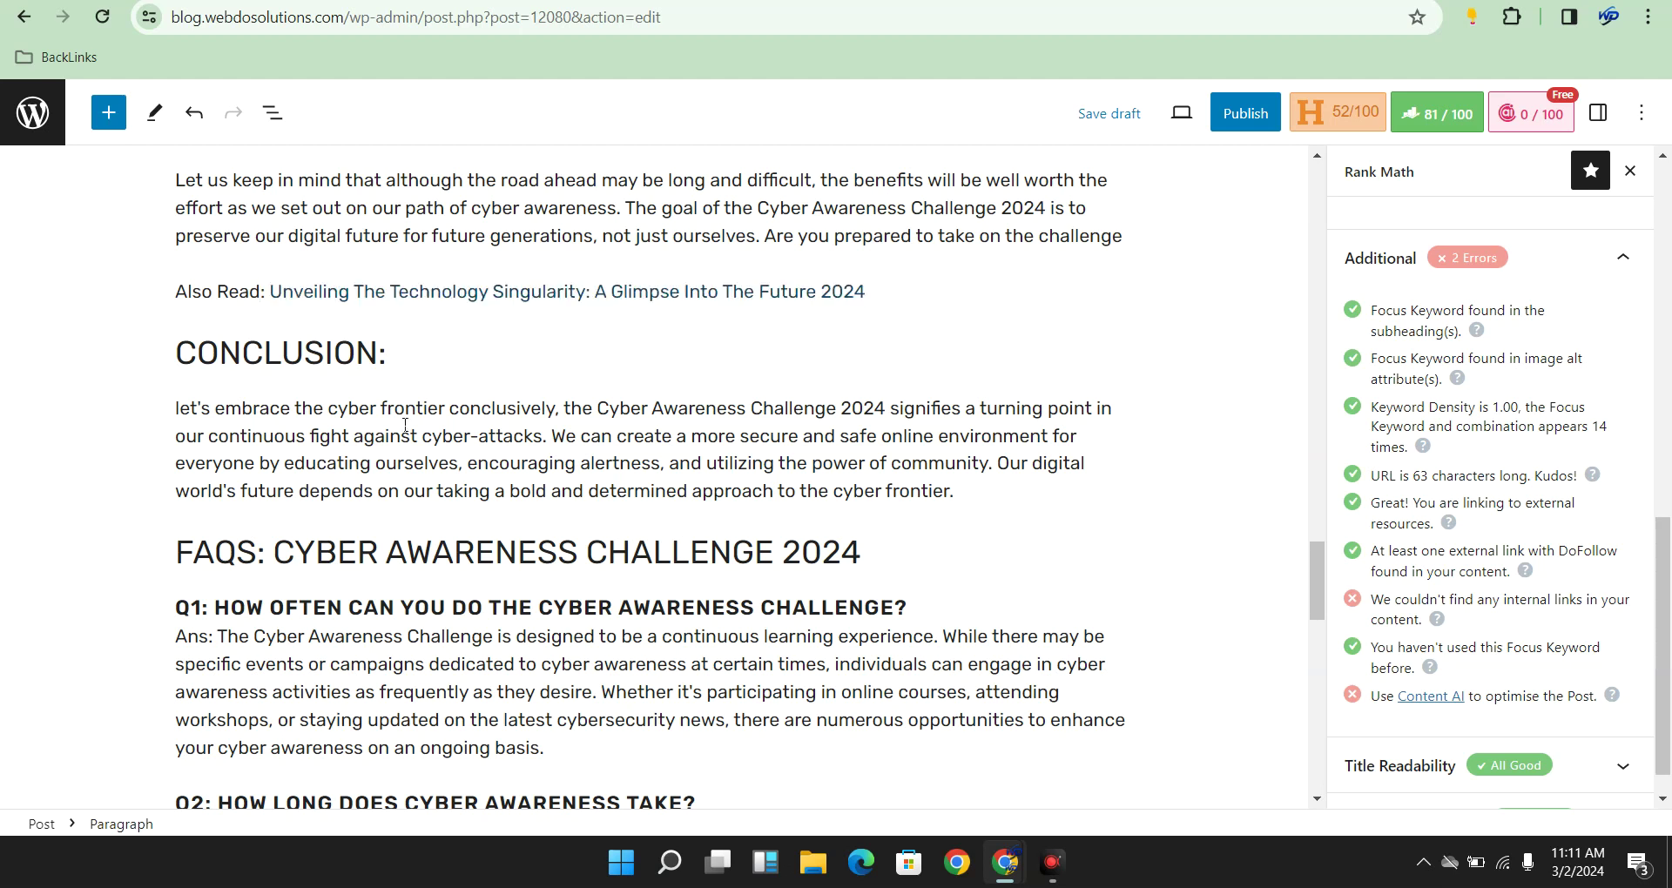
Check the target address of the pasted Also Read link against the source post in the Technology listing
{"action": "left_click", "coordinate": [631, 292]}
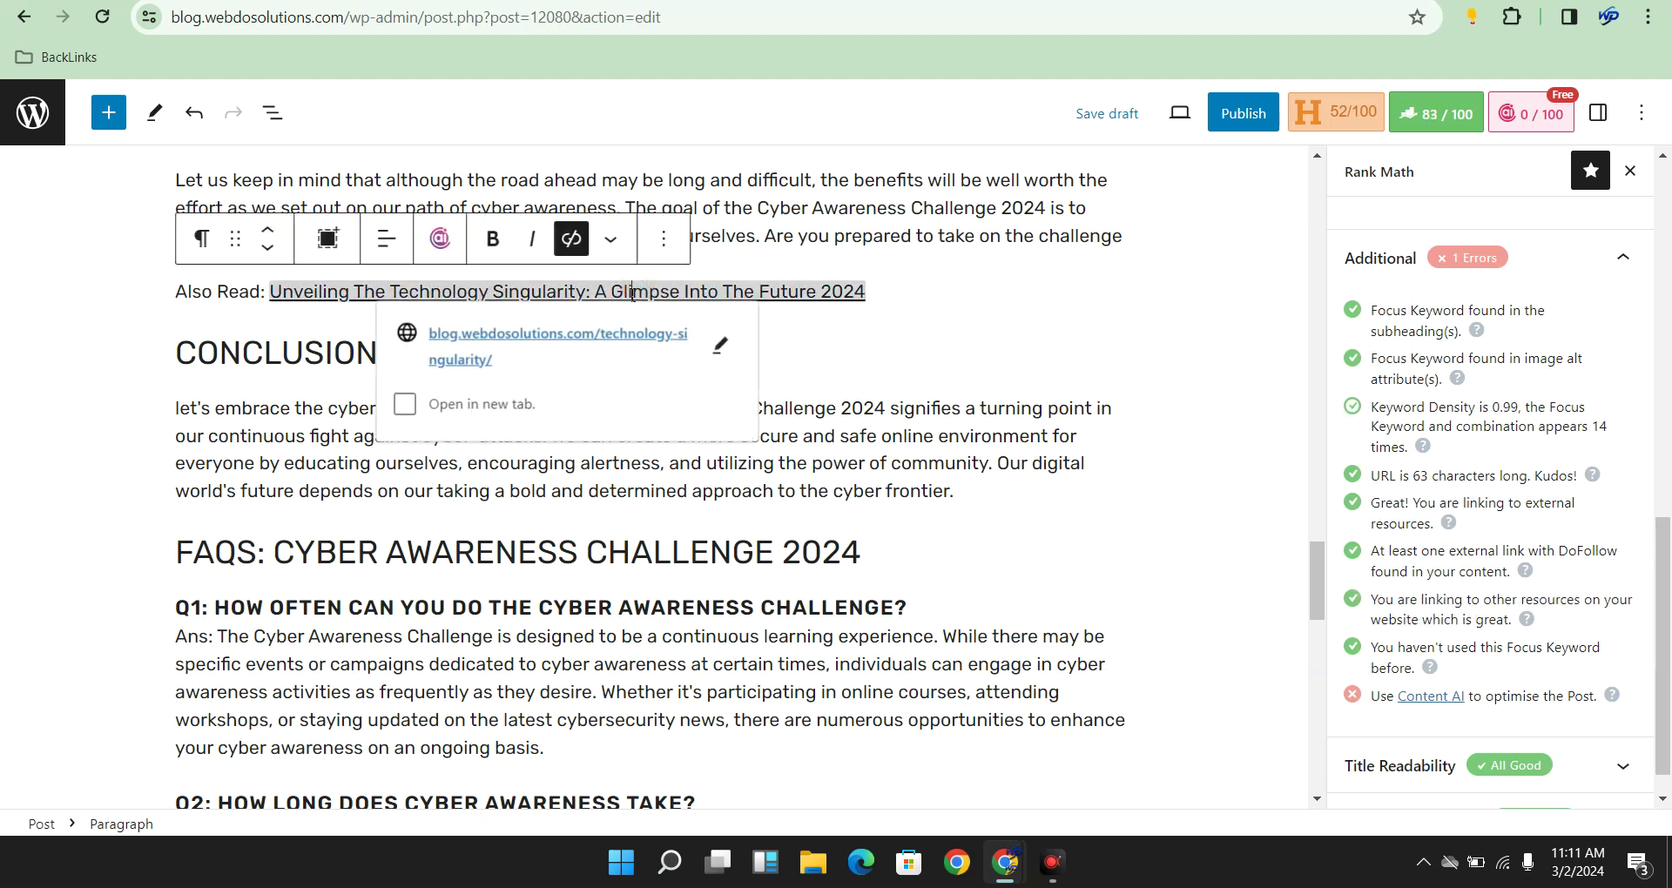
{"action": "left_click", "coordinate": [599, 348]}
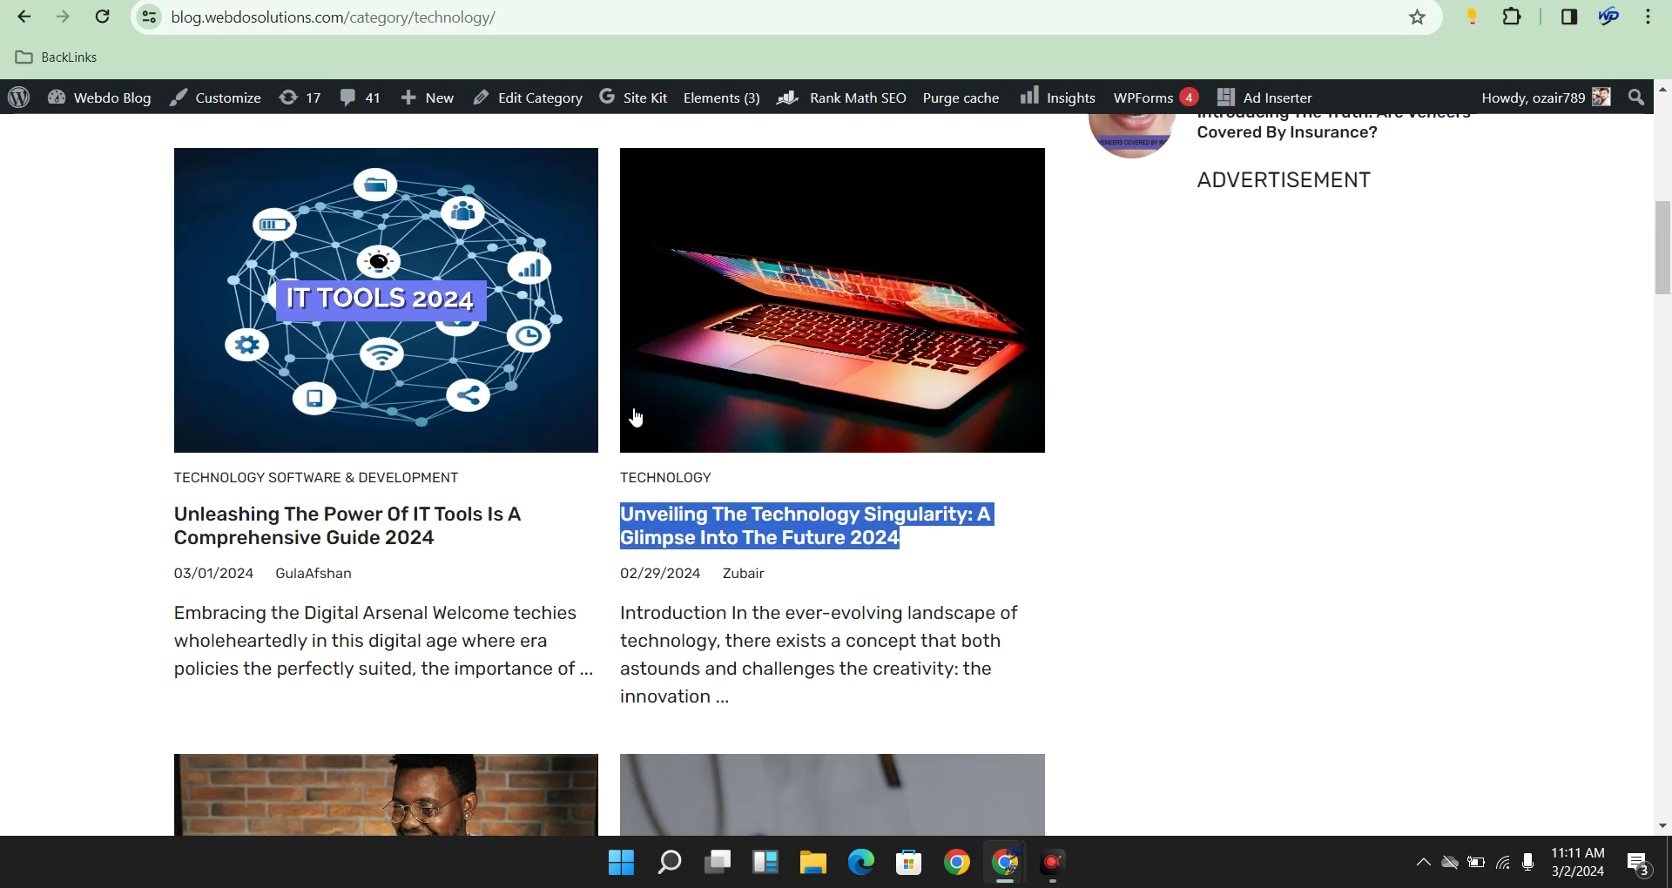
{"action": "key", "text": "alt+Left"}
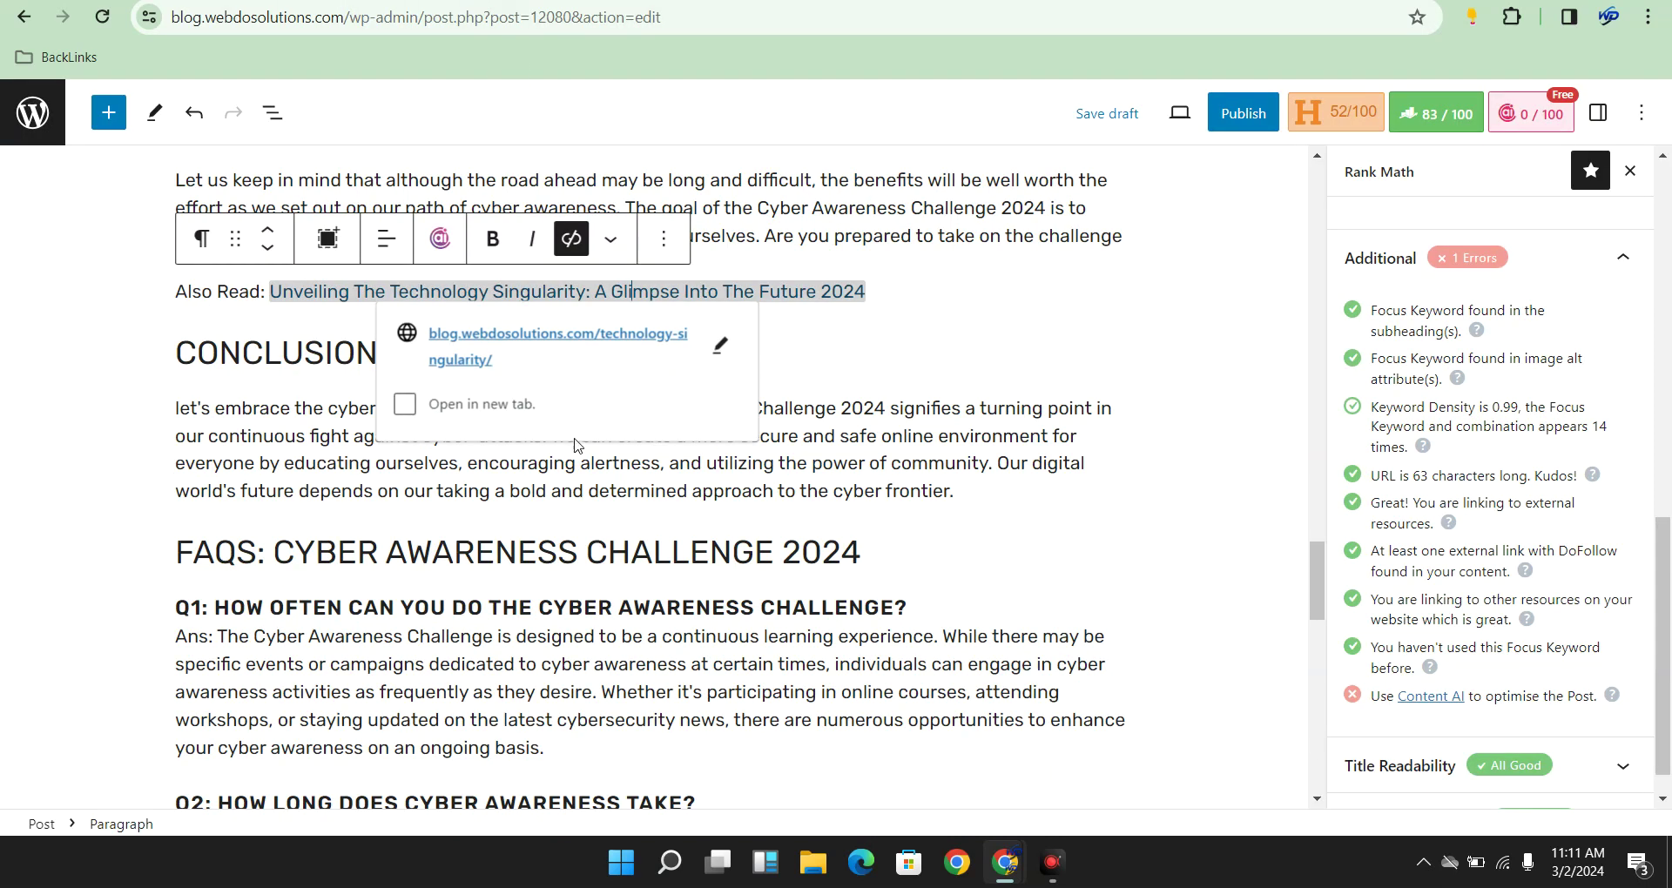
{"action": "left_click", "coordinate": [933, 331]}
{"action": "key", "text": "ctrl+Tab"}
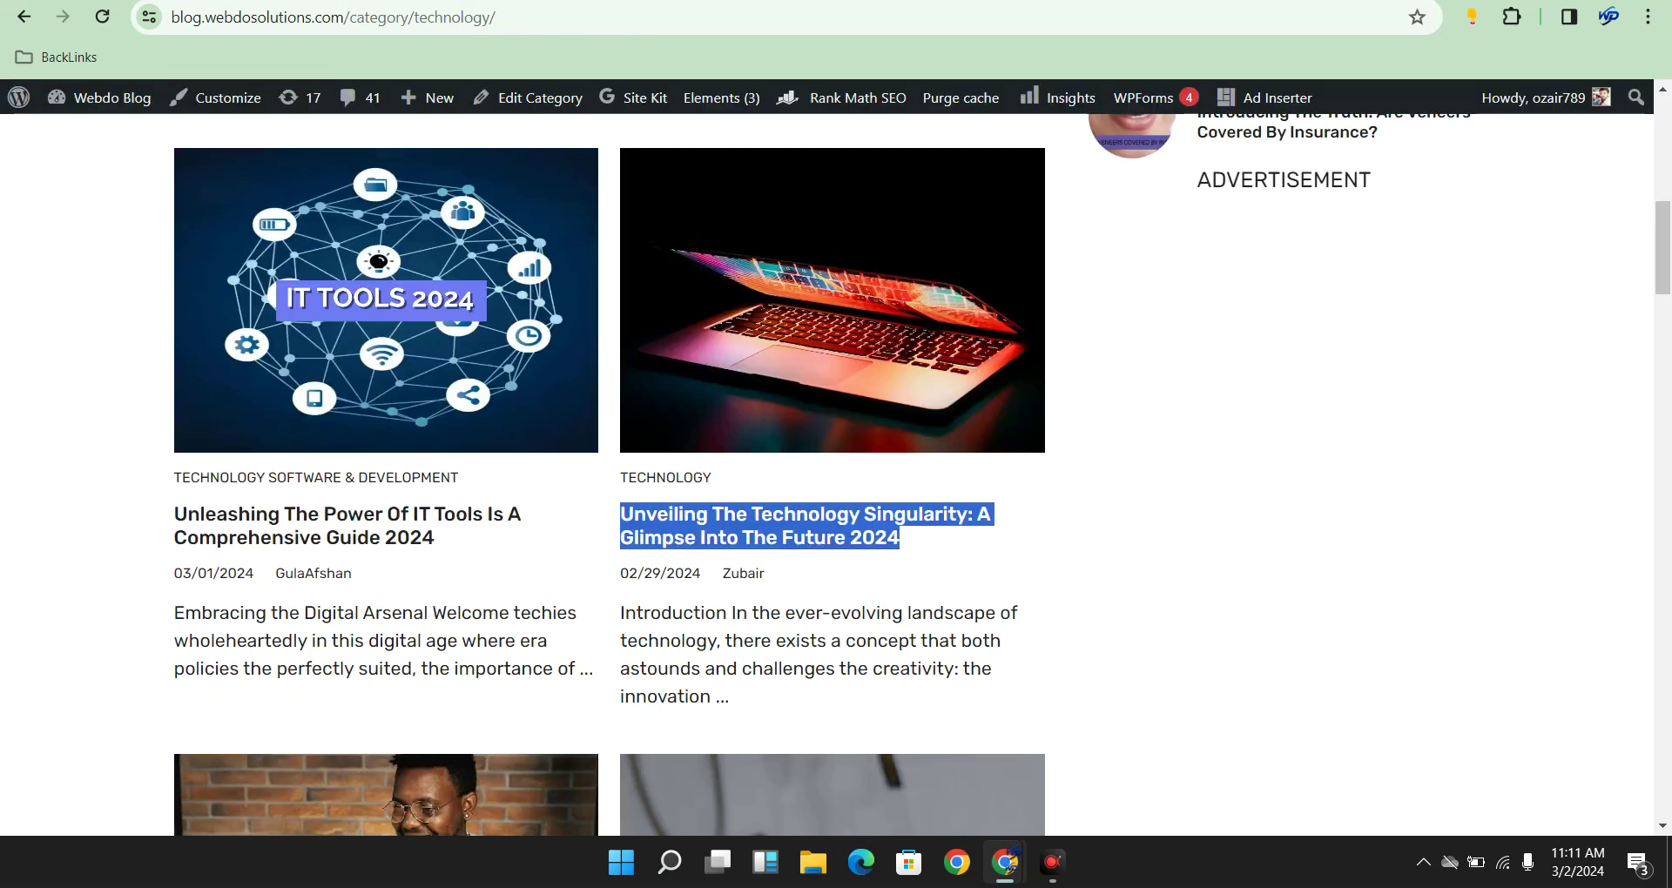
{"action": "key", "text": "ctrl+shift+Tab"}
{"action": "left_click", "coordinate": [801, 293]}
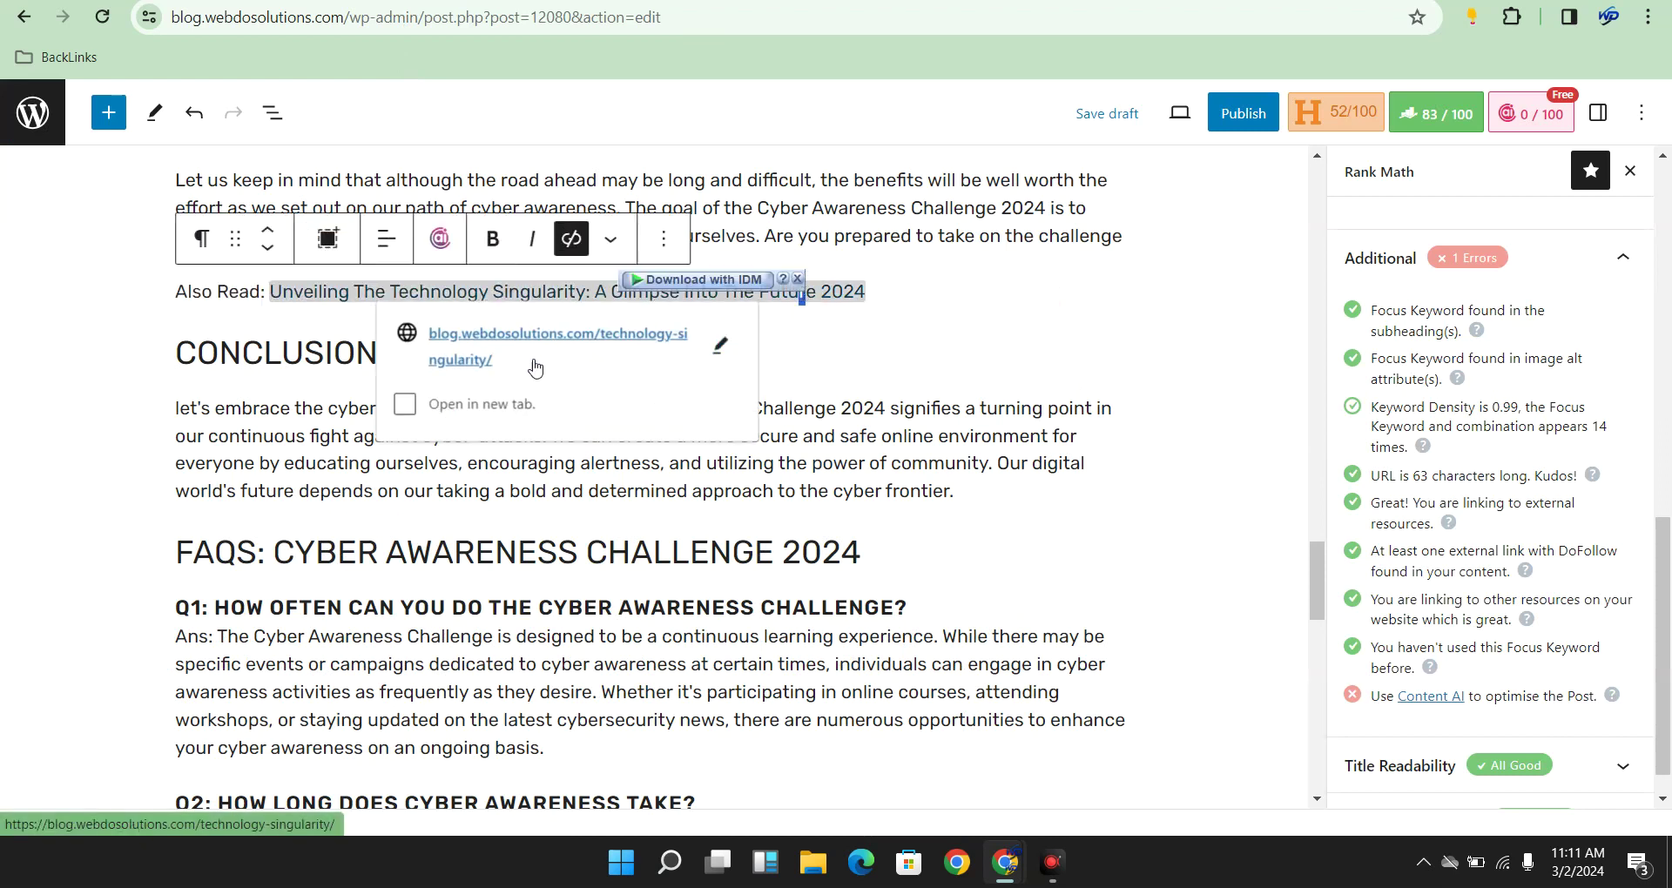
{"action": "left_click", "coordinate": [1156, 327]}
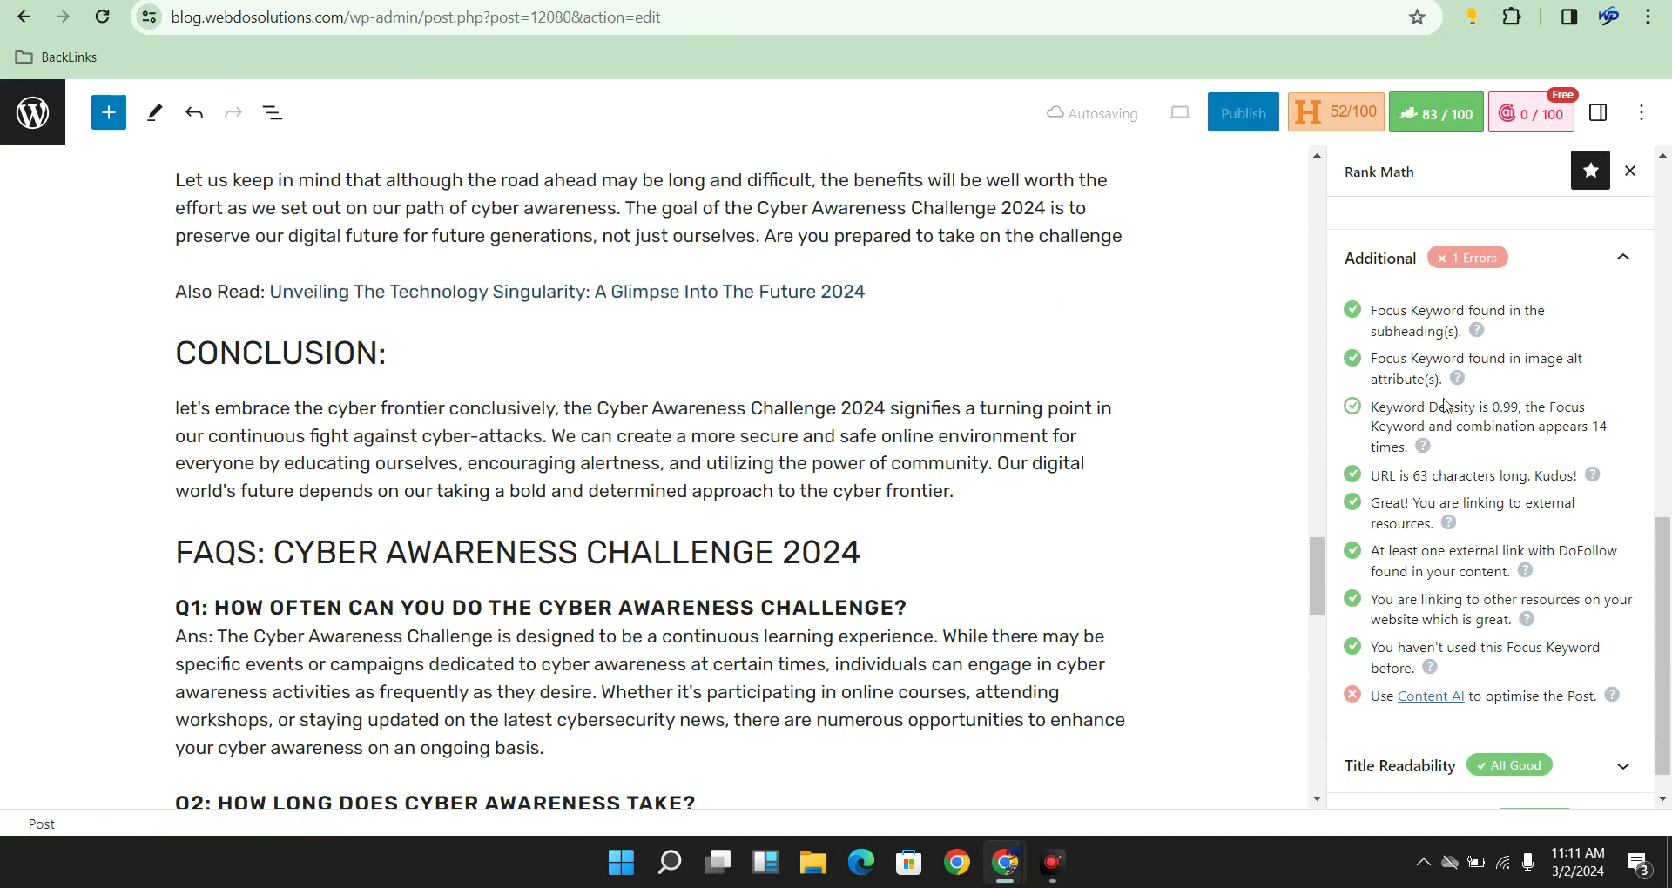
Review the Additional SEO checks in Rank Math, including the Content AI recommendation
{"action": "scroll", "coordinate": [1467, 548], "scroll_direction": "down", "scroll_amount": 1}
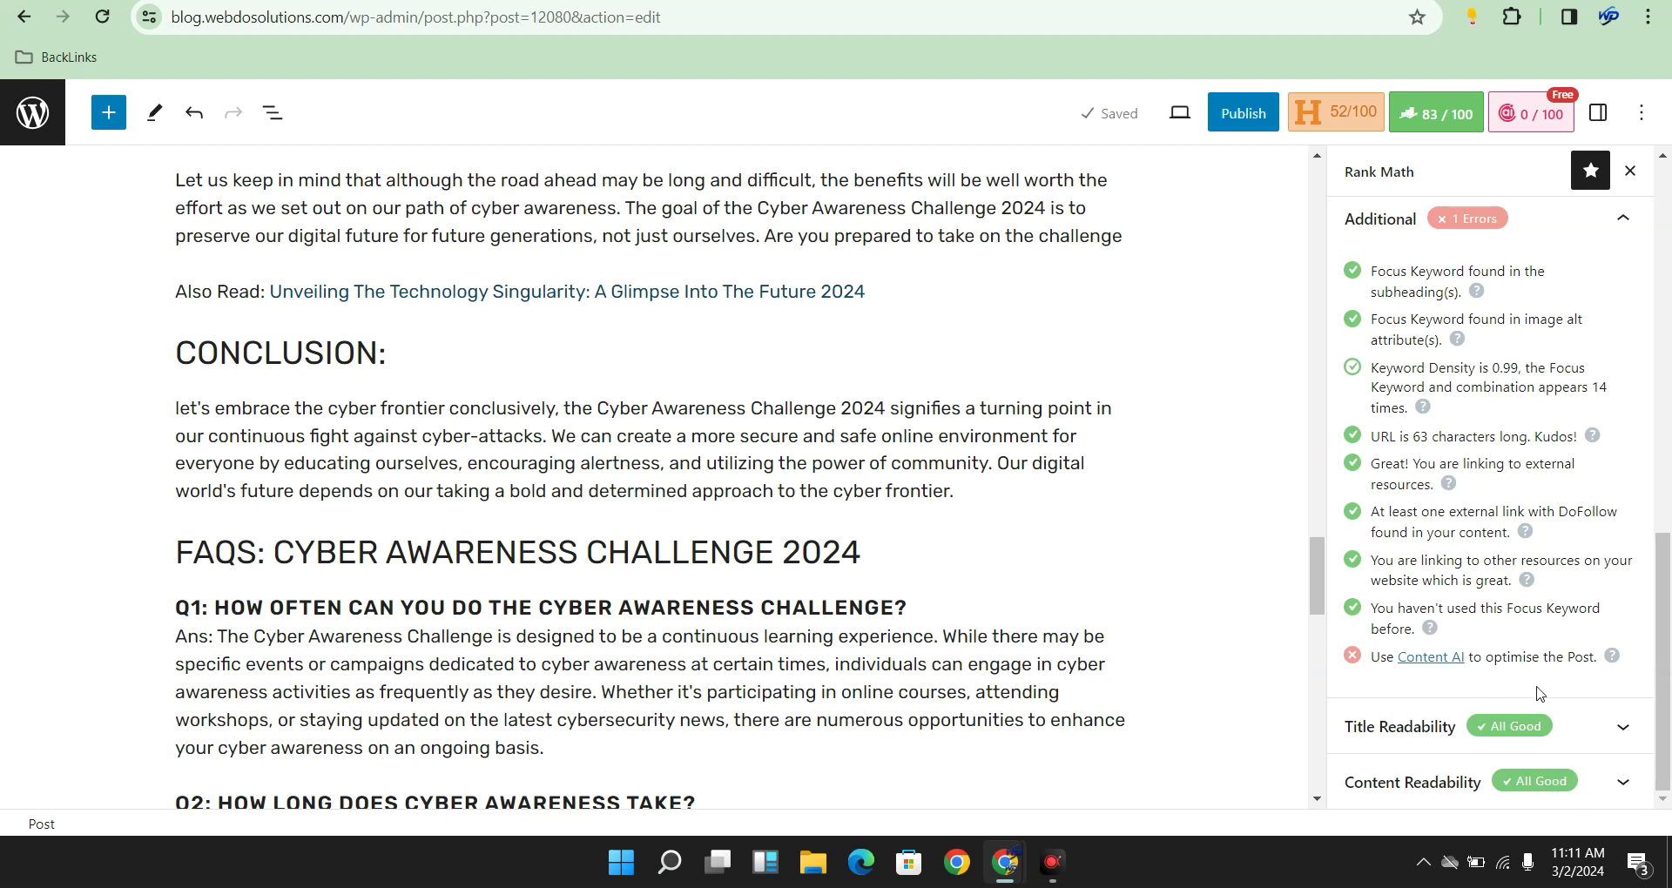
{"action": "left_click_drag", "start_coordinate": [1373, 659], "coordinate": [1610, 655]}
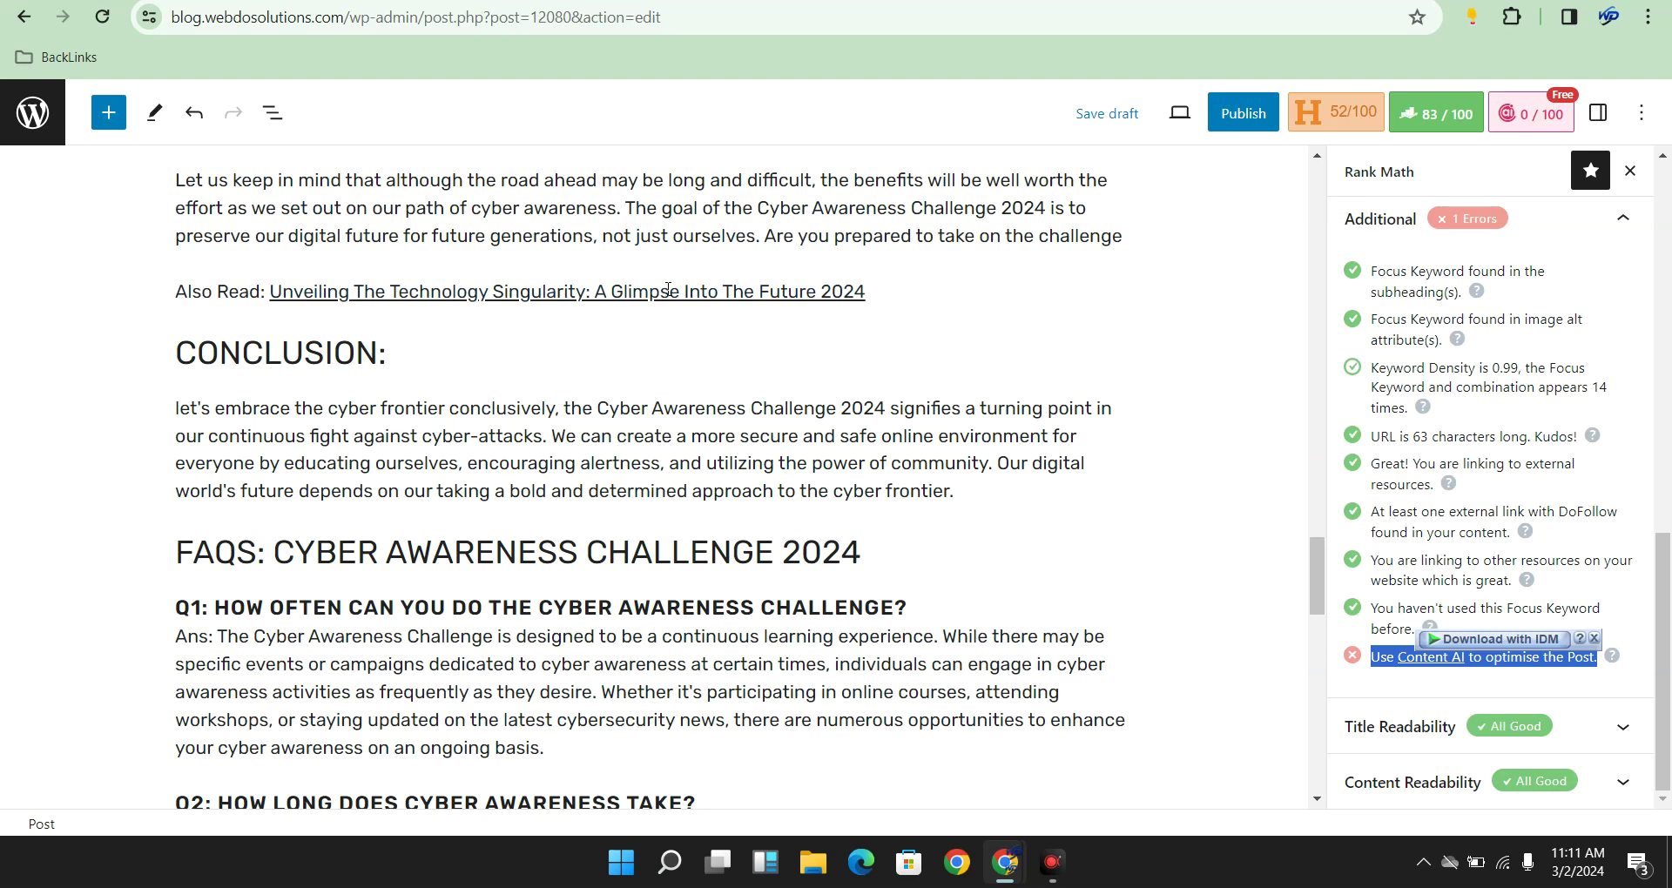
{"action": "left_click", "coordinate": [1594, 638]}
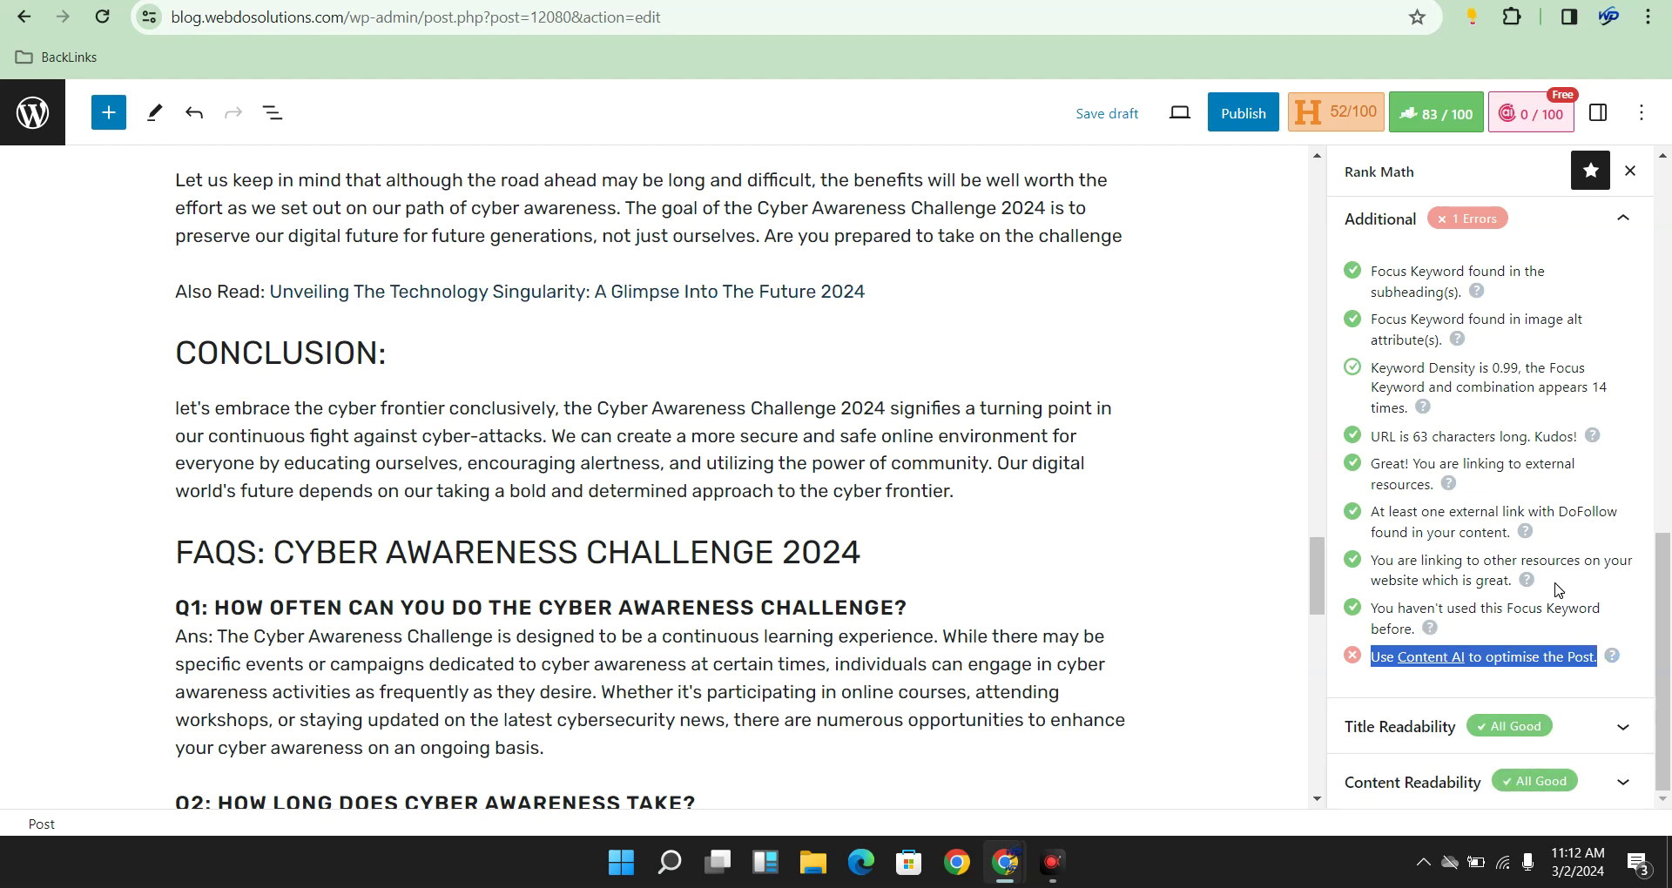
{"action": "left_click", "coordinate": [1490, 505]}
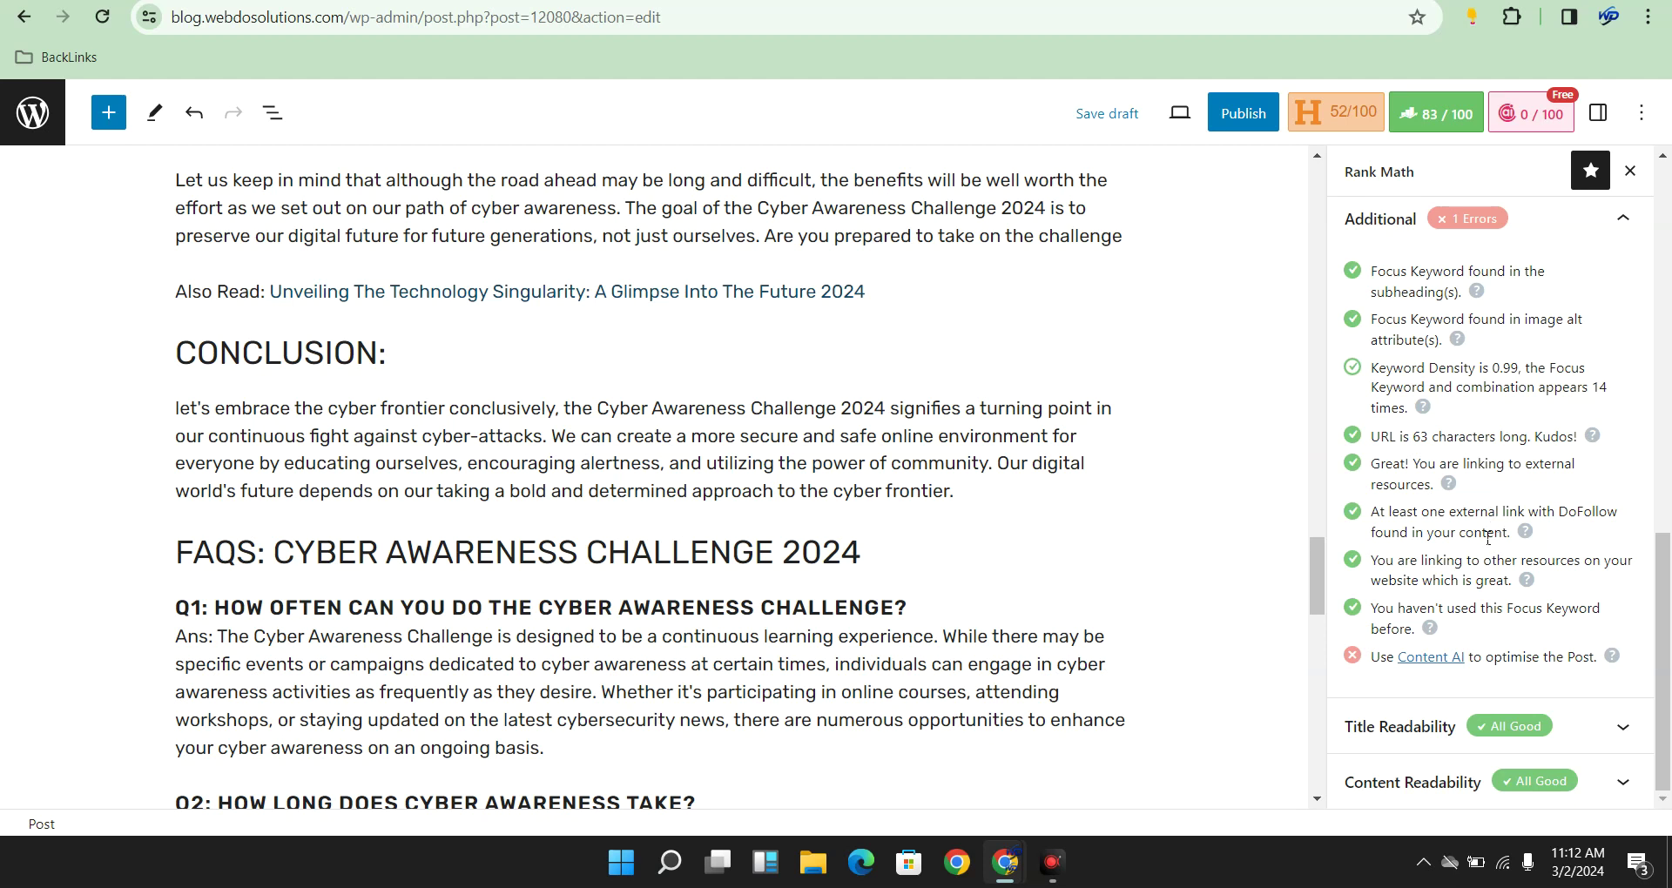
{"action": "scroll", "coordinate": [1488, 538], "scroll_direction": "up", "scroll_amount": 3}
{"action": "scroll", "coordinate": [1158, 578], "scroll_direction": "up", "scroll_amount": 4}
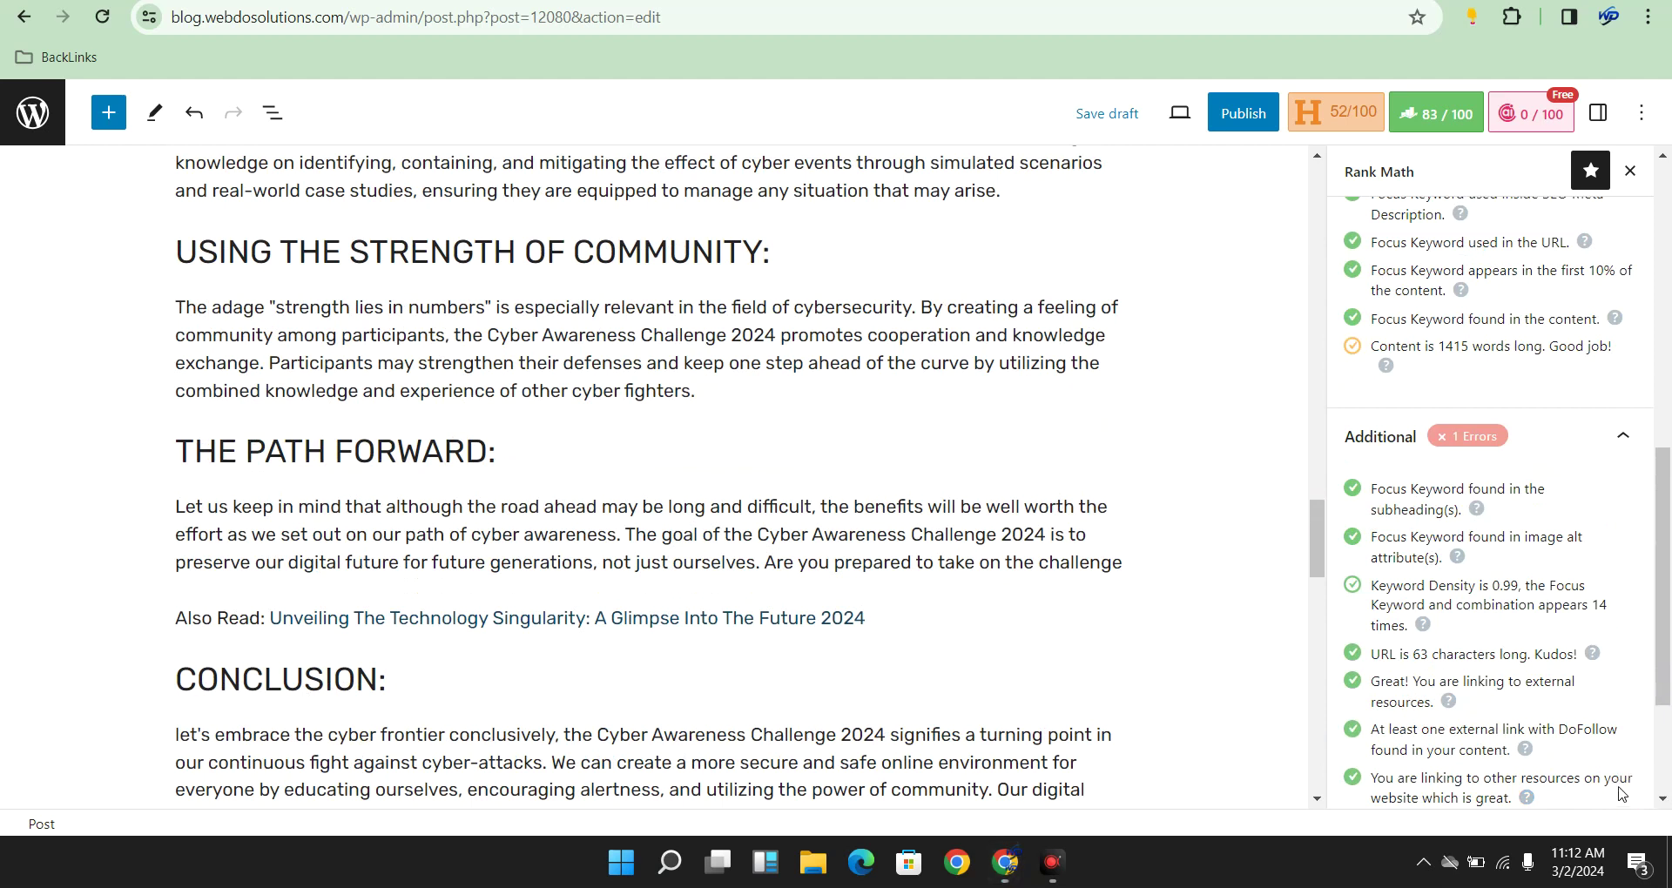
Mark the Also Read line above the Conclusion with a red box and an arrow pointing at it
{"action": "left_click", "coordinate": [1652, 453]}
{"action": "mouse_move", "coordinate": [142, 581]}
{"action": "left_mouse_down"}
{"action": "mouse_move", "coordinate": [188, 620]}
{"action": "mouse_move", "coordinate": [483, 658]}
{"action": "mouse_move", "coordinate": [855, 687]}
{"action": "mouse_move", "coordinate": [922, 656]}
{"action": "left_mouse_up"}
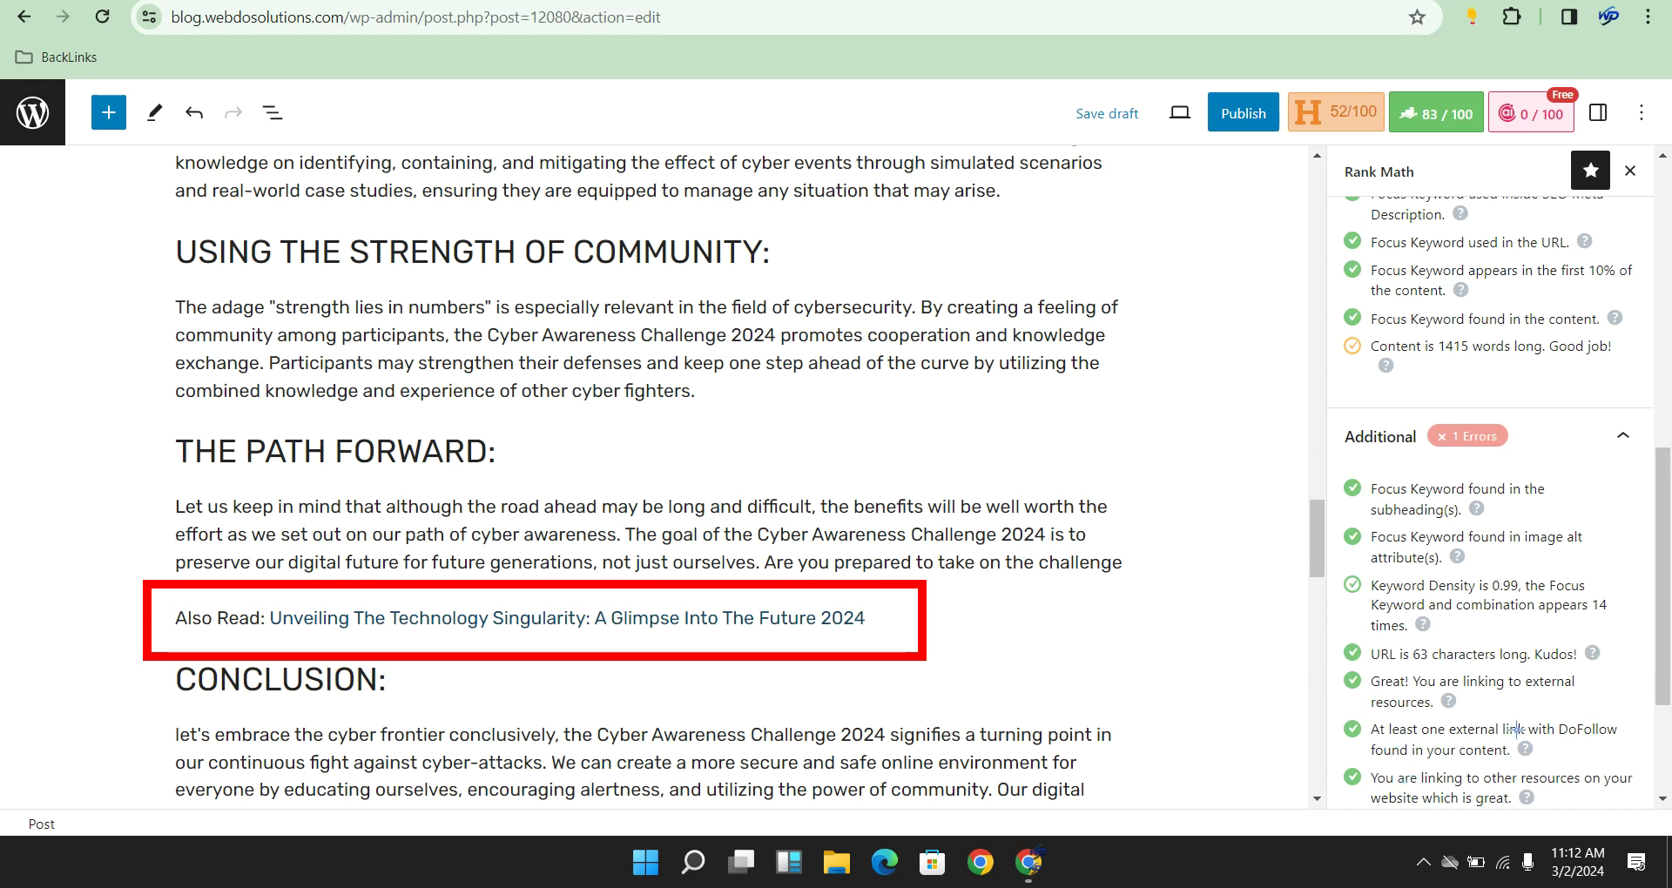
{"action": "left_click_drag", "start_coordinate": [1099, 604], "coordinate": [925, 608]}
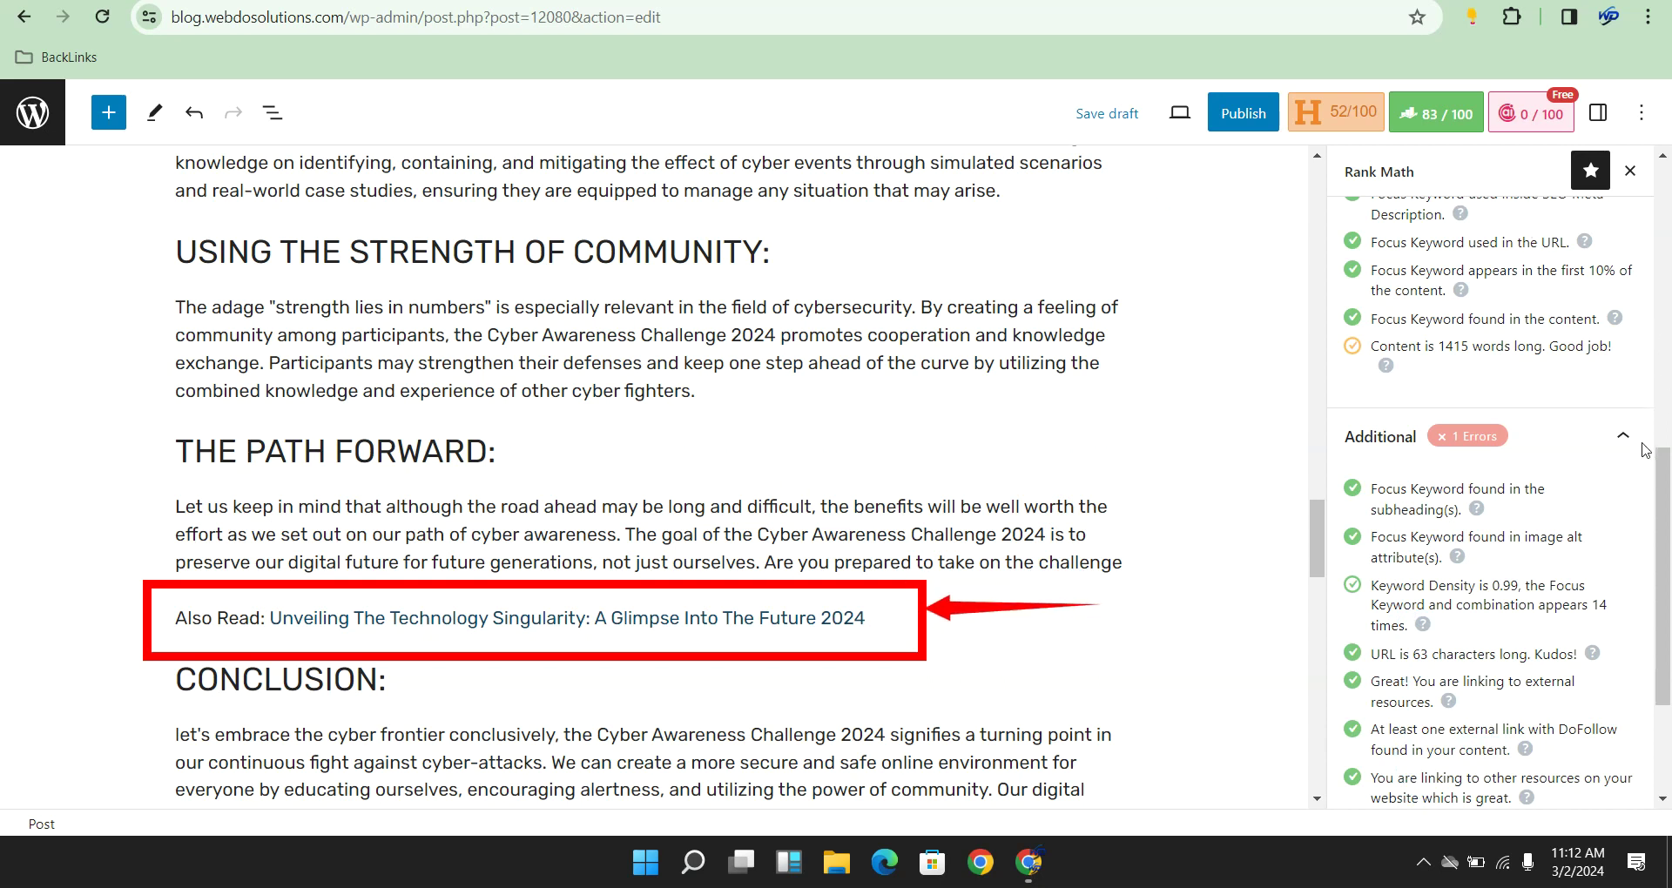
Label the marked Also Read line "INTERNAL LINK" in red text beside the arrow
{"action": "left_click_drag", "start_coordinate": [1108, 609], "coordinate": [1198, 654]}
{"action": "type", "text": "iNTERNAL"}
{"action": "key", "text": "BackSpace"}
{"action": "key", "text": "BackSpace"}
{"action": "key", "text": "BackSpace"}
{"action": "key", "text": "BackSpace"}
{"action": "key", "text": "BackSpace"}
{"action": "key", "text": "BackSpace"}
{"action": "key", "text": "BackSpace"}
{"action": "key", "text": "BackSpace"}
{"action": "type", "text": "iNTERNAL"}
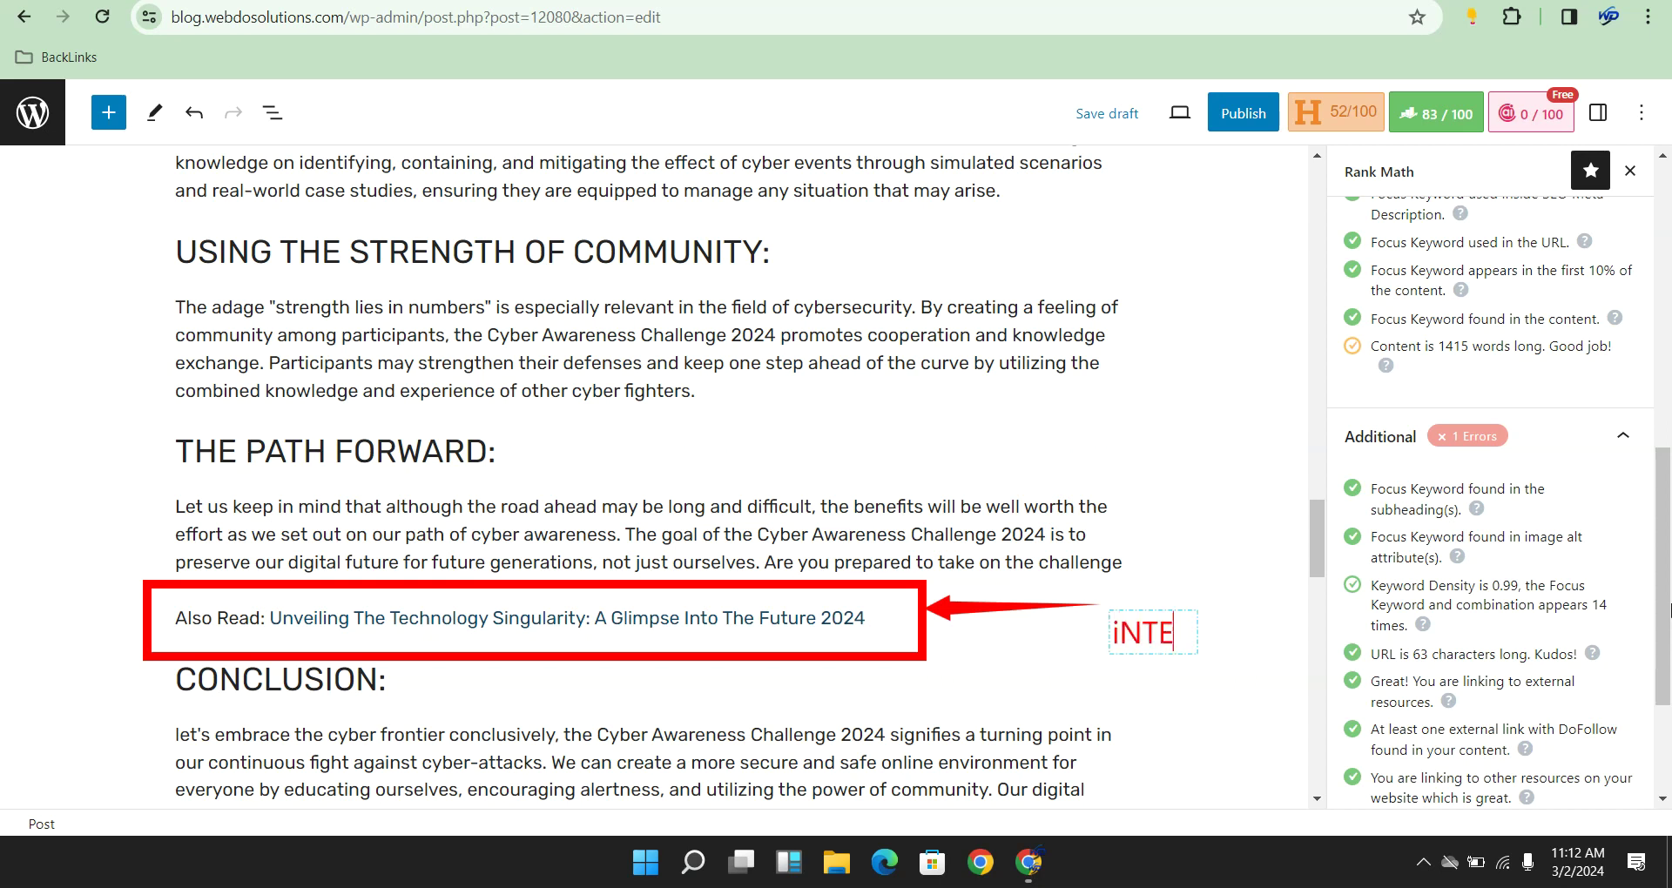
{"action": "key", "text": "BackSpace"}
{"action": "key", "text": "BackSpace"}
{"action": "key", "text": "BackSpace"}
{"action": "key", "text": "BackSpace"}
{"action": "key", "text": "BackSpace"}
{"action": "key", "text": "BackSpace"}
{"action": "key", "text": "BackSpace"}
{"action": "key", "text": "BackSpace"}
{"action": "type", "text": "IM"}
{"action": "key", "text": "BackSpace"}
{"action": "key", "text": "BackSpace"}
{"action": "type", "text": "INTERNAL LINK"}
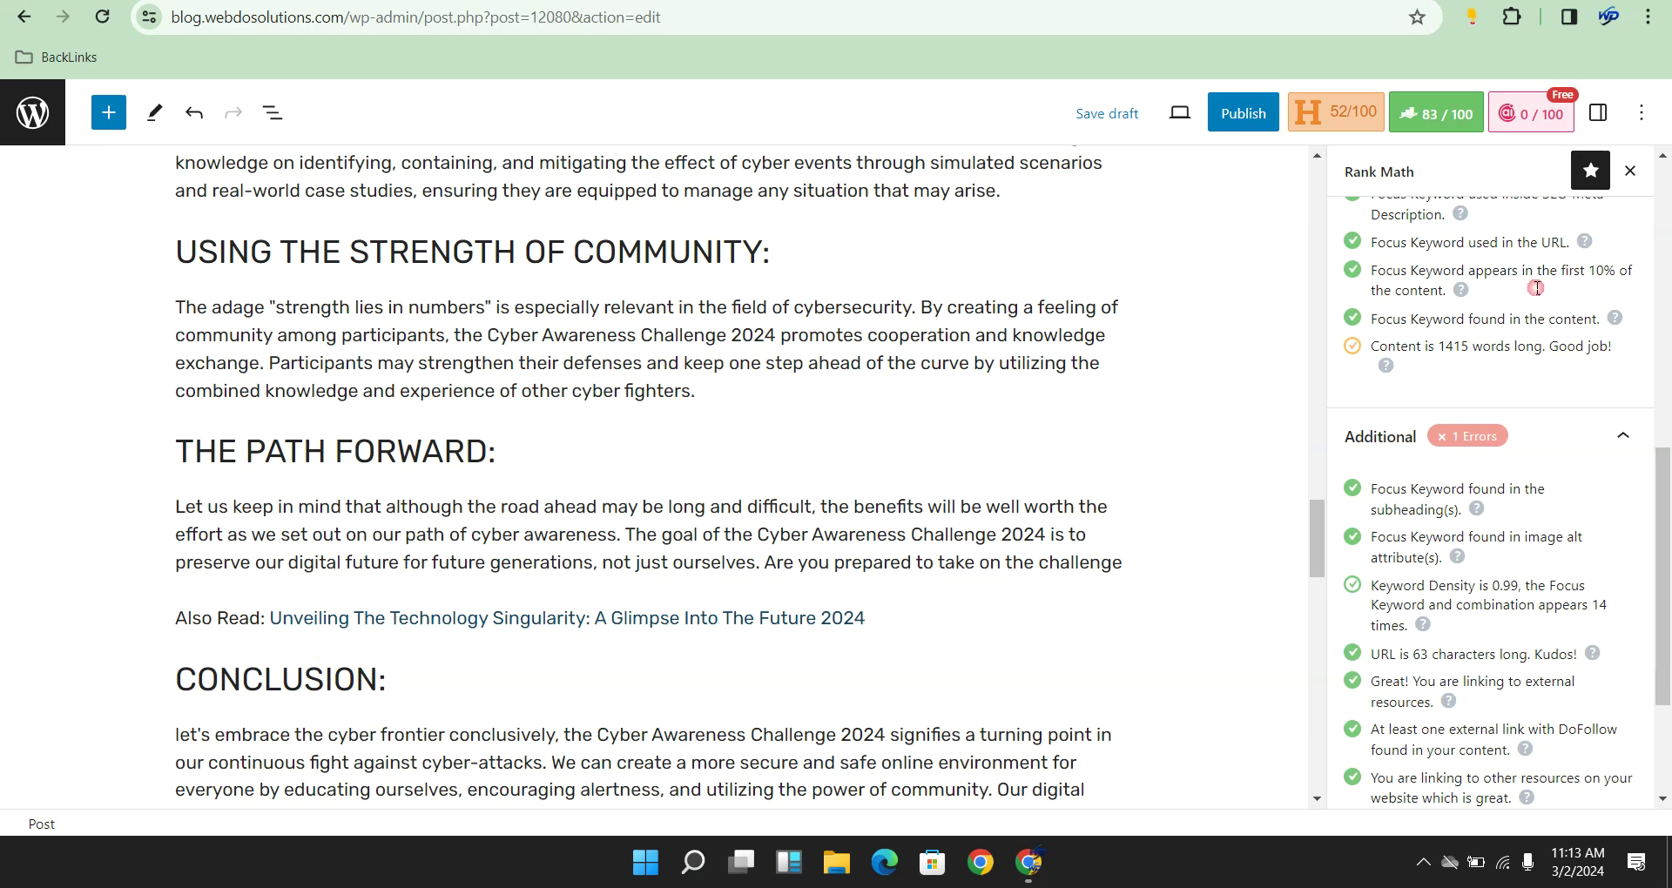
Look through the post body from the early sections to the FAQs and review the remaining Additional checks
{"action": "scroll", "coordinate": [749, 449], "scroll_direction": "up", "scroll_amount": 10}
{"action": "scroll", "coordinate": [748, 449], "scroll_direction": "down", "scroll_amount": 6}
{"action": "scroll", "coordinate": [749, 449], "scroll_direction": "down", "scroll_amount": 8}
{"action": "scroll", "coordinate": [751, 459], "scroll_direction": "up", "scroll_amount": 7}
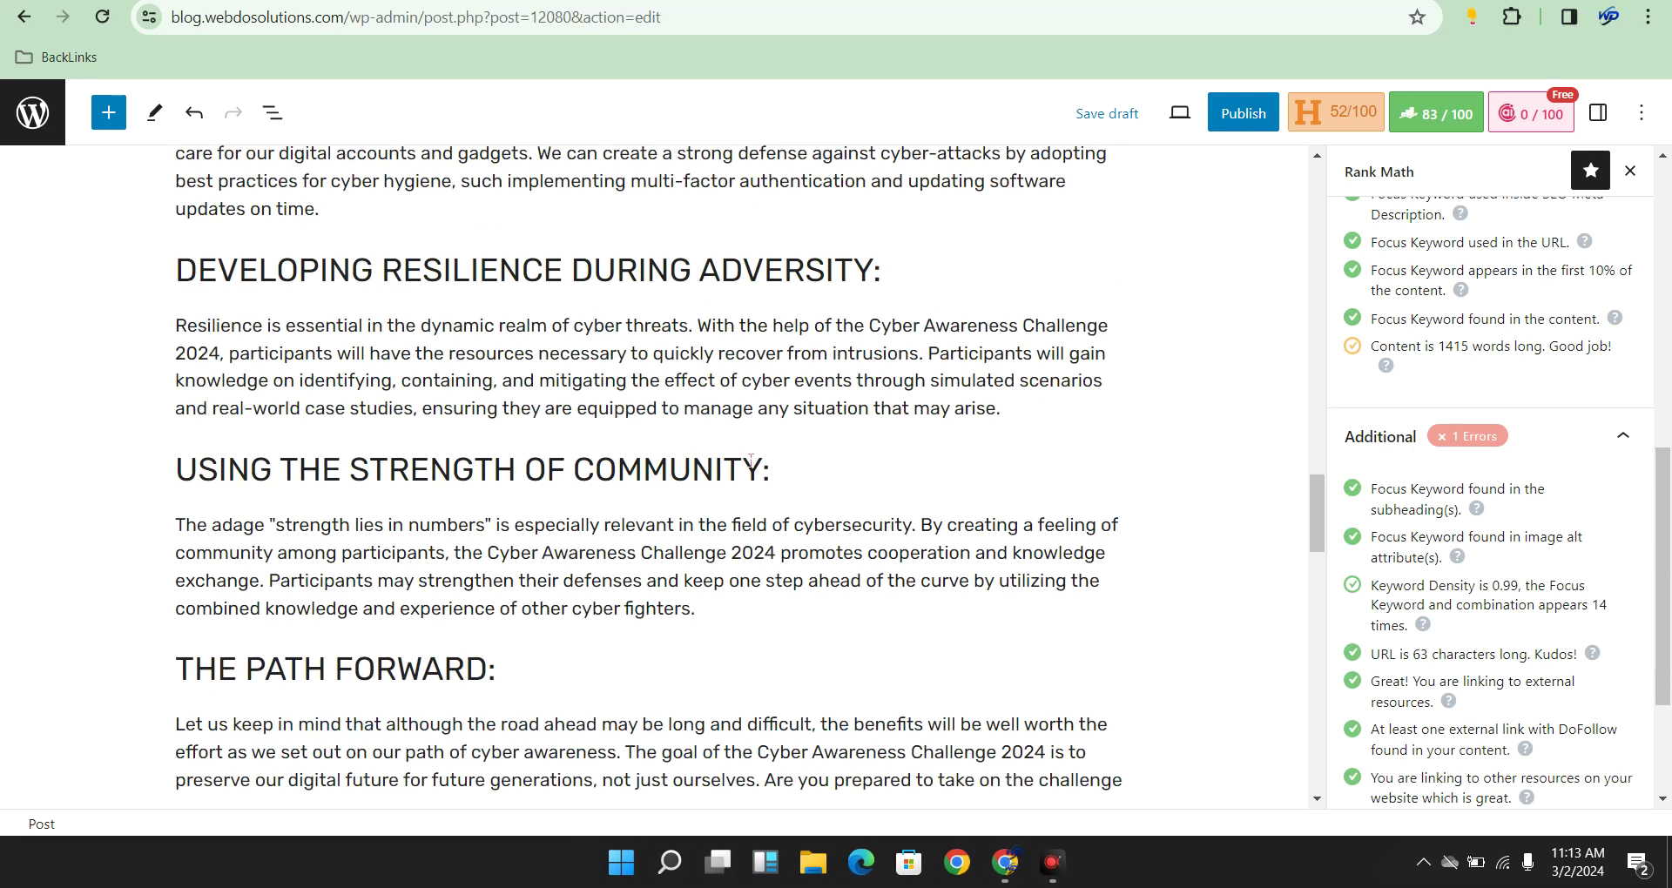
{"action": "scroll", "coordinate": [751, 459], "scroll_direction": "up", "scroll_amount": 10}
{"action": "scroll", "coordinate": [751, 459], "scroll_direction": "up", "scroll_amount": 7}
{"action": "scroll", "coordinate": [751, 470], "scroll_direction": "down", "scroll_amount": 8}
{"action": "scroll", "coordinate": [751, 490], "scroll_direction": "down", "scroll_amount": 8}
{"action": "scroll", "coordinate": [747, 488], "scroll_direction": "down", "scroll_amount": 11}
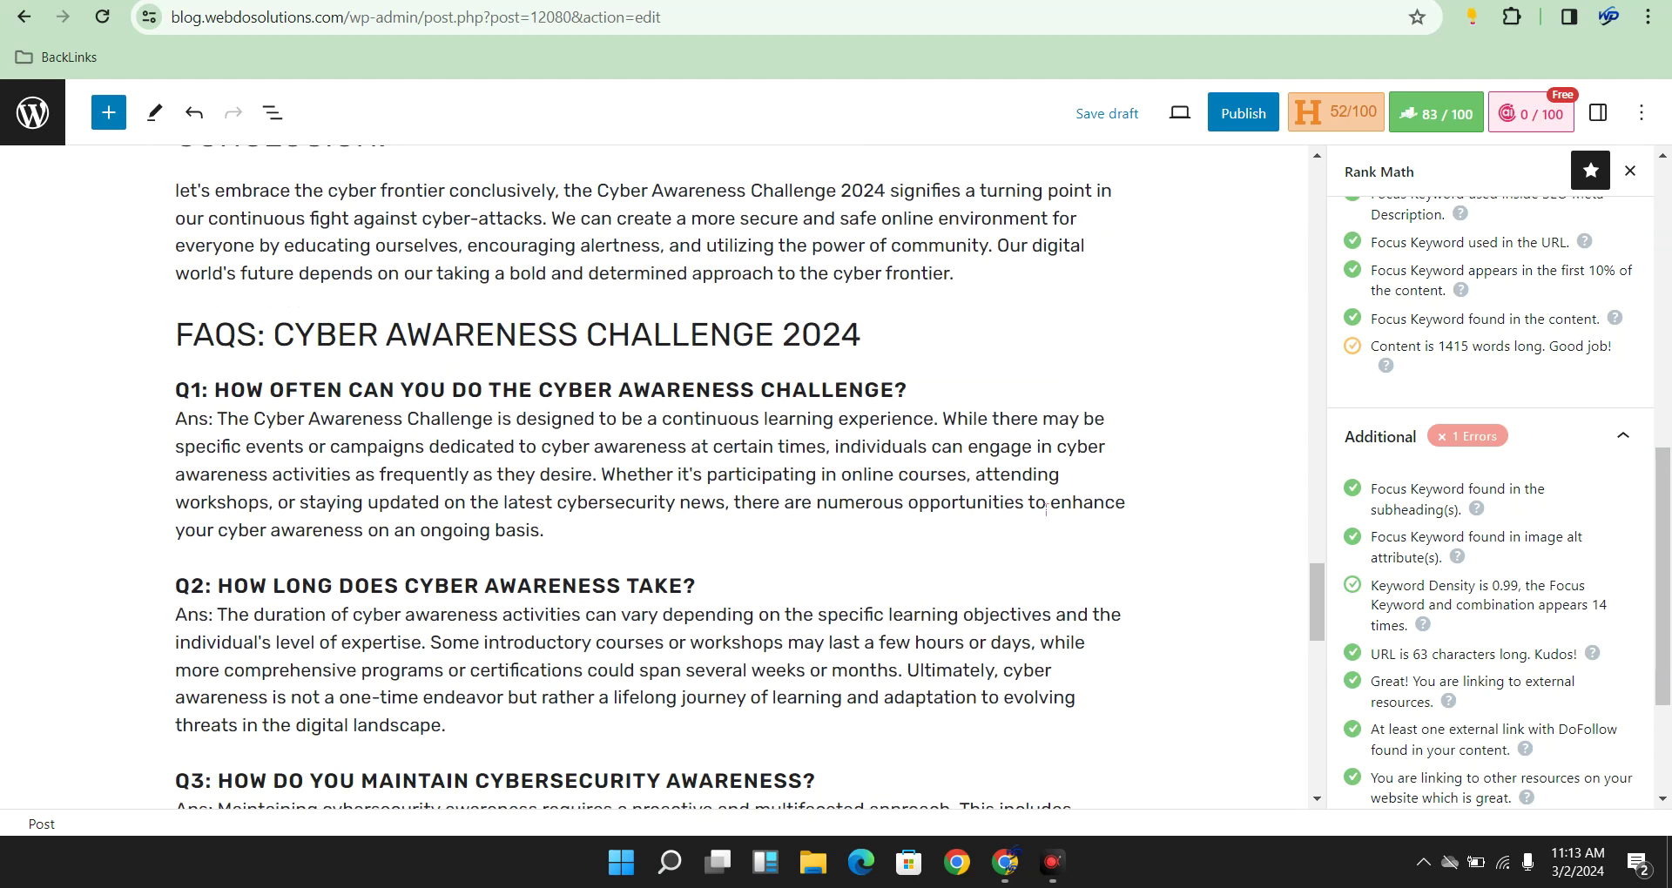
{"action": "scroll", "coordinate": [1452, 515], "scroll_direction": "down", "scroll_amount": 3}
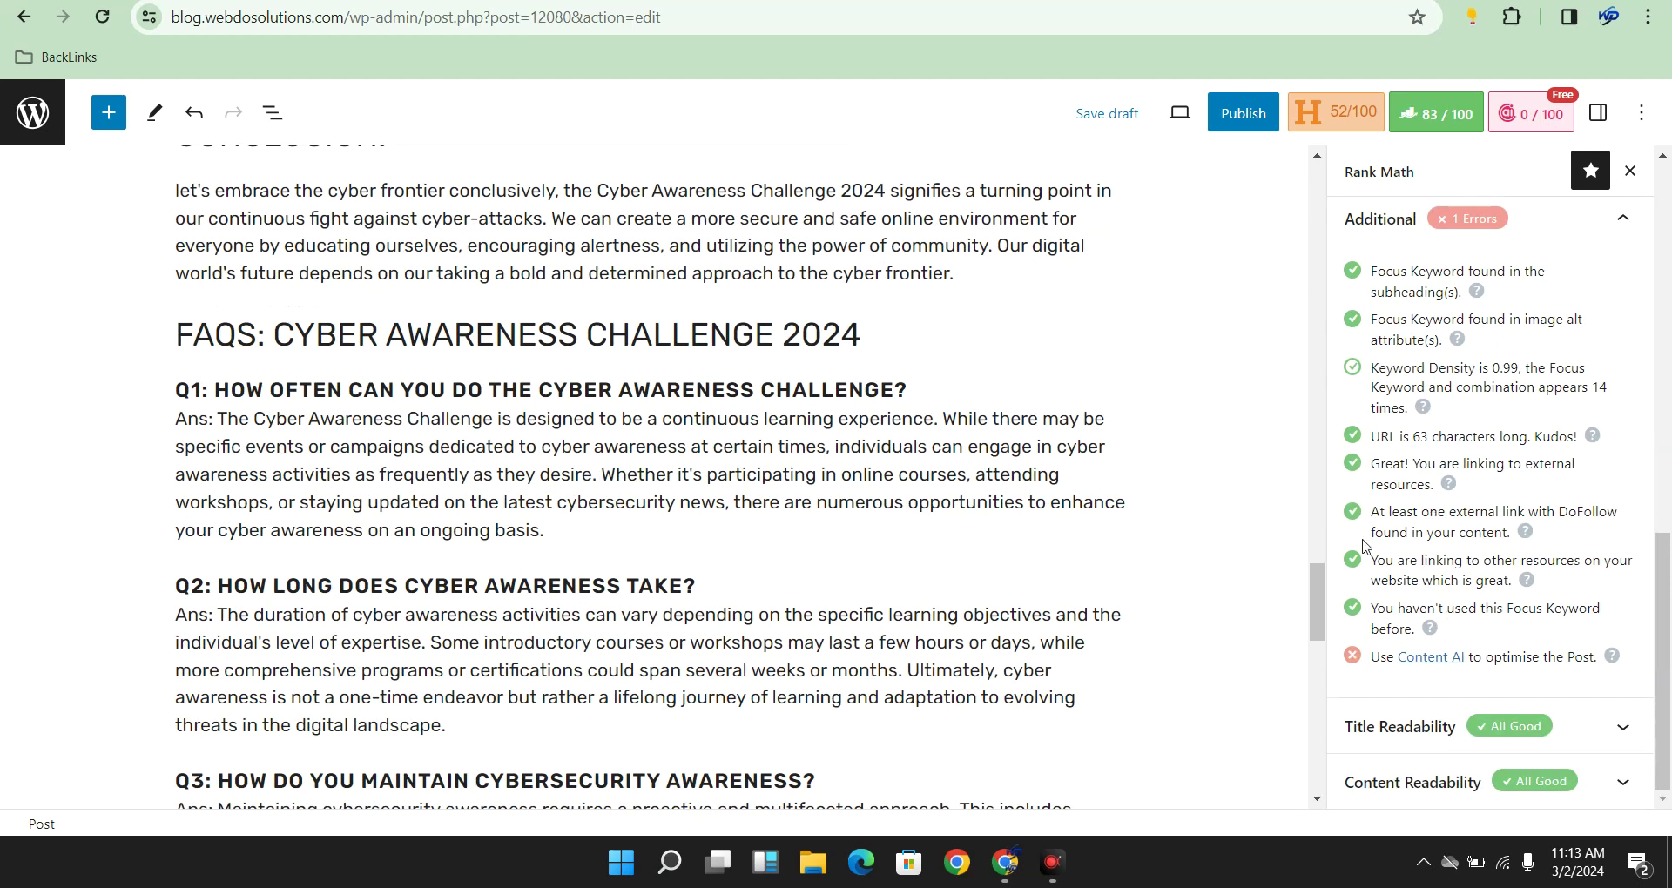
Compare the check for an external DoFollow link with the post content and review the other Rank Math checks
{"action": "left_click_drag", "start_coordinate": [1373, 514], "coordinate": [1492, 534]}
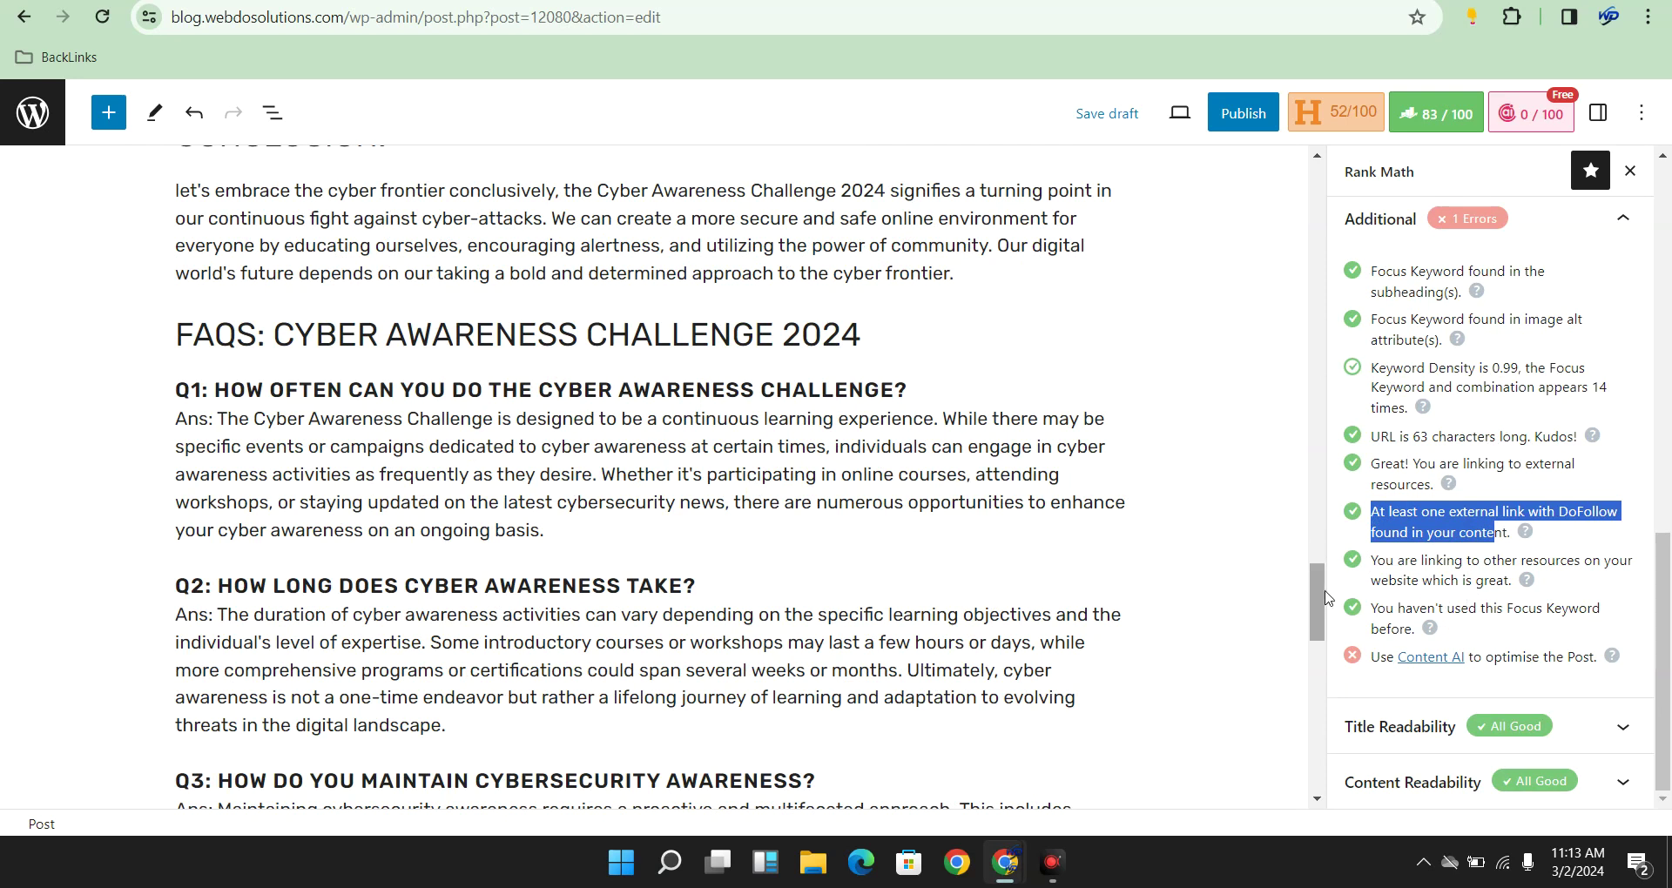
{"action": "left_click_drag", "start_coordinate": [1320, 596], "coordinate": [1292, 209]}
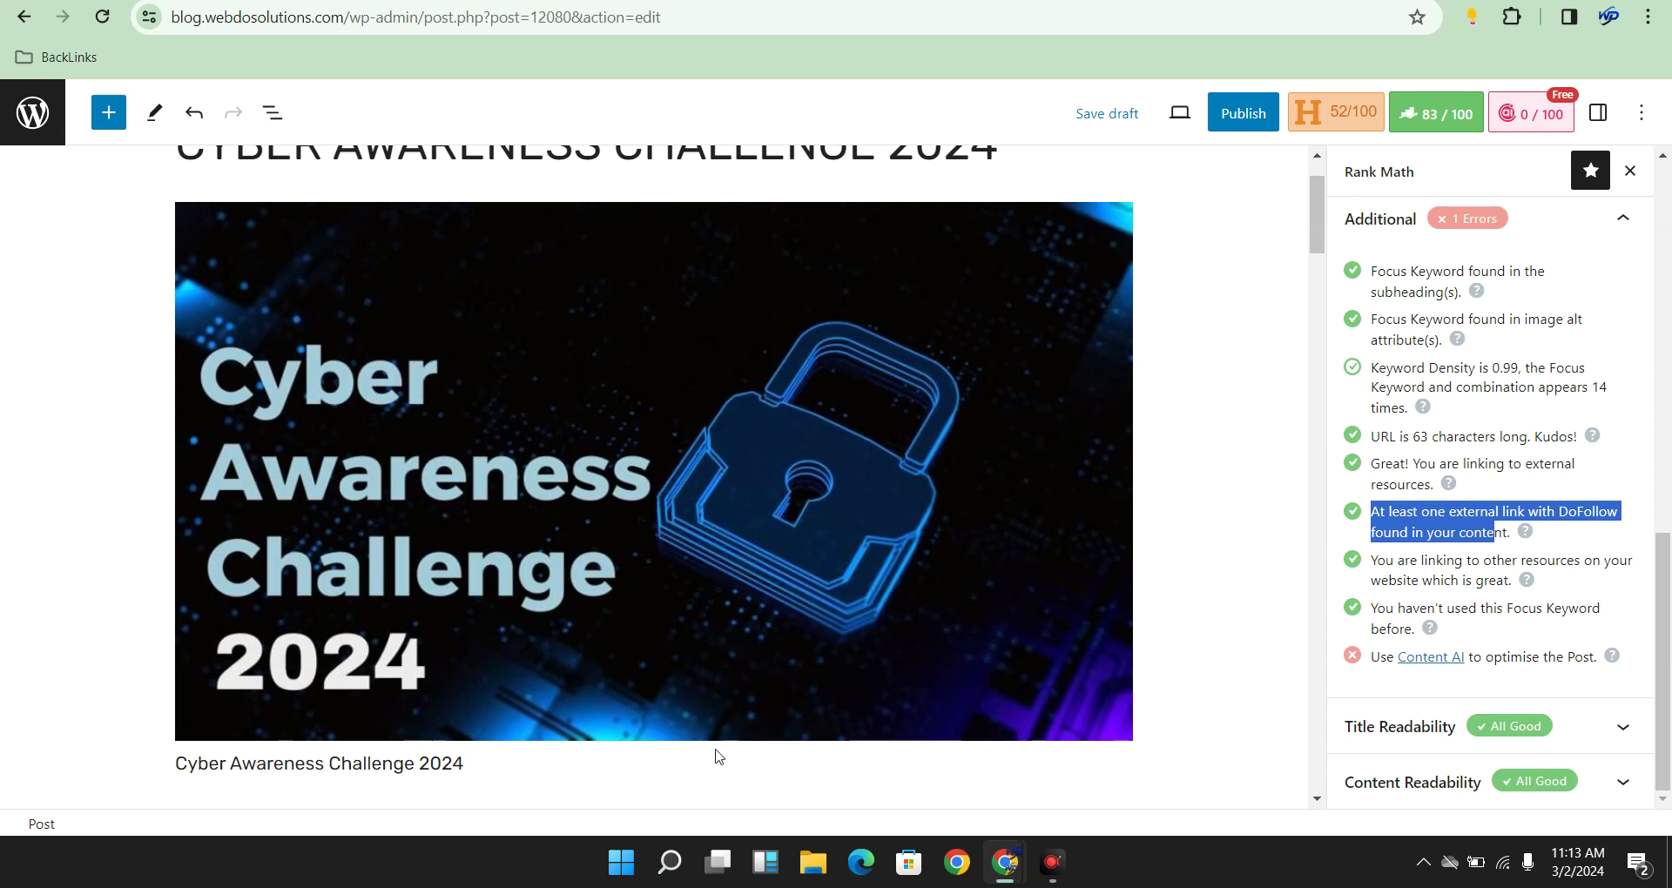
{"action": "scroll", "coordinate": [815, 531], "scroll_direction": "down", "scroll_amount": 20}
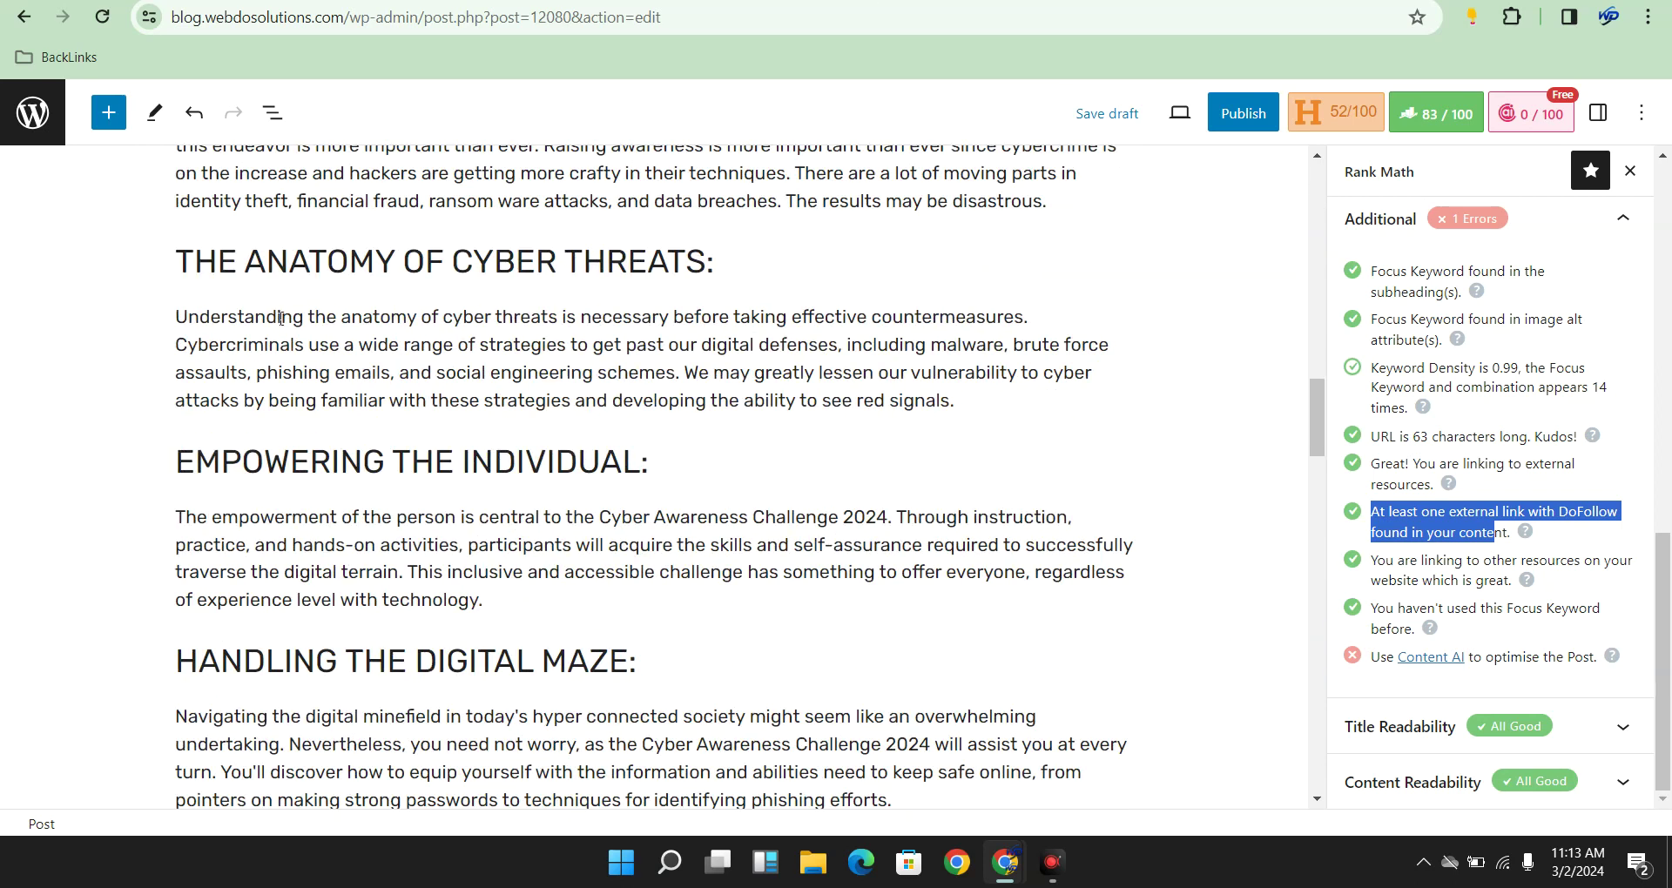
{"action": "scroll", "coordinate": [228, 268], "scroll_direction": "down", "scroll_amount": 3}
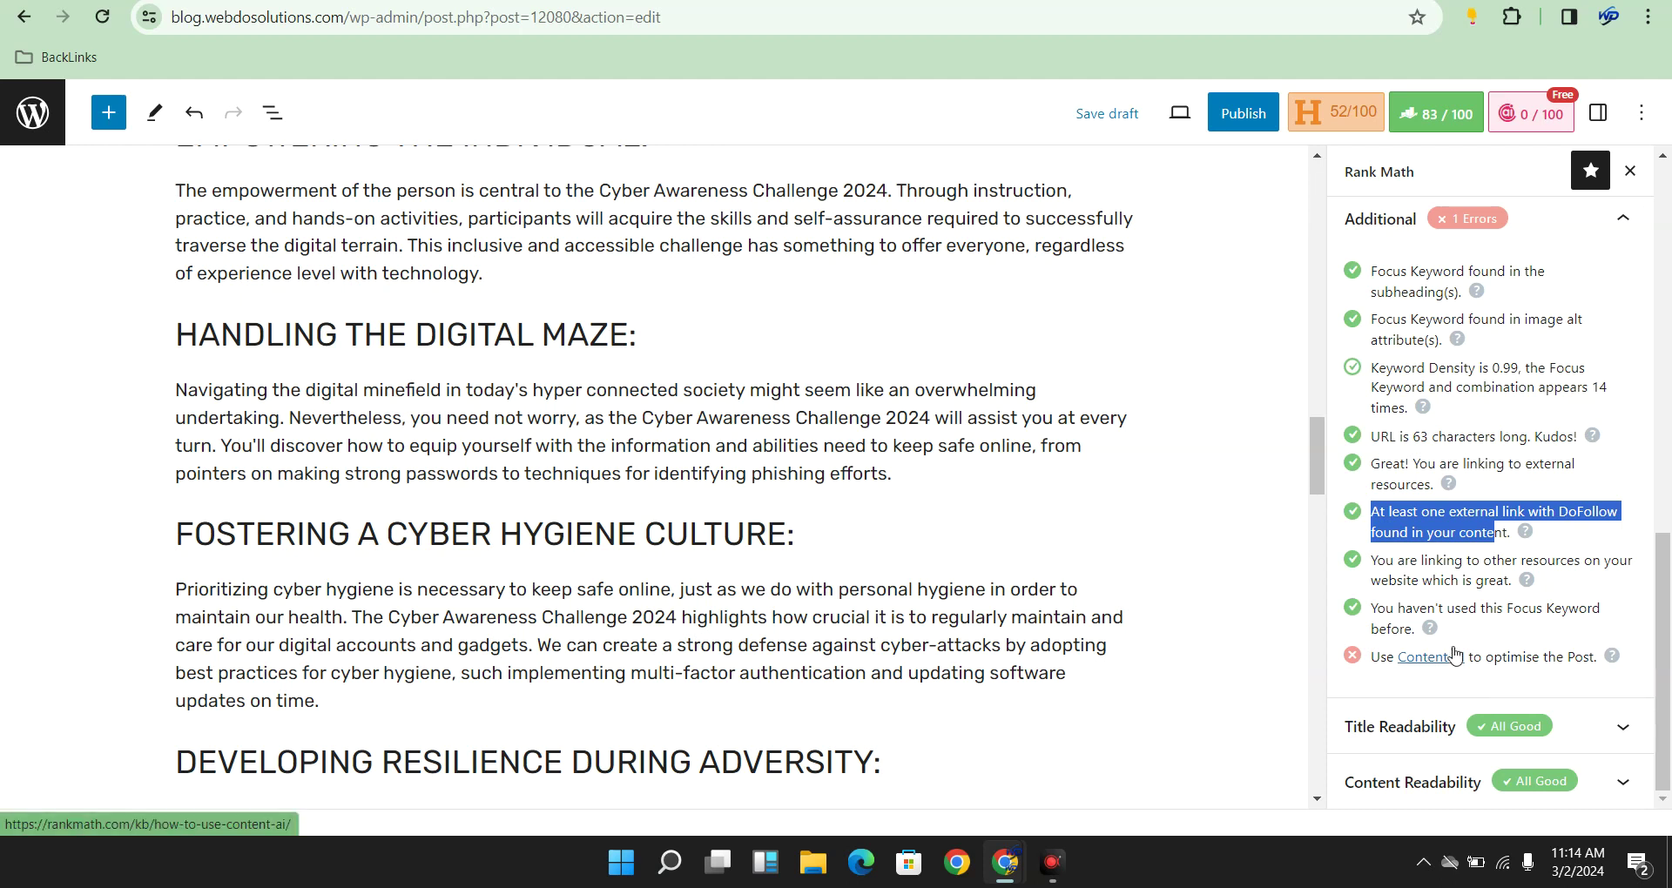
{"action": "scroll", "coordinate": [1531, 535], "scroll_direction": "up", "scroll_amount": 10}
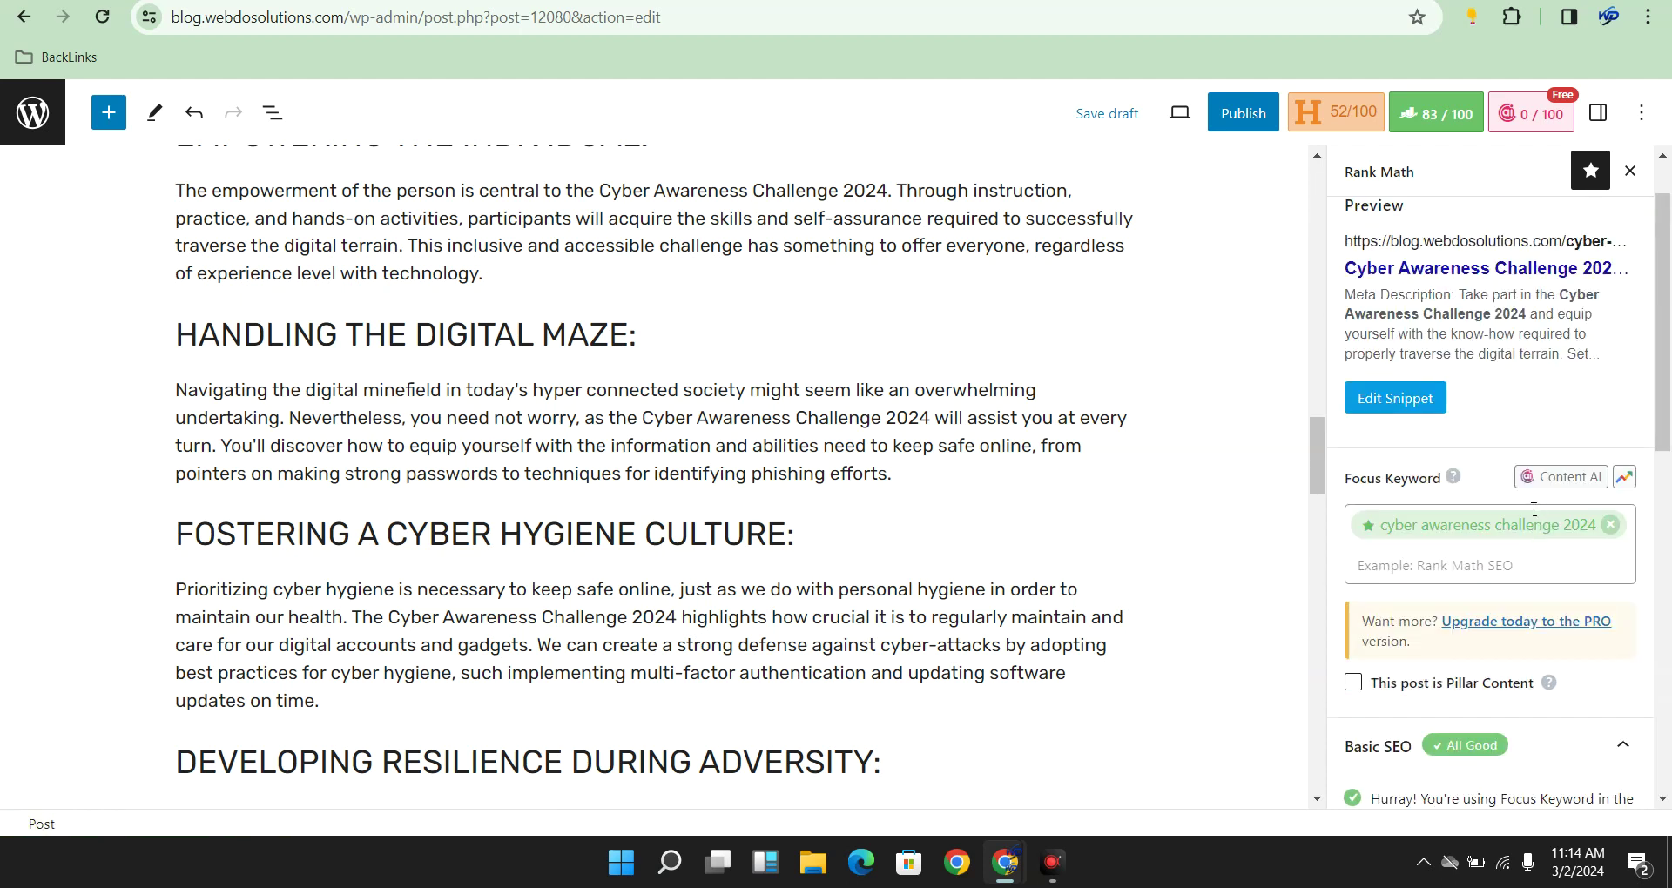
{"action": "scroll", "coordinate": [1530, 523], "scroll_direction": "down", "scroll_amount": 8}
{"action": "scroll", "coordinate": [1531, 522], "scroll_direction": "down", "scroll_amount": 3}
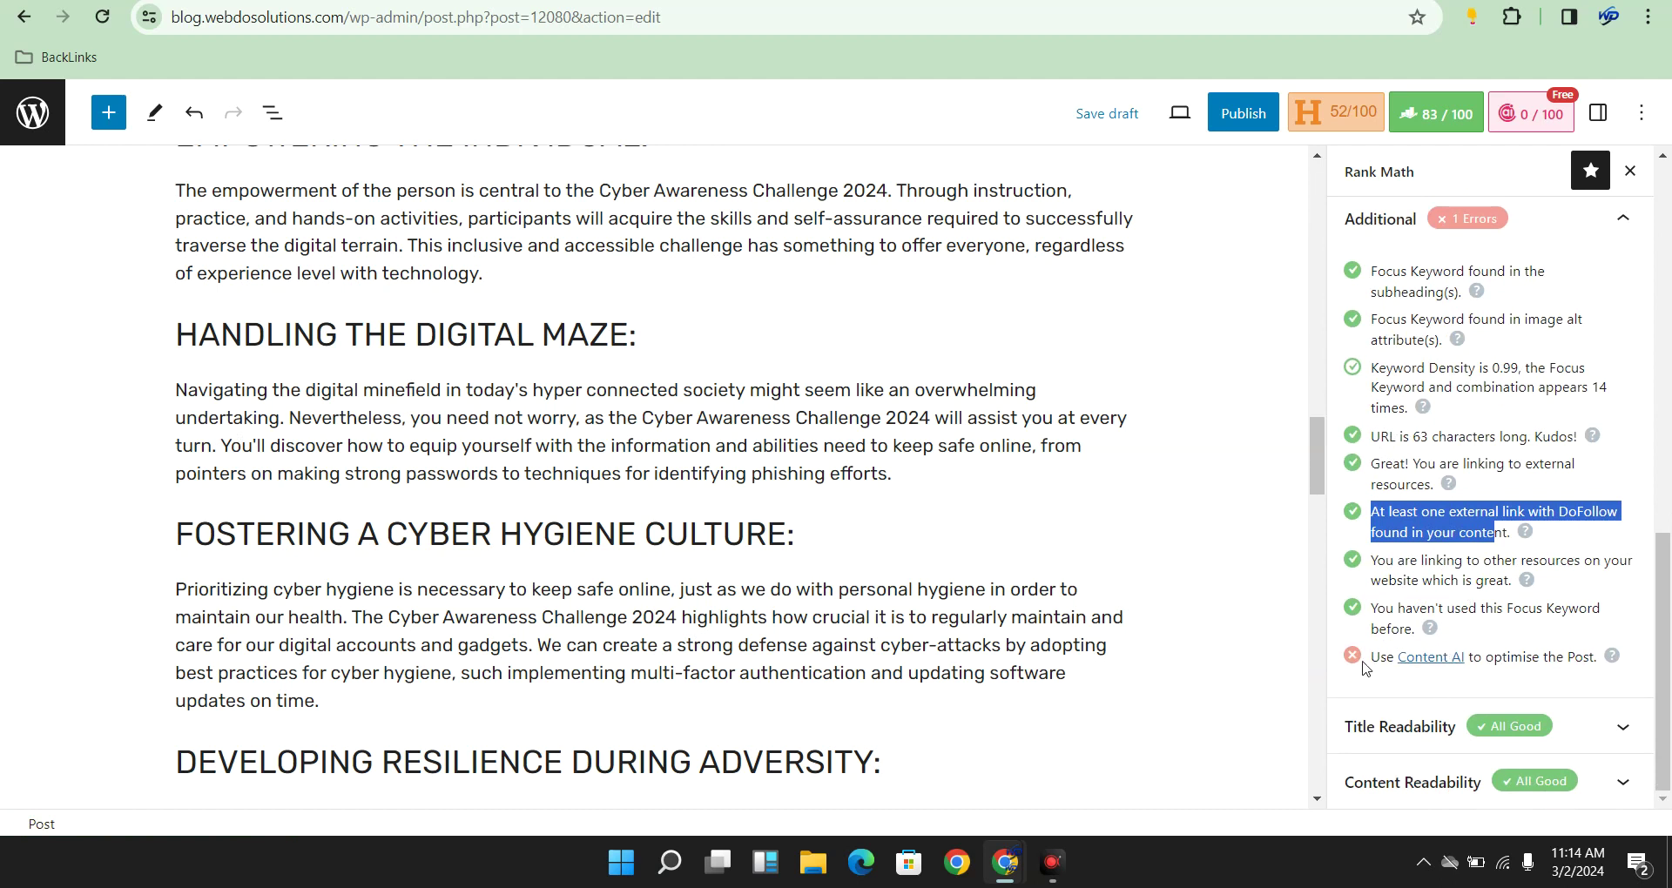
Open Content AI from the failed Additional check and examine its instructions, tone, focus keyword and length options
{"action": "left_click", "coordinate": [1439, 665]}
{"action": "left_click", "coordinate": [1479, 341]}
{"action": "left_click", "coordinate": [1533, 114]}
{"action": "left_click", "coordinate": [1439, 131]}
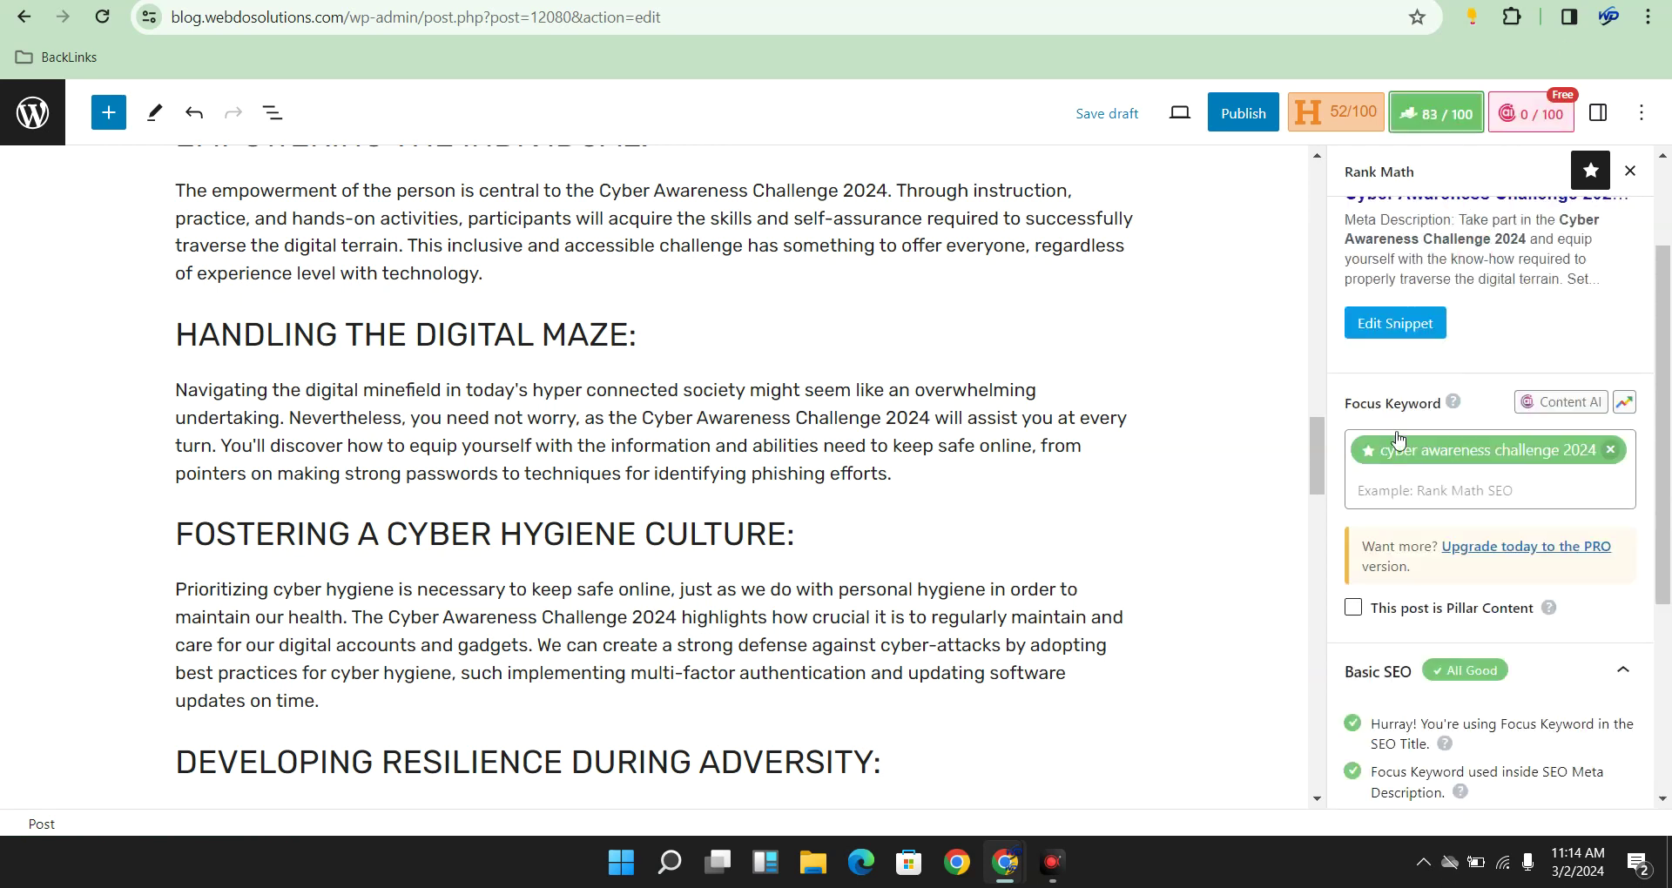
{"action": "scroll", "coordinate": [1349, 486], "scroll_direction": "down", "scroll_amount": 4}
{"action": "left_click", "coordinate": [1517, 673]}
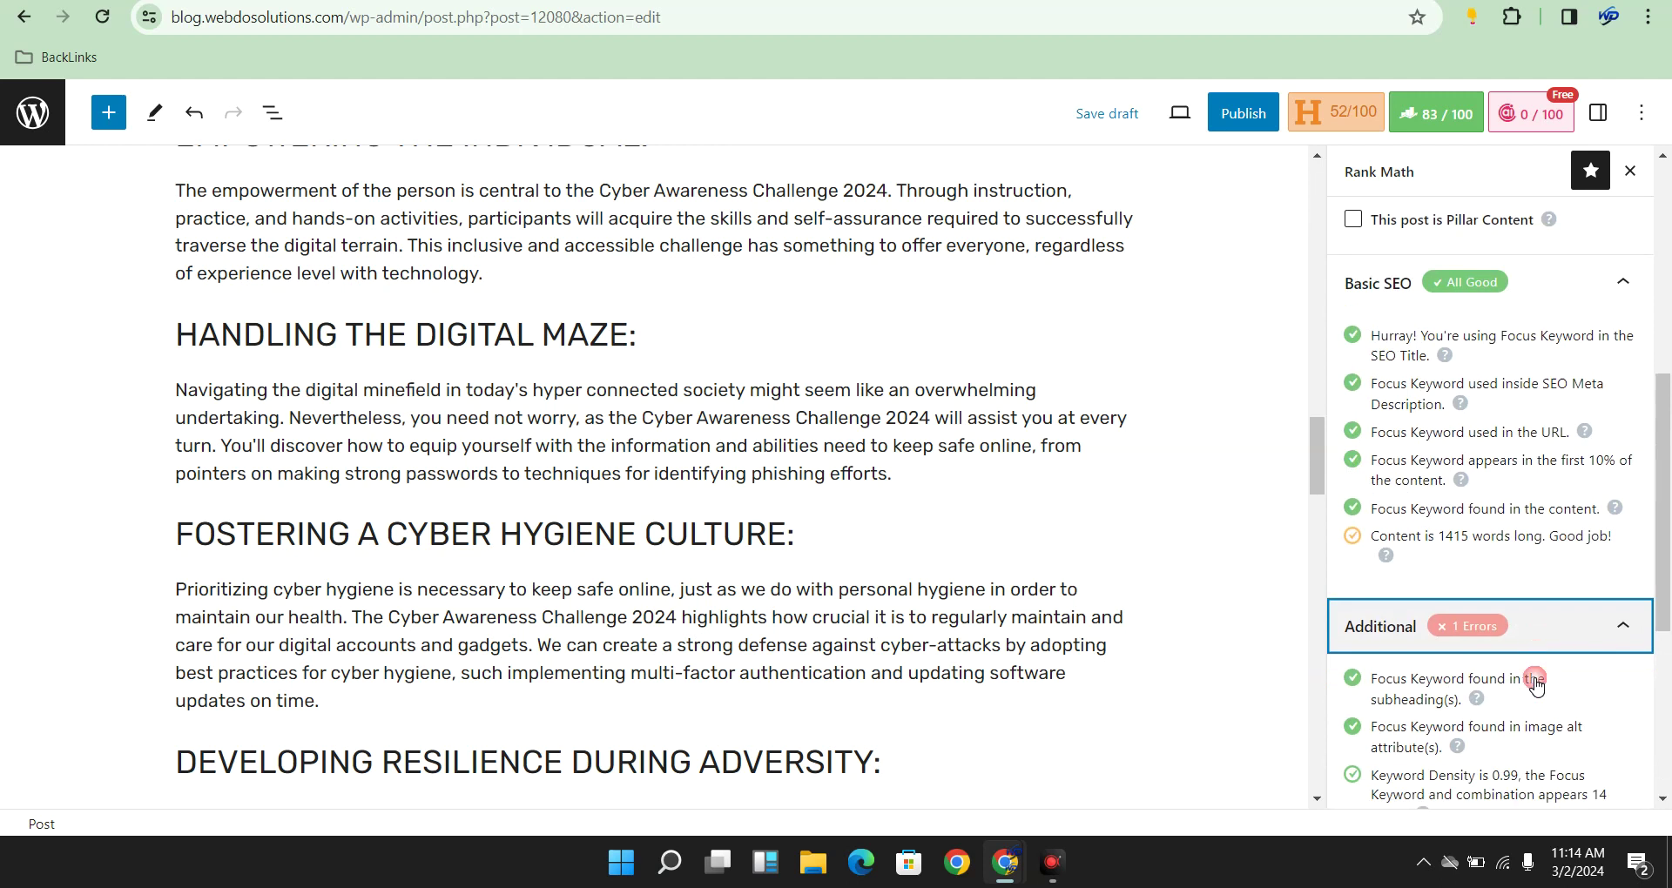
{"action": "scroll", "coordinate": [1551, 688], "scroll_direction": "down", "scroll_amount": 5}
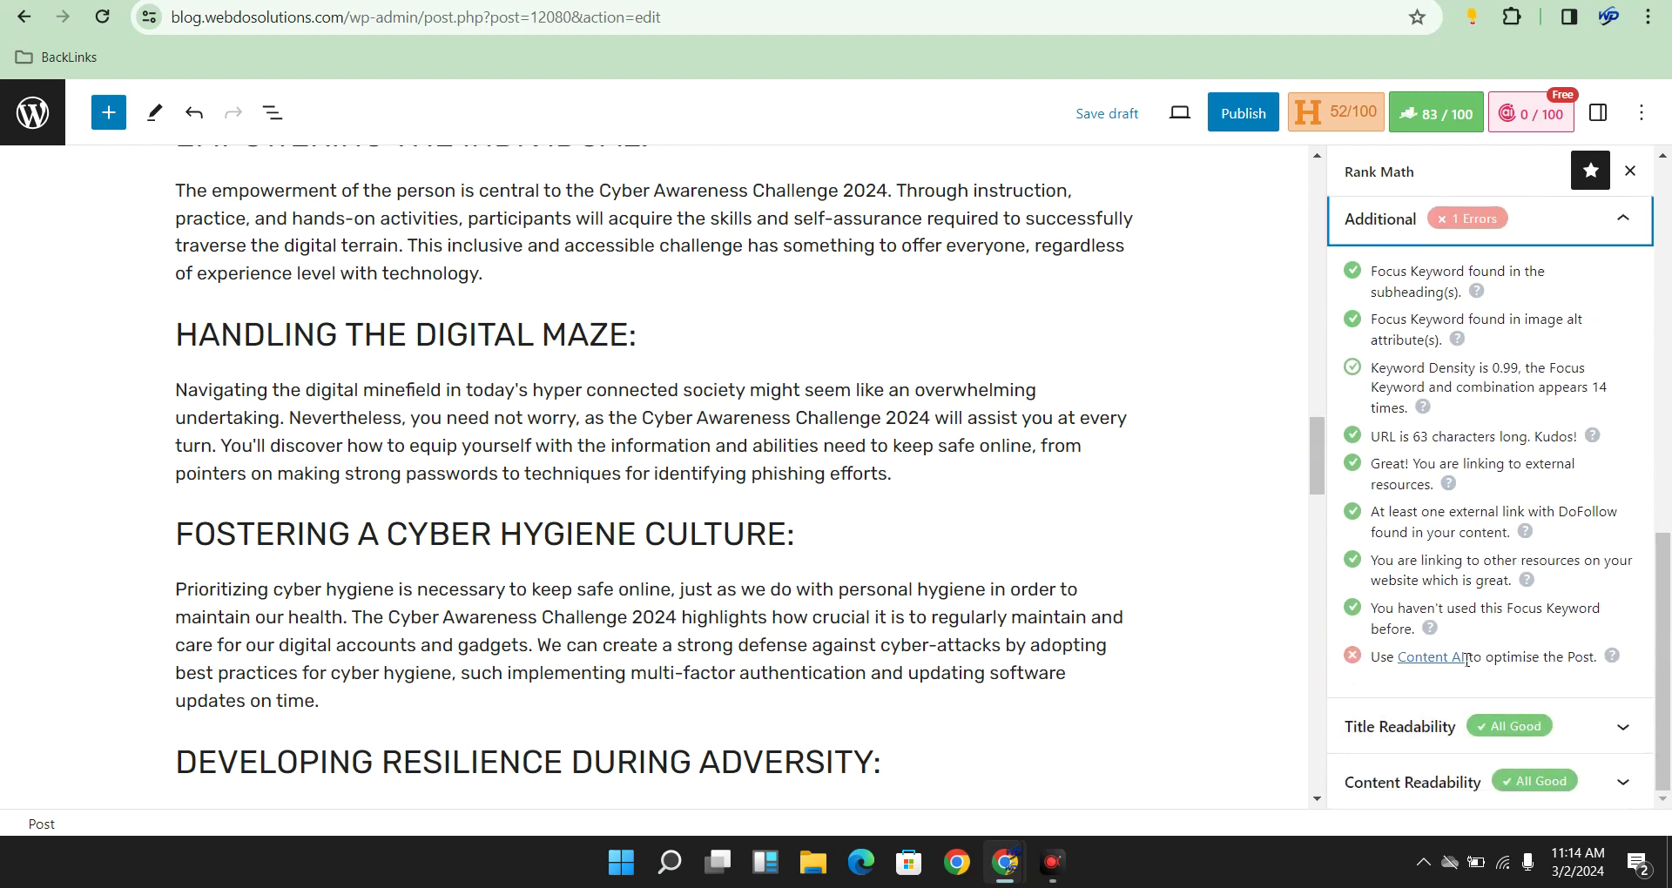
{"action": "left_click", "coordinate": [1433, 660]}
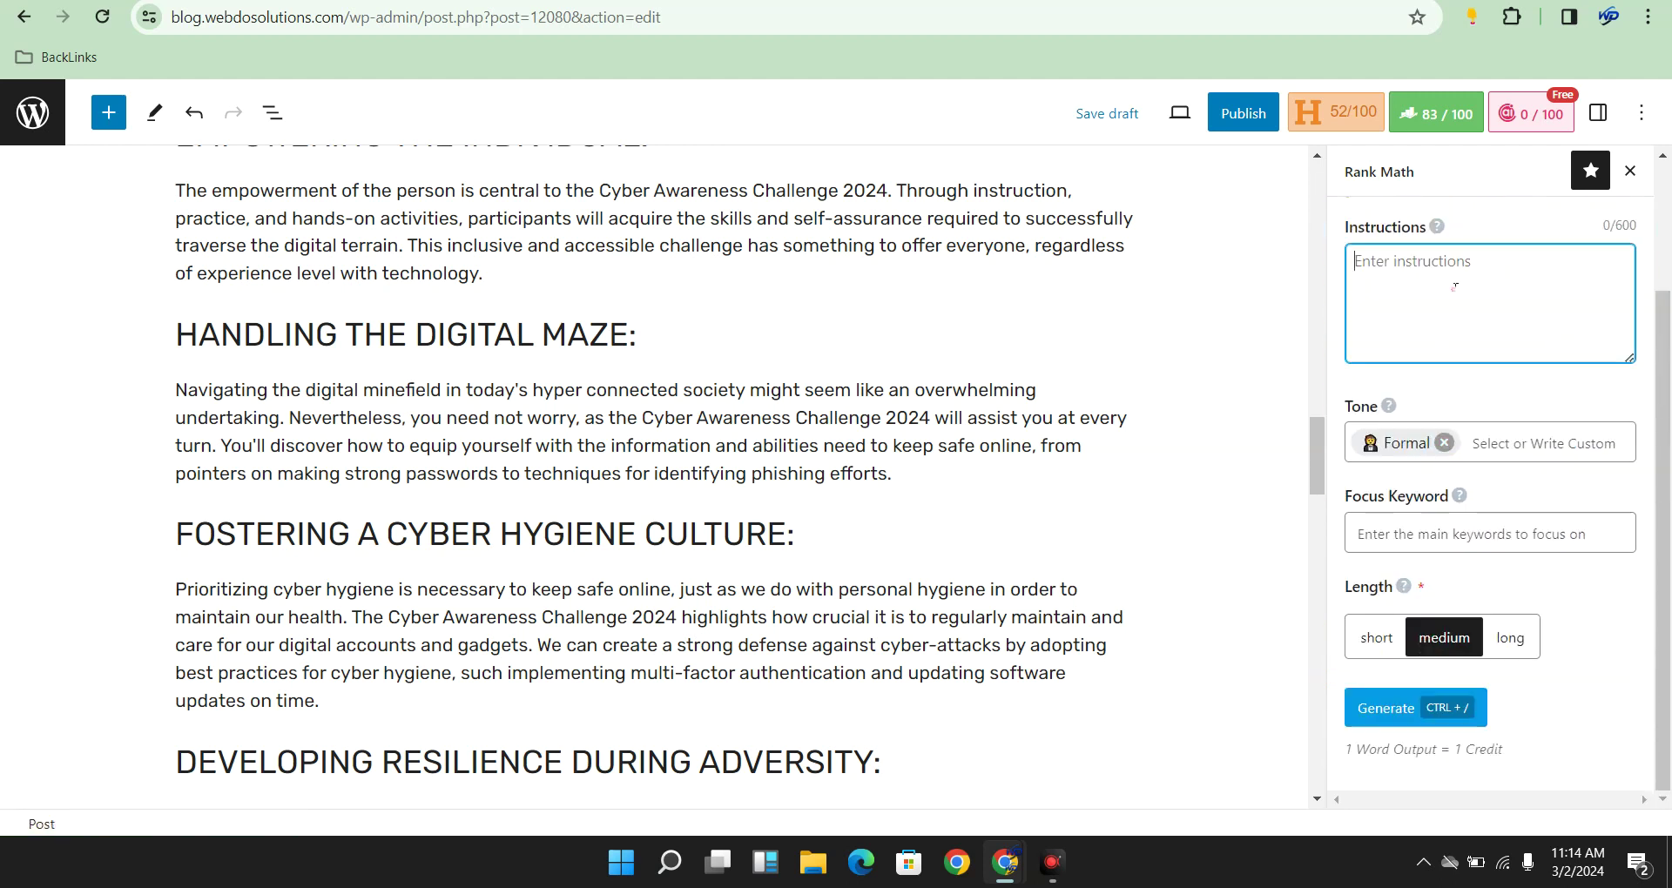
{"action": "left_click", "coordinate": [1412, 526]}
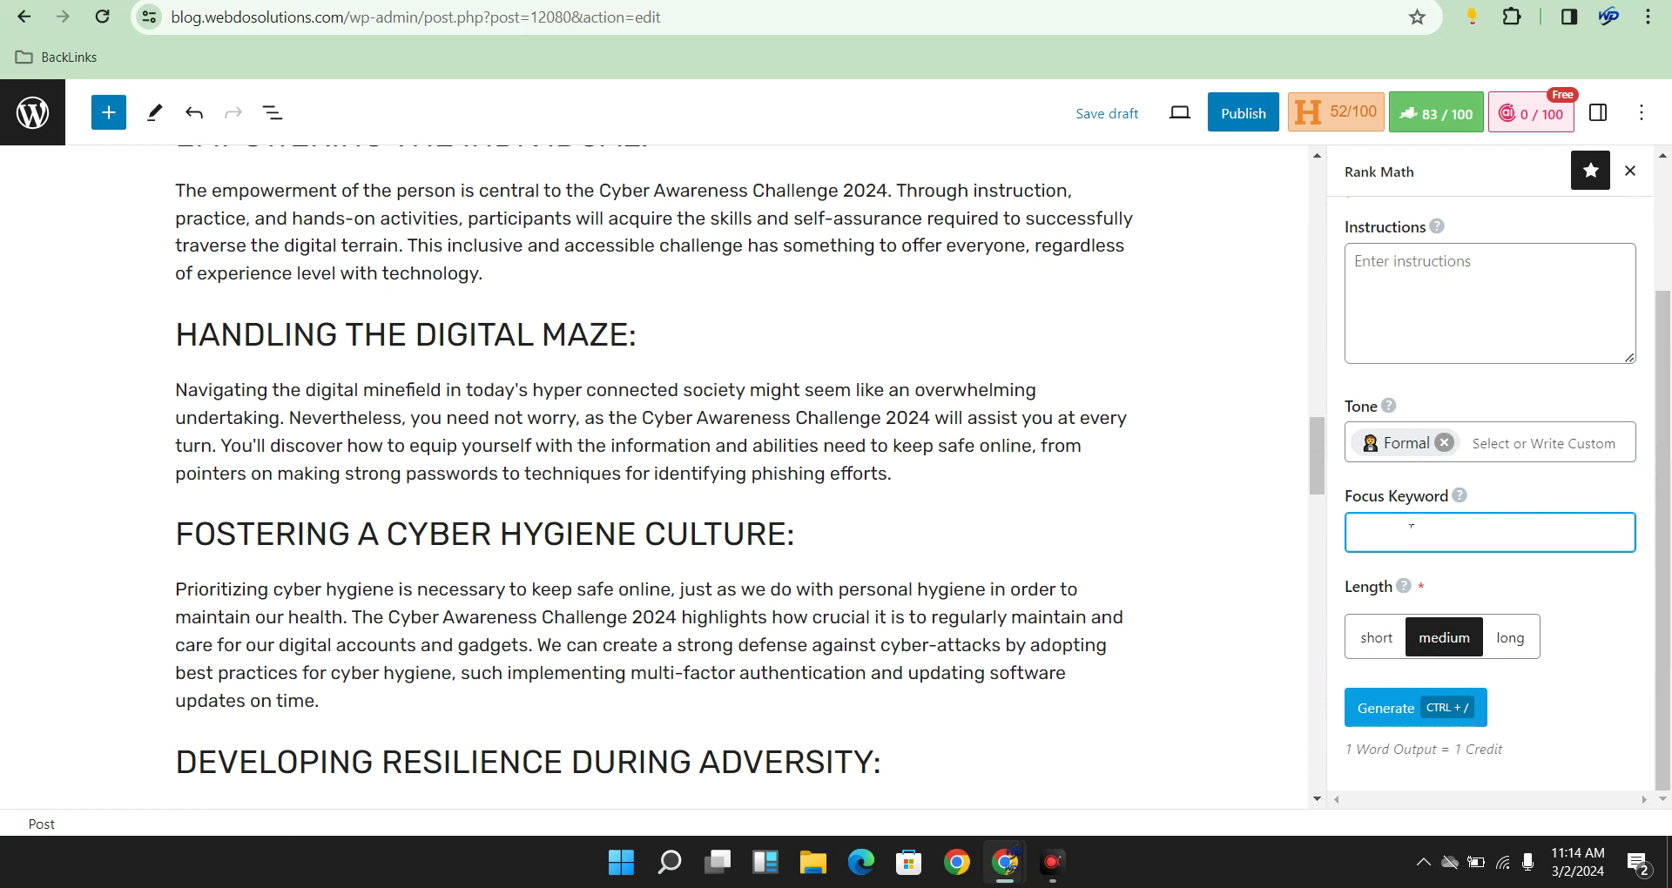
{"action": "left_click", "coordinate": [1397, 124]}
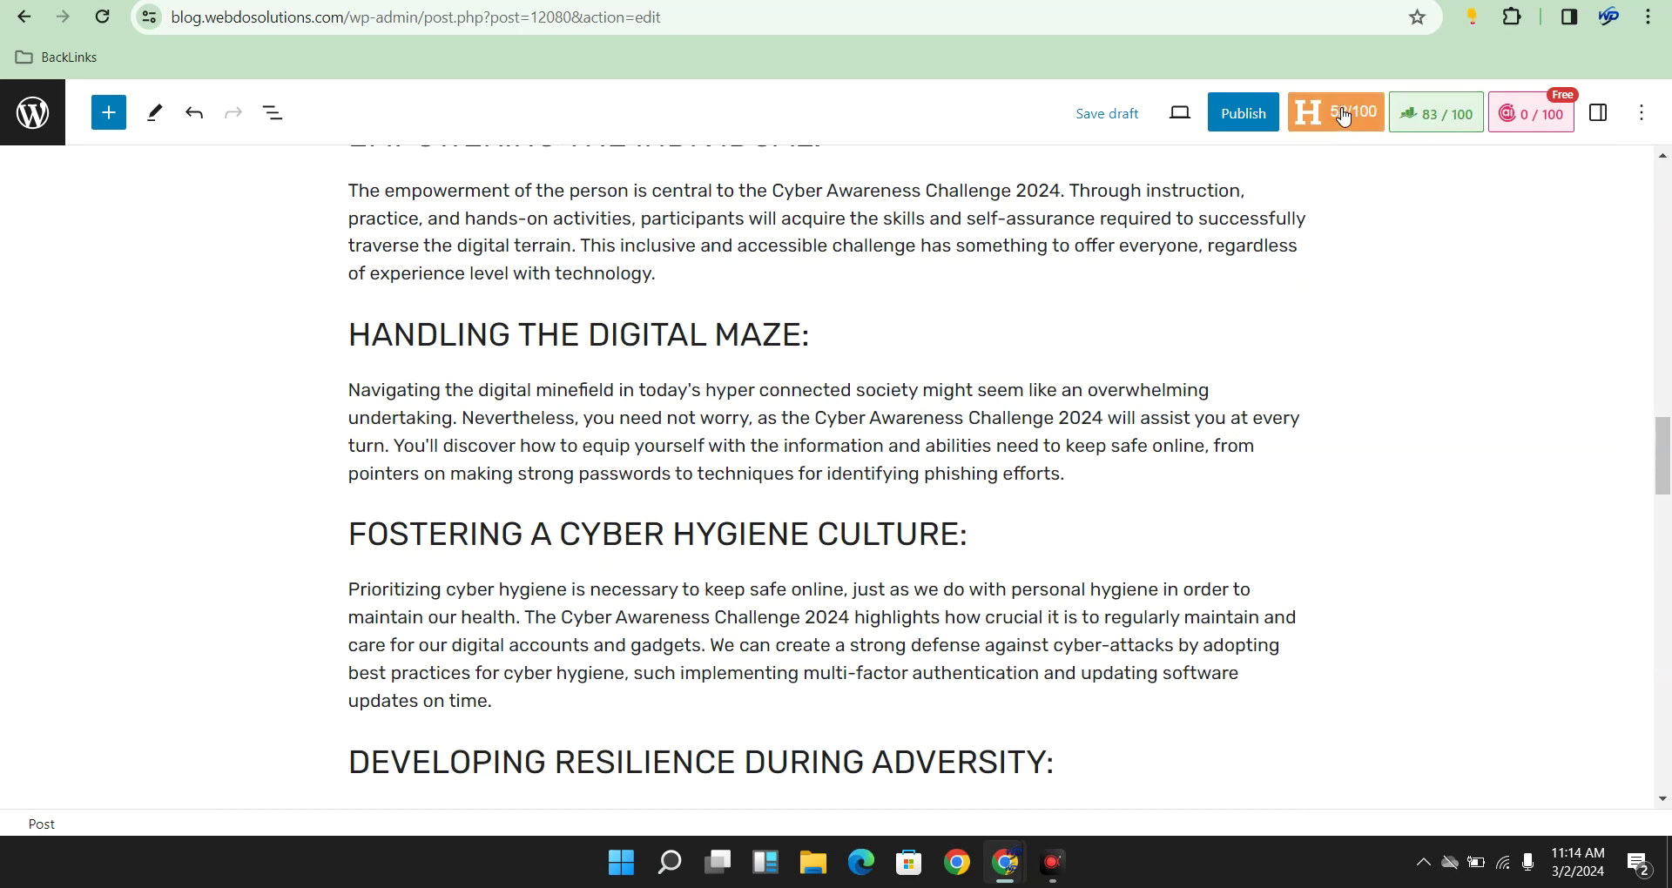
Copy the focus keyword "cyber awareness challenge 2024" from the post's Rank Math settings
{"action": "left_click", "coordinate": [1344, 116]}
{"action": "left_click", "coordinate": [1436, 114]}
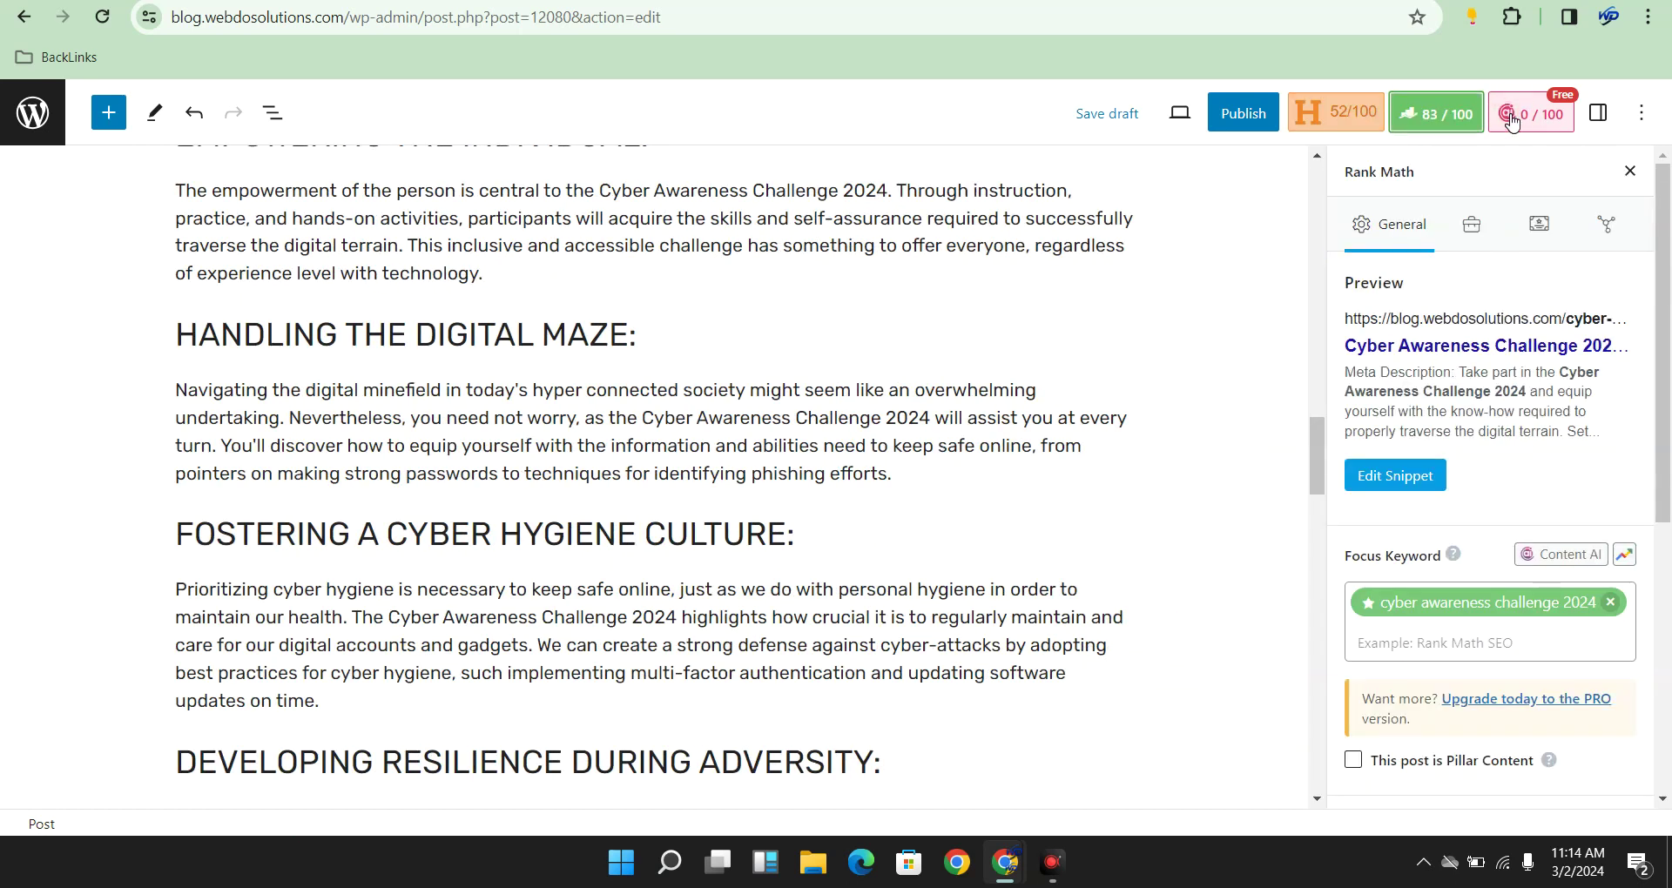
{"action": "double_click", "coordinate": [1466, 604]}
{"action": "key", "text": "ctrl+c"}
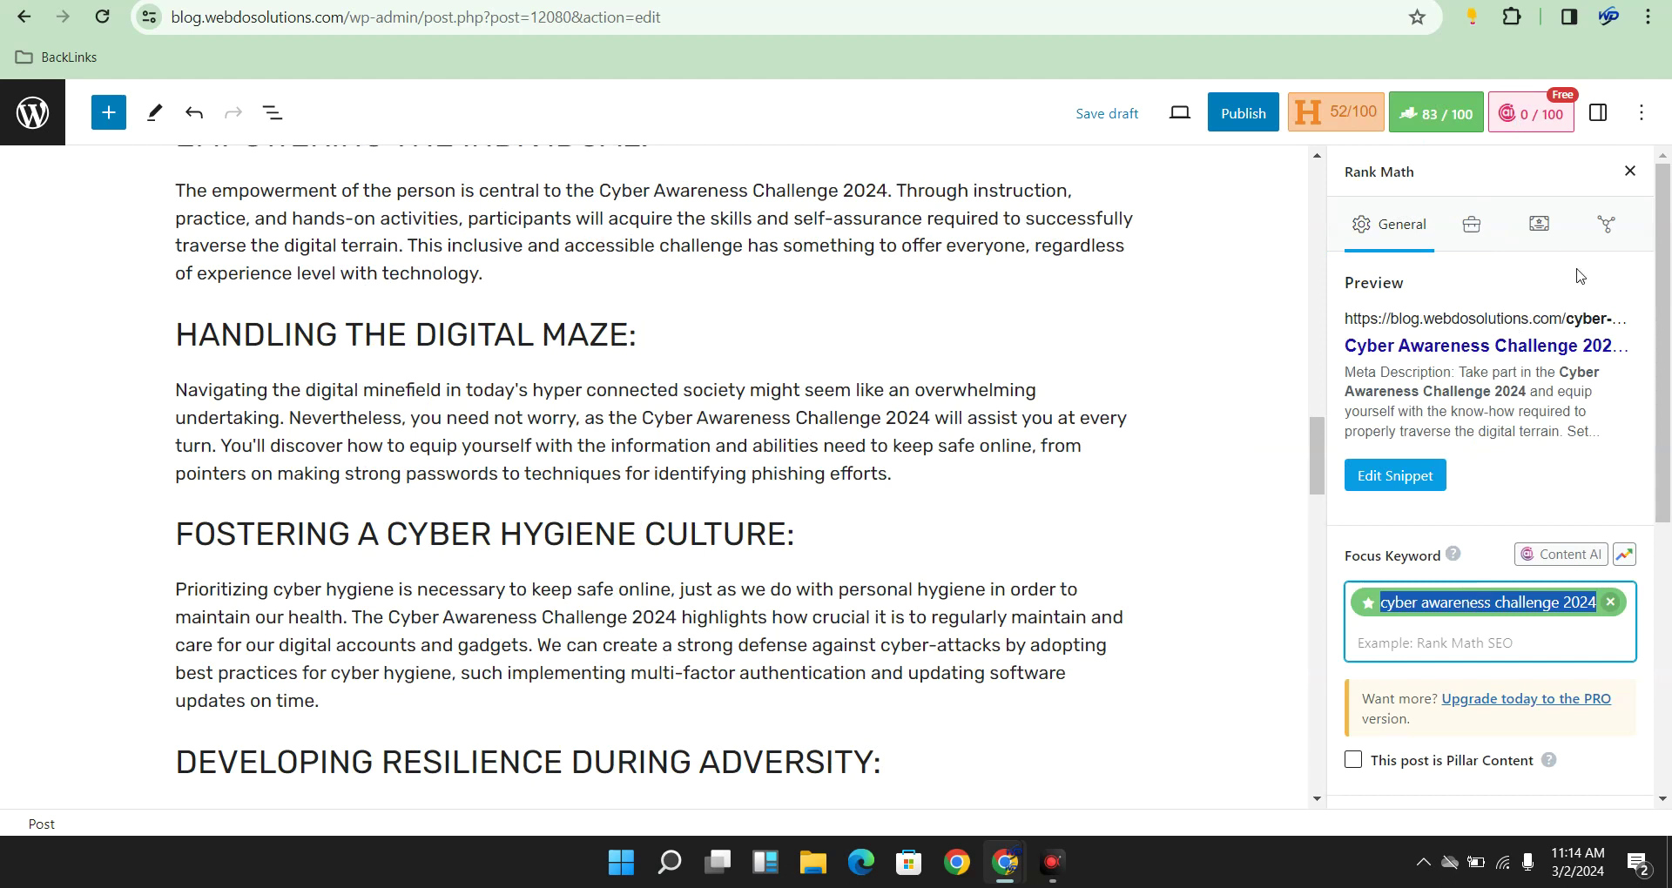
Generate medium-length, formal Content AI text in the post with the focus keyword "cyber awareness challenge 2024"
{"action": "left_click", "coordinate": [1541, 117]}
{"action": "left_click", "coordinate": [1458, 702]}
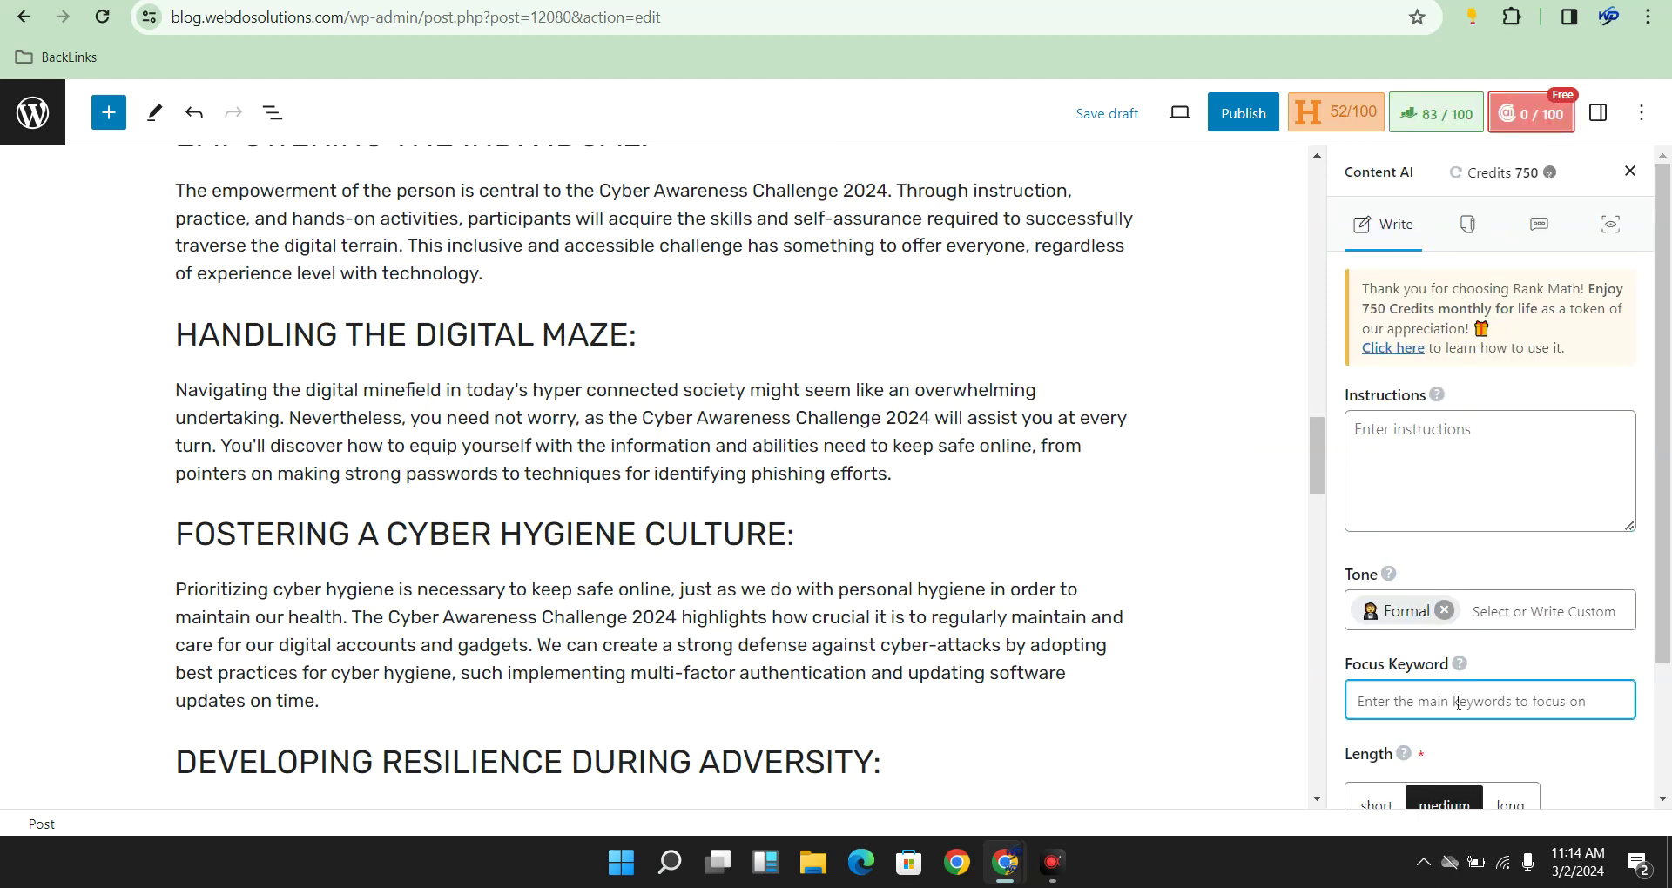
{"action": "key", "text": "ctrl+v"}
{"action": "key", "text": "Return"}
{"action": "scroll", "coordinate": [1463, 705], "scroll_direction": "down", "scroll_amount": 2}
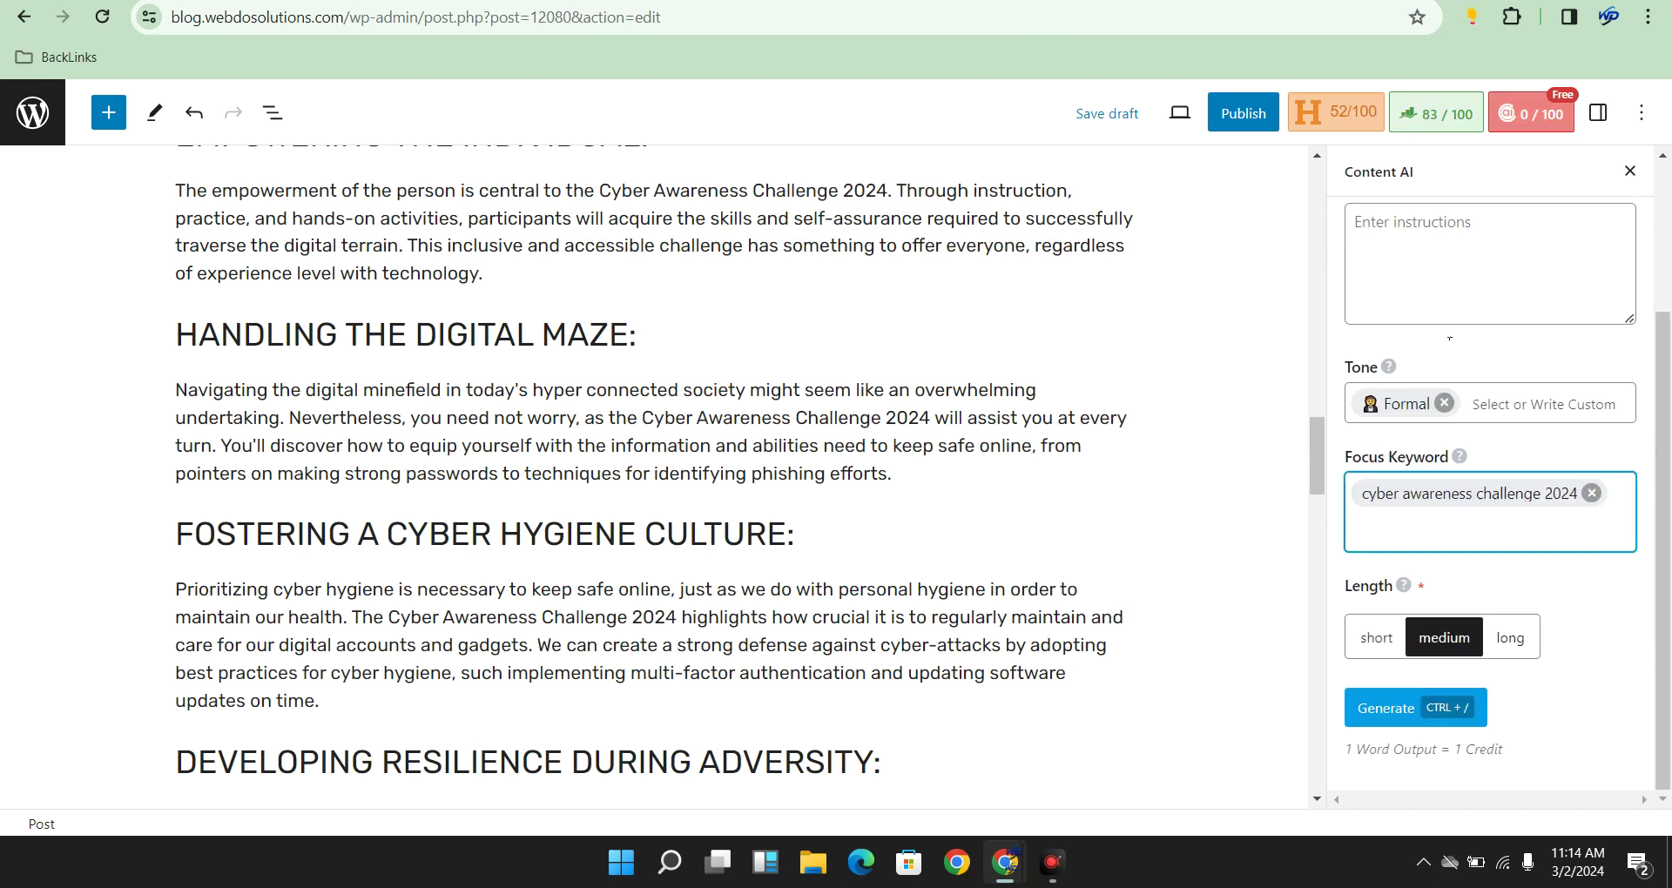
{"action": "left_click", "coordinate": [1473, 719]}
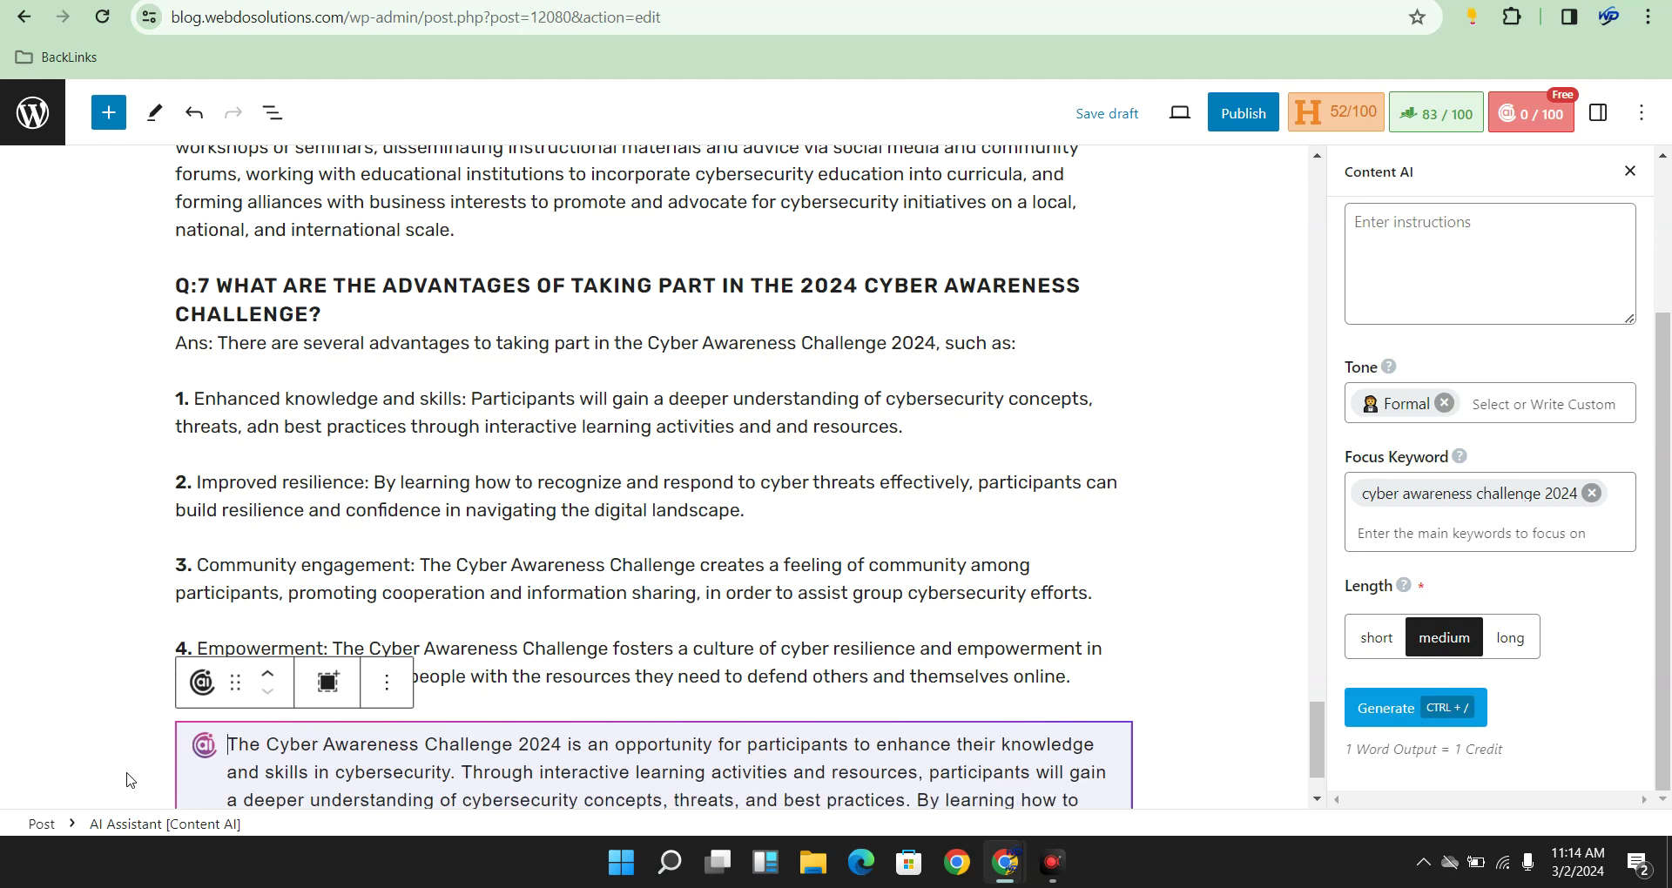
{"action": "scroll", "coordinate": [871, 392], "scroll_direction": "down", "scroll_amount": 2}
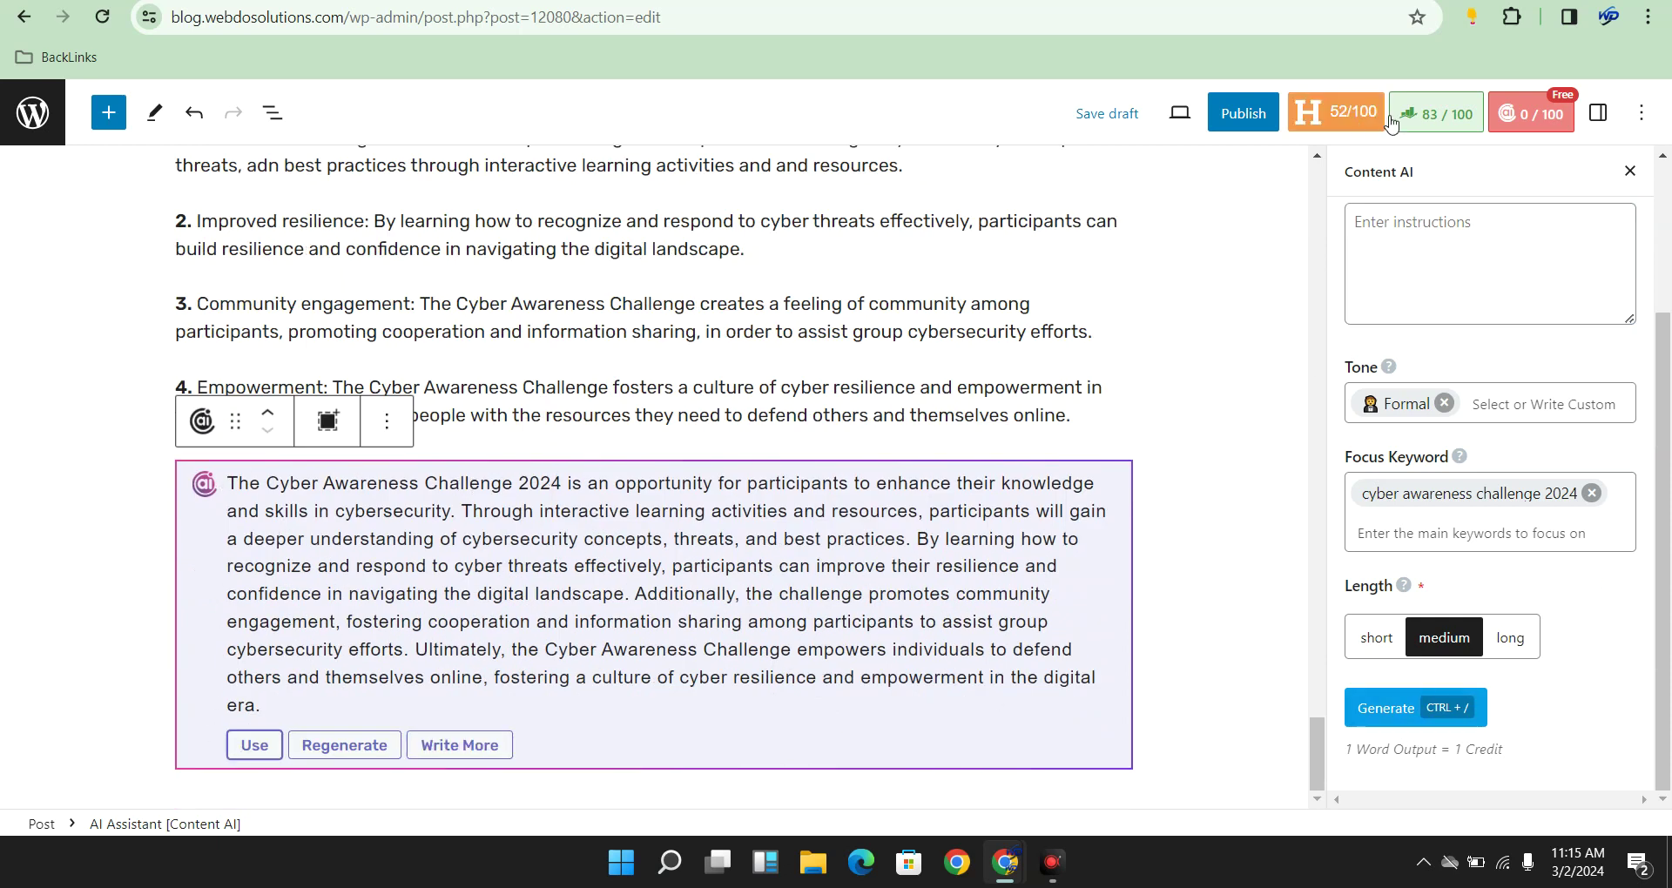
Recheck the Content AI item under the Additional SEO checks, dismissing the meeting notification and comparing with the Content AI form
{"action": "left_click", "coordinate": [1457, 127]}
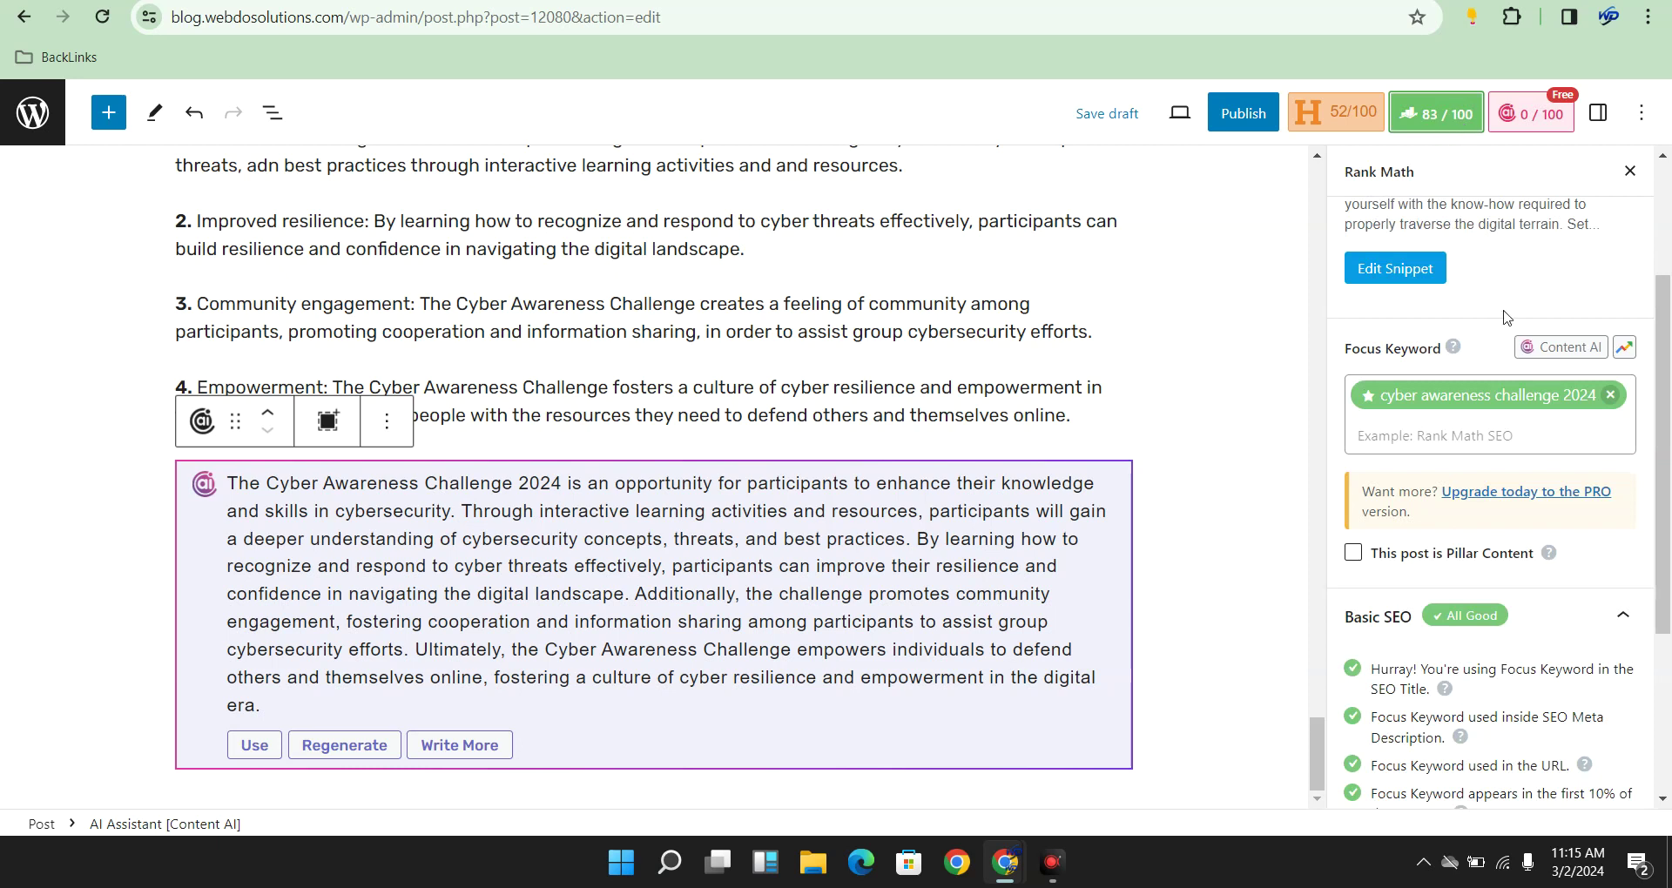
{"action": "scroll", "coordinate": [1503, 523], "scroll_direction": "down", "scroll_amount": 5}
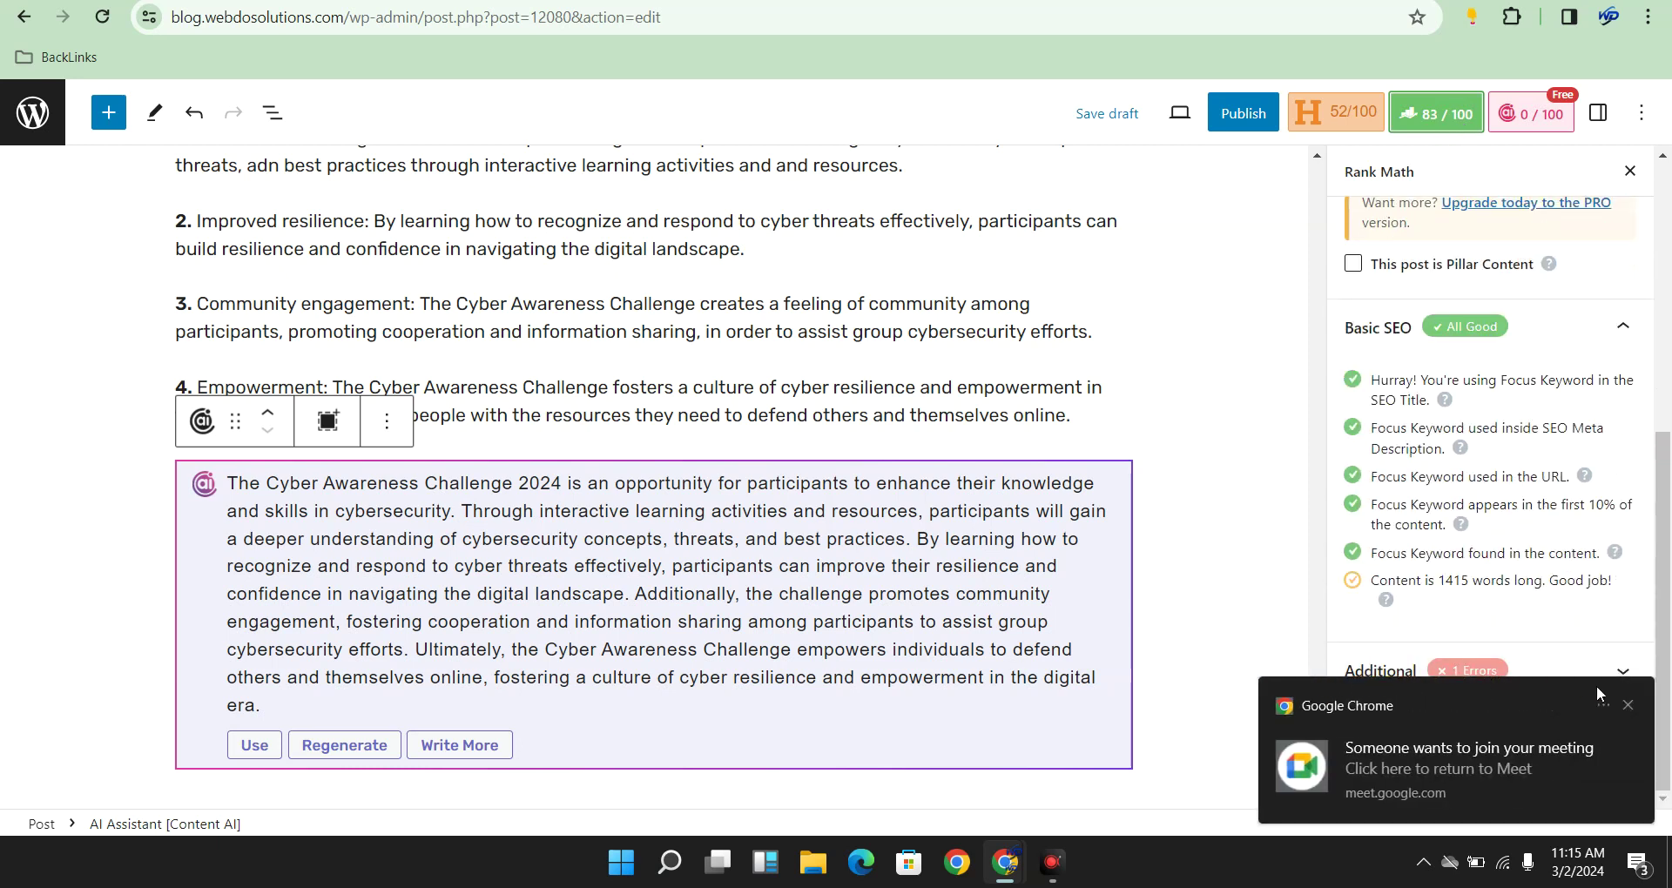
{"action": "left_click", "coordinate": [1637, 705]}
{"action": "left_click", "coordinate": [1429, 669]}
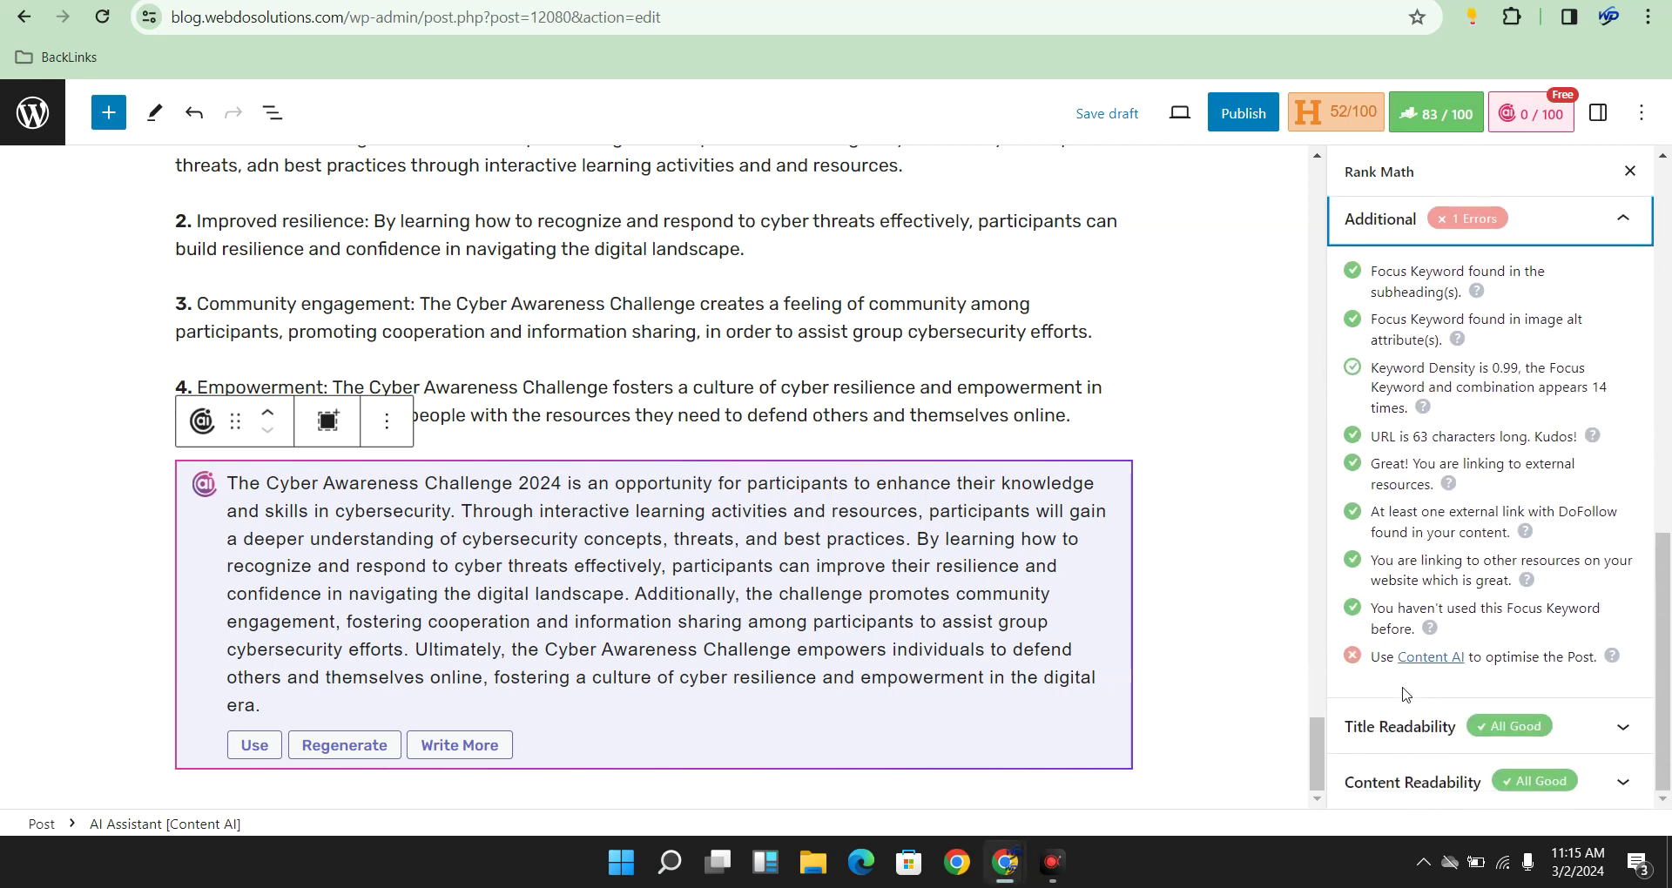
{"action": "left_click_drag", "start_coordinate": [1379, 660], "coordinate": [1397, 660]}
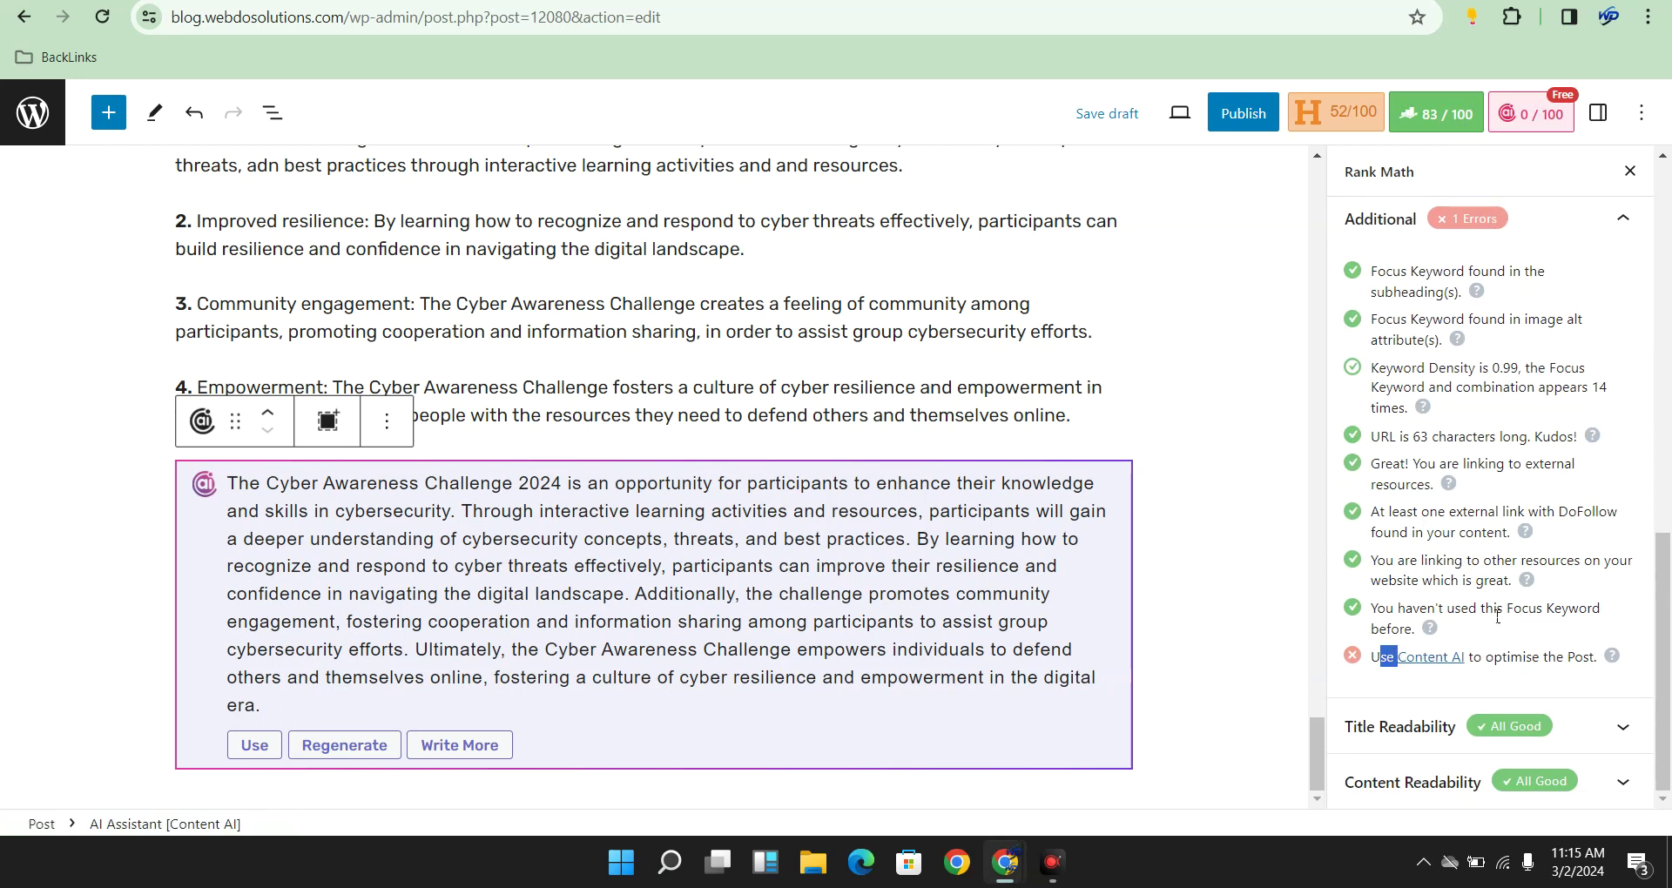
{"action": "left_click_drag", "start_coordinate": [1495, 606], "coordinate": [1498, 607]}
{"action": "left_click", "coordinate": [1531, 118]}
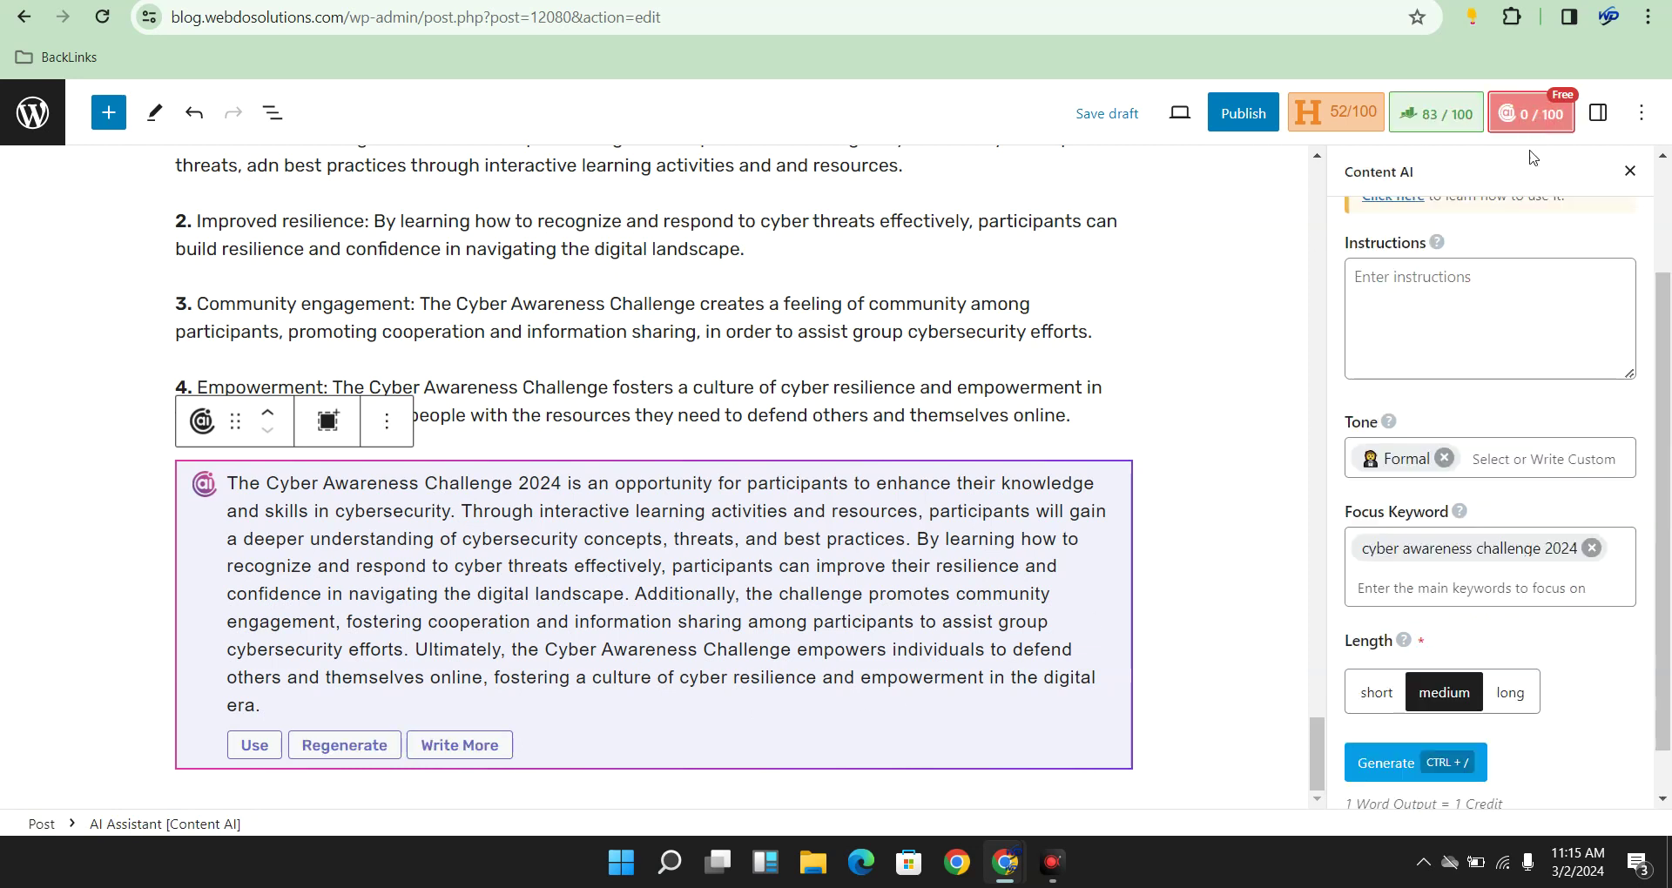
{"action": "left_click", "coordinate": [1435, 114]}
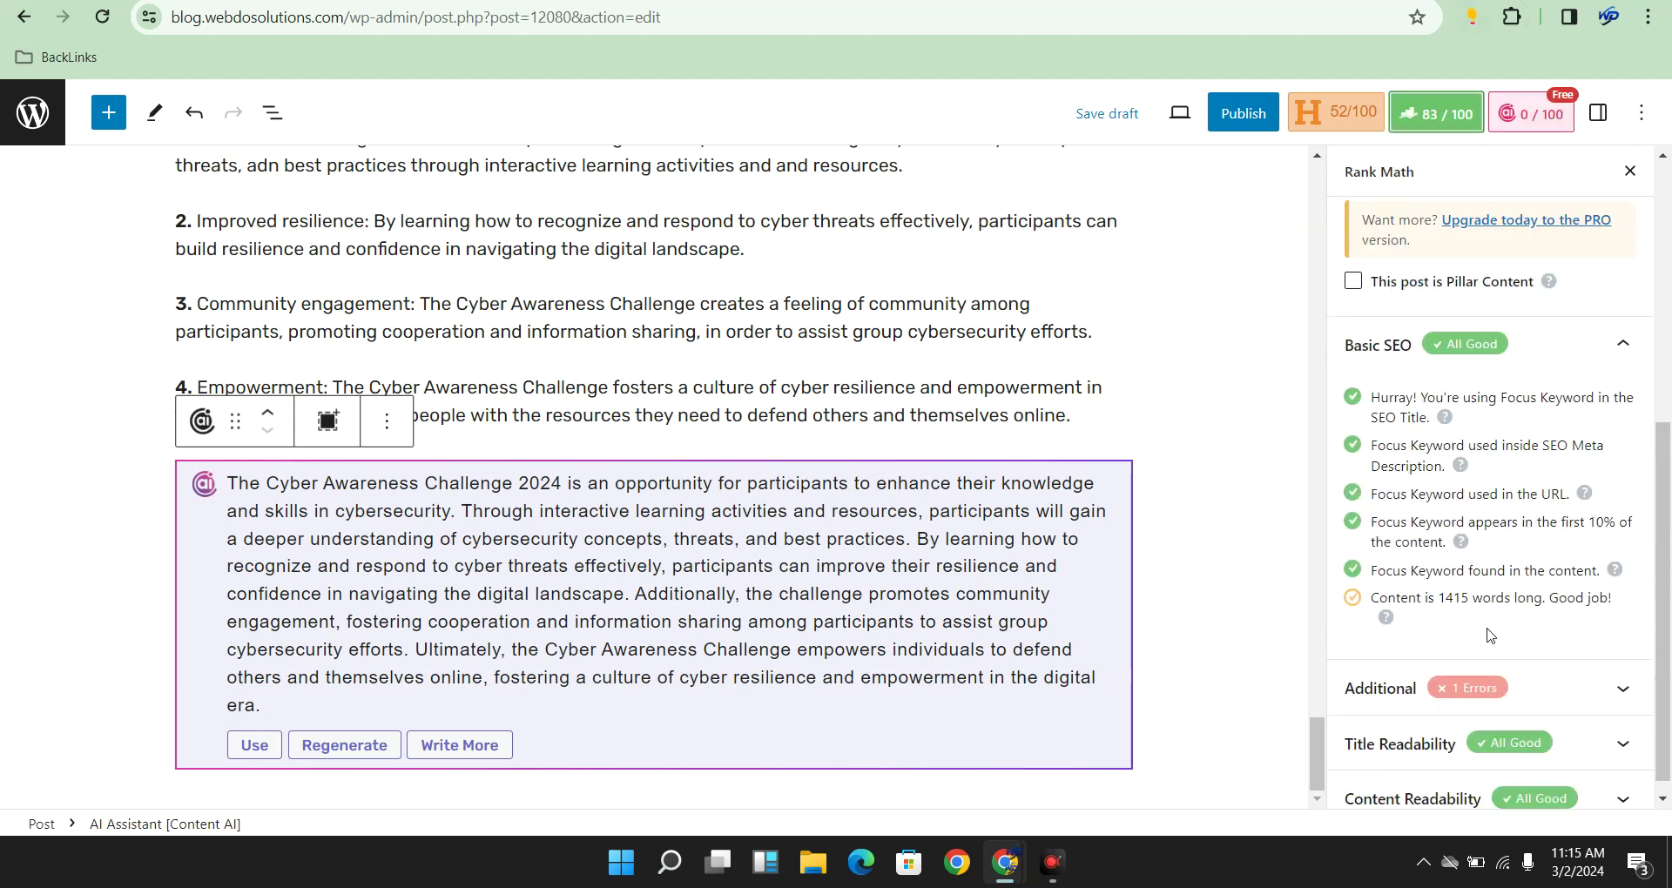
{"action": "left_click", "coordinate": [1478, 662]}
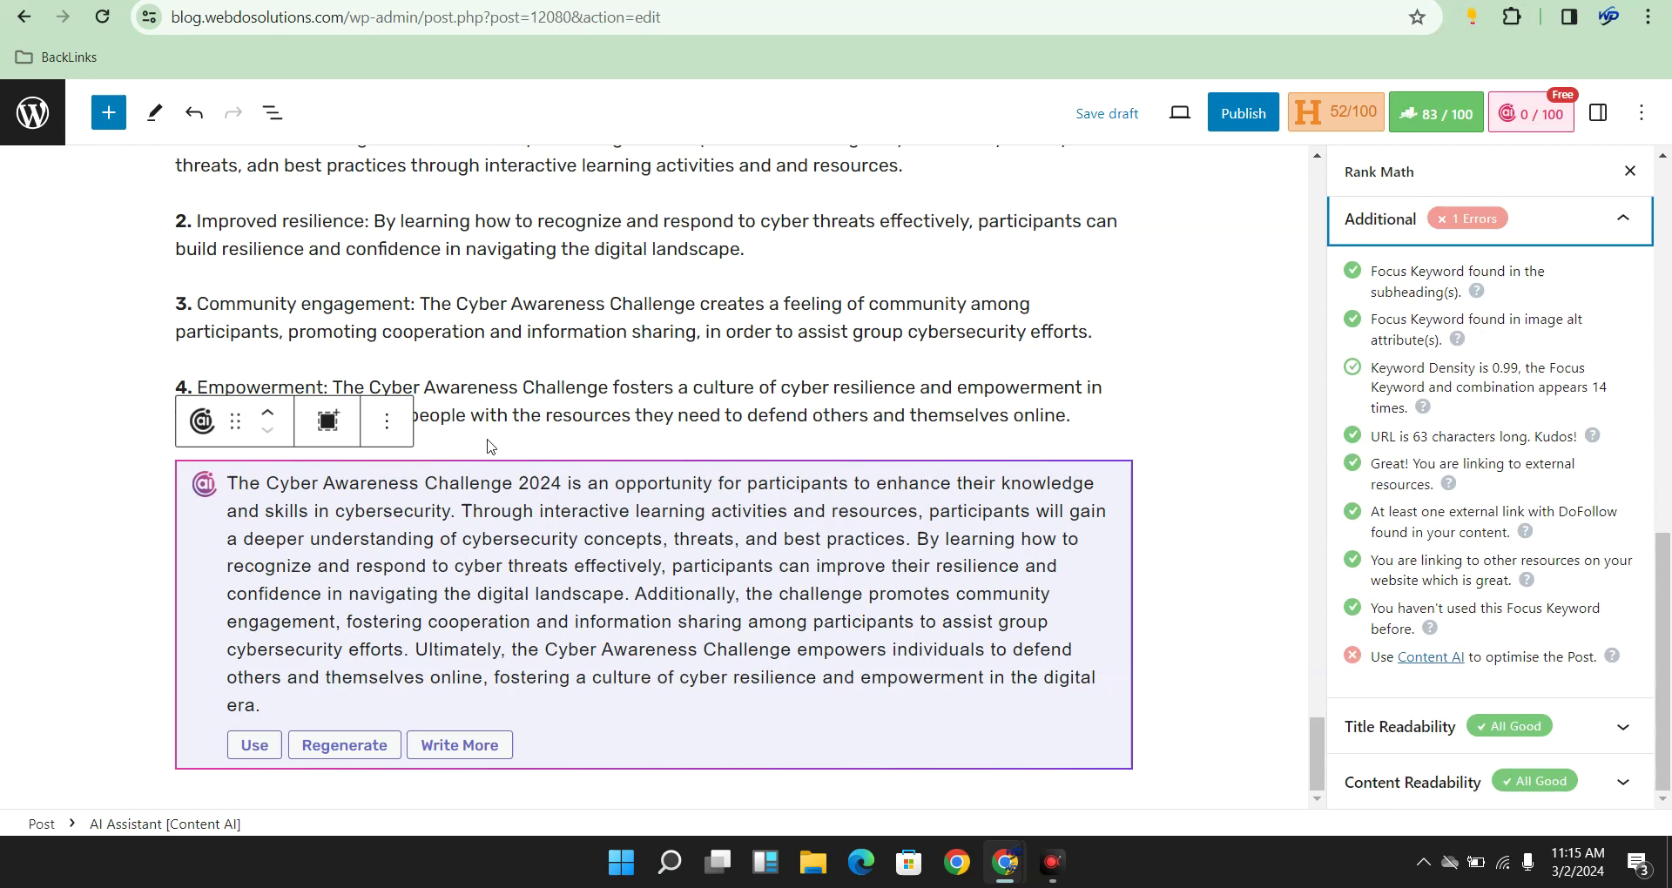
Delete the AI-generated text block at the end of the post
{"action": "left_click", "coordinate": [387, 421]}
{"action": "scroll", "coordinate": [568, 683], "scroll_direction": "down", "scroll_amount": 3}
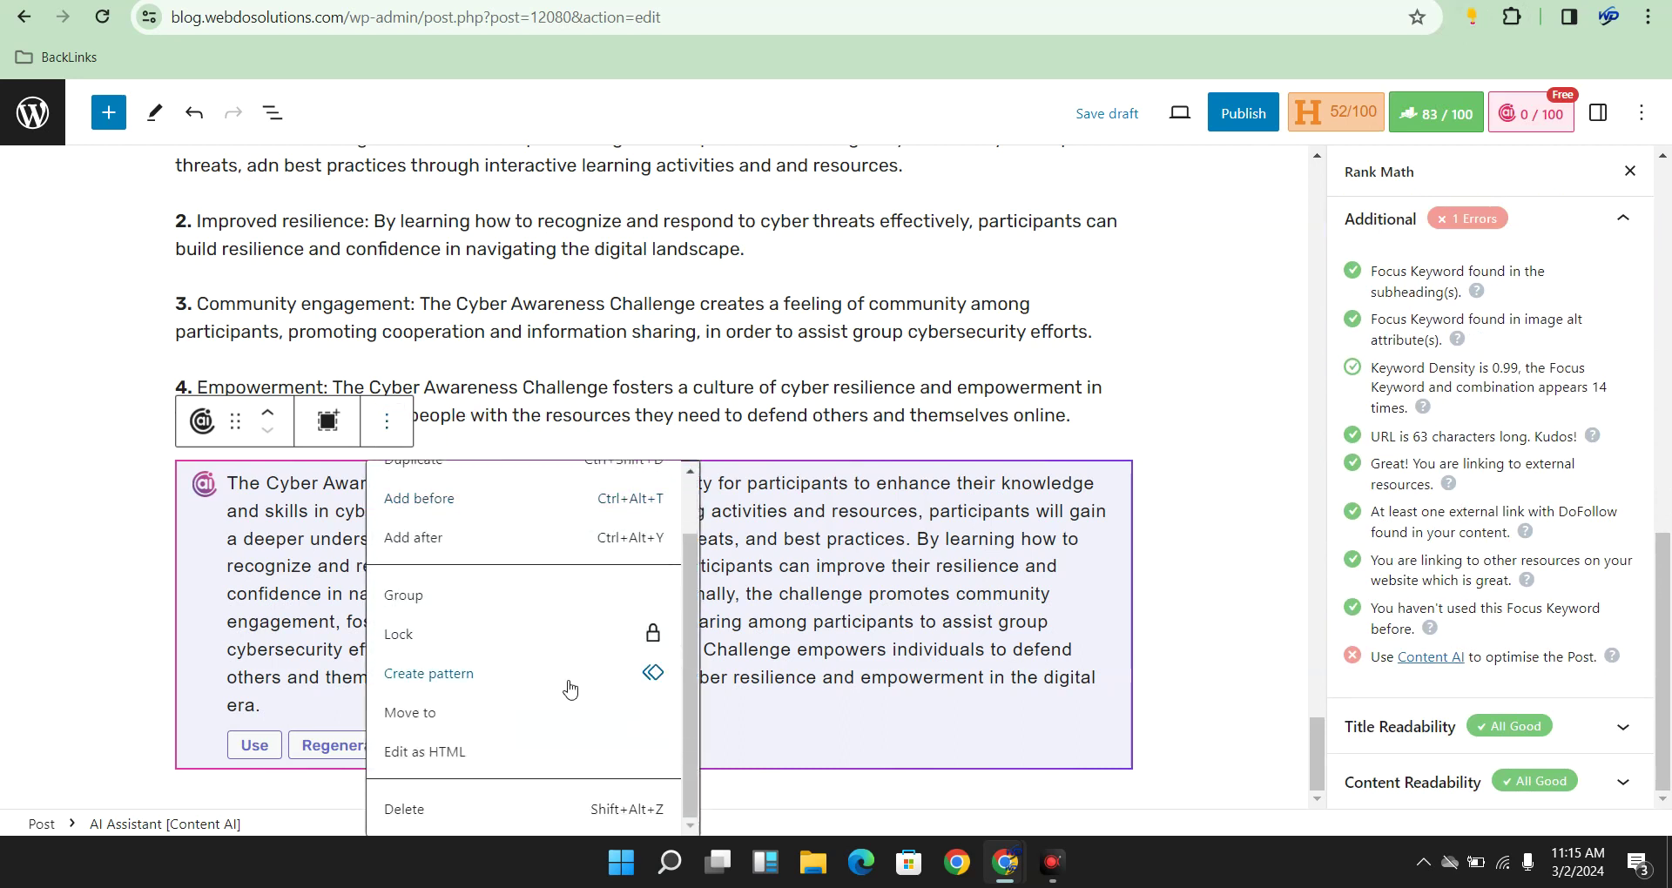
{"action": "left_click", "coordinate": [493, 811]}
Check the Title Readability items and the content length result in Rank Math
{"action": "scroll", "coordinate": [903, 533], "scroll_direction": "up", "scroll_amount": 20}
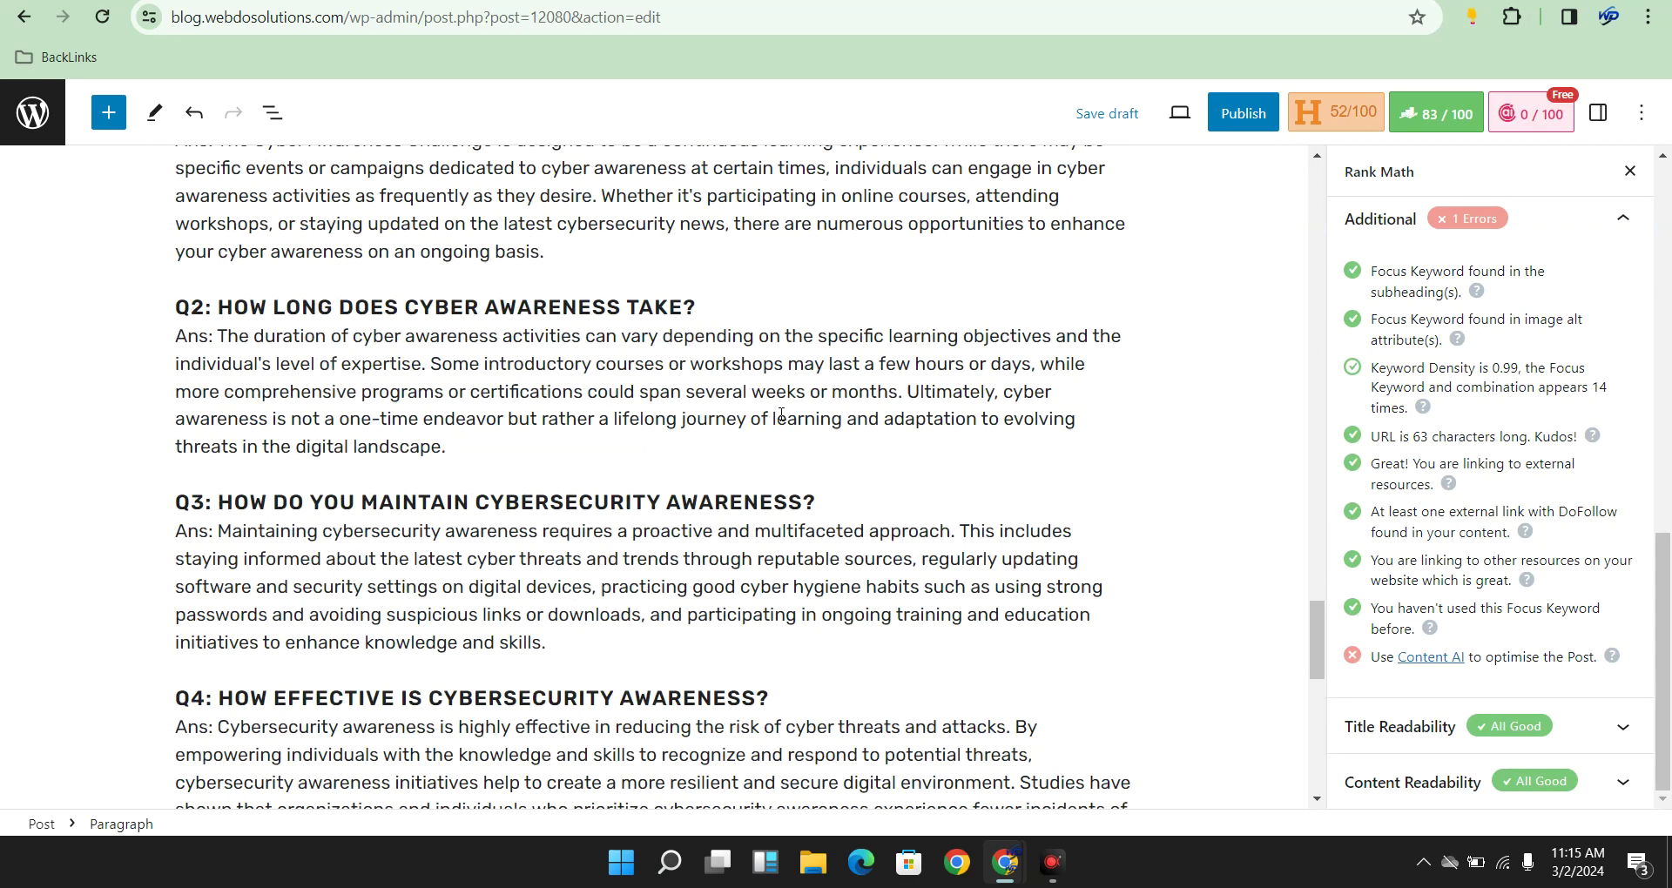
{"action": "scroll", "coordinate": [984, 466], "scroll_direction": "up", "scroll_amount": 10}
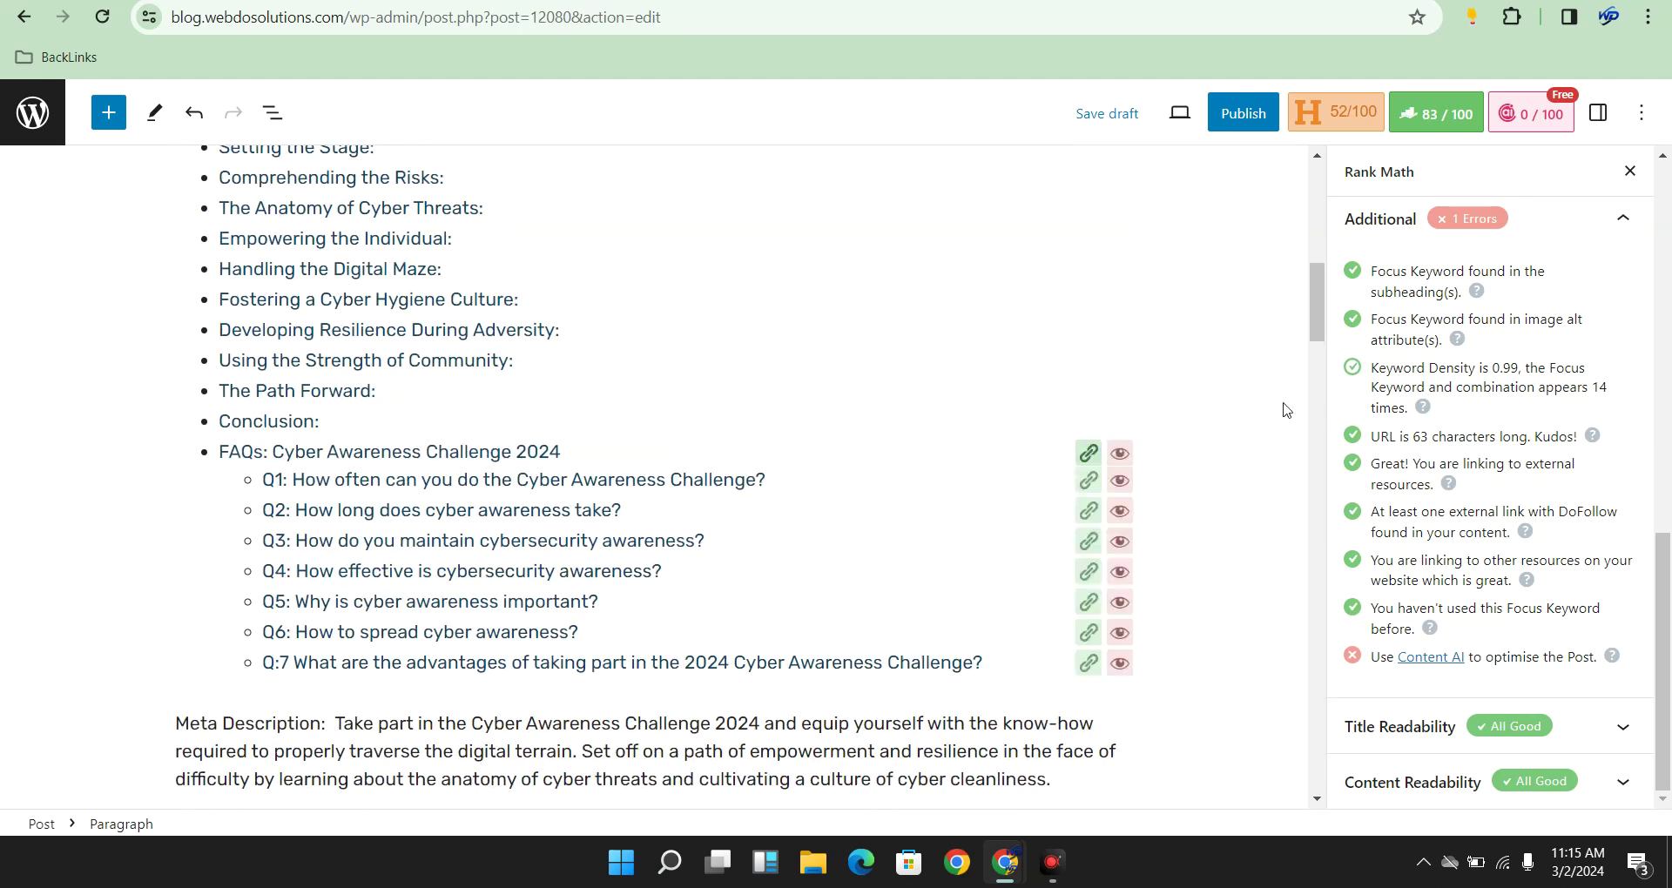
{"action": "left_click", "coordinate": [1530, 727]}
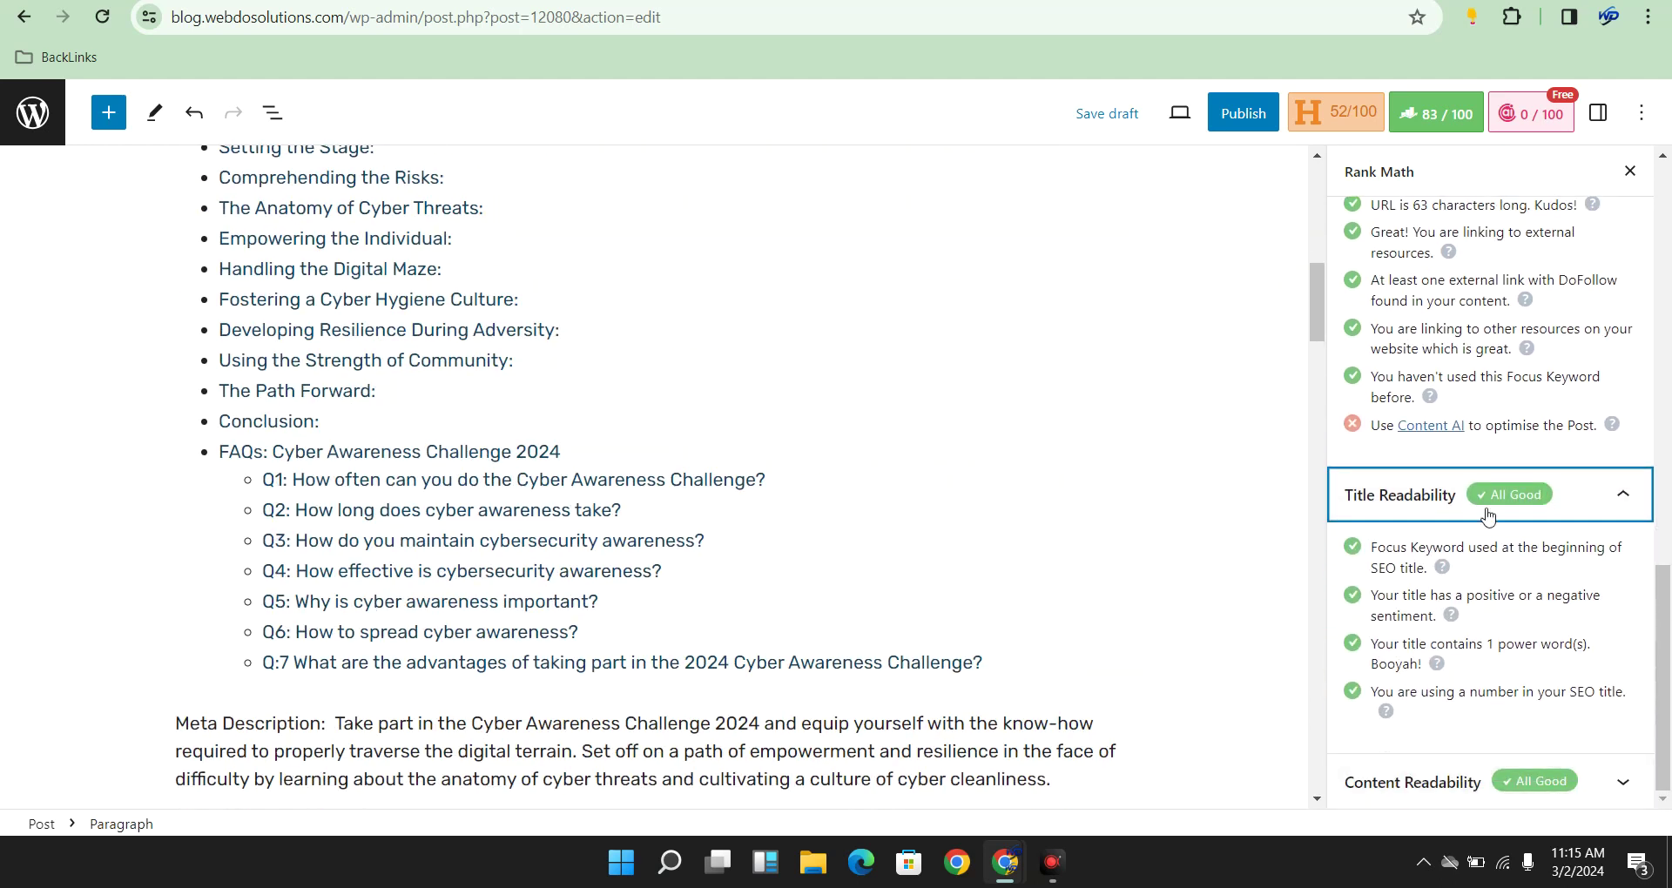
{"action": "scroll", "coordinate": [1474, 449], "scroll_direction": "up", "scroll_amount": 5}
{"action": "left_click_drag", "start_coordinate": [1452, 332], "coordinate": [1464, 332]}
{"action": "scroll", "coordinate": [784, 343], "scroll_direction": "up", "scroll_amount": 10}
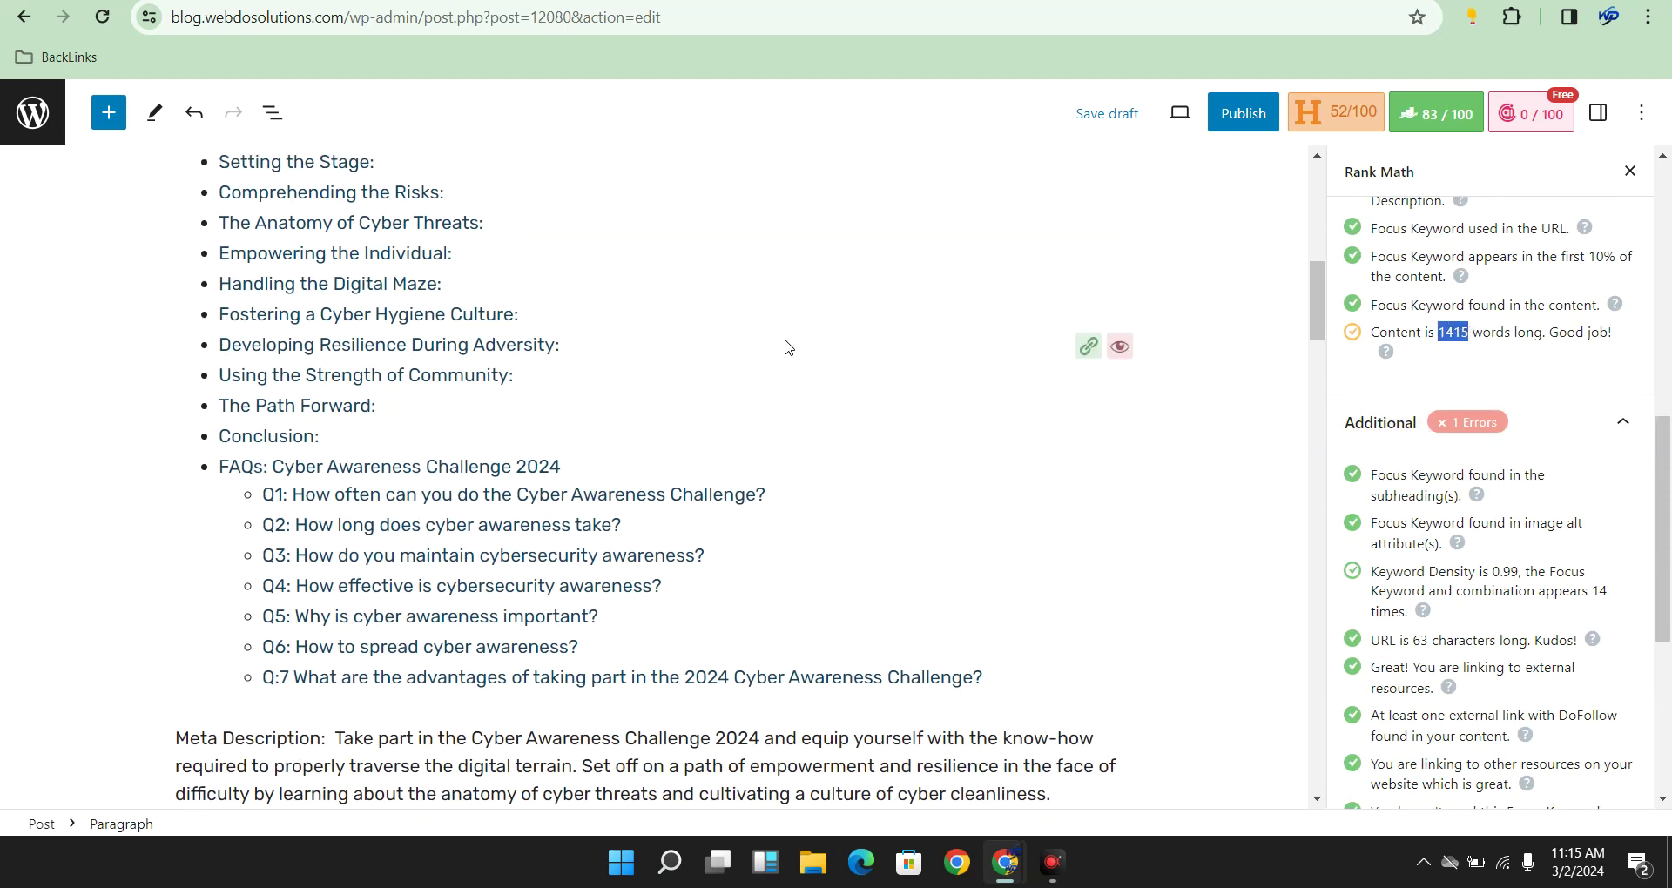
Clear the Uncategorized category in the post's settings
{"action": "left_click", "coordinate": [1598, 112]}
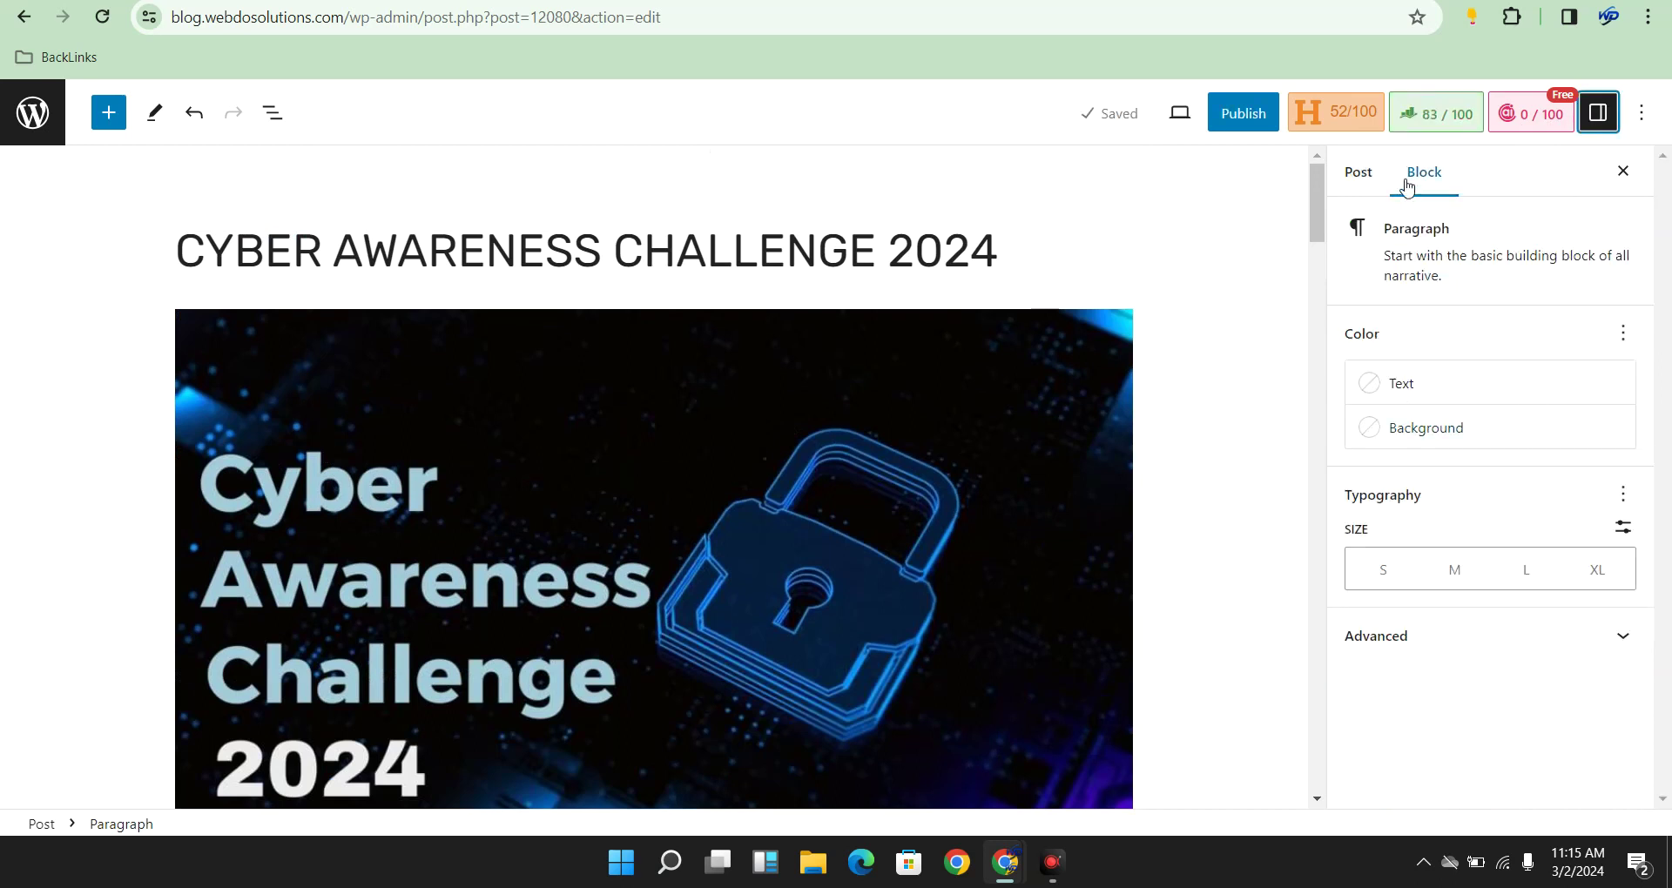
{"action": "left_click", "coordinate": [1369, 183]}
{"action": "scroll", "coordinate": [1519, 490], "scroll_direction": "down", "scroll_amount": 3}
{"action": "scroll", "coordinate": [1396, 403], "scroll_direction": "down", "scroll_amount": 5}
{"action": "left_click", "coordinate": [1355, 422]}
{"action": "scroll", "coordinate": [1444, 383], "scroll_direction": "up", "scroll_amount": 5}
{"action": "left_click", "coordinate": [1353, 305]}
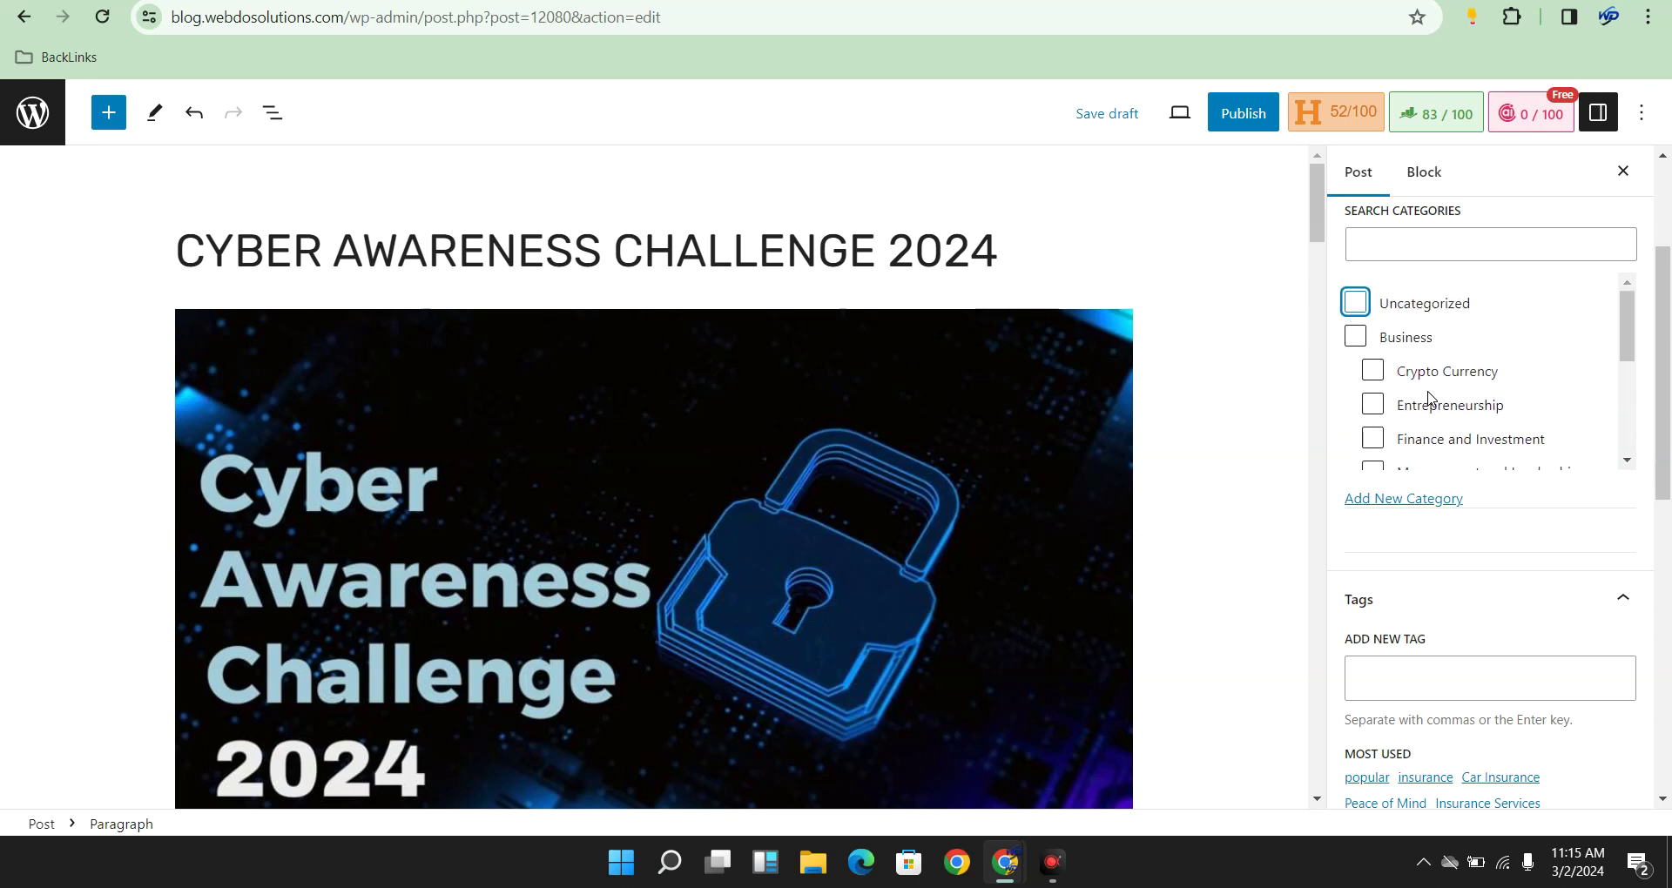
Begin adding a new post category, entering CYBER TECHNOL as its name so far
{"action": "scroll", "coordinate": [1428, 397], "scroll_direction": "down", "scroll_amount": 5}
{"action": "left_click", "coordinate": [1393, 503]}
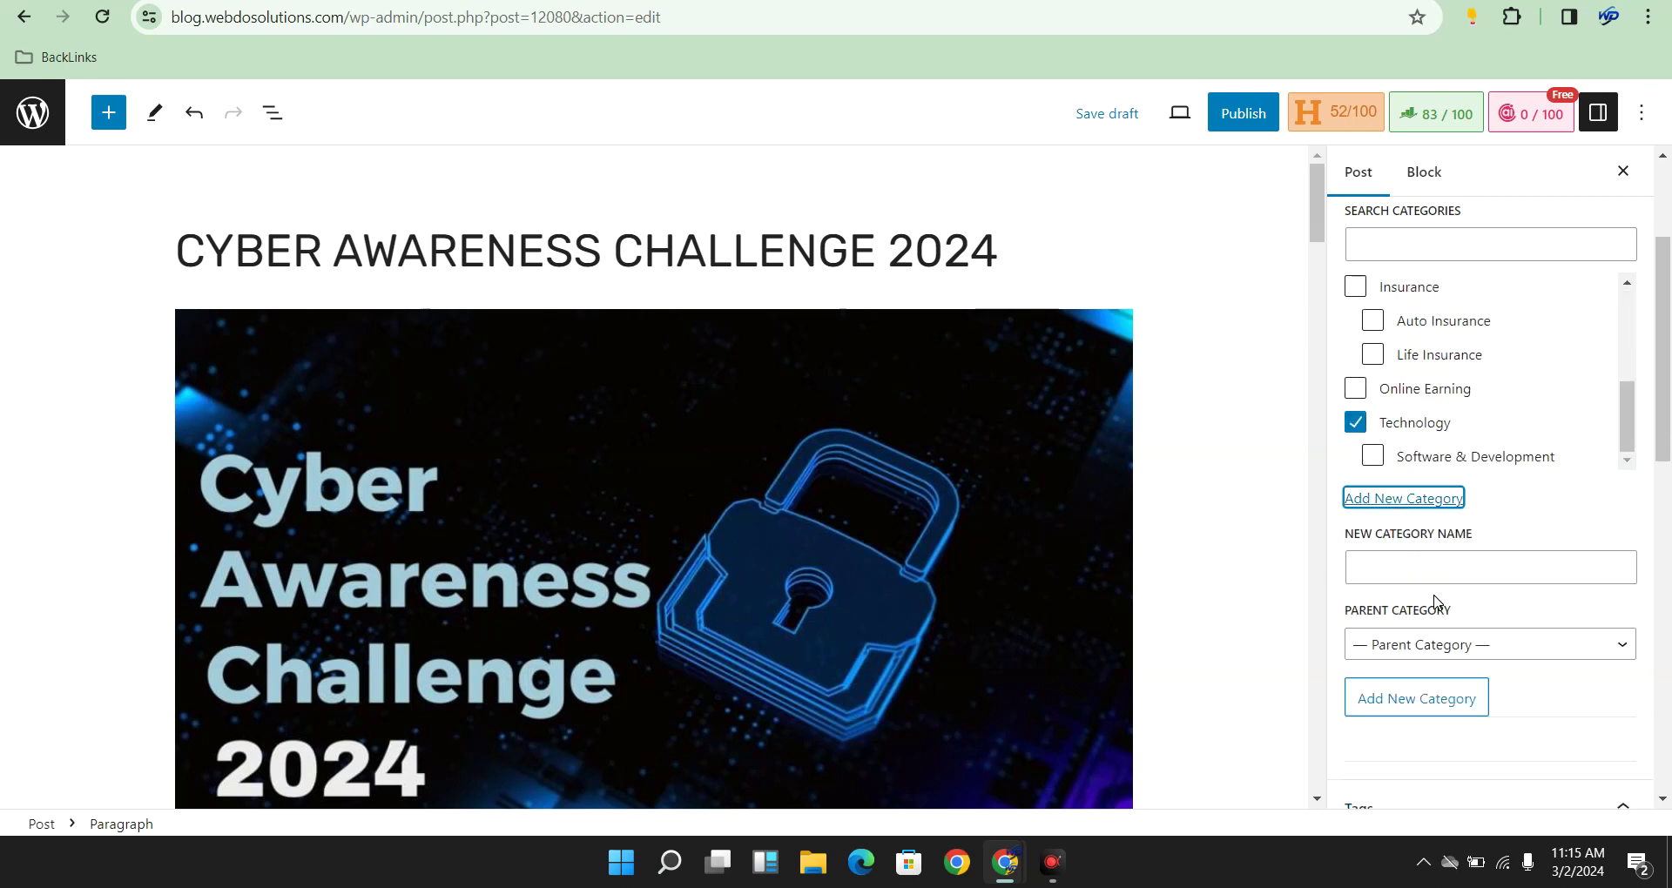
{"action": "left_click", "coordinate": [1438, 557]}
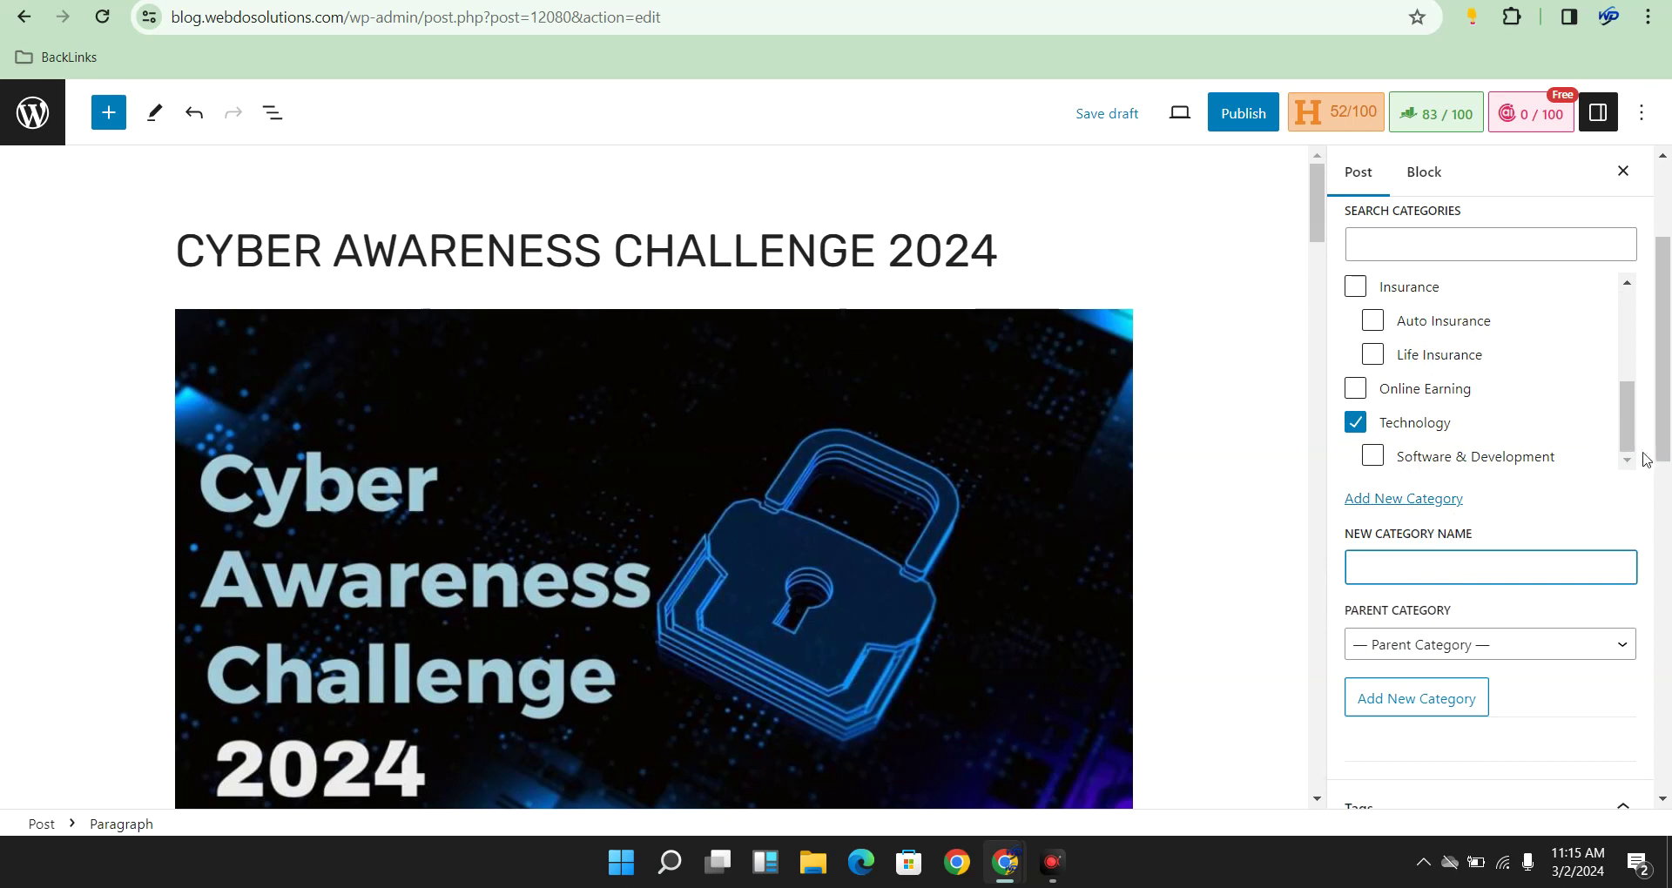
{"action": "type", "text": "cYBER"}
{"action": "key", "text": "BackSpace"}
{"action": "key", "text": "BackSpace"}
{"action": "key", "text": "BackSpace"}
{"action": "key", "text": "BackSpace"}
{"action": "type", "text": "CBE"}
{"action": "key", "text": "BackSpace"}
{"action": "key", "text": "BackSpace"}
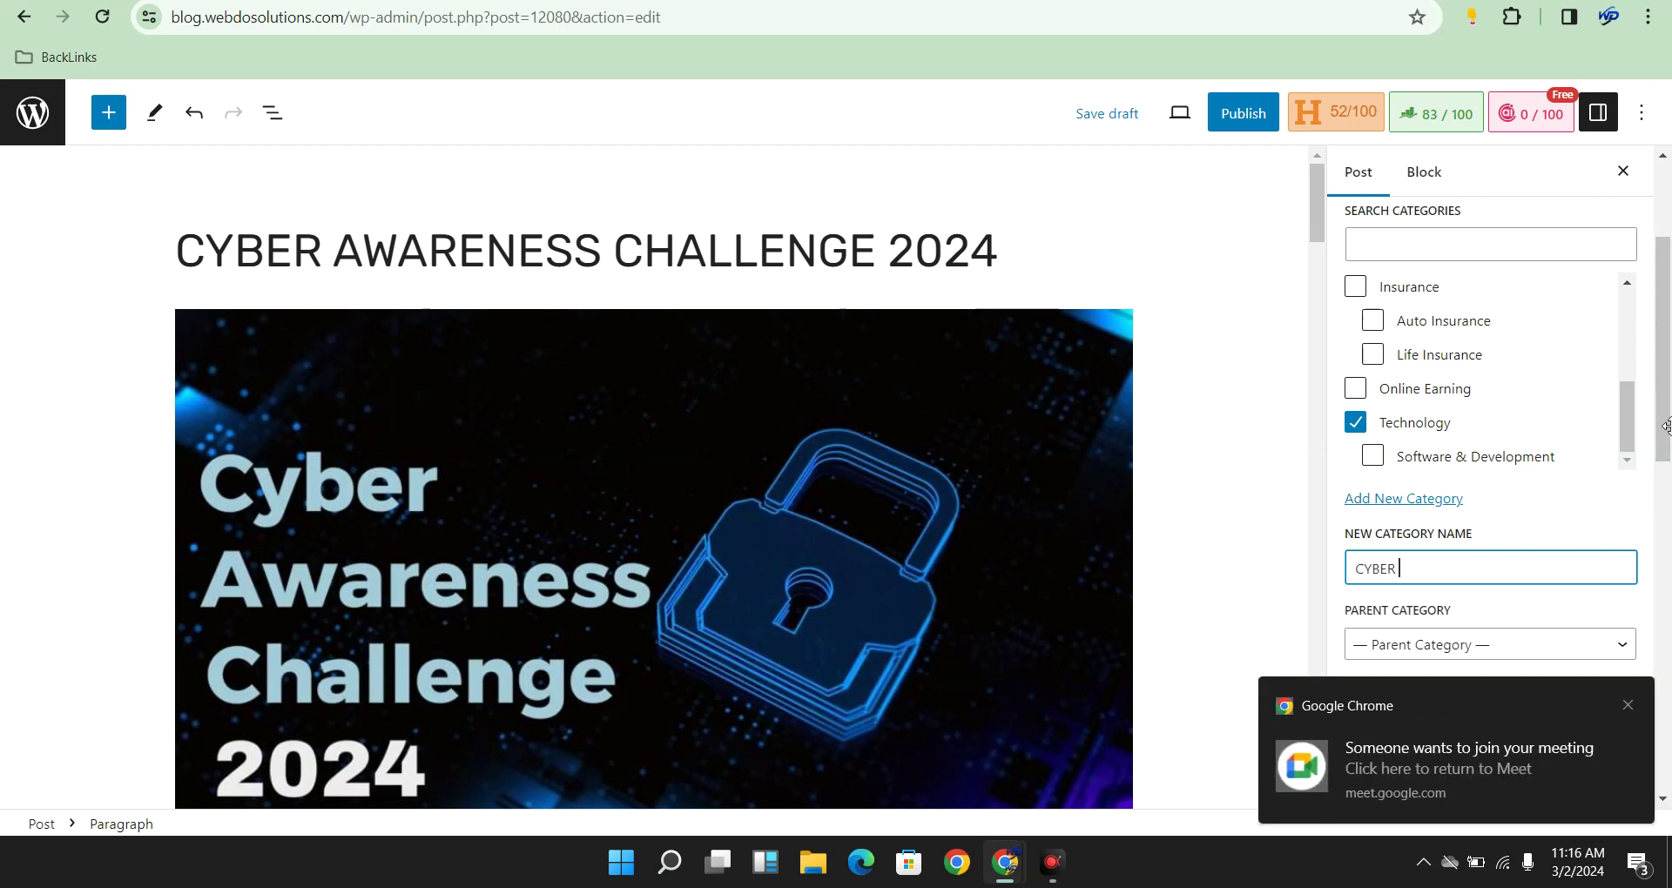
{"action": "type", "text": "CYBER TECHNOL"}
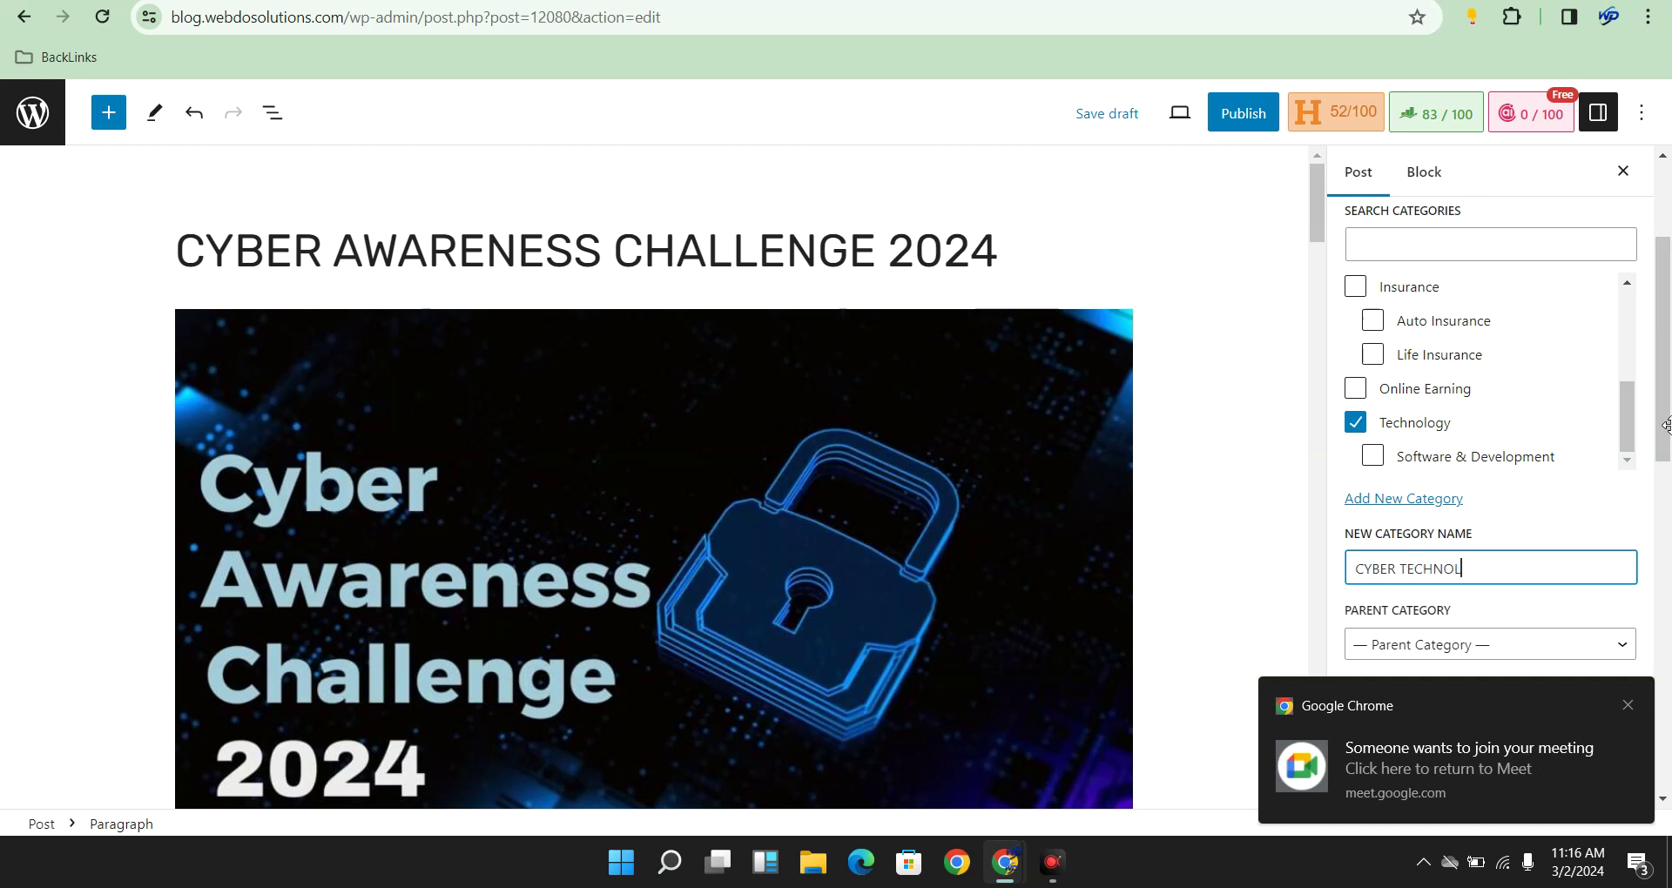
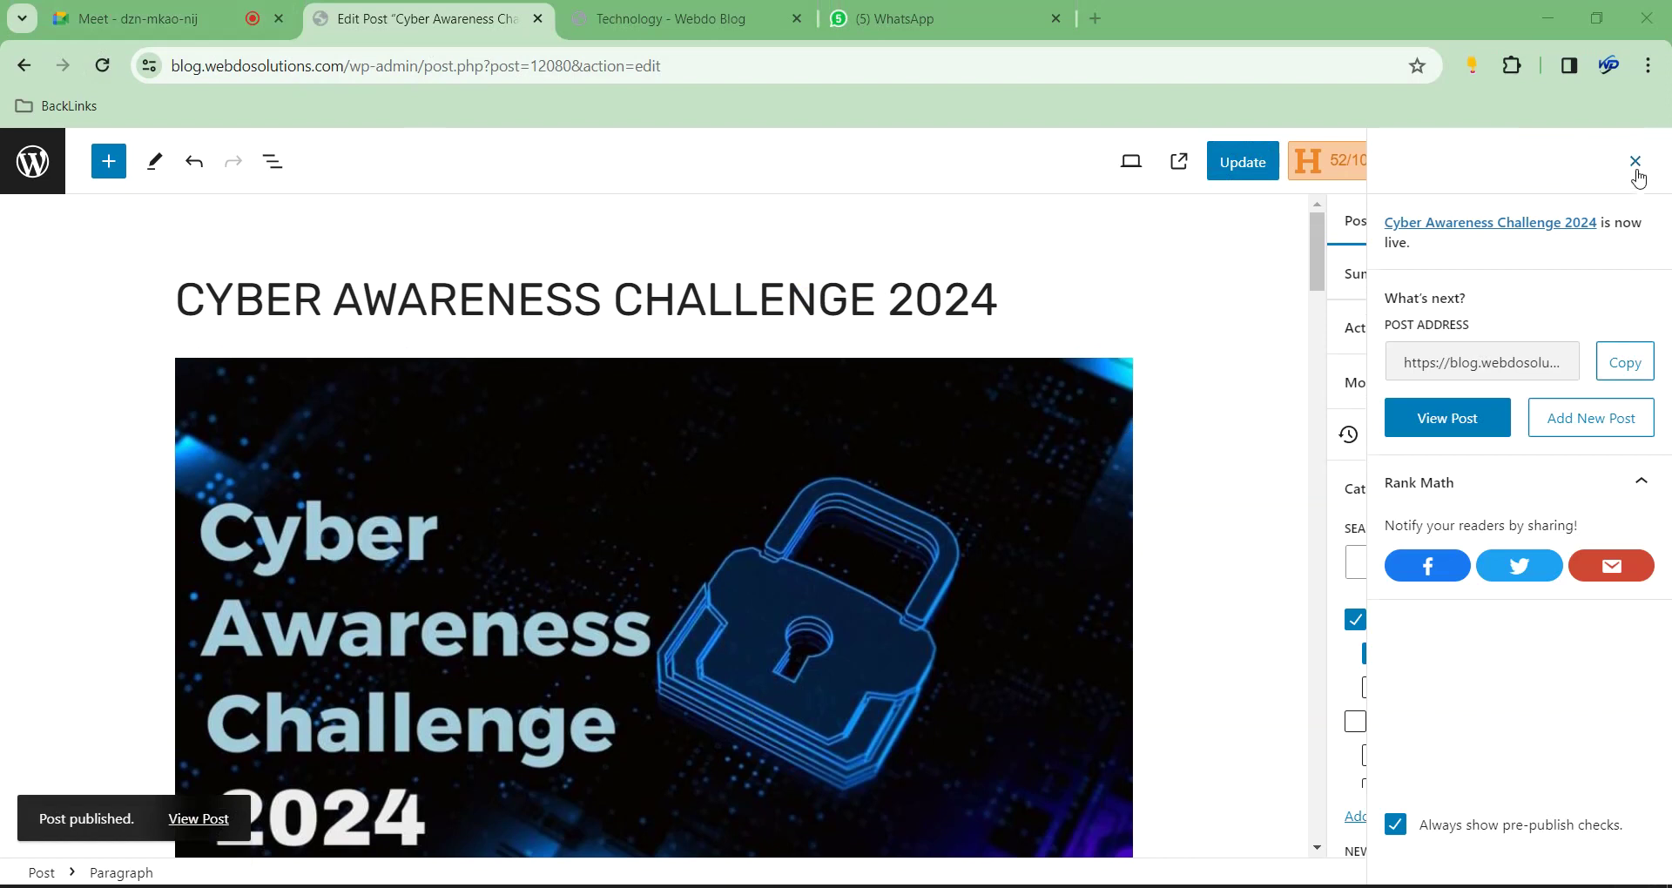
Return from the published post to the list of all posts, visiting the Google Meet call and dismissing its presenting notification
{"action": "left_click", "coordinate": [10, 179]}
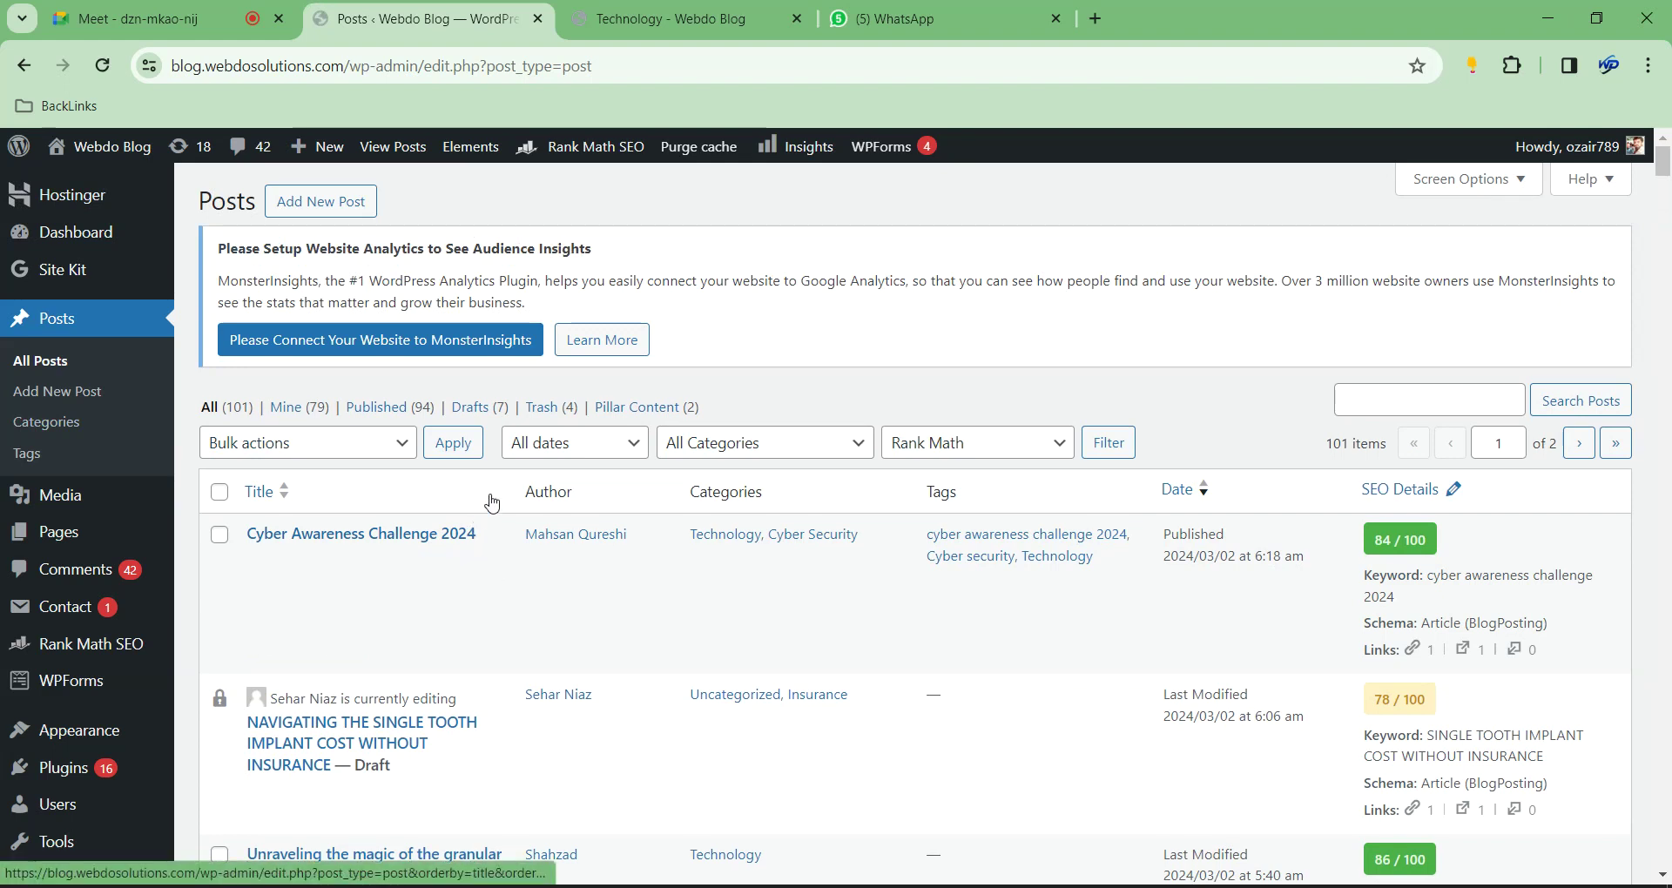
{"action": "scroll", "coordinate": [566, 697], "scroll_direction": "down", "scroll_amount": 1}
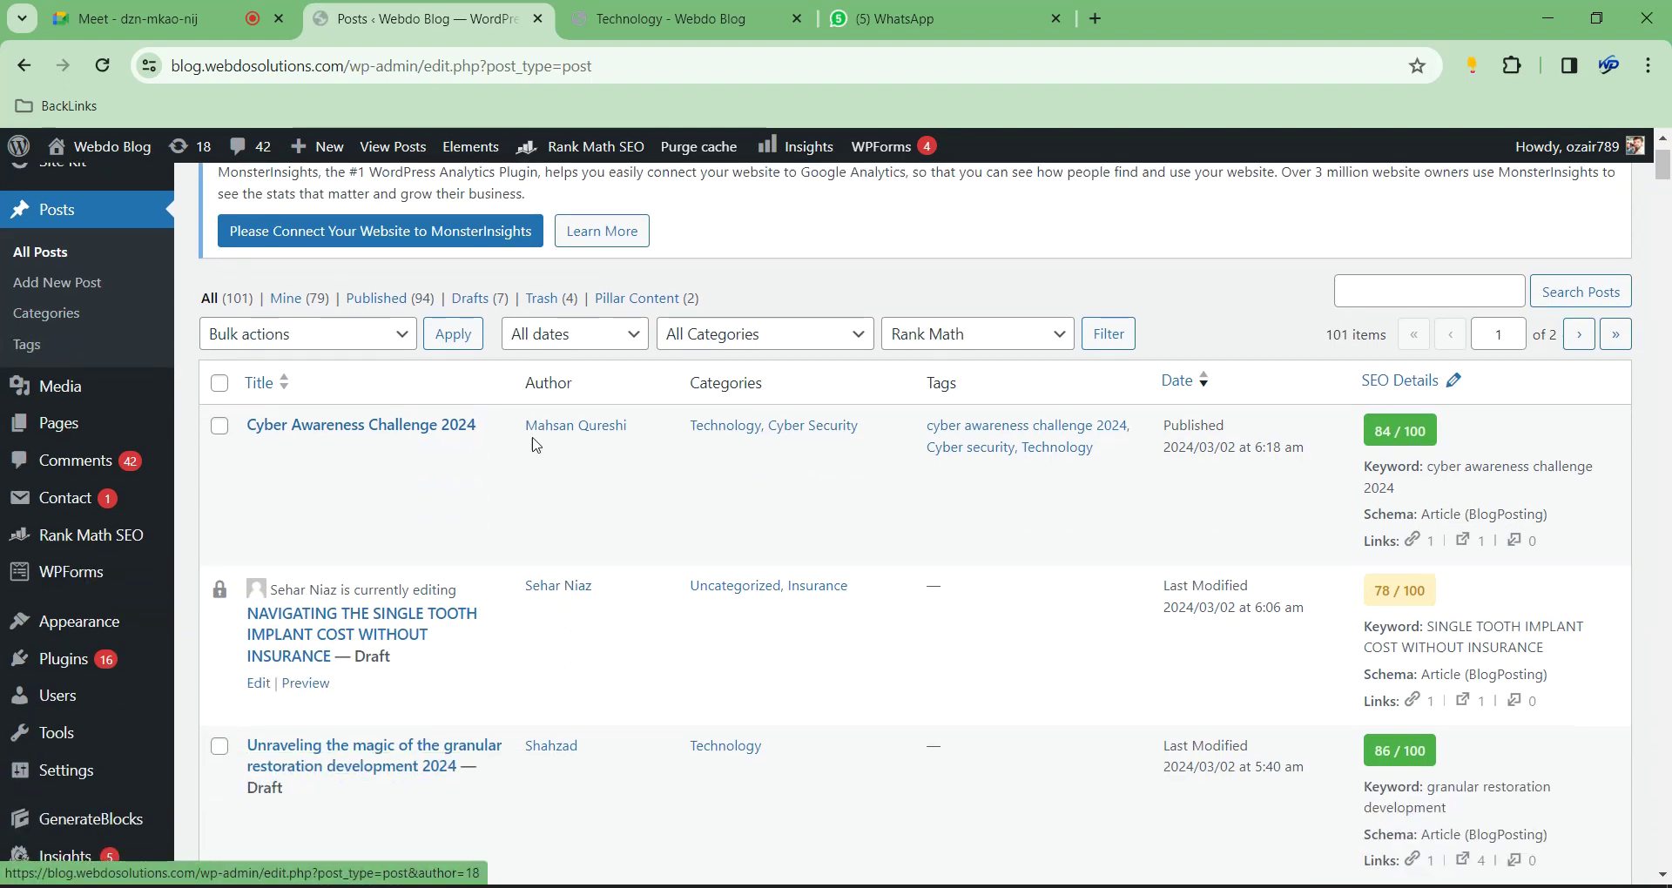
{"action": "left_click", "coordinate": [146, 16]}
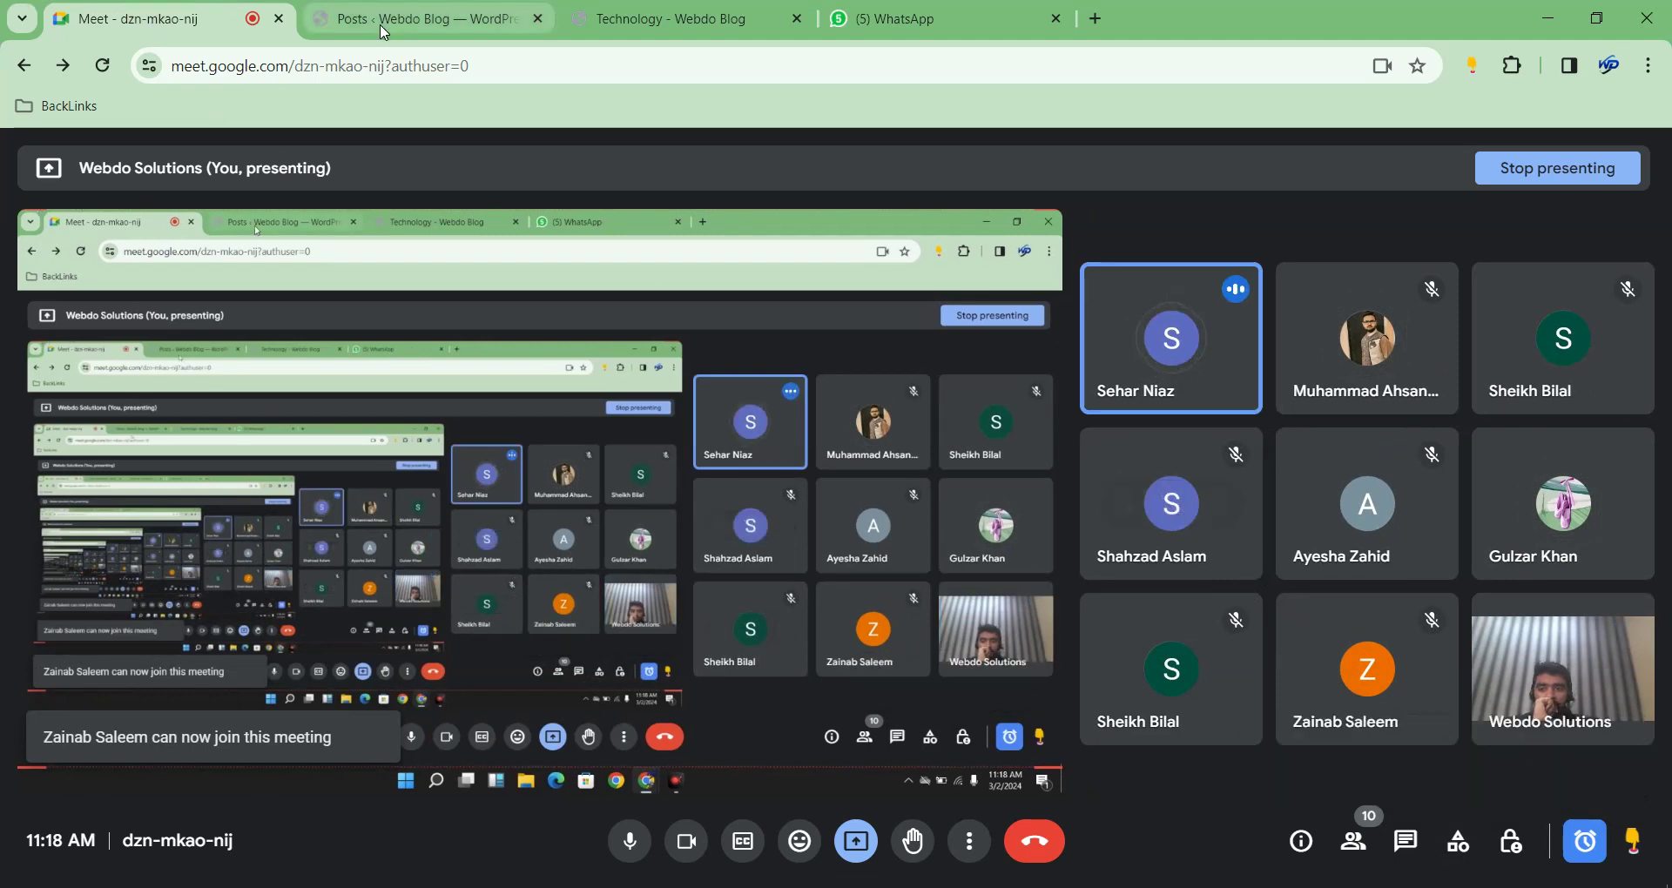
{"action": "left_click", "coordinate": [418, 18]}
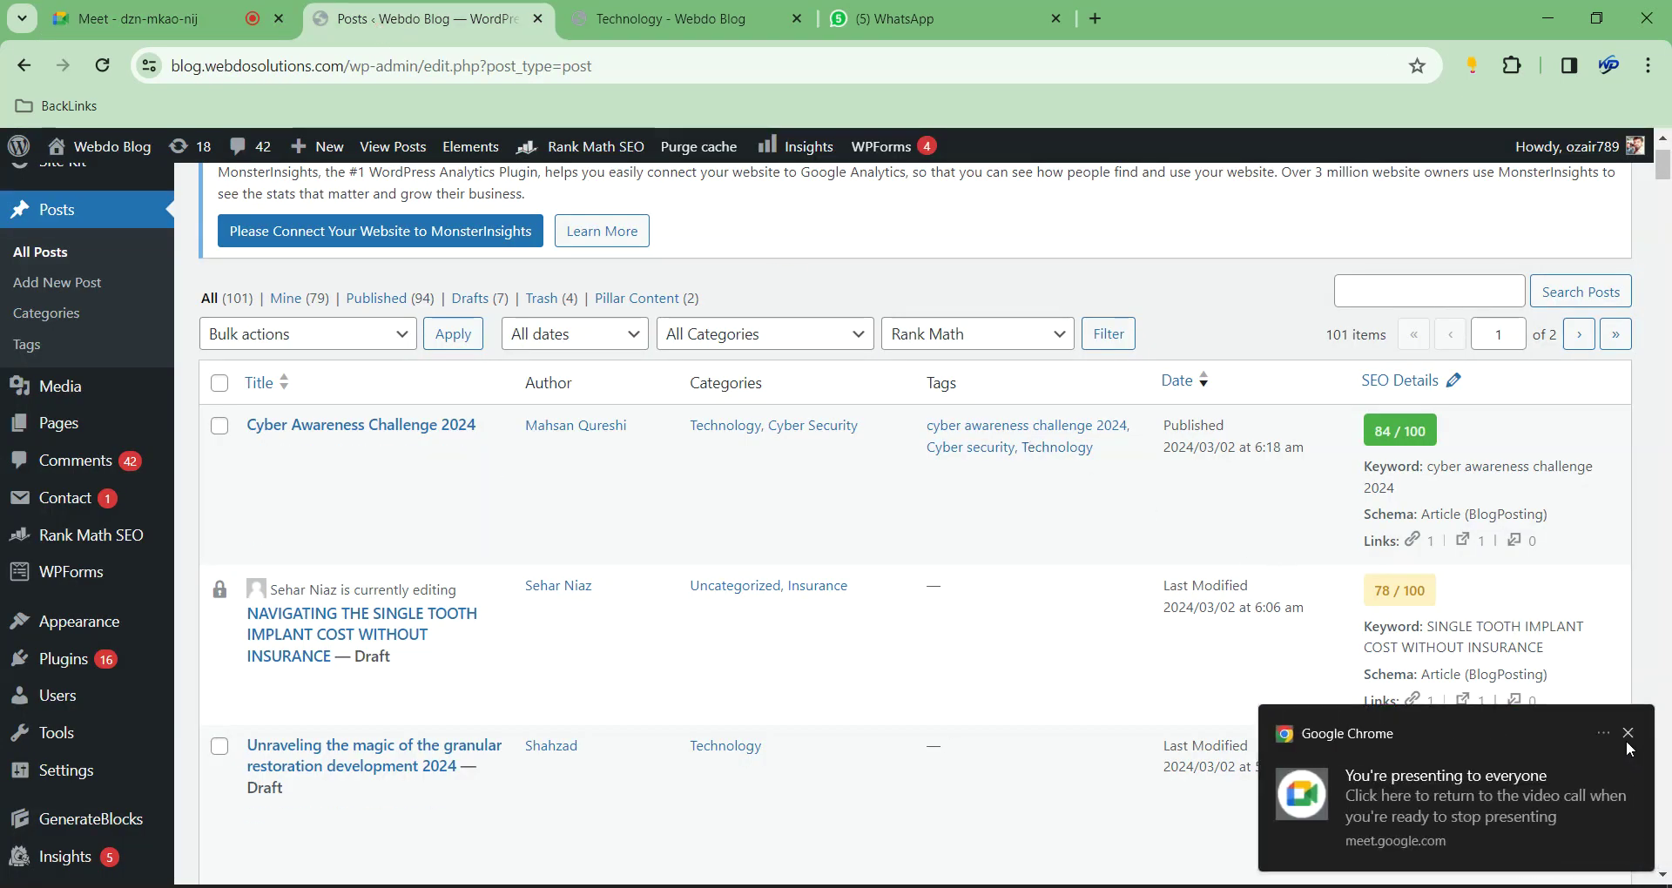
{"action": "left_click", "coordinate": [1629, 741]}
Open the draft Navigating the Single Tooth Implant Cost Without Insurance for editing and take over editing control
{"action": "left_click", "coordinate": [258, 686]}
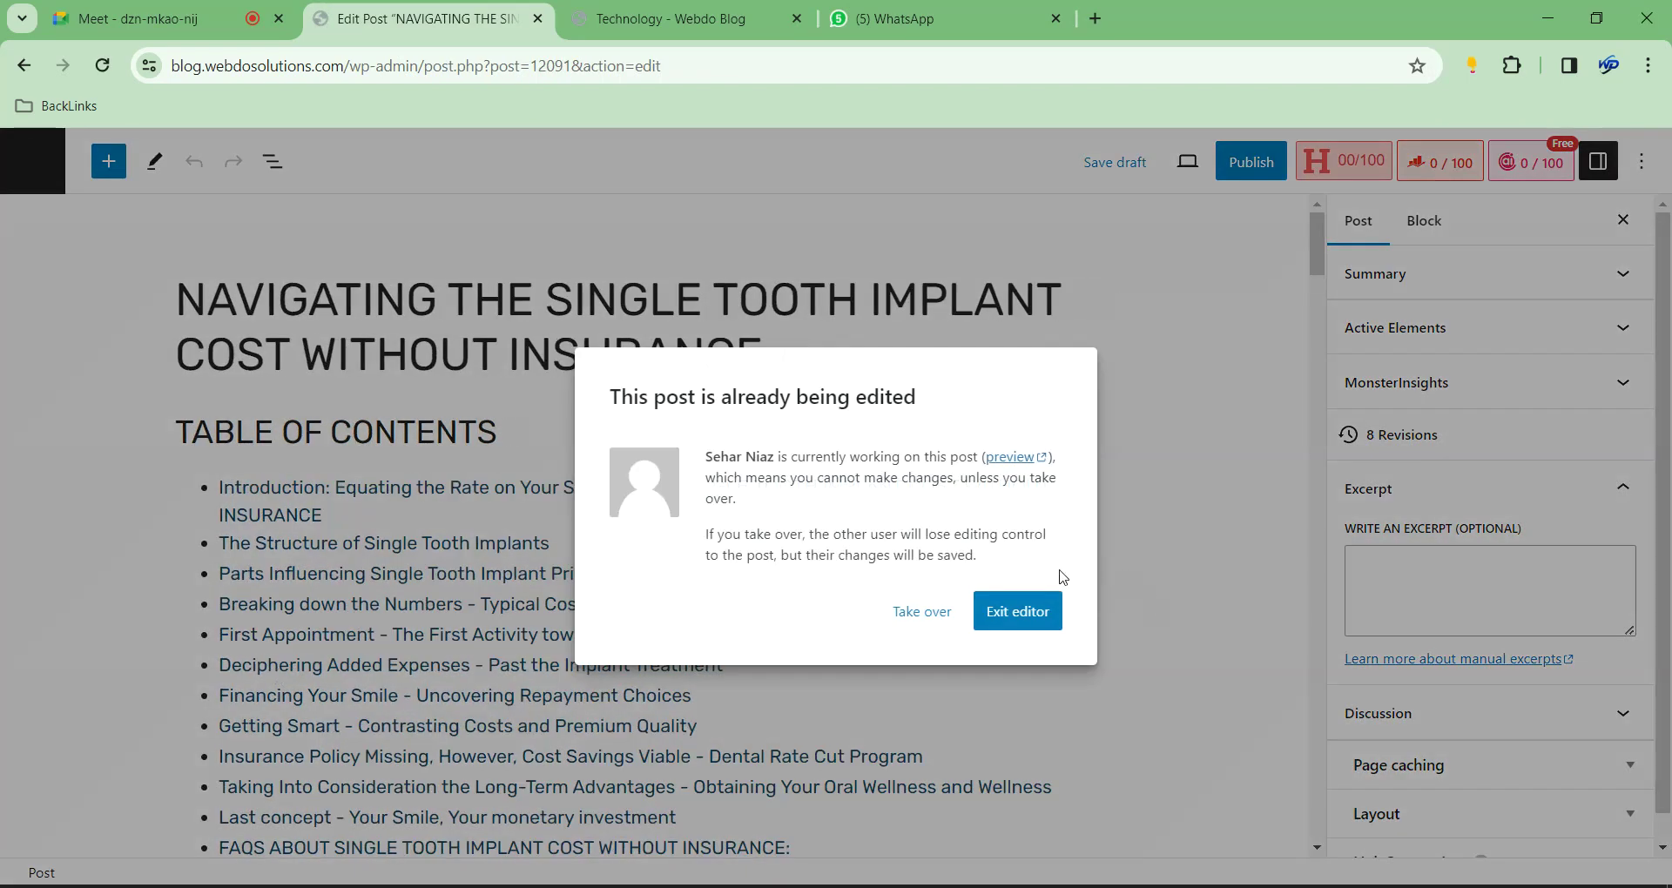
{"action": "left_click", "coordinate": [915, 612]}
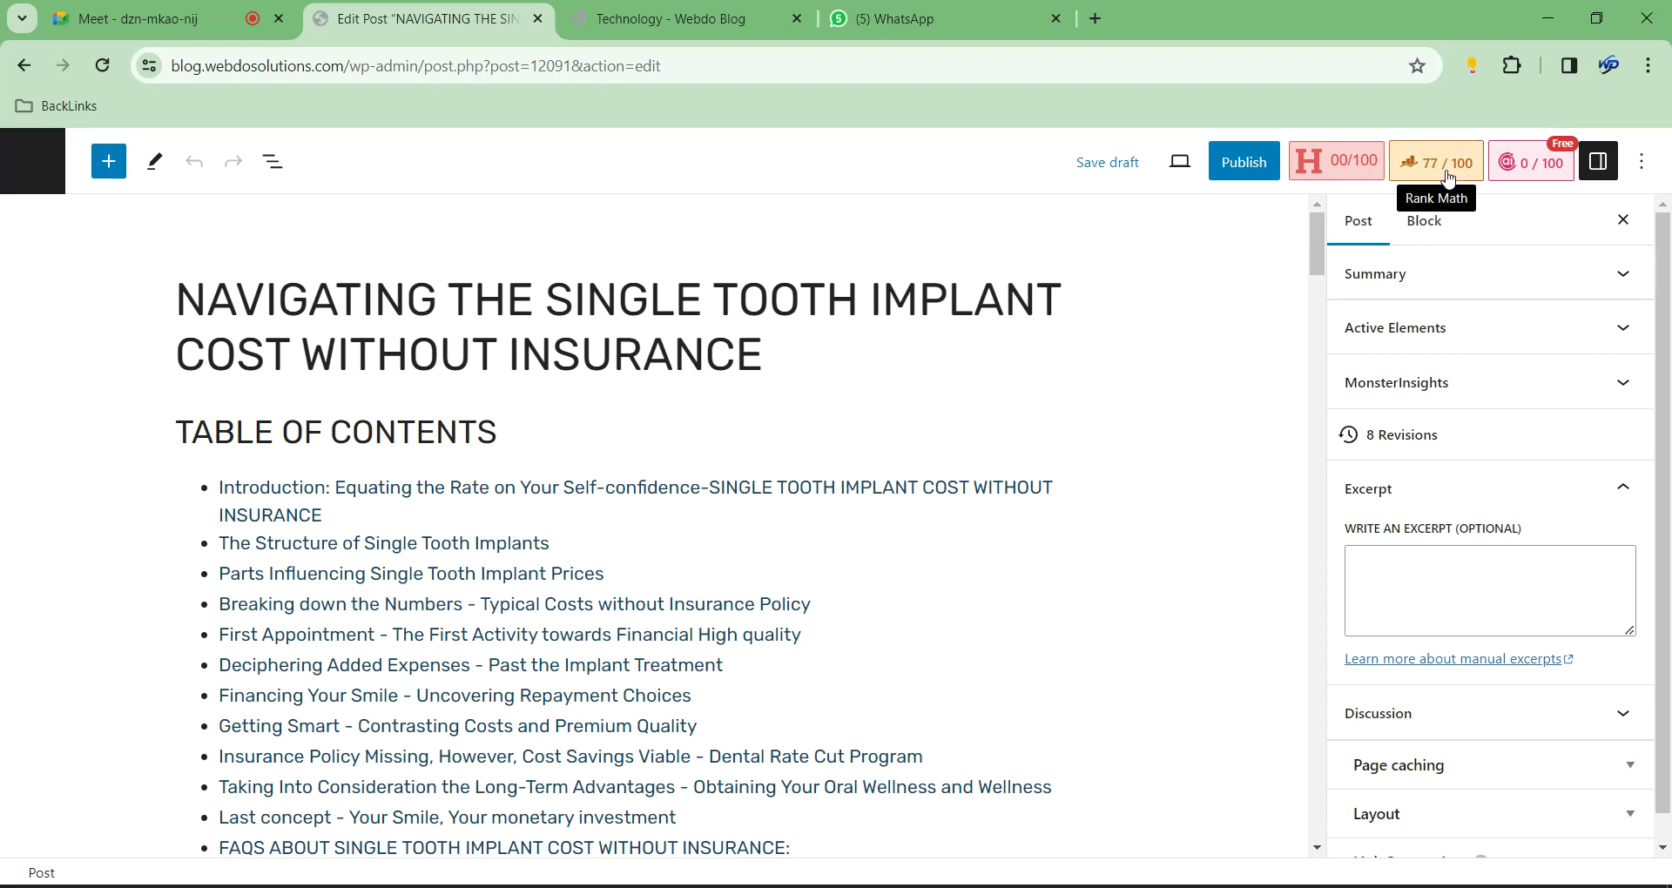
Examine the draft's Basic SEO and Additional checks in Rank Math
{"action": "left_click", "coordinate": [1449, 178]}
{"action": "scroll", "coordinate": [1472, 514], "scroll_direction": "down", "scroll_amount": 5}
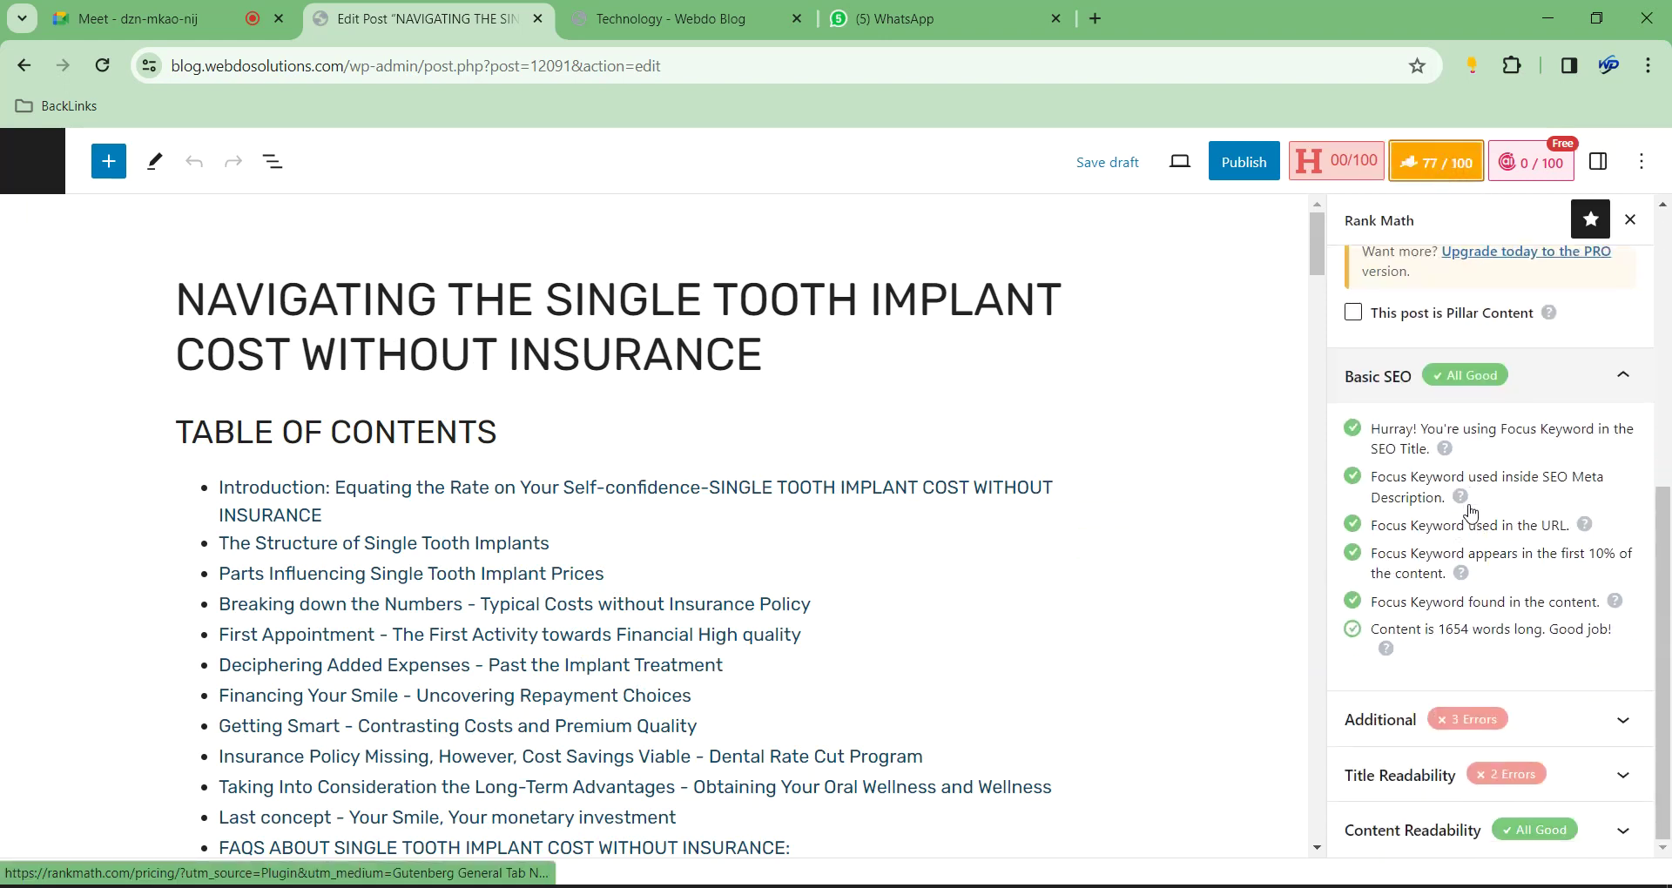
{"action": "left_click", "coordinate": [1507, 730]}
{"action": "scroll", "coordinate": [1489, 498], "scroll_direction": "down", "scroll_amount": 5}
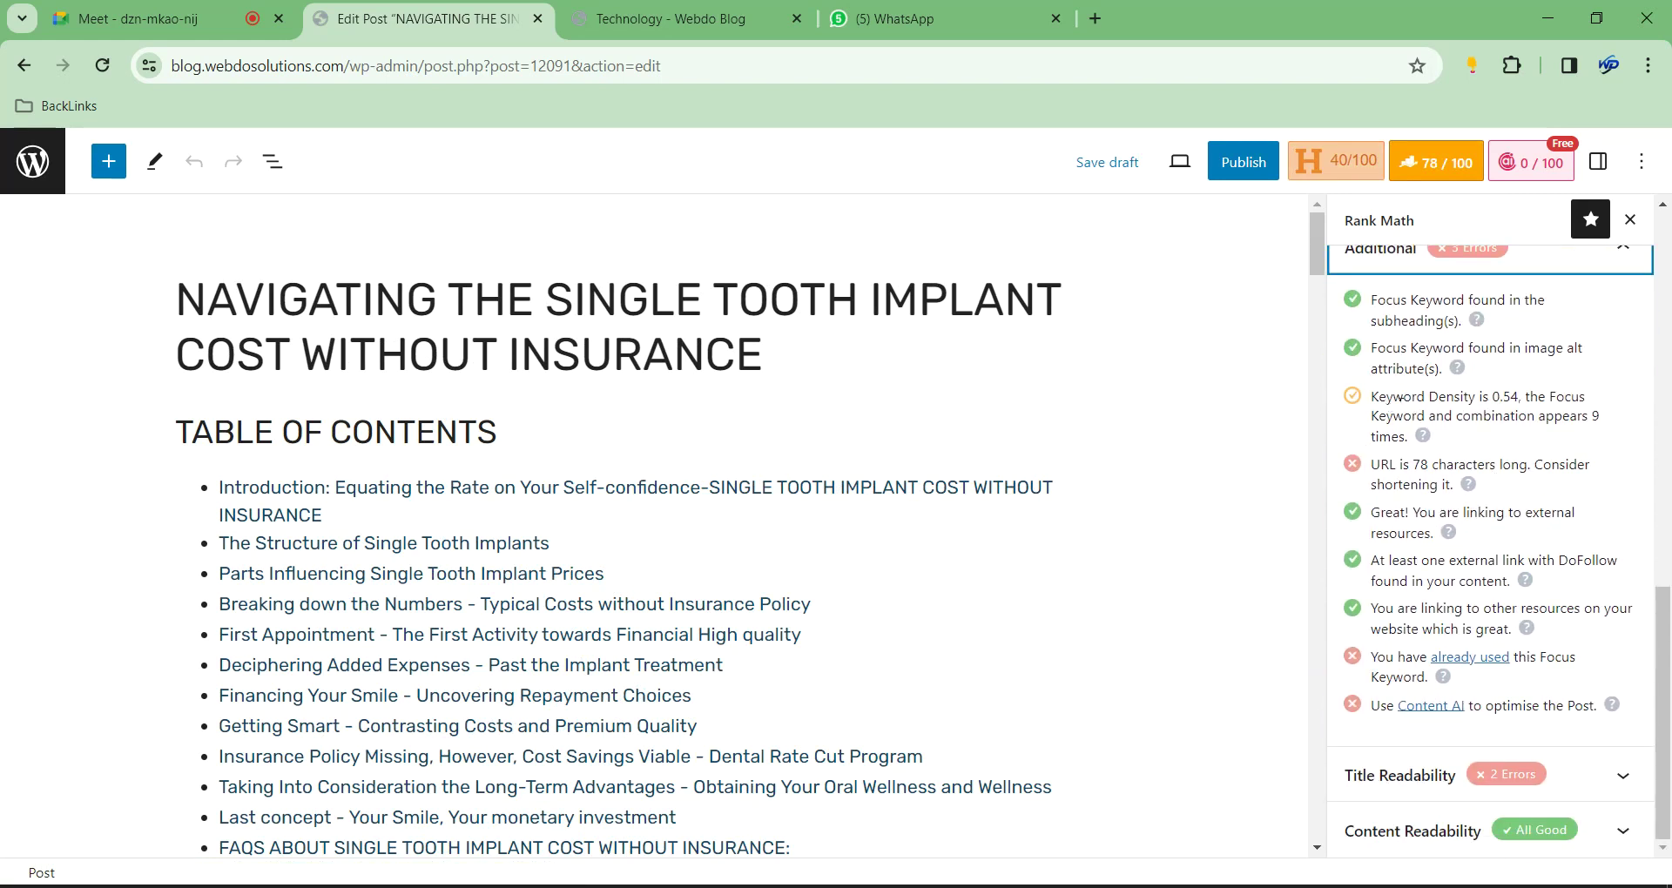
Copy the draft's focus keyword from Rank Math
{"action": "scroll", "coordinate": [1428, 387], "scroll_direction": "up", "scroll_amount": 10}
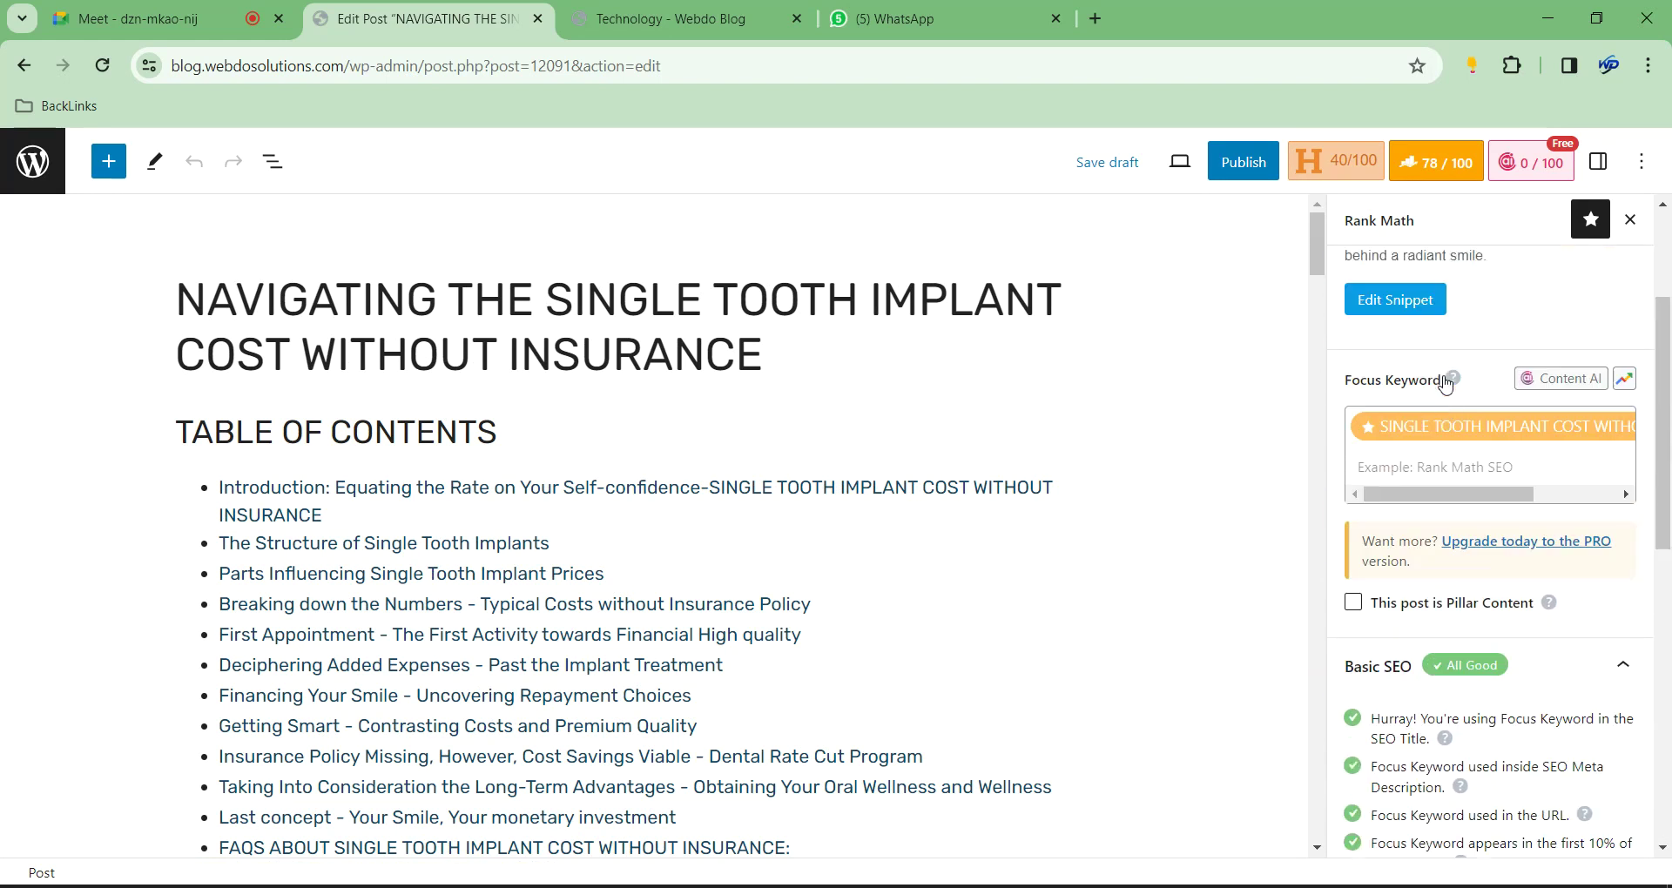
{"action": "mouse_move", "coordinate": [1447, 483]}
{"action": "left_mouse_down"}
{"action": "mouse_move", "coordinate": [1530, 488]}
{"action": "mouse_move", "coordinate": [1450, 488]}
{"action": "left_mouse_up"}
{"action": "left_click", "coordinate": [1421, 459]}
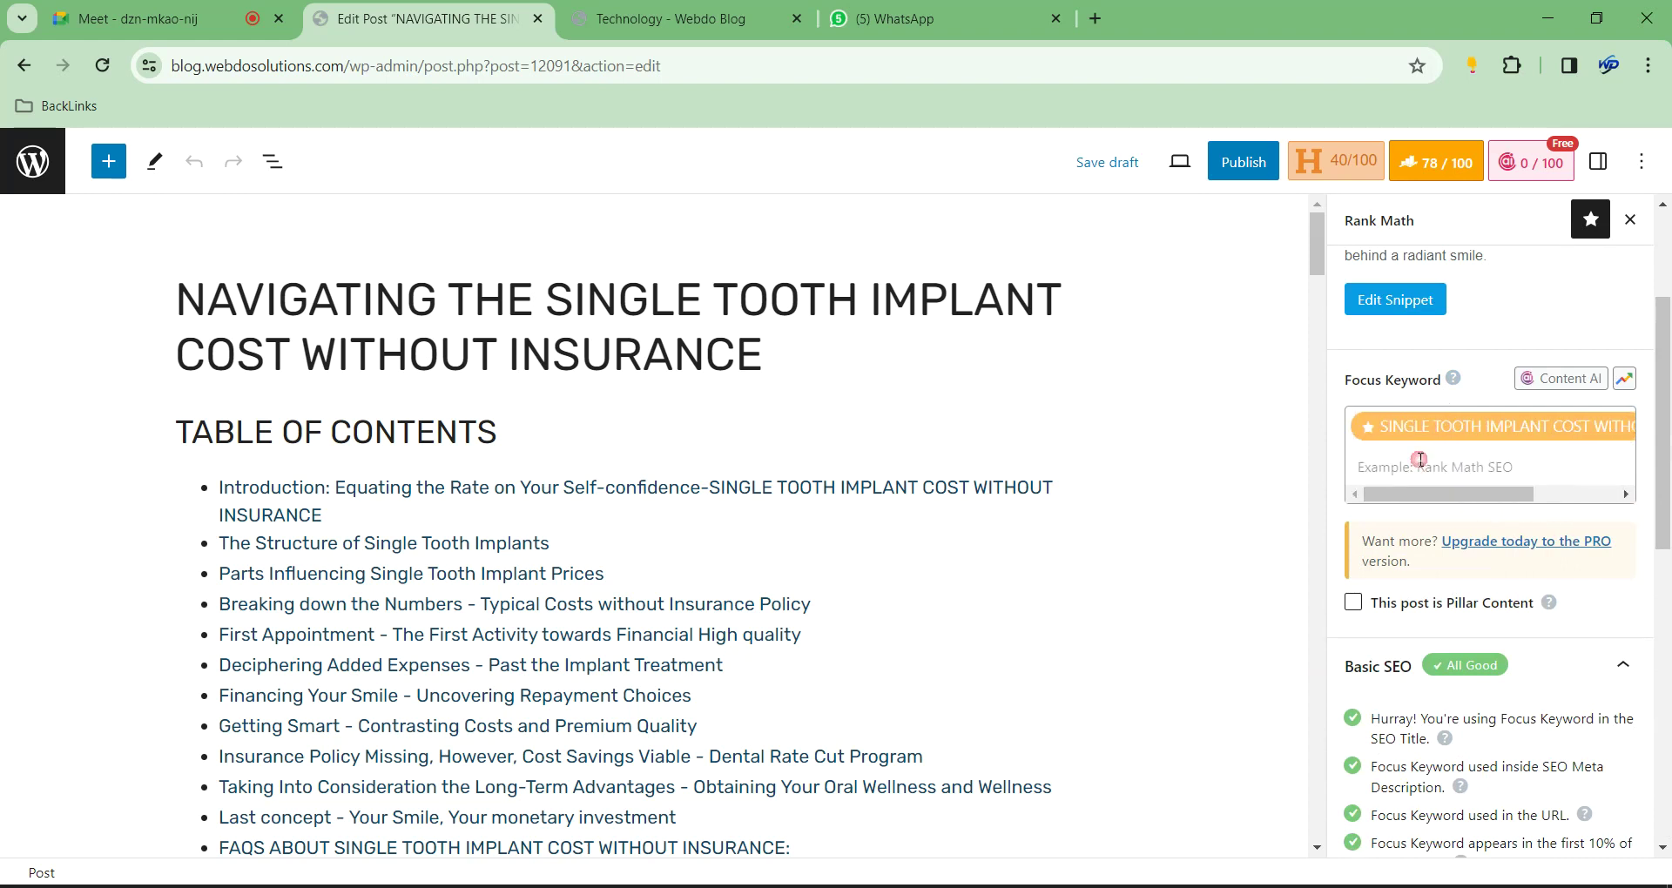
{"action": "double_click", "coordinate": [1465, 431]}
{"action": "key", "text": "ctrl+c"}
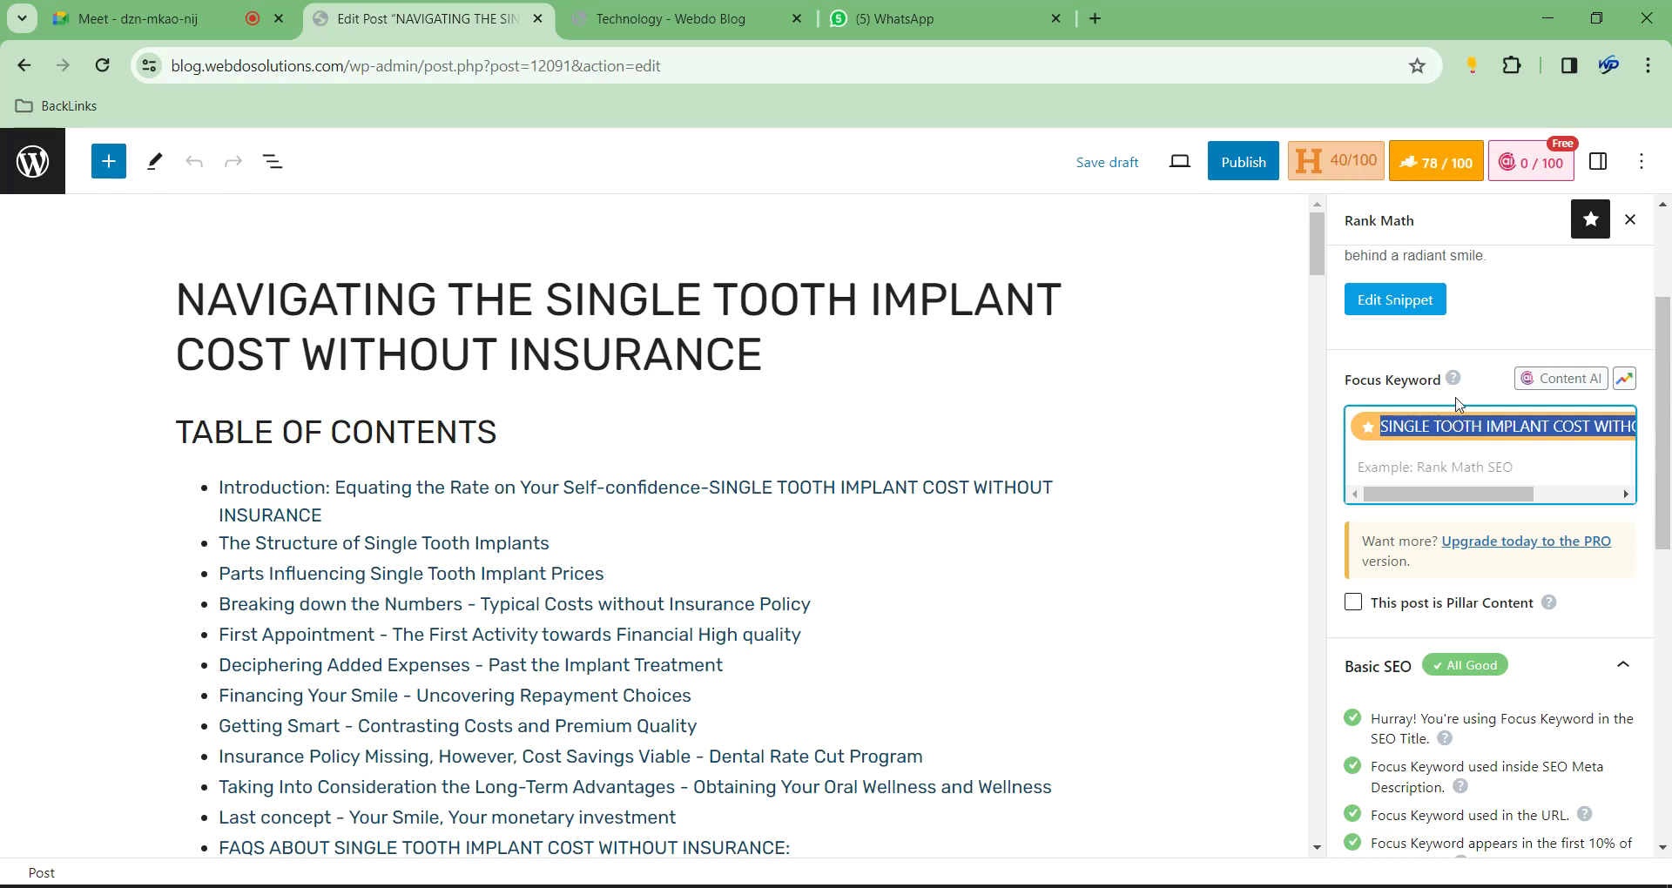
Examine the table of contents and introduction alongside Rank Math's keyword density check
{"action": "scroll", "coordinate": [970, 511], "scroll_direction": "down", "scroll_amount": 7}
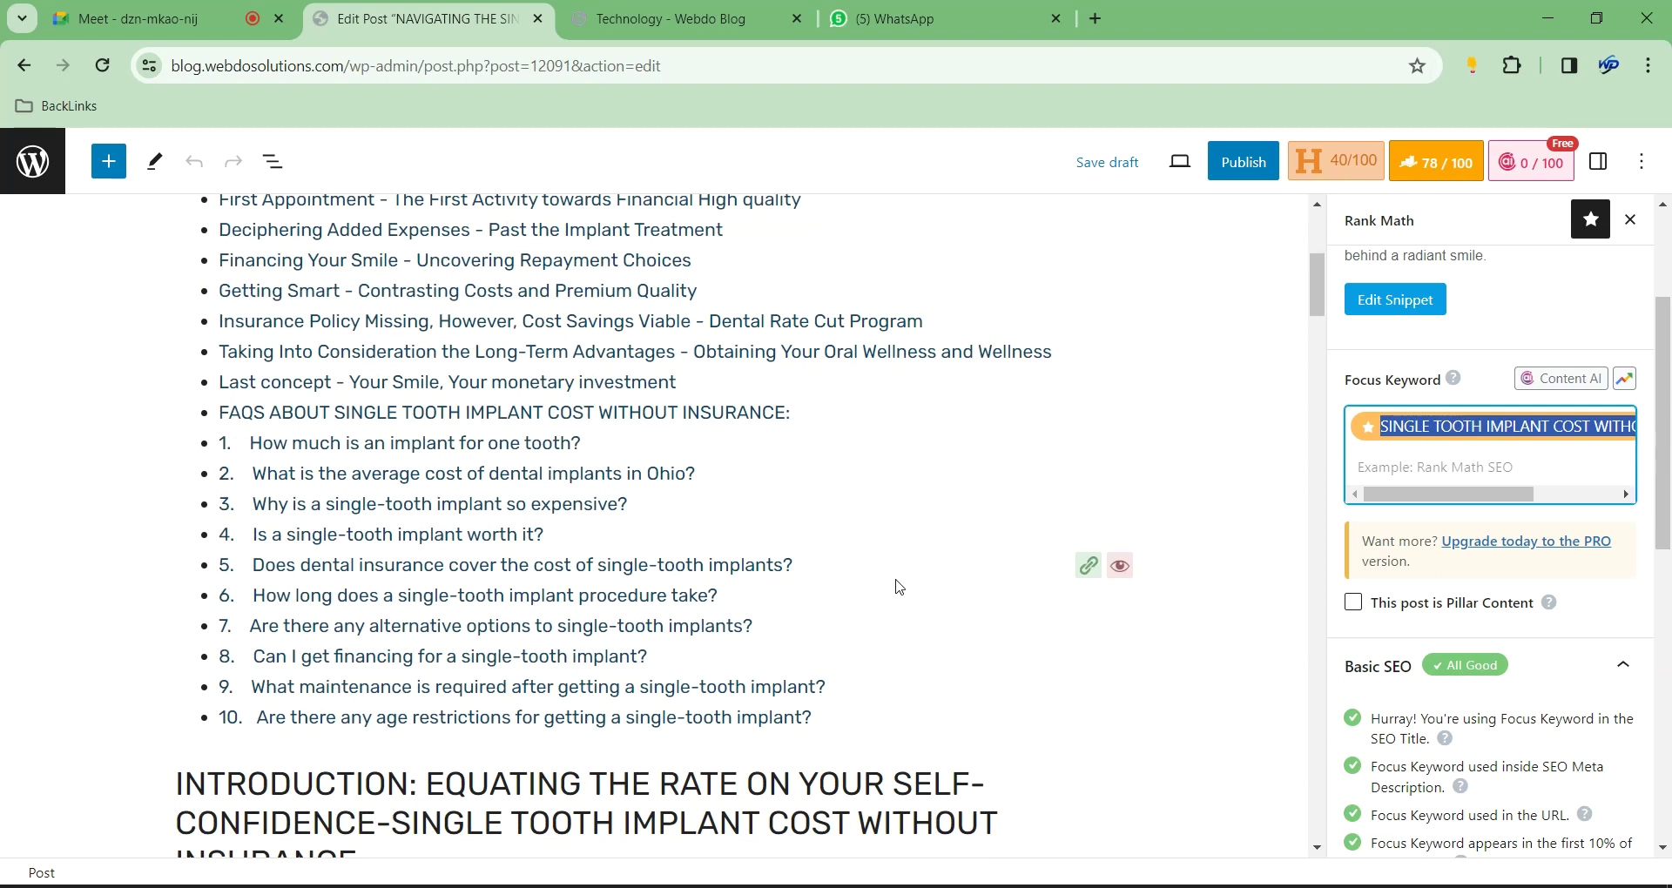
{"action": "scroll", "coordinate": [1238, 734], "scroll_direction": "down", "scroll_amount": 2}
{"action": "scroll", "coordinate": [1412, 391], "scroll_direction": "down", "scroll_amount": 8}
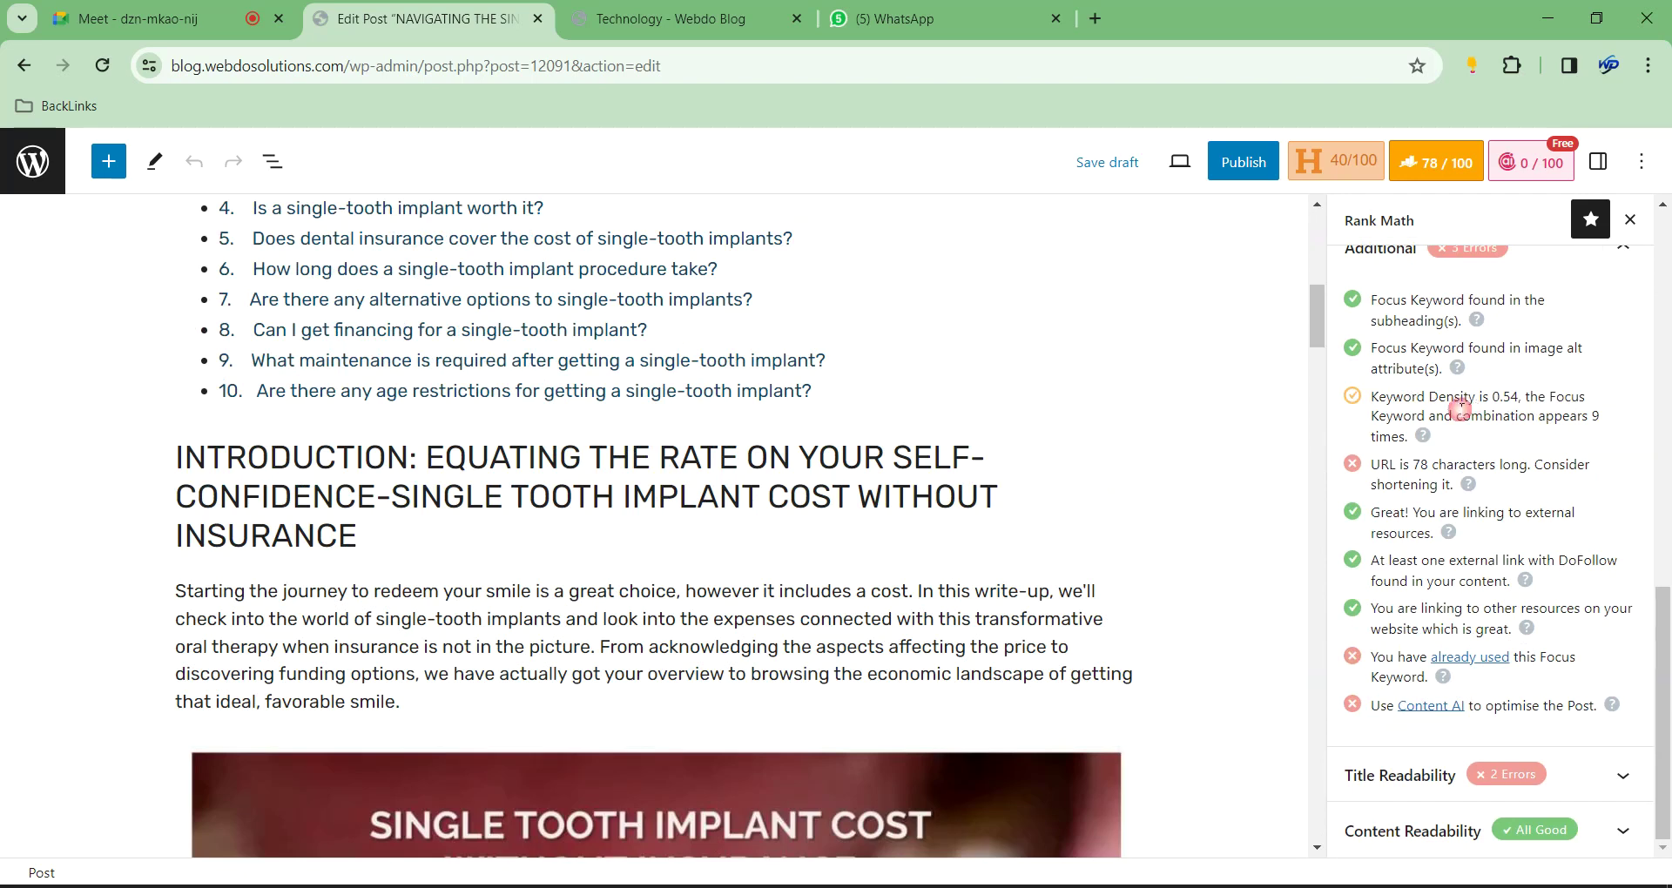
{"action": "scroll", "coordinate": [888, 471], "scroll_direction": "down", "scroll_amount": 15}
{"action": "scroll", "coordinate": [793, 489], "scroll_direction": "up", "scroll_amount": 7}
{"action": "scroll", "coordinate": [793, 489], "scroll_direction": "down", "scroll_amount": 6}
{"action": "scroll", "coordinate": [796, 496], "scroll_direction": "up", "scroll_amount": 13}
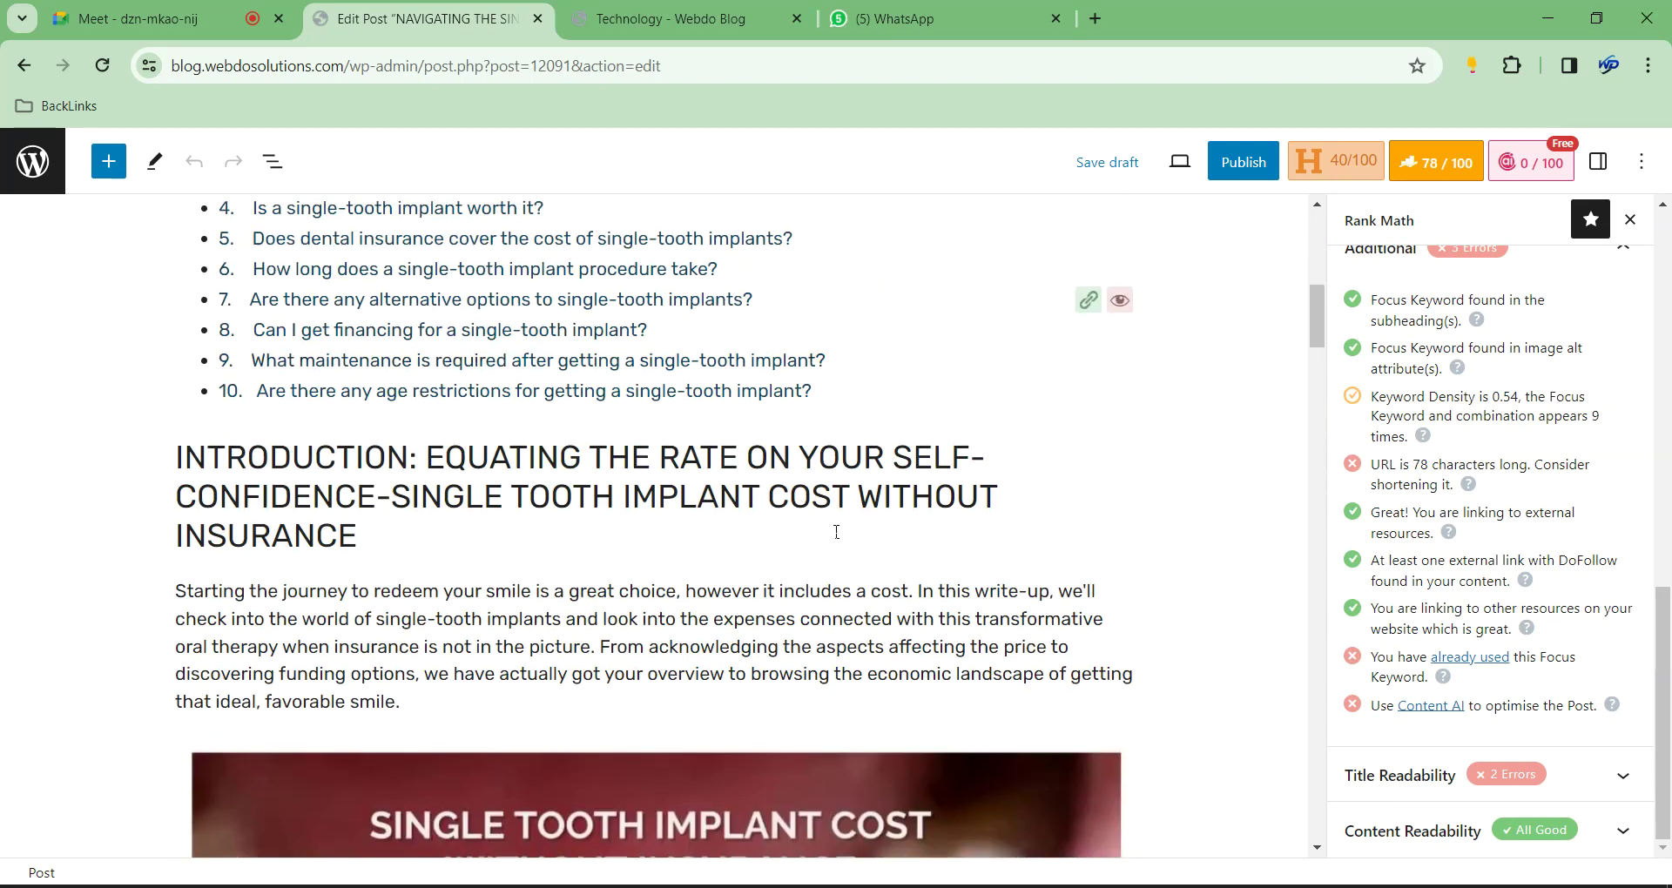
Search the page for the copied focus keyword, shortened to SINGLE TOOTH IMPLANT, and advance to the next match
{"action": "left_click", "coordinate": [802, 619]}
{"action": "key", "text": "ctrl+f"}
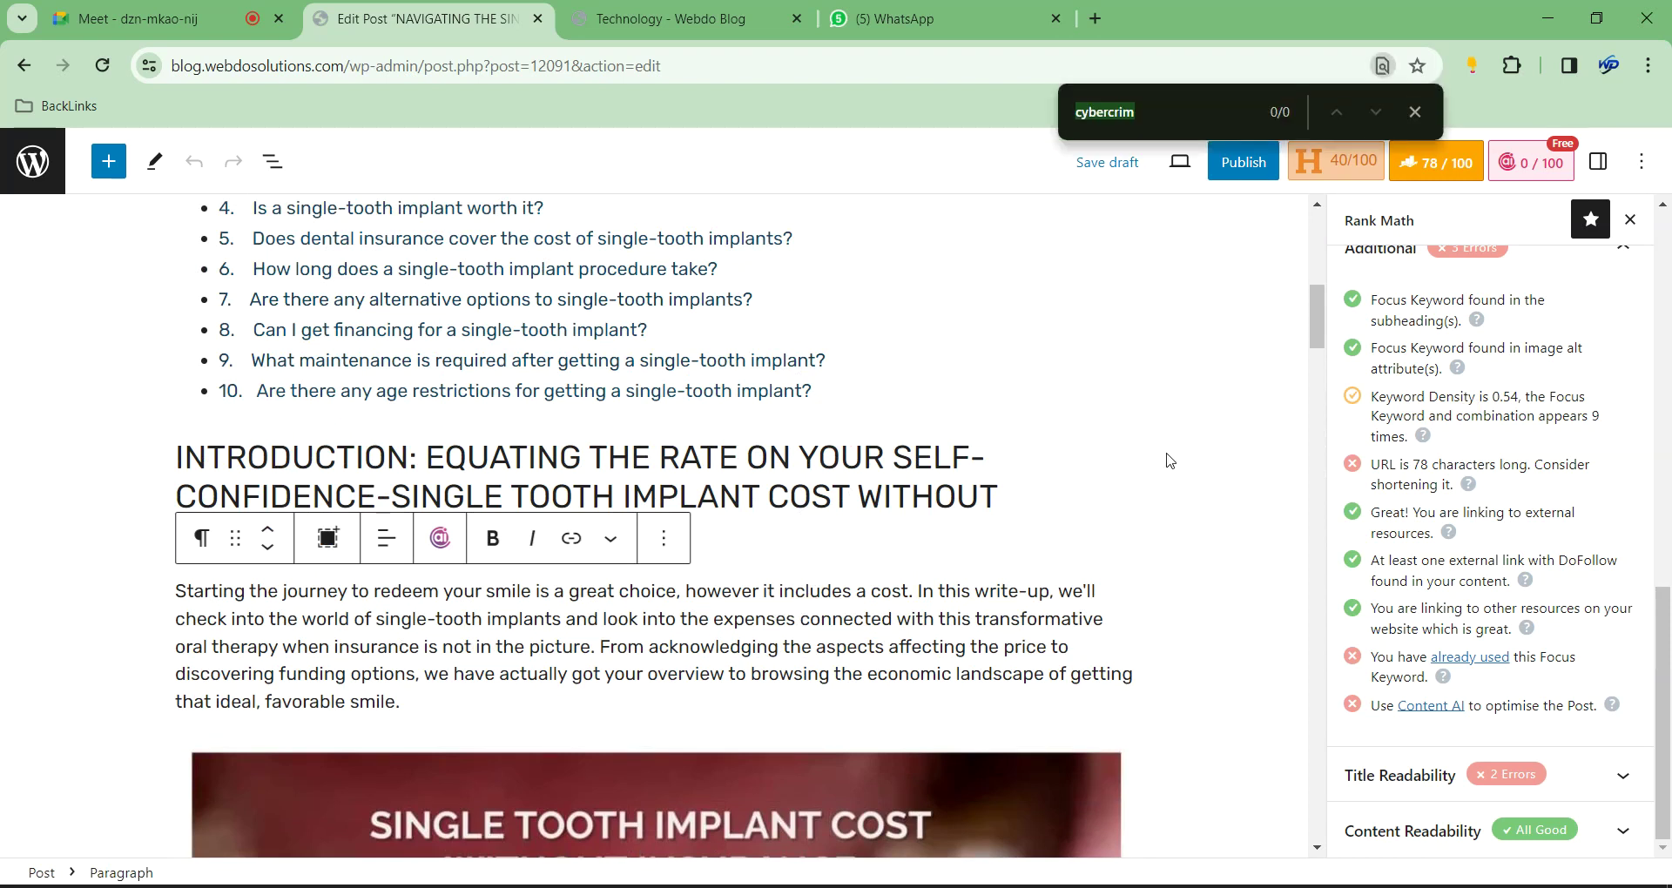
{"action": "key", "text": "ctrl+v"}
{"action": "key", "text": "BackSpace"}
{"action": "key", "text": "BackSpace"}
{"action": "key", "text": "BackSpace"}
{"action": "key", "text": "BackSpace"}
{"action": "key", "text": "BackSpace"}
{"action": "key", "text": "BackSpace"}
{"action": "key", "text": "BackSpace"}
{"action": "key", "text": "BackSpace"}
{"action": "key", "text": "BackSpace"}
{"action": "key", "text": "BackSpace"}
{"action": "key", "text": "BackSpace"}
{"action": "key", "text": "BackSpace"}
{"action": "key", "text": "BackSpace"}
{"action": "key", "text": "BackSpace"}
{"action": "key", "text": "BackSpace"}
{"action": "key", "text": "BackSpace"}
{"action": "key", "text": "BackSpace"}
{"action": "key", "text": "BackSpace"}
{"action": "key", "text": "BackSpace"}
{"action": "key", "text": "BackSpace"}
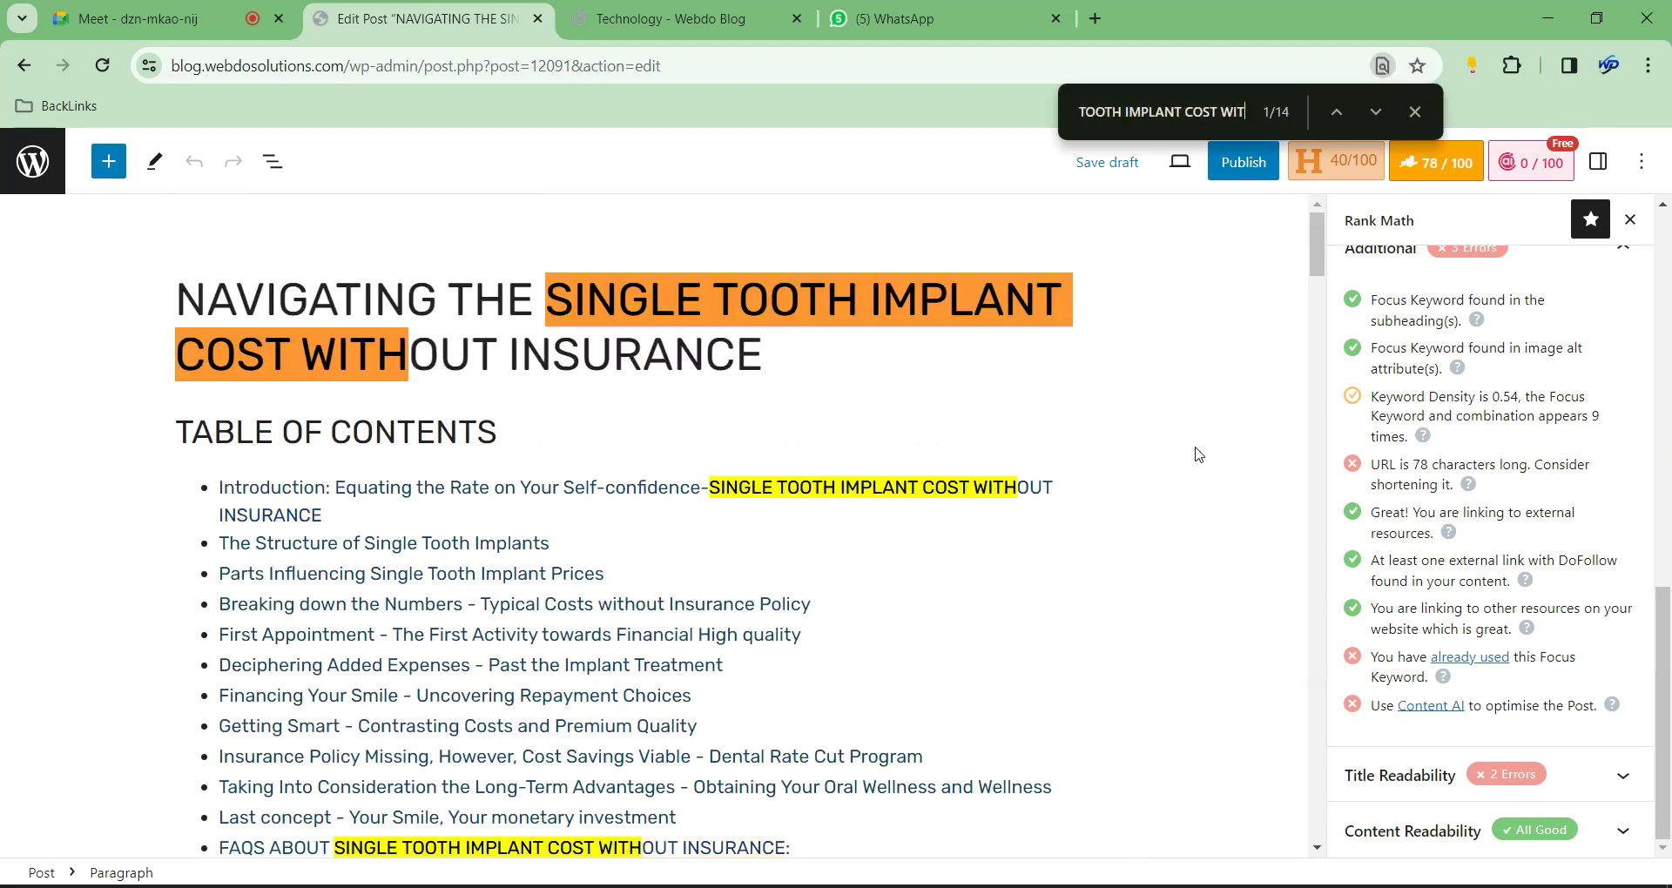
{"action": "key", "text": "BackSpace"}
{"action": "key", "text": "BackSpace"}
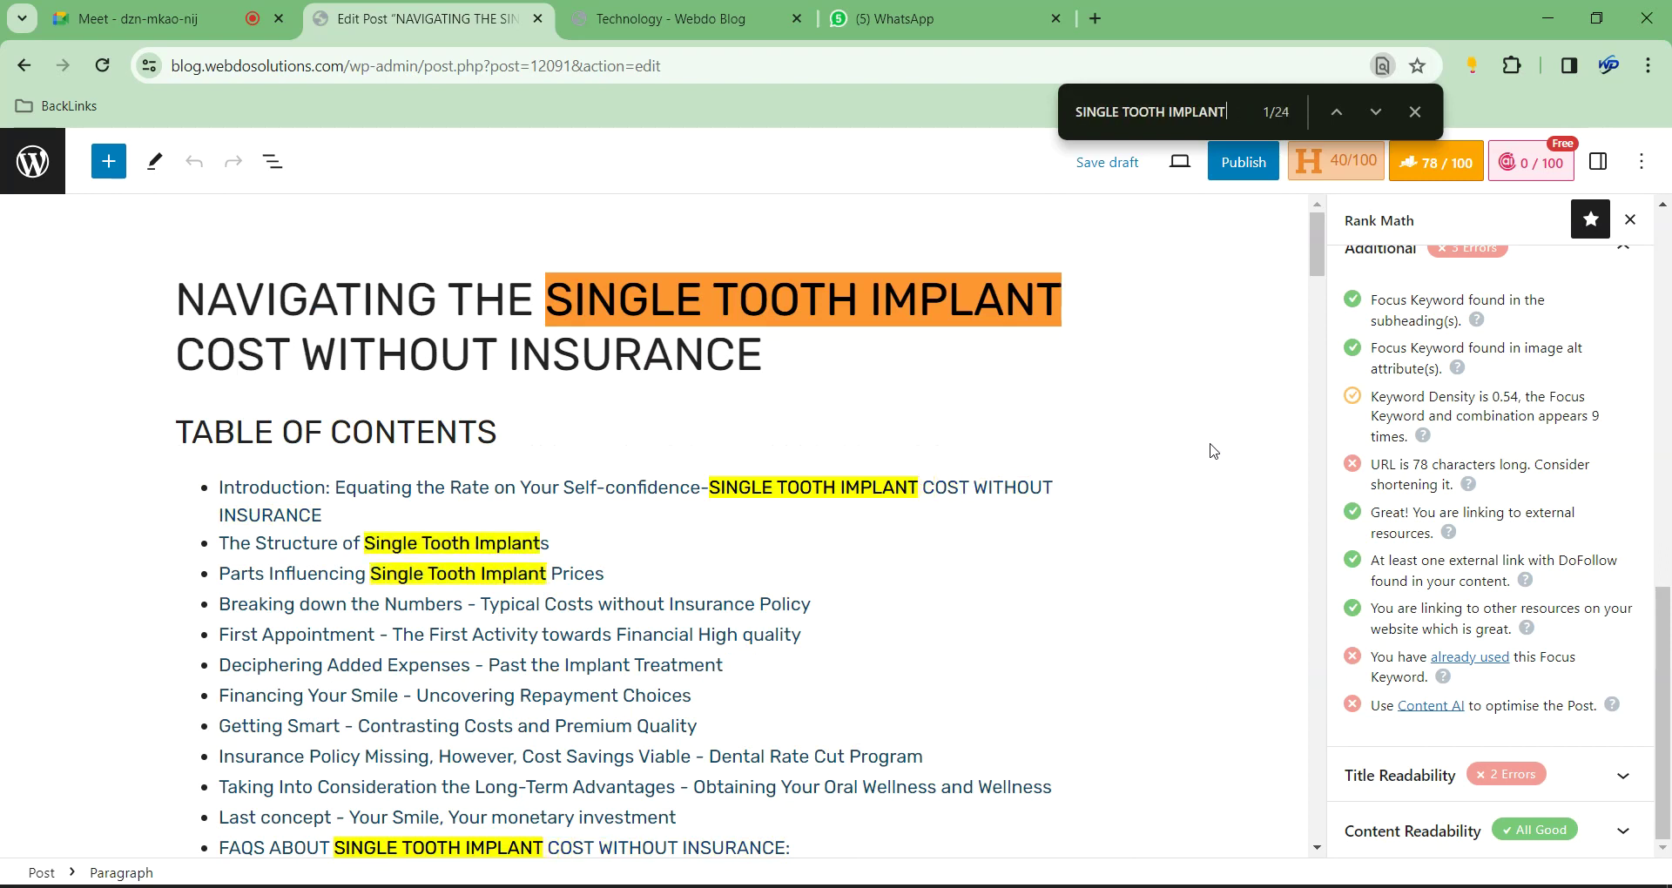
{"action": "key", "text": "Return"}
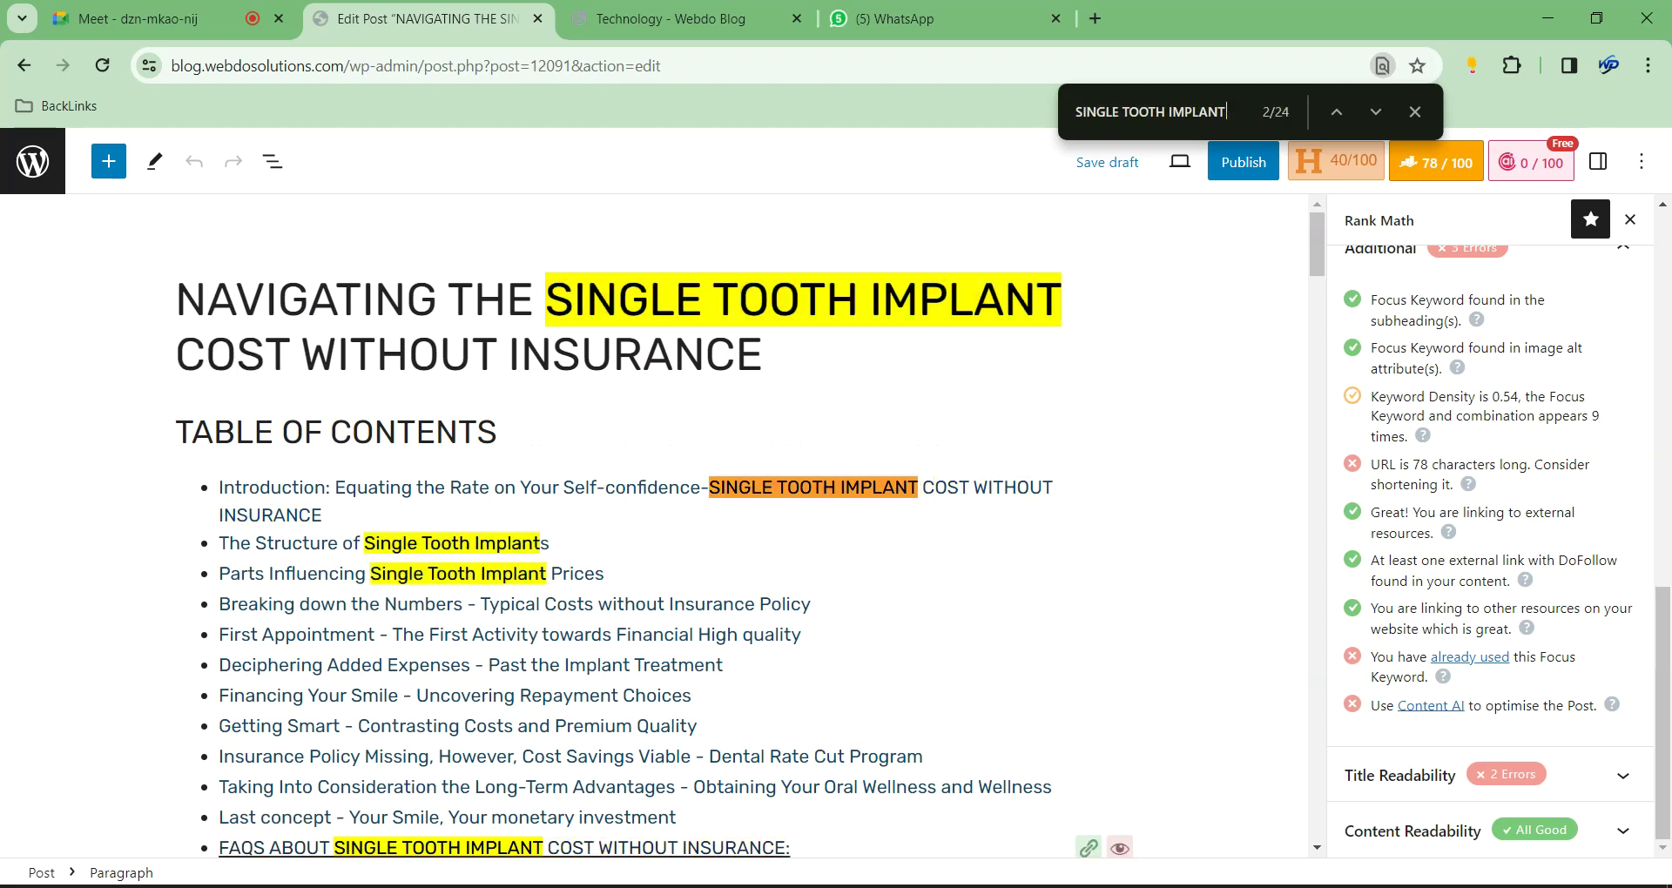
Review the highlighted phrase from the introduction heading through the section on parts influencing prices
{"action": "scroll", "coordinate": [451, 472], "scroll_direction": "down", "scroll_amount": 10}
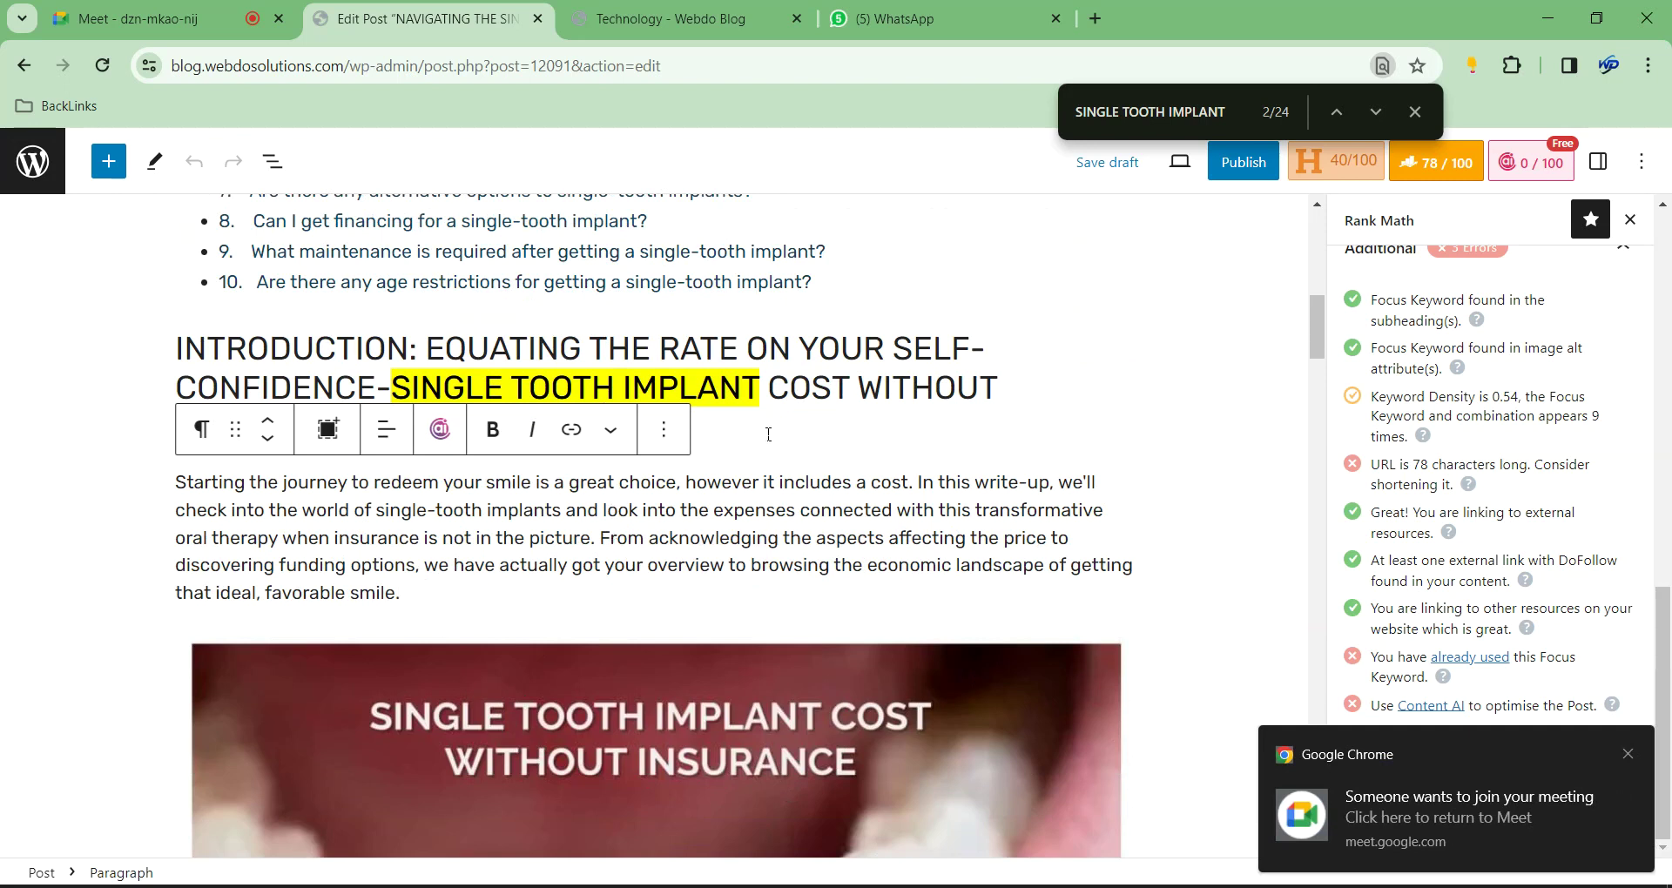
{"action": "left_click", "coordinate": [790, 350]}
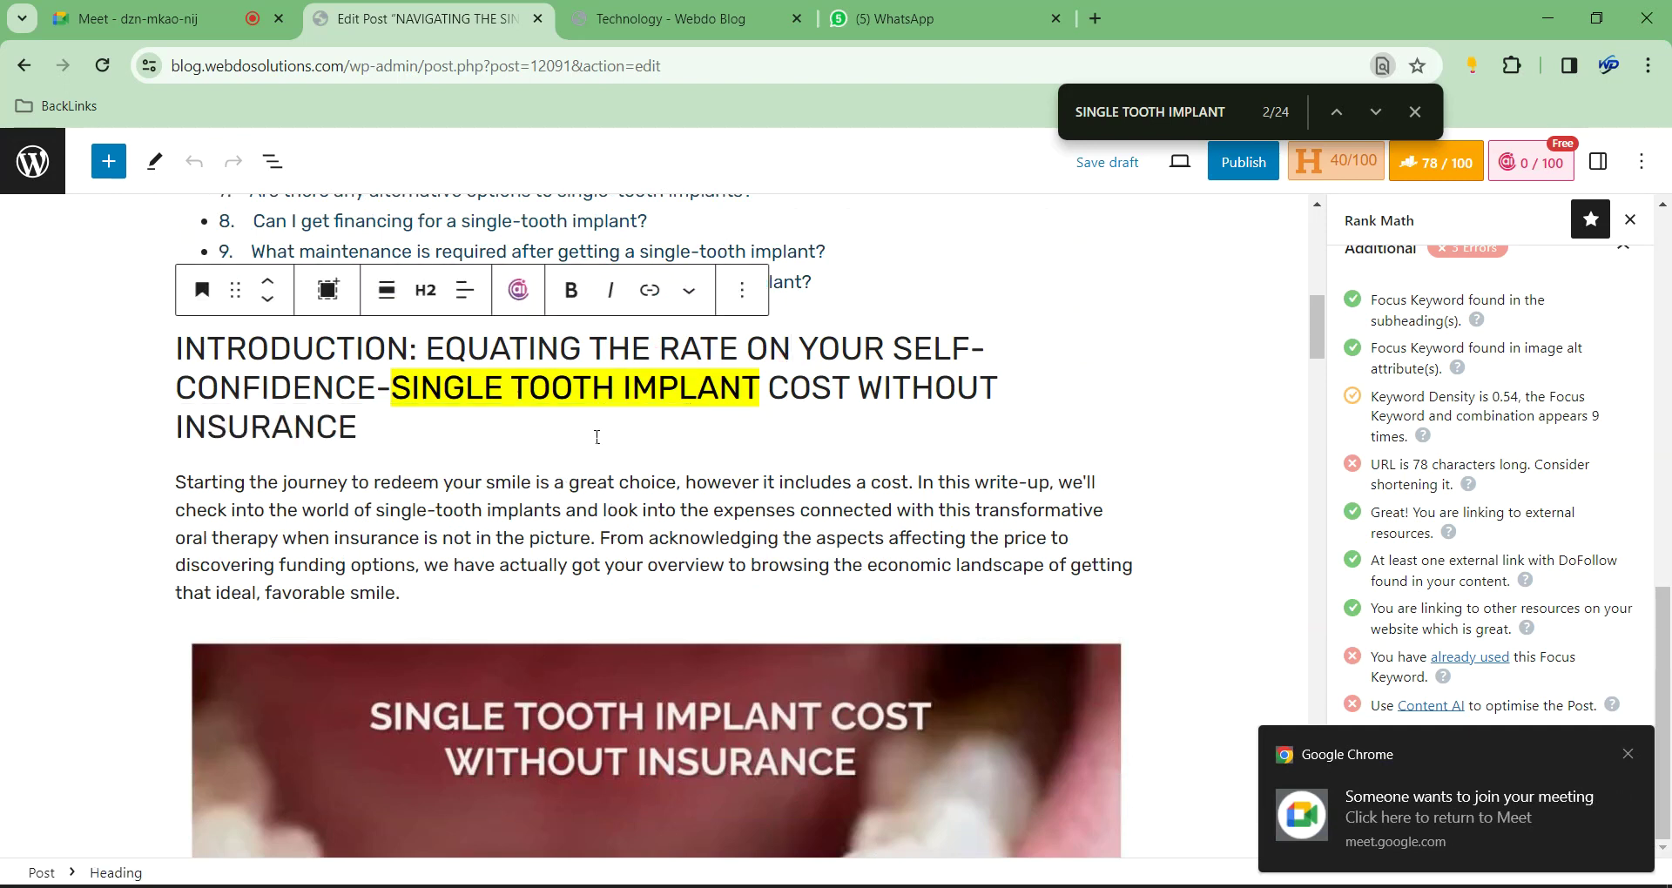
{"action": "scroll", "coordinate": [609, 505], "scroll_direction": "down", "scroll_amount": 7}
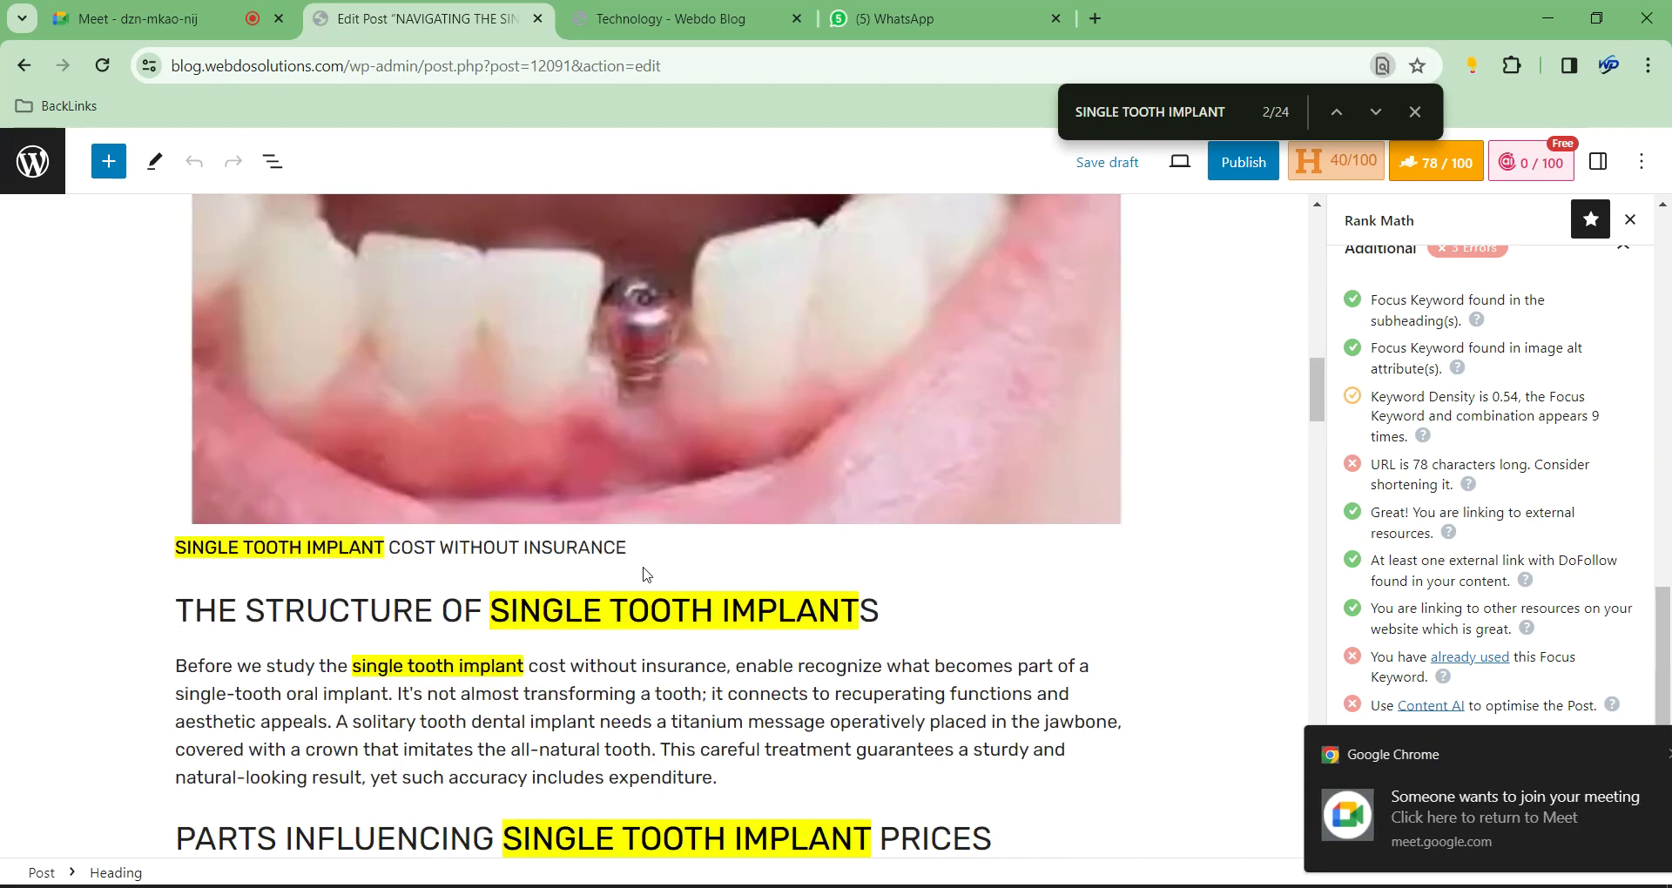
{"action": "scroll", "coordinate": [398, 543], "scroll_direction": "down", "scroll_amount": 1}
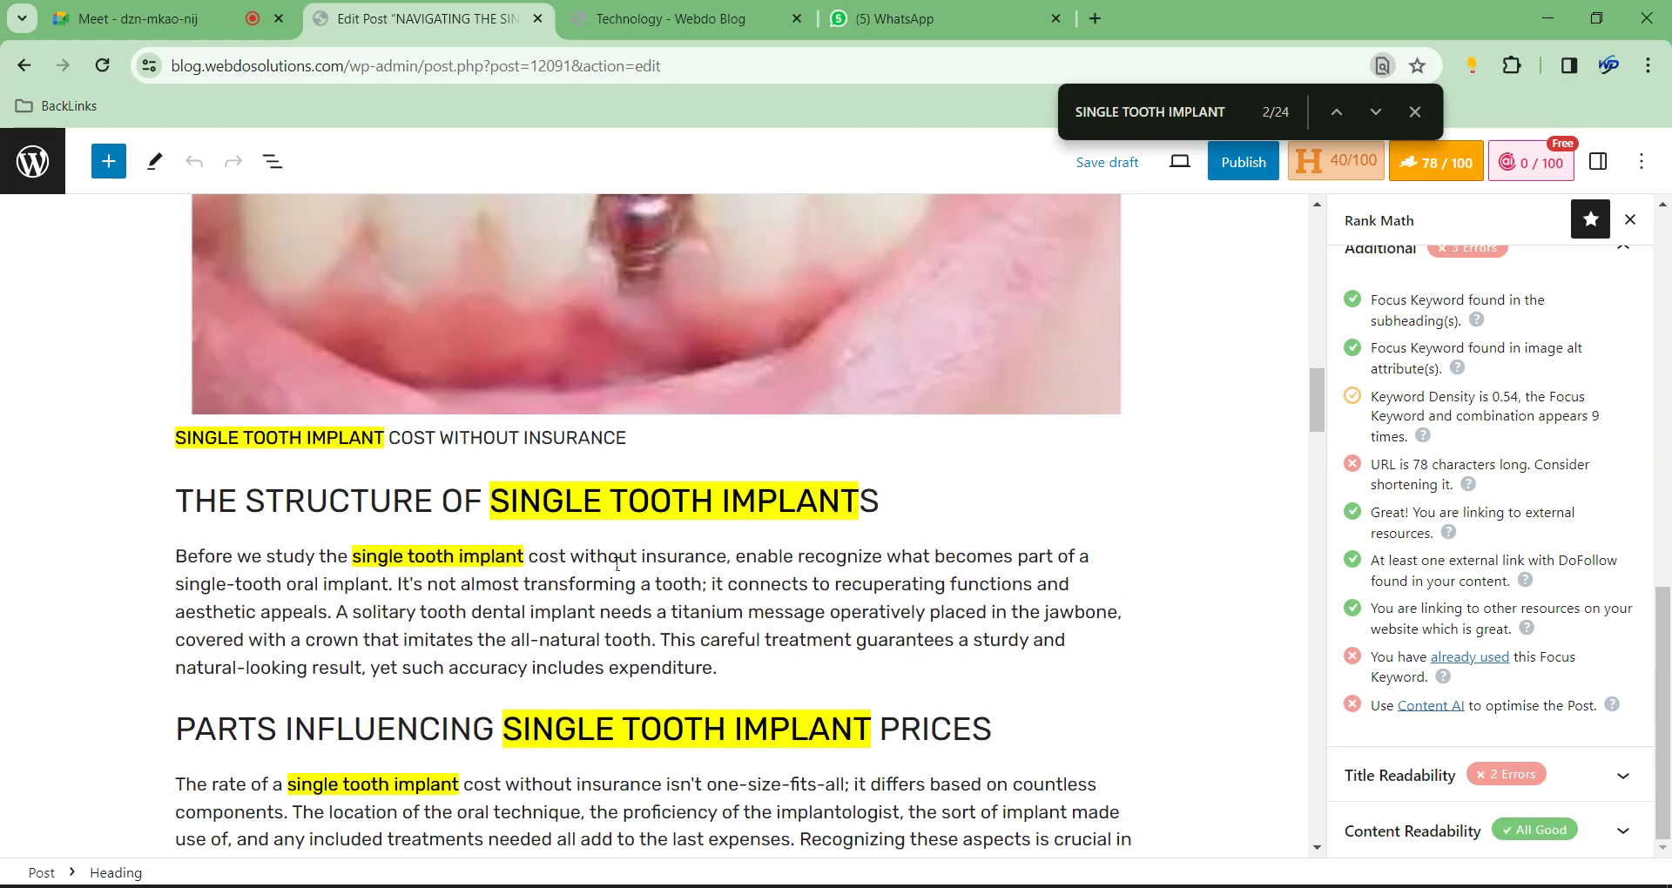
Compare the full focus keyword and keyword density check with the highlighted phrases in the following sections
{"action": "scroll", "coordinate": [1536, 416], "scroll_direction": "up", "scroll_amount": 10}
{"action": "left_click_drag", "start_coordinate": [1516, 713], "coordinate": [1551, 720]}
{"action": "left_click", "coordinate": [1551, 647]}
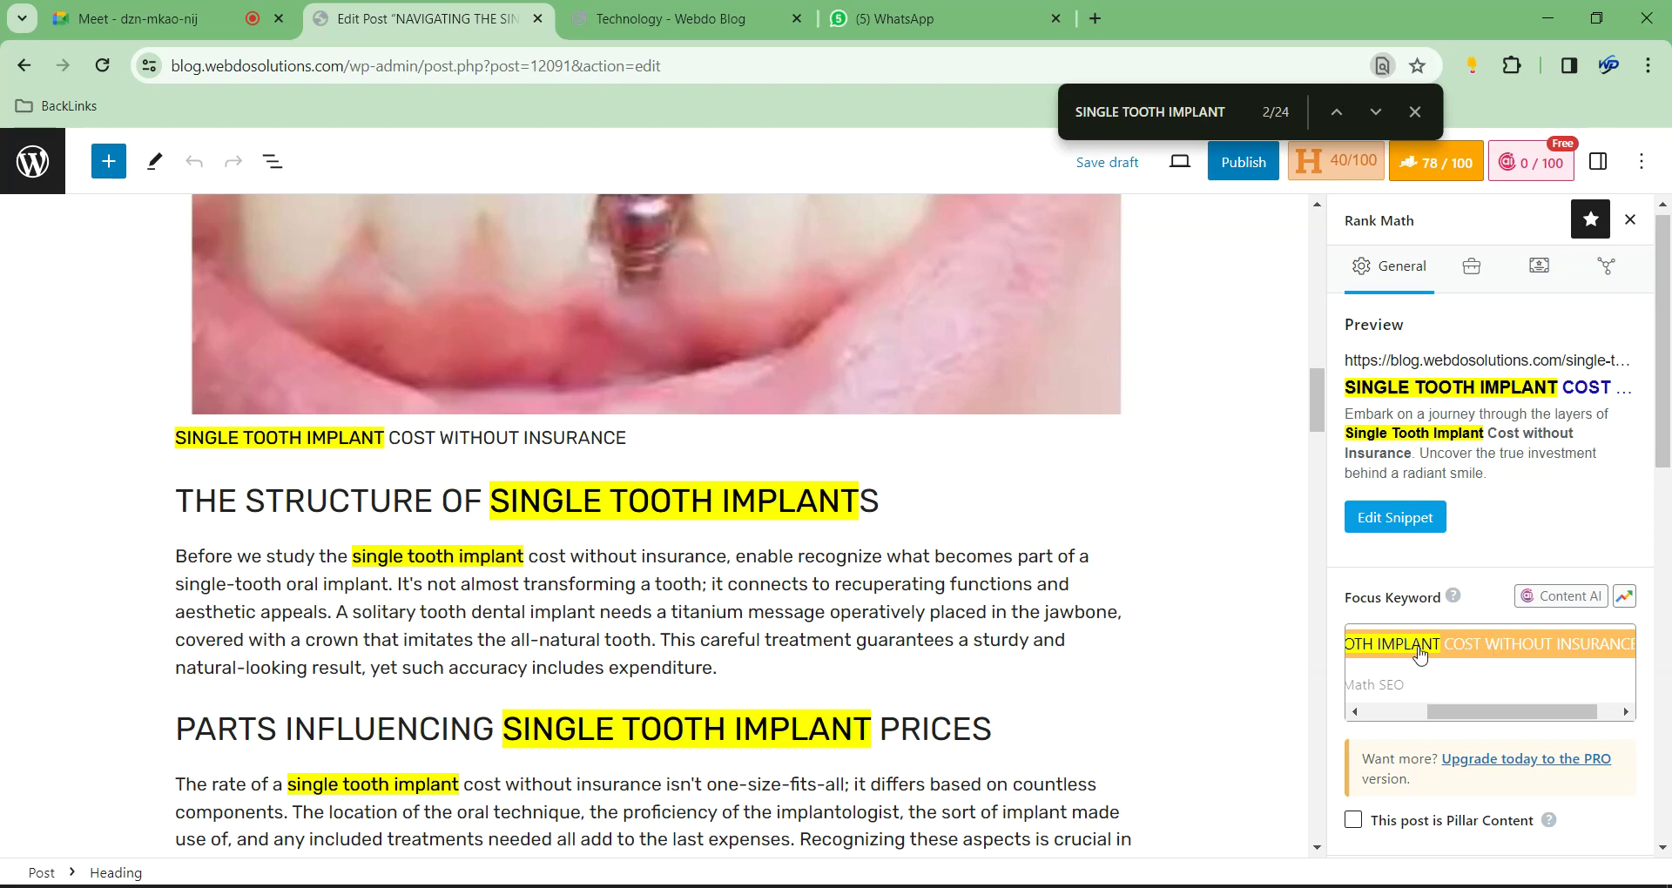
{"action": "scroll", "coordinate": [875, 637], "scroll_direction": "down", "scroll_amount": 1}
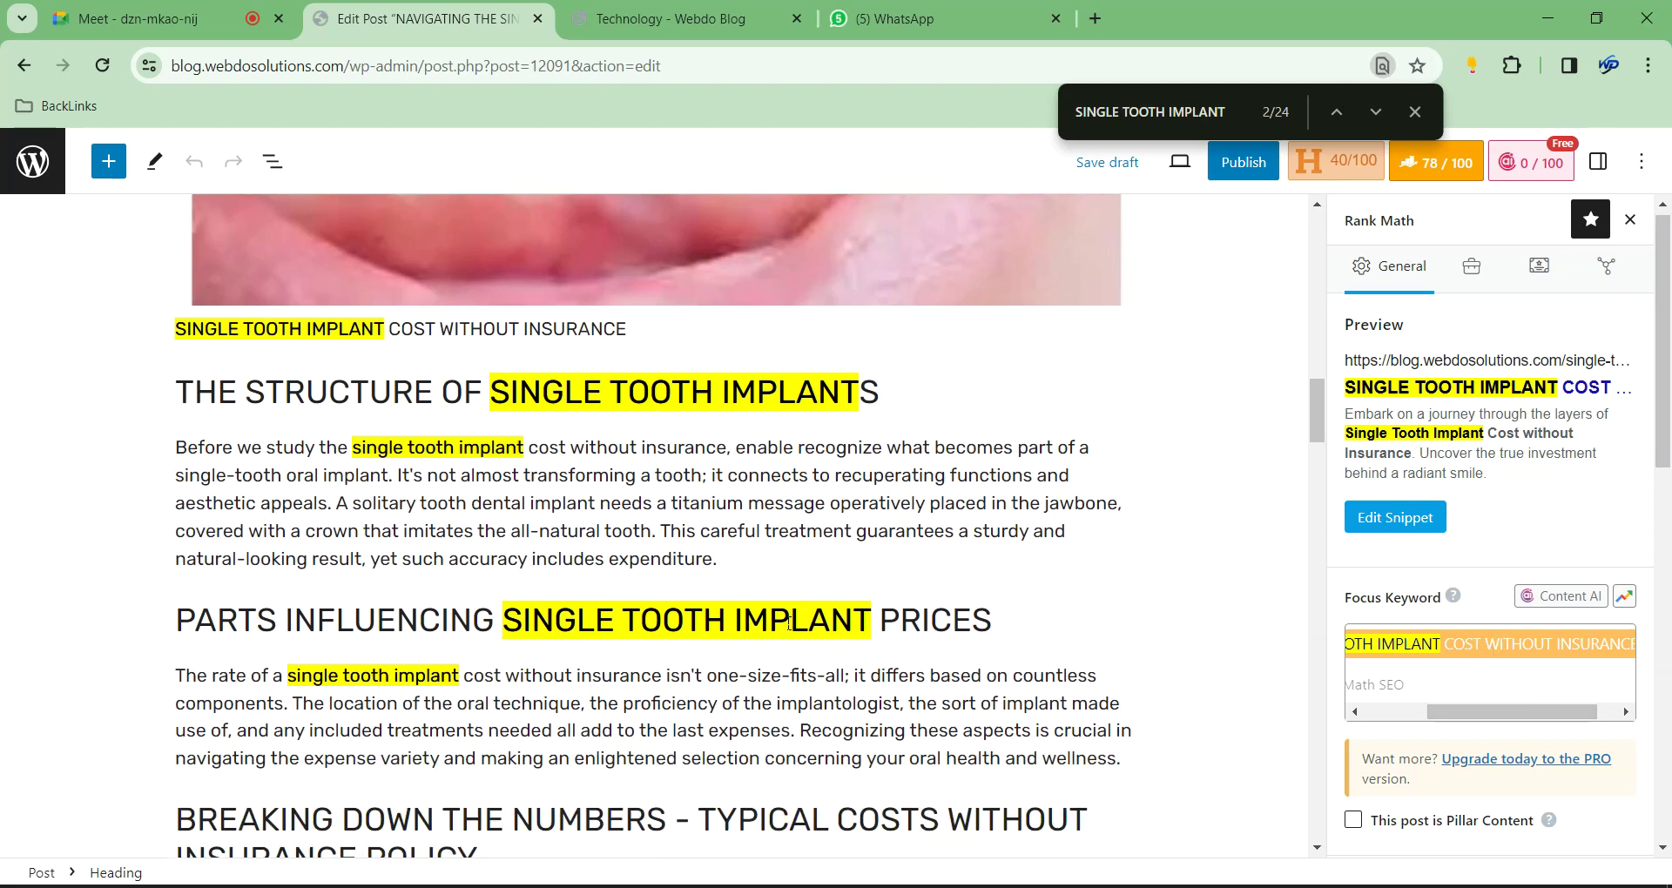
{"action": "scroll", "coordinate": [459, 625], "scroll_direction": "down", "scroll_amount": 2}
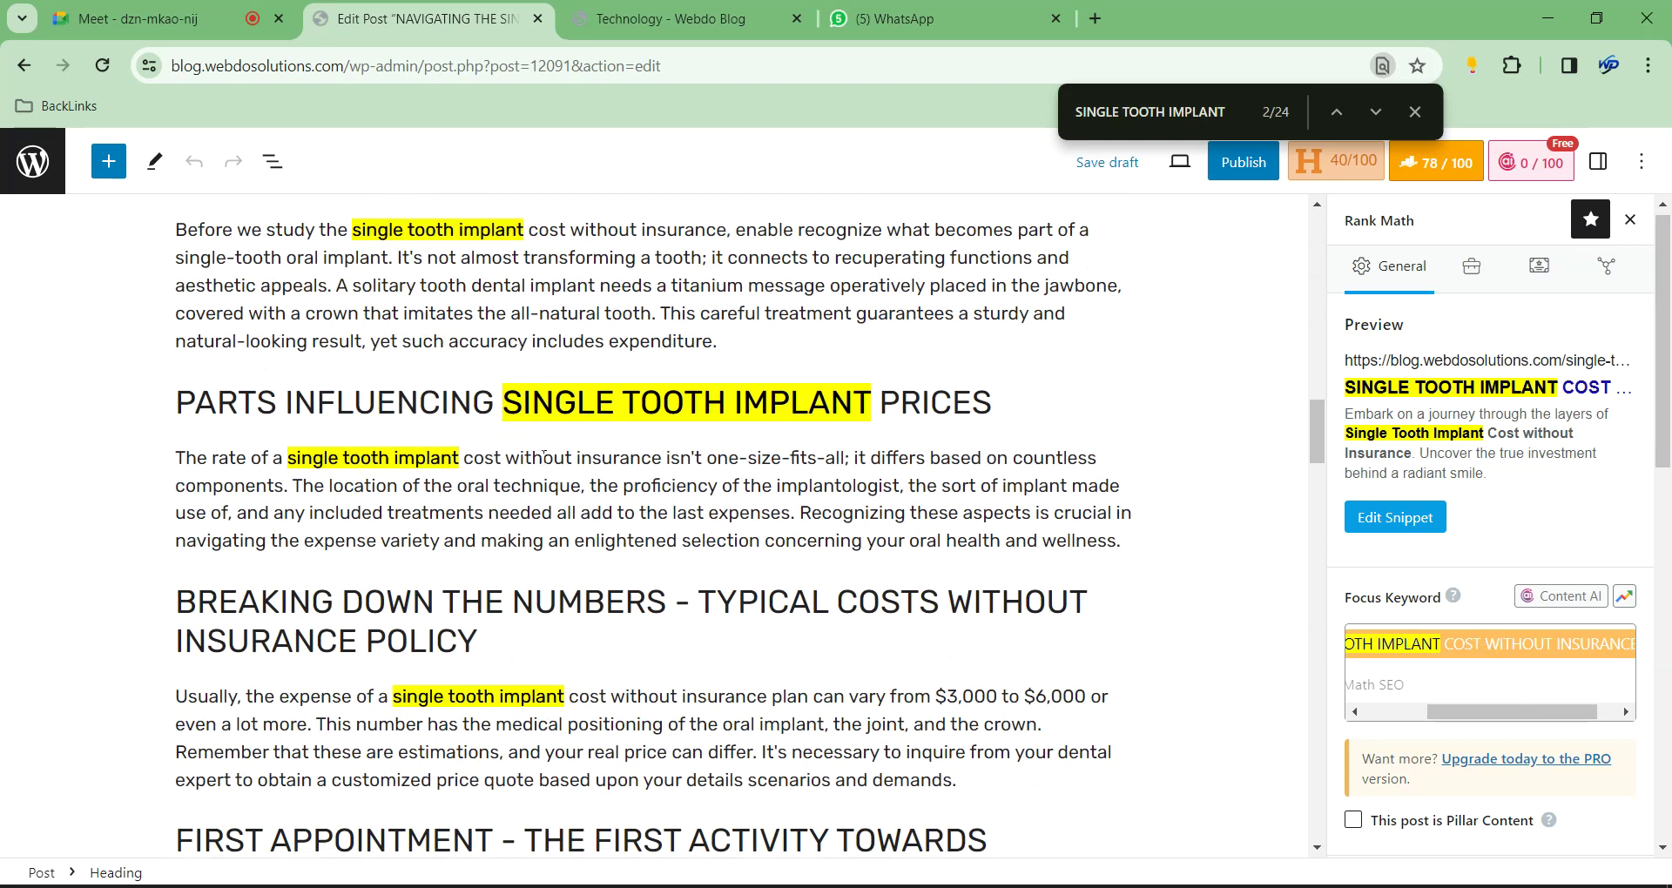
{"action": "scroll", "coordinate": [654, 523], "scroll_direction": "down", "scroll_amount": 1}
{"action": "scroll", "coordinate": [1559, 597], "scroll_direction": "down", "scroll_amount": 6}
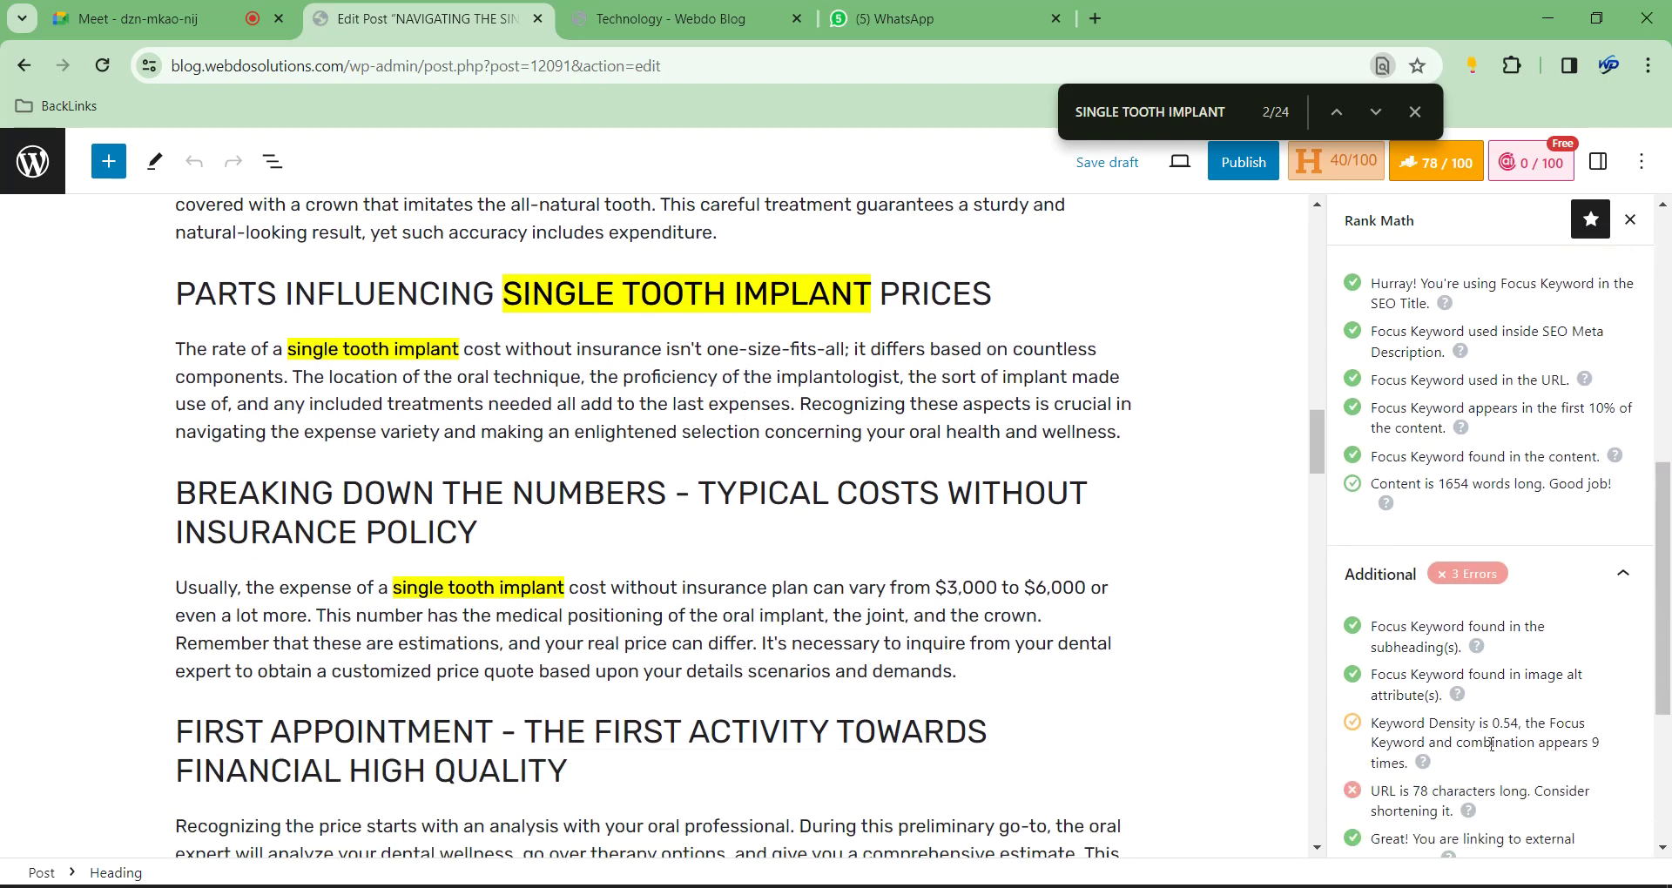
{"action": "scroll", "coordinate": [1460, 744], "scroll_direction": "up", "scroll_amount": 5}
{"action": "left_click_drag", "start_coordinate": [1554, 606], "coordinate": [1550, 606]}
{"action": "scroll", "coordinate": [791, 527], "scroll_direction": "down", "scroll_amount": 5}
{"action": "scroll", "coordinate": [557, 492], "scroll_direction": "down", "scroll_amount": 6}
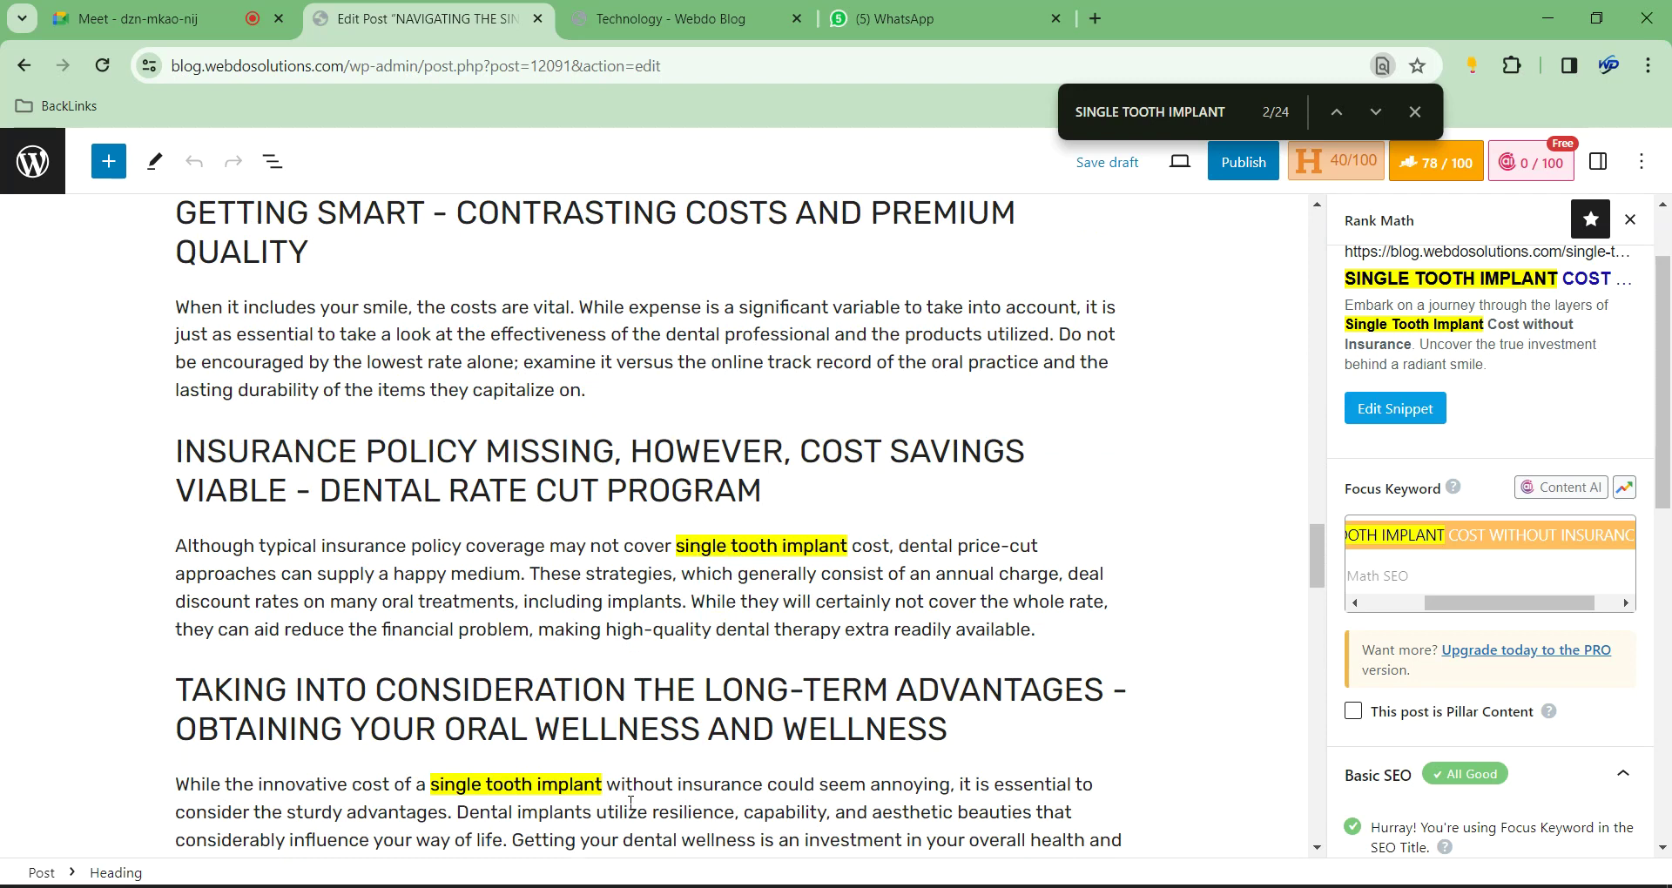
Extend "single tooth implant cost" in the dental rate cut program paragraph with "without insurance" to match the focus keyword
{"action": "left_click", "coordinate": [601, 783]}
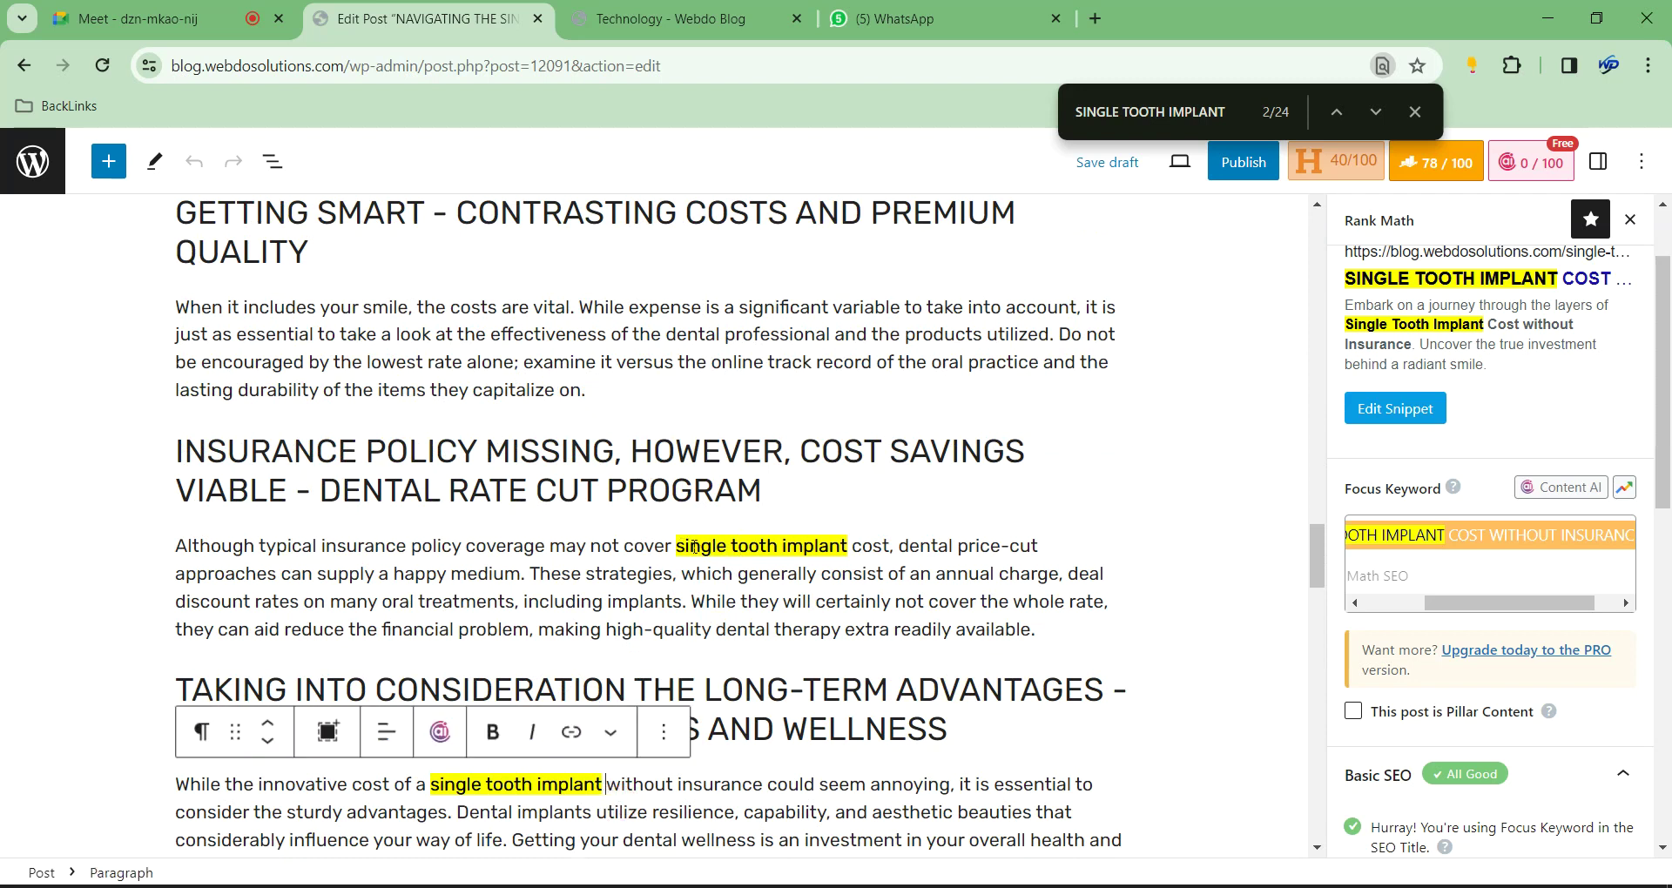
{"action": "left_click_drag", "start_coordinate": [675, 546], "coordinate": [782, 546]}
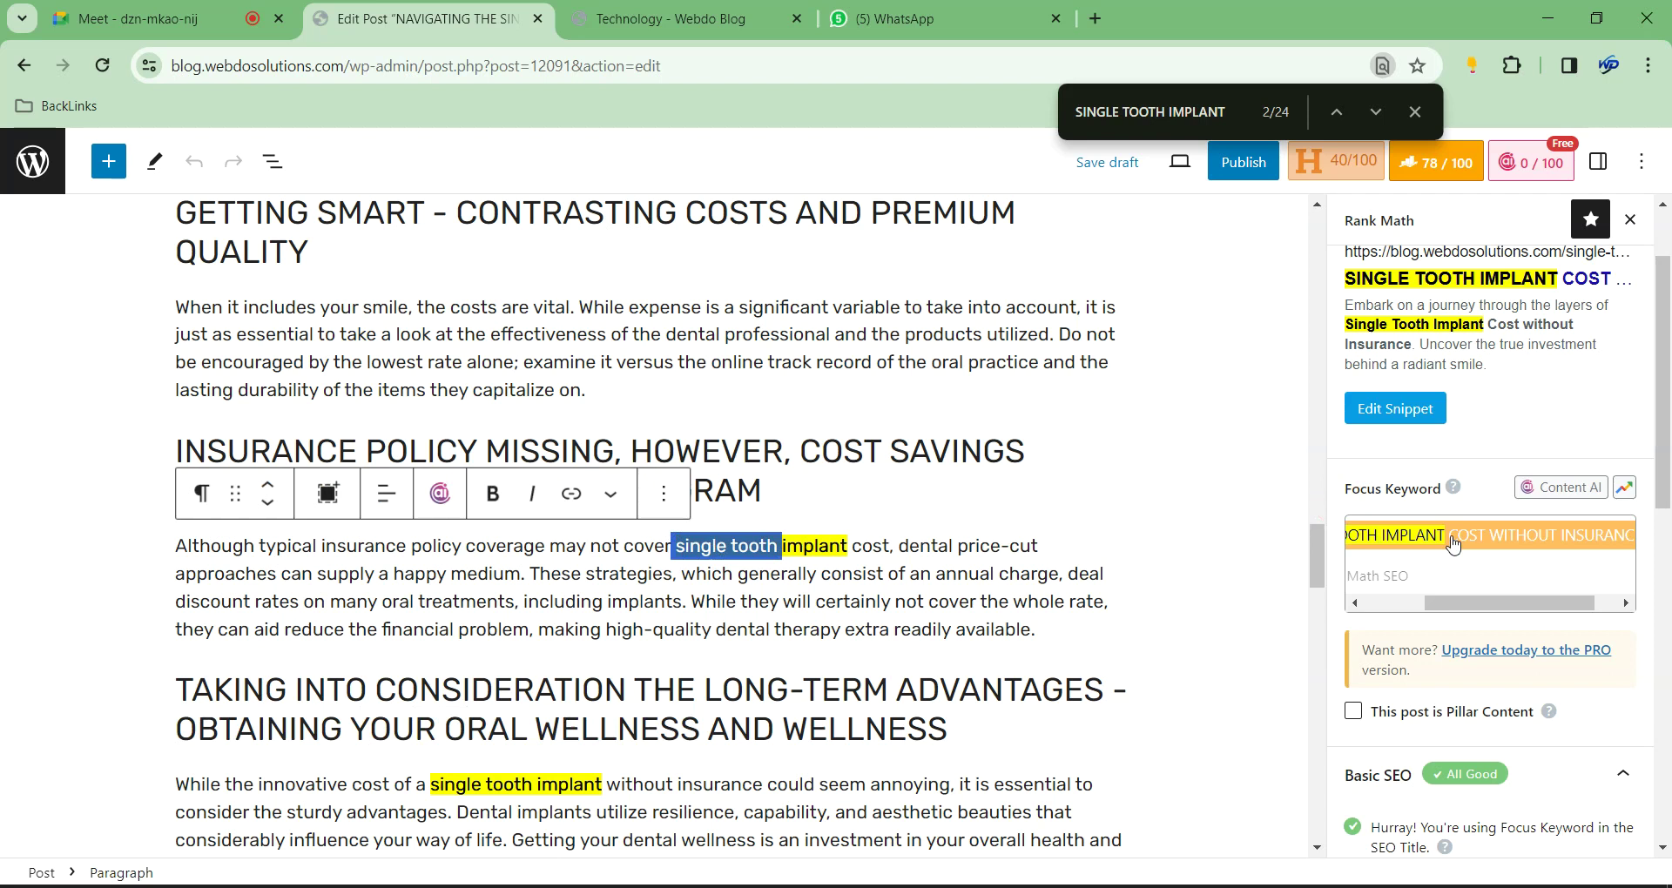
{"action": "double_click", "coordinate": [1388, 547]}
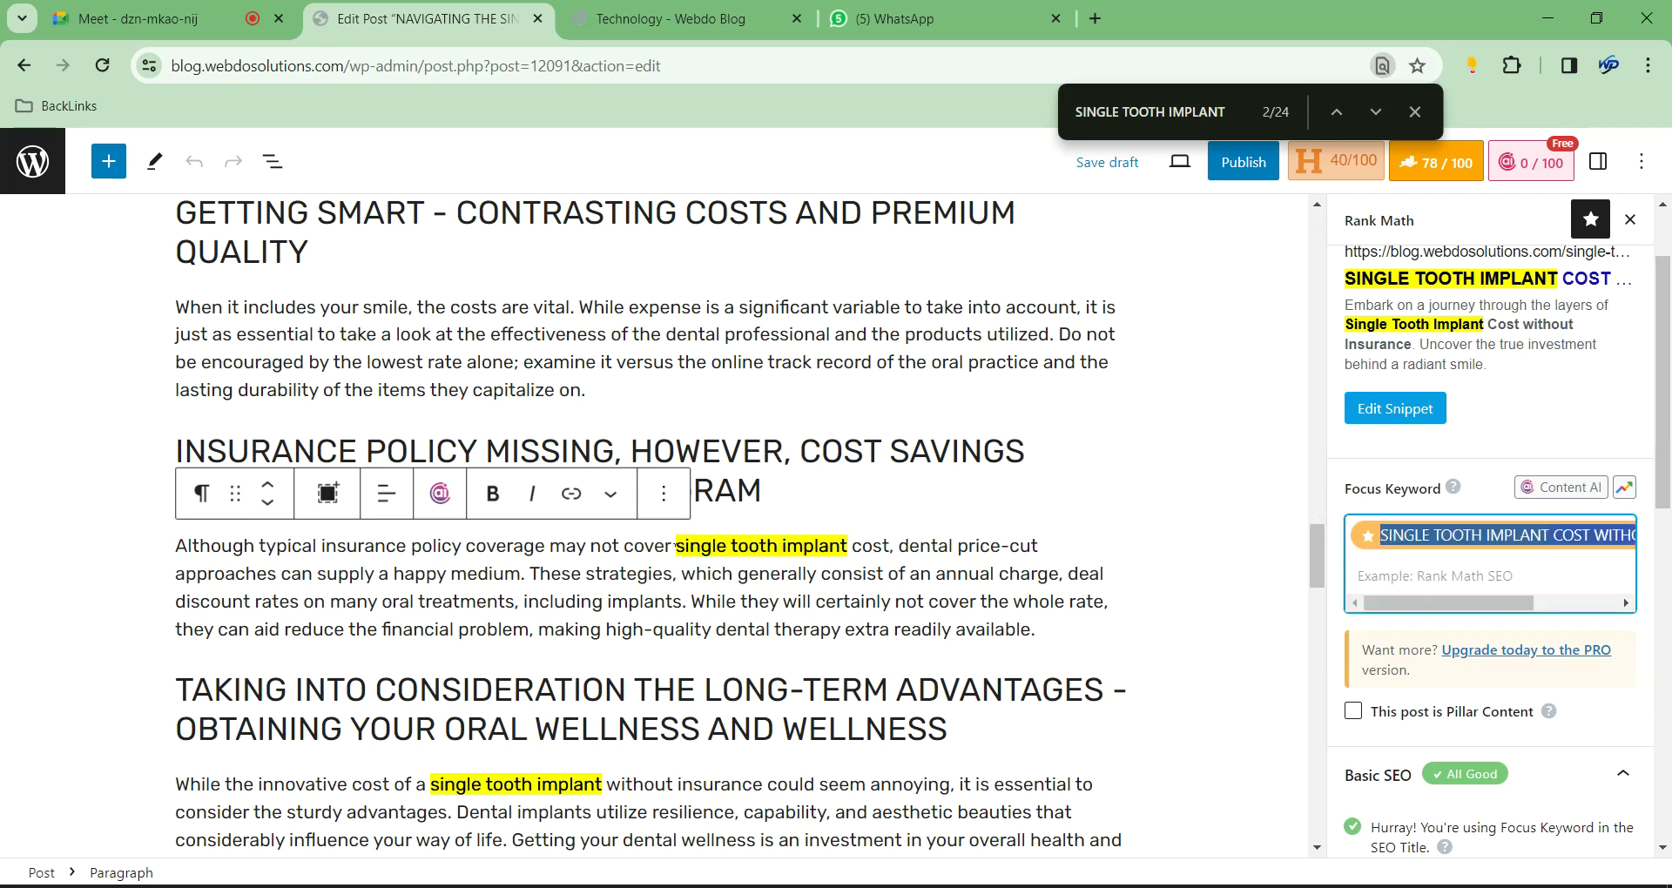
{"action": "left_click", "coordinate": [725, 546]}
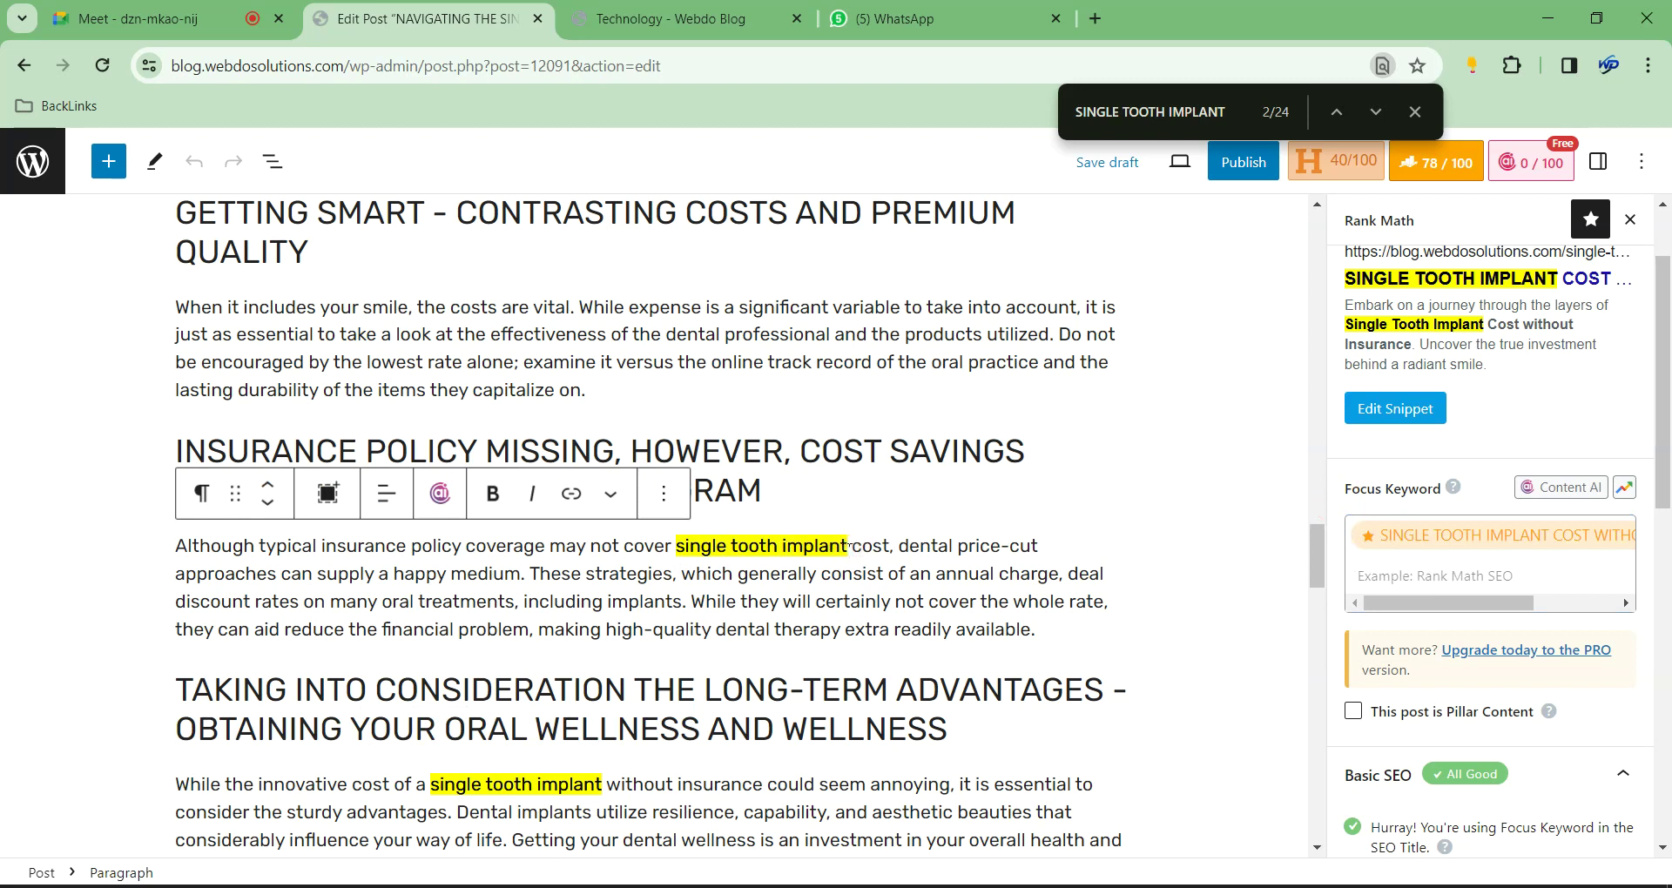
{"action": "left_click_drag", "start_coordinate": [1480, 602], "coordinate": [1568, 603]}
{"action": "left_click", "coordinate": [882, 574]}
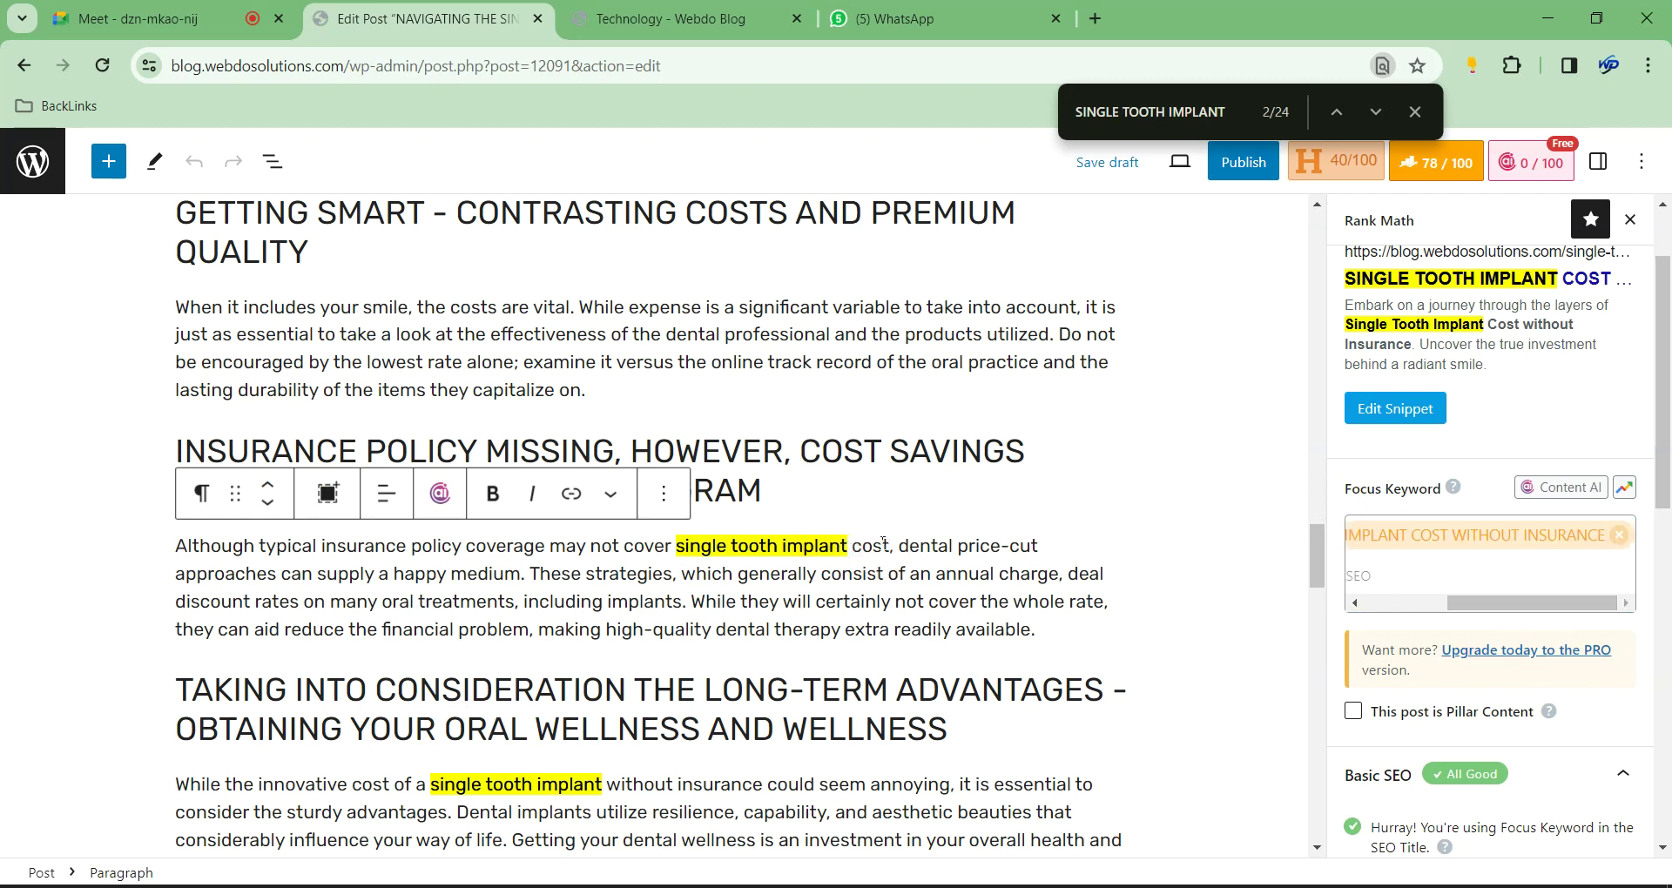
{"action": "left_click", "coordinate": [947, 608]}
{"action": "type", "text": "wit"}
{"action": "type", "text": "hout "}
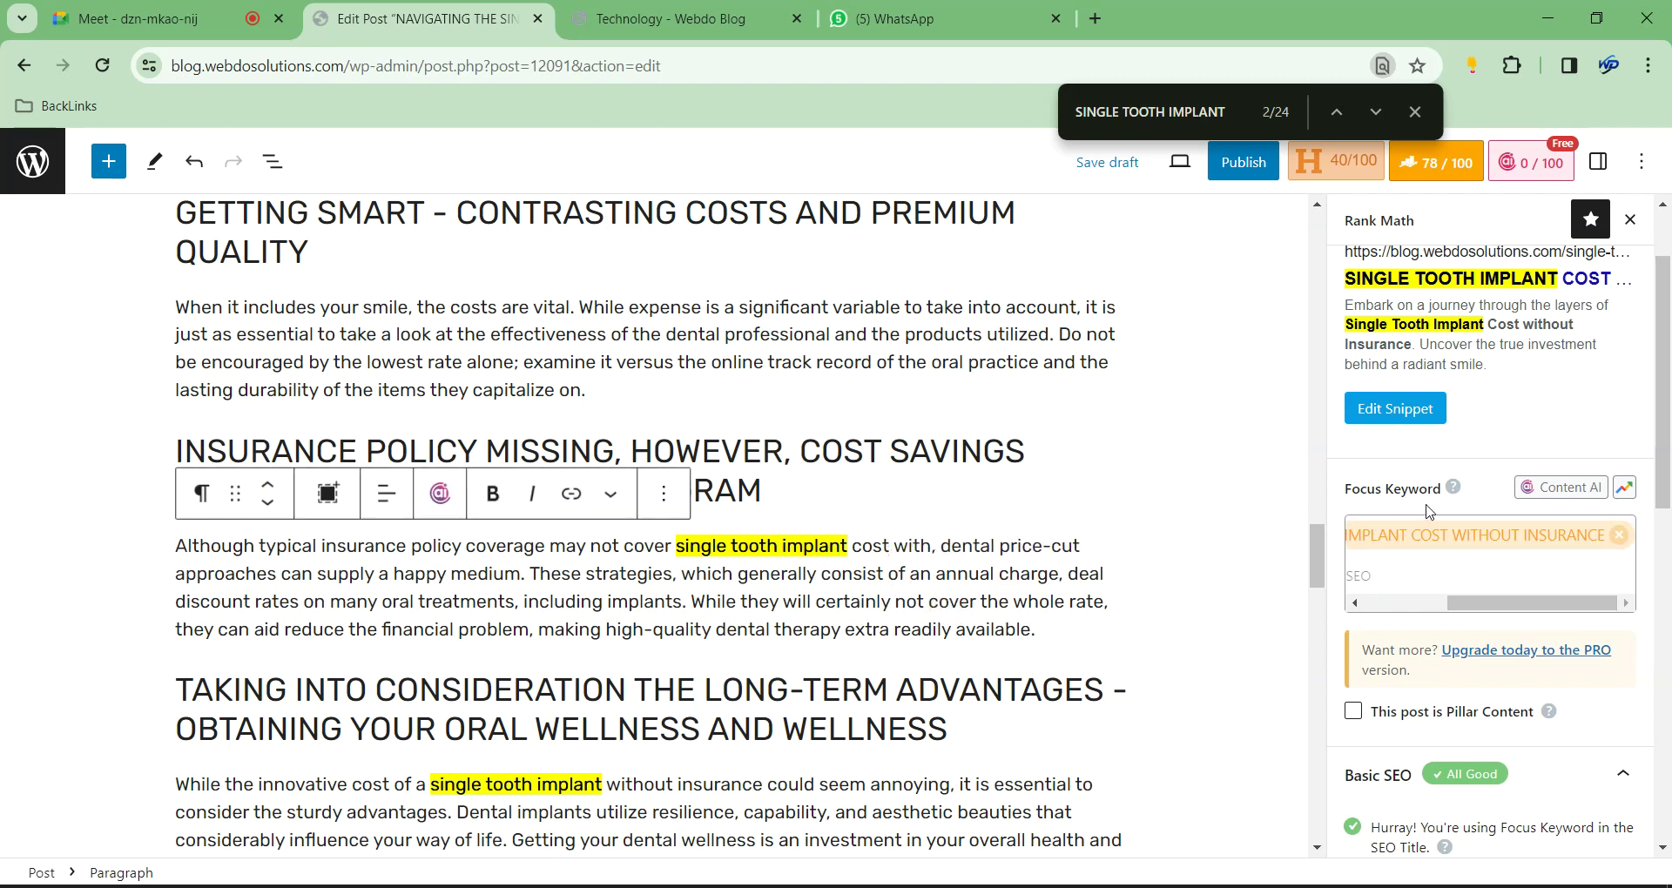
{"action": "type", "text": "insurance"}
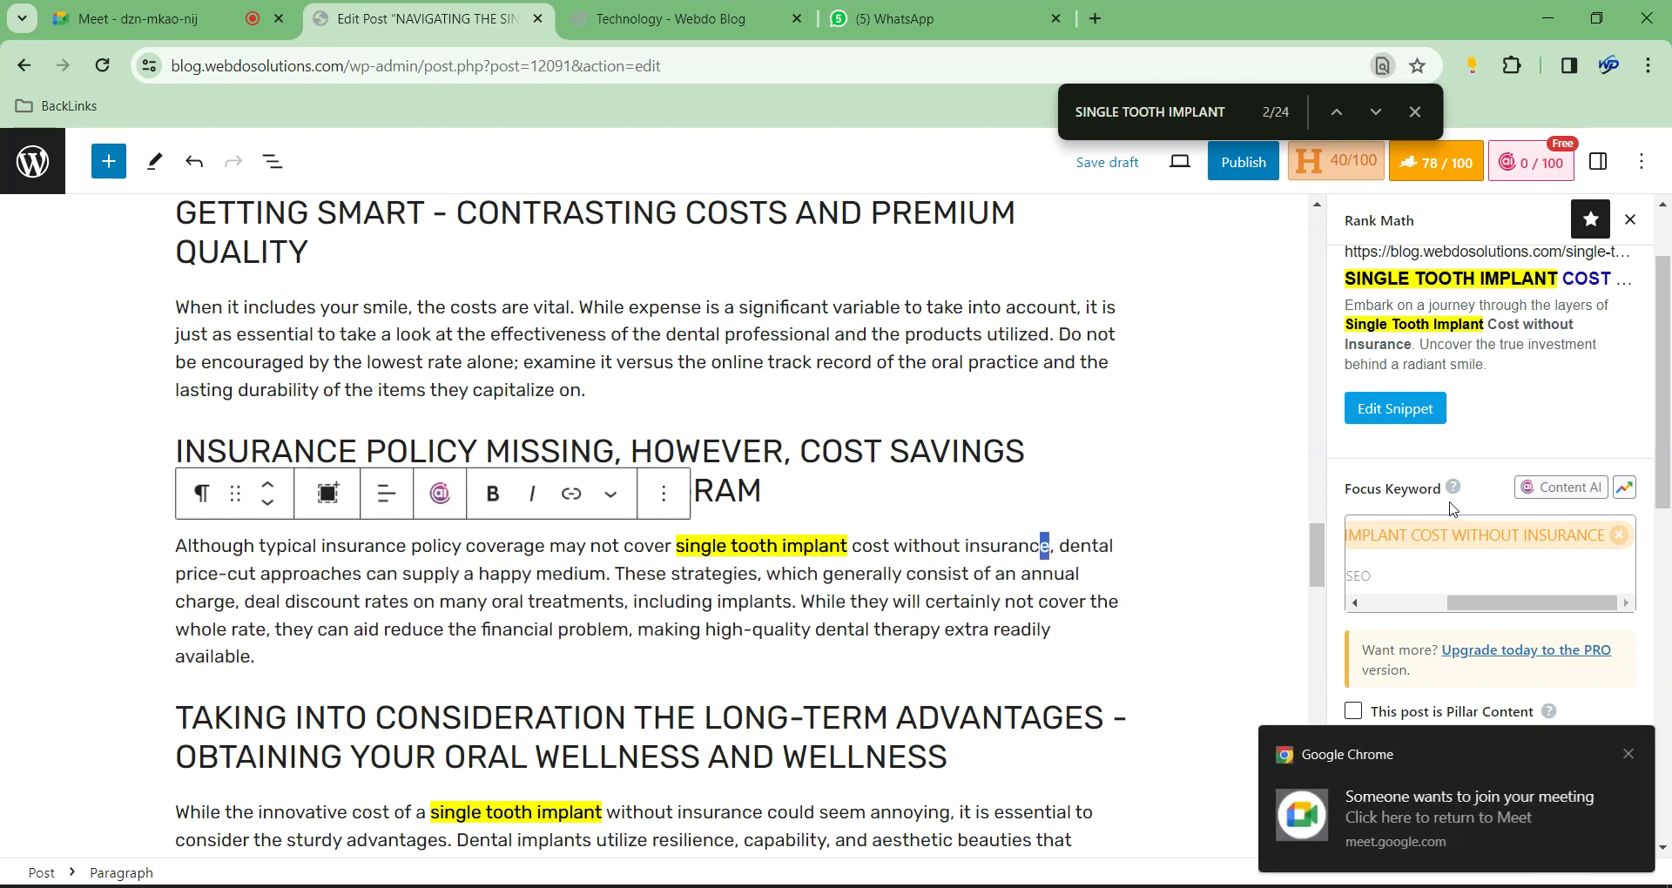
Copy the full phrase "single tooth implant cost without insurance" from the dental rate cut program paragraph
{"action": "key", "text": "ctrl+shift+Left"}
{"action": "key", "text": "ctrl+shift+Left"}
{"action": "key", "text": "ctrl+shift+Left"}
{"action": "key", "text": "ctrl+shift+Left"}
{"action": "key", "text": "ctrl+shift+Left"}
{"action": "key", "text": "ctrl+shift+Left"}
{"action": "key", "text": "ctrl+c"}
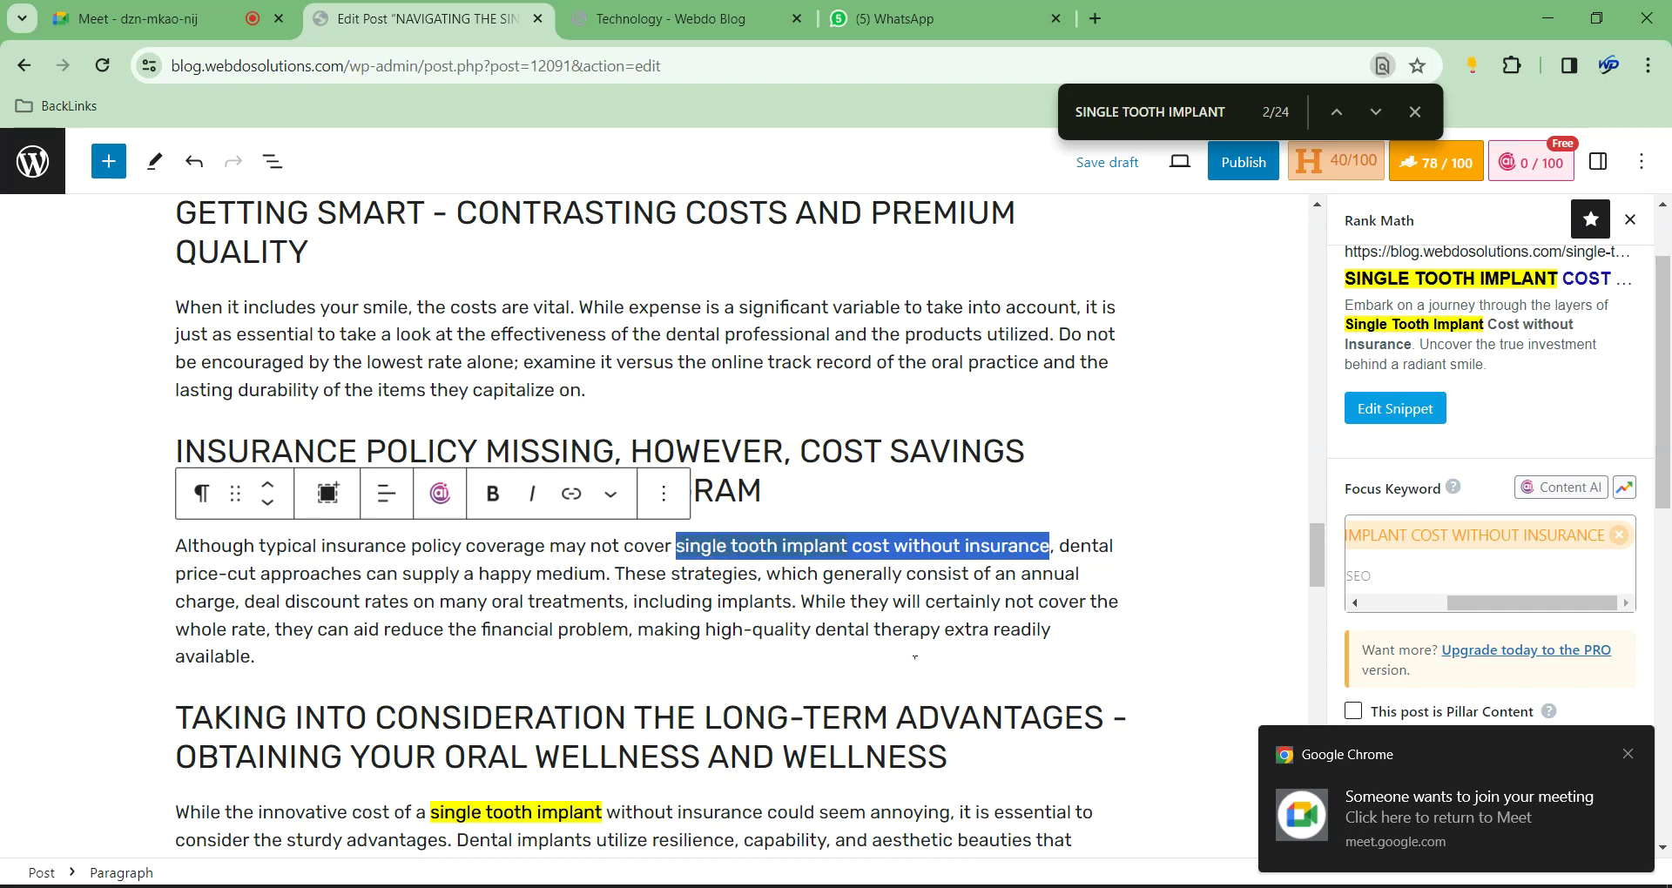
Replace "cost of a single tooth implant" in the answer to FAQ 3 with the copied focus keyword phrase
{"action": "scroll", "coordinate": [604, 492], "scroll_direction": "down", "scroll_amount": 4}
{"action": "scroll", "coordinate": [605, 492], "scroll_direction": "down", "scroll_amount": 3}
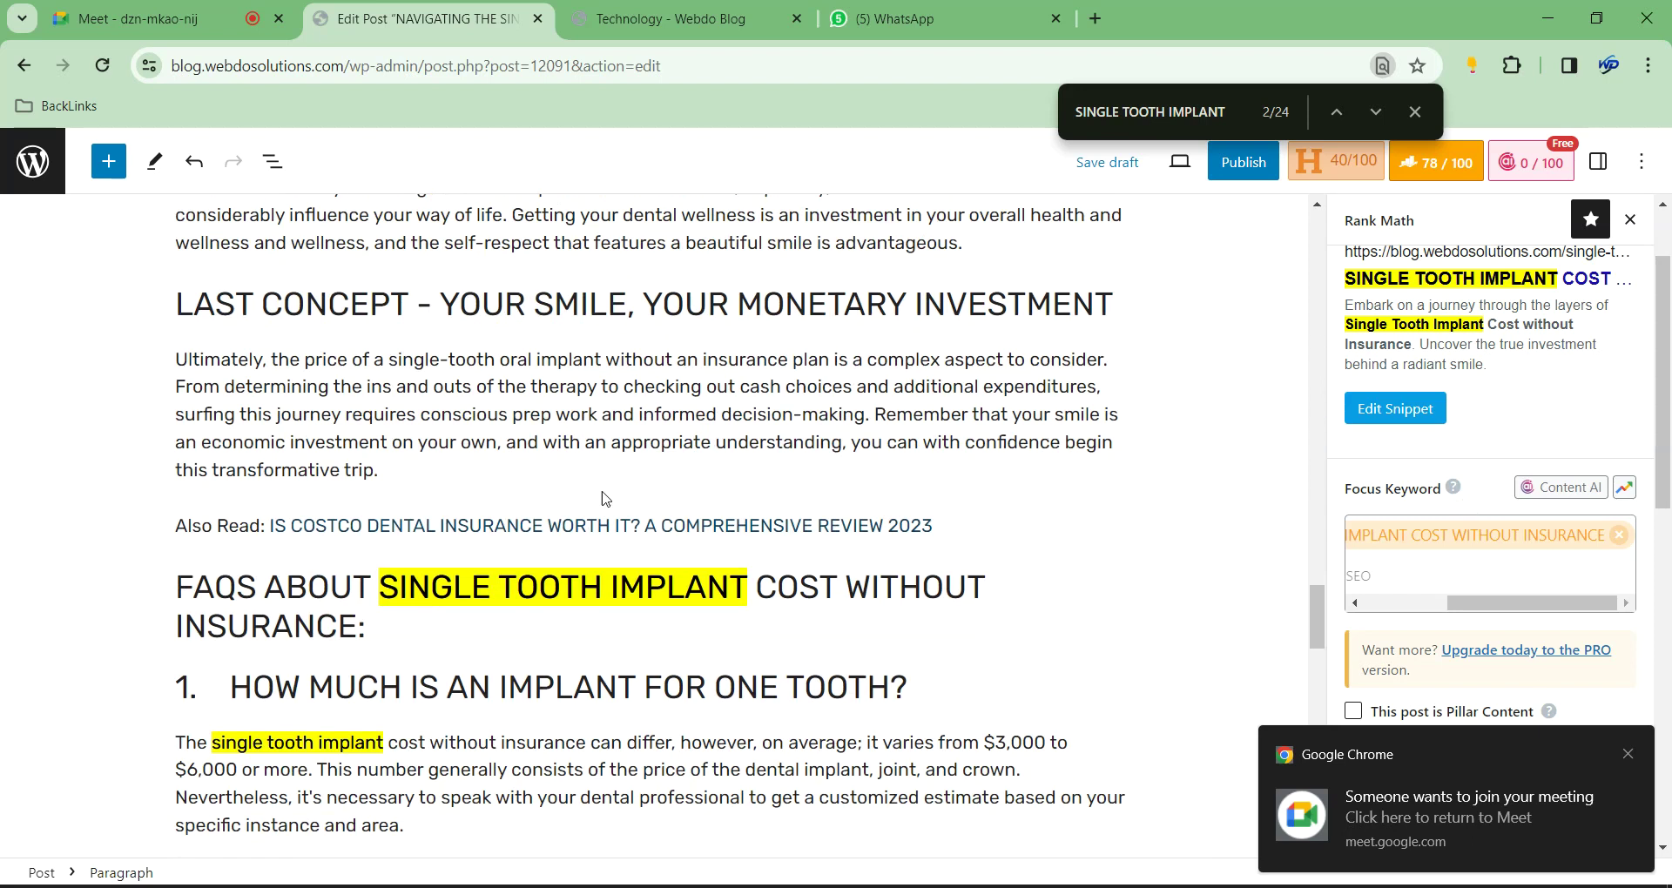
{"action": "scroll", "coordinate": [283, 550], "scroll_direction": "down", "scroll_amount": 2}
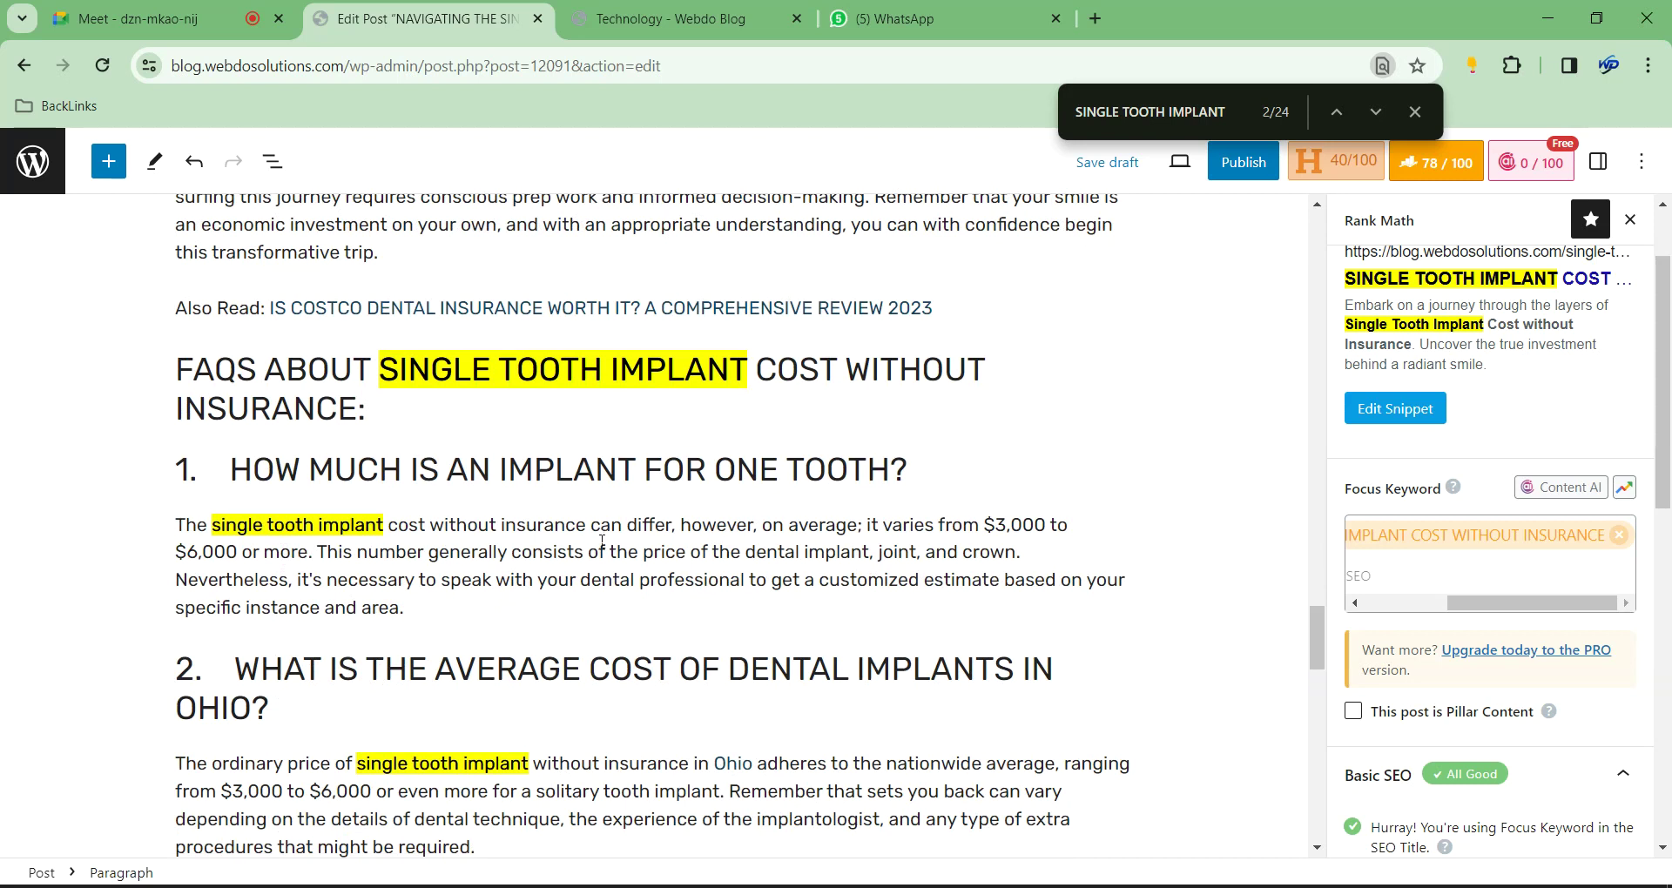
{"action": "scroll", "coordinate": [603, 541], "scroll_direction": "down", "scroll_amount": 2}
{"action": "scroll", "coordinate": [587, 731], "scroll_direction": "down", "scroll_amount": 1}
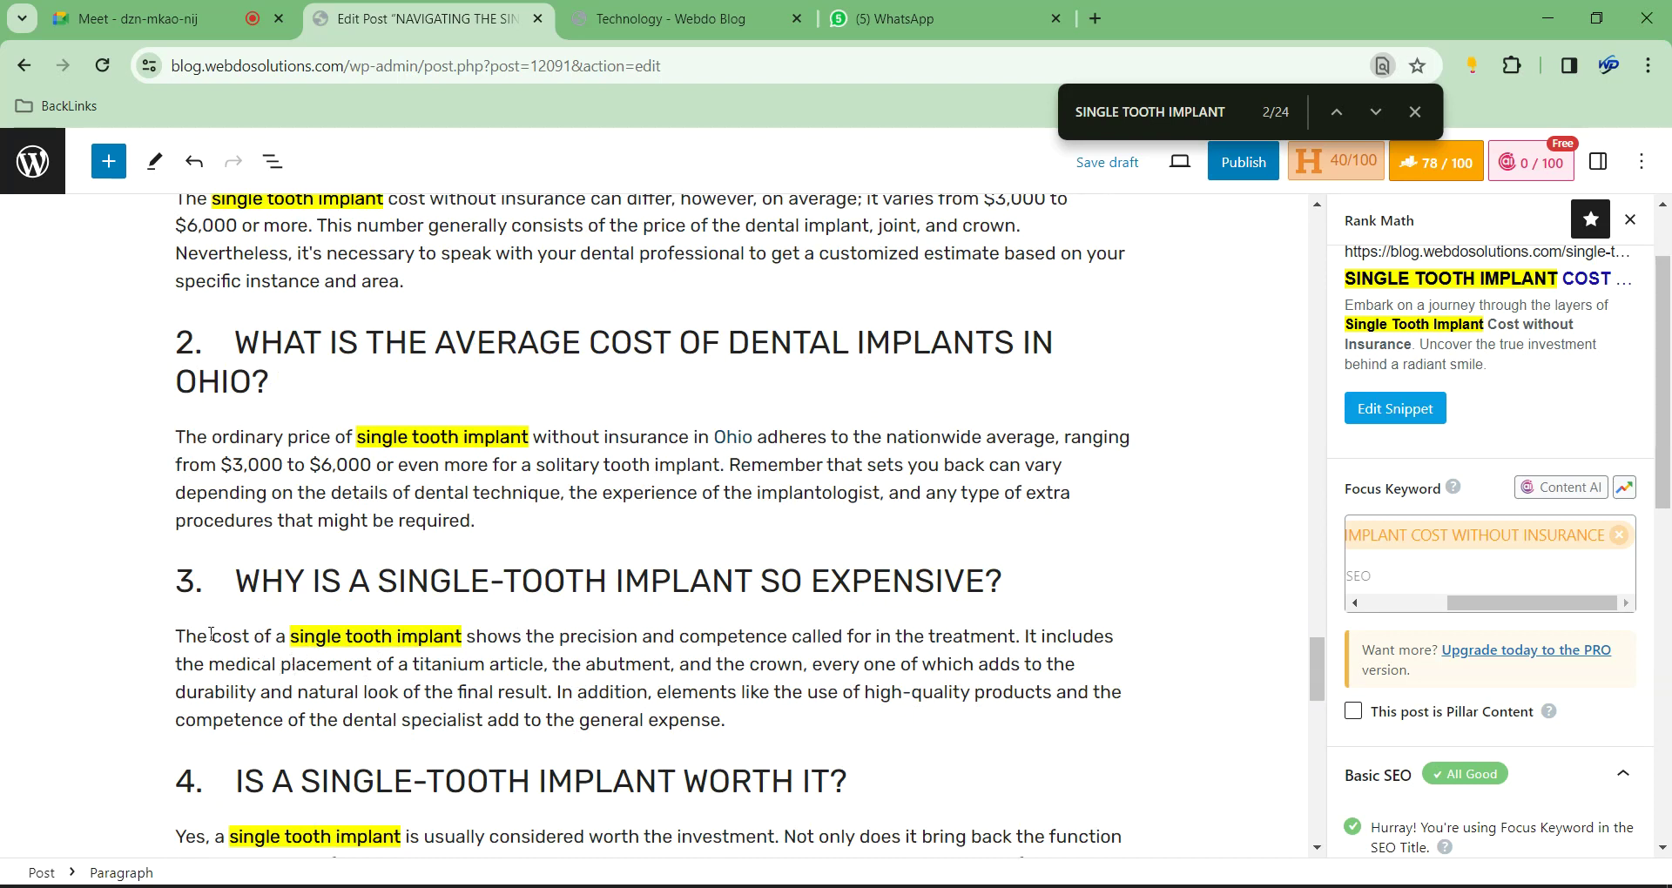
{"action": "left_click_drag", "start_coordinate": [212, 635], "coordinate": [462, 633]}
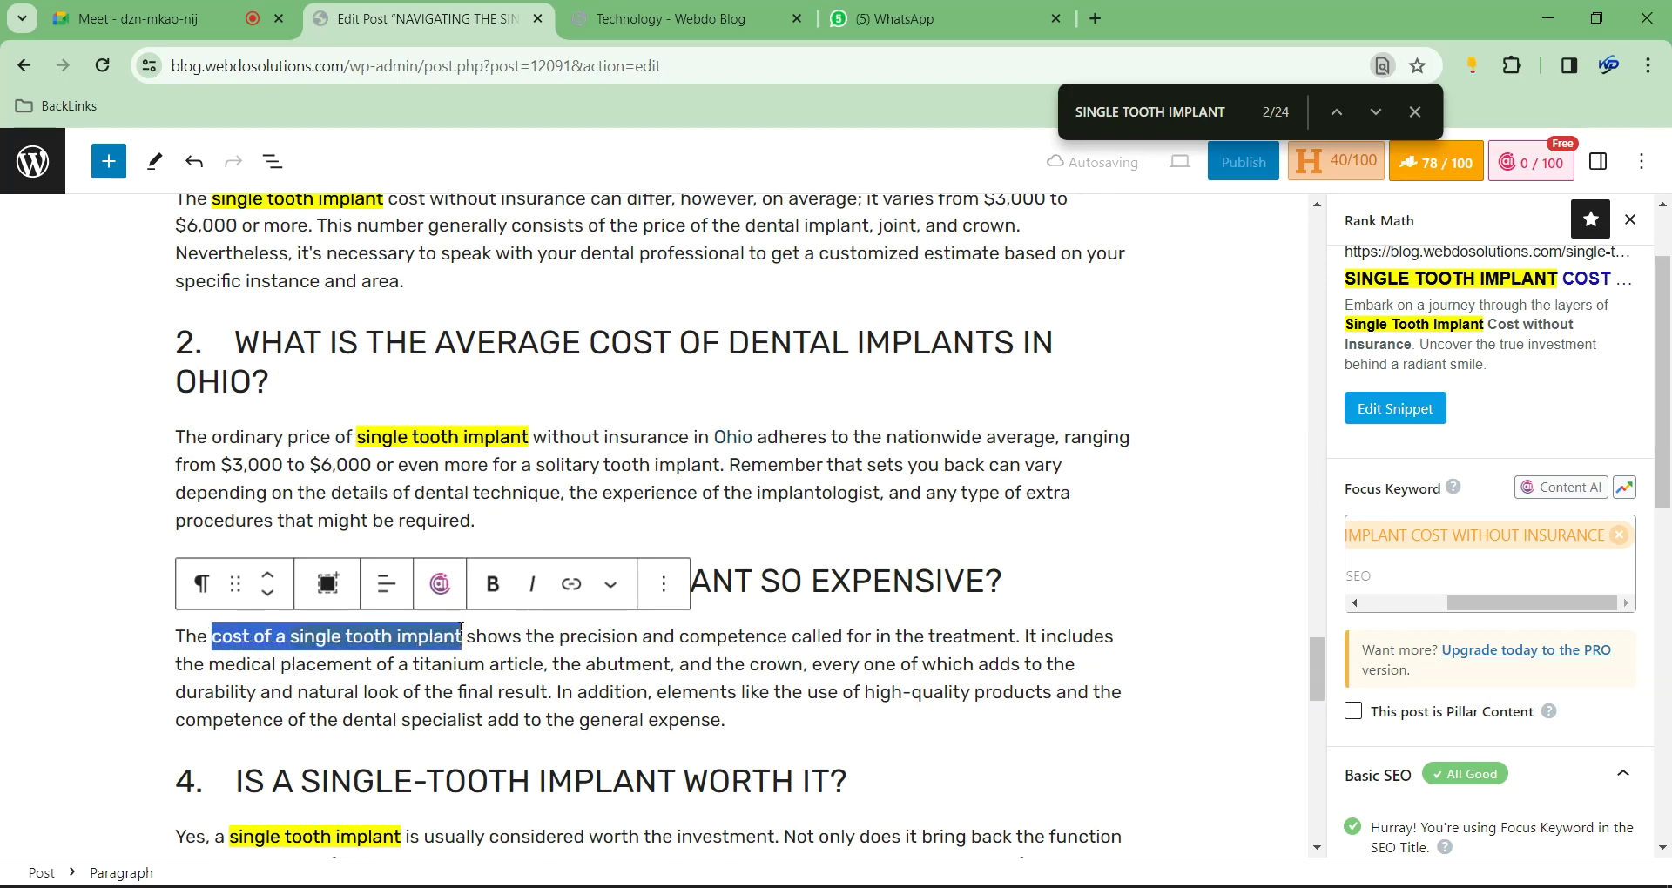
{"action": "key", "text": "ctrl+v"}
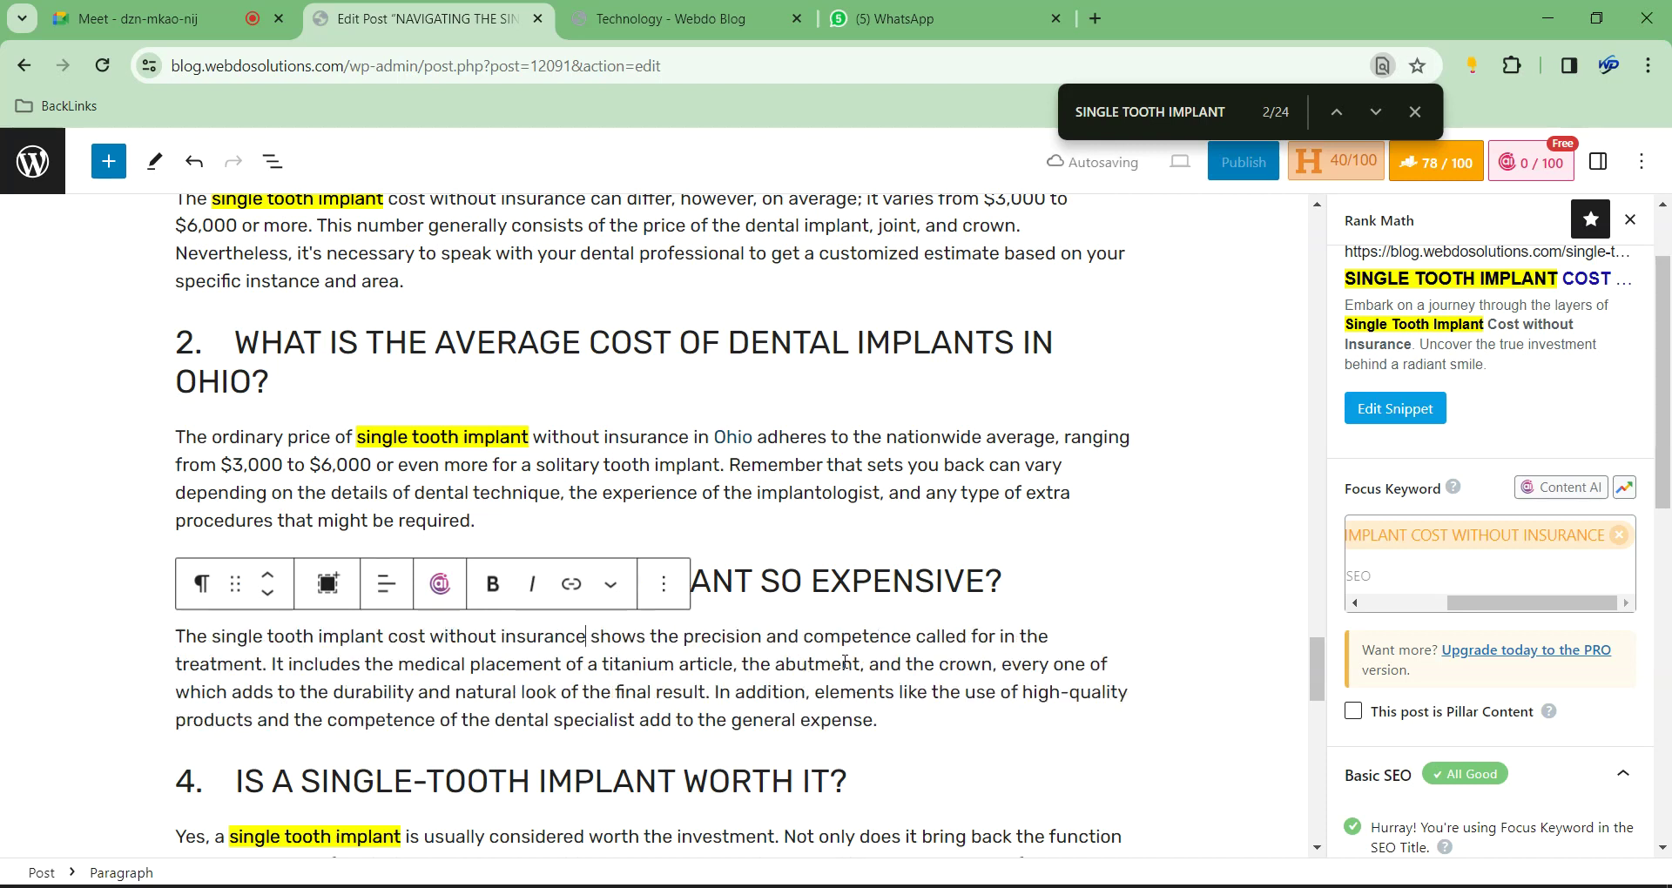
Check Rank Math's keyword density and replace "single tooth implant" in the answer to FAQ 4 with the copied phrase
{"action": "scroll", "coordinate": [1563, 707], "scroll_direction": "down", "scroll_amount": 6}
{"action": "scroll", "coordinate": [1563, 703], "scroll_direction": "down", "scroll_amount": 2}
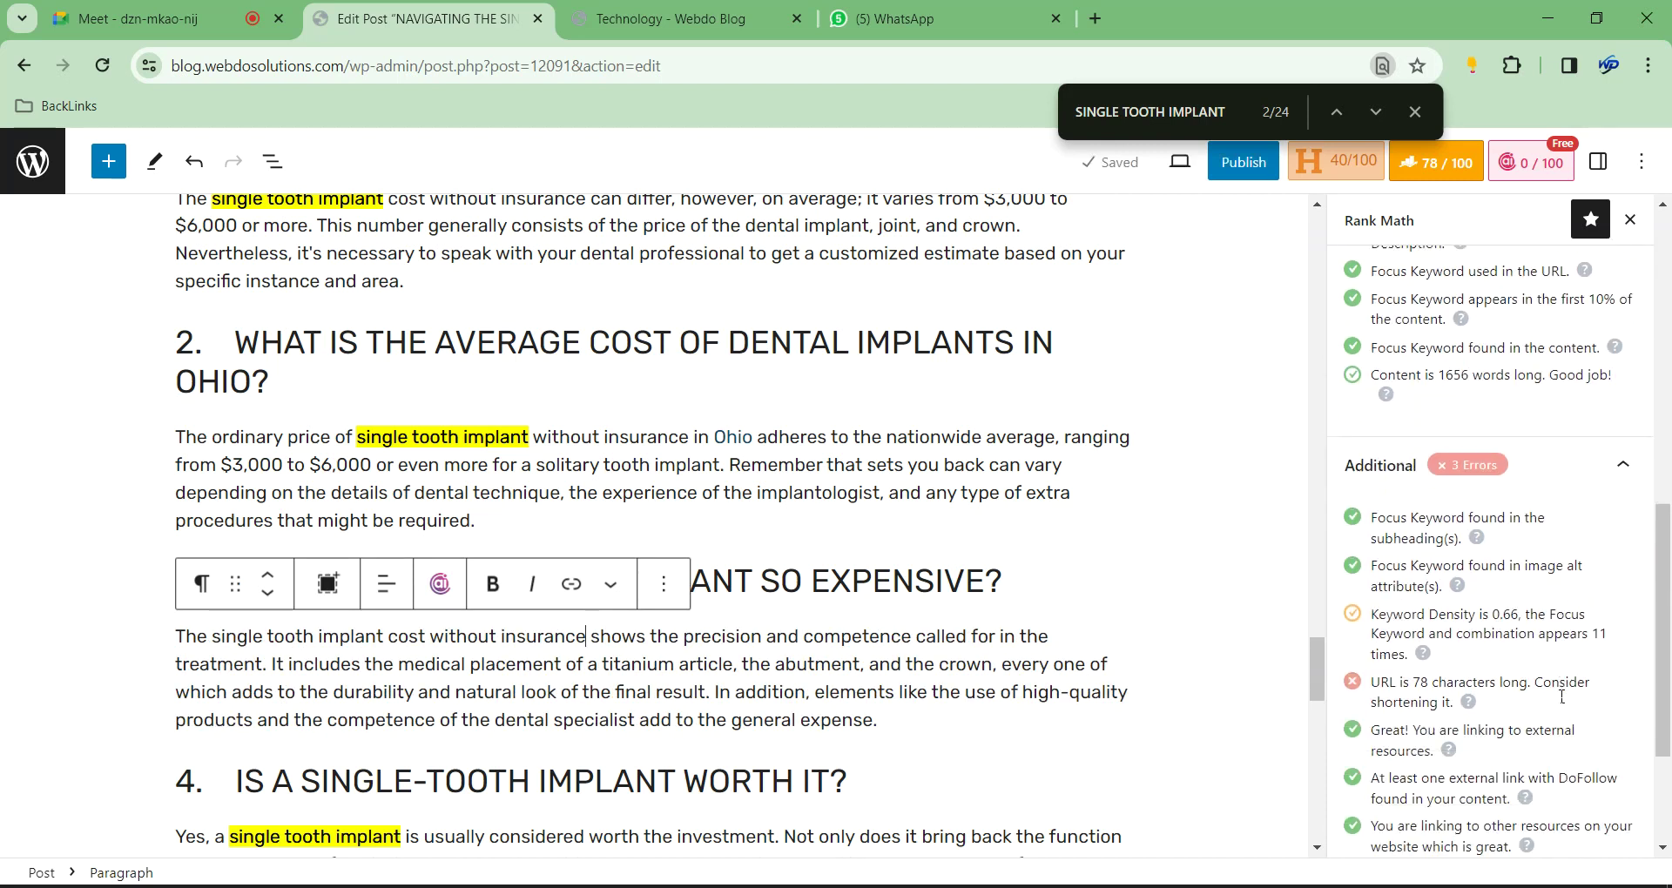
{"action": "scroll", "coordinate": [698, 713], "scroll_direction": "down", "scroll_amount": 4}
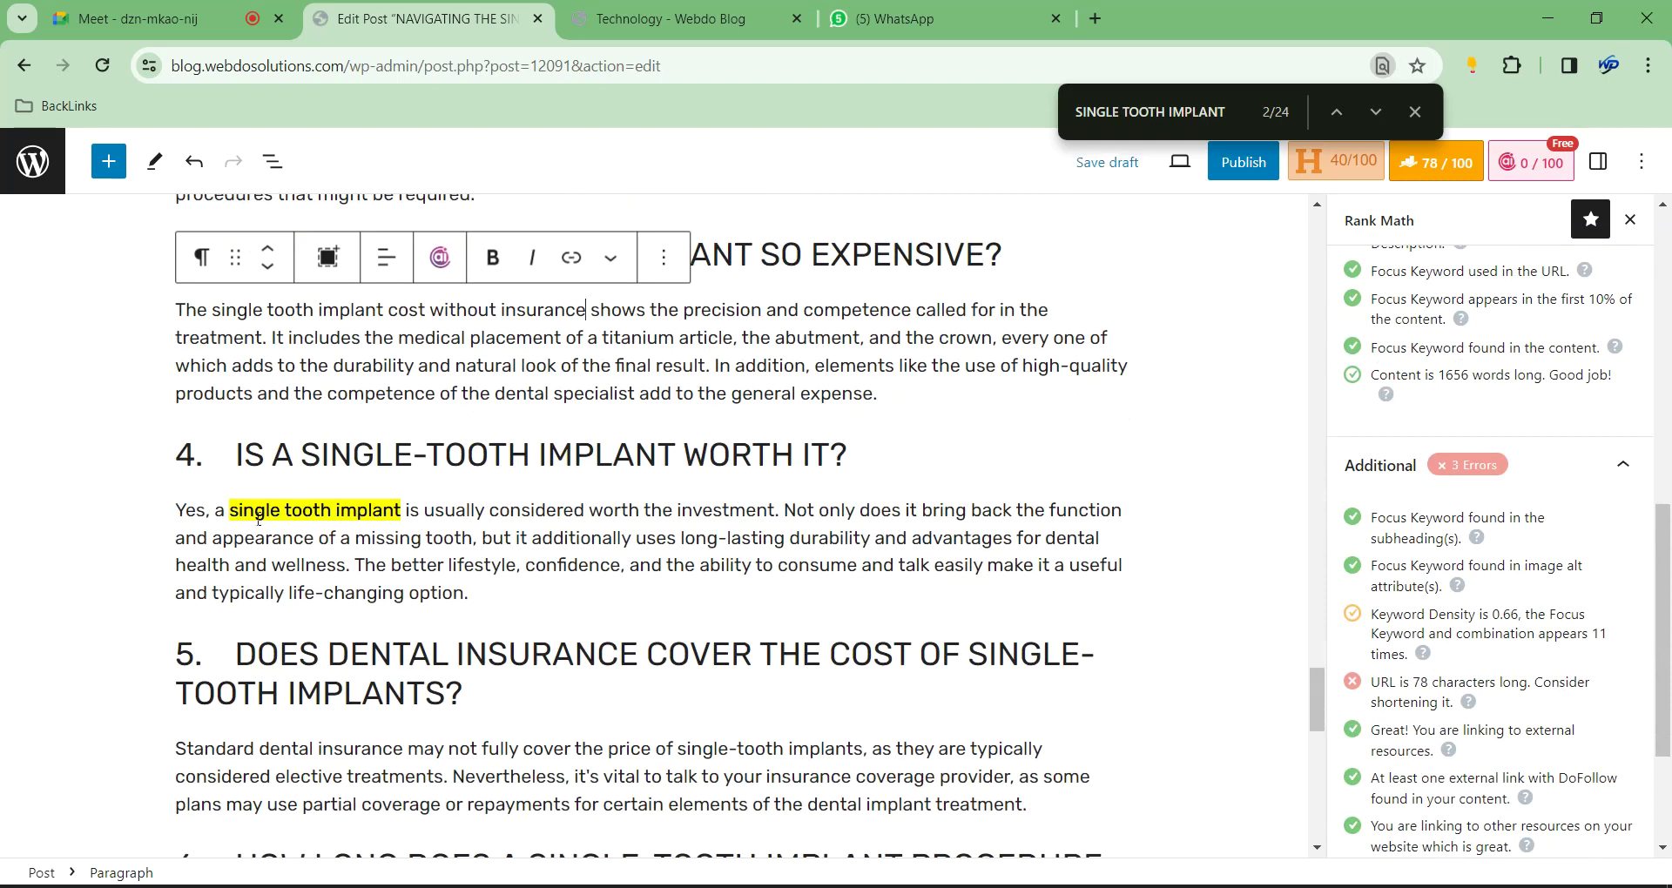
{"action": "left_click_drag", "start_coordinate": [403, 509], "coordinate": [229, 514]}
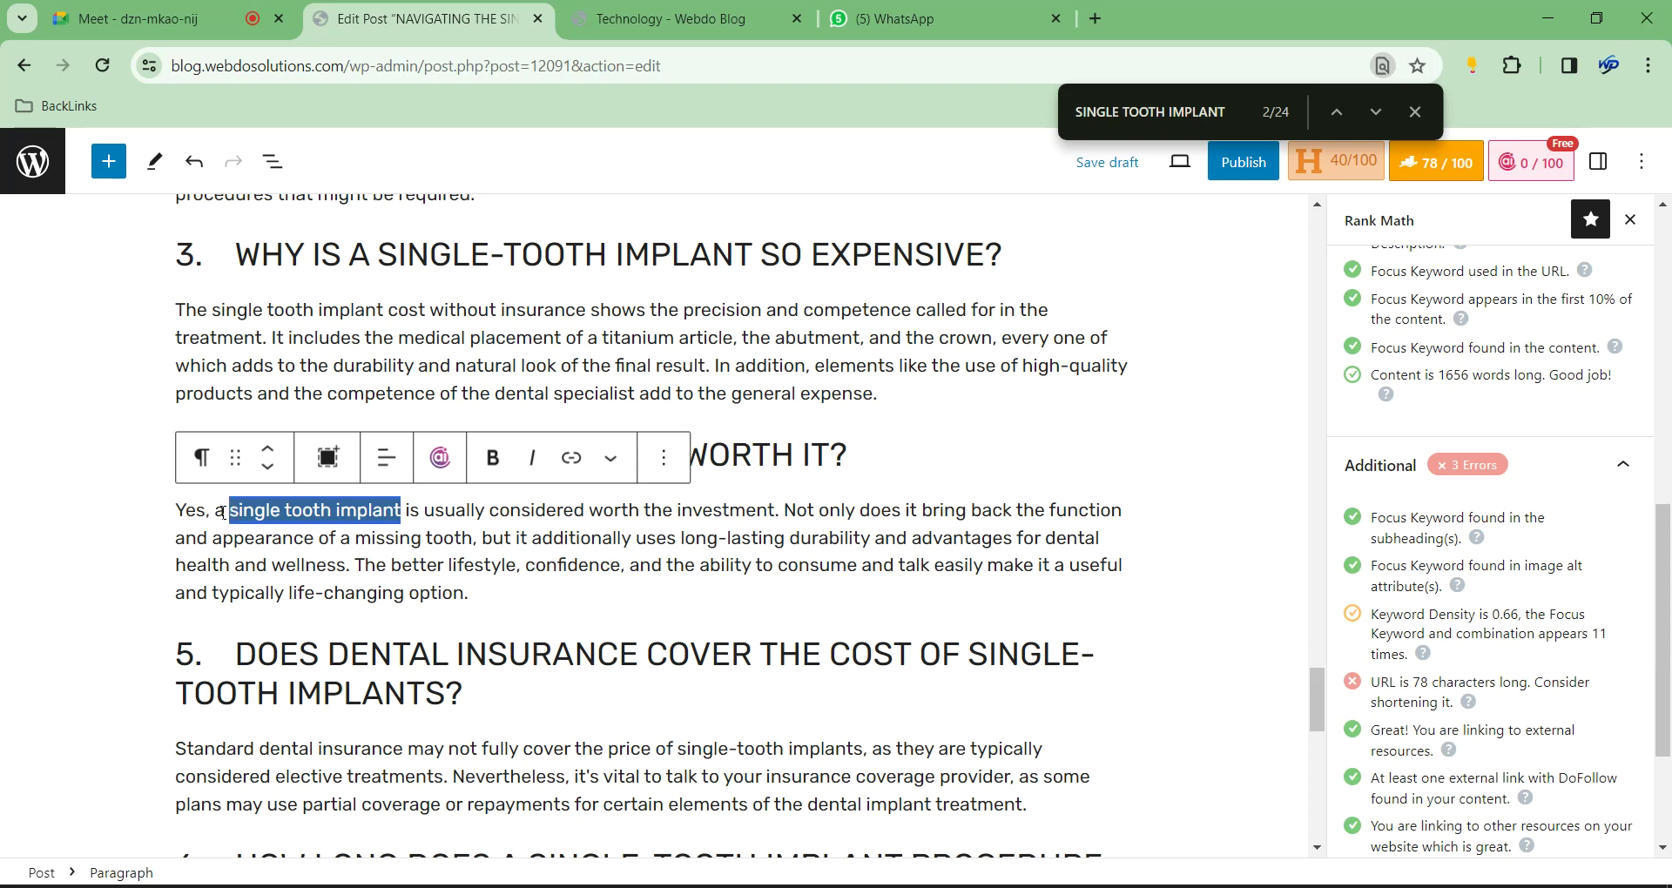
{"action": "key", "text": "ctrl+v"}
Try to insert the copied focus keyword phrase into the answer to FAQ 10, and undo the insertion
{"action": "scroll", "coordinate": [549, 608], "scroll_direction": "down", "scroll_amount": 10}
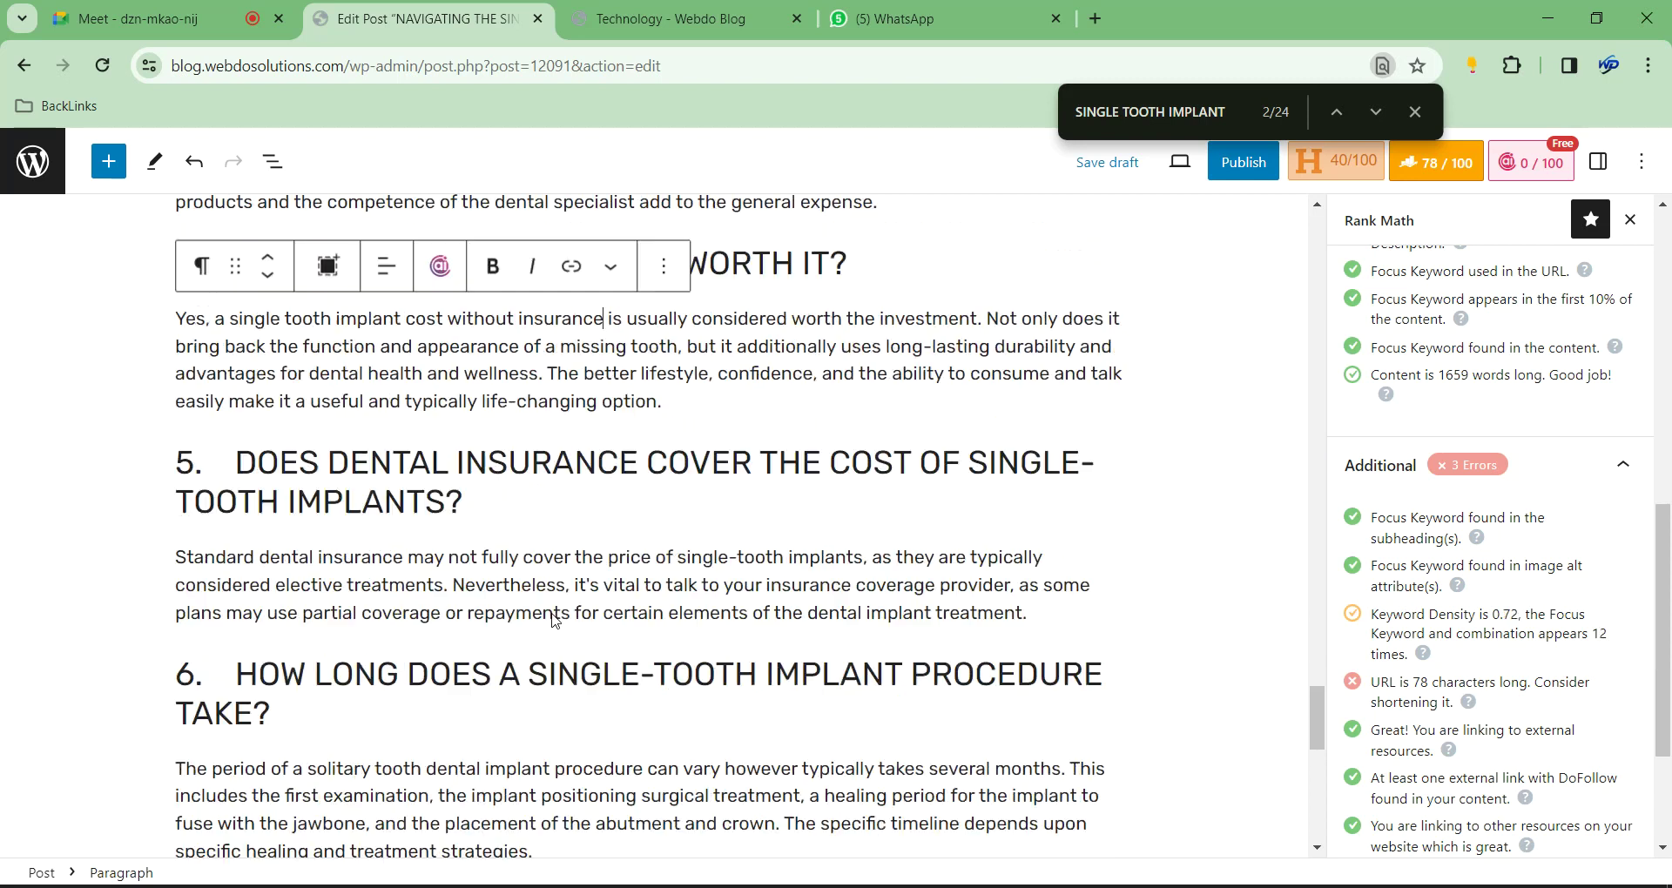
{"action": "scroll", "coordinate": [558, 664], "scroll_direction": "down", "scroll_amount": 2}
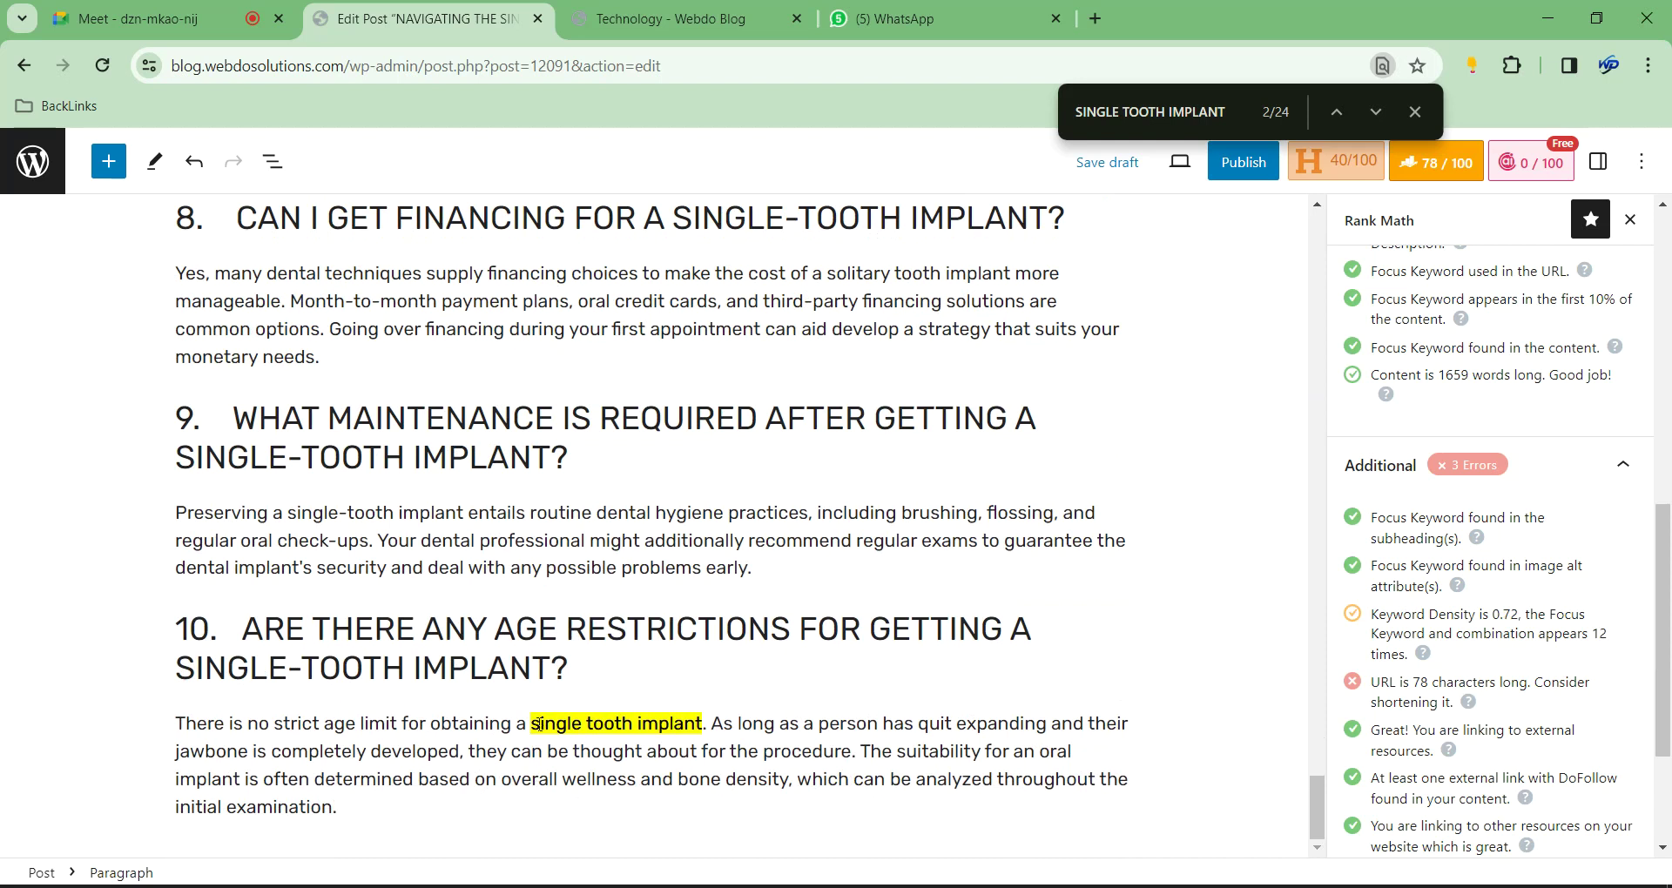
{"action": "left_click_drag", "start_coordinate": [533, 724], "coordinate": [704, 724]}
{"action": "left_click", "coordinate": [702, 724]}
{"action": "key", "text": "ctrl+v"}
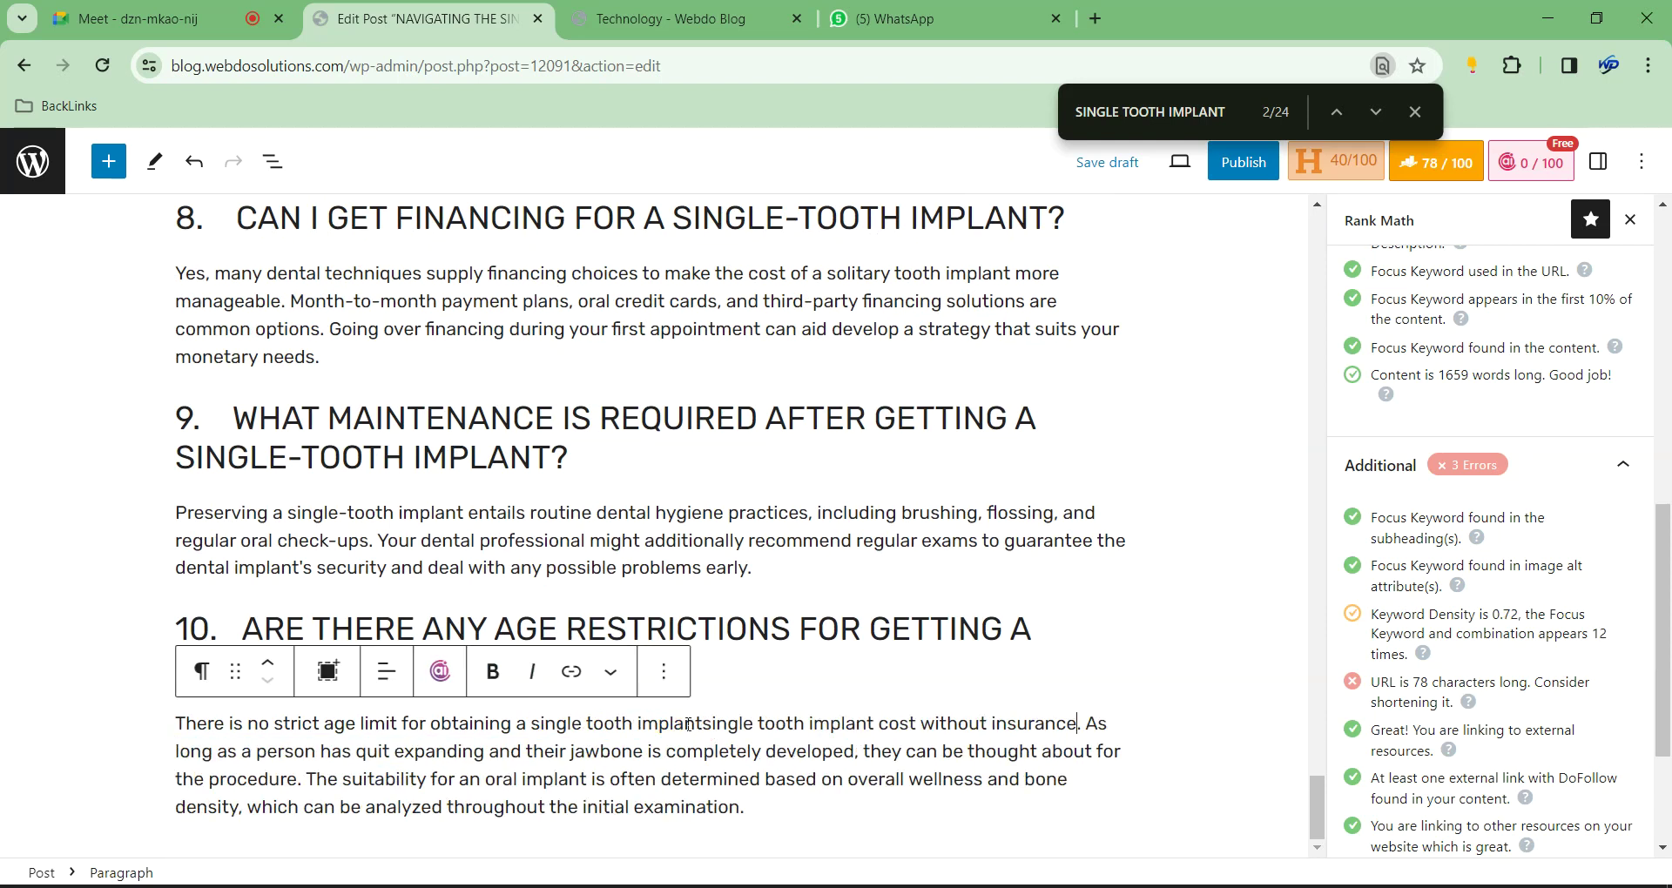
{"action": "key", "text": "ctrl+z"}
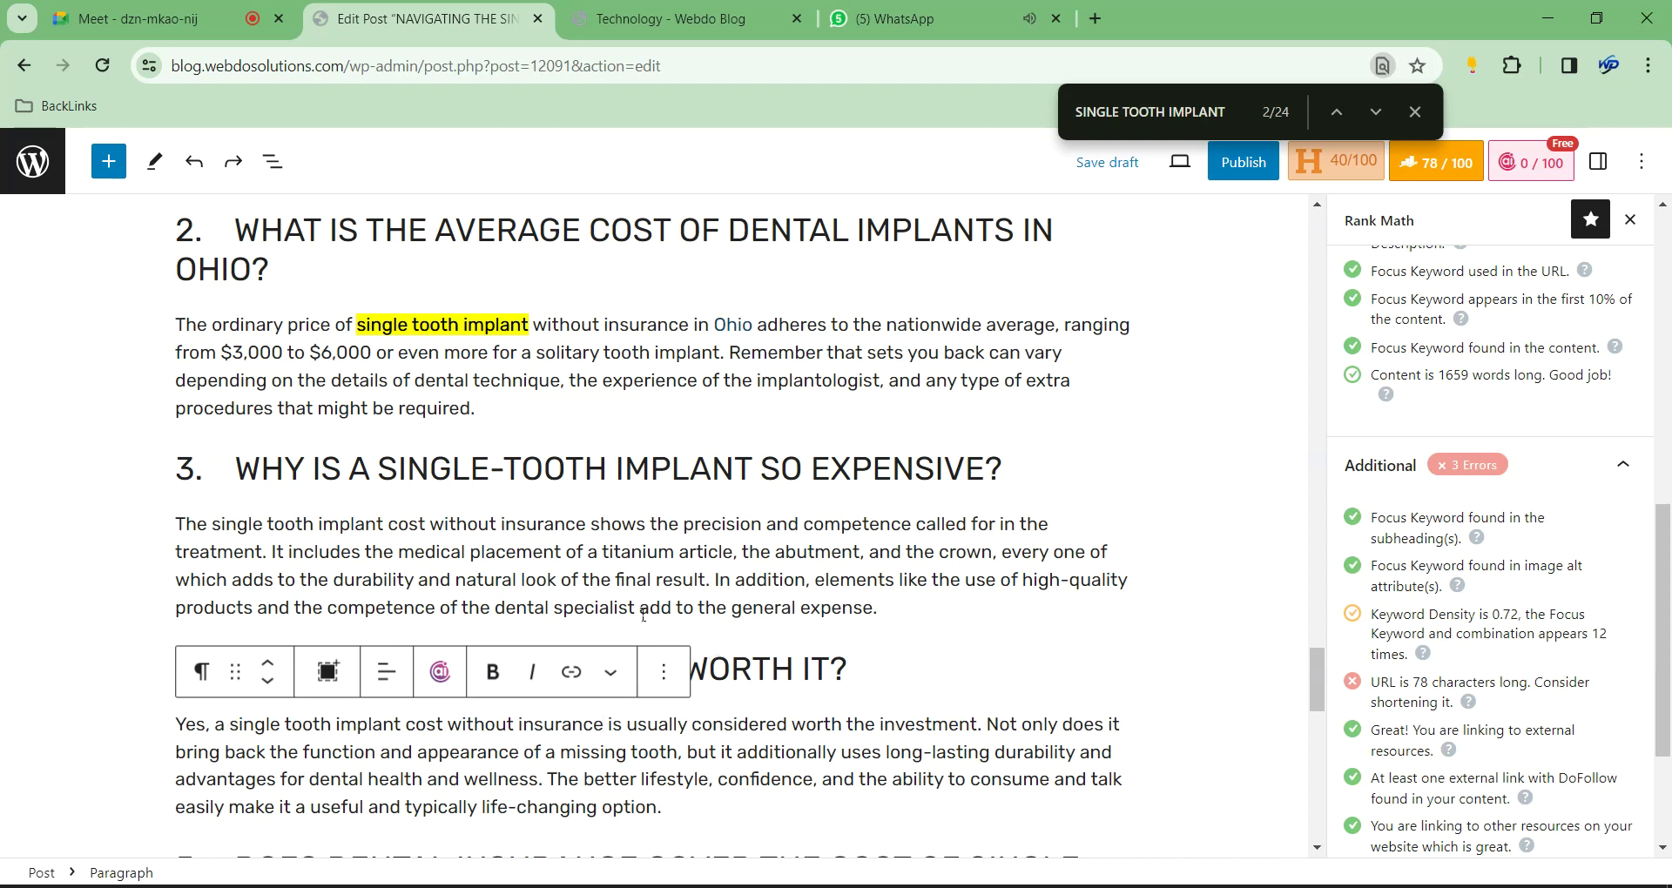
Look through the remaining FAQ answers and change the page search to the hyphenated spelling SINGLE-TOOTH
{"action": "left_click", "coordinate": [727, 562]}
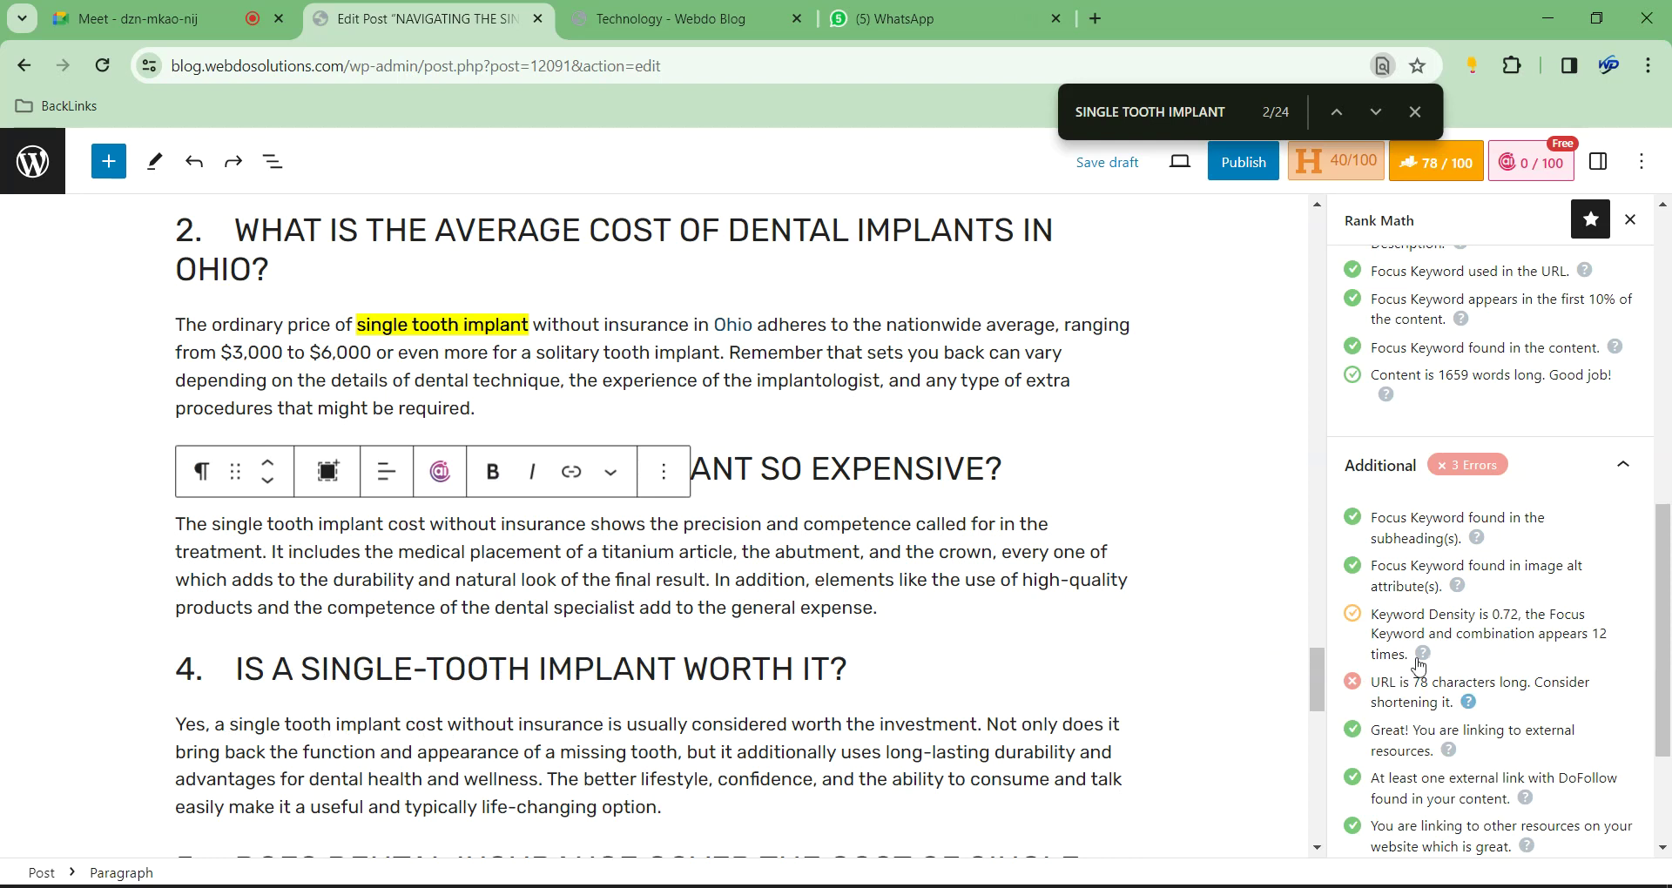
{"action": "scroll", "coordinate": [662, 754], "scroll_direction": "down", "scroll_amount": 4}
{"action": "scroll", "coordinate": [662, 752], "scroll_direction": "down", "scroll_amount": 6}
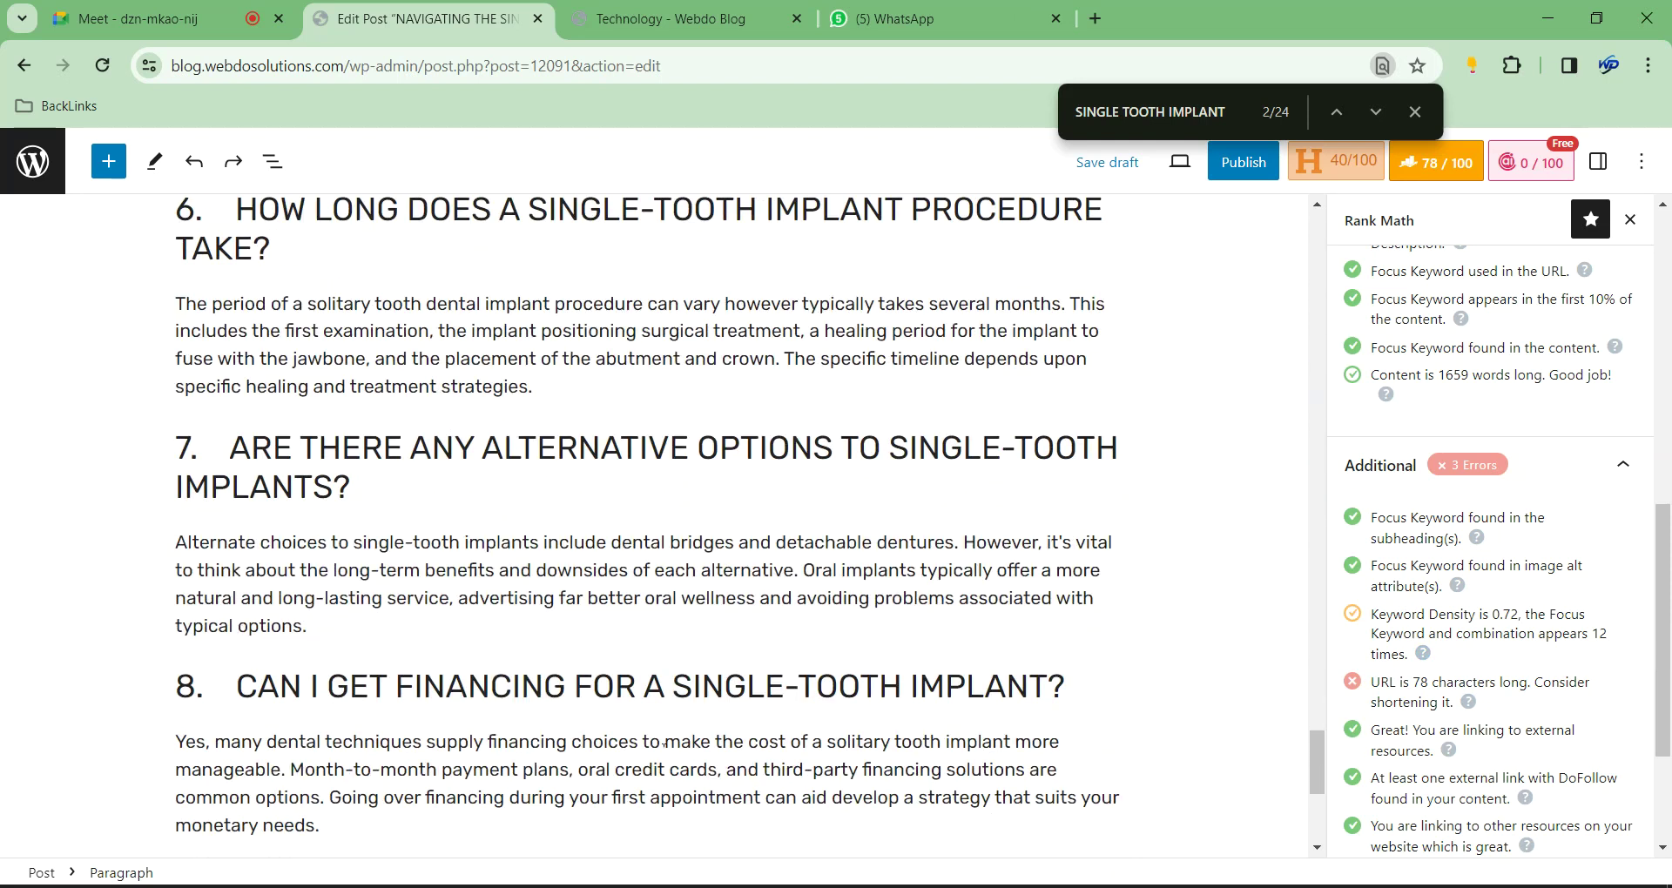
{"action": "scroll", "coordinate": [663, 746], "scroll_direction": "down", "scroll_amount": 3}
{"action": "scroll", "coordinate": [664, 745], "scroll_direction": "down", "scroll_amount": 3}
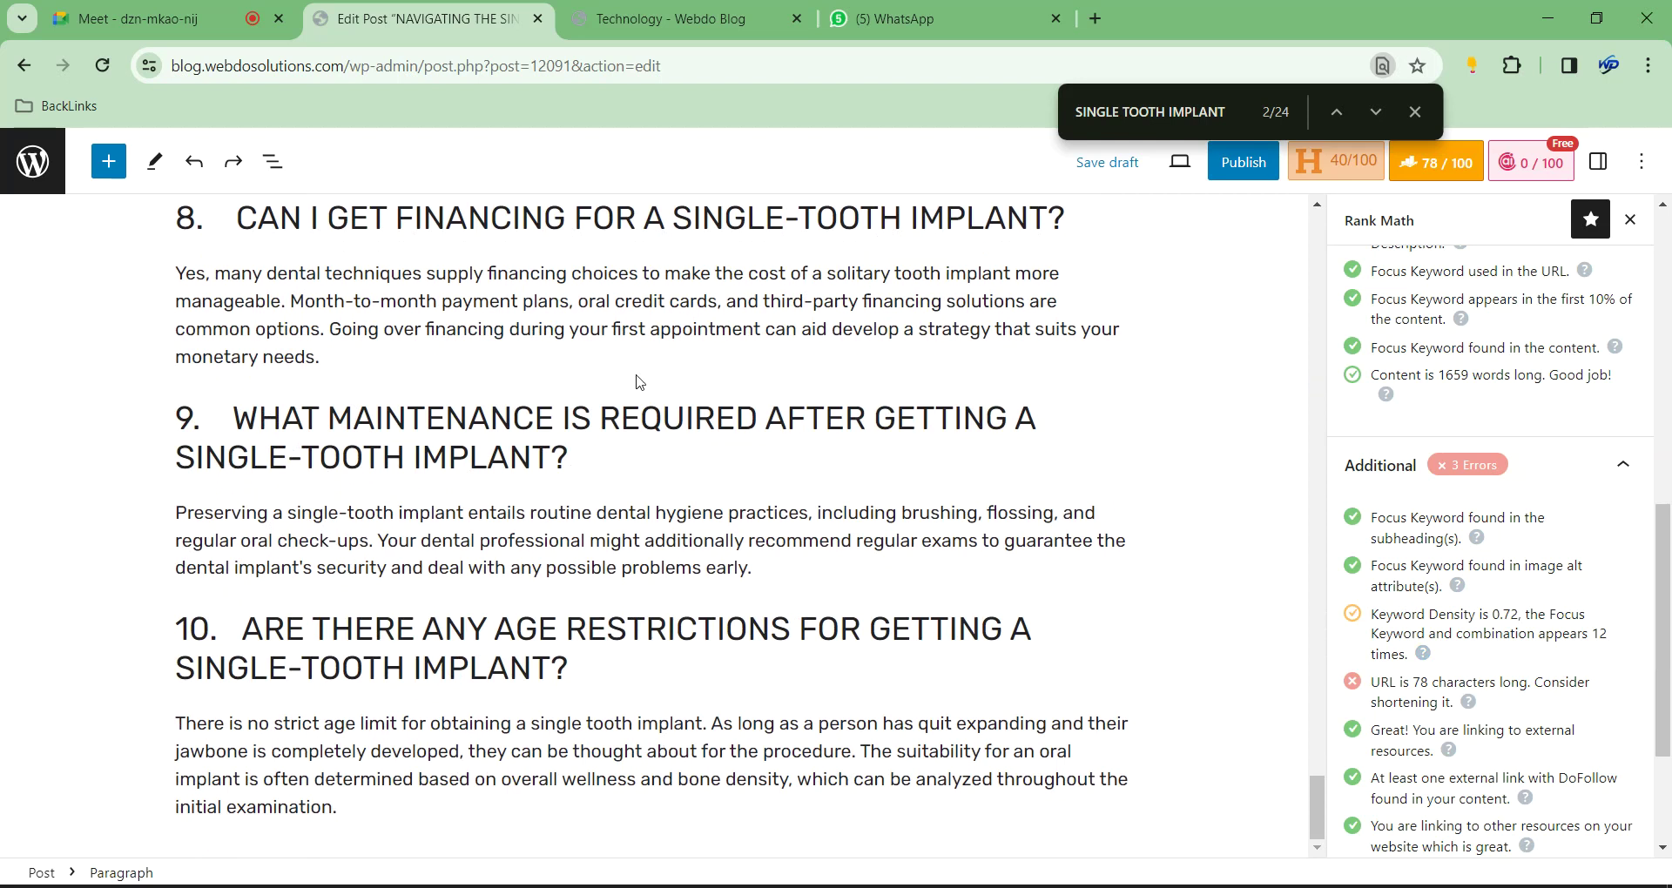
{"action": "scroll", "coordinate": [653, 383], "scroll_direction": "up", "scroll_amount": 3}
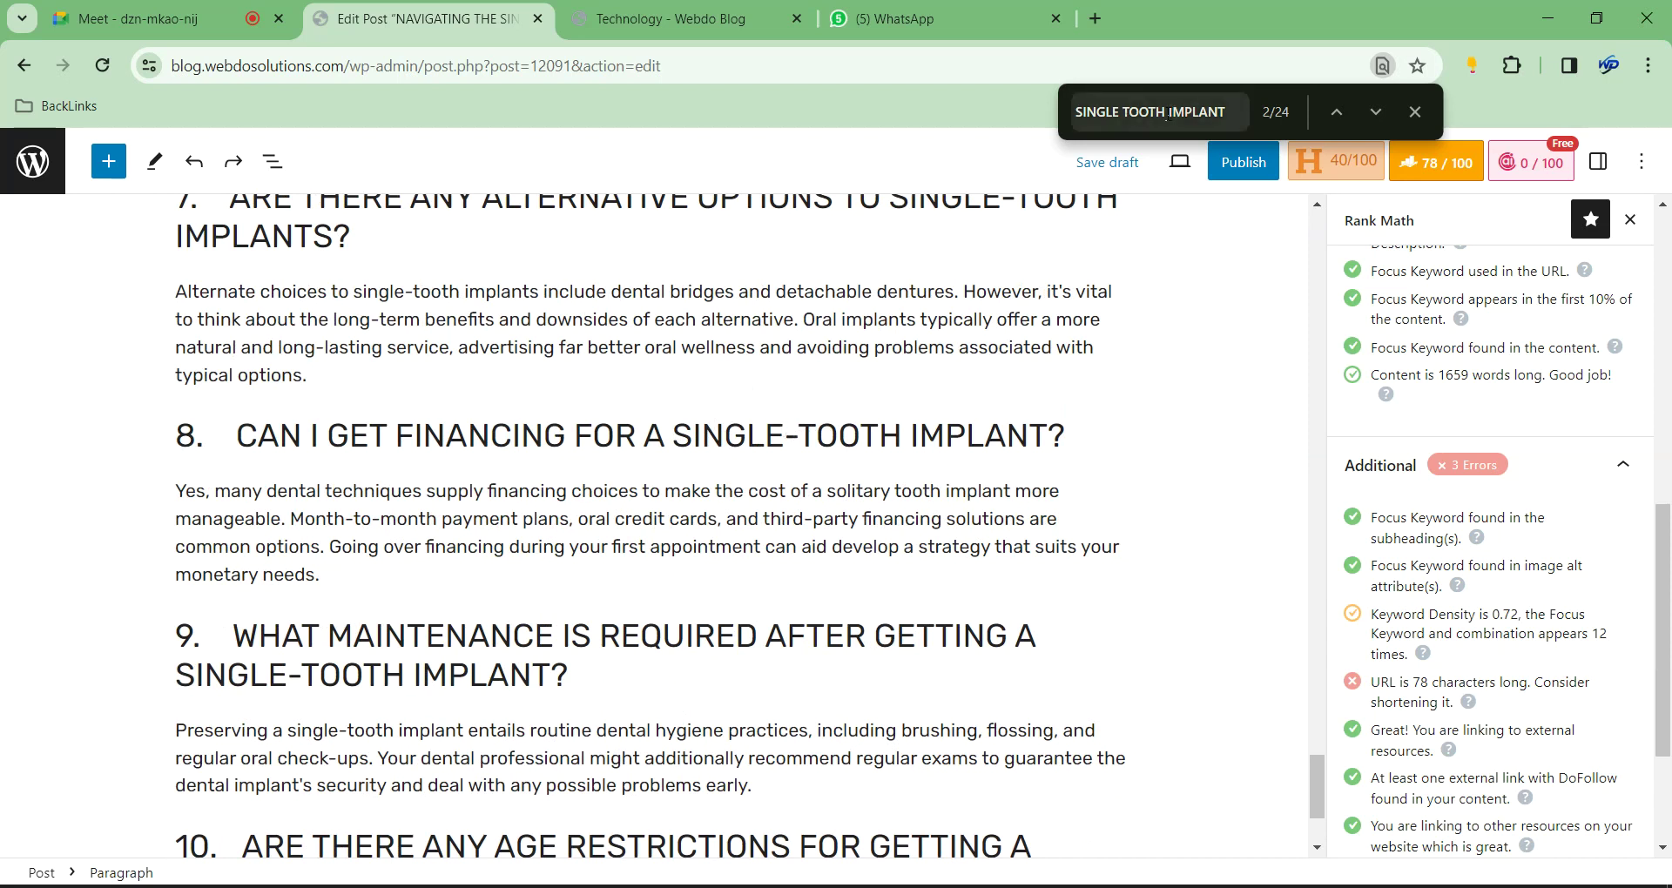
{"action": "left_click_drag", "start_coordinate": [1167, 114], "coordinate": [1252, 108]}
{"action": "key", "text": "BackSpace"}
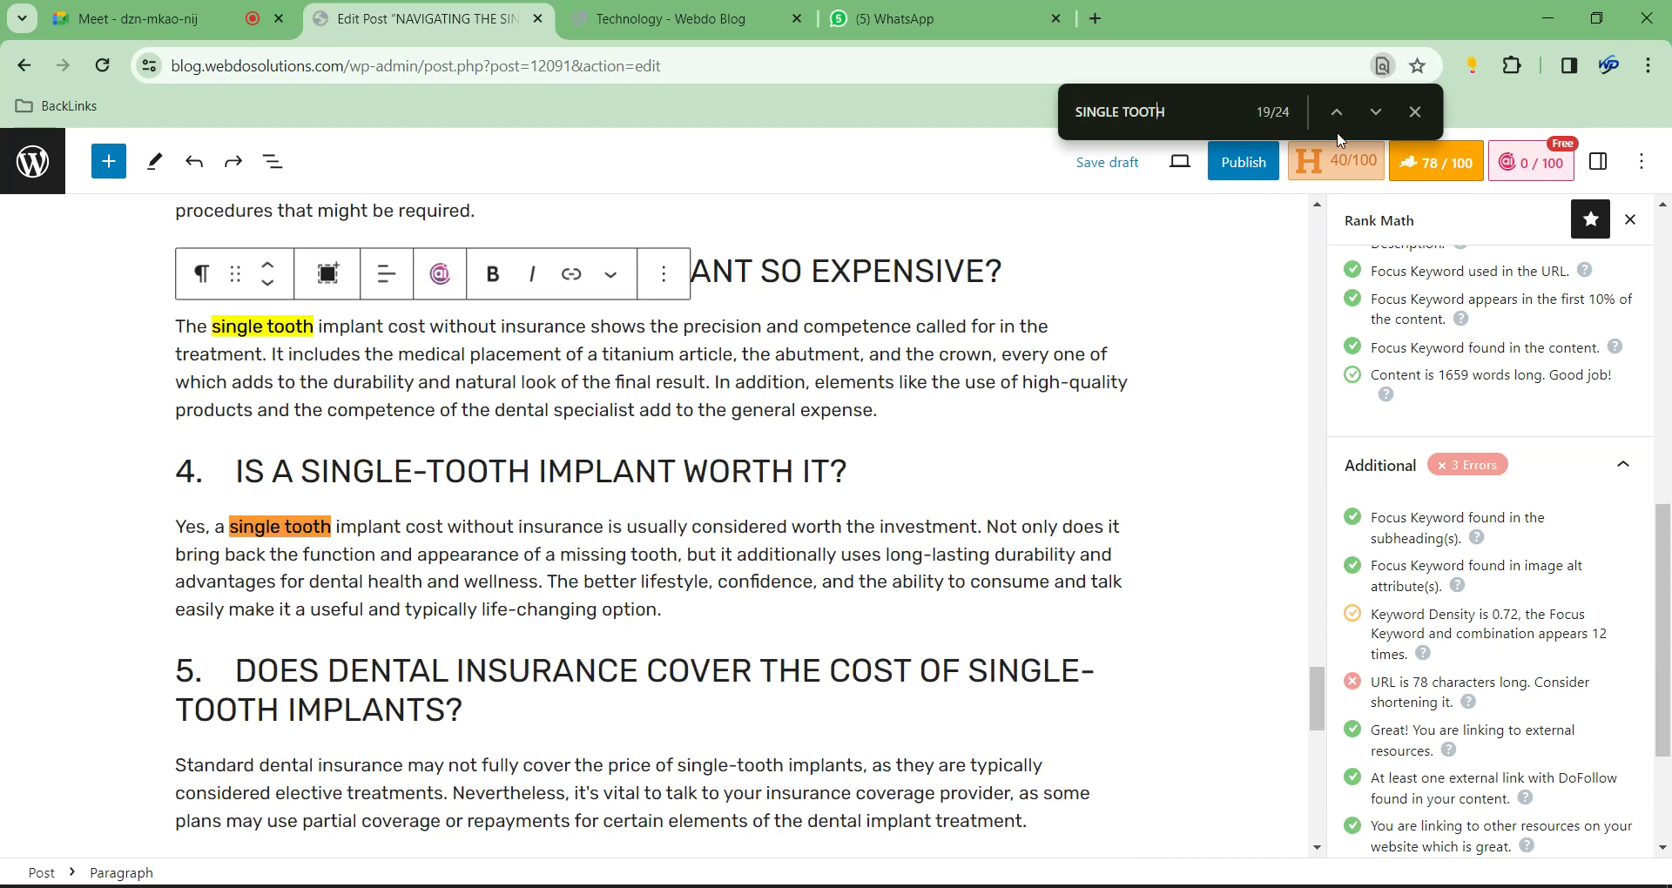
{"action": "key", "text": "BackSpace"}
{"action": "type", "text": "-"}
Replace "single-tooth implant" in the introduction paragraph above the image with "single tooth implant cost without insurance"
{"action": "scroll", "coordinate": [620, 585], "scroll_direction": "down", "scroll_amount": 15}
{"action": "scroll", "coordinate": [496, 509], "scroll_direction": "up", "scroll_amount": 8}
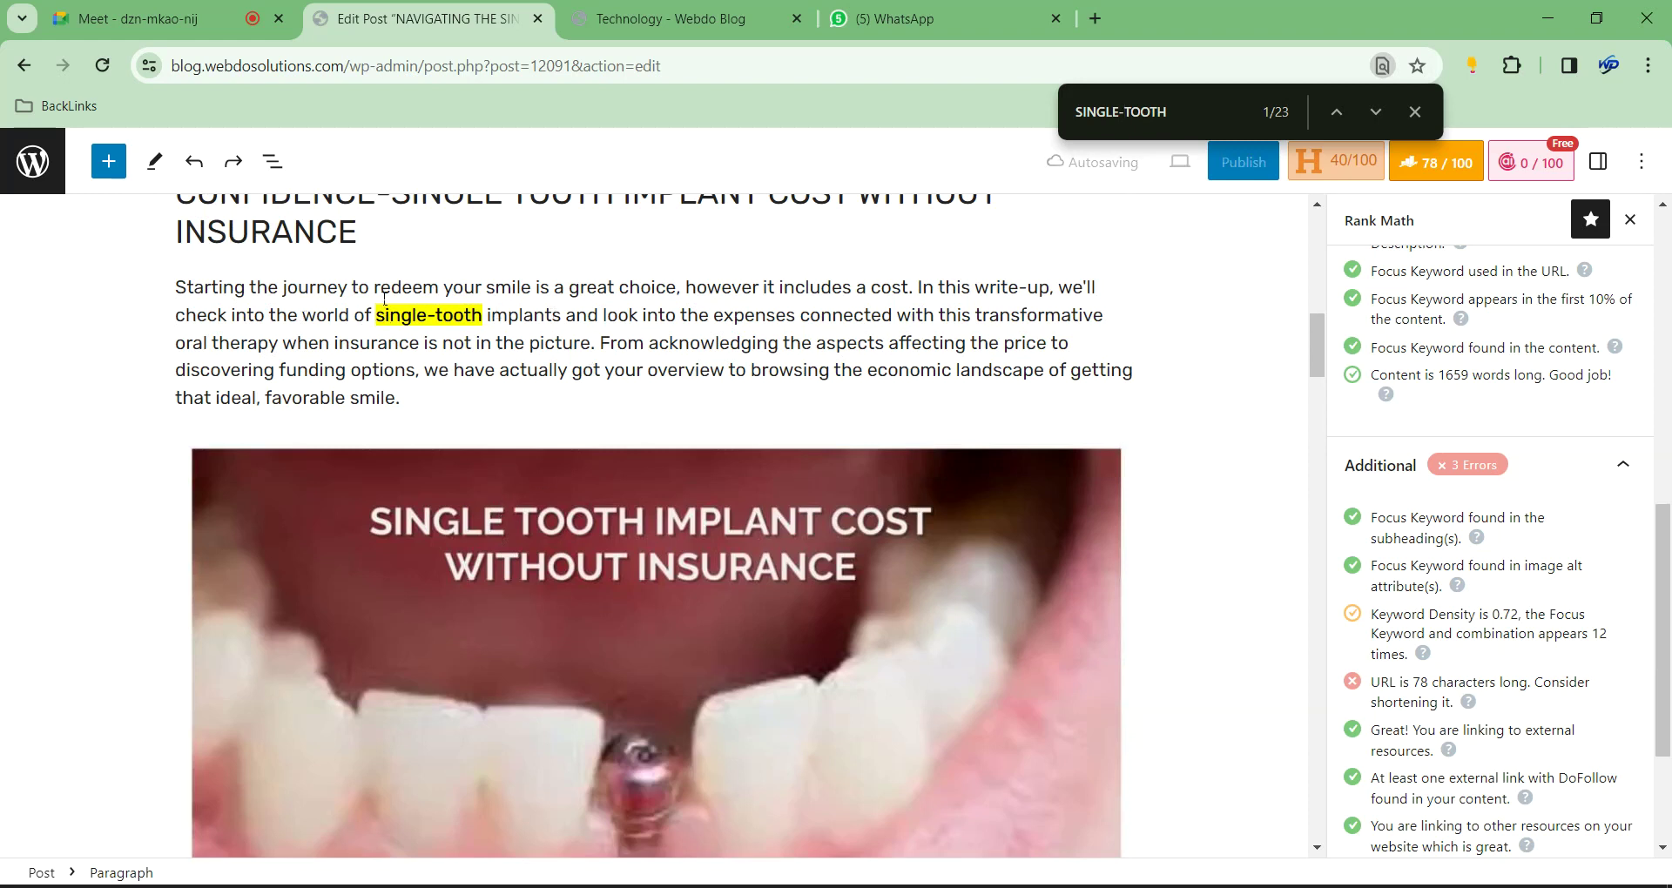
{"action": "left_click_drag", "start_coordinate": [380, 316], "coordinate": [548, 315]}
{"action": "key", "text": "ctrl+v"}
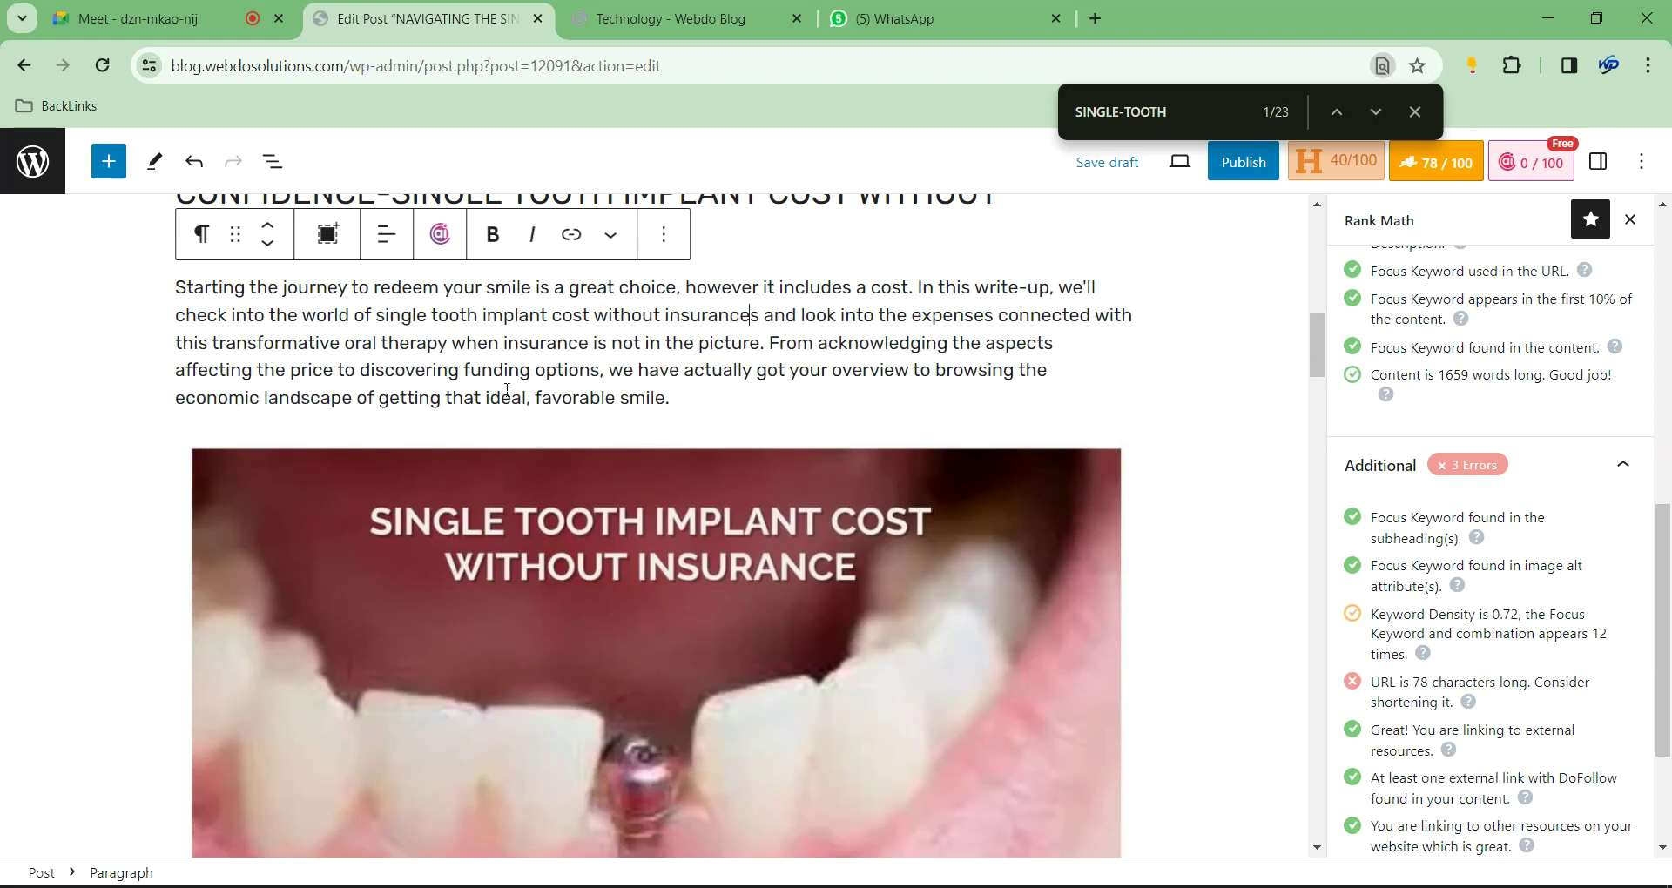
Replace the hyphen in "single-tooth oral implant" with a space in the section on the structure of implants
{"action": "scroll", "coordinate": [650, 456], "scroll_direction": "down", "scroll_amount": 10}
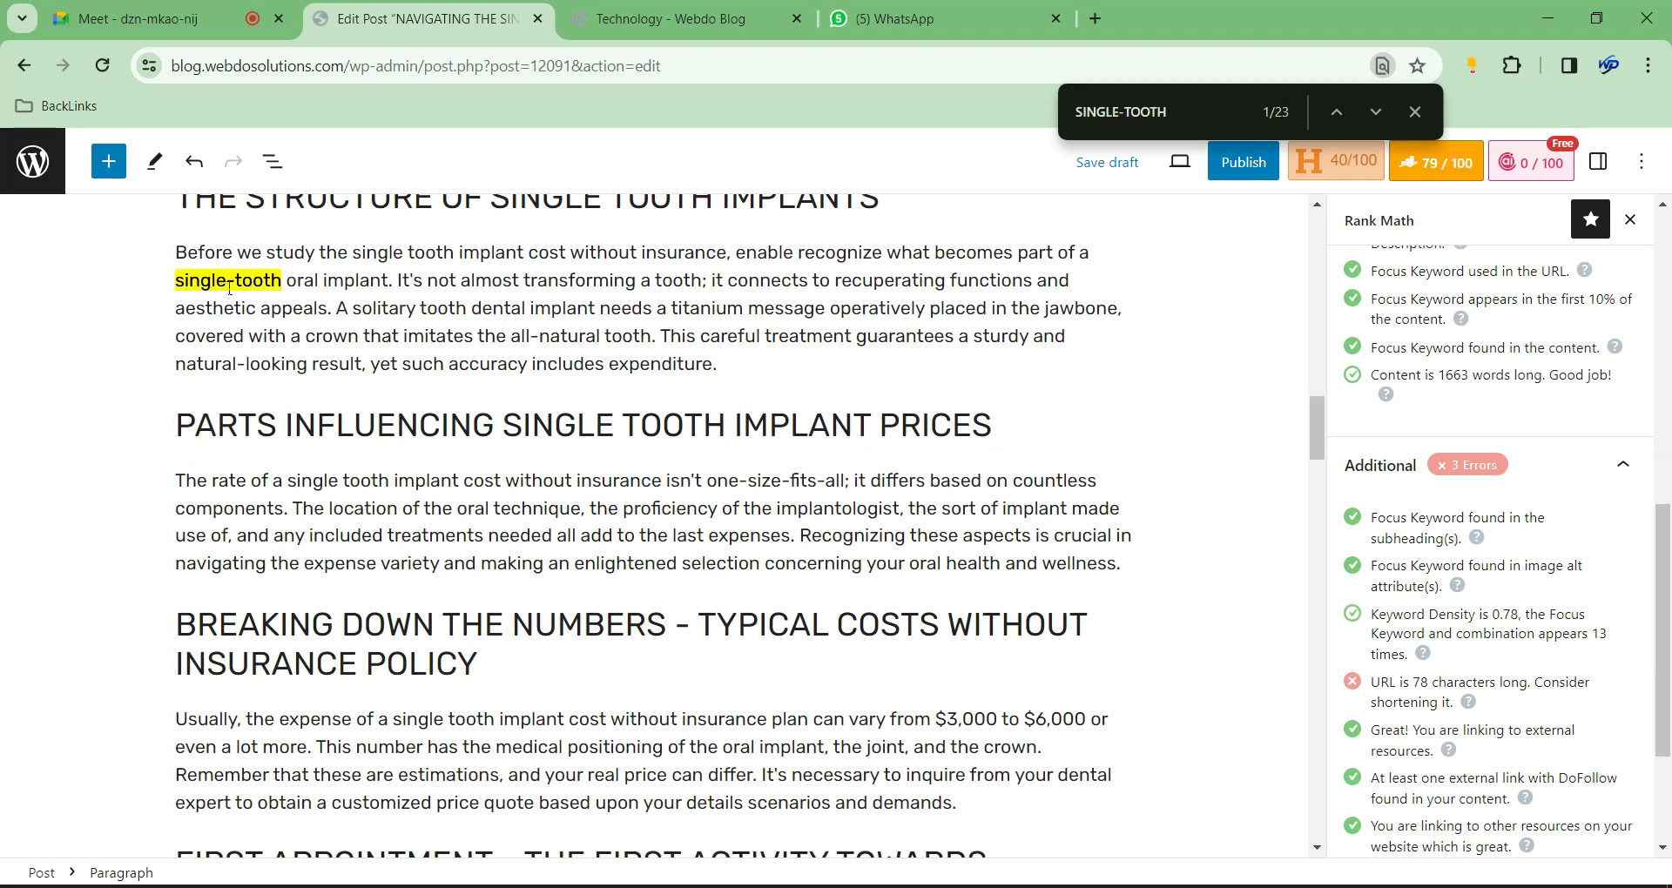
{"action": "left_click", "coordinate": [229, 281]}
{"action": "key", "text": "BackSpace"}
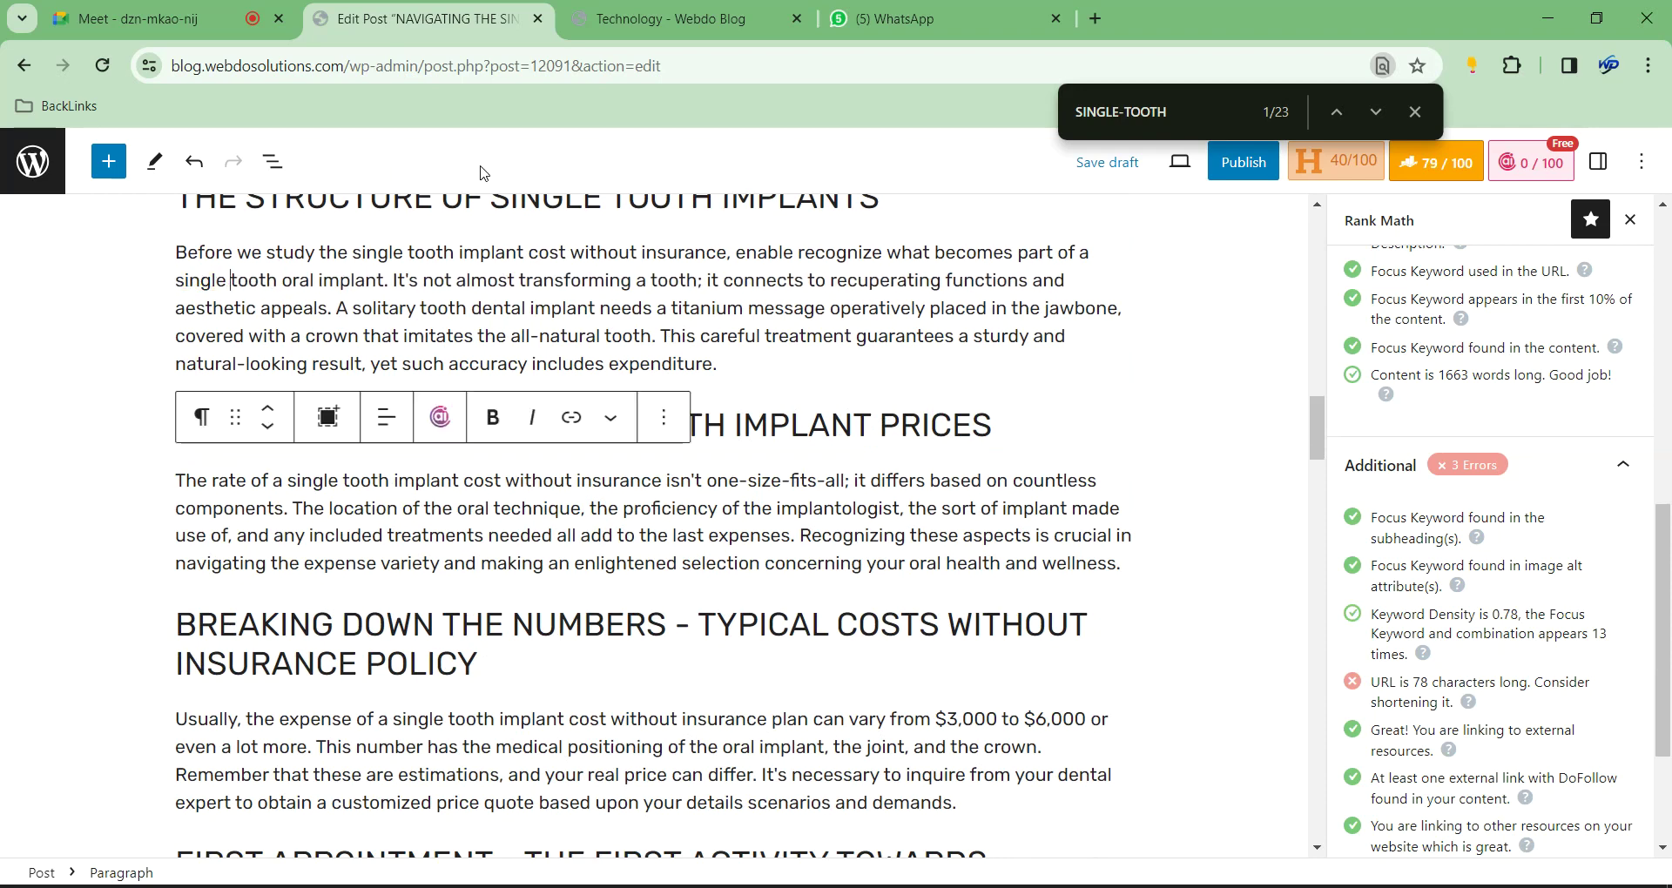
Replace "single-tooth oral implant without an insurance" in the Last Concept paragraph with "single tooth implant cost without insurance"
{"action": "scroll", "coordinate": [479, 567], "scroll_direction": "down", "scroll_amount": 20}
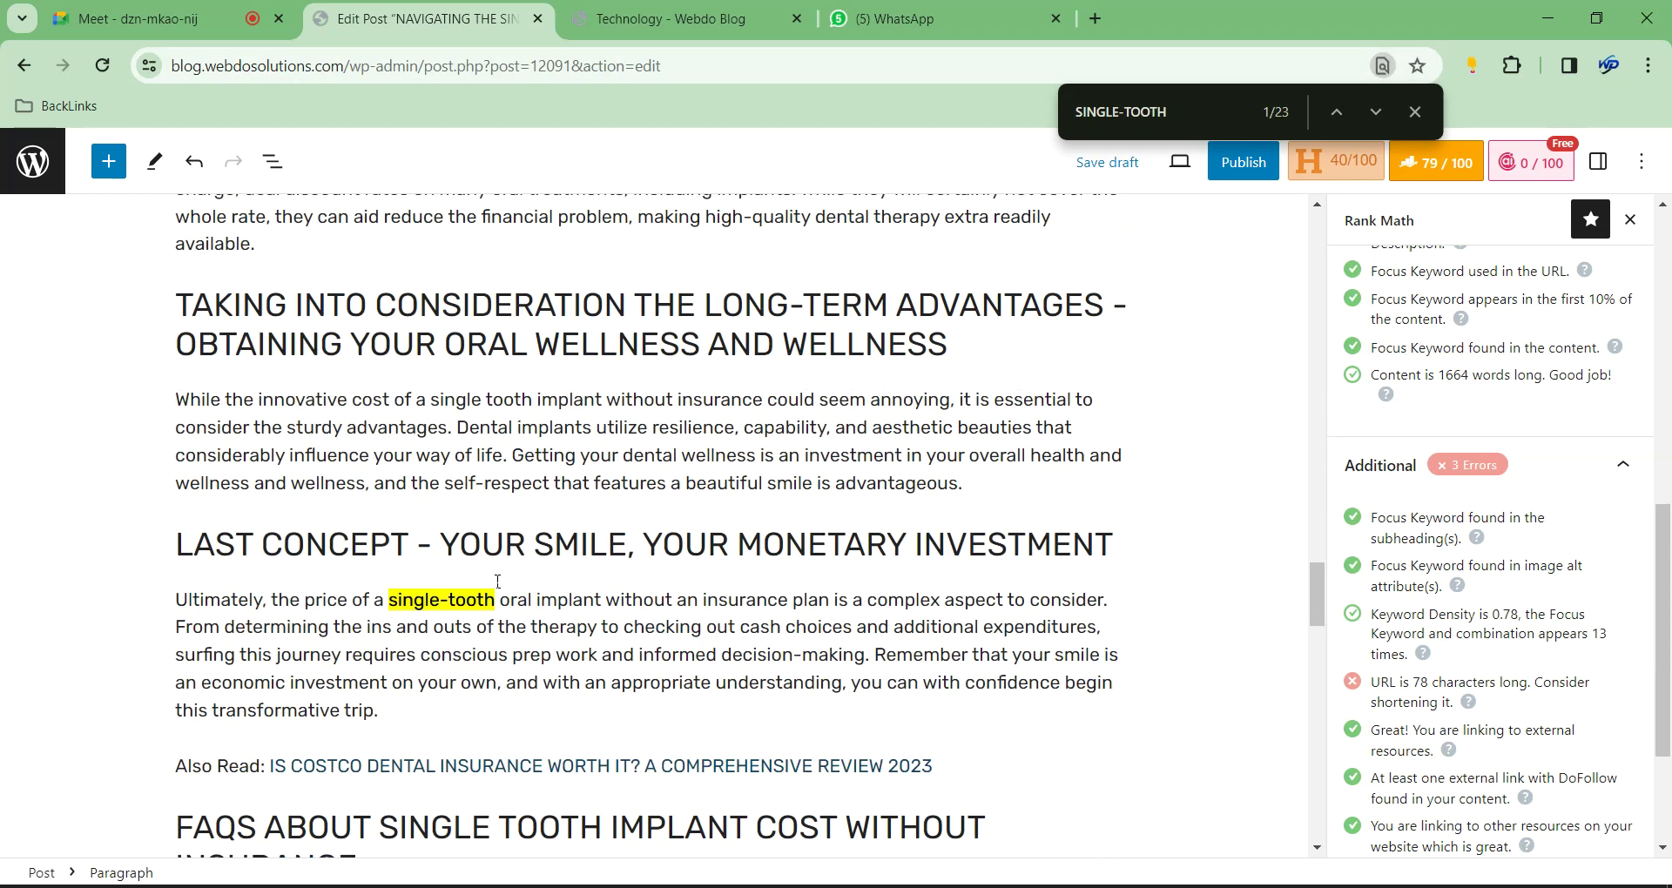
{"action": "scroll", "coordinate": [478, 567], "scroll_direction": "up", "scroll_amount": 4}
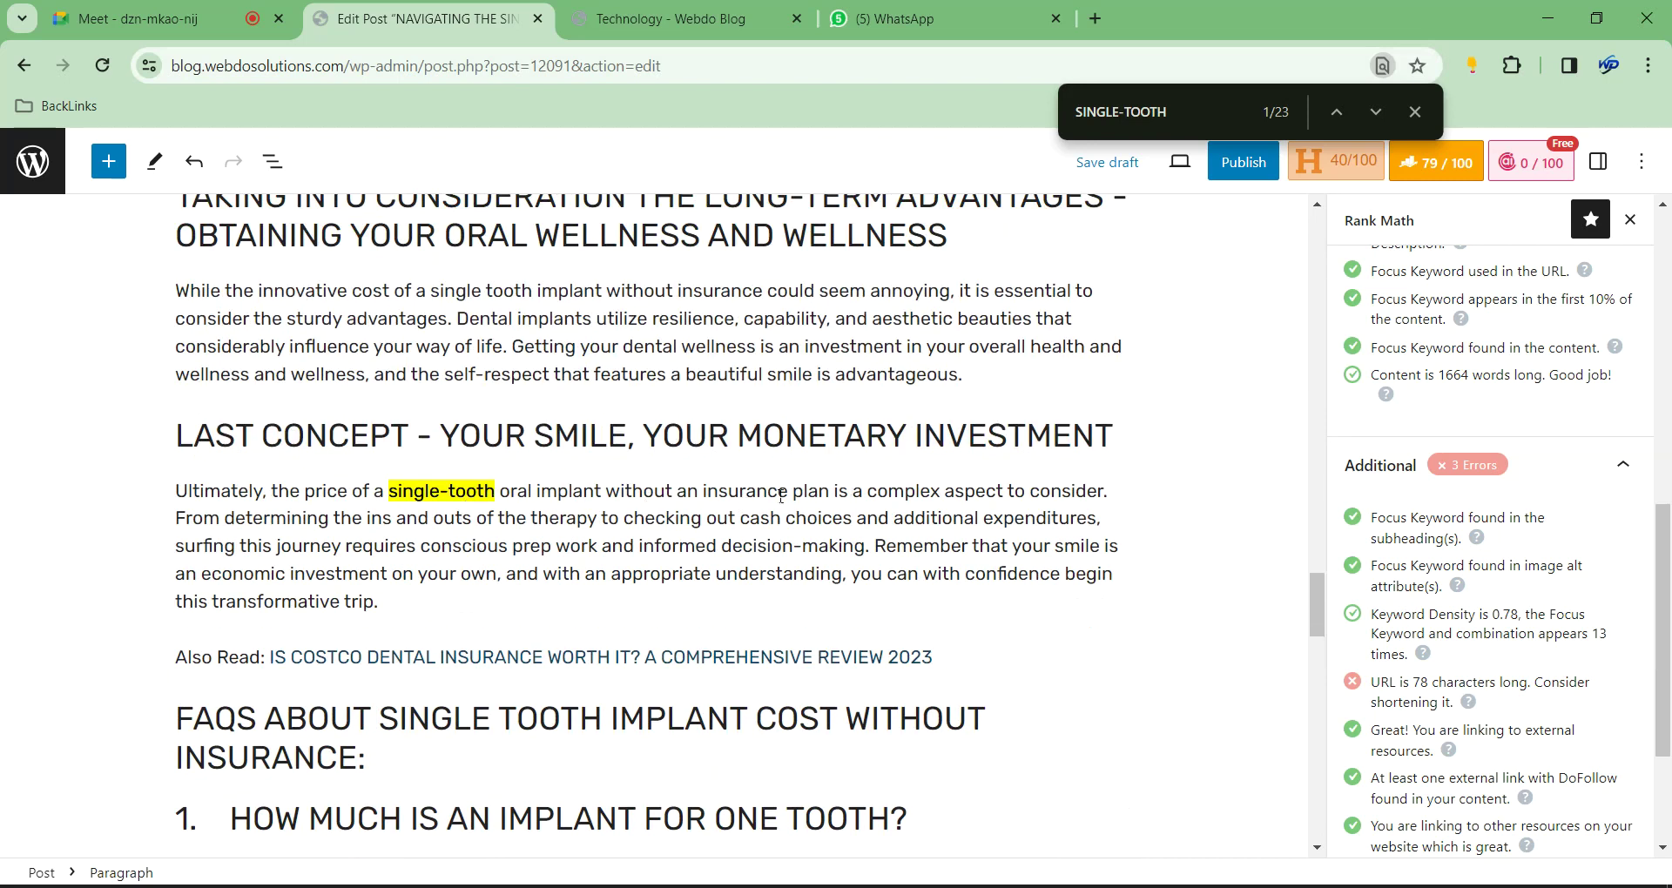
{"action": "left_click_drag", "start_coordinate": [790, 493], "coordinate": [393, 503]}
{"action": "type", "text": "single tooth implant cost without insurance"}
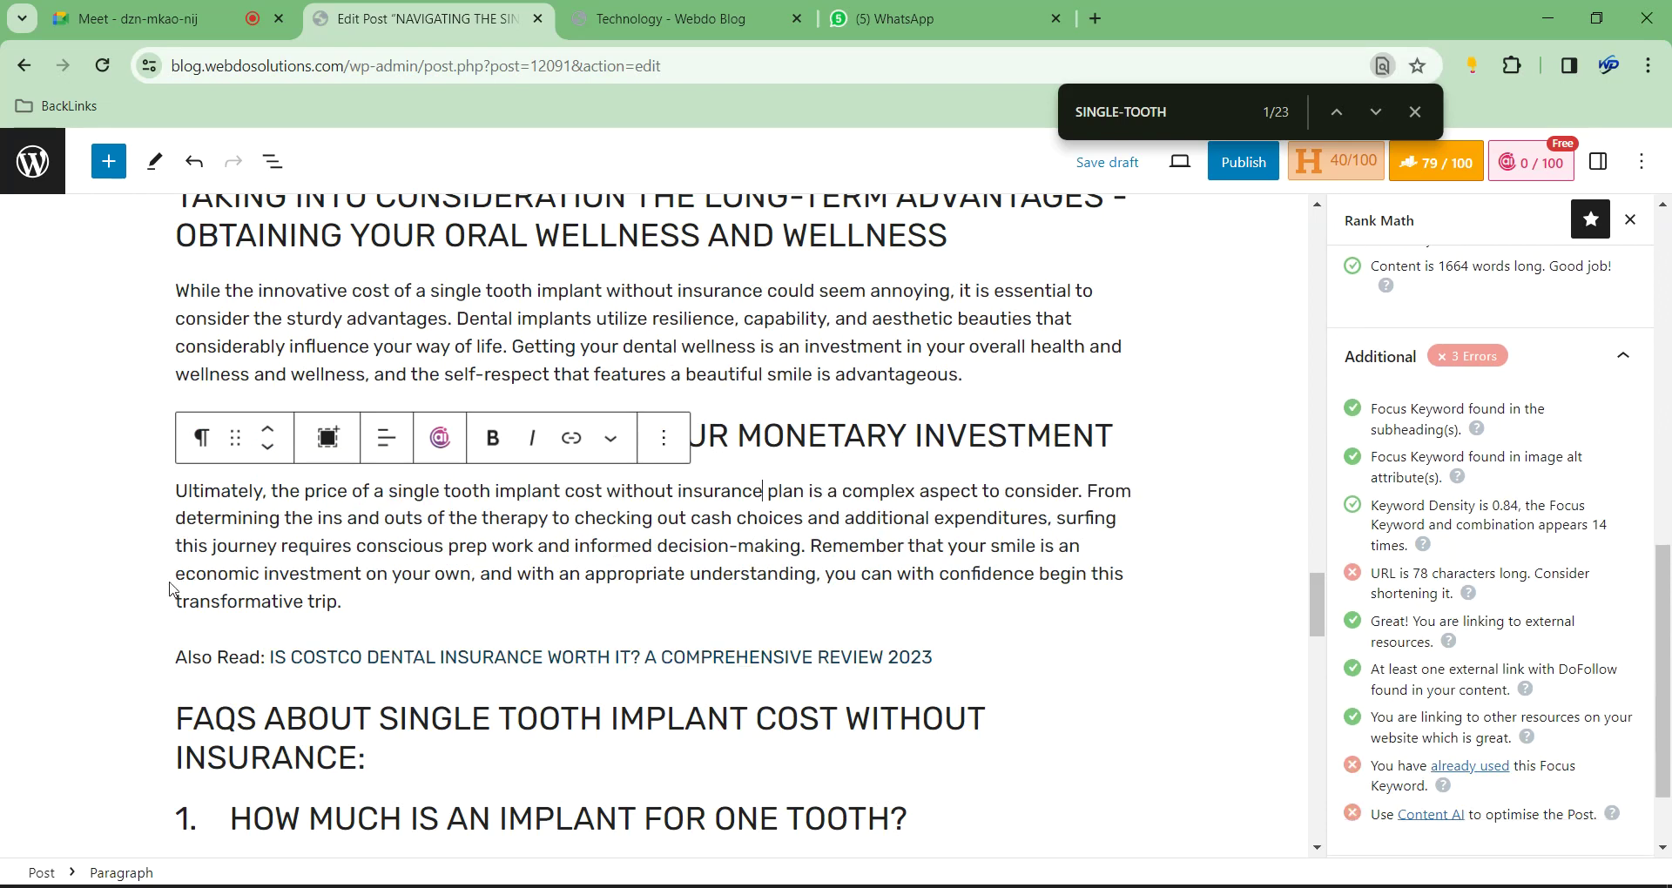
Look through the FAQ headings and answers for the remaining hyphenated "single-tooth" spellings
{"action": "scroll", "coordinate": [348, 586], "scroll_direction": "down", "scroll_amount": 5}
{"action": "scroll", "coordinate": [348, 585], "scroll_direction": "down", "scroll_amount": 5}
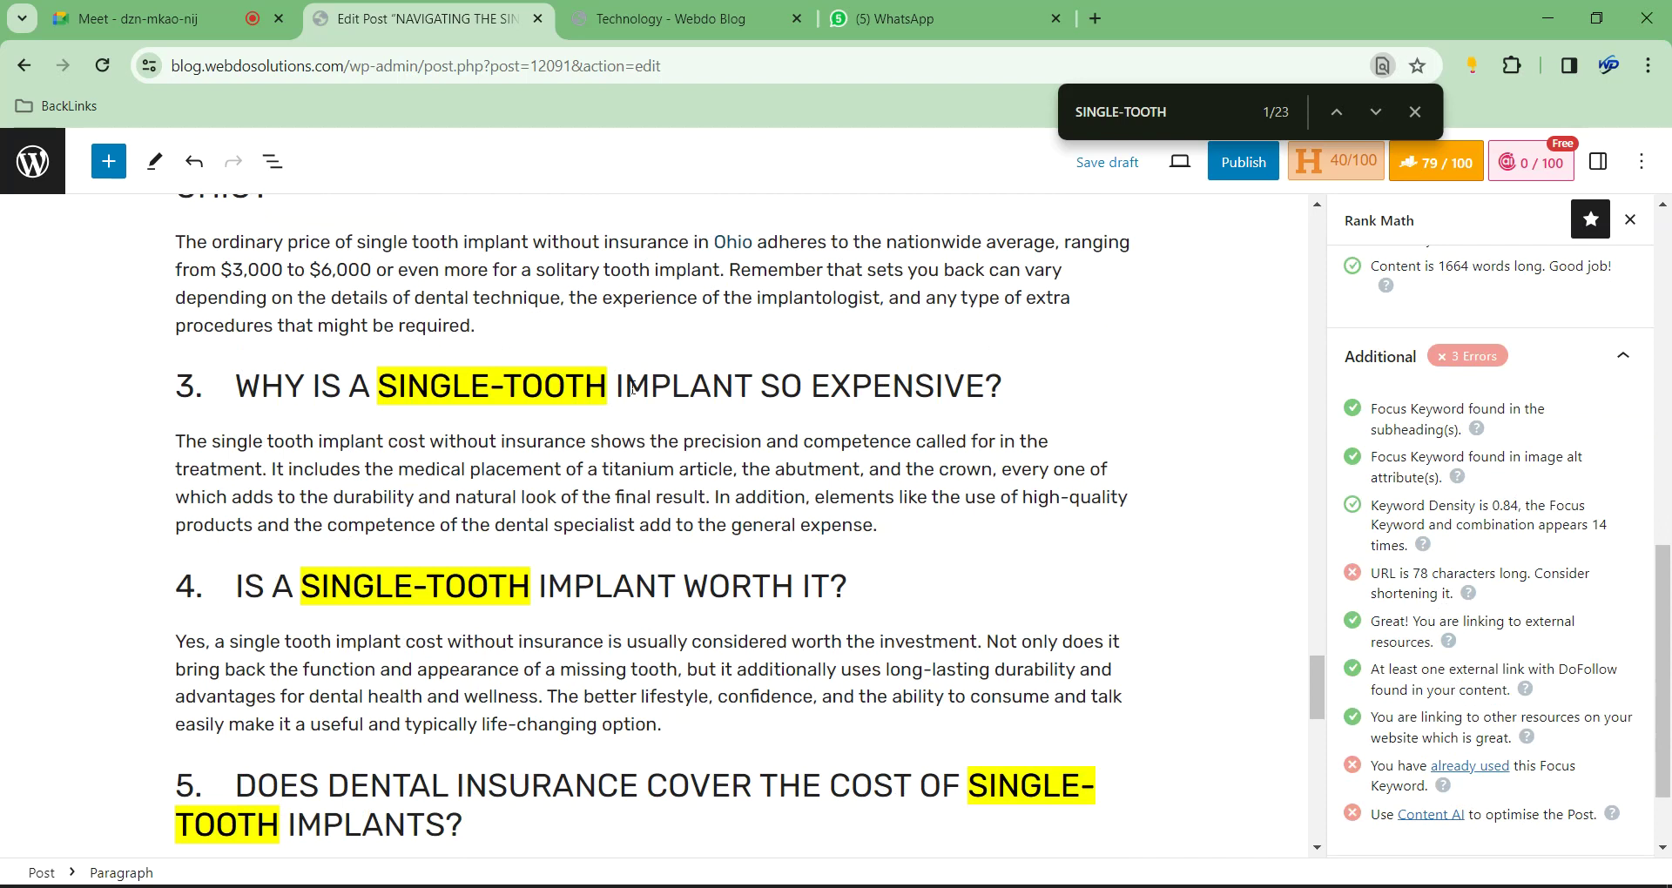
{"action": "scroll", "coordinate": [792, 675], "scroll_direction": "down", "scroll_amount": 5}
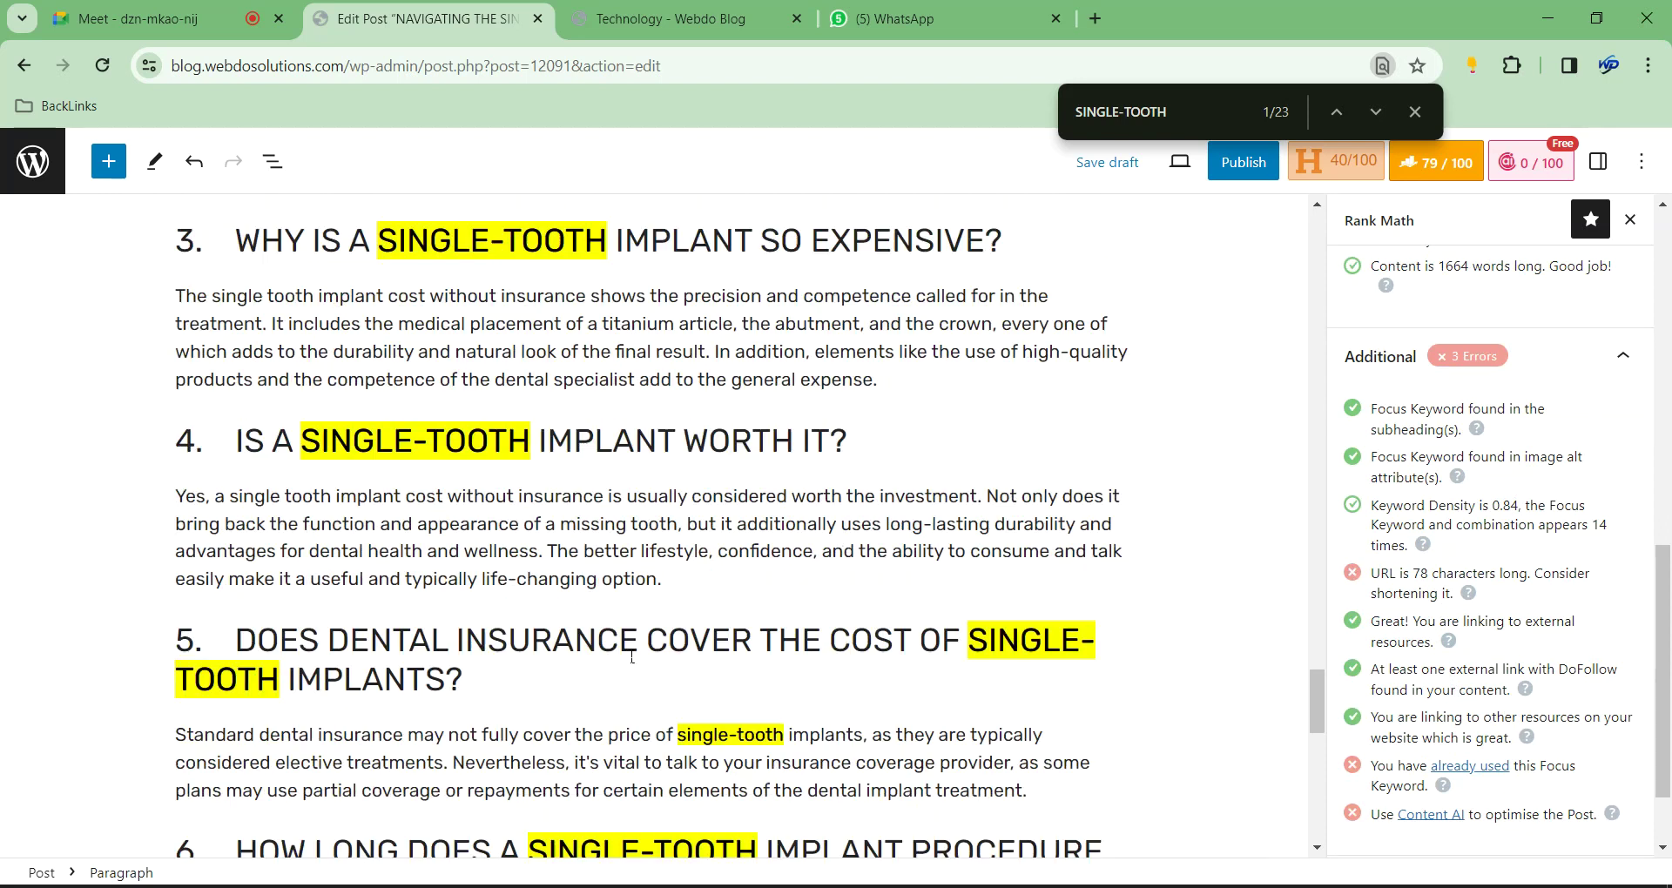
{"action": "scroll", "coordinate": [950, 586], "scroll_direction": "down", "scroll_amount": 3}
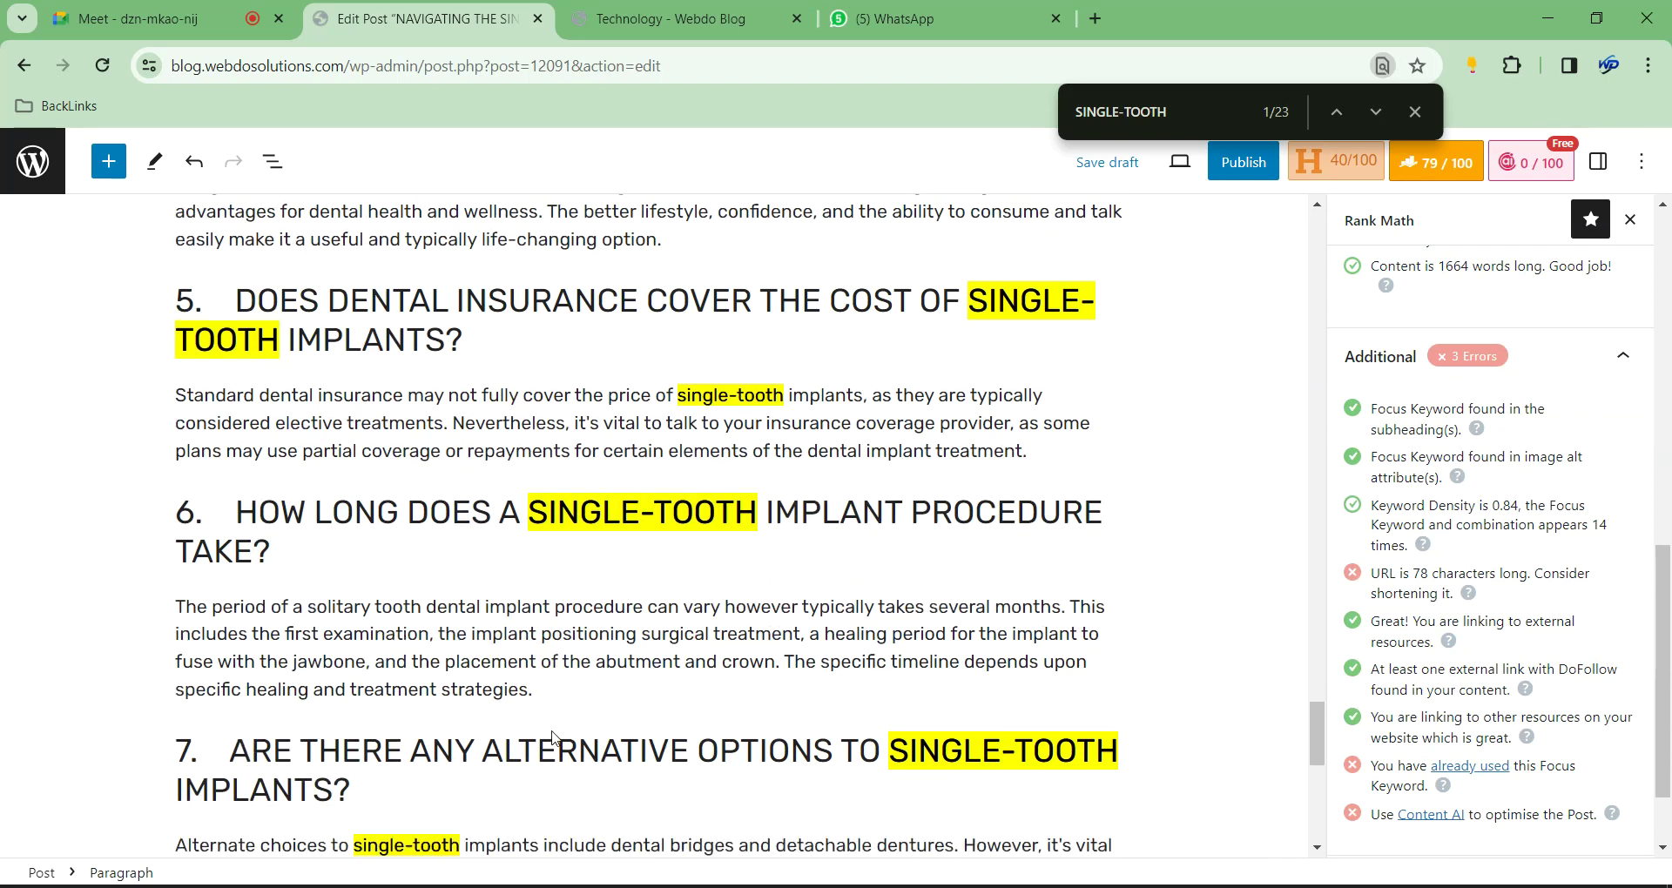
{"action": "scroll", "coordinate": [426, 714], "scroll_direction": "down", "scroll_amount": 6}
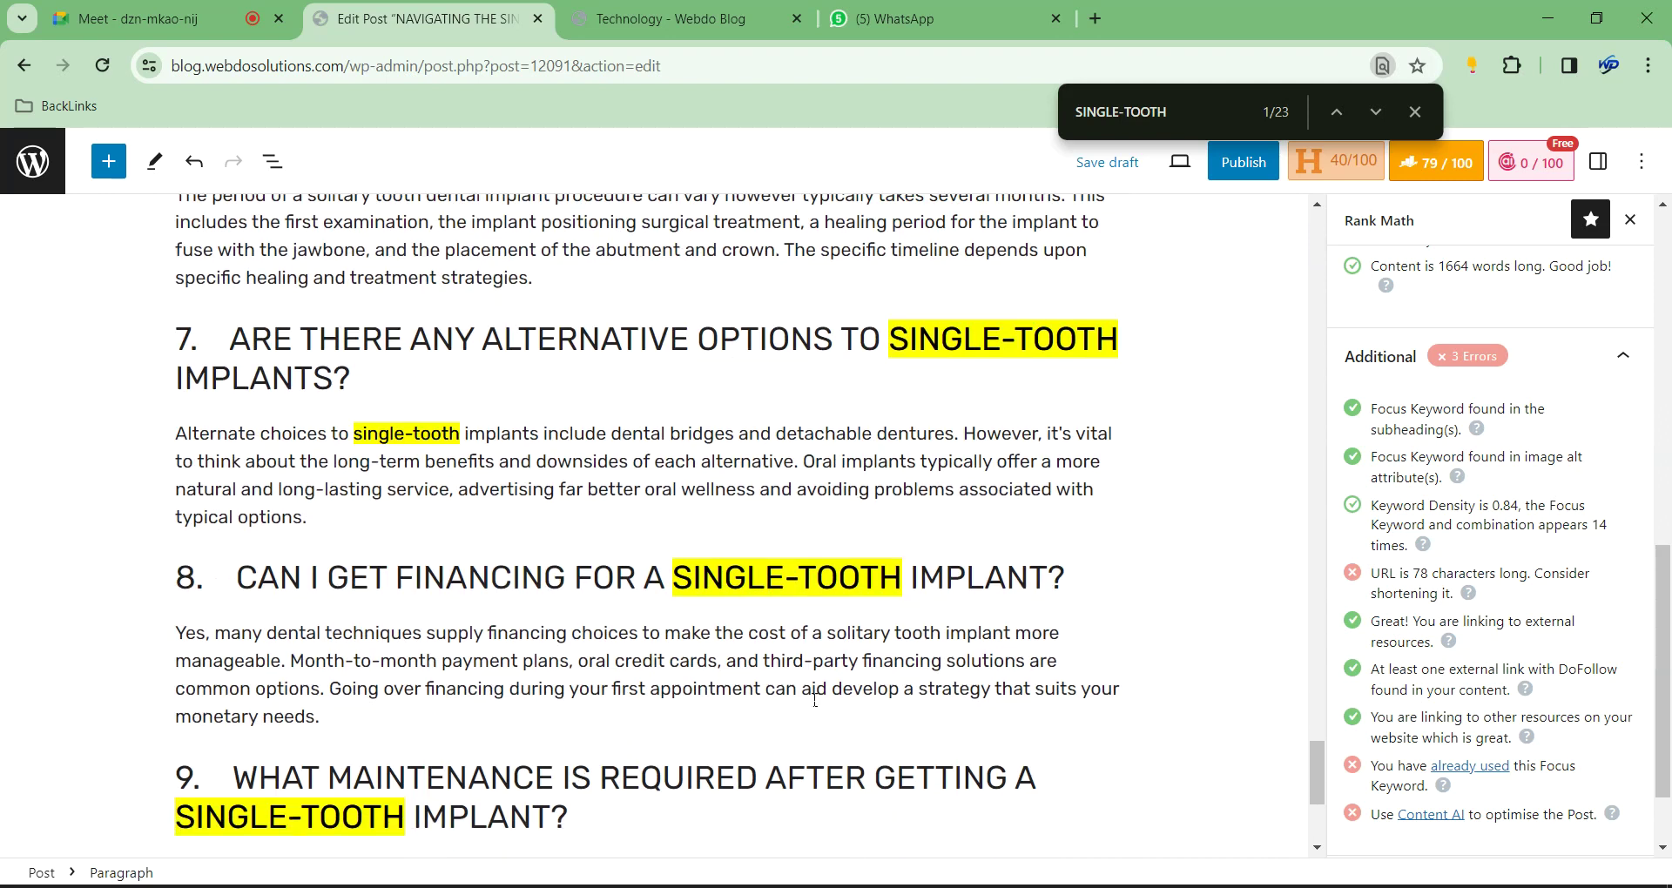
{"action": "scroll", "coordinate": [603, 694], "scroll_direction": "down", "scroll_amount": 1}
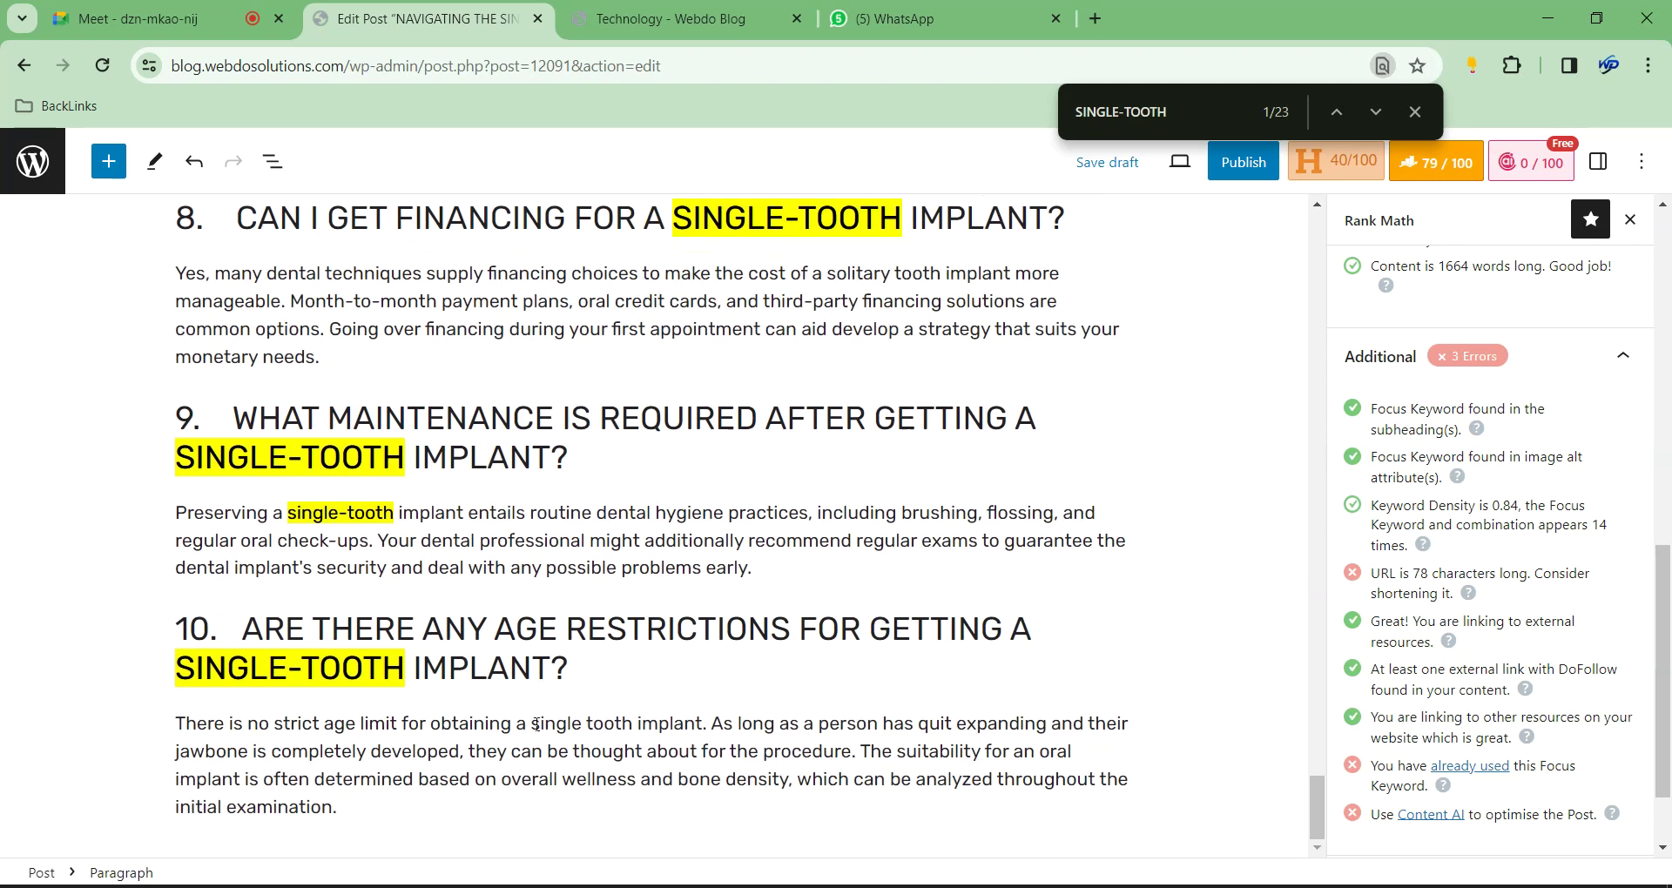
{"action": "scroll", "coordinate": [1385, 601], "scroll_direction": "down", "scroll_amount": 1}
{"action": "scroll", "coordinate": [1403, 540], "scroll_direction": "up", "scroll_amount": 1}
{"action": "scroll", "coordinate": [904, 408], "scroll_direction": "up", "scroll_amount": 15}
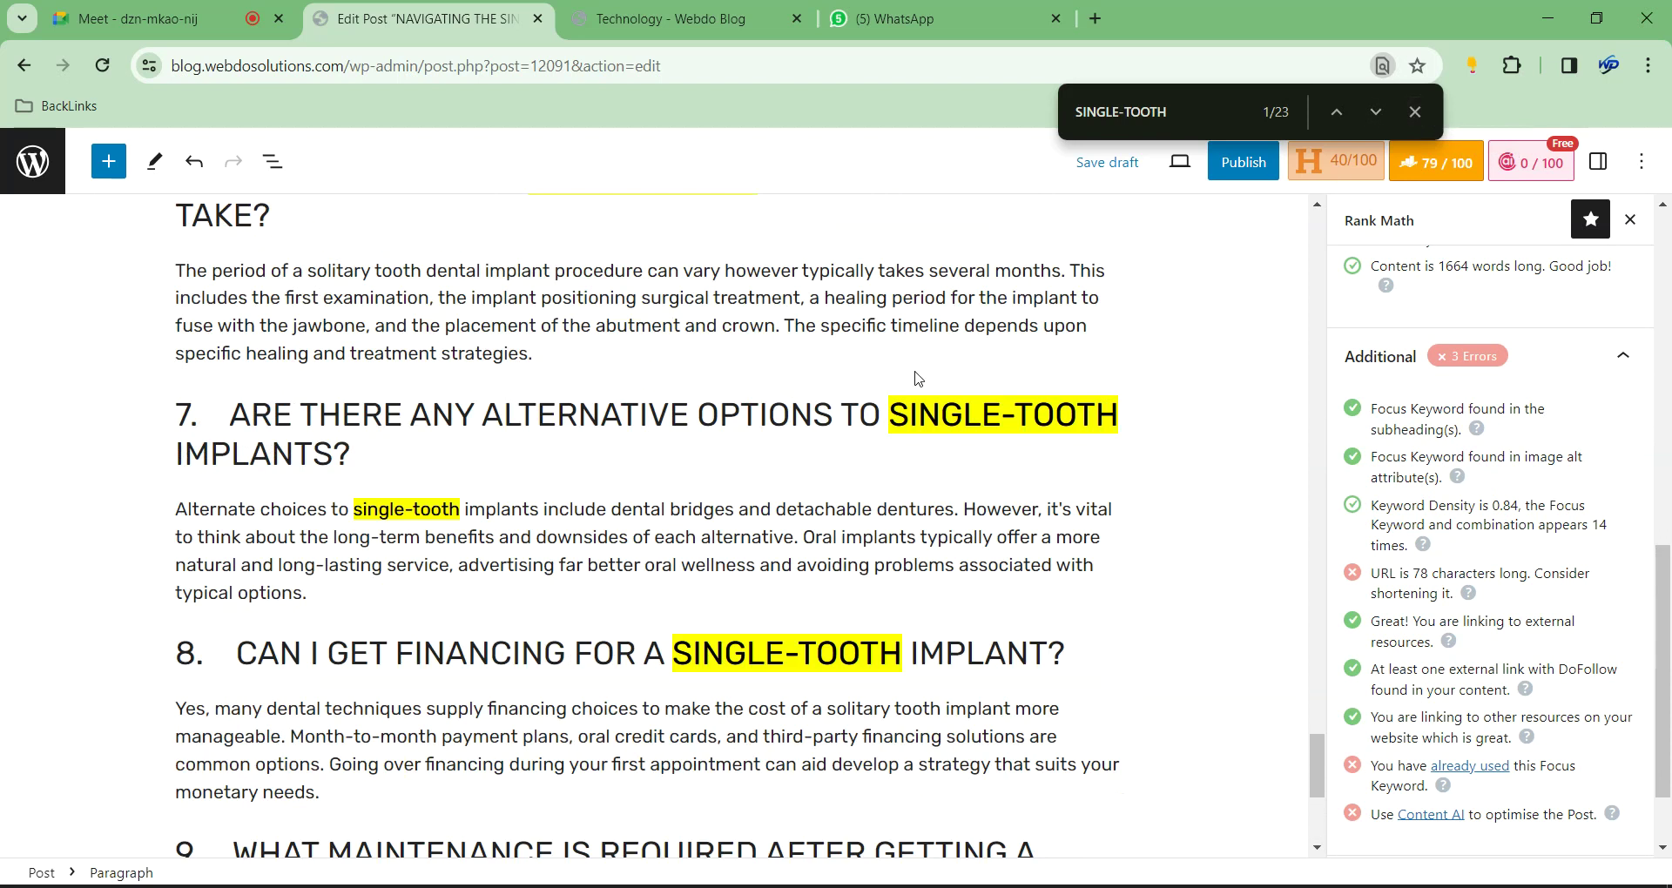
{"action": "scroll", "coordinate": [904, 407], "scroll_direction": "up", "scroll_amount": 5}
{"action": "scroll", "coordinate": [564, 373], "scroll_direction": "down", "scroll_amount": 10}
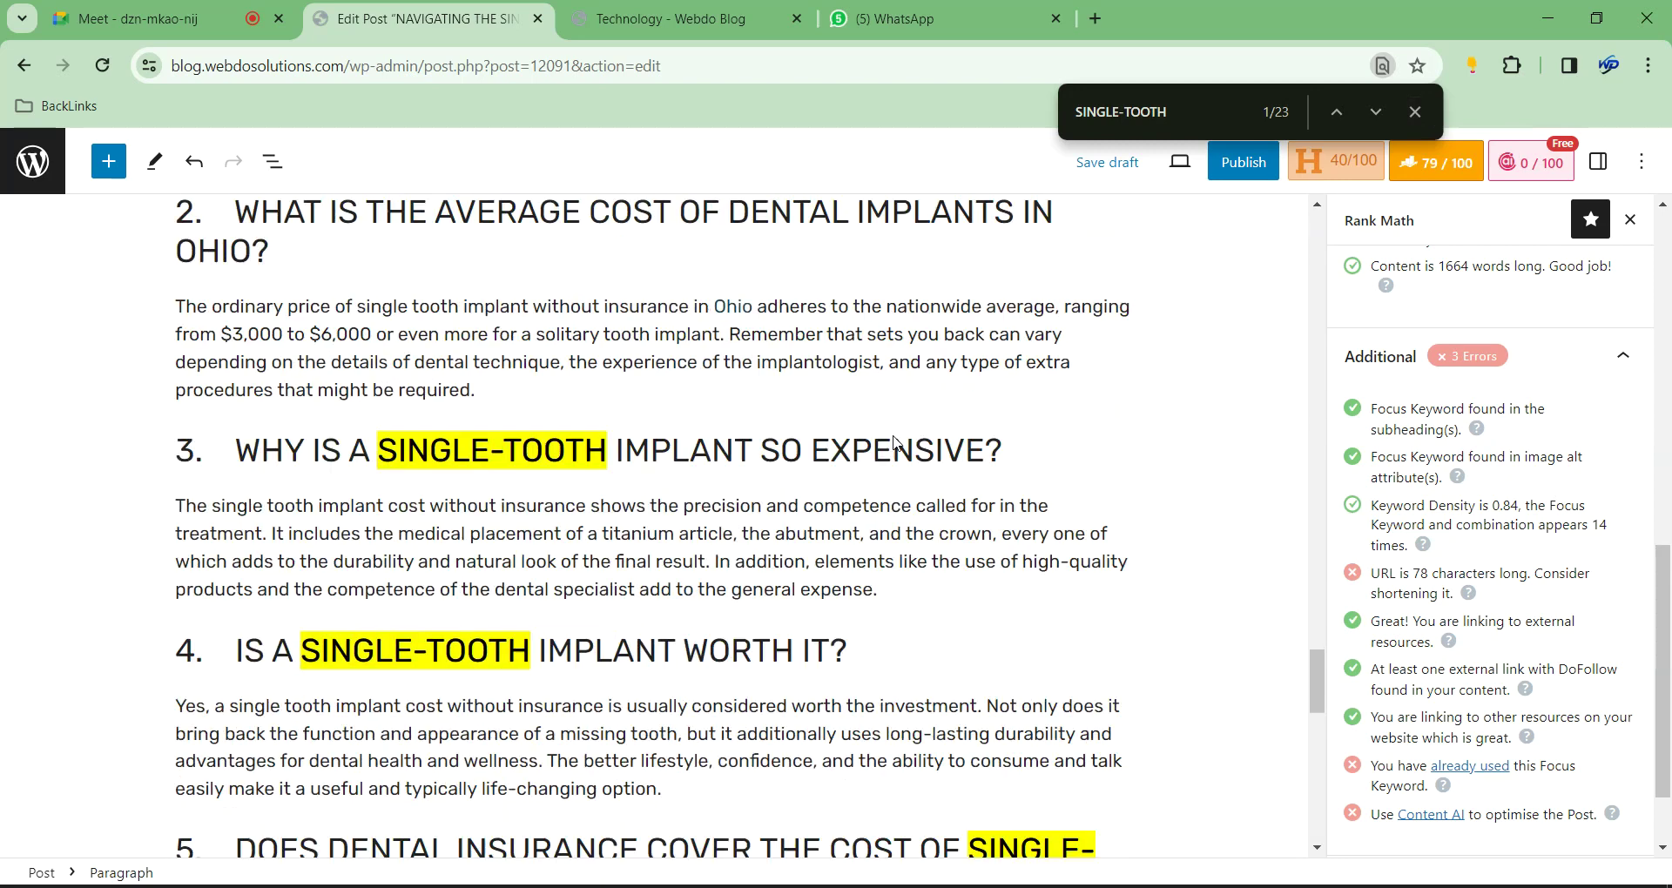
Replace the hyphen in "SINGLE-TOOTH" with a space in the headings of FAQ questions 3, 4 and 5
{"action": "left_click", "coordinate": [506, 333]}
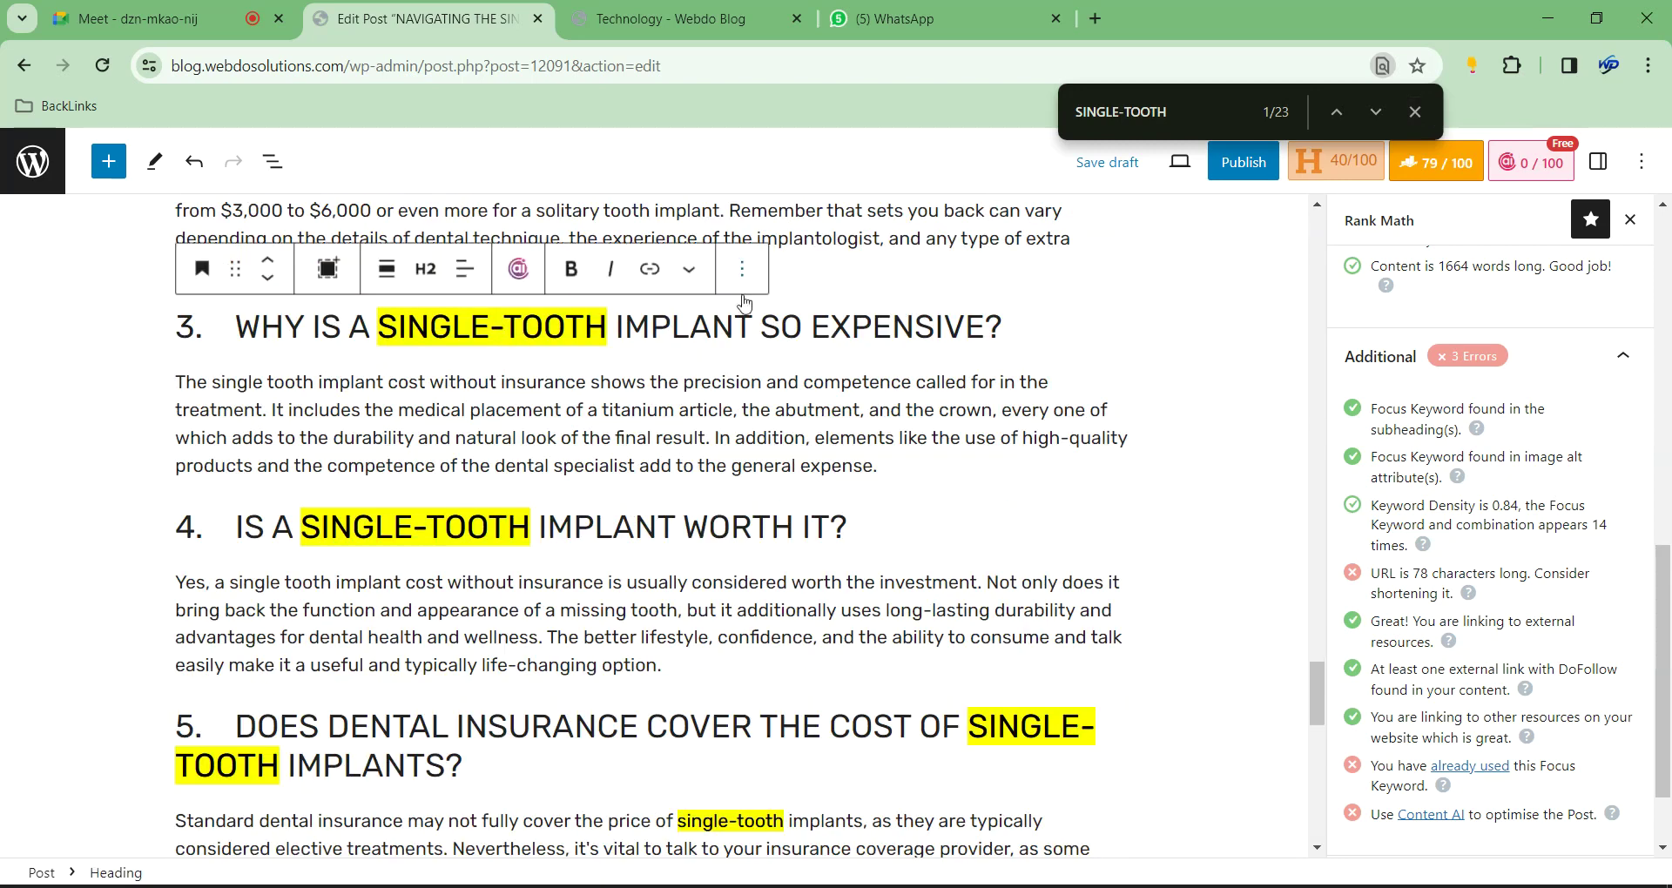
{"action": "key", "text": "BackSpace"}
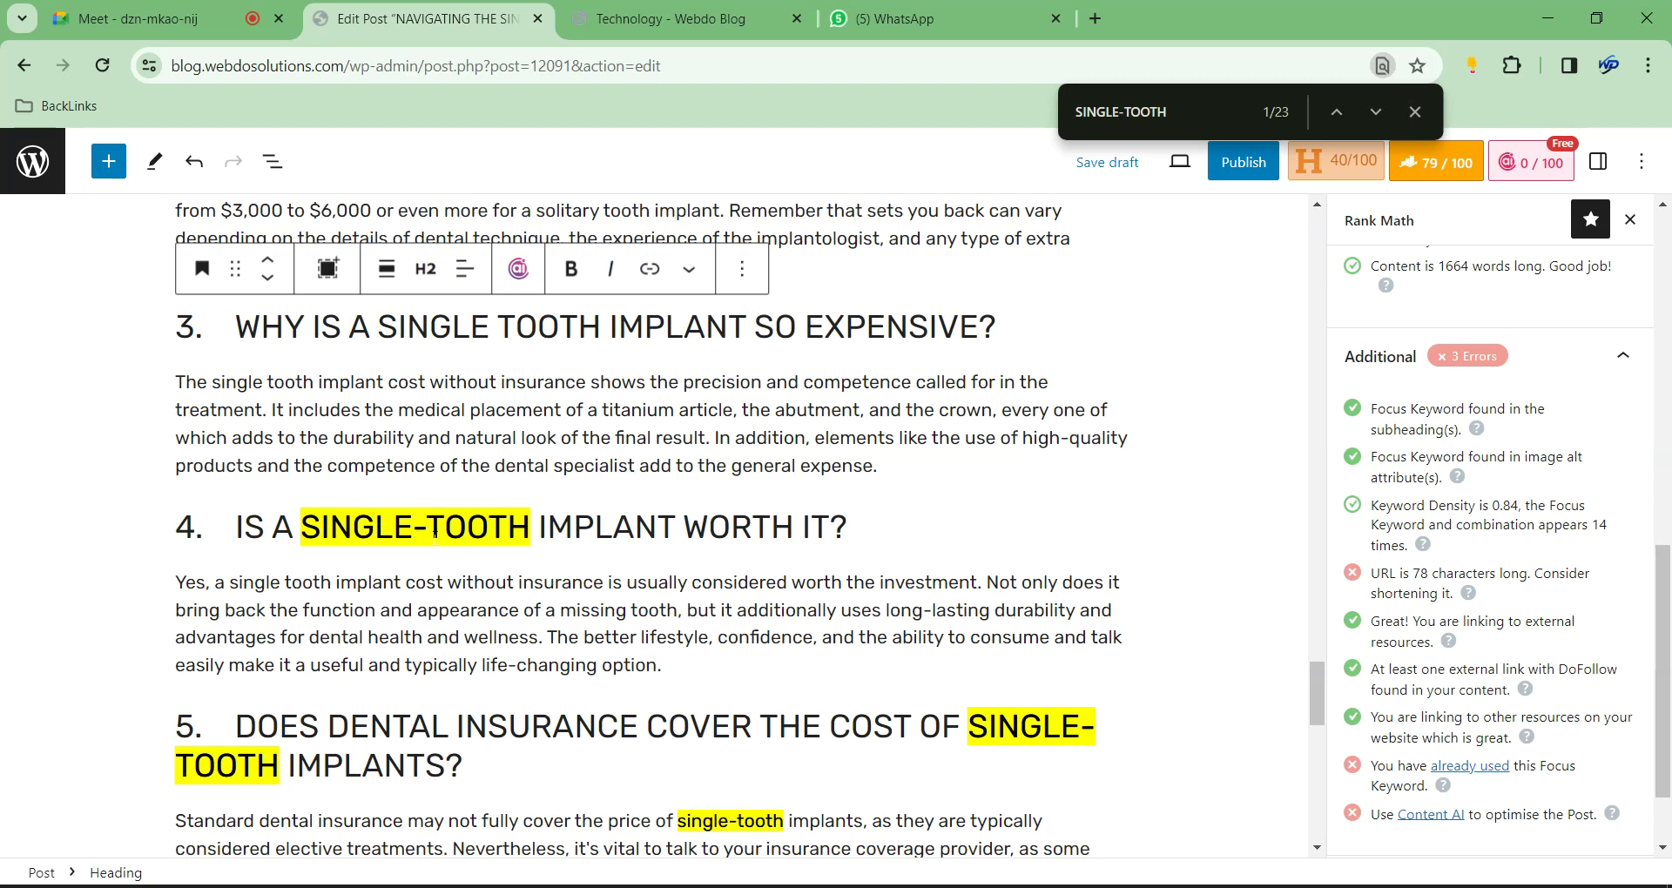
{"action": "left_click", "coordinate": [435, 533]}
{"action": "key", "text": "BackSpace"}
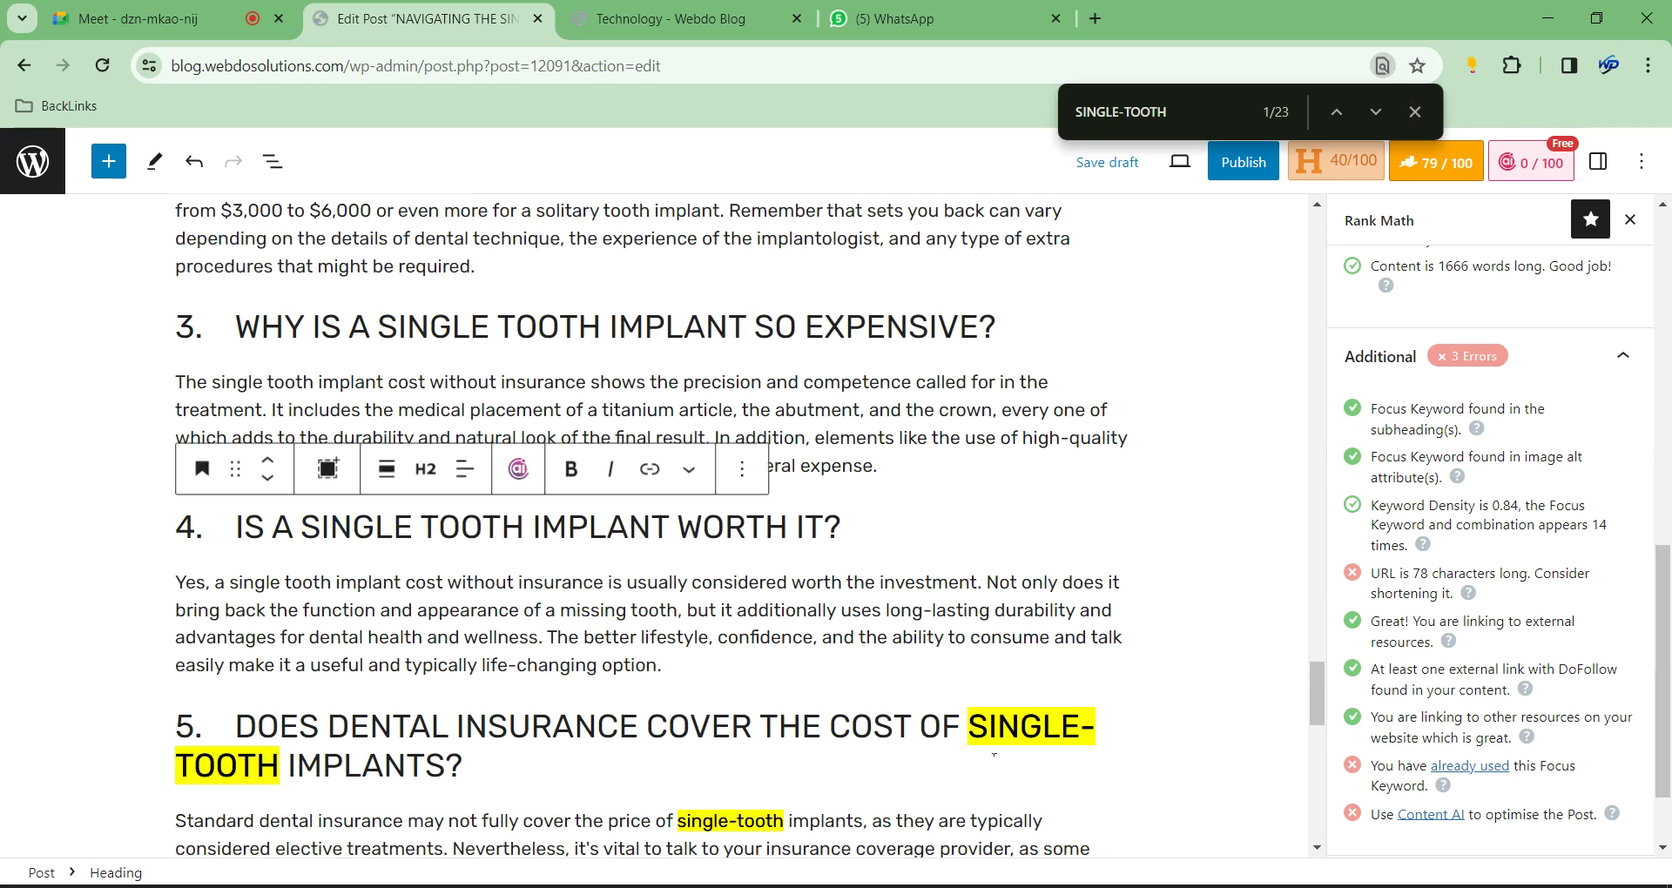
{"action": "left_click", "coordinate": [177, 759]}
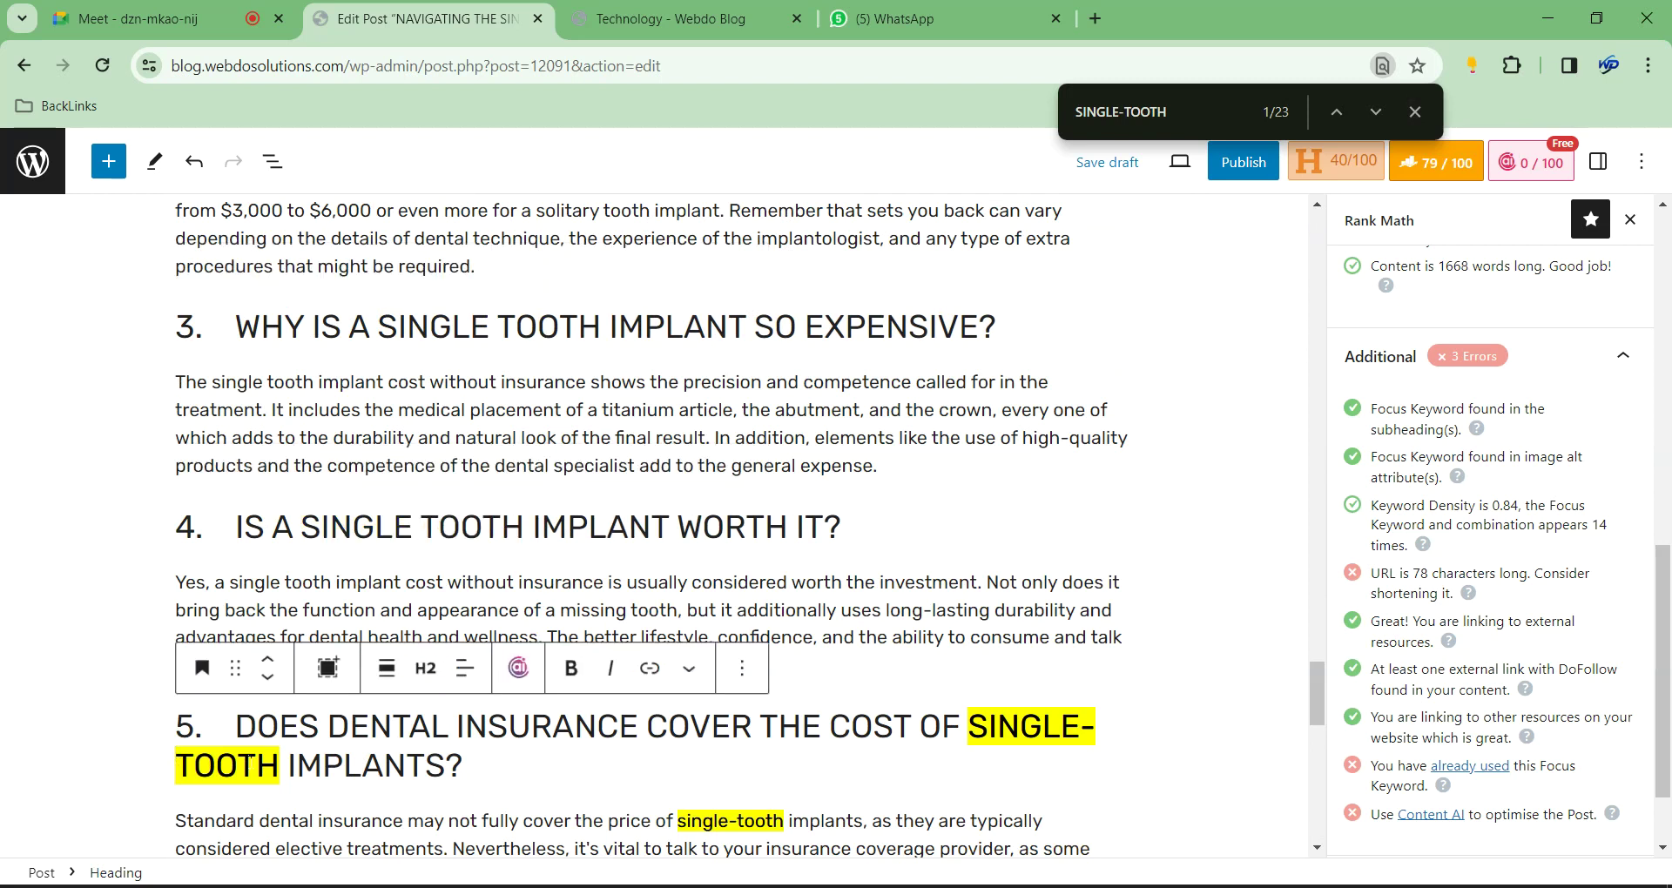
{"action": "key", "text": "BackSpace"}
Replace the hyphen in "single-tooth" with a space in the answer to FAQ 5 and in the headings of FAQs 6 and 7
{"action": "scroll", "coordinate": [600, 425], "scroll_direction": "down", "scroll_amount": 5}
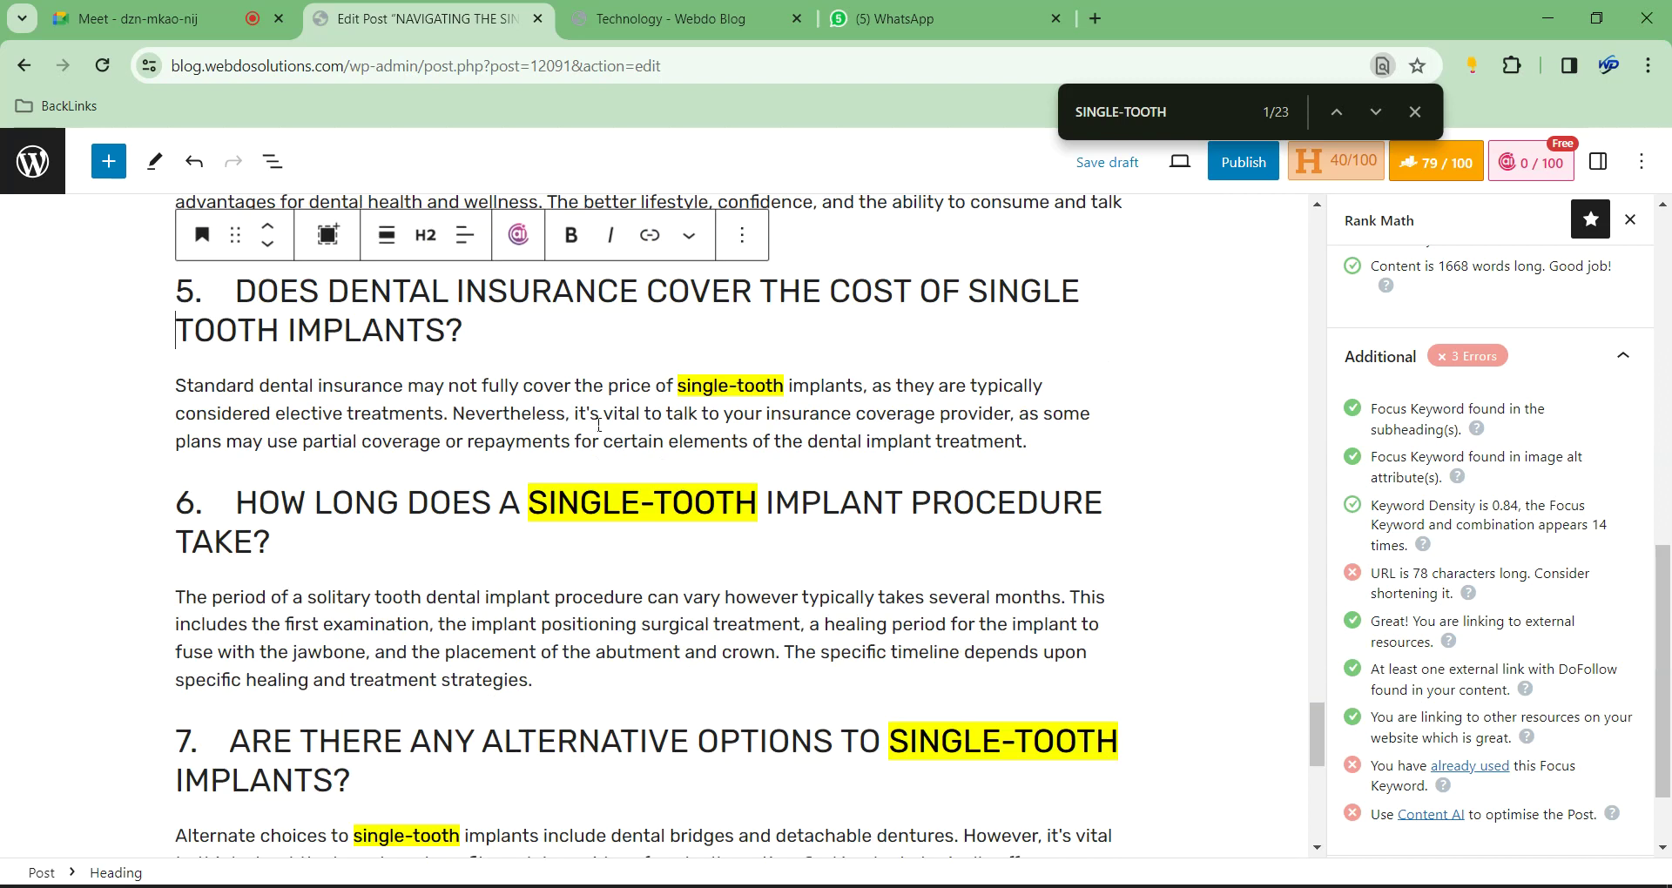
{"action": "left_click", "coordinate": [736, 389]}
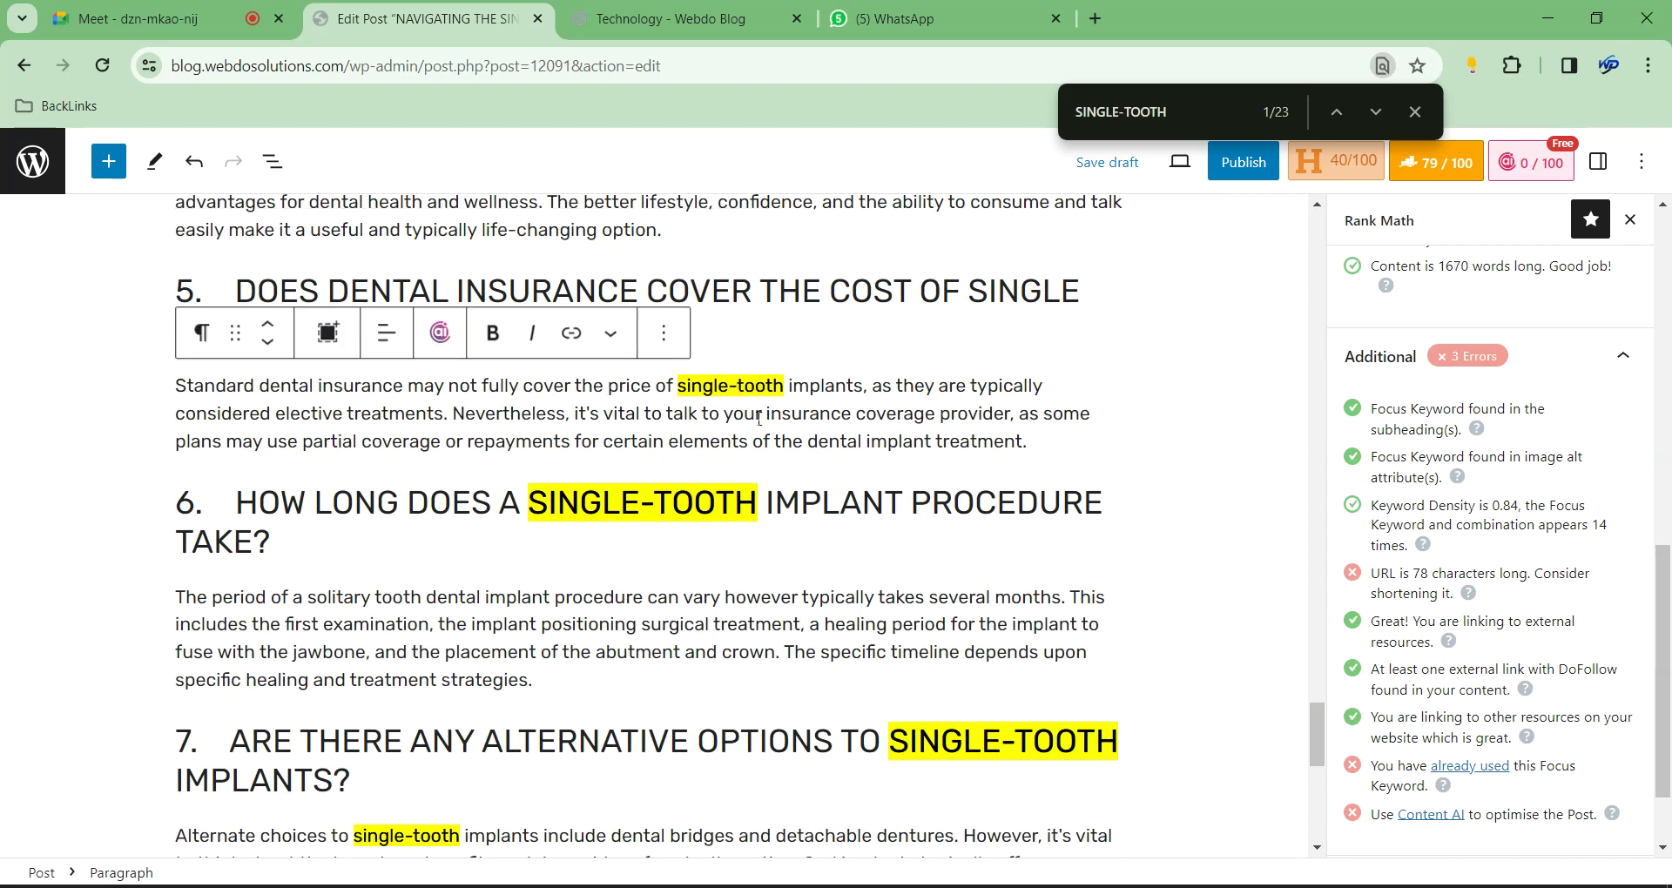
{"action": "key", "text": "BackSpace"}
{"action": "left_click", "coordinate": [664, 503]}
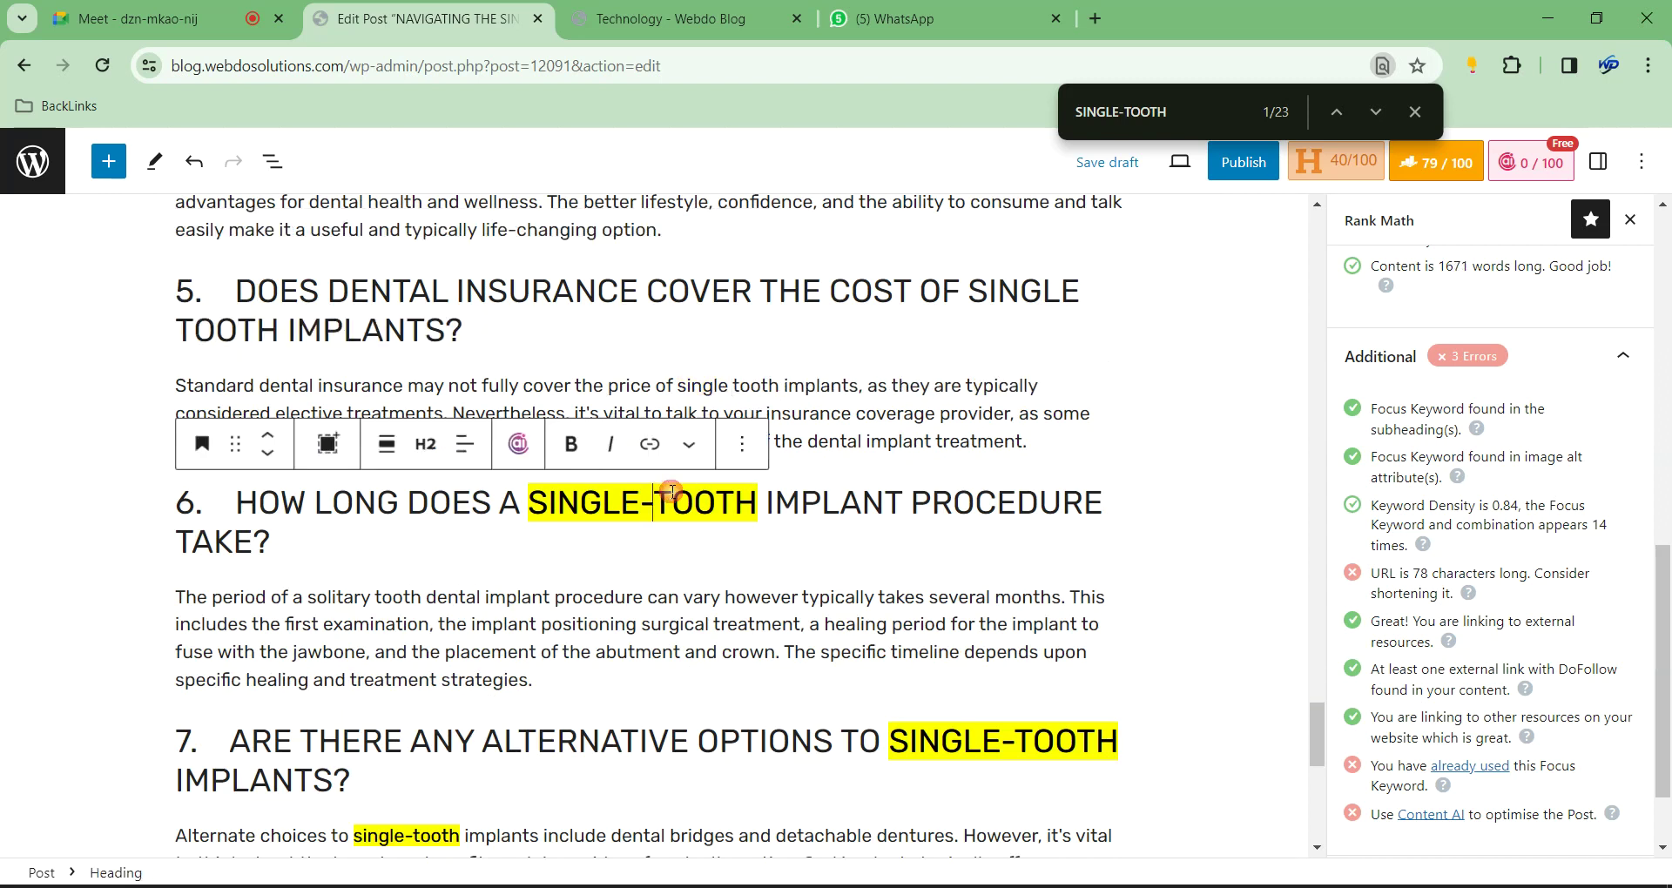
{"action": "key", "text": "BackSpace"}
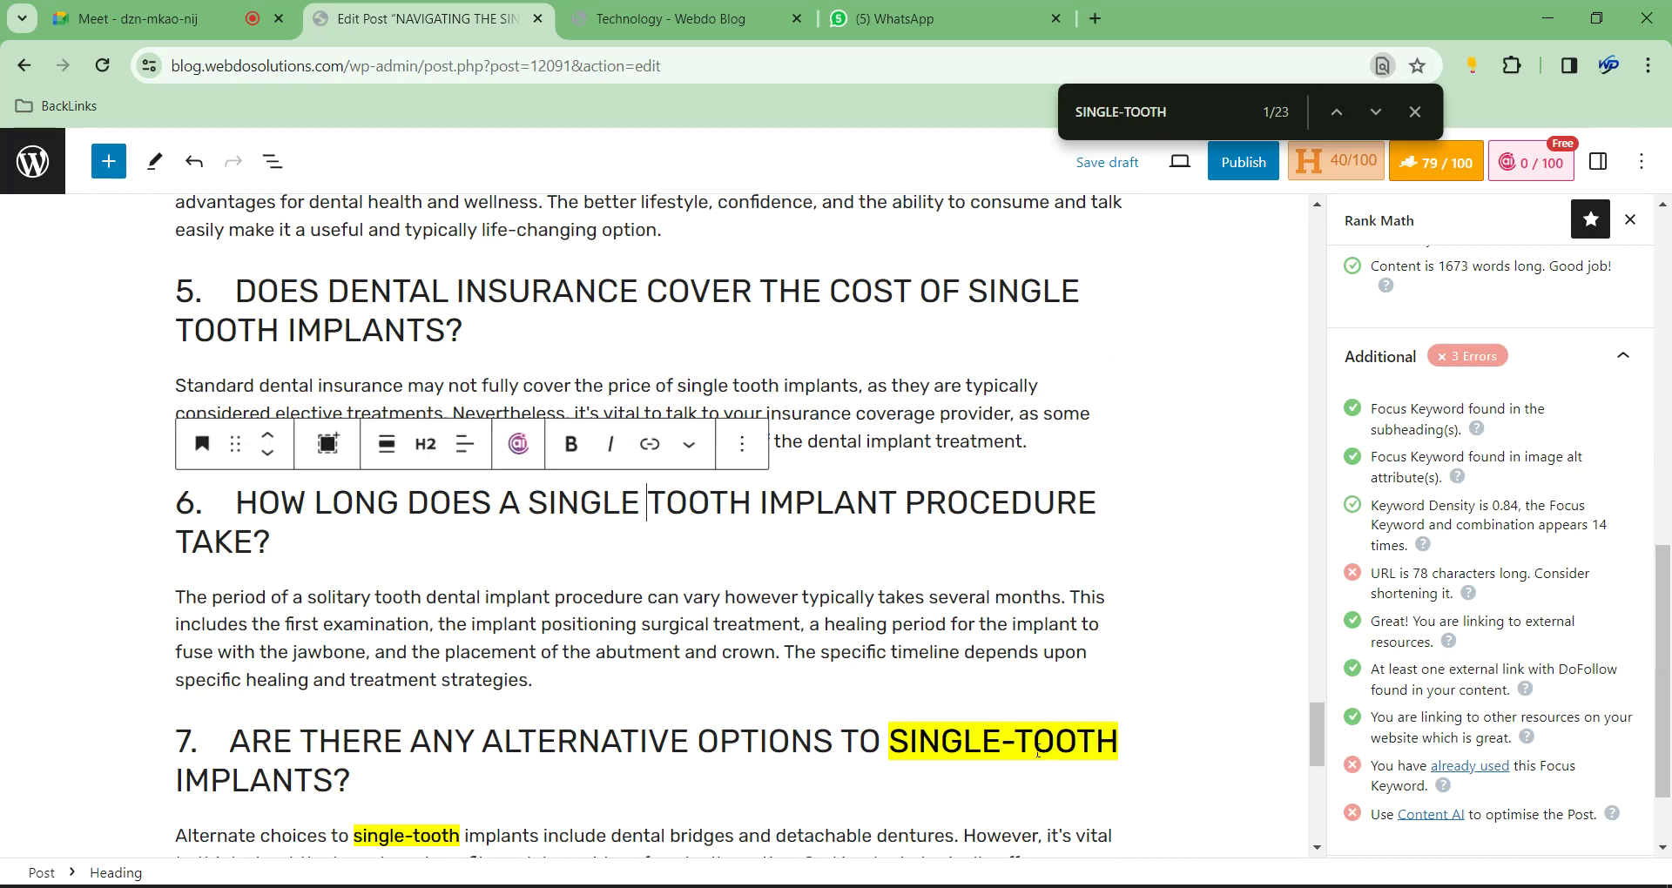
{"action": "left_click", "coordinate": [1019, 742]}
{"action": "key", "text": "BackSpace"}
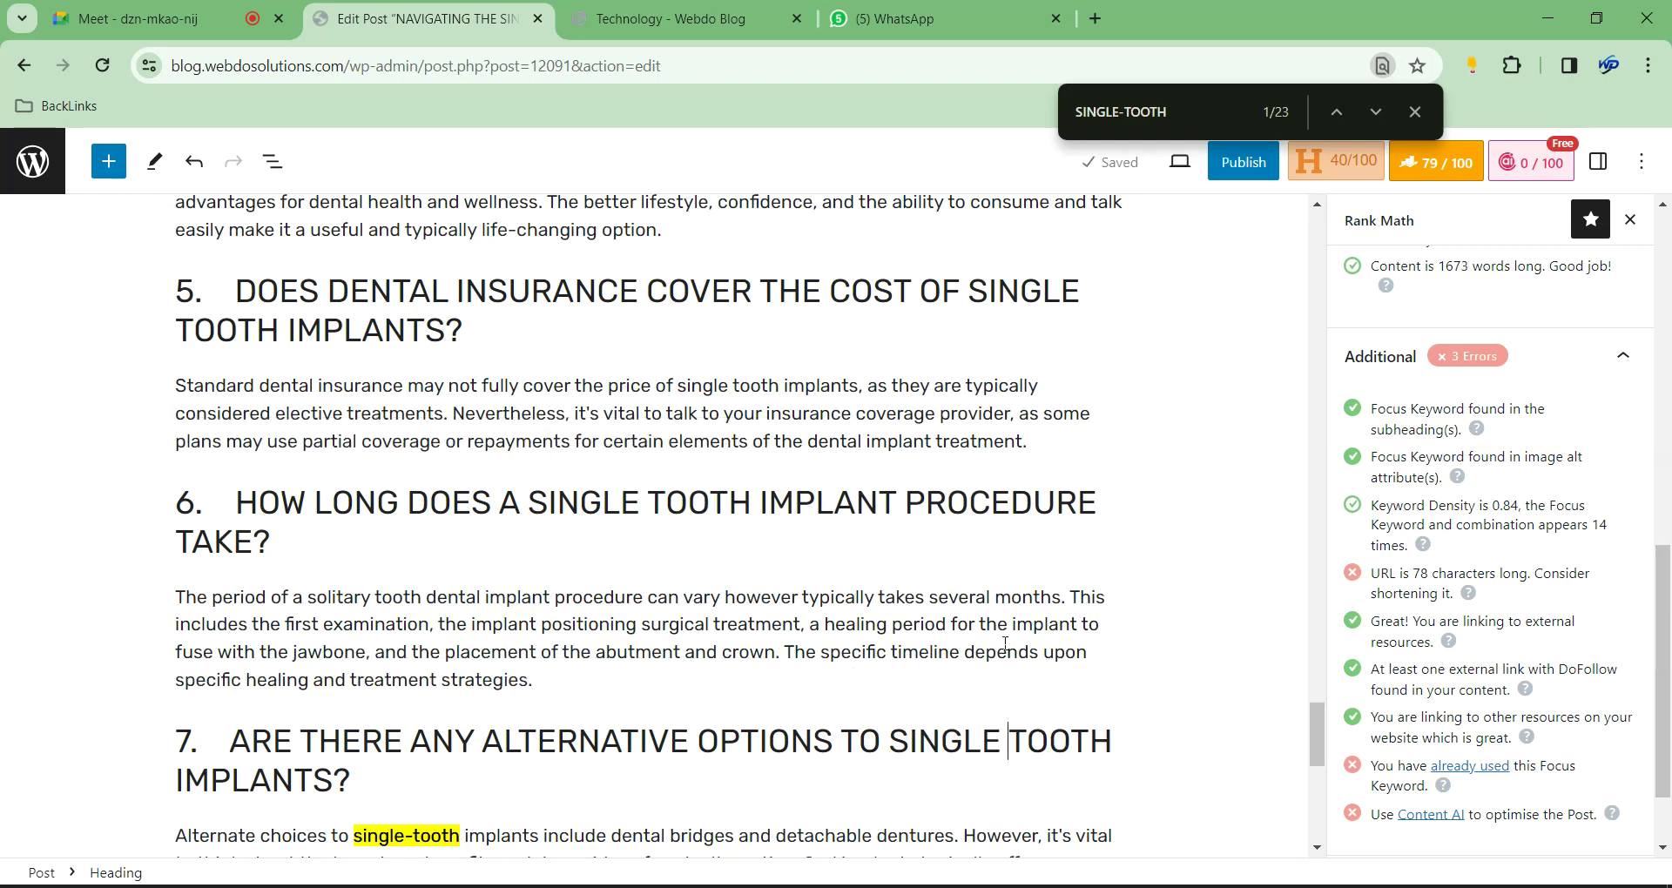
Replace the hyphen in "single-tooth" with a space in the answer to FAQ 7 and in the FAQ 8 heading
{"action": "scroll", "coordinate": [359, 529], "scroll_direction": "down", "scroll_amount": 4}
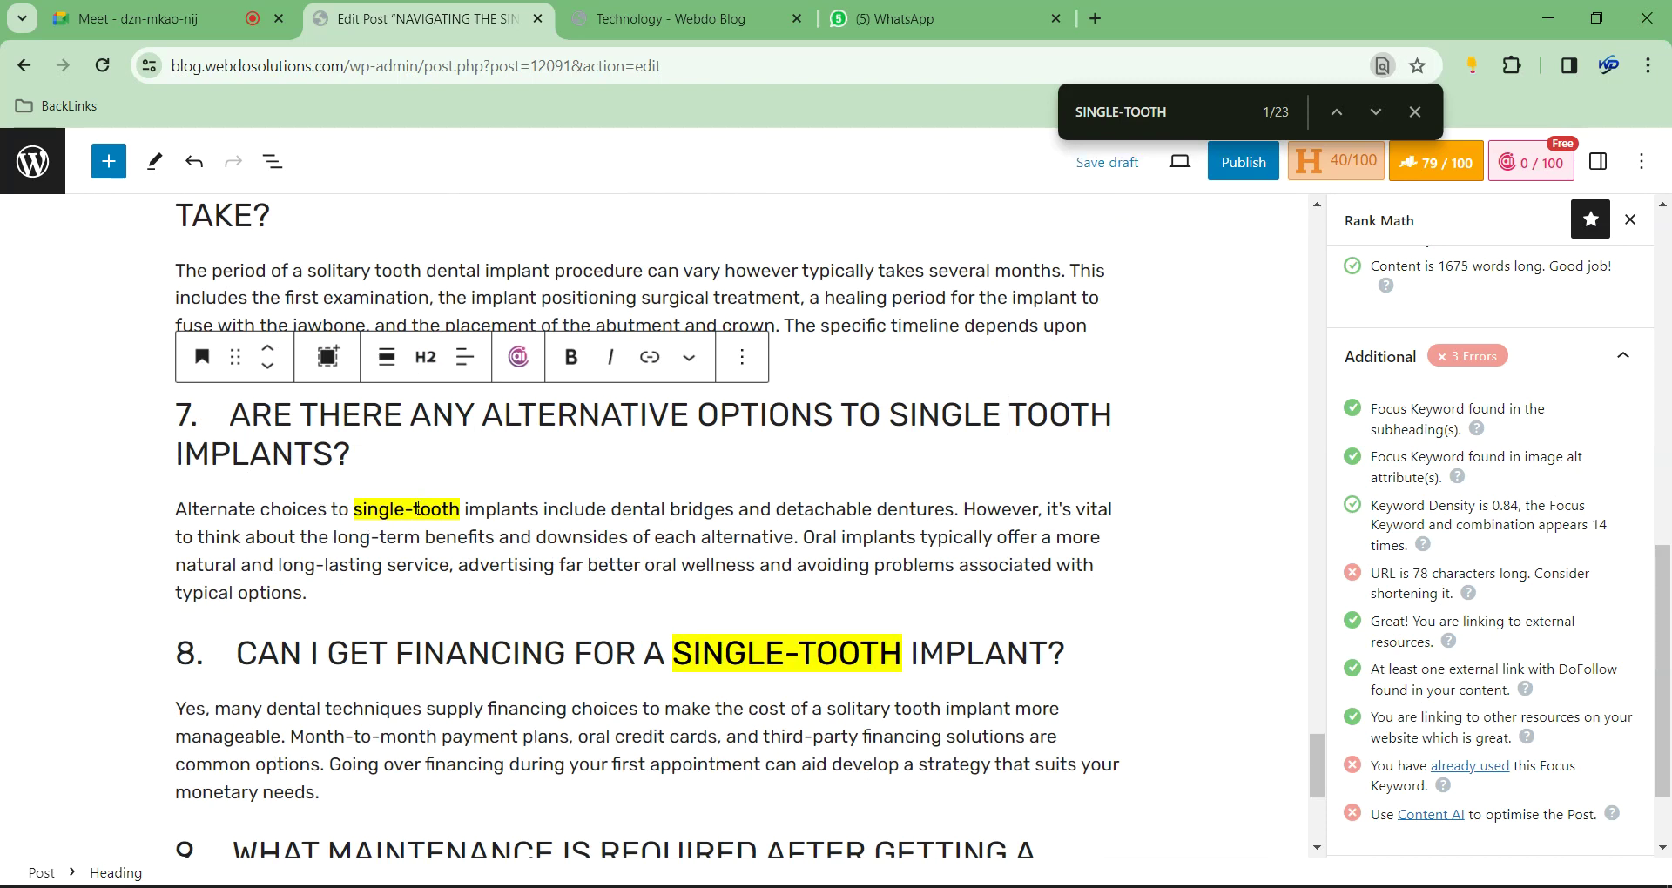
{"action": "left_click_drag", "start_coordinate": [417, 509], "coordinate": [424, 509]}
{"action": "key", "text": "Left"}
{"action": "key", "text": "BackSpace"}
{"action": "left_click", "coordinate": [803, 655]}
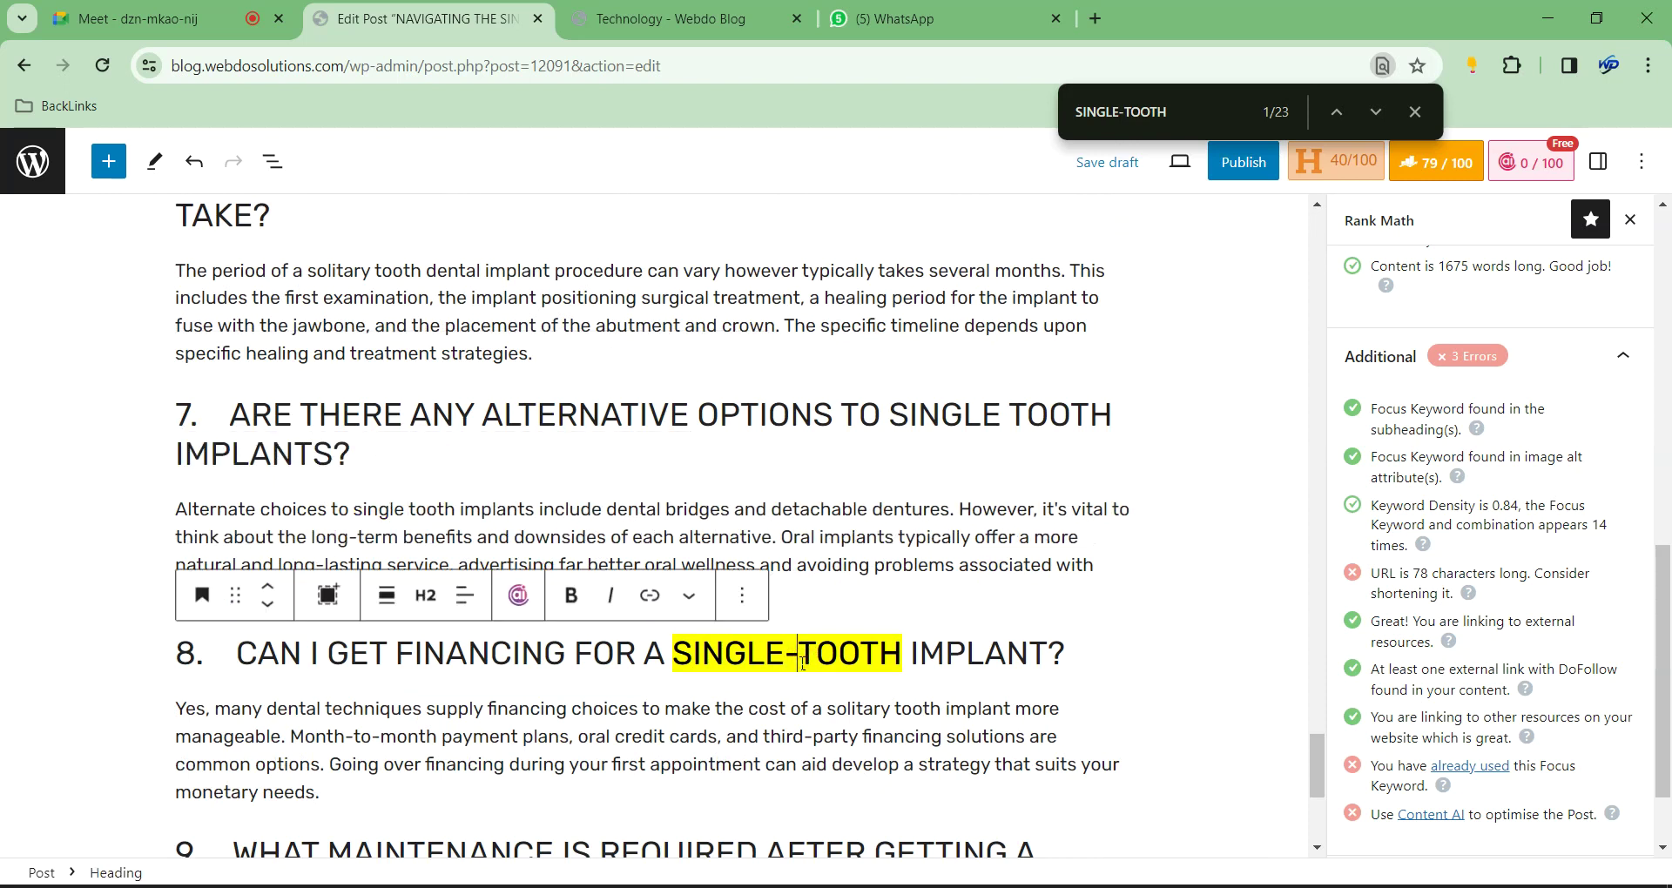
{"action": "key", "text": "BackSpace"}
Replace the hyphen in "single-tooth" with a space in the FAQ 9 heading and answer and in the FAQ 10 heading
{"action": "scroll", "coordinate": [281, 318], "scroll_direction": "down", "scroll_amount": 5}
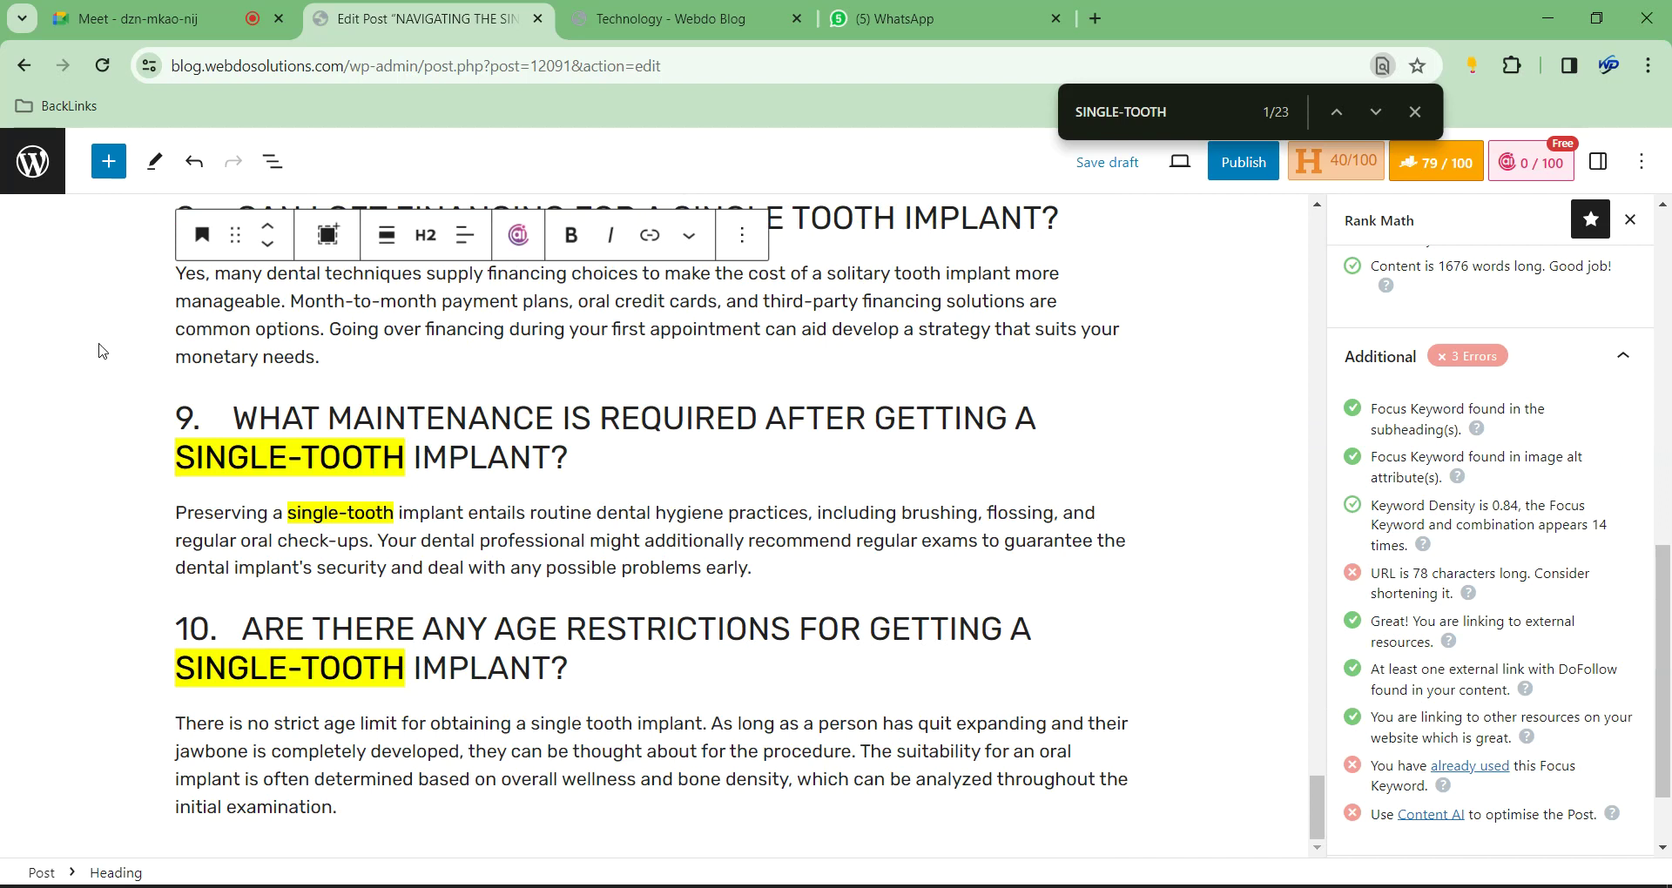
{"action": "left_click", "coordinate": [307, 449]}
{"action": "key", "text": "BackSpace"}
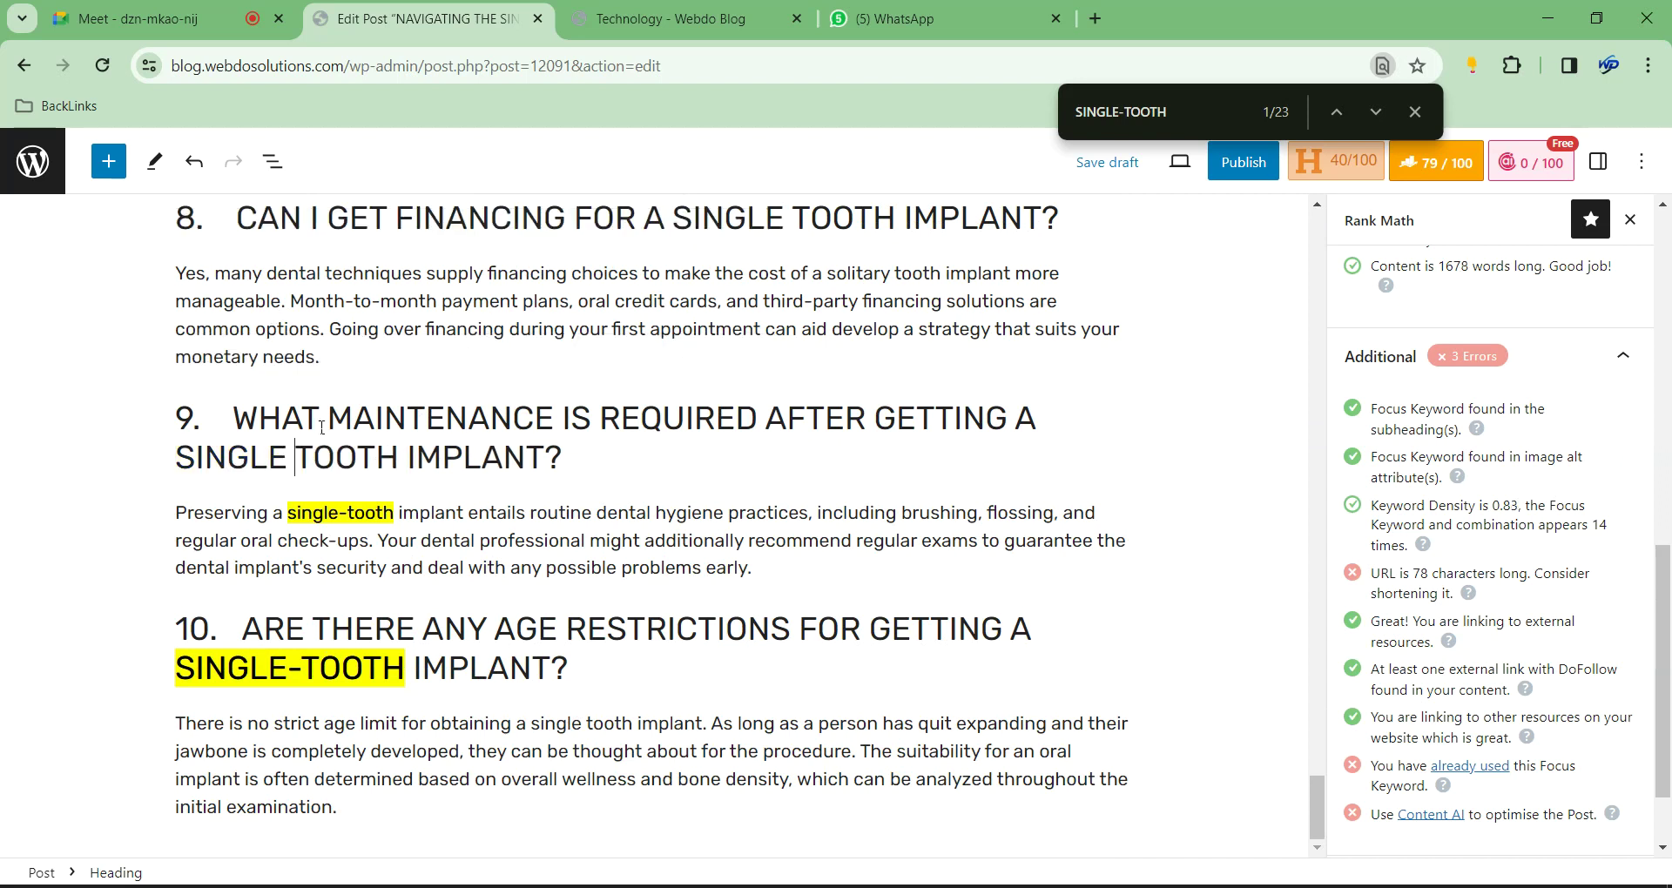
{"action": "left_click", "coordinate": [346, 514]}
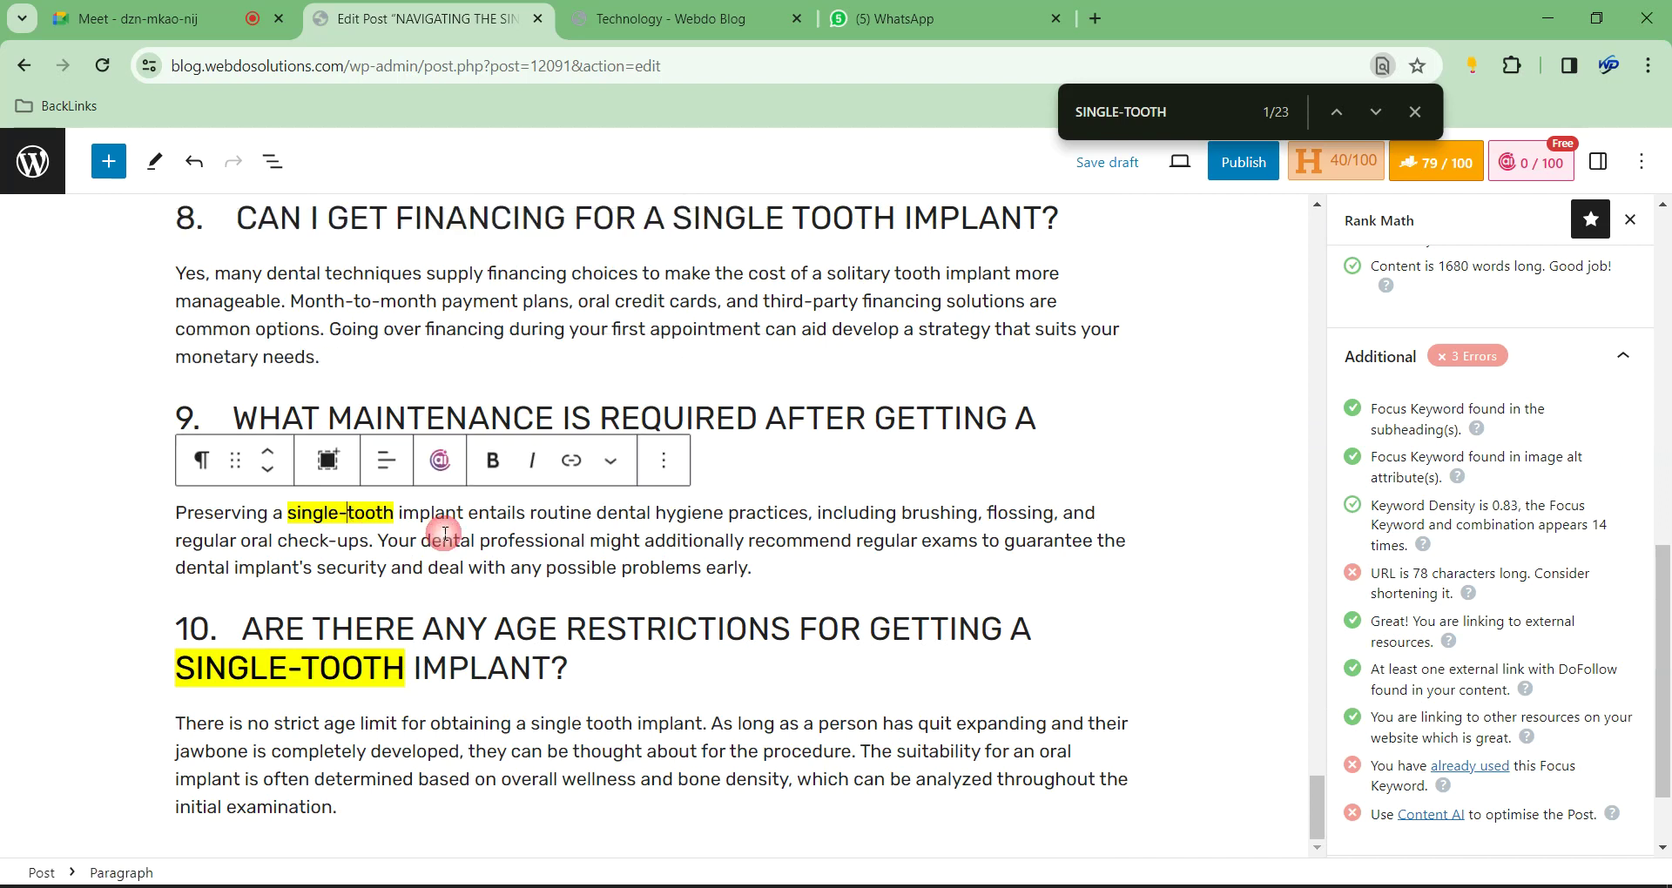
{"action": "key", "text": "BackSpace"}
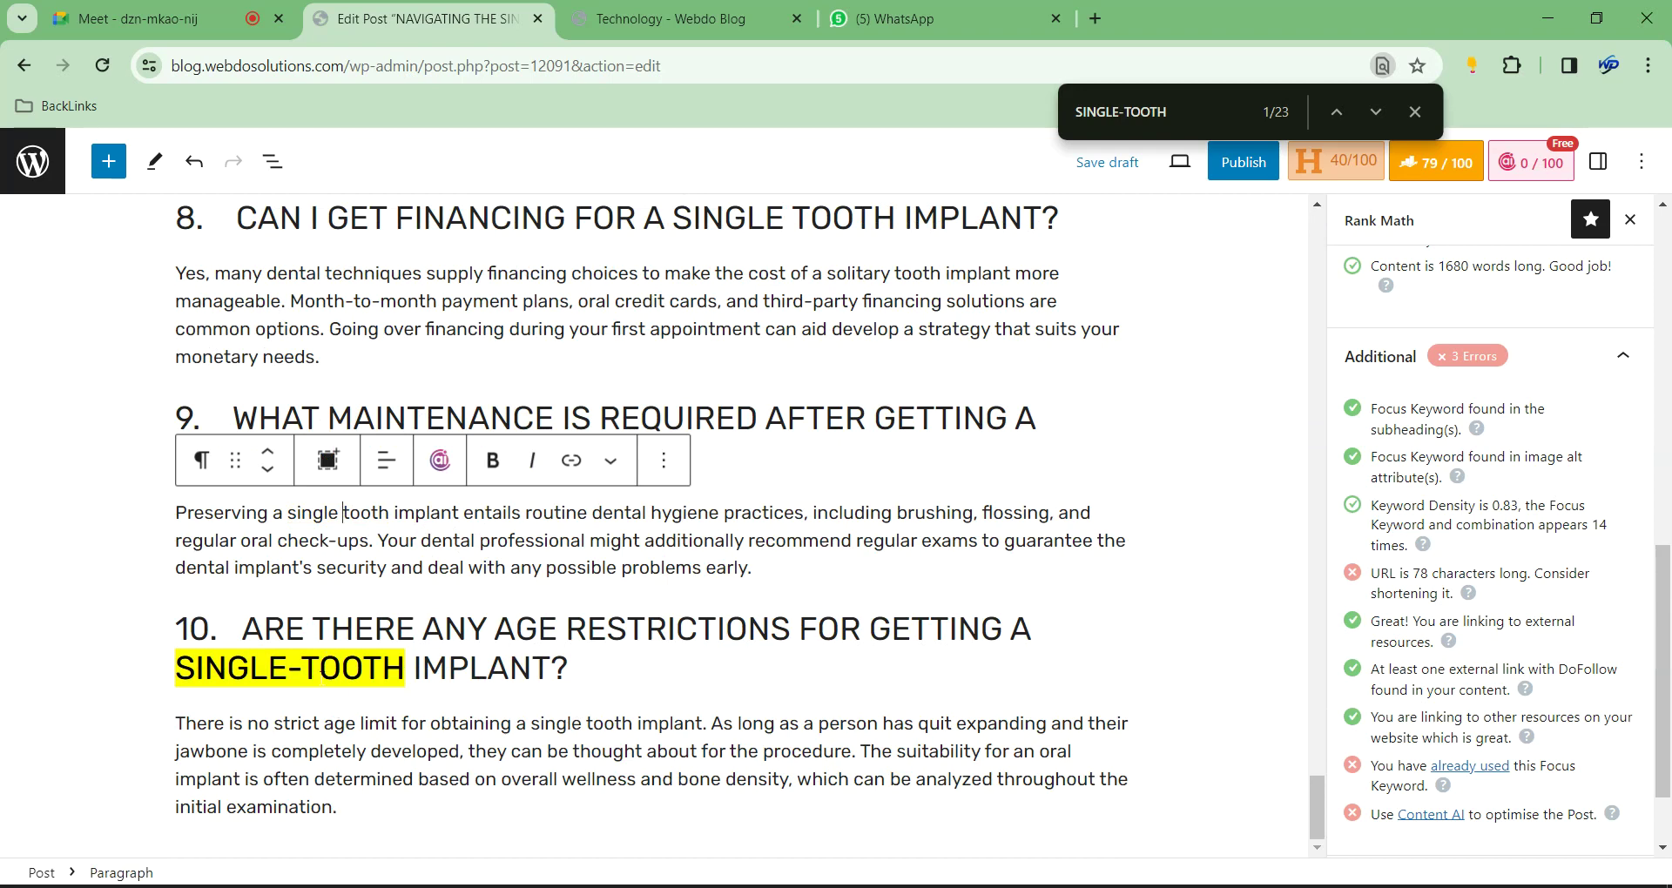
{"action": "left_click", "coordinate": [305, 669]}
{"action": "key", "text": "BackSpace"}
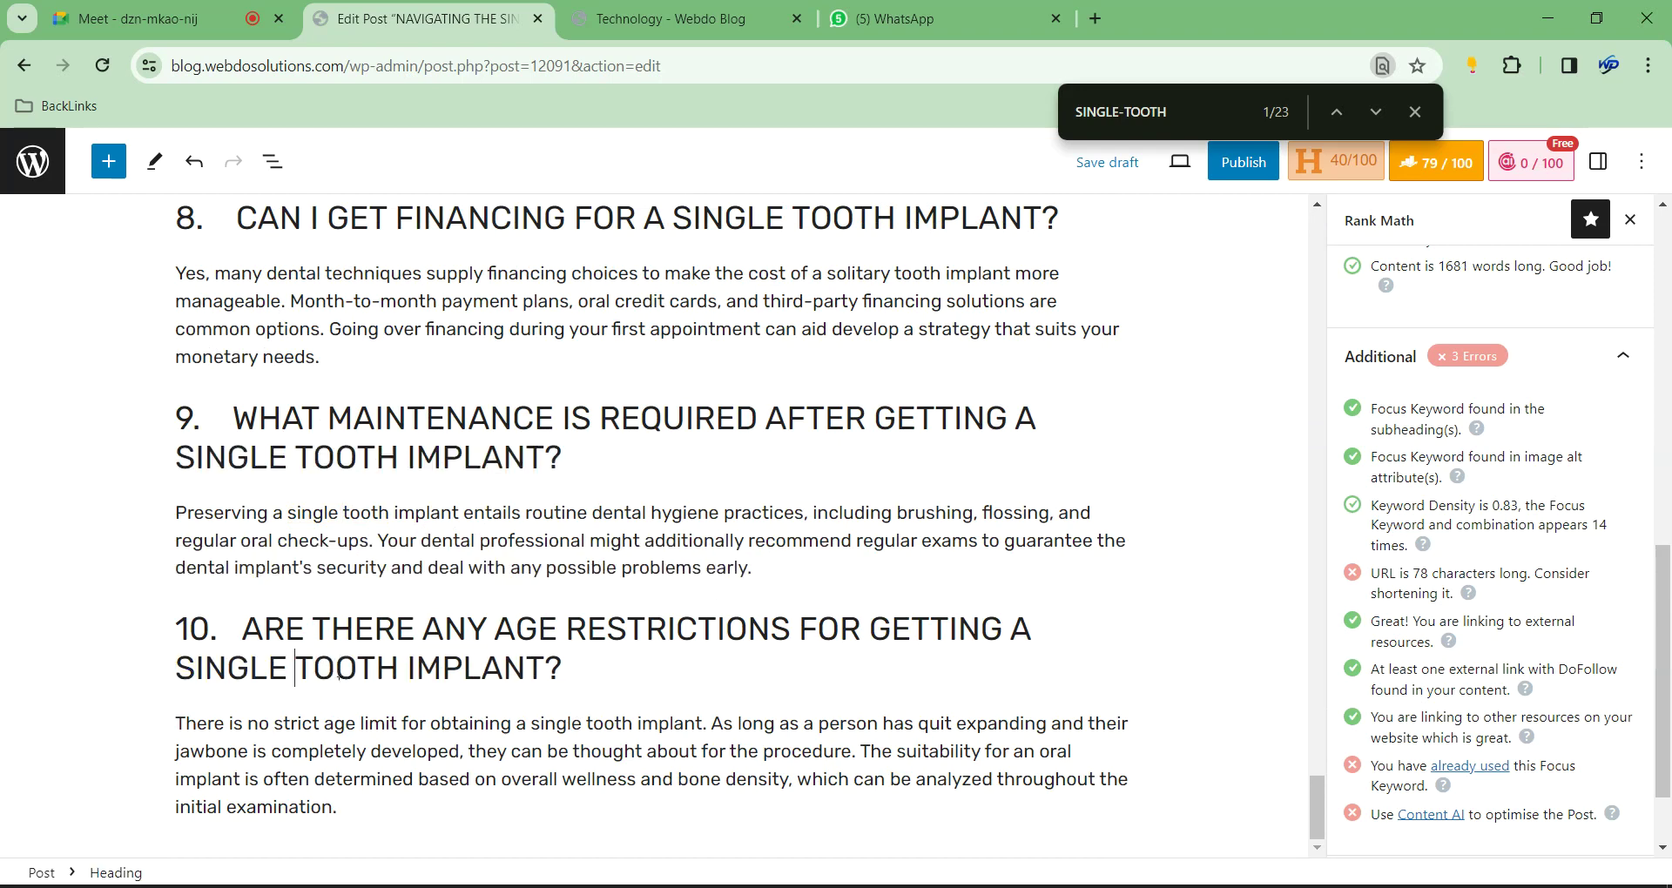
Return to the start of the post and close the page search
{"action": "scroll", "coordinate": [599, 512], "scroll_direction": "up", "scroll_amount": 15}
{"action": "scroll", "coordinate": [600, 511], "scroll_direction": "up", "scroll_amount": 20}
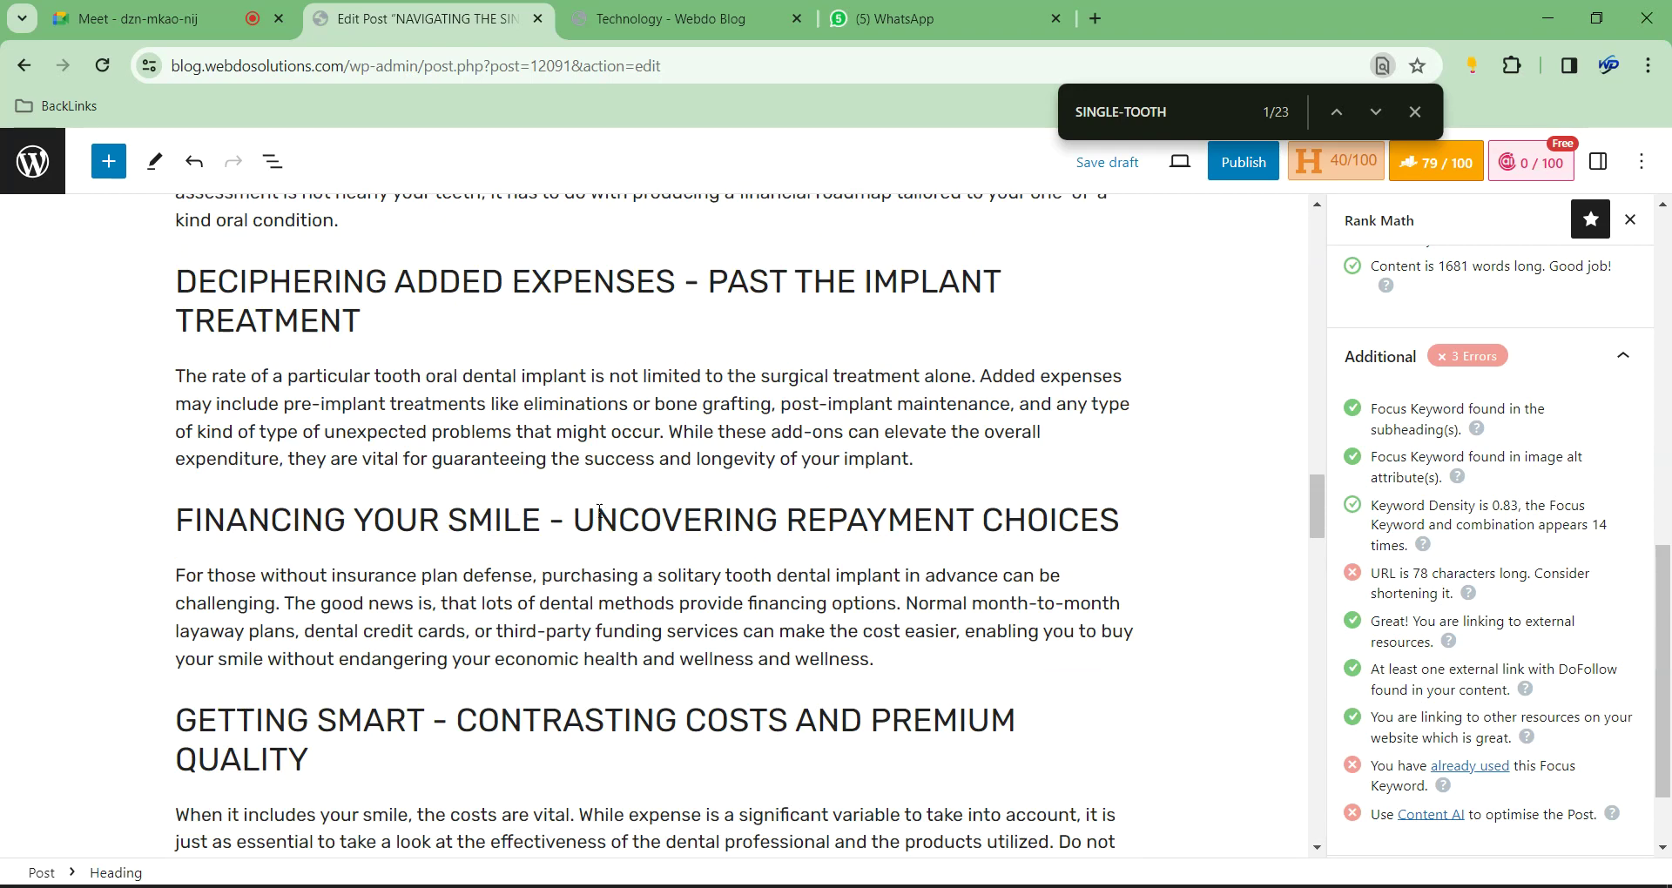
{"action": "scroll", "coordinate": [607, 528], "scroll_direction": "up", "scroll_amount": 5}
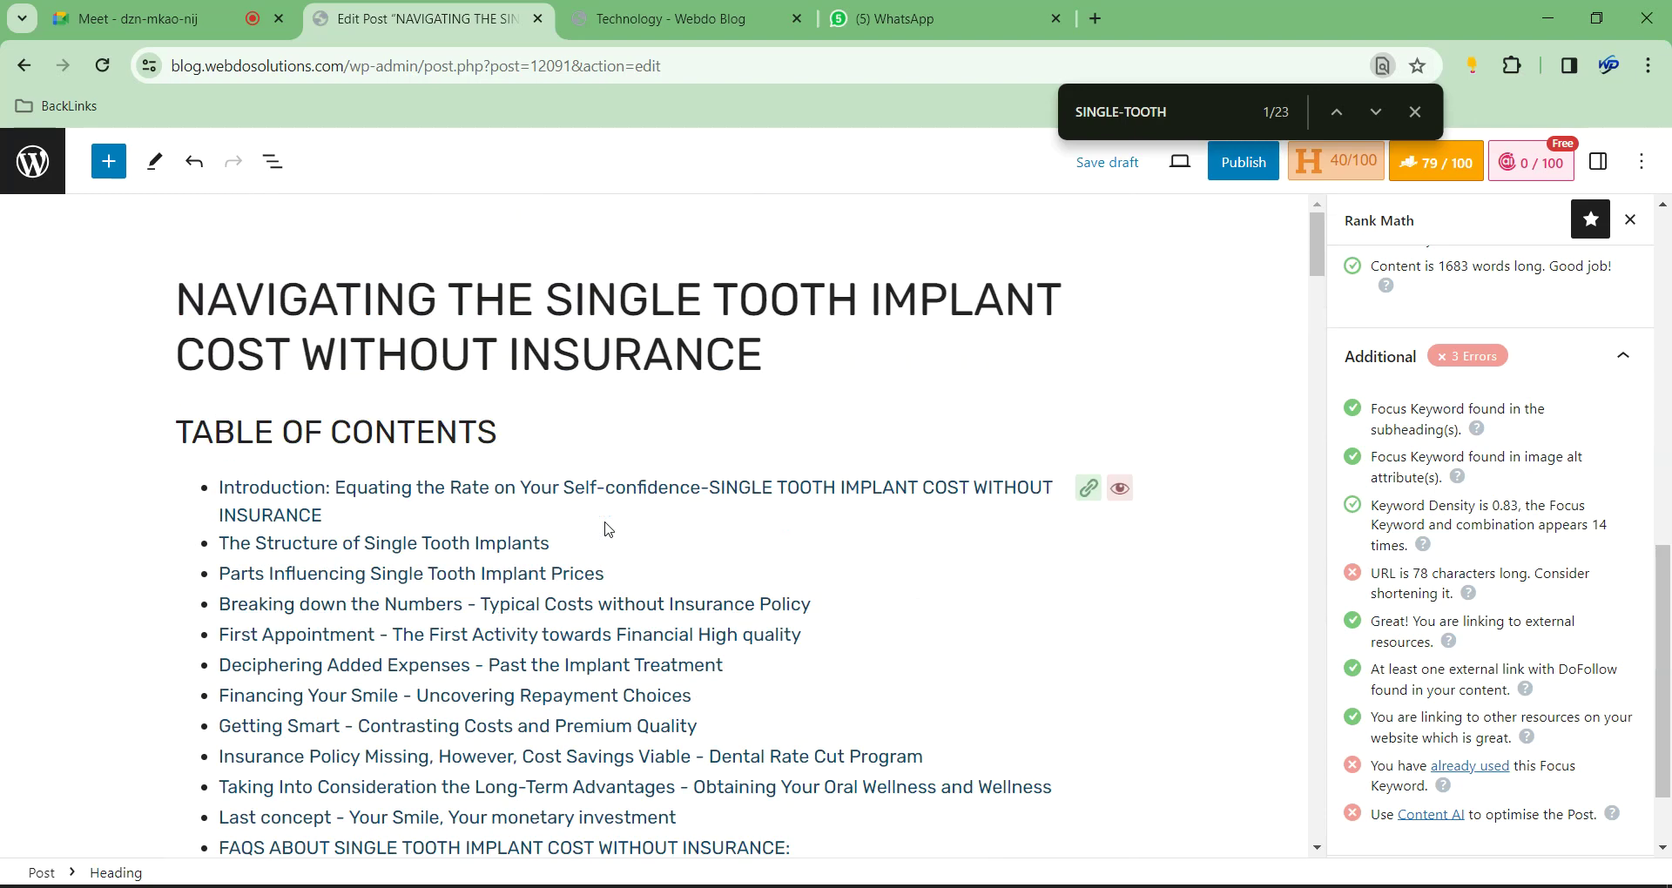
{"action": "mouse_move", "coordinate": [1317, 245]}
{"action": "left_mouse_down"}
{"action": "mouse_move", "coordinate": [1317, 662]}
{"action": "mouse_move", "coordinate": [1317, 245]}
{"action": "left_mouse_up"}
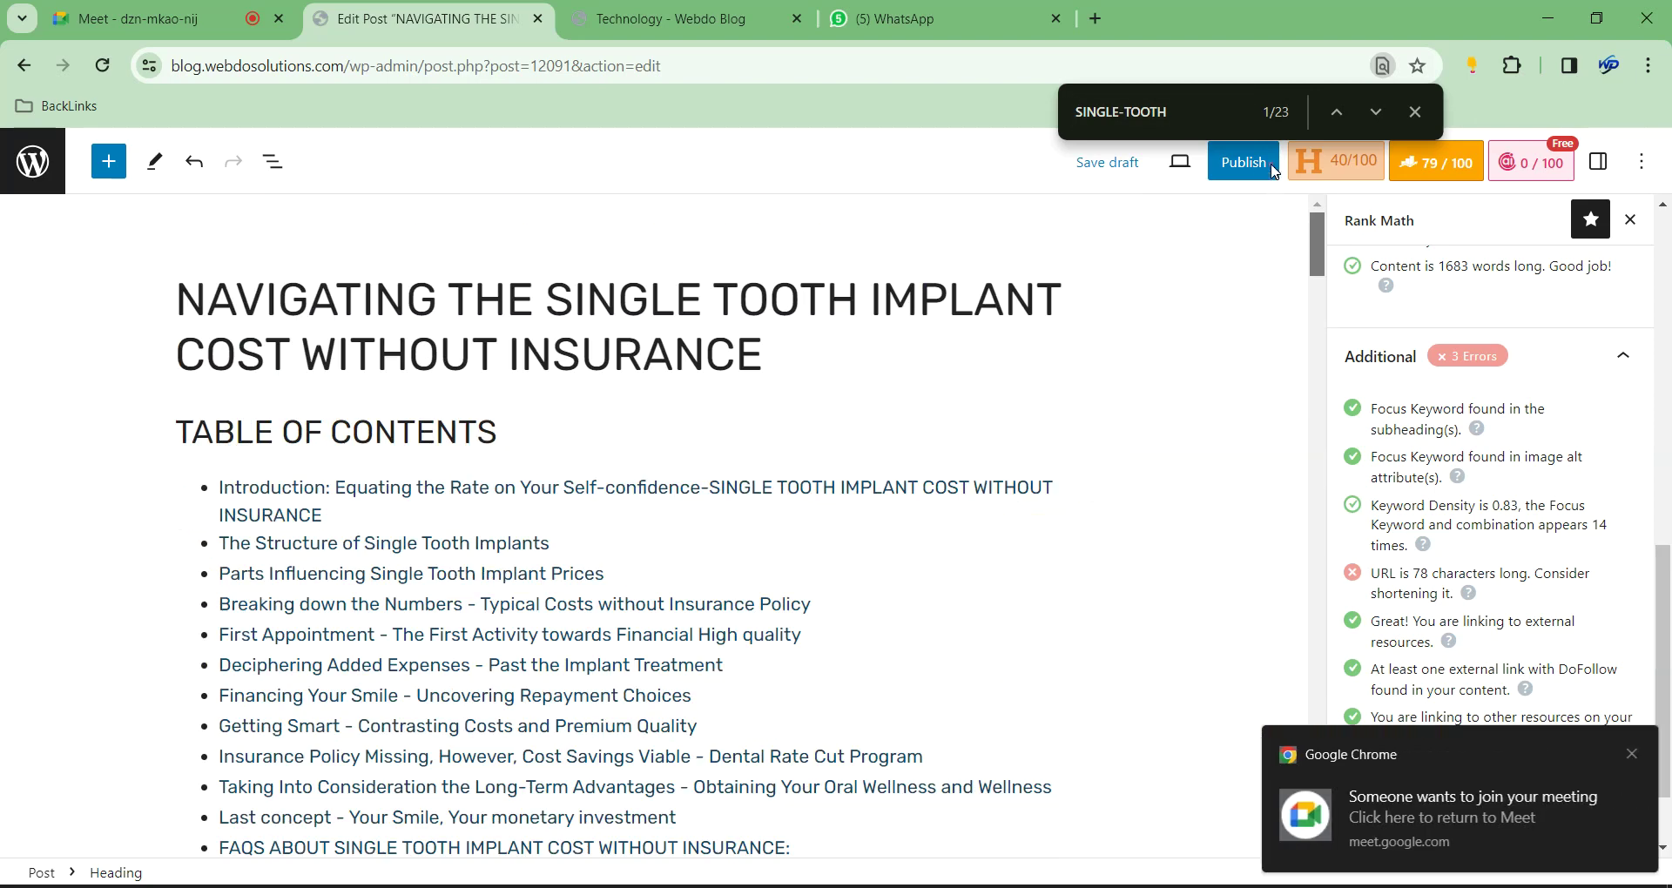
{"action": "left_click", "coordinate": [1416, 111]}
Admit the waiting participant to the Google Meet call, return to the WordPress post editor and dismiss the presenting notification
{"action": "left_click", "coordinate": [1480, 784]}
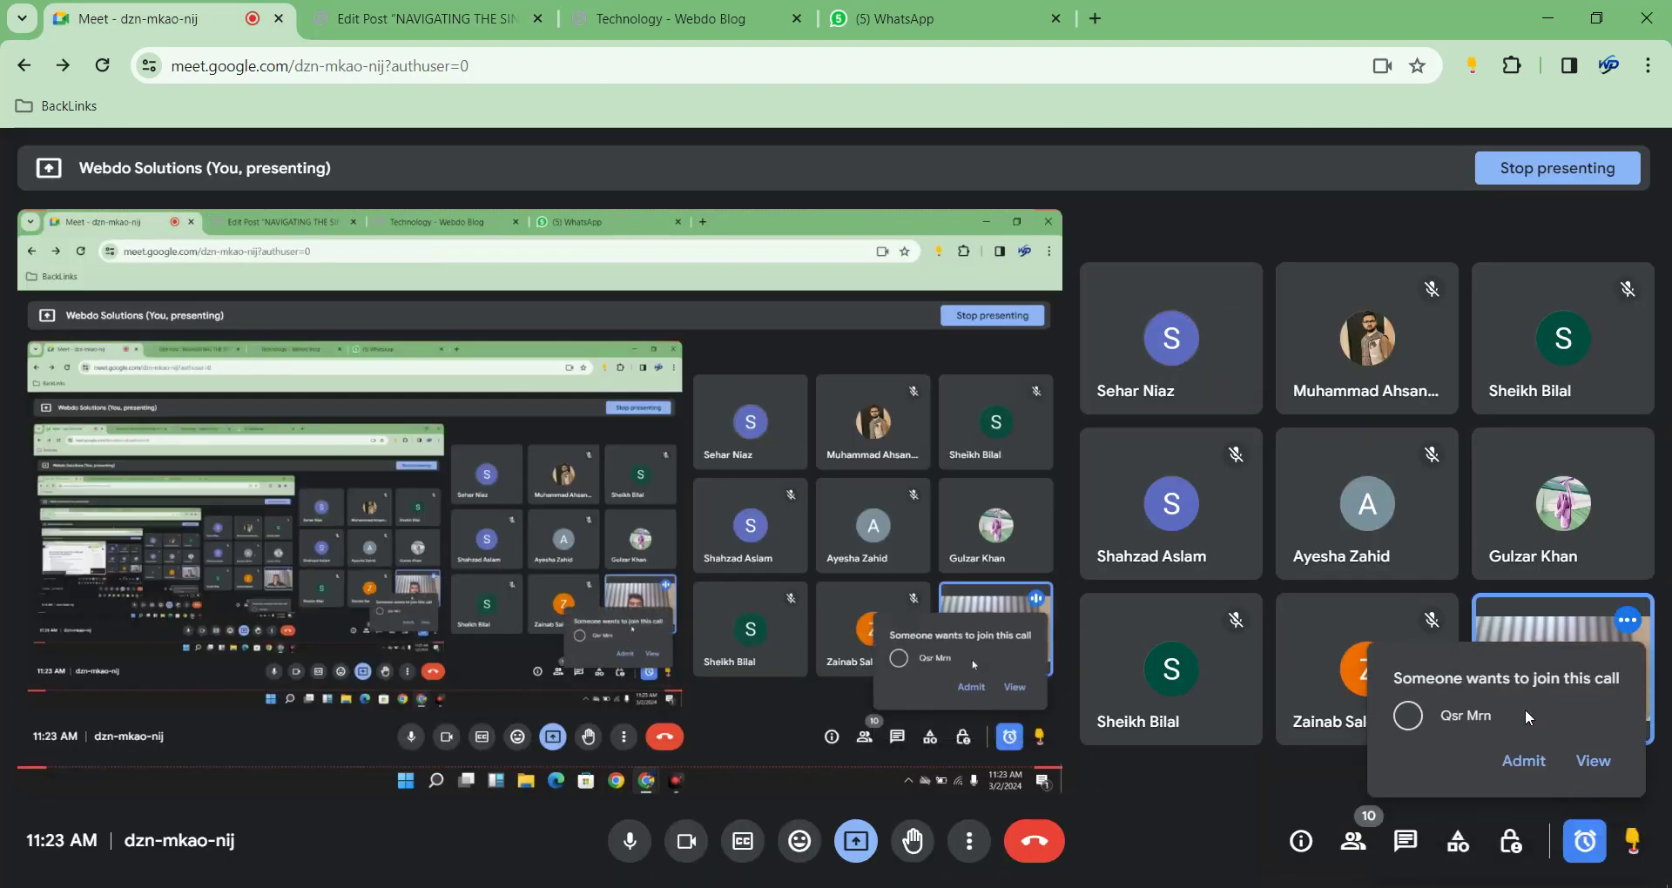
{"action": "left_click", "coordinate": [1533, 763]}
{"action": "left_click", "coordinate": [426, 18]}
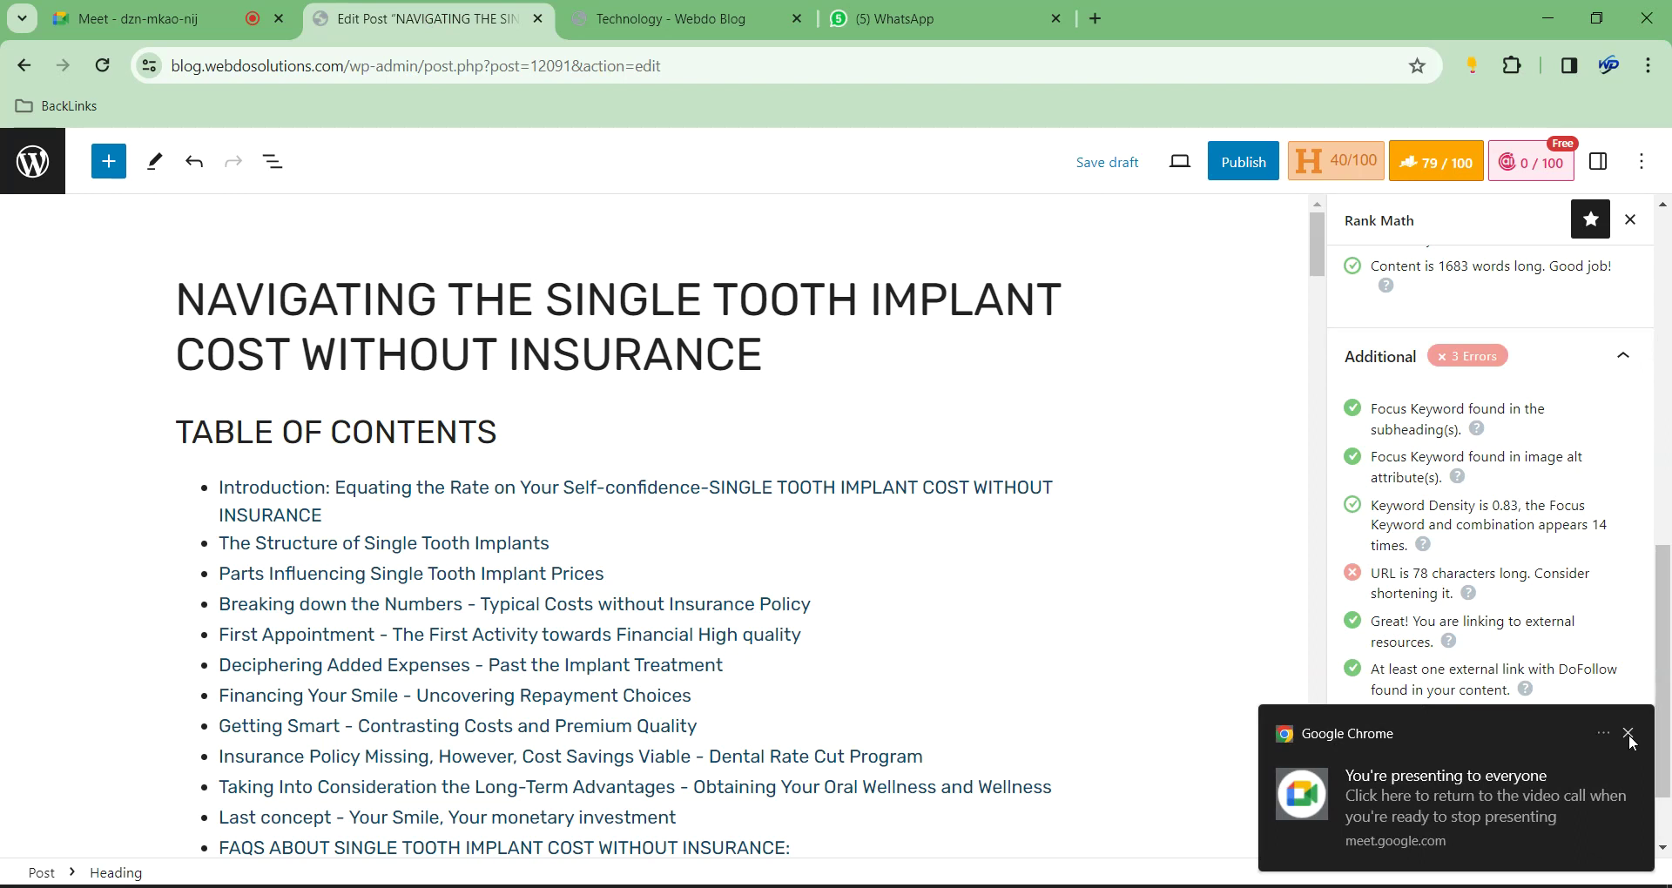
{"action": "left_click", "coordinate": [1631, 736]}
Shorten the post's permalink to "single-tooth-implant-cost-without-insurance" in the Rank Math snippet editor and close the editor
{"action": "scroll", "coordinate": [1480, 522], "scroll_direction": "down", "scroll_amount": 1}
{"action": "scroll", "coordinate": [1425, 567], "scroll_direction": "up", "scroll_amount": 5}
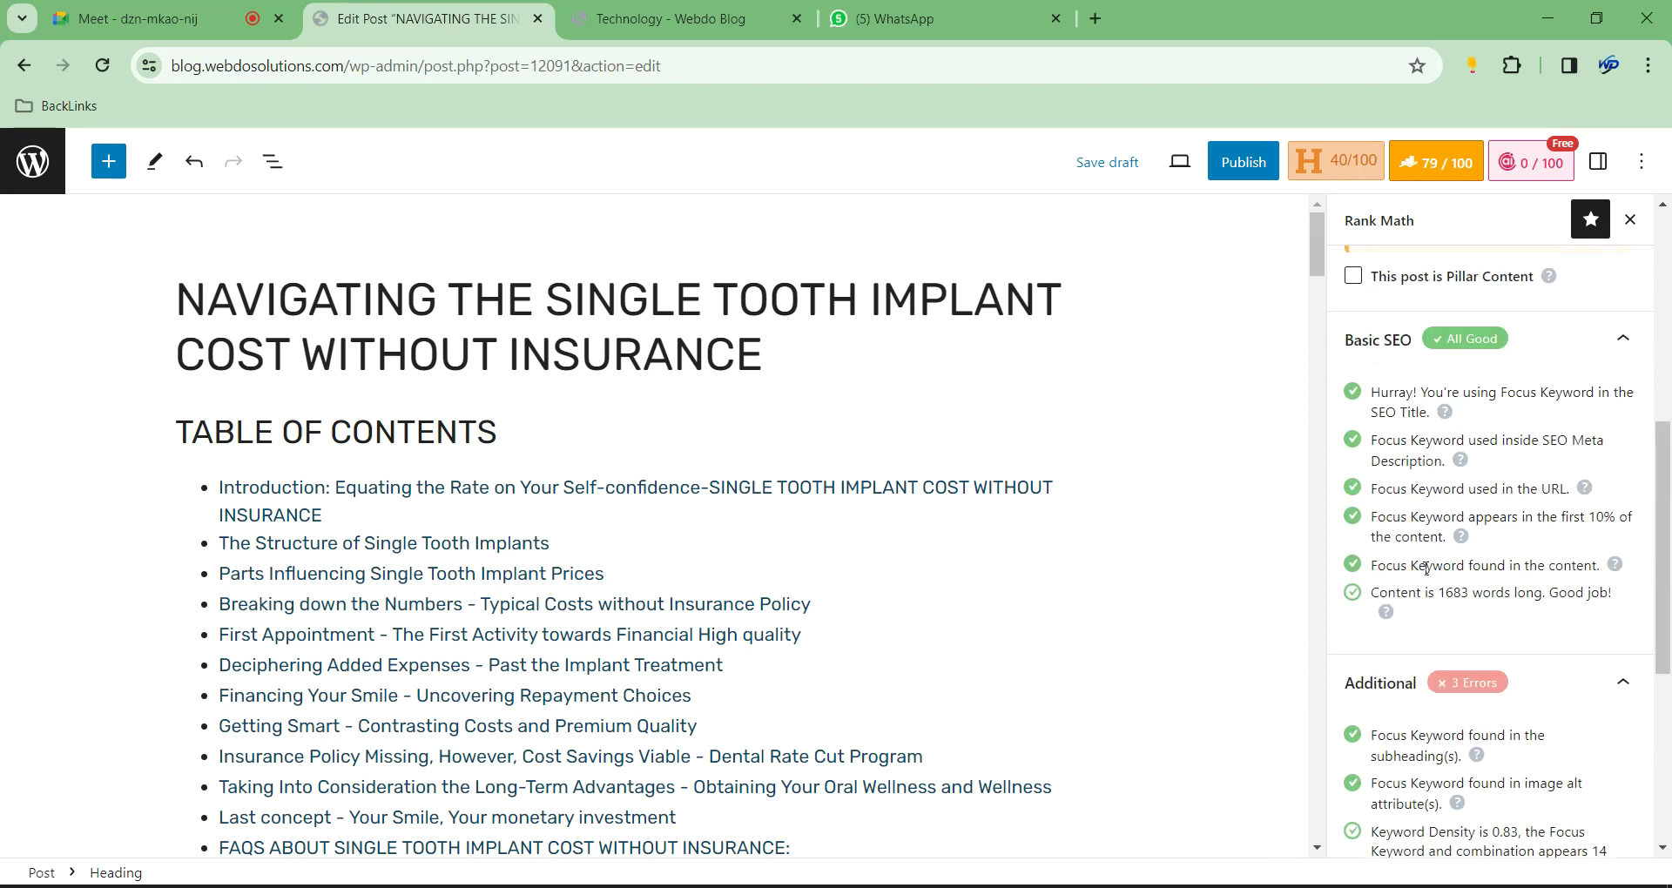
{"action": "scroll", "coordinate": [1406, 445], "scroll_direction": "up", "scroll_amount": 6}
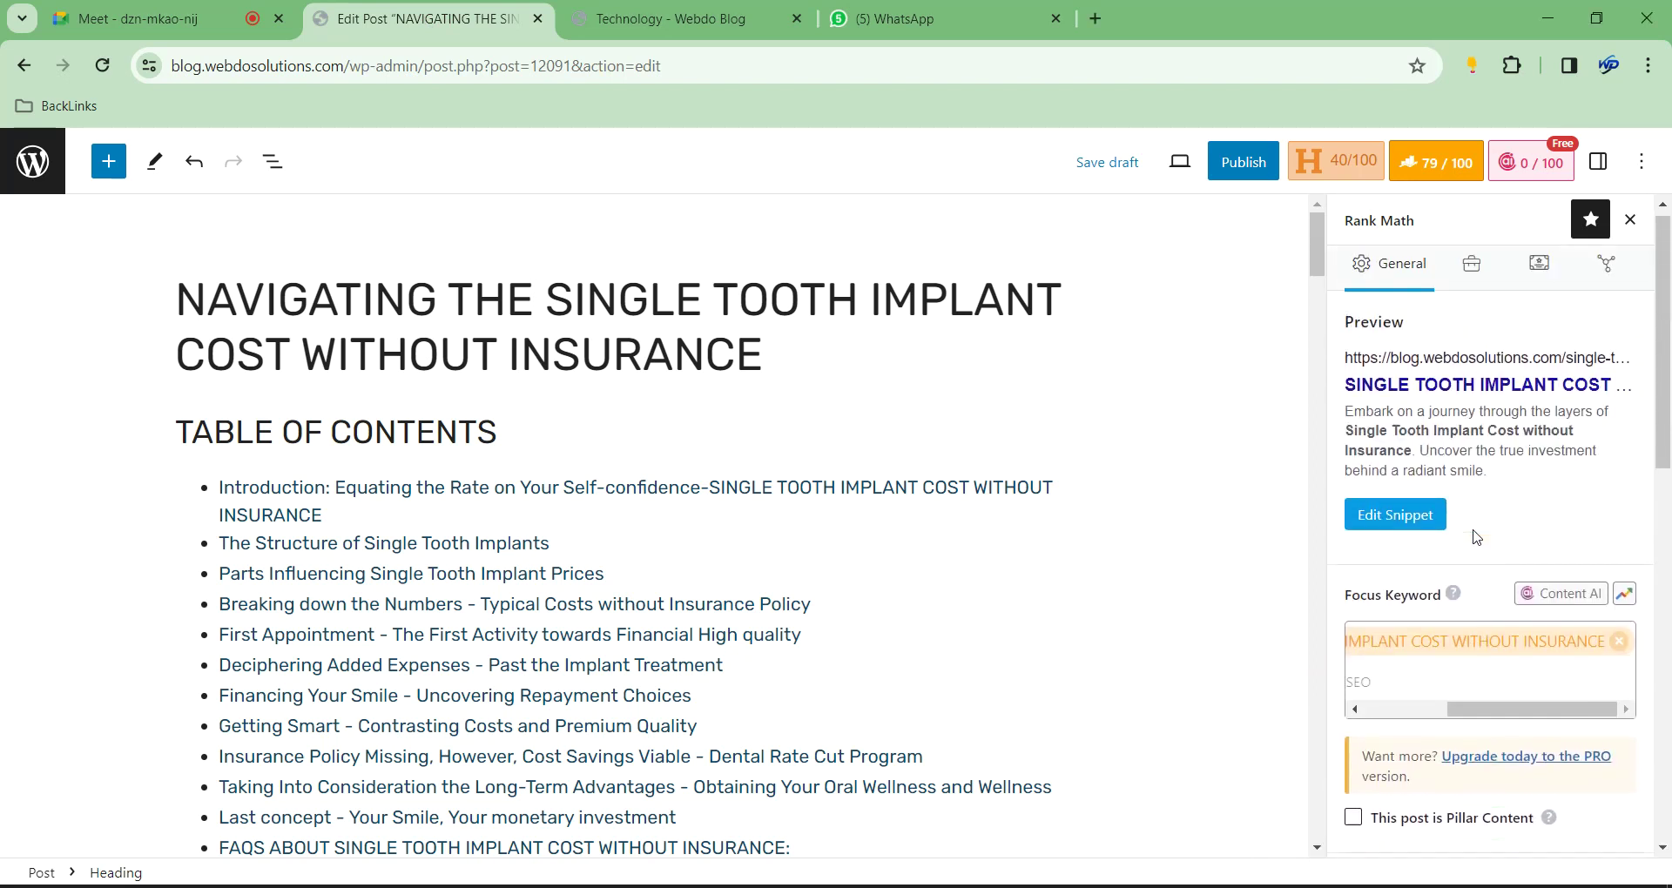
{"action": "left_click", "coordinate": [1394, 525]}
{"action": "scroll", "coordinate": [640, 589], "scroll_direction": "down", "scroll_amount": 1}
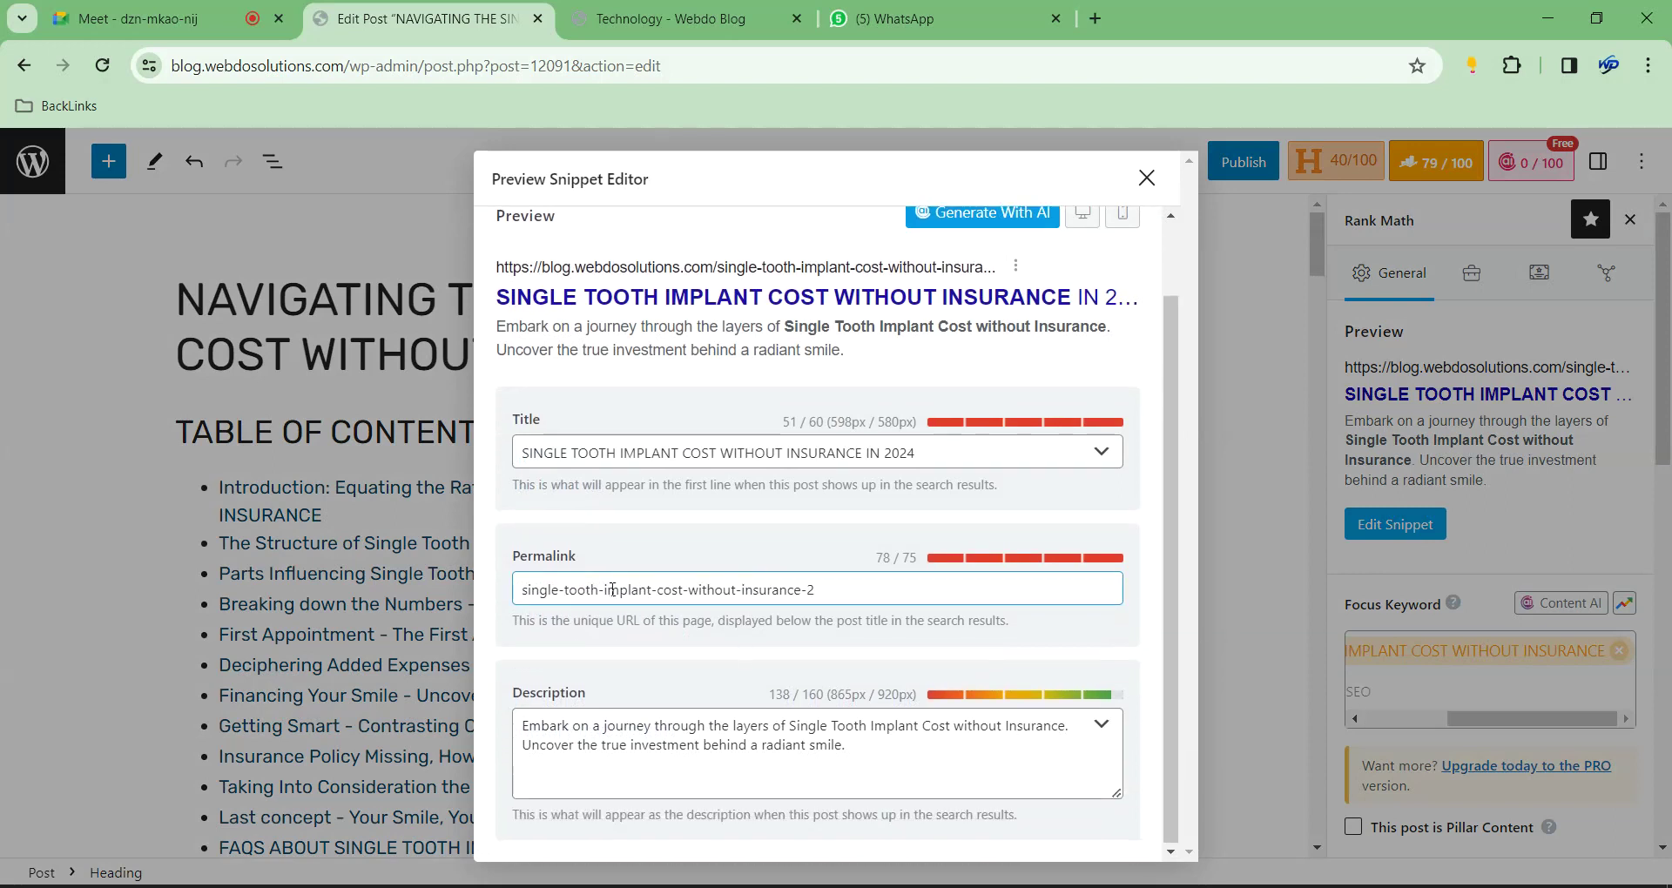
{"action": "left_click", "coordinate": [819, 589]}
{"action": "key", "text": "BackSpace"}
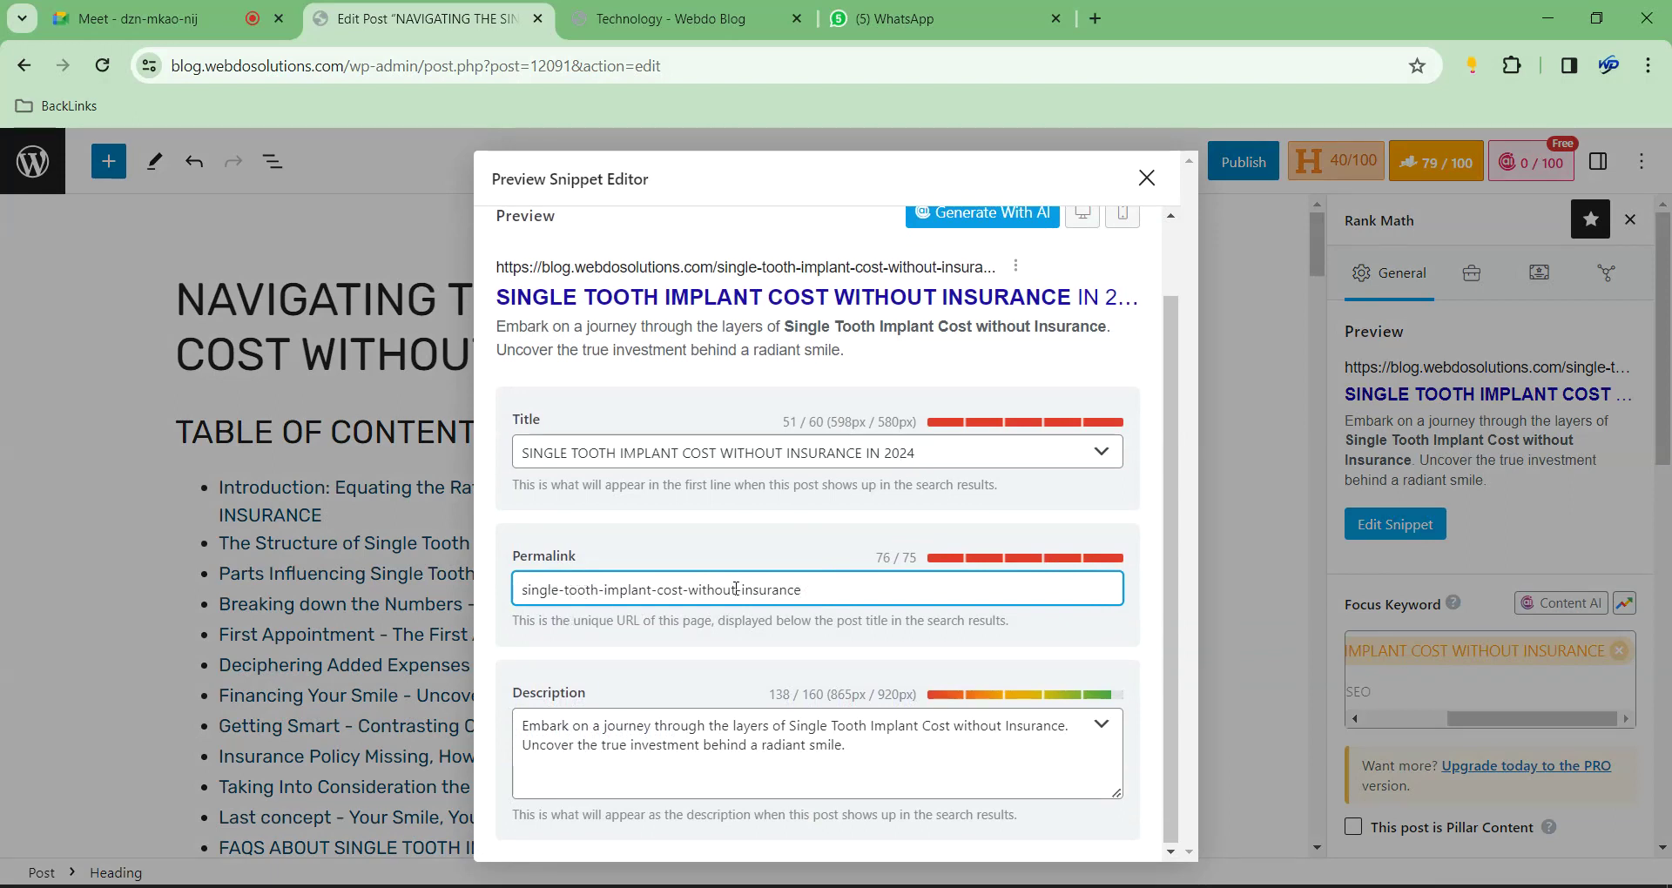
{"action": "left_click", "coordinate": [1046, 630]}
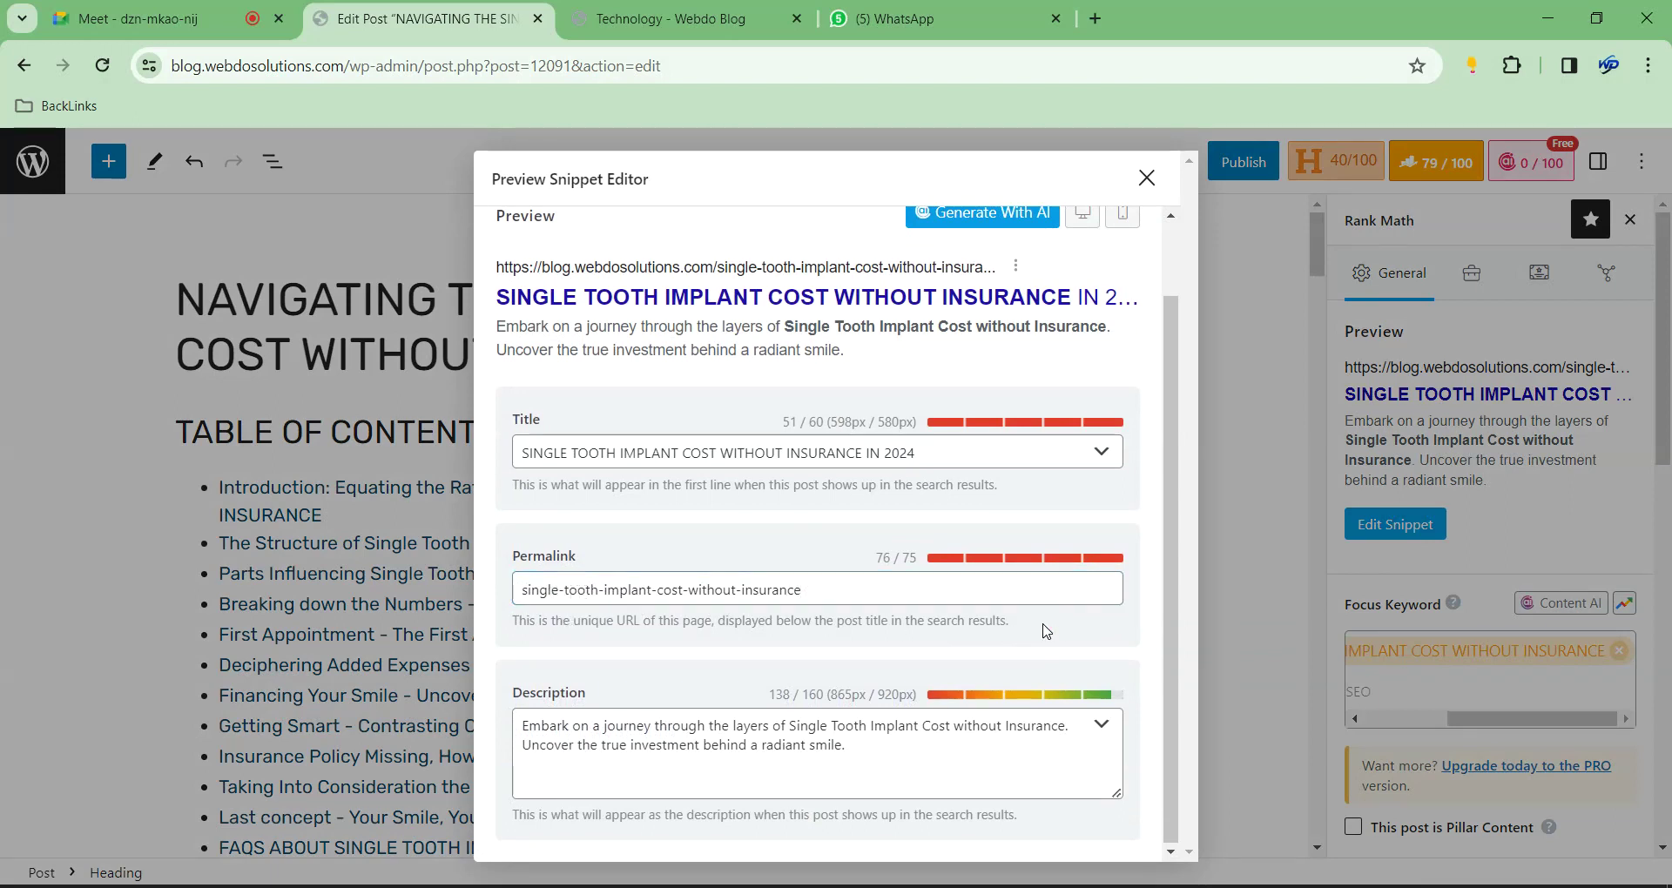
{"action": "left_click", "coordinate": [1146, 177]}
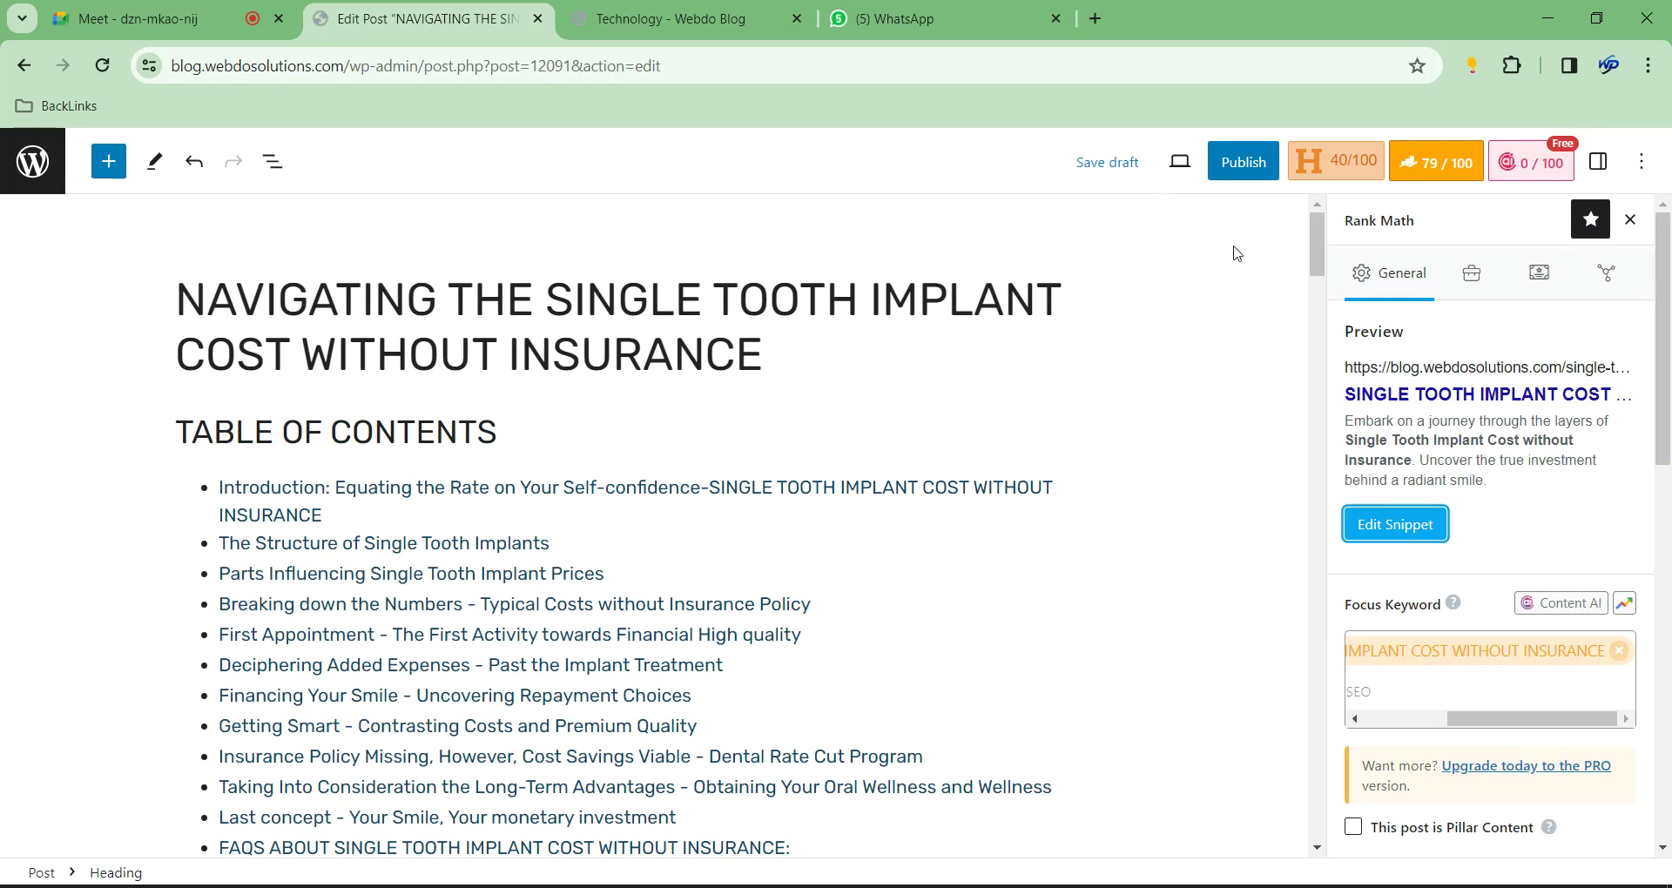
Check the permalink's length and wording in the Rank Math snippet editor, then close the editor
{"action": "left_click", "coordinate": [1402, 535]}
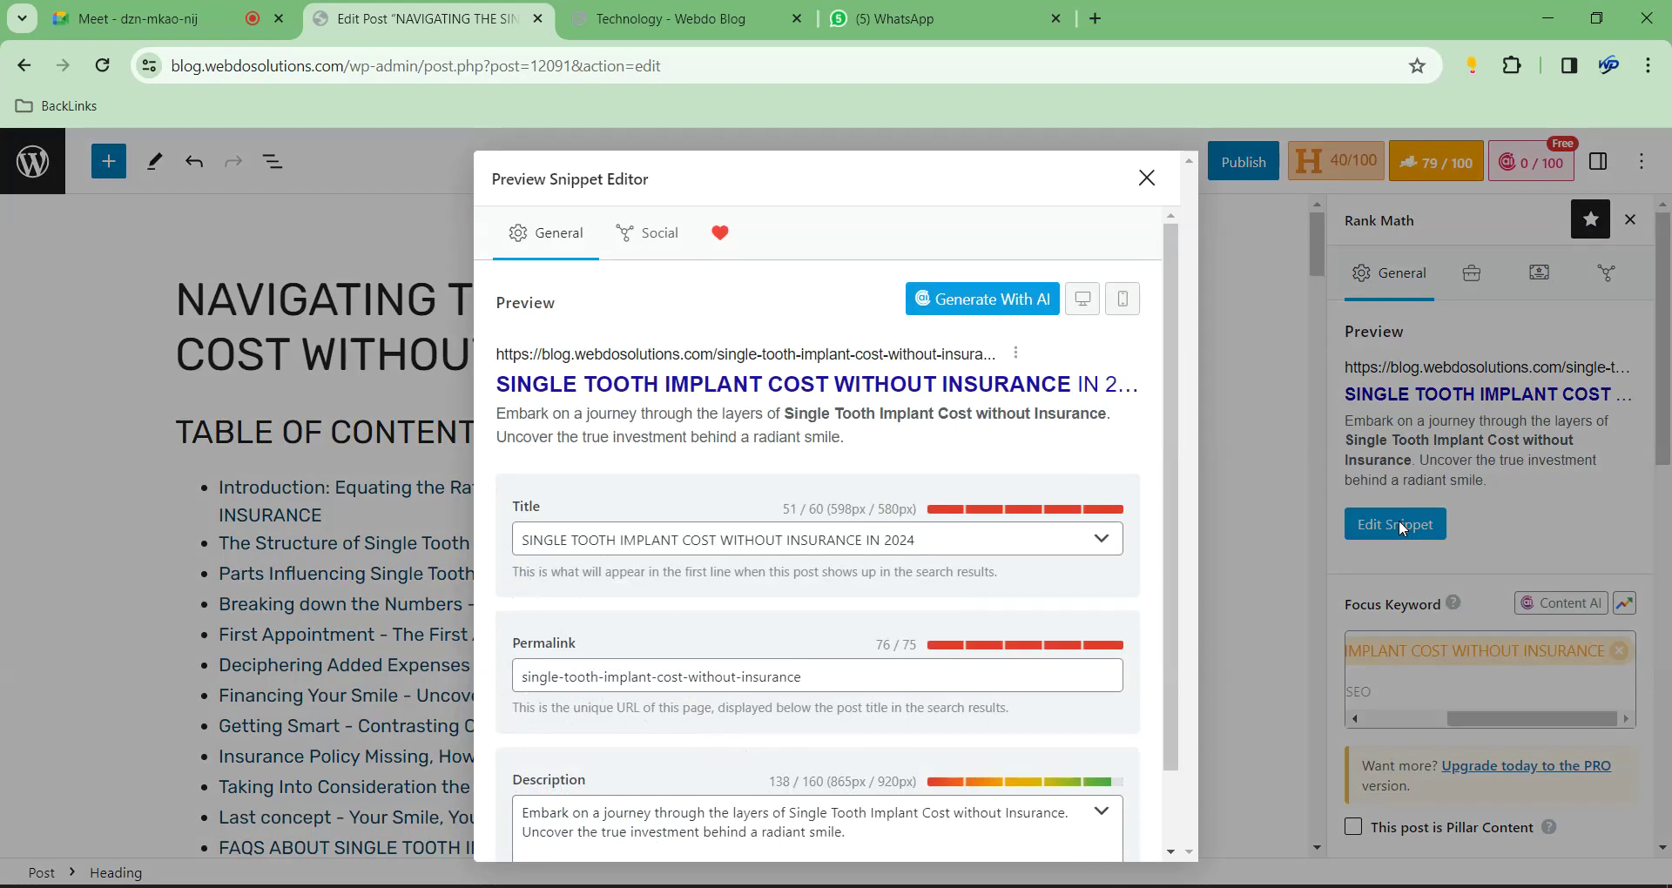
{"action": "scroll", "coordinate": [777, 624], "scroll_direction": "down", "scroll_amount": 1}
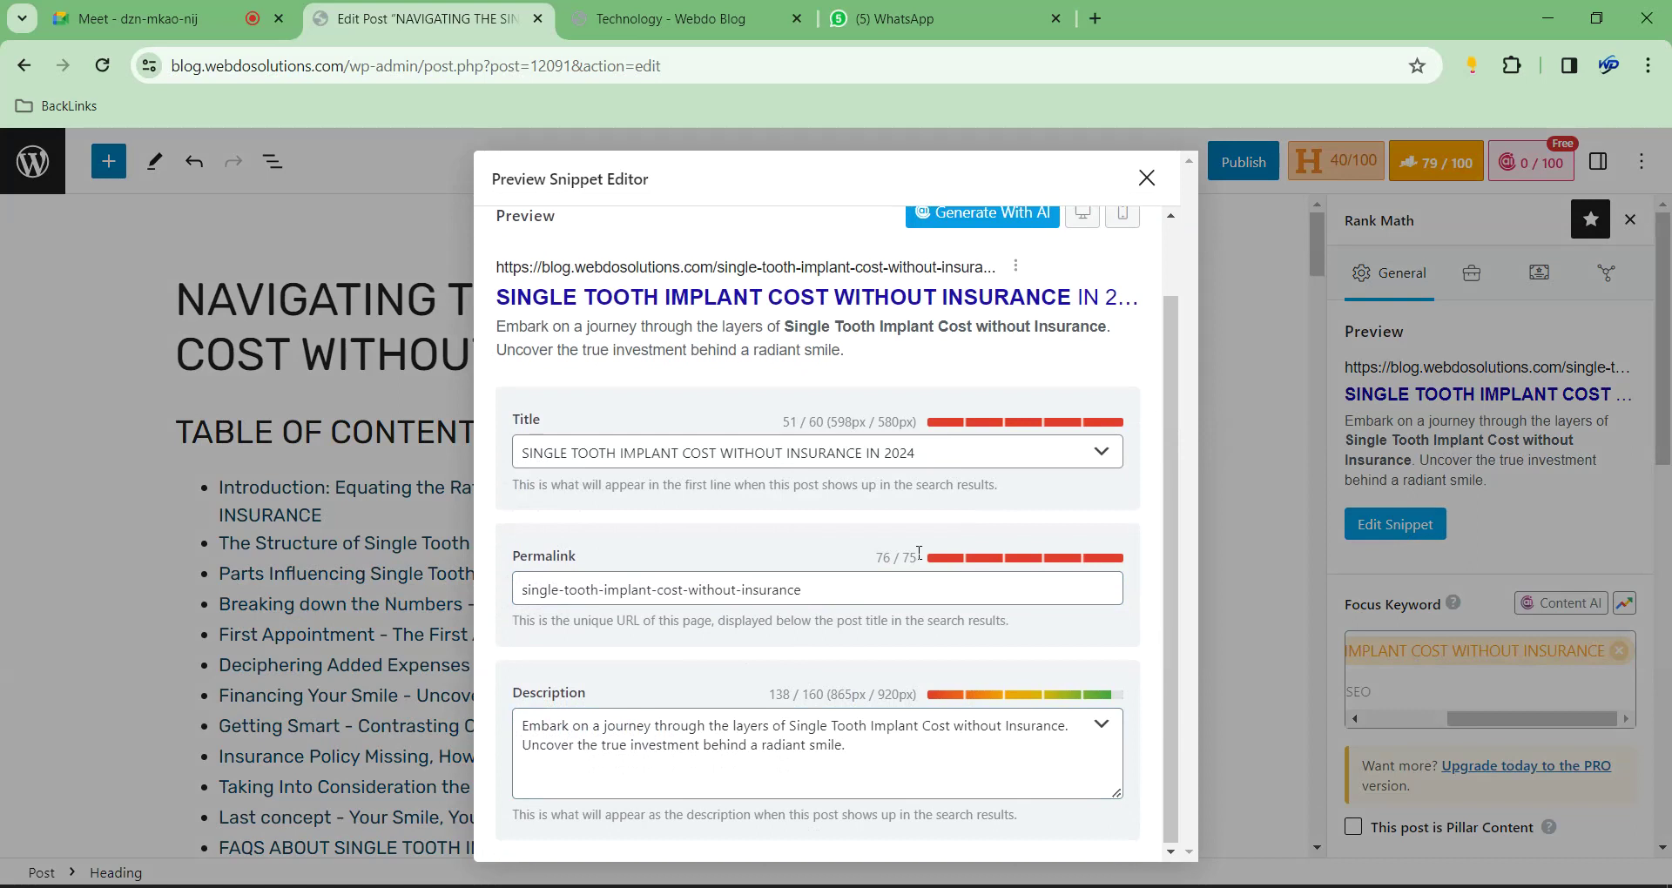
{"action": "left_click", "coordinate": [1147, 178]}
{"action": "left_click", "coordinate": [1412, 533]}
{"action": "scroll", "coordinate": [941, 601], "scroll_direction": "down", "scroll_amount": 1}
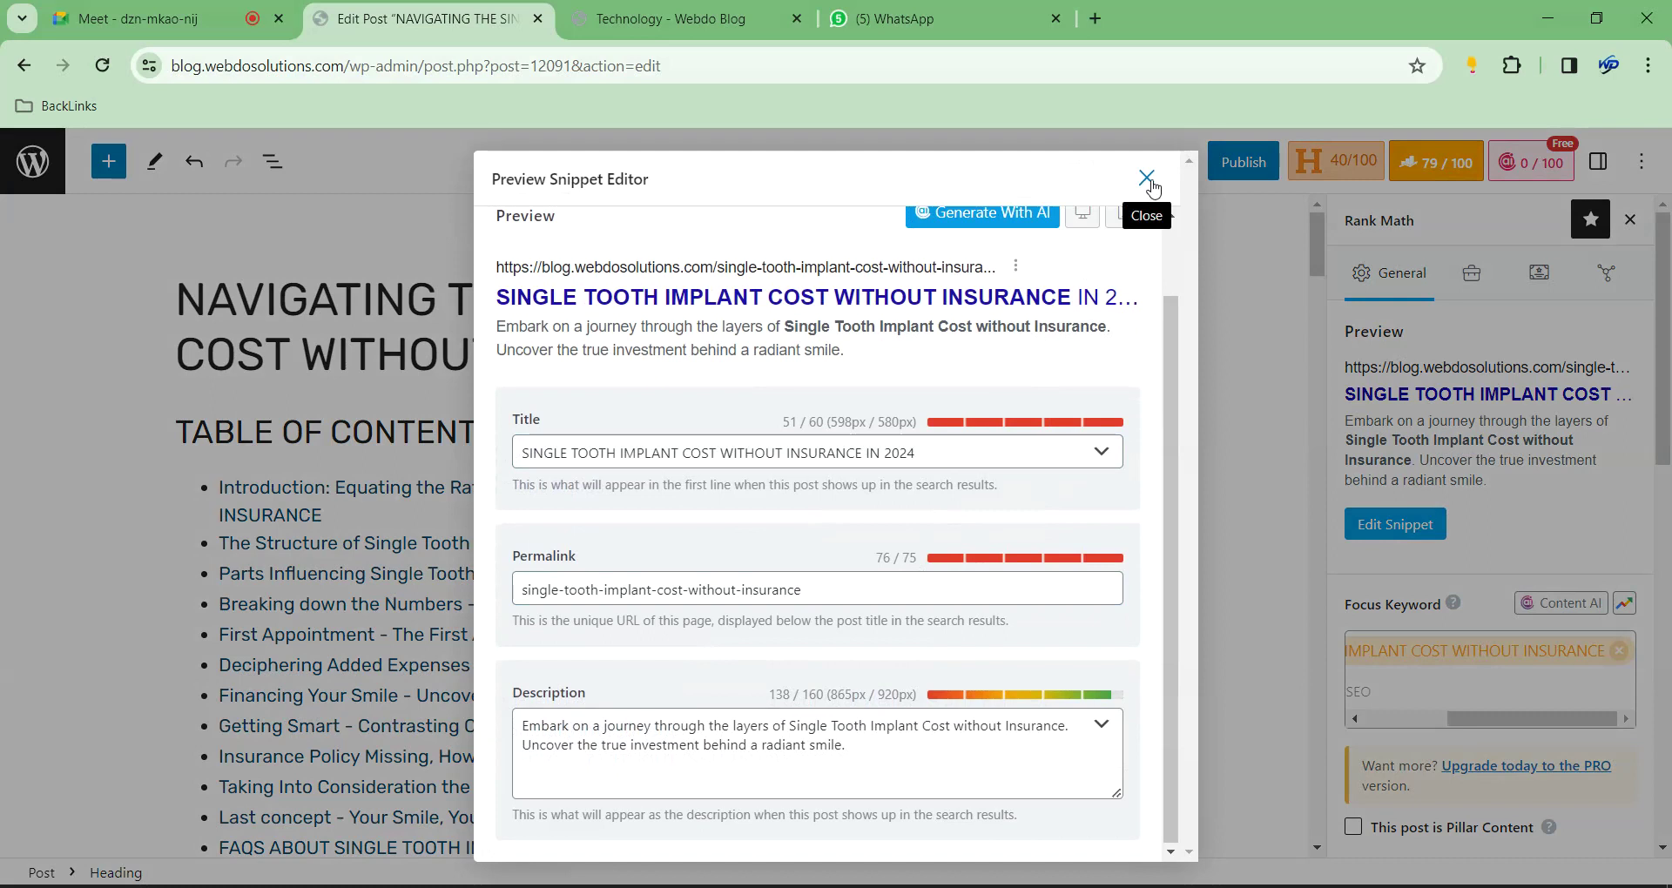
{"action": "left_click_drag", "start_coordinate": [874, 558], "coordinate": [890, 554]}
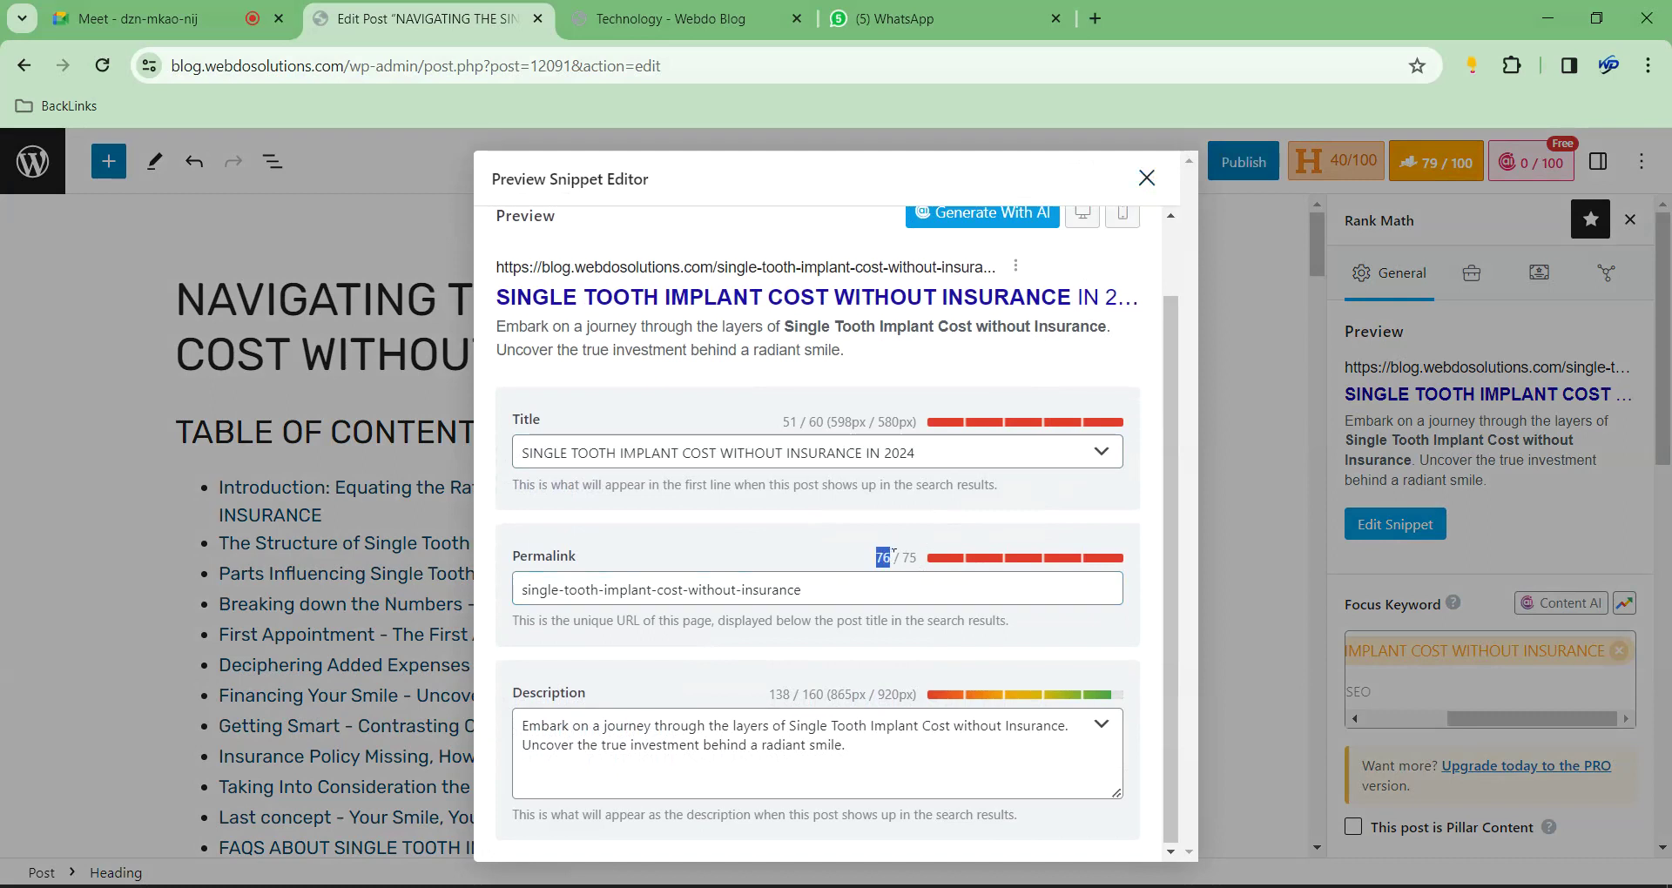
{"action": "left_click_drag", "start_coordinate": [806, 589], "coordinate": [522, 590]}
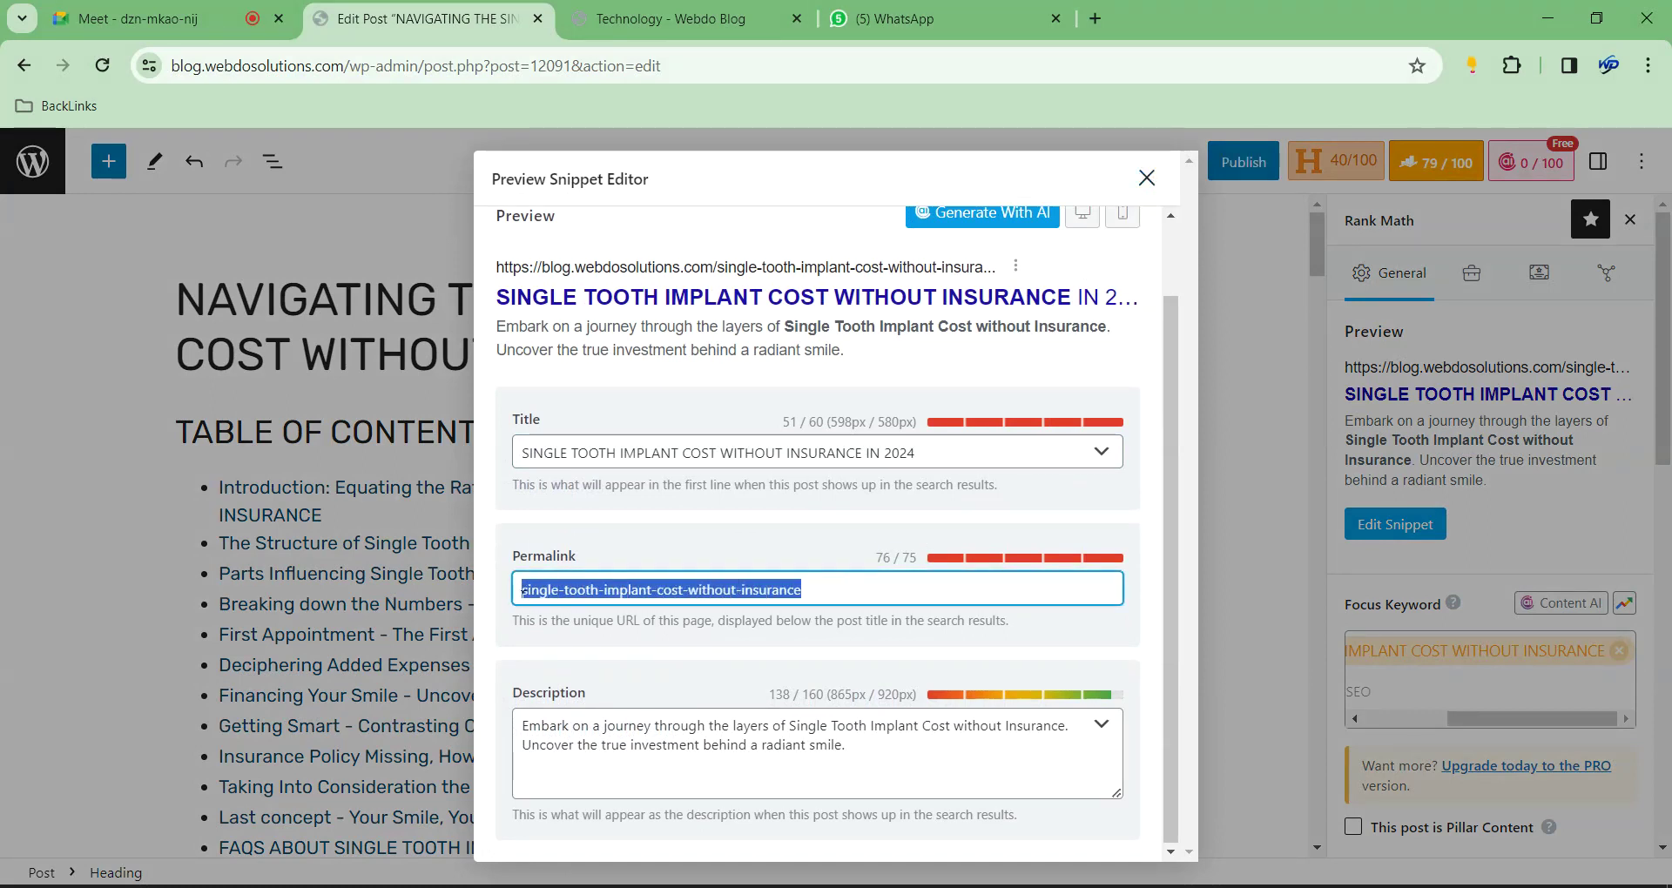
{"action": "left_click", "coordinate": [1159, 178]}
Review the Basic SEO and Additional checks in Rank Math, focusing on the URL length item
{"action": "scroll", "coordinate": [1404, 538], "scroll_direction": "down", "scroll_amount": 10}
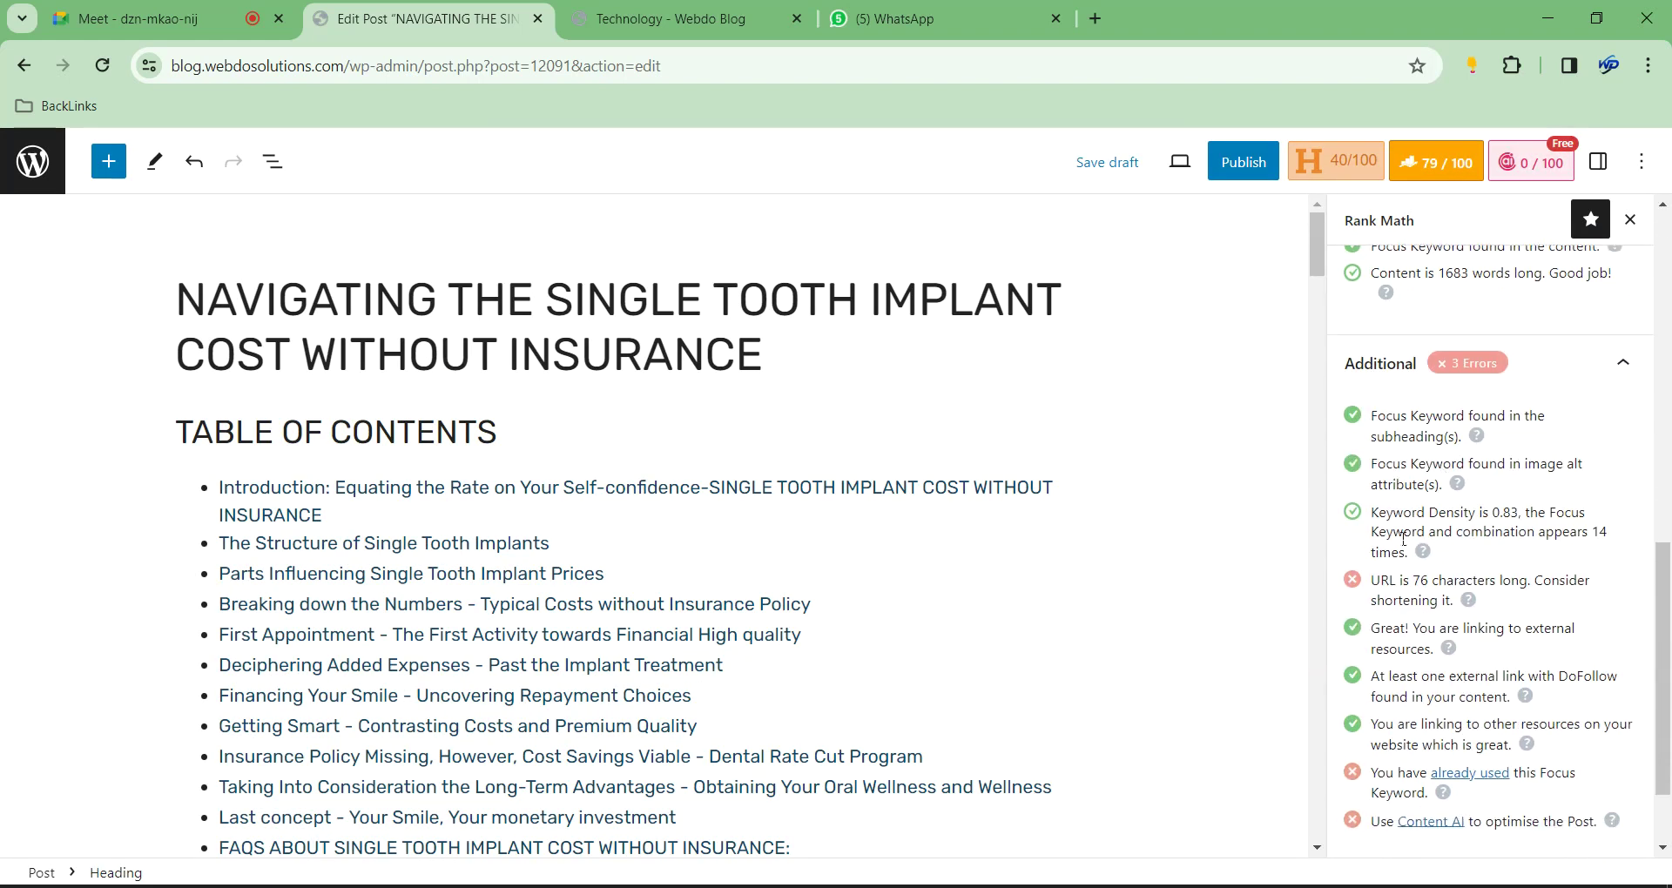
{"action": "left_click_drag", "start_coordinate": [1376, 579], "coordinate": [1450, 601]}
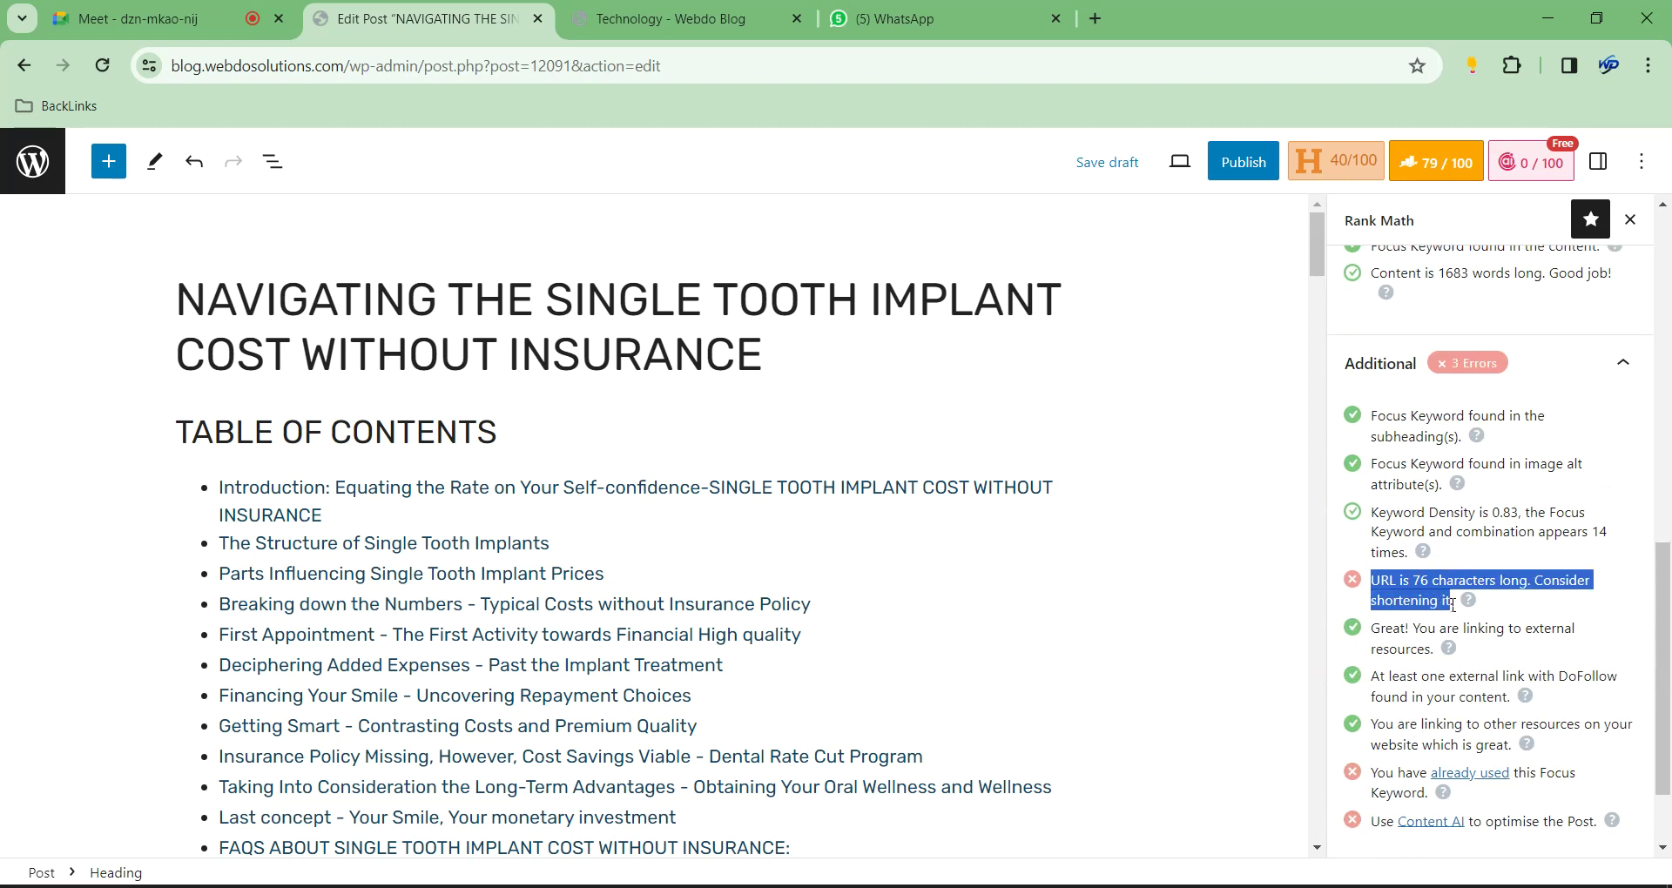
{"action": "scroll", "coordinate": [1430, 666], "scroll_direction": "up", "scroll_amount": 2}
{"action": "scroll", "coordinate": [1428, 666], "scroll_direction": "up", "scroll_amount": 5}
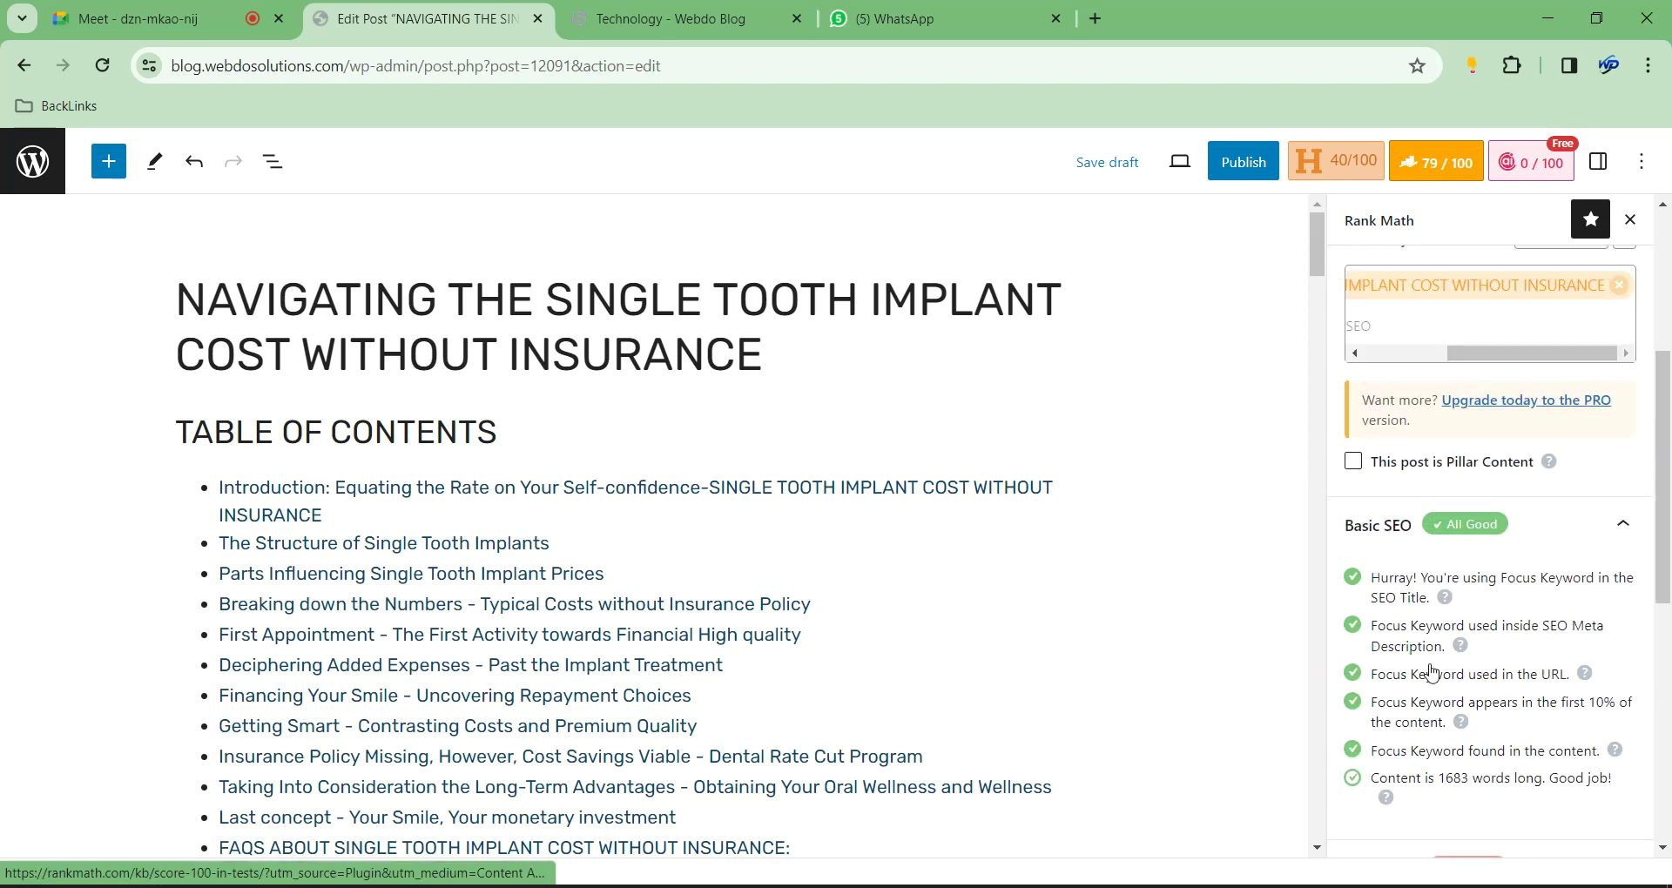
{"action": "scroll", "coordinate": [1426, 665], "scroll_direction": "down", "scroll_amount": 8}
{"action": "left_click_drag", "start_coordinate": [1373, 468], "coordinate": [1400, 485]}
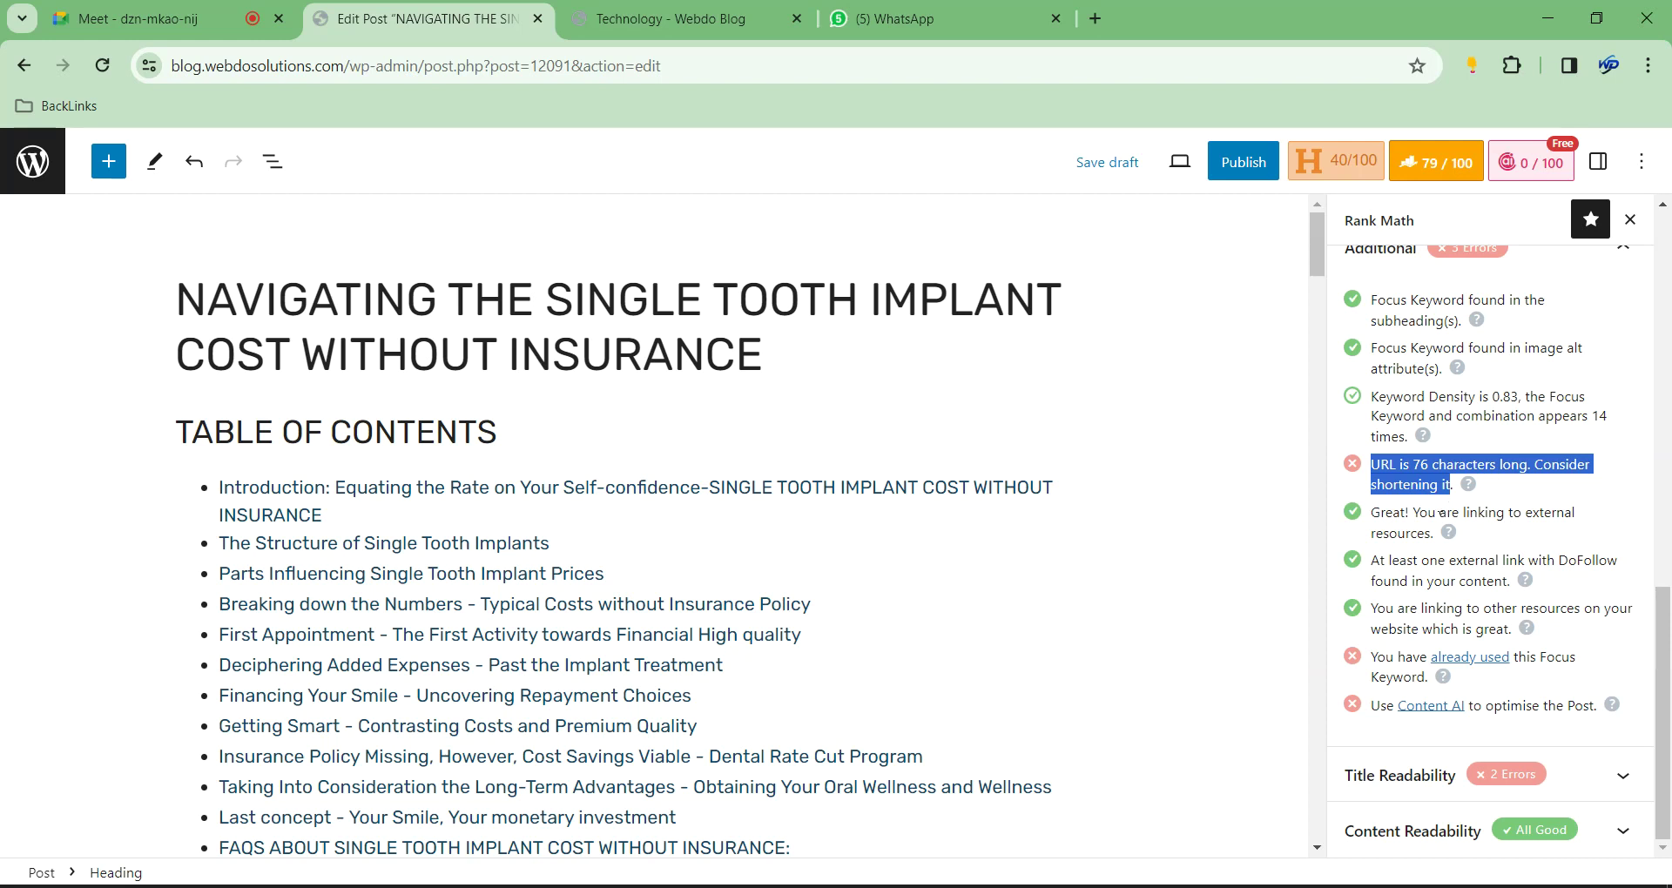
Expand the Title Readability and Content Readability checks and review their items
{"action": "left_click", "coordinate": [1511, 775]}
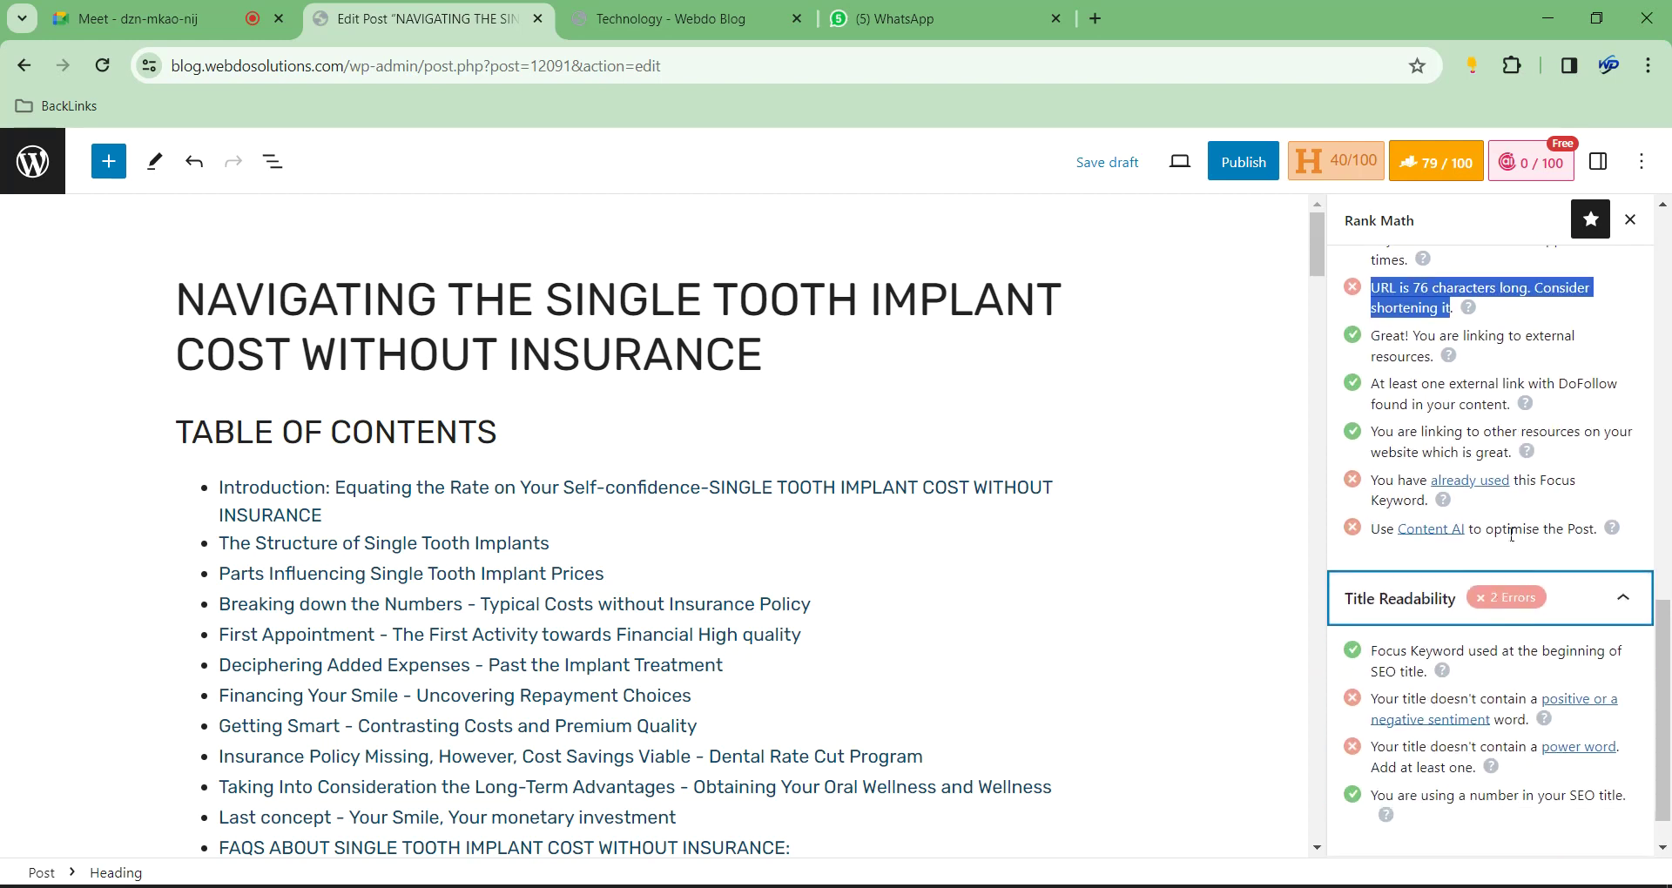
{"action": "left_click", "coordinate": [1410, 831]}
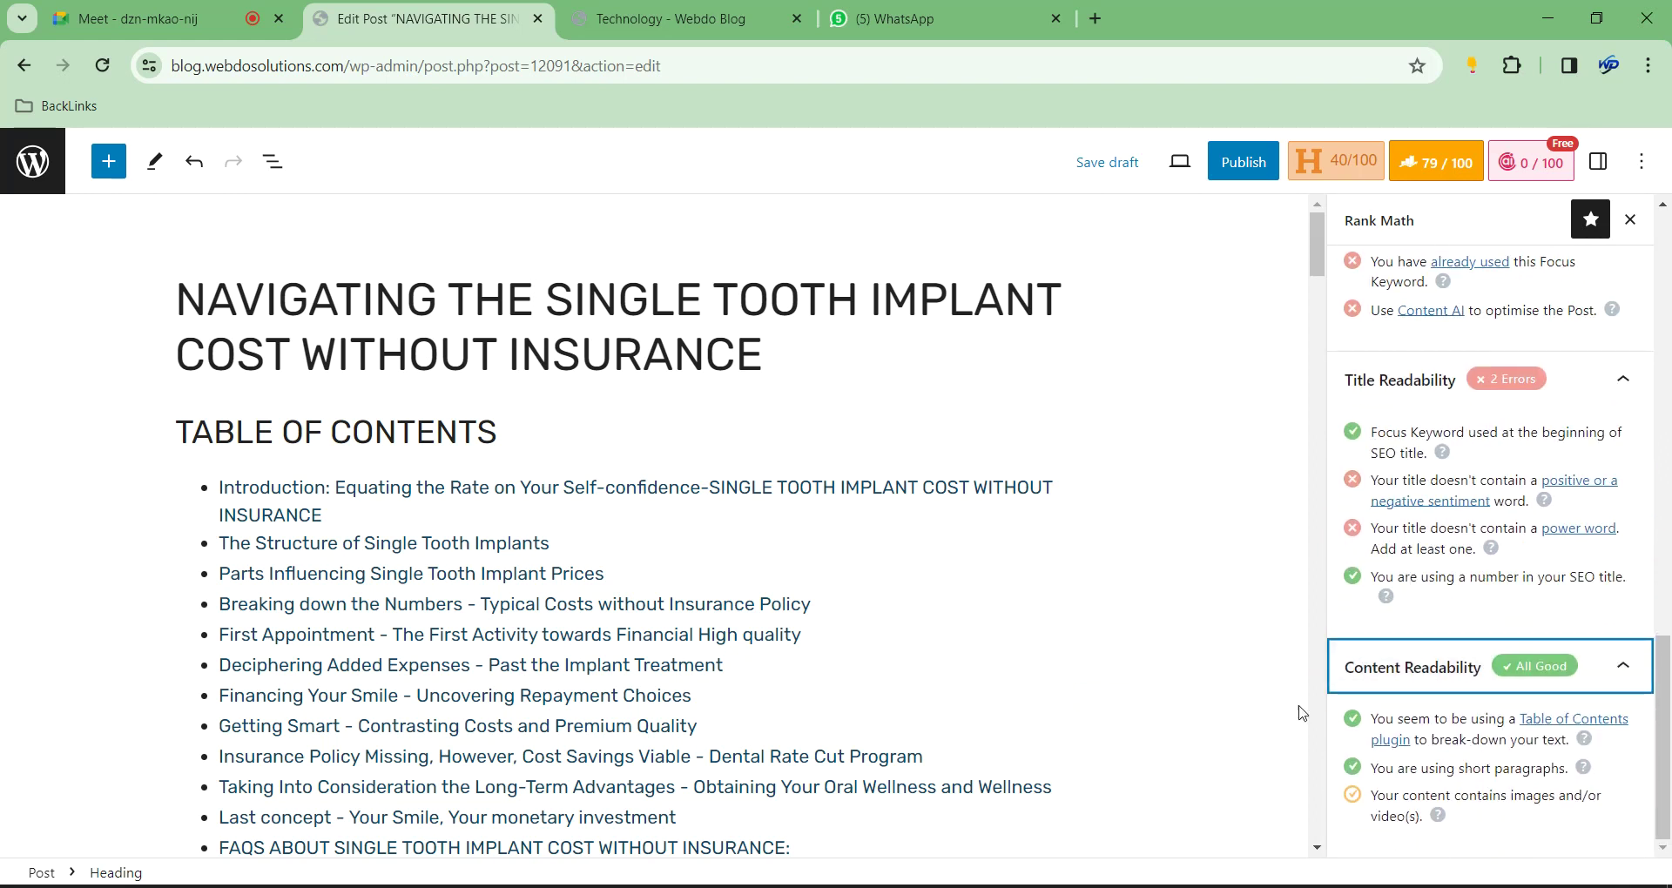
{"action": "scroll", "coordinate": [1489, 740], "scroll_direction": "up", "scroll_amount": 10}
{"action": "scroll", "coordinate": [1487, 697], "scroll_direction": "down", "scroll_amount": 5}
Open Rank Math's Content AI and examine its instructions, tone, focus keyword and length settings alongside the post's content
{"action": "left_click", "coordinate": [1452, 746]}
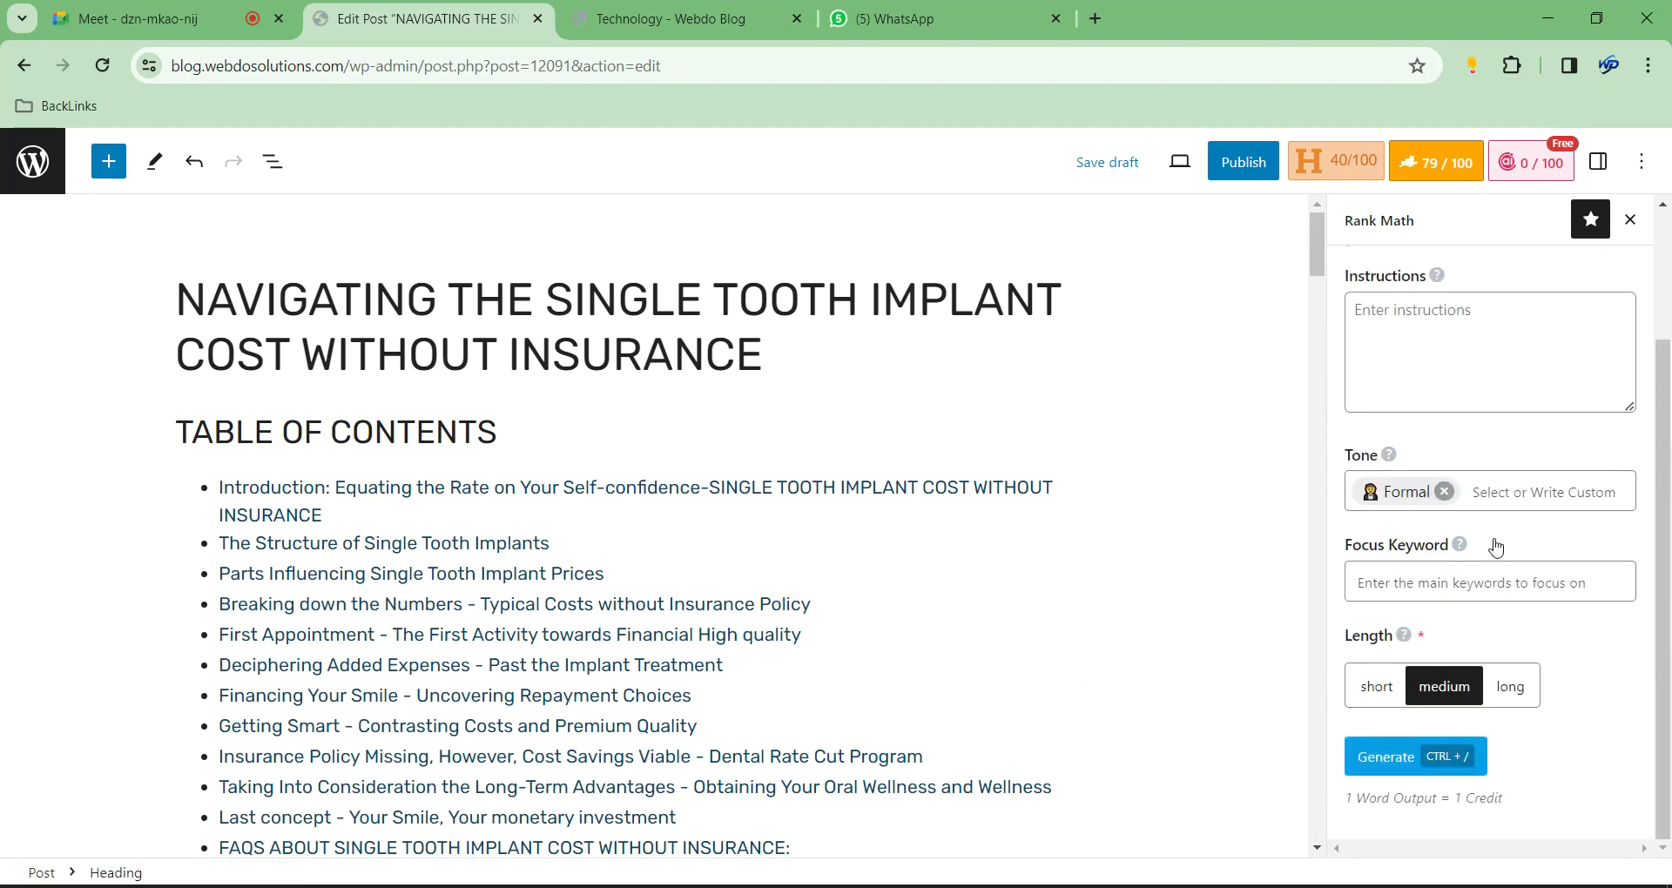
{"action": "scroll", "coordinate": [1489, 549], "scroll_direction": "up", "scroll_amount": 2}
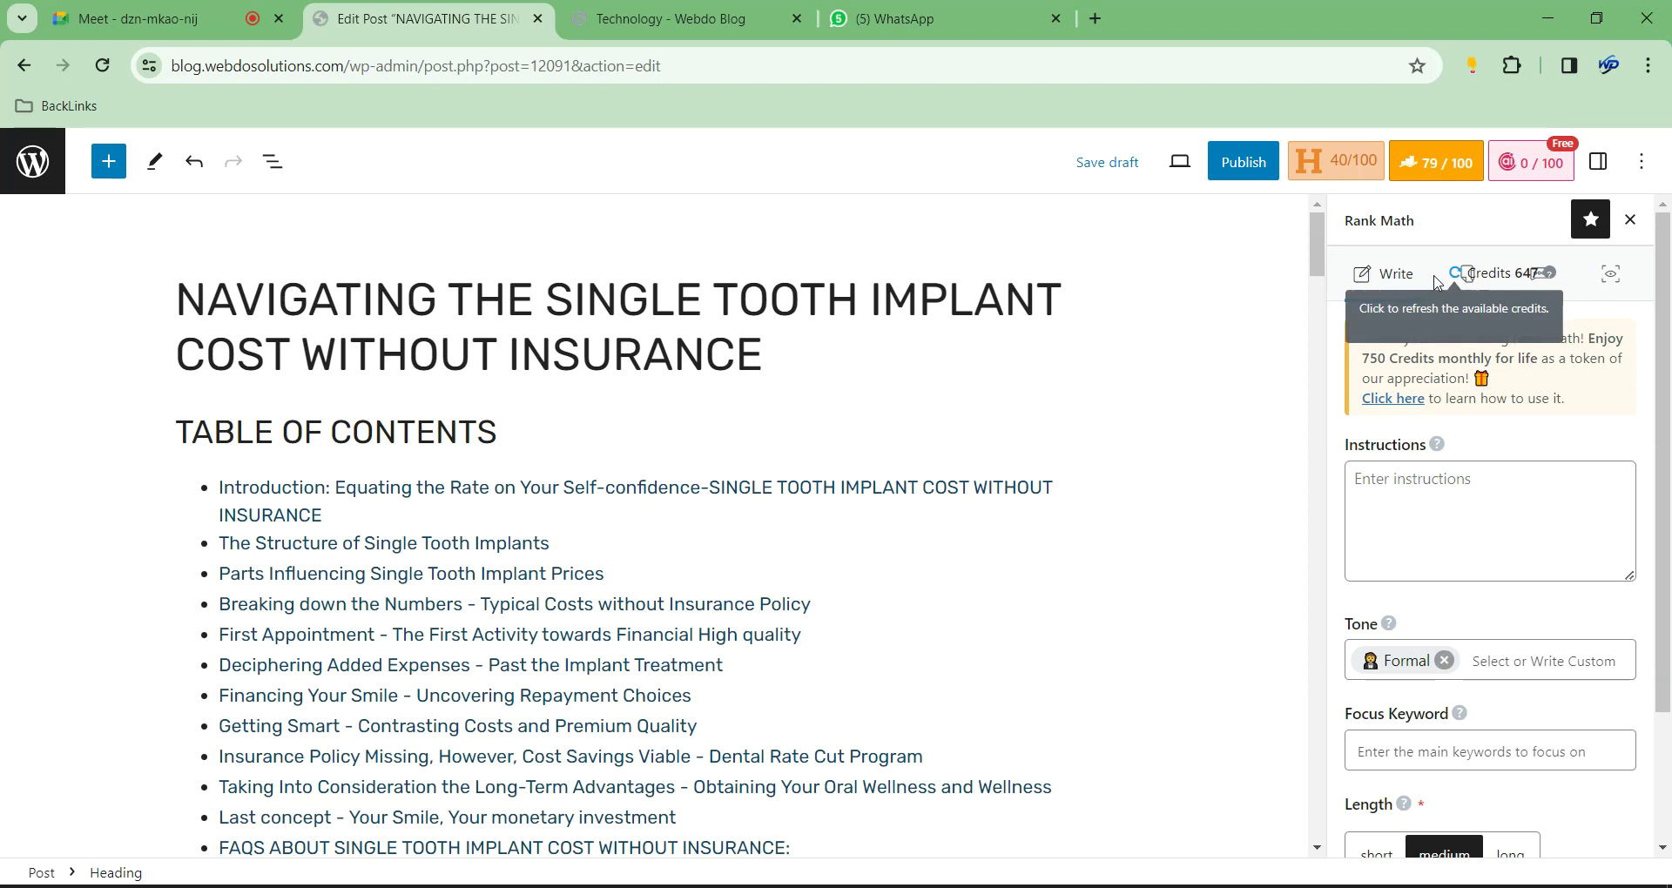
{"action": "left_click", "coordinate": [1416, 497]}
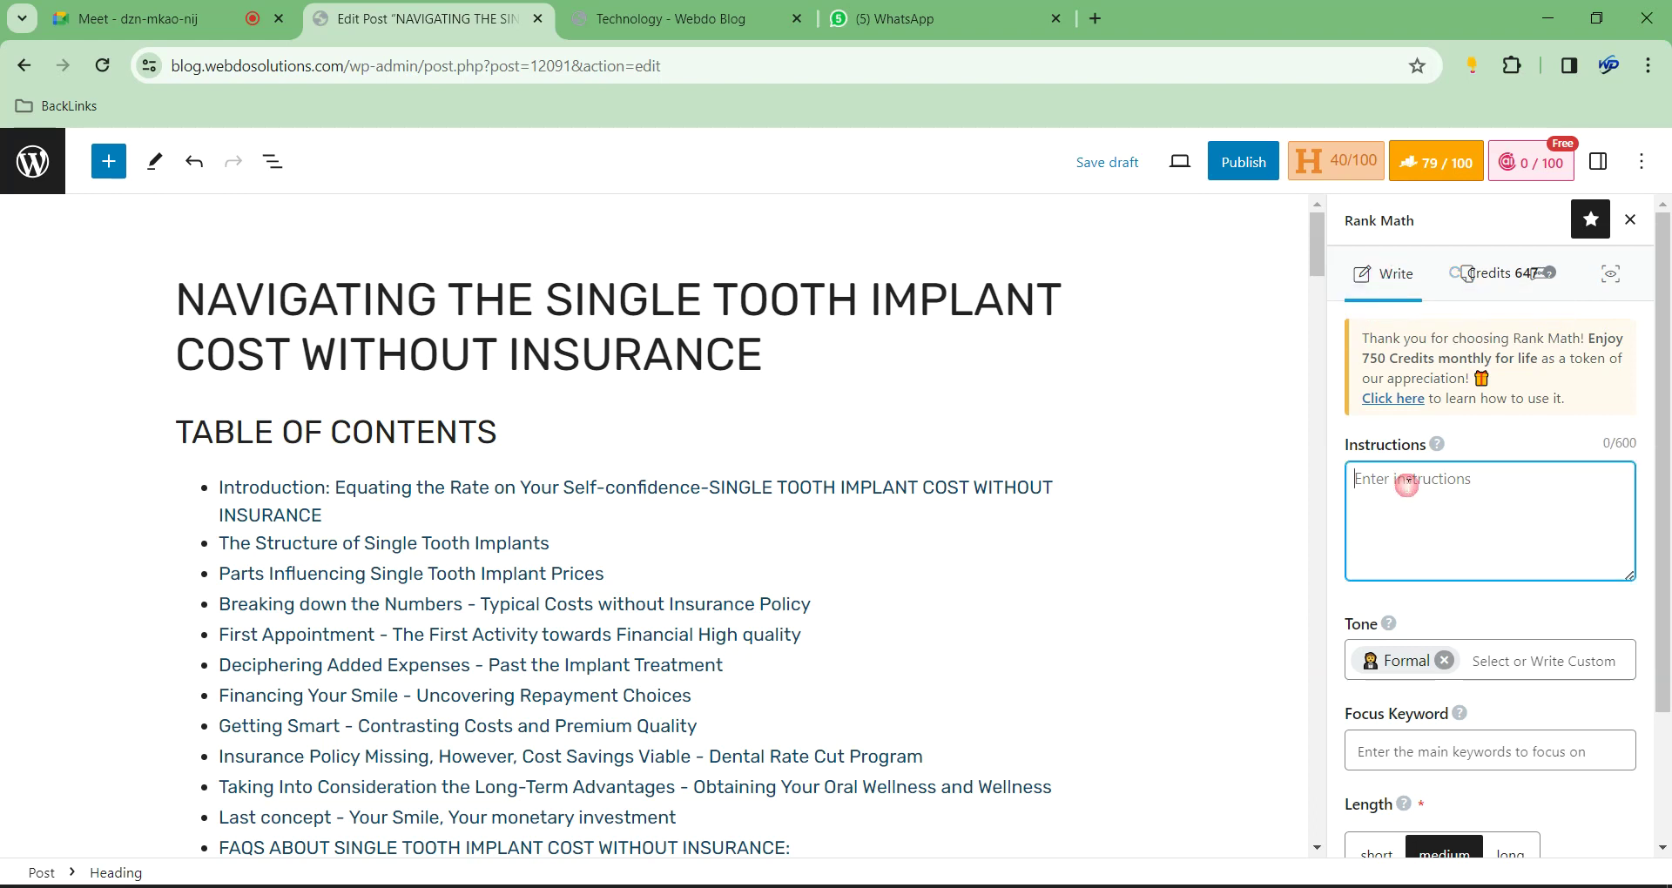
{"action": "scroll", "coordinate": [1541, 555], "scroll_direction": "down", "scroll_amount": 1}
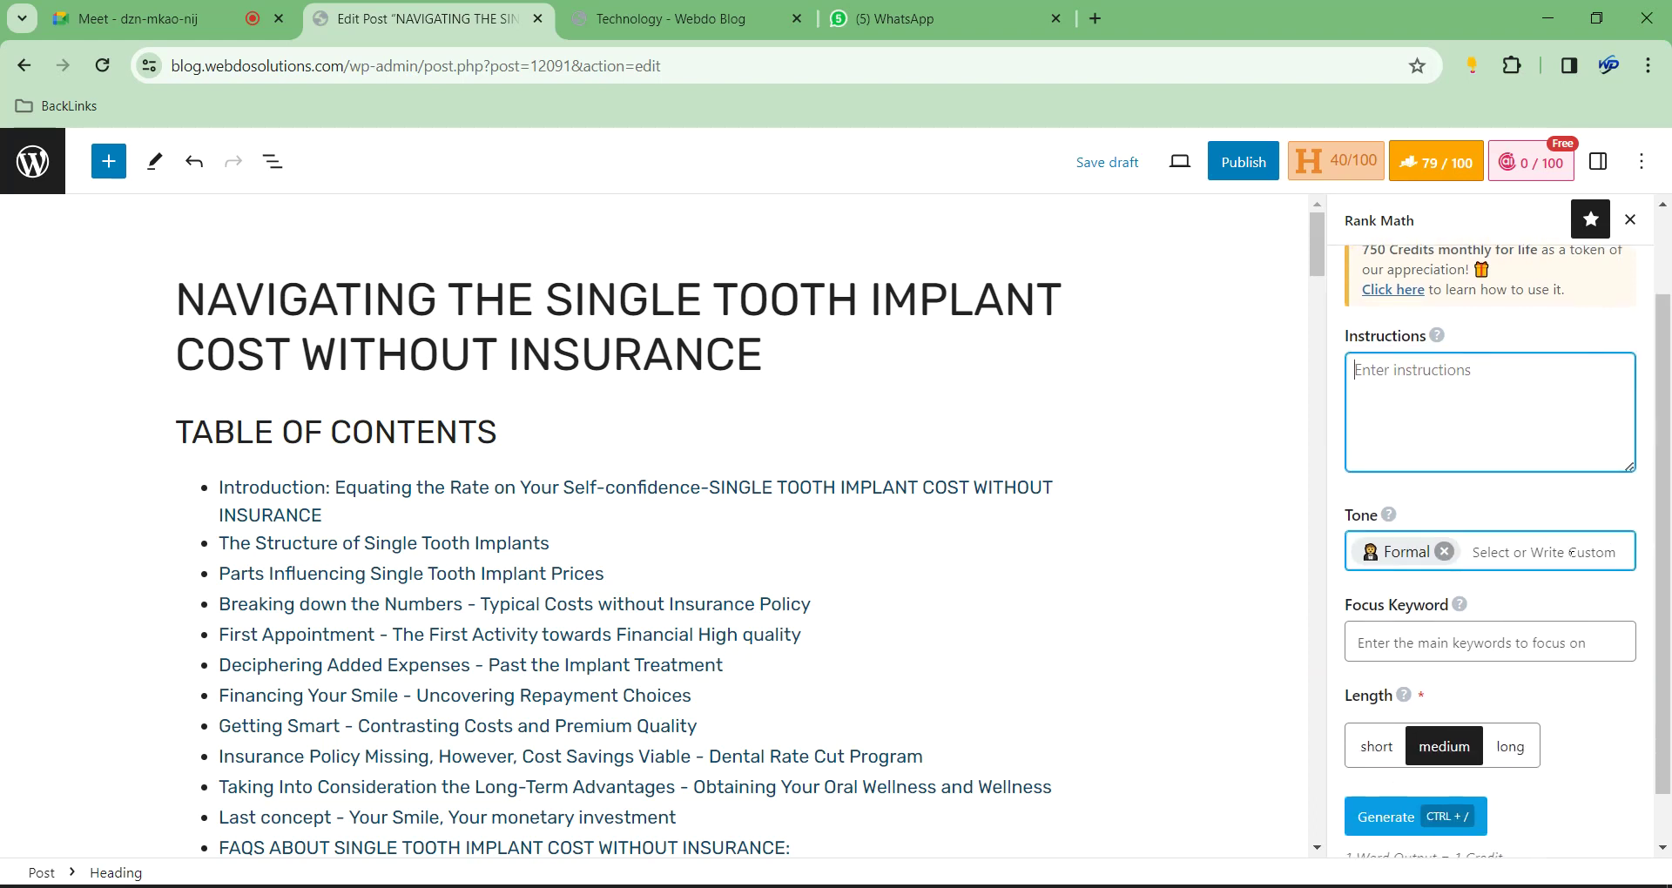
{"action": "scroll", "coordinate": [1572, 558], "scroll_direction": "down", "scroll_amount": 1}
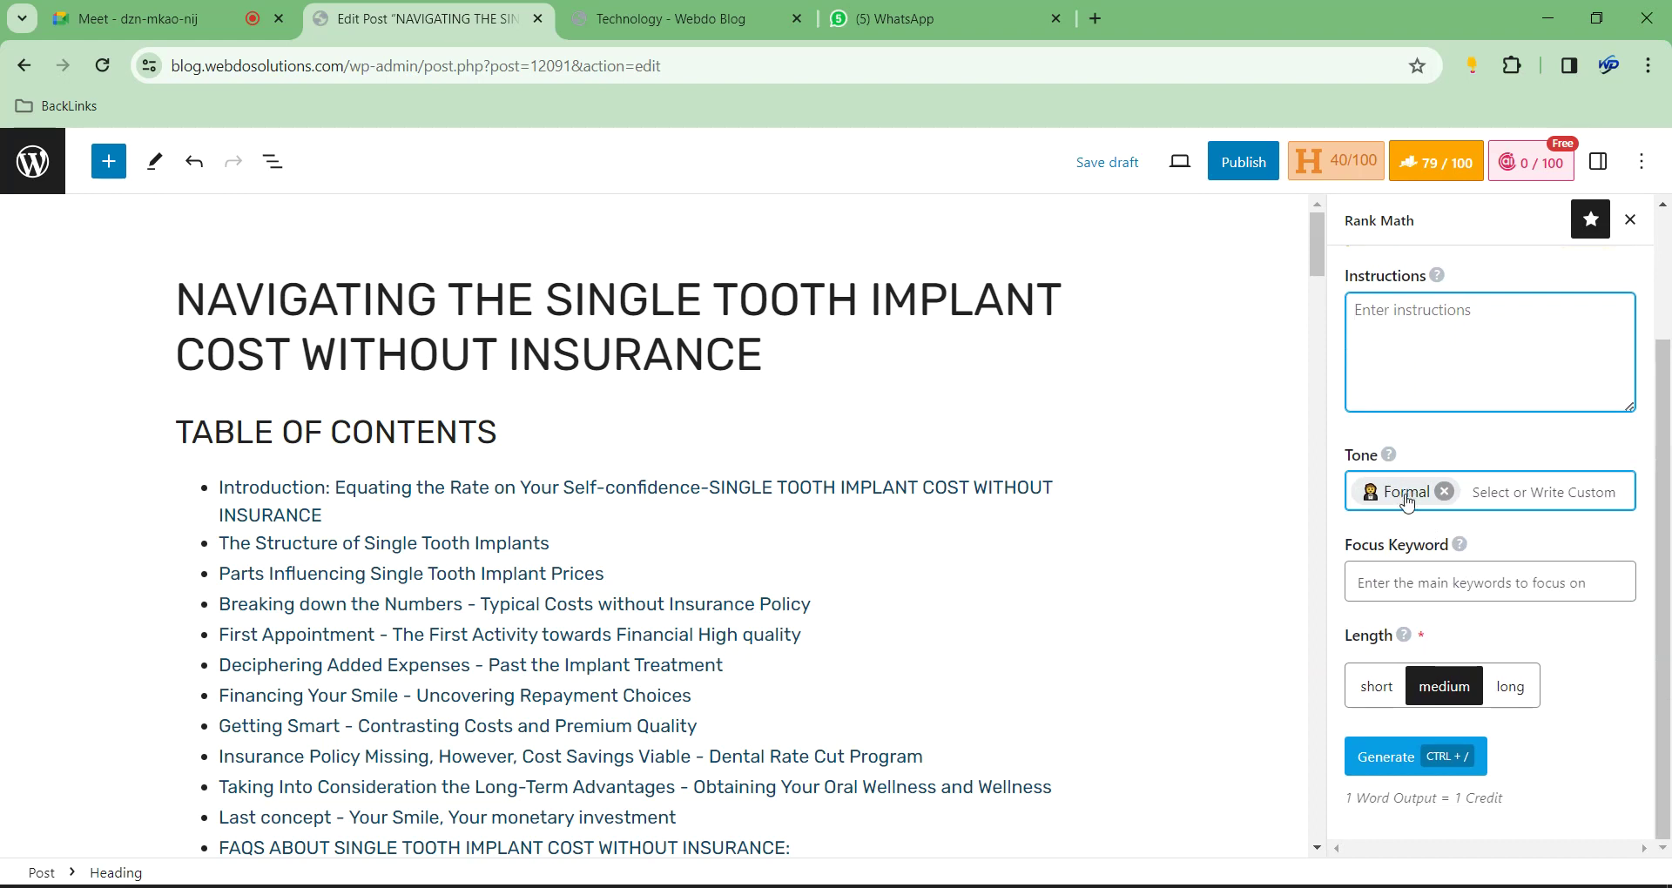
{"action": "left_click", "coordinate": [1429, 571]}
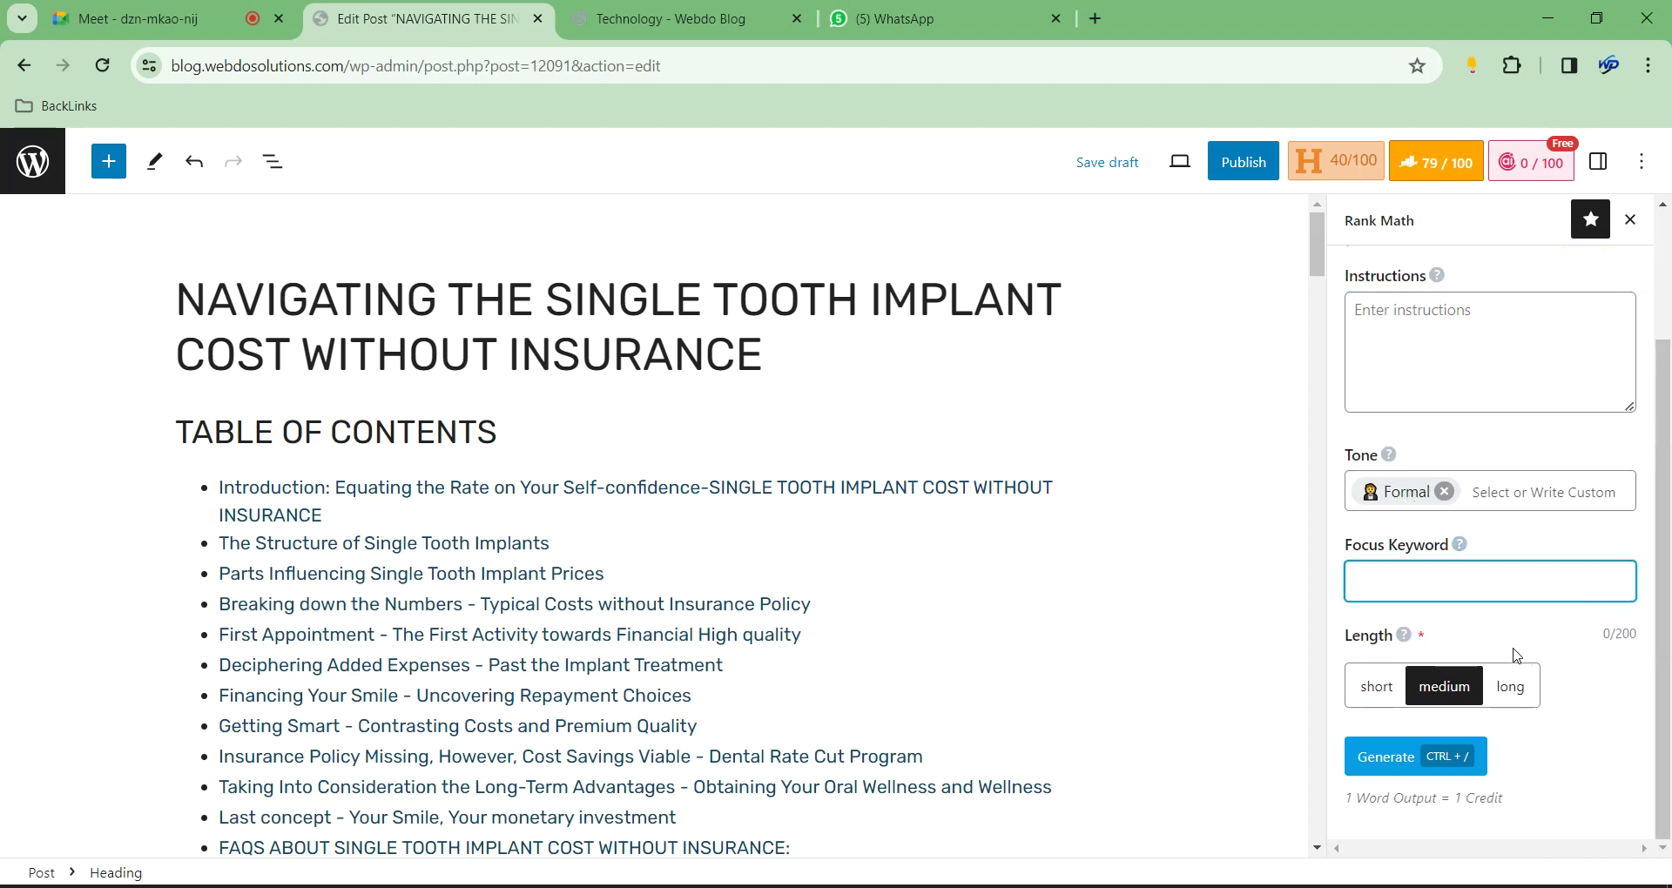
{"action": "scroll", "coordinate": [1108, 686], "scroll_direction": "down", "scroll_amount": 15}
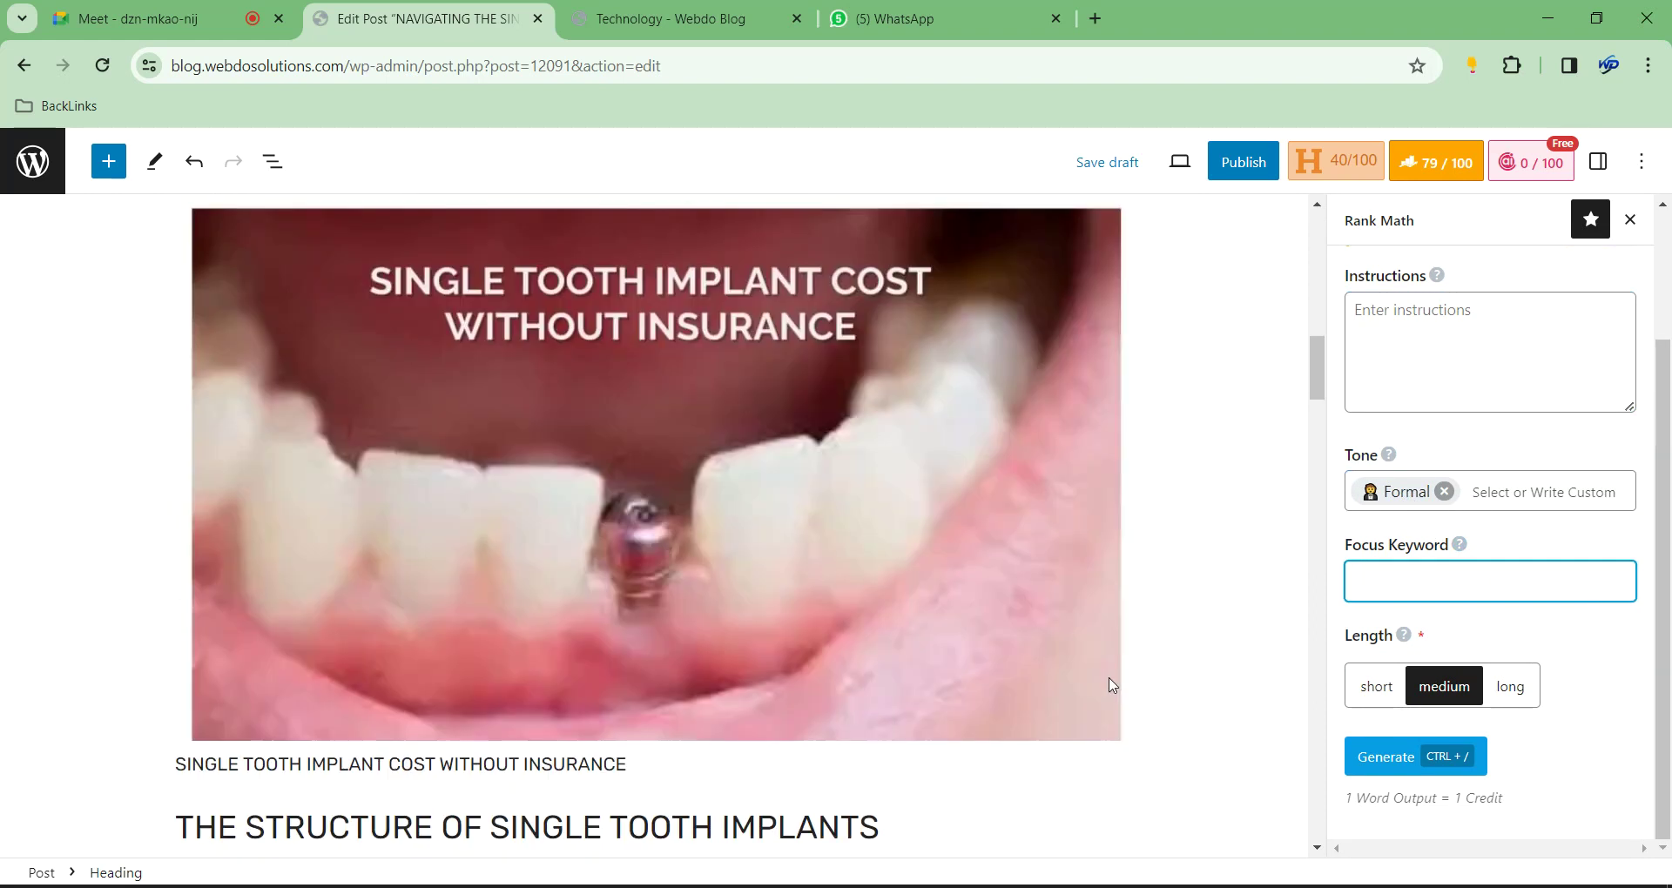
{"action": "scroll", "coordinate": [1110, 683], "scroll_direction": "down", "scroll_amount": 6}
{"action": "scroll", "coordinate": [1404, 620], "scroll_direction": "up", "scroll_amount": 3}
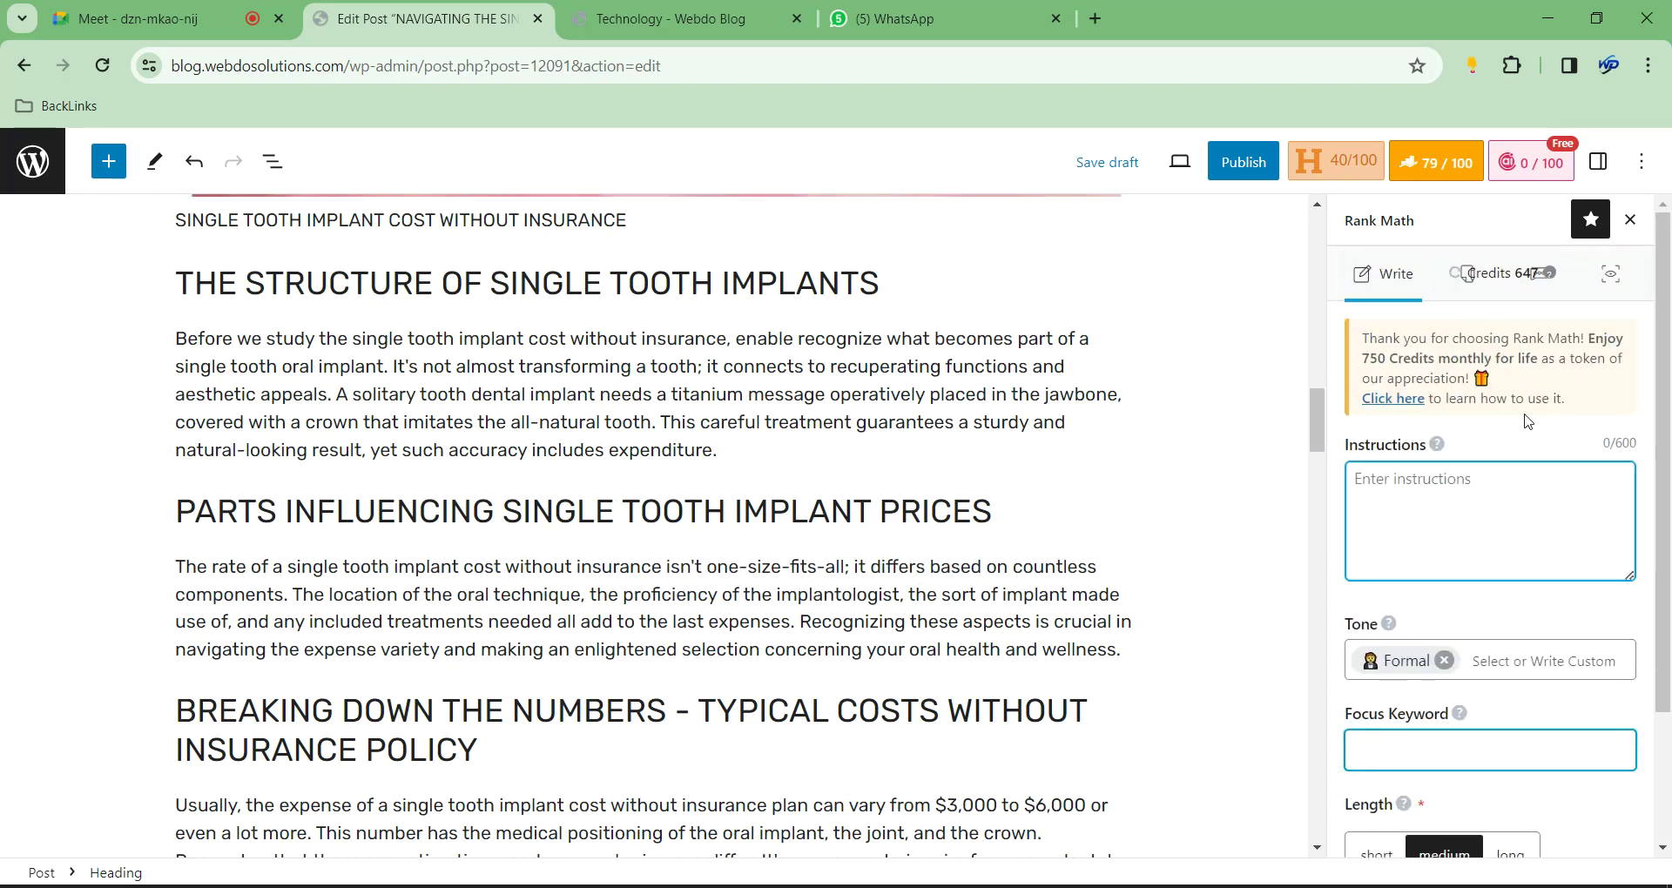
Return to the Rank Math analysis and expand the Additional, Title Readability and Content Readability checks
{"action": "left_click", "coordinate": [1531, 162]}
{"action": "left_click", "coordinate": [1435, 162]}
{"action": "scroll", "coordinate": [1495, 799], "scroll_direction": "down", "scroll_amount": 6}
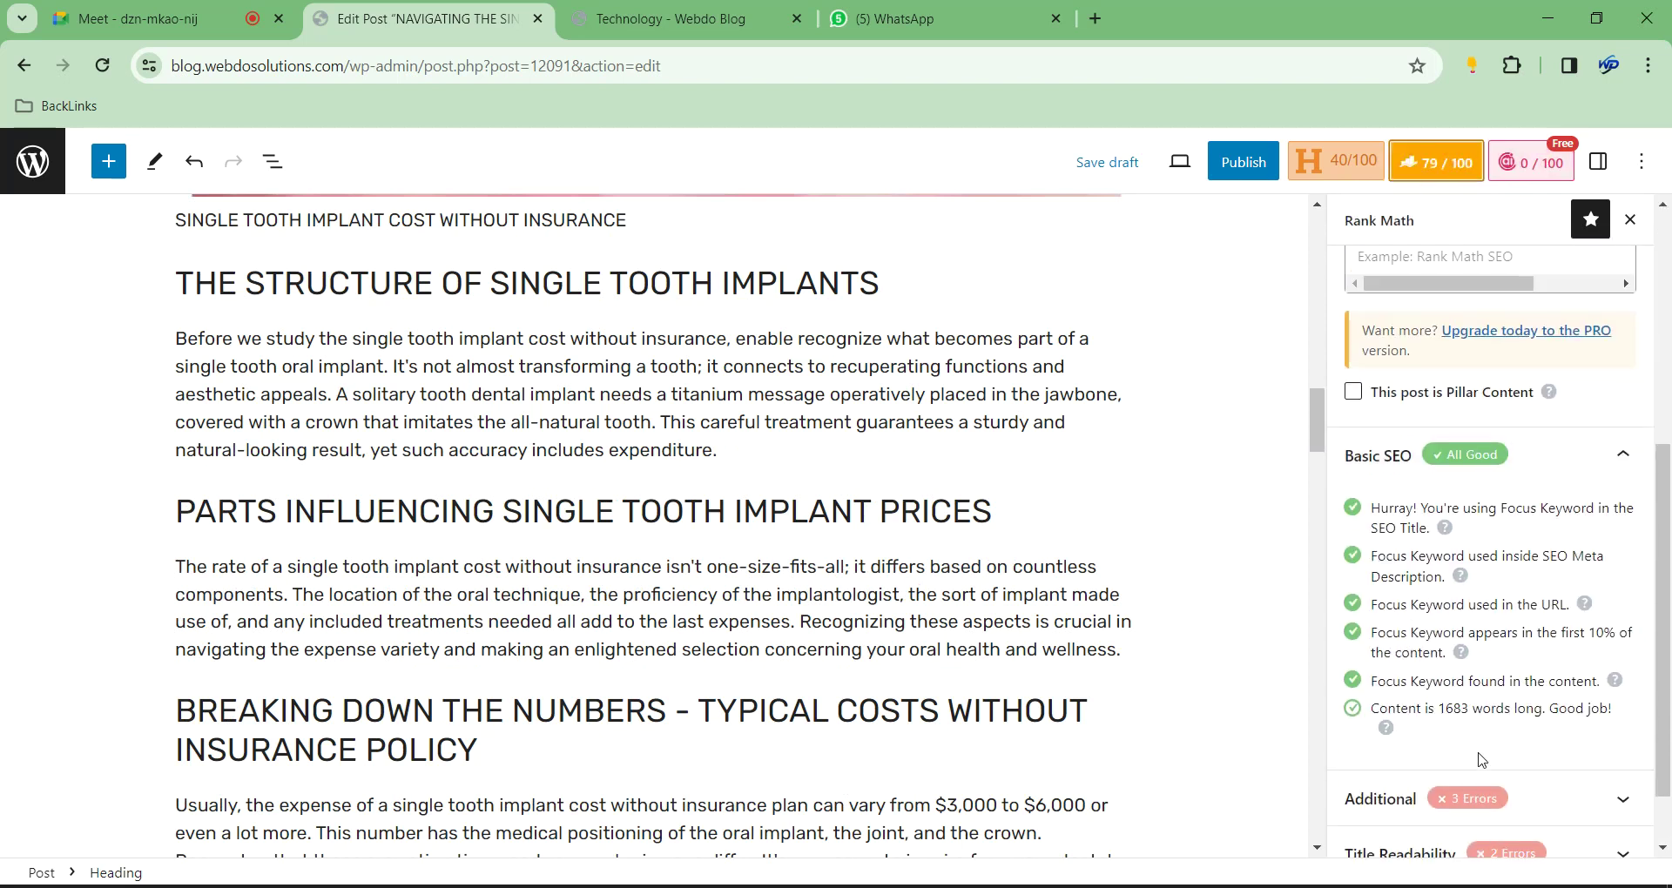
{"action": "left_click", "coordinate": [1451, 719]}
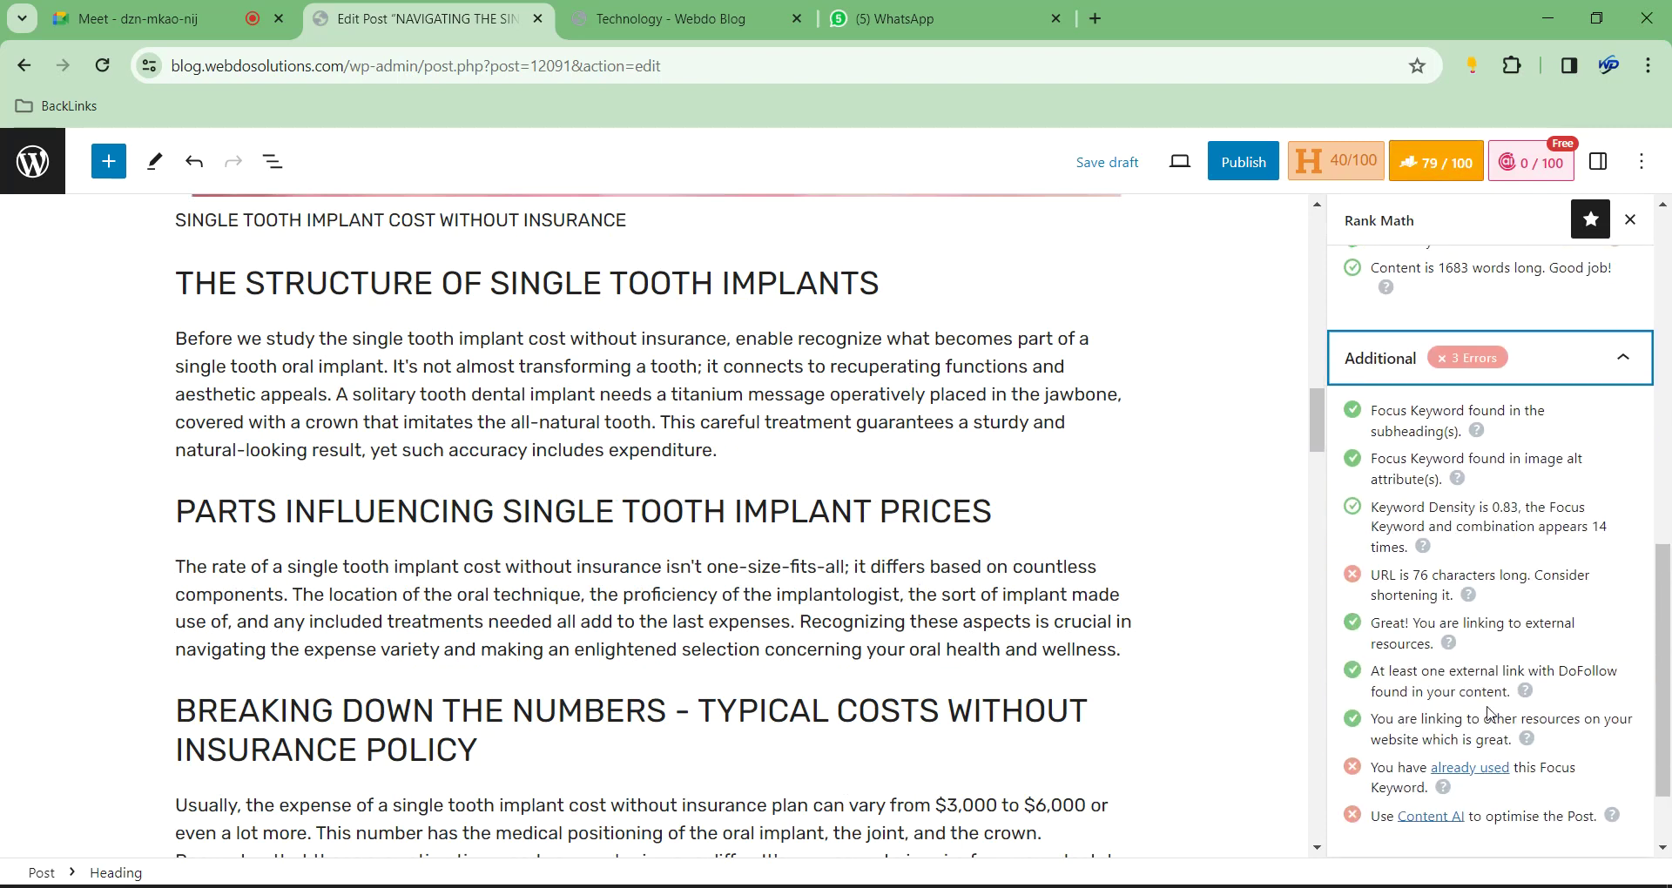
{"action": "scroll", "coordinate": [1429, 797], "scroll_direction": "down", "scroll_amount": 2}
{"action": "left_click", "coordinate": [1411, 789]}
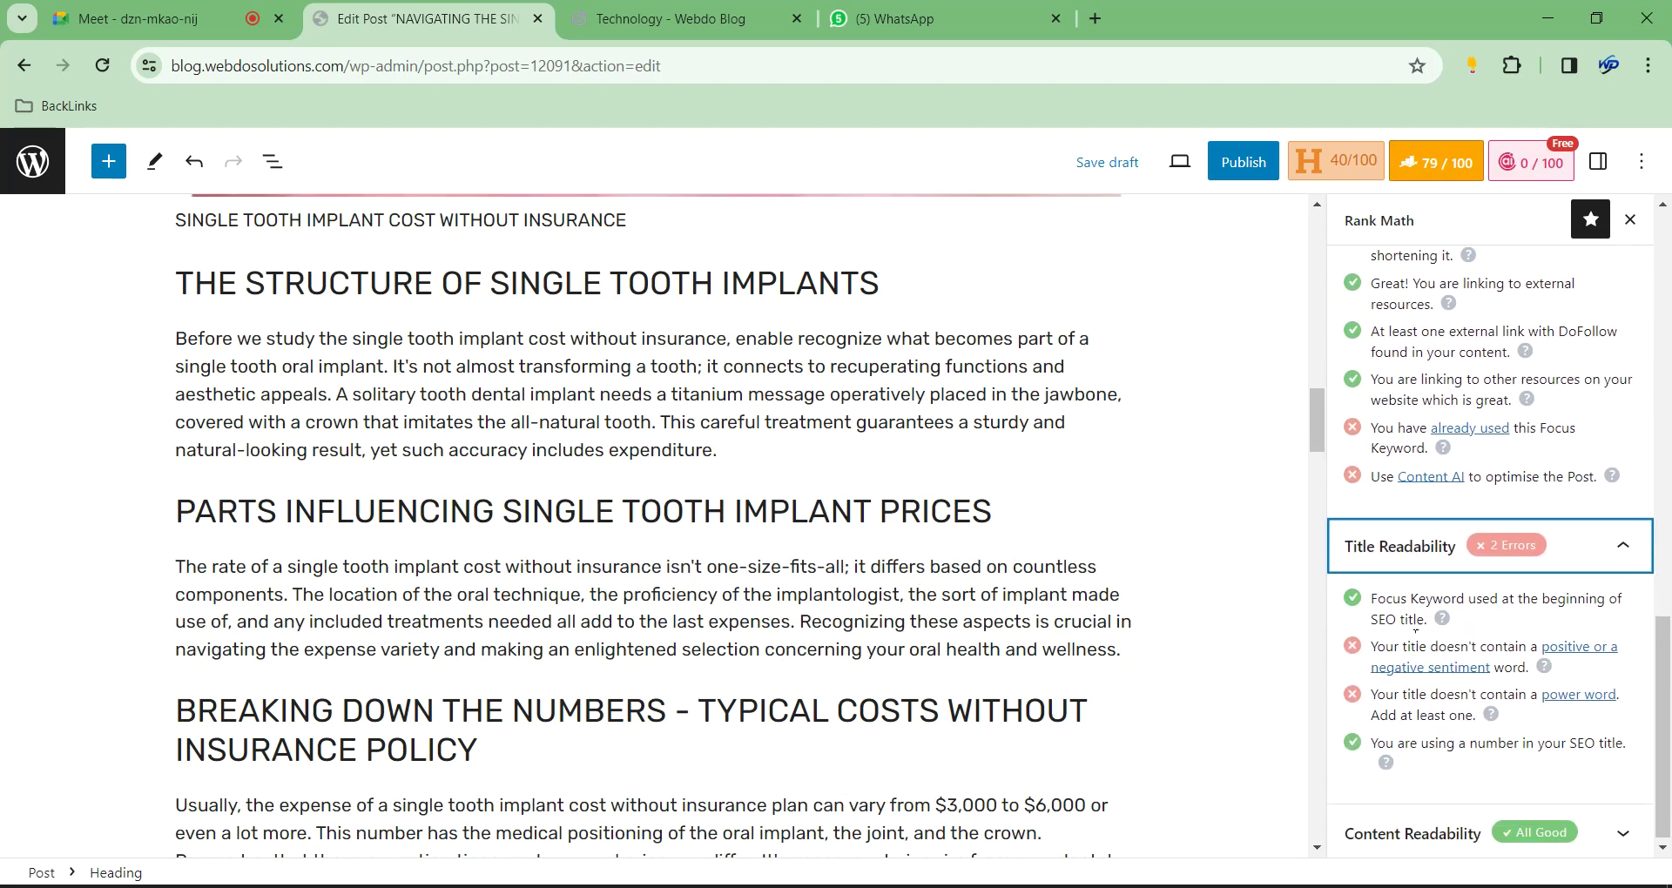
{"action": "left_click", "coordinate": [1411, 838]}
Look through the post's FAQs and open the Rank Math help article for the already used focus keyword check
{"action": "scroll", "coordinate": [754, 518], "scroll_direction": "down", "scroll_amount": 20}
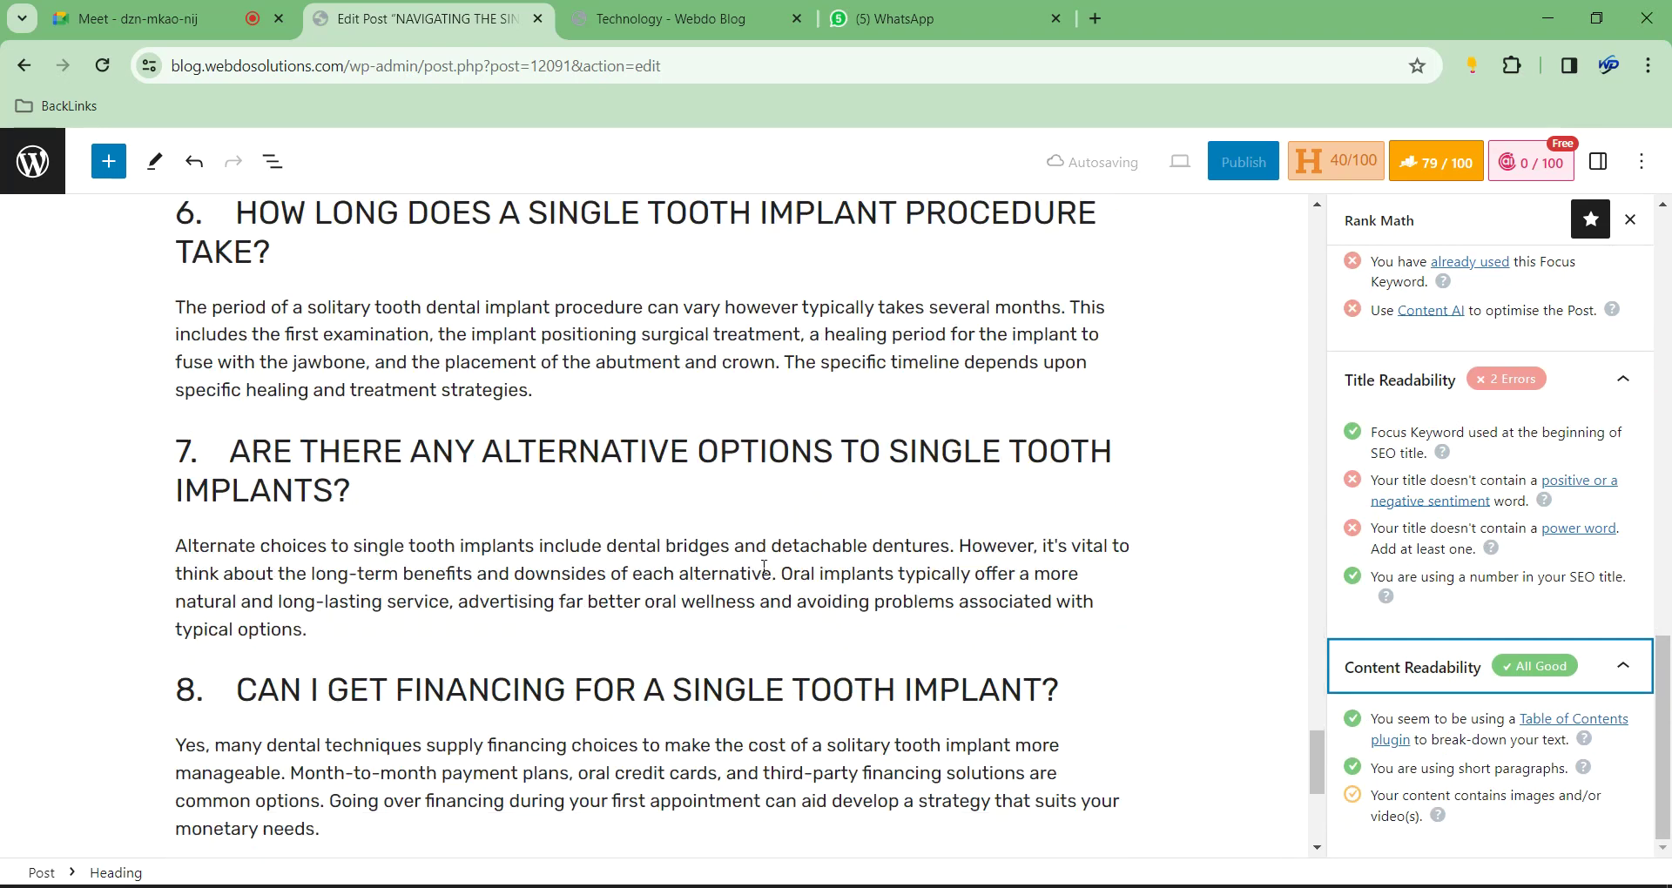
{"action": "scroll", "coordinate": [765, 566], "scroll_direction": "down", "scroll_amount": 5}
{"action": "scroll", "coordinate": [1510, 571], "scroll_direction": "up", "scroll_amount": 5}
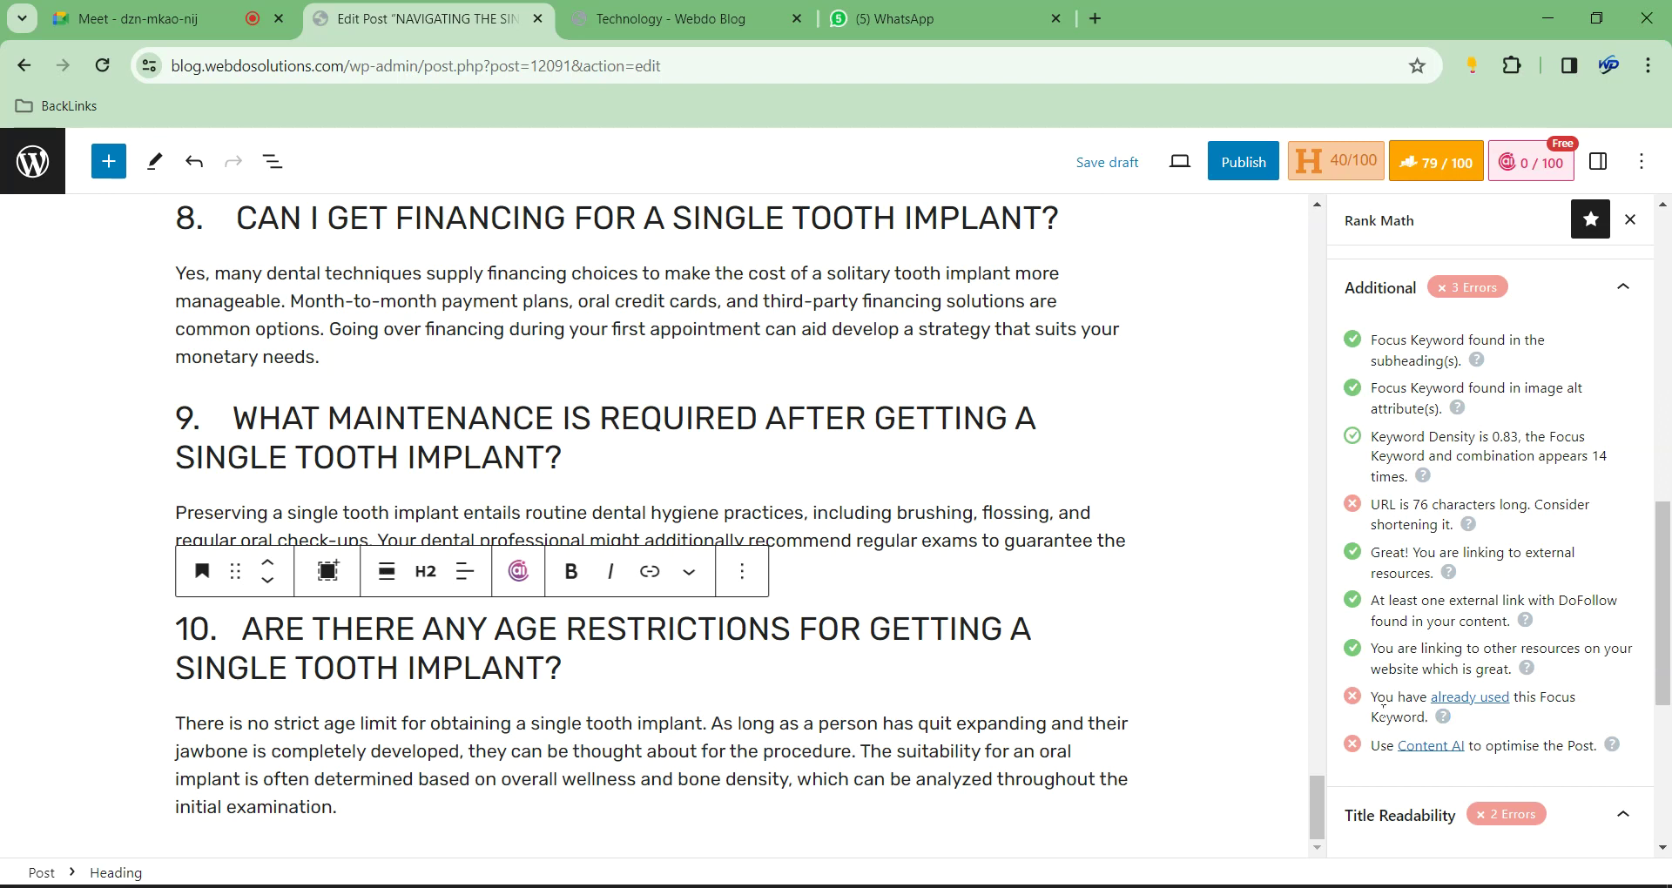
{"action": "left_click", "coordinate": [1443, 742]}
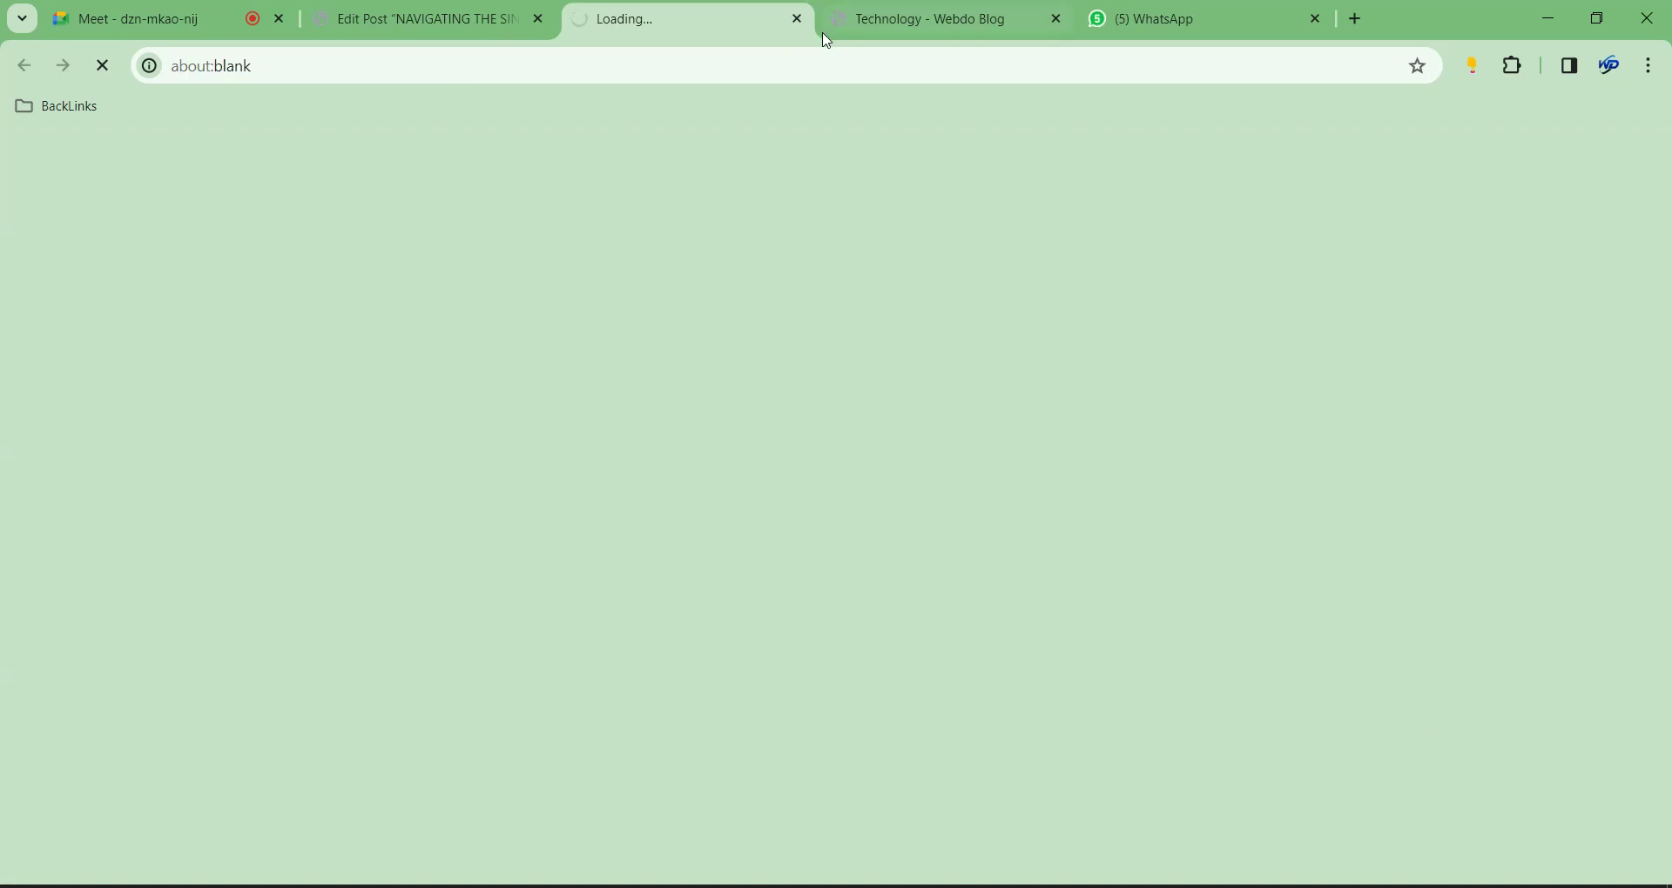
{"action": "left_click", "coordinate": [795, 19]}
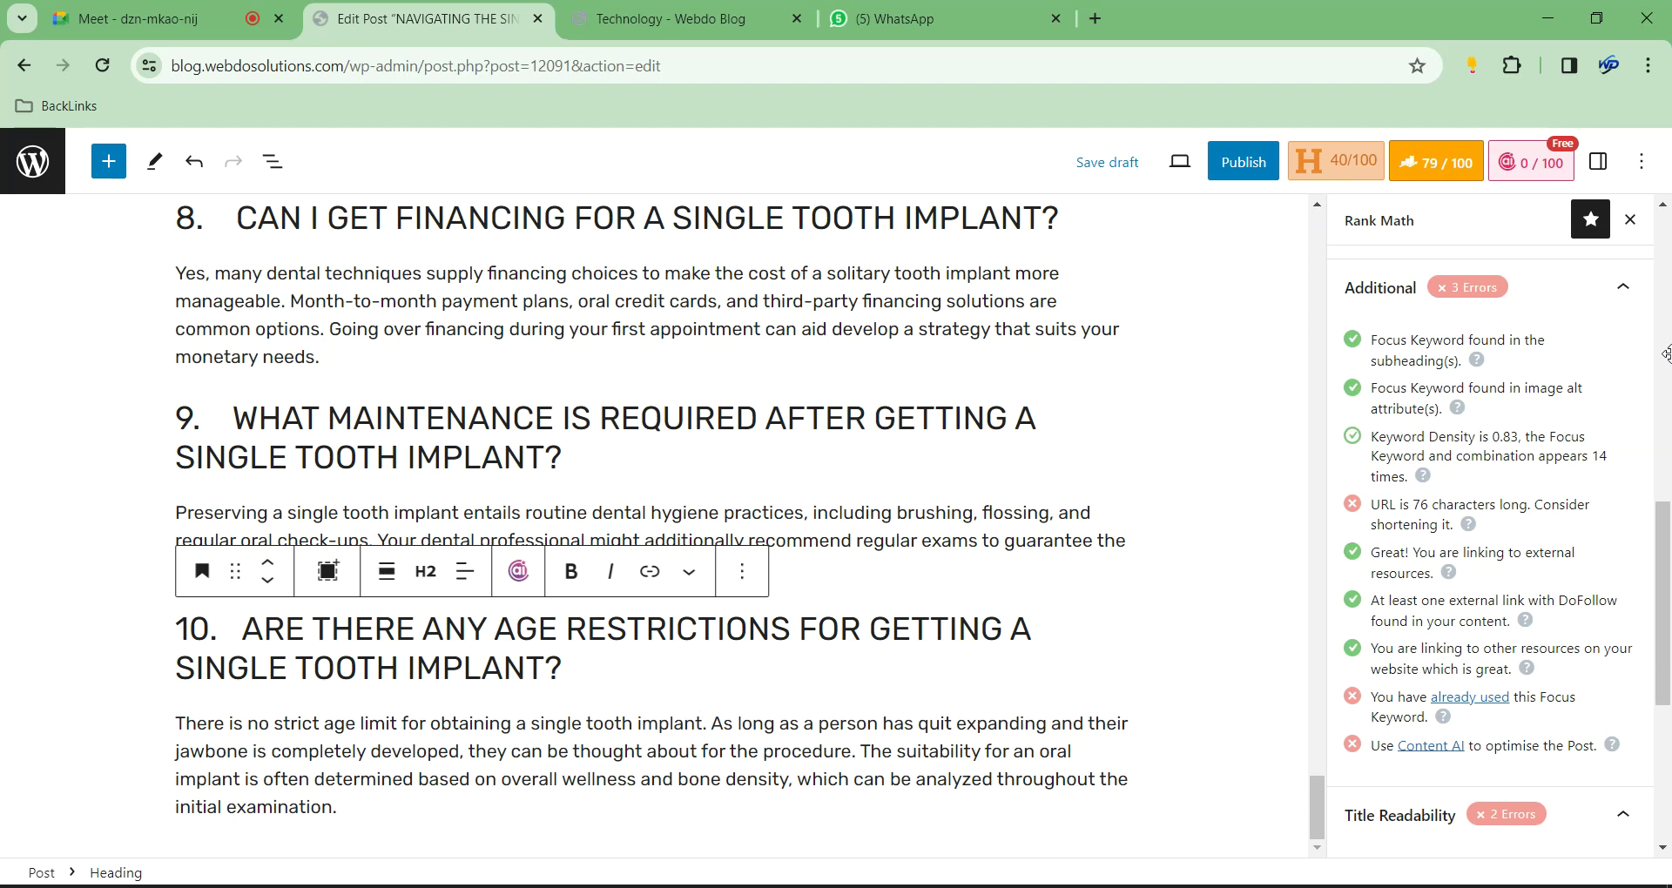
{"action": "left_click", "coordinate": [1440, 742]}
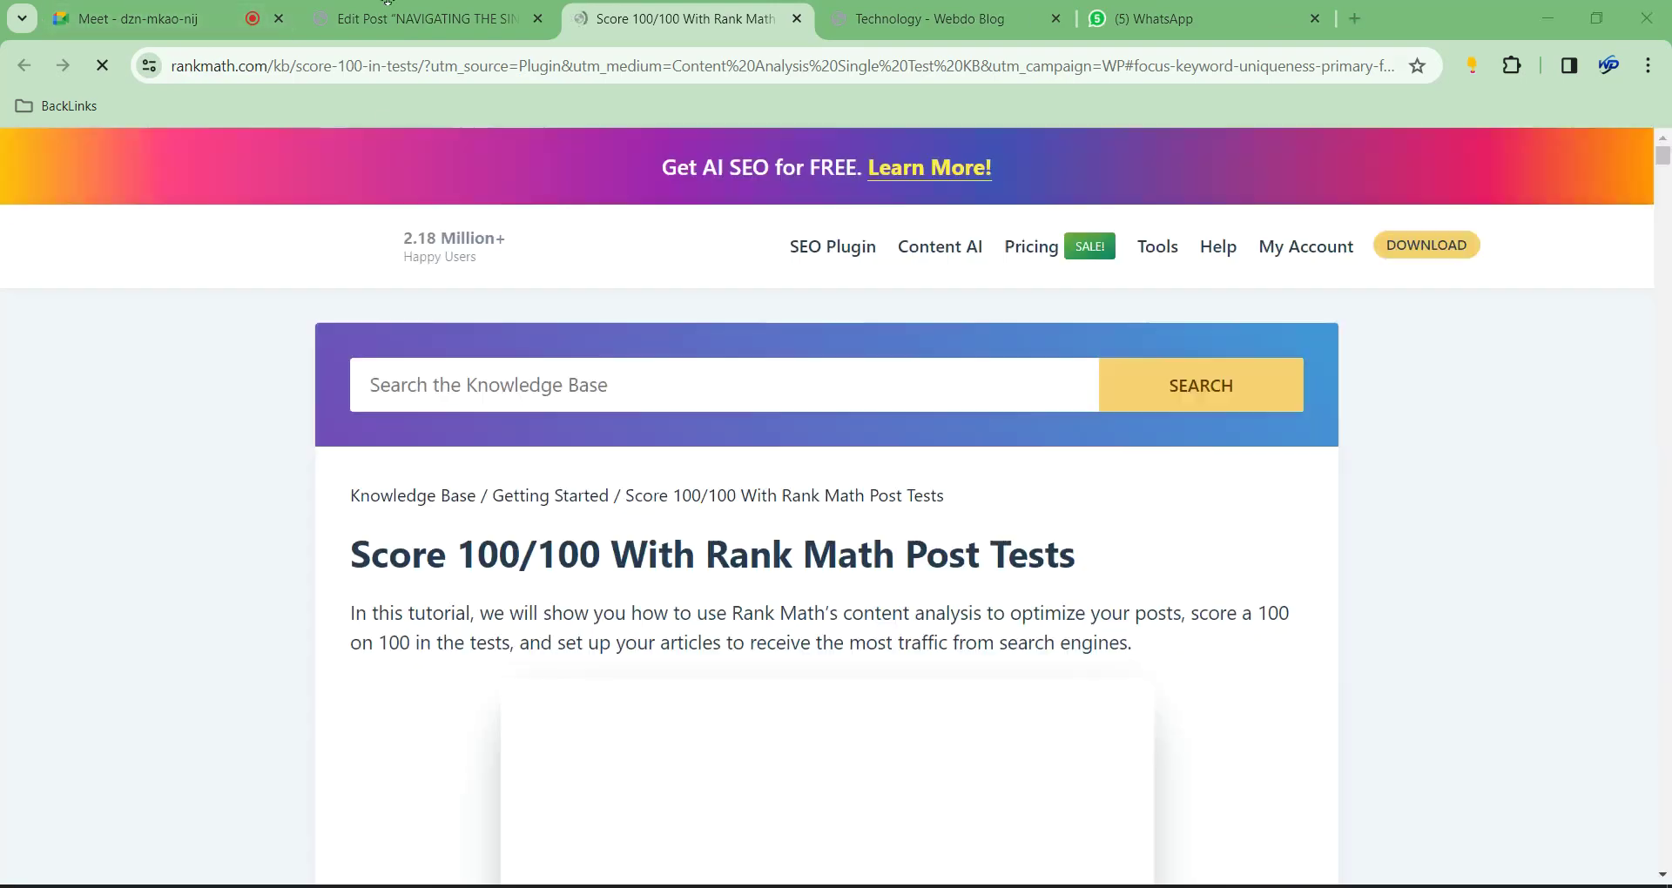
Return to the post editor and open the WordPress posts list in a new tab
{"action": "left_click", "coordinate": [391, 16]}
{"action": "right_click", "coordinate": [49, 165]}
{"action": "left_click", "coordinate": [87, 188]}
{"action": "left_click", "coordinate": [610, 18]}
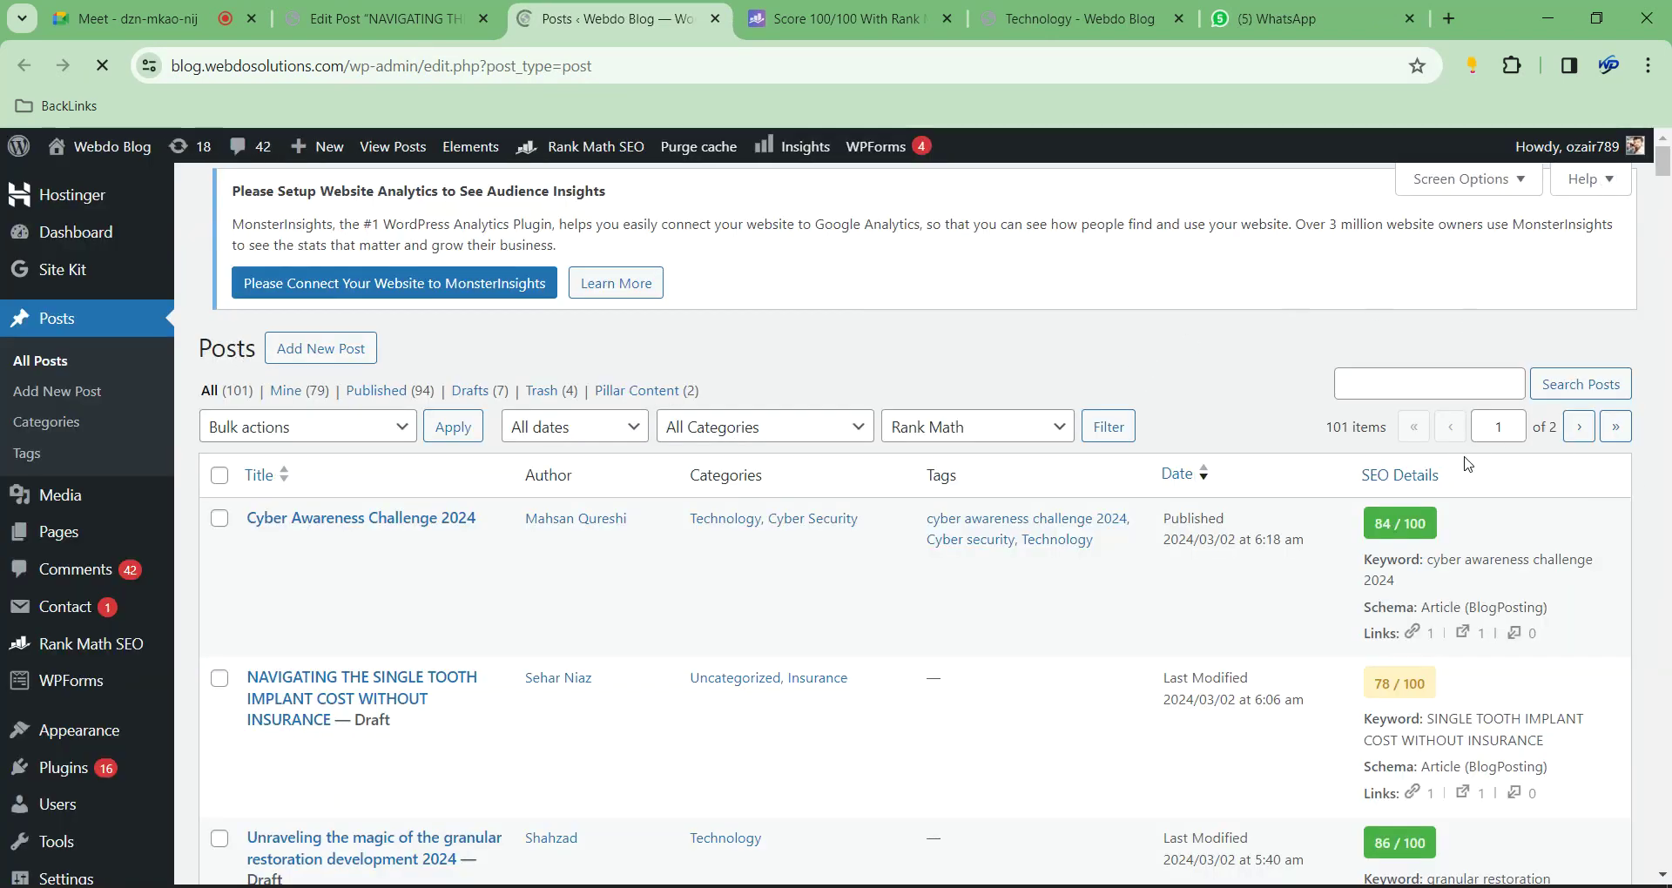
Look over the posts list's screen options and the focus keywords in its SEO Details column
{"action": "left_click", "coordinate": [1498, 180]}
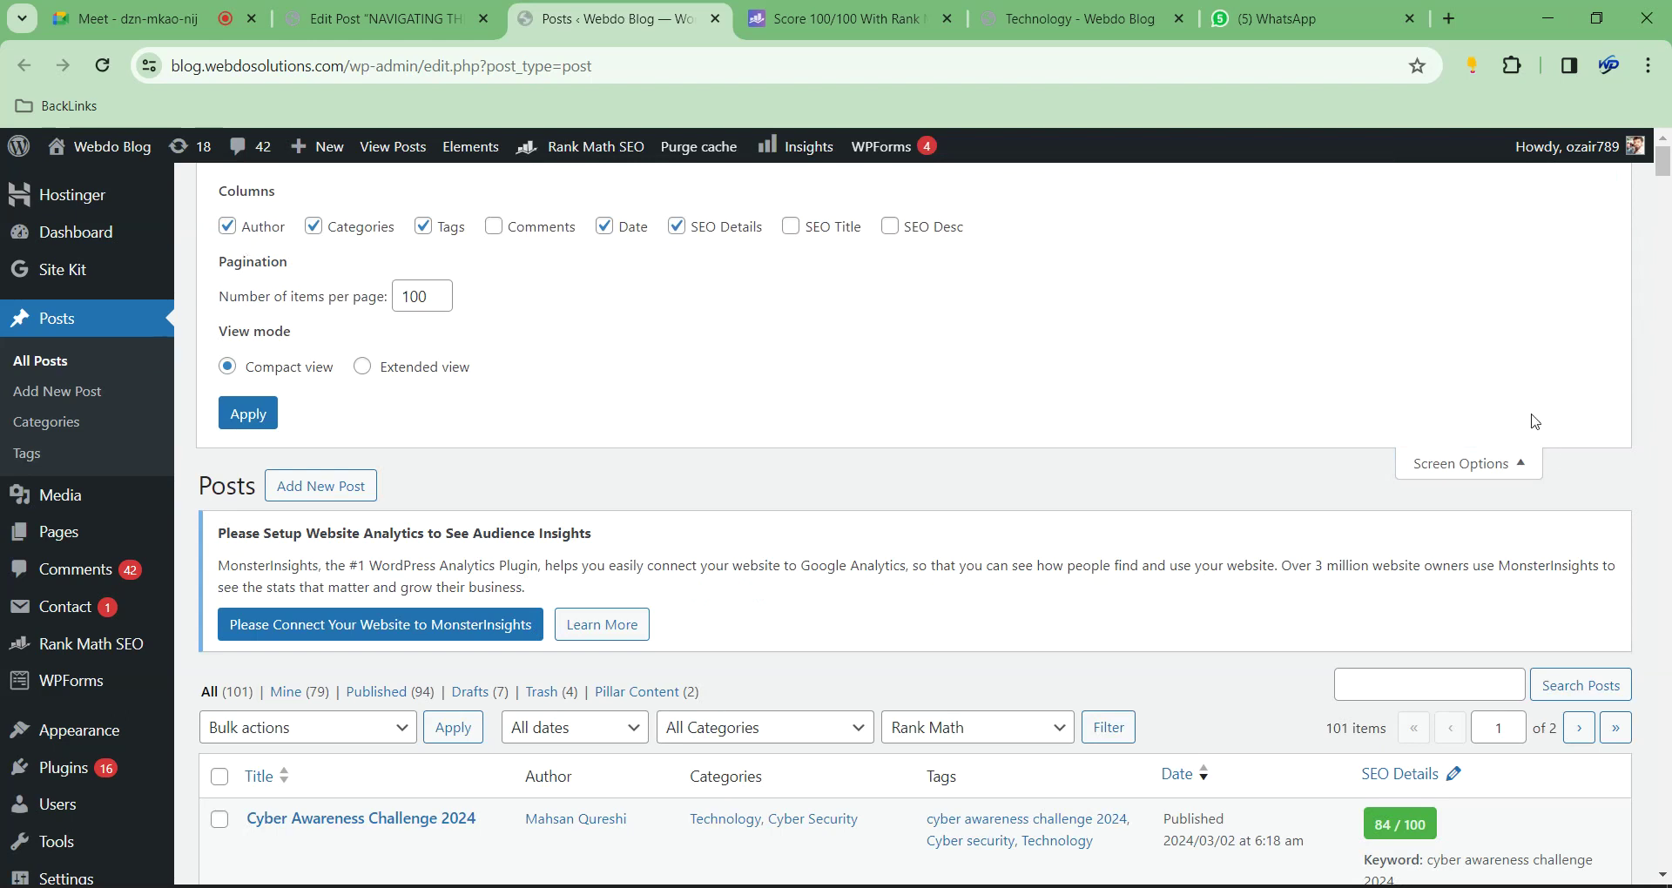
{"action": "left_click", "coordinate": [1510, 470]}
{"action": "mouse_move", "coordinate": [1467, 568]}
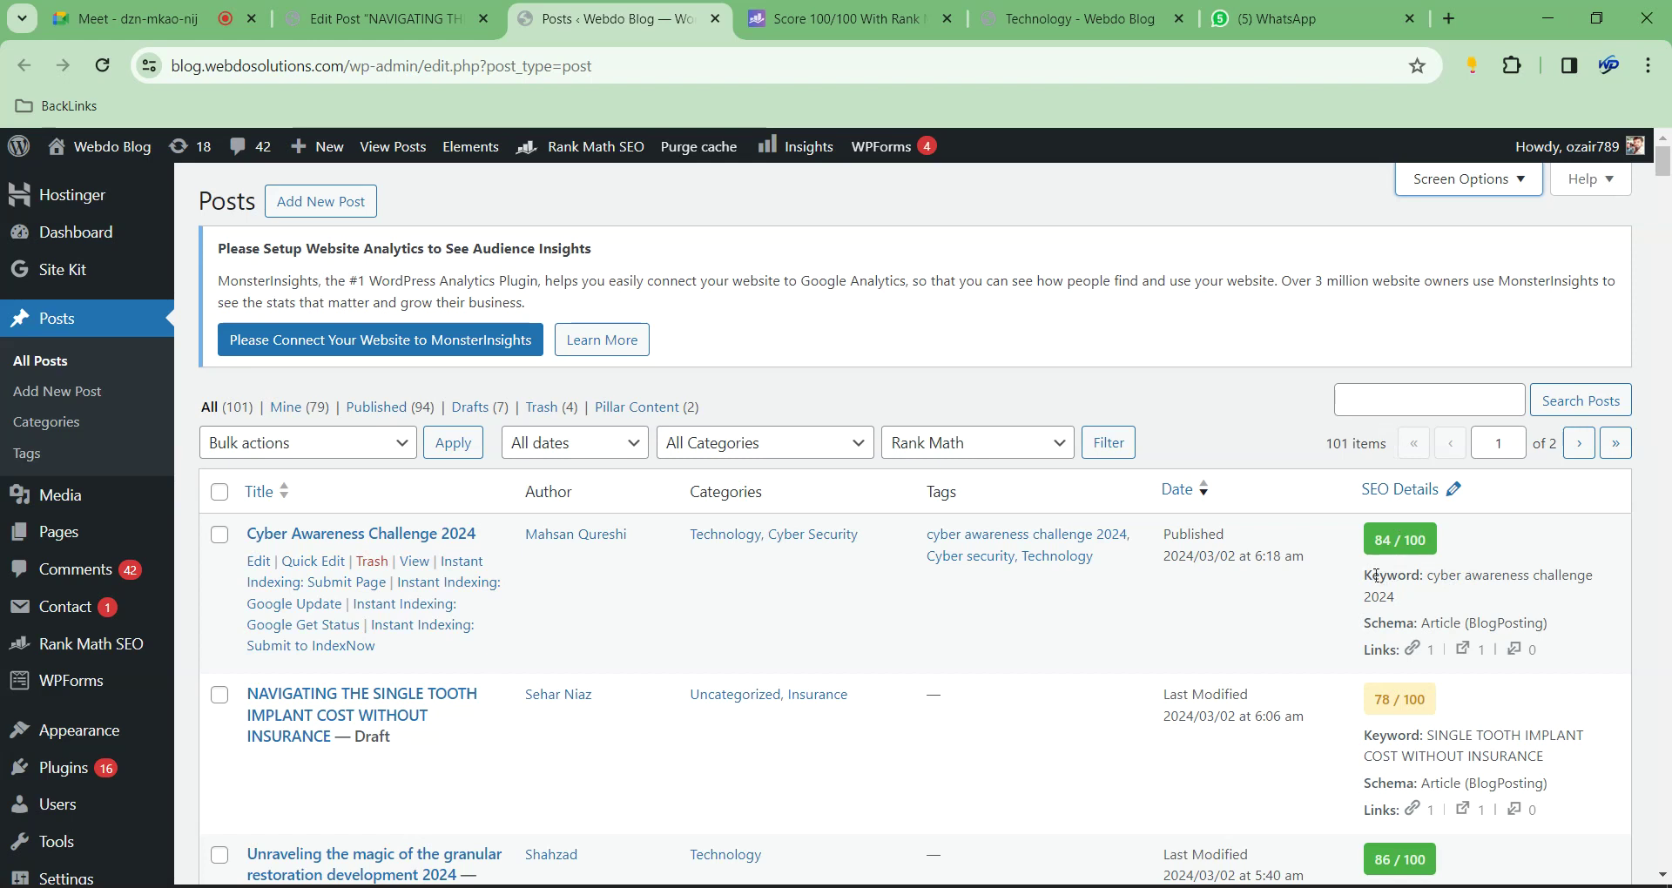
{"action": "left_click_drag", "start_coordinate": [1375, 575], "coordinate": [1433, 577]}
{"action": "scroll", "coordinate": [1603, 418], "scroll_direction": "down", "scroll_amount": 6}
{"action": "scroll", "coordinate": [1593, 255], "scroll_direction": "up", "scroll_amount": 6}
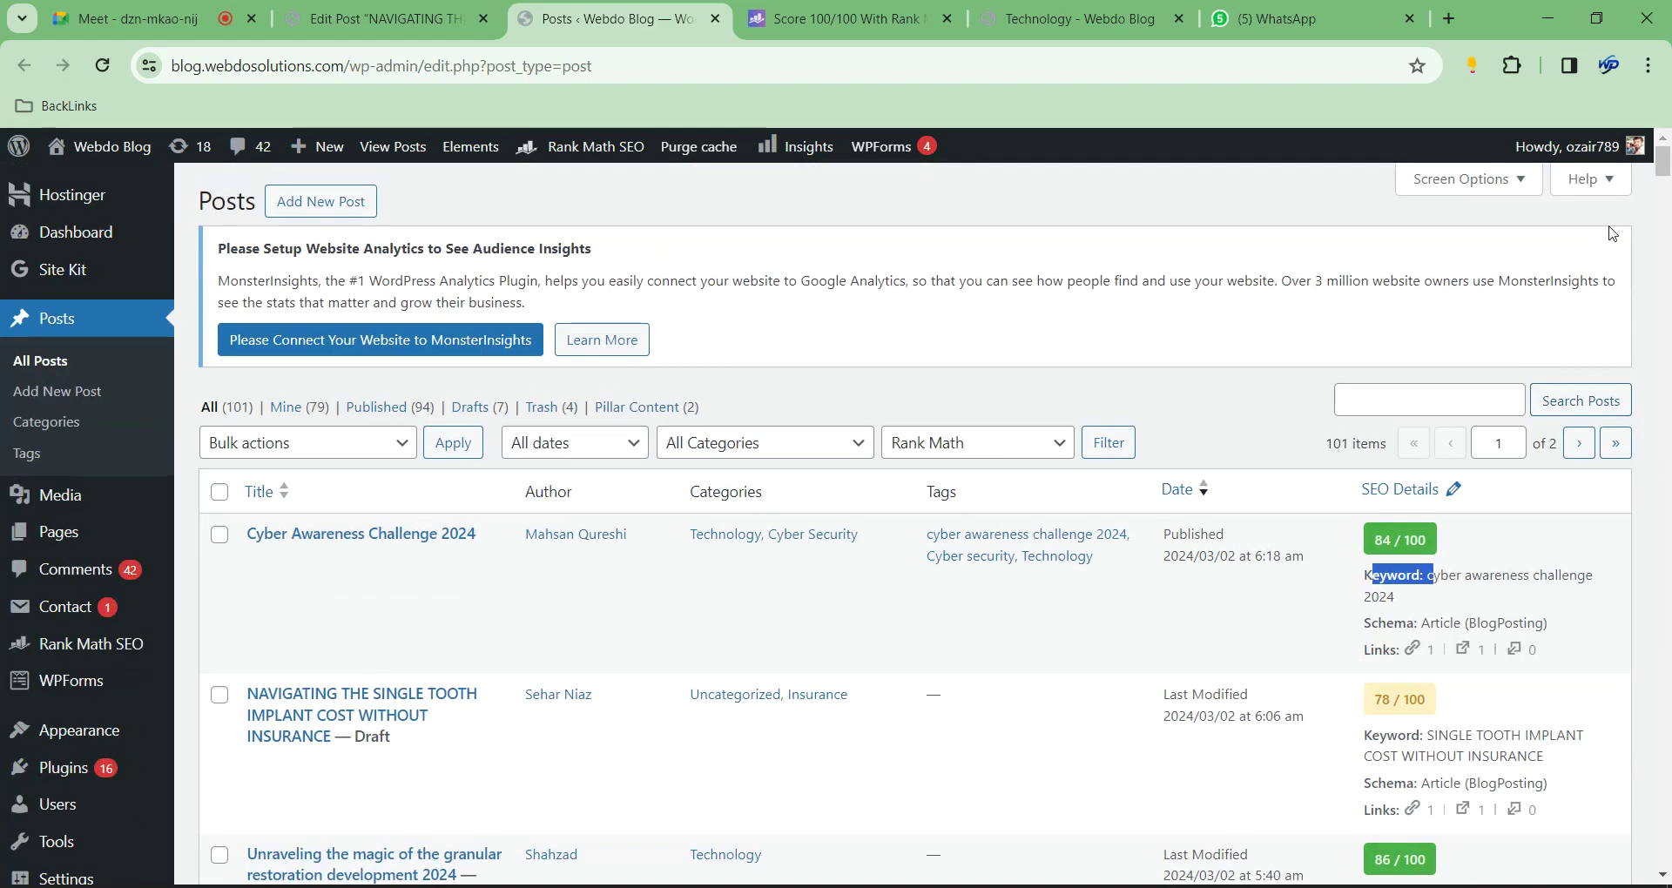
Set the posts list to 100 items per page and apply the screen options
{"action": "left_click", "coordinate": [1504, 181]}
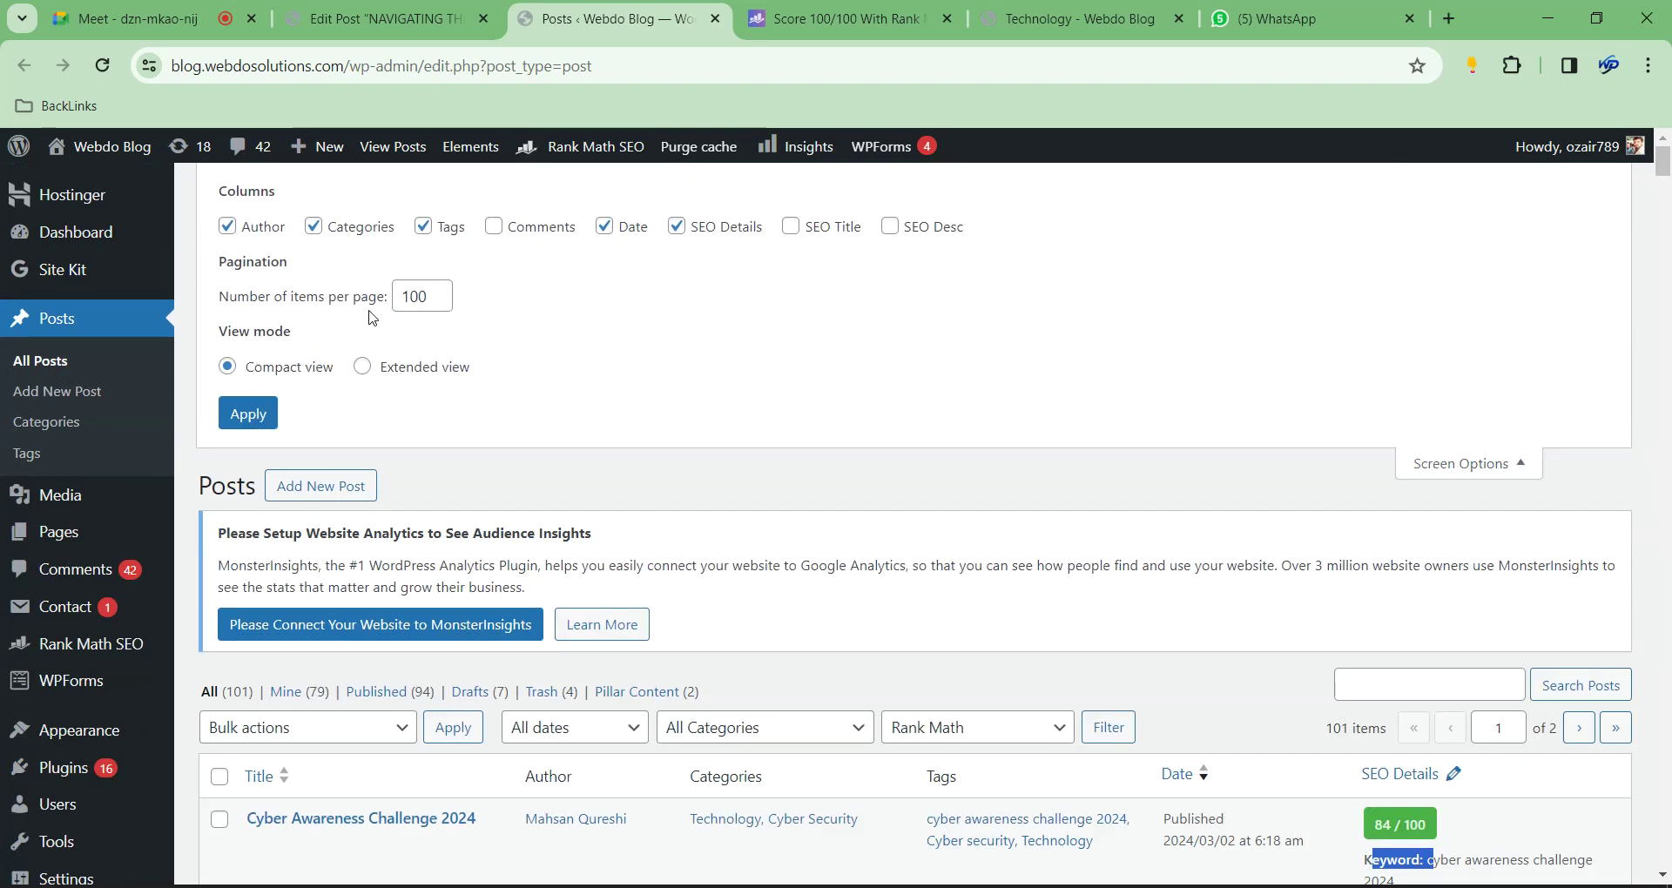
{"action": "double_click", "coordinate": [404, 296]}
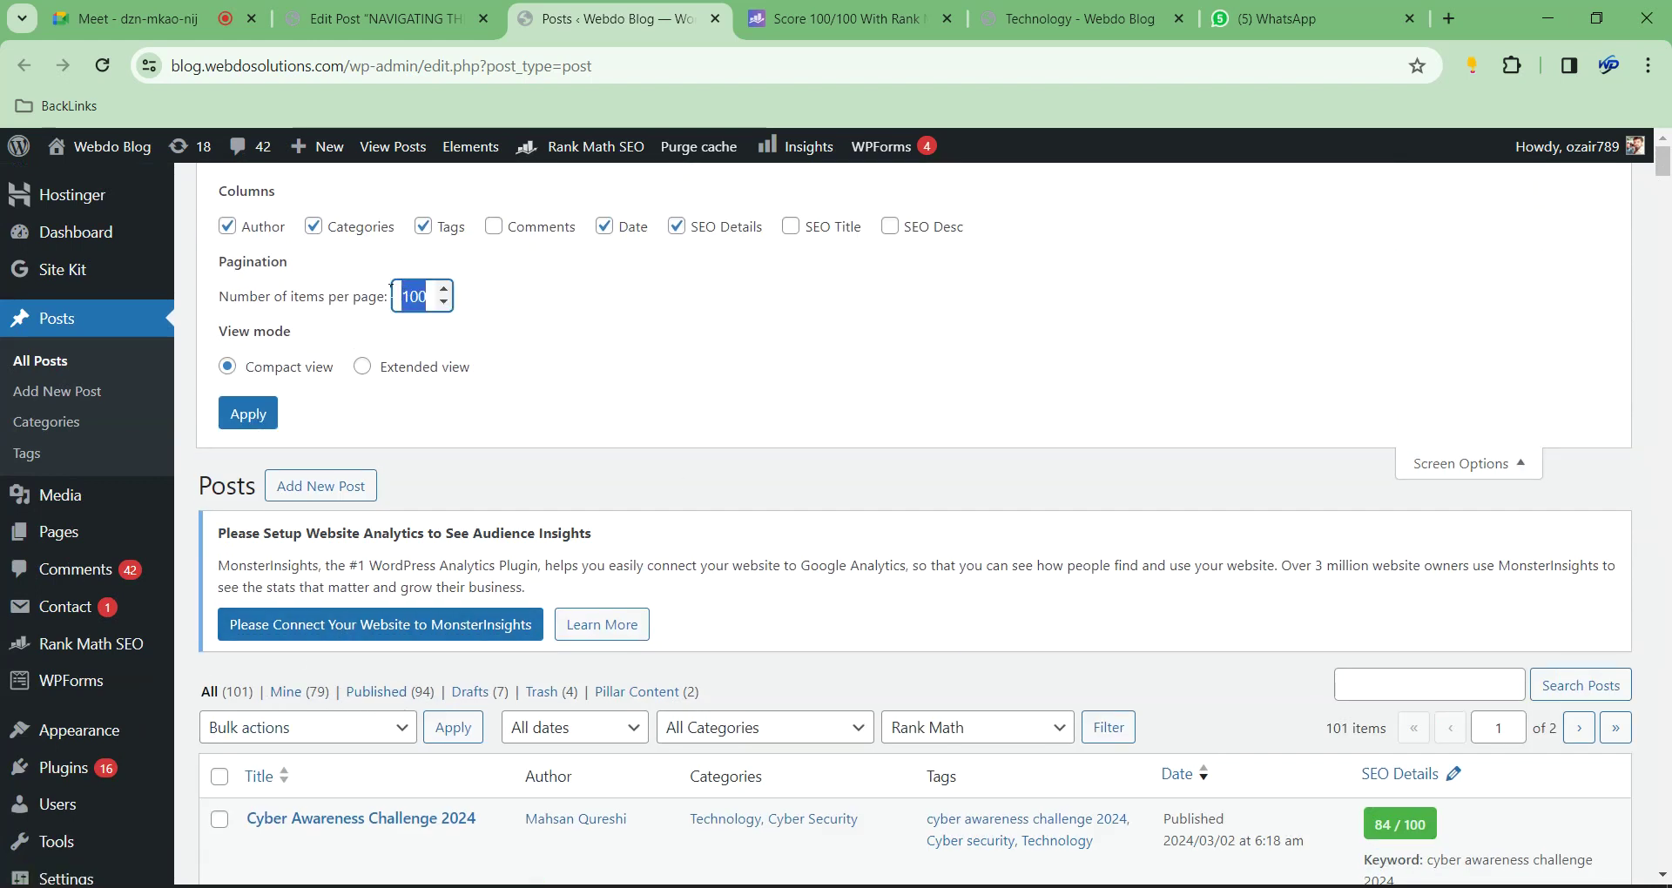
{"action": "type", "text": "100"}
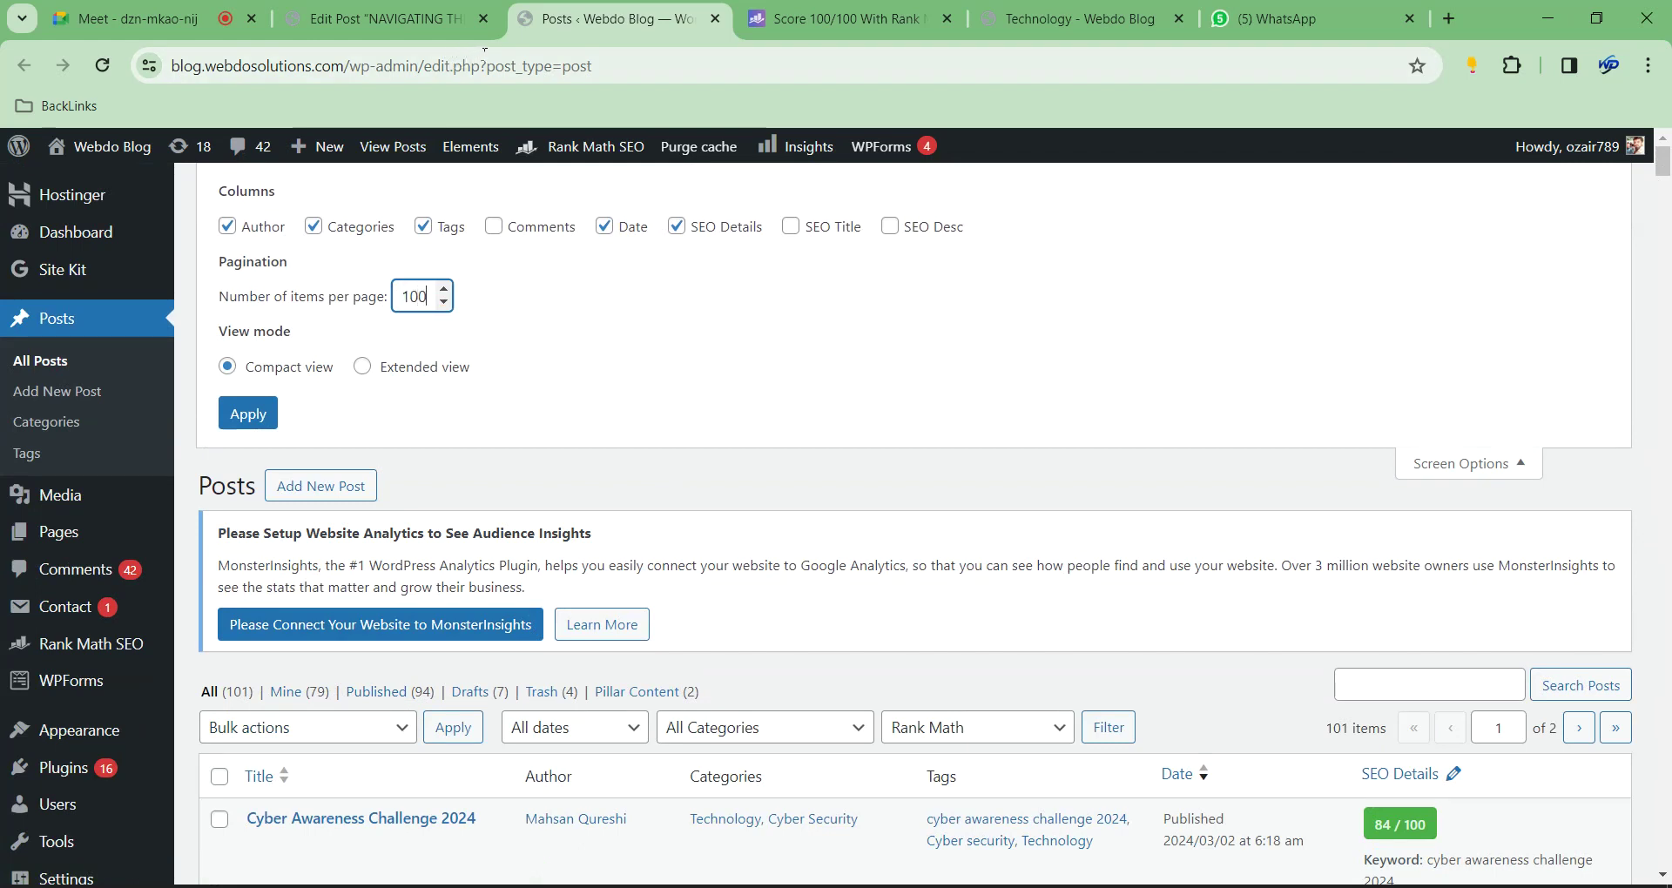
{"action": "left_click", "coordinate": [229, 429]}
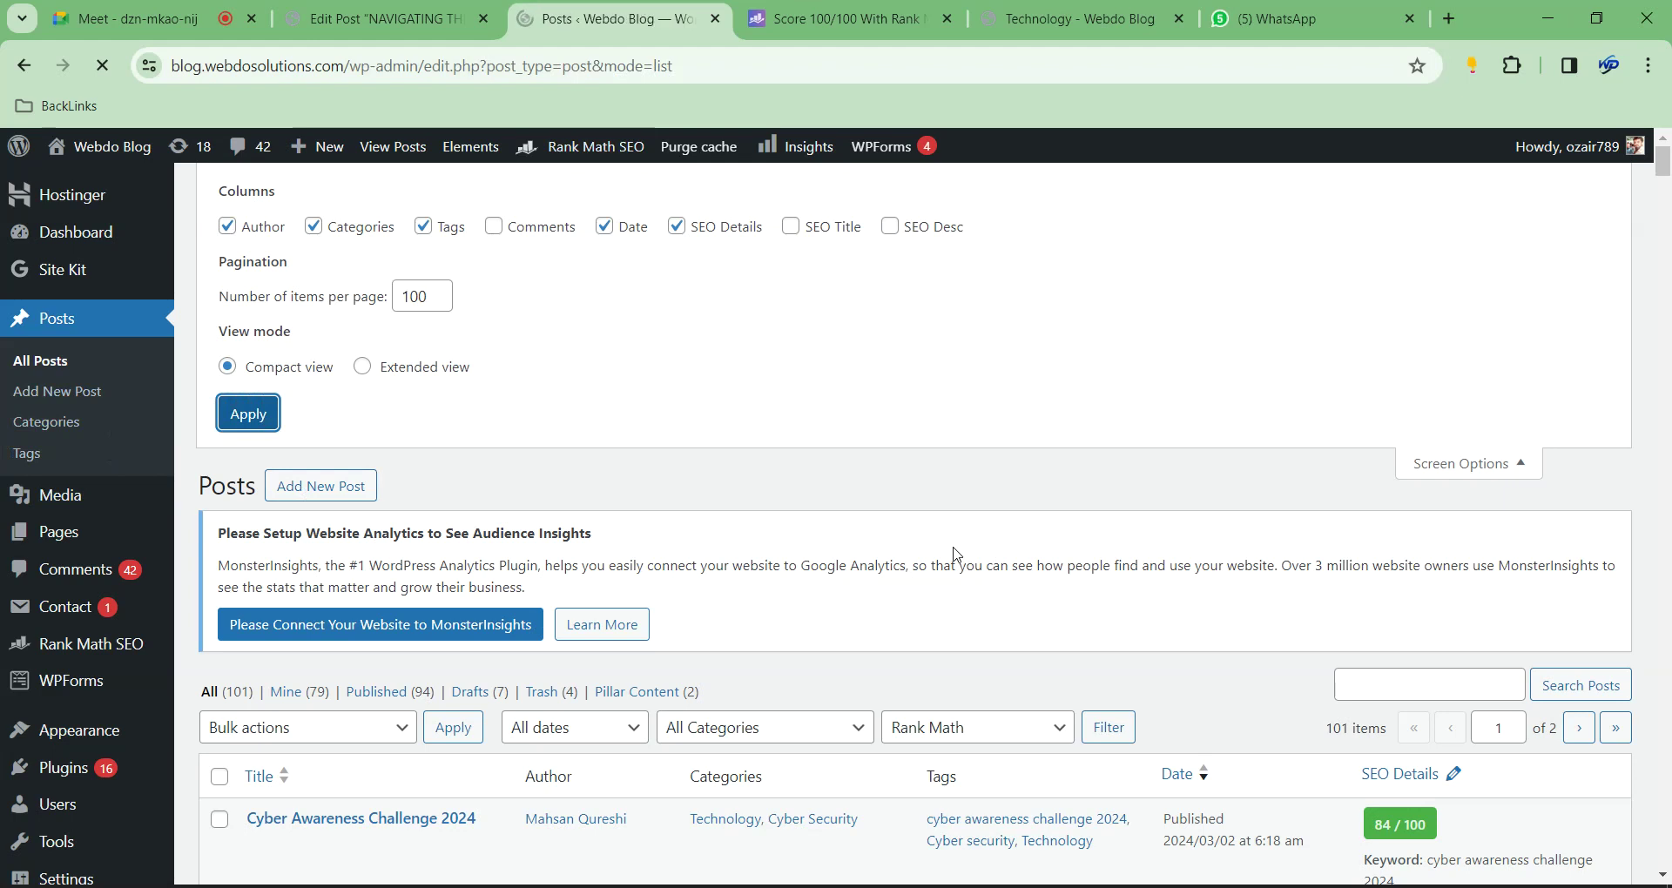
Look over the focus keywords of the newest posts in the reloaded posts list
{"action": "scroll", "coordinate": [955, 559], "scroll_direction": "down", "scroll_amount": 5}
{"action": "scroll", "coordinate": [957, 556], "scroll_direction": "down", "scroll_amount": 5}
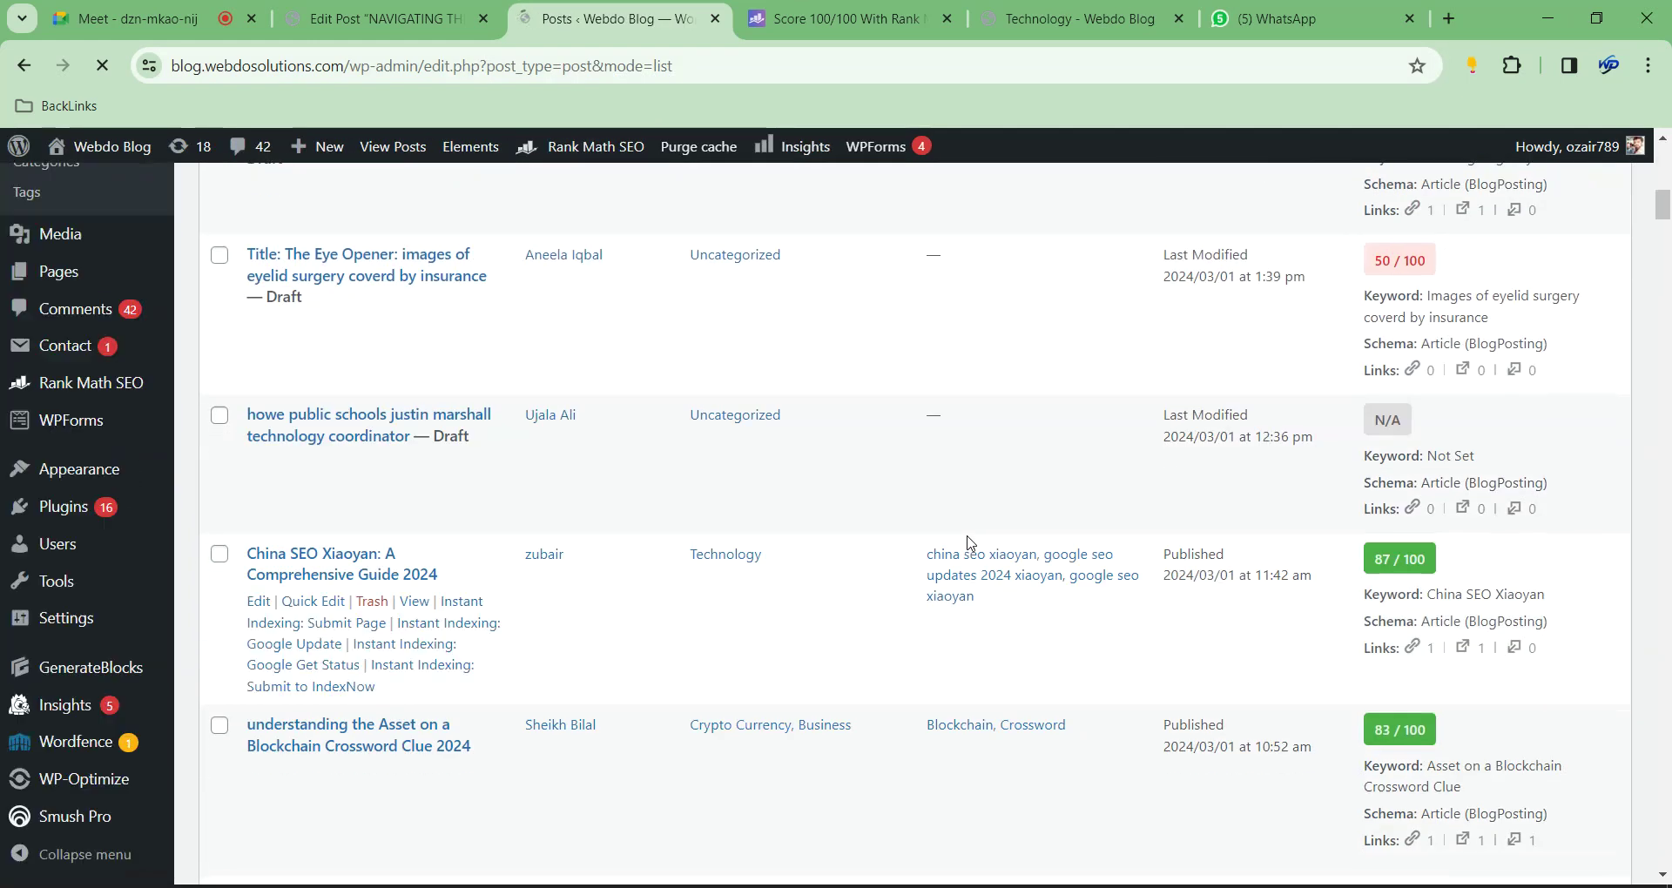
{"action": "scroll", "coordinate": [1102, 468], "scroll_direction": "up", "scroll_amount": 10}
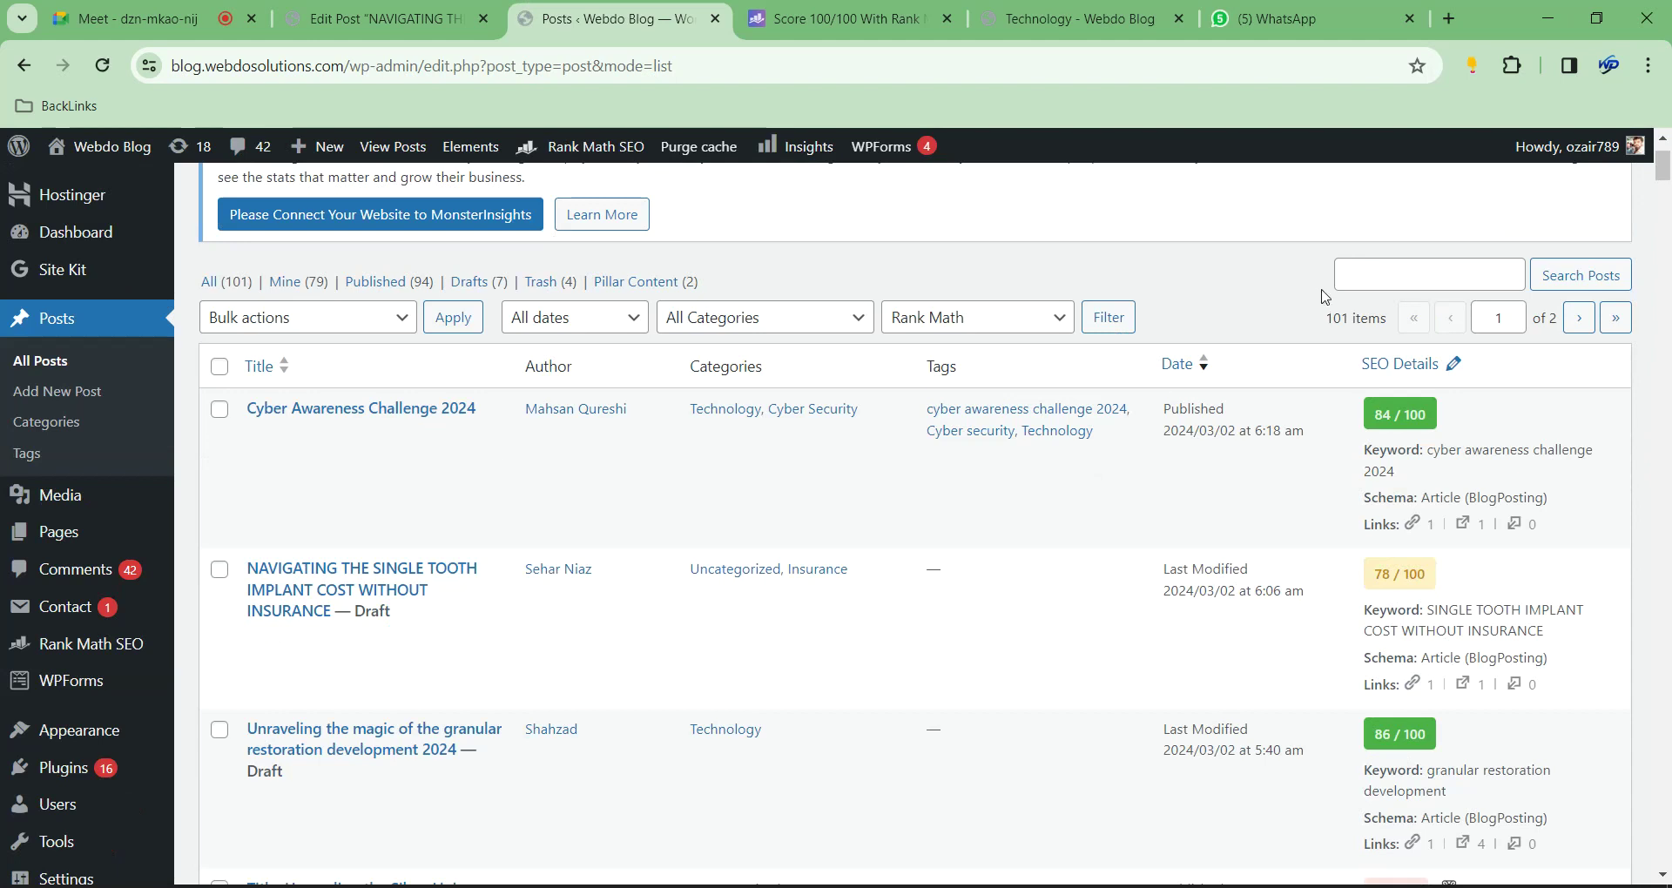
Copy the focus keyword "Hyperlocal Social Media Marketing" from its post's SEO details and find its occurrences on the posts list page
{"action": "key", "text": "ctrl+f"}
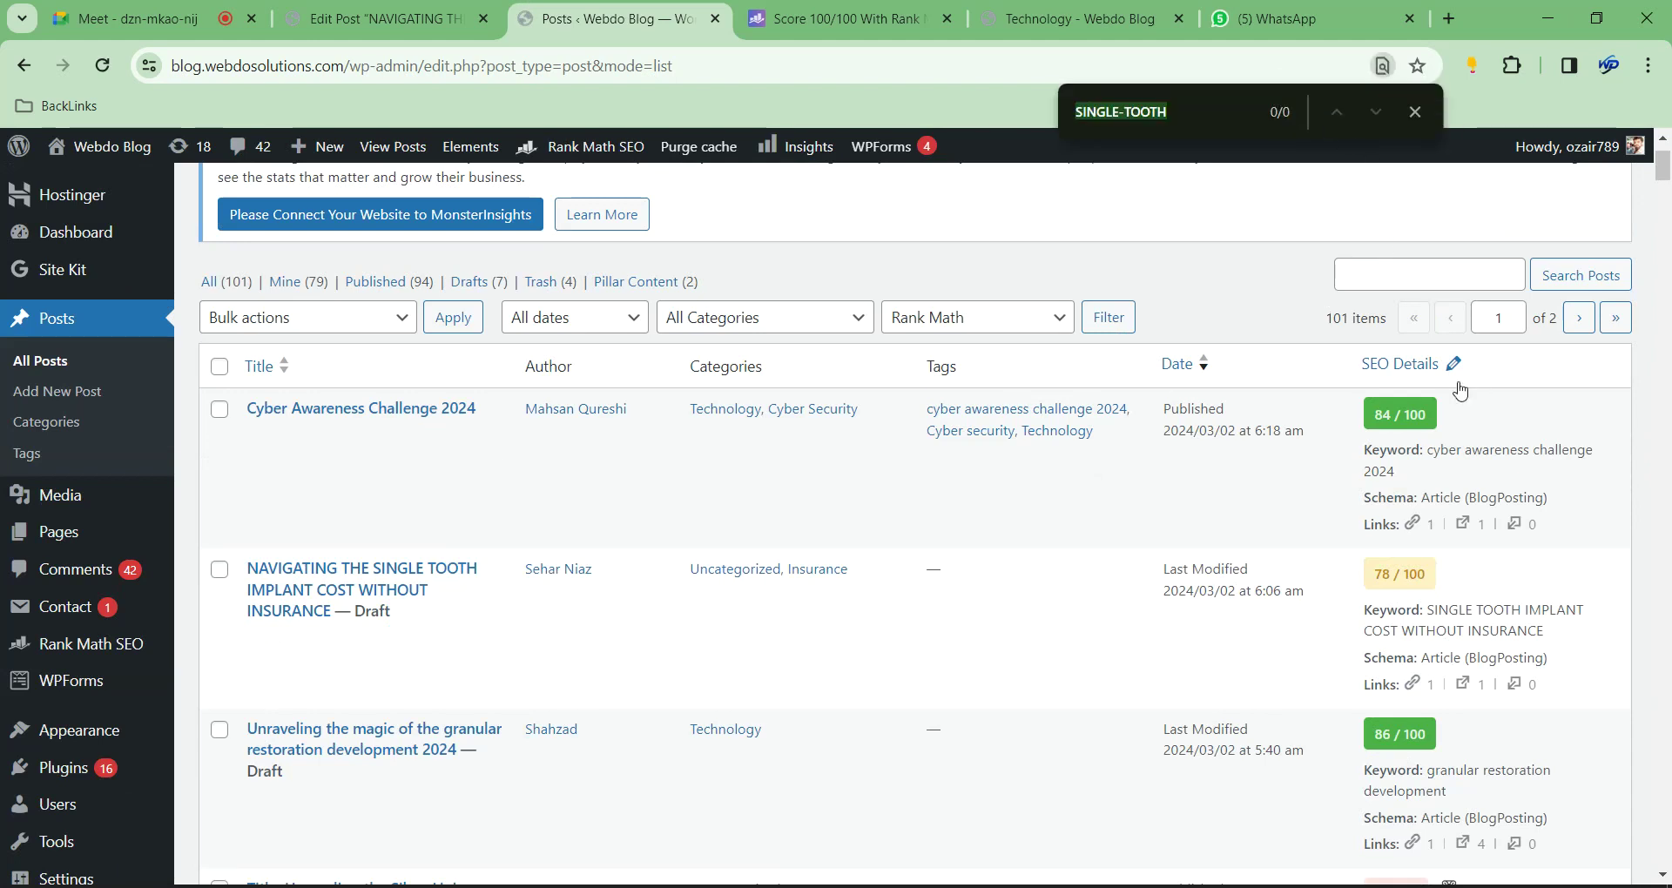
{"action": "left_click", "coordinate": [1199, 111]}
{"action": "left_click_drag", "start_coordinate": [1665, 182], "coordinate": [1664, 655]}
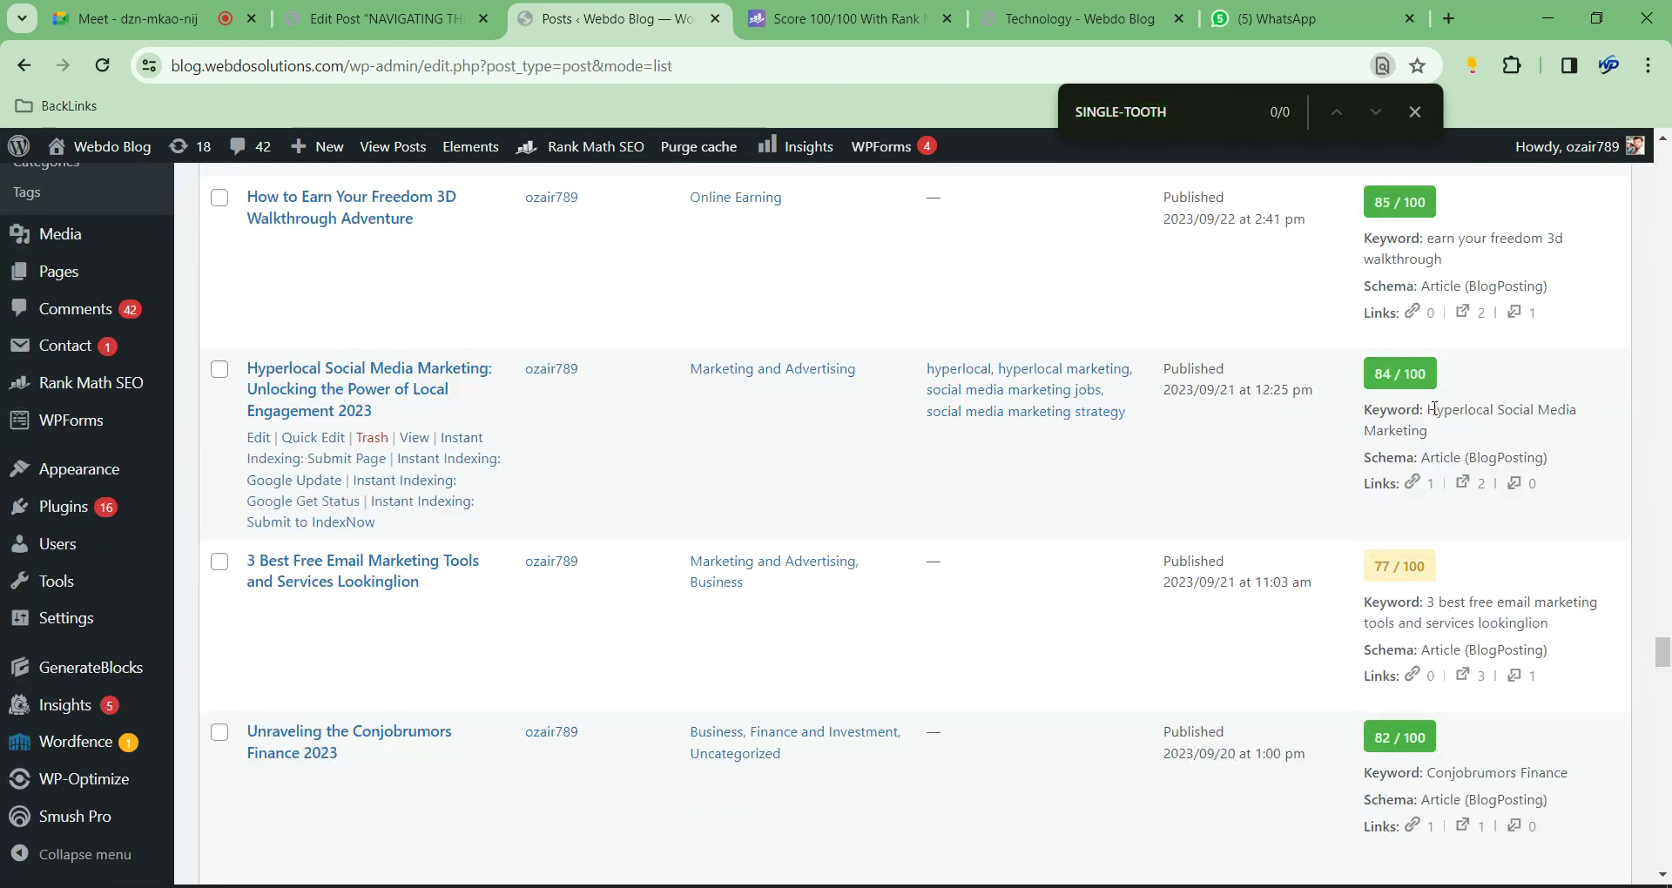
{"action": "left_click_drag", "start_coordinate": [1431, 406], "coordinate": [1445, 431]}
{"action": "key", "text": "ctrl+c"}
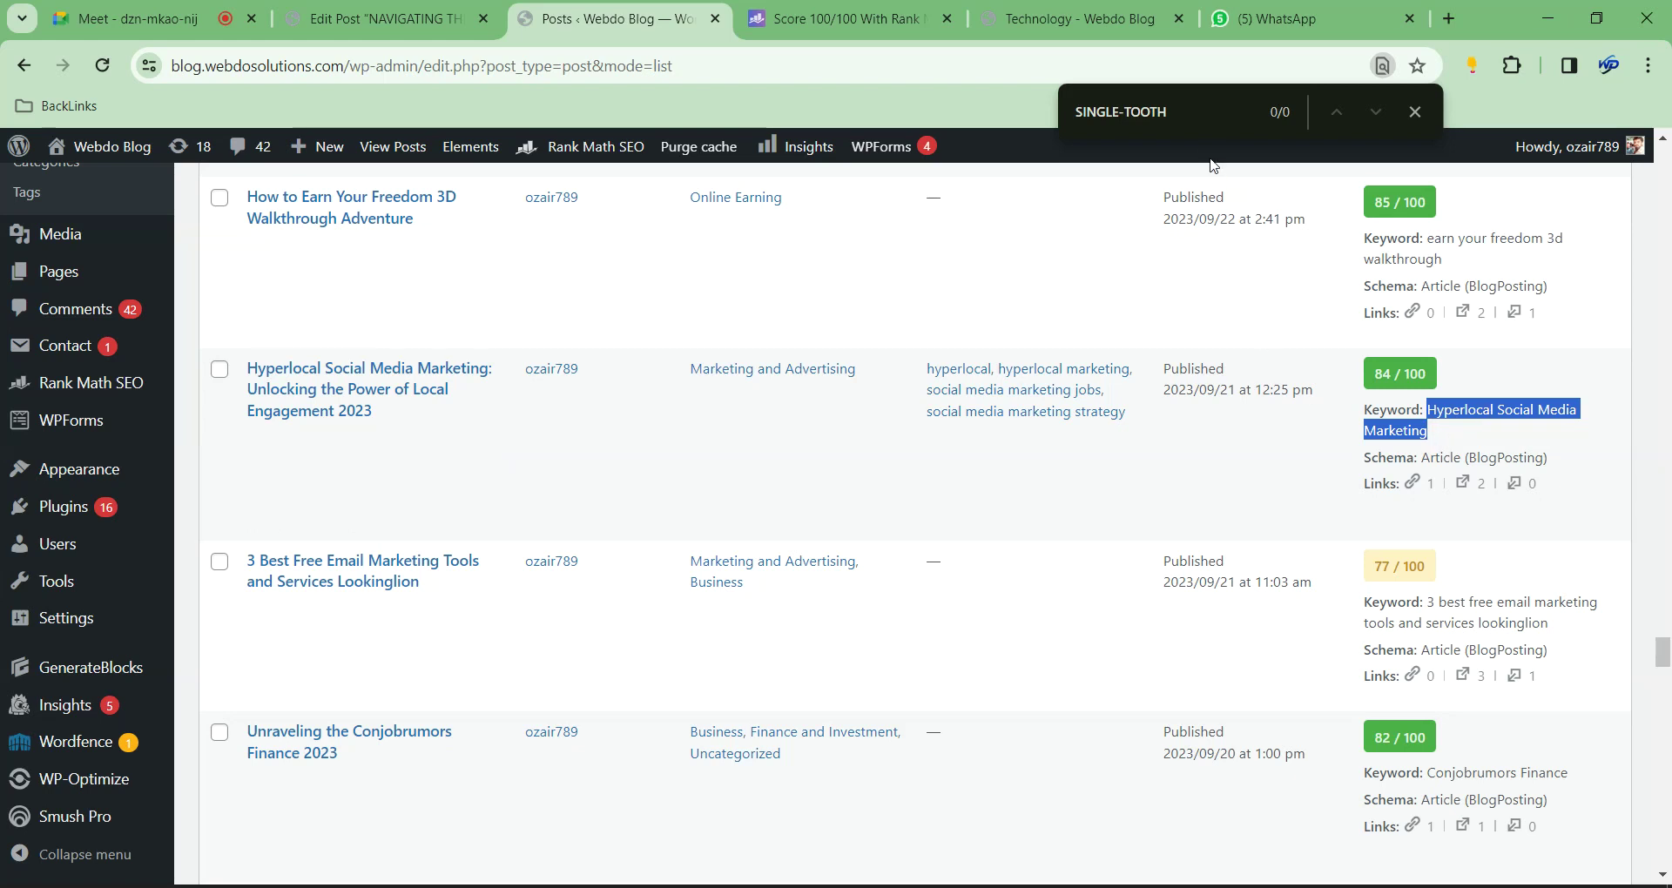
{"action": "left_click", "coordinate": [1190, 106]}
{"action": "key", "text": "ctrl+v"}
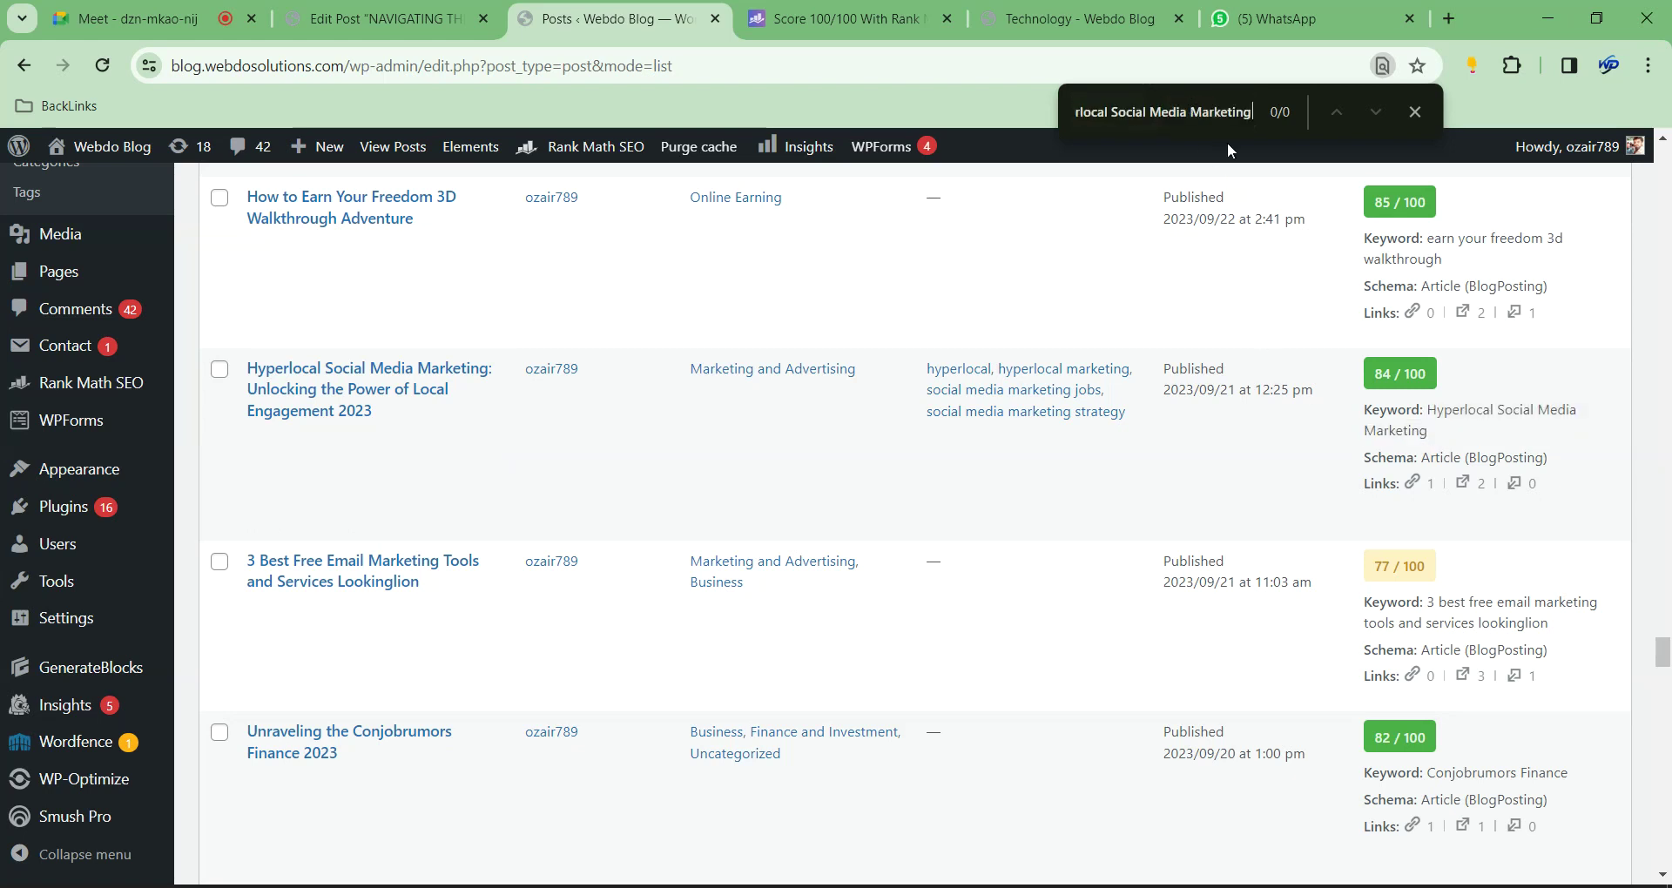
{"action": "scroll", "coordinate": [1382, 377], "scroll_direction": "up", "scroll_amount": 5}
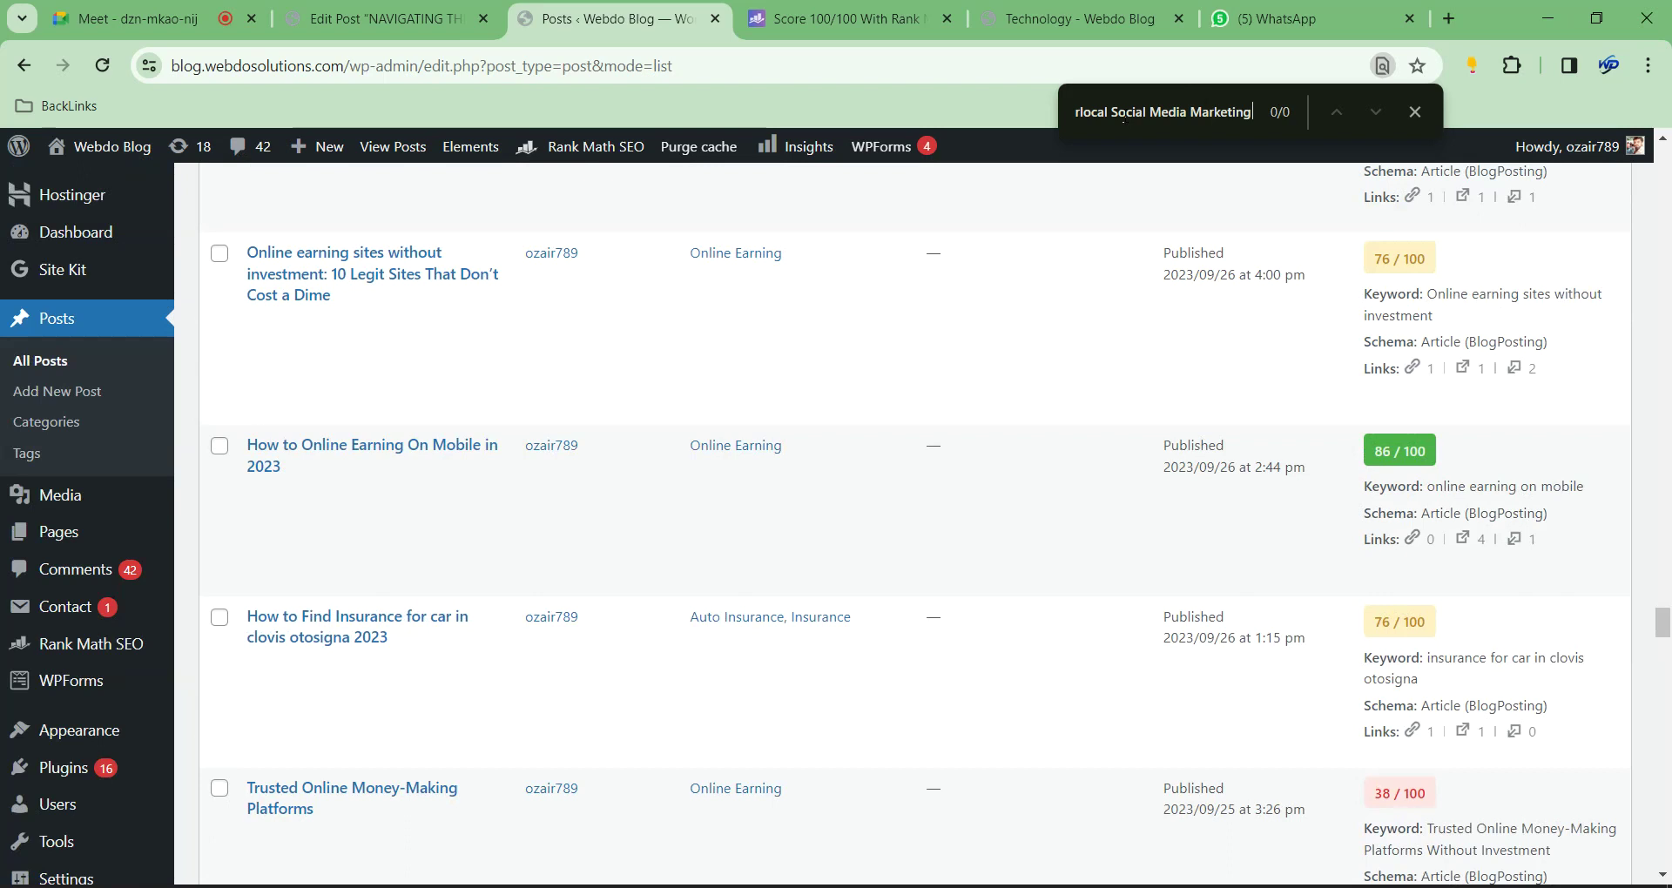
{"action": "scroll", "coordinate": [1124, 262], "scroll_direction": "up", "scroll_amount": 15}
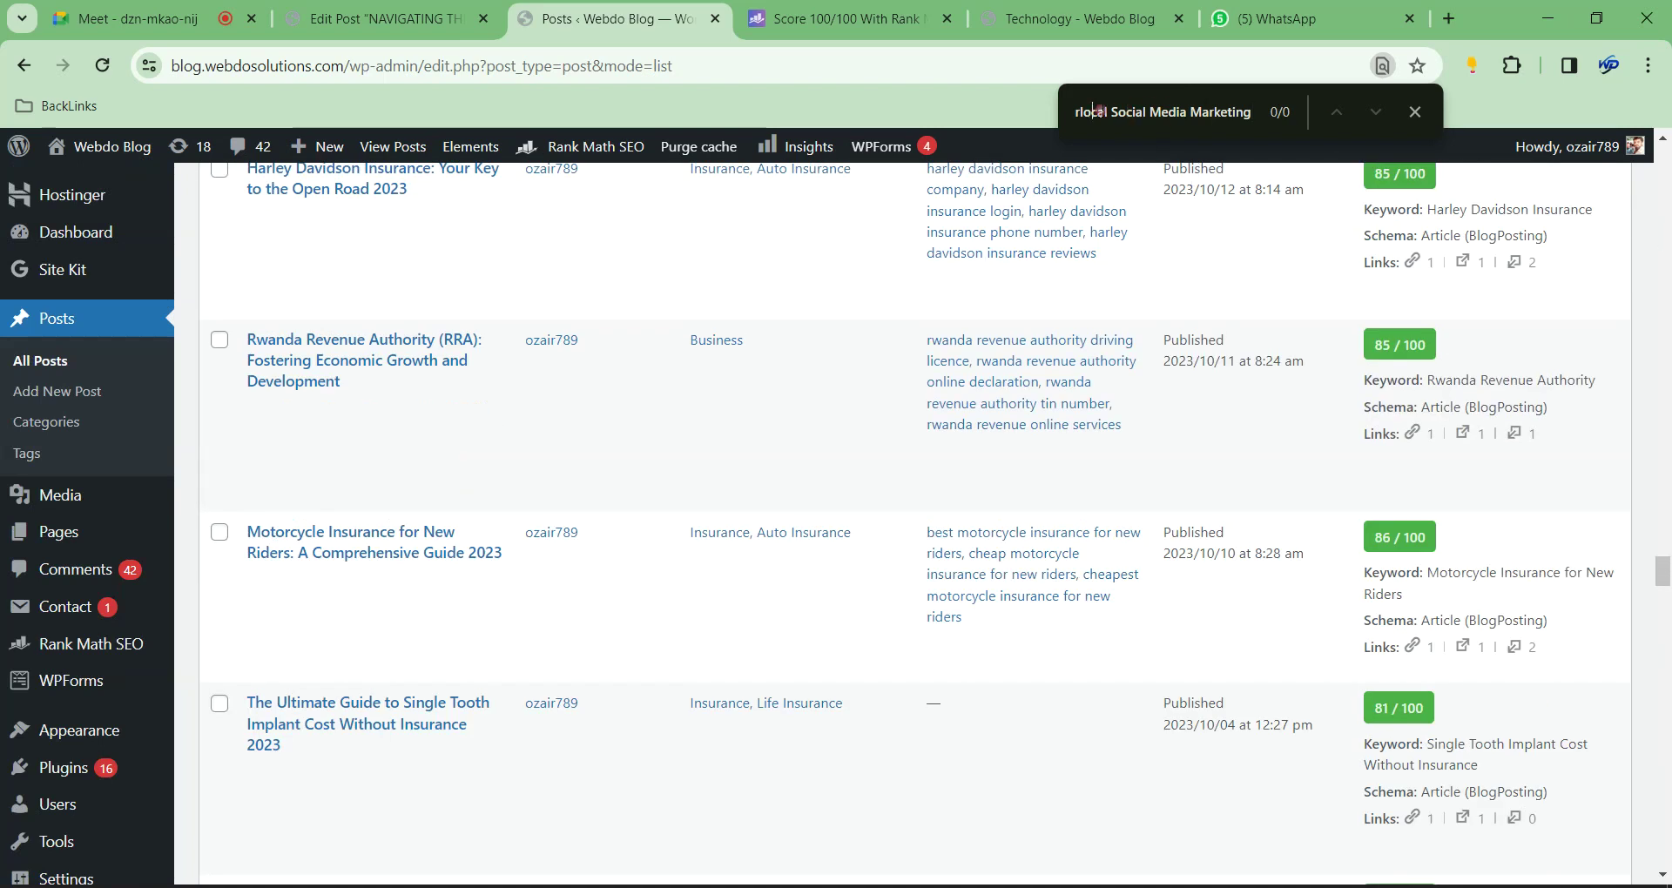
{"action": "key", "text": "Home"}
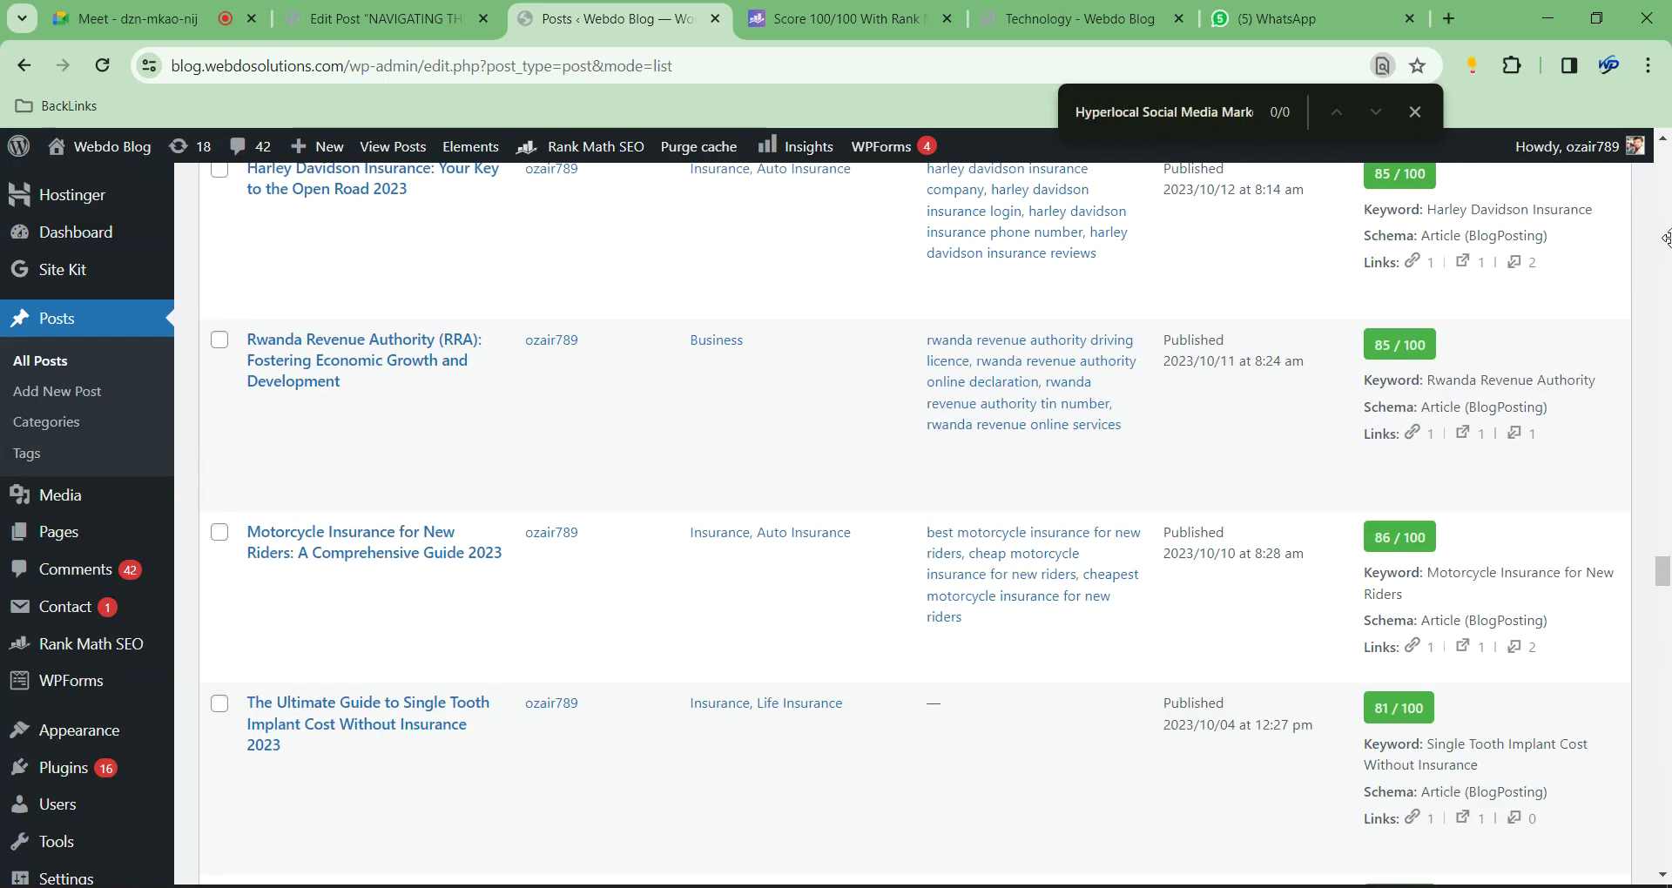
{"action": "key", "text": "Return"}
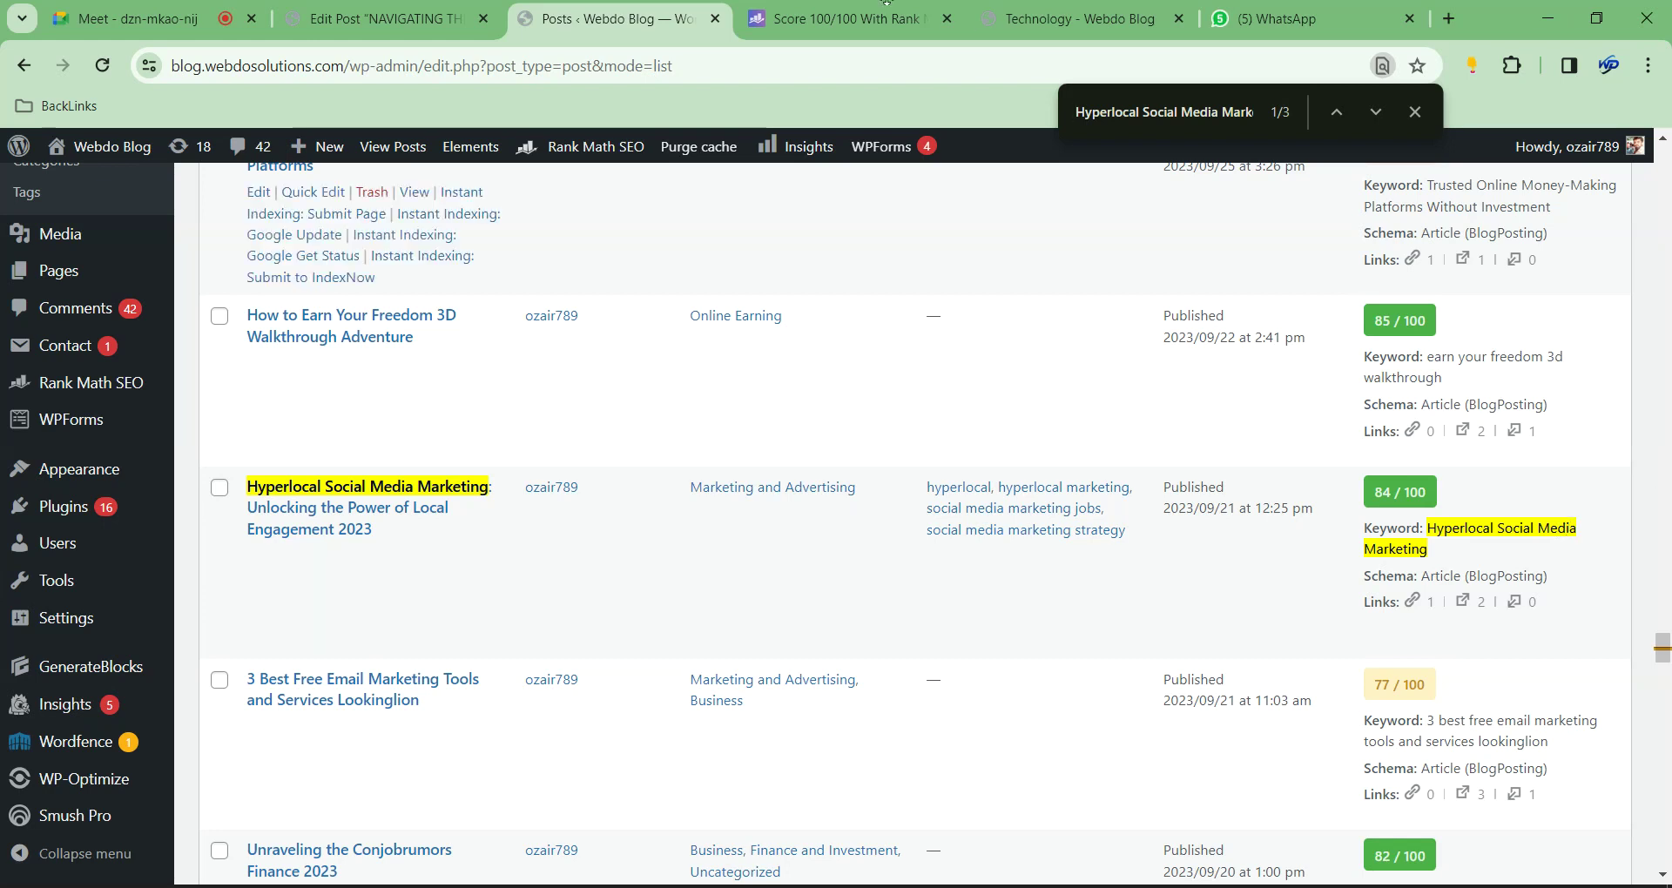
{"action": "left_click", "coordinate": [1412, 113]}
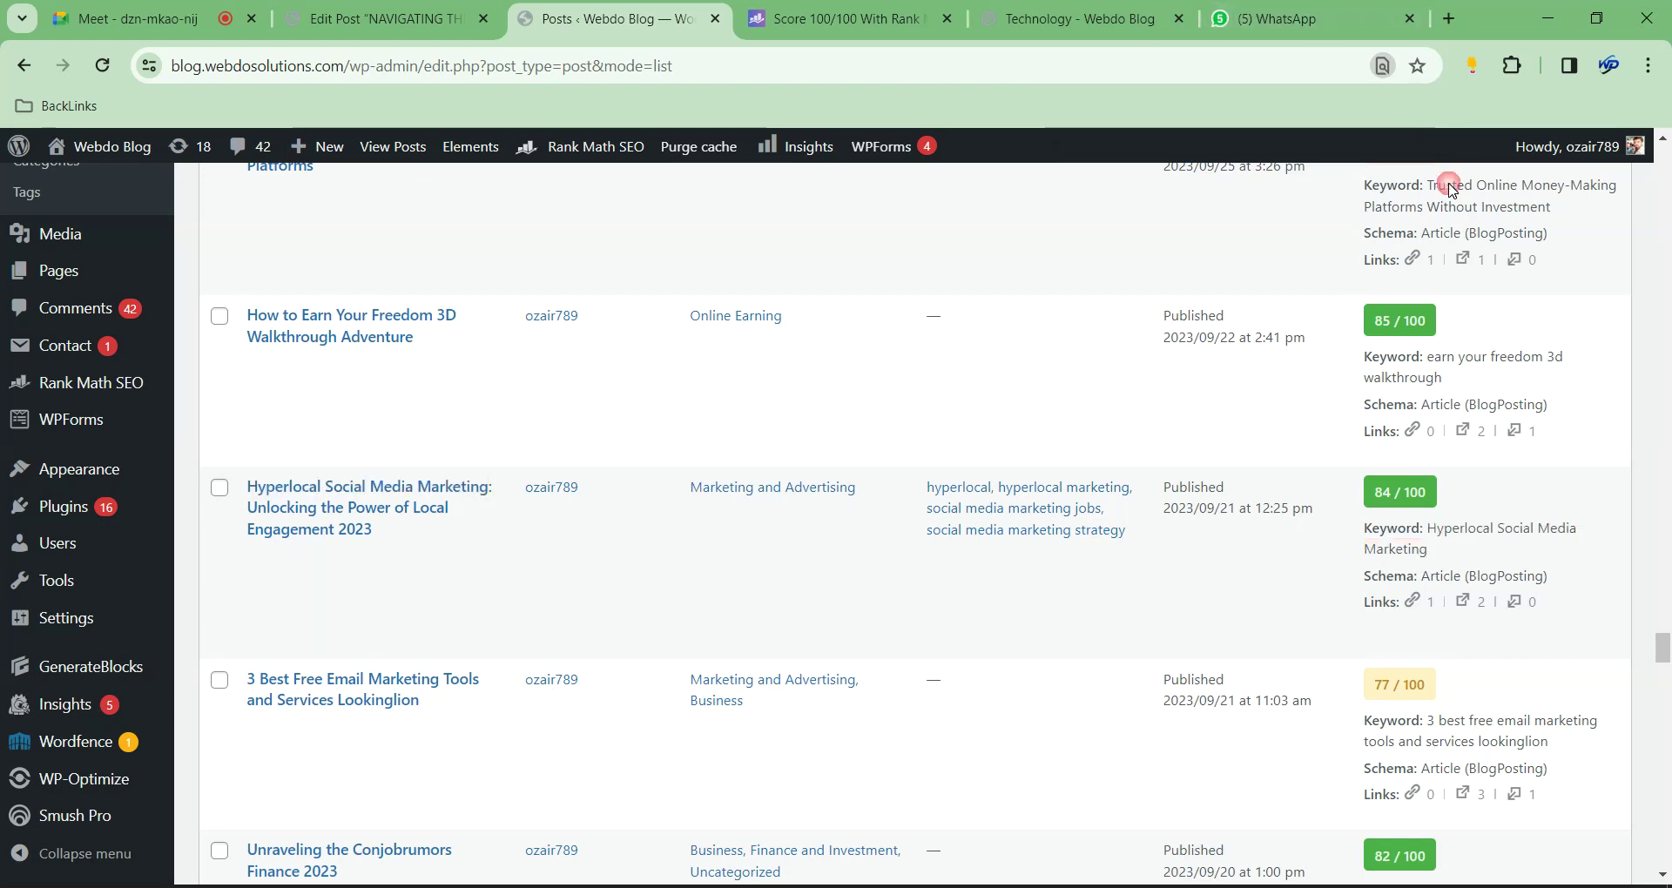
Go back to the start of the posts list and return to the single tooth implant post editor
{"action": "left_click_drag", "start_coordinate": [1662, 648], "coordinate": [1655, 166]}
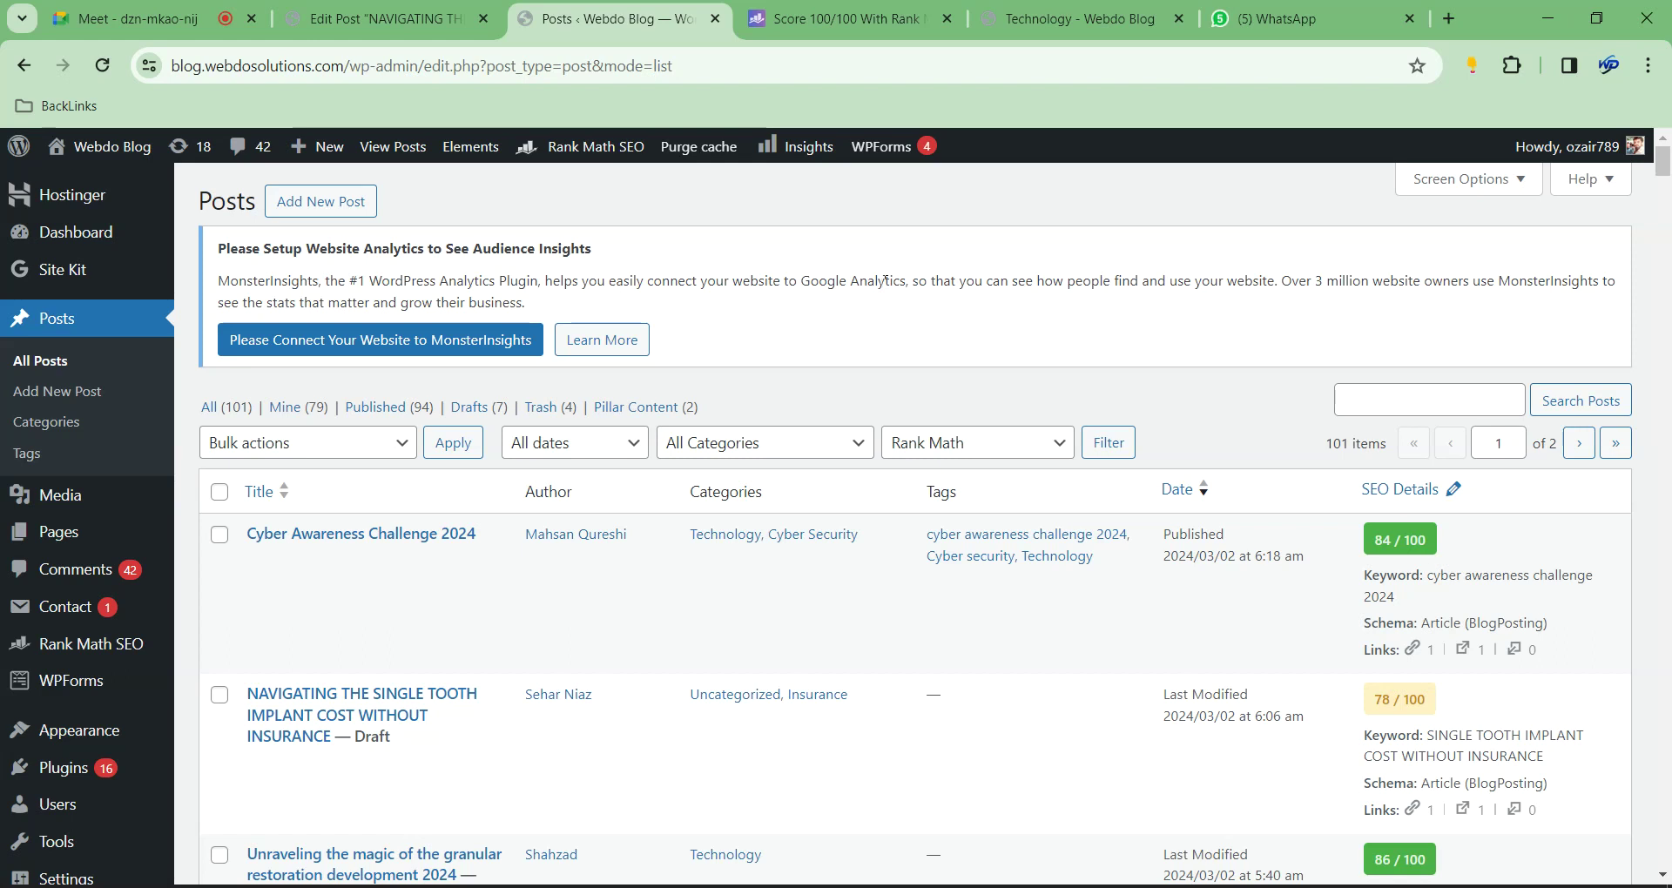
{"action": "scroll", "coordinate": [1319, 523], "scroll_direction": "down", "scroll_amount": 1}
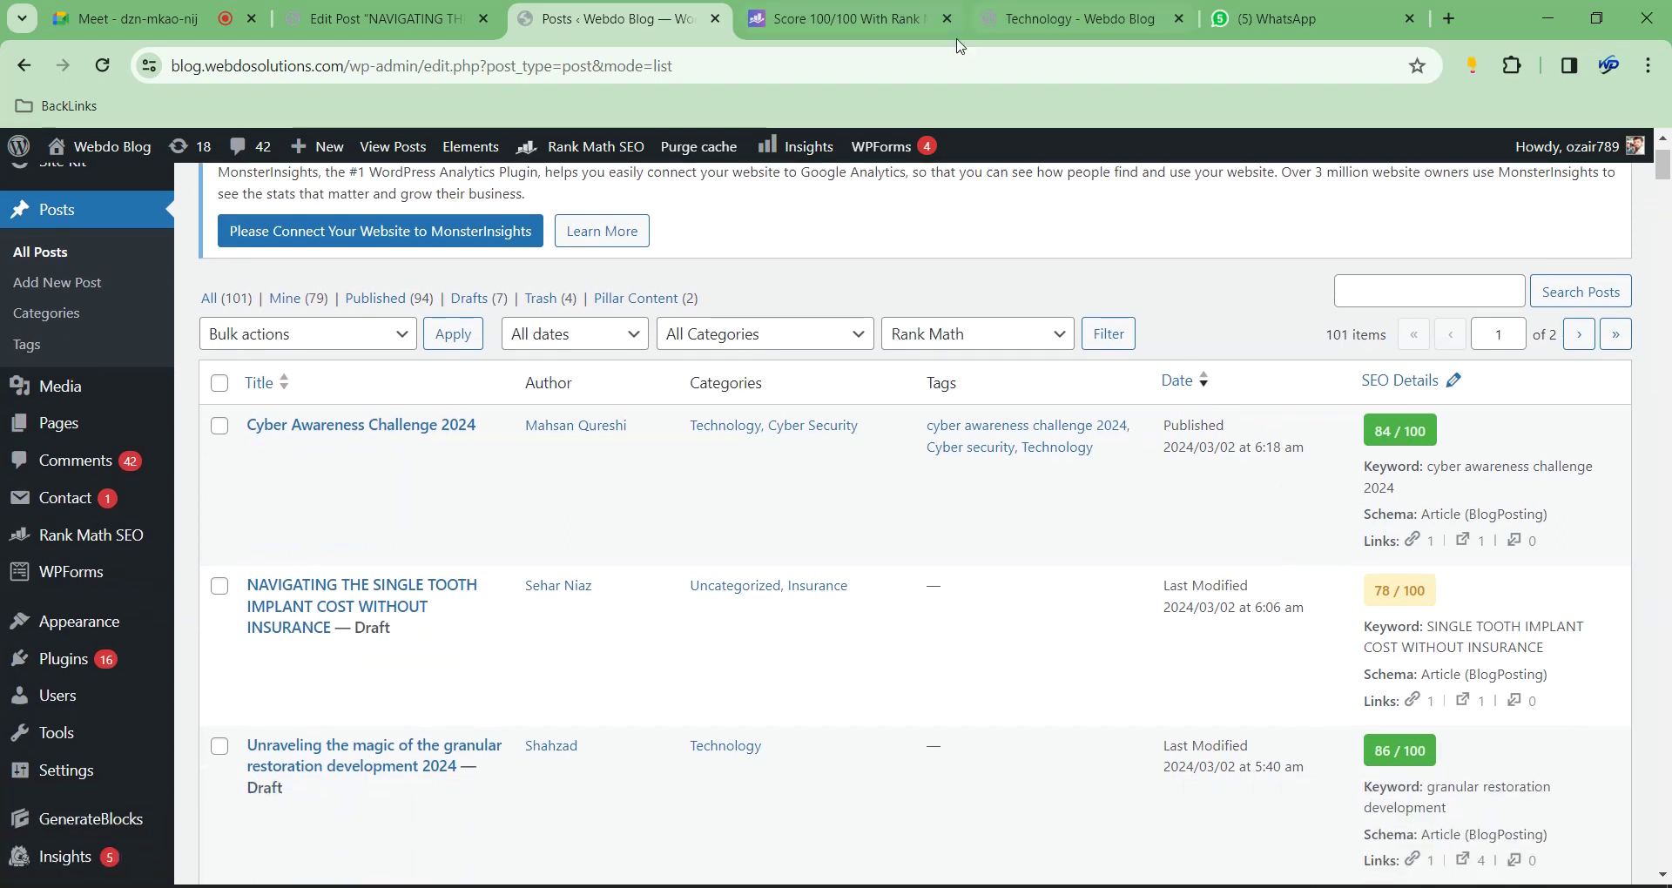
{"action": "left_click", "coordinate": [810, 19]}
{"action": "left_click", "coordinate": [669, 18]}
{"action": "left_click", "coordinate": [392, 18]}
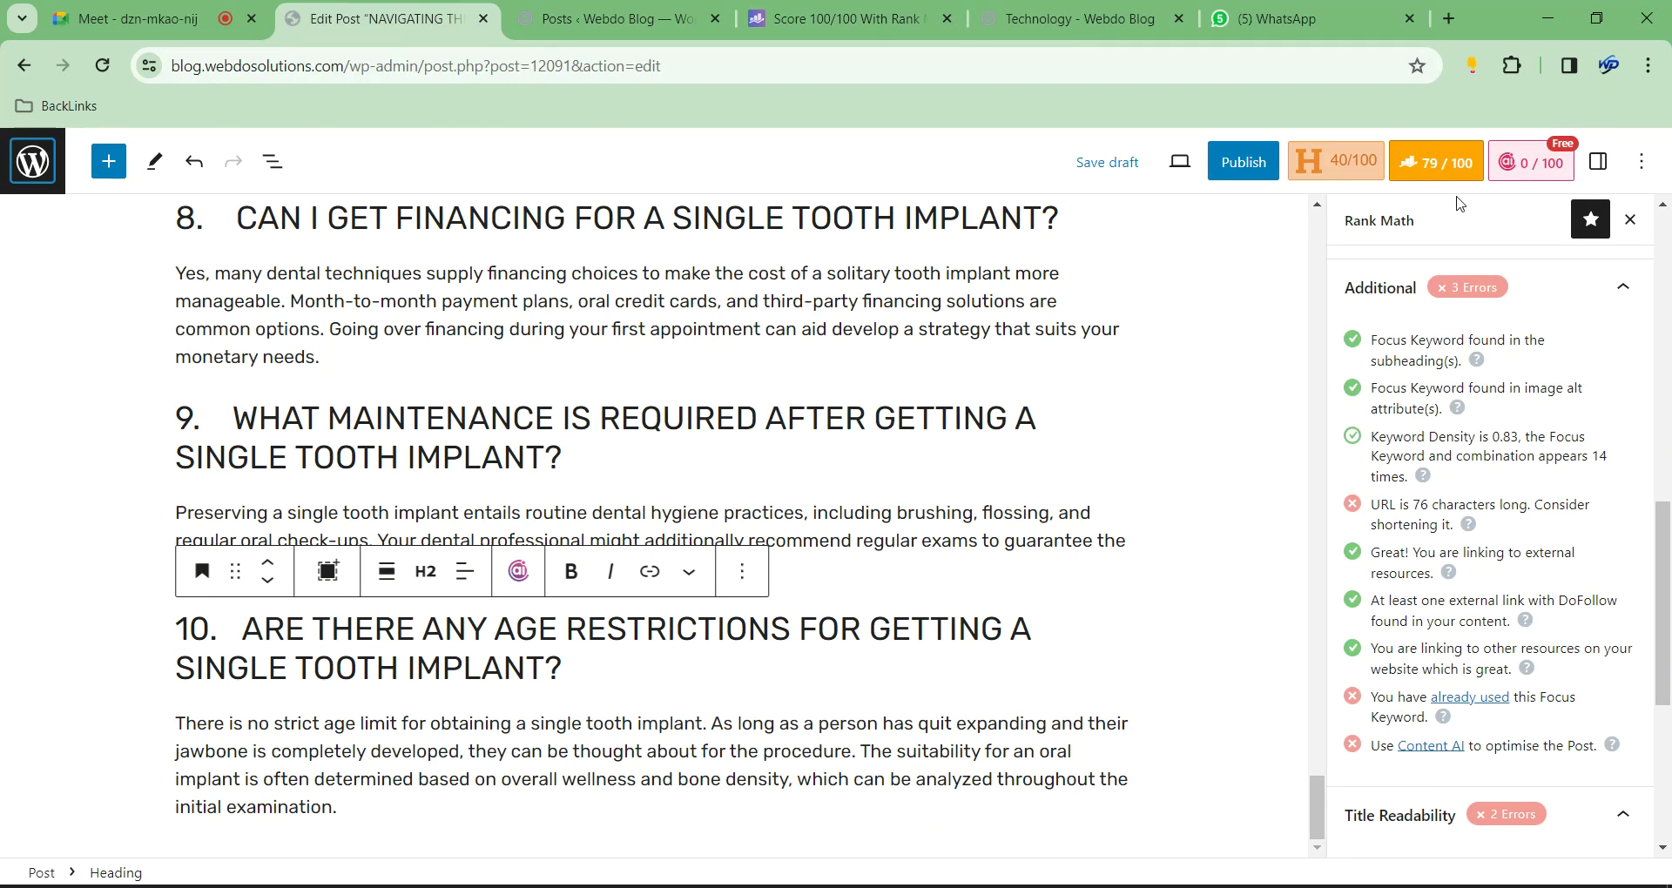
Review the draft's focus keyword and Rank Math's Additional and Title Readability checks, including the already used focus keyword error
{"action": "scroll", "coordinate": [1393, 313], "scroll_direction": "up", "scroll_amount": 10}
{"action": "scroll", "coordinate": [1511, 366], "scroll_direction": "down", "scroll_amount": 4}
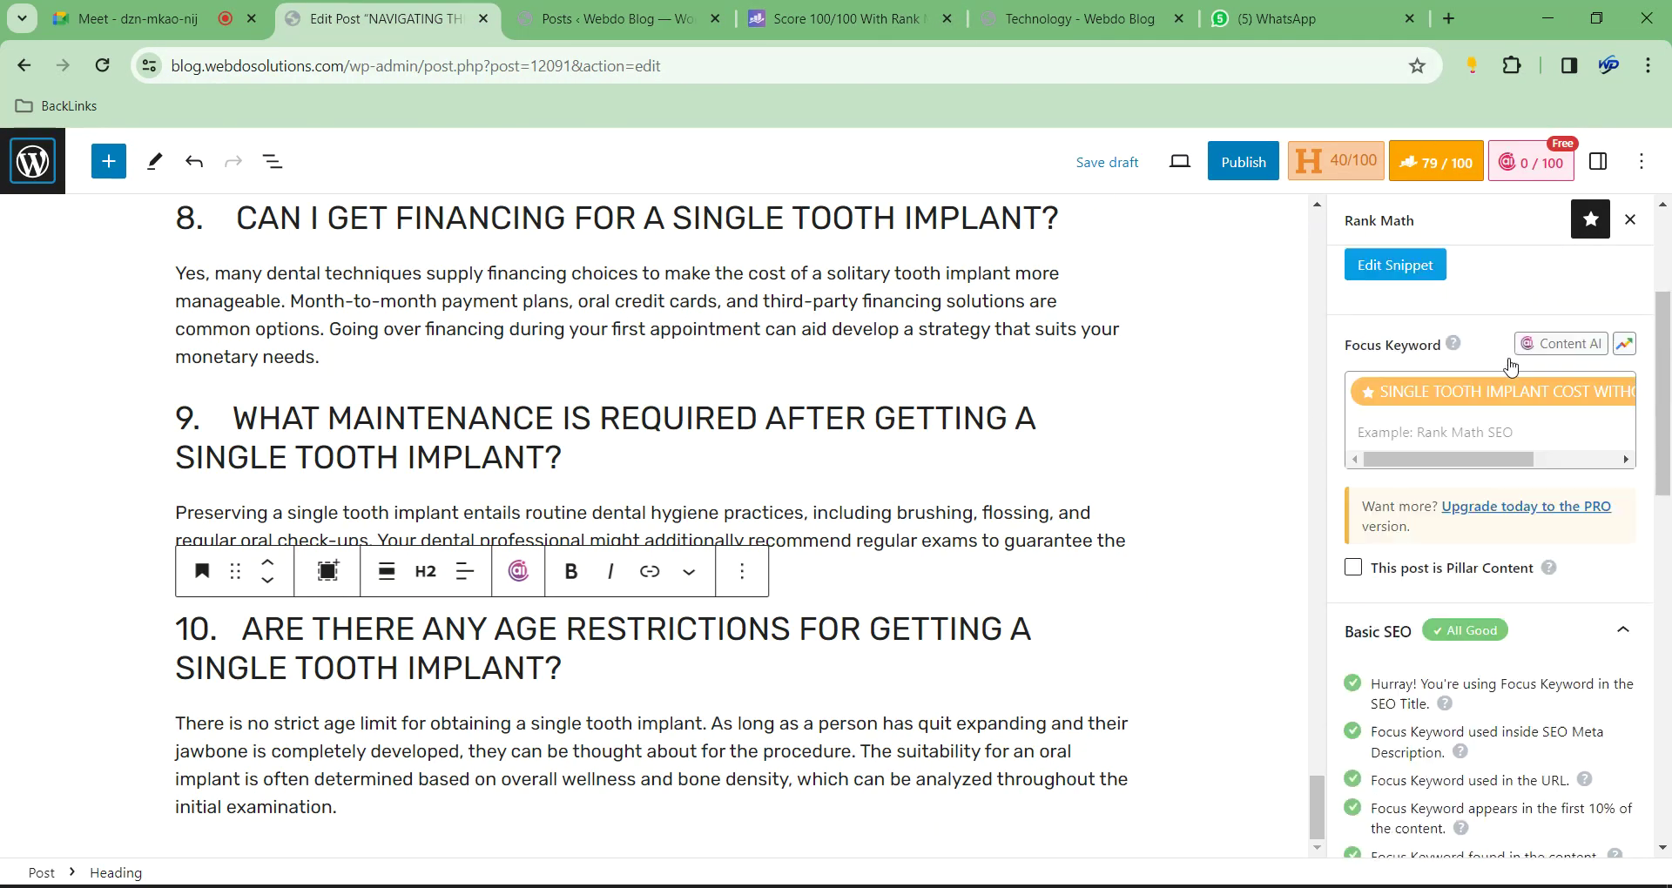
{"action": "scroll", "coordinate": [1511, 357], "scroll_direction": "down", "scroll_amount": 10}
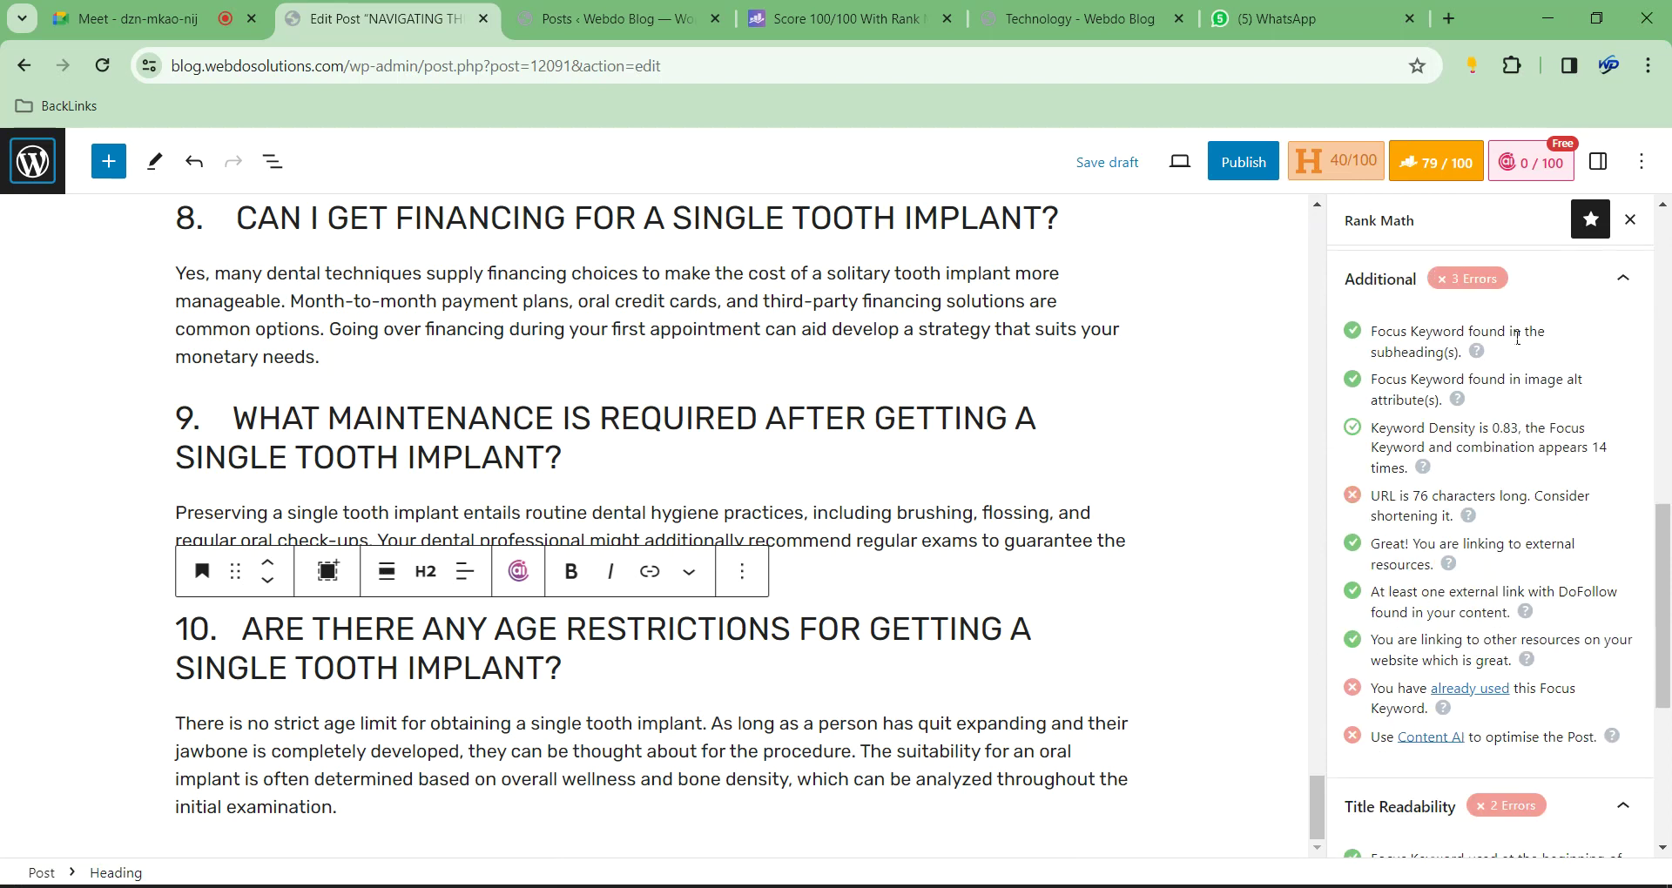
{"action": "scroll", "coordinate": [1518, 327], "scroll_direction": "down", "scroll_amount": 2}
{"action": "left_click_drag", "start_coordinate": [1370, 372], "coordinate": [1570, 370]}
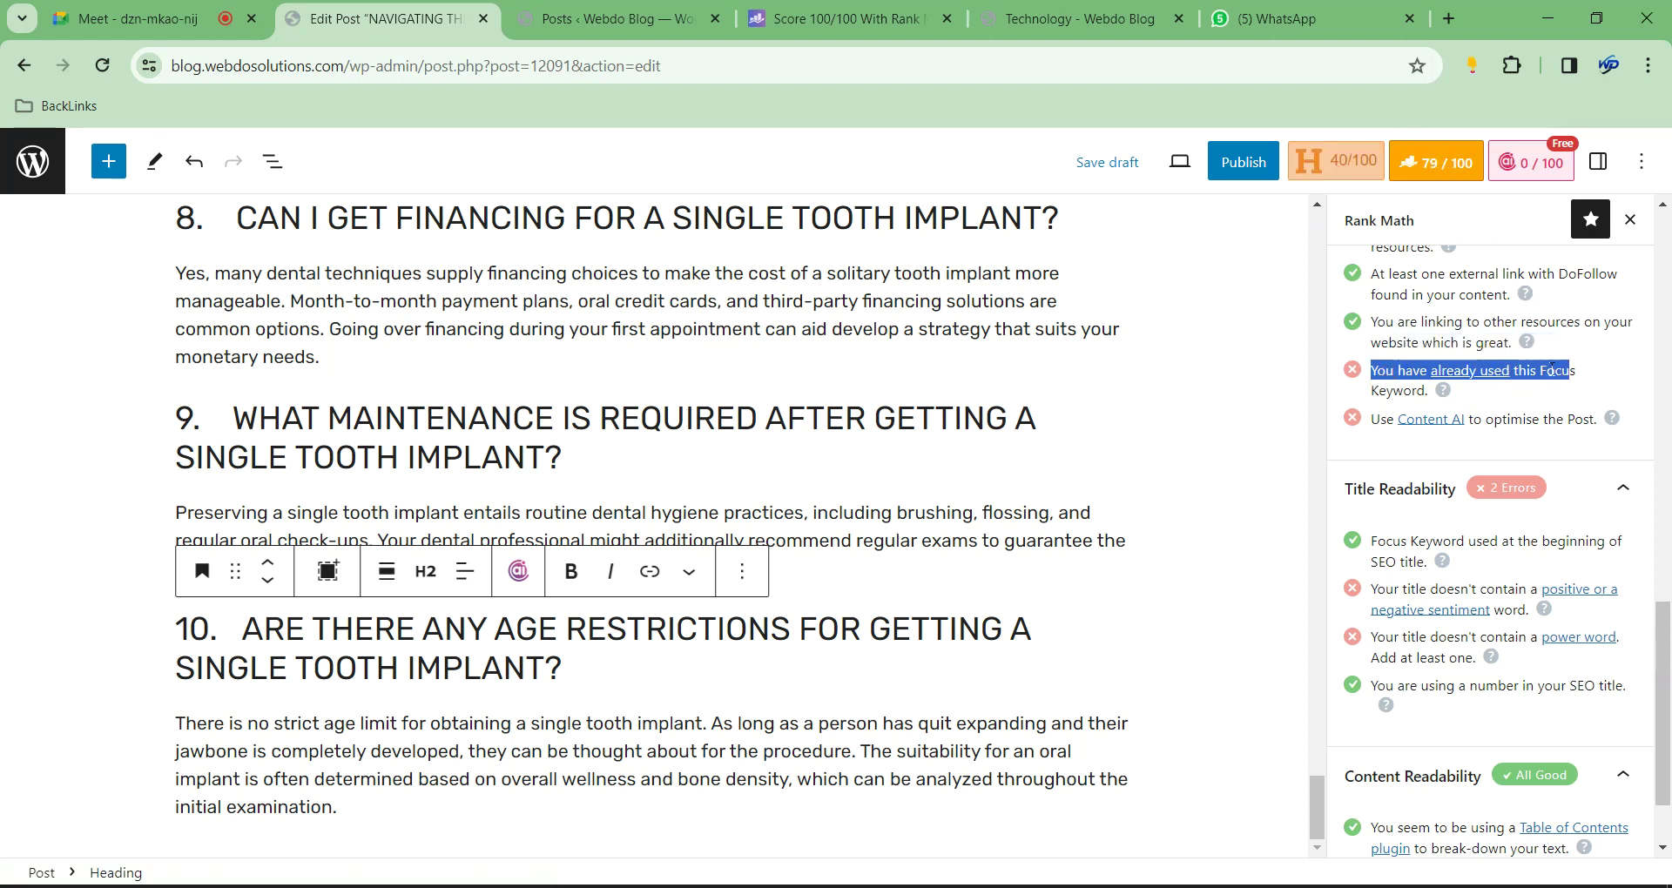
{"action": "left_click", "coordinate": [1412, 388]}
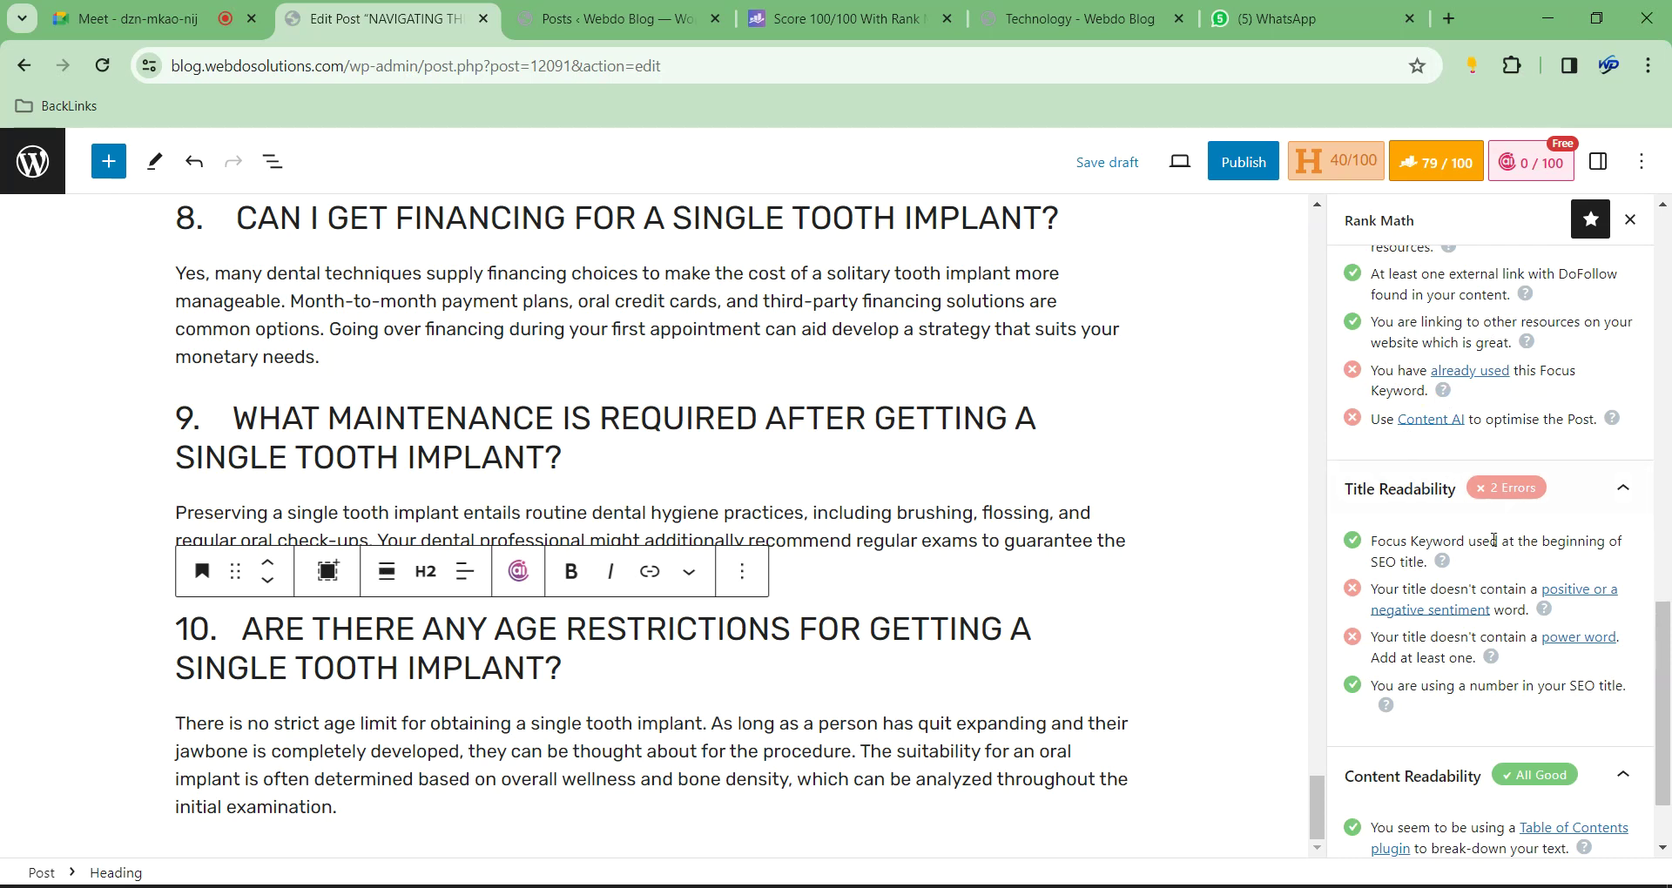
Try adding 2024 to the end of the post title and remove it again
{"action": "scroll", "coordinate": [815, 622], "scroll_direction": "up", "scroll_amount": 20}
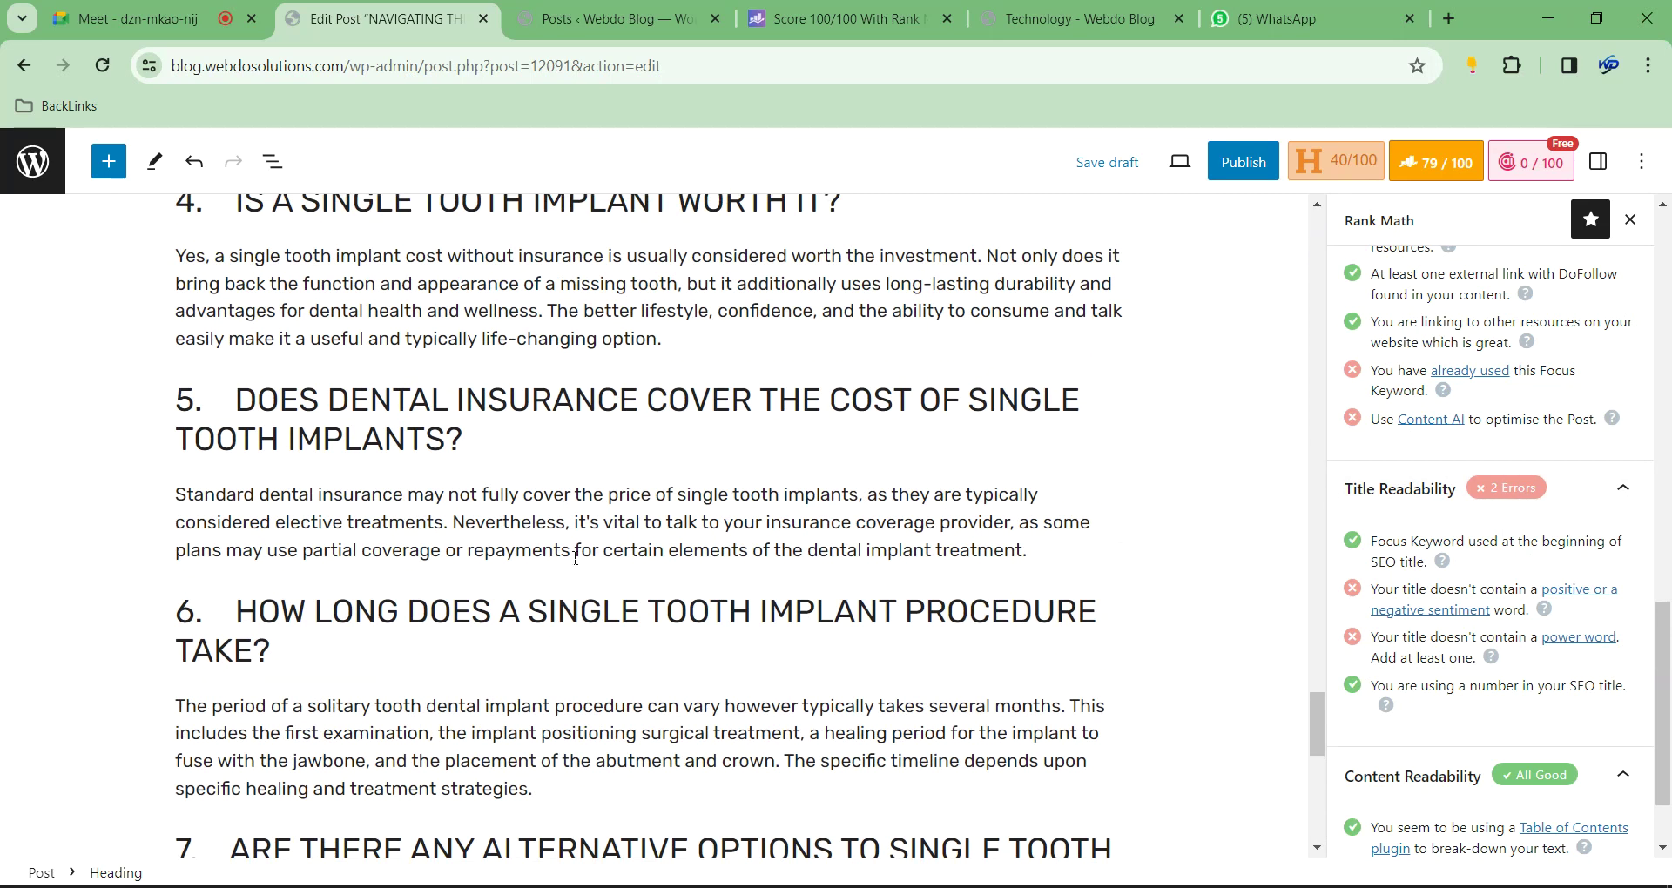
{"action": "scroll", "coordinate": [1394, 758], "scroll_direction": "down", "scroll_amount": 3}
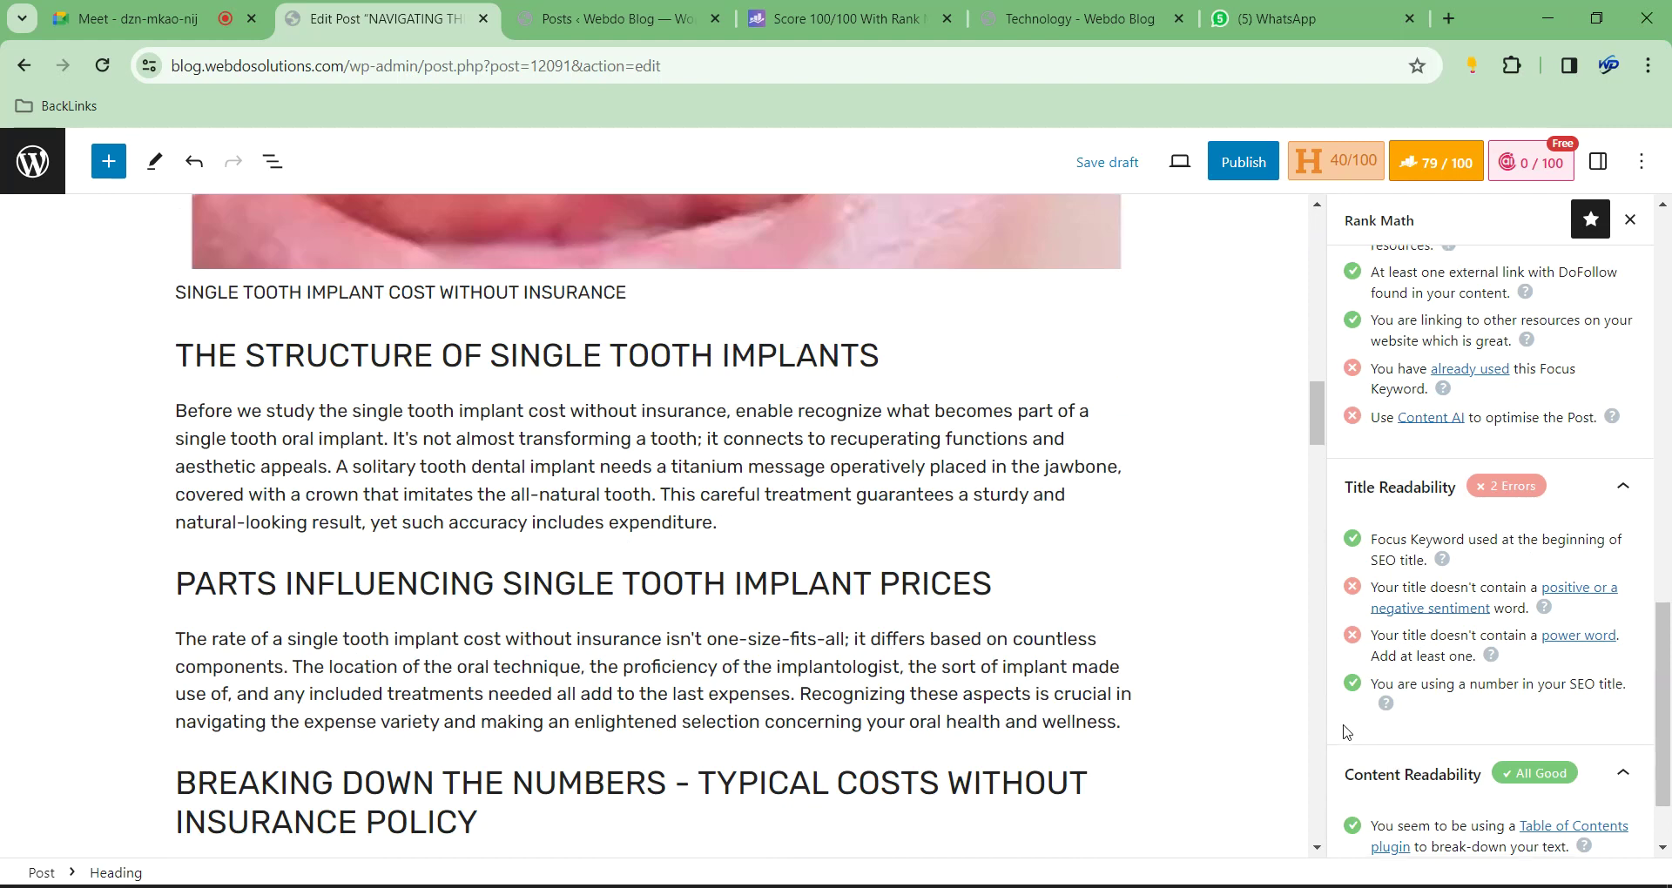
{"action": "scroll", "coordinate": [829, 697], "scroll_direction": "up", "scroll_amount": 10}
{"action": "scroll", "coordinate": [829, 697], "scroll_direction": "up", "scroll_amount": 10}
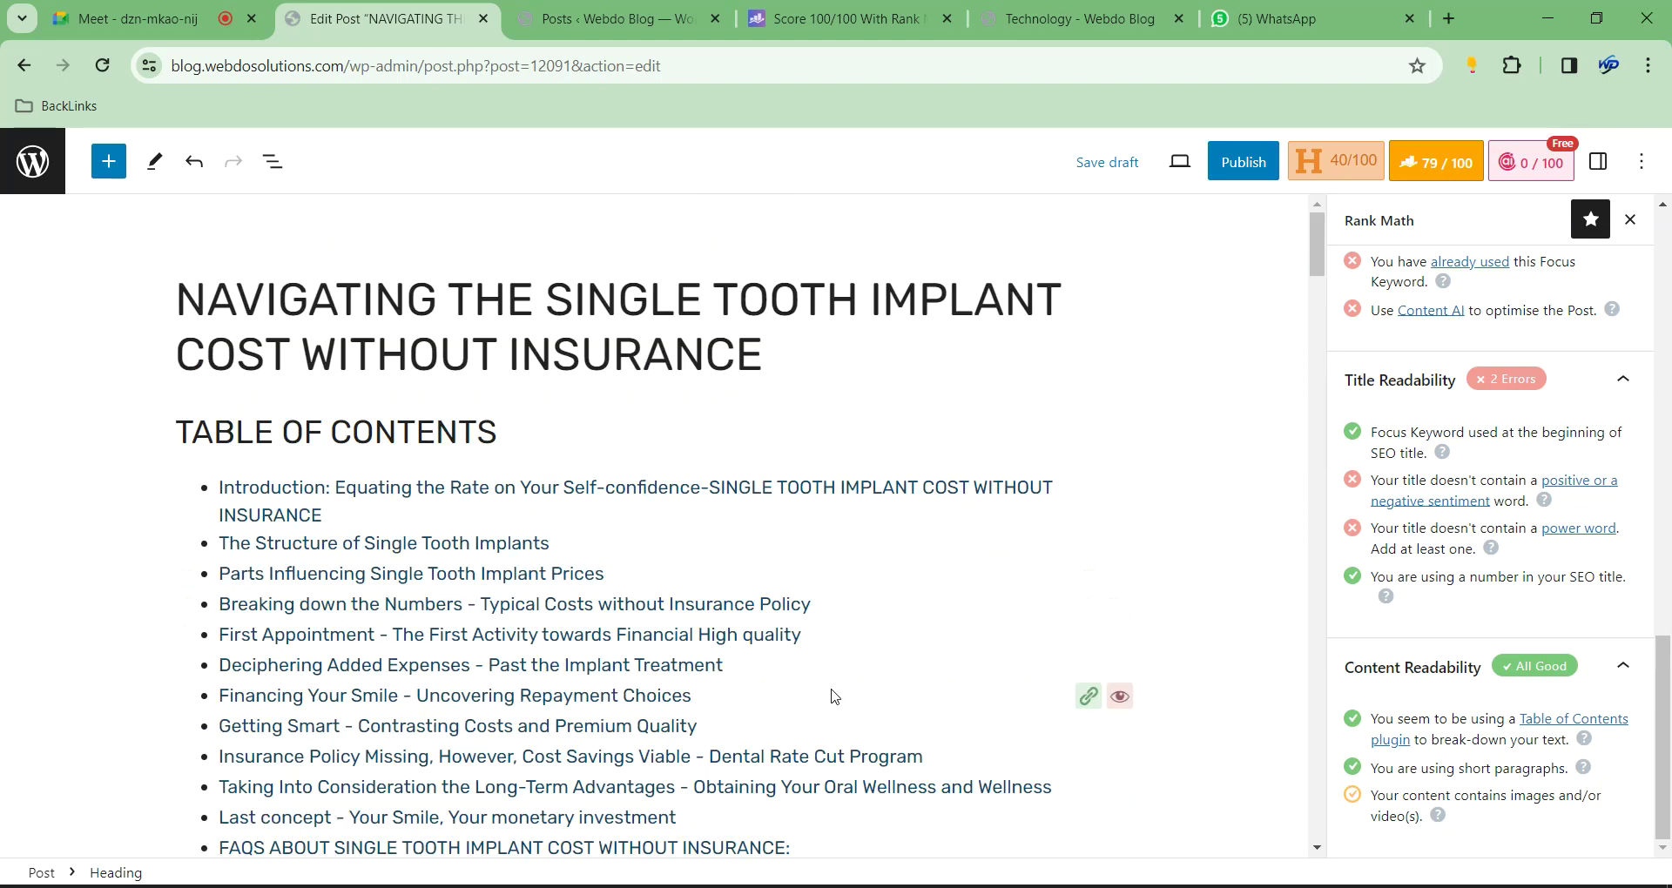
{"action": "left_click", "coordinate": [819, 374]}
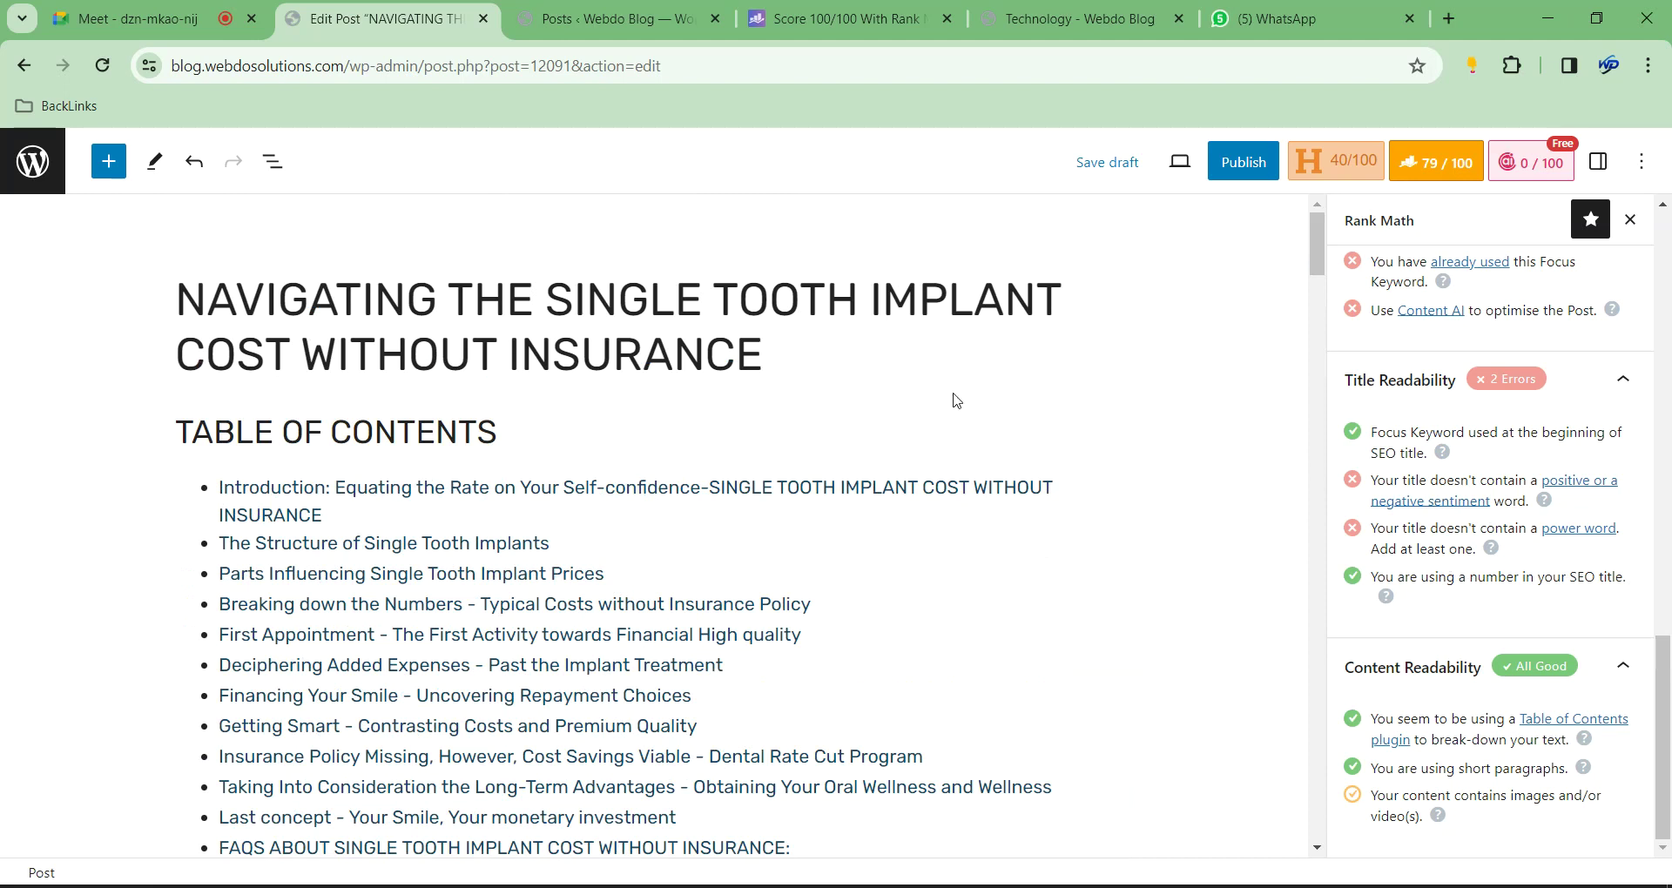
{"action": "type", "text": "2024"}
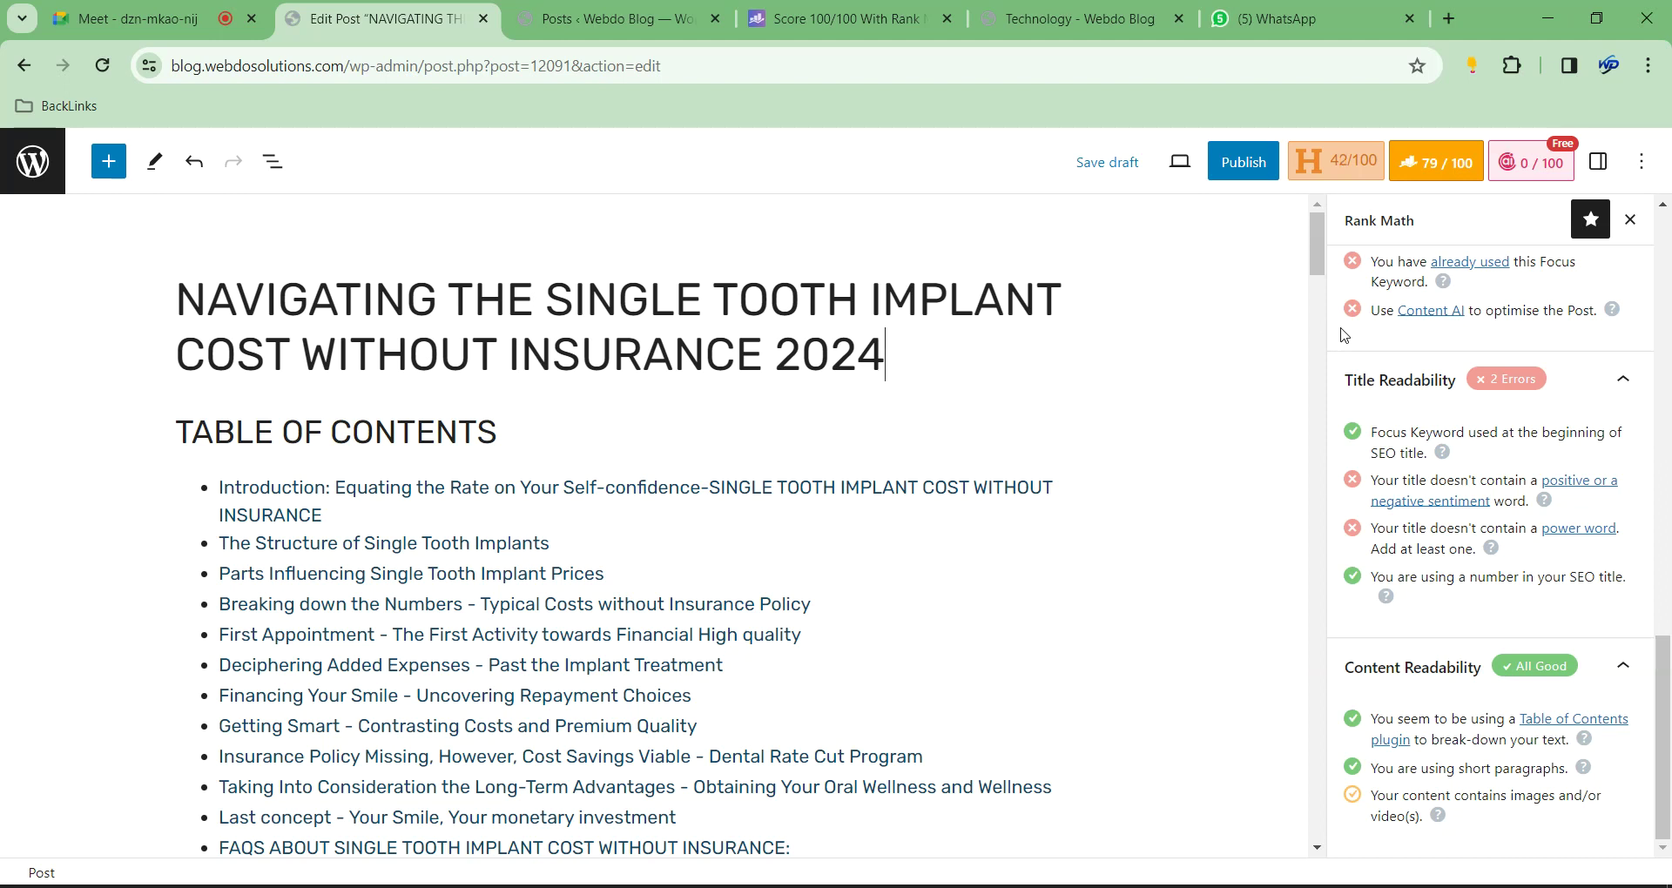
{"action": "key", "text": "BackSpace"}
{"action": "key", "text": "BackSpace"}
{"action": "key", "text": "BackSpace"}
{"action": "key", "text": "BackSpace"}
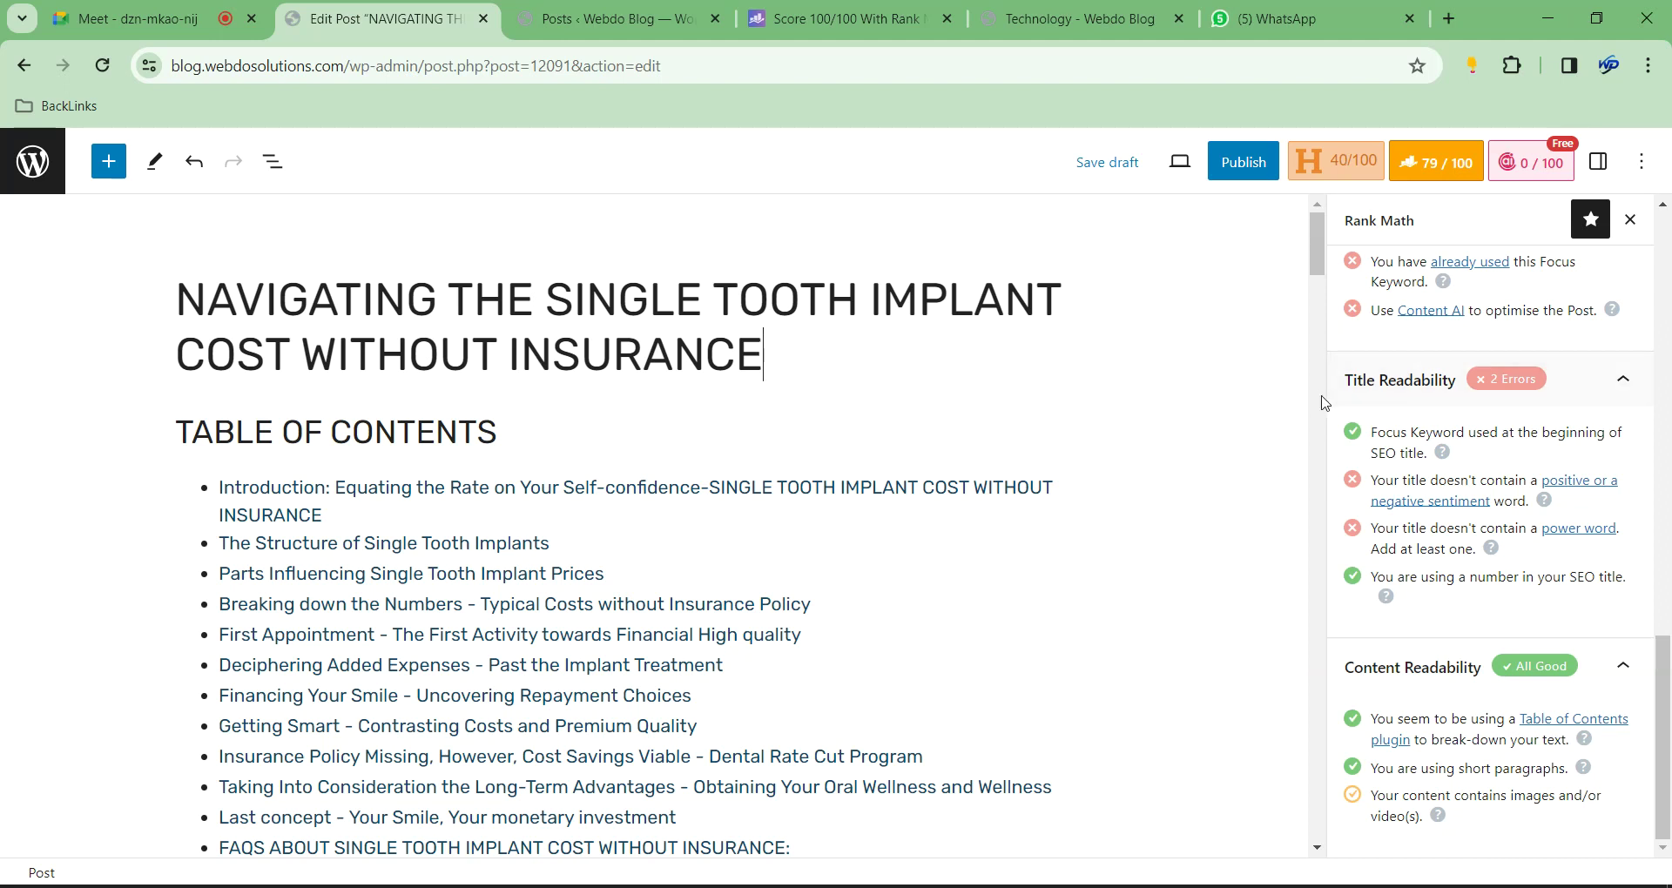
Replace "NAVIGATING THE" at the start of the post title with "HOW TO GET", leaving a single space after it
{"action": "left_click", "coordinate": [1279, 492]}
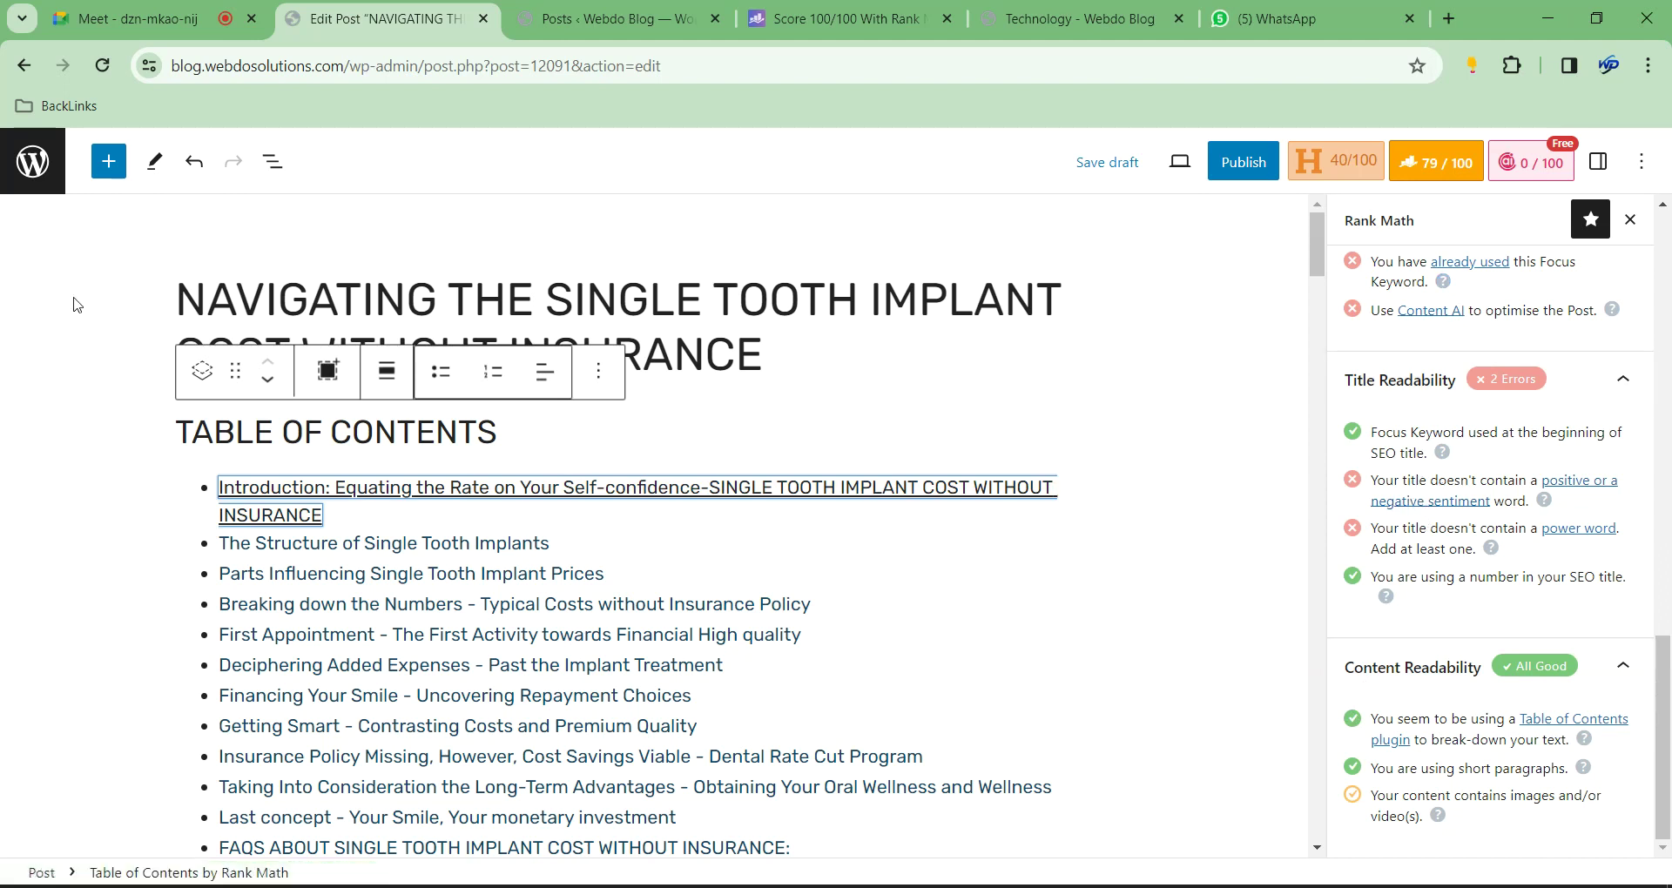
{"action": "left_click", "coordinate": [762, 287]}
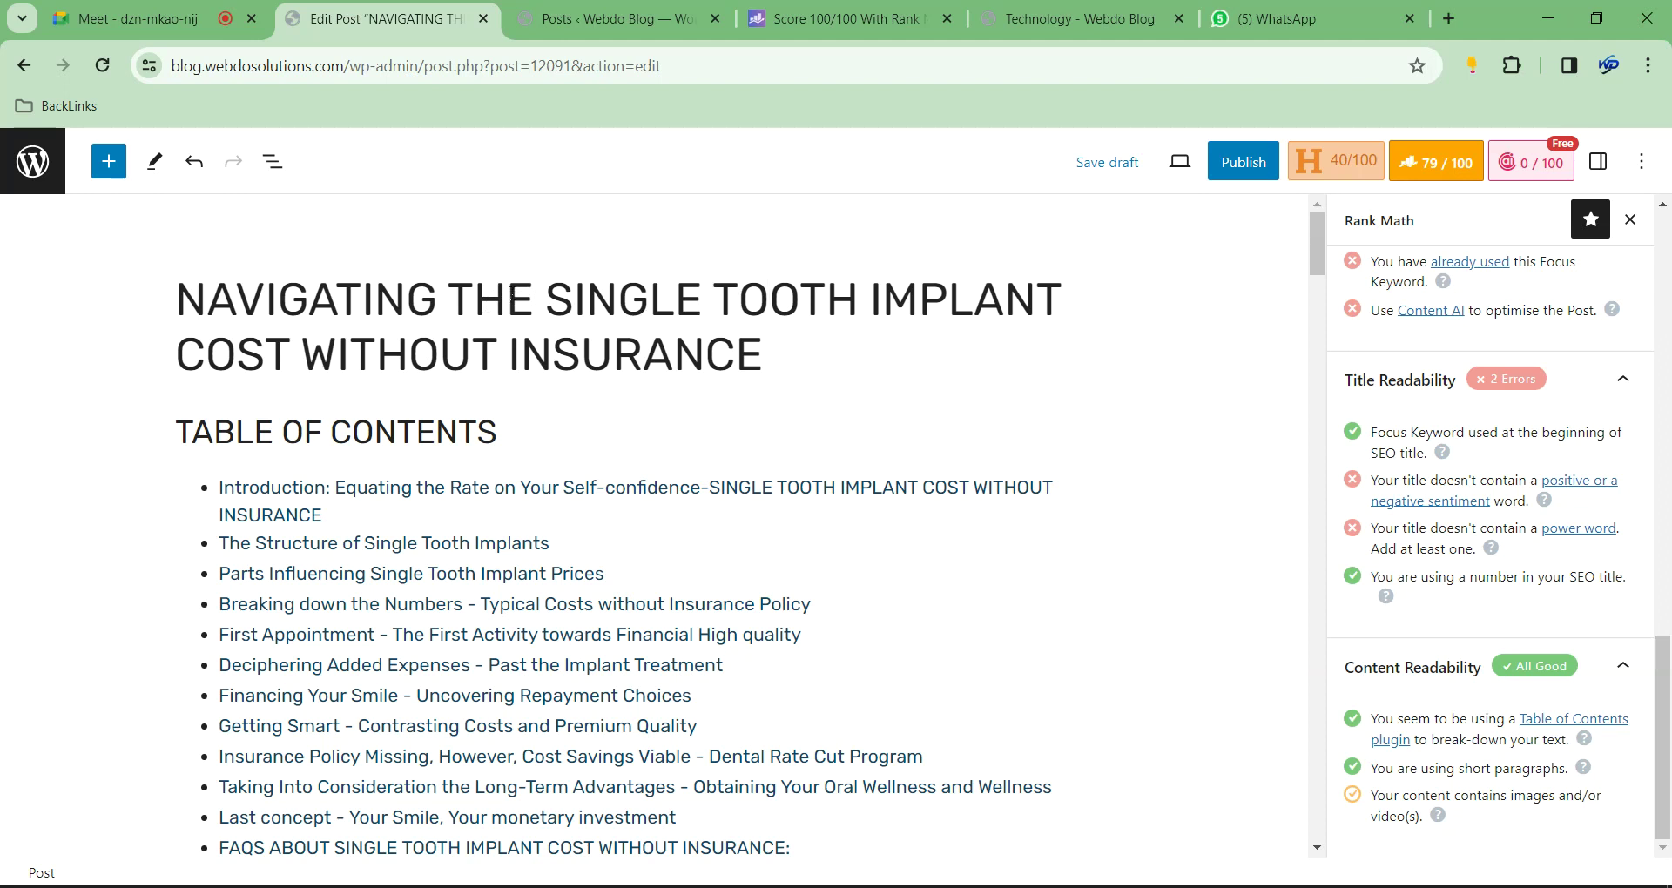
{"action": "left_click_drag", "start_coordinate": [533, 296], "coordinate": [187, 295]}
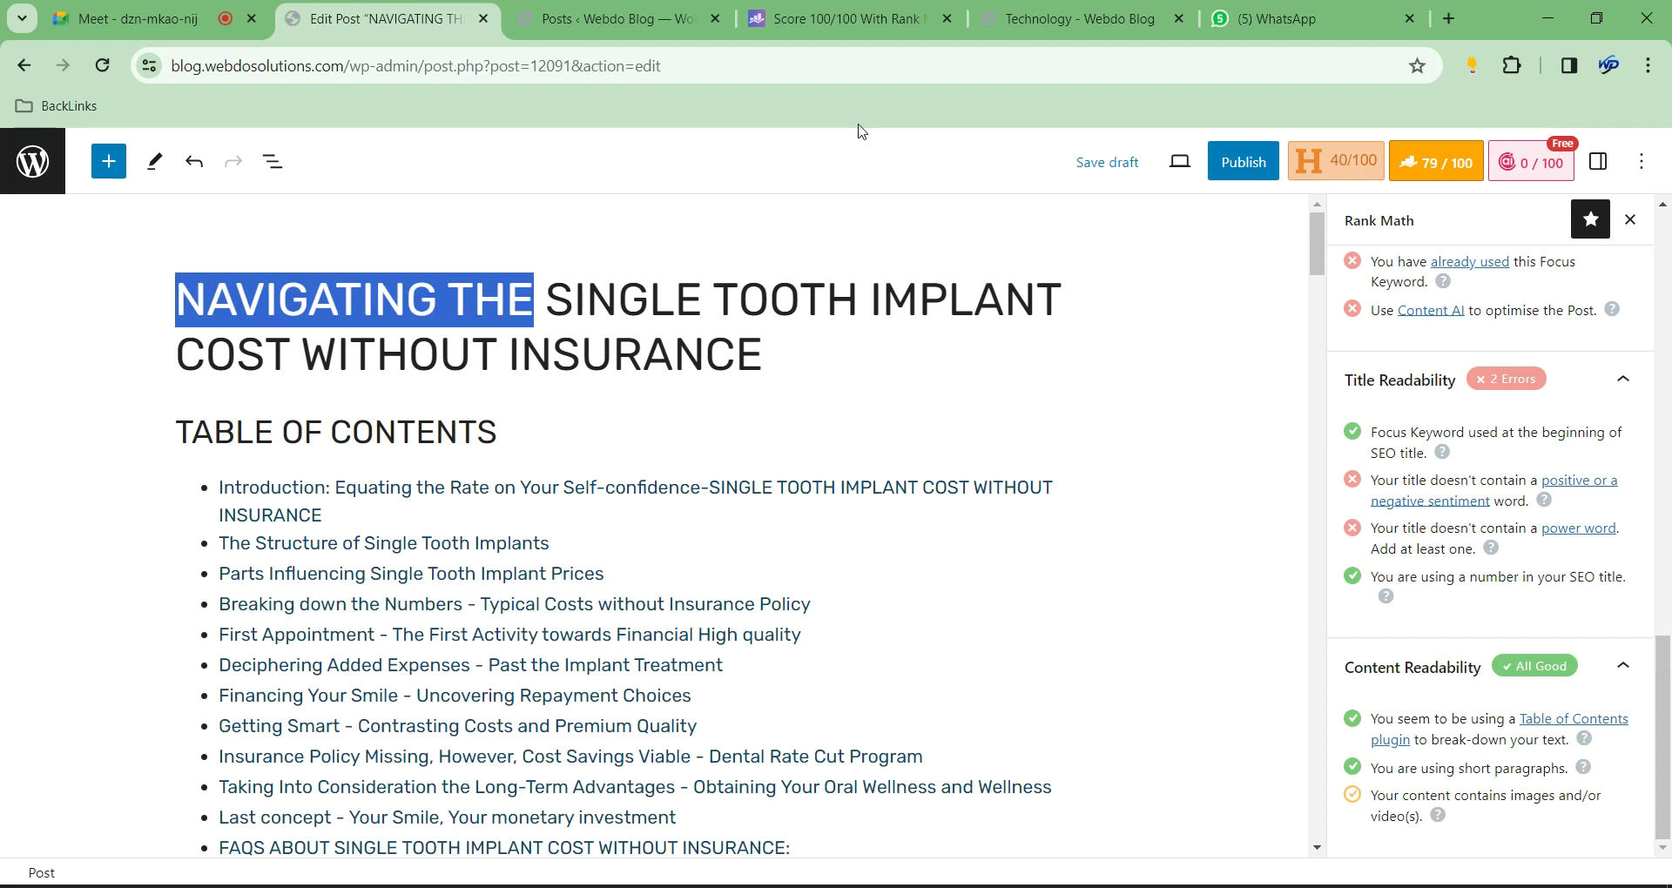
{"action": "type", "text": "HOEW"}
{"action": "key", "text": "BackSpace"}
{"action": "key", "text": "BackSpace"}
{"action": "type", "text": "W TO"}
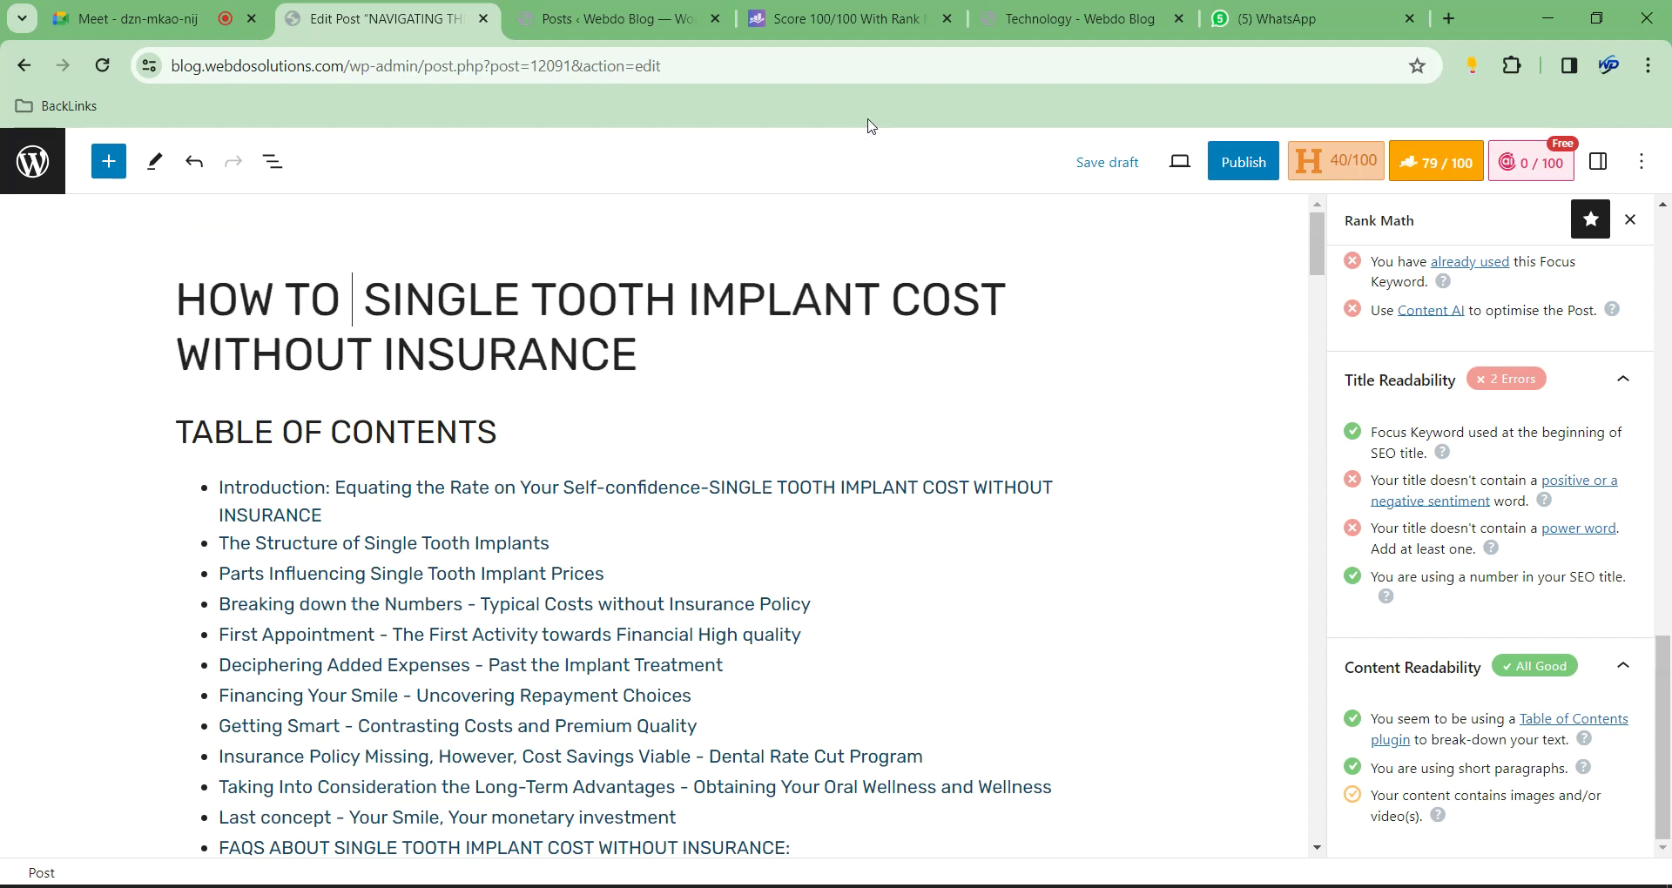
{"action": "type", "text": " GET"}
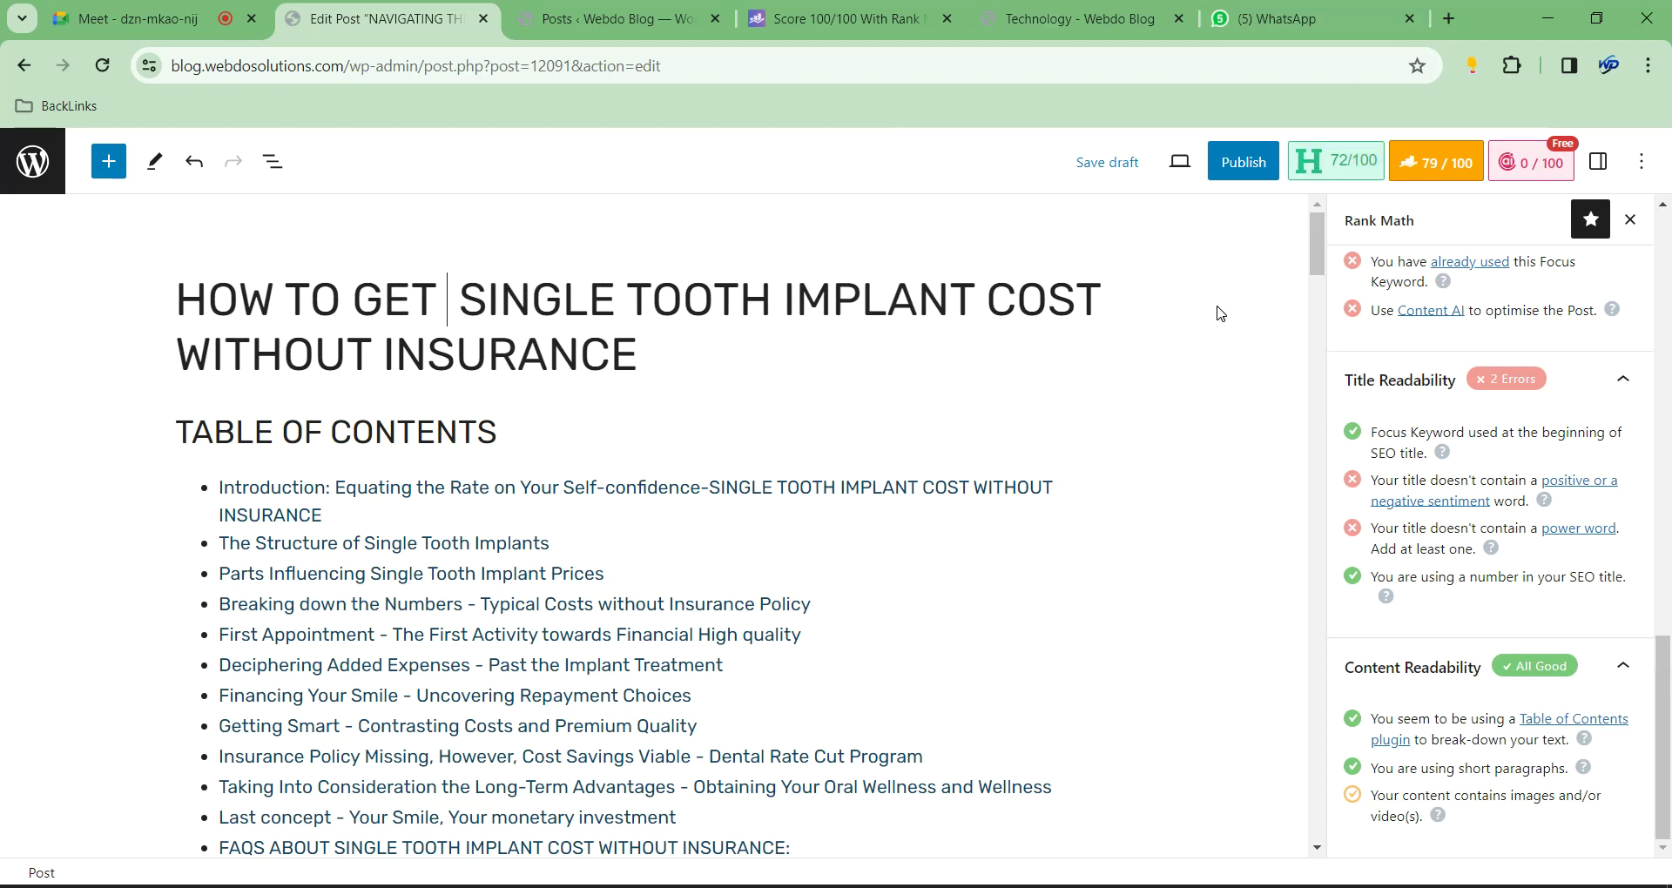
{"action": "left_click", "coordinate": [450, 300]}
{"action": "key", "text": "BackSpace"}
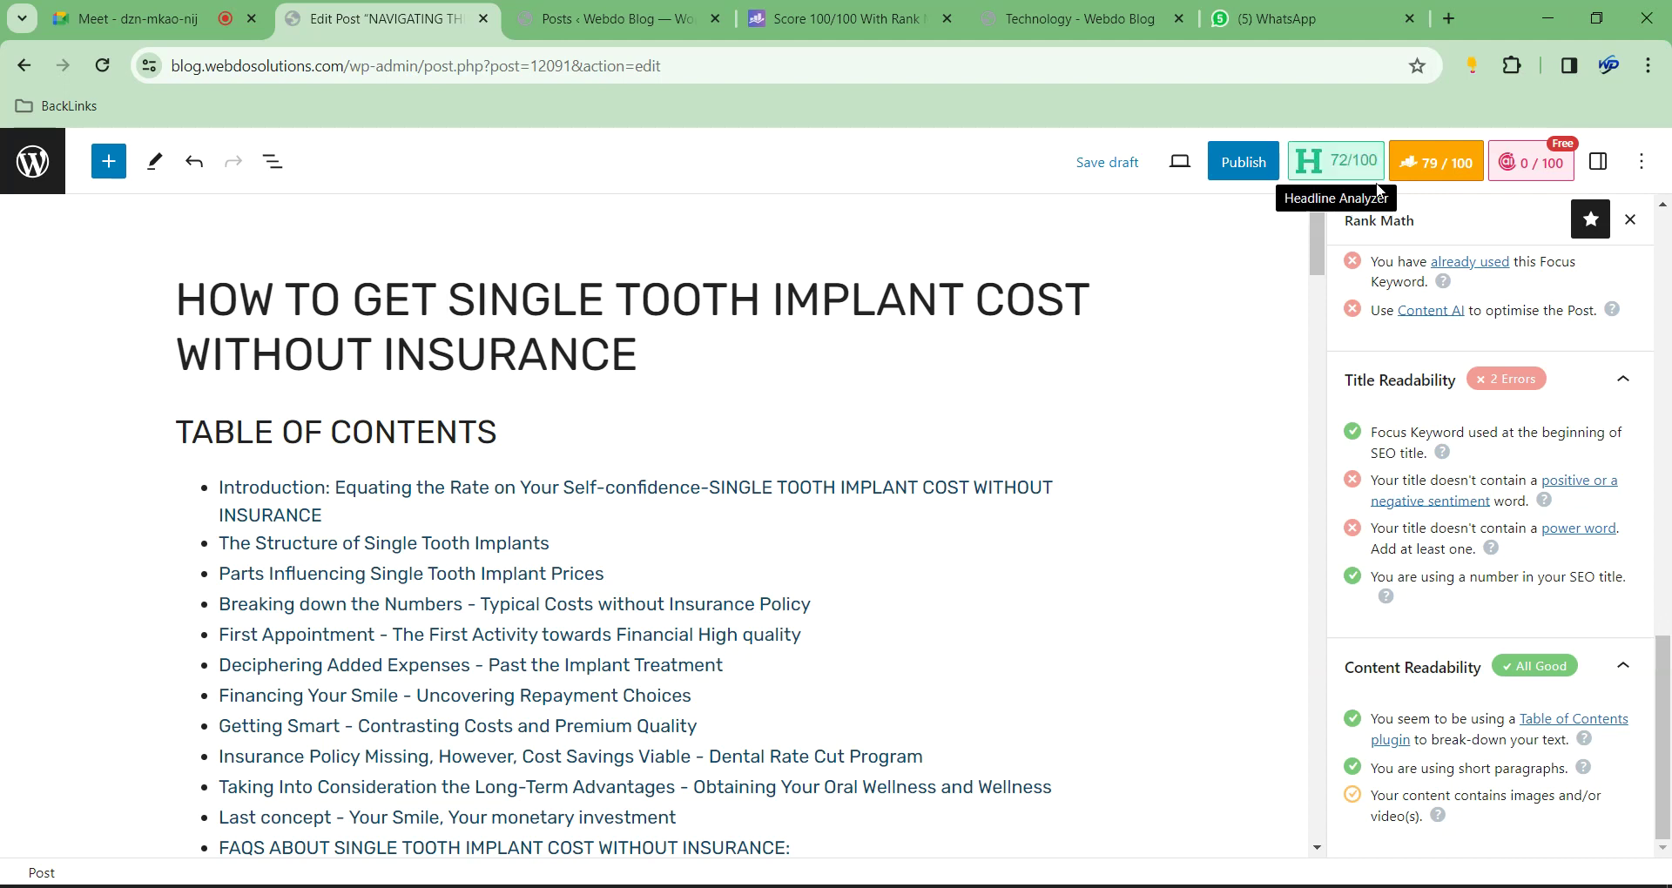
{"action": "left_click_drag", "start_coordinate": [177, 283], "coordinate": [431, 293]}
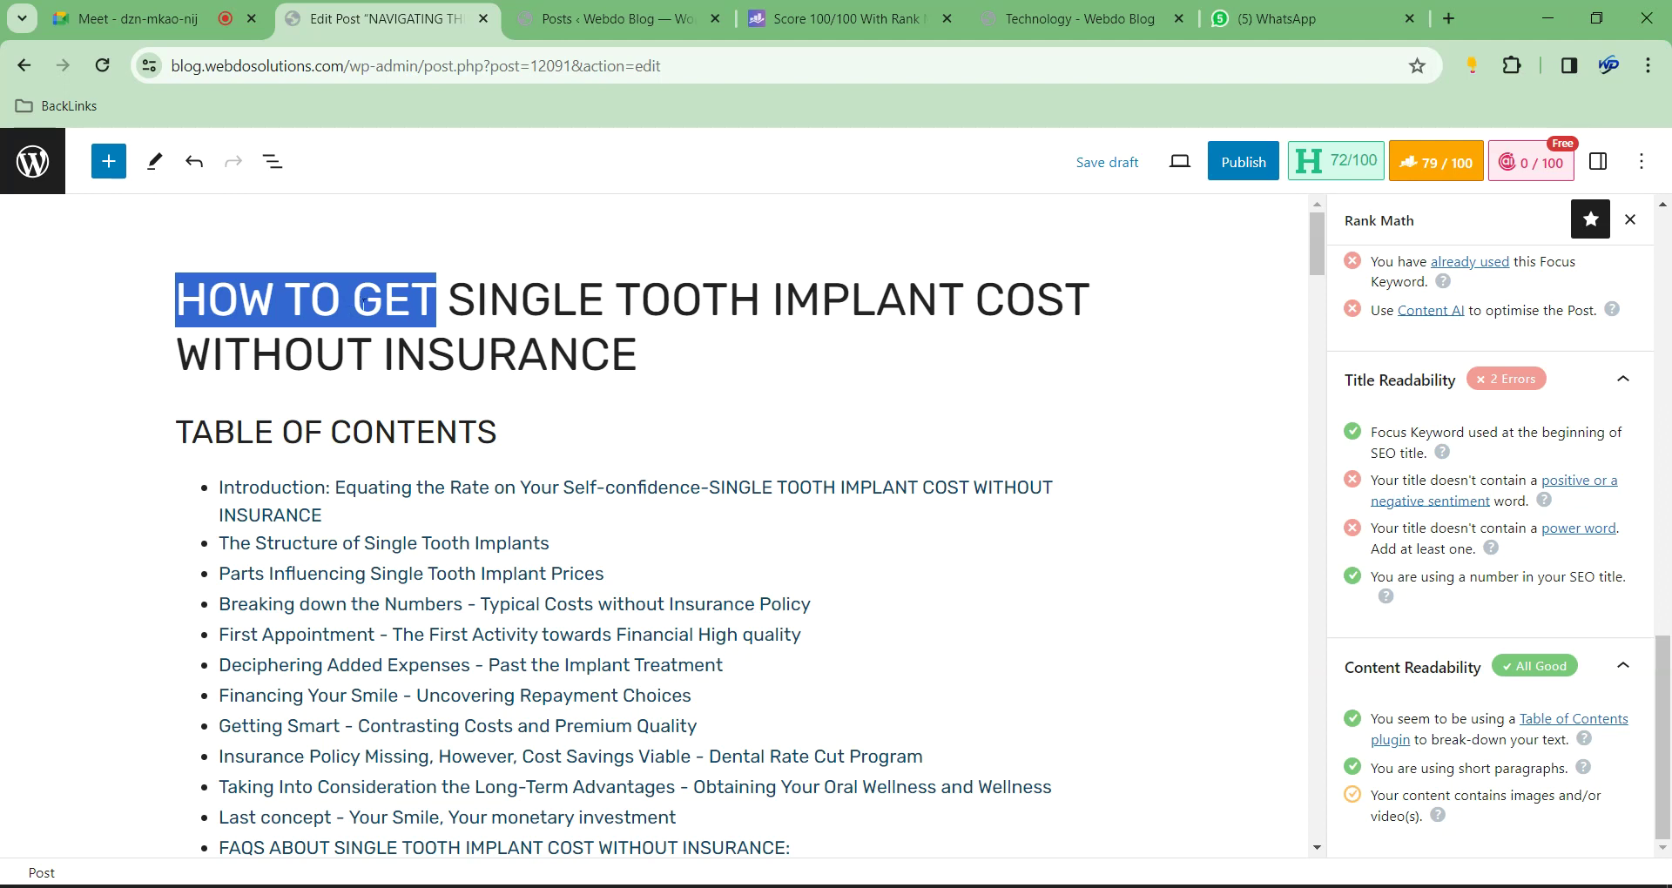
{"action": "left_click", "coordinate": [447, 308]}
{"action": "left_click_drag", "start_coordinate": [447, 309], "coordinate": [177, 311]}
{"action": "left_click", "coordinate": [521, 291]}
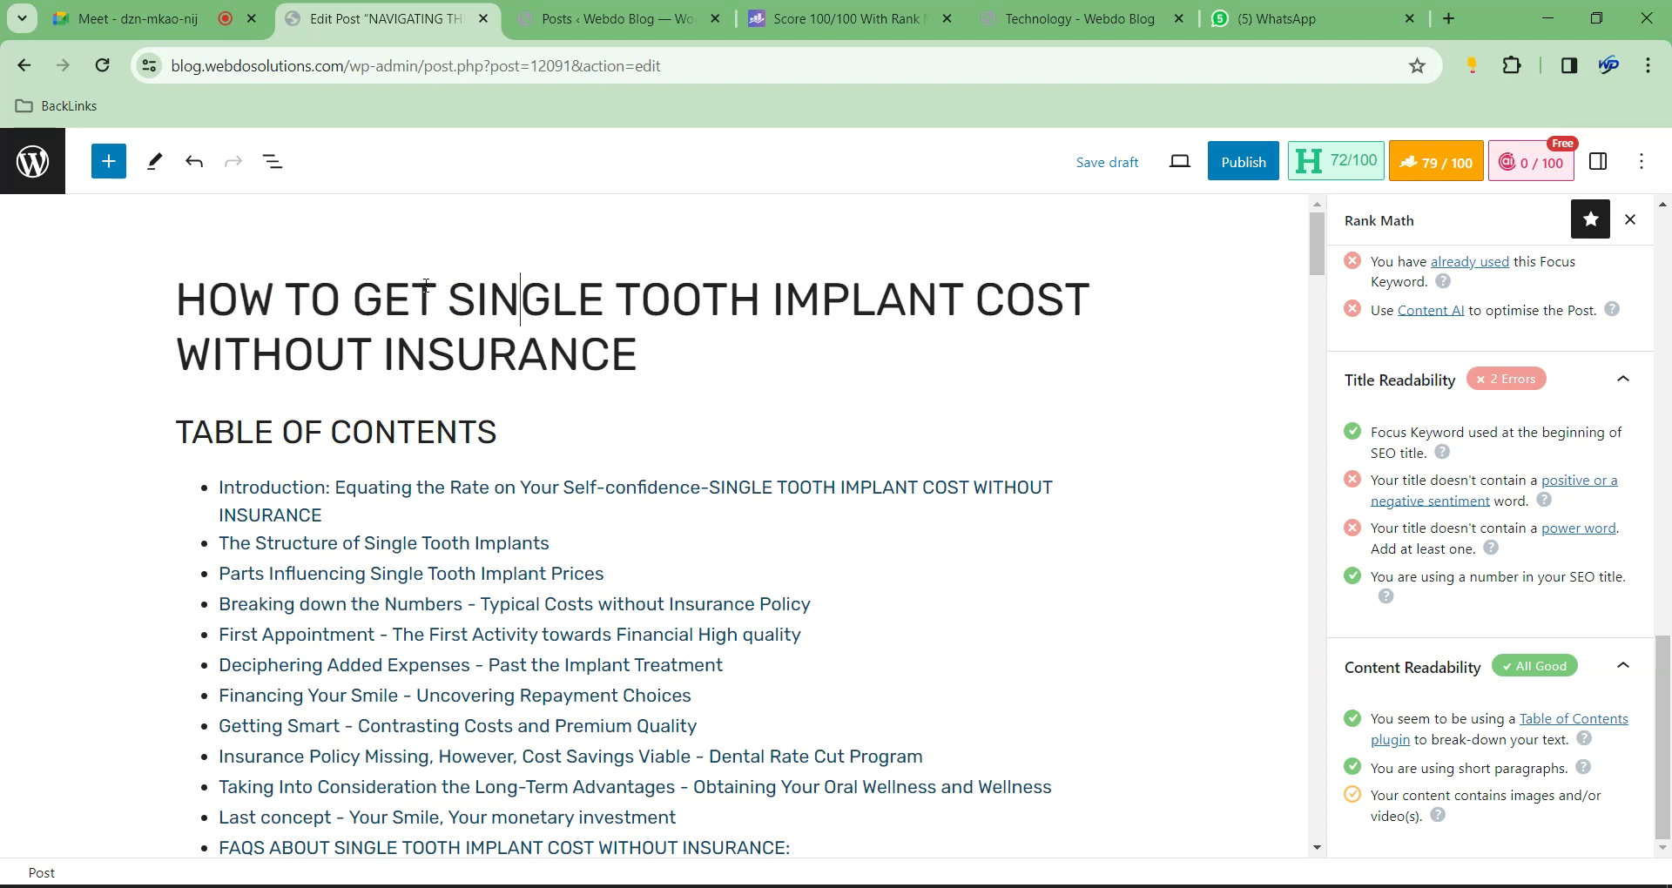
{"action": "left_click_drag", "start_coordinate": [453, 296], "coordinate": [787, 300]}
{"action": "left_click", "coordinate": [1018, 254]}
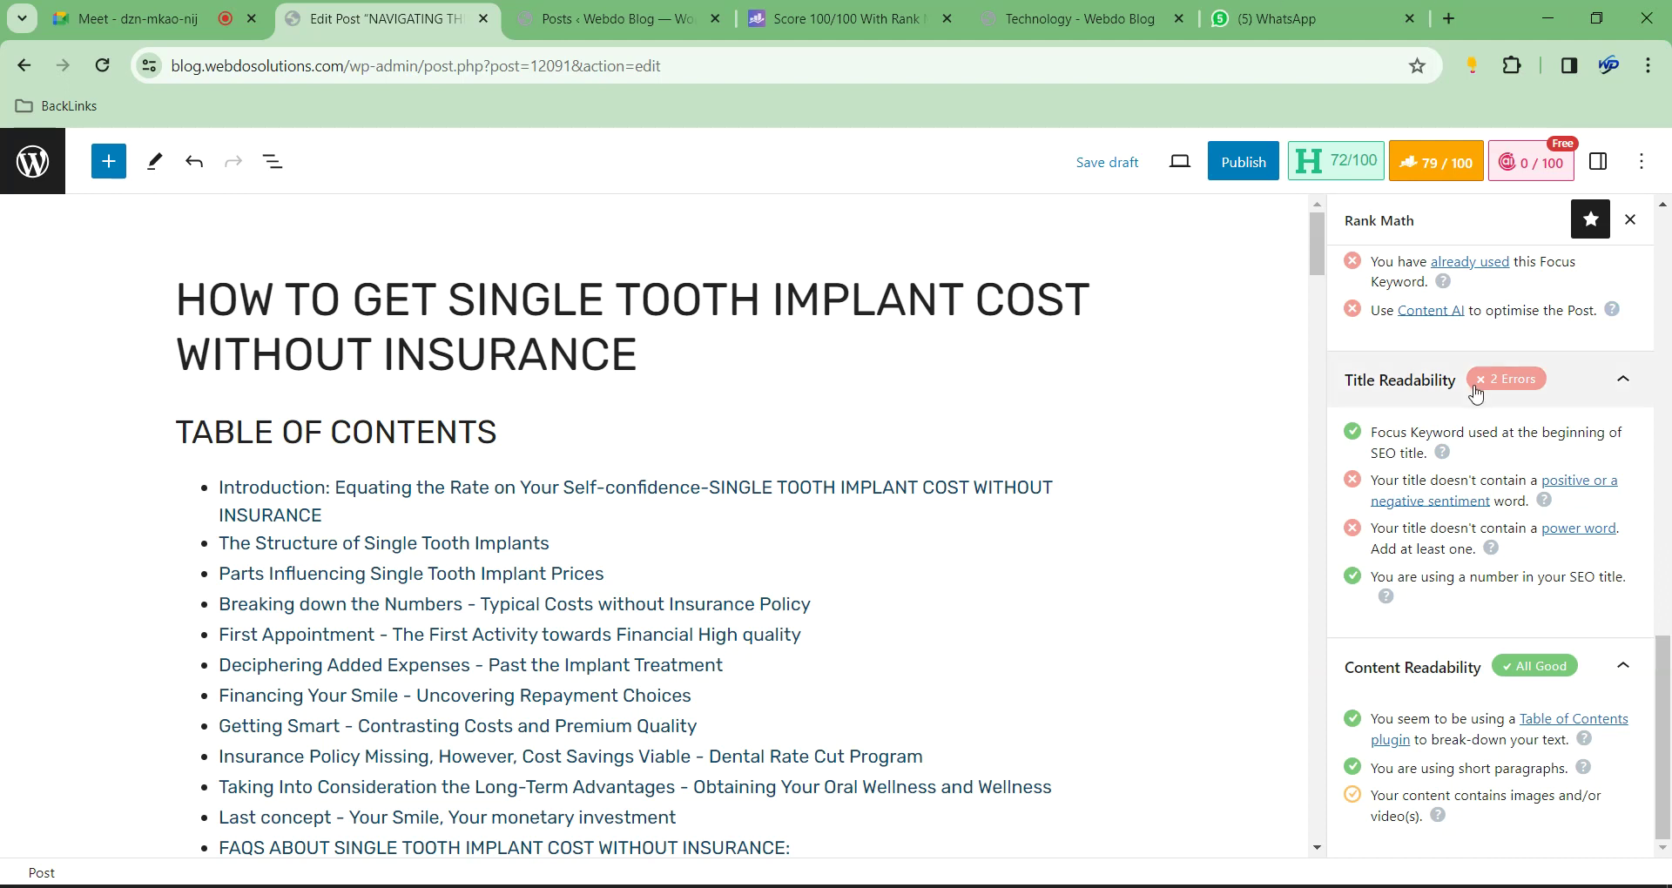
Check the search snippet's title, permalink and description, and look over the post's table of contents and opening sections
{"action": "scroll", "coordinate": [1486, 471], "scroll_direction": "up", "scroll_amount": 15}
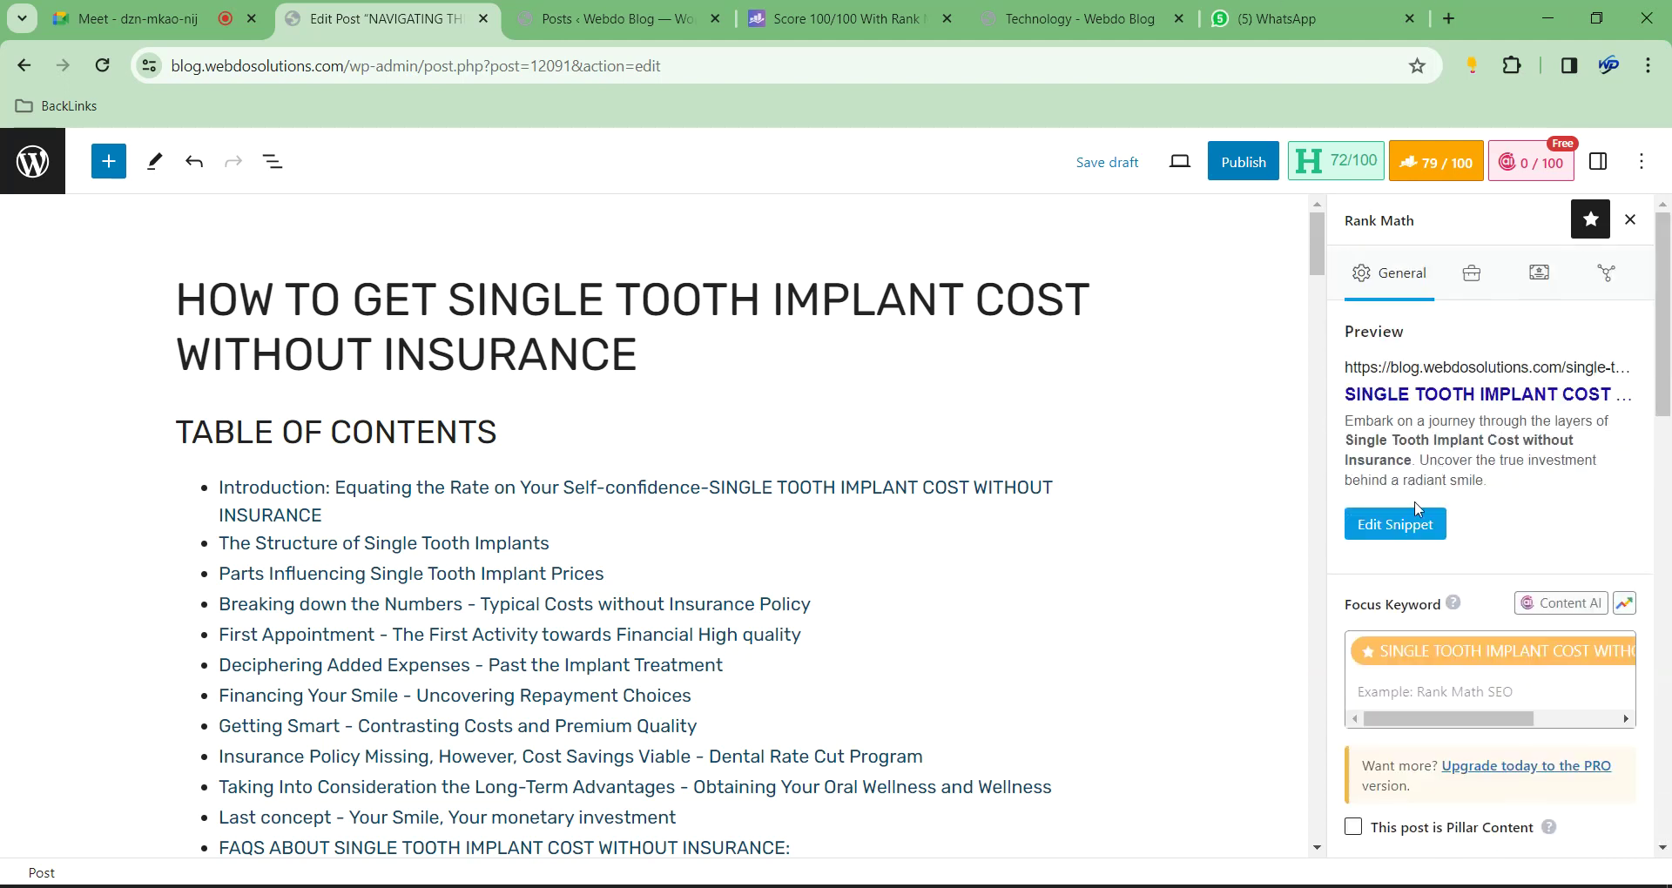
{"action": "left_click", "coordinate": [1395, 524]}
{"action": "scroll", "coordinate": [590, 730], "scroll_direction": "down", "scroll_amount": 1}
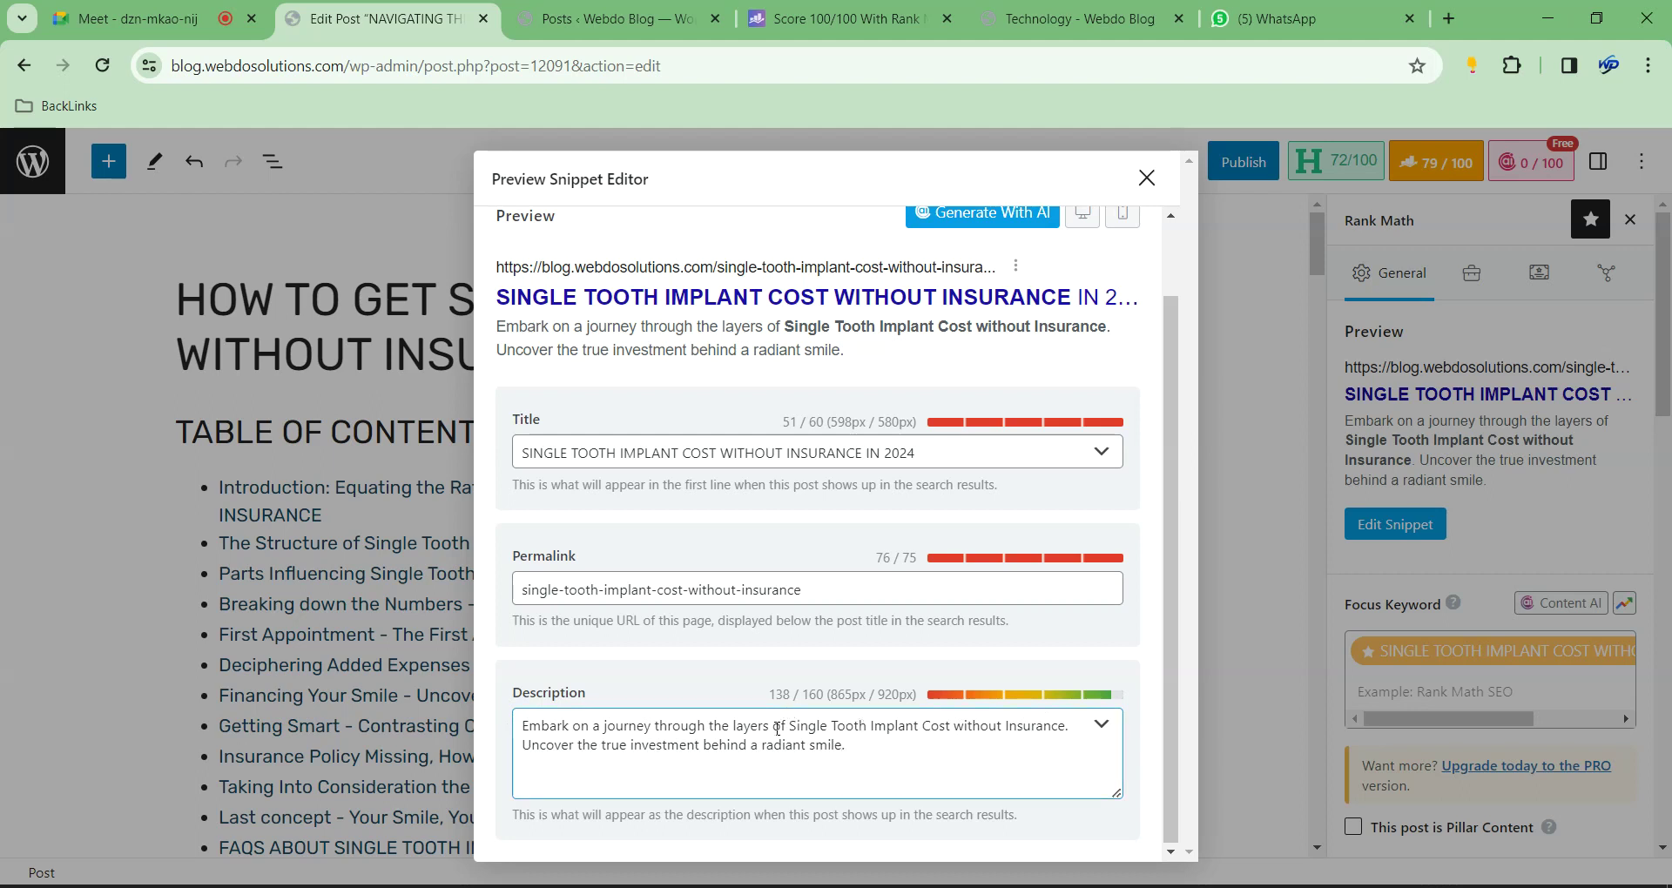
{"action": "left_click", "coordinate": [1147, 177]}
{"action": "scroll", "coordinate": [1157, 586], "scroll_direction": "down", "scroll_amount": 5}
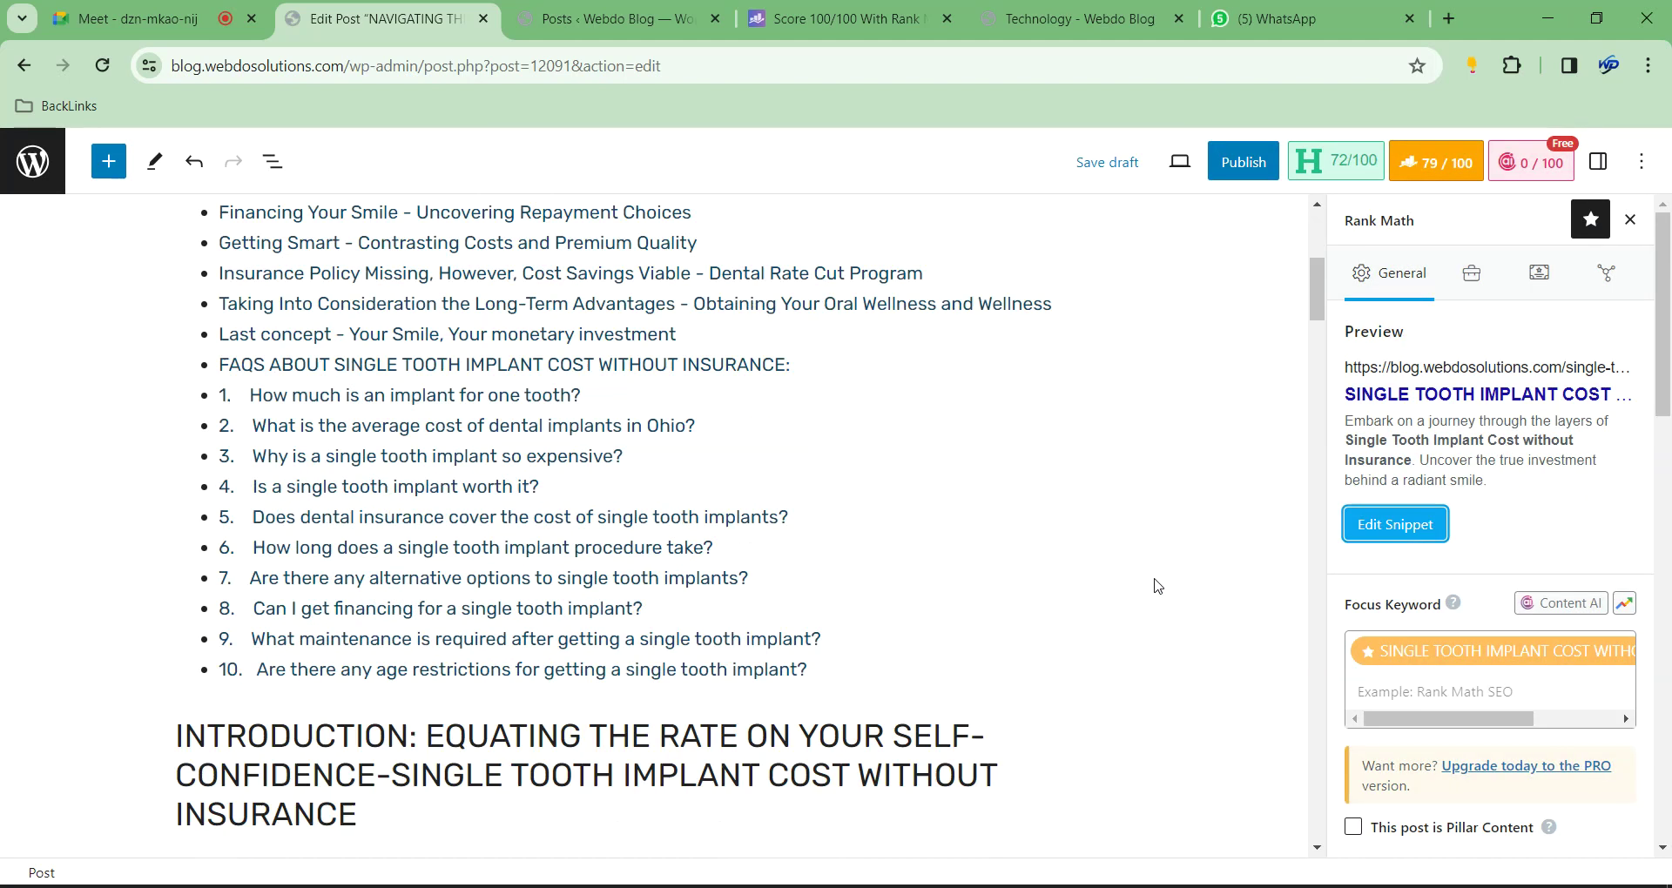
{"action": "scroll", "coordinate": [1158, 586], "scroll_direction": "down", "scroll_amount": 10}
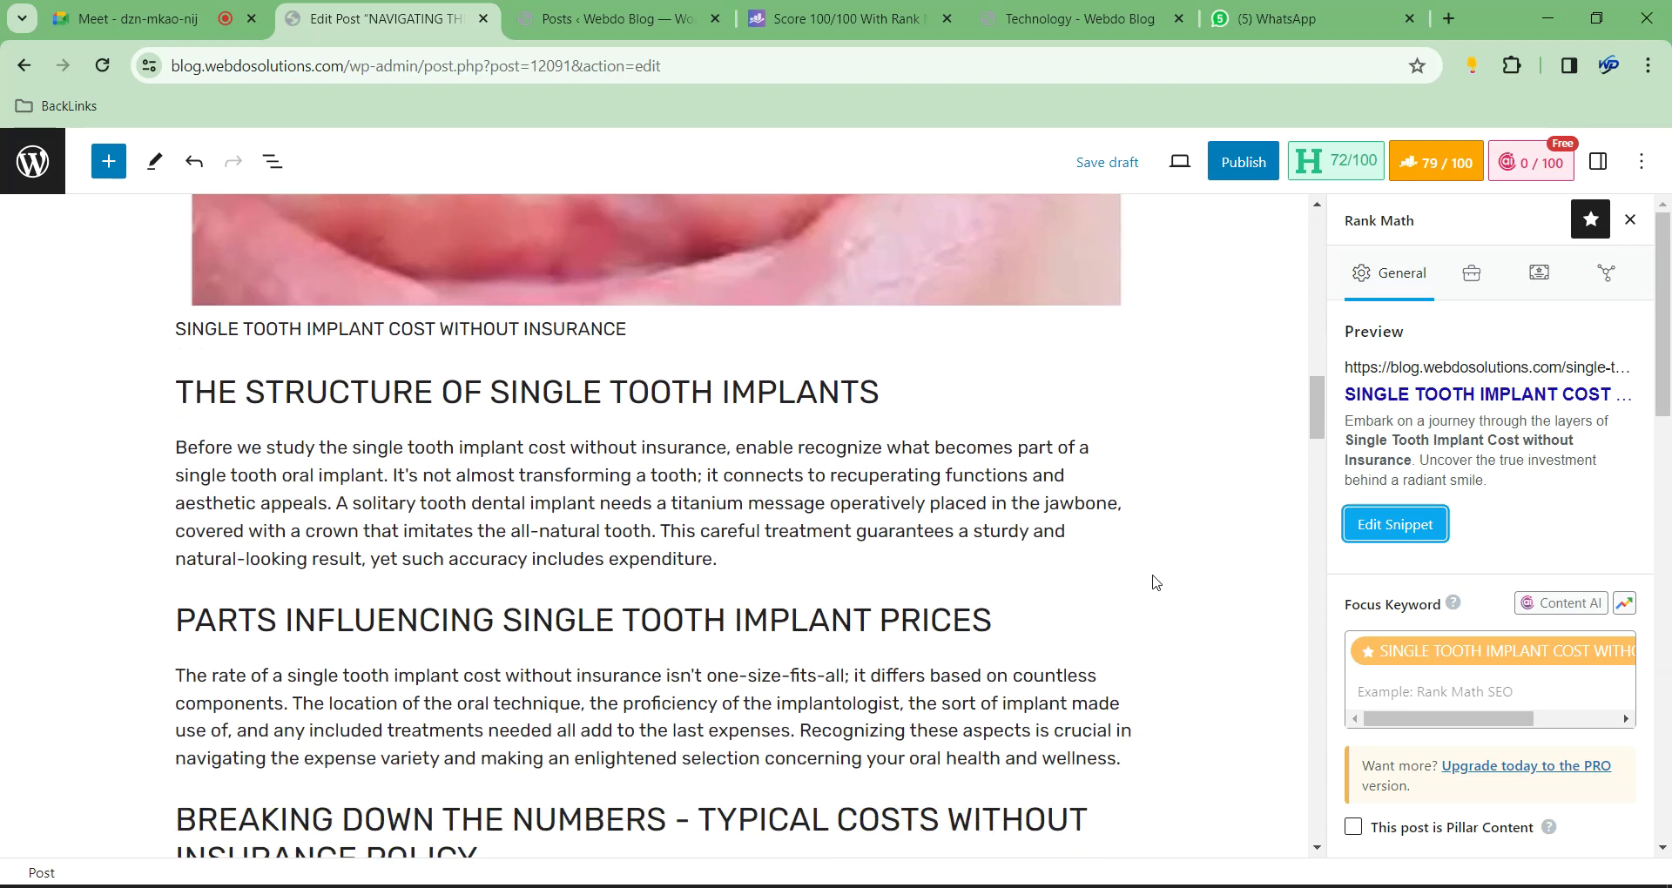
{"action": "scroll", "coordinate": [1158, 582], "scroll_direction": "up", "scroll_amount": 10}
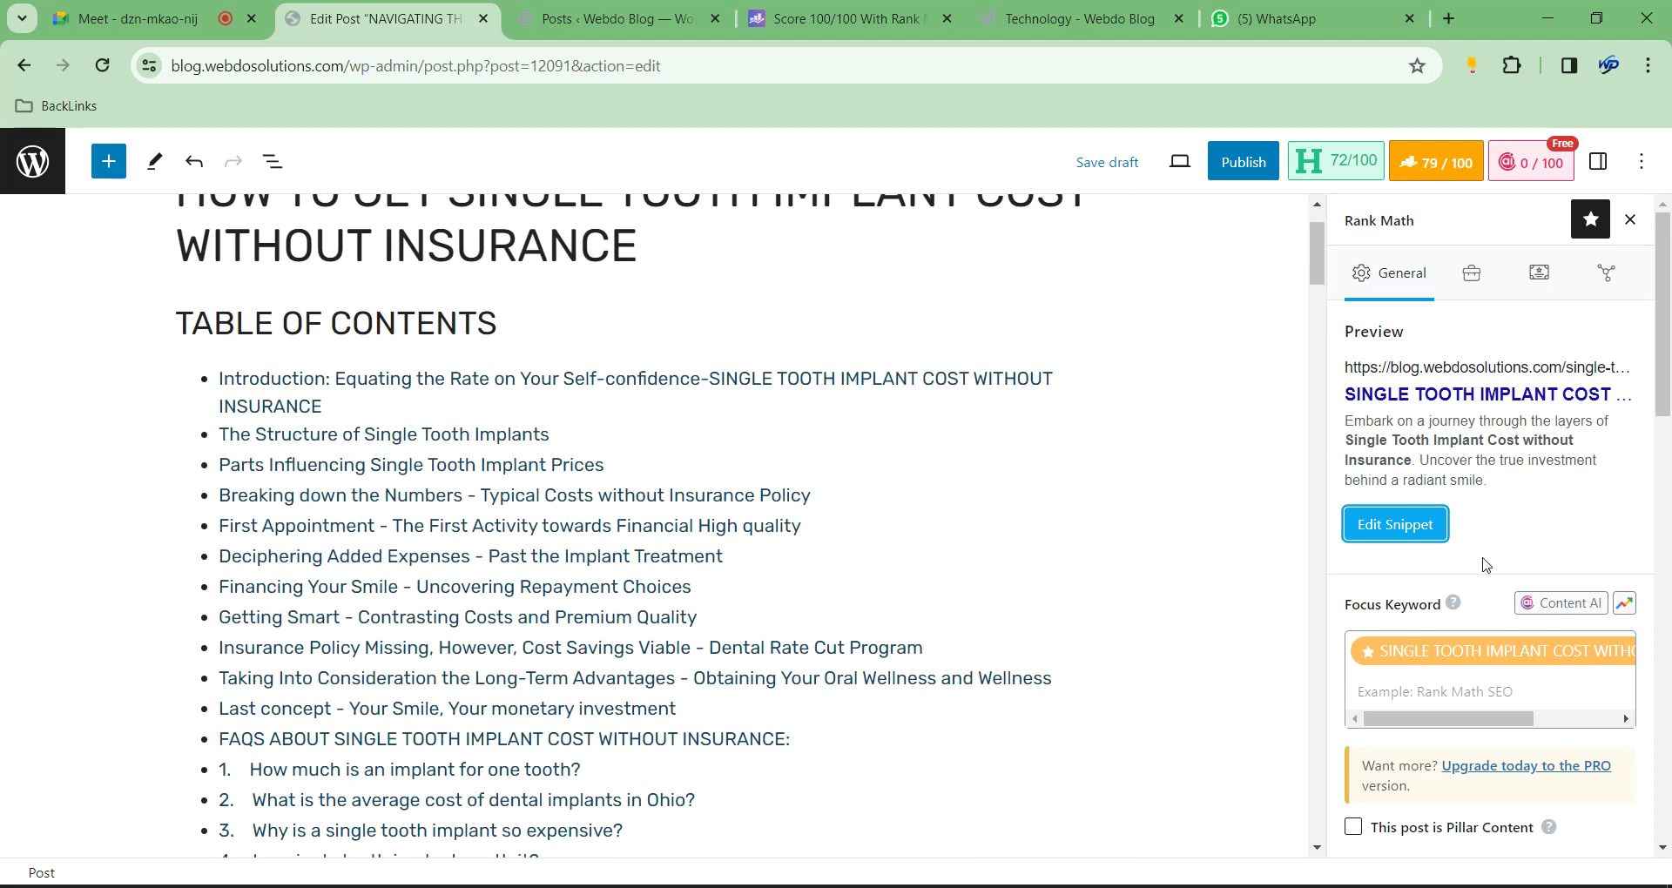
{"action": "scroll", "coordinate": [610, 531], "scroll_direction": "up", "scroll_amount": 1}
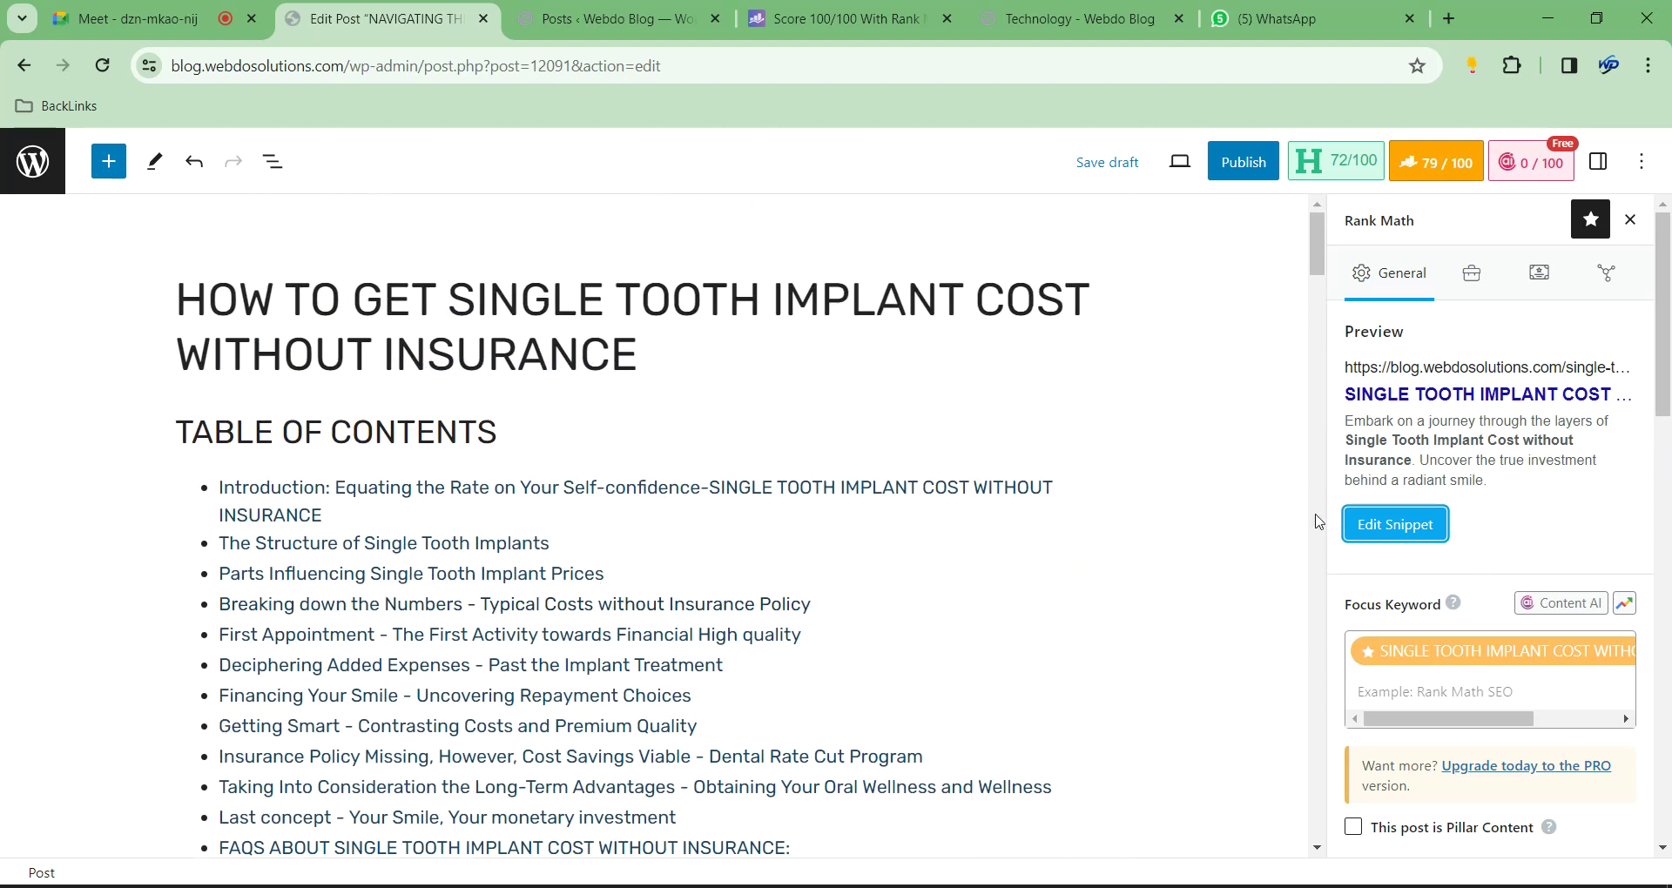
Add "HOW TO GET" and a space at the start of the SEO title in the search snippet
{"action": "left_click", "coordinate": [1423, 527]}
{"action": "left_click", "coordinate": [623, 522]}
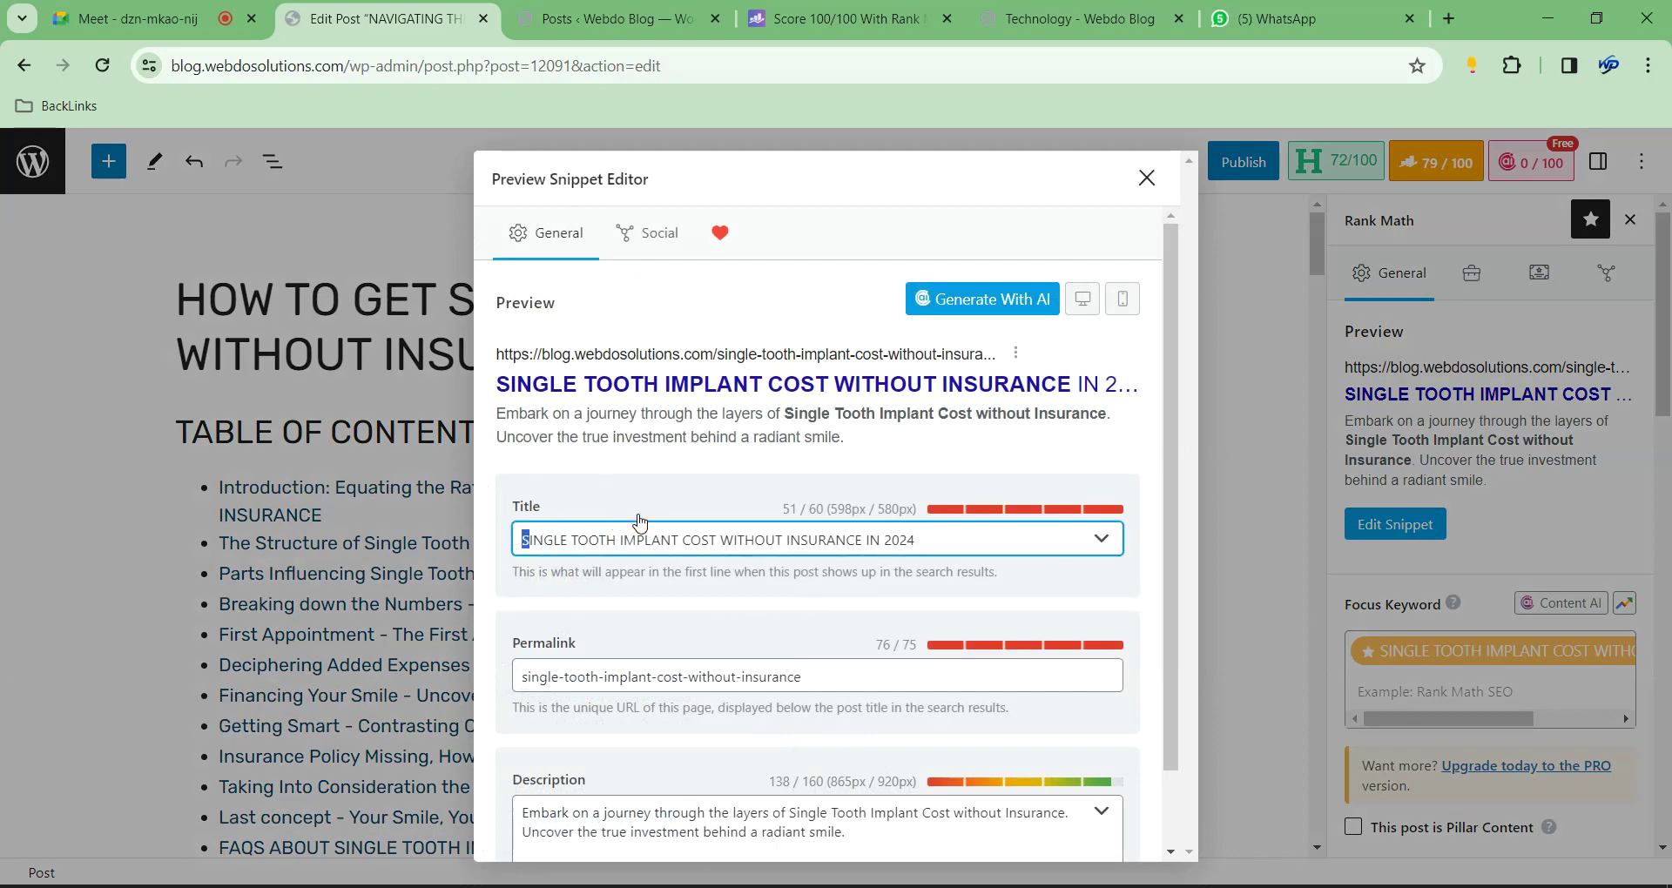
{"action": "type", "text": "H"}
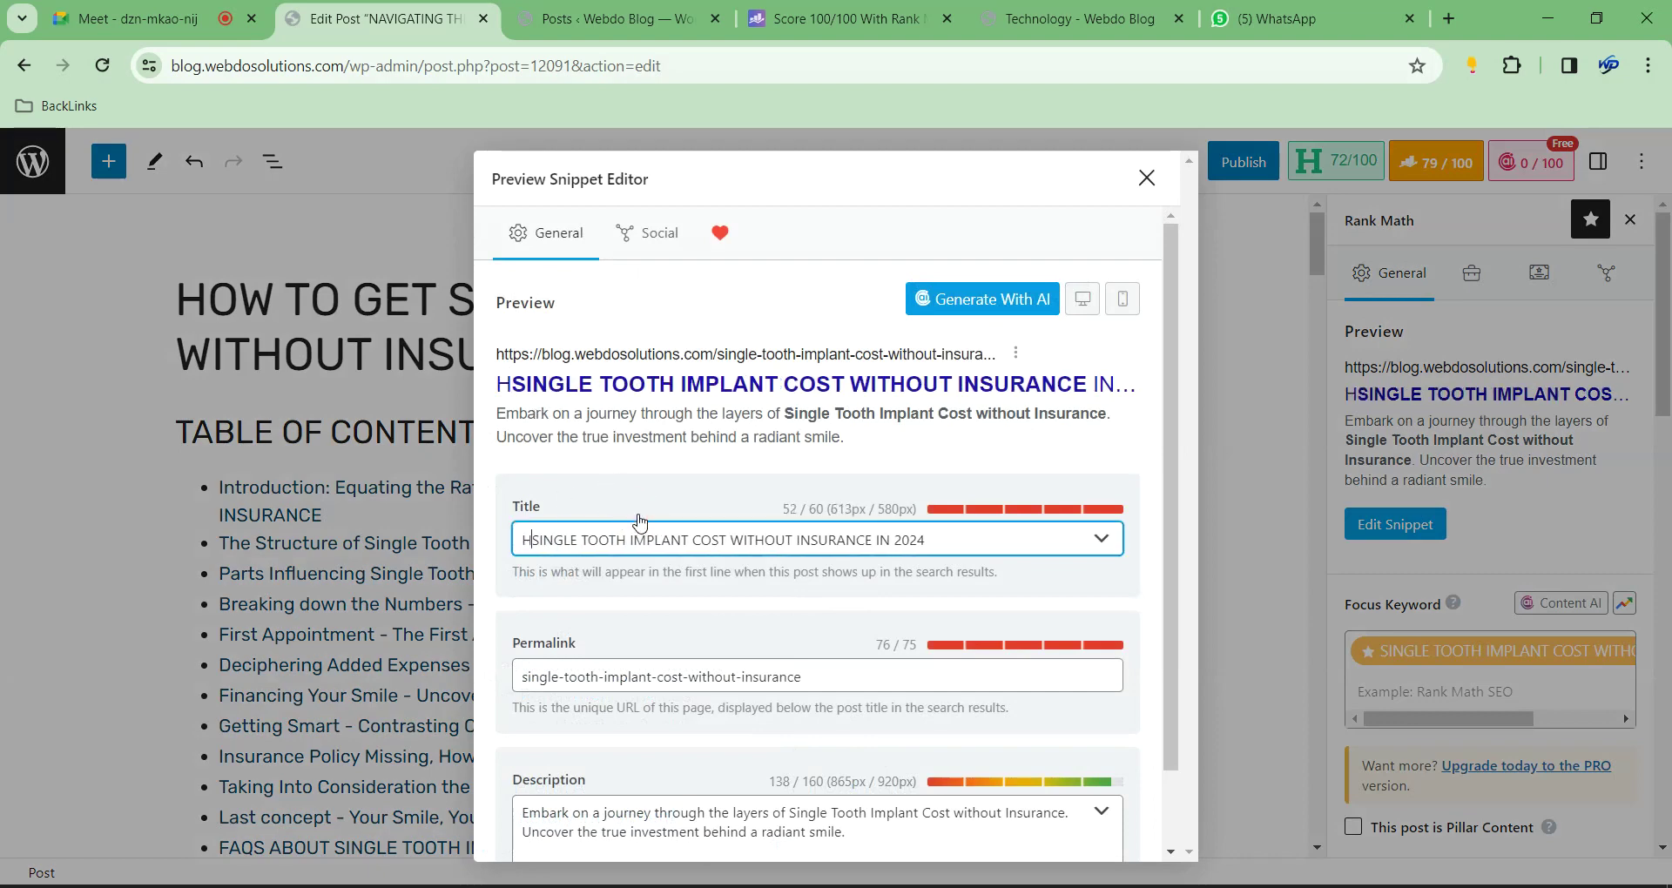
{"action": "type", "text": "OW TO G"}
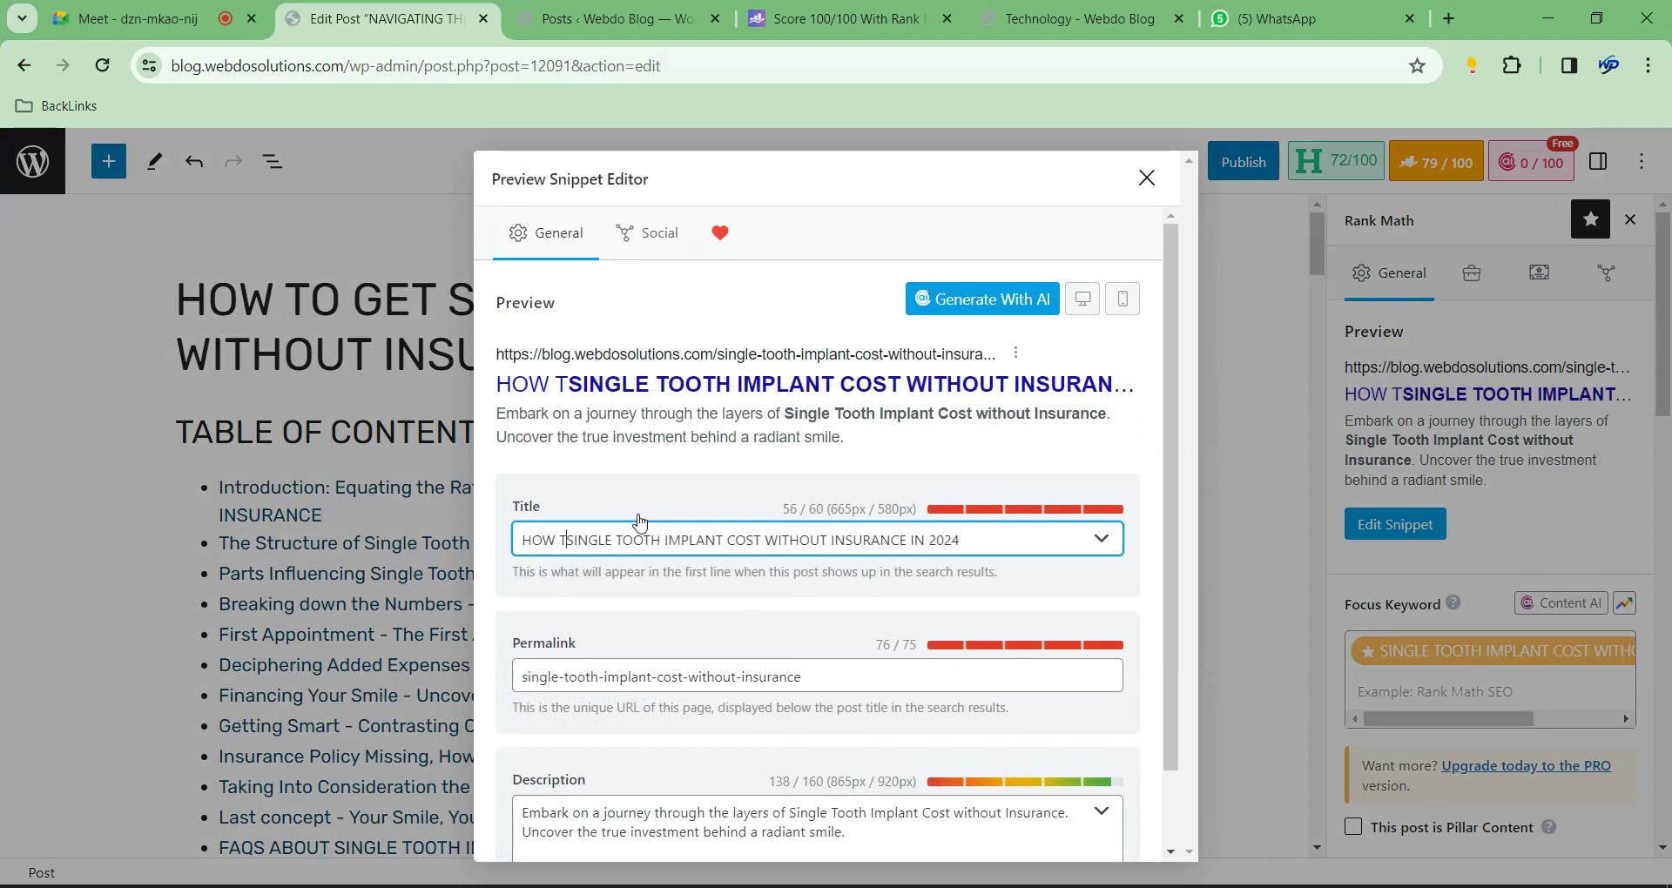
{"action": "type", "text": "ET"}
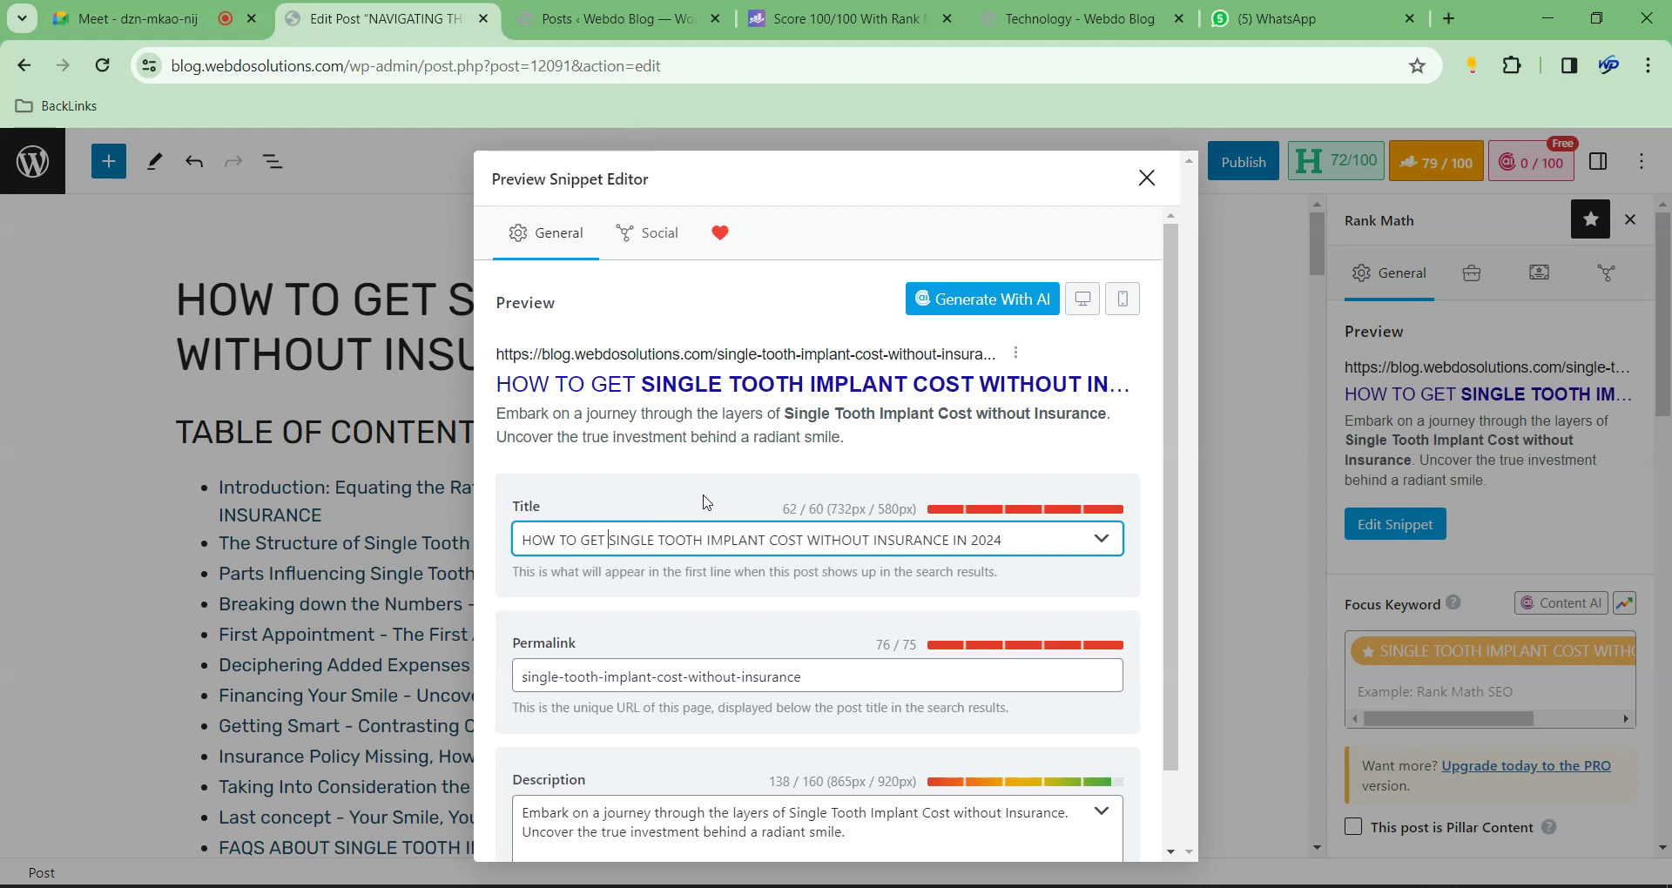
Preview the search snippet in desktop and mobile views, return to the desktop view and close the snippet editor
{"action": "scroll", "coordinate": [906, 549], "scroll_direction": "down", "scroll_amount": 1}
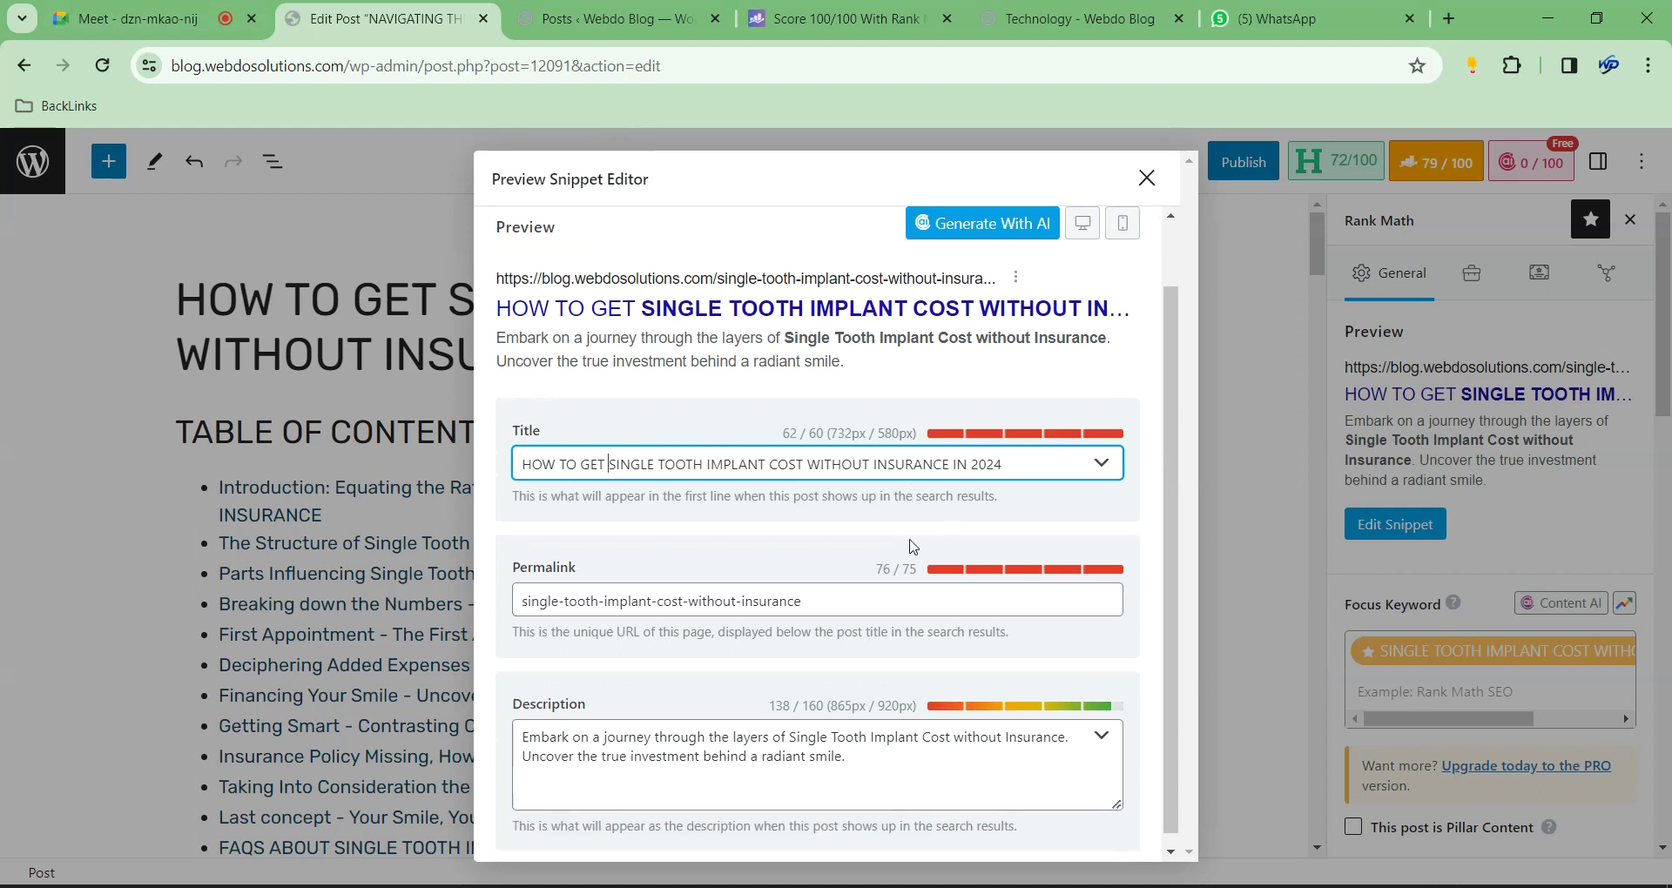
{"action": "scroll", "coordinate": [1048, 421], "scroll_direction": "up", "scroll_amount": 1}
{"action": "left_click", "coordinate": [1085, 299]}
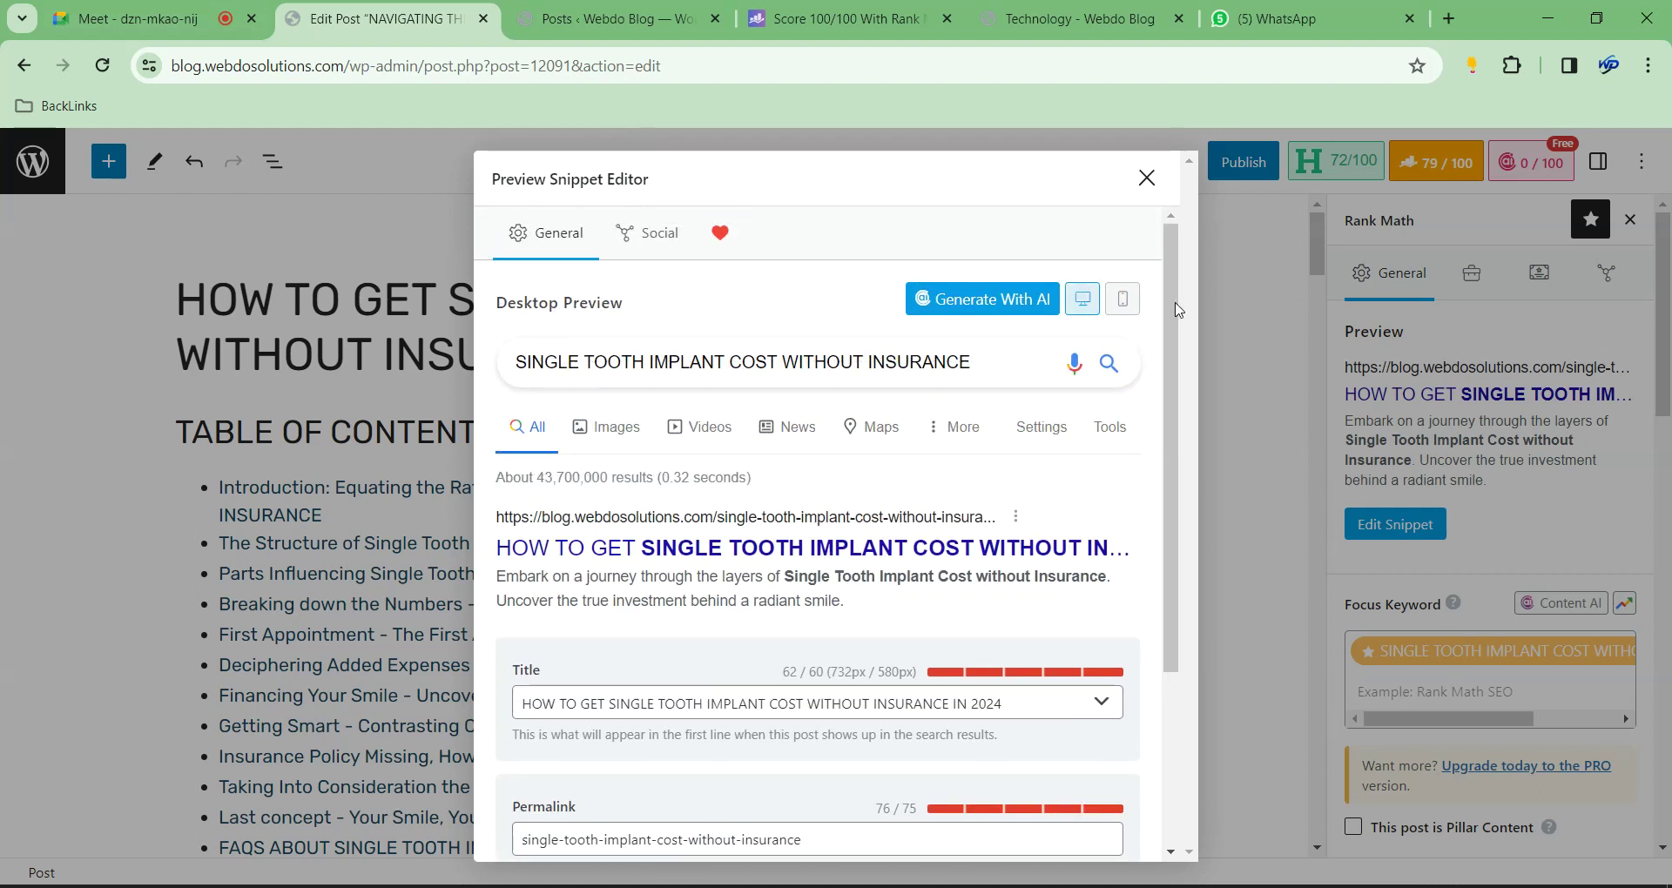
{"action": "left_click", "coordinate": [1135, 303]}
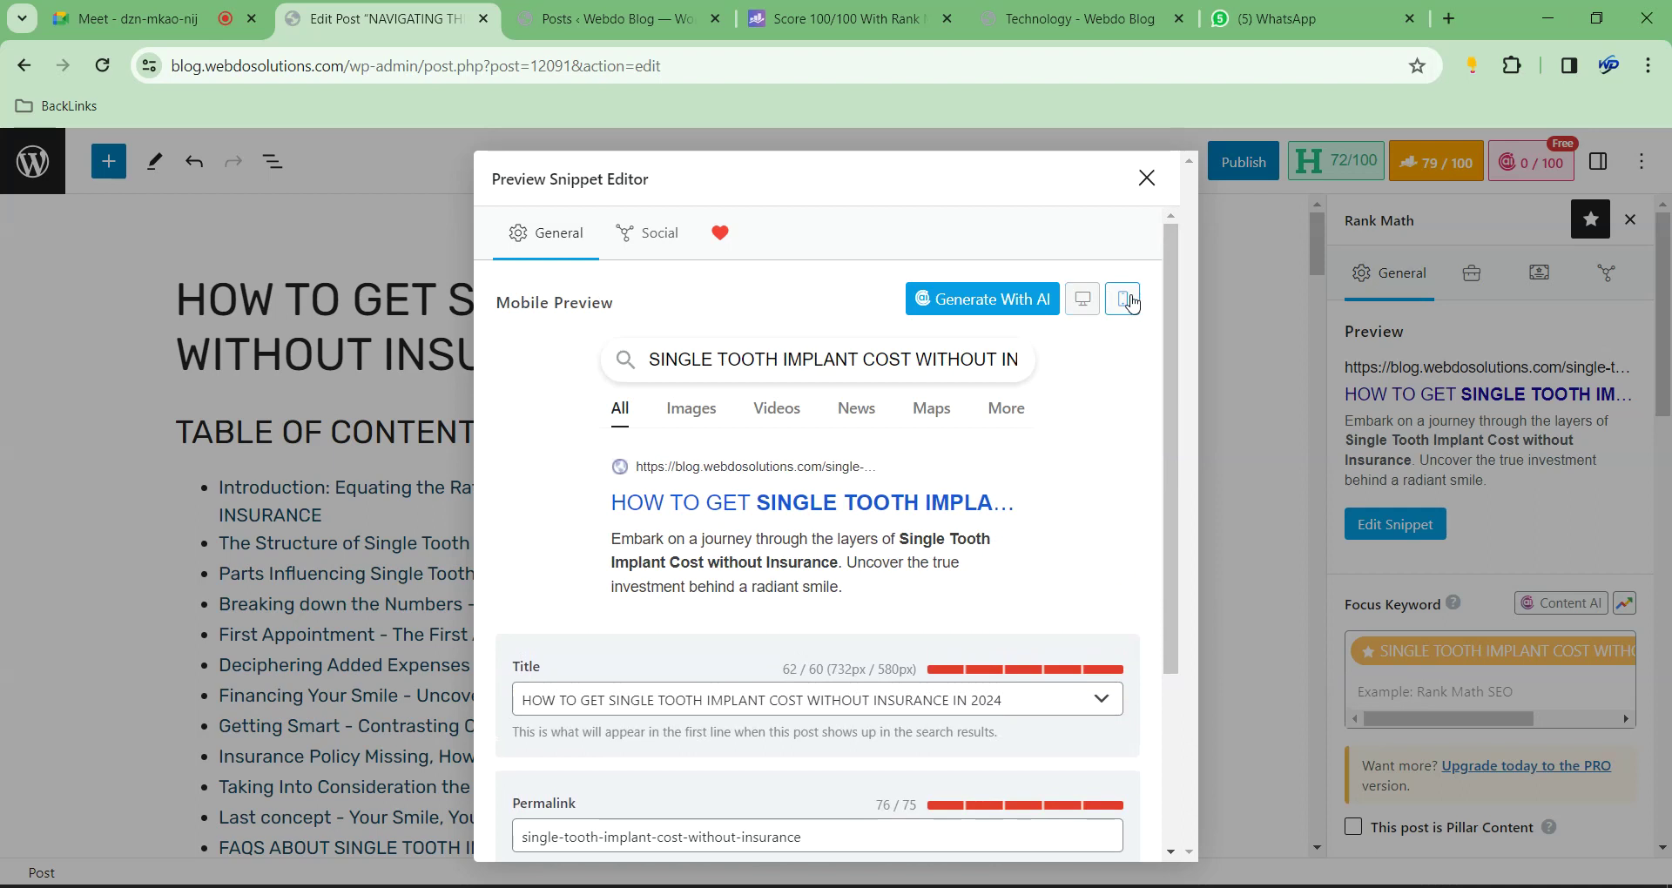
{"action": "left_click", "coordinate": [1094, 304]}
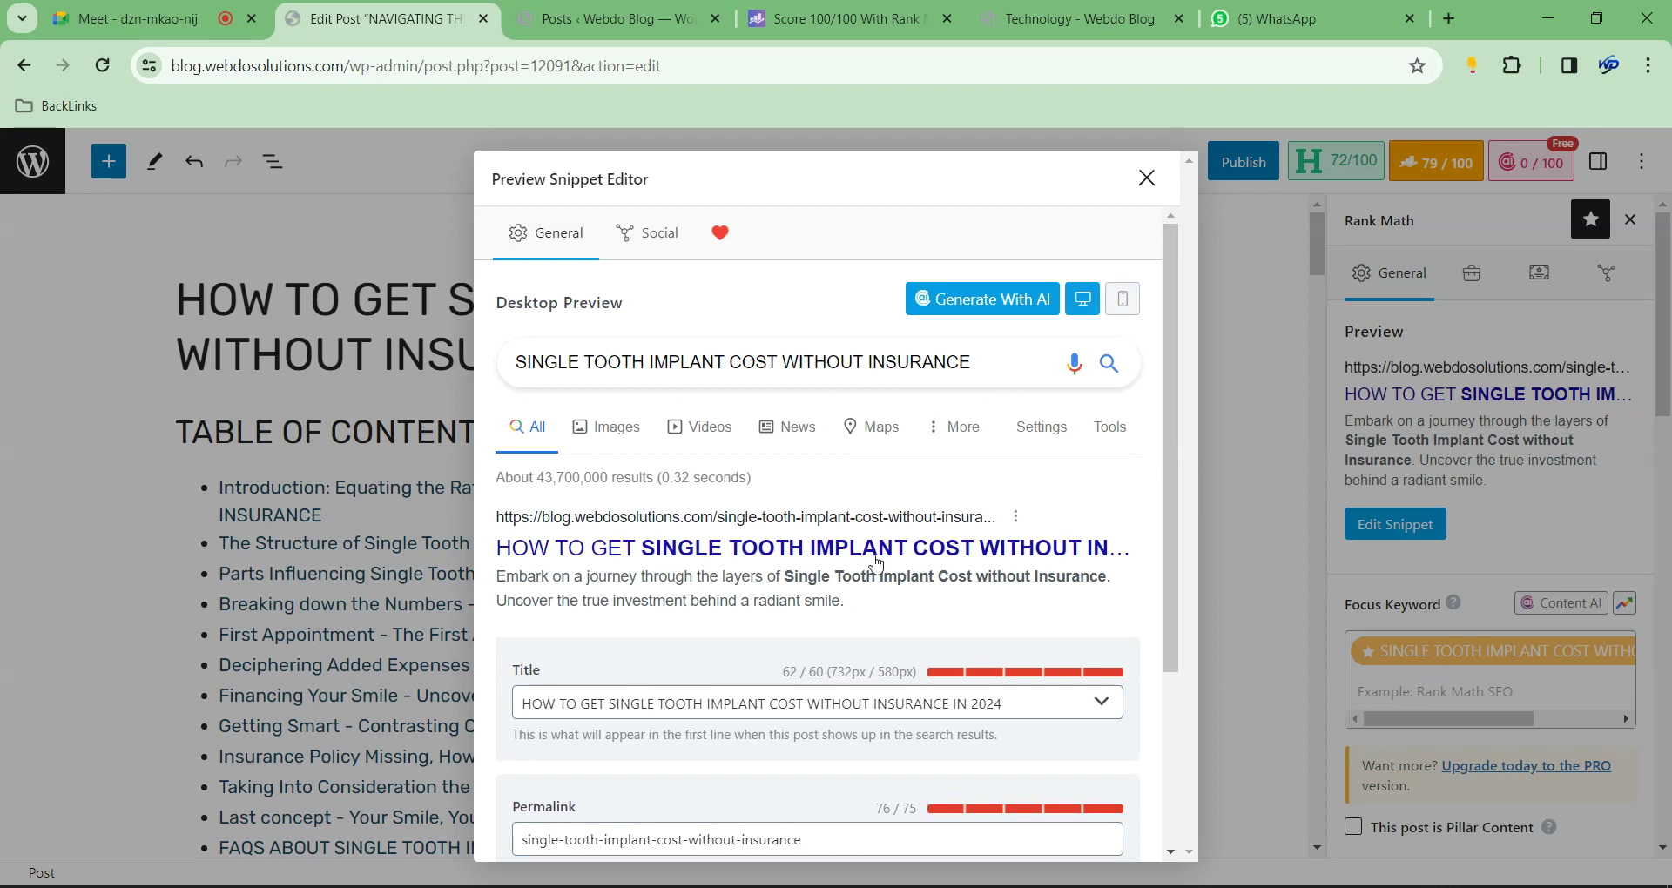
{"action": "scroll", "coordinate": [871, 566], "scroll_direction": "down", "scroll_amount": 3}
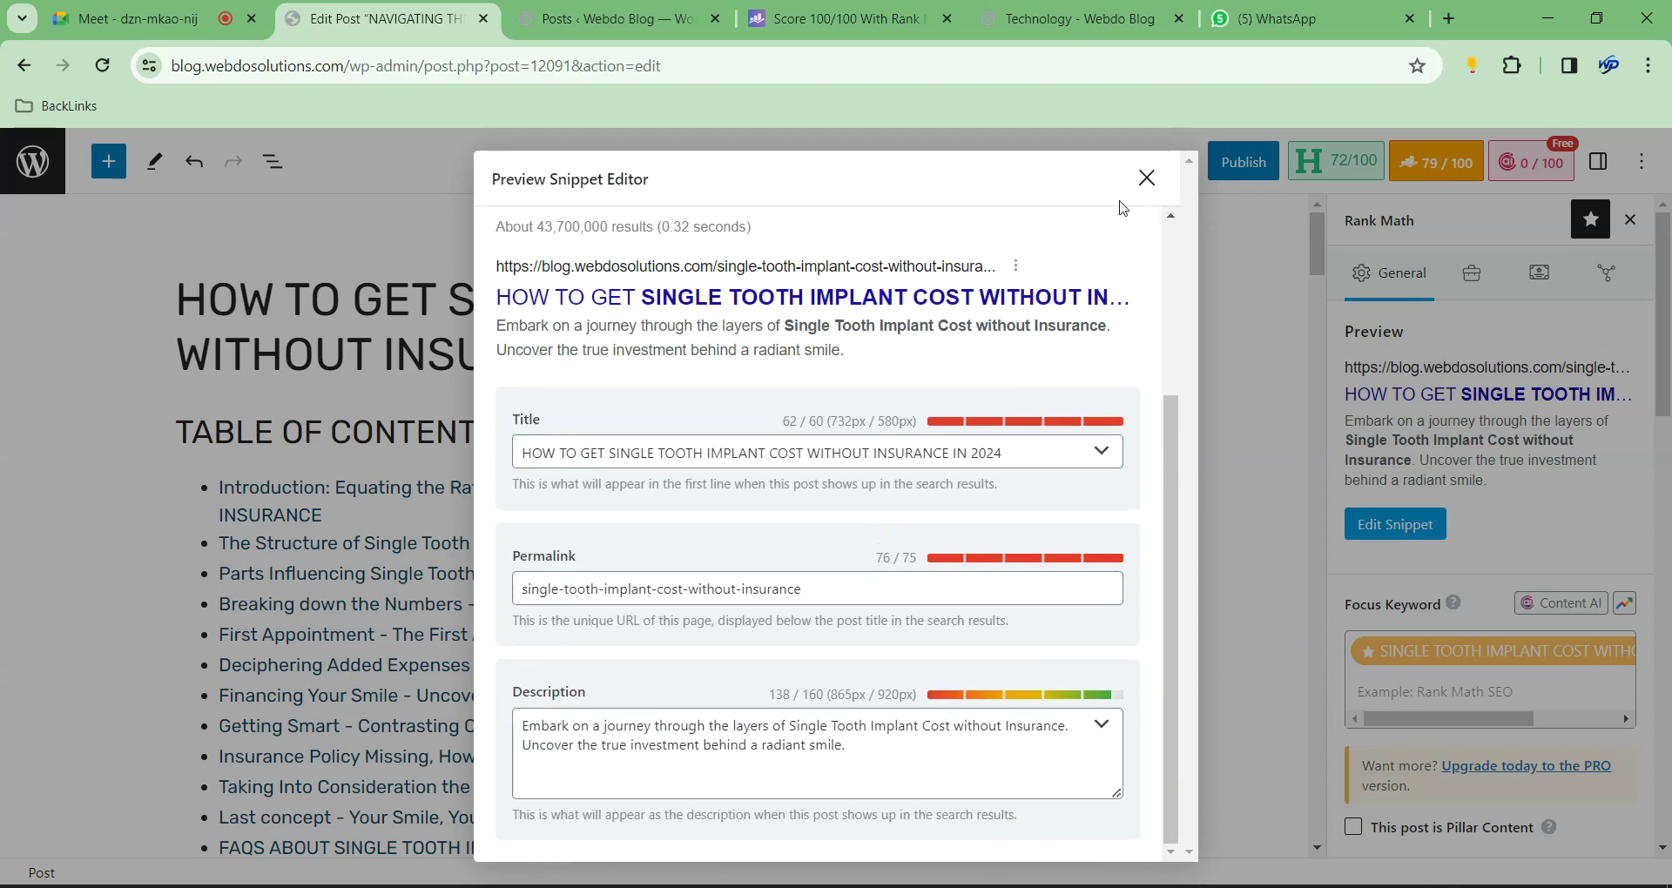
{"action": "left_click", "coordinate": [1147, 181]}
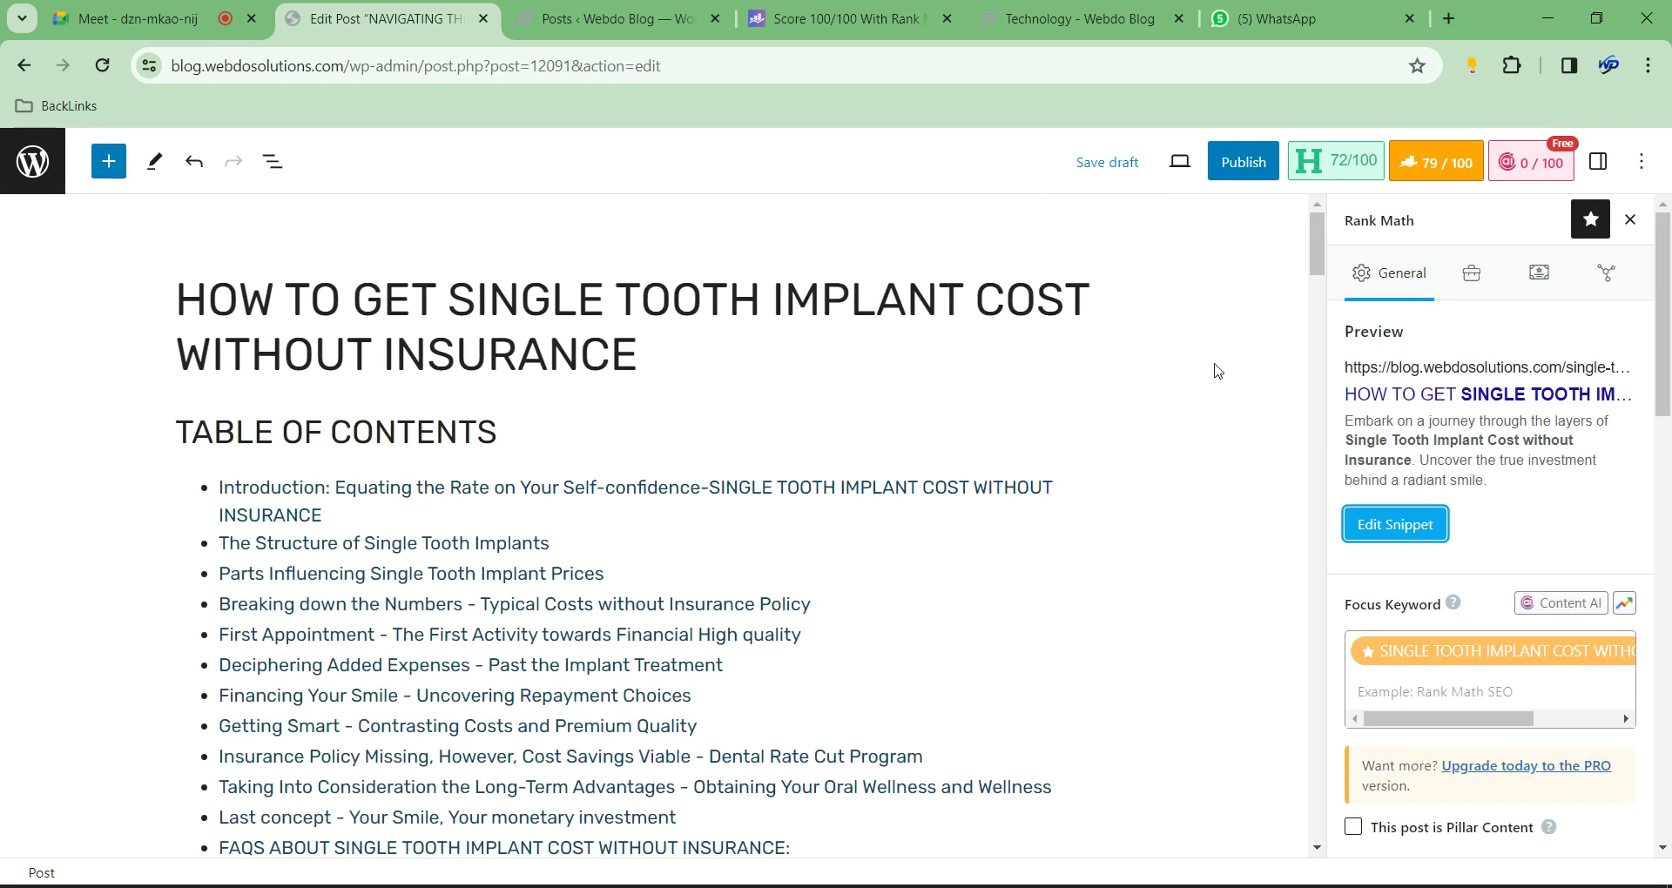
Review Rank Math's Additional, Title Readability and Content Readability checks for the remaining errors
{"action": "scroll", "coordinate": [1452, 505], "scroll_direction": "down", "scroll_amount": 6}
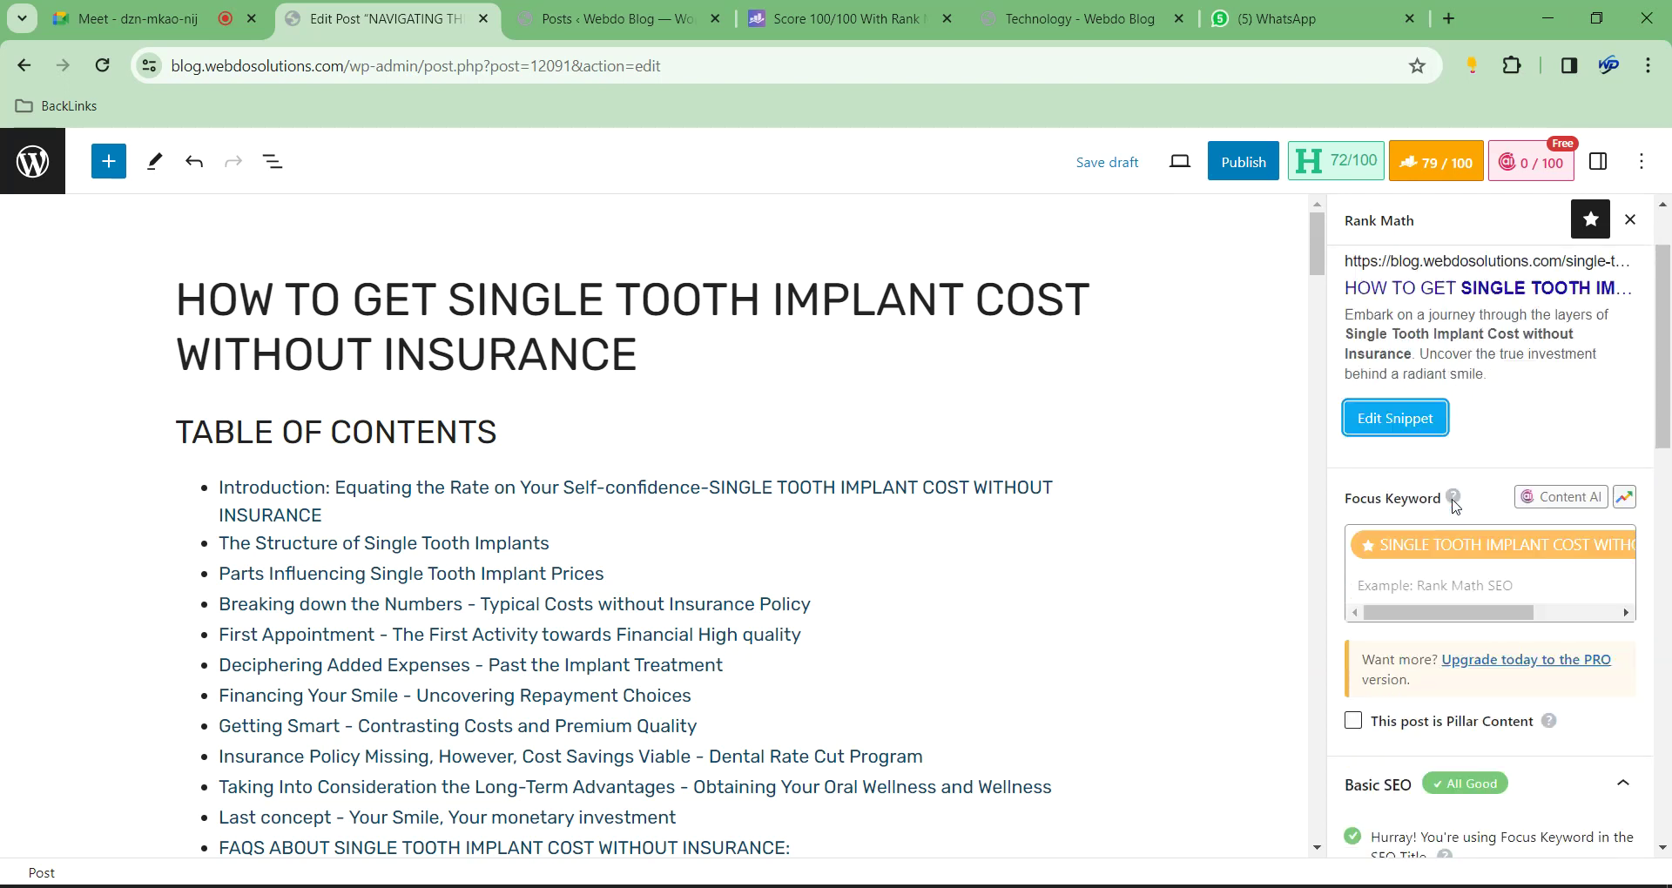
{"action": "scroll", "coordinate": [1453, 505], "scroll_direction": "down", "scroll_amount": 5}
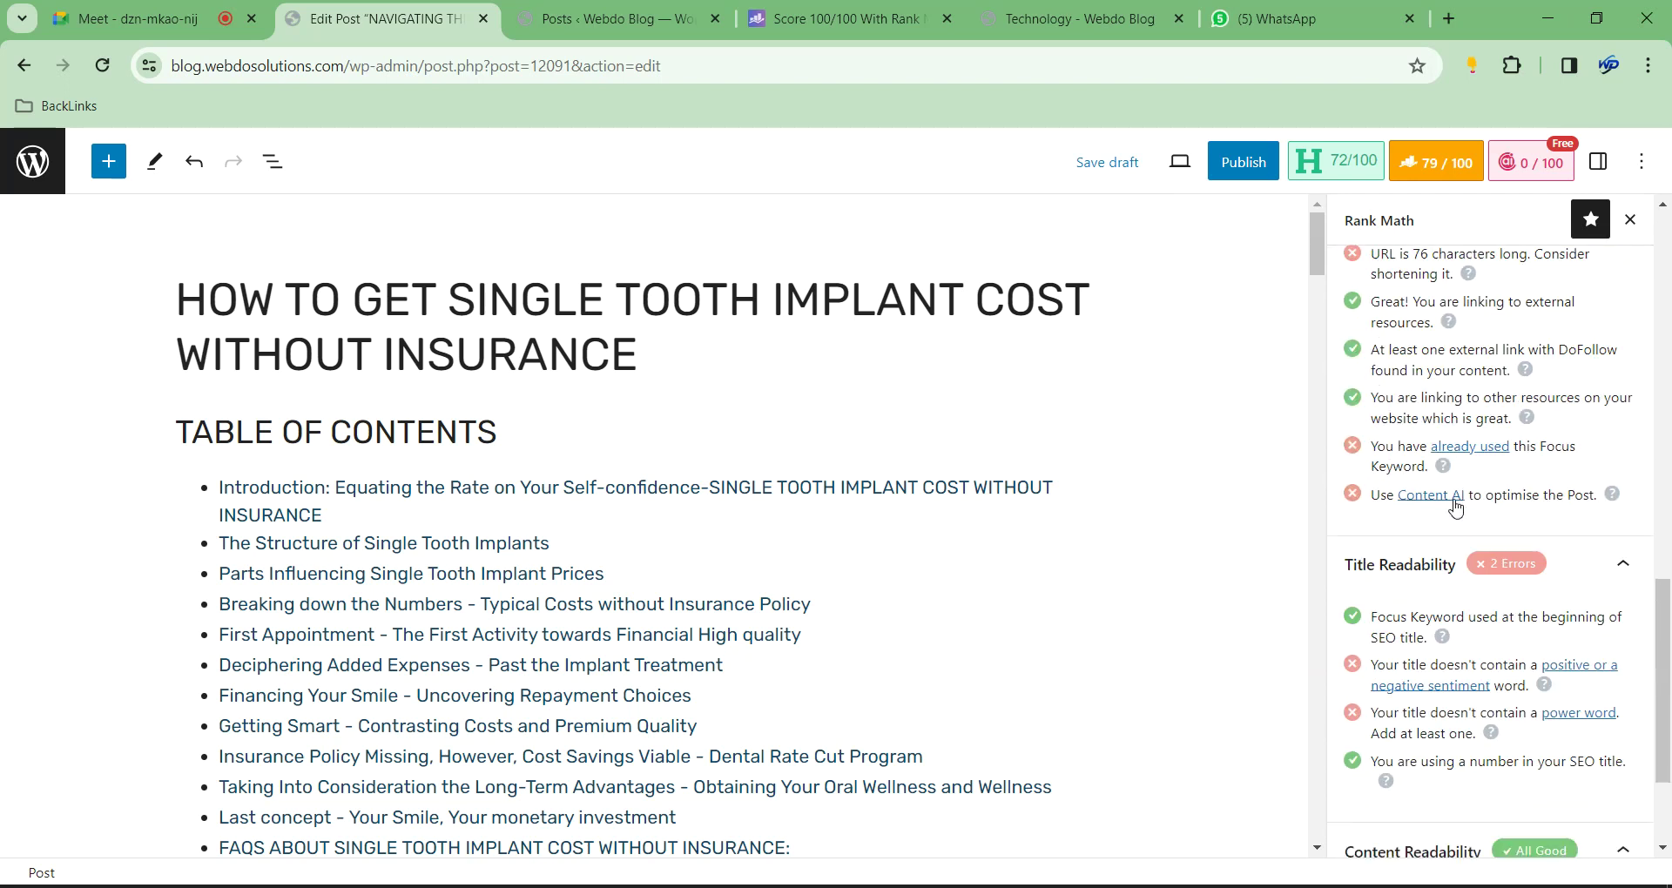
{"action": "scroll", "coordinate": [1442, 418], "scroll_direction": "up", "scroll_amount": 1}
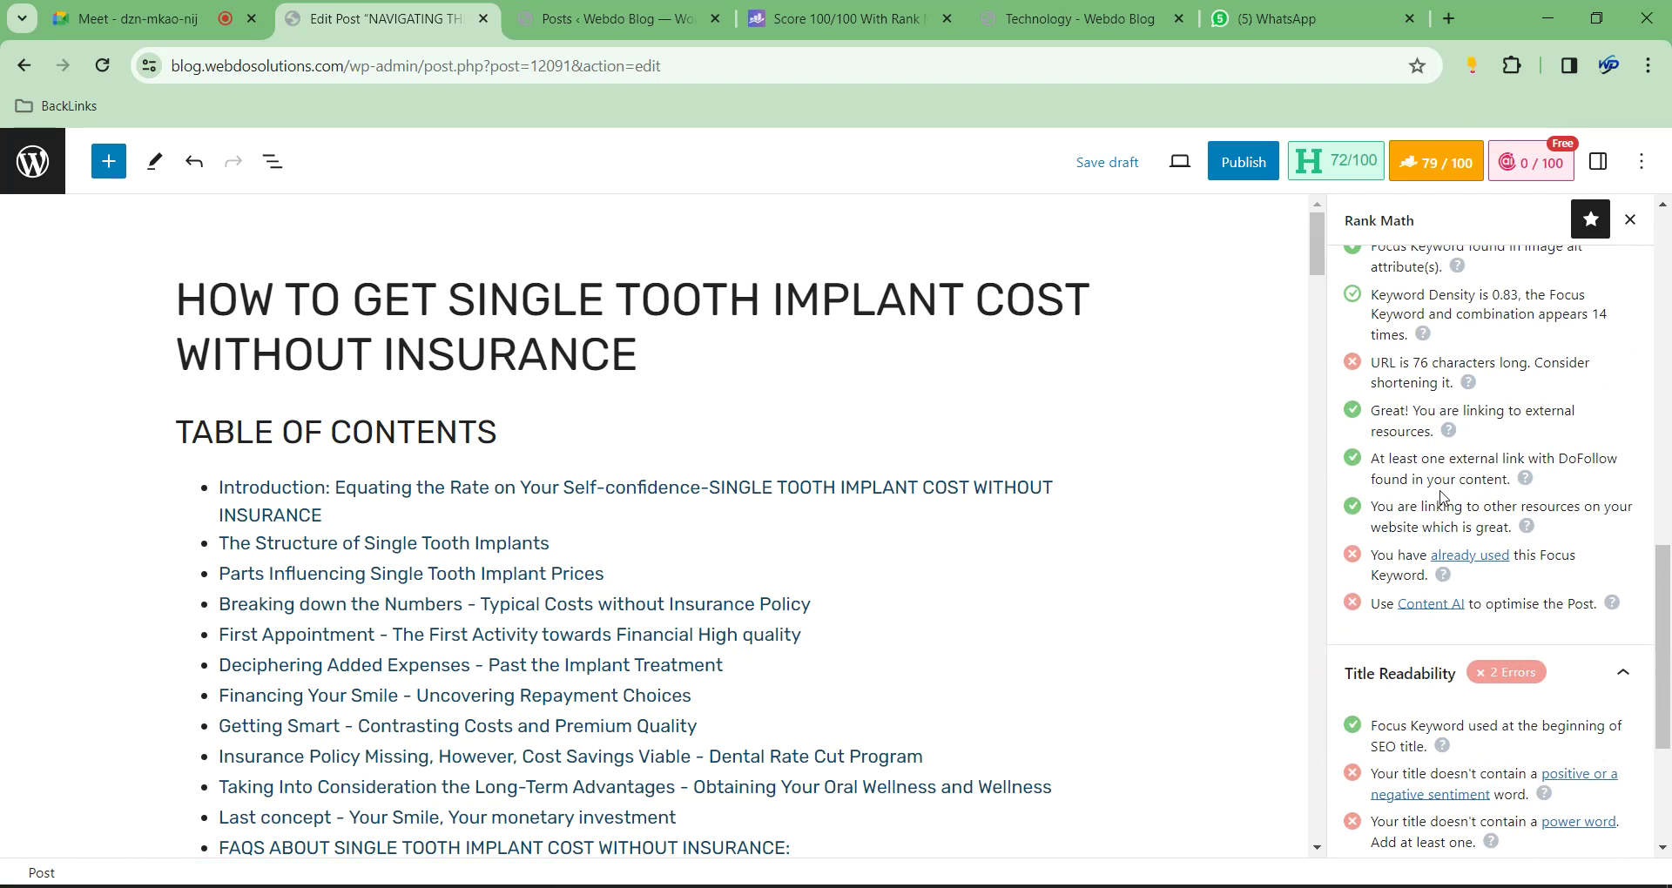
{"action": "scroll", "coordinate": [1445, 497], "scroll_direction": "down", "scroll_amount": 2}
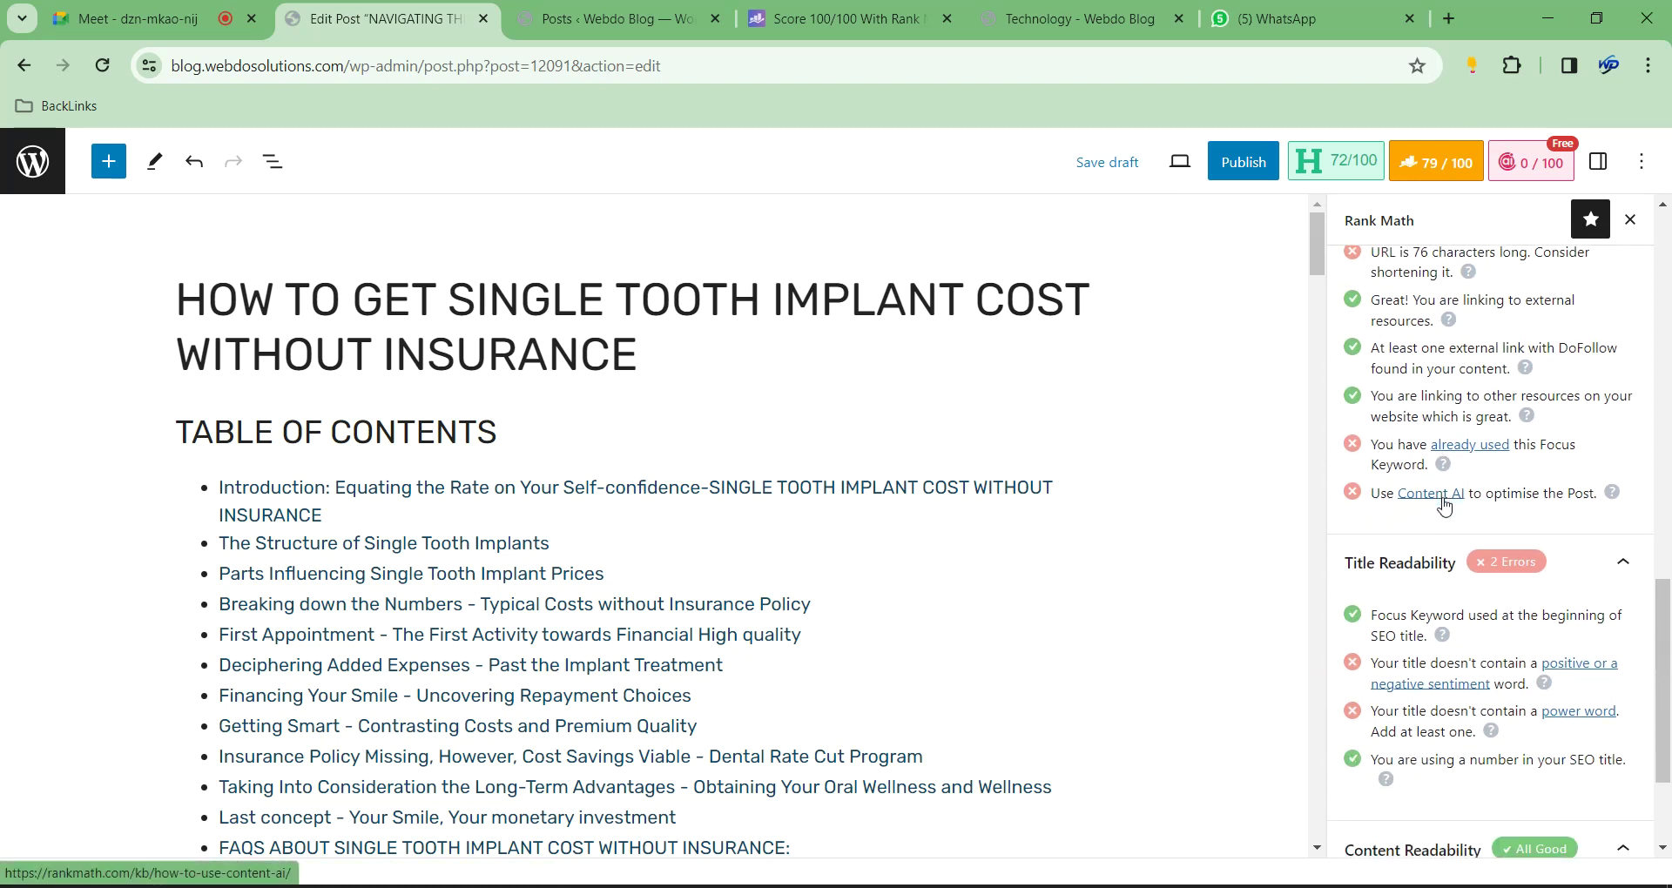
{"action": "scroll", "coordinate": [1444, 503], "scroll_direction": "down", "scroll_amount": 2}
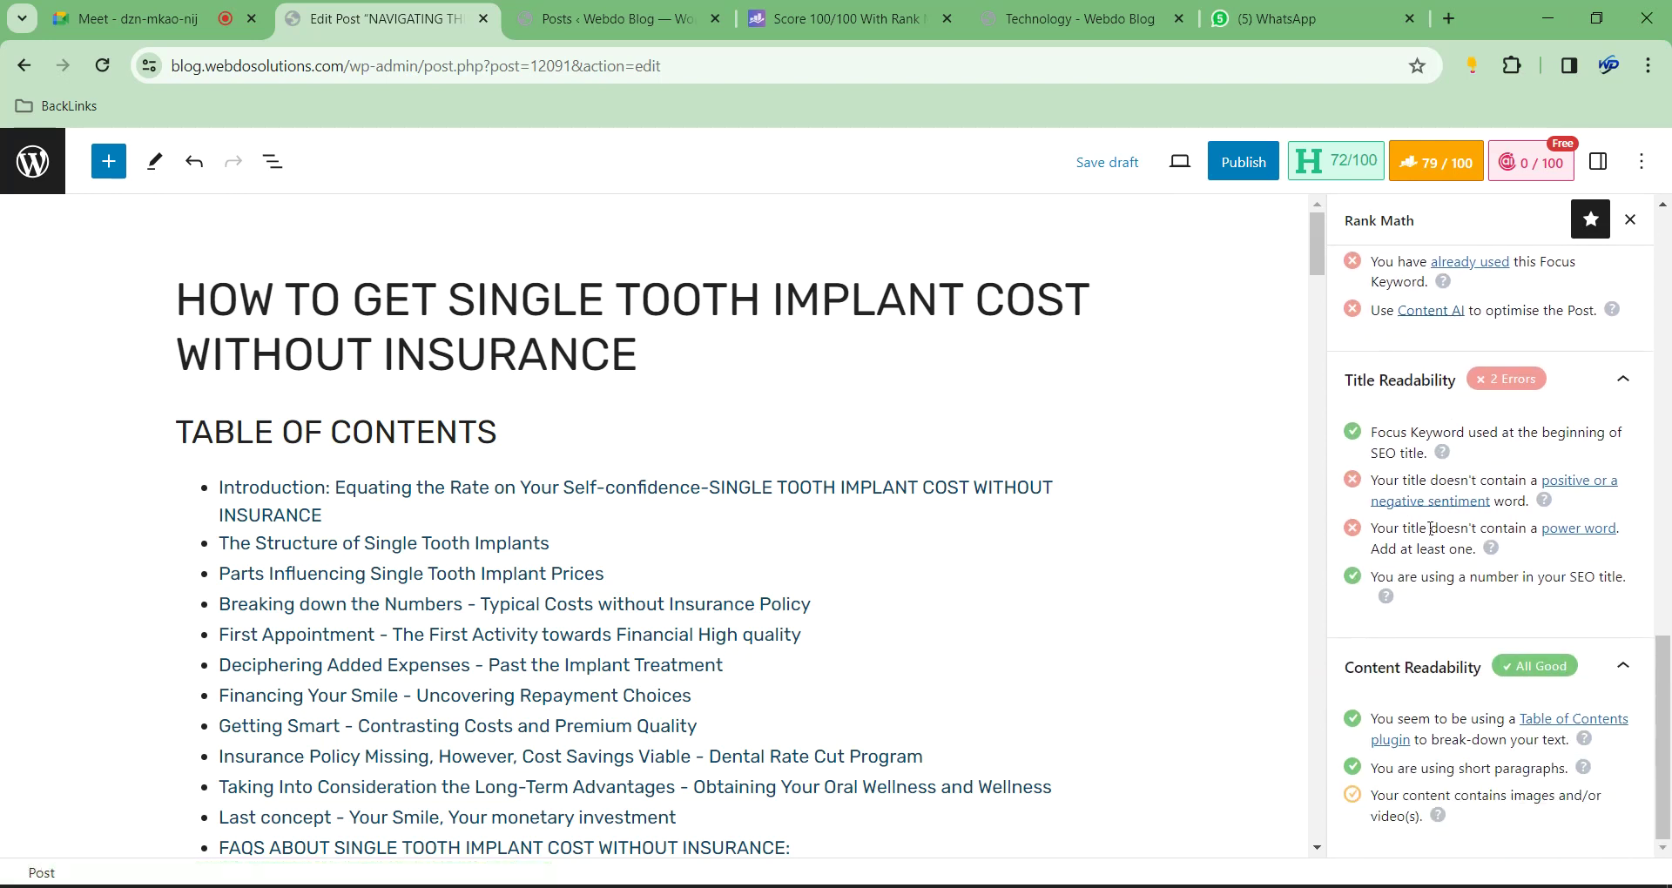
{"action": "scroll", "coordinate": [1438, 436], "scroll_direction": "up", "scroll_amount": 2}
{"action": "scroll", "coordinate": [1435, 366], "scroll_direction": "up", "scroll_amount": 2}
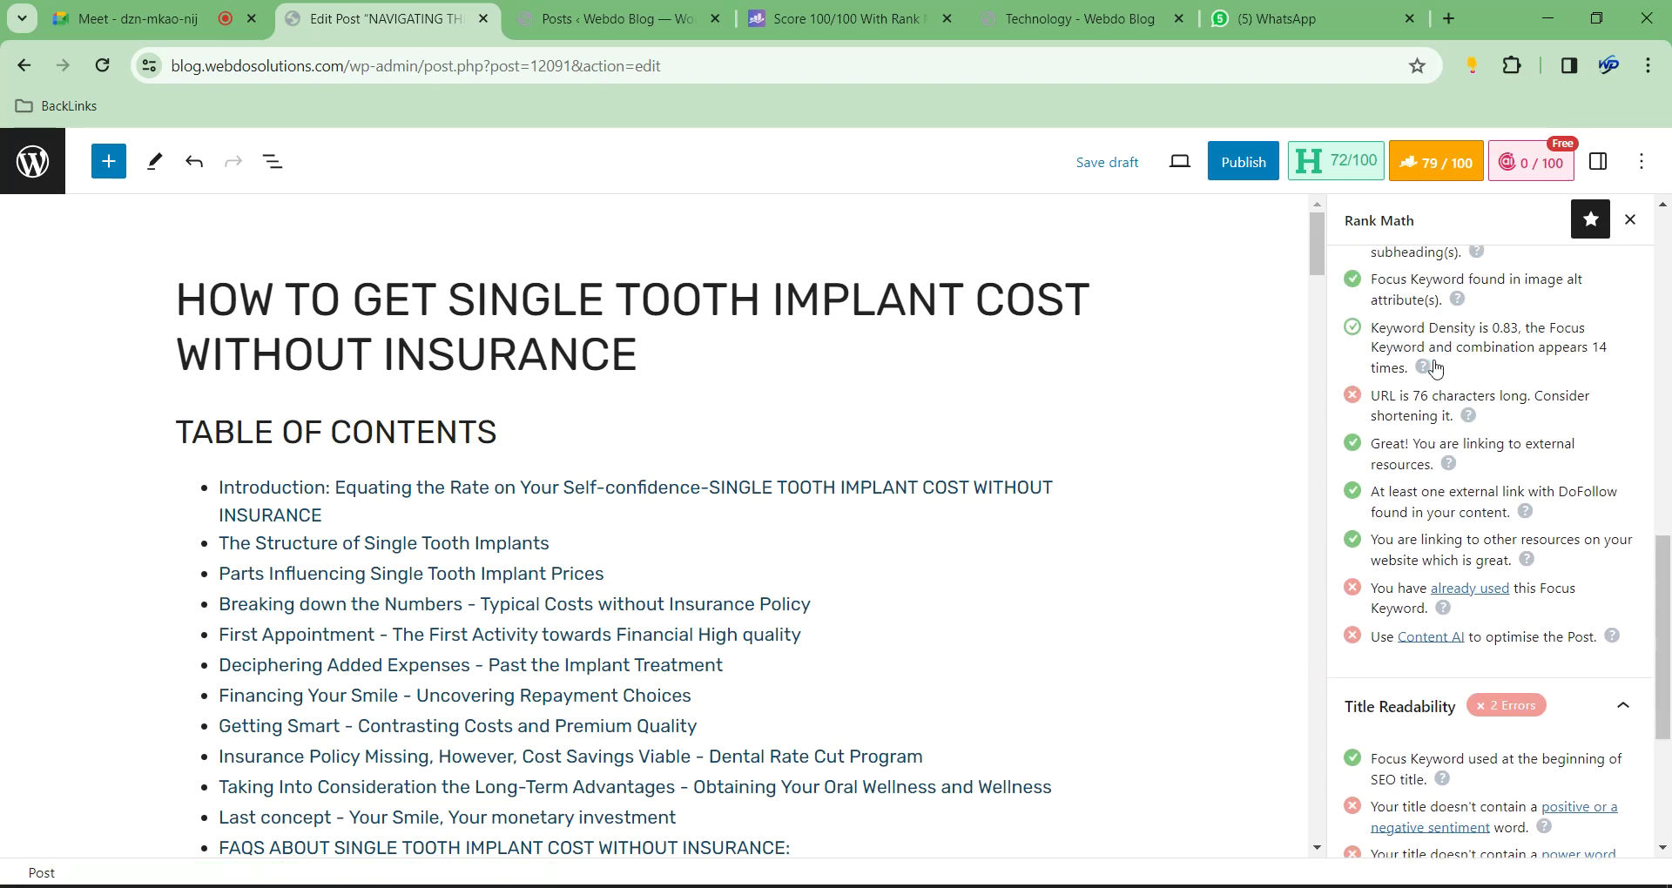
Review the Rank Math checks down to Title Readability and open the "positive or negative sentiment" help link in a new tab
{"action": "scroll", "coordinate": [1439, 392], "scroll_direction": "up", "scroll_amount": 2}
{"action": "scroll", "coordinate": [1446, 418], "scroll_direction": "up", "scroll_amount": 1}
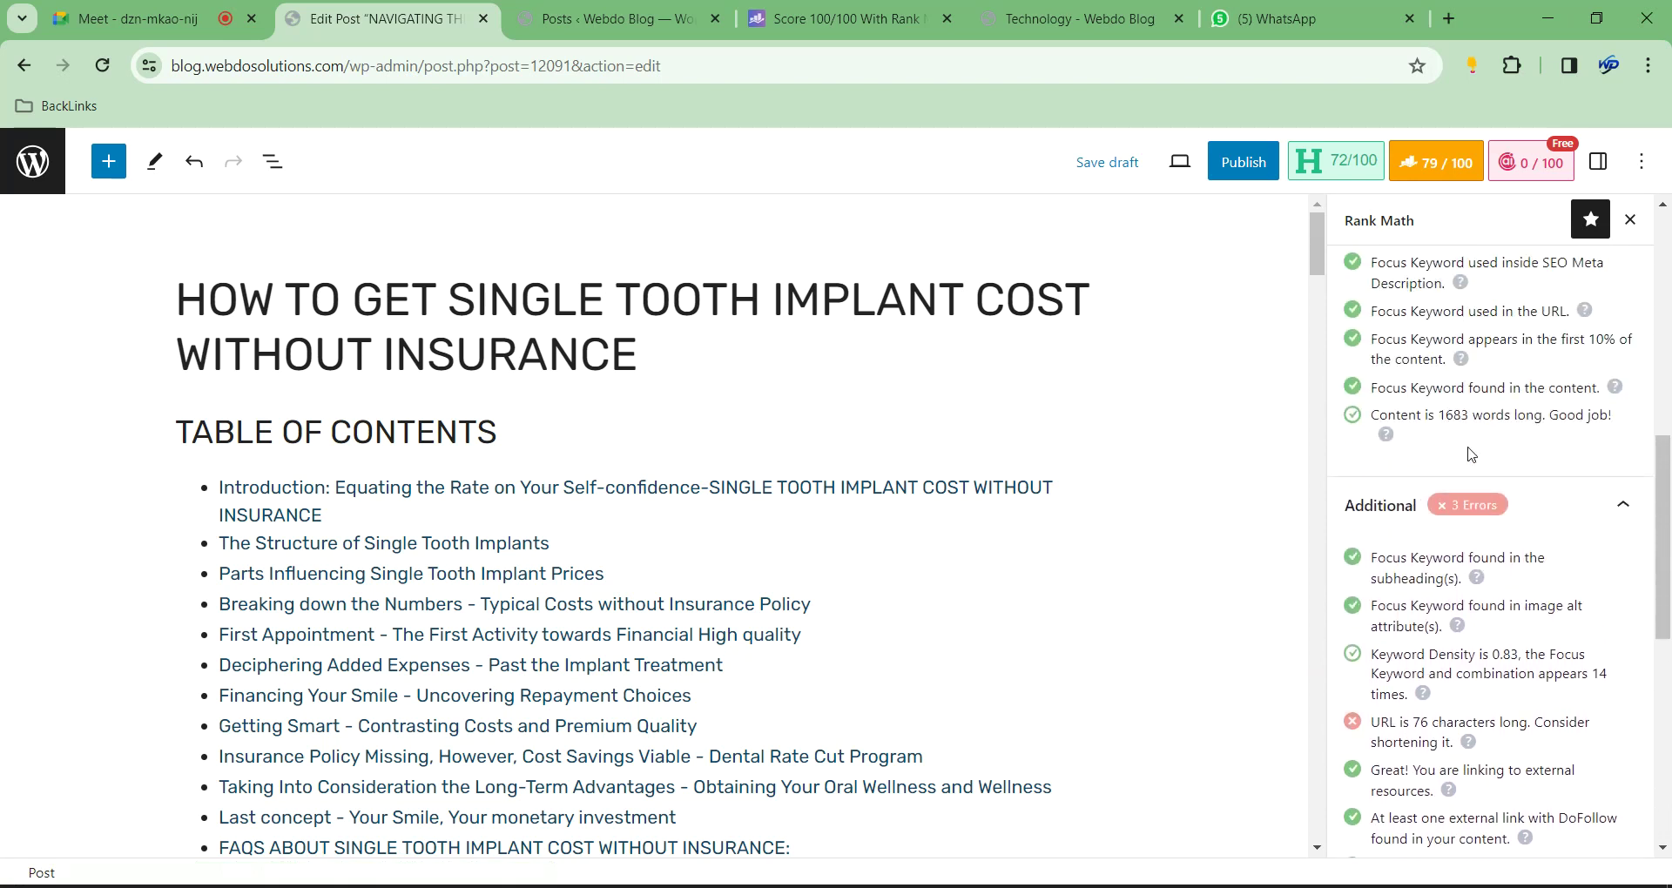
{"action": "left_click", "coordinate": [1583, 513]}
{"action": "left_click", "coordinate": [1591, 518]}
{"action": "scroll", "coordinate": [1533, 488], "scroll_direction": "down", "scroll_amount": 7}
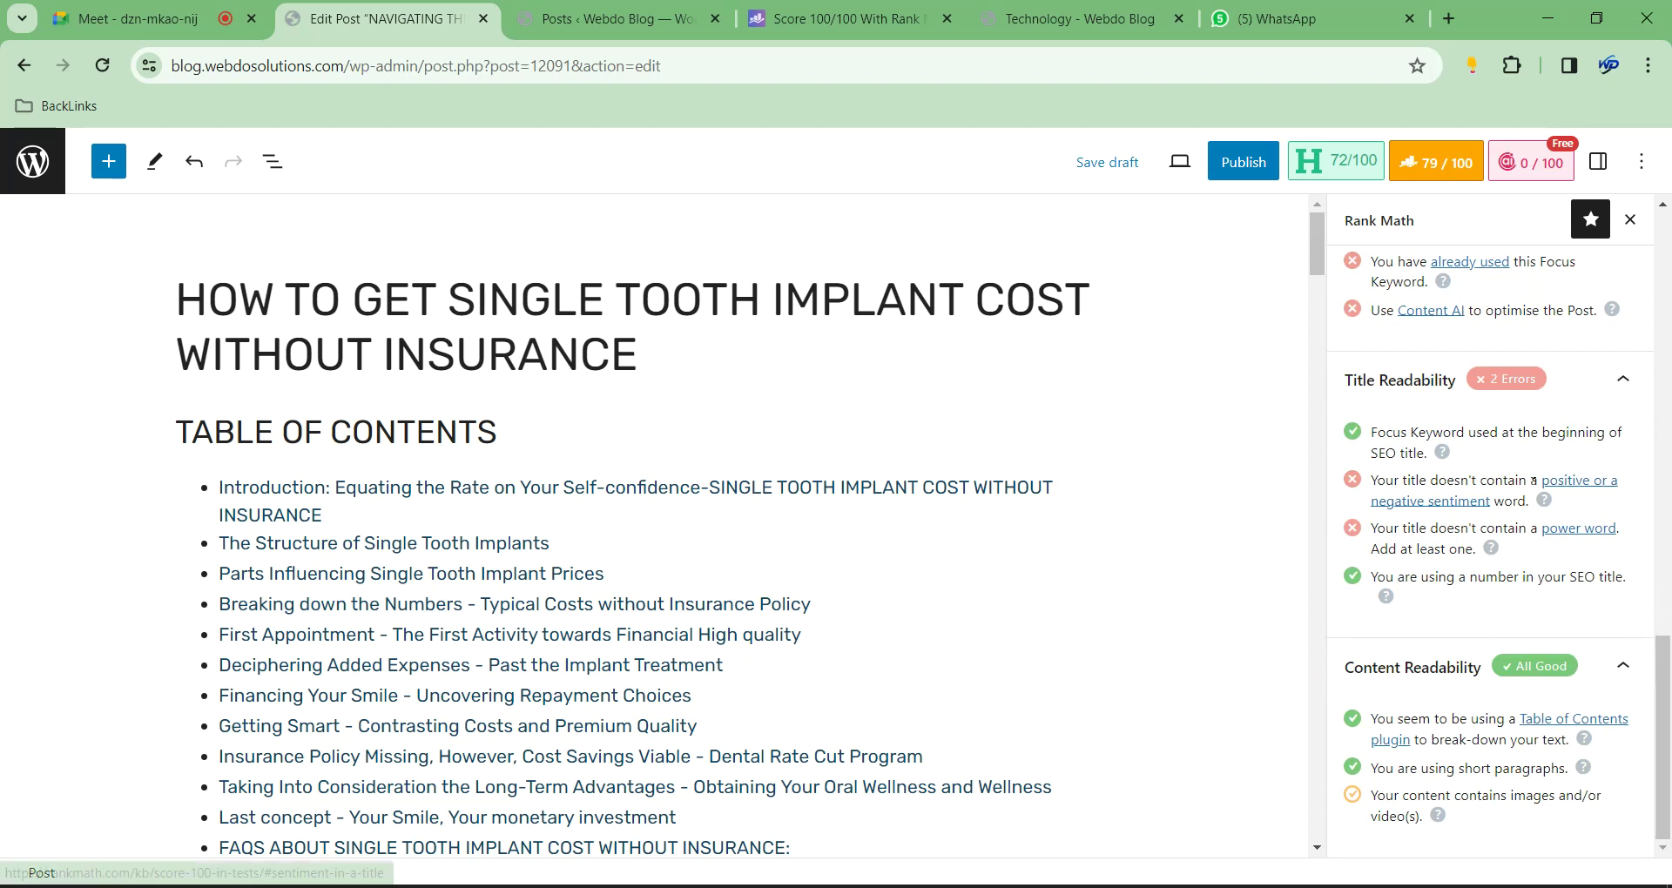
{"action": "right_click", "coordinate": [1595, 483]}
{"action": "left_click", "coordinate": [1554, 515]}
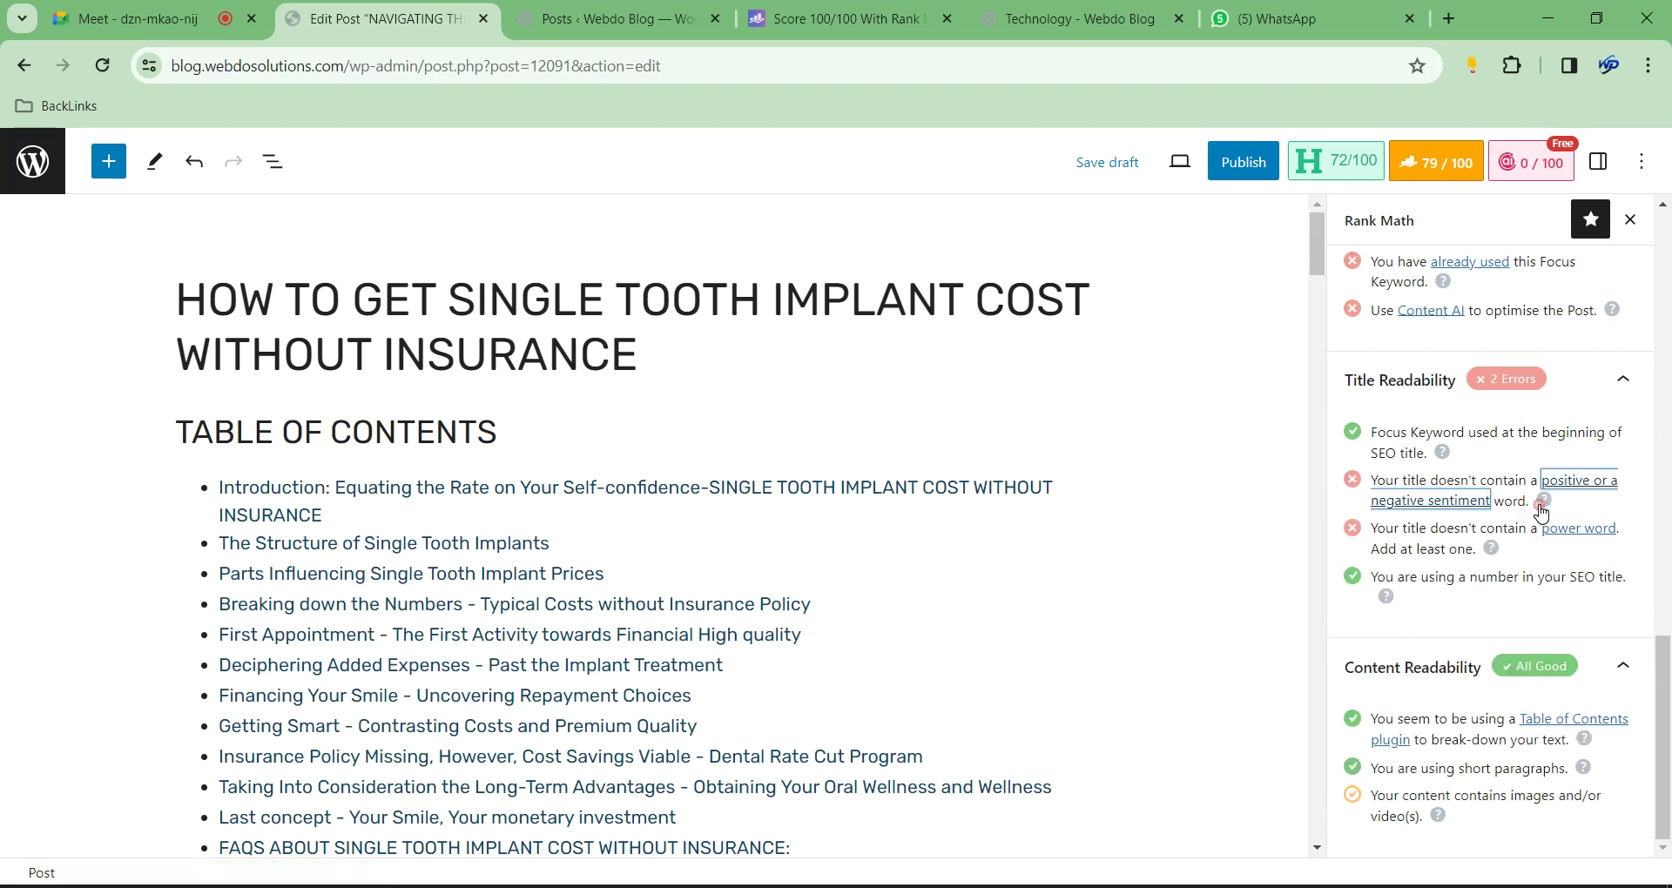
{"action": "left_click_drag", "start_coordinate": [951, 9], "coordinate": [555, 13]}
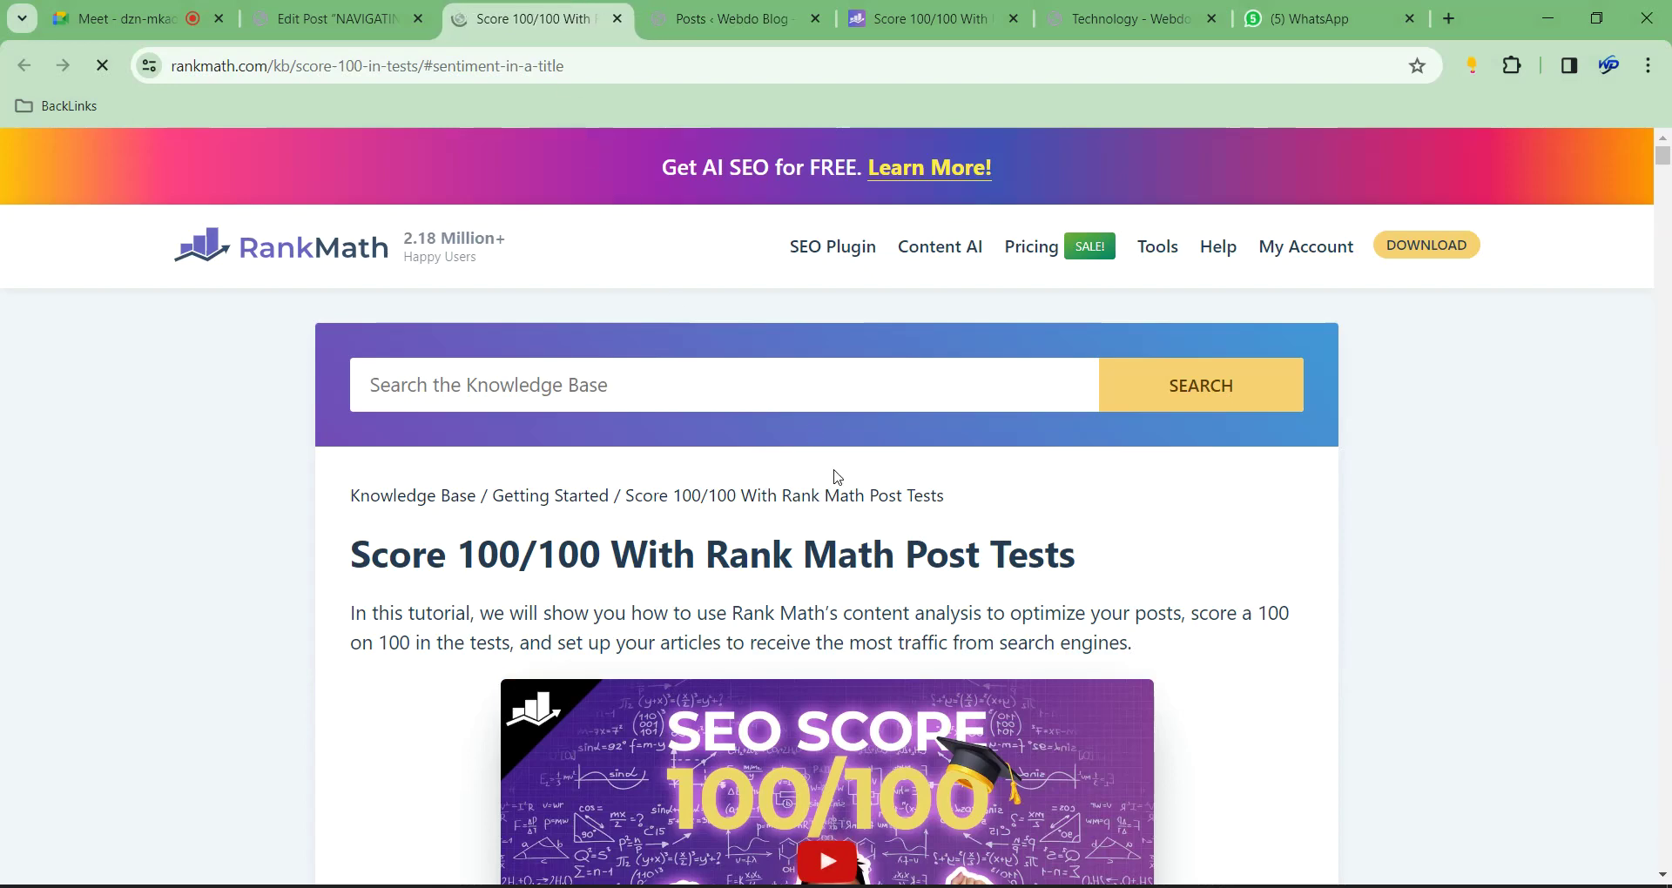
Read the guide's sections on sentiment, power words and numbers in titles, continuing to the table of contents advice
{"action": "scroll", "coordinate": [823, 462], "scroll_direction": "down", "scroll_amount": 10}
{"action": "scroll", "coordinate": [835, 490], "scroll_direction": "down", "scroll_amount": 15}
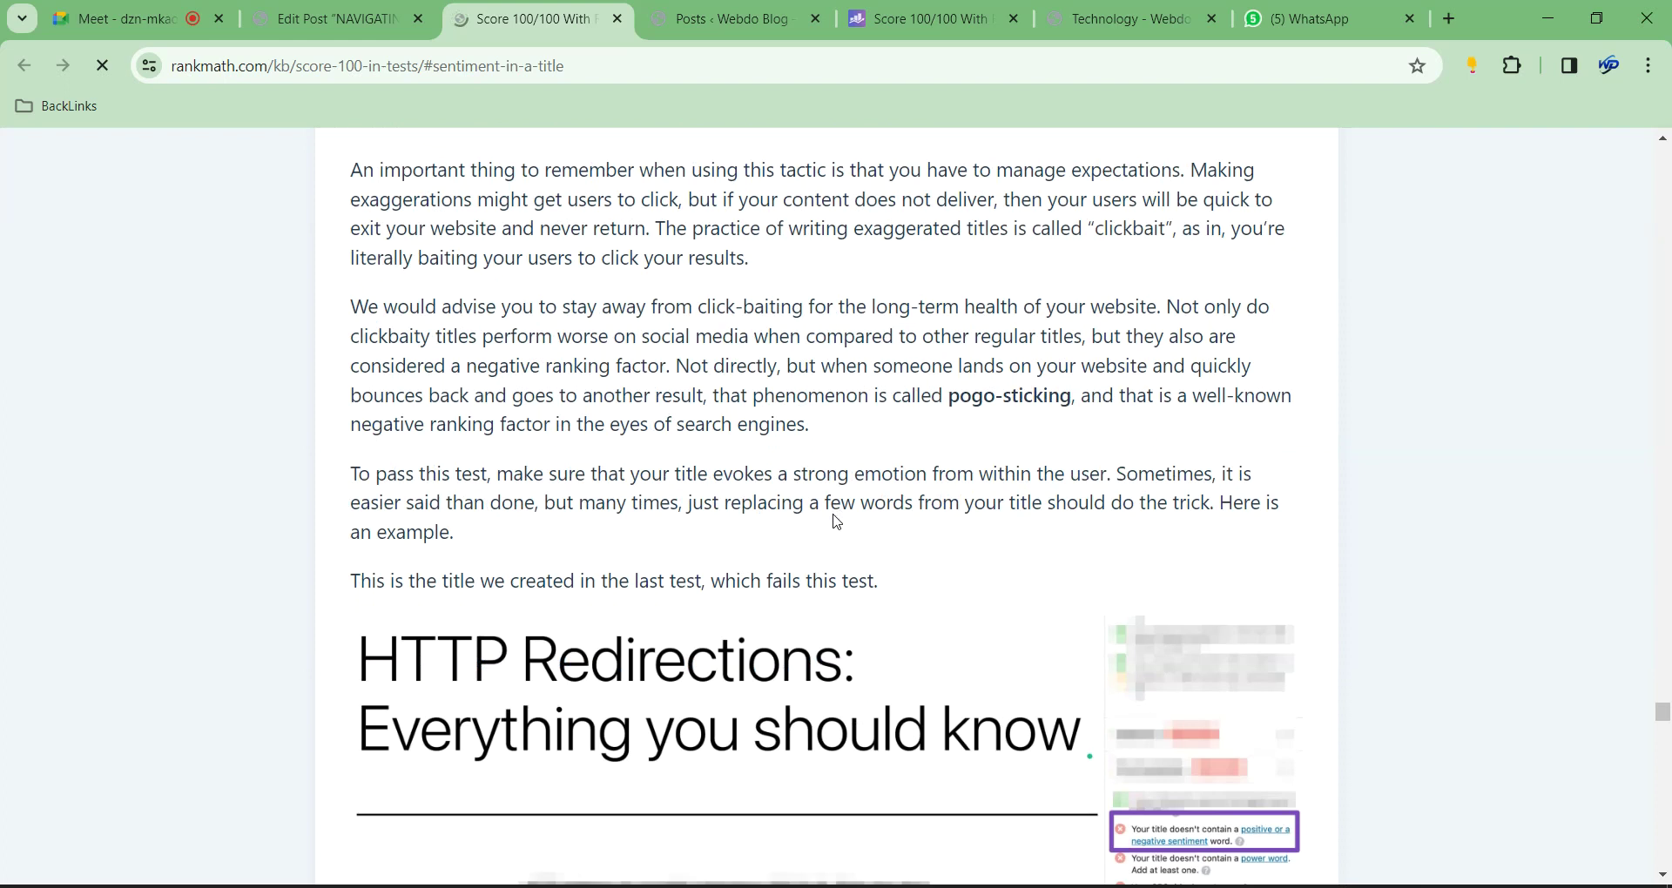
{"action": "scroll", "coordinate": [751, 357], "scroll_direction": "down", "scroll_amount": 15}
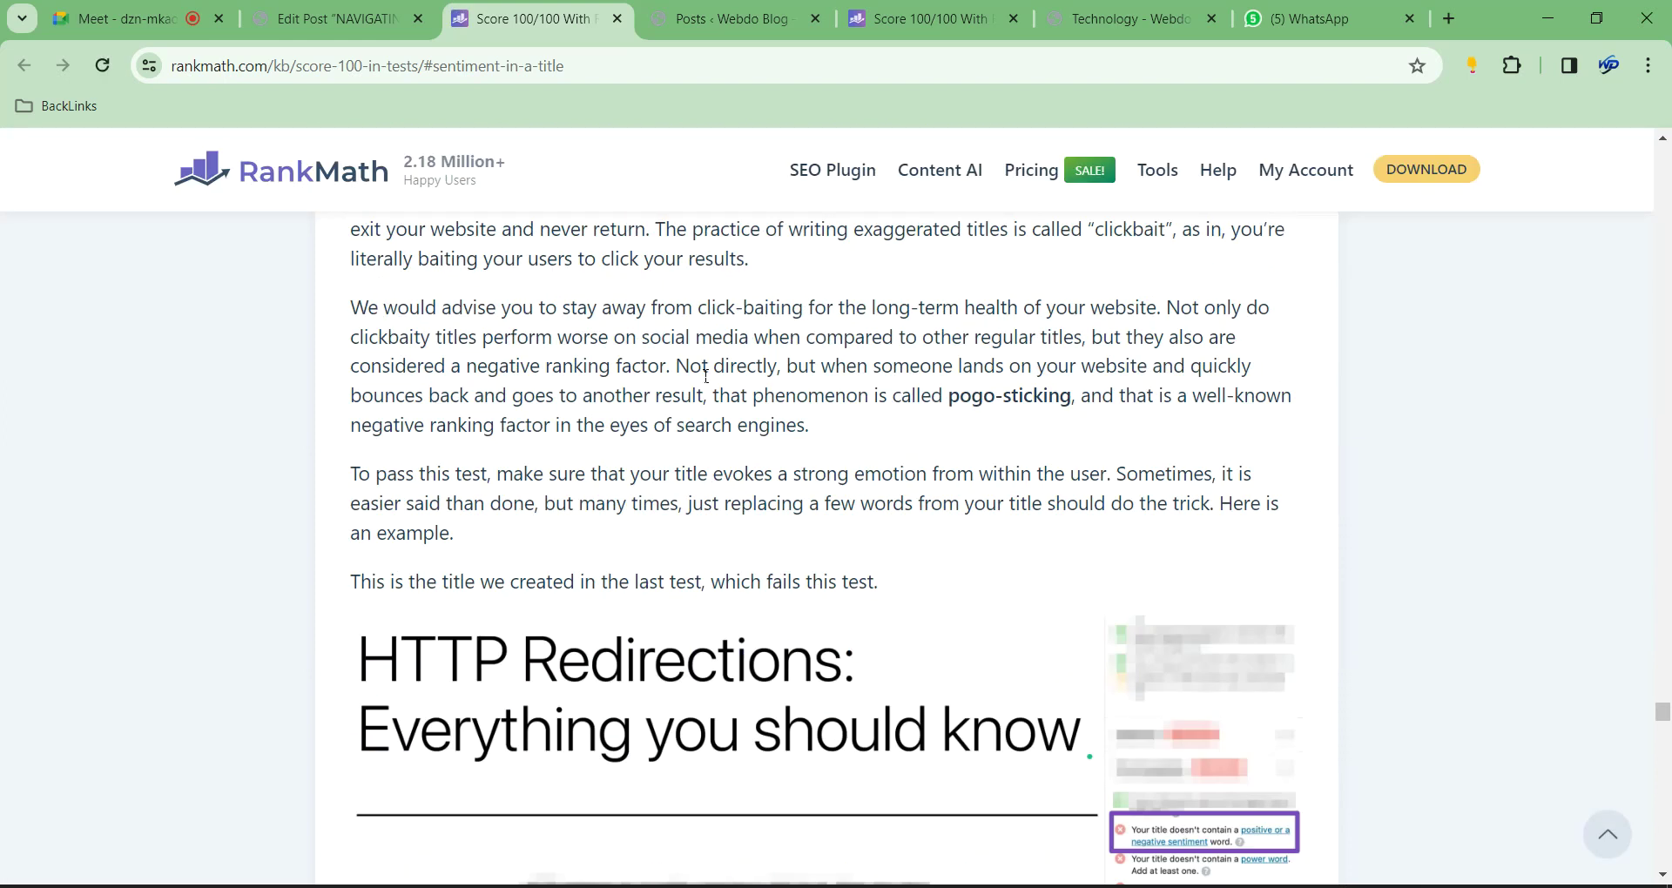
{"action": "scroll", "coordinate": [707, 384], "scroll_direction": "down", "scroll_amount": 5}
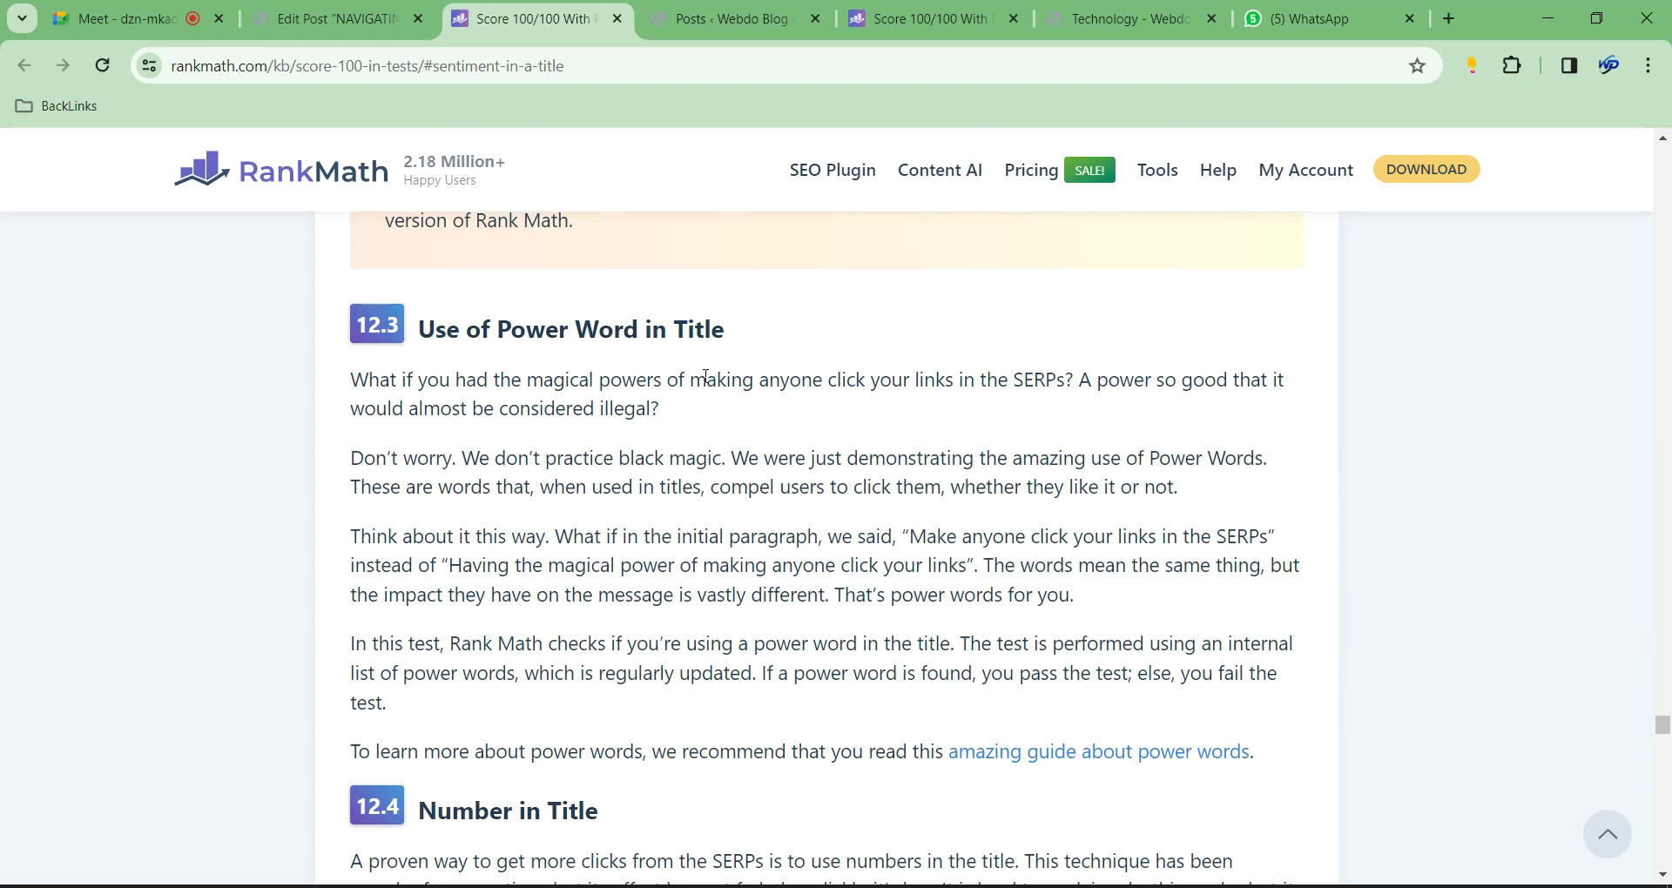
{"action": "scroll", "coordinate": [421, 358], "scroll_direction": "down", "scroll_amount": 1}
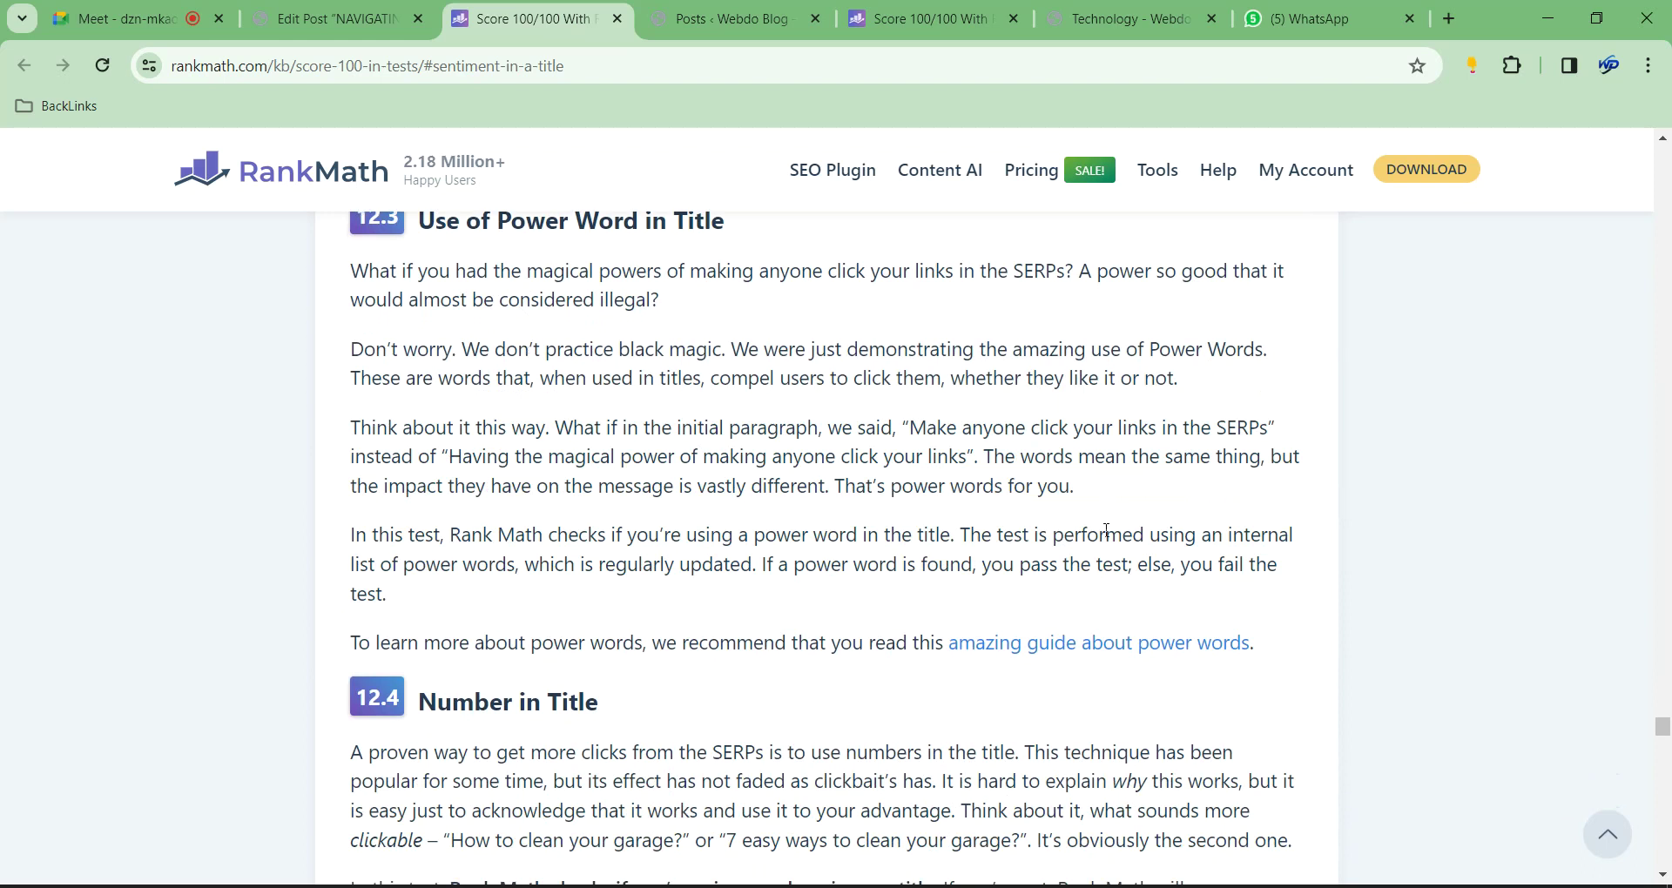
{"action": "scroll", "coordinate": [1034, 428], "scroll_direction": "down", "scroll_amount": 7}
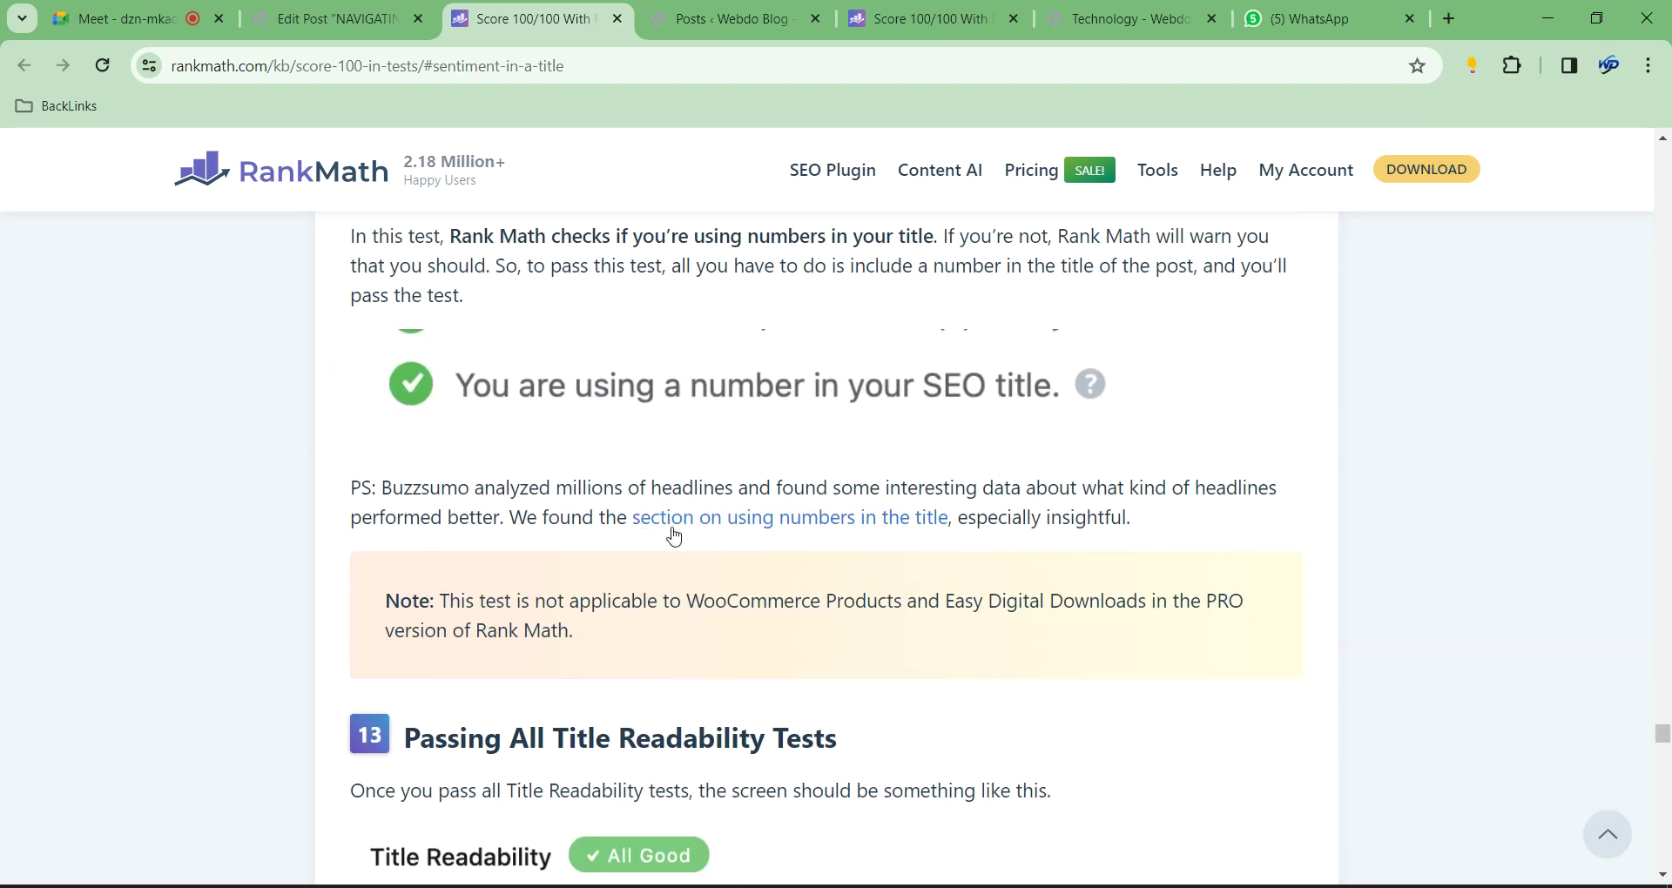
{"action": "scroll", "coordinate": [679, 540], "scroll_direction": "down", "scroll_amount": 13}
{"action": "scroll", "coordinate": [597, 468], "scroll_direction": "down", "scroll_amount": 4}
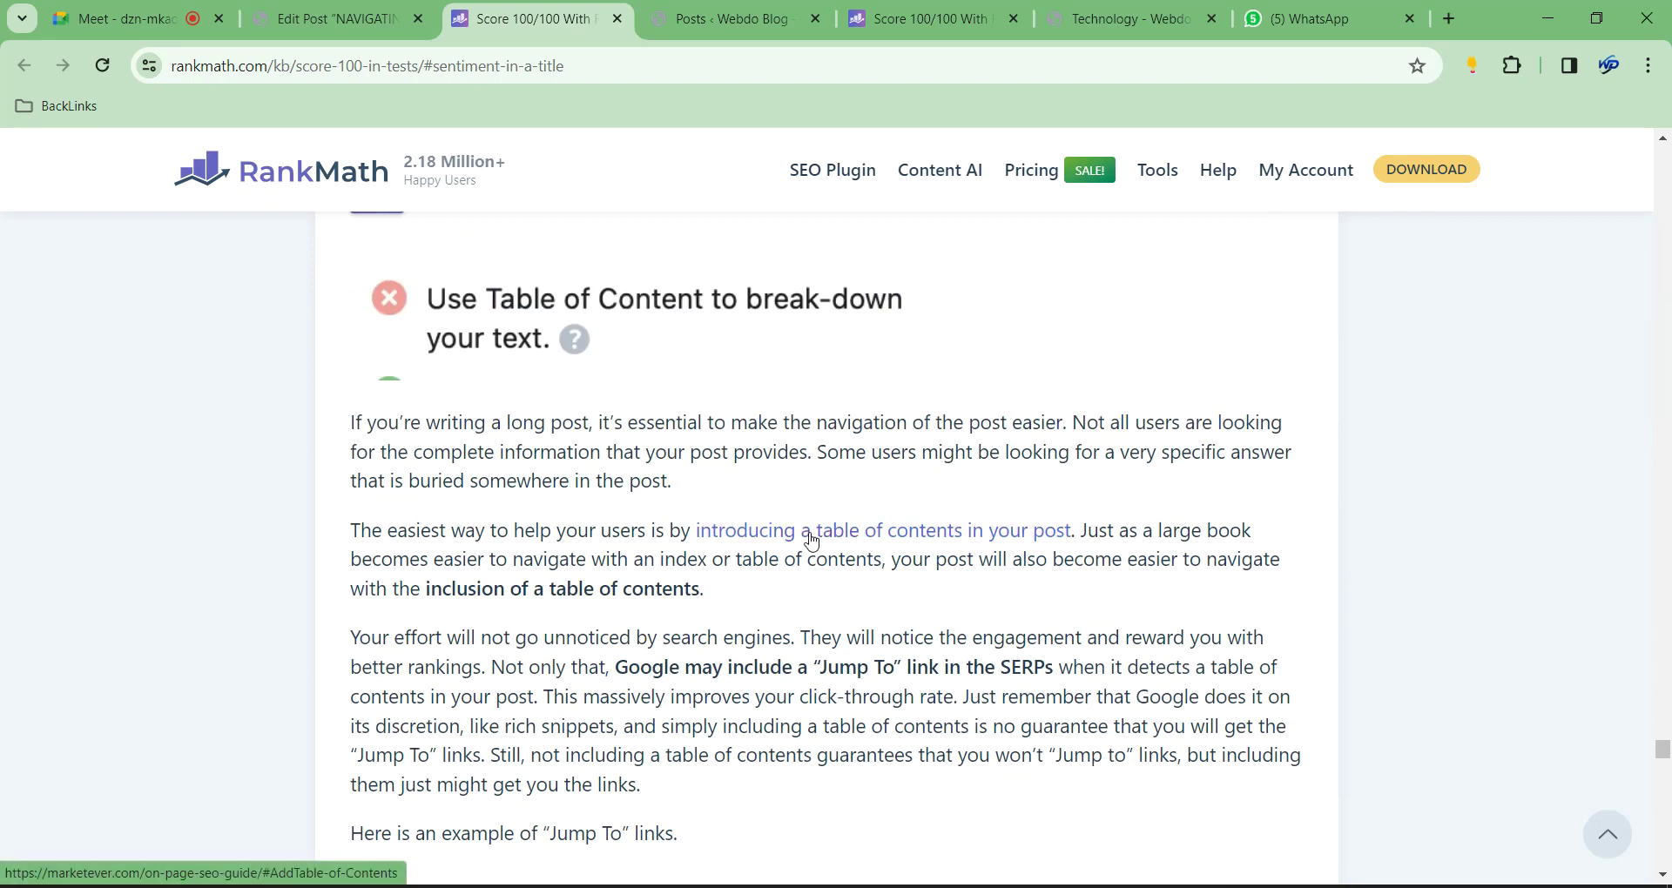
{"action": "scroll", "coordinate": [722, 462], "scroll_direction": "down", "scroll_amount": 4}
Go back through the guide's title tests and examine section 12.2, "Sentiment in a Title", including its example title
{"action": "scroll", "coordinate": [482, 384], "scroll_direction": "up", "scroll_amount": 12}
{"action": "scroll", "coordinate": [481, 383], "scroll_direction": "up", "scroll_amount": 20}
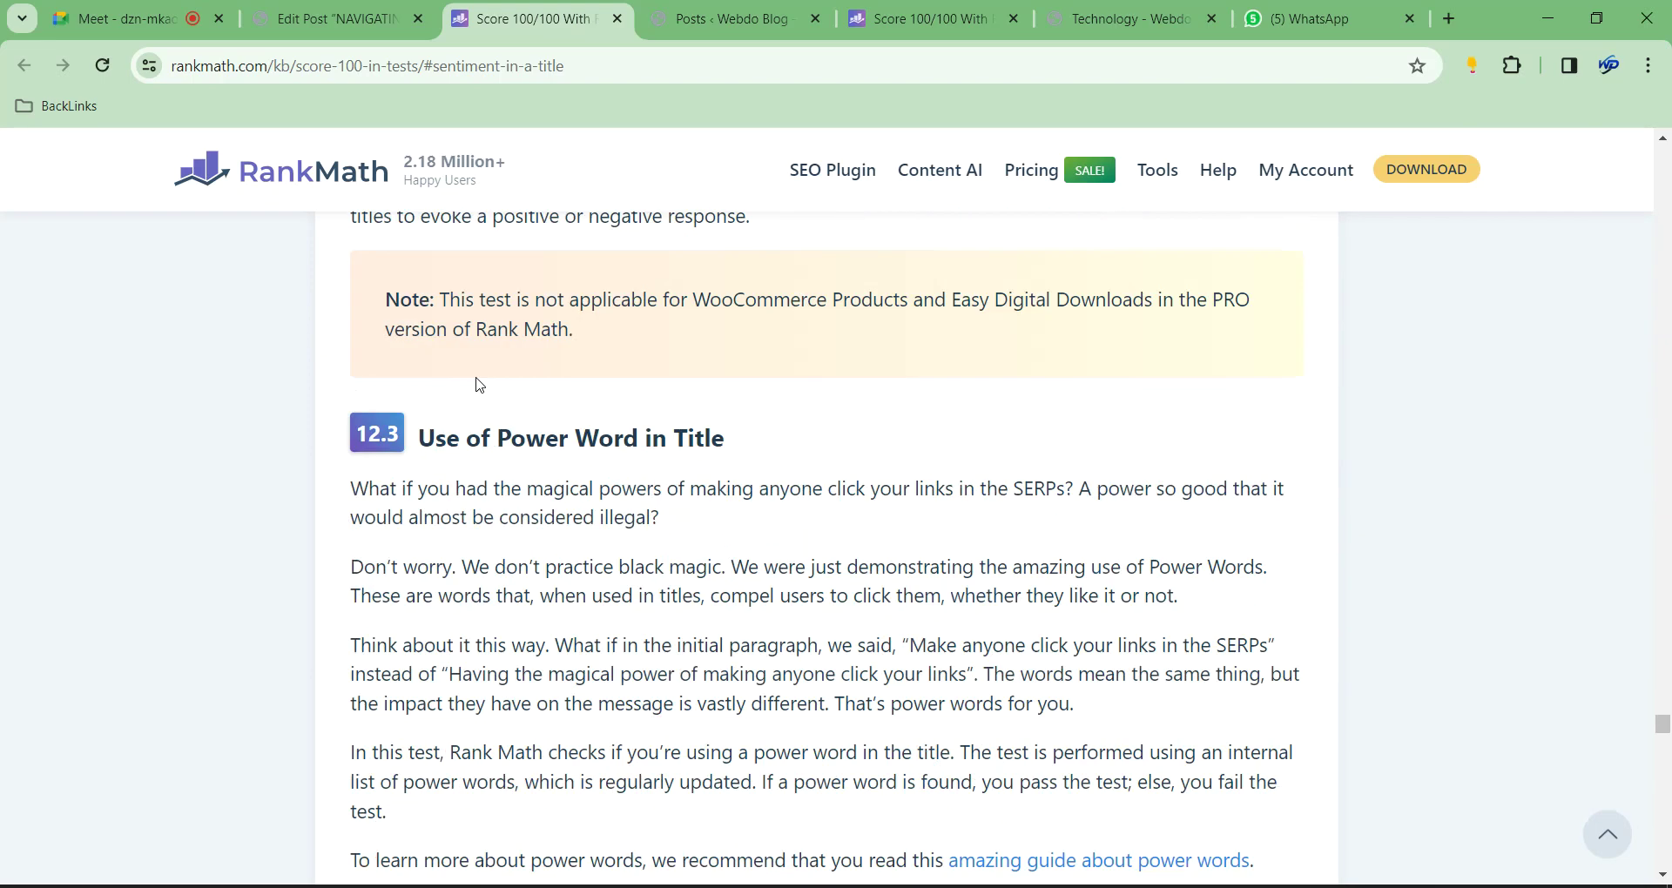
{"action": "scroll", "coordinate": [479, 383], "scroll_direction": "up", "scroll_amount": 15}
{"action": "scroll", "coordinate": [541, 447], "scroll_direction": "up", "scroll_amount": 12}
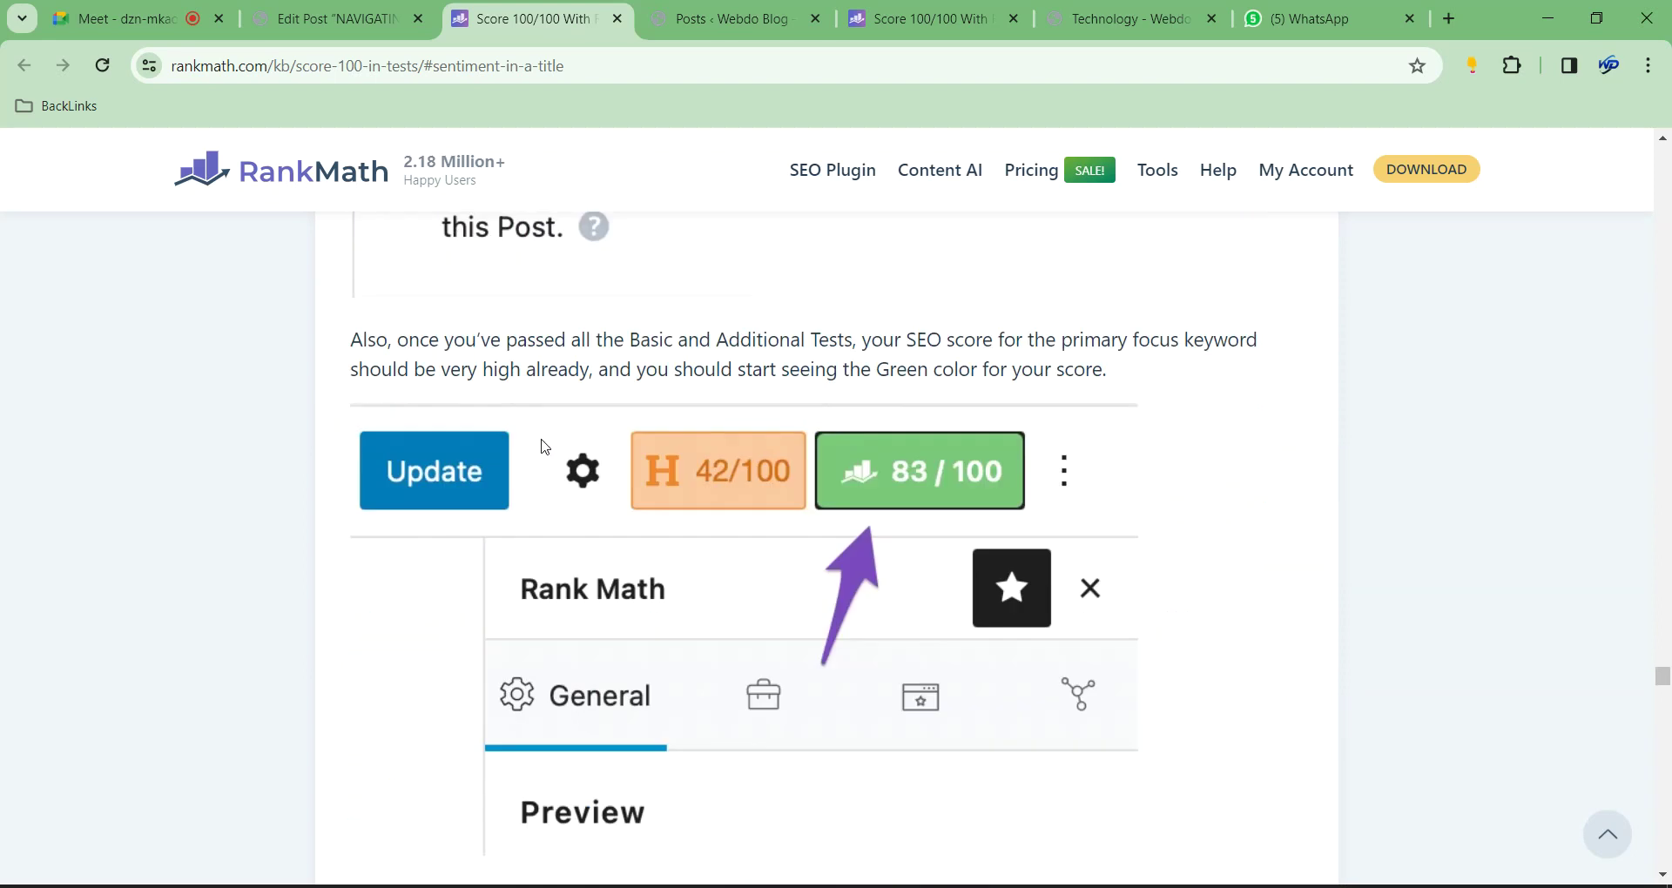
{"action": "scroll", "coordinate": [550, 447], "scroll_direction": "down", "scroll_amount": 10}
{"action": "scroll", "coordinate": [549, 447], "scroll_direction": "down", "scroll_amount": 5}
{"action": "scroll", "coordinate": [549, 424], "scroll_direction": "down", "scroll_amount": 15}
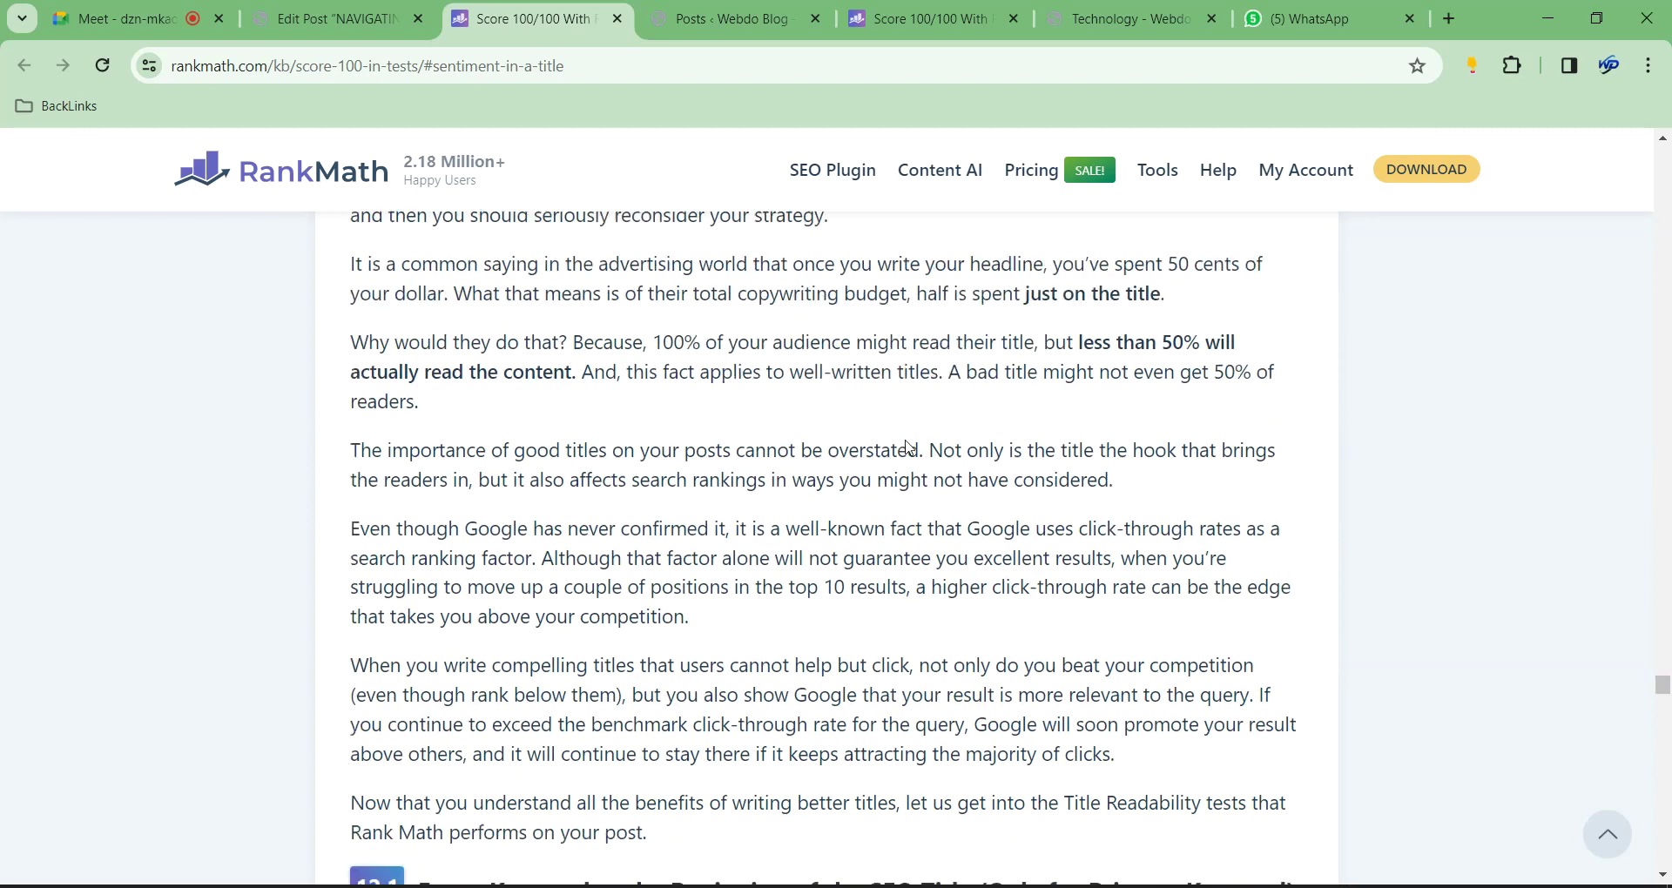
{"action": "scroll", "coordinate": [712, 433], "scroll_direction": "down", "scroll_amount": 5}
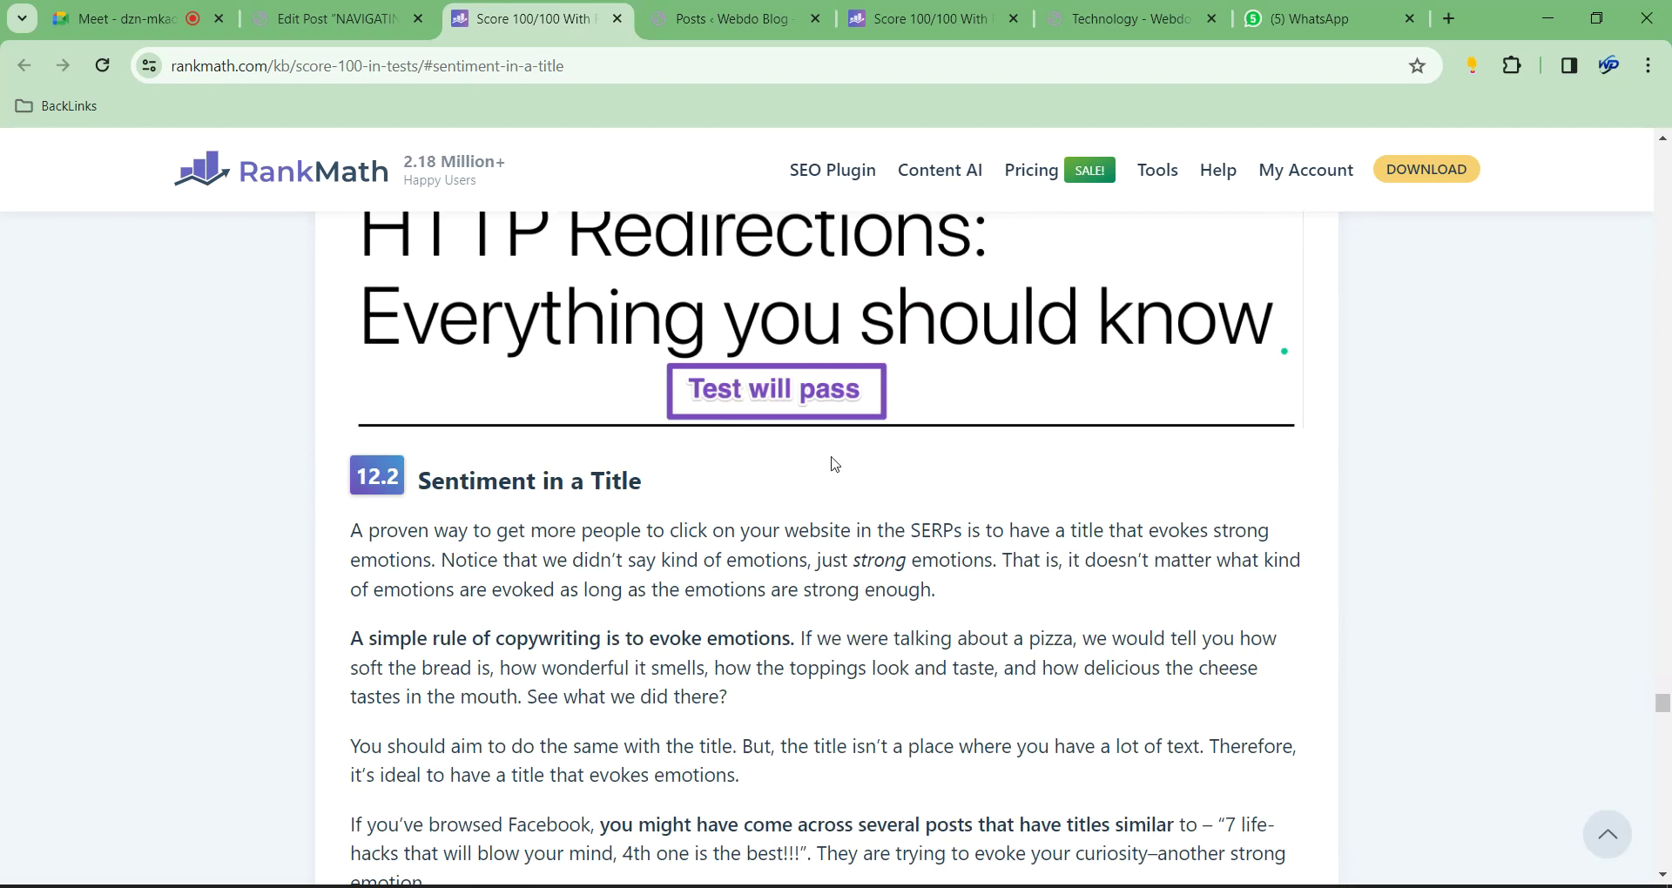
{"action": "scroll", "coordinate": [718, 547], "scroll_direction": "down", "scroll_amount": 10}
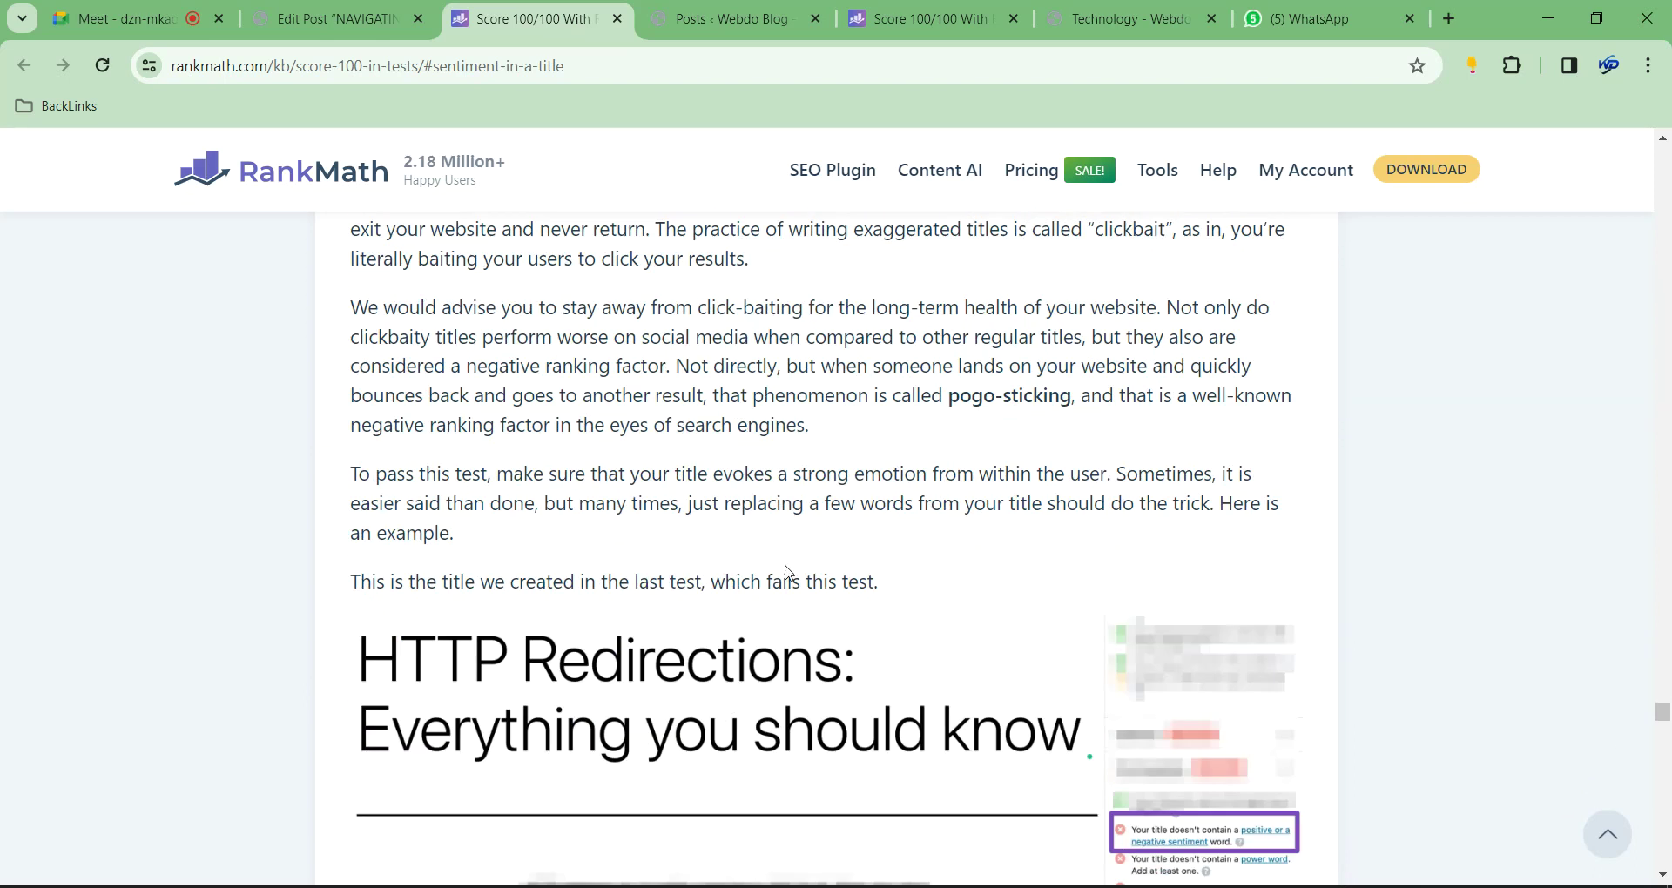
{"action": "scroll", "coordinate": [493, 574], "scroll_direction": "up", "scroll_amount": 3}
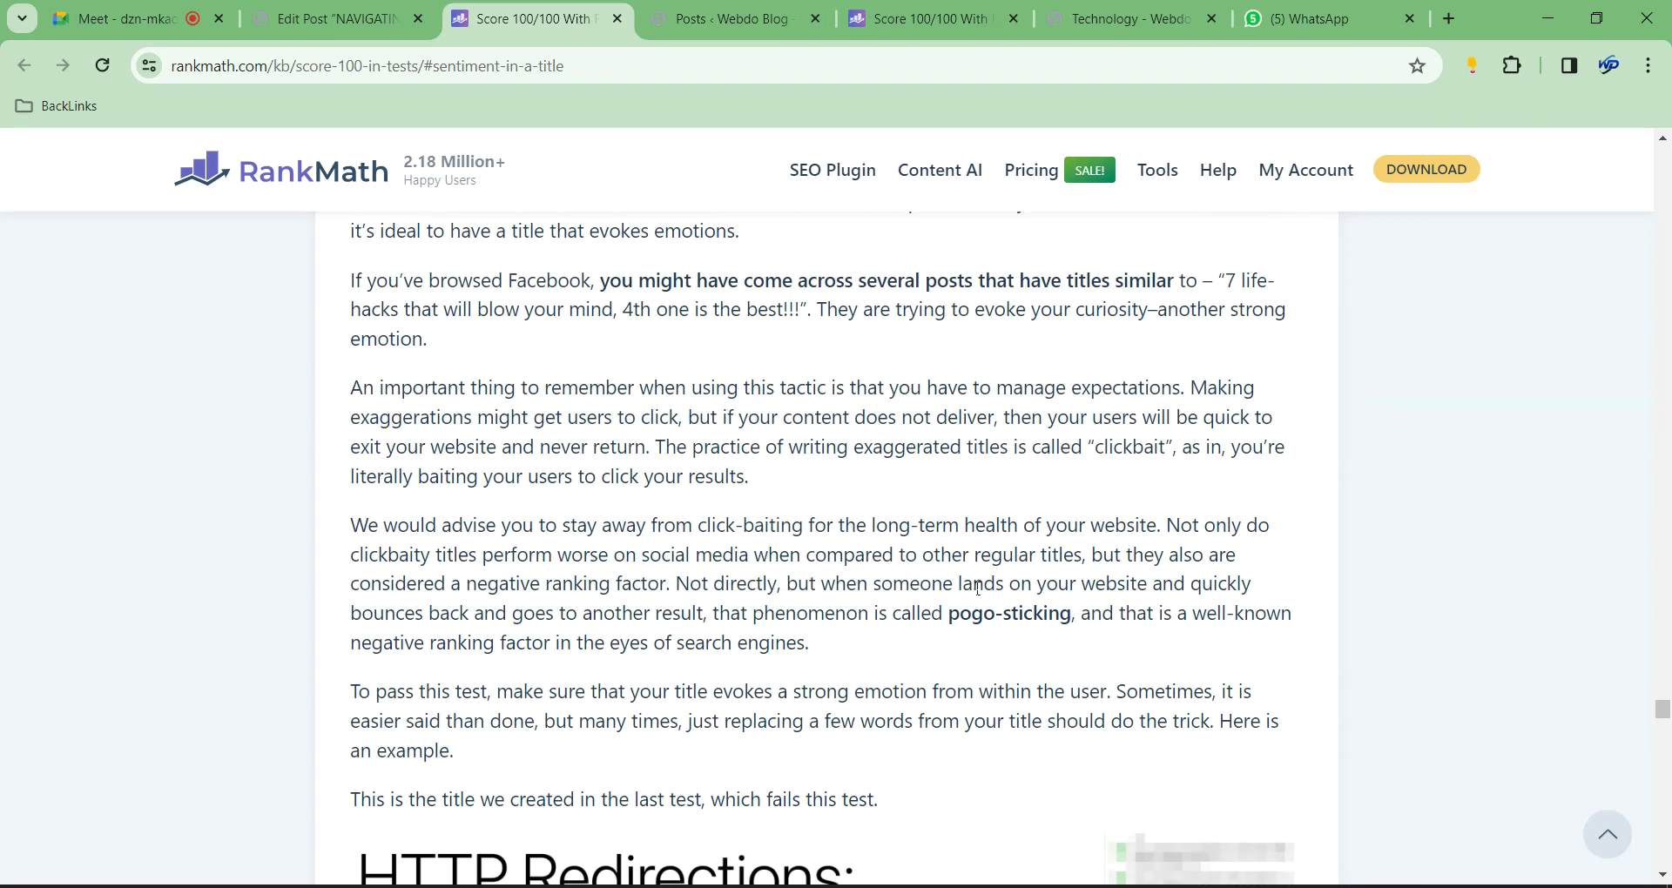
{"action": "scroll", "coordinate": [978, 589], "scroll_direction": "up", "scroll_amount": 5}
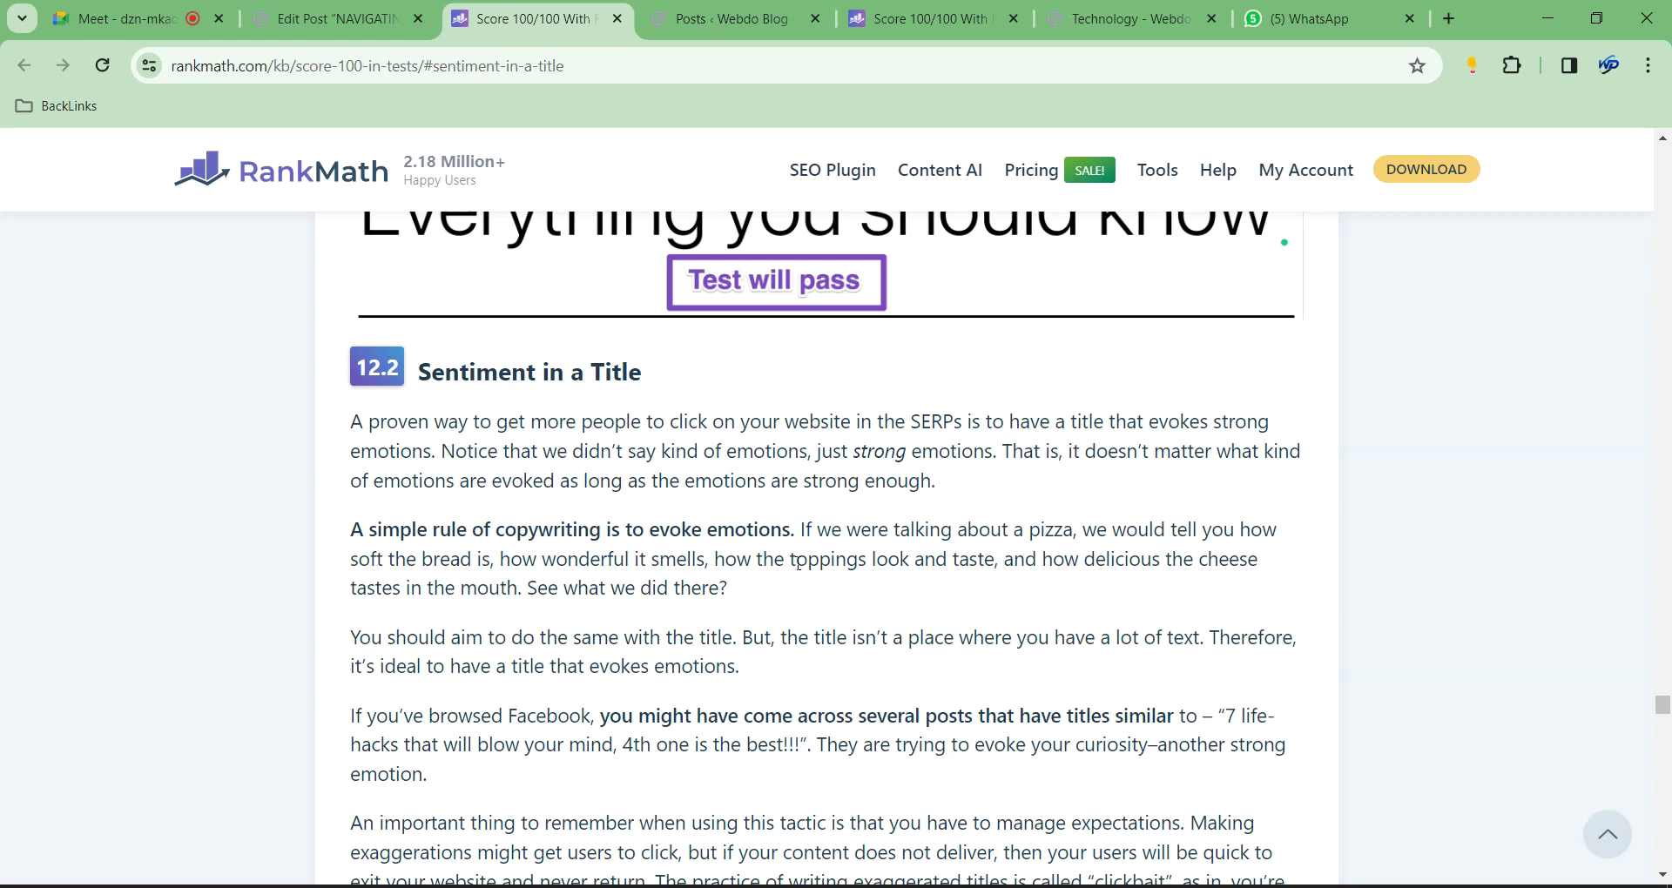
{"action": "scroll", "coordinate": [1139, 690], "scroll_direction": "down", "scroll_amount": 6}
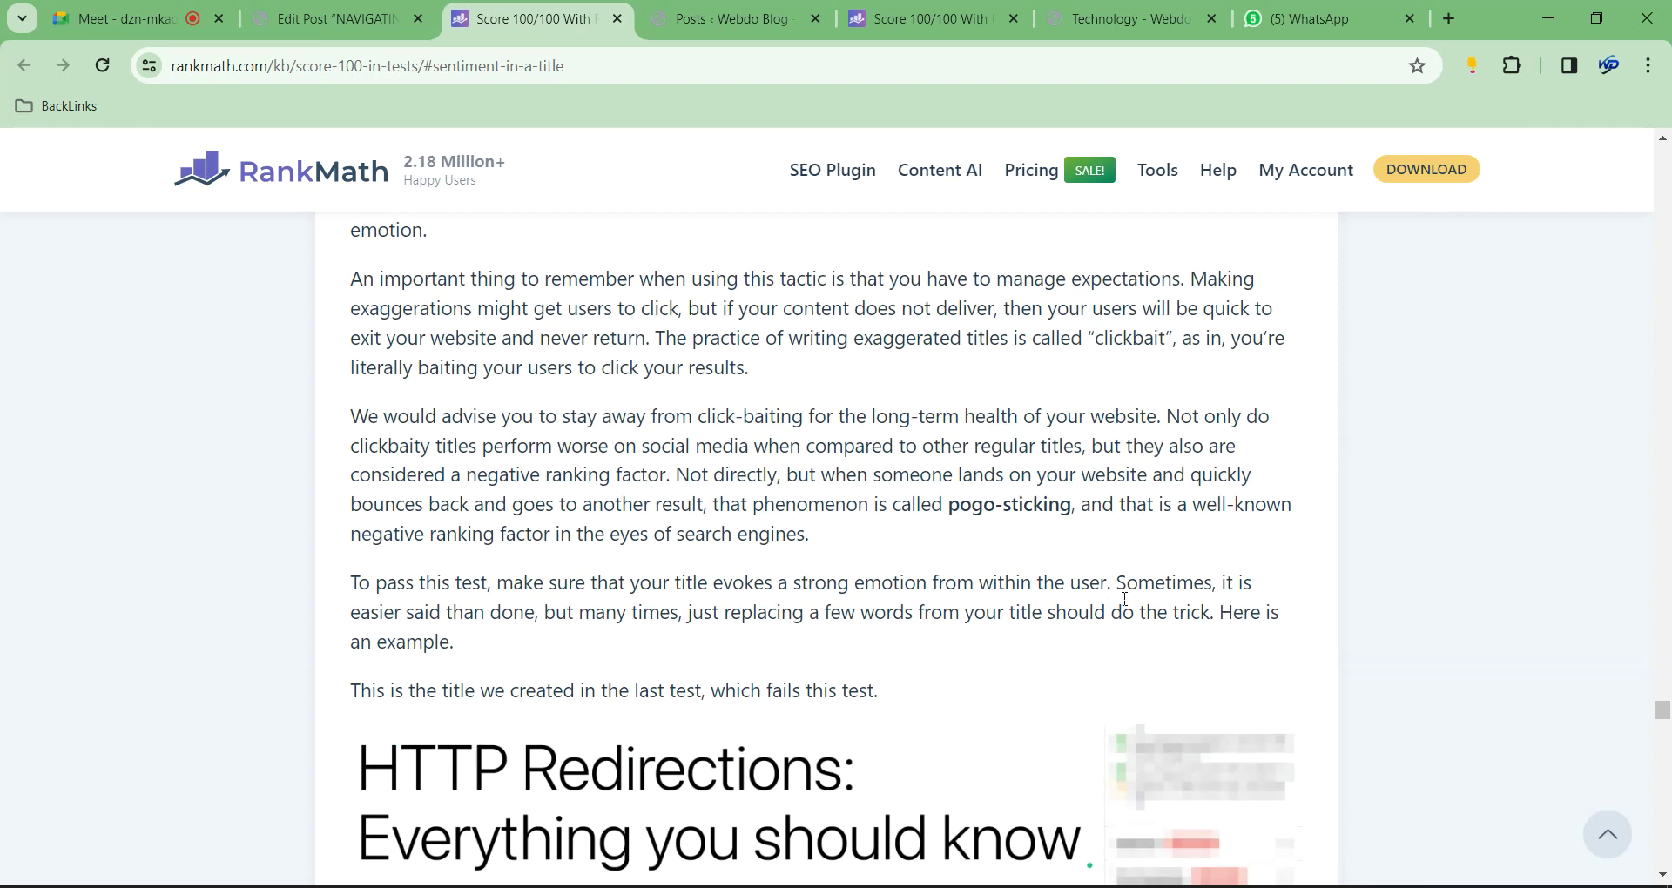
{"action": "scroll", "coordinate": [1125, 599], "scroll_direction": "down", "scroll_amount": 4}
{"action": "scroll", "coordinate": [740, 488], "scroll_direction": "up", "scroll_amount": 9}
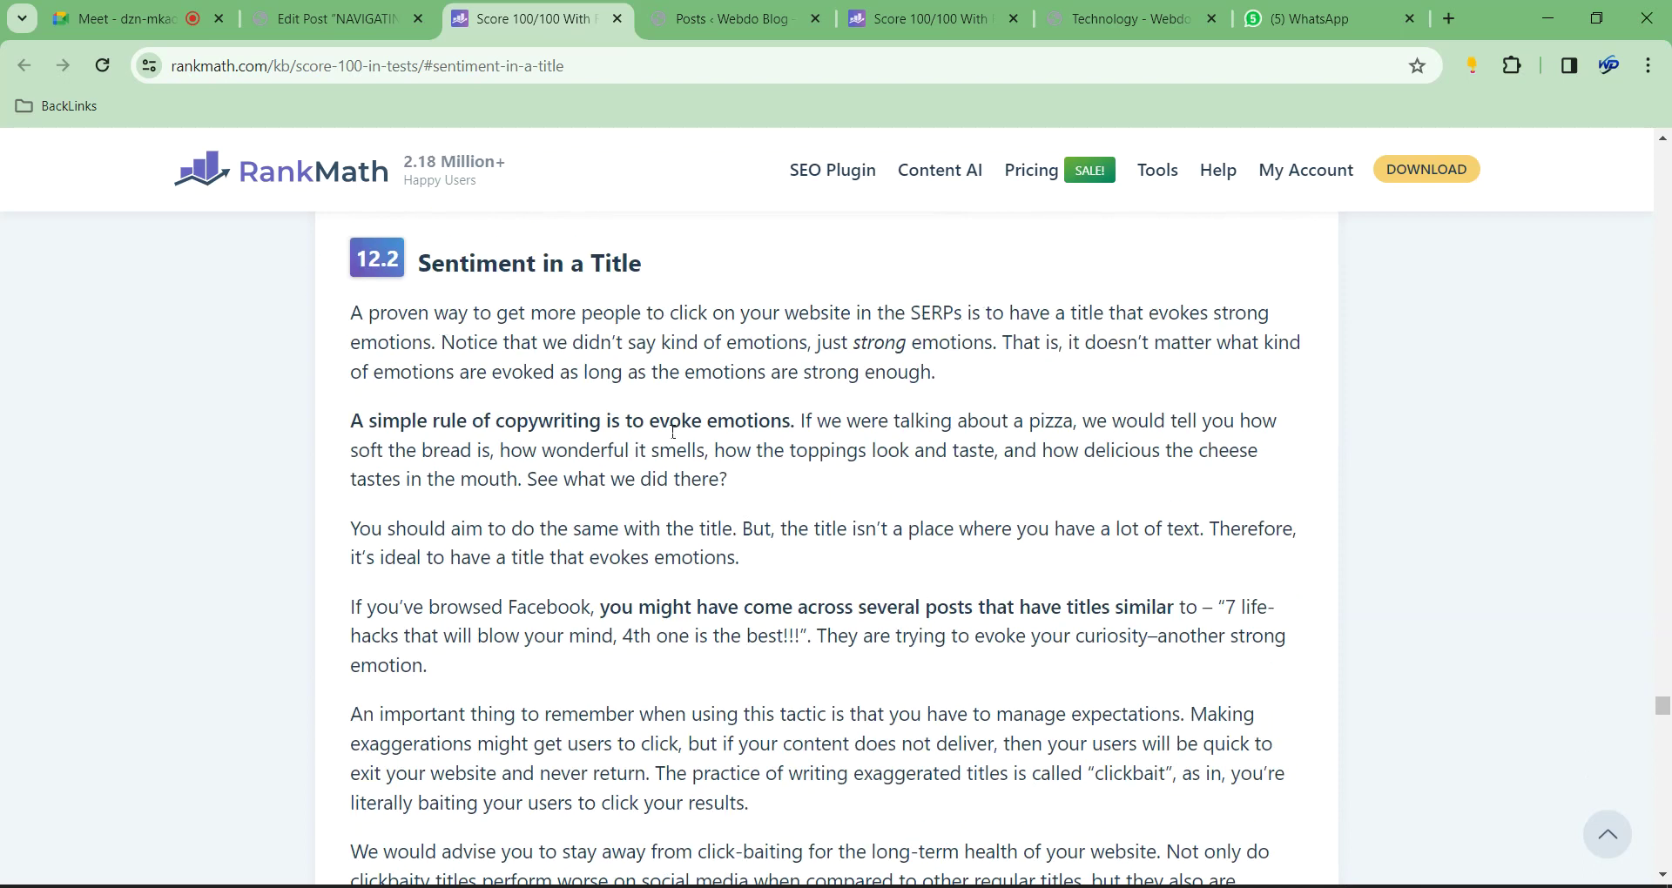
{"action": "scroll", "coordinate": [651, 418], "scroll_direction": "down", "scroll_amount": 4}
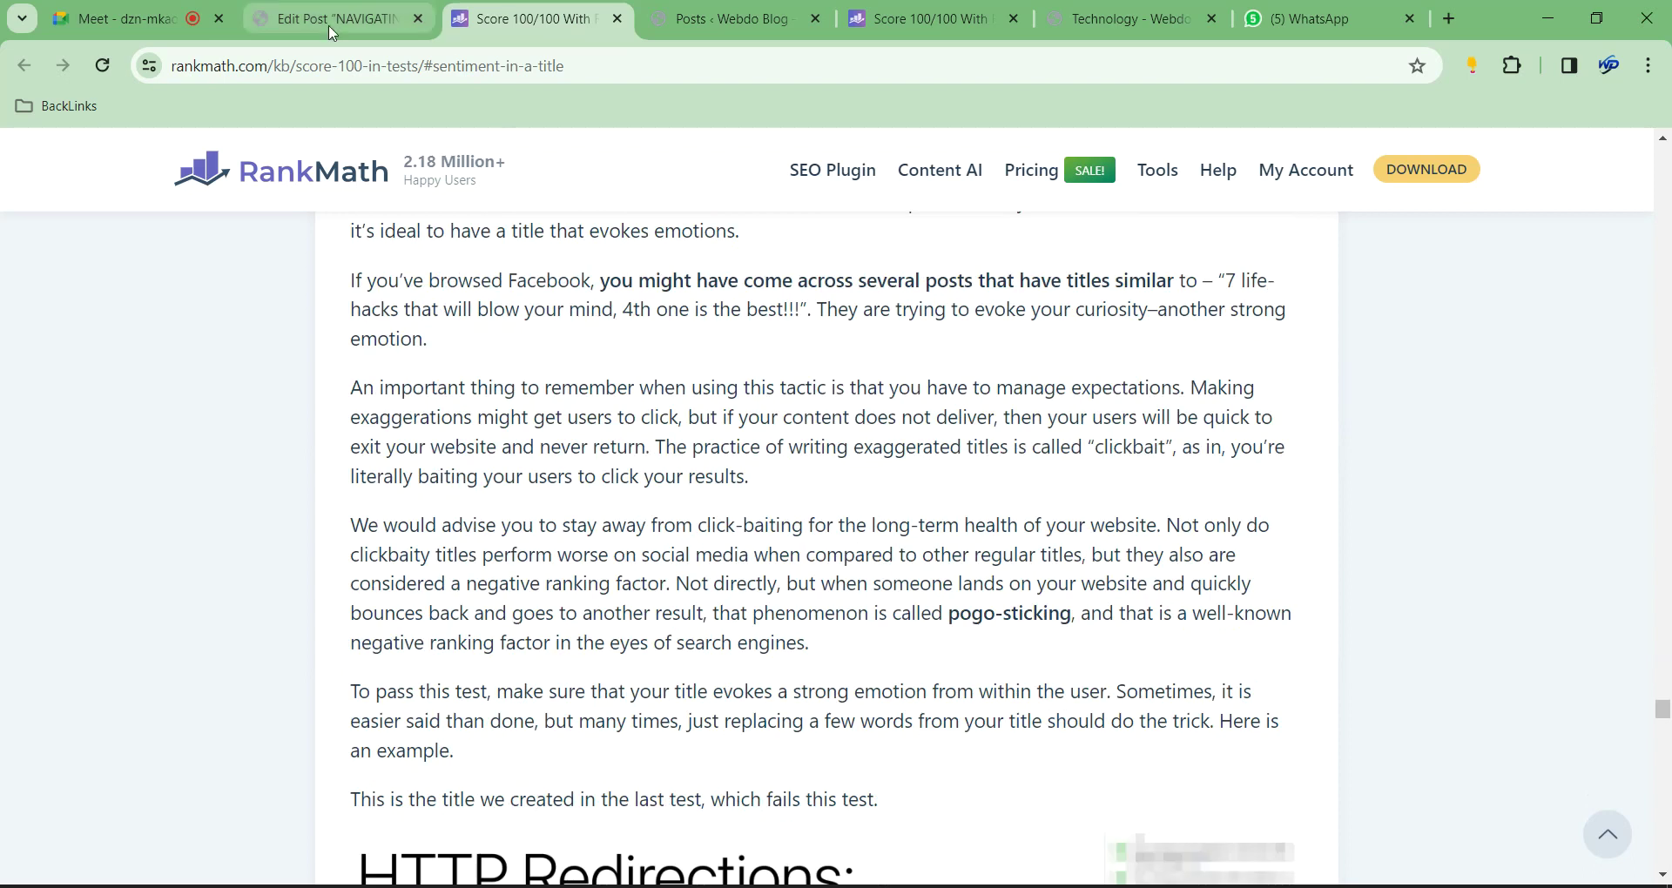
Return to the post editor, highlight "HOW TO GET" in the heading, and open the Title Readability "power word" link in a new tab
{"action": "left_click", "coordinate": [331, 33]}
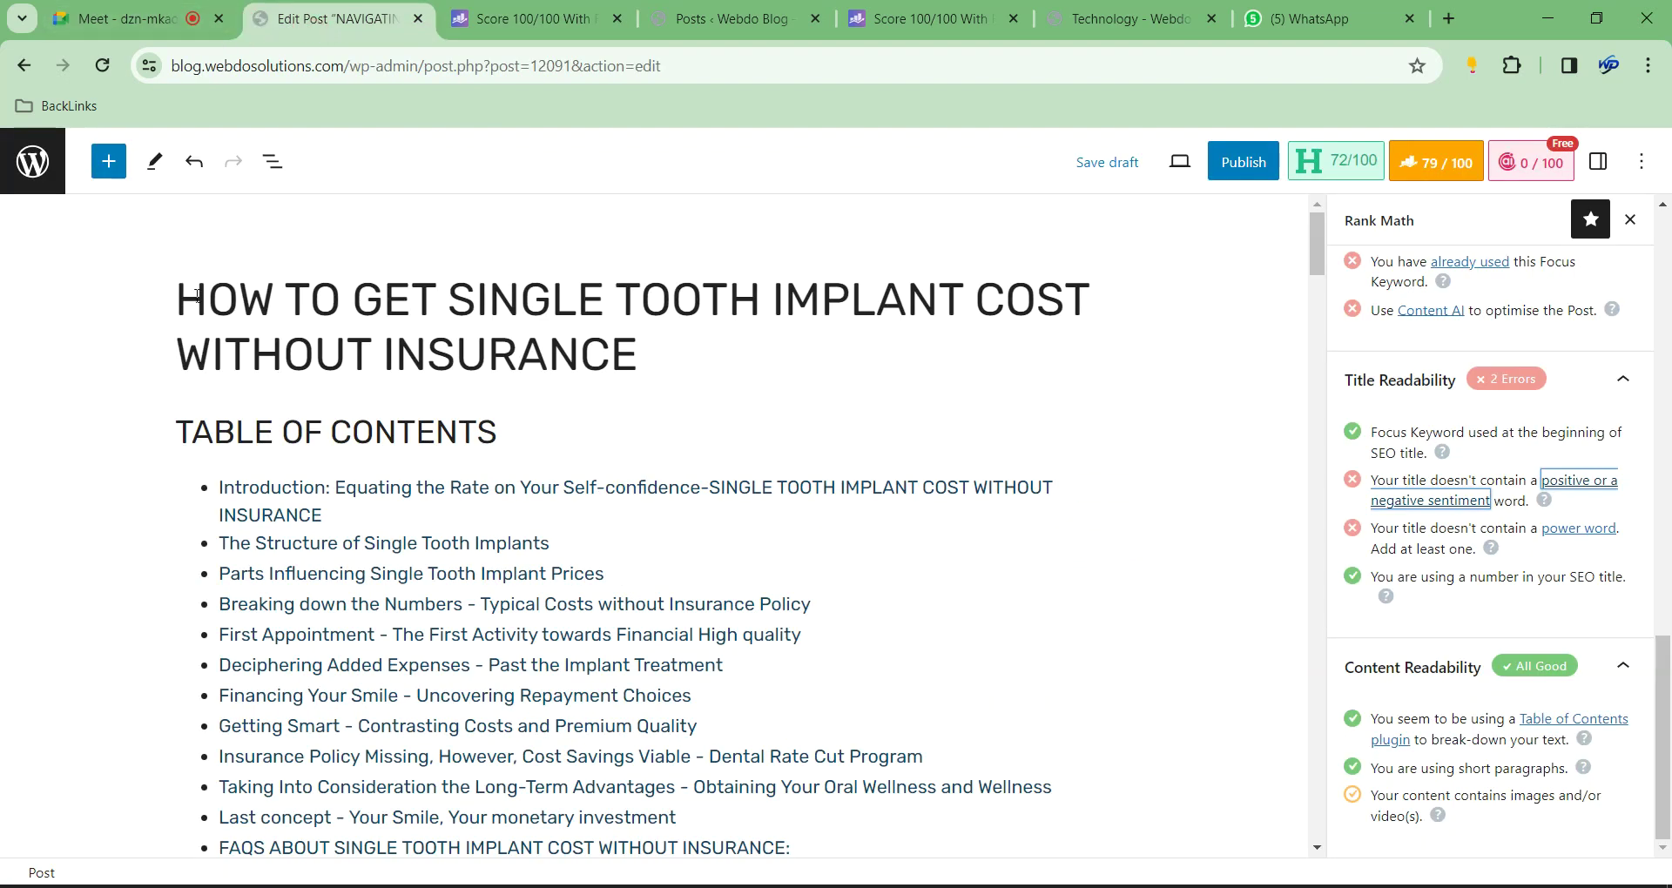
{"action": "left_click_drag", "start_coordinate": [178, 301], "coordinate": [436, 300]}
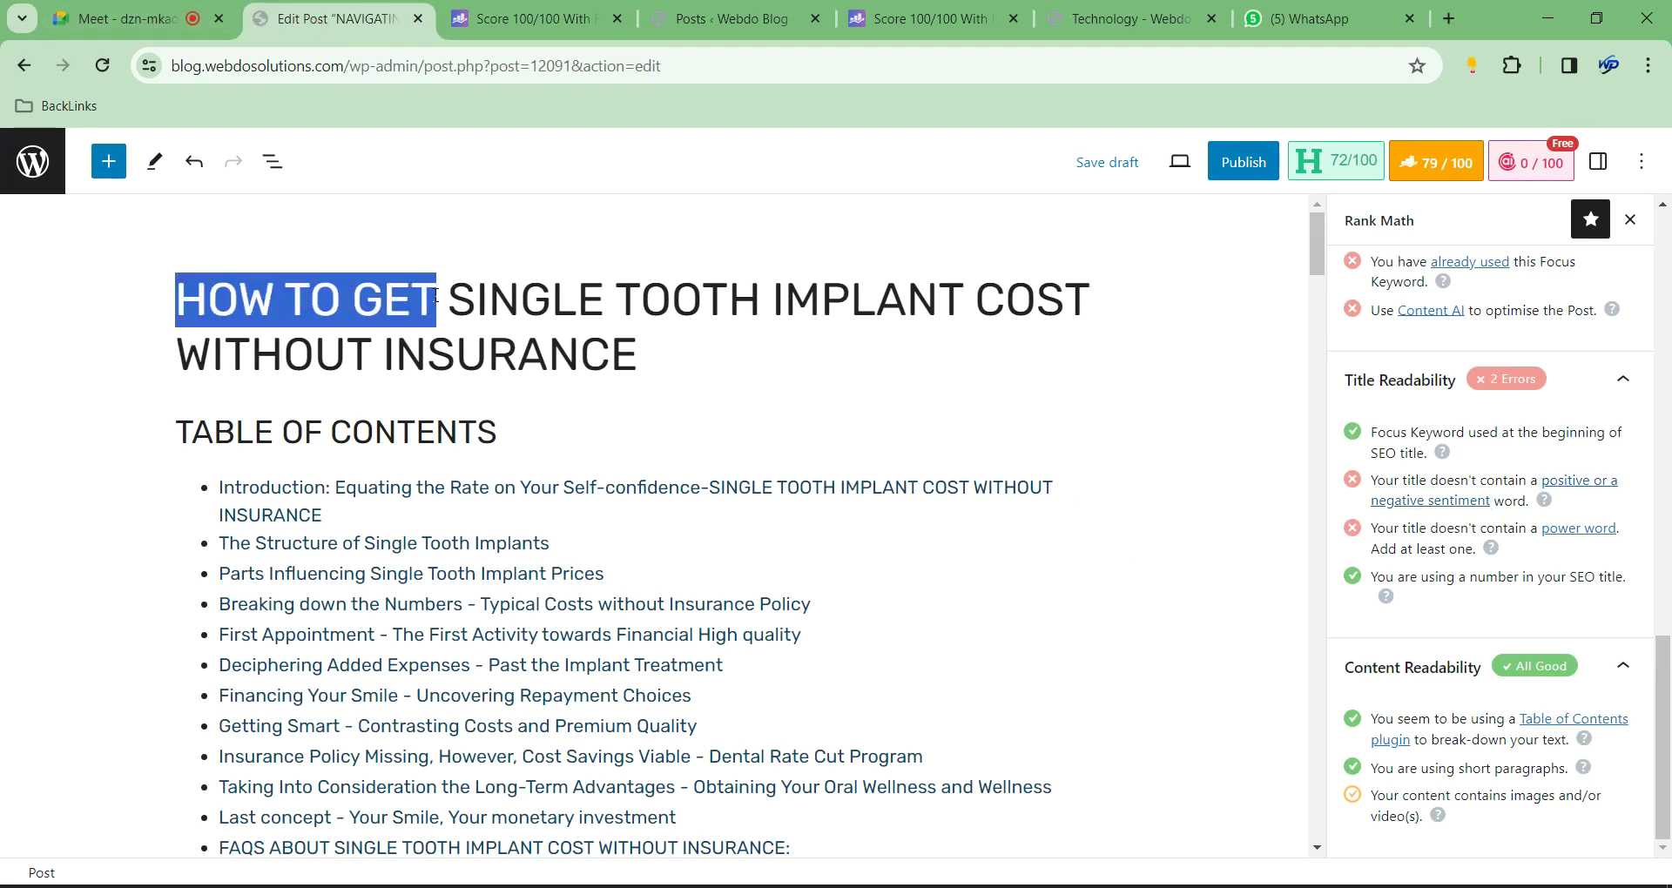
{"action": "right_click", "coordinate": [1568, 529]}
{"action": "left_click", "coordinate": [1523, 548]}
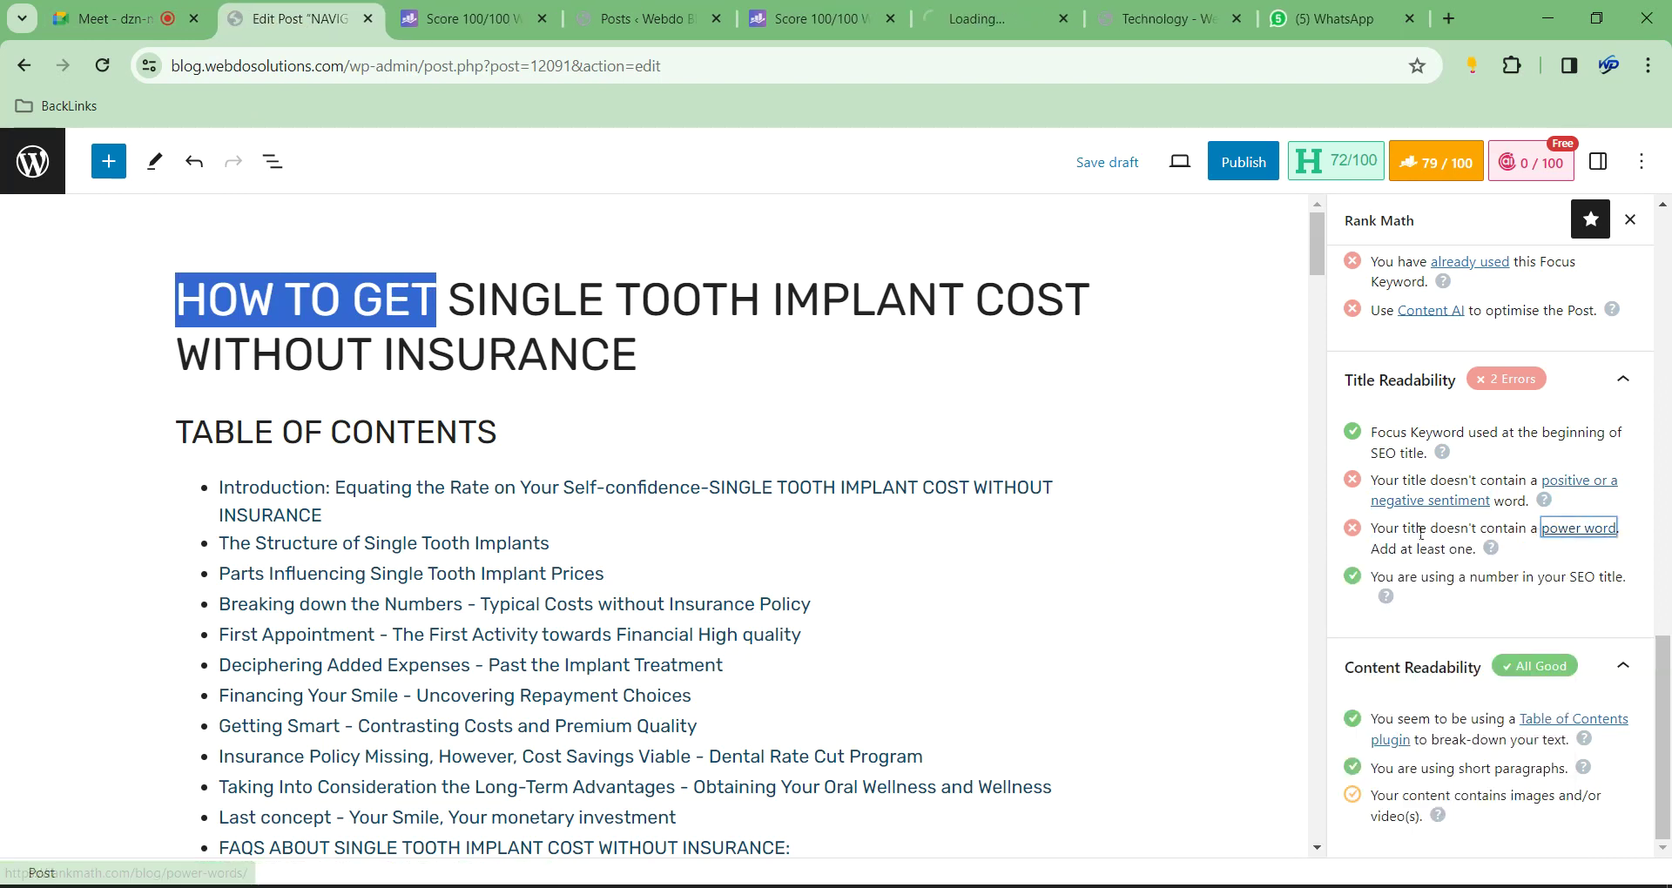
{"action": "left_click", "coordinate": [1001, 22]}
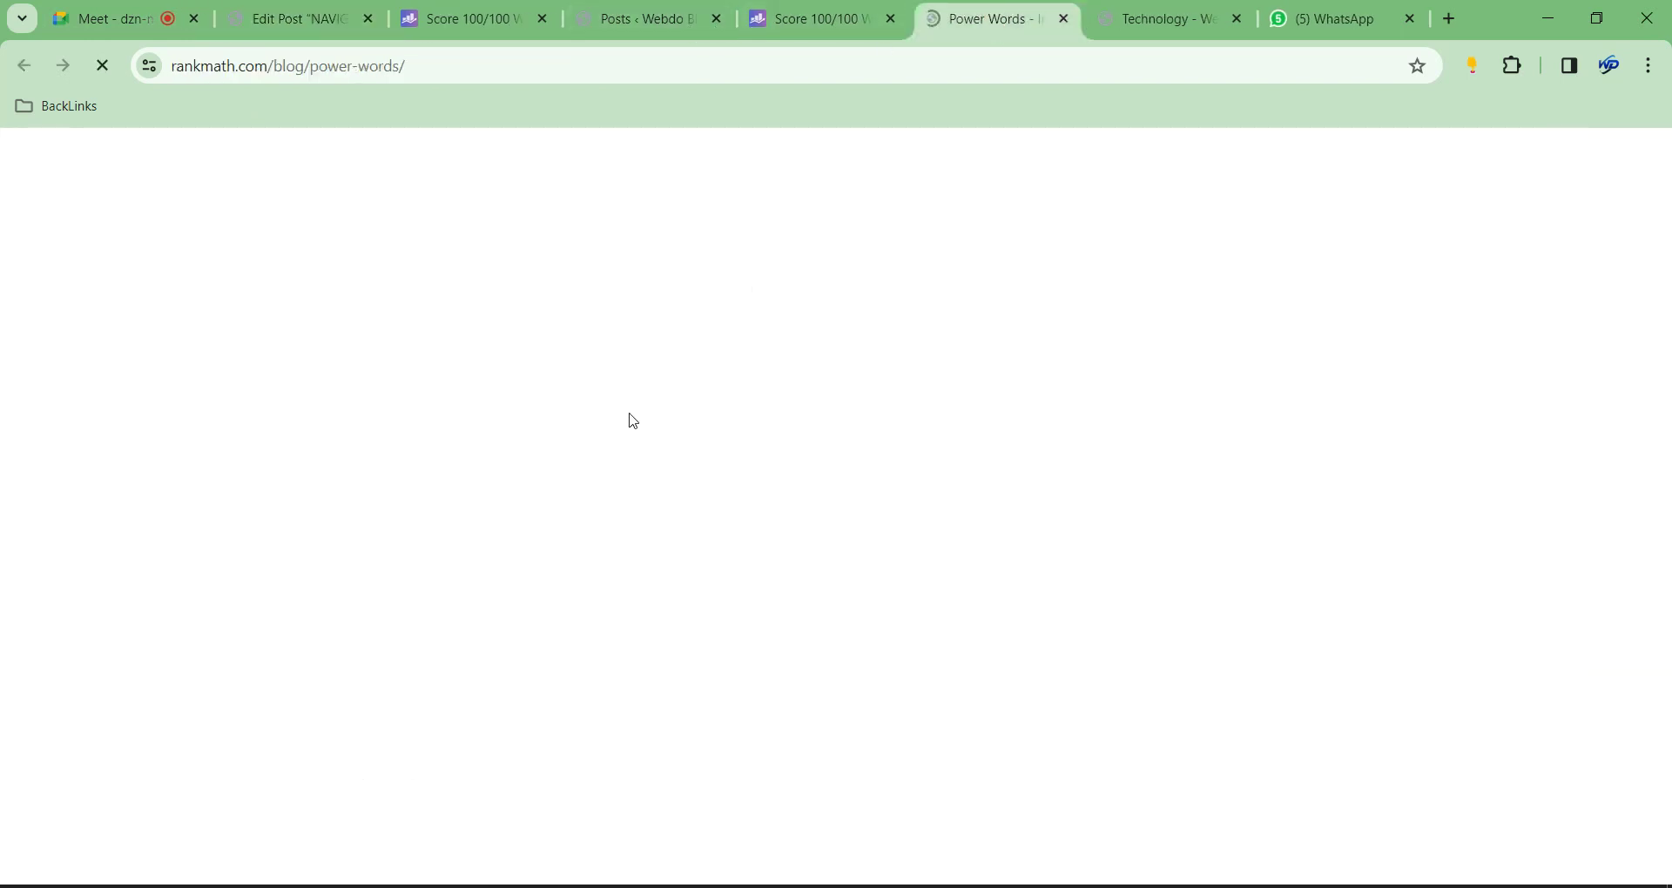
{"action": "scroll", "coordinate": [897, 596], "scroll_direction": "down", "scroll_amount": 7}
{"action": "scroll", "coordinate": [897, 597], "scroll_direction": "down", "scroll_amount": 6}
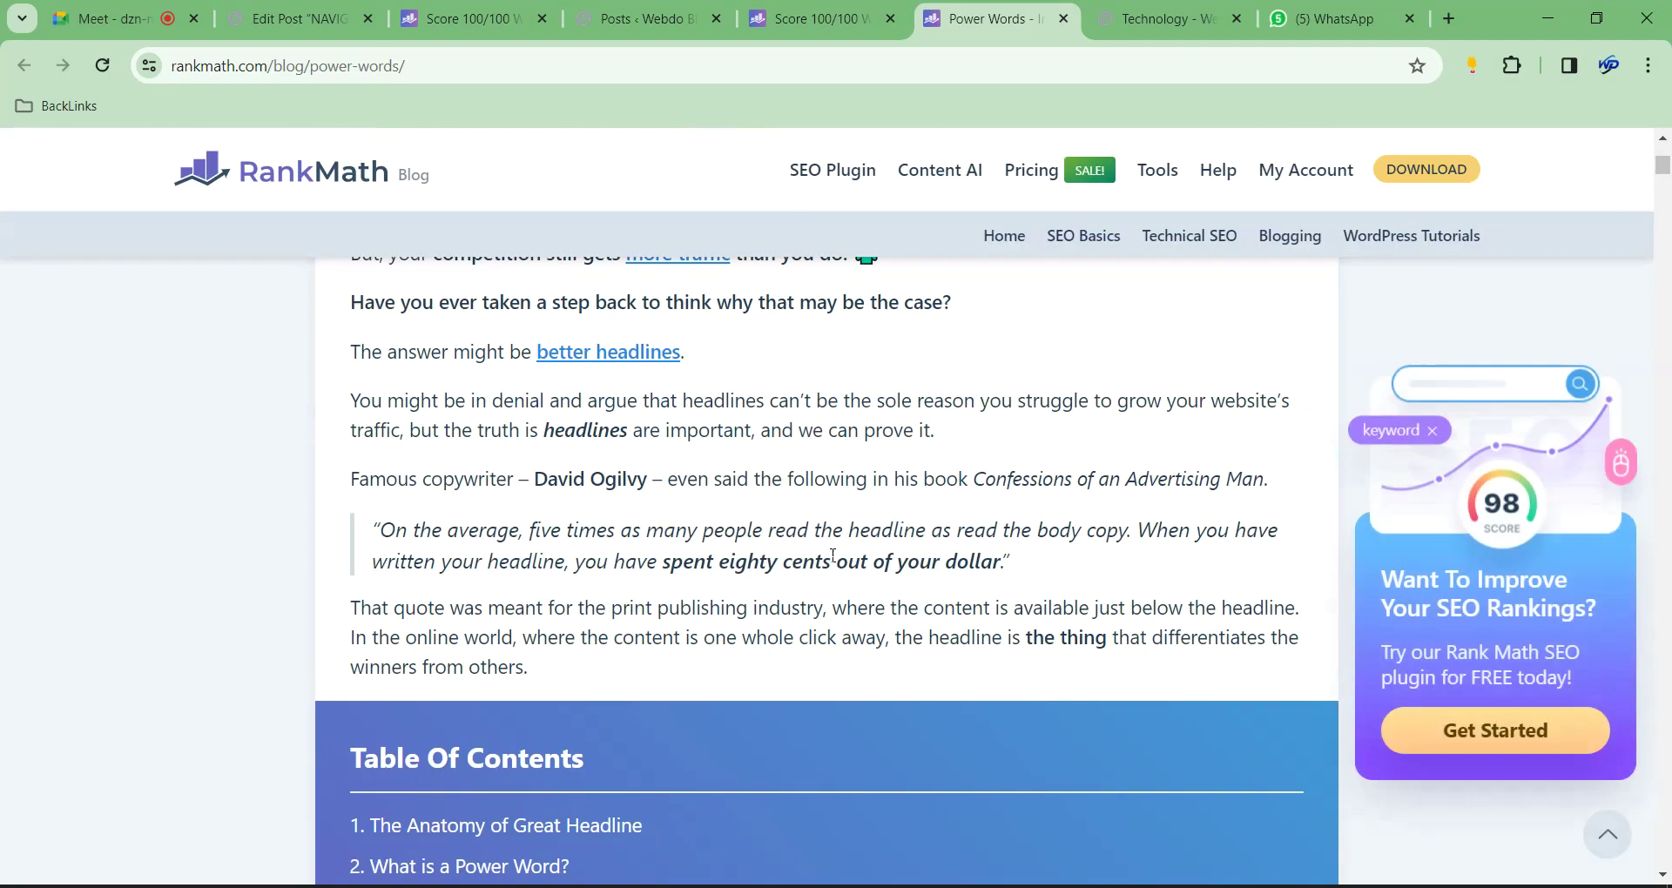
Open the power words article's "better headlines" link in a new tab and skim it down to the advice on writing headlines
{"action": "scroll", "coordinate": [836, 558], "scroll_direction": "up", "scroll_amount": 5}
{"action": "right_click", "coordinate": [601, 680]}
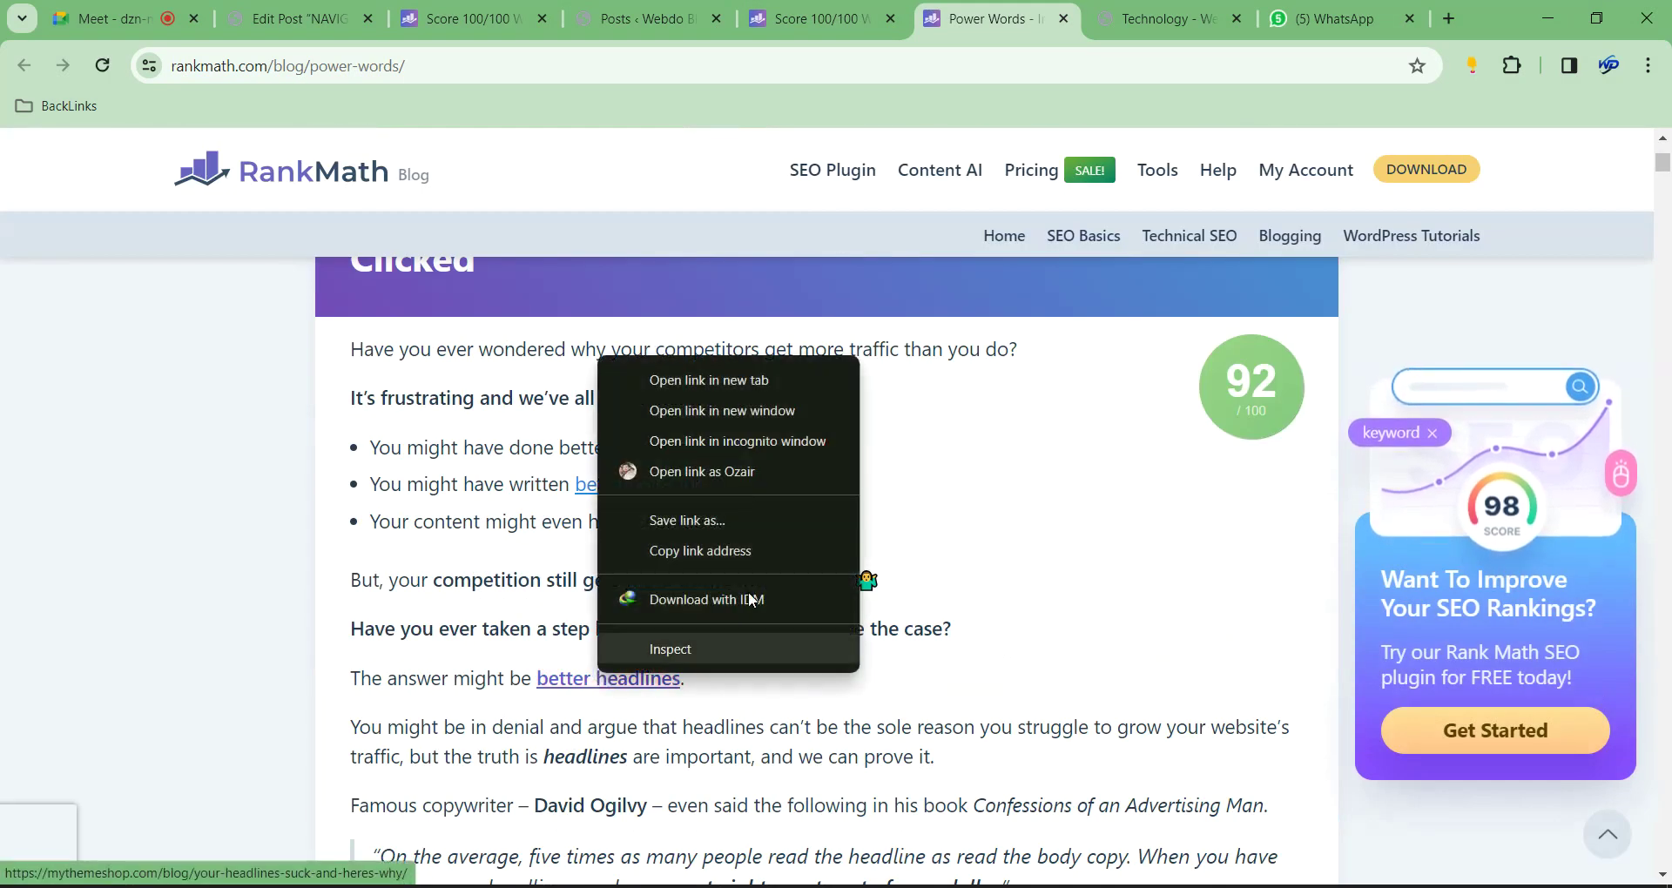
{"action": "left_click", "coordinate": [734, 380]}
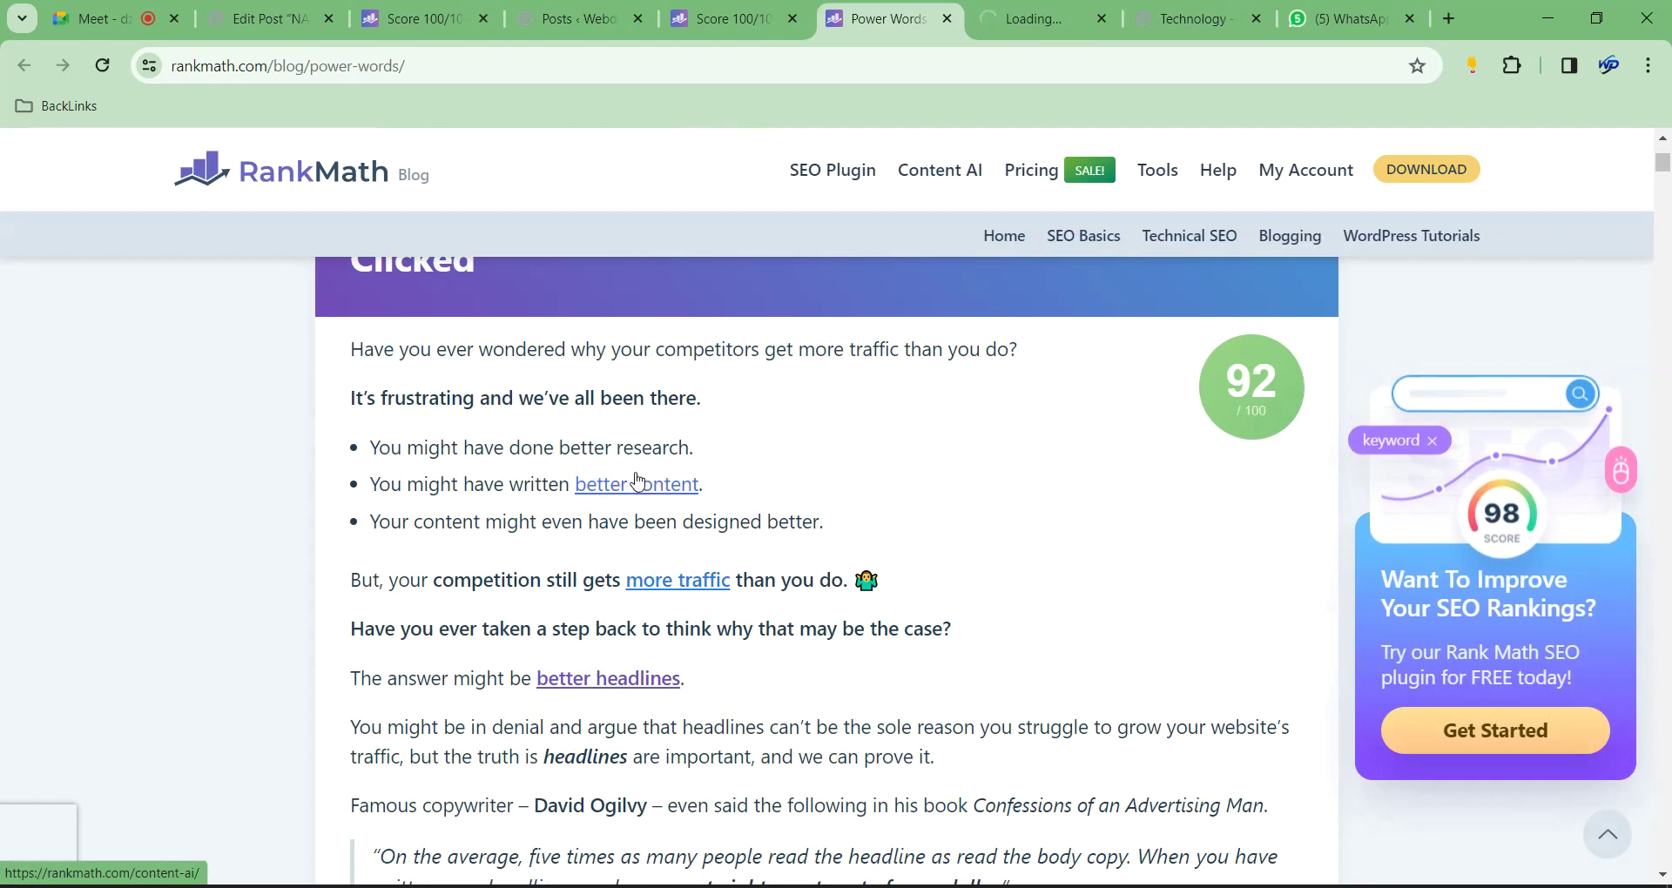
{"action": "left_click", "coordinate": [999, 19]}
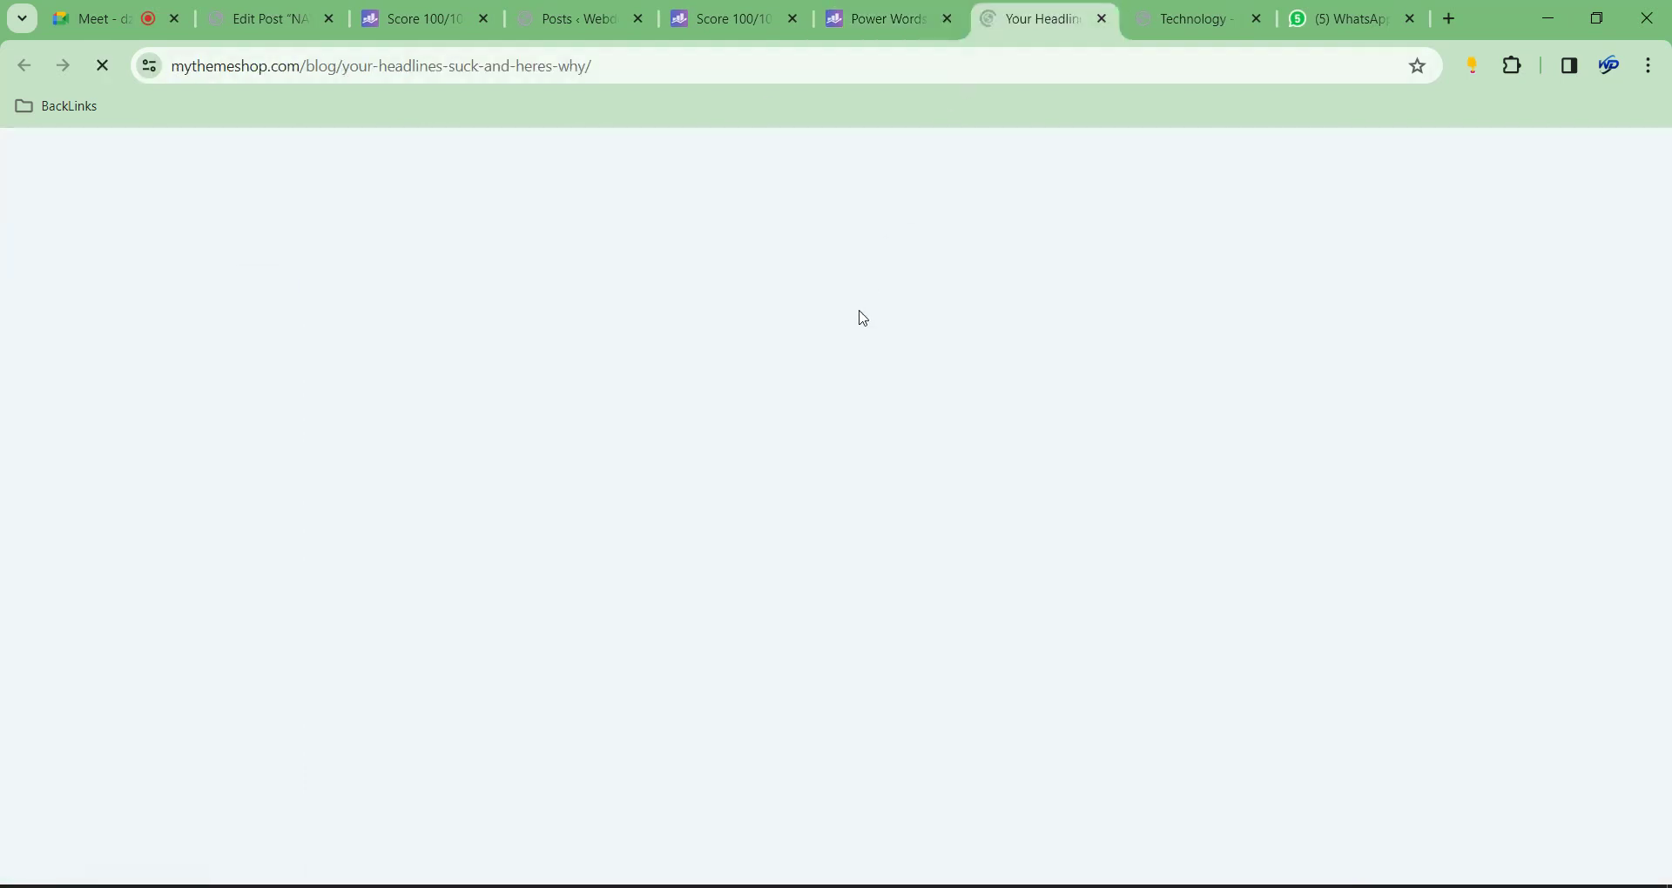
{"action": "scroll", "coordinate": [772, 547], "scroll_direction": "down", "scroll_amount": 20}
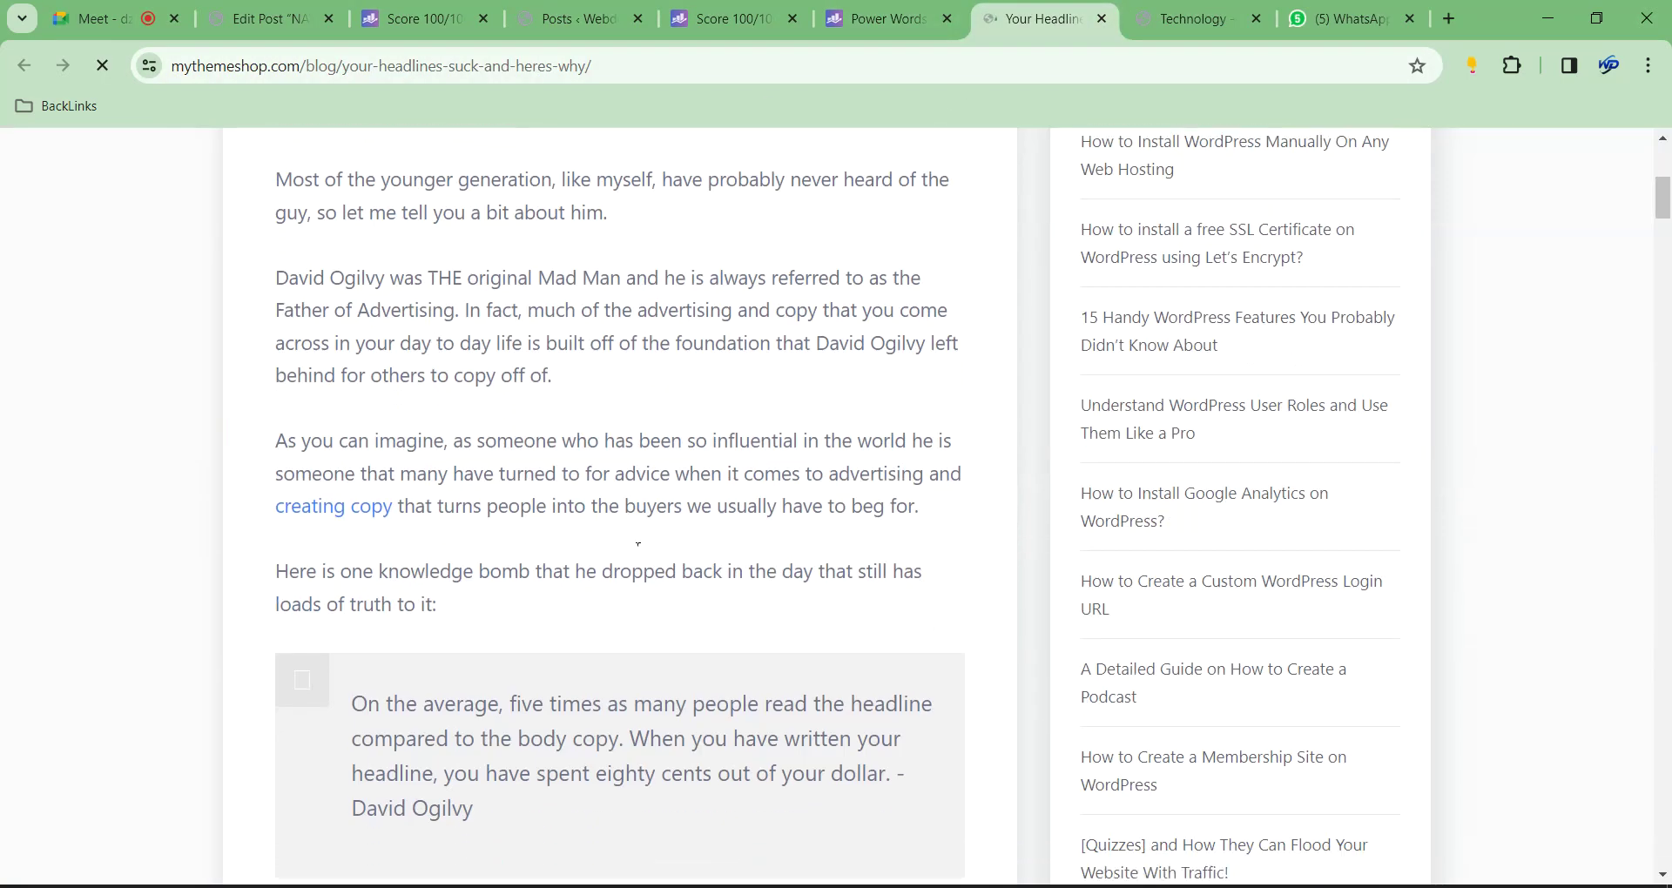
{"action": "scroll", "coordinate": [659, 551], "scroll_direction": "down", "scroll_amount": 20}
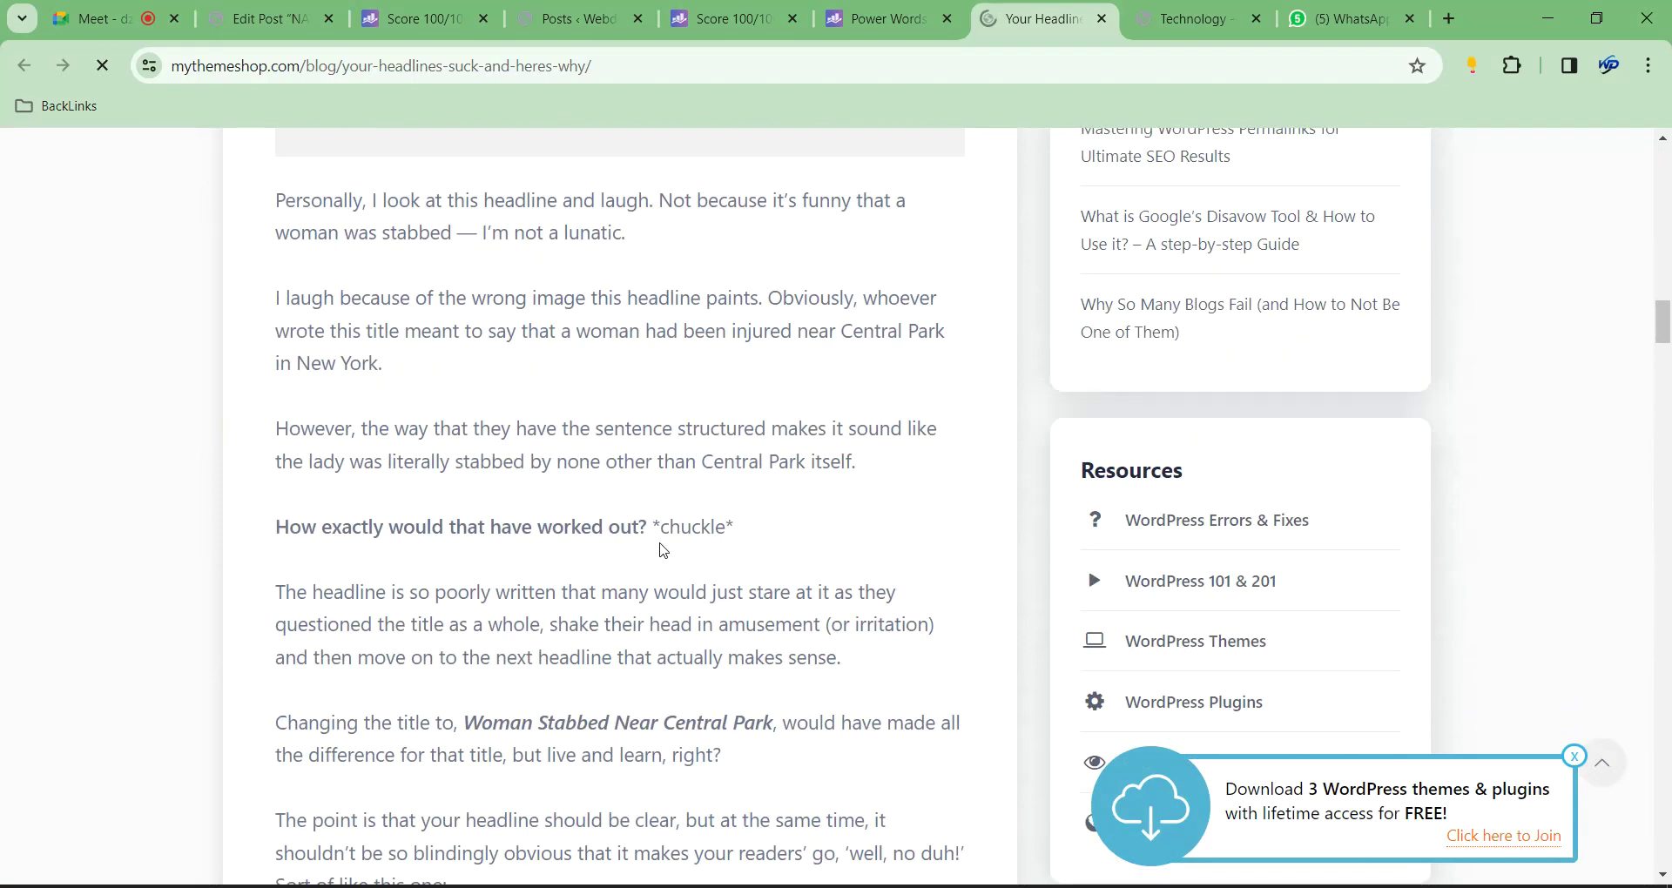
{"action": "scroll", "coordinate": [667, 553], "scroll_direction": "down", "scroll_amount": 20}
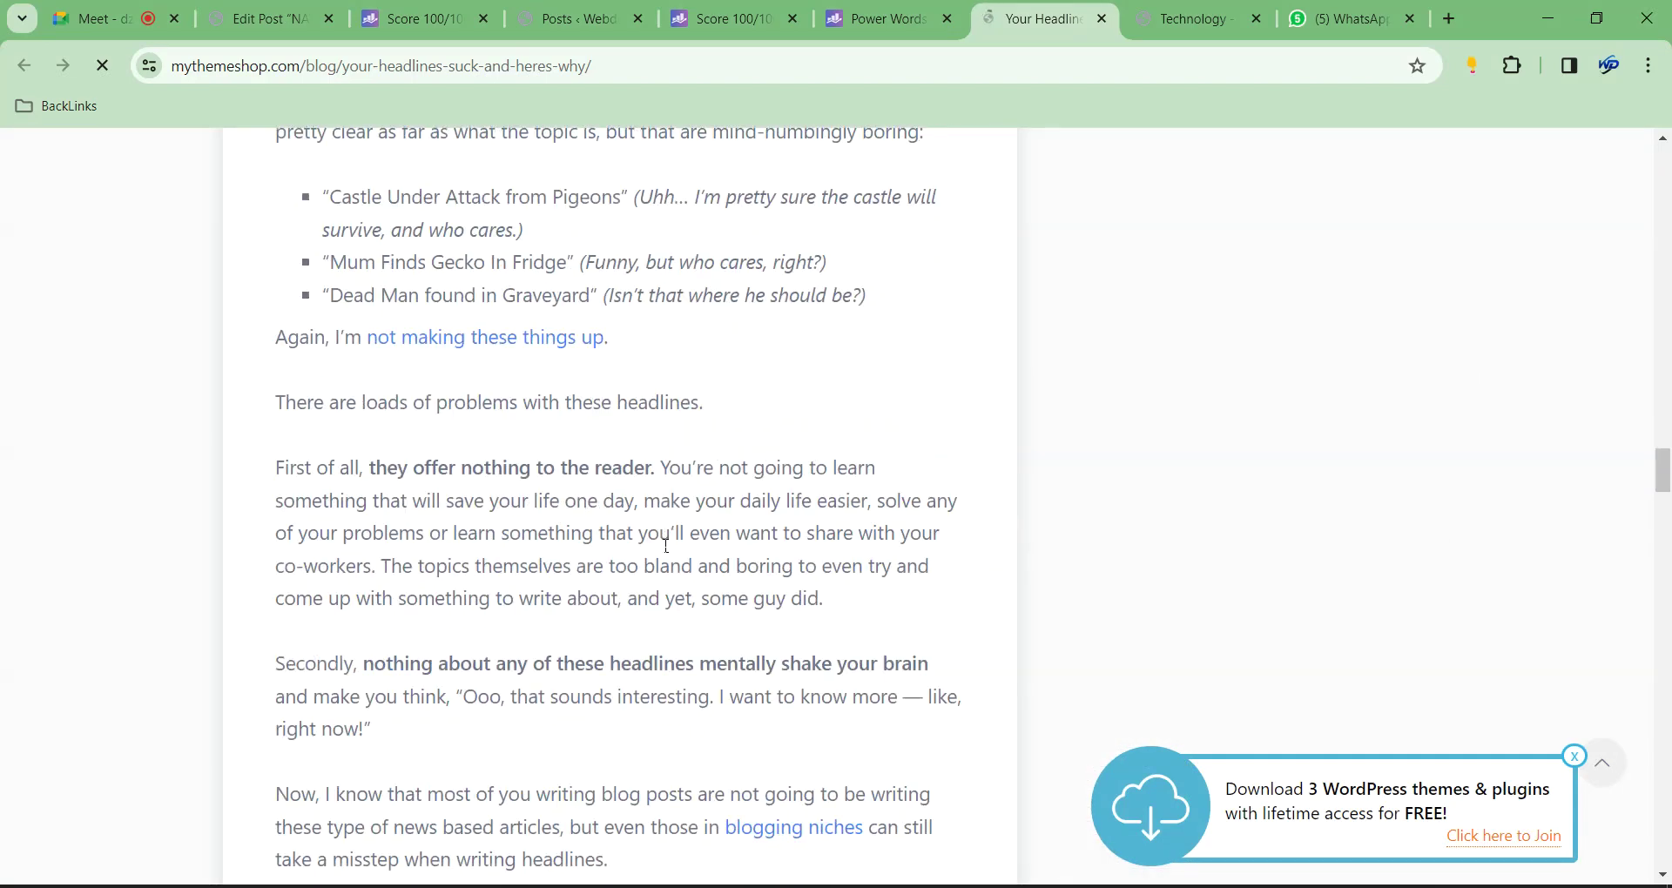
{"action": "scroll", "coordinate": [666, 546], "scroll_direction": "down", "scroll_amount": 20}
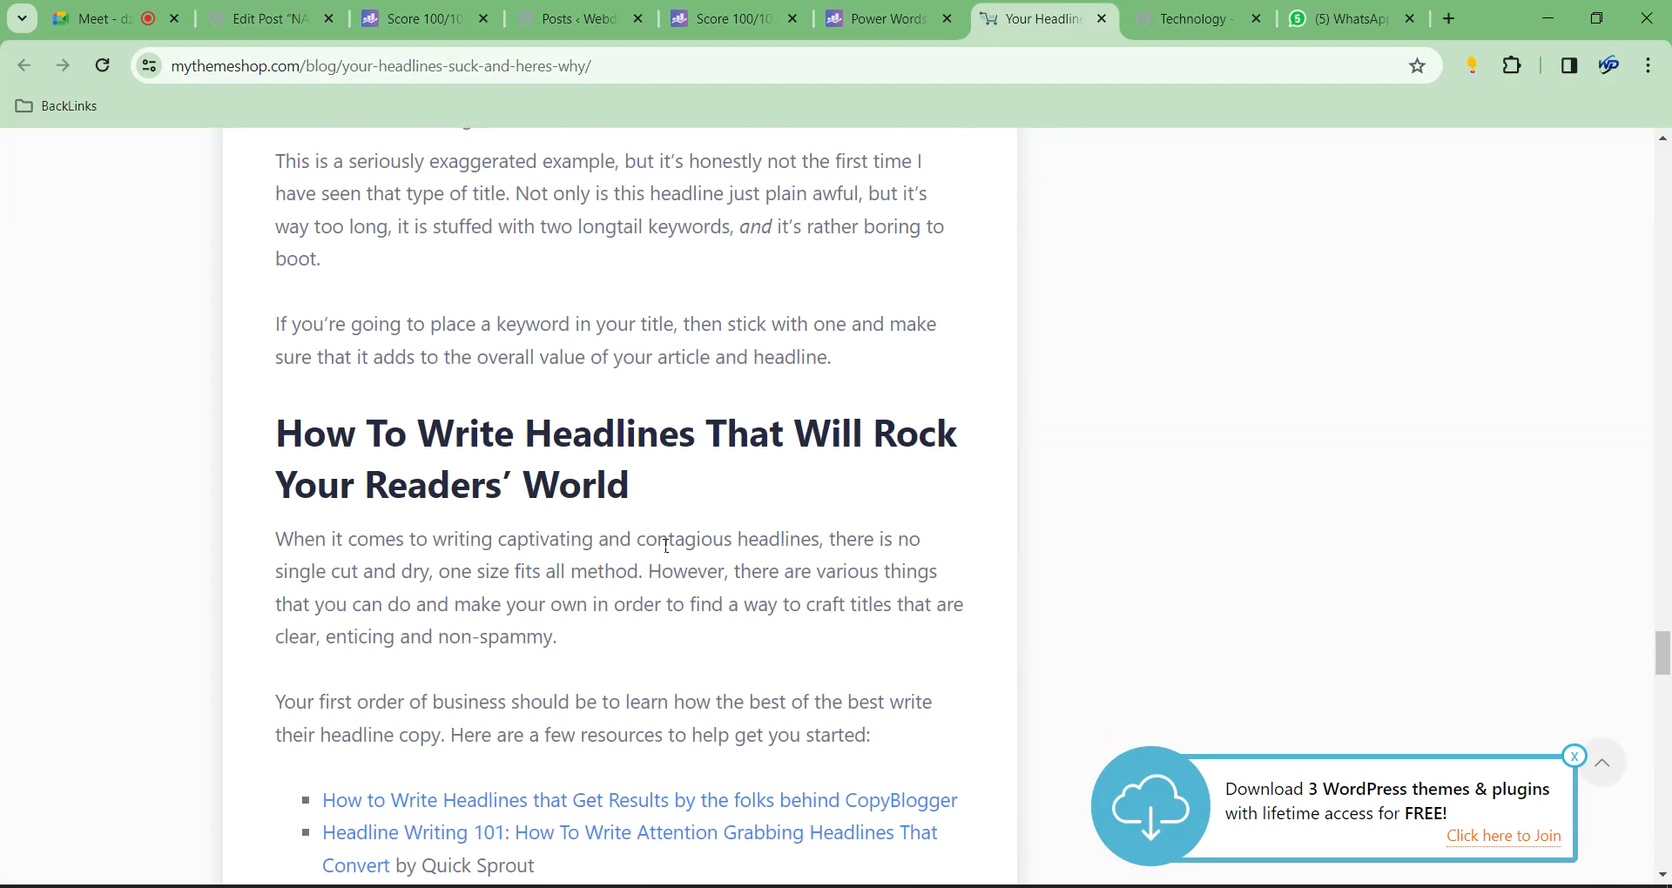
Return to the power words article and read its explanation of what a power word is and where it is used
{"action": "left_click", "coordinate": [880, 18]}
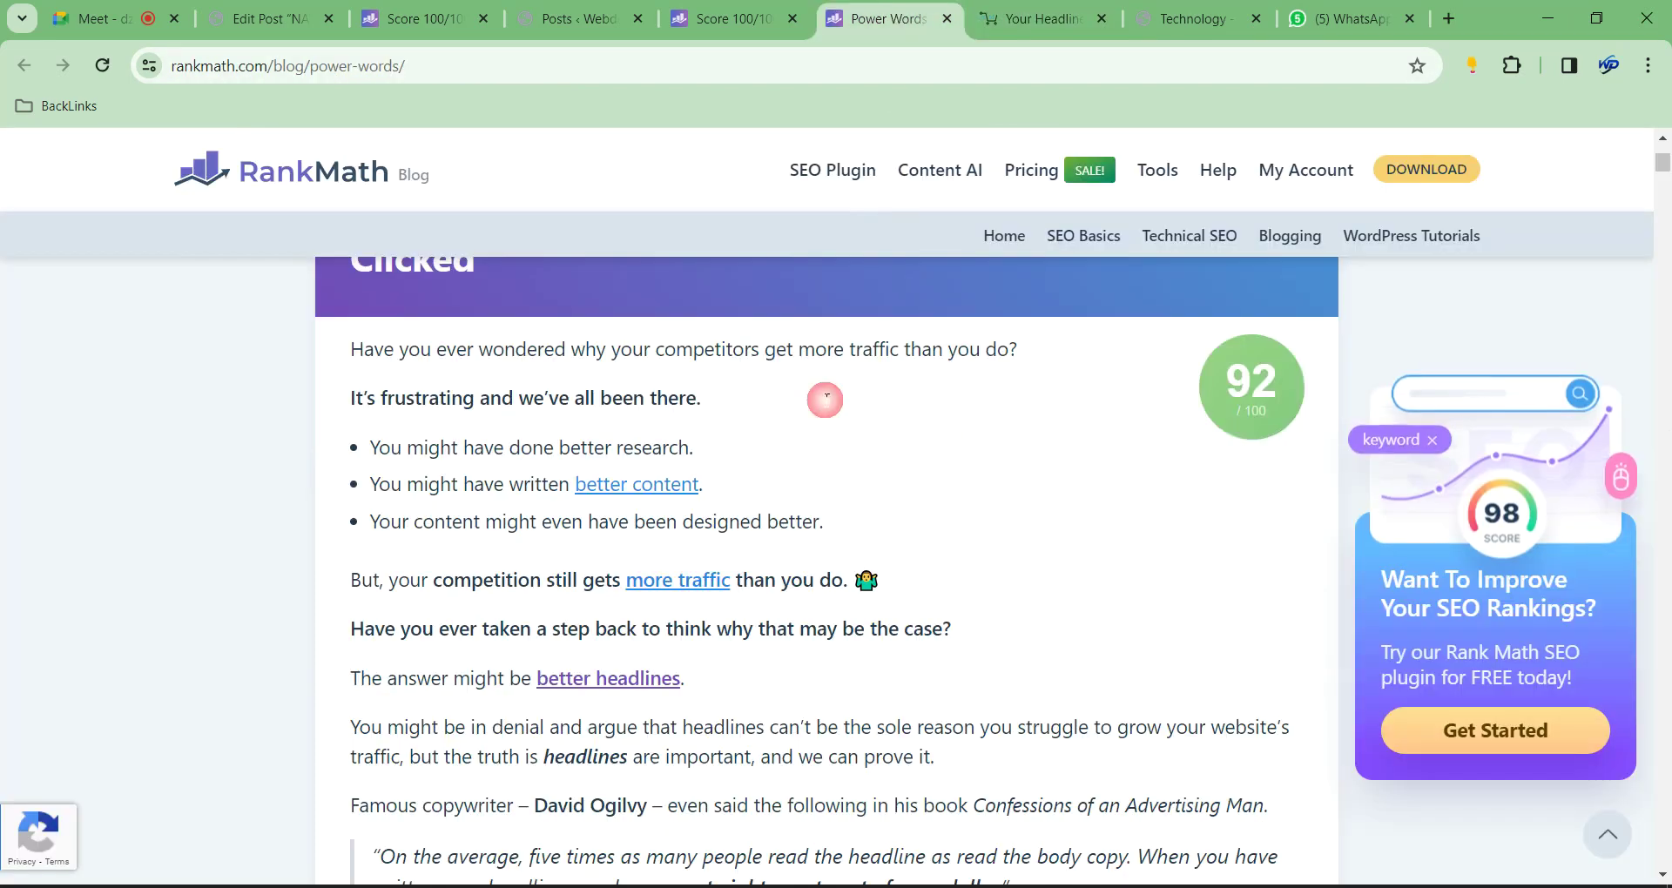
{"action": "scroll", "coordinate": [754, 495], "scroll_direction": "down", "scroll_amount": 17}
{"action": "scroll", "coordinate": [758, 501], "scroll_direction": "down", "scroll_amount": 20}
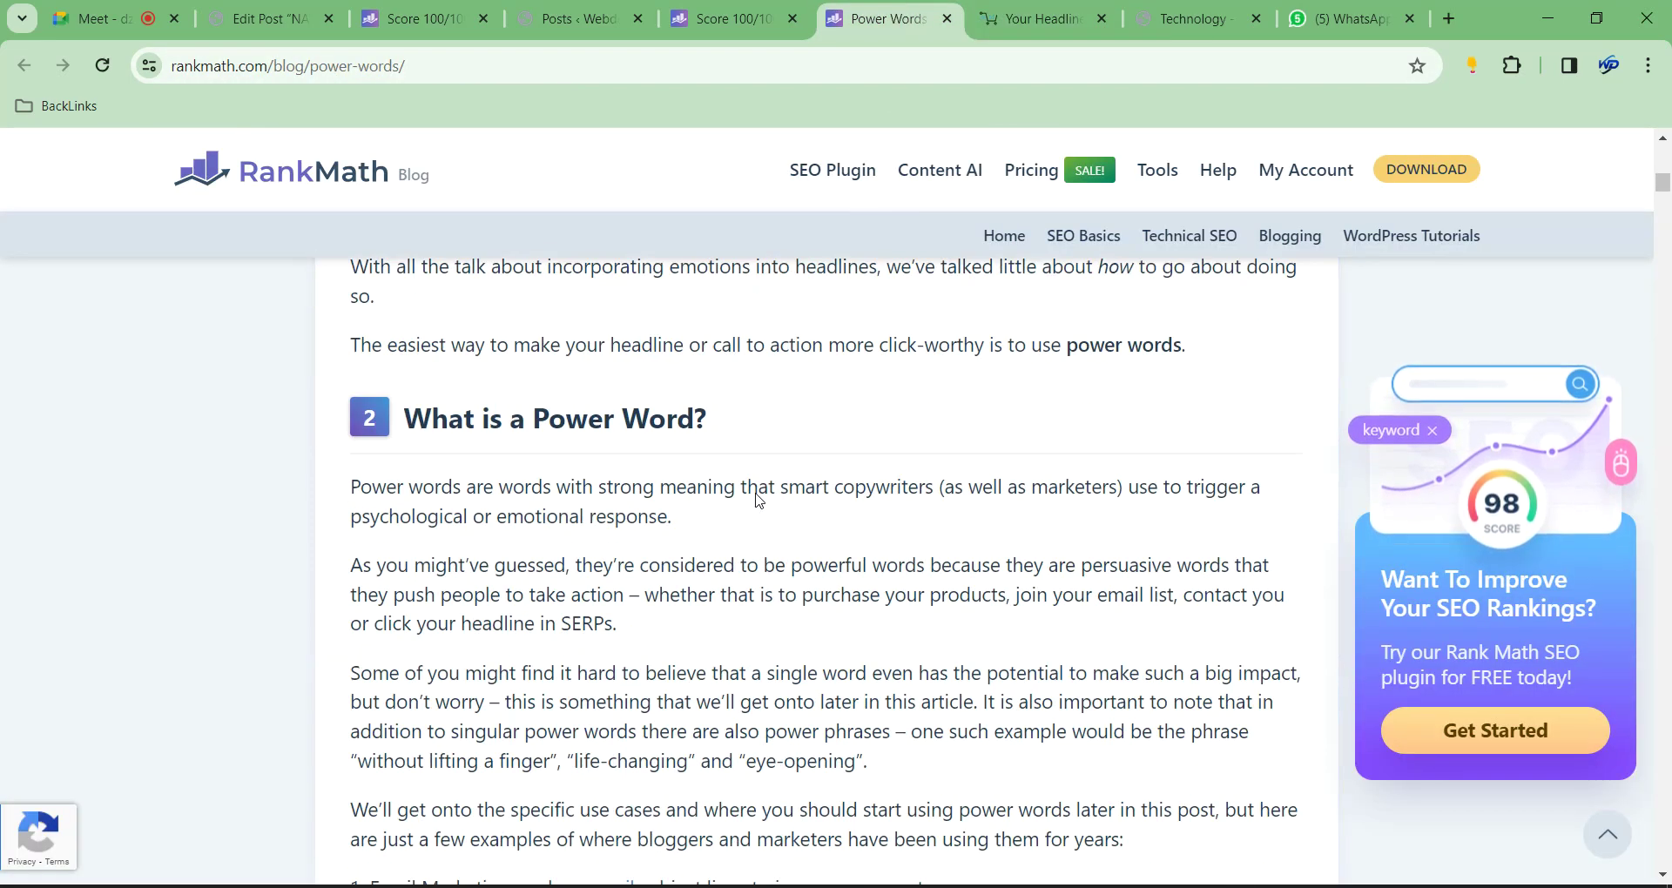
{"action": "scroll", "coordinate": [756, 493], "scroll_direction": "up", "scroll_amount": 15}
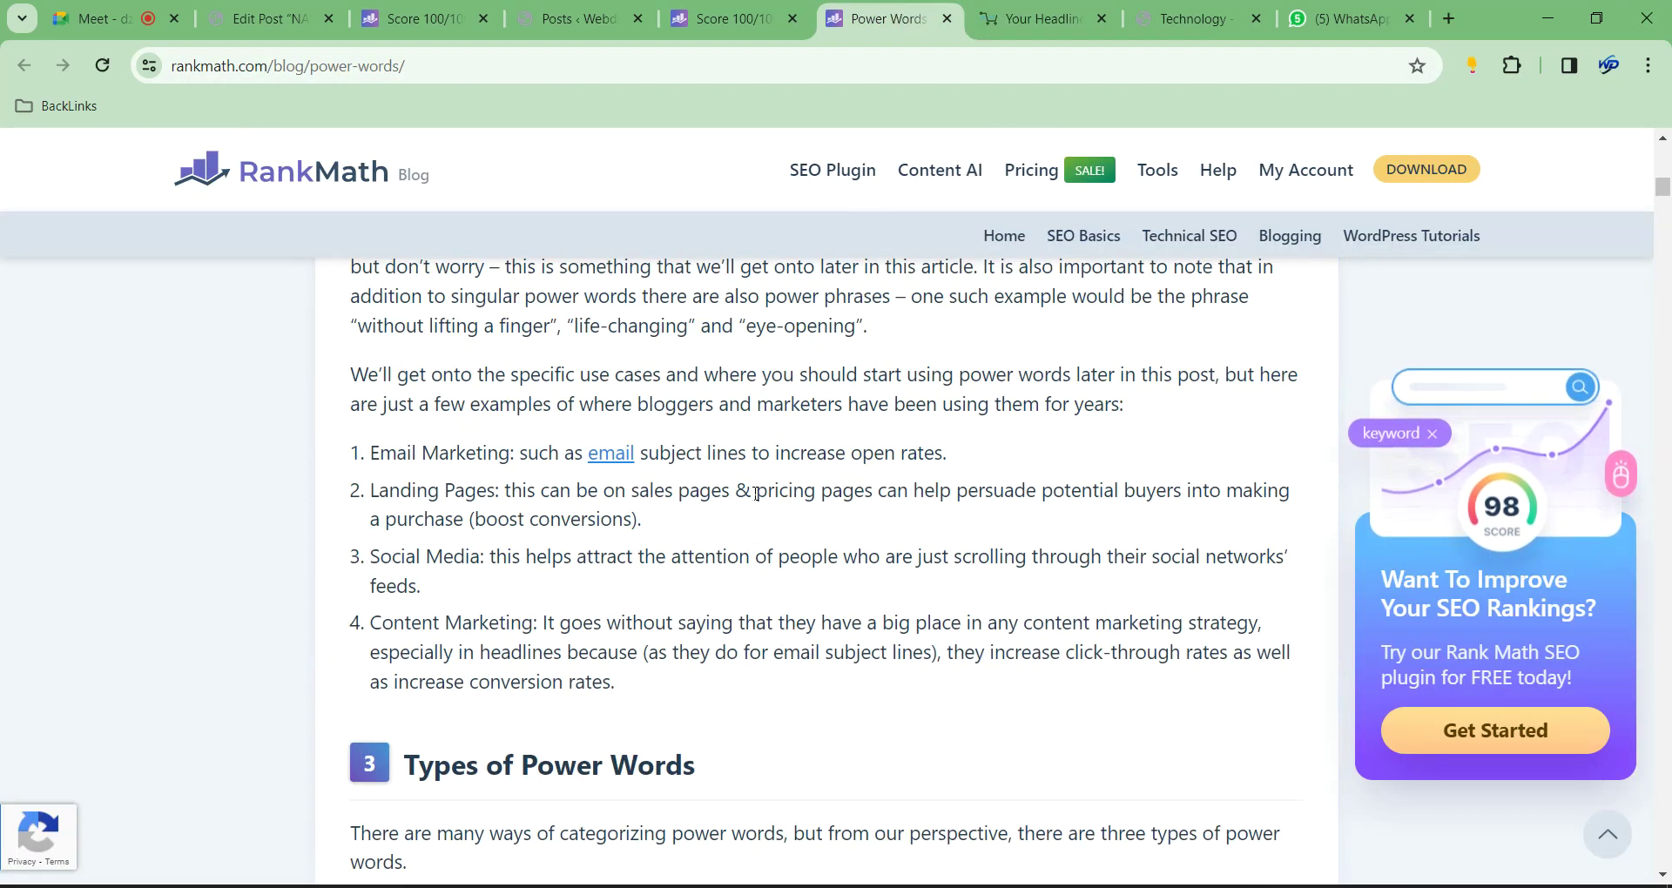
Read the article's section on types of power words and open its "20 most retweeted phrases" link in a new tab
{"action": "scroll", "coordinate": [756, 501], "scroll_direction": "down", "scroll_amount": 20}
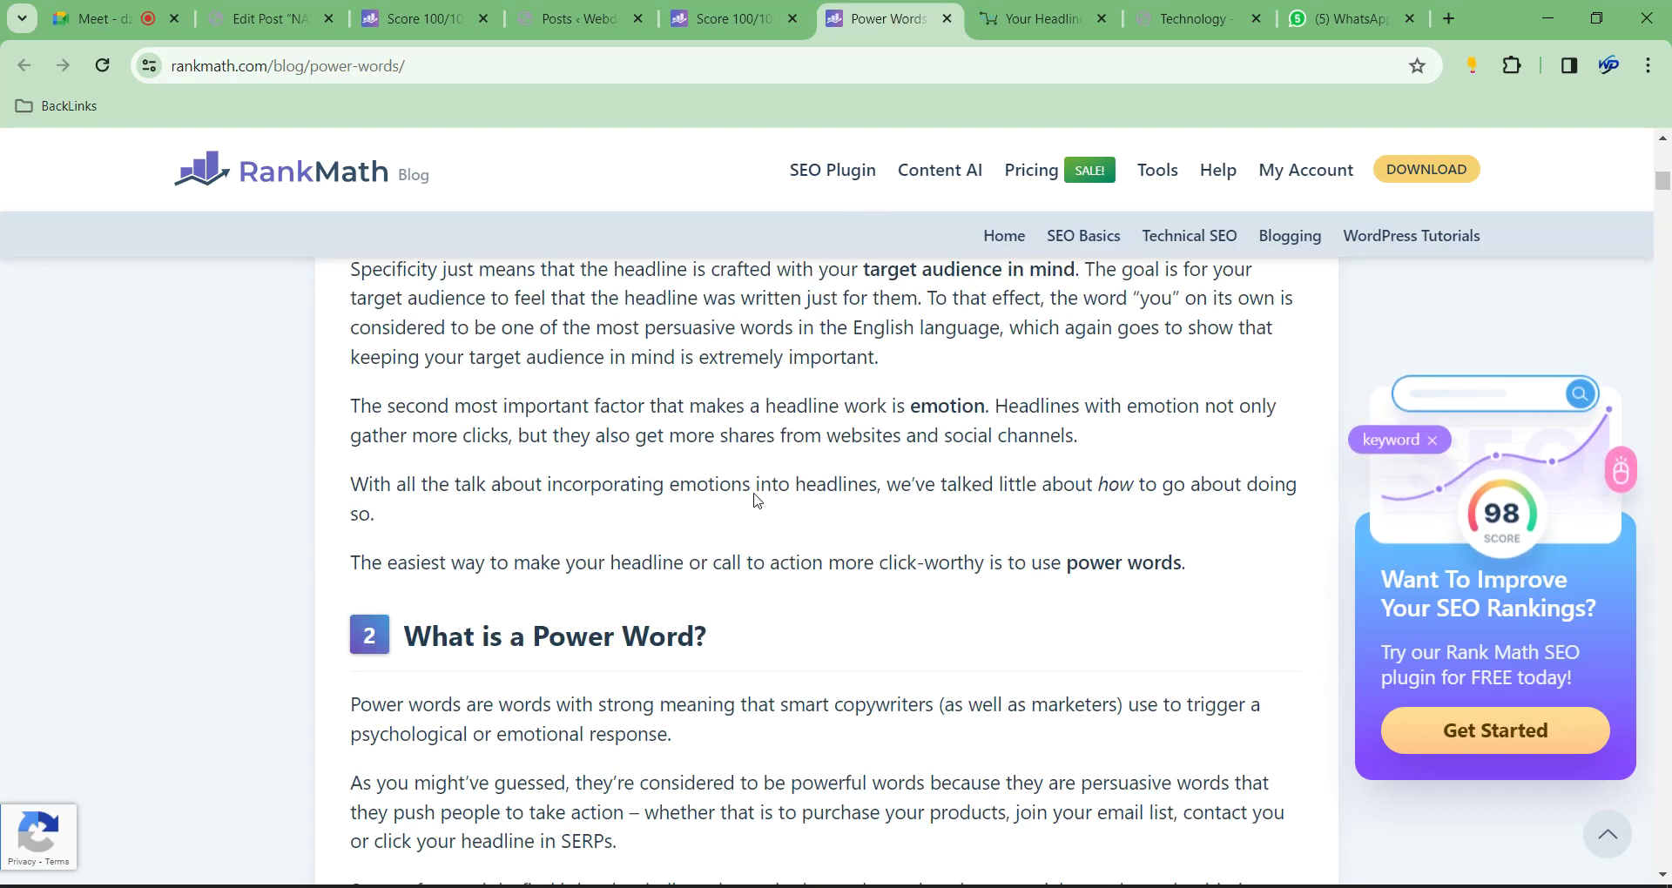
{"action": "scroll", "coordinate": [756, 485], "scroll_direction": "down", "scroll_amount": 10}
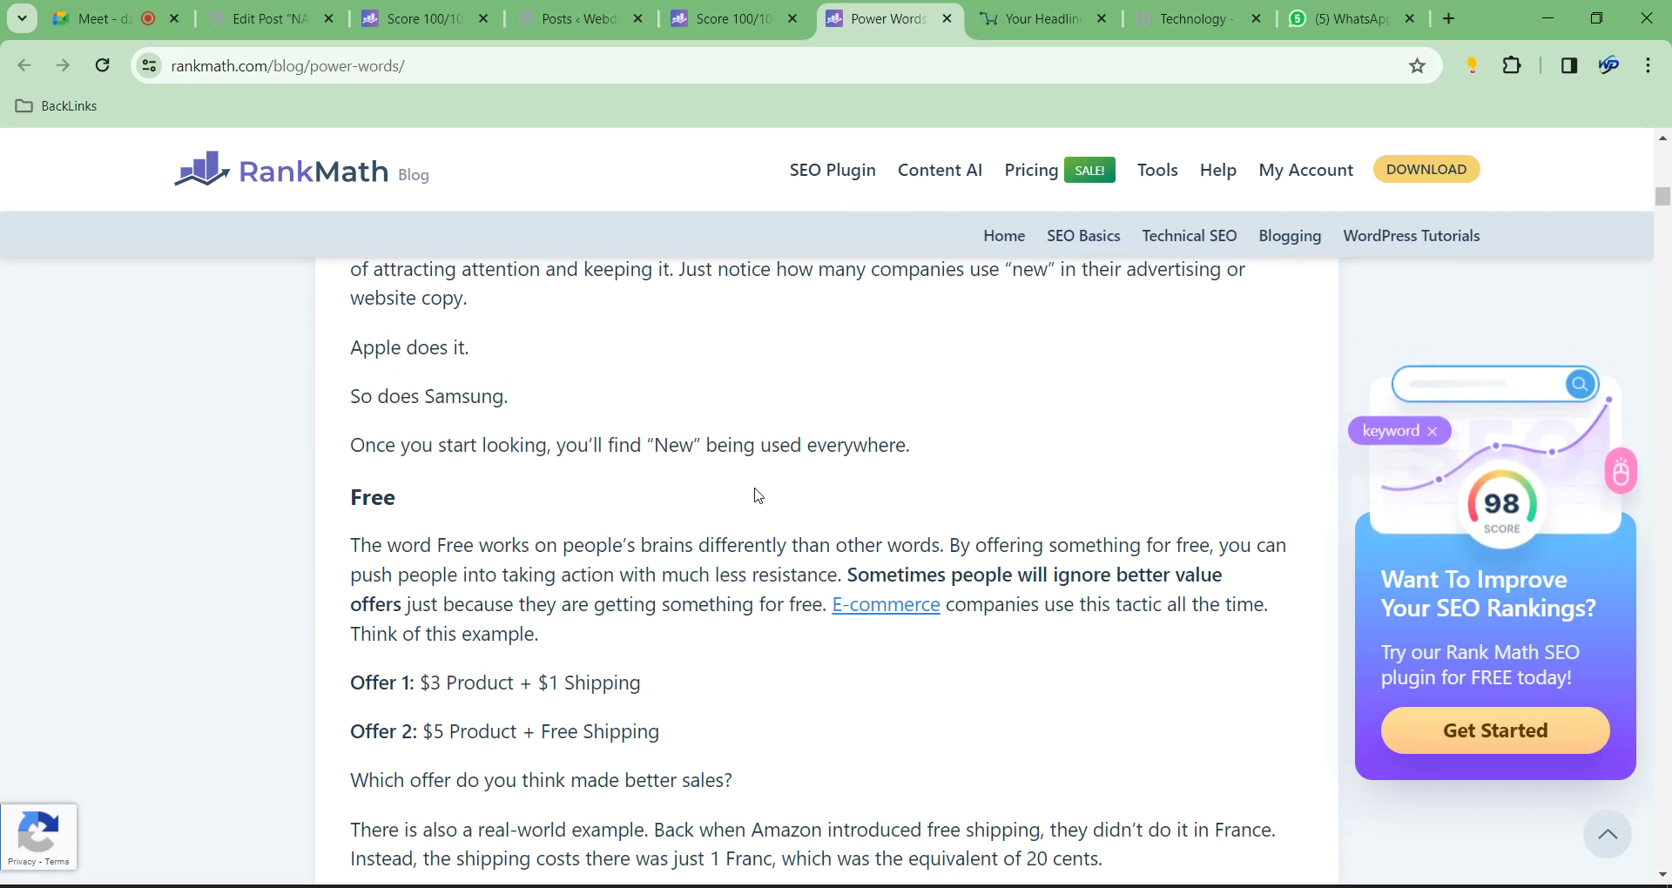
{"action": "scroll", "coordinate": [758, 489], "scroll_direction": "down", "scroll_amount": 18}
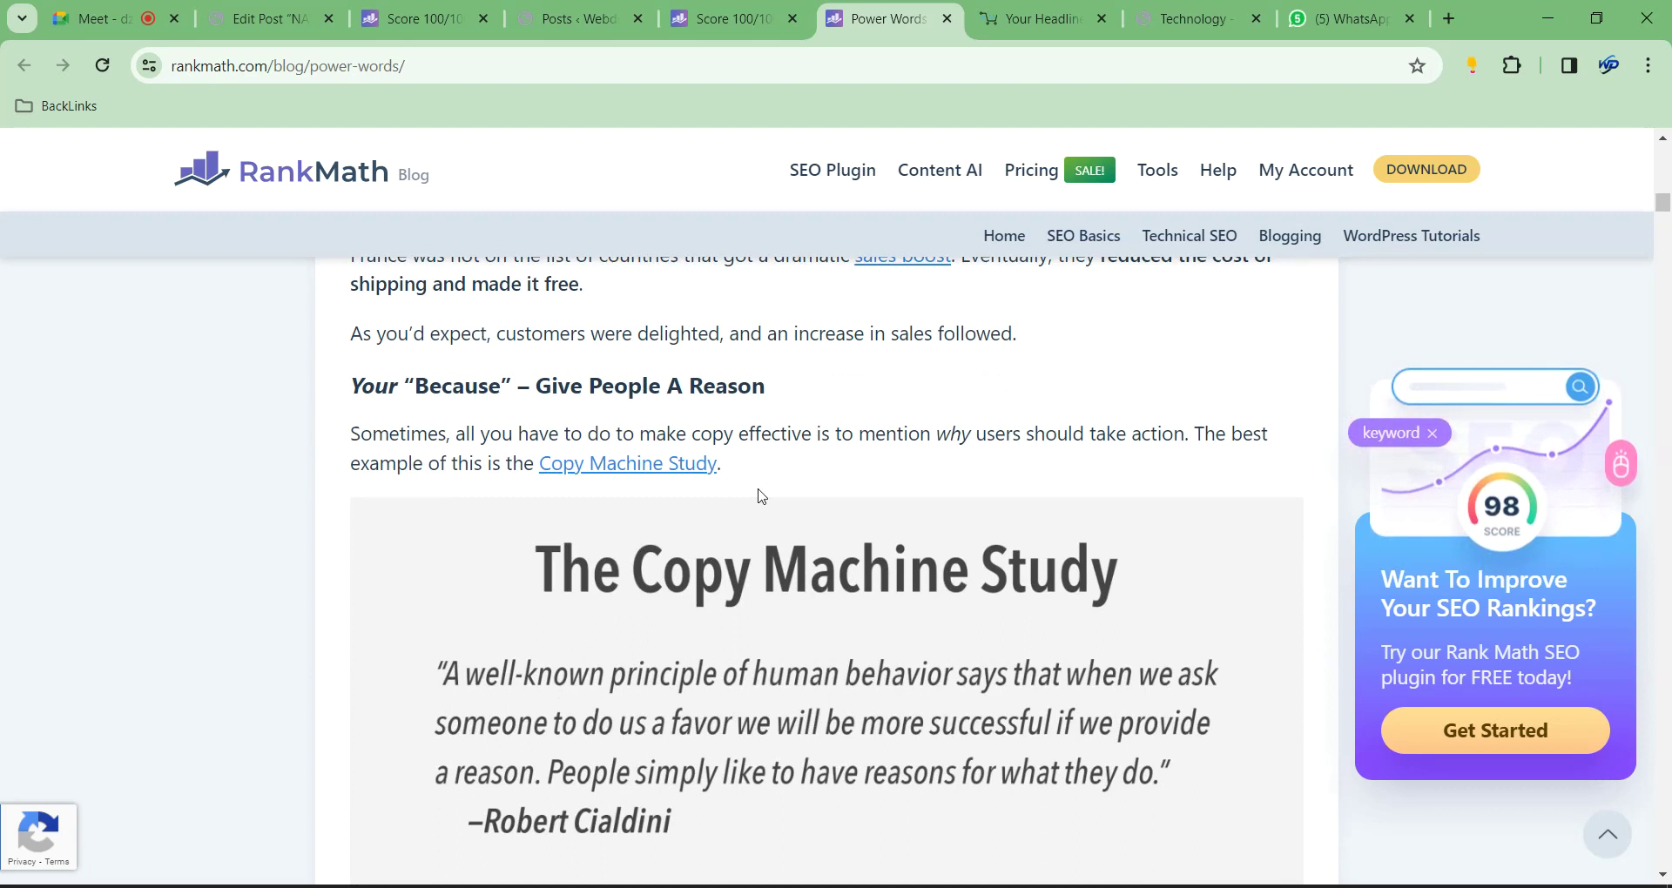
{"action": "scroll", "coordinate": [762, 498], "scroll_direction": "down", "scroll_amount": 6}
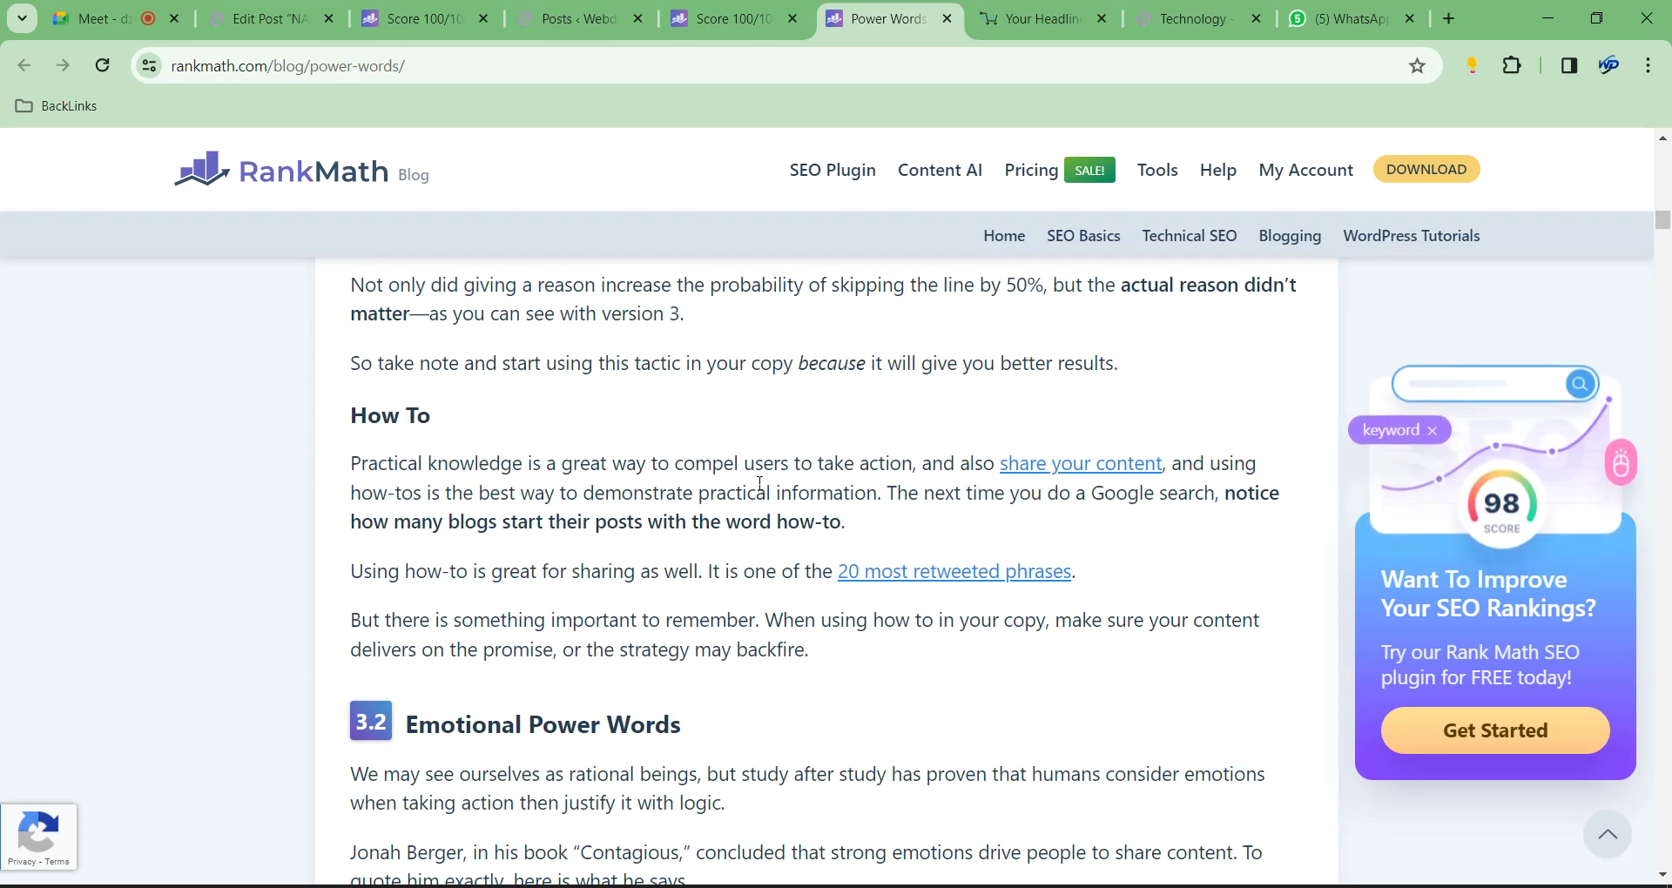
{"action": "right_click", "coordinate": [1033, 565]}
{"action": "left_click", "coordinate": [1089, 279]}
Skim the rest of the power words article, from emotional power words through to the real-world examples in section 11
{"action": "scroll", "coordinate": [734, 529], "scroll_direction": "down", "scroll_amount": 6}
{"action": "scroll", "coordinate": [734, 529], "scroll_direction": "down", "scroll_amount": 10}
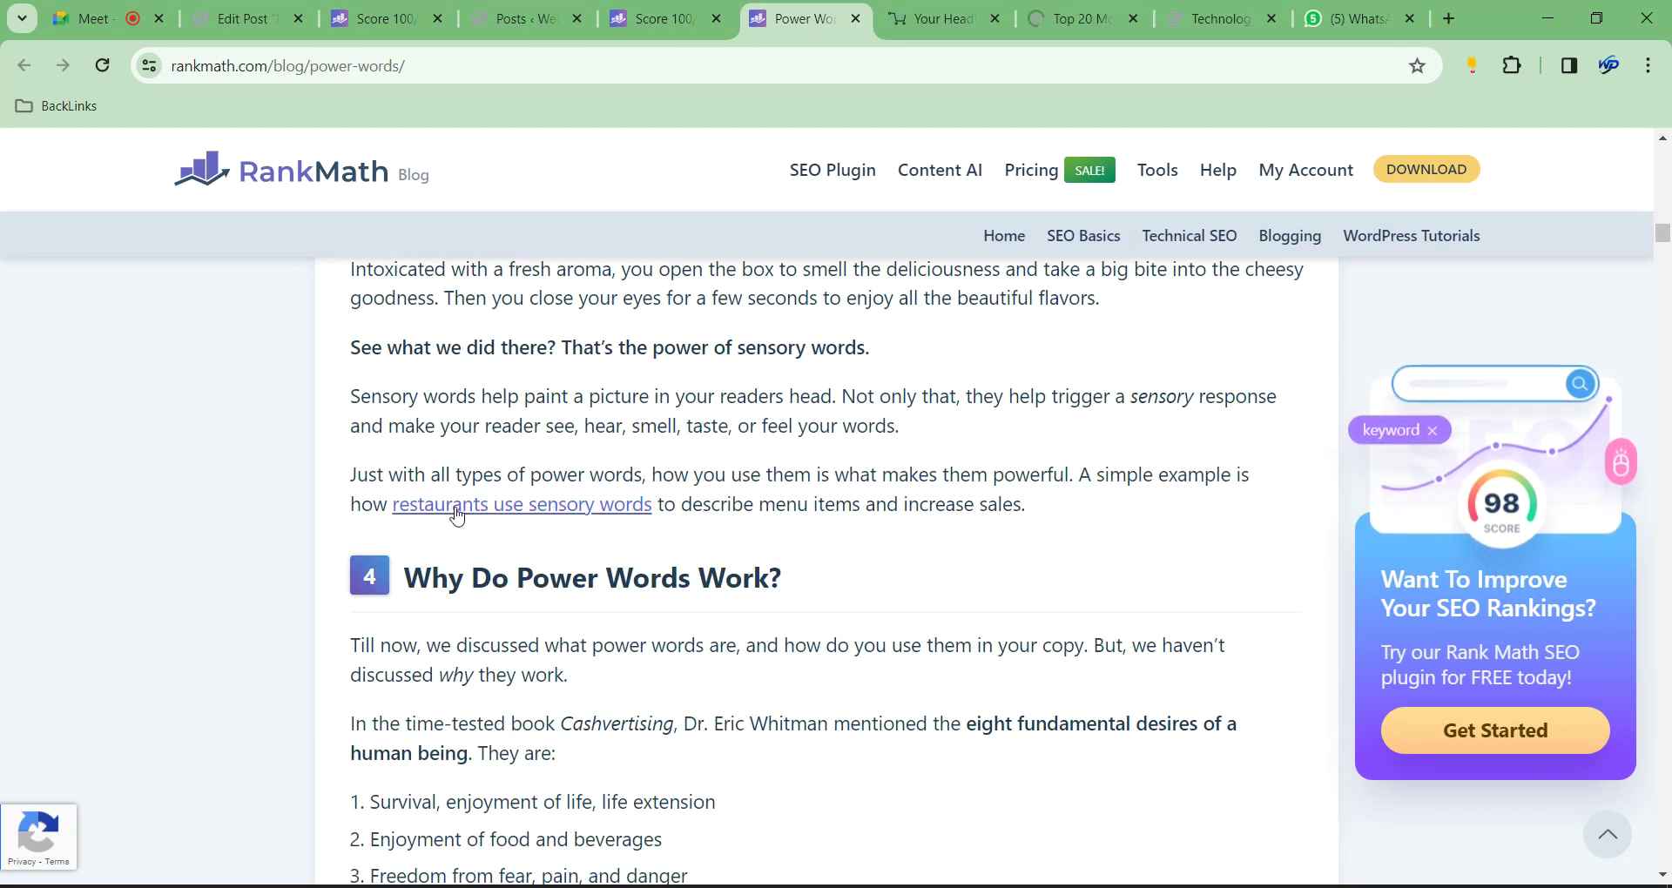
{"action": "scroll", "coordinate": [457, 516], "scroll_direction": "down", "scroll_amount": 3}
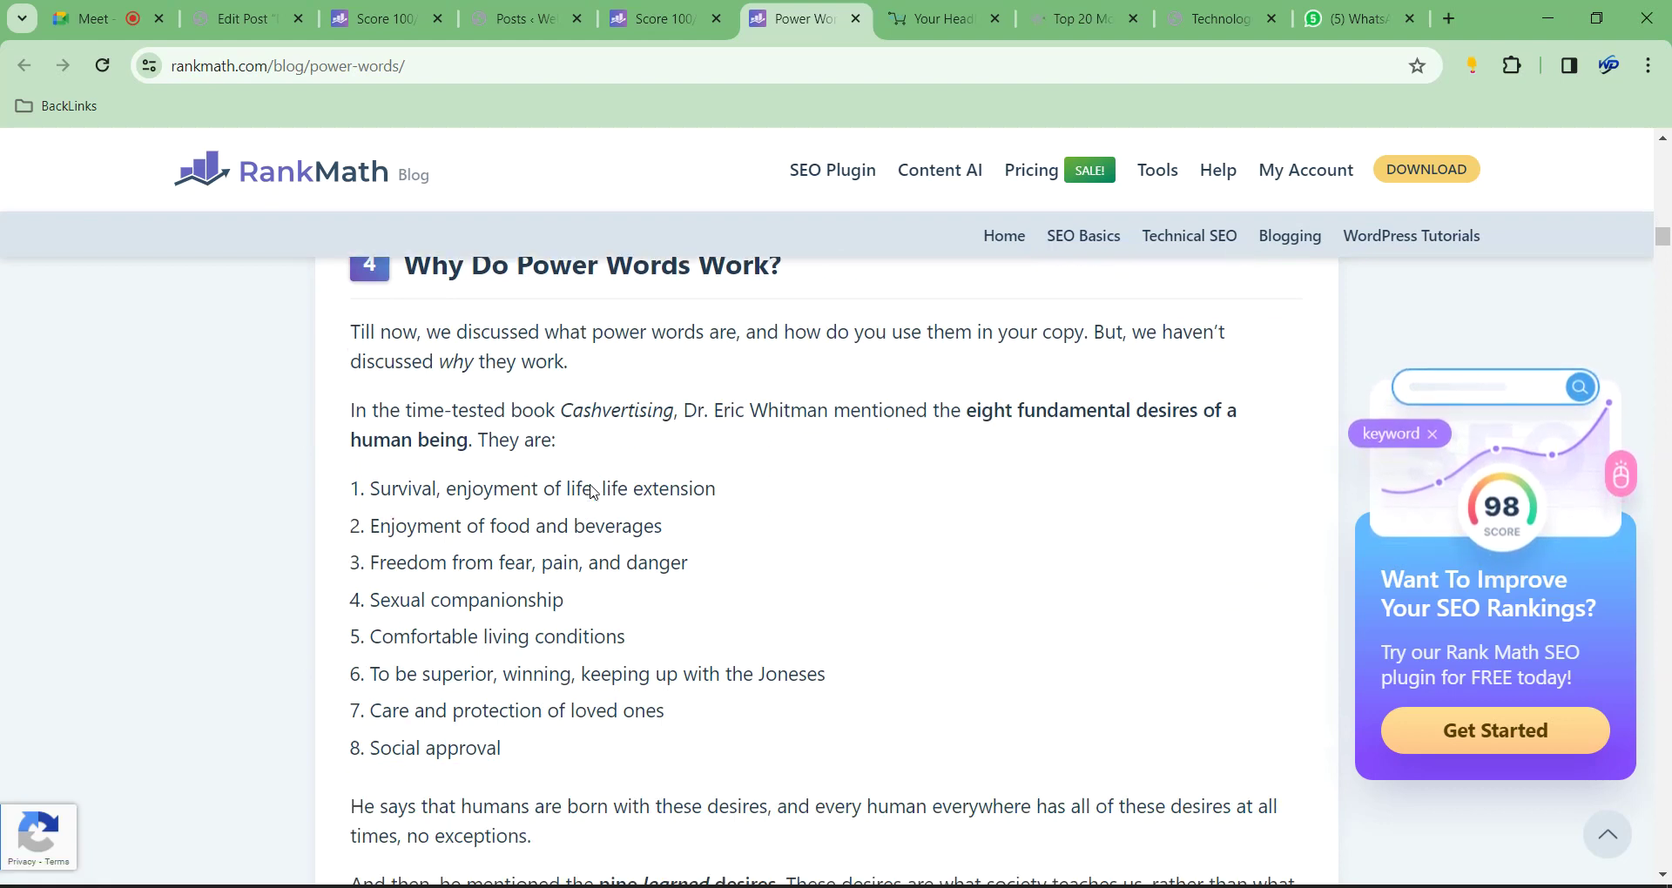
{"action": "scroll", "coordinate": [593, 492], "scroll_direction": "up", "scroll_amount": 1}
{"action": "scroll", "coordinate": [594, 489], "scroll_direction": "down", "scroll_amount": 5}
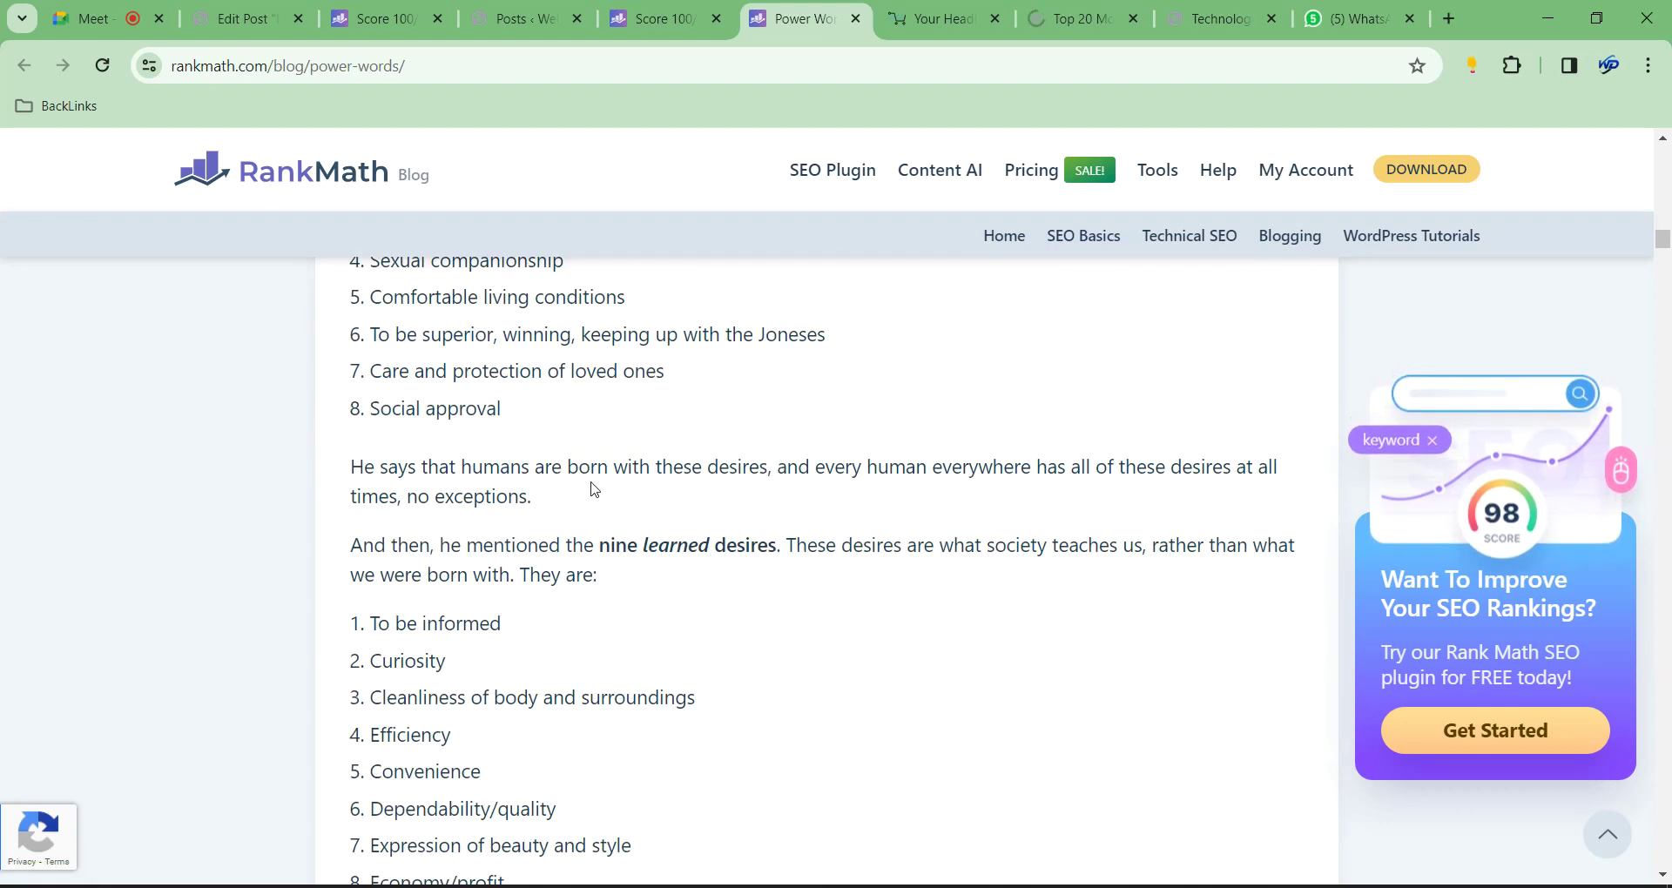
{"action": "scroll", "coordinate": [595, 489], "scroll_direction": "down", "scroll_amount": 7}
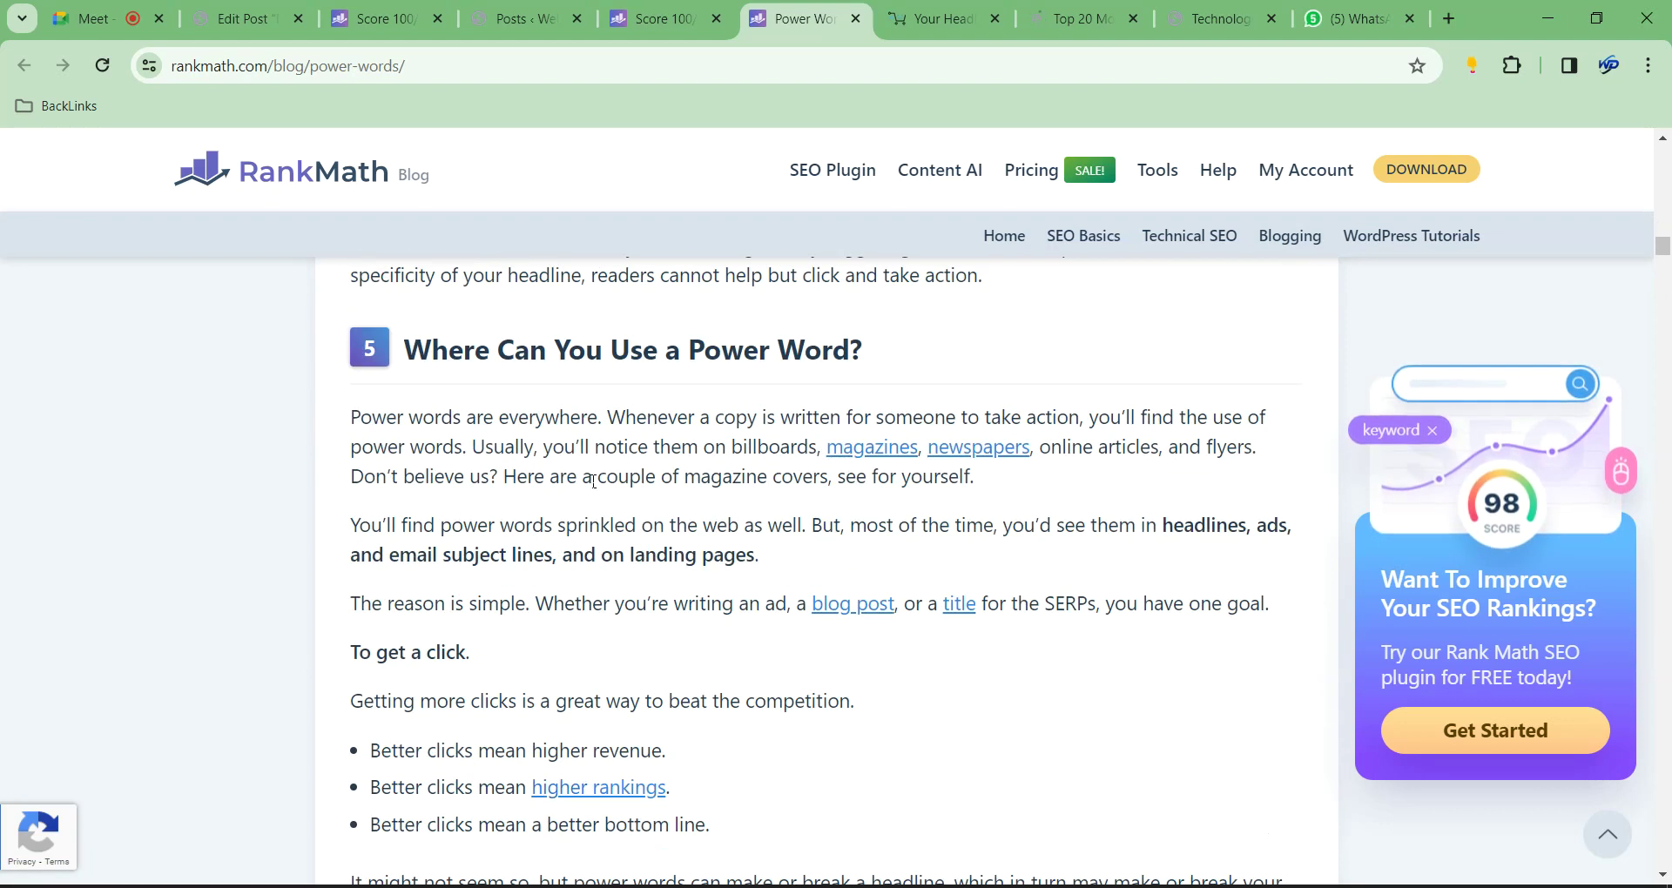
{"action": "scroll", "coordinate": [595, 479], "scroll_direction": "down", "scroll_amount": 5}
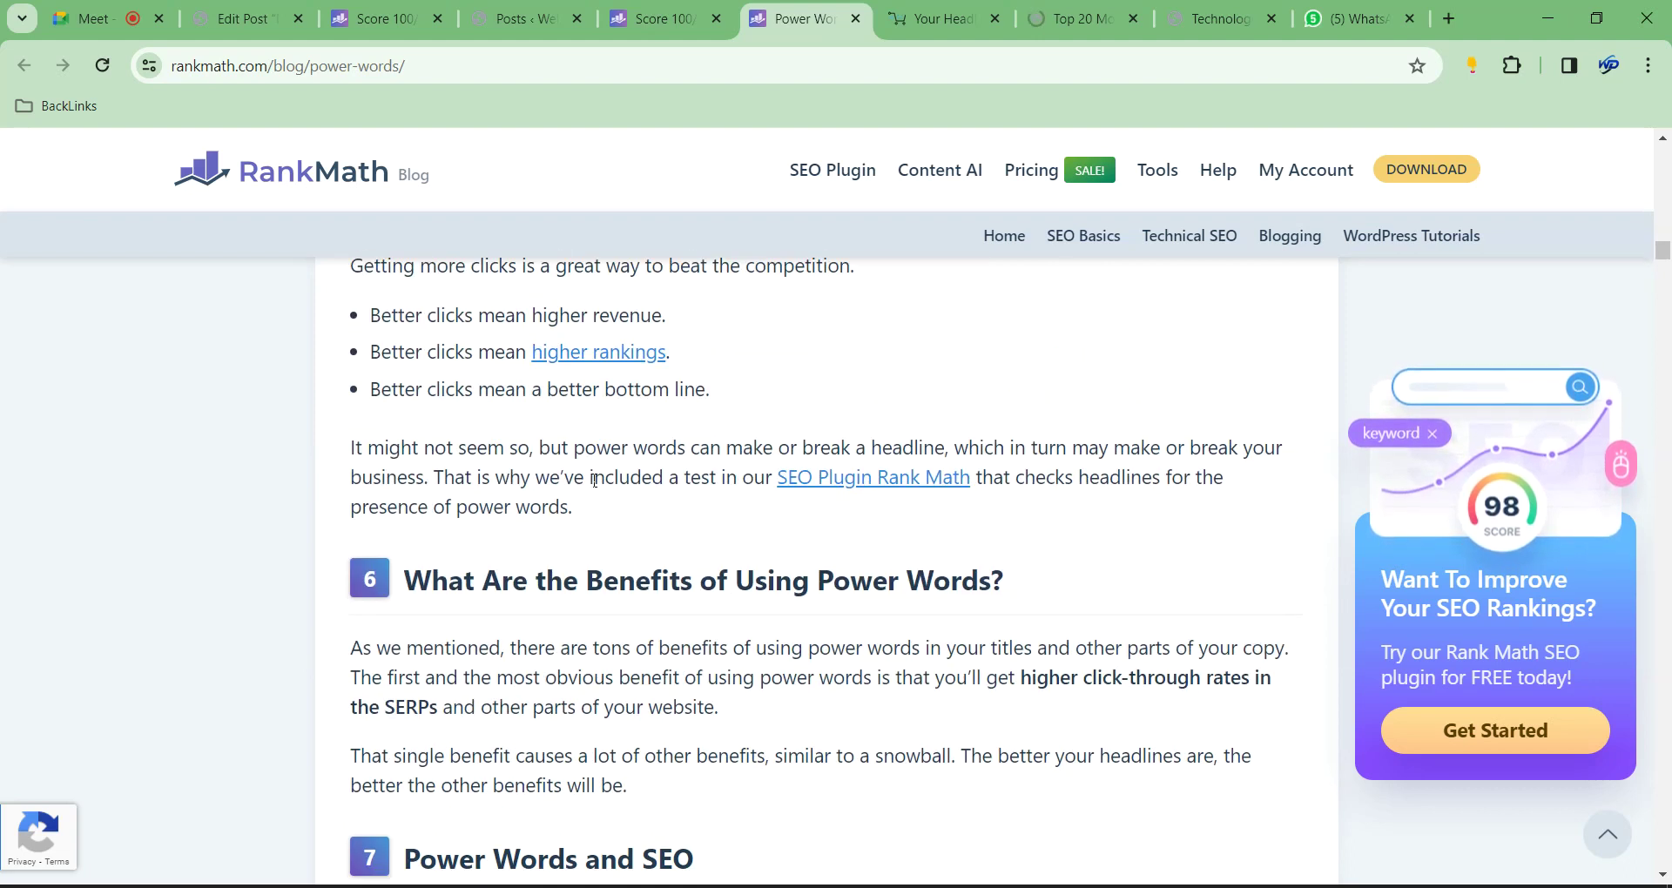
{"action": "scroll", "coordinate": [595, 479], "scroll_direction": "down", "scroll_amount": 10}
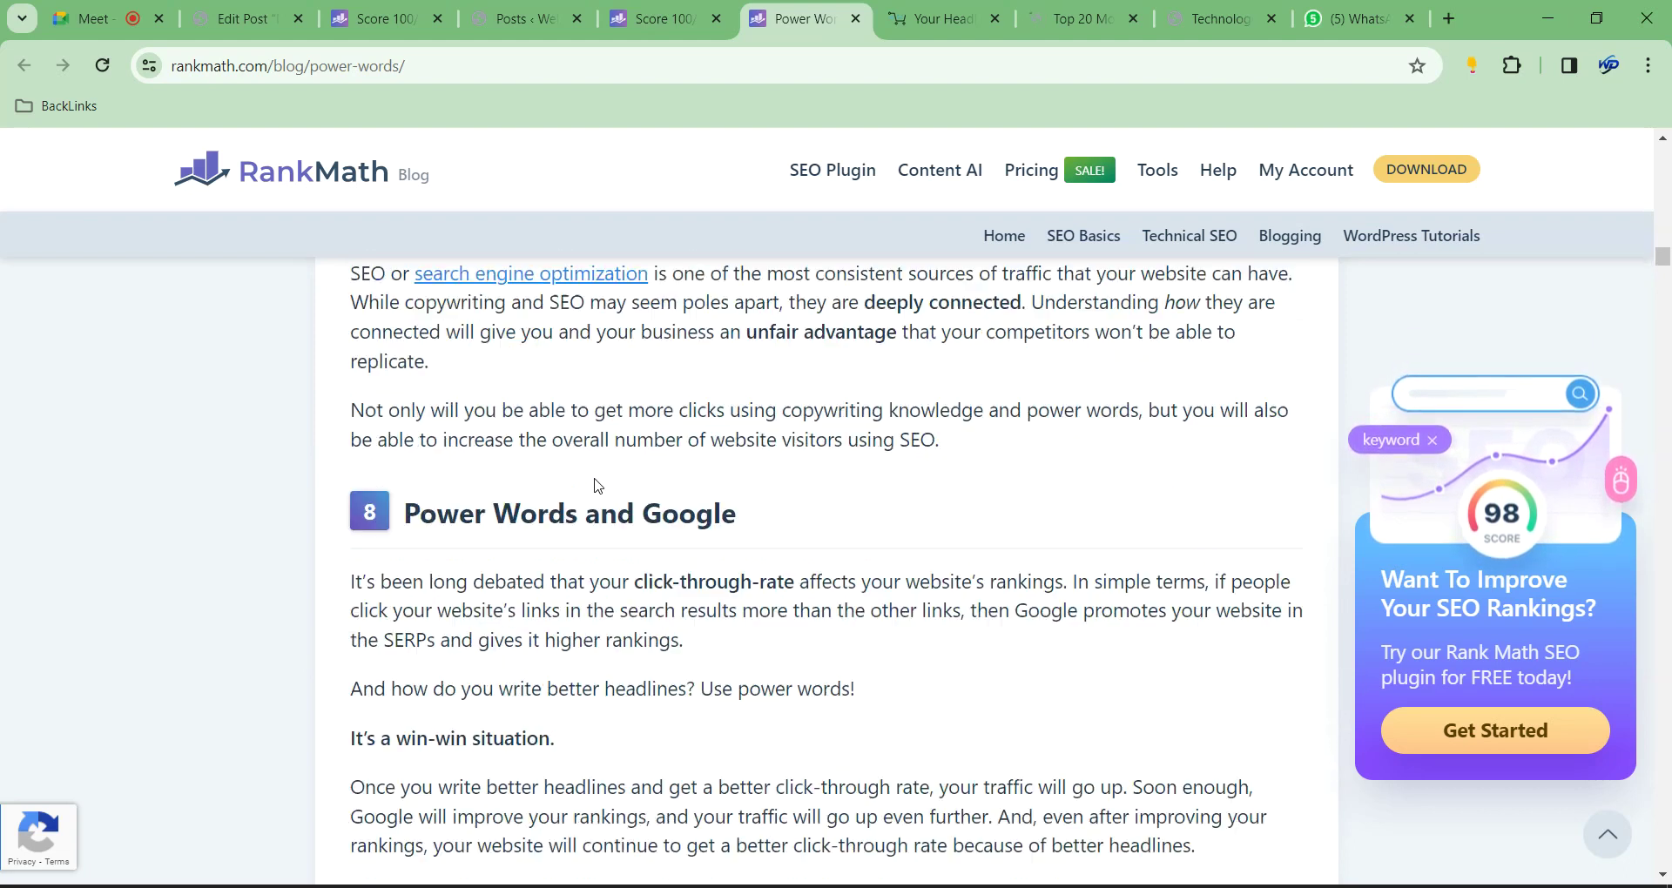
{"action": "scroll", "coordinate": [596, 479], "scroll_direction": "down", "scroll_amount": 6}
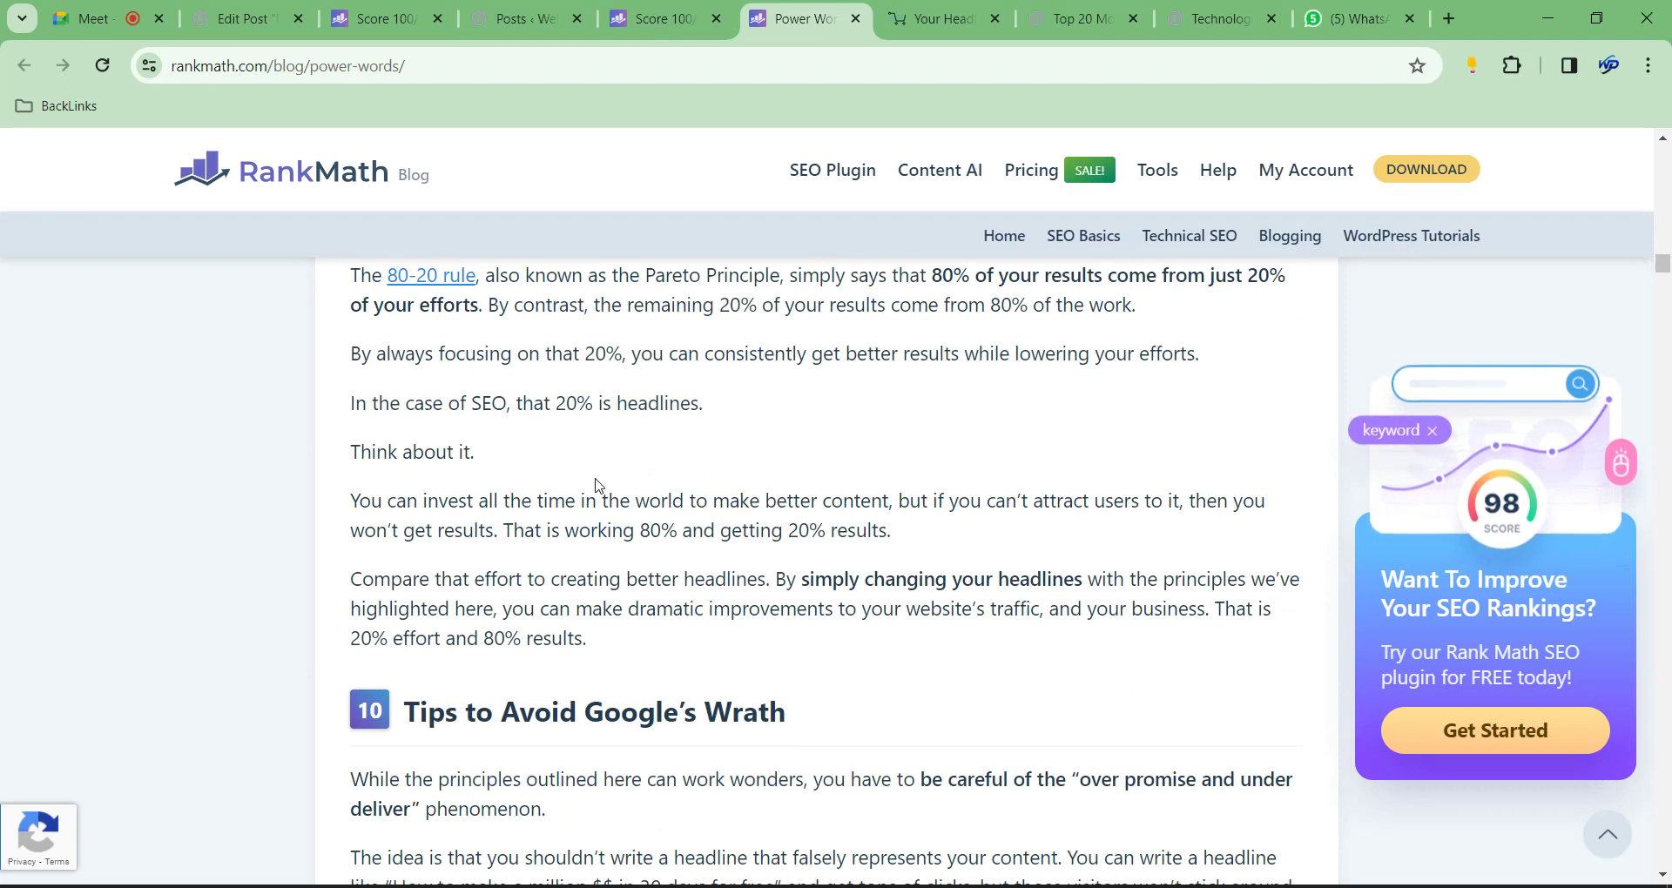
{"action": "scroll", "coordinate": [598, 485], "scroll_direction": "down", "scroll_amount": 12}
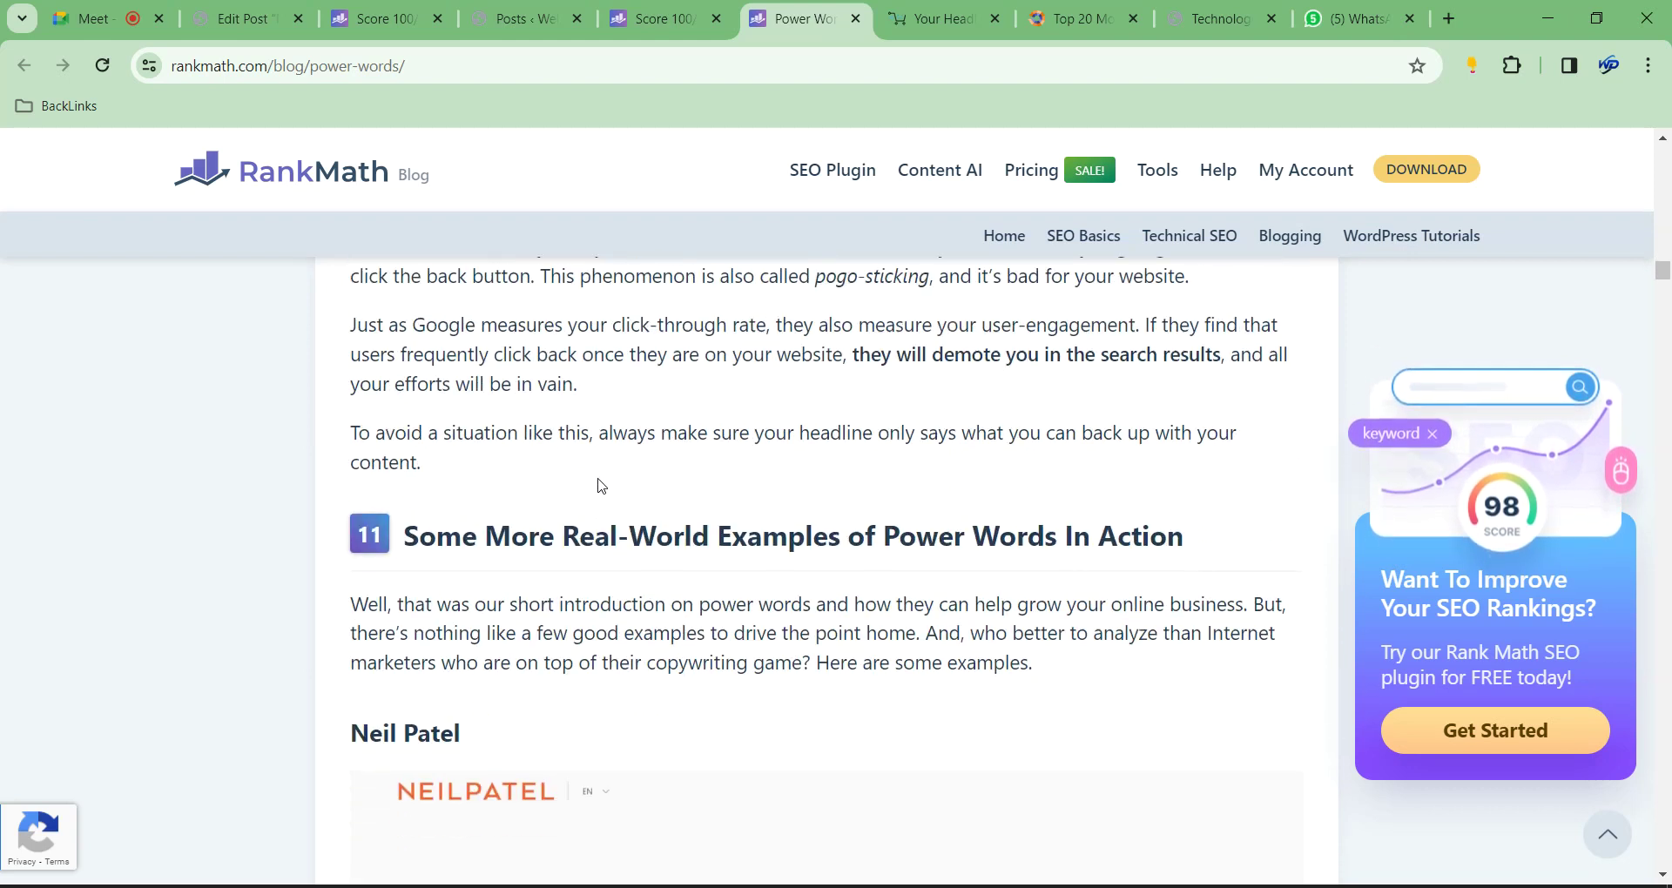
{"action": "scroll", "coordinate": [600, 485], "scroll_direction": "down", "scroll_amount": 18}
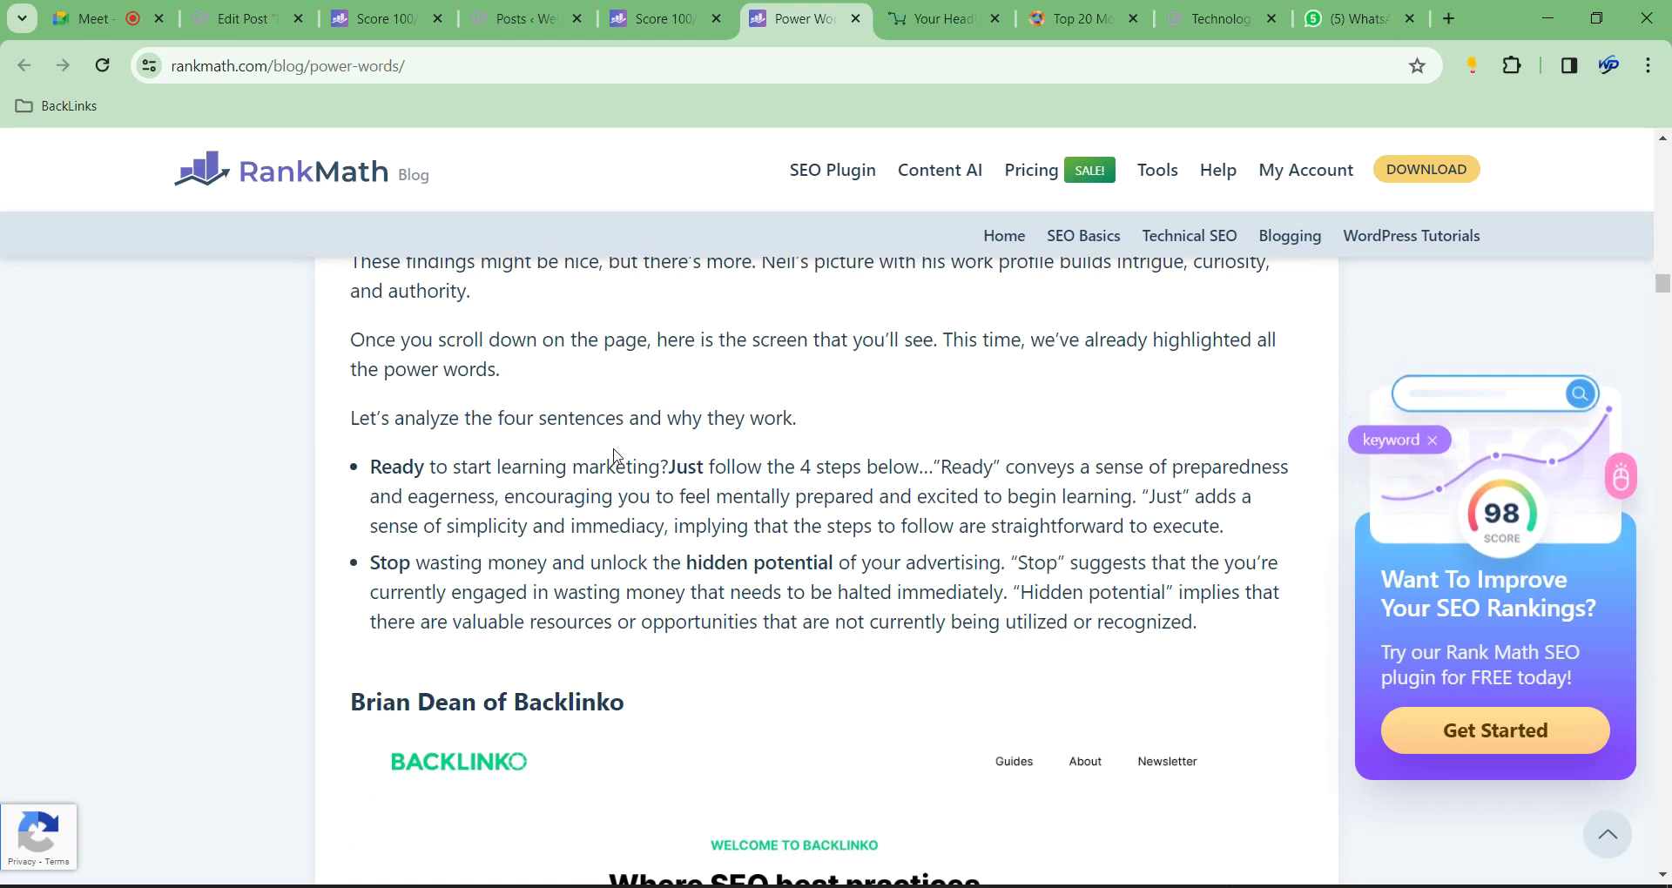
Return to the post editor and look over the Rank Math results down to the Title Readability and Content Readability checks
{"action": "left_click", "coordinate": [651, 19]}
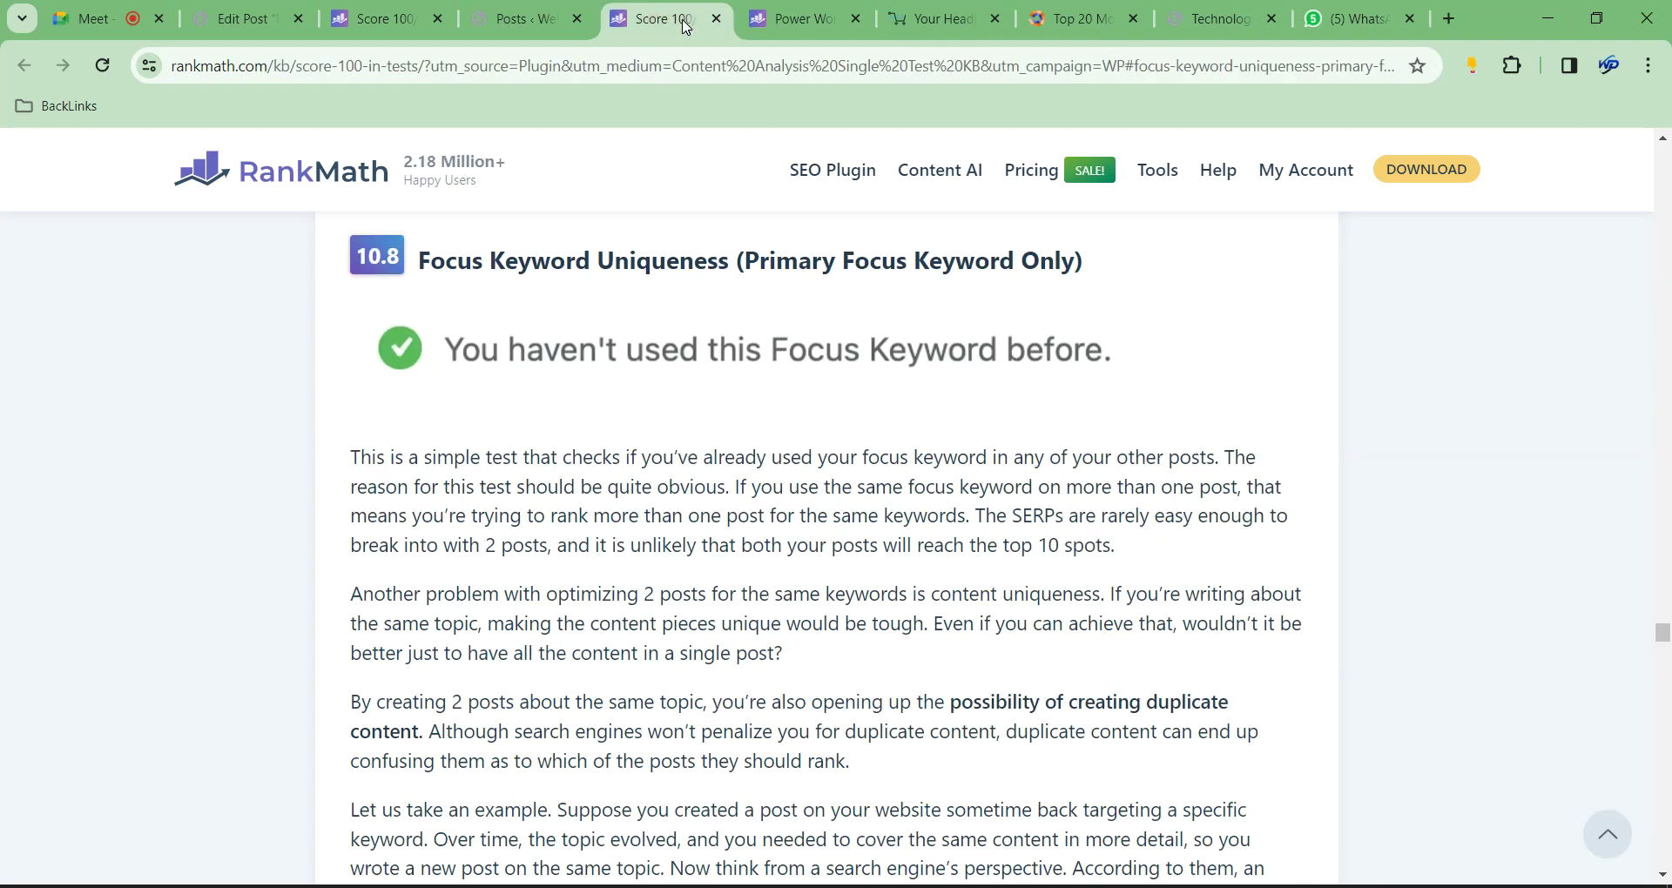
{"action": "left_click", "coordinate": [788, 18]}
{"action": "left_click", "coordinate": [648, 16]}
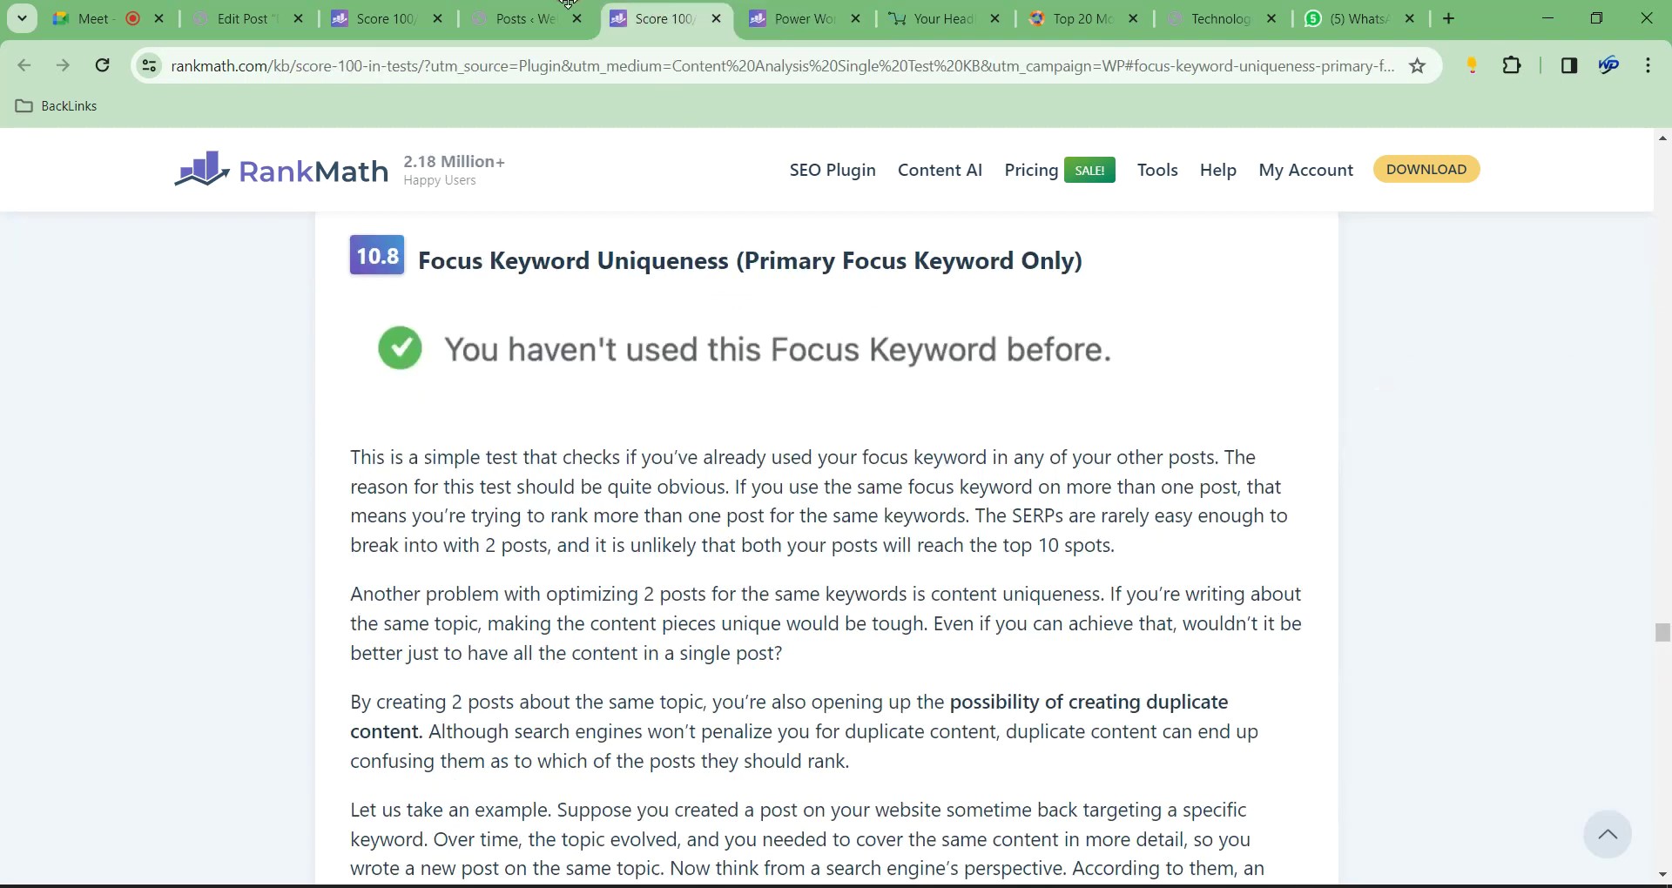
{"action": "left_click", "coordinate": [521, 18]}
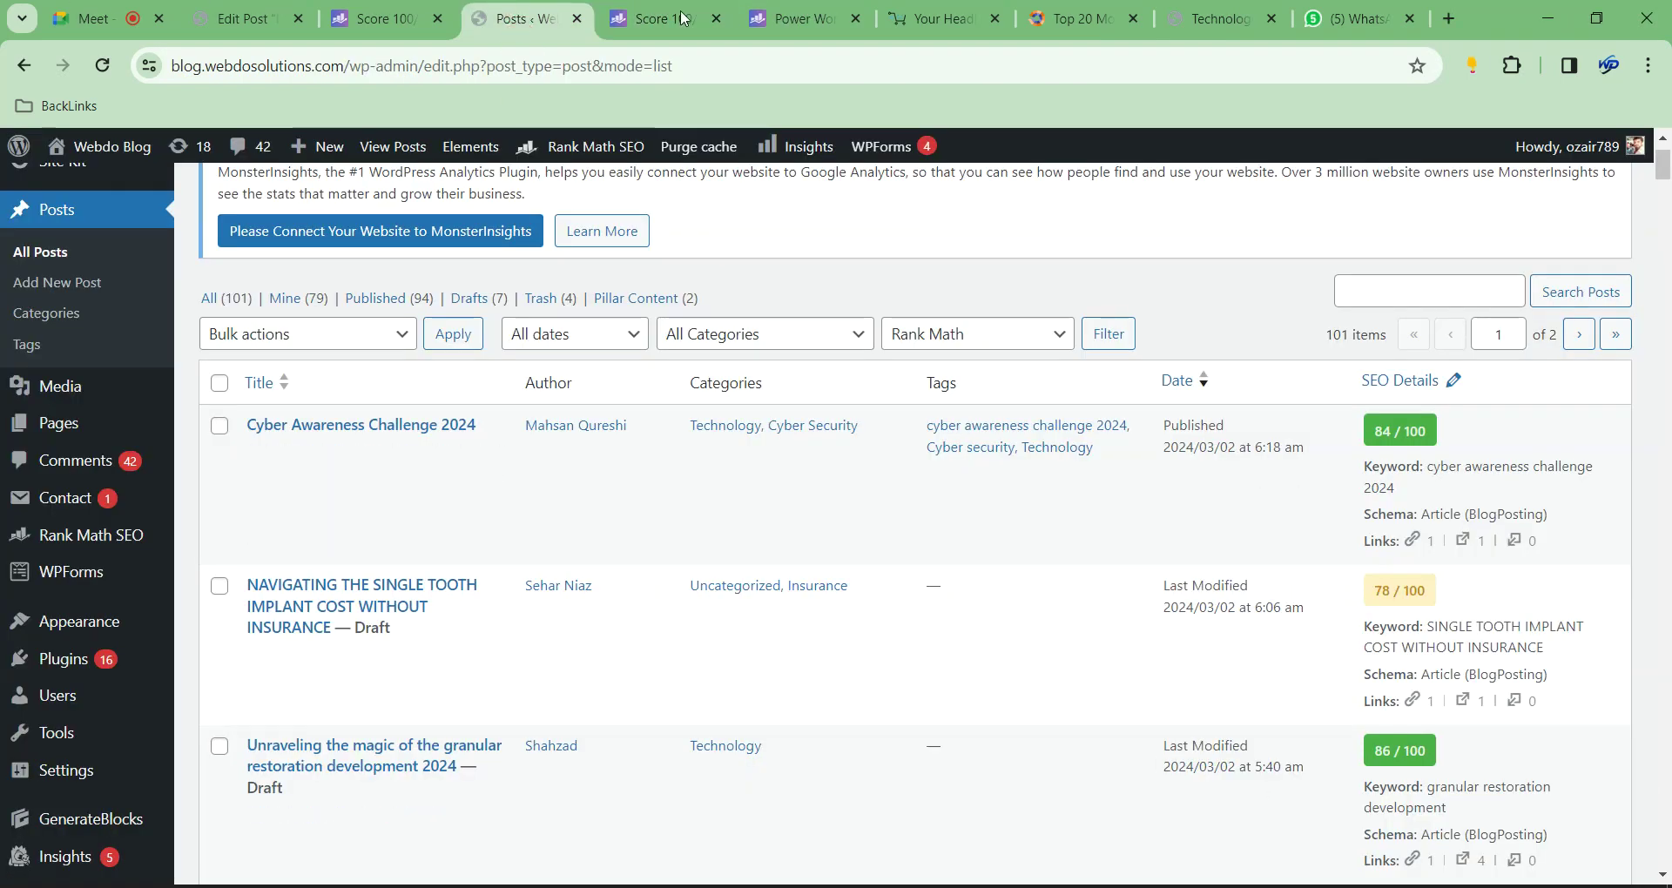
{"action": "left_click", "coordinate": [259, 24]}
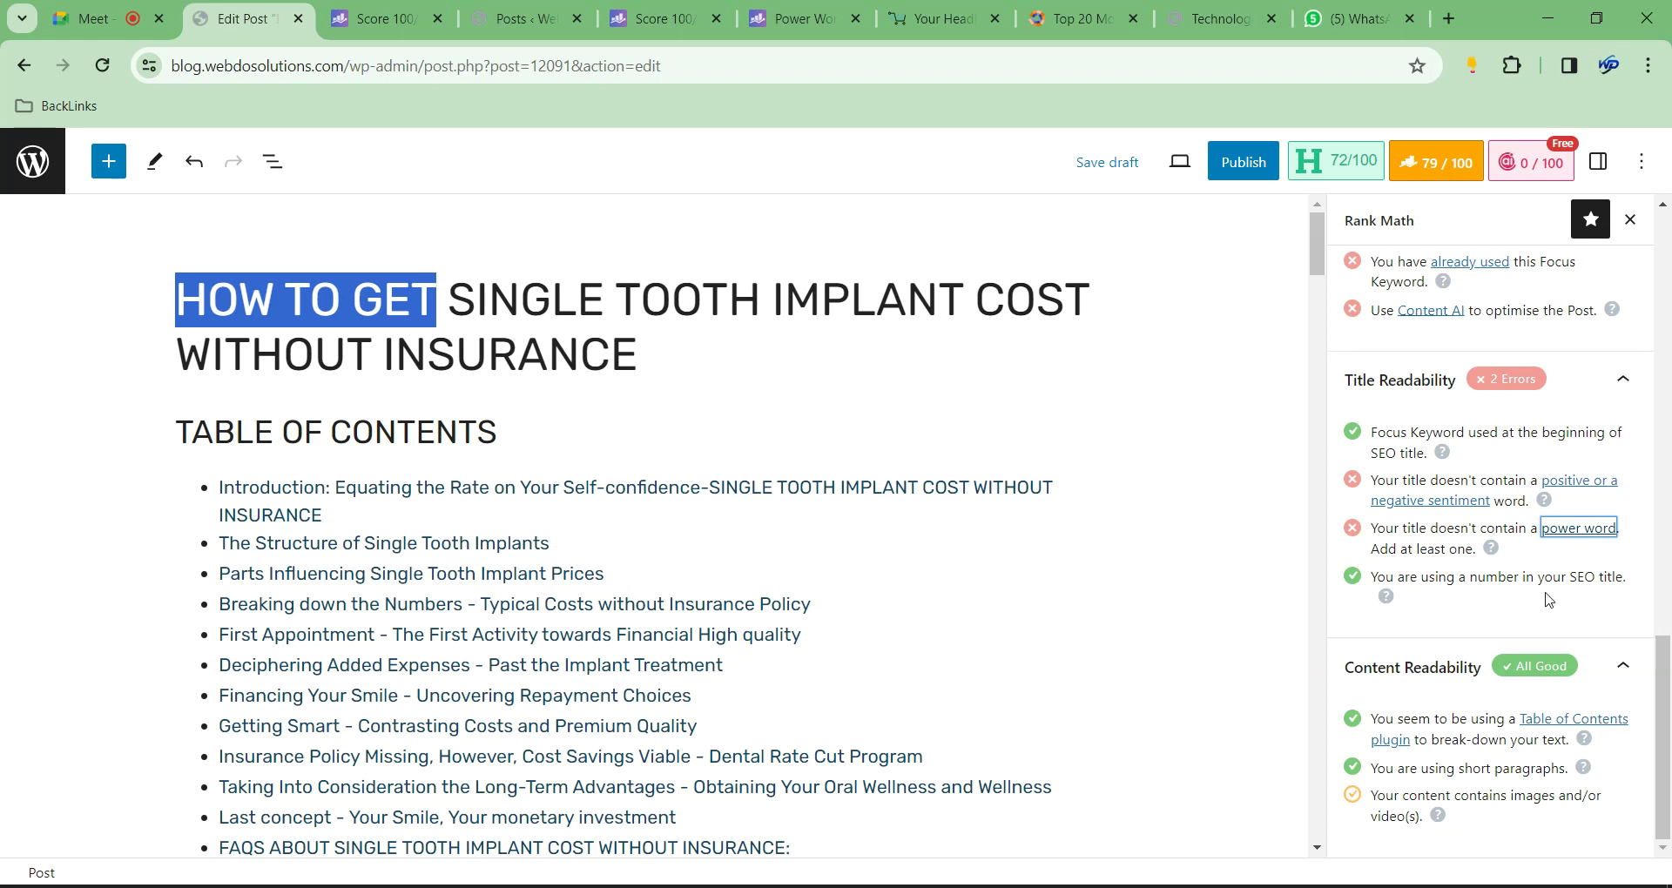
{"action": "scroll", "coordinate": [1588, 579], "scroll_direction": "up", "scroll_amount": 15}
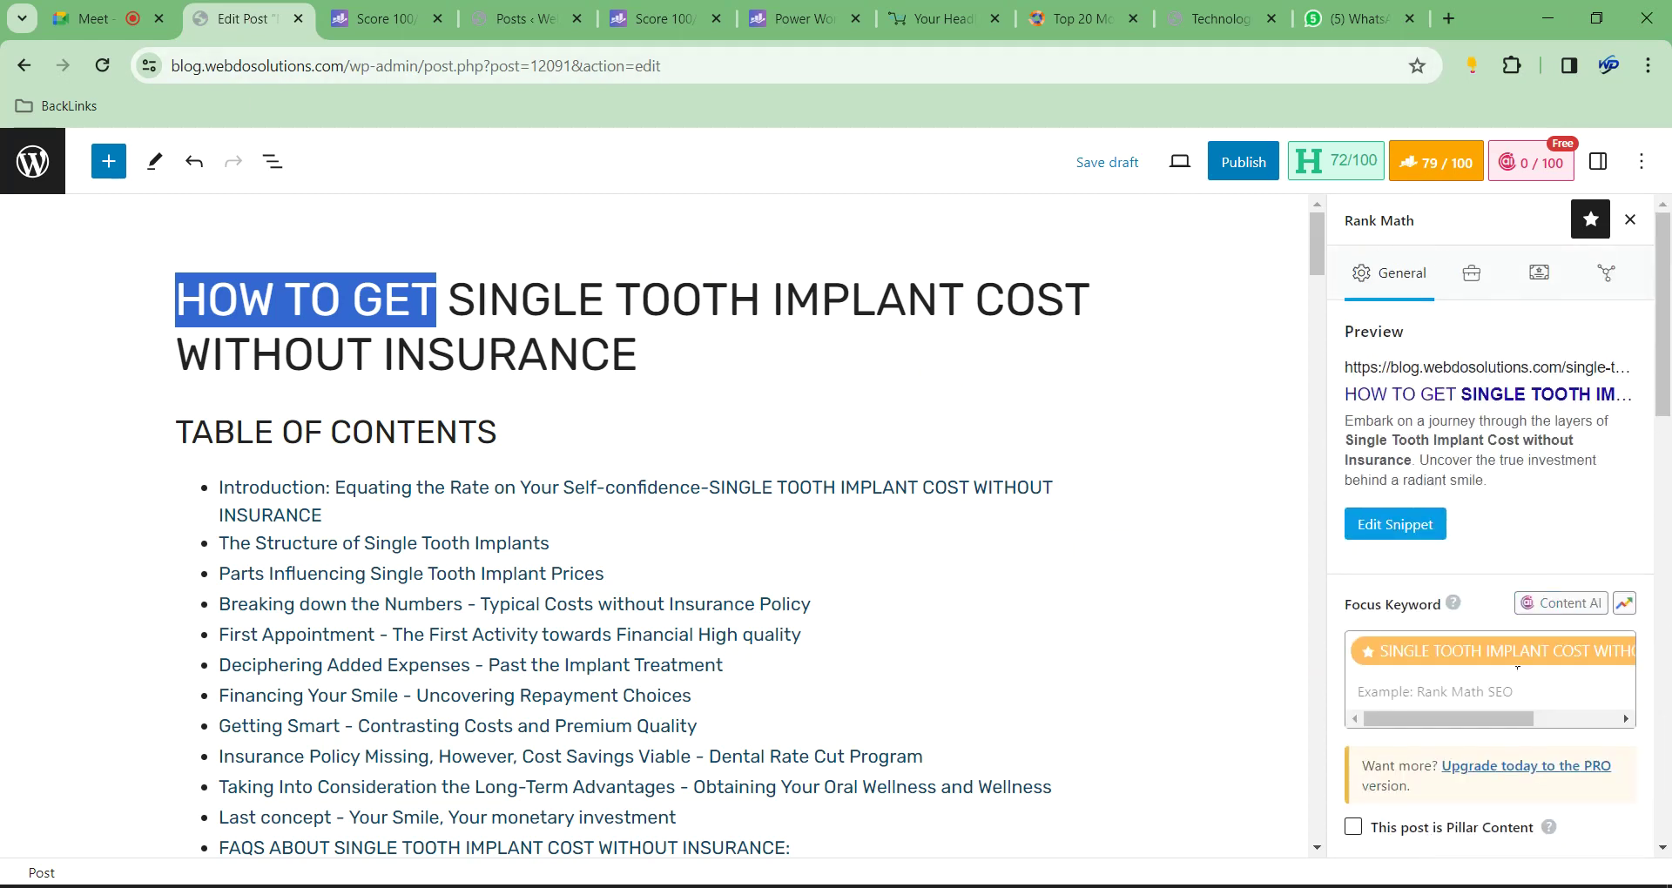
{"action": "scroll", "coordinate": [1517, 667], "scroll_direction": "down", "scroll_amount": 10}
{"action": "scroll", "coordinate": [1517, 667], "scroll_direction": "down", "scroll_amount": 5}
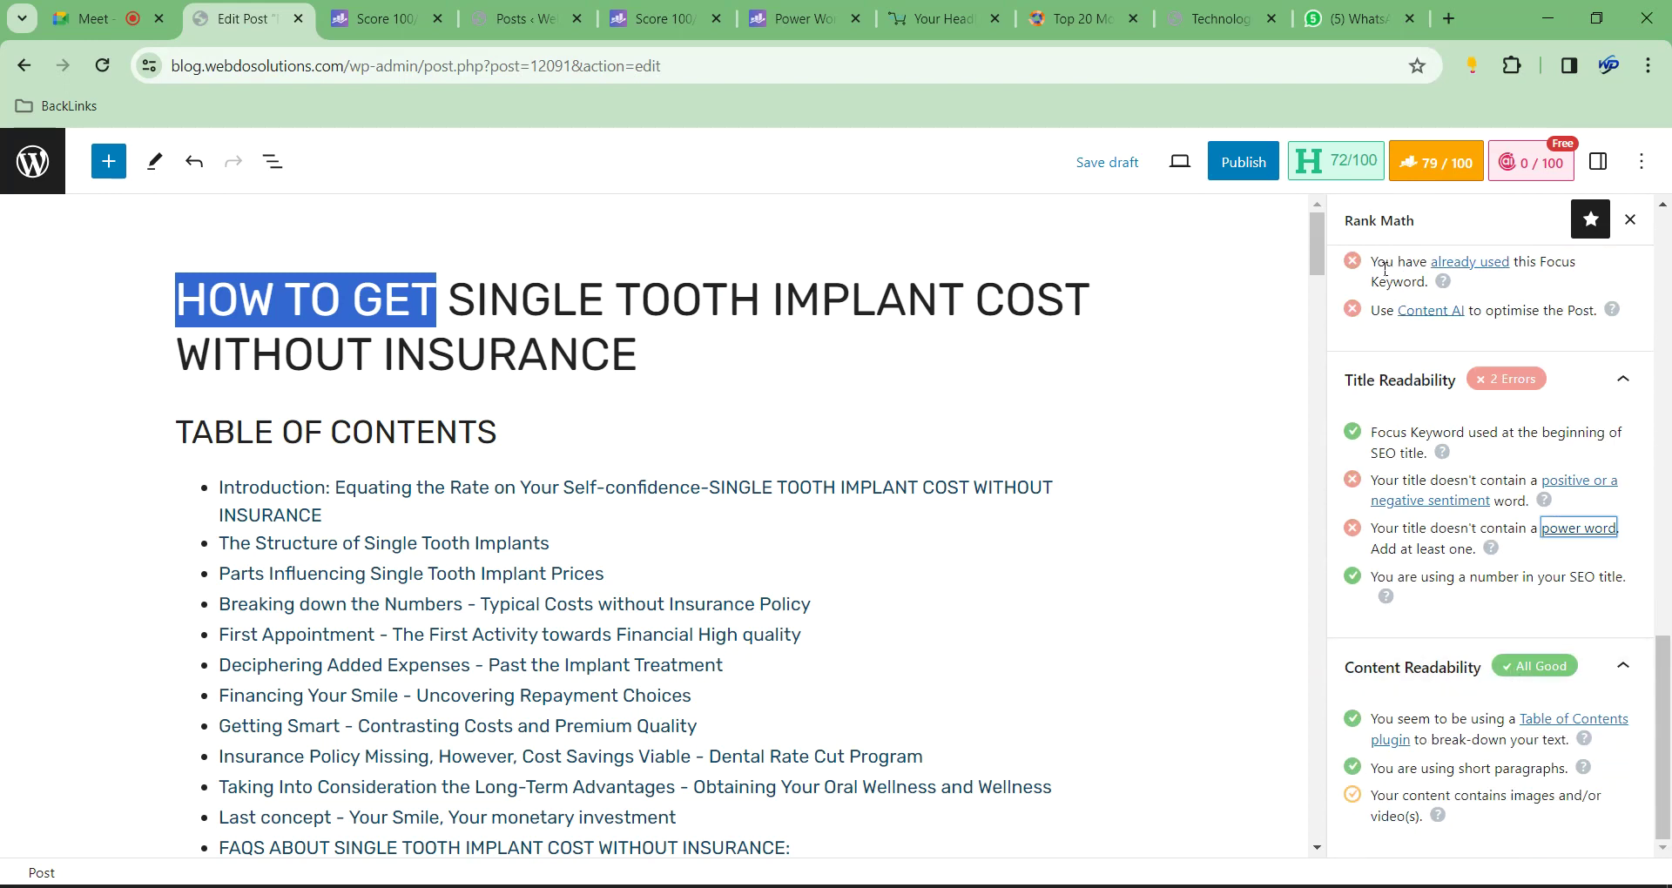
Examine the failed Additional checks on the already used focus keyword and the URL length, highlighting each one
{"action": "mouse_move", "coordinate": [1379, 262]}
{"action": "left_mouse_down"}
{"action": "mouse_move", "coordinate": [1428, 277]}
{"action": "mouse_move", "coordinate": [1366, 261]}
{"action": "left_mouse_up"}
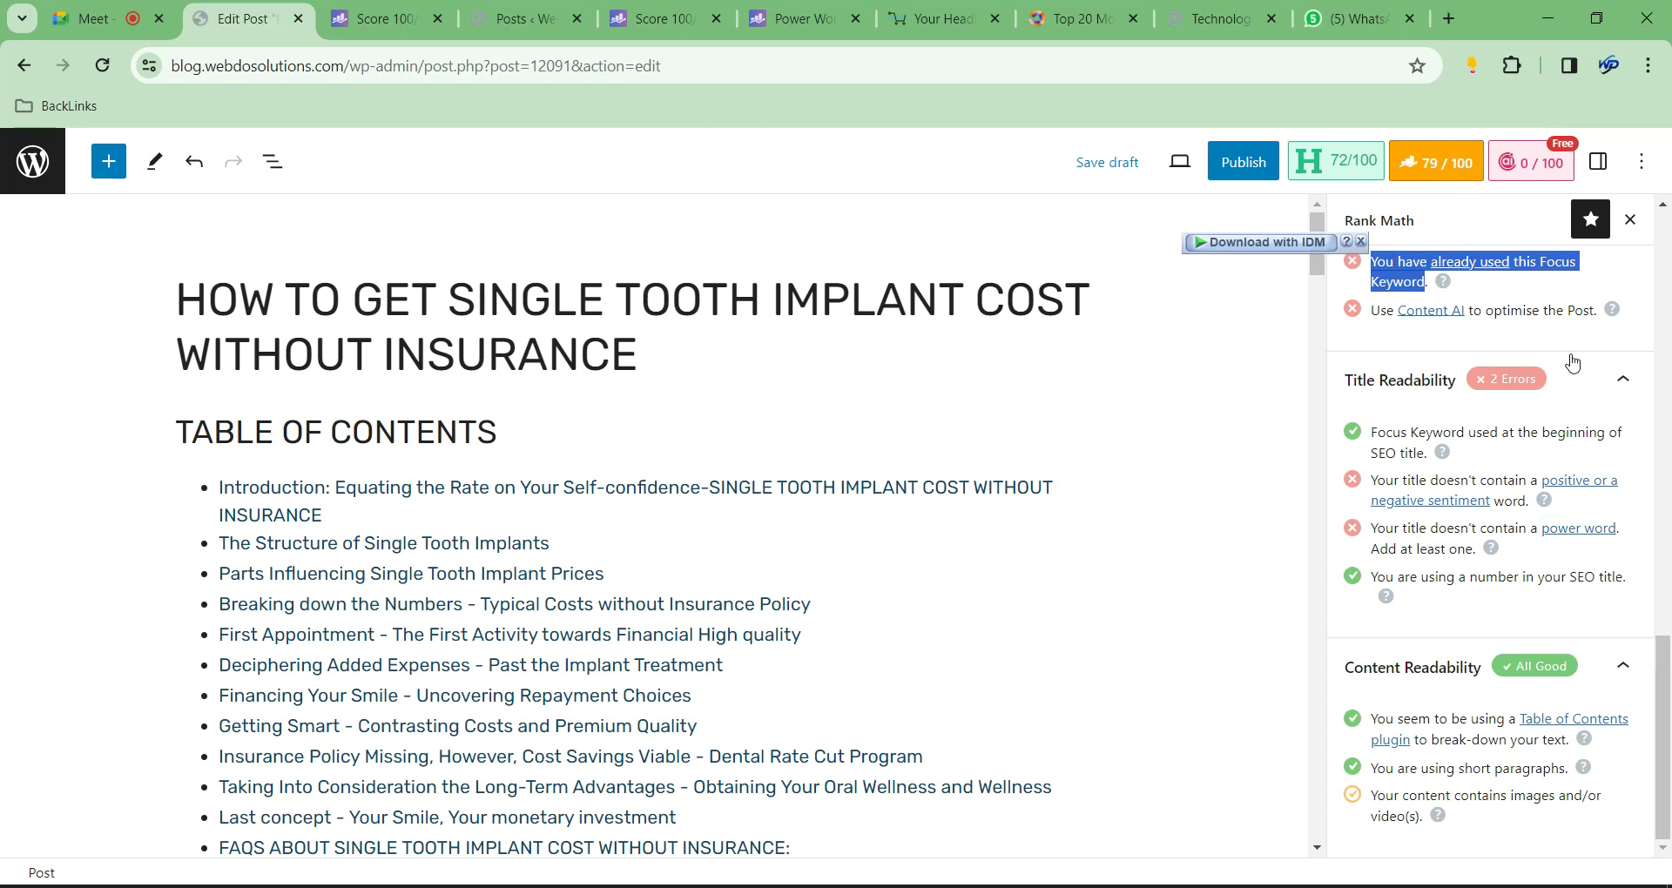
{"action": "scroll", "coordinate": [1439, 287], "scroll_direction": "up", "scroll_amount": 10}
{"action": "scroll", "coordinate": [1443, 305], "scroll_direction": "down", "scroll_amount": 4}
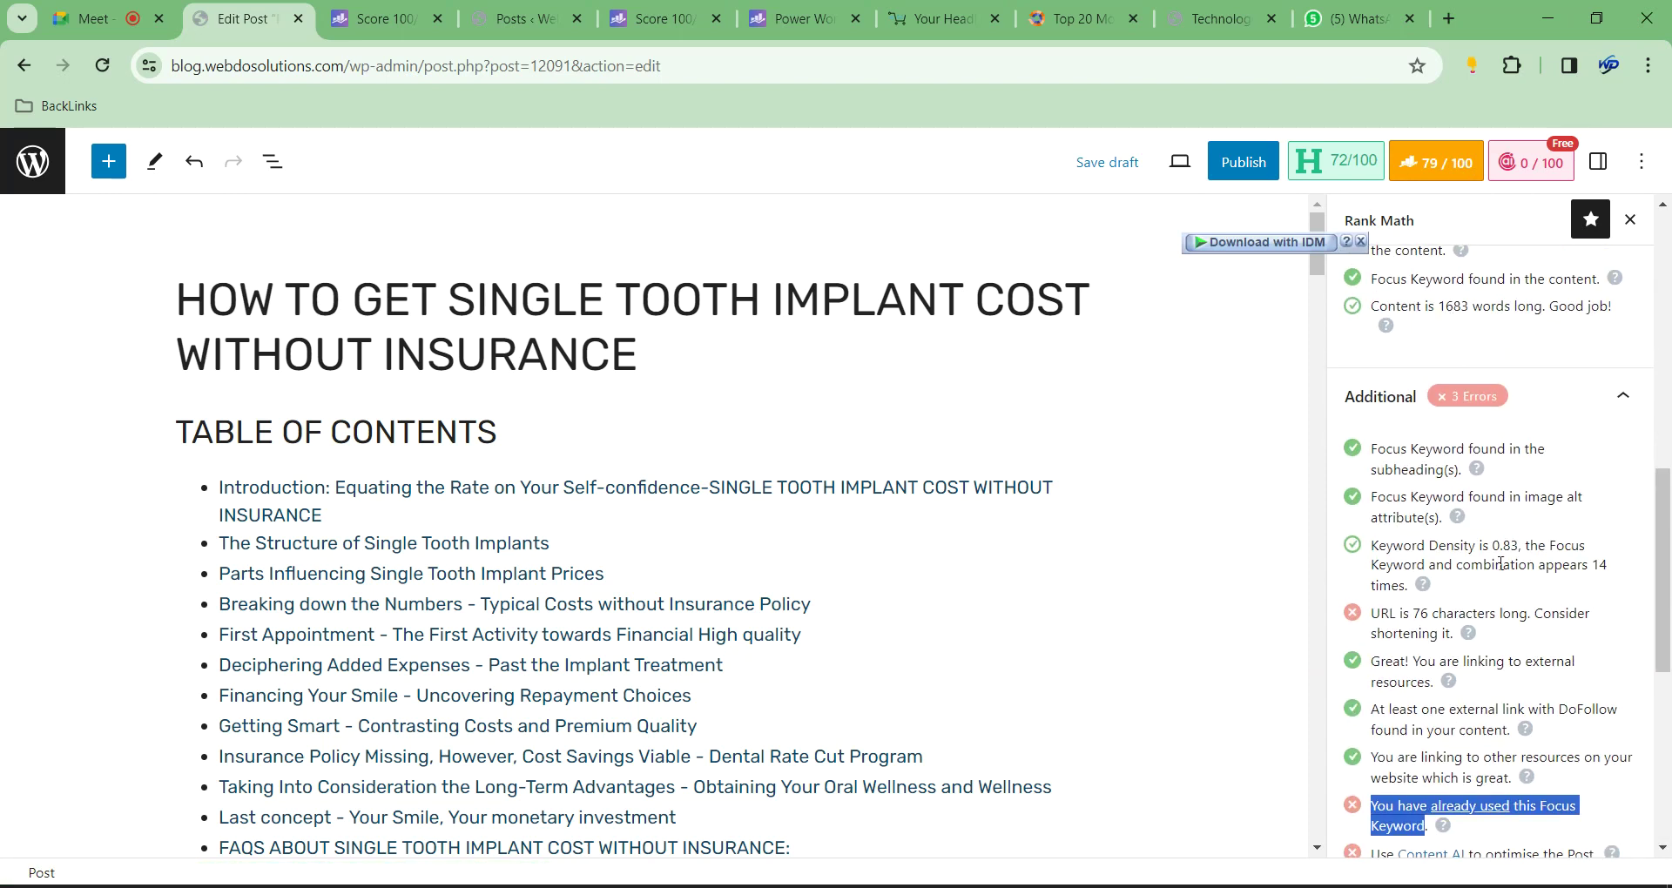
{"action": "triple_click", "coordinate": [1383, 613]}
{"action": "left_click", "coordinate": [1383, 613]}
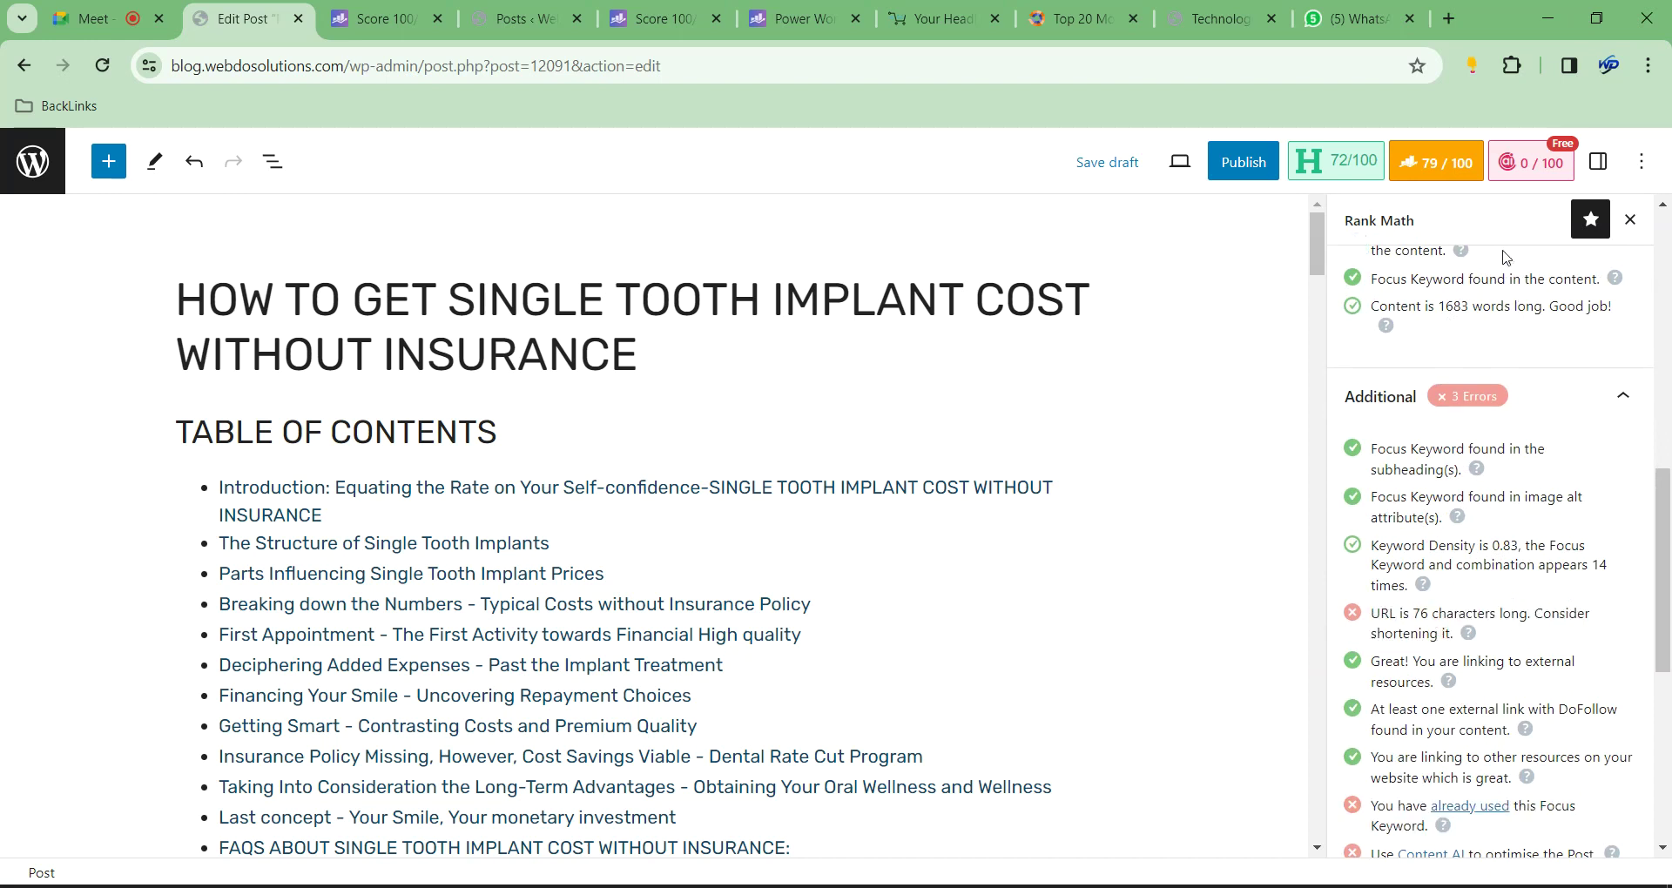
Open the snippet editor, review the title, permalink and description, and close it without changes
{"action": "scroll", "coordinate": [1474, 485], "scroll_direction": "up", "scroll_amount": 5}
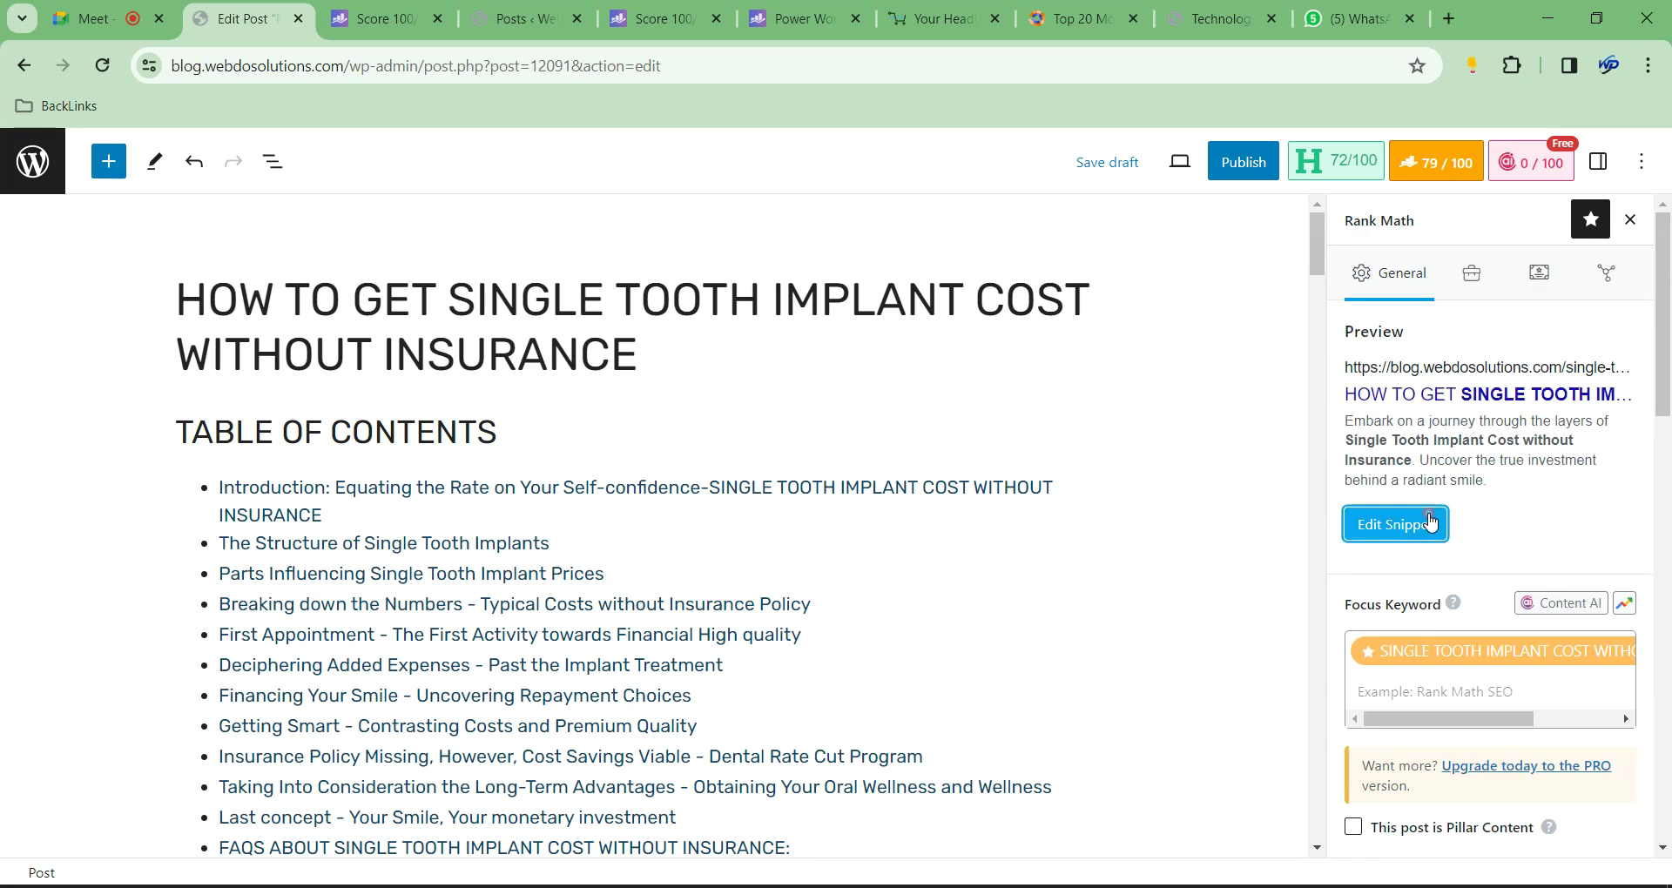
{"action": "left_click", "coordinate": [1429, 523]}
{"action": "scroll", "coordinate": [814, 527], "scroll_direction": "down", "scroll_amount": 2}
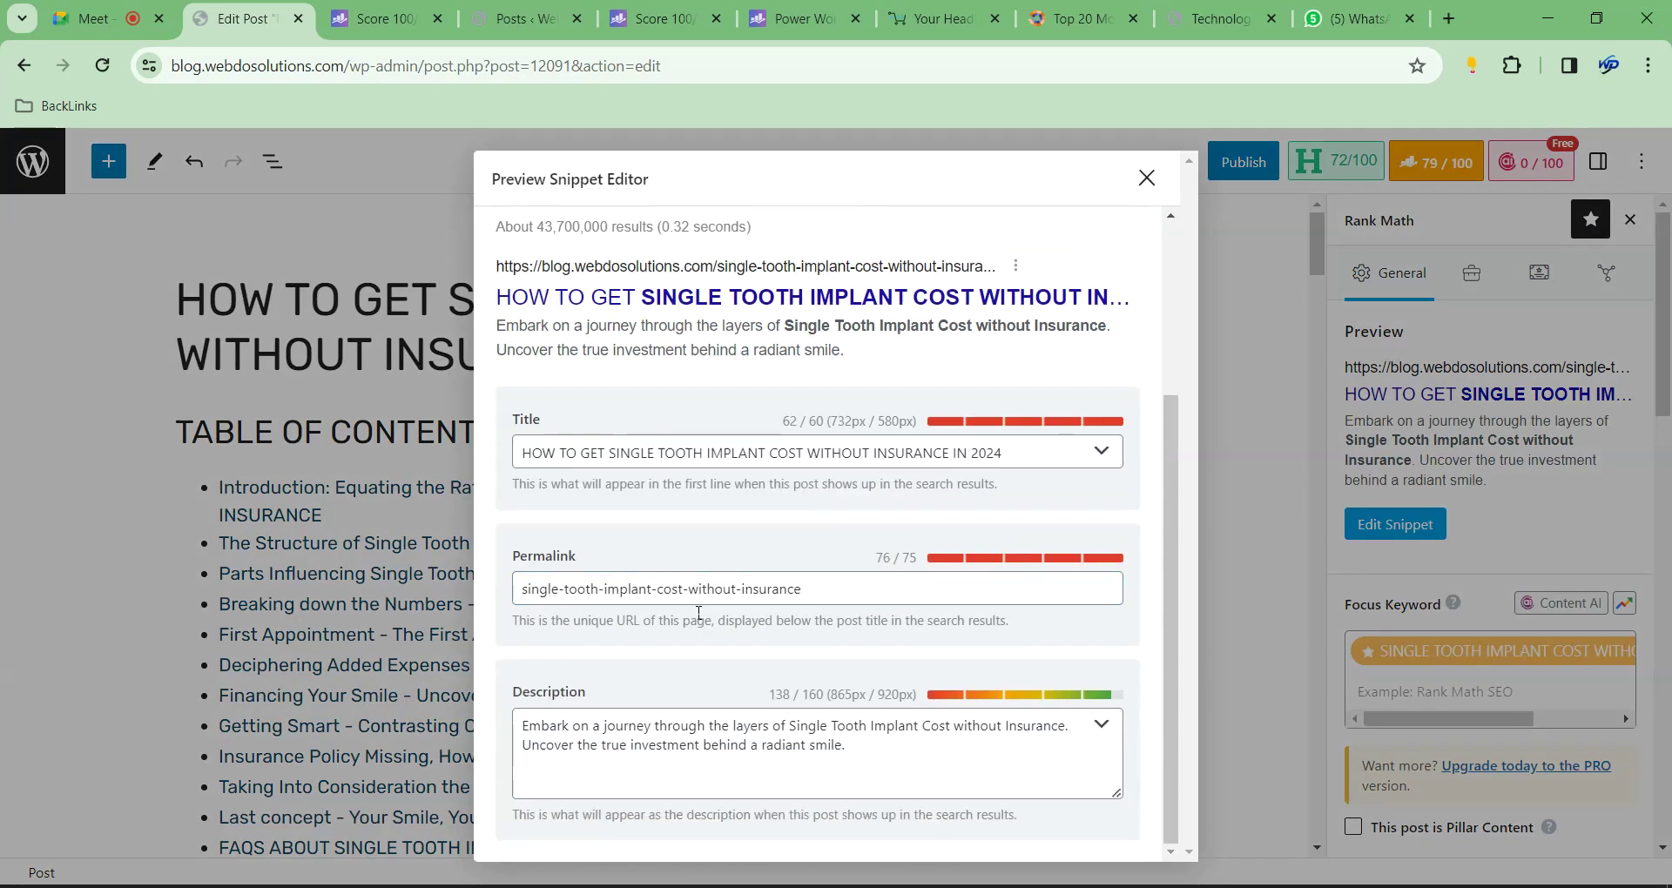
{"action": "left_click", "coordinate": [1147, 178]}
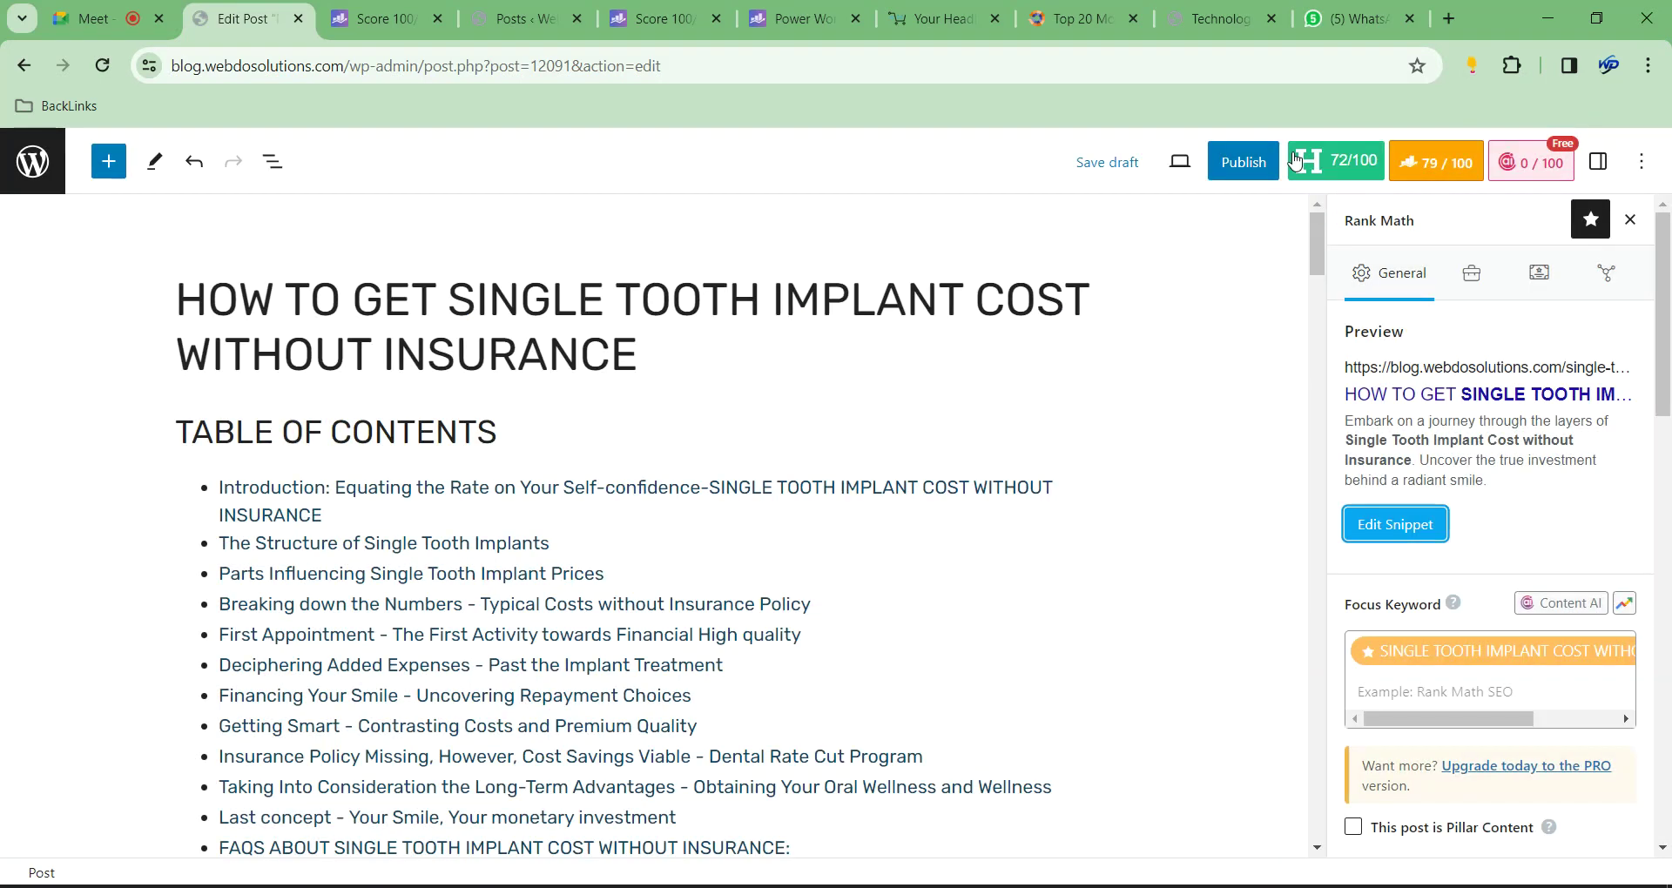
Show the post settings and remove the Uncategorized category, keeping Insurance as the post's category
{"action": "left_click", "coordinate": [1238, 158]}
{"action": "left_click", "coordinate": [1594, 167]}
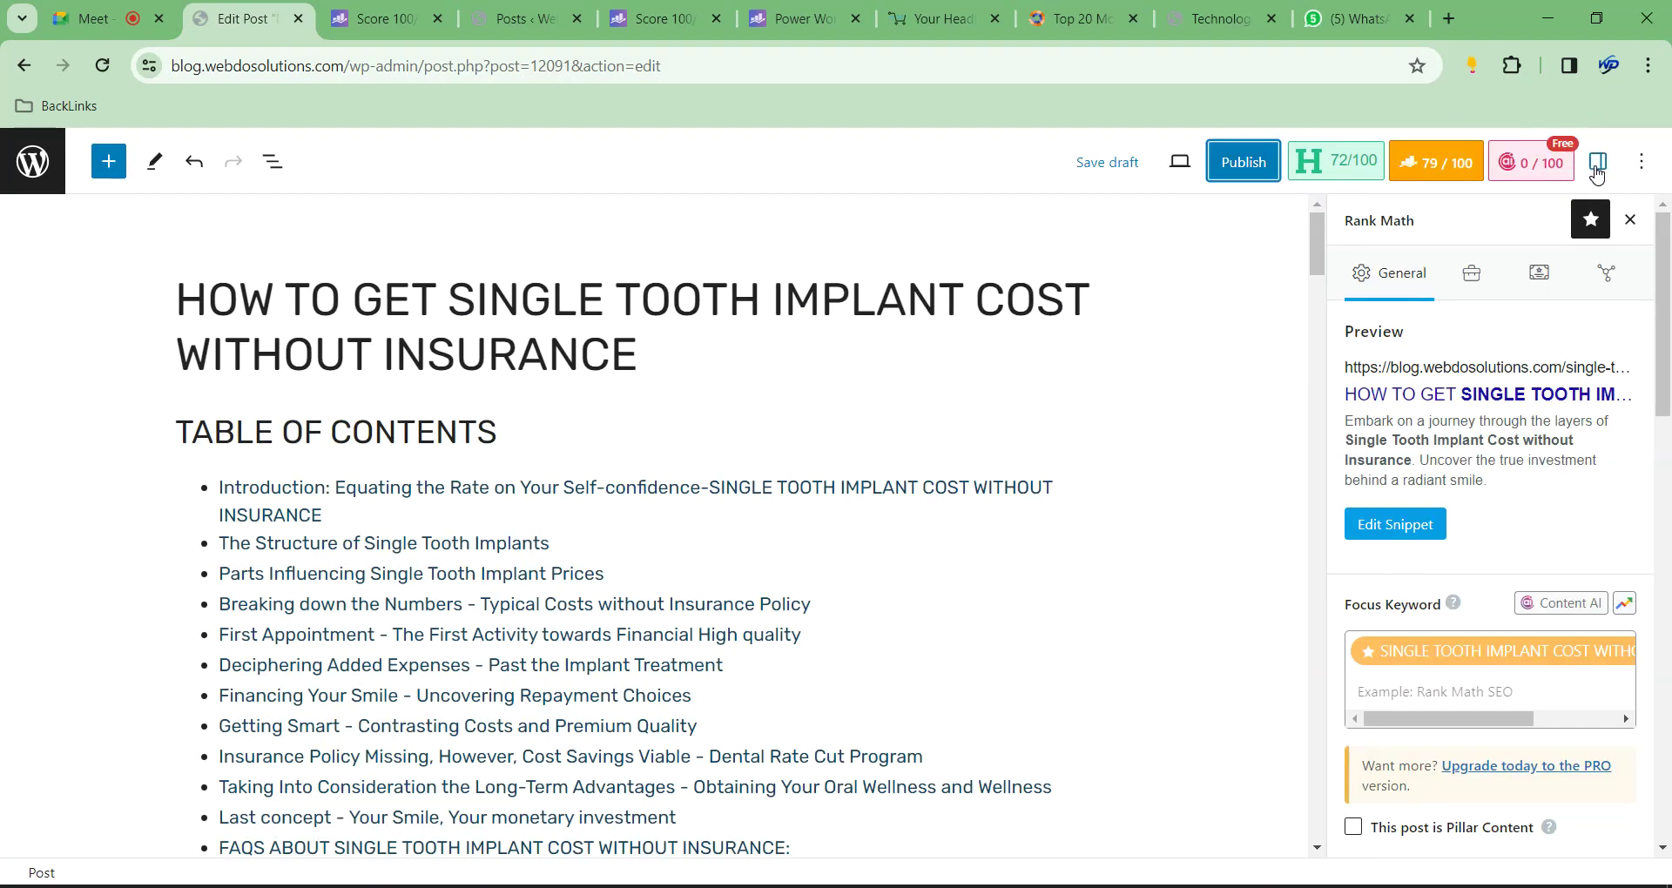
{"action": "left_click", "coordinate": [1598, 162]}
{"action": "scroll", "coordinate": [1480, 435], "scroll_direction": "down", "scroll_amount": 5}
{"action": "scroll", "coordinate": [1422, 411], "scroll_direction": "up", "scroll_amount": 1}
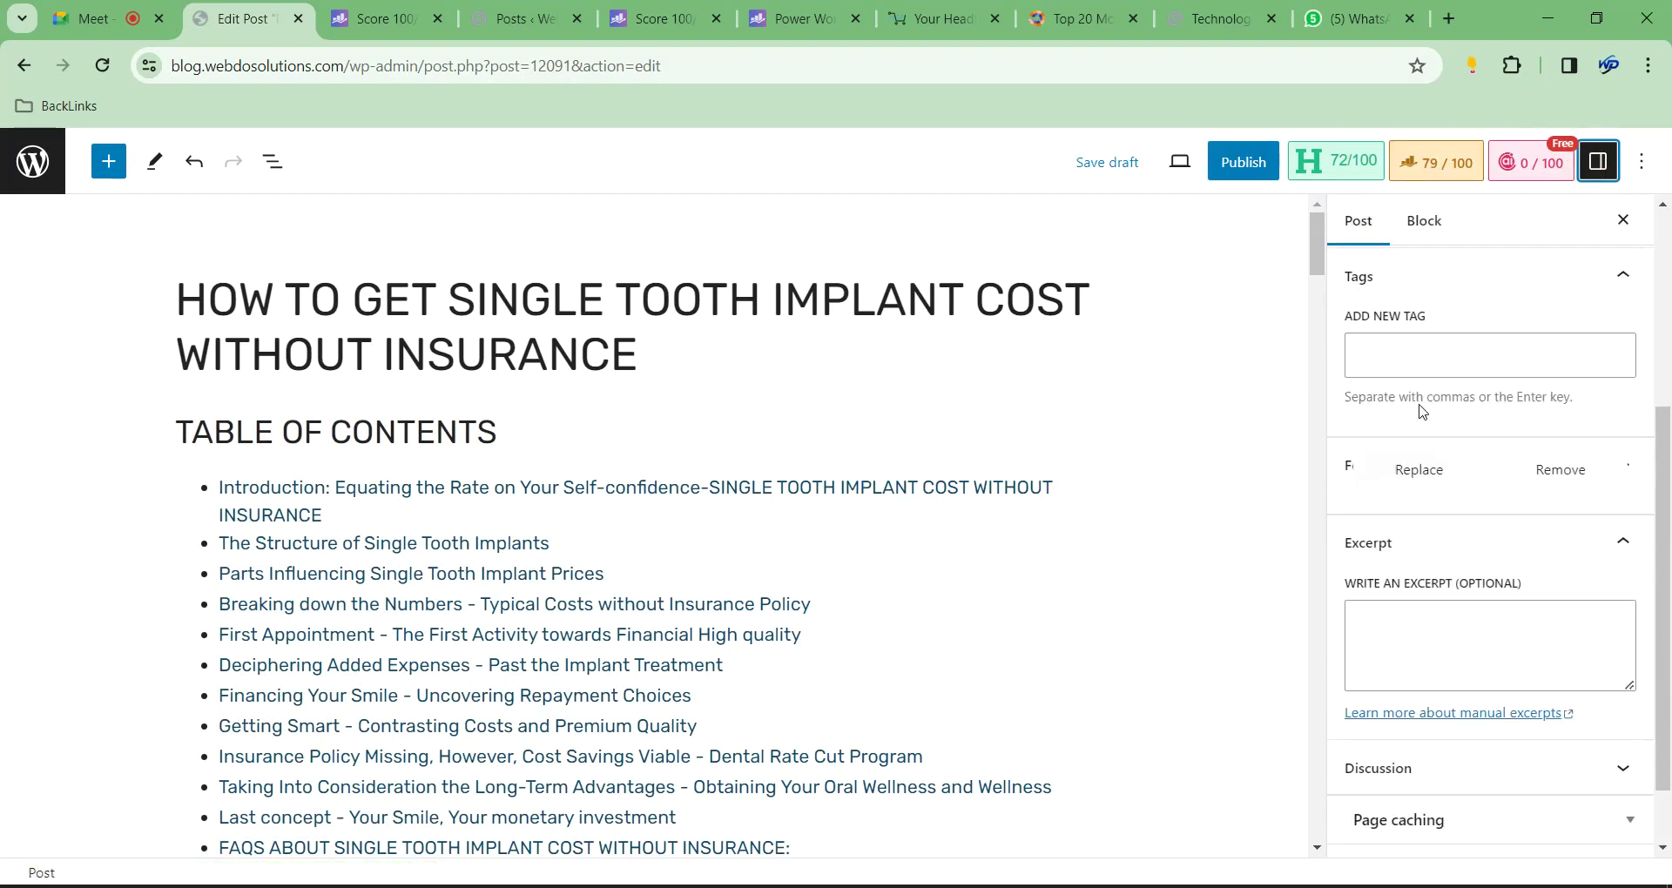
{"action": "scroll", "coordinate": [1423, 410], "scroll_direction": "up", "scroll_amount": 8}
{"action": "scroll", "coordinate": [1431, 549], "scroll_direction": "down", "scroll_amount": 1}
{"action": "left_click", "coordinate": [1356, 614]}
{"action": "left_click", "coordinate": [1360, 617]}
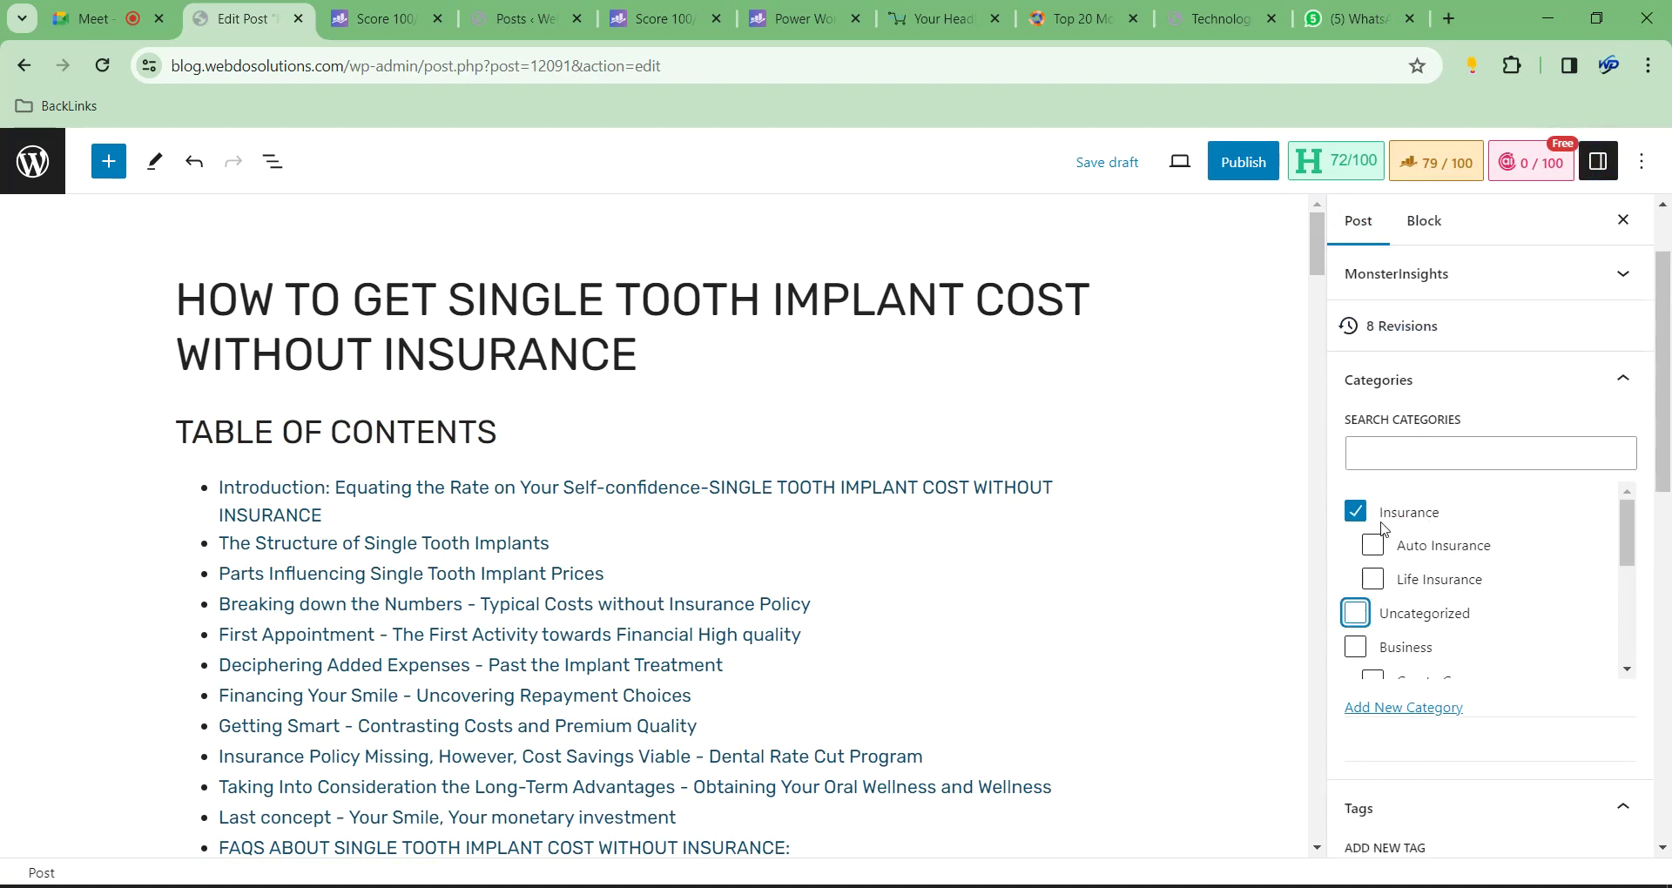
Look through the available post categories and search them for "denta"
{"action": "scroll", "coordinate": [1393, 536], "scroll_direction": "down", "scroll_amount": 5}
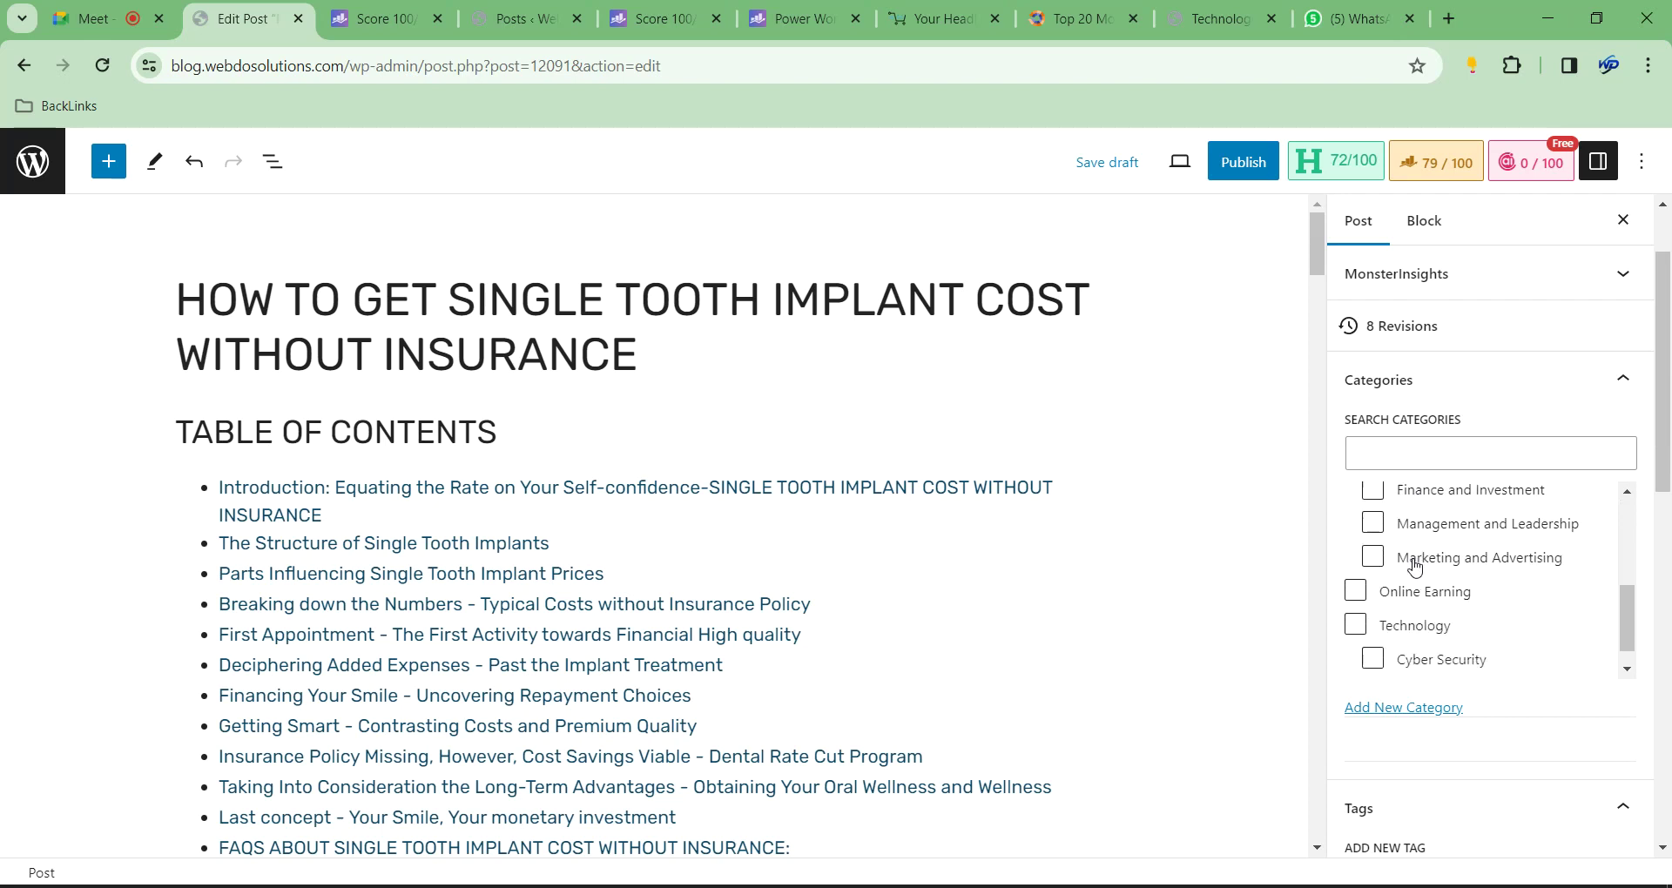
{"action": "scroll", "coordinate": [1414, 567], "scroll_direction": "down", "scroll_amount": 3}
{"action": "scroll", "coordinate": [1419, 549], "scroll_direction": "up", "scroll_amount": 4}
{"action": "scroll", "coordinate": [1508, 705], "scroll_direction": "up", "scroll_amount": 2}
{"action": "scroll", "coordinate": [1507, 706], "scroll_direction": "up", "scroll_amount": 1}
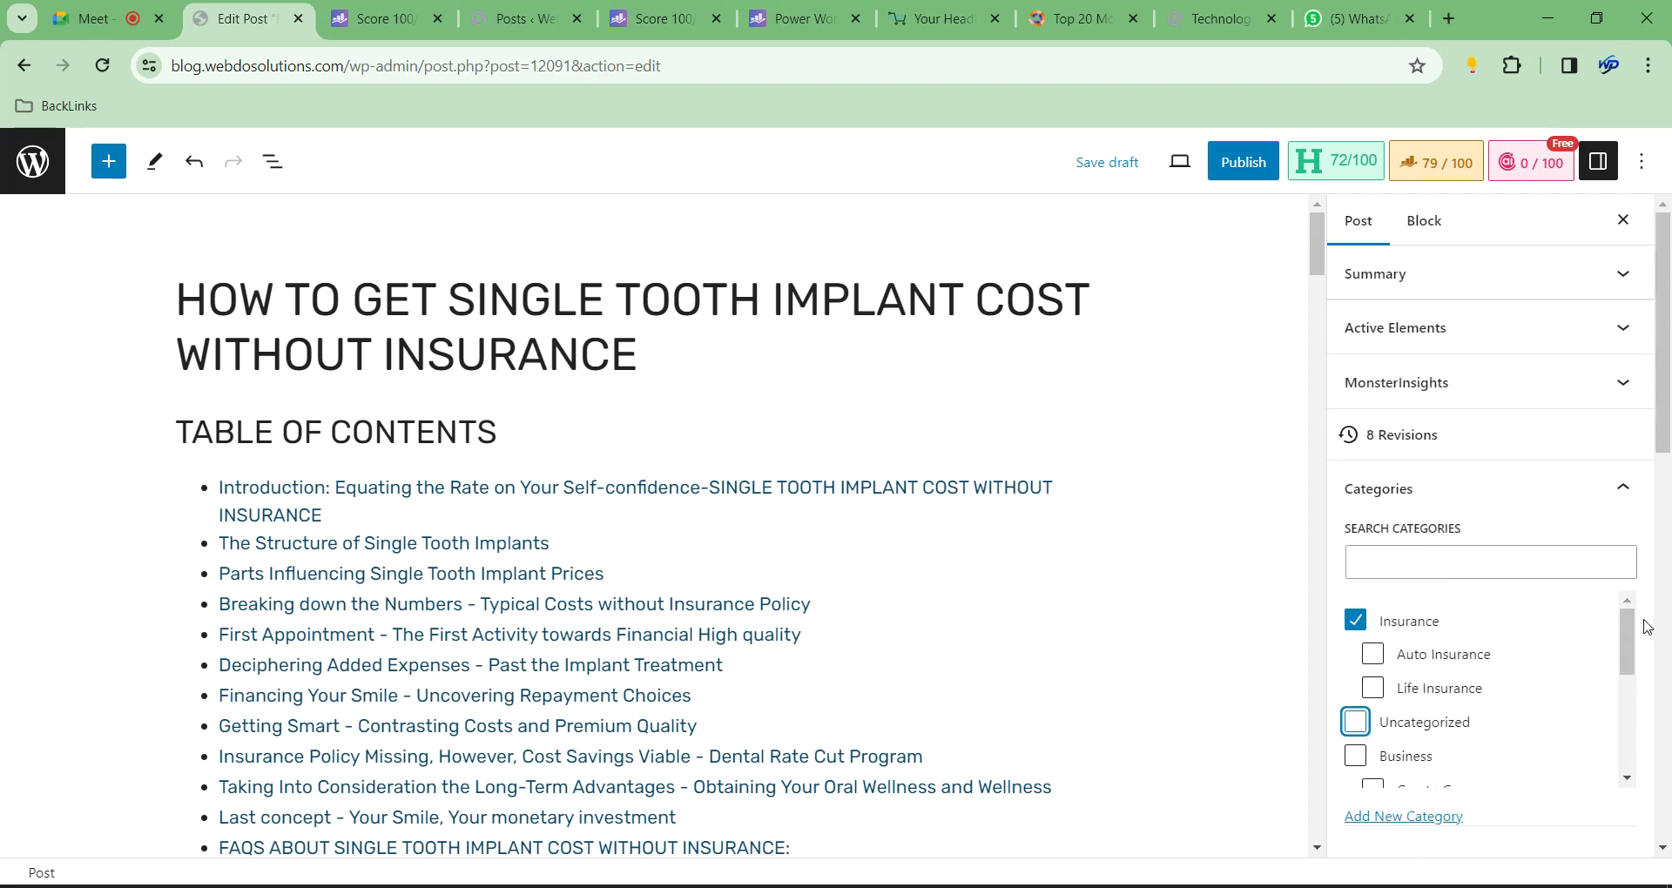
{"action": "scroll", "coordinate": [1486, 633], "scroll_direction": "down", "scroll_amount": 1}
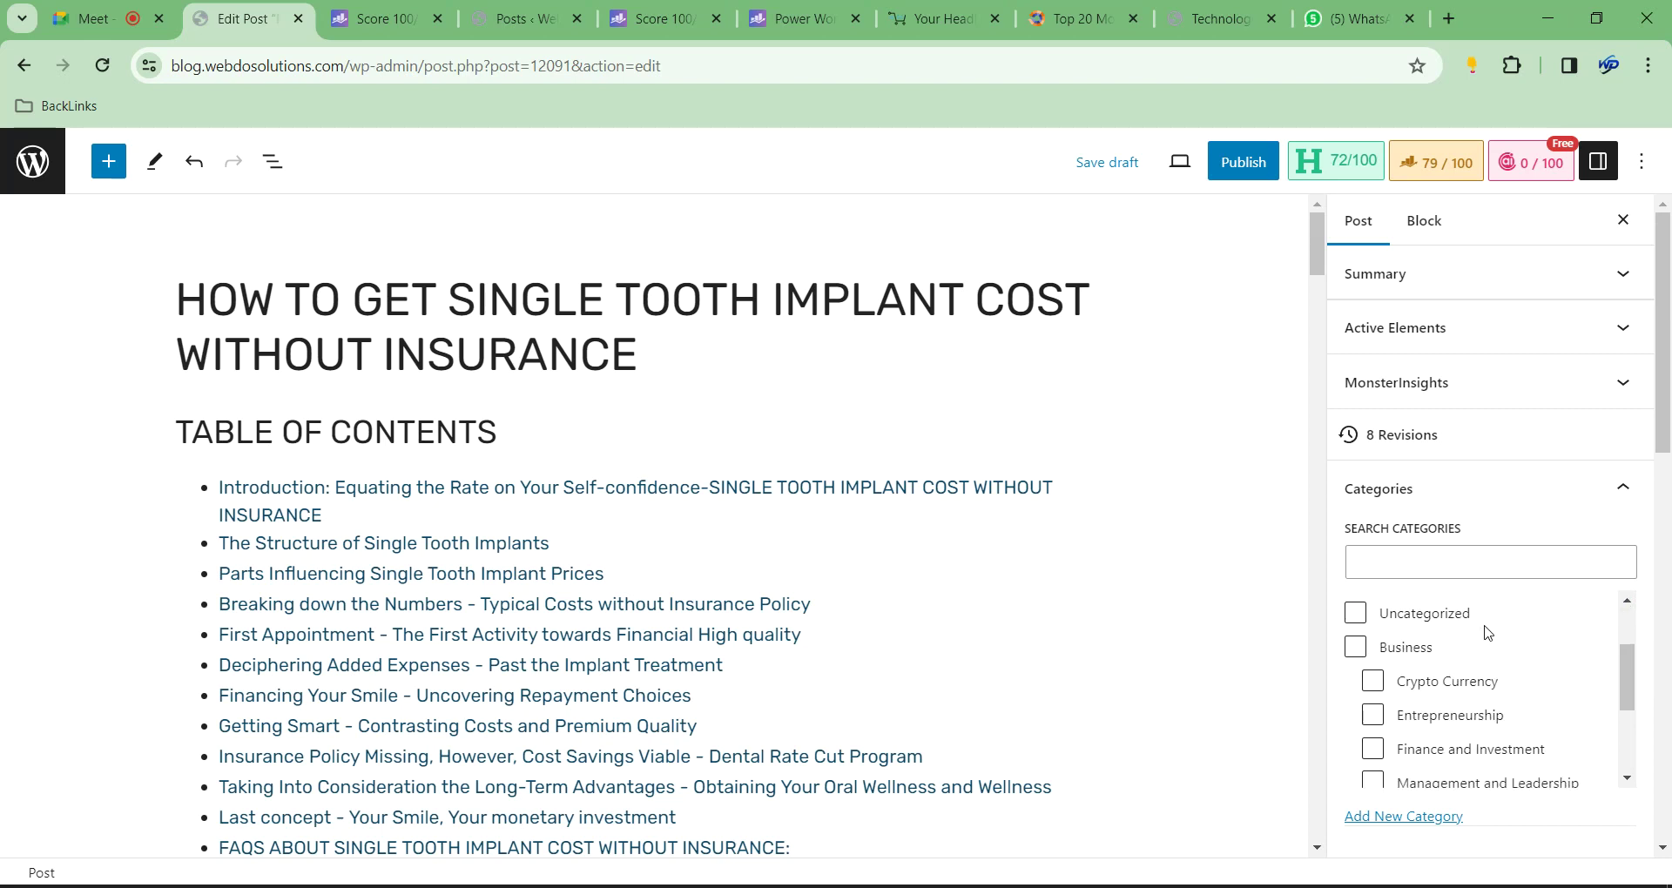
{"action": "scroll", "coordinate": [1491, 637], "scroll_direction": "down", "scroll_amount": 2}
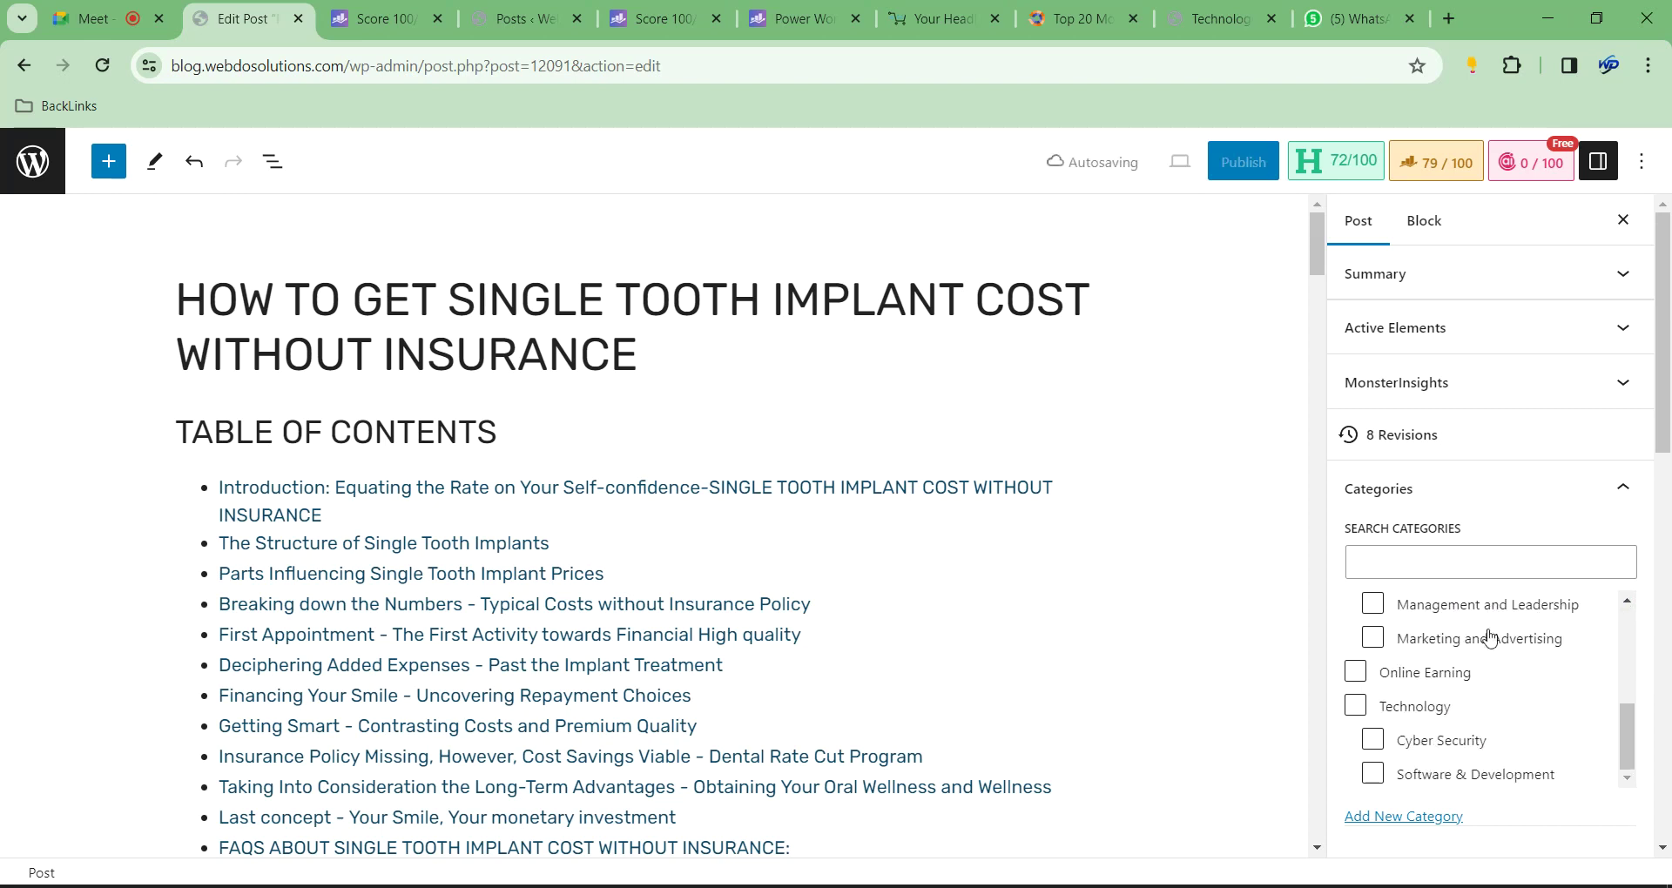
{"action": "scroll", "coordinate": [1489, 639], "scroll_direction": "down", "scroll_amount": 1}
{"action": "scroll", "coordinate": [1489, 637], "scroll_direction": "up", "scroll_amount": 3}
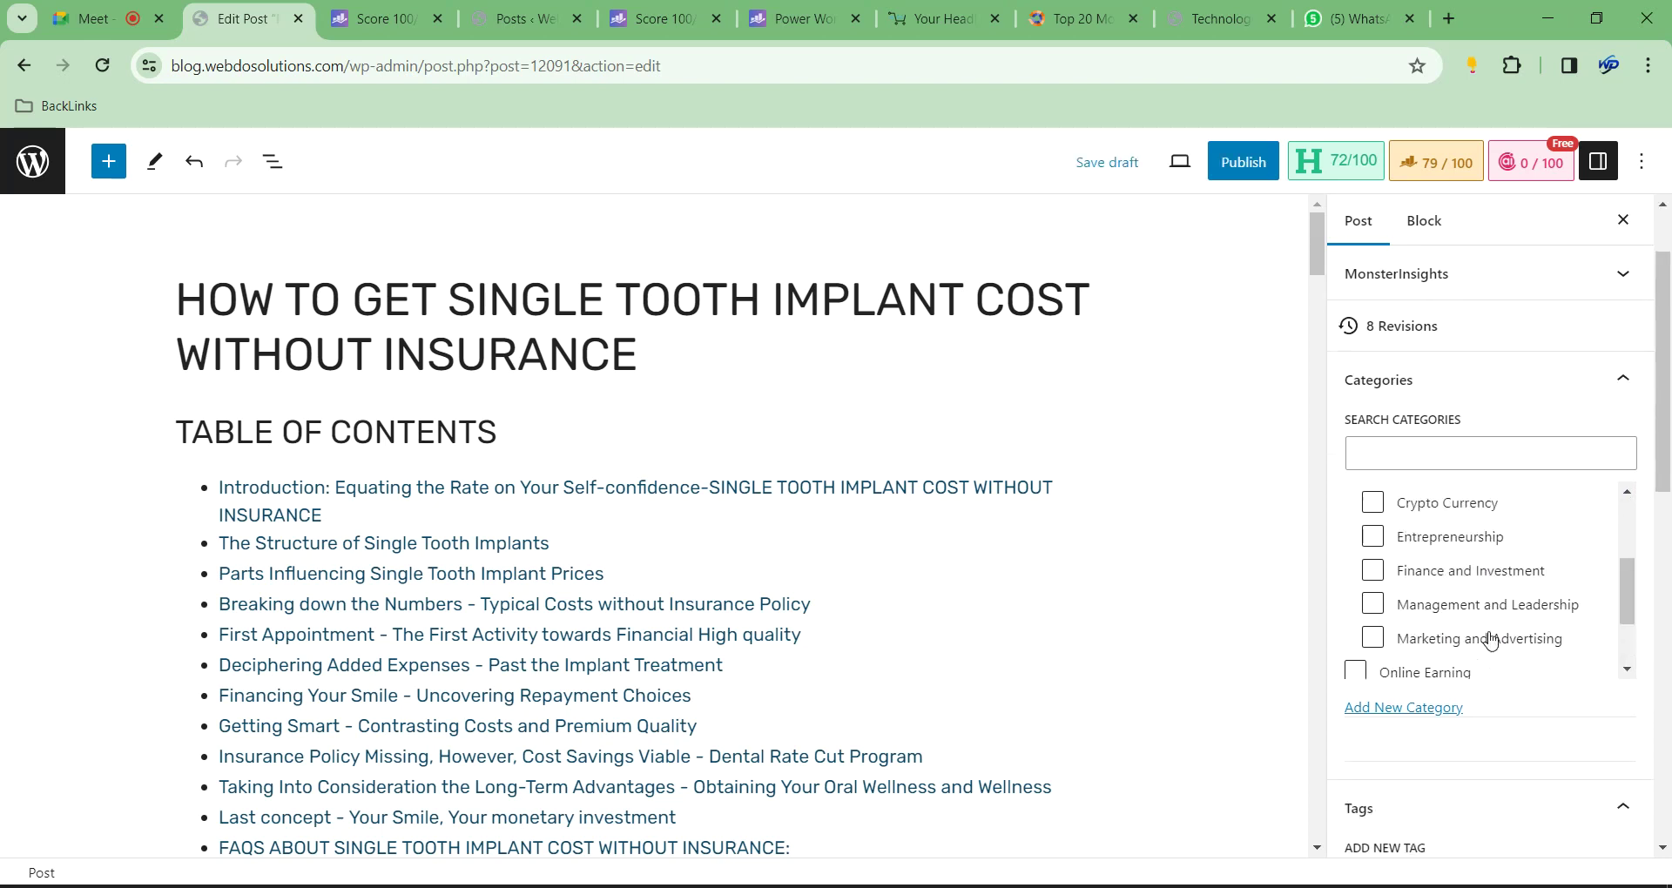
{"action": "left_click", "coordinate": [1459, 448]}
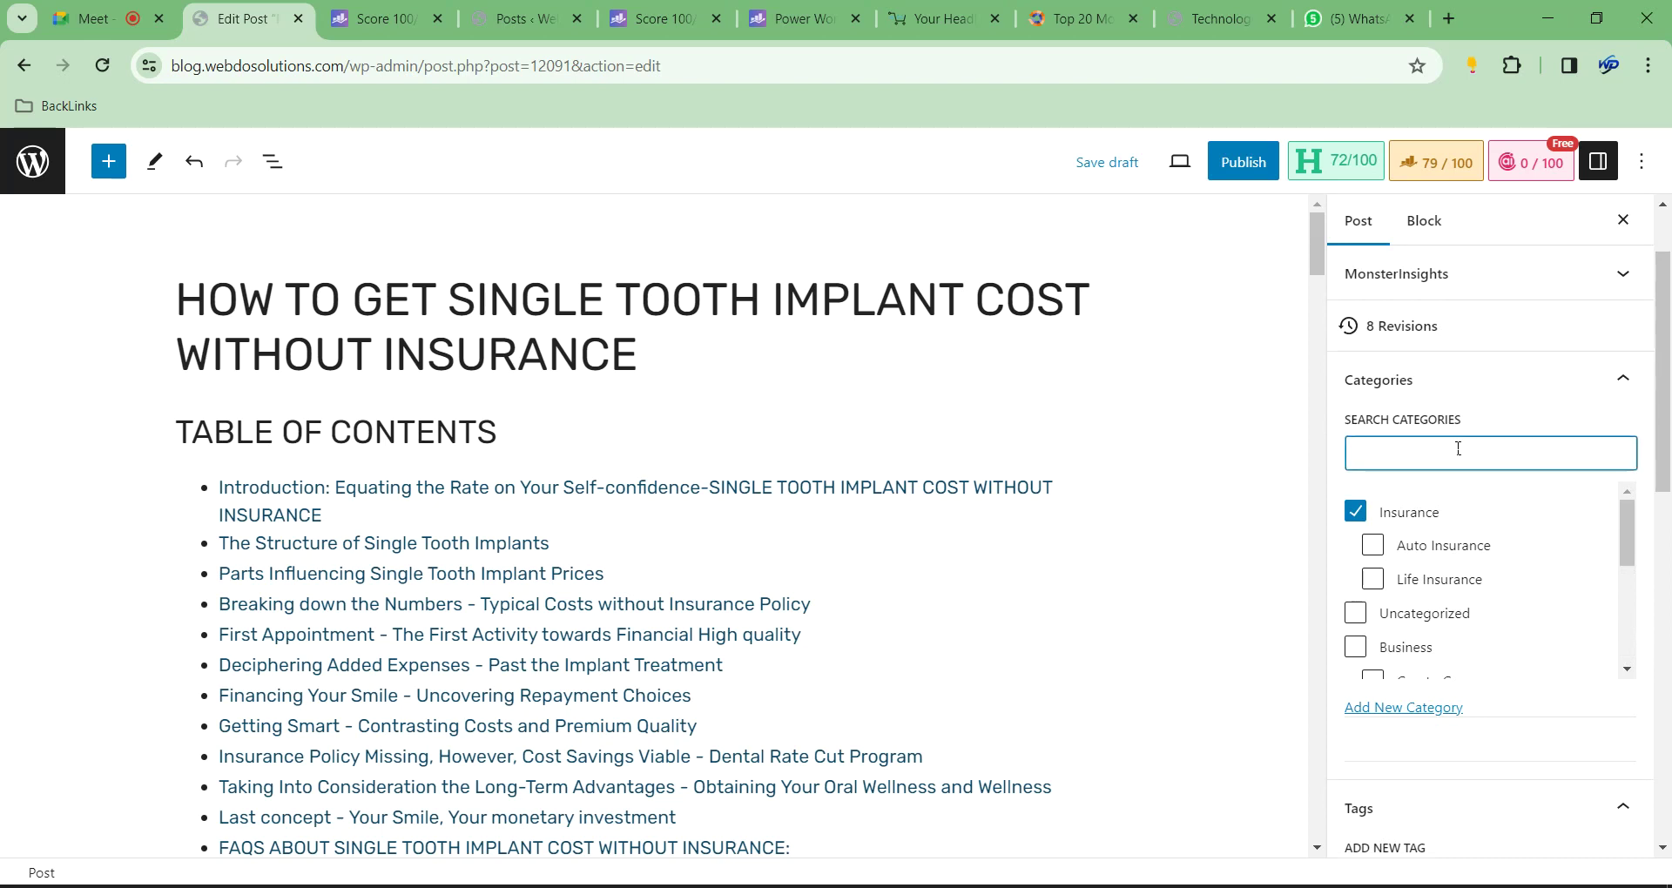
{"action": "type", "text": "denta"}
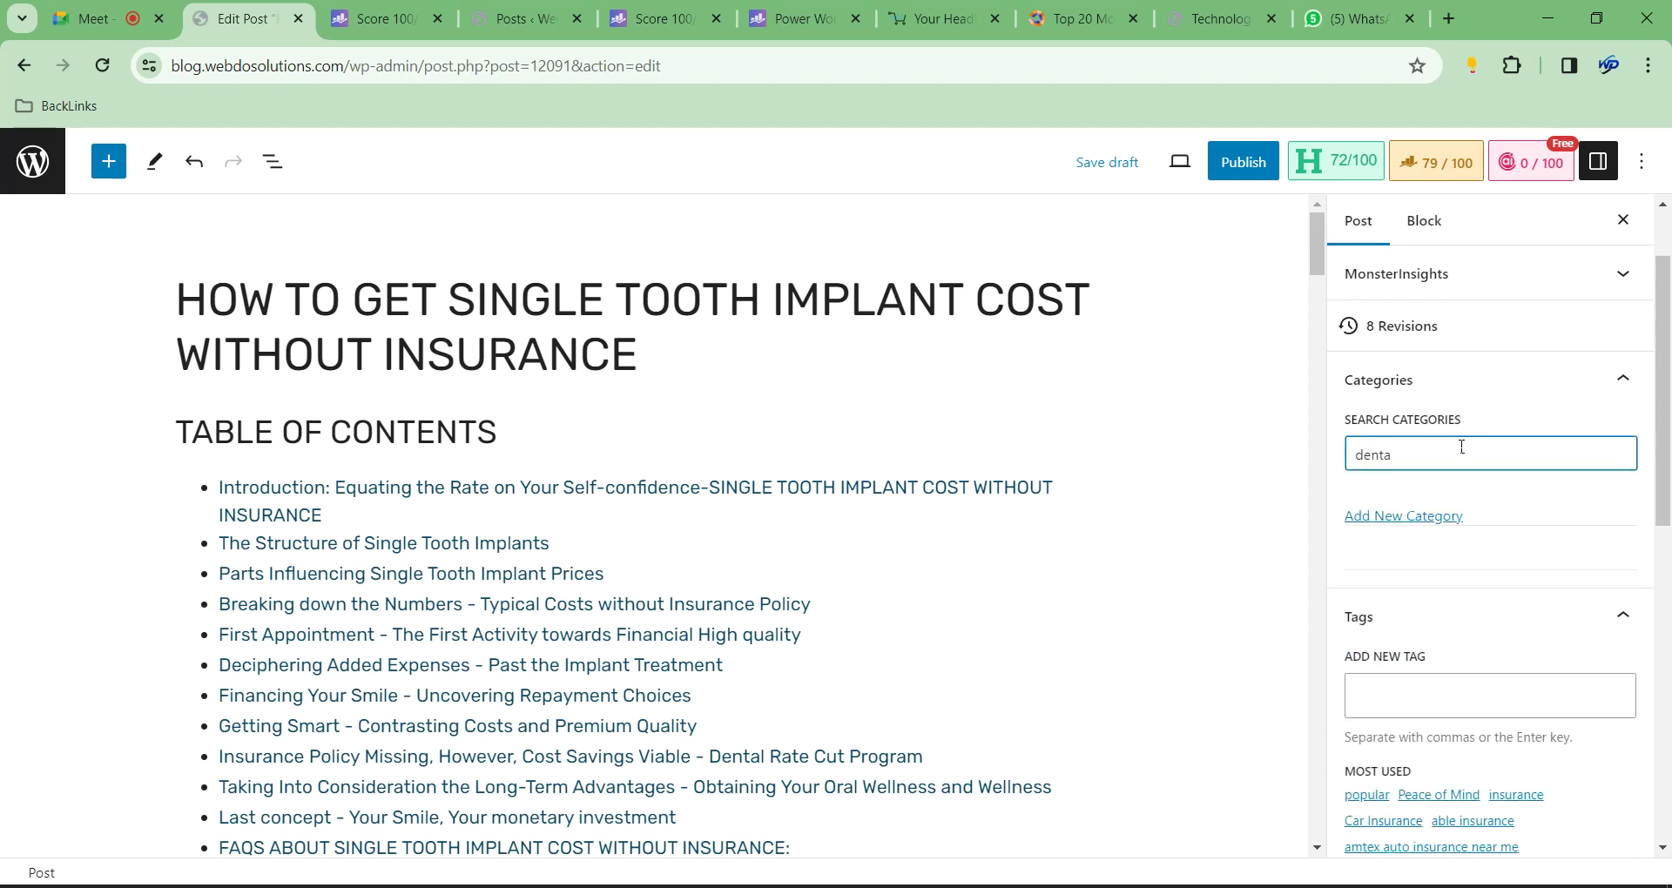
Finish the category search for "dental" and clear it so the full category list shows again
{"action": "type", "text": "l"}
{"action": "key", "text": "BackSpace"}
{"action": "key", "text": "BackSpace"}
{"action": "key", "text": "BackSpace"}
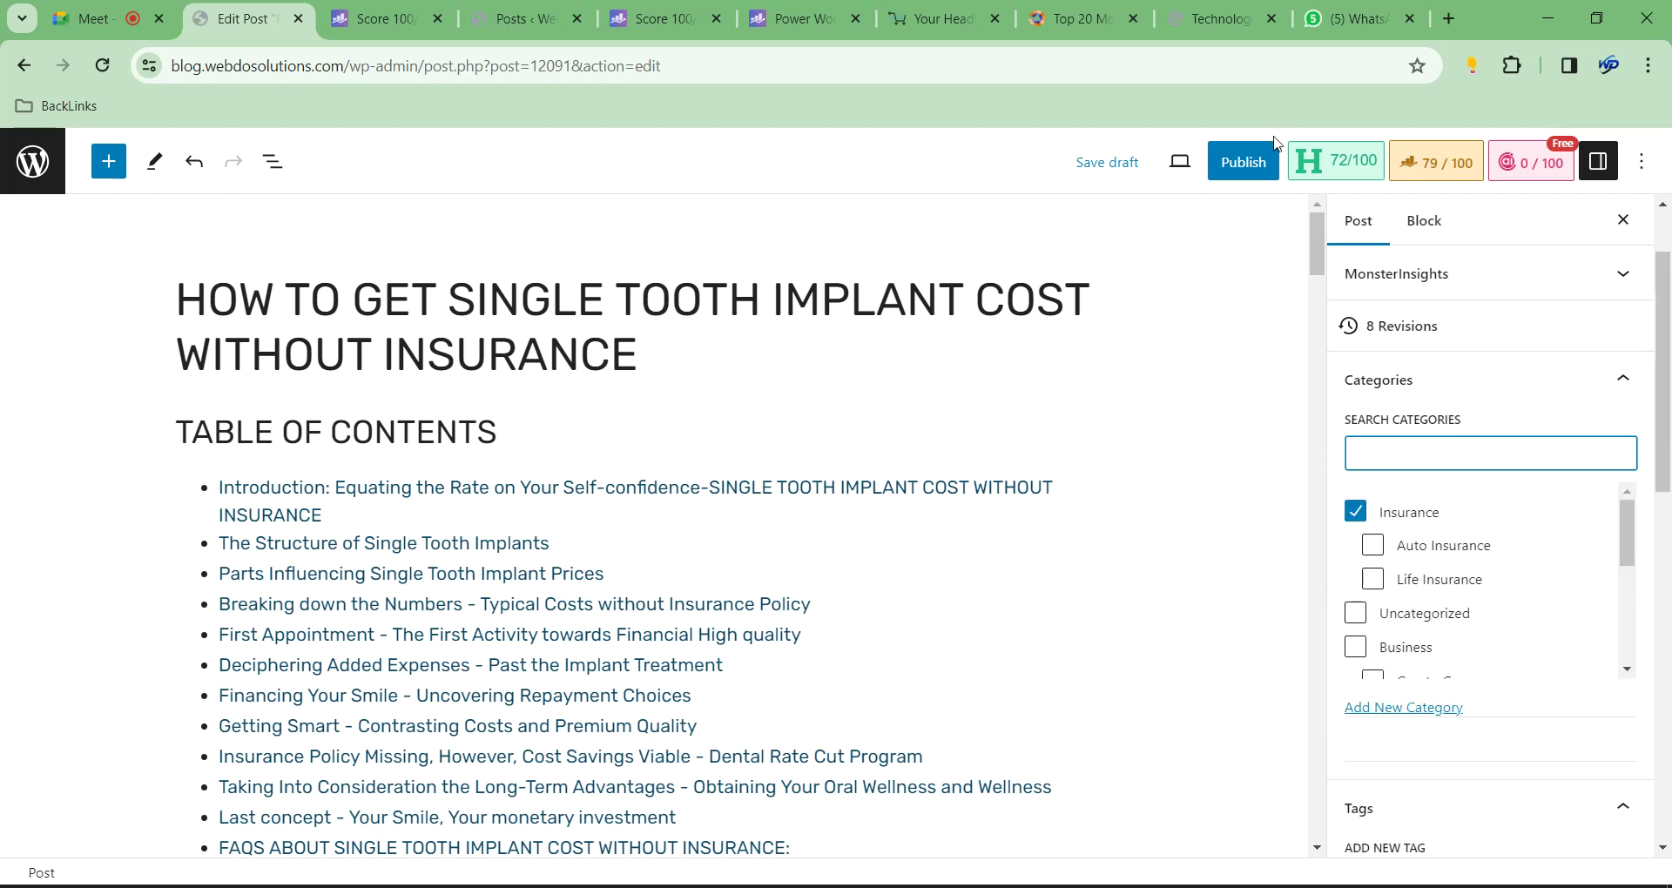
Save the draft and reload the post editor
{"action": "left_click", "coordinate": [1108, 163]}
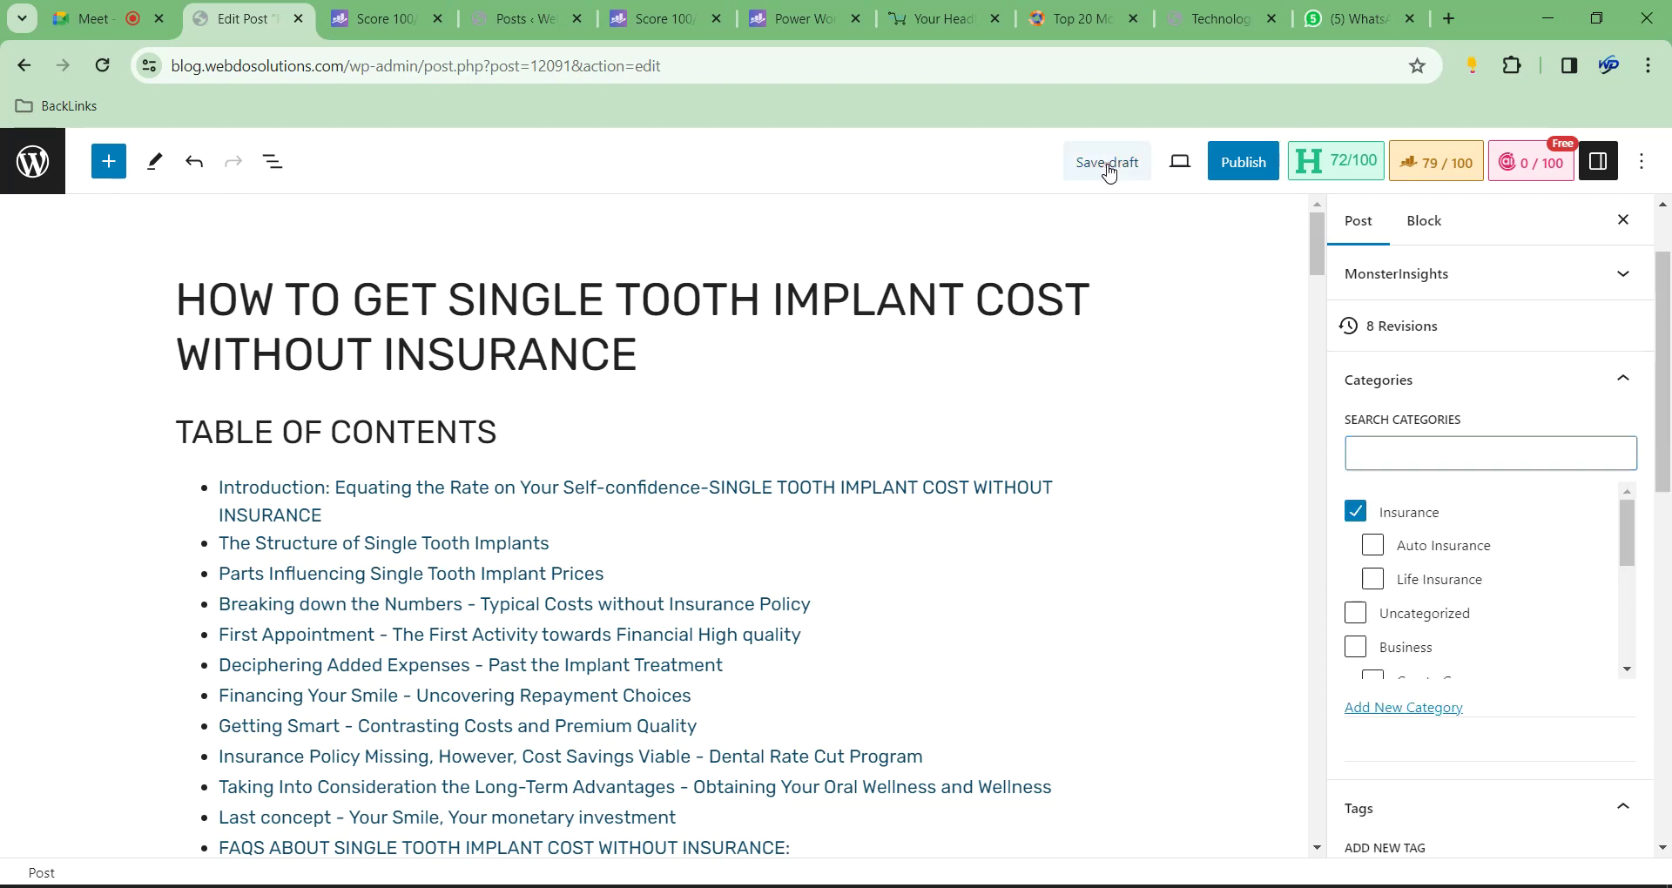
{"action": "left_click", "coordinate": [104, 66]}
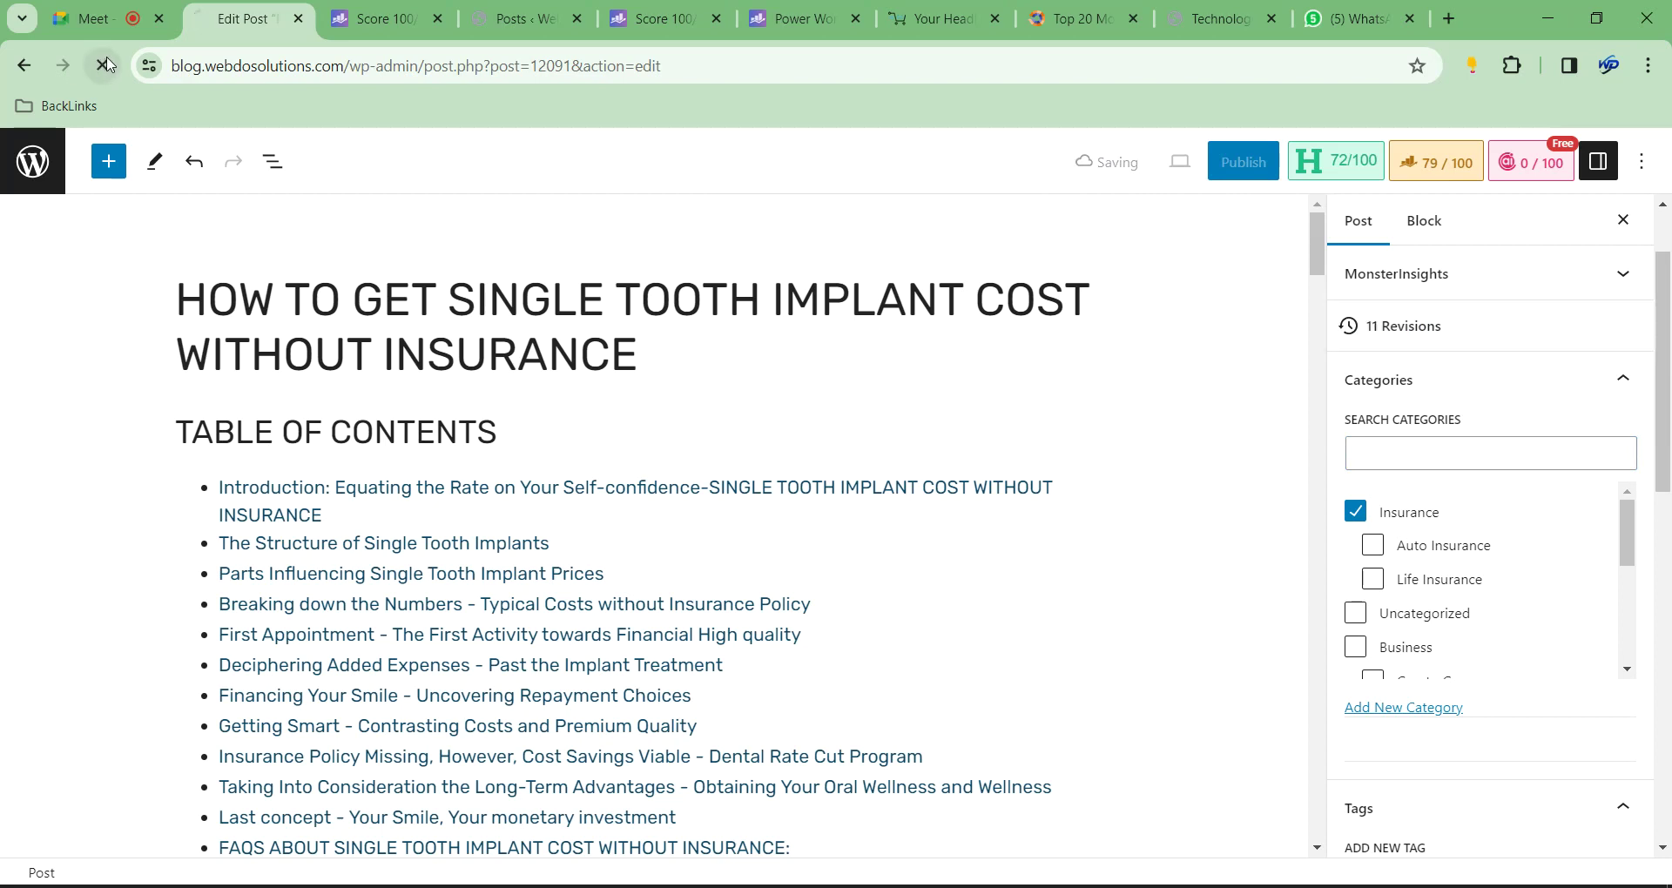
{"action": "scroll", "coordinate": [1370, 567], "scroll_direction": "down", "scroll_amount": 3}
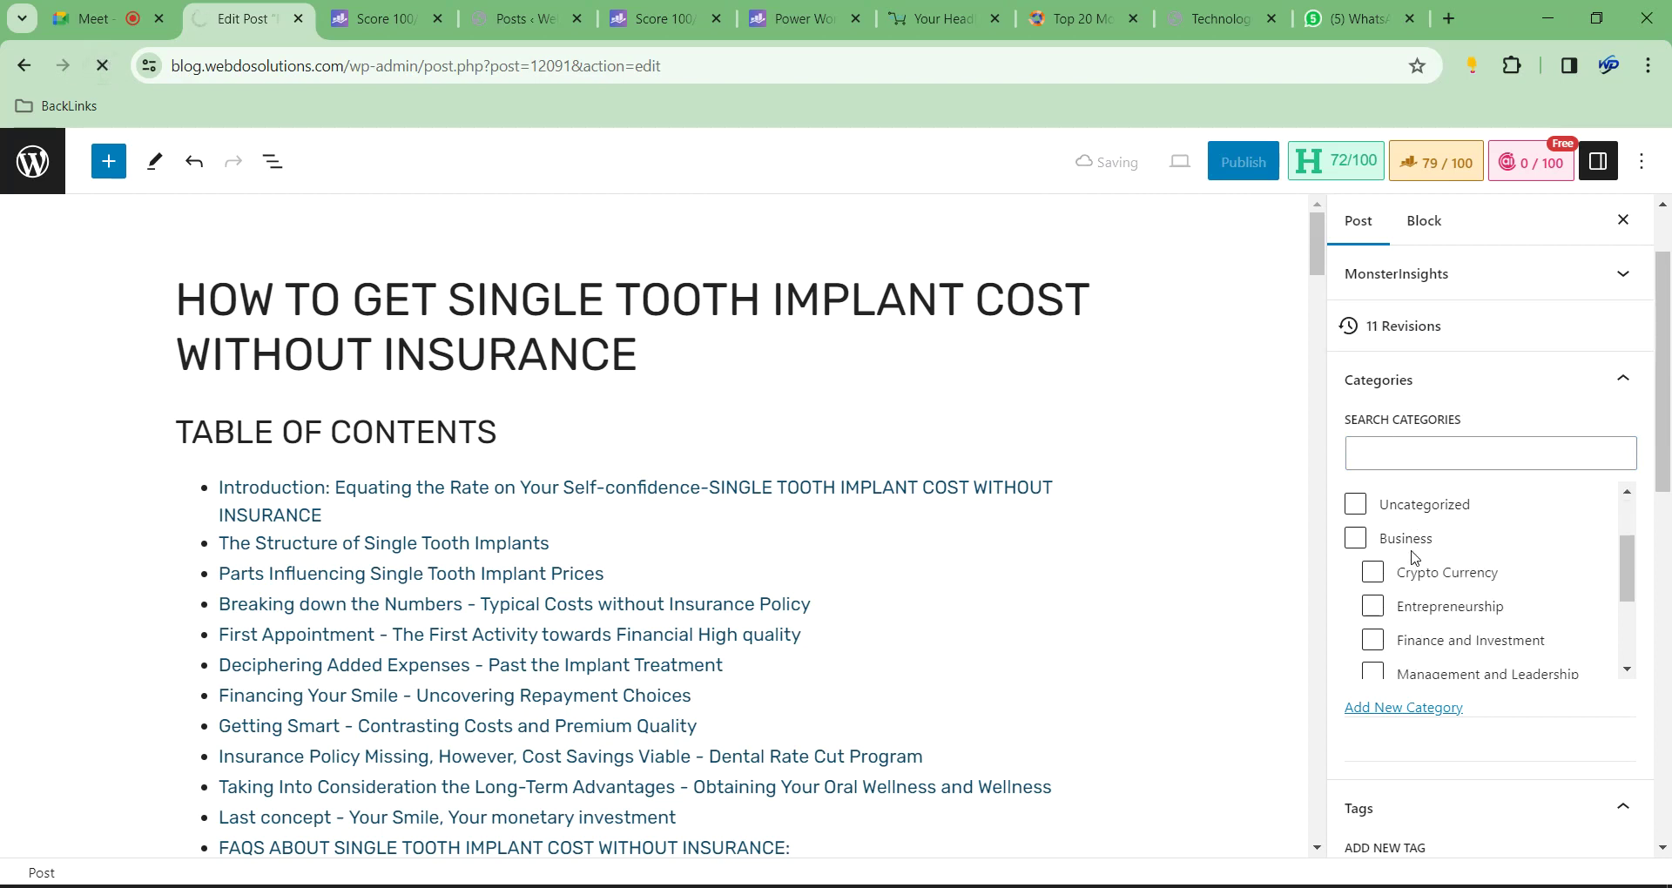
{"action": "scroll", "coordinate": [1415, 566], "scroll_direction": "down", "scroll_amount": 5}
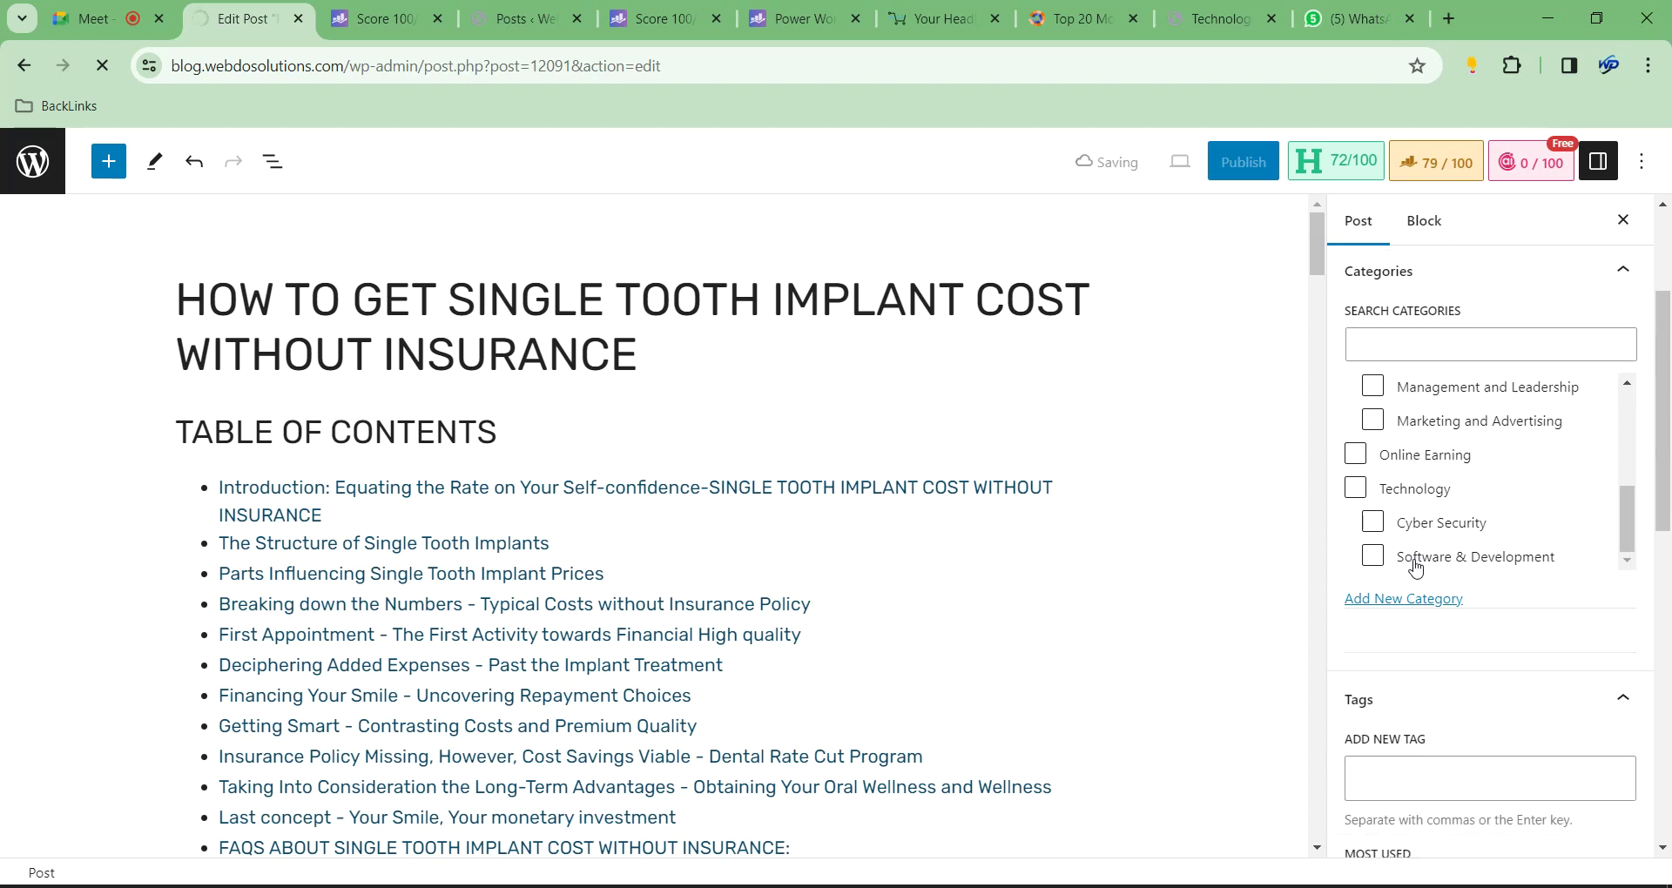
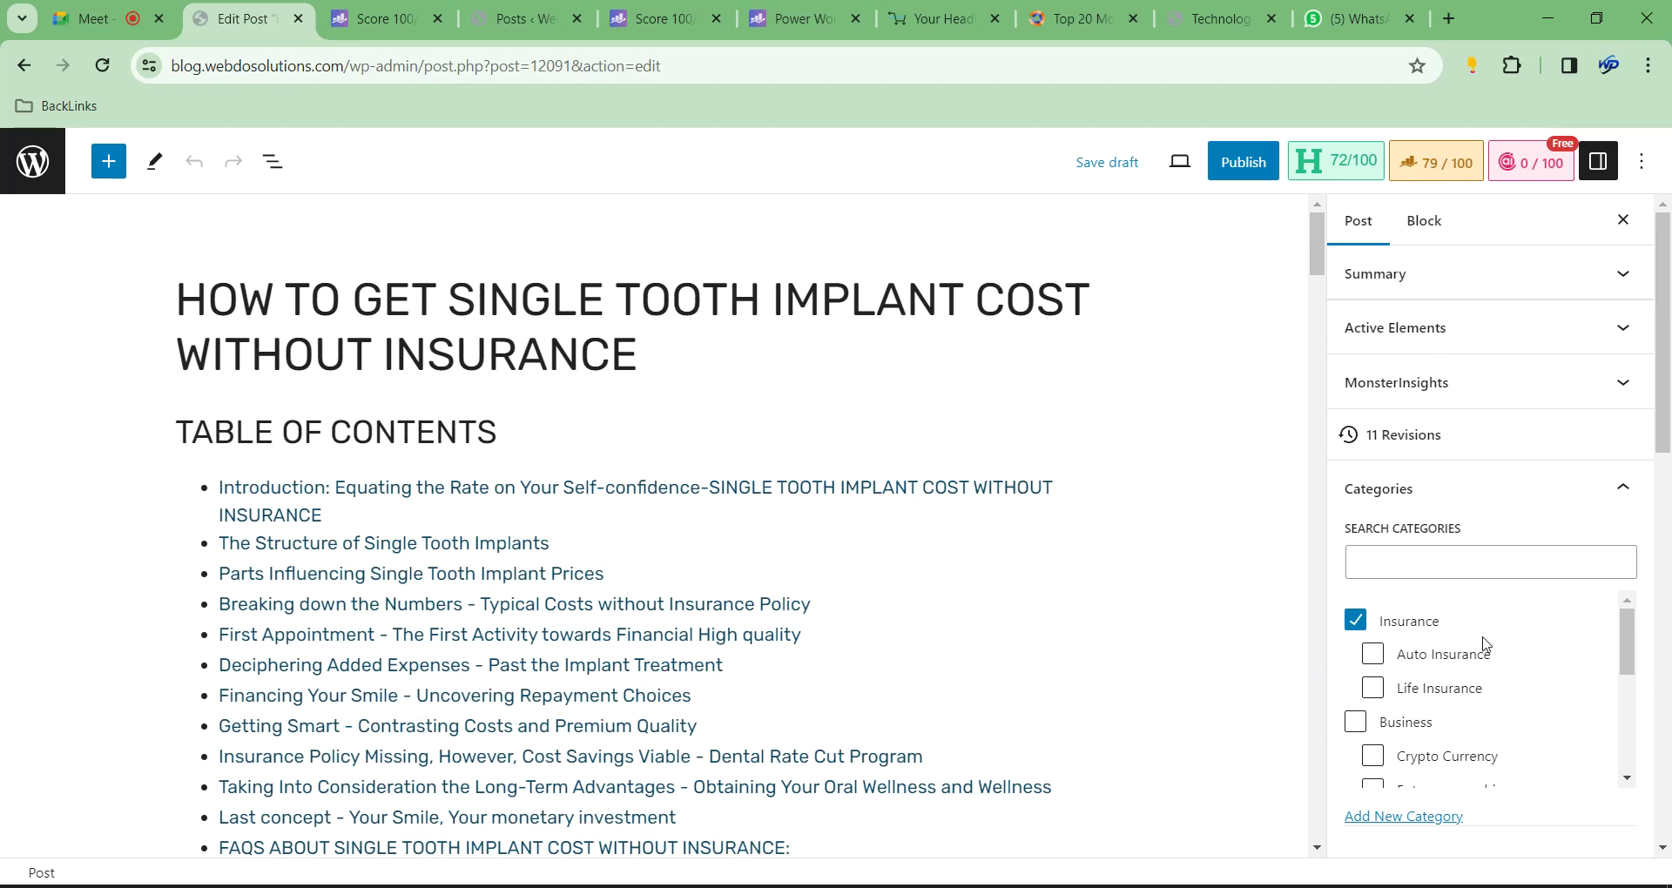
Search the post categories again for "denta" and clear the search
{"action": "scroll", "coordinate": [1472, 609], "scroll_direction": "down", "scroll_amount": 3}
{"action": "scroll", "coordinate": [1463, 627], "scroll_direction": "up", "scroll_amount": 3}
{"action": "left_click", "coordinate": [1457, 567]}
{"action": "type", "text": "denta"}
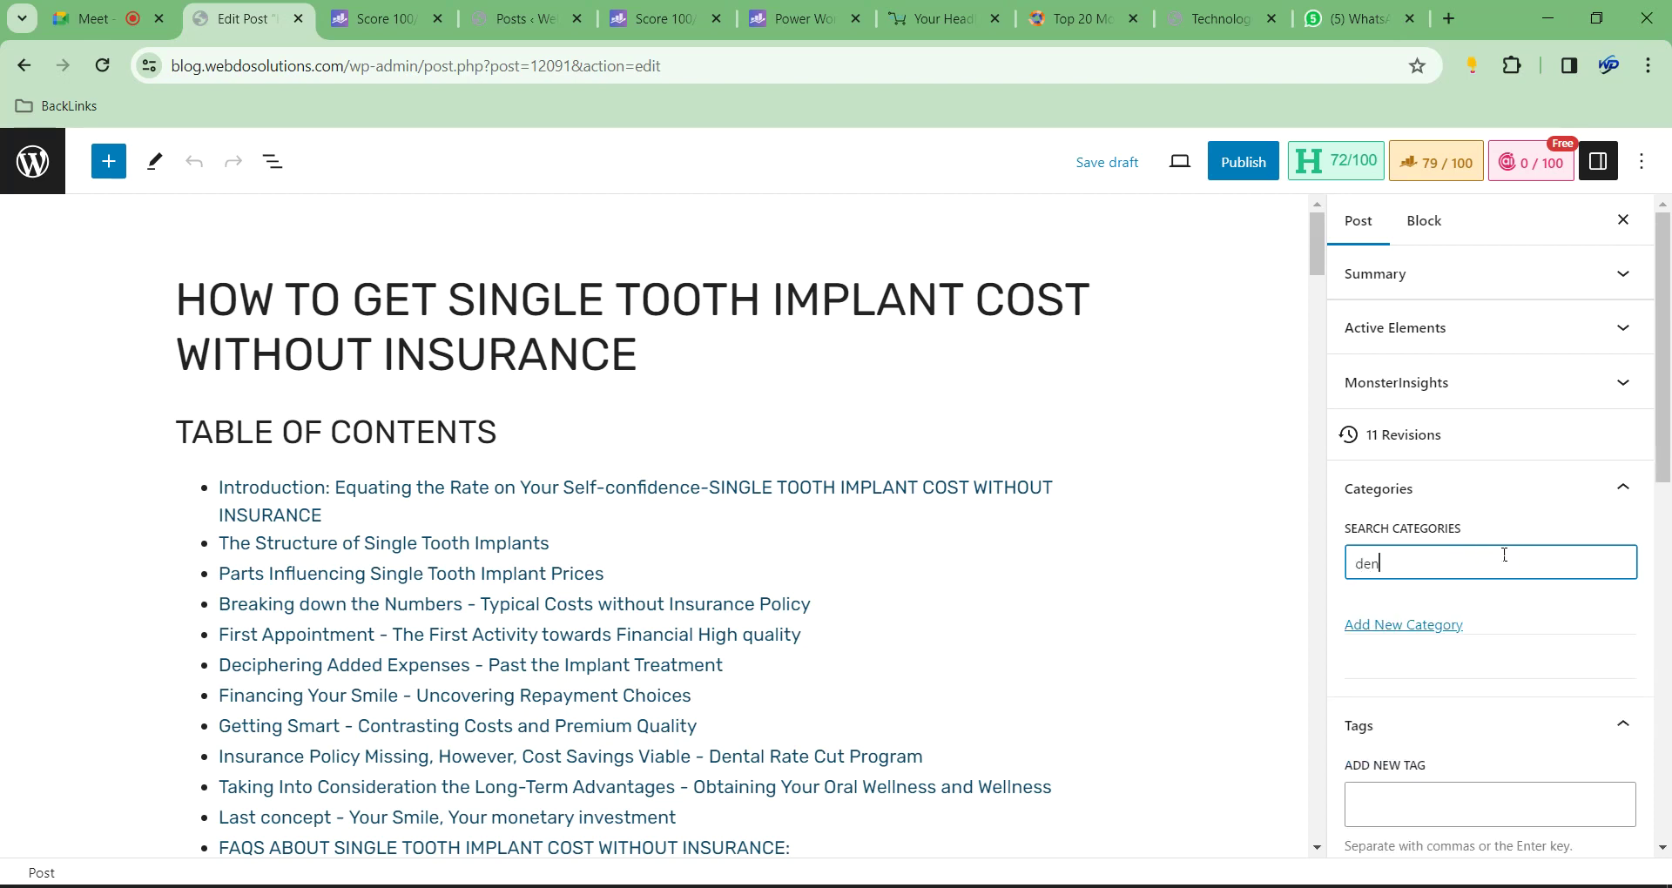
{"action": "key", "text": "BackSpace"}
{"action": "key", "text": "BackSpace"}
{"action": "key", "text": "BackSpace"}
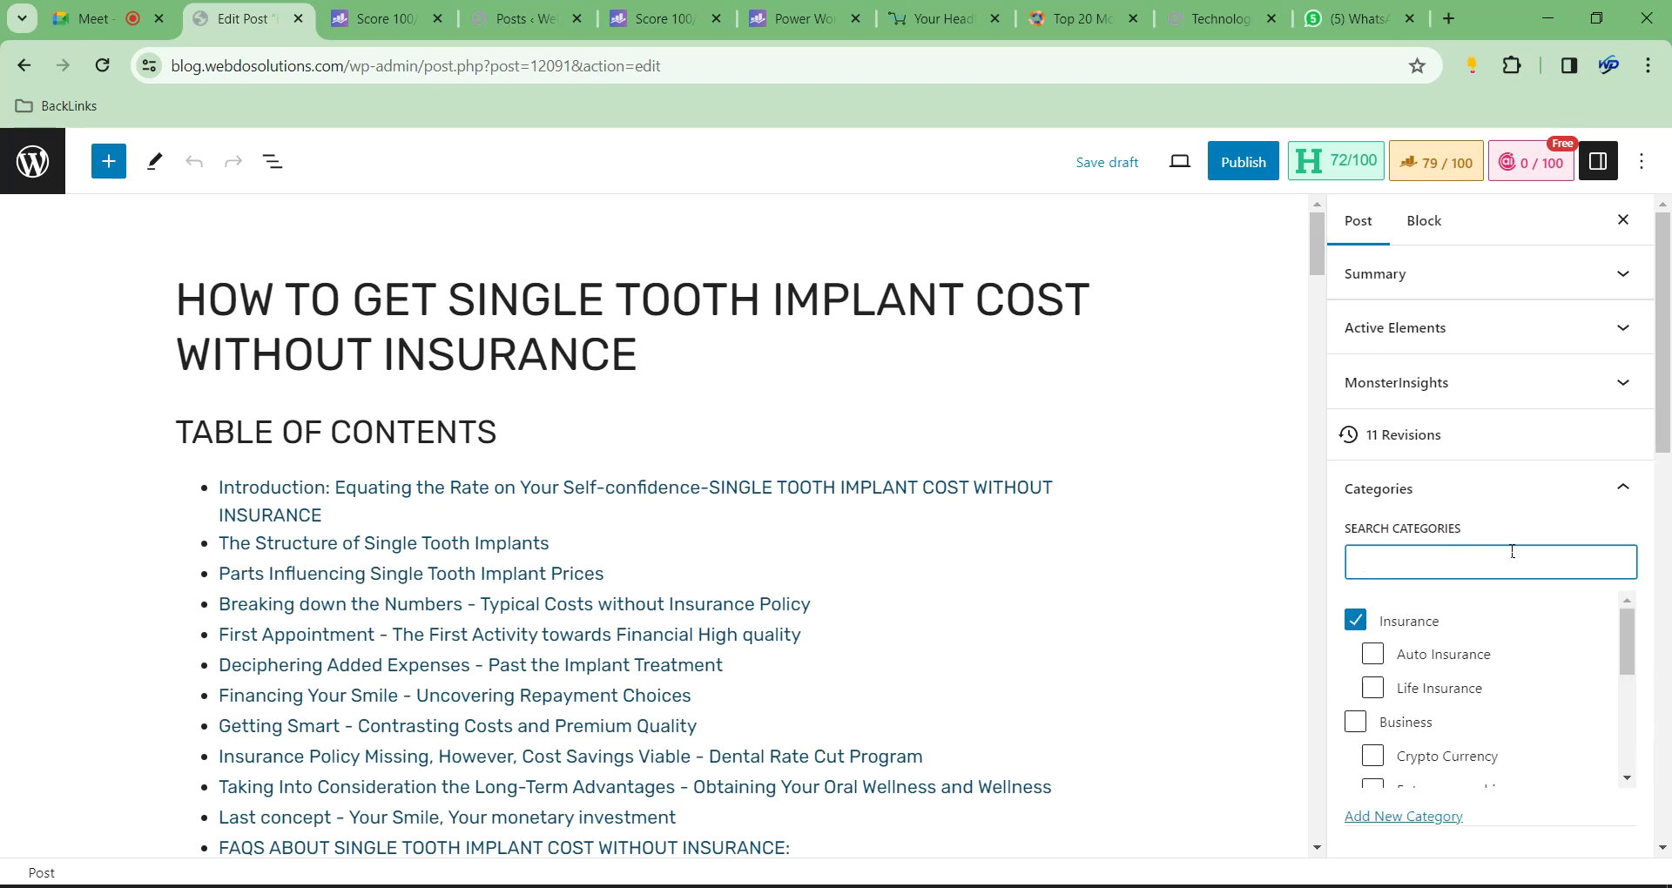
Open the site's posts list in a new browser tab while staying in the post editor
{"action": "right_click", "coordinate": [43, 160]}
{"action": "left_click", "coordinate": [88, 186]}
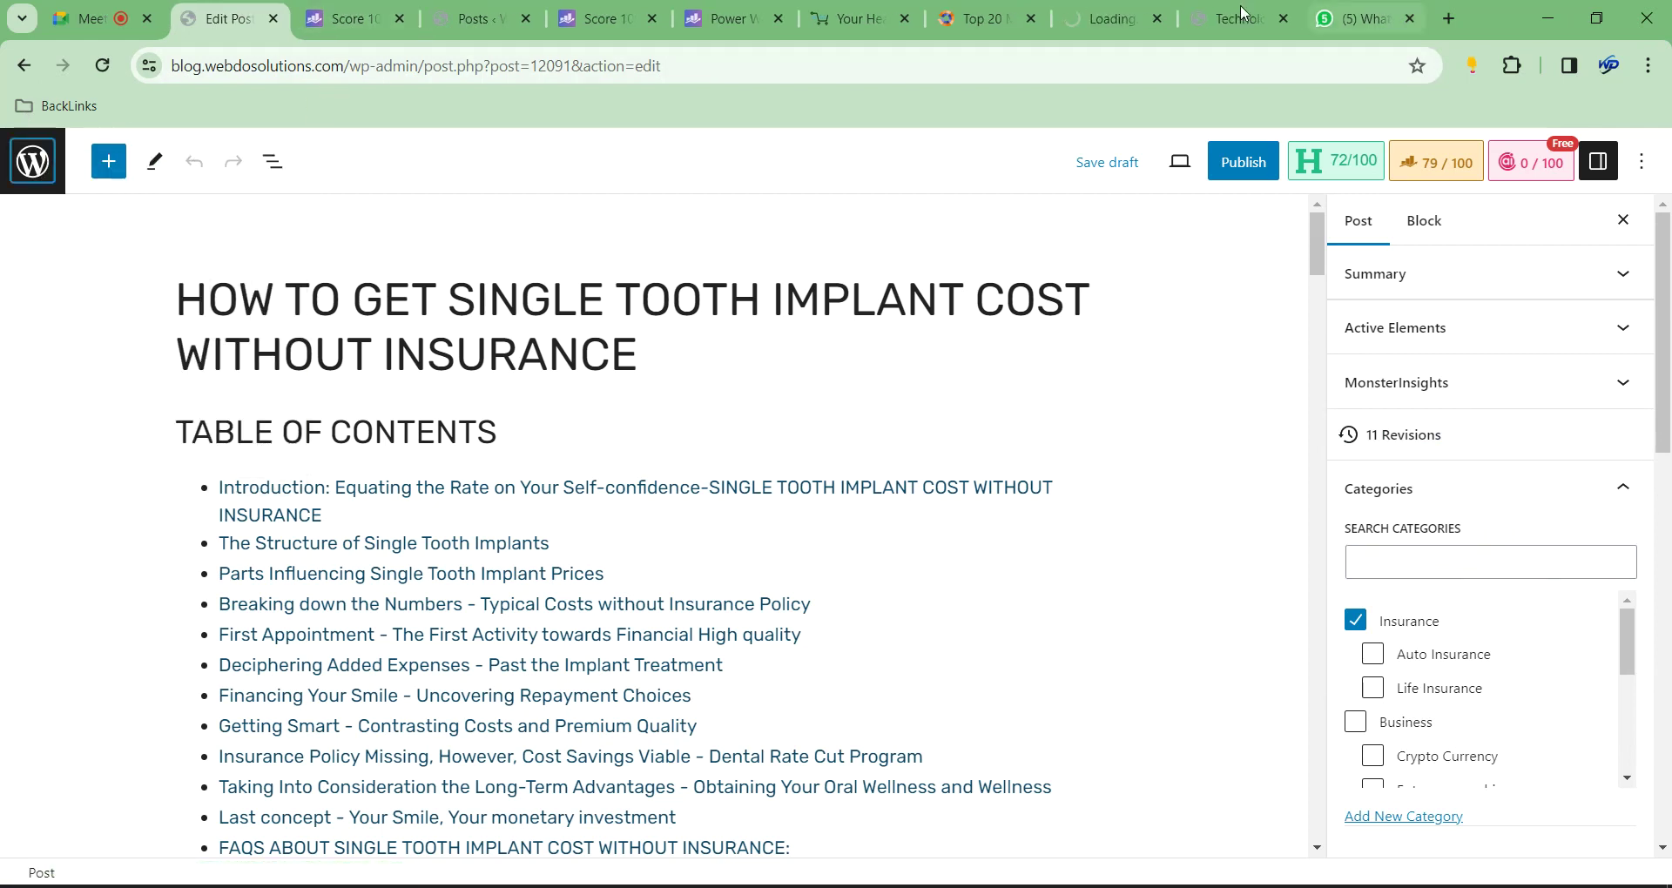
{"action": "scroll", "coordinate": [1524, 634], "scroll_direction": "down", "scroll_amount": 6}
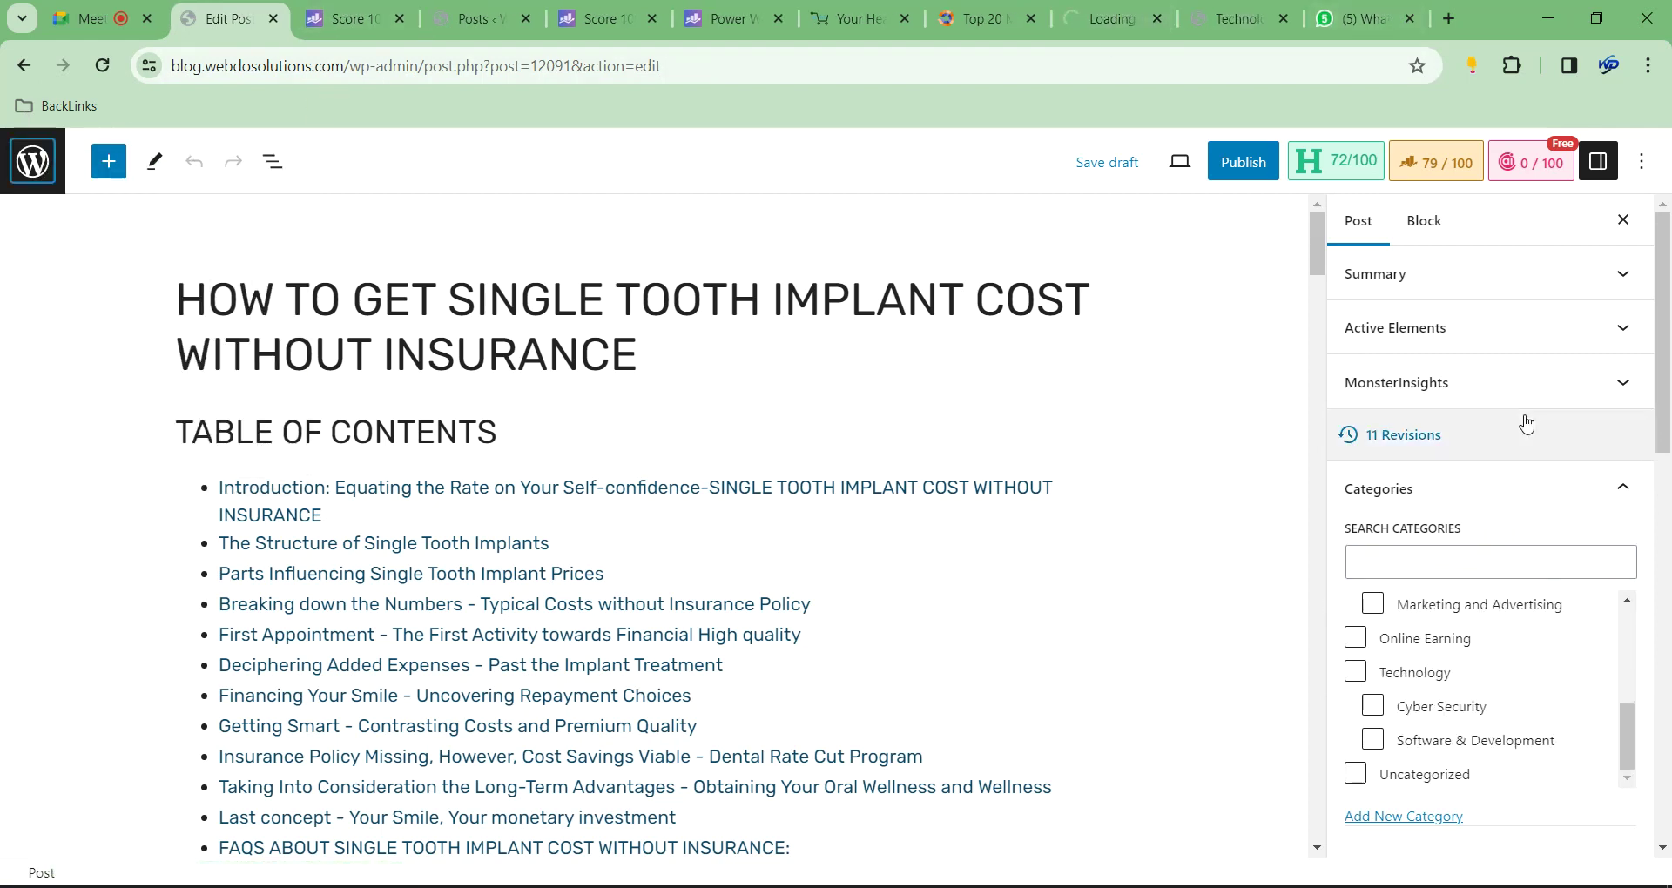
Add the tags "dental" and "dental insurance costco" to the post
{"action": "left_click", "coordinate": [1443, 567]}
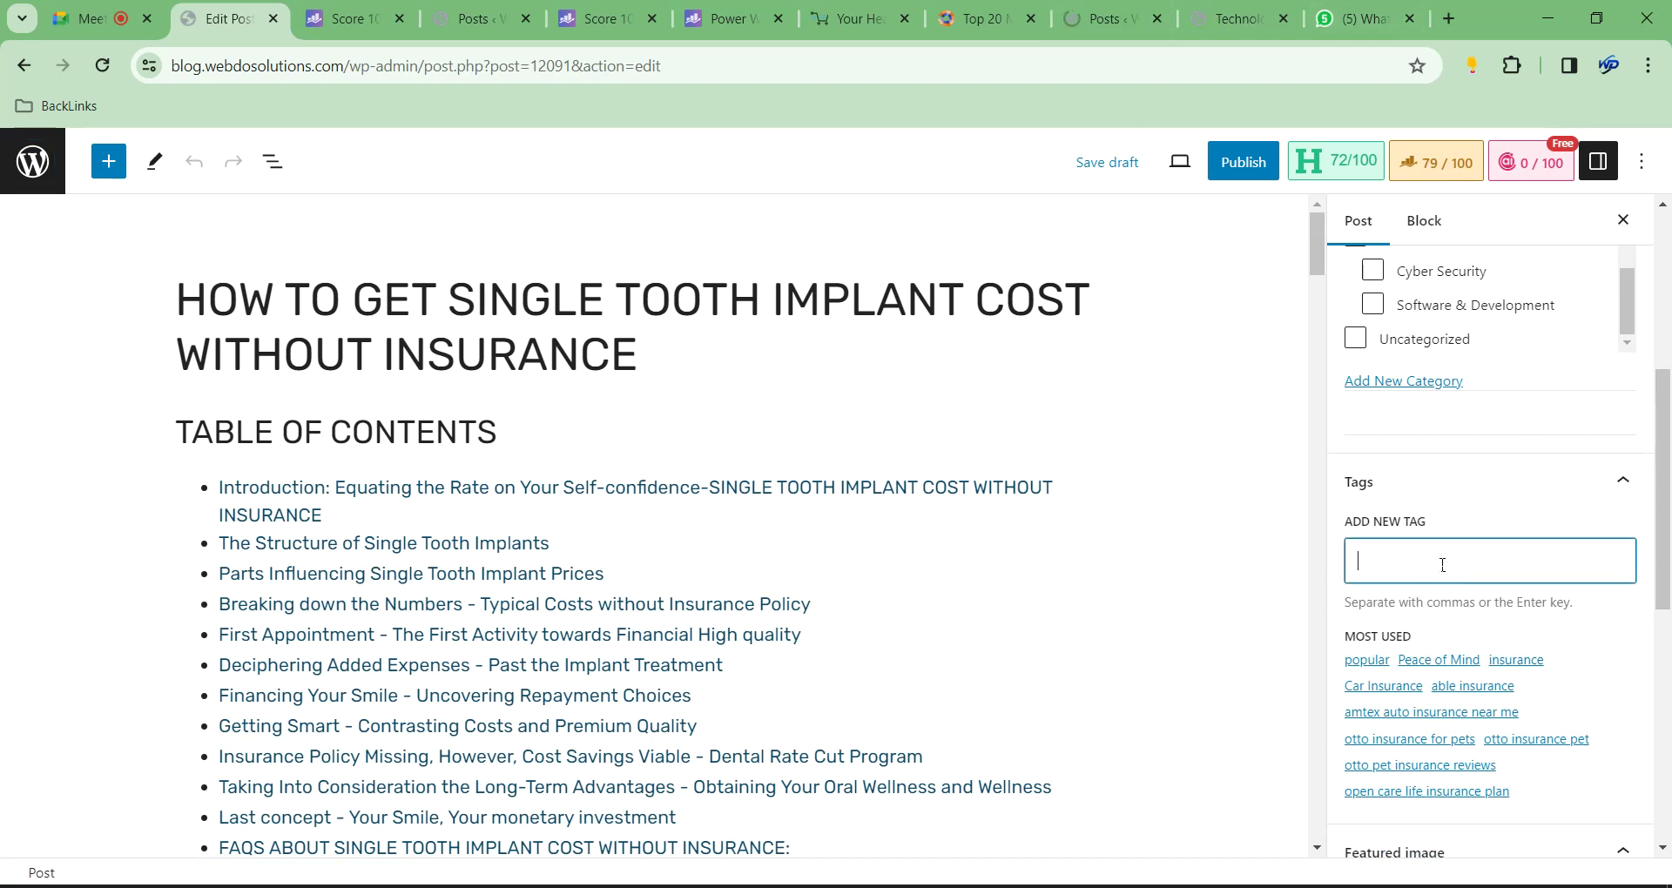
{"action": "type", "text": "dental"}
{"action": "key", "text": "Return"}
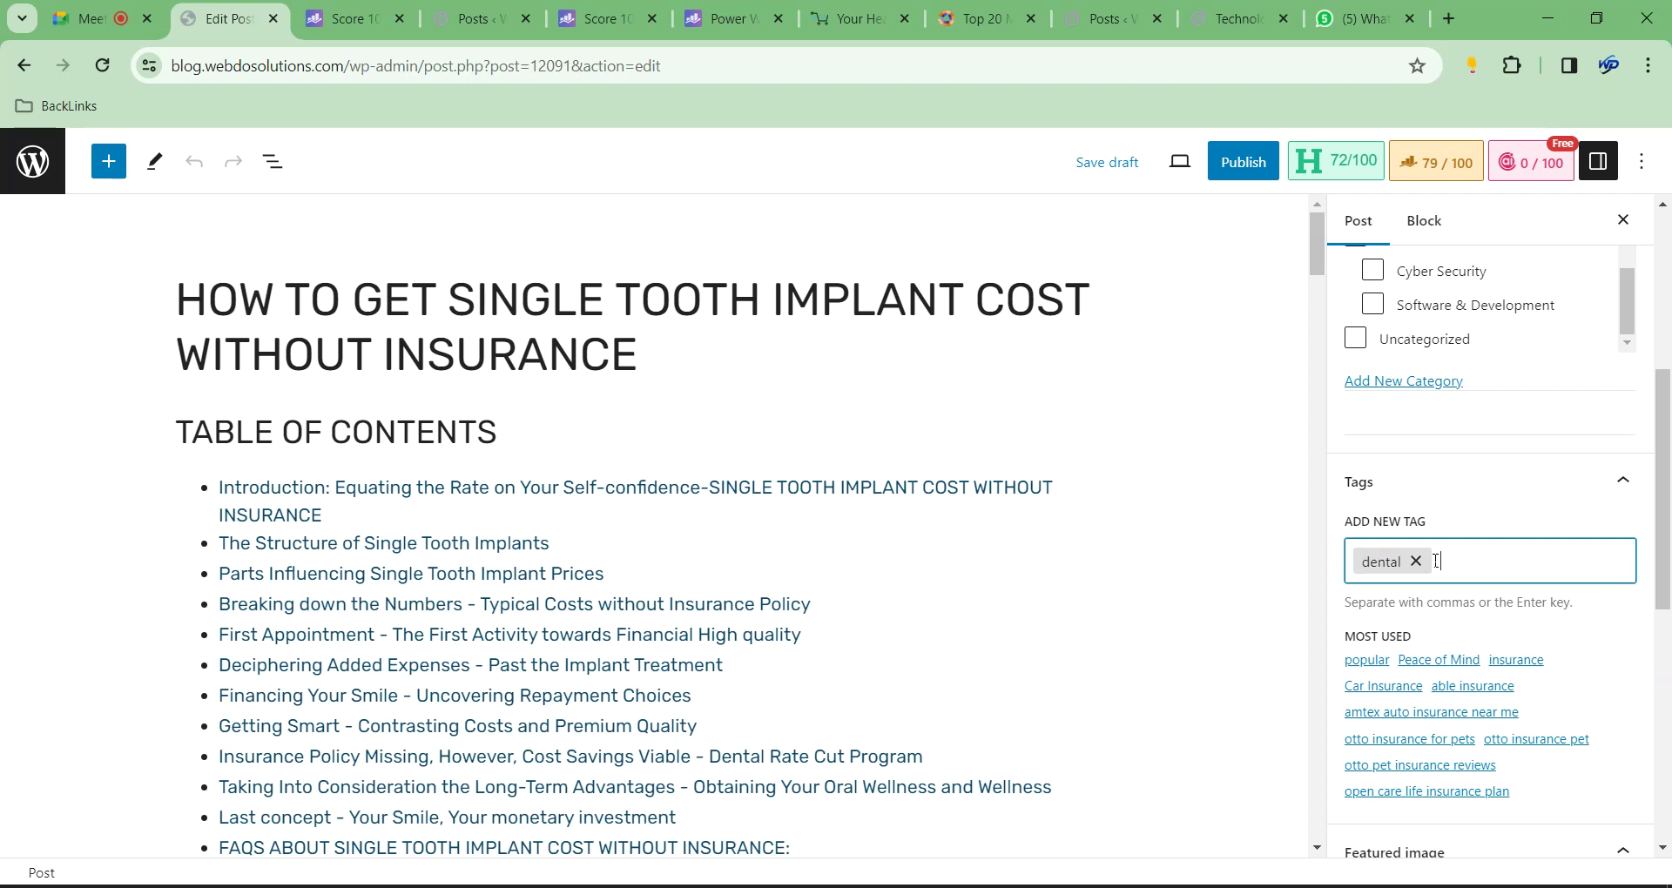
{"action": "type", "text": "DENTAL INSURANCE"}
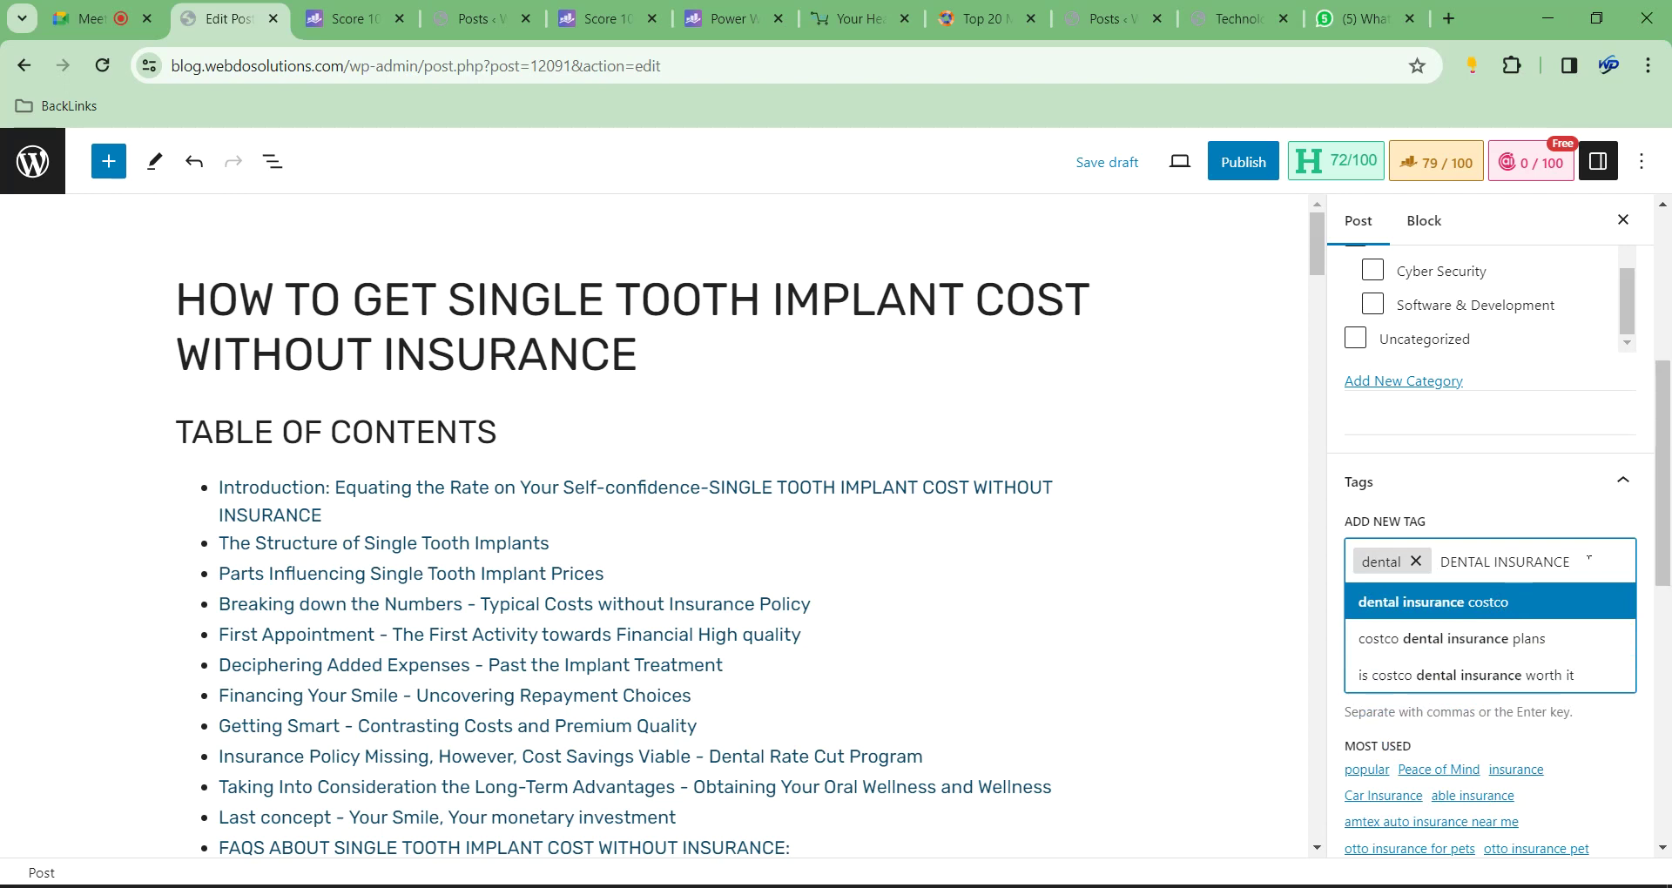
{"action": "key", "text": "Return"}
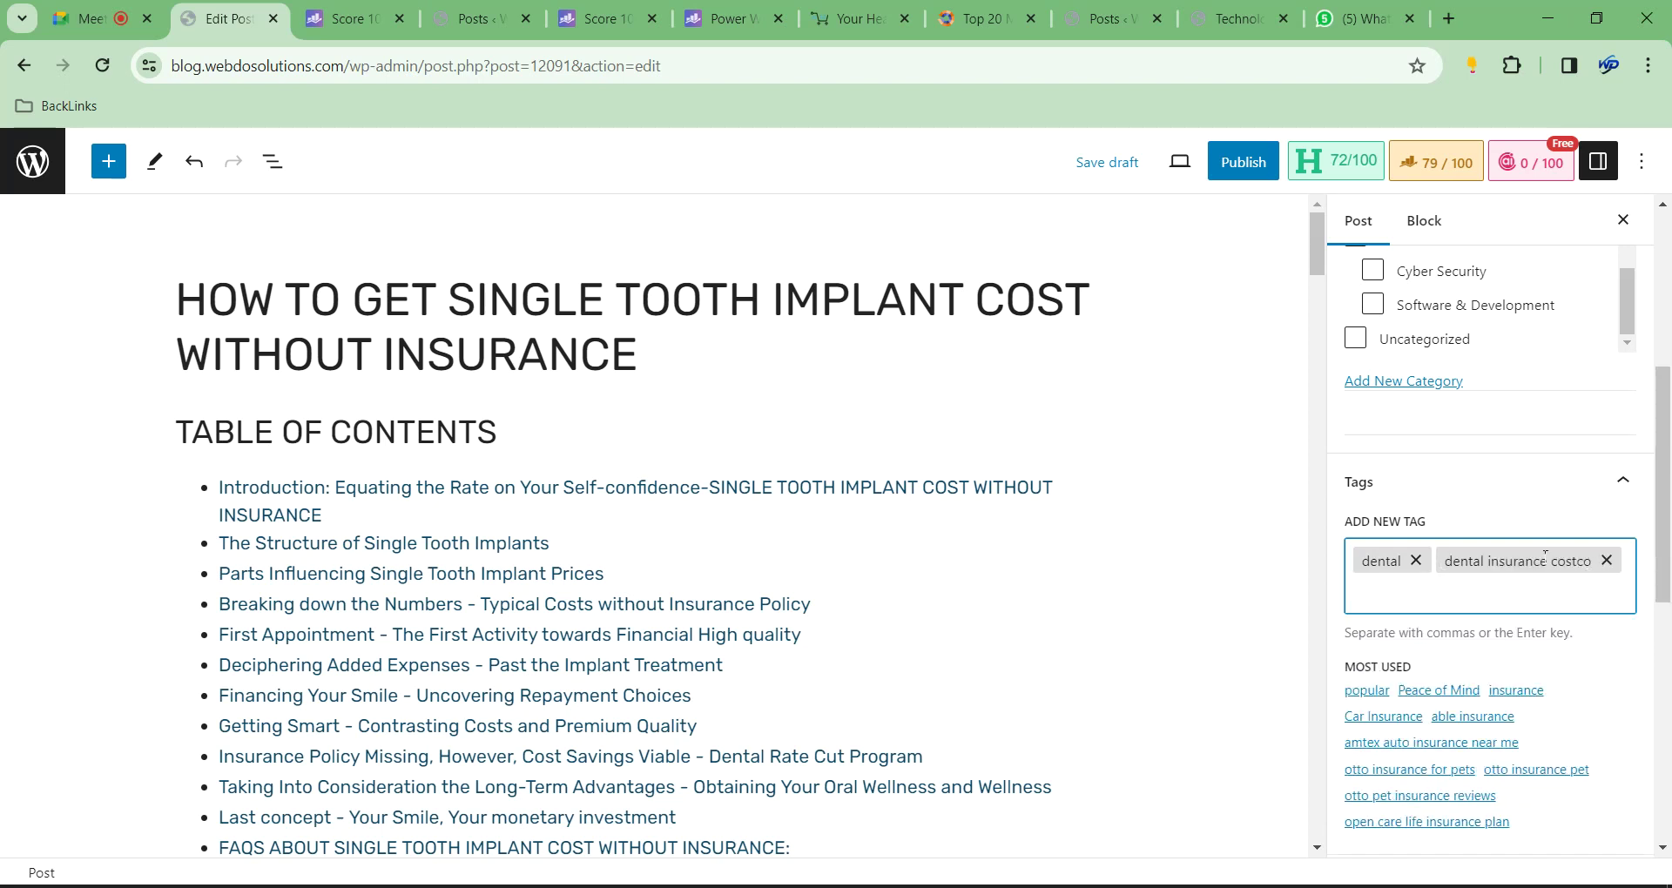
Publish the post and close the publishing confirmation
{"action": "scroll", "coordinate": [1483, 556], "scroll_direction": "down", "scroll_amount": 8}
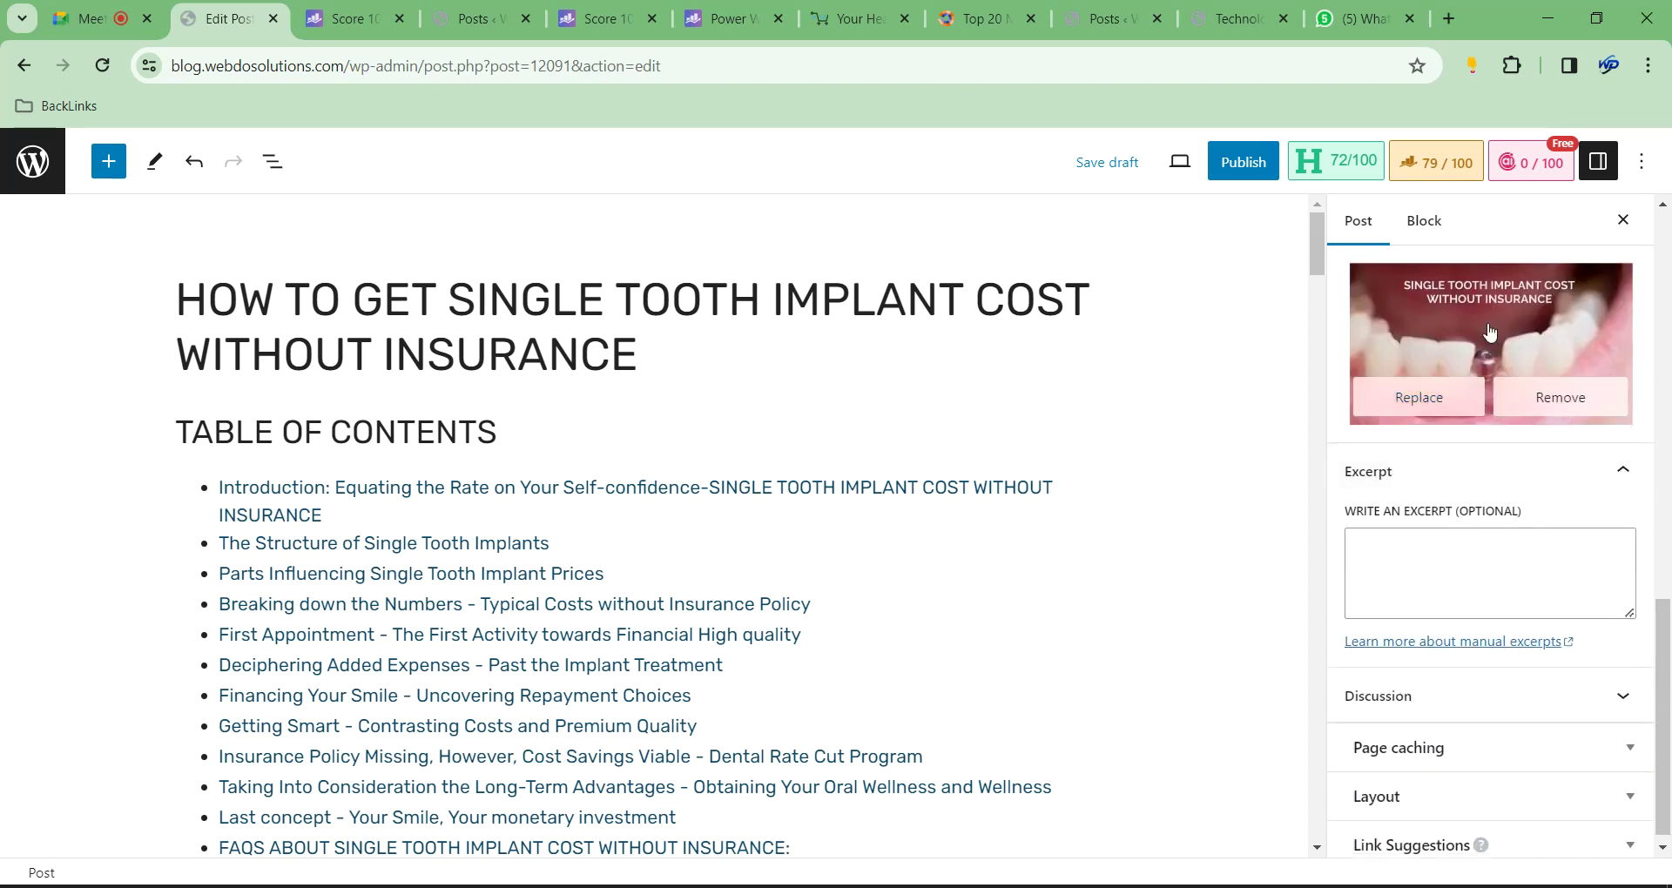
{"action": "left_click", "coordinate": [1236, 165]}
{"action": "left_click", "coordinate": [1426, 172]}
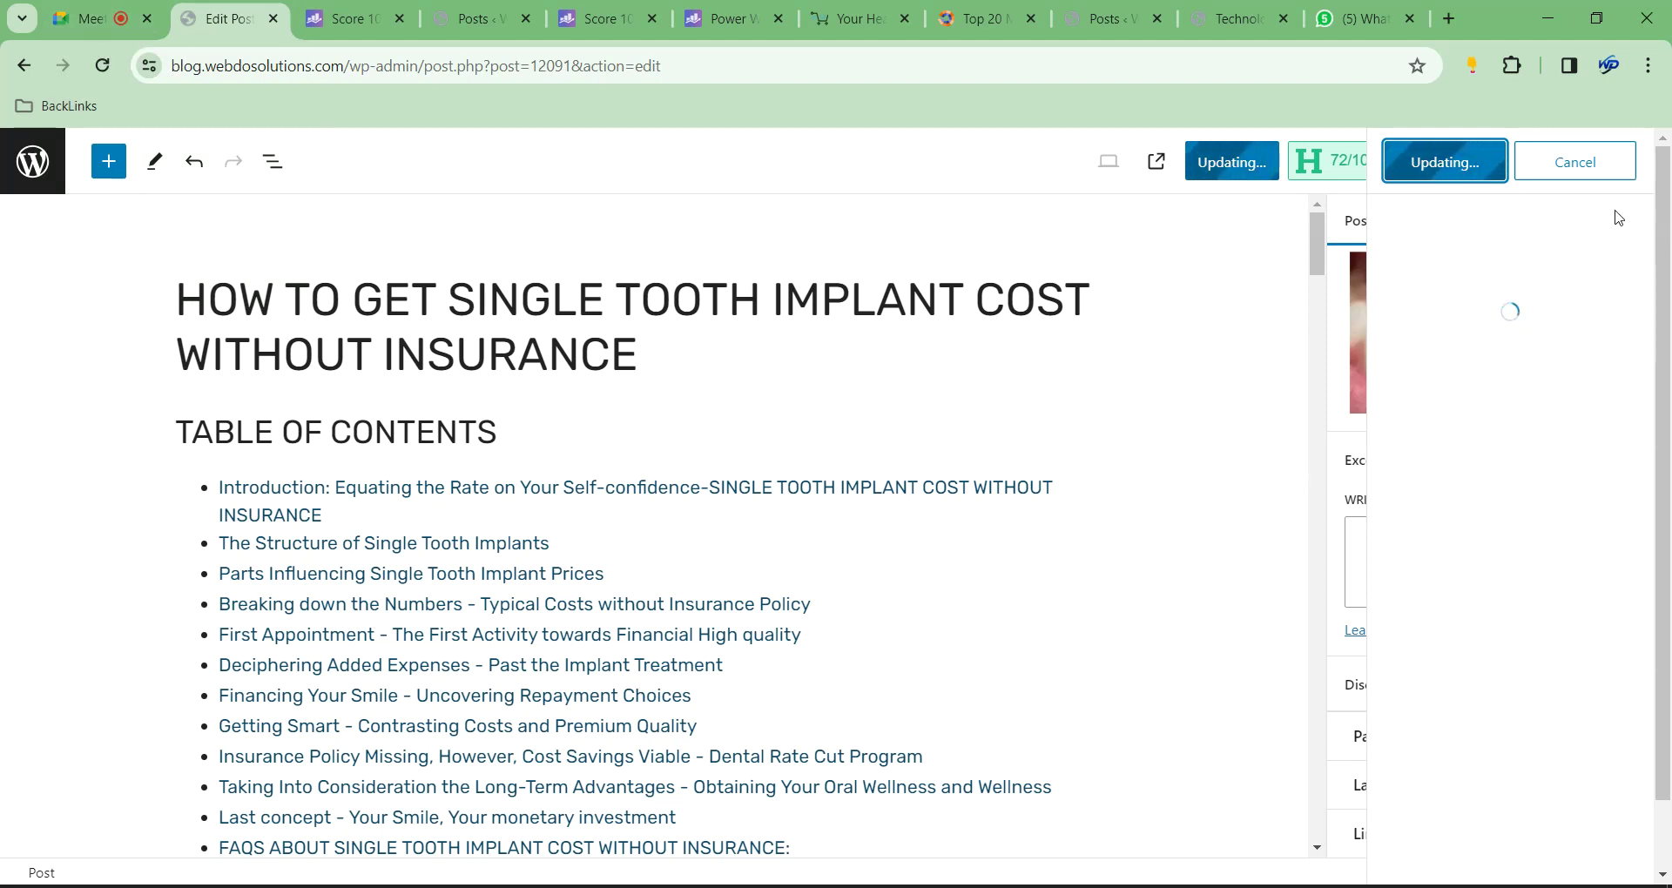
{"action": "left_click", "coordinate": [1637, 170]}
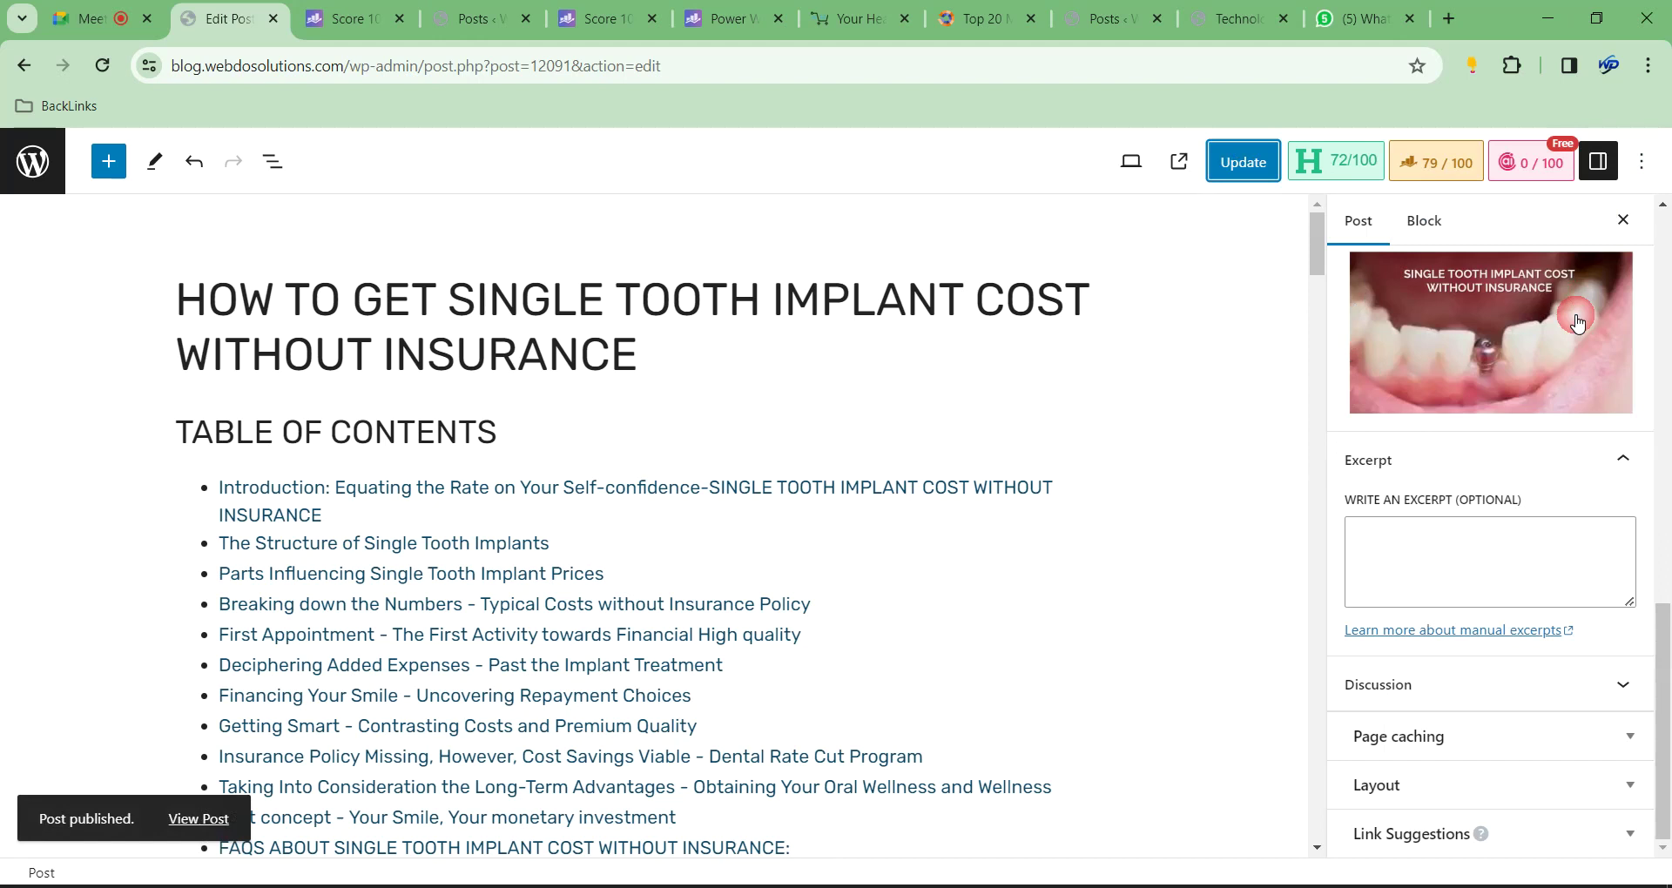
Open the Rank Math snippet editor and shorten the permalink to single-tooth-implant-cost-without-insurance by removing the "-2" suffix
{"action": "left_click", "coordinate": [1453, 167]}
{"action": "scroll", "coordinate": [1424, 369], "scroll_direction": "up", "scroll_amount": 4}
{"action": "left_click", "coordinate": [1424, 526]}
{"action": "scroll", "coordinate": [912, 561], "scroll_direction": "down", "scroll_amount": 1}
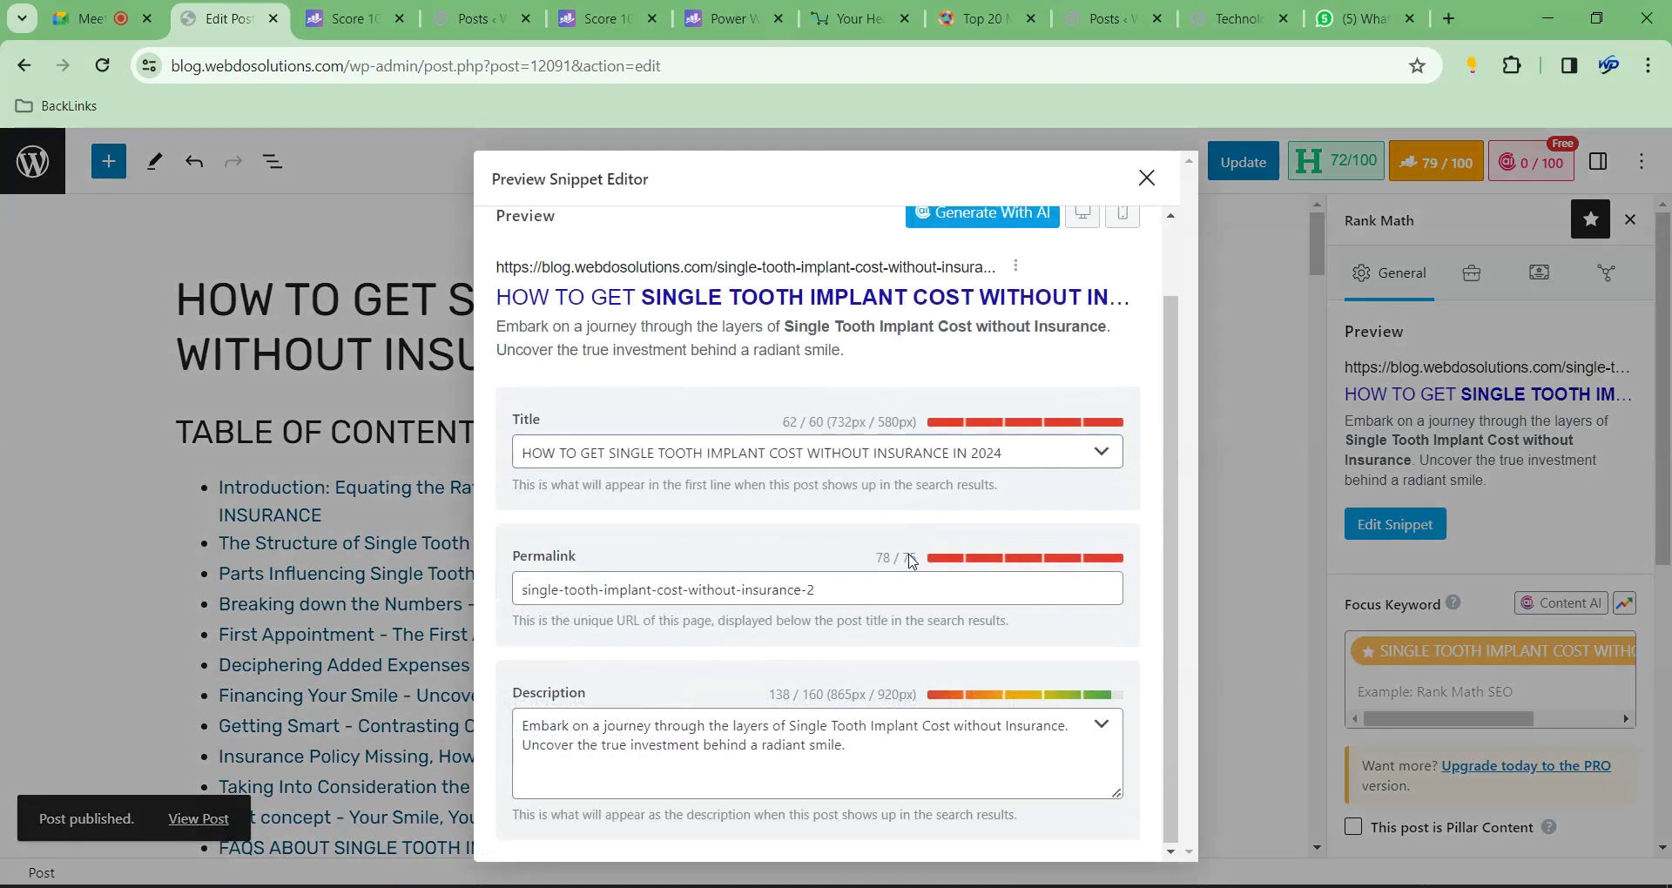
{"action": "left_click", "coordinate": [850, 593]}
{"action": "key", "text": "BackSpace"}
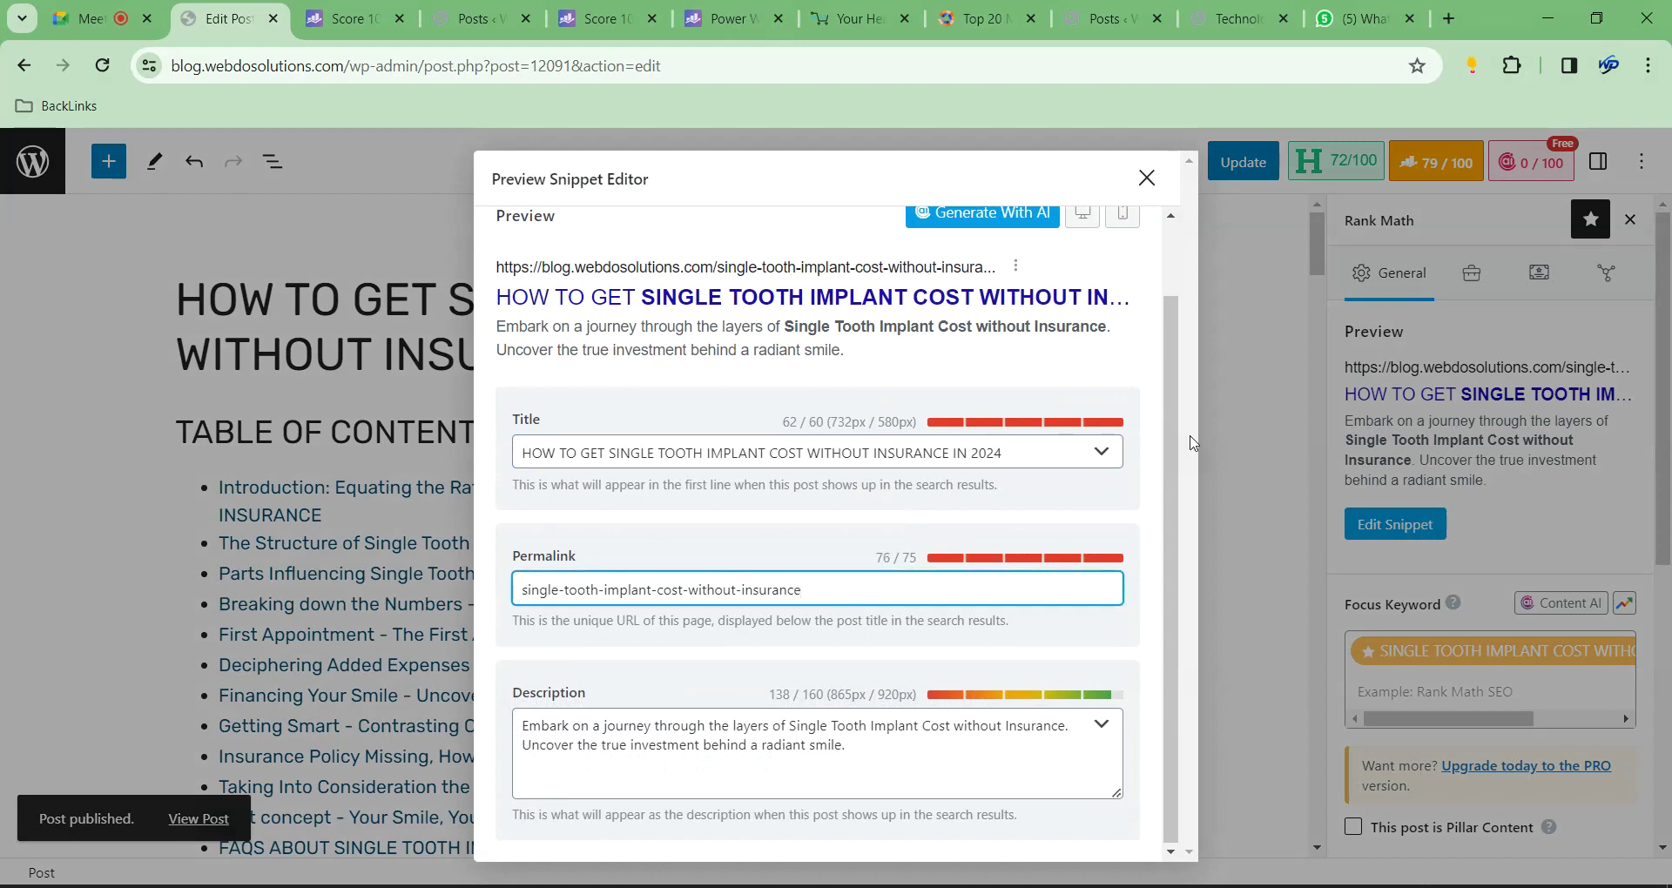
Examine the snippet preview and the length indicators of the title and permalink
{"action": "scroll", "coordinate": [841, 444], "scroll_direction": "up", "scroll_amount": 1}
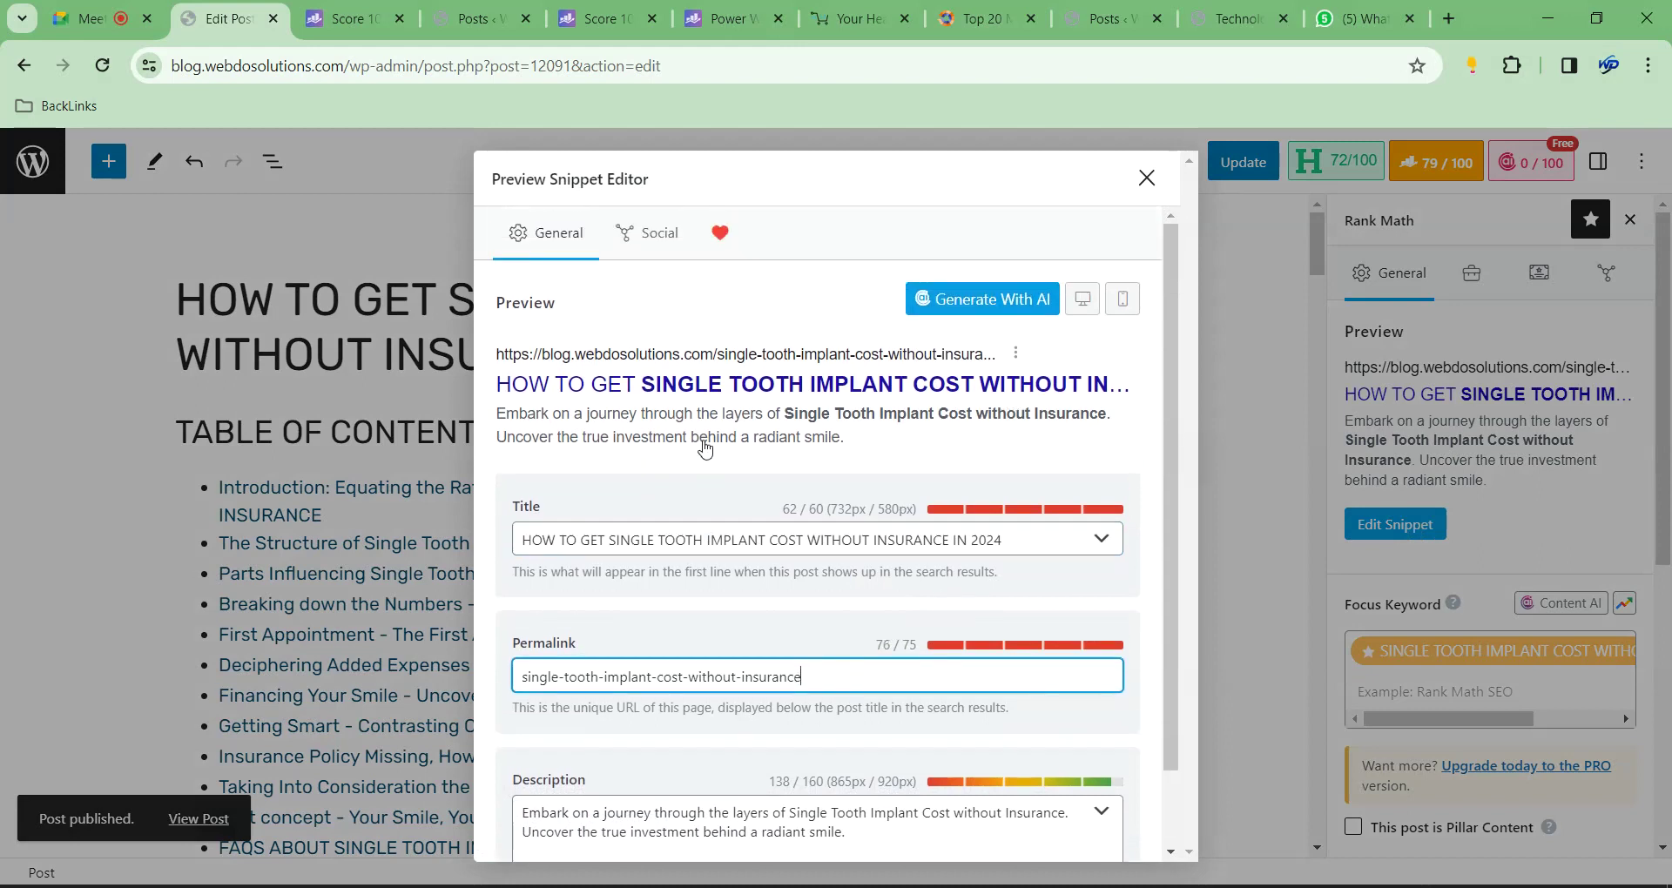
{"action": "scroll", "coordinate": [857, 488], "scroll_direction": "down", "scroll_amount": 1}
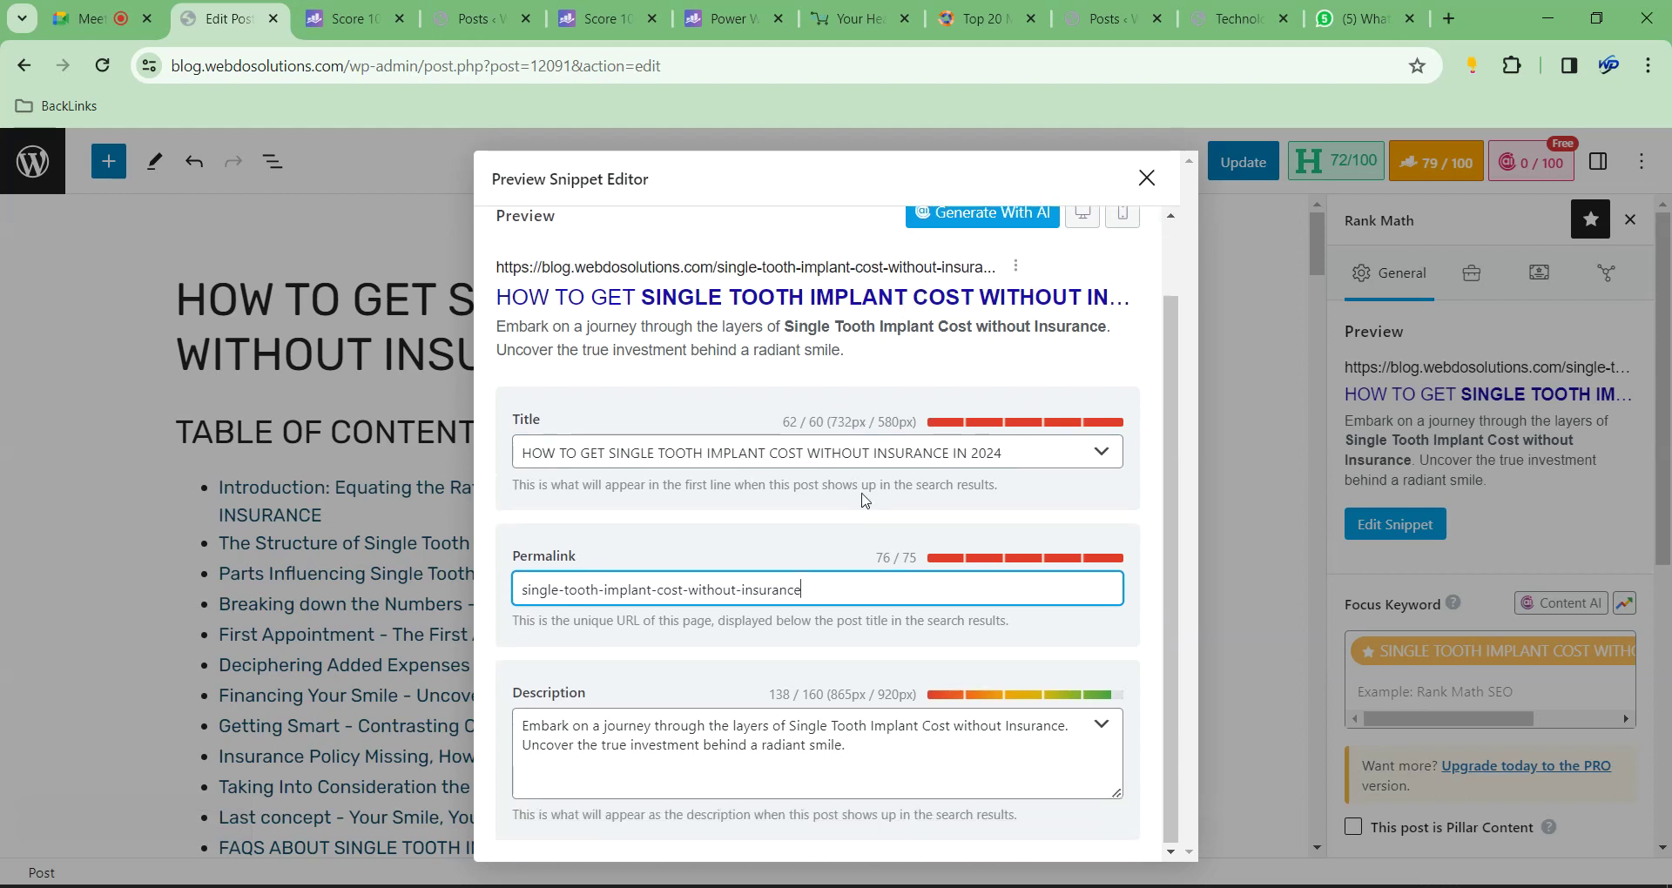
{"action": "left_click", "coordinate": [1010, 454]}
{"action": "scroll", "coordinate": [958, 439], "scroll_direction": "up", "scroll_amount": 1}
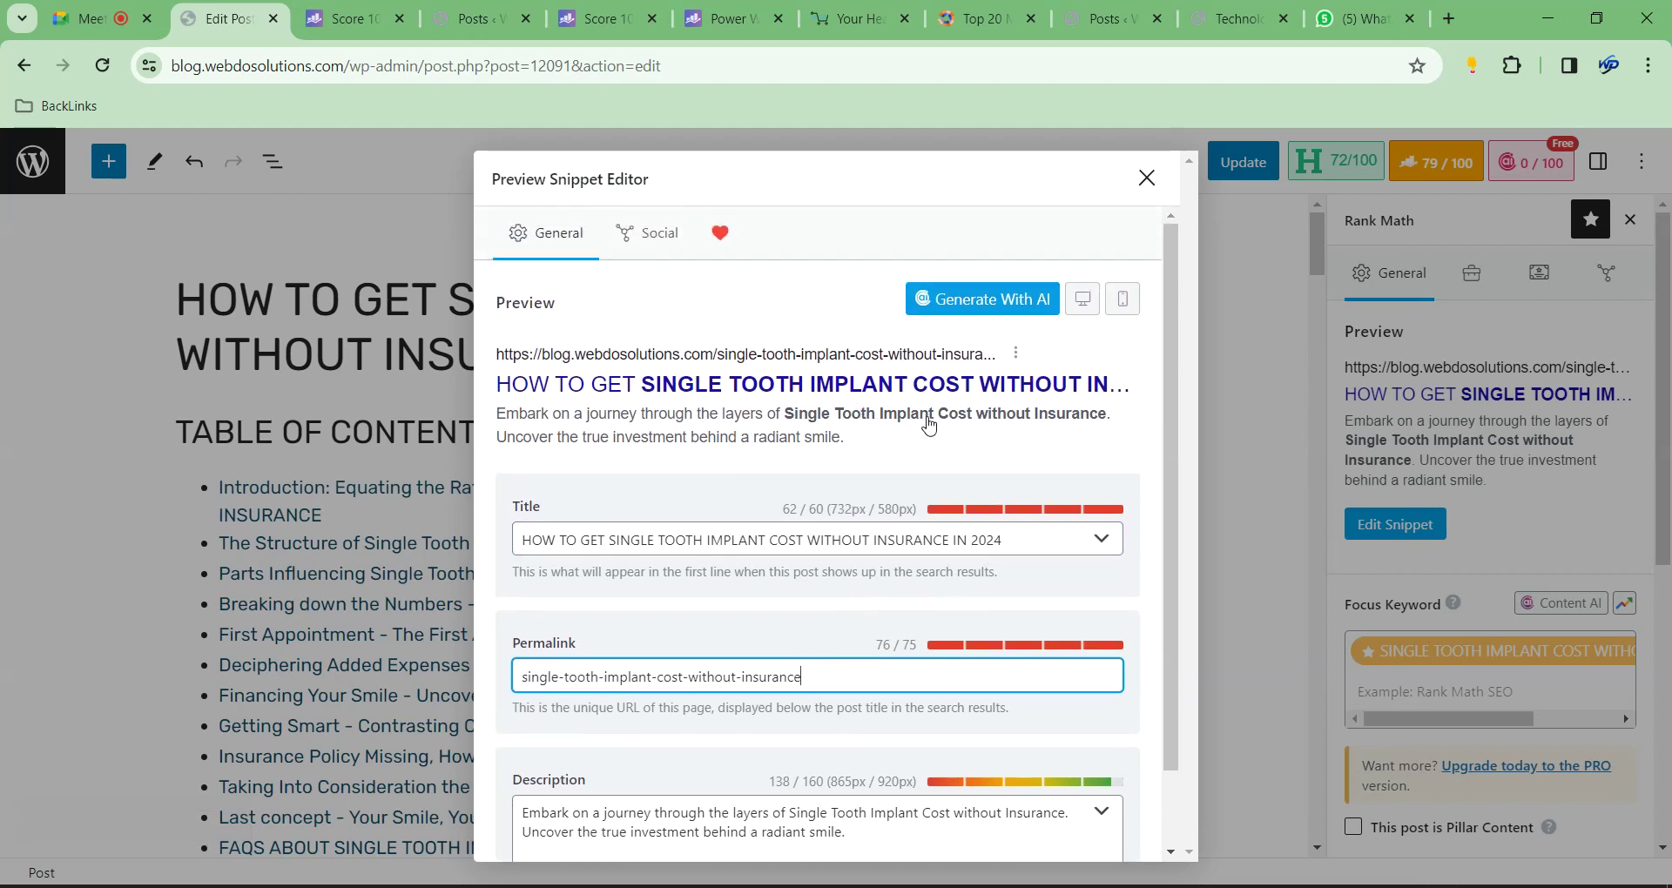
{"action": "scroll", "coordinate": [931, 436], "scroll_direction": "down", "scroll_amount": 1}
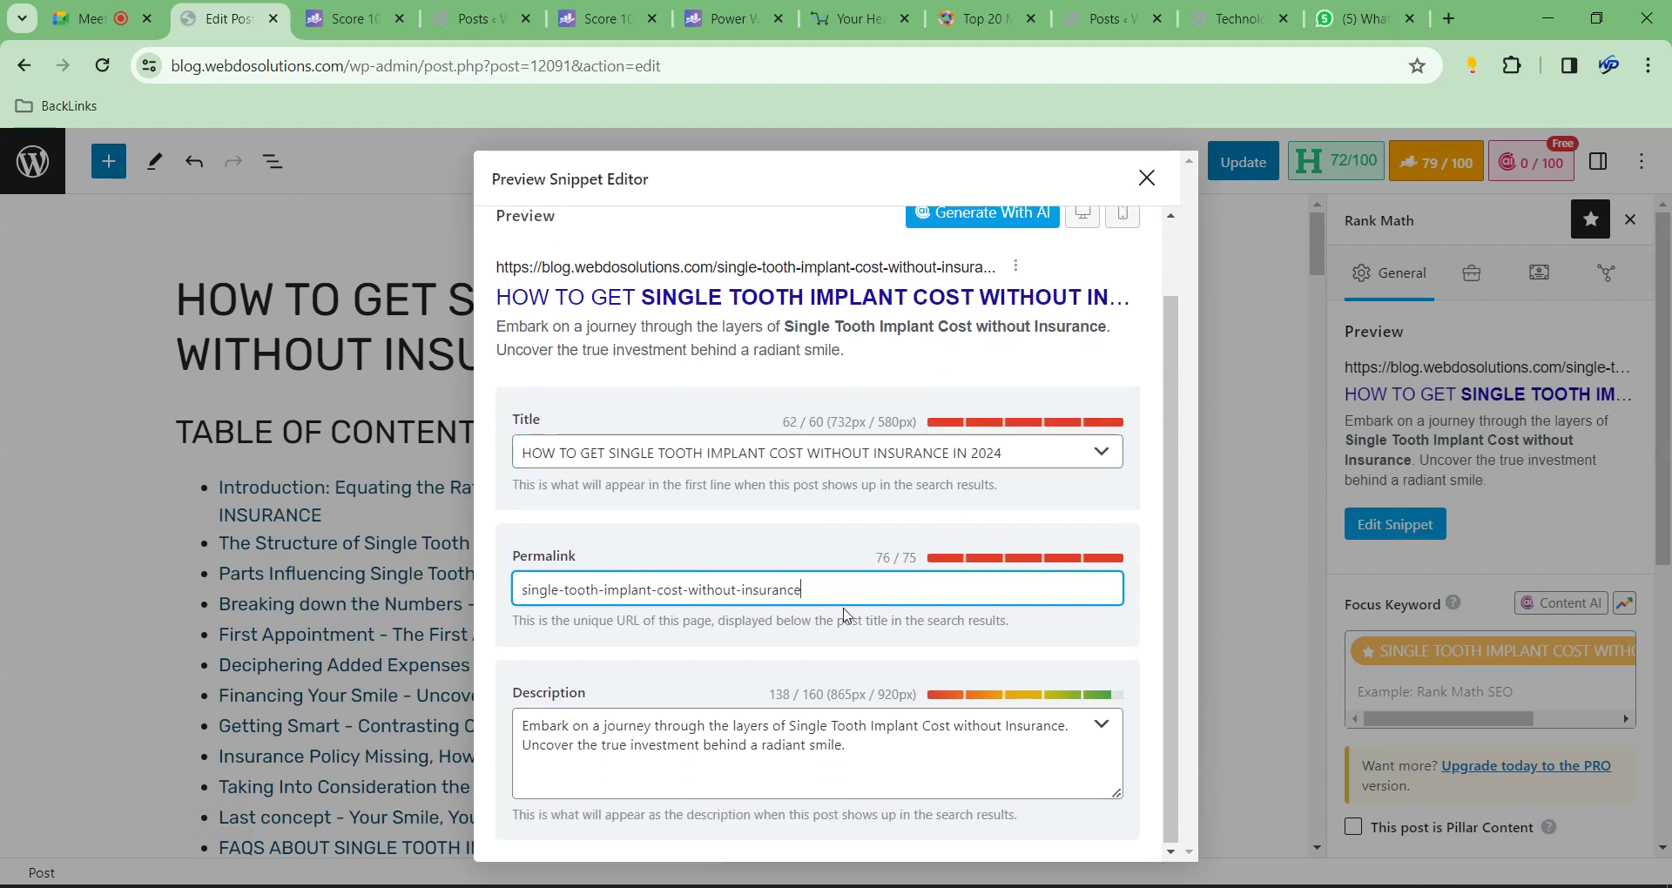
{"action": "scroll", "coordinate": [967, 317], "scroll_direction": "up", "scroll_amount": 1}
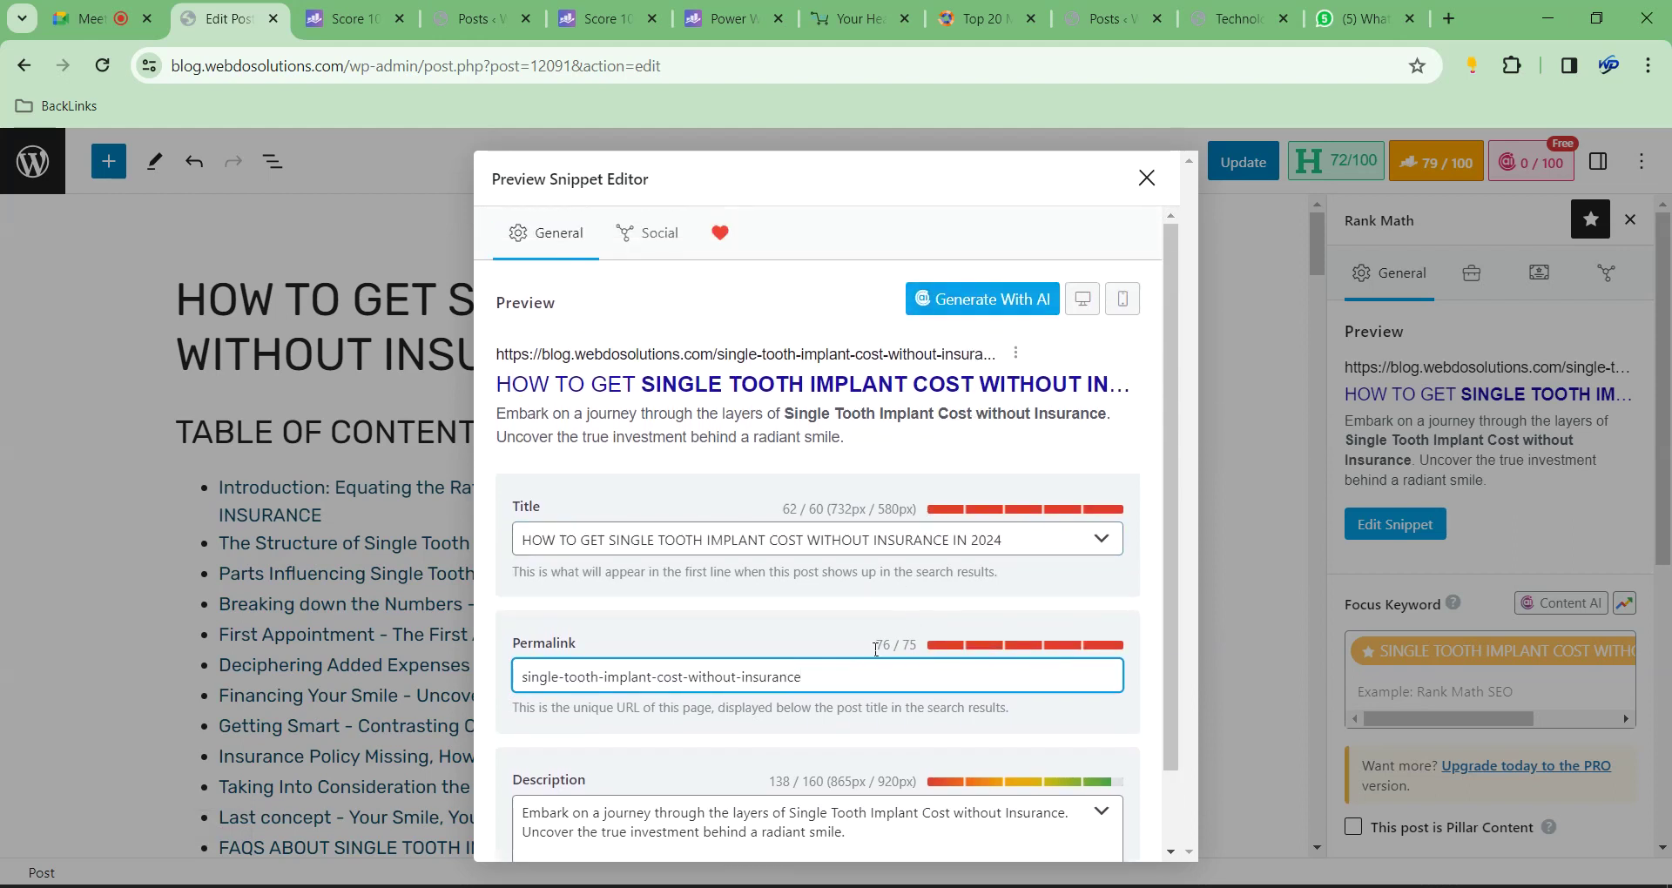
{"action": "left_click_drag", "start_coordinate": [528, 677], "coordinate": [871, 678]}
{"action": "left_click", "coordinate": [1033, 730]}
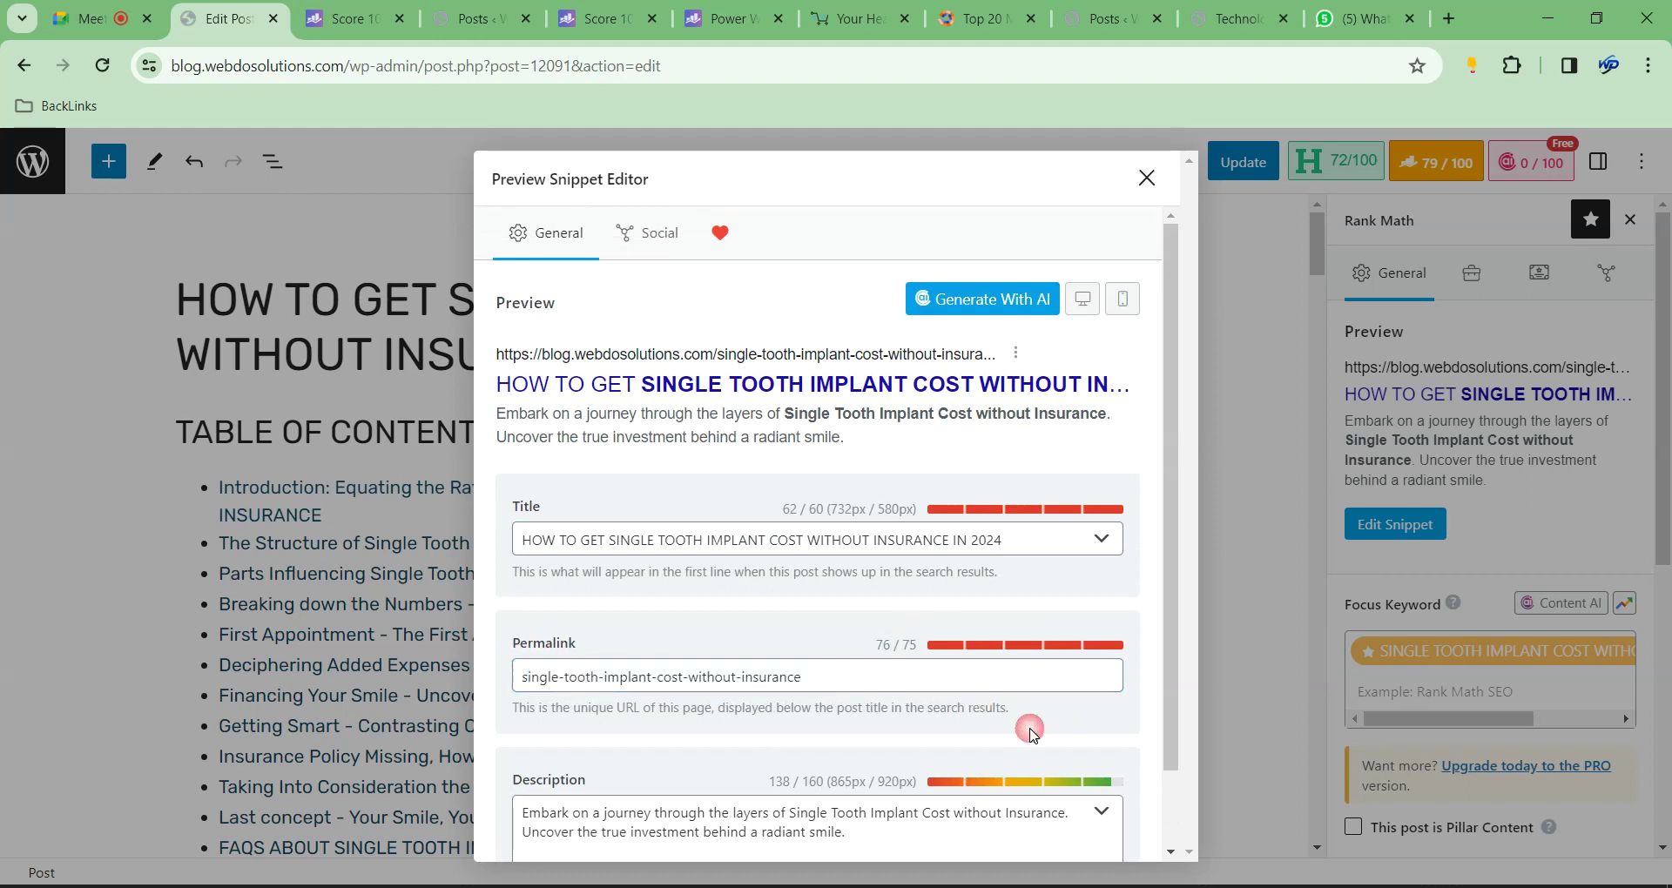
Try the permalink how-to-get-single-tooth-implant-cost-without-insurance and undo it
{"action": "triple_click", "coordinate": [807, 688]}
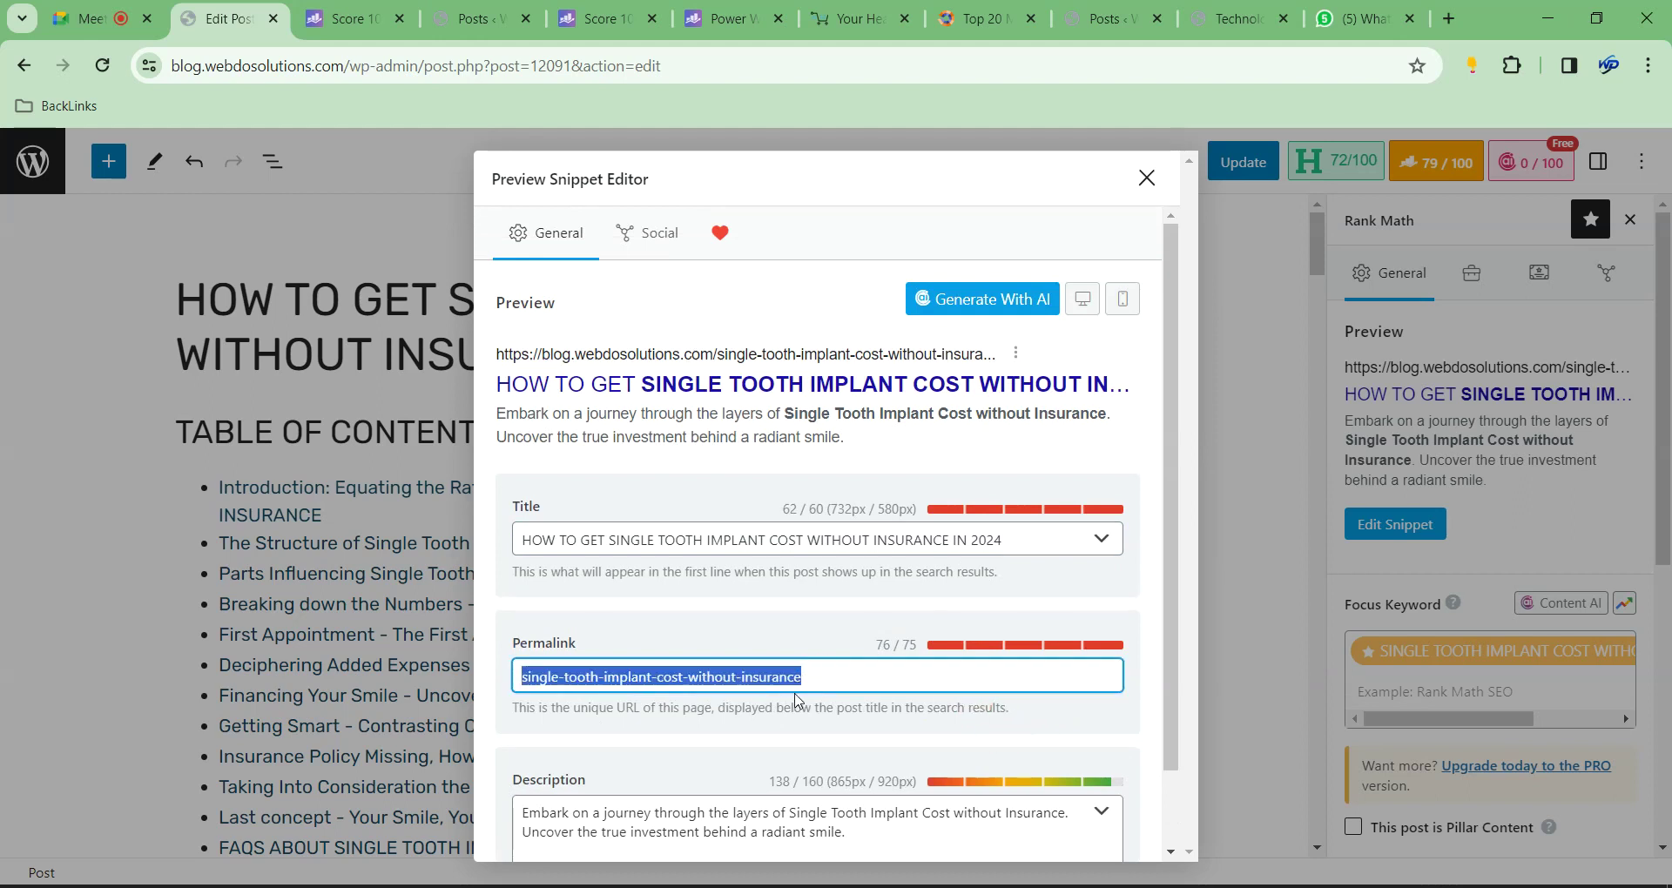
{"action": "type", "text": "how-to-get-single-tooth-implant-cost-without-insurance"}
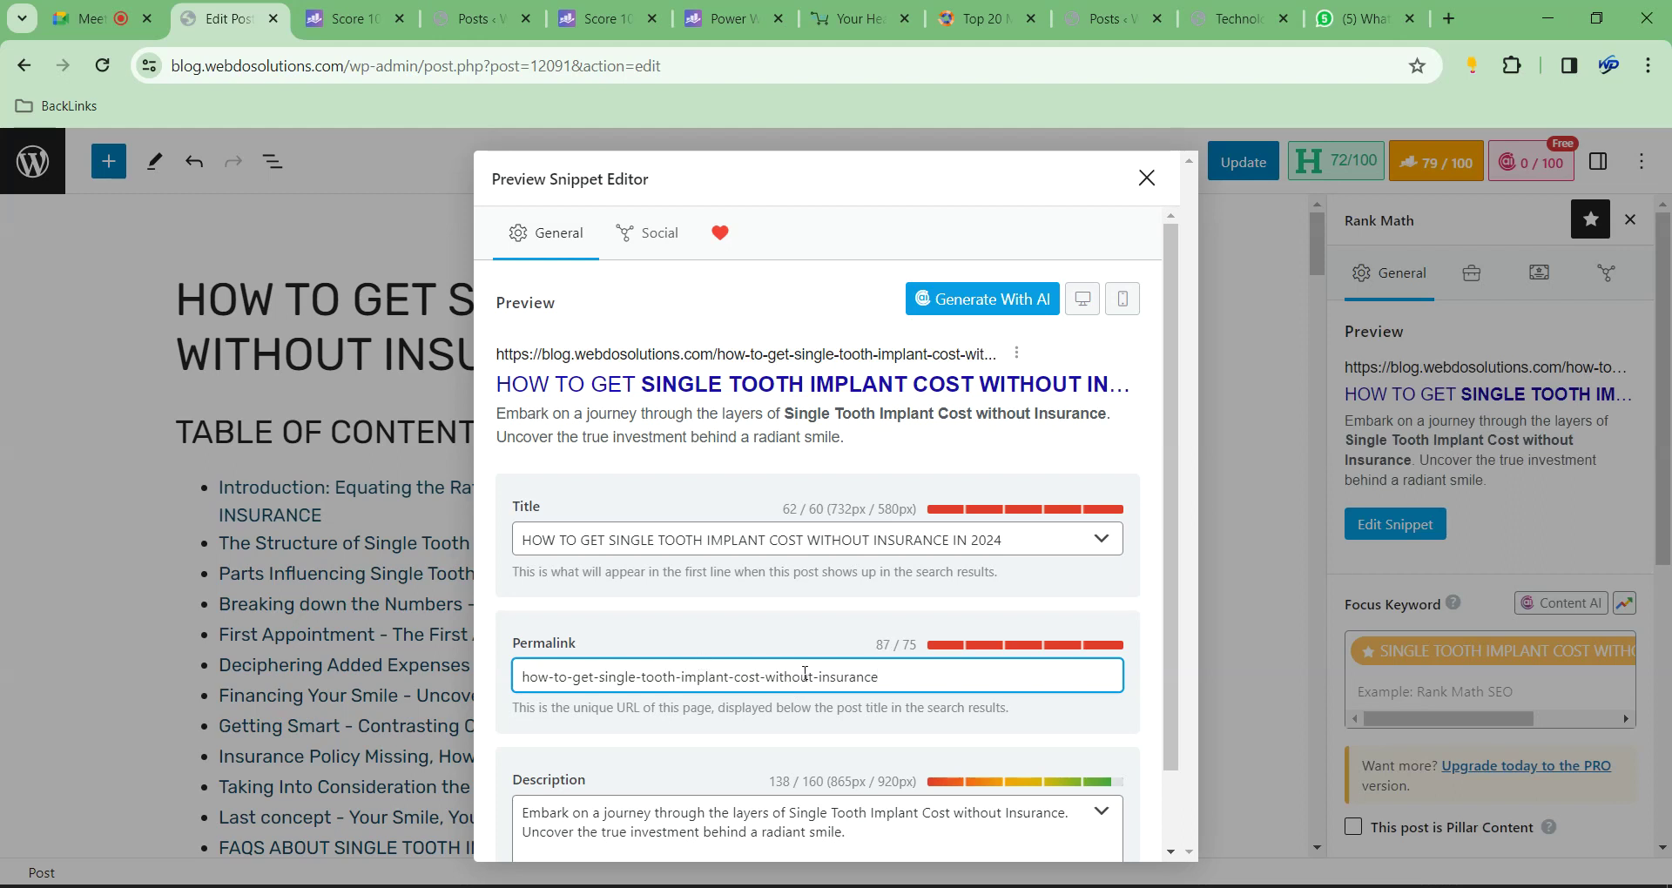
{"action": "triple_click", "coordinate": [831, 679]}
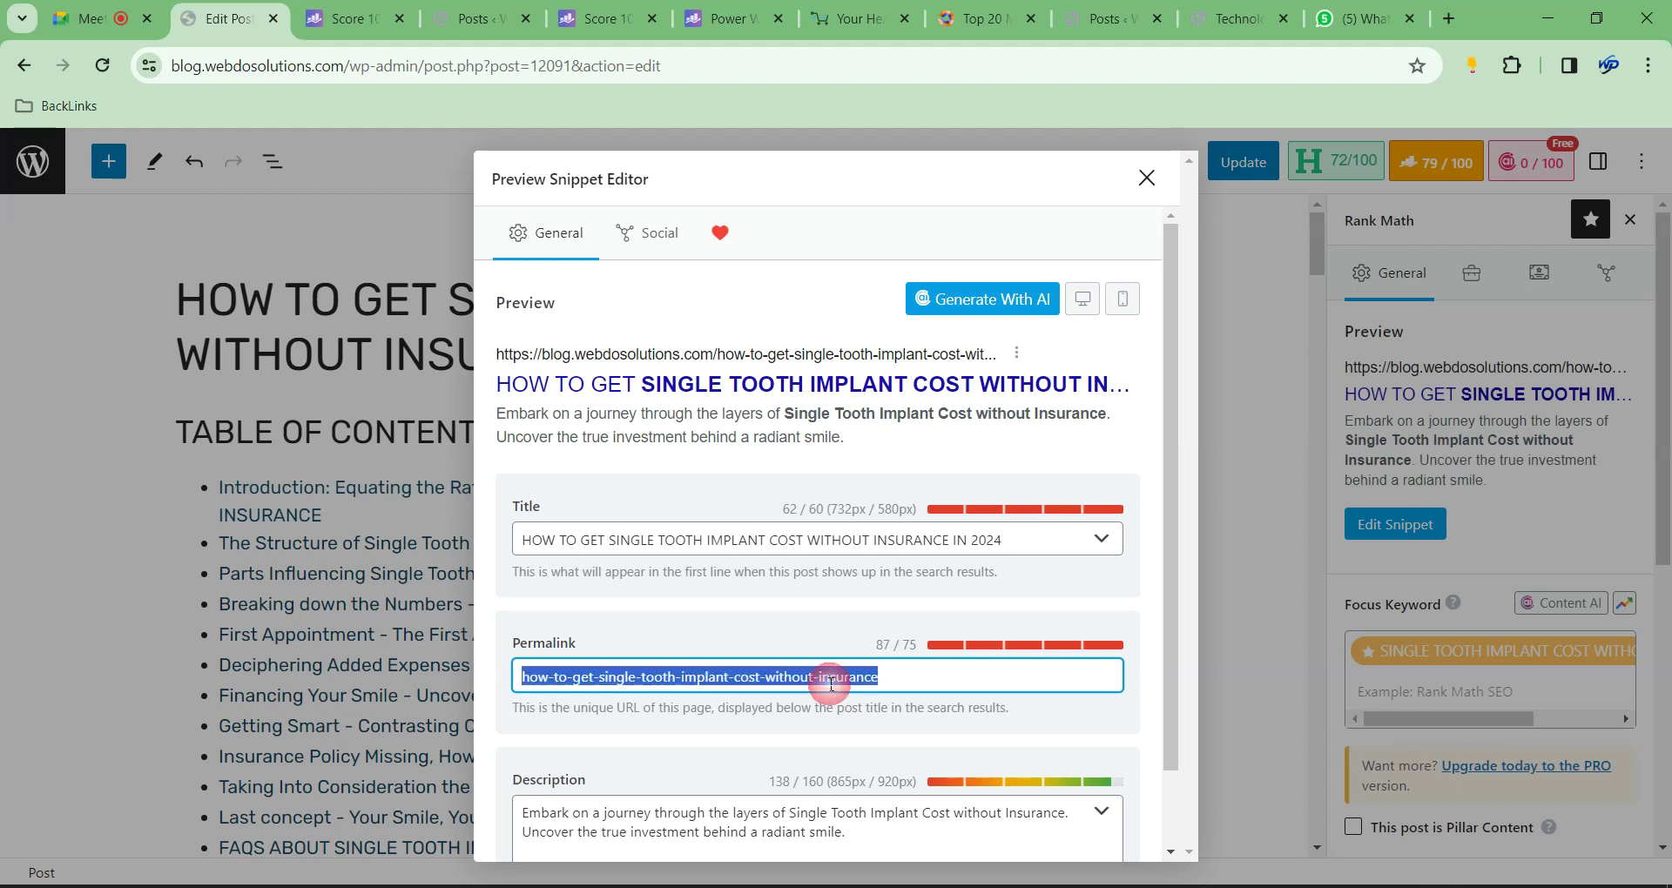
{"action": "key", "text": "ctrl+z"}
{"action": "left_click", "coordinate": [965, 697]}
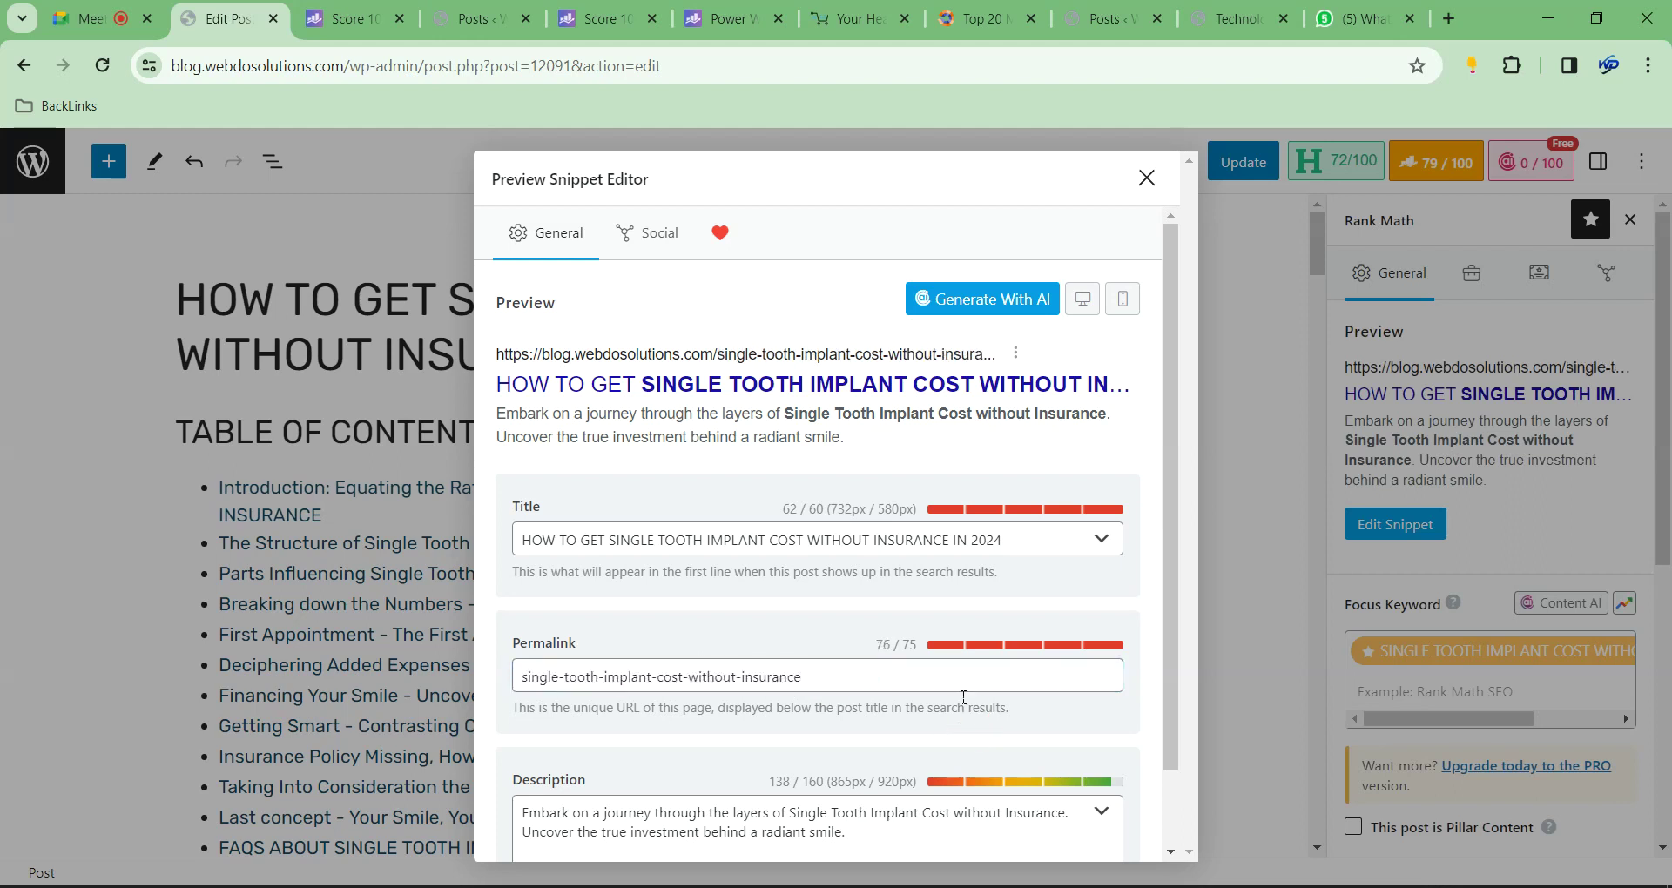
Examine the "IN 2024" ending of the snippet title and close the snippet editor without changing it
{"action": "left_click", "coordinate": [1011, 542]}
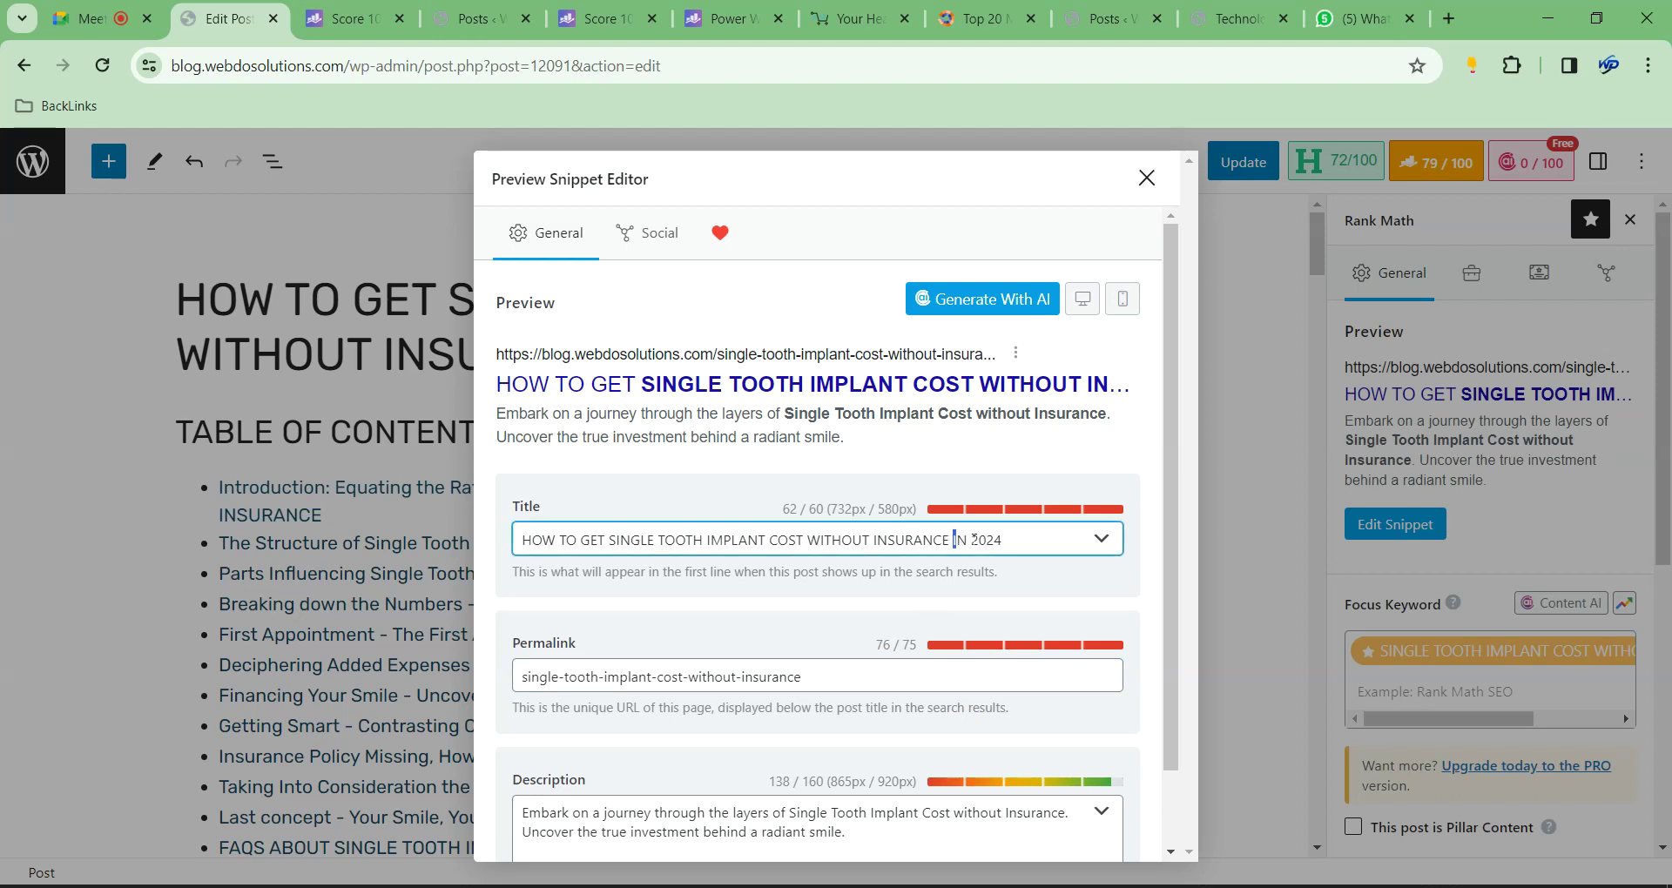
{"action": "left_click_drag", "start_coordinate": [954, 540], "coordinate": [1012, 537]}
{"action": "left_click", "coordinate": [1013, 538]}
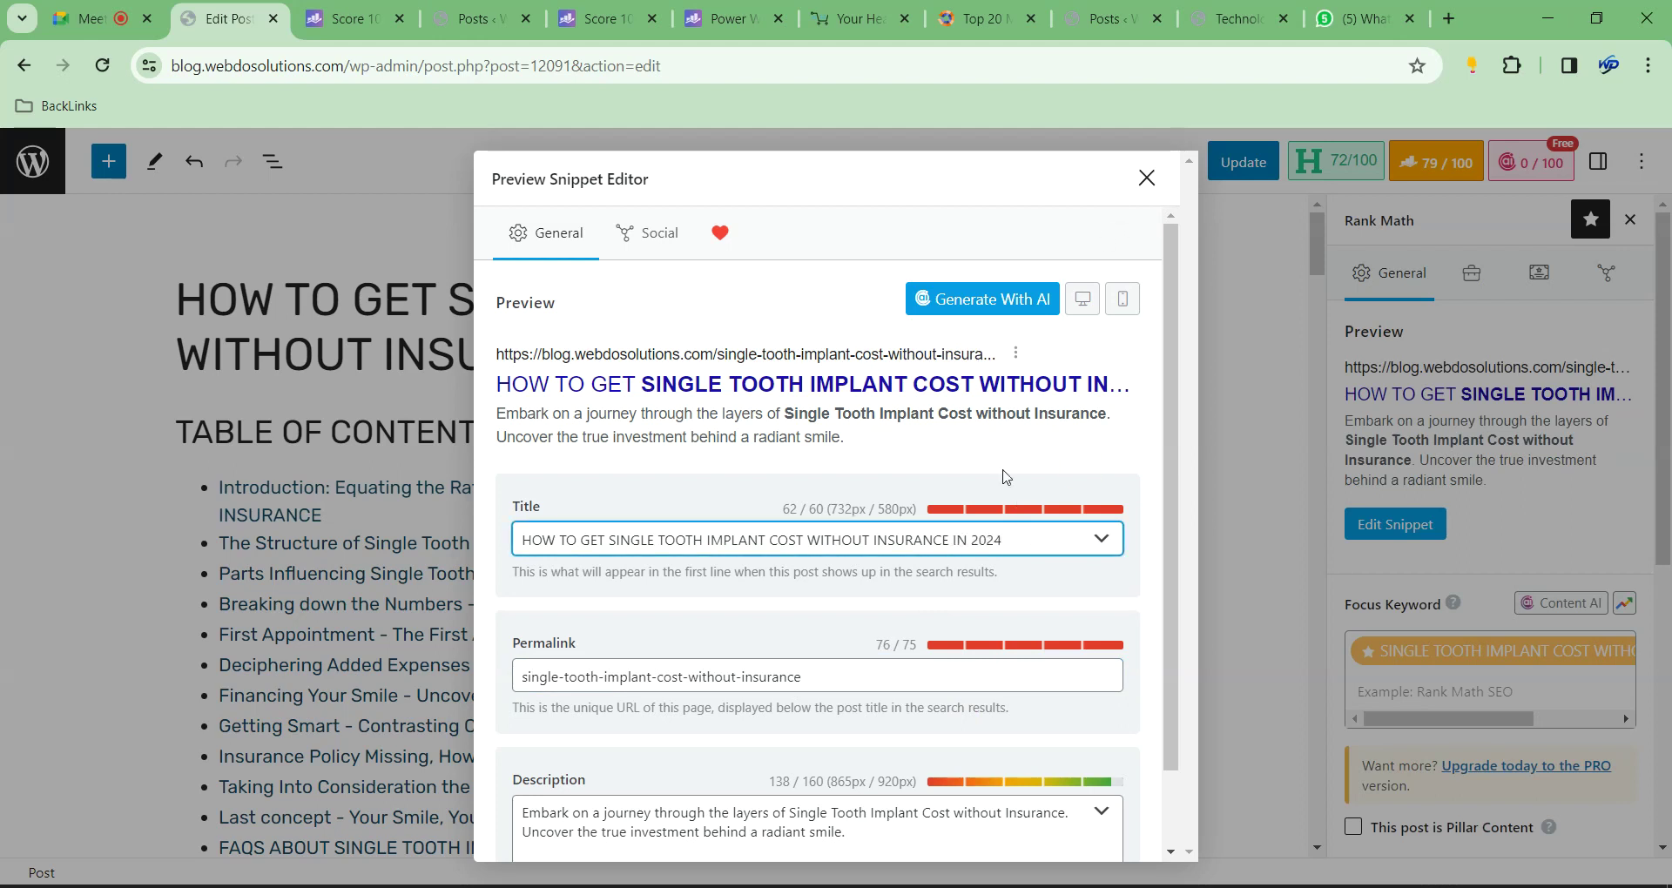
{"action": "scroll", "coordinate": [980, 443], "scroll_direction": "down", "scroll_amount": 1}
{"action": "scroll", "coordinate": [1011, 279], "scroll_direction": "up", "scroll_amount": 1}
{"action": "left_click_drag", "start_coordinate": [1006, 539], "coordinate": [972, 539]}
{"action": "scroll", "coordinate": [980, 461], "scroll_direction": "down", "scroll_amount": 1}
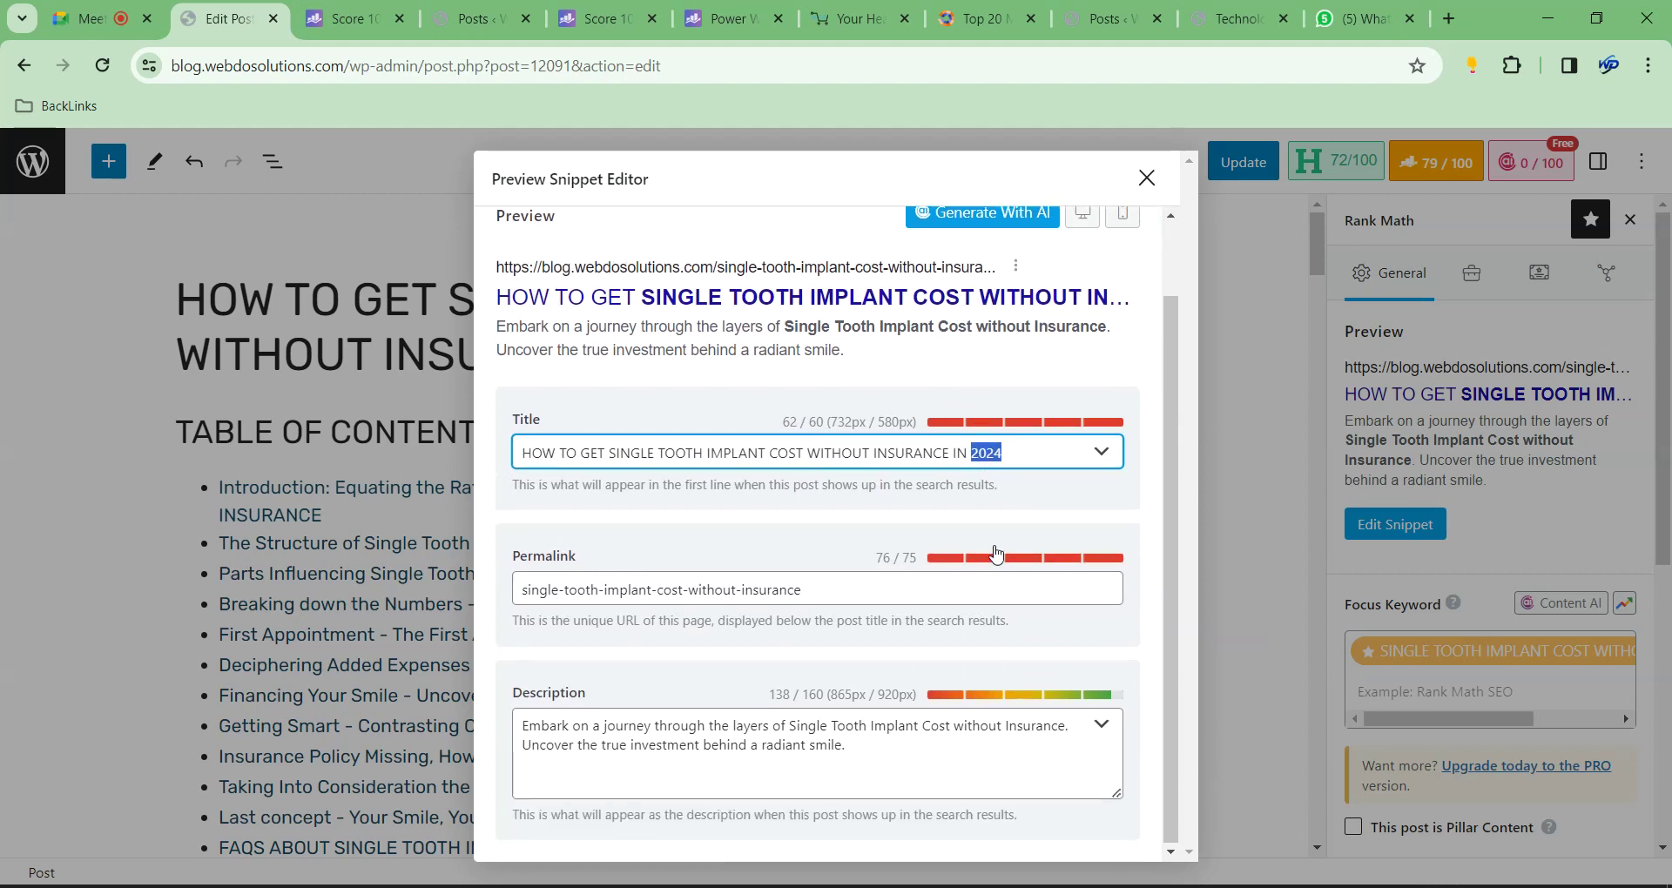
{"action": "left_click", "coordinate": [1146, 178]}
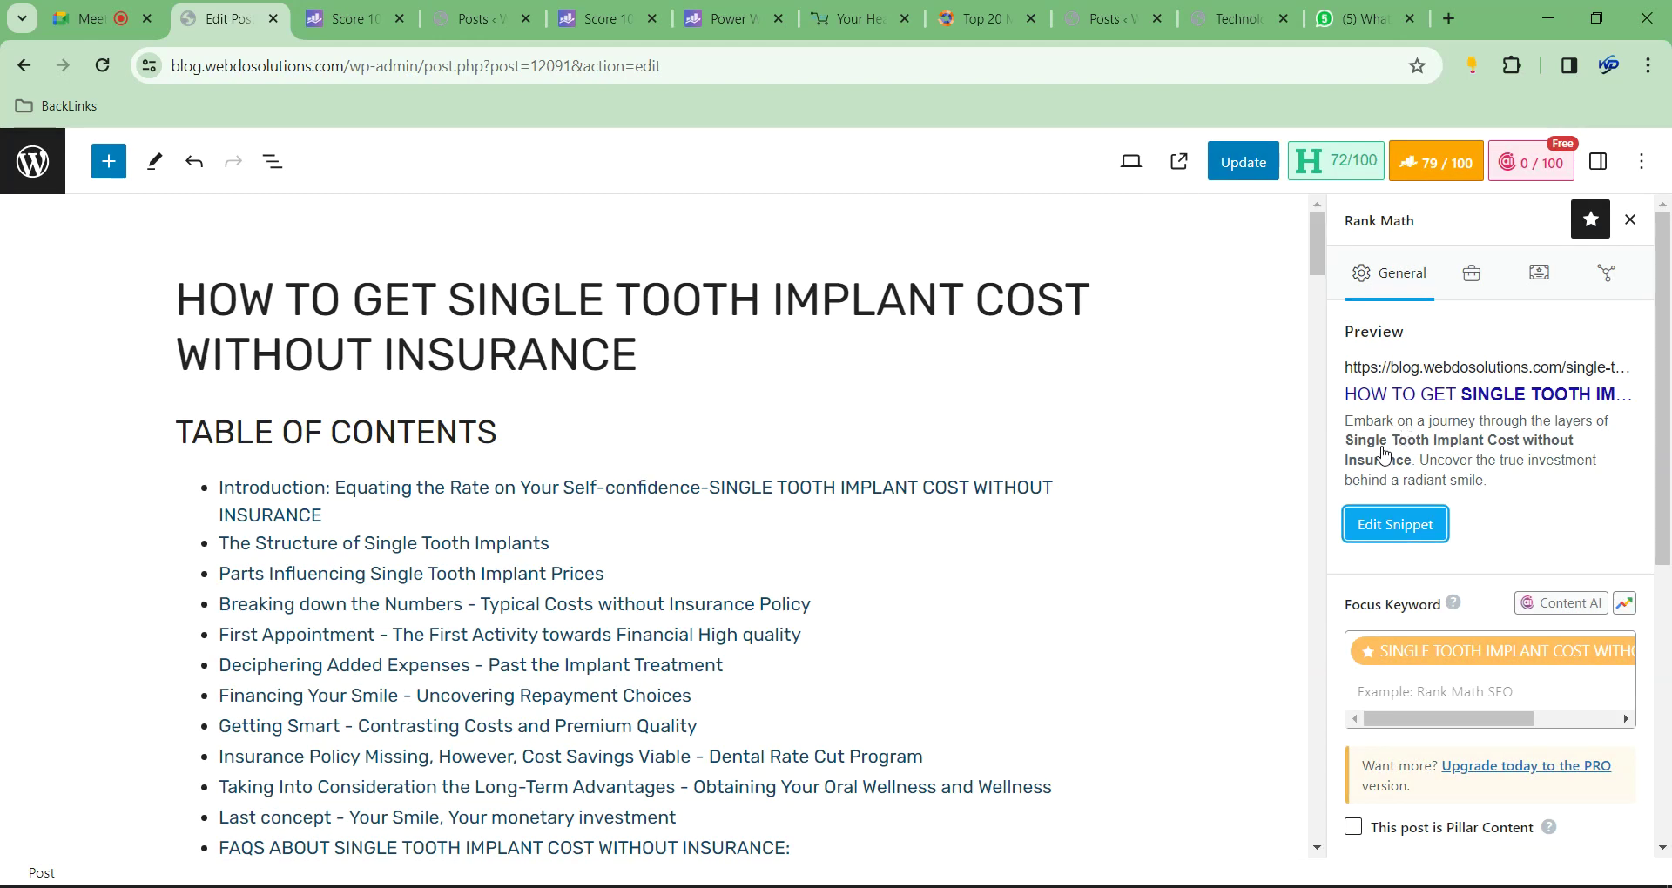
Expand Rank Math's Additional checks and review the URL length and focus keyword results
{"action": "scroll", "coordinate": [1418, 415], "scroll_direction": "down", "scroll_amount": 1}
{"action": "scroll", "coordinate": [1418, 414], "scroll_direction": "down", "scroll_amount": 5}
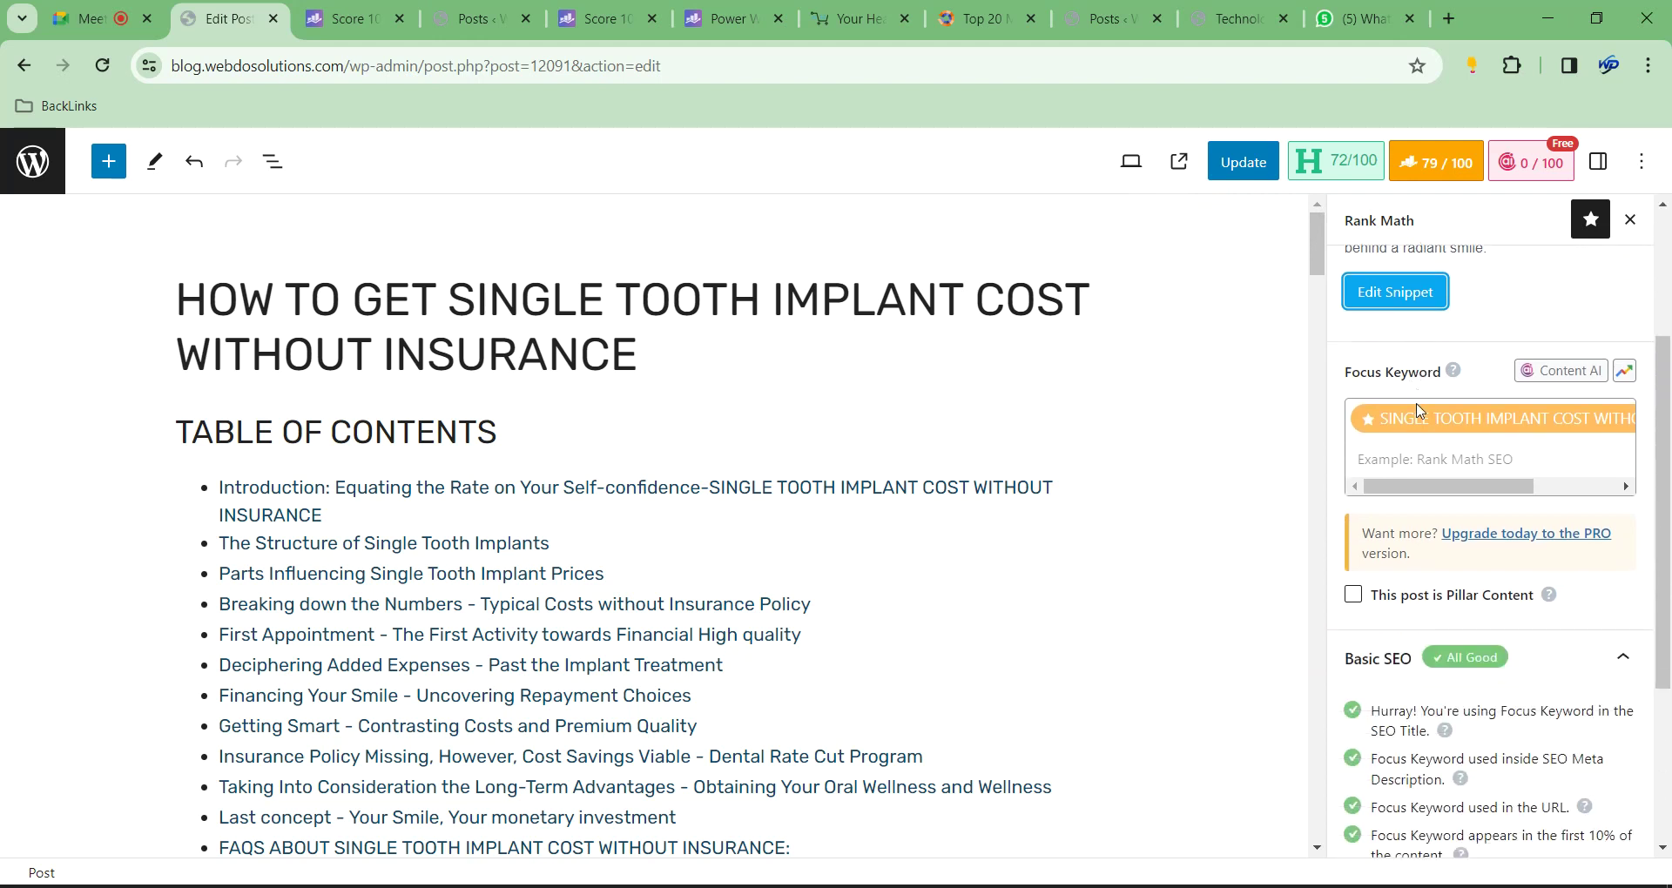
{"action": "left_click_drag", "start_coordinate": [1422, 520], "coordinate": [1541, 526]}
{"action": "left_click", "coordinate": [1524, 715]}
{"action": "scroll", "coordinate": [1481, 540], "scroll_direction": "down", "scroll_amount": 2}
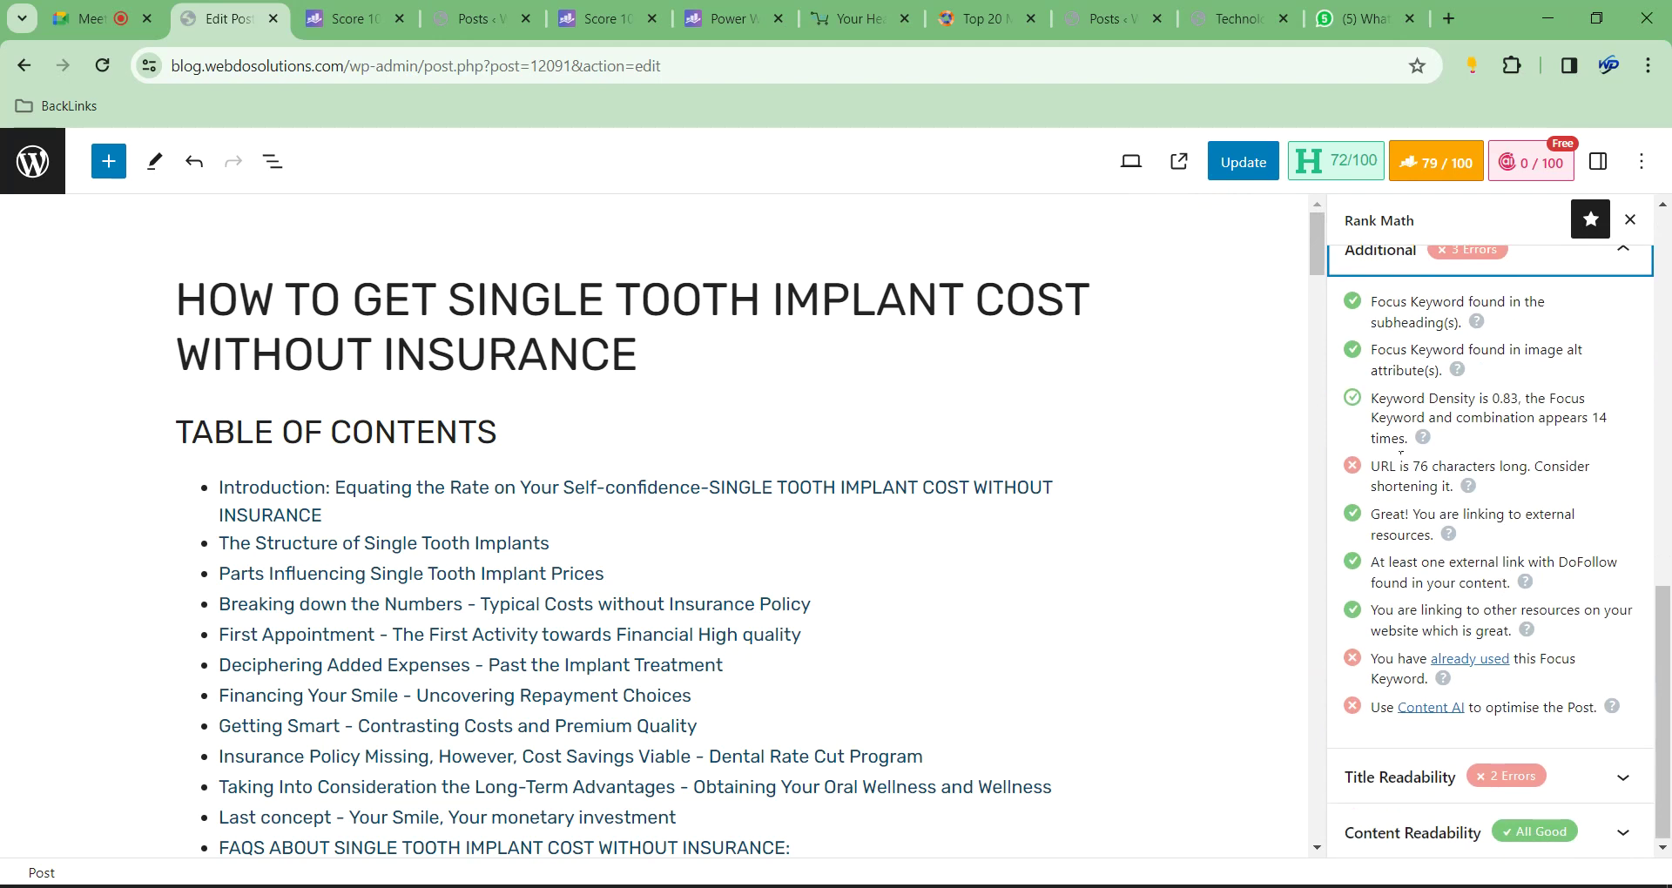
Remove "IN 2024" from the end of the snippet title and close the snippet editor
{"action": "left_click_drag", "start_coordinate": [1377, 466], "coordinate": [1451, 482]}
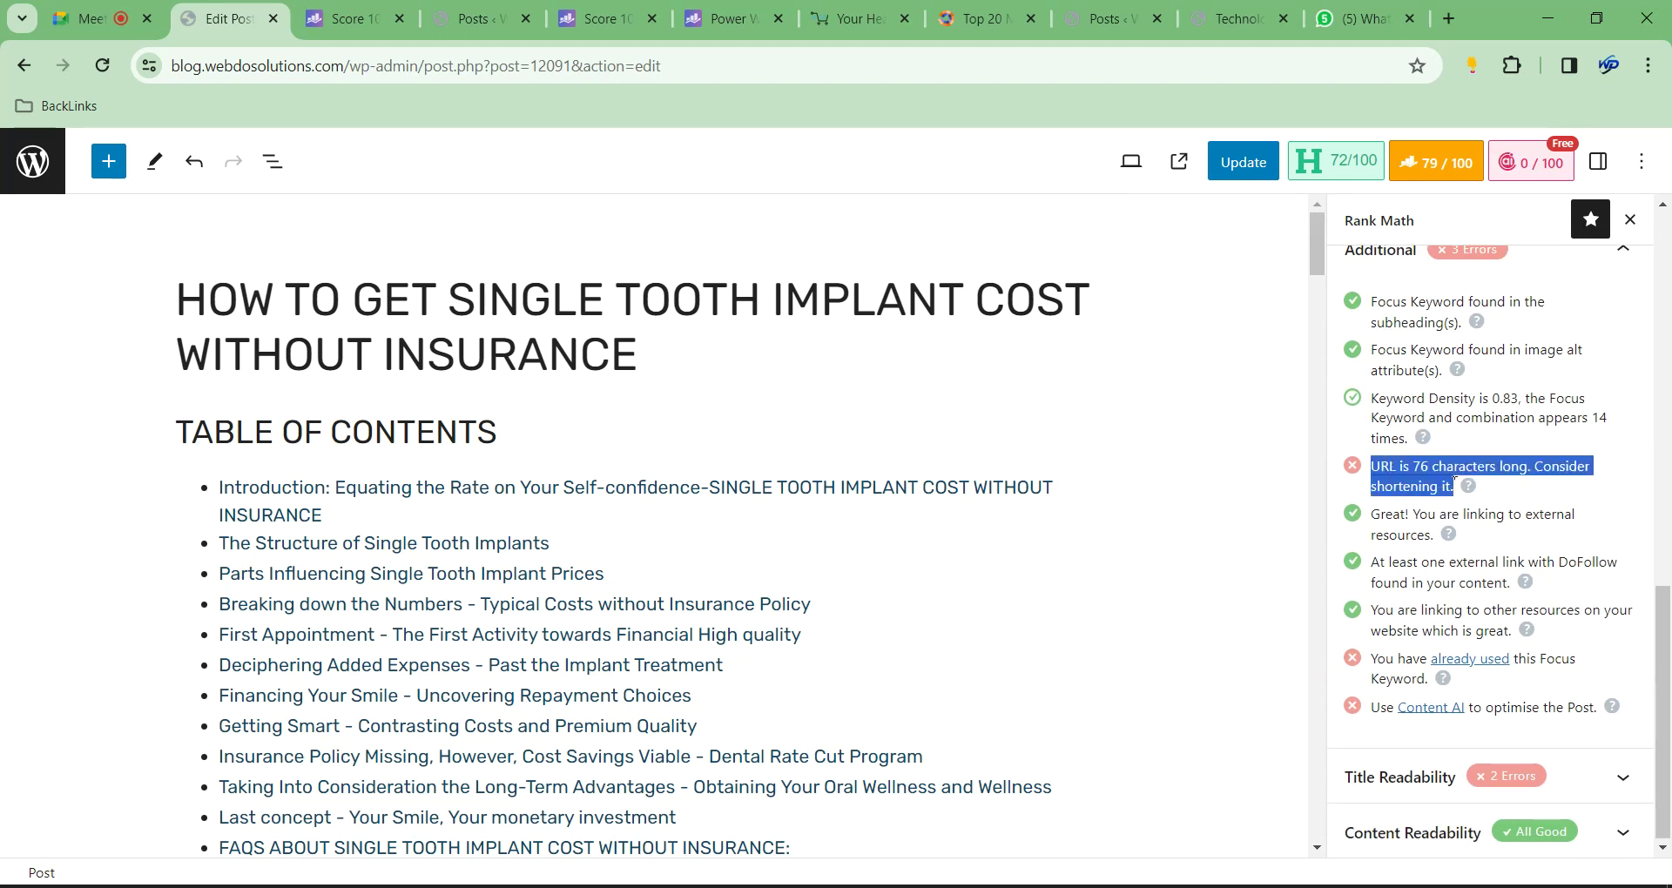
{"action": "scroll", "coordinate": [1428, 462], "scroll_direction": "up", "scroll_amount": 10}
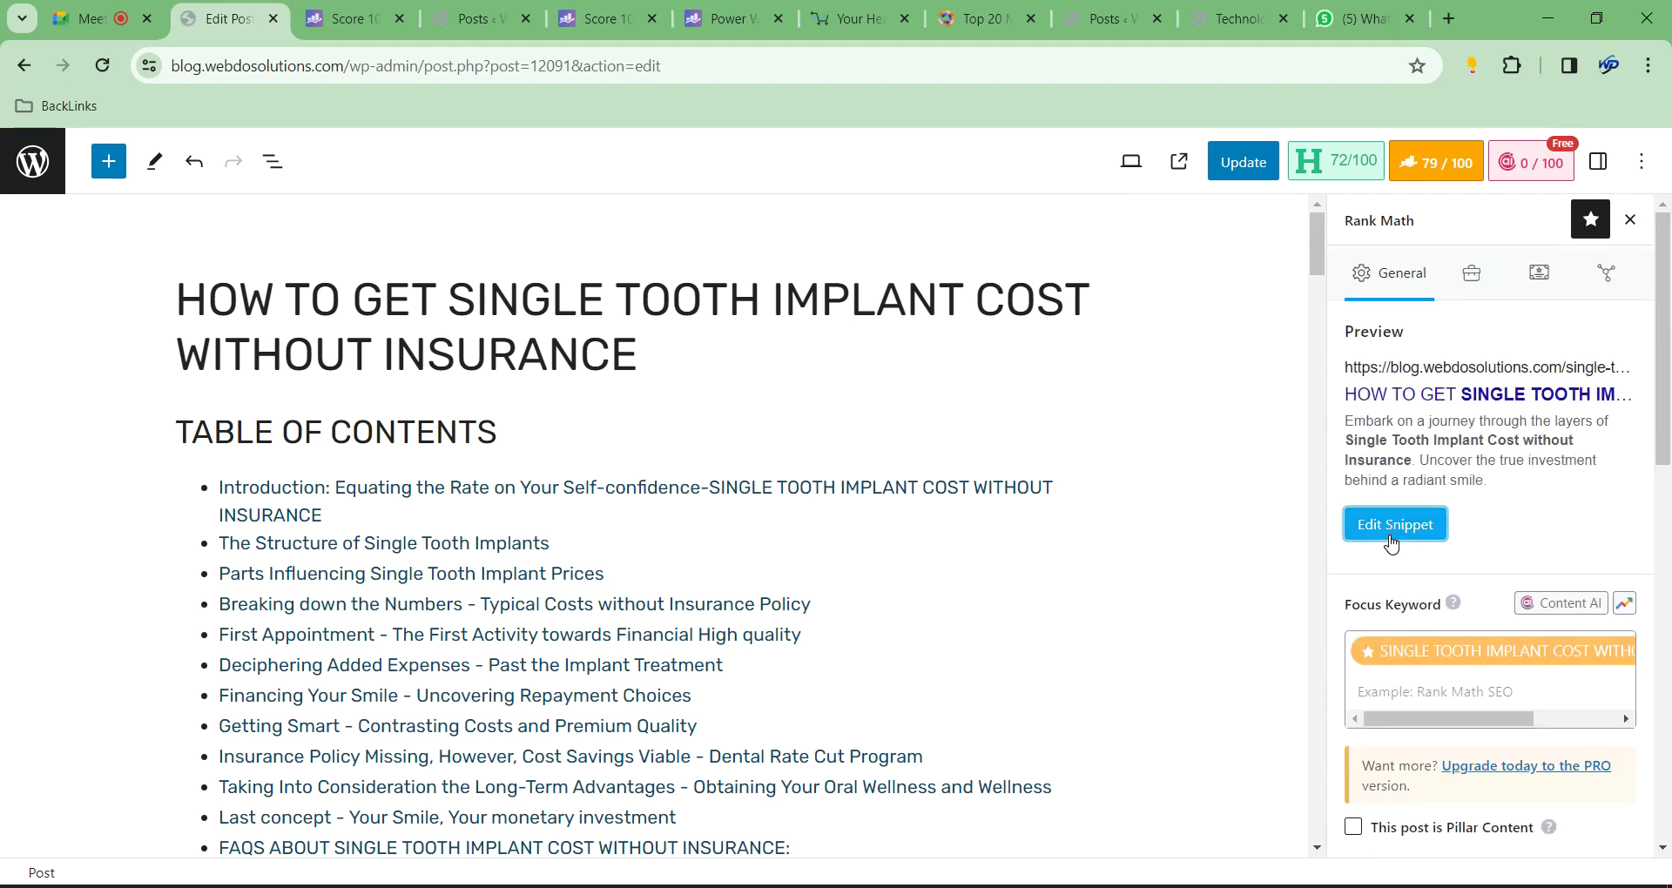
{"action": "left_click", "coordinate": [1394, 525]}
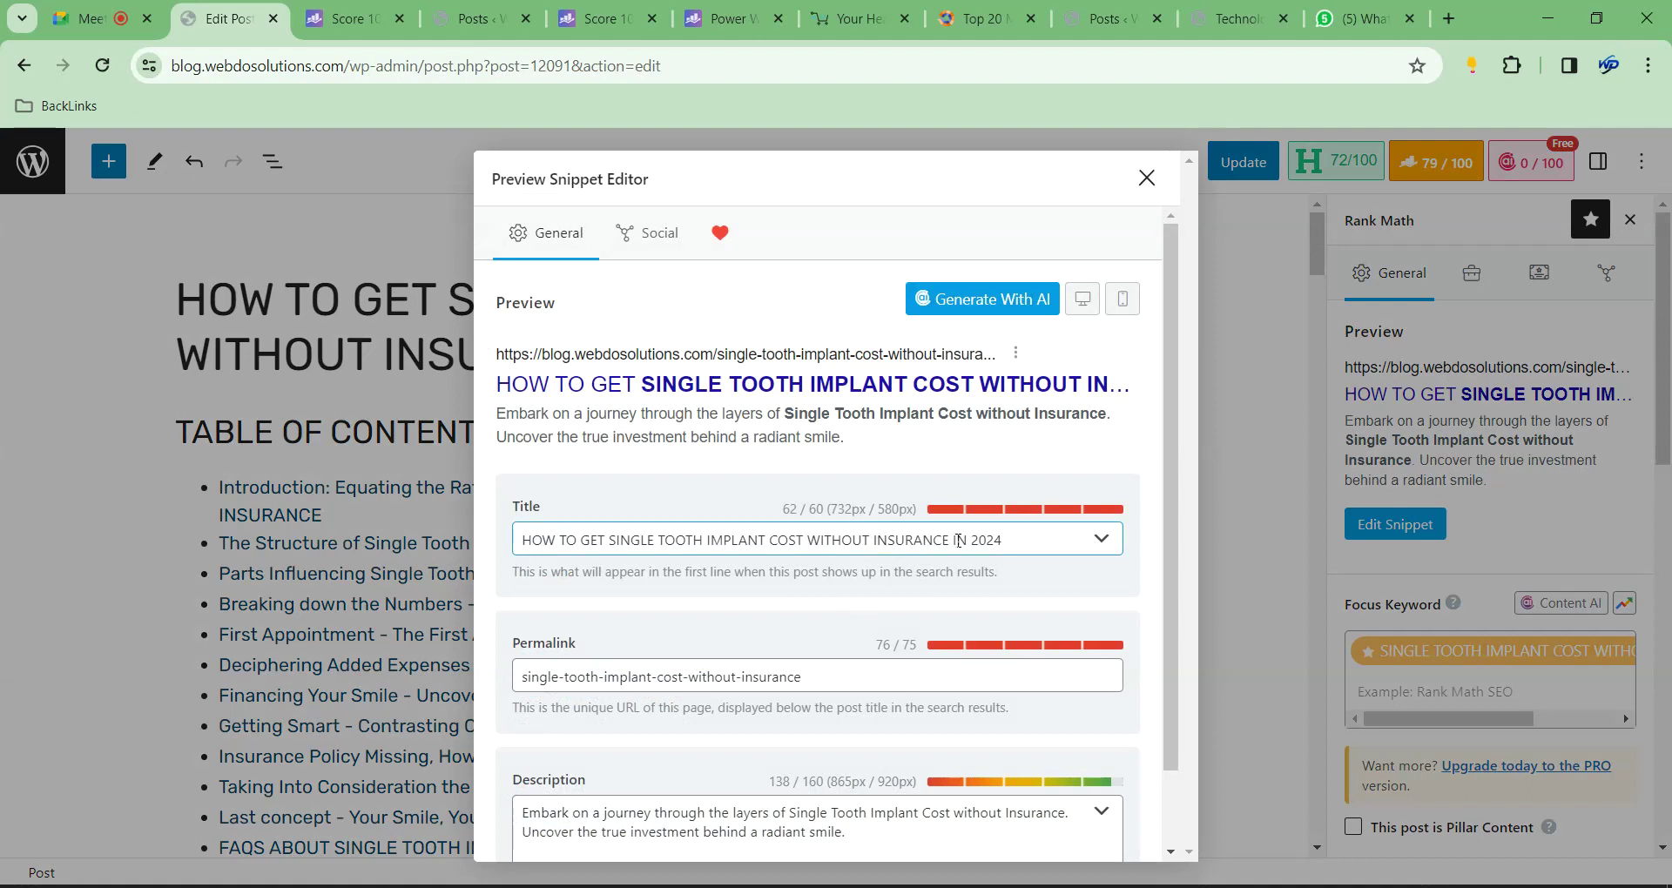
{"action": "left_click_drag", "start_coordinate": [950, 540], "coordinate": [1004, 540]}
{"action": "key", "text": "BackSpace"}
{"action": "scroll", "coordinate": [1123, 322], "scroll_direction": "down", "scroll_amount": 1}
{"action": "scroll", "coordinate": [1123, 322], "scroll_direction": "up", "scroll_amount": 1}
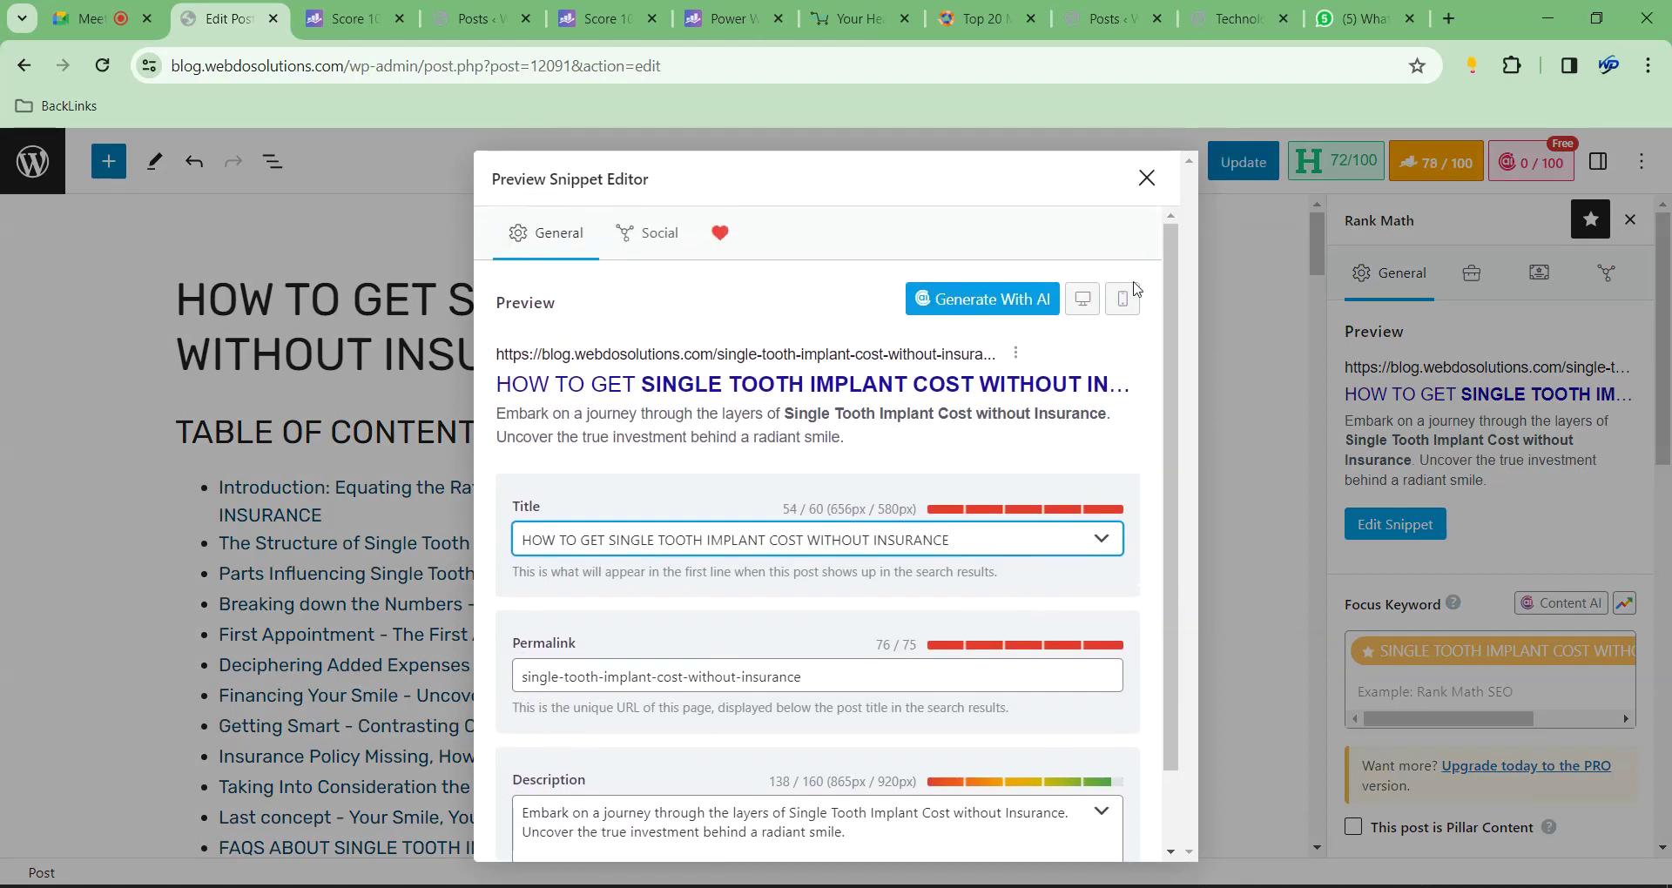
{"action": "left_click", "coordinate": [1133, 177]}
Expand Rank Math's Title Readability checks and review the results for the shortened title
{"action": "scroll", "coordinate": [1603, 366], "scroll_direction": "down", "scroll_amount": 10}
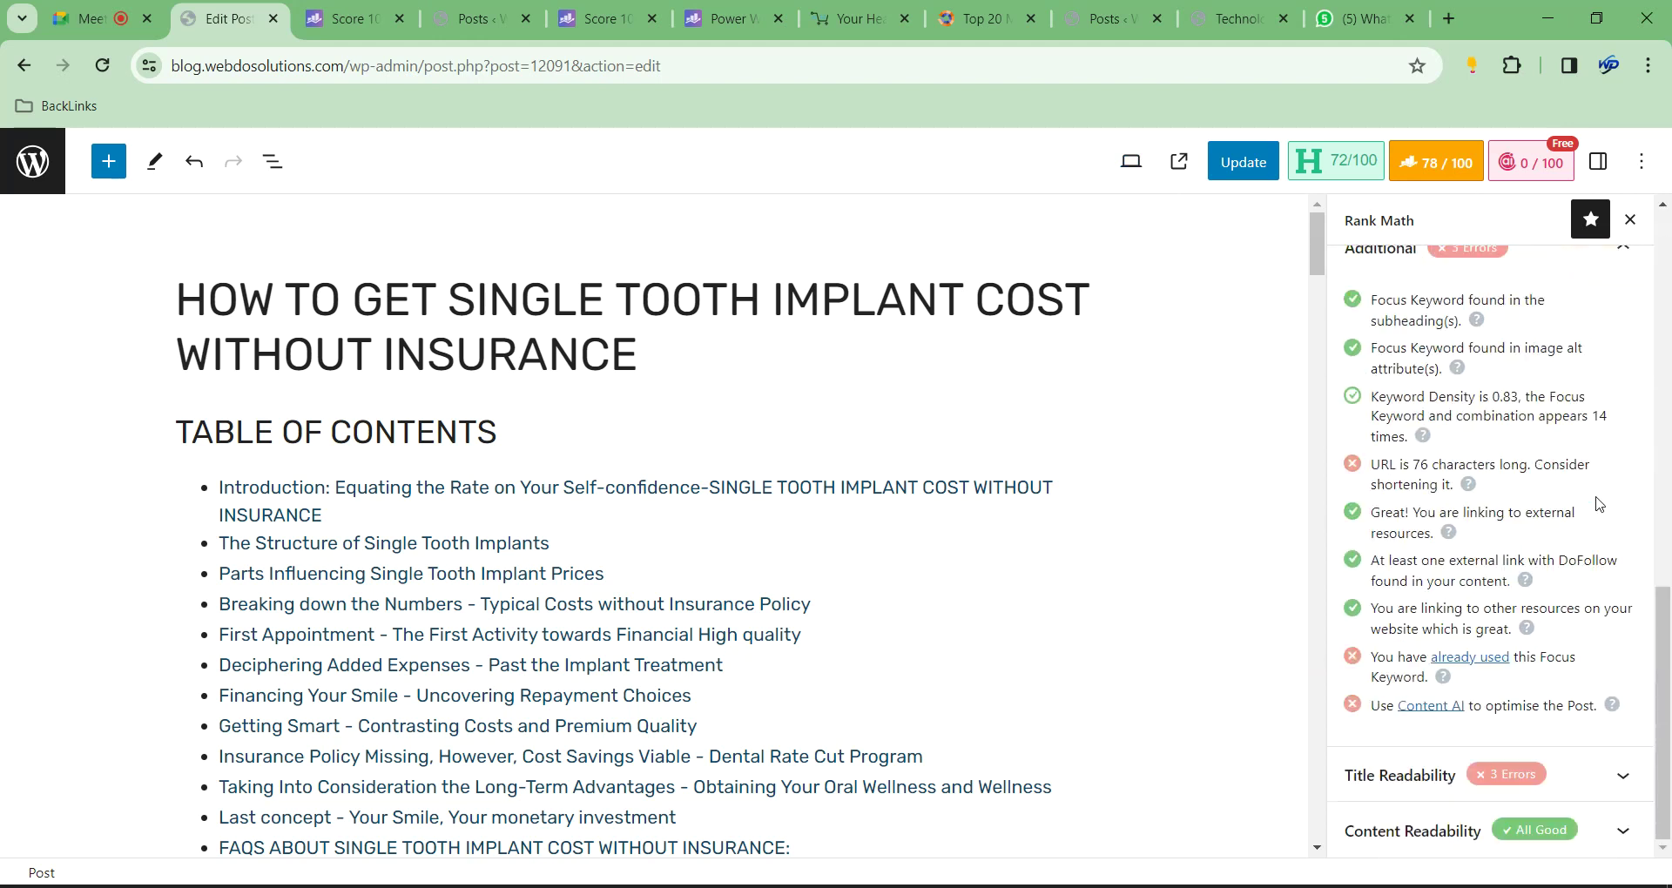
{"action": "left_click", "coordinate": [1509, 765]}
{"action": "scroll", "coordinate": [1509, 749], "scroll_direction": "down", "scroll_amount": 2}
{"action": "left_click_drag", "start_coordinate": [1447, 796], "coordinate": [1622, 795]}
{"action": "scroll", "coordinate": [1420, 607], "scroll_direction": "up", "scroll_amount": 15}
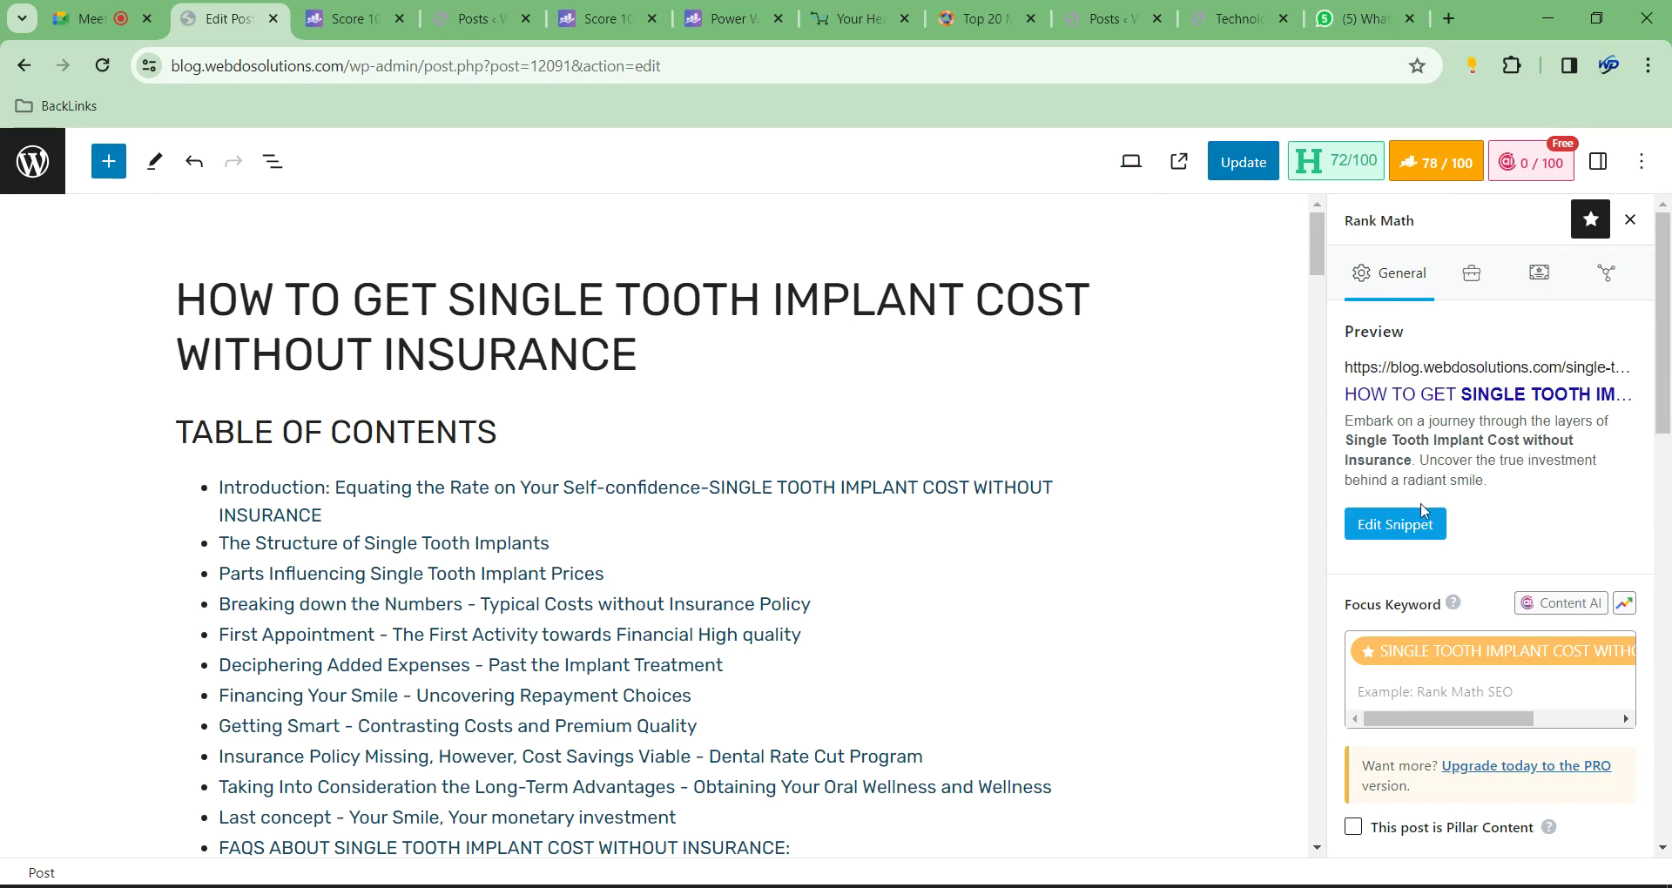
Restore the "IN 2024" ending of the snippet title in the snippet editor
{"action": "left_click", "coordinate": [1396, 523]}
{"action": "left_click", "coordinate": [1002, 541]}
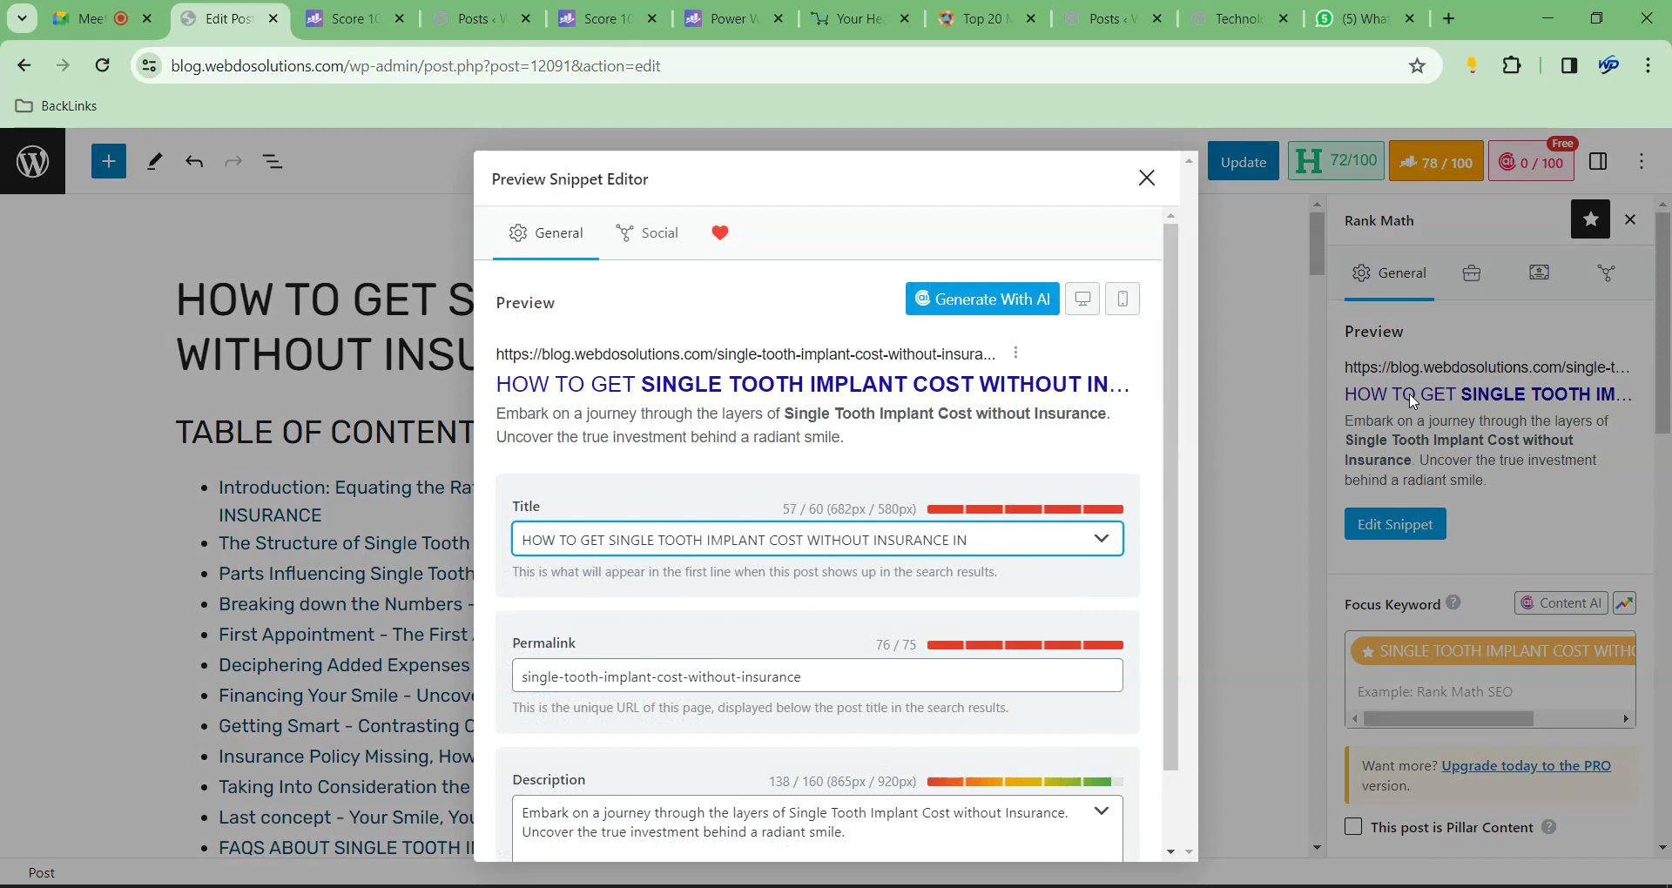
{"action": "type", "text": "24"}
{"action": "left_click", "coordinate": [1090, 607]}
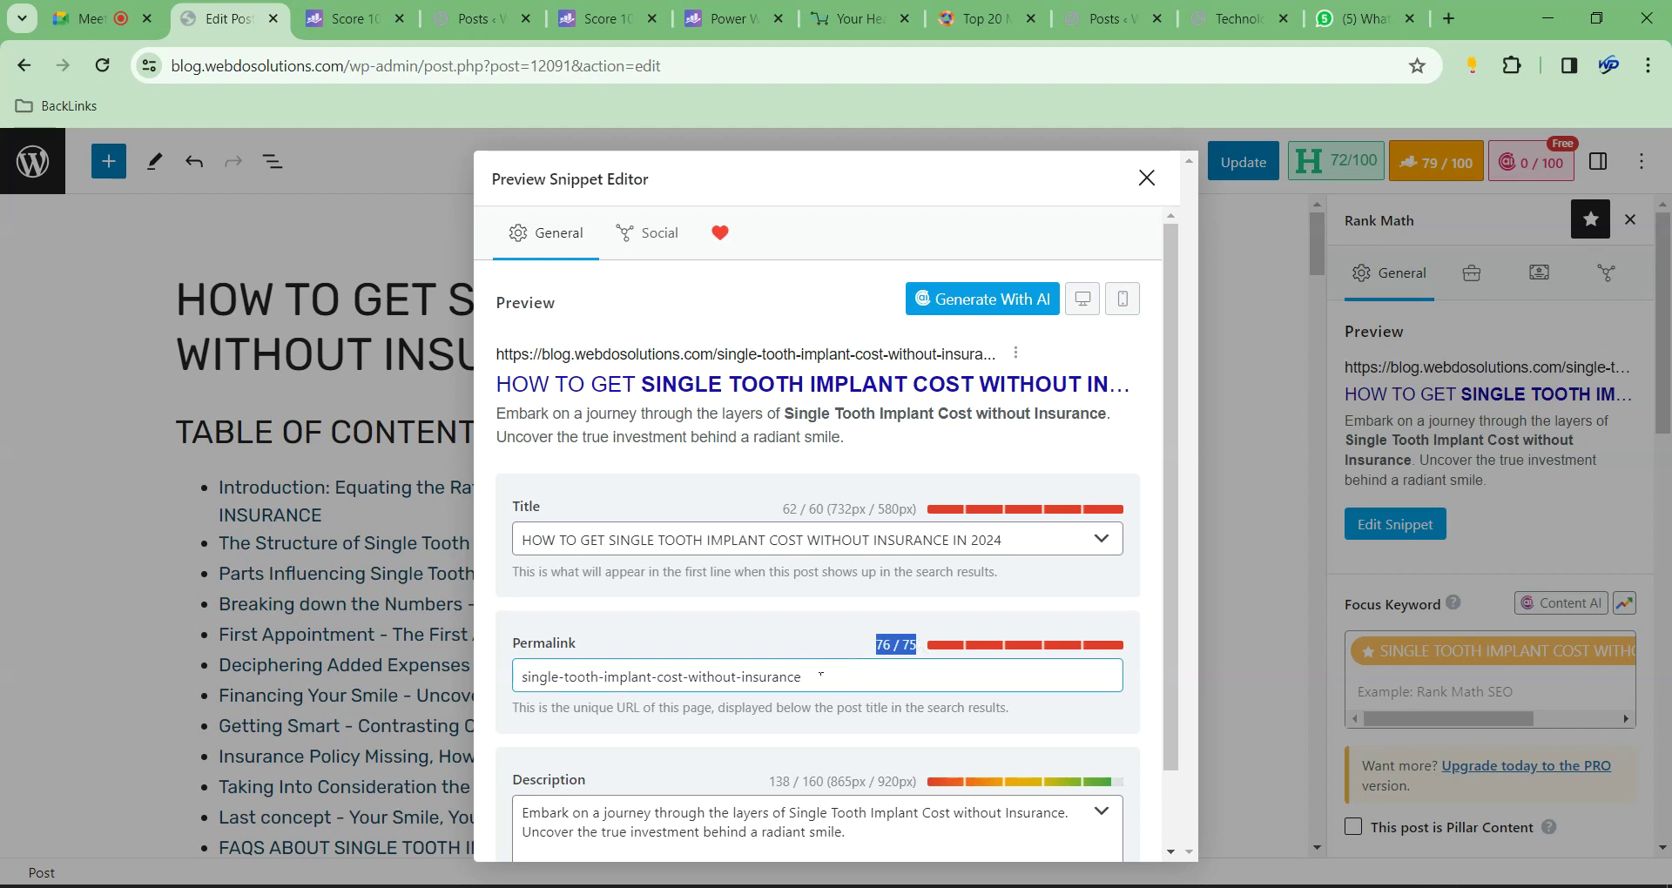
Examine the parts of the permalink single-tooth-implant-cost-without-insurance and close the snippet editor without changing it
{"action": "triple_click", "coordinate": [821, 678]}
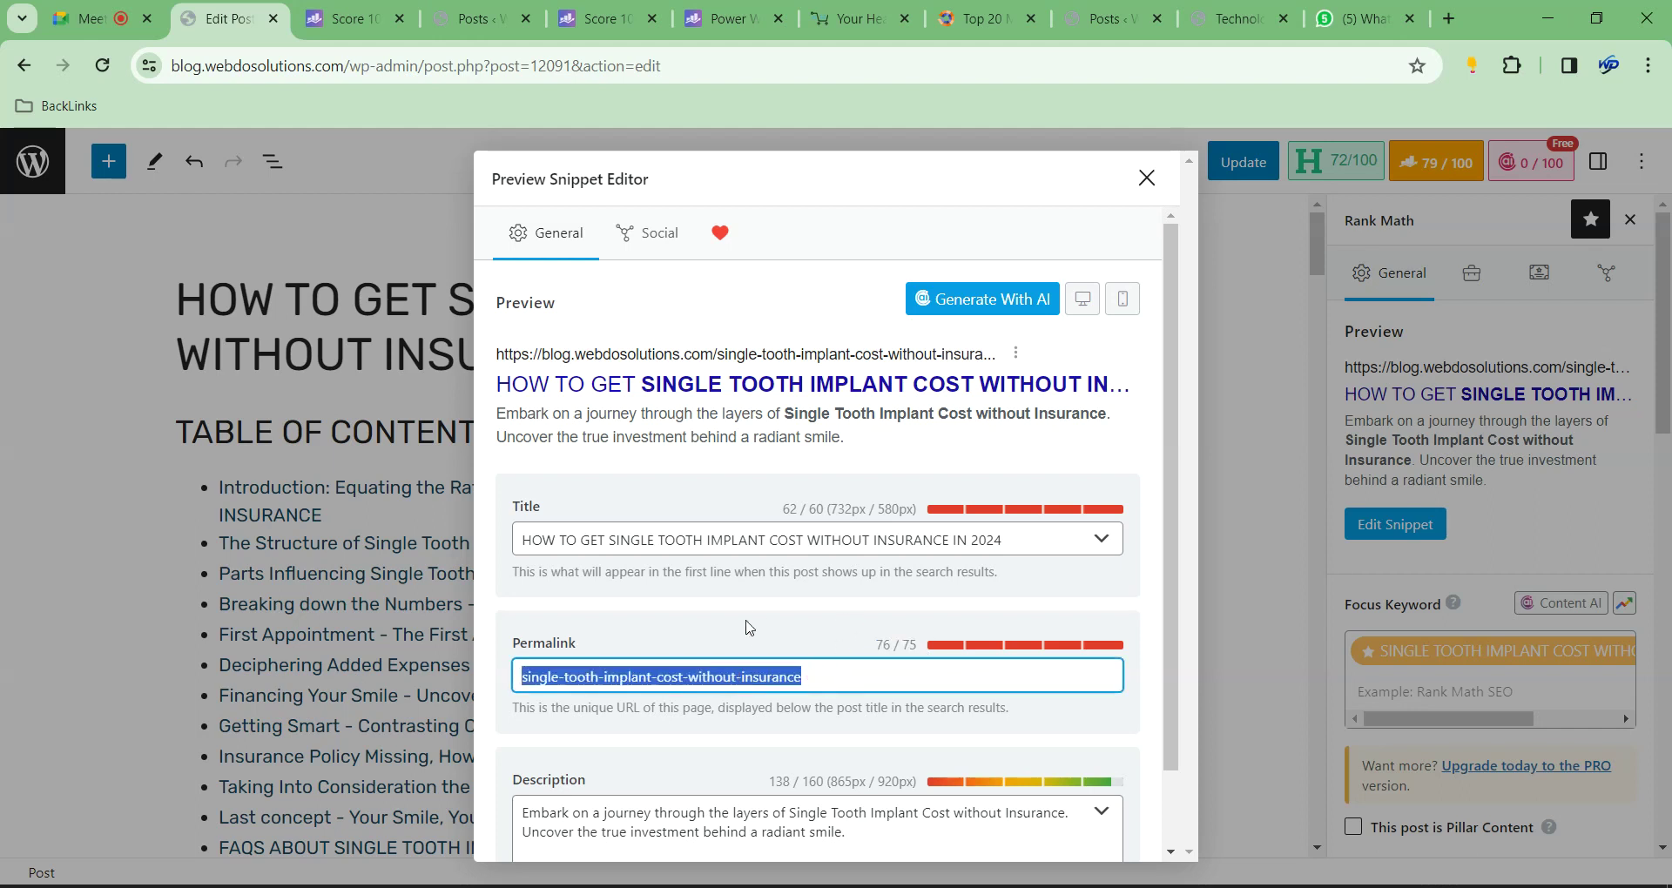
{"action": "left_click_drag", "start_coordinate": [523, 678], "coordinate": [690, 687]}
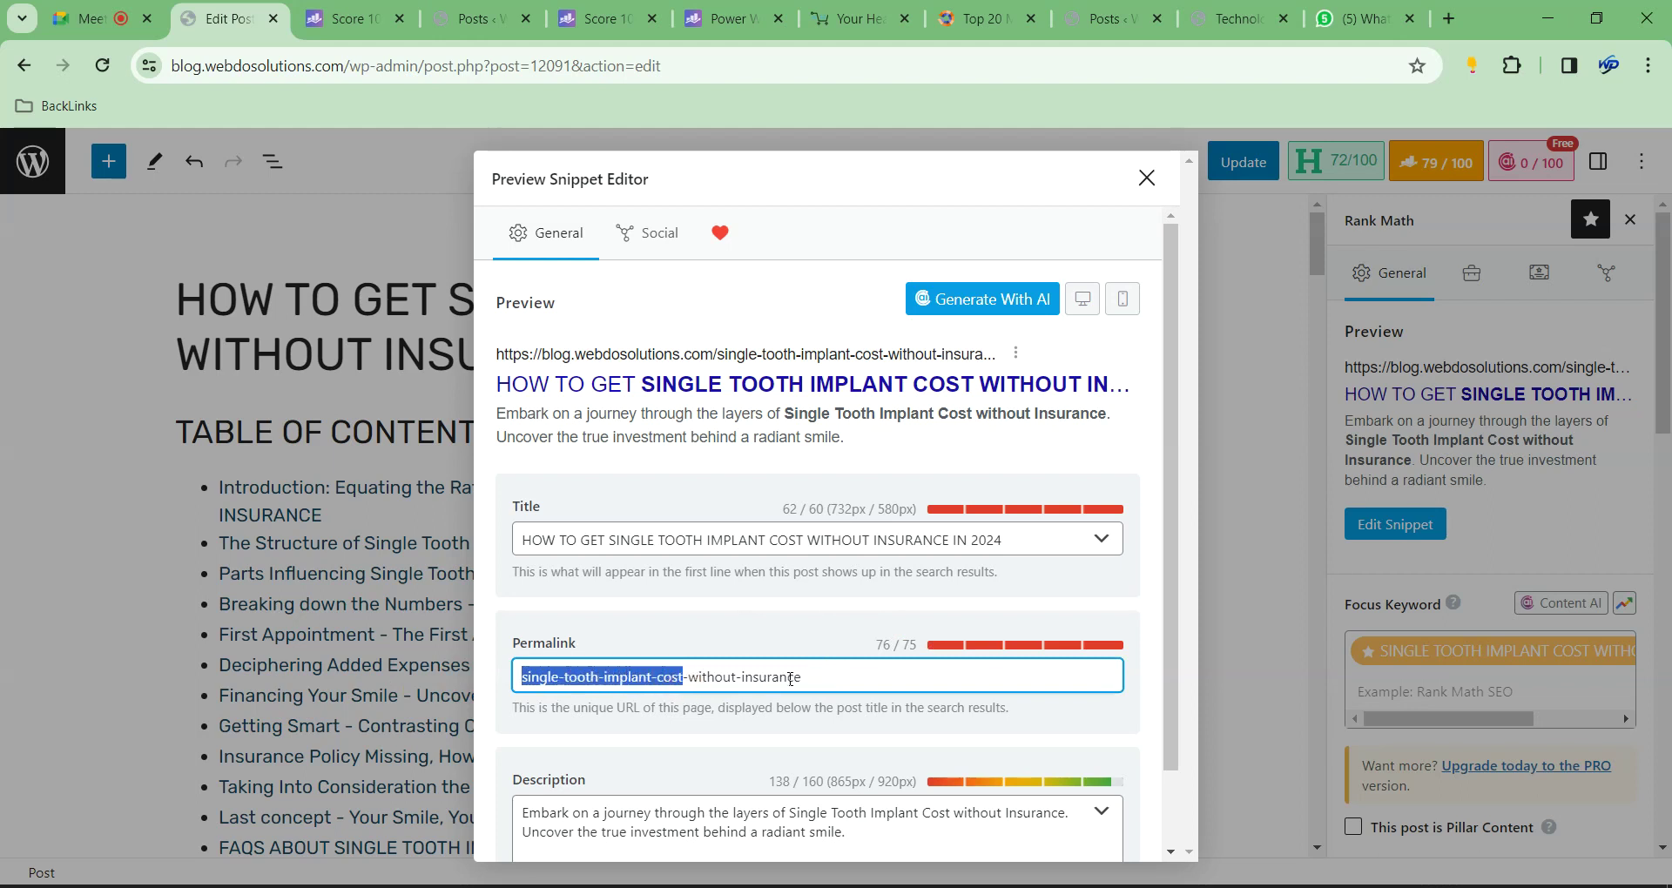
{"action": "left_click_drag", "start_coordinate": [738, 677], "coordinate": [519, 677]}
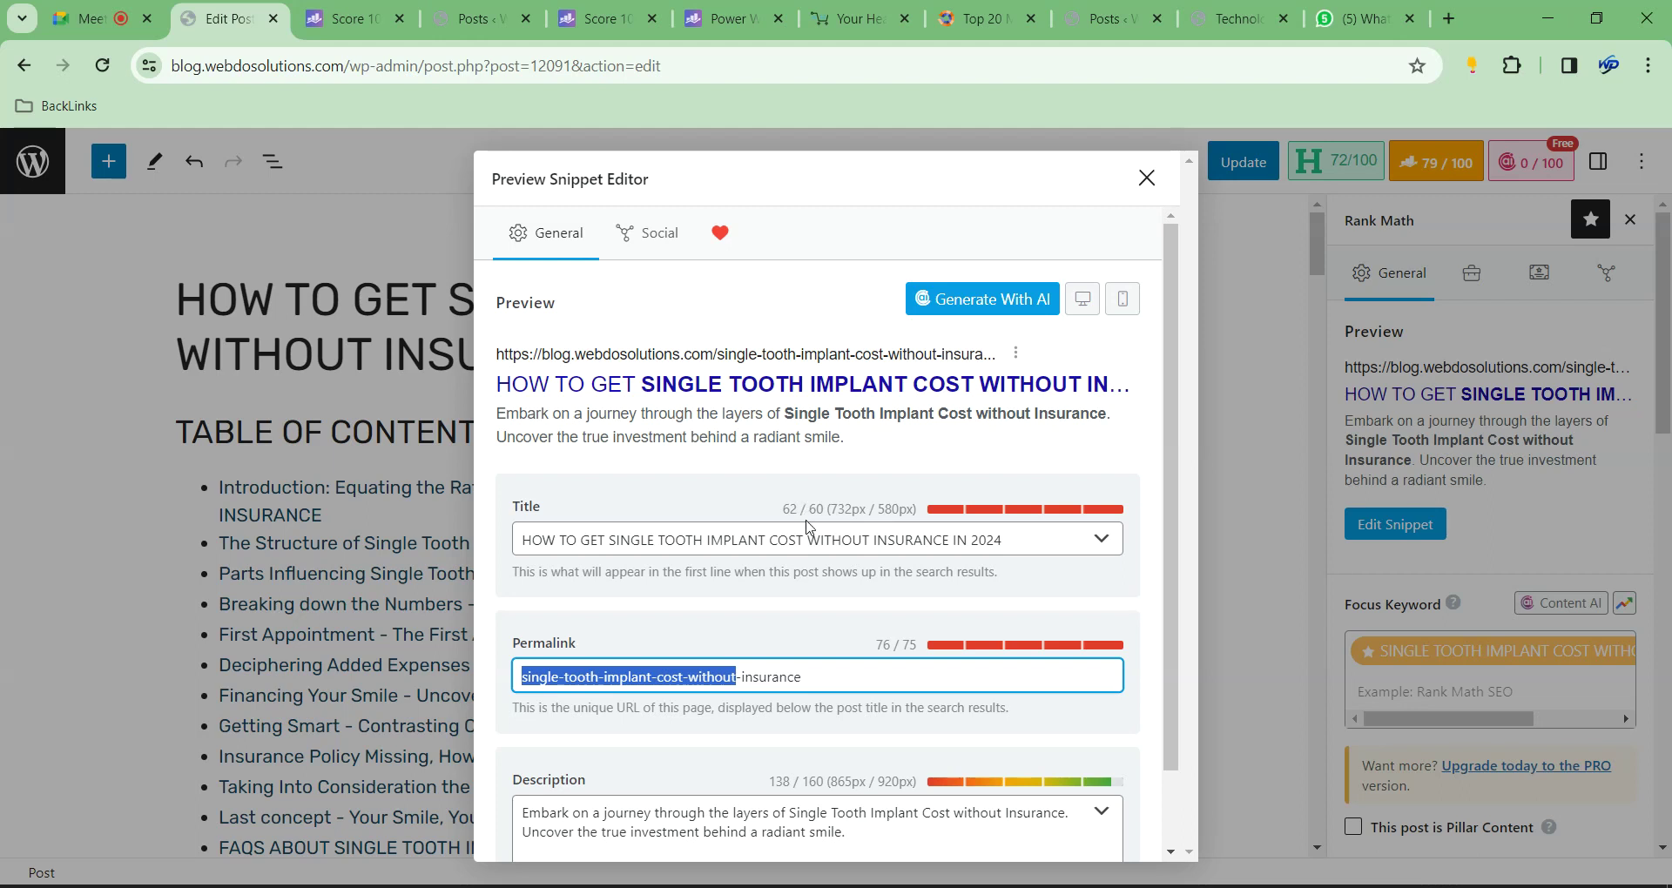
{"action": "left_click", "coordinate": [1147, 178]}
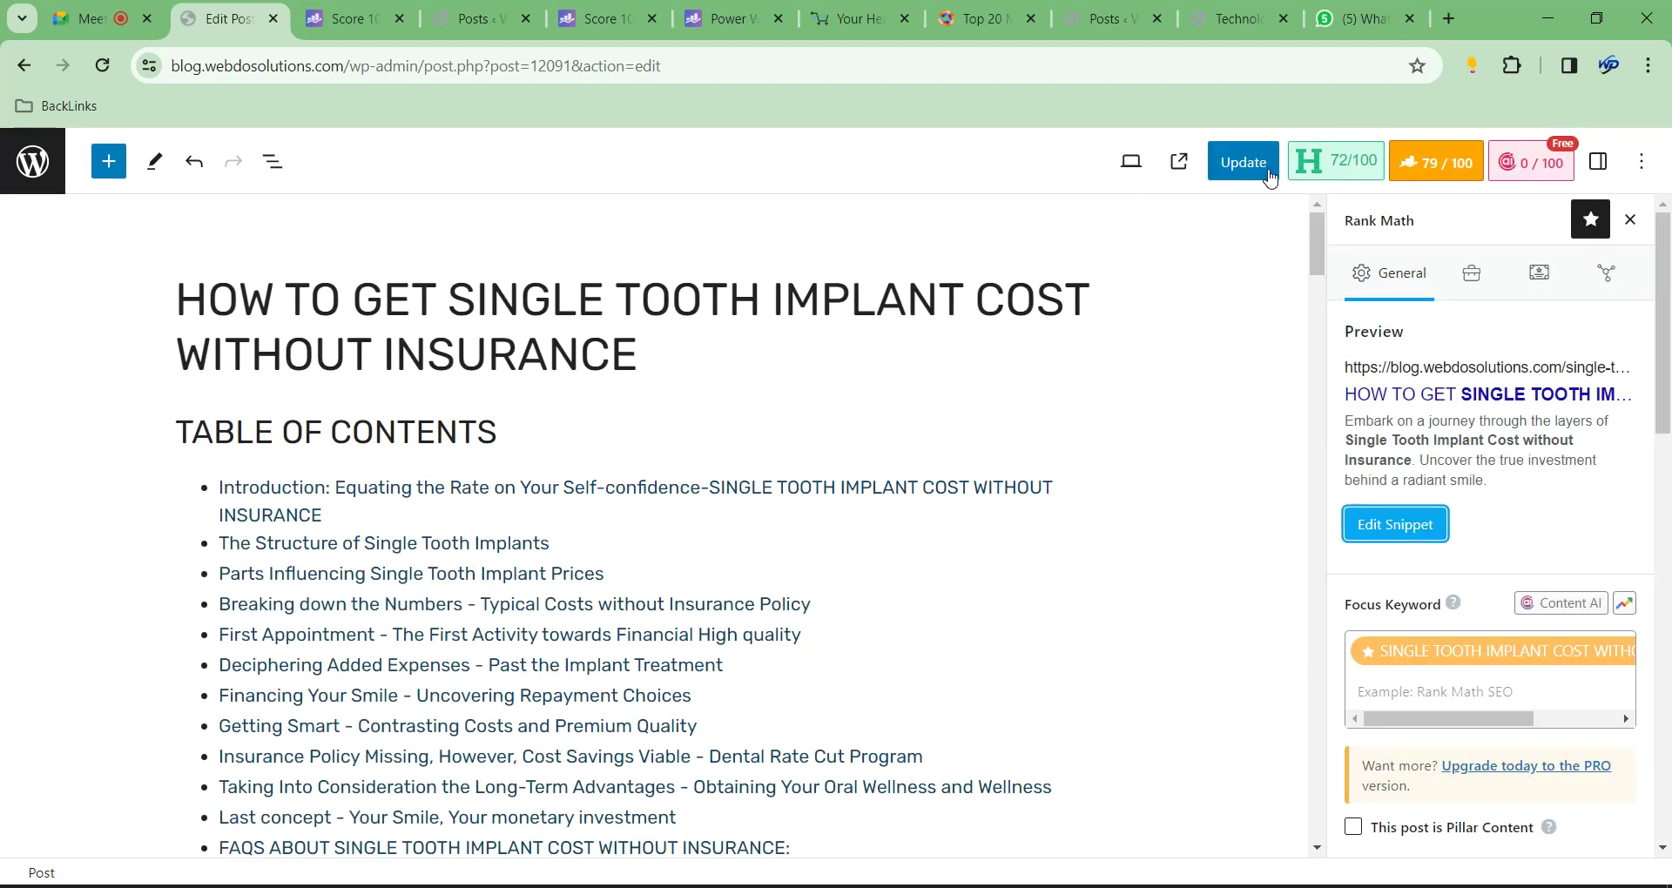
Update the single tooth implant post and return to the list of posts
{"action": "left_click", "coordinate": [1245, 165]}
{"action": "left_click", "coordinate": [91, 18]}
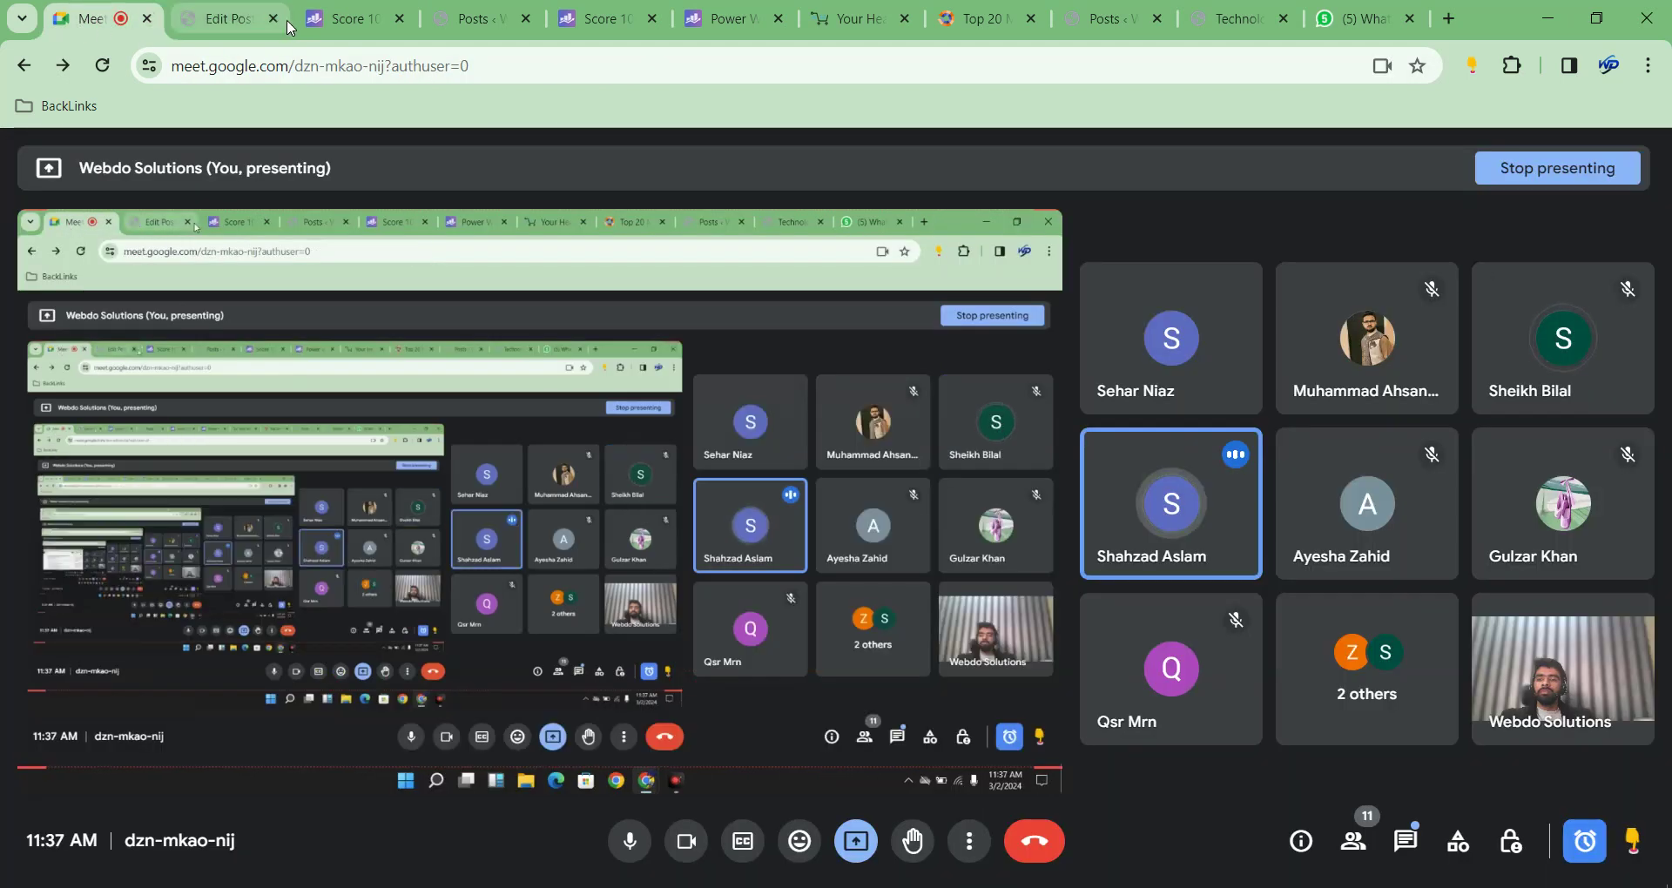
{"action": "left_click", "coordinate": [194, 12]}
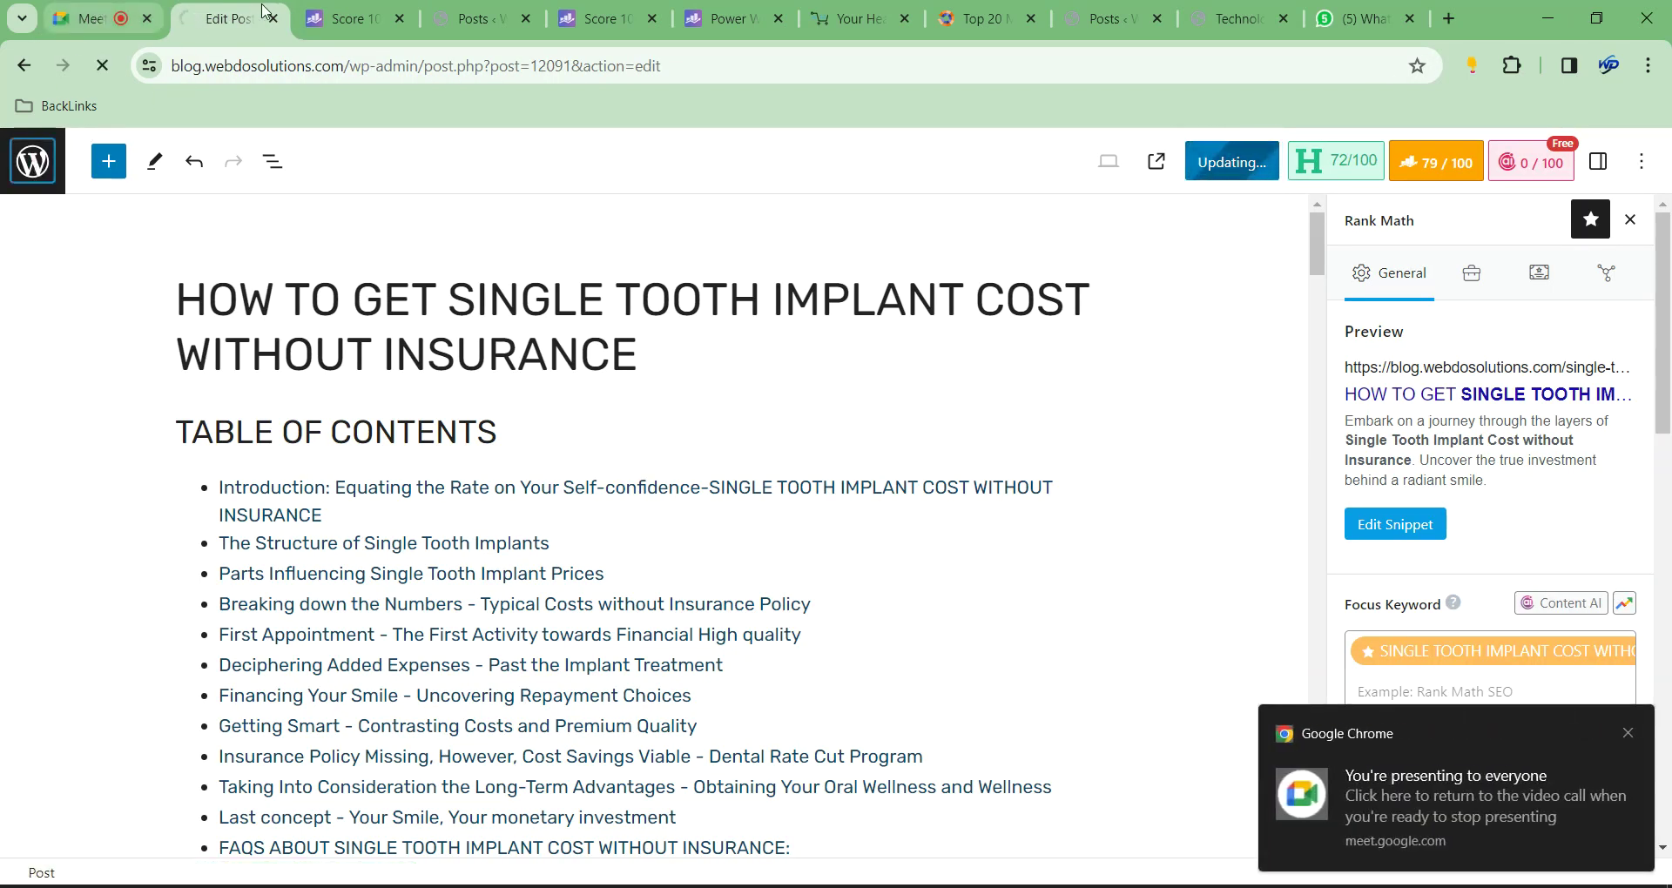
{"action": "left_click", "coordinate": [1628, 733]}
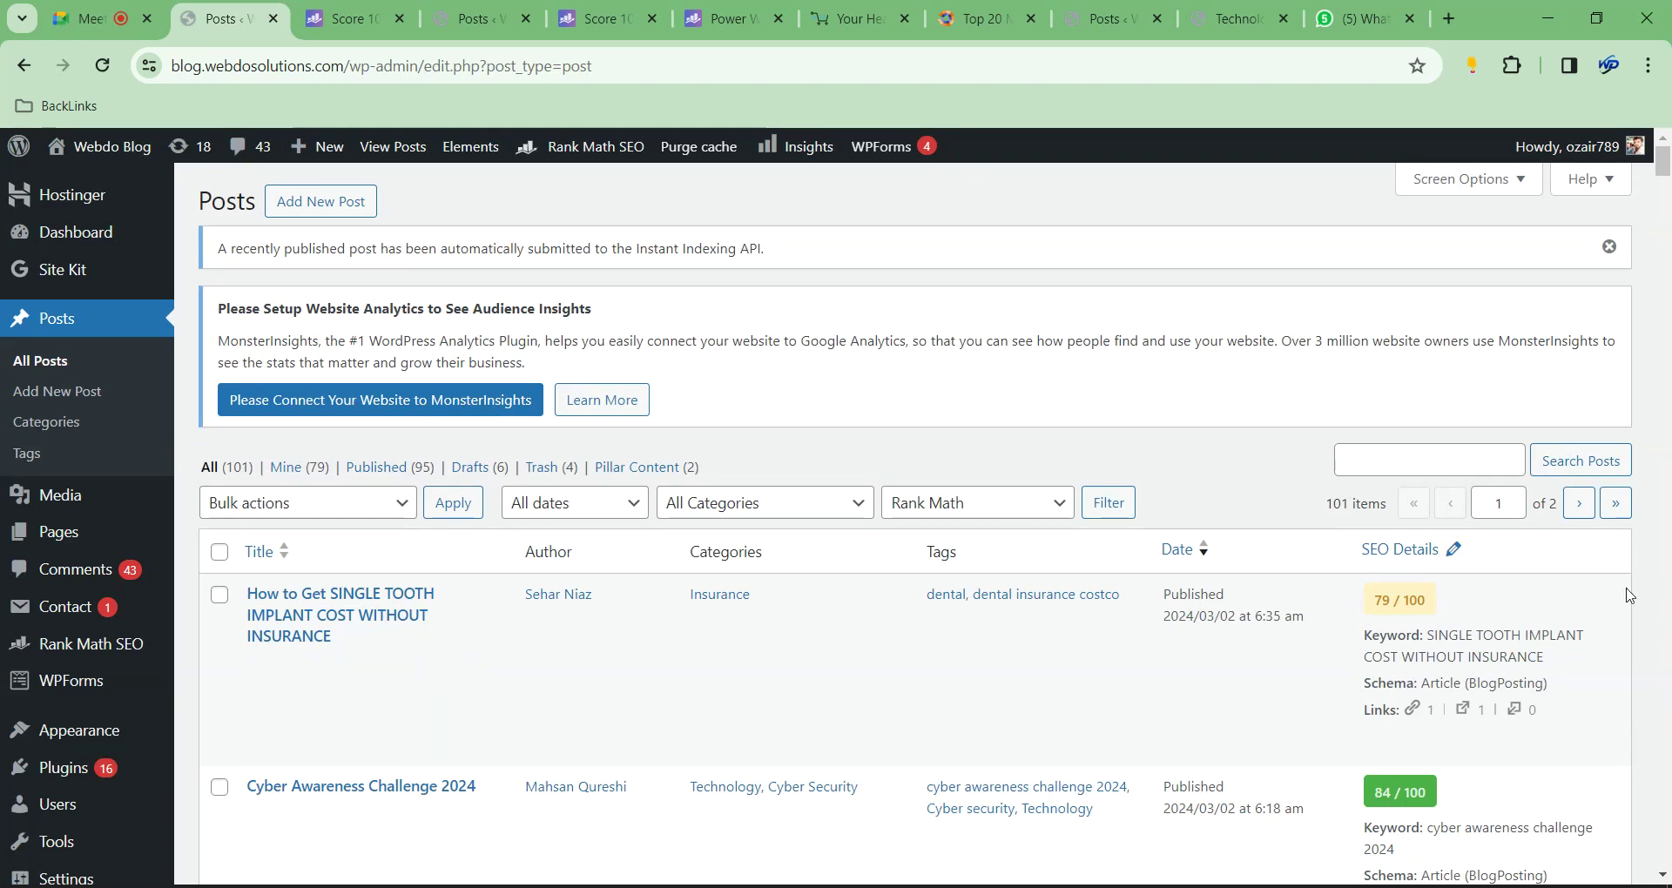
Open the draft "Unraveling the magic of the granular restoration development 2024" for editing
{"action": "scroll", "coordinate": [1112, 653], "scroll_direction": "down", "scroll_amount": 4}
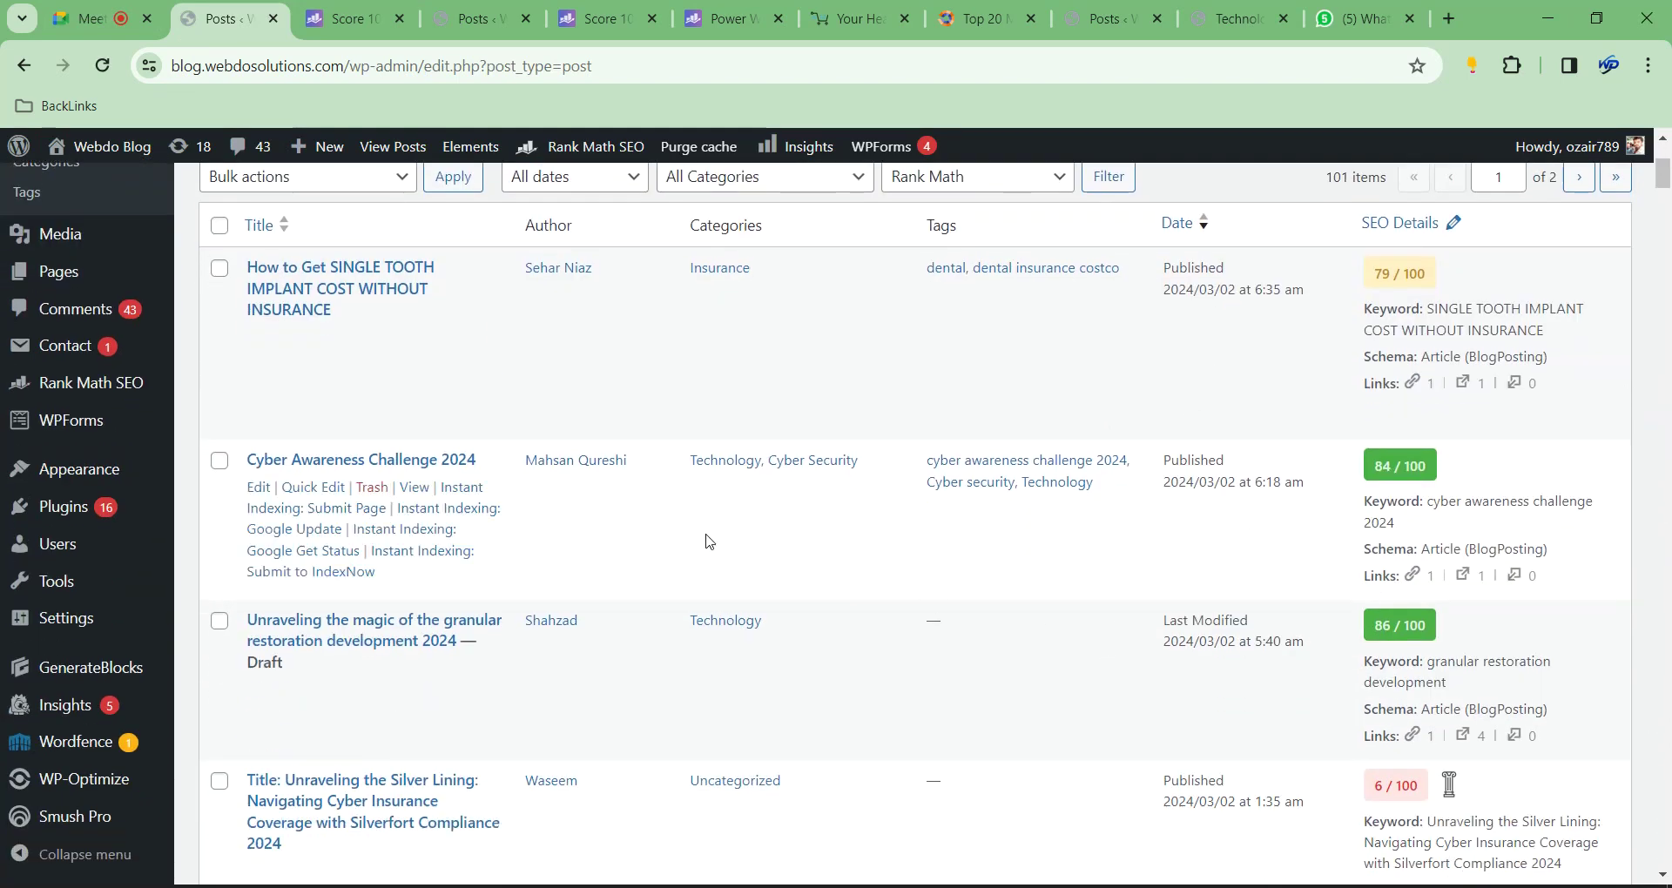
{"action": "scroll", "coordinate": [709, 539], "scroll_direction": "down", "scroll_amount": 1}
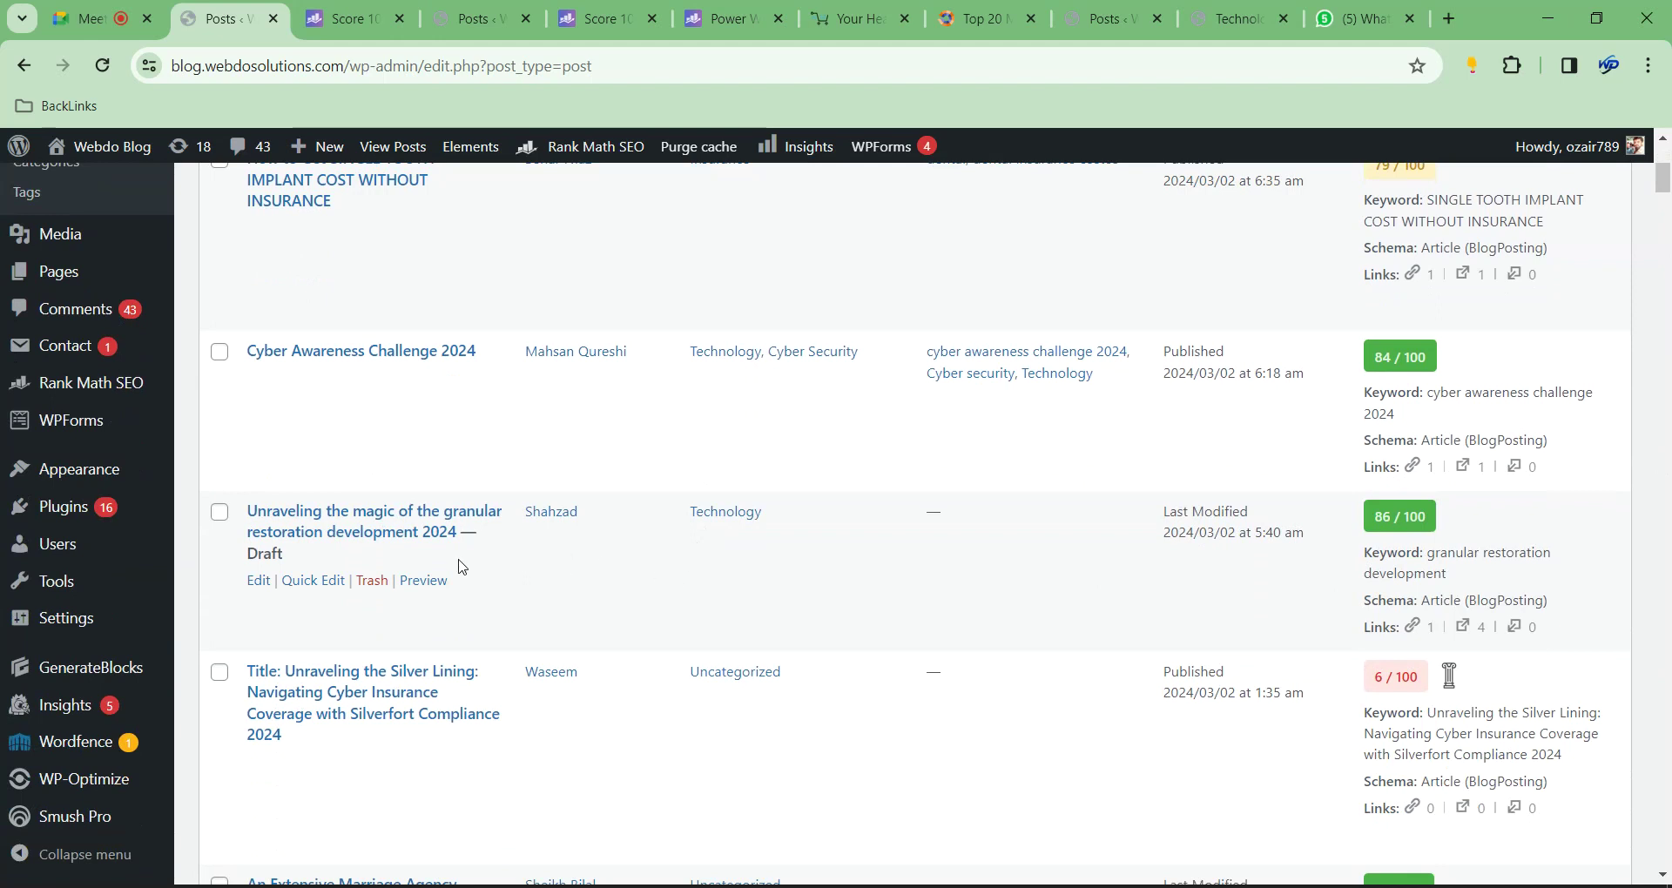
{"action": "scroll", "coordinate": [468, 564], "scroll_direction": "down", "scroll_amount": 1}
{"action": "left_click", "coordinate": [259, 472]}
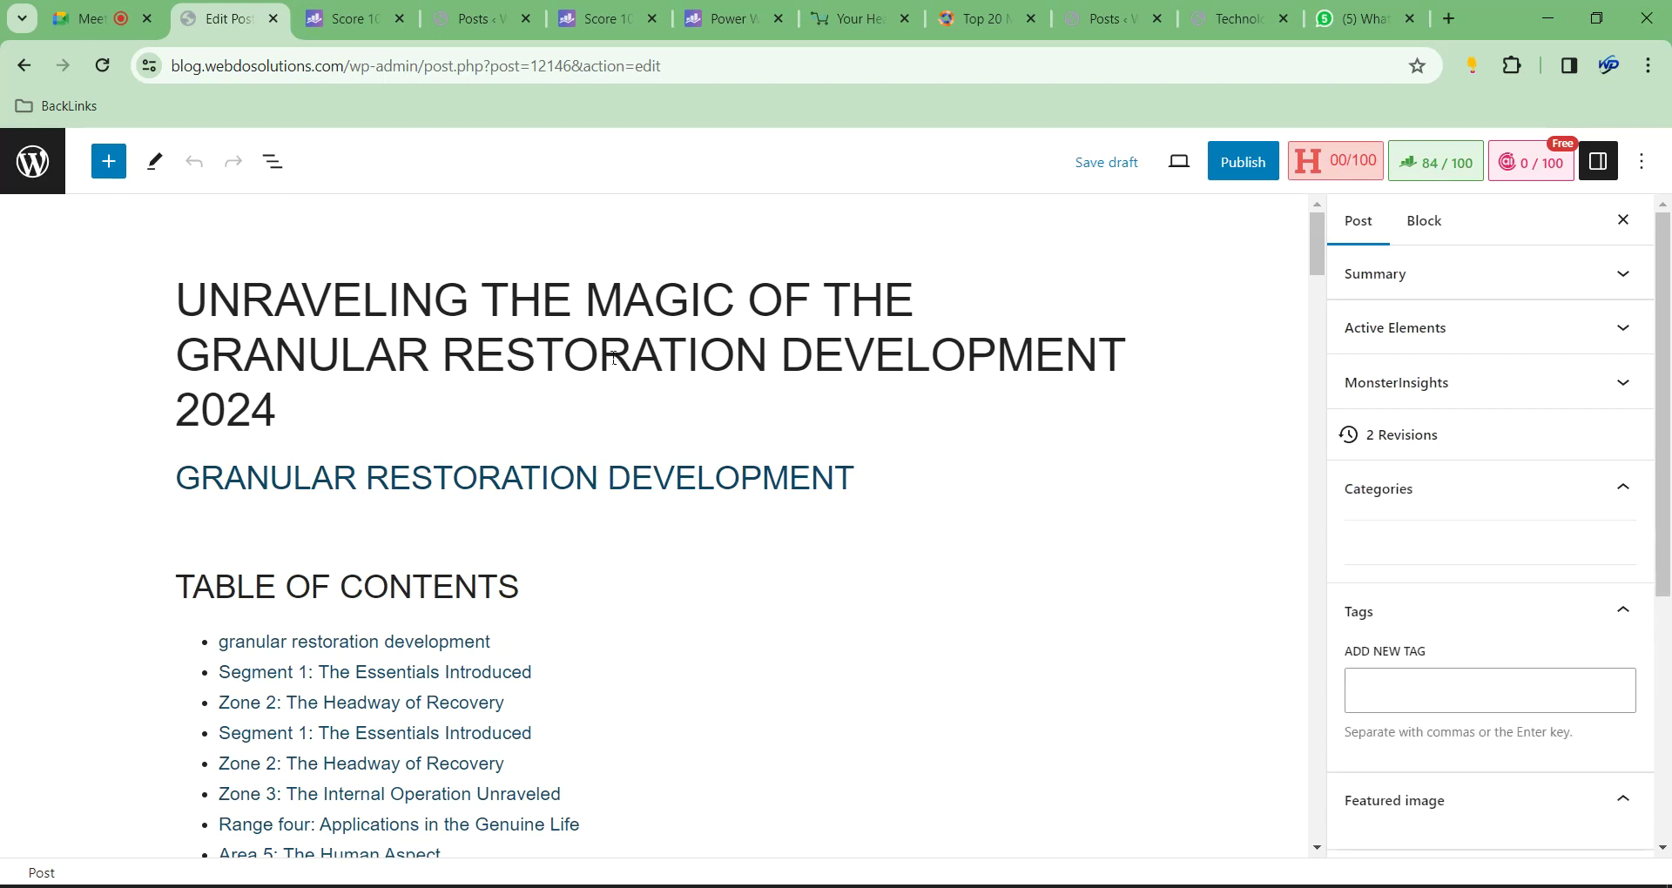
Open the draft's Rank Math analysis and review its Basic SEO, Additional, Title Readability and Content Readability checks
{"action": "left_click", "coordinate": [1435, 164]}
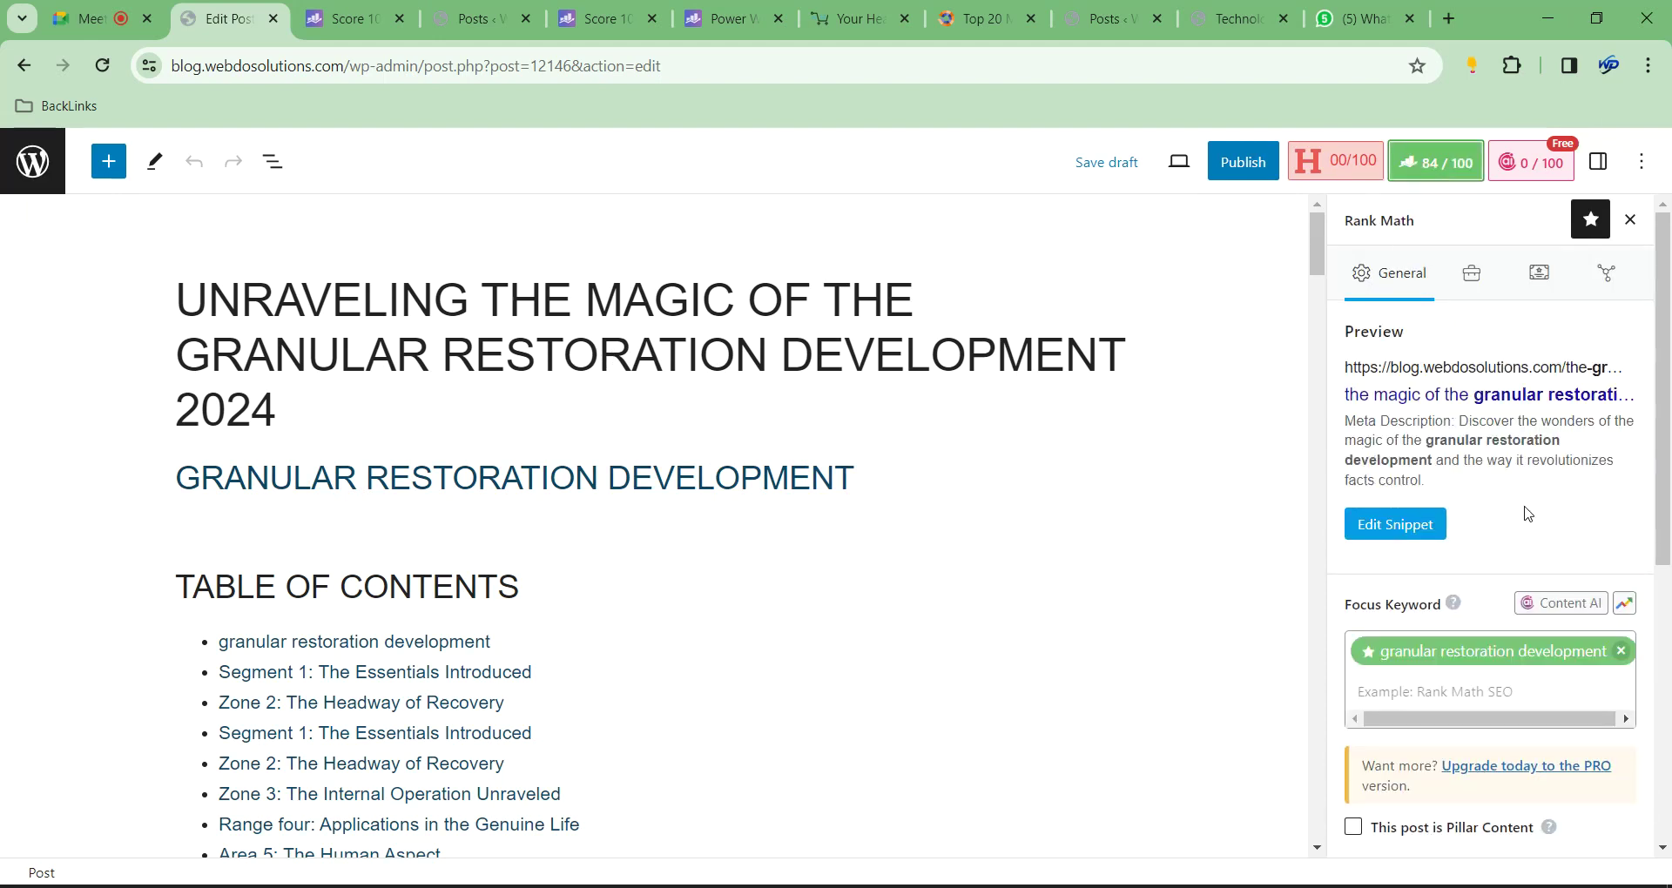
{"action": "scroll", "coordinate": [1520, 670], "scroll_direction": "down", "scroll_amount": 5}
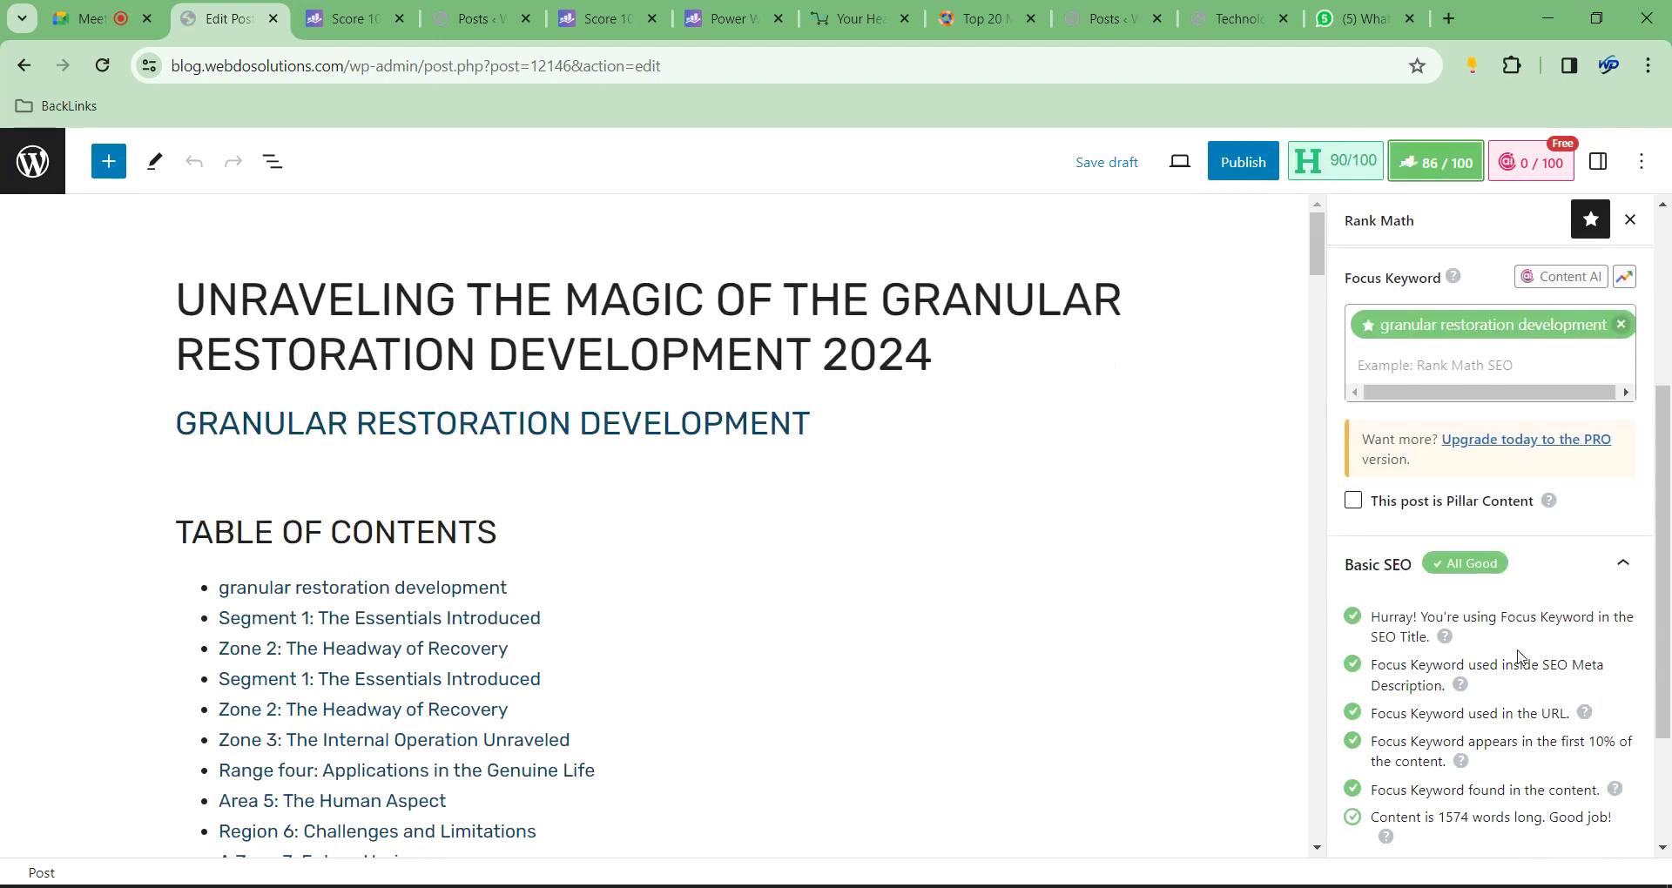
{"action": "left_click", "coordinate": [1509, 667]}
{"action": "scroll", "coordinate": [1509, 667], "scroll_direction": "down", "scroll_amount": 5}
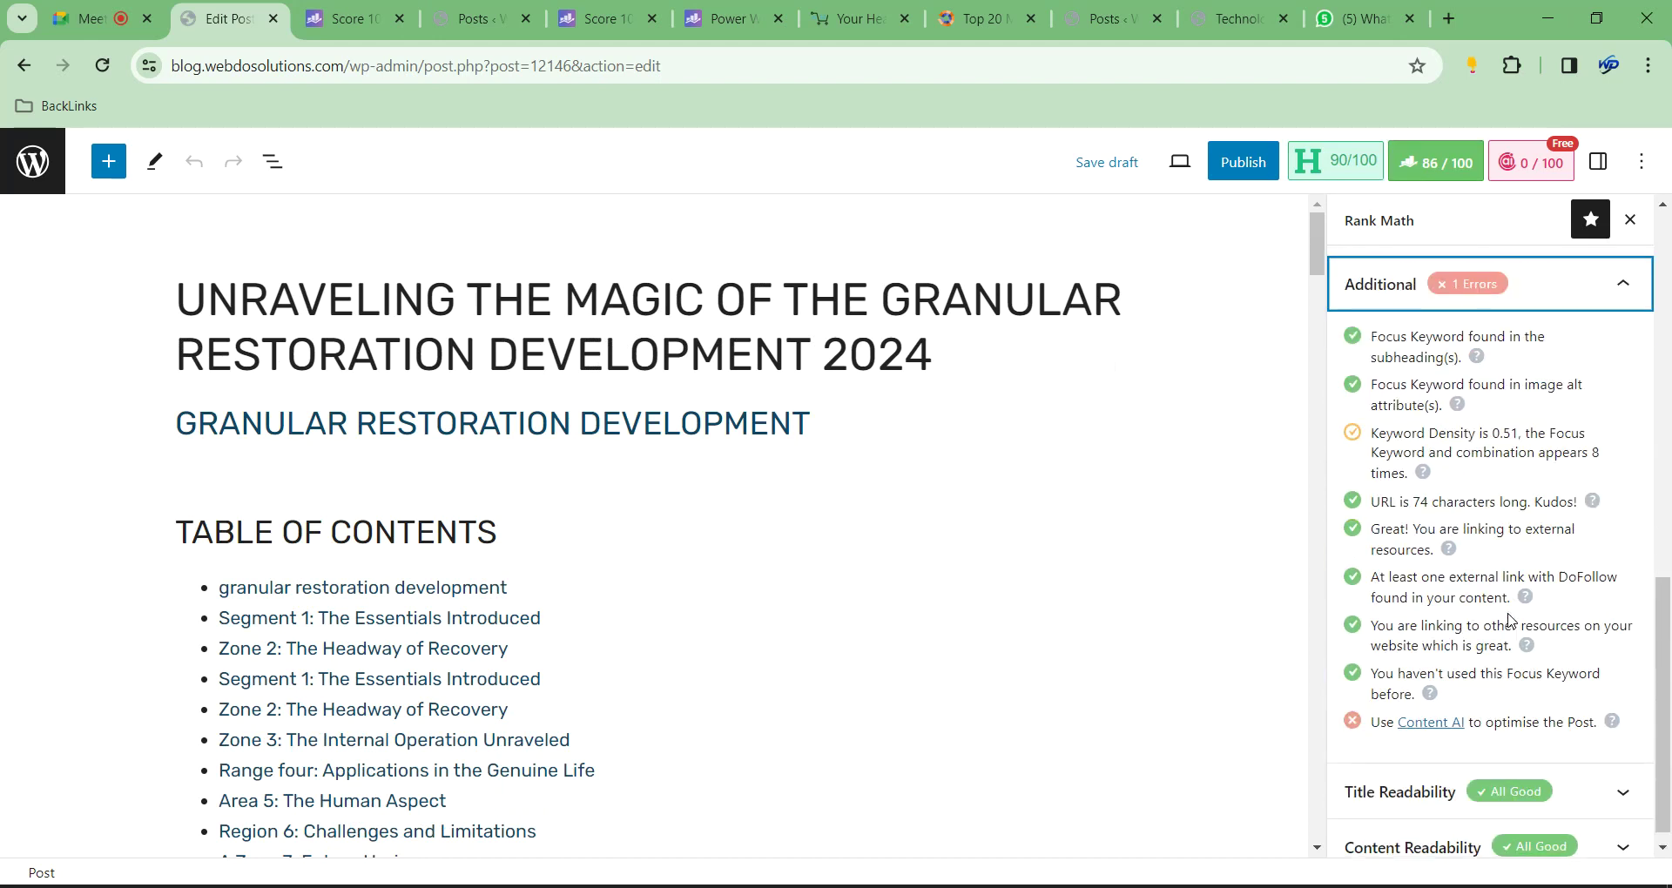
{"action": "left_click", "coordinate": [1510, 775]}
{"action": "scroll", "coordinate": [1509, 775], "scroll_direction": "down", "scroll_amount": 3}
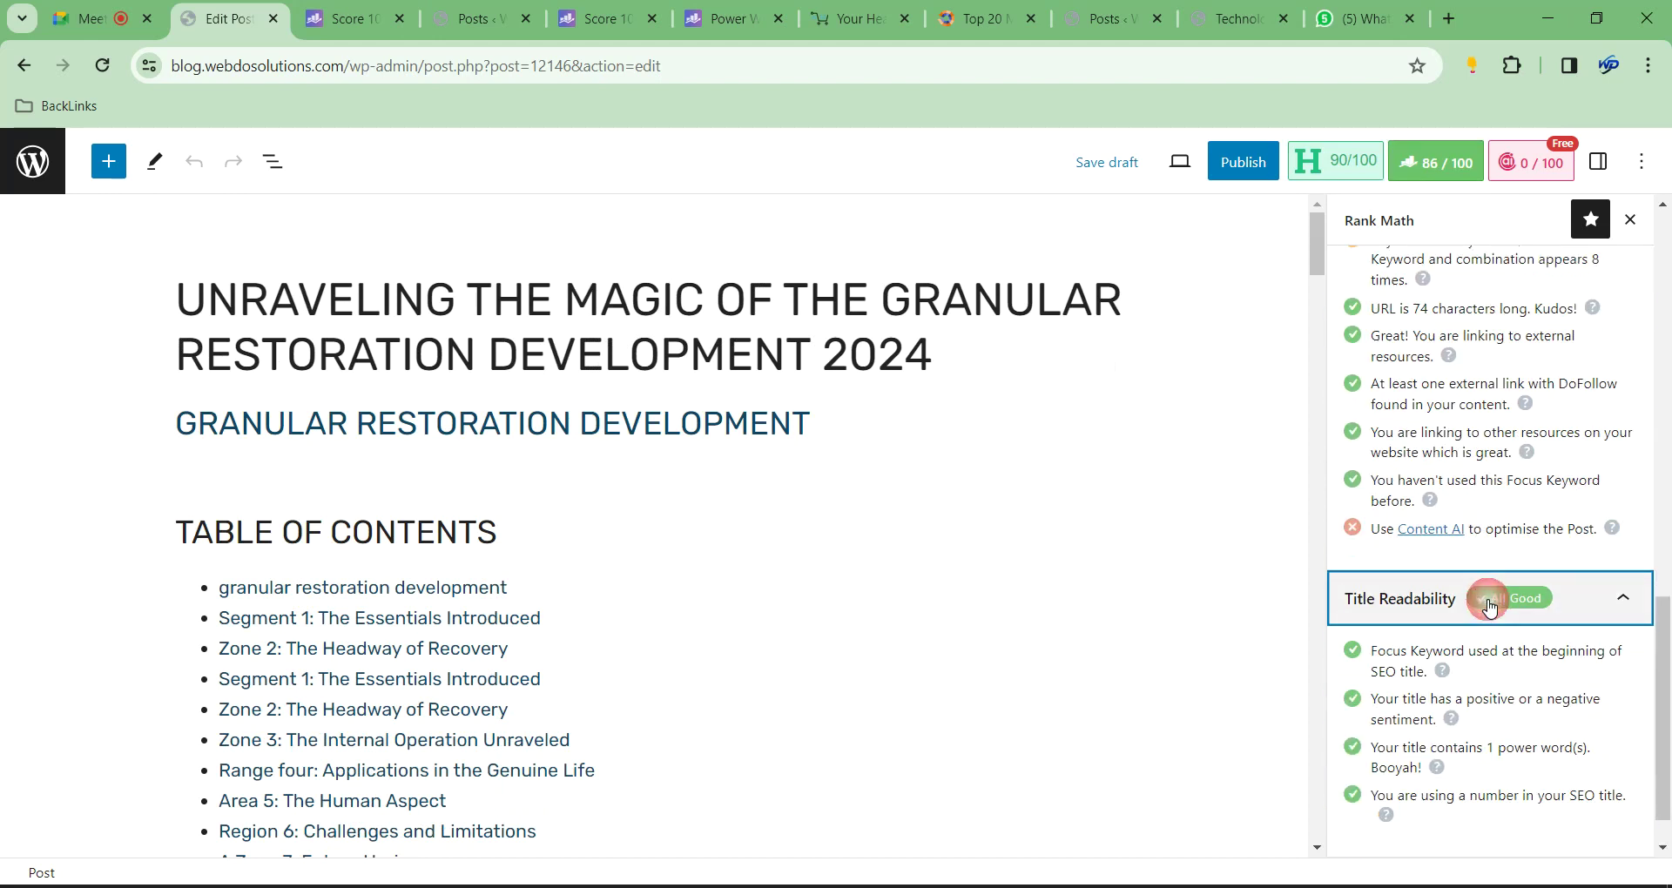
{"action": "left_click", "coordinate": [1516, 829]}
{"action": "scroll", "coordinate": [1516, 784], "scroll_direction": "down", "scroll_amount": 2}
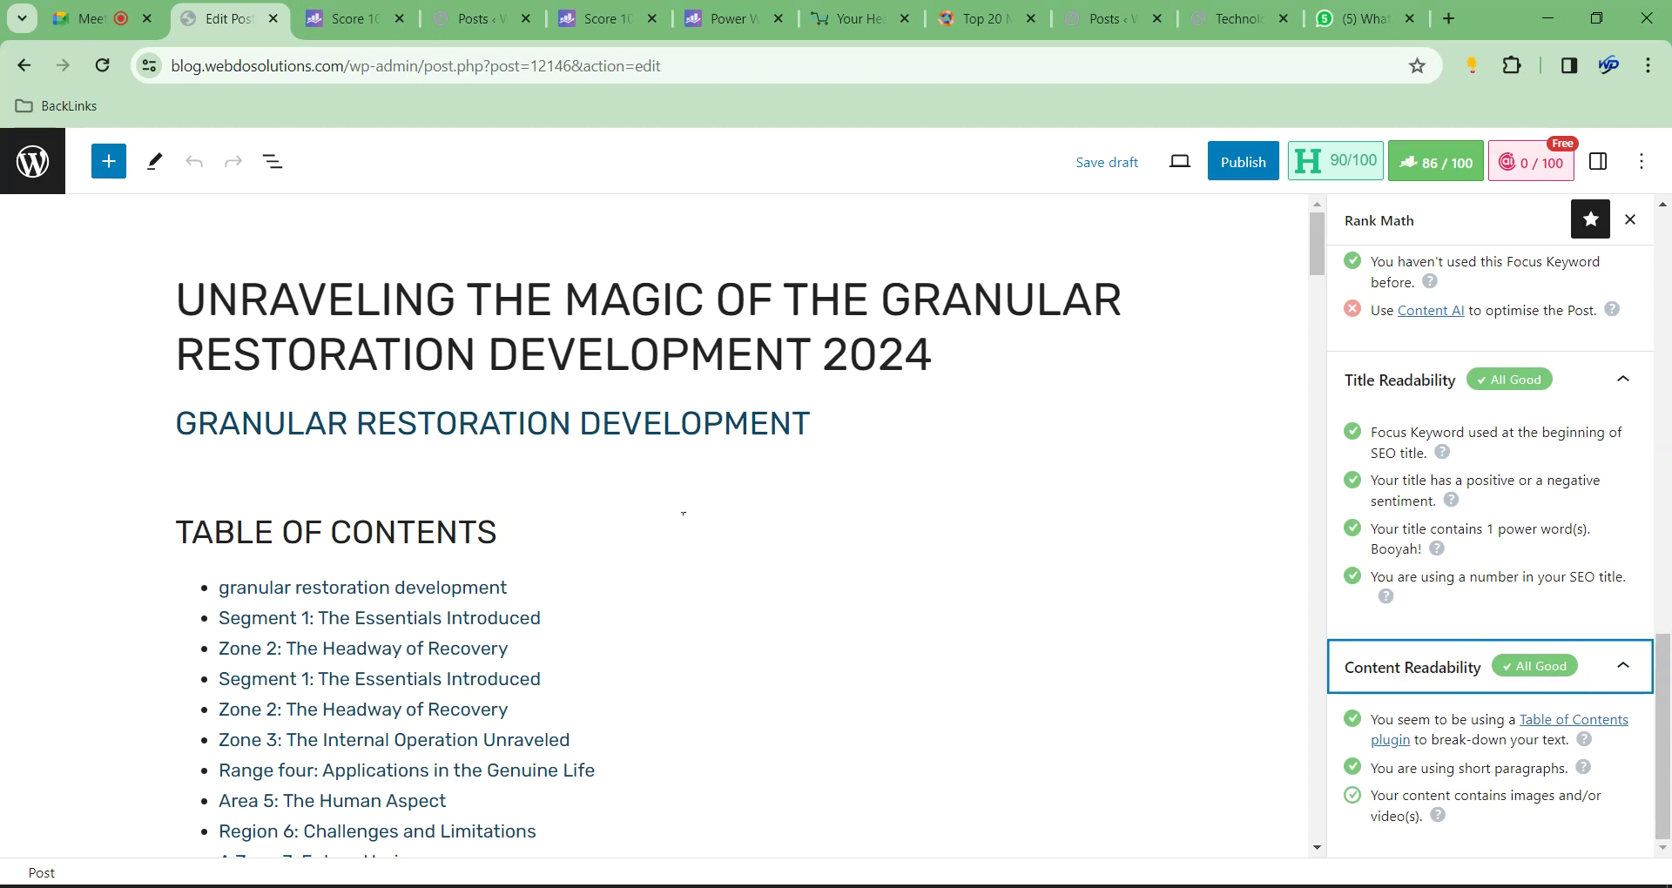
Compare "UNRAVELING THE MAGIC" in the post title with Rank Math's title sentiment check
{"action": "scroll", "coordinate": [677, 526], "scroll_direction": "down", "scroll_amount": 8}
{"action": "scroll", "coordinate": [475, 471], "scroll_direction": "up", "scroll_amount": 2}
{"action": "left_click_drag", "start_coordinate": [183, 293], "coordinate": [698, 300]}
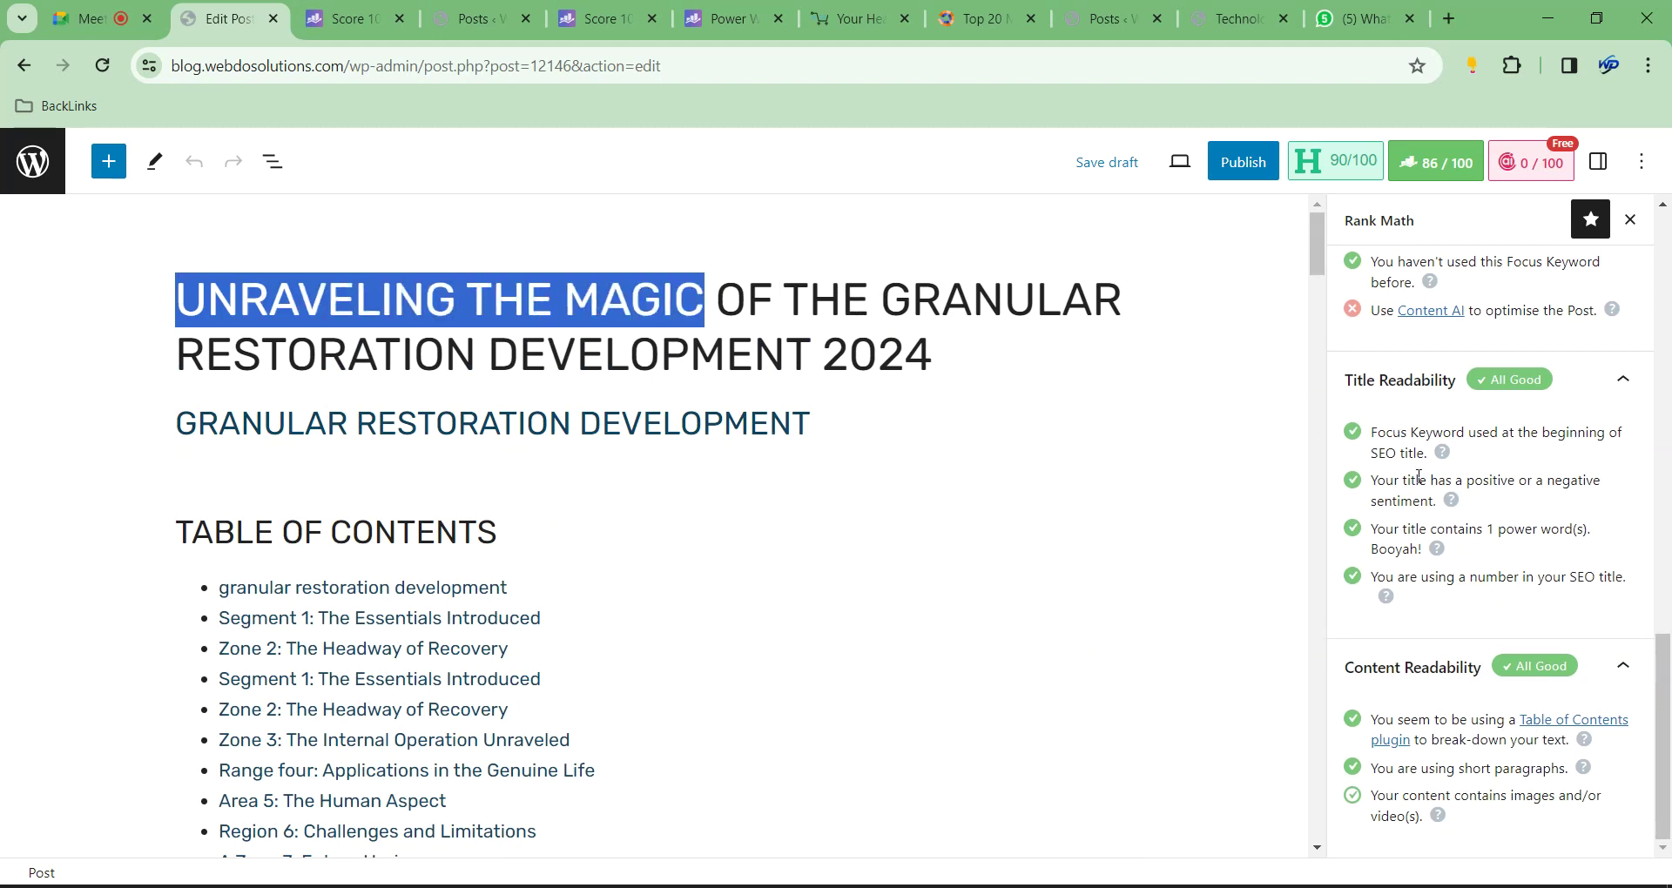
{"action": "left_click_drag", "start_coordinate": [1469, 480], "coordinate": [1492, 480]}
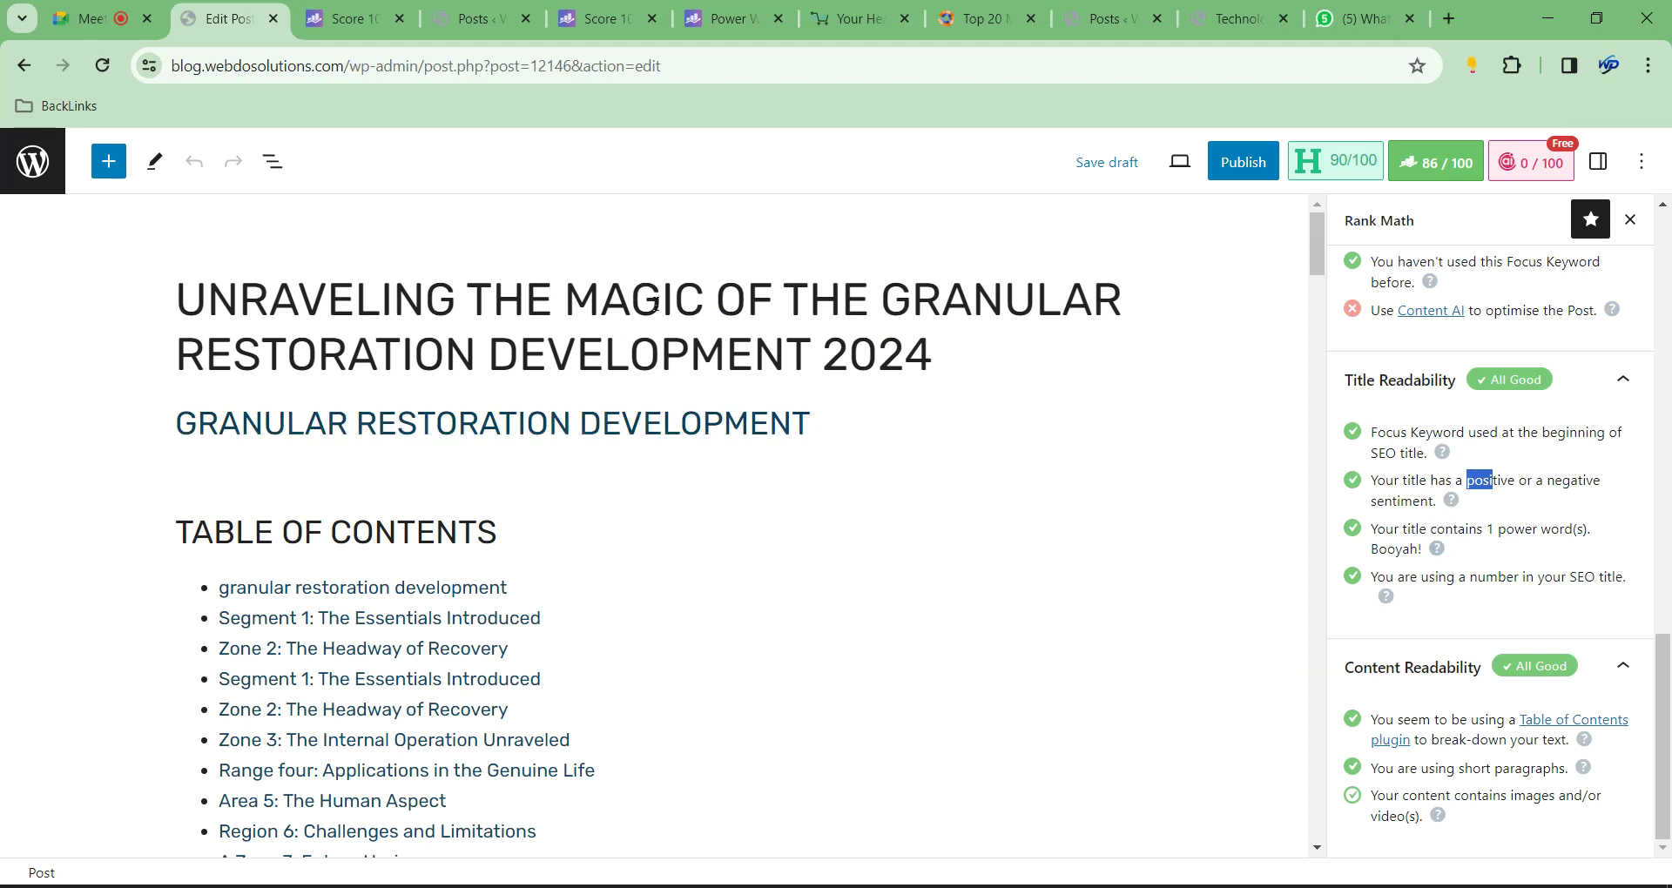
{"action": "left_click_drag", "start_coordinate": [703, 300], "coordinate": [176, 296]}
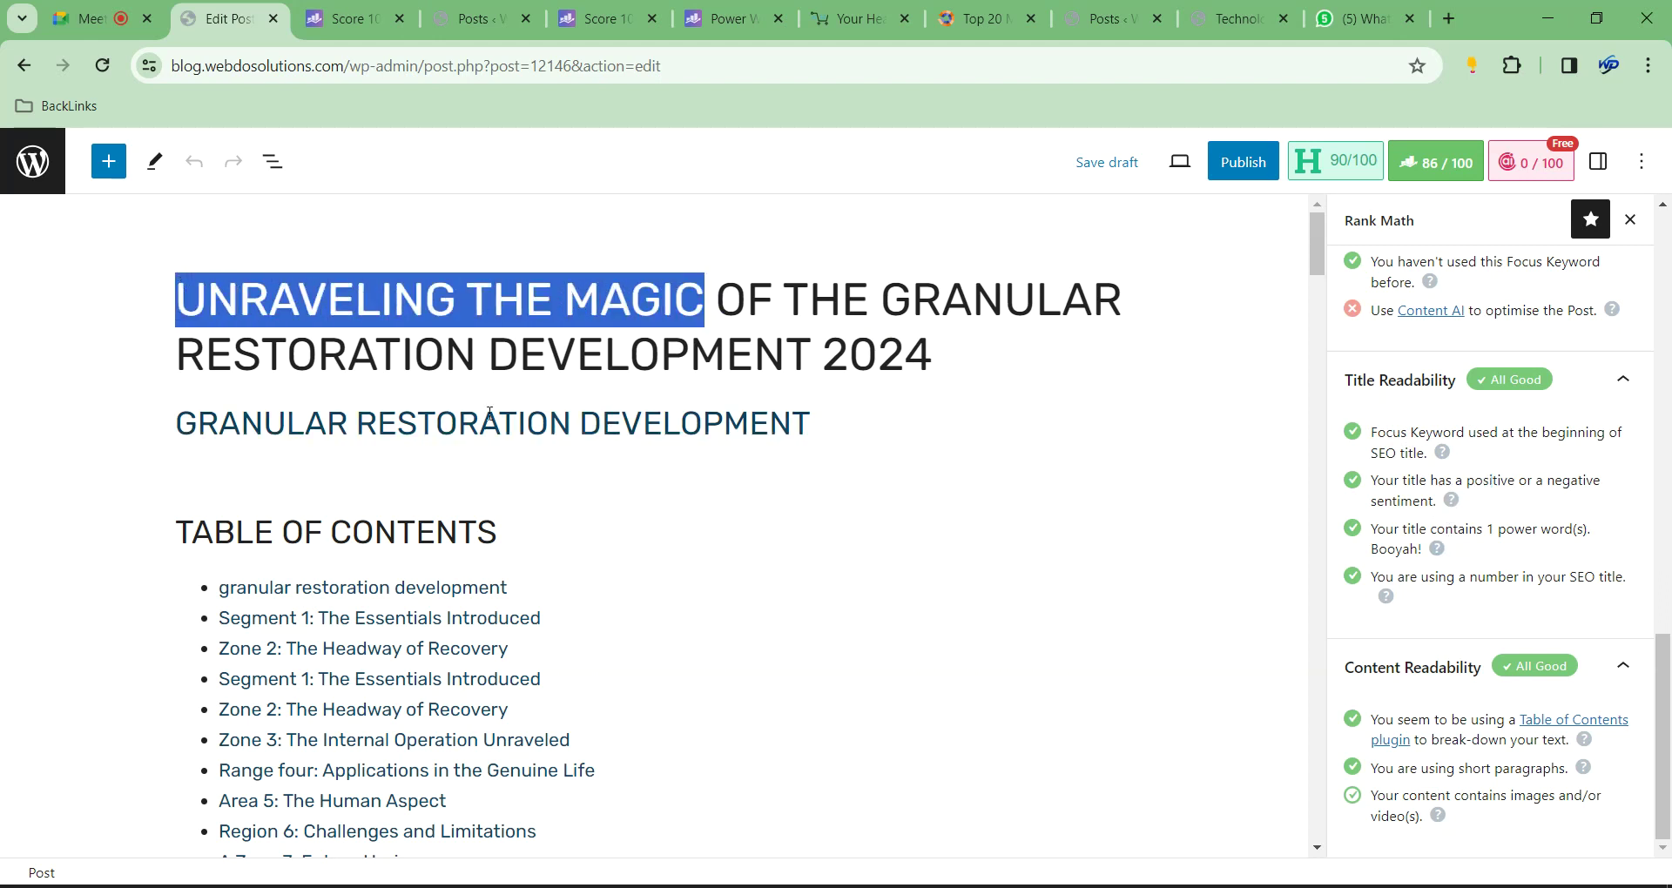
Delete the linked heading "GRANULAR RESTORATION DEVELOPMENT" between the post title and the table of contents
{"action": "left_click", "coordinate": [537, 427]}
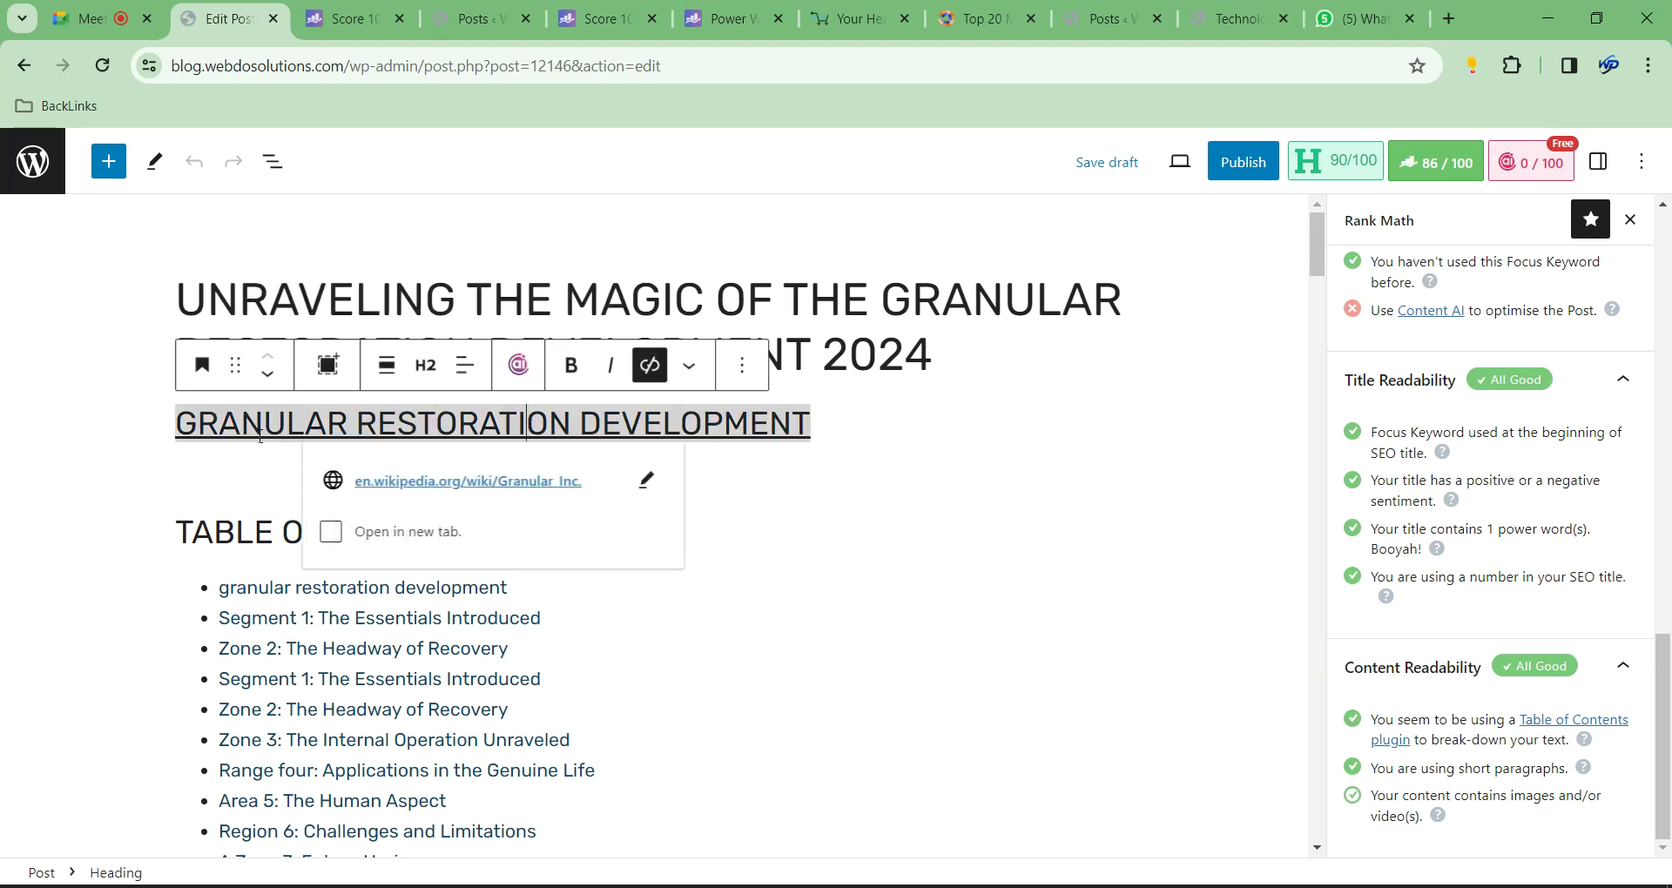
{"action": "left_click", "coordinate": [158, 435]}
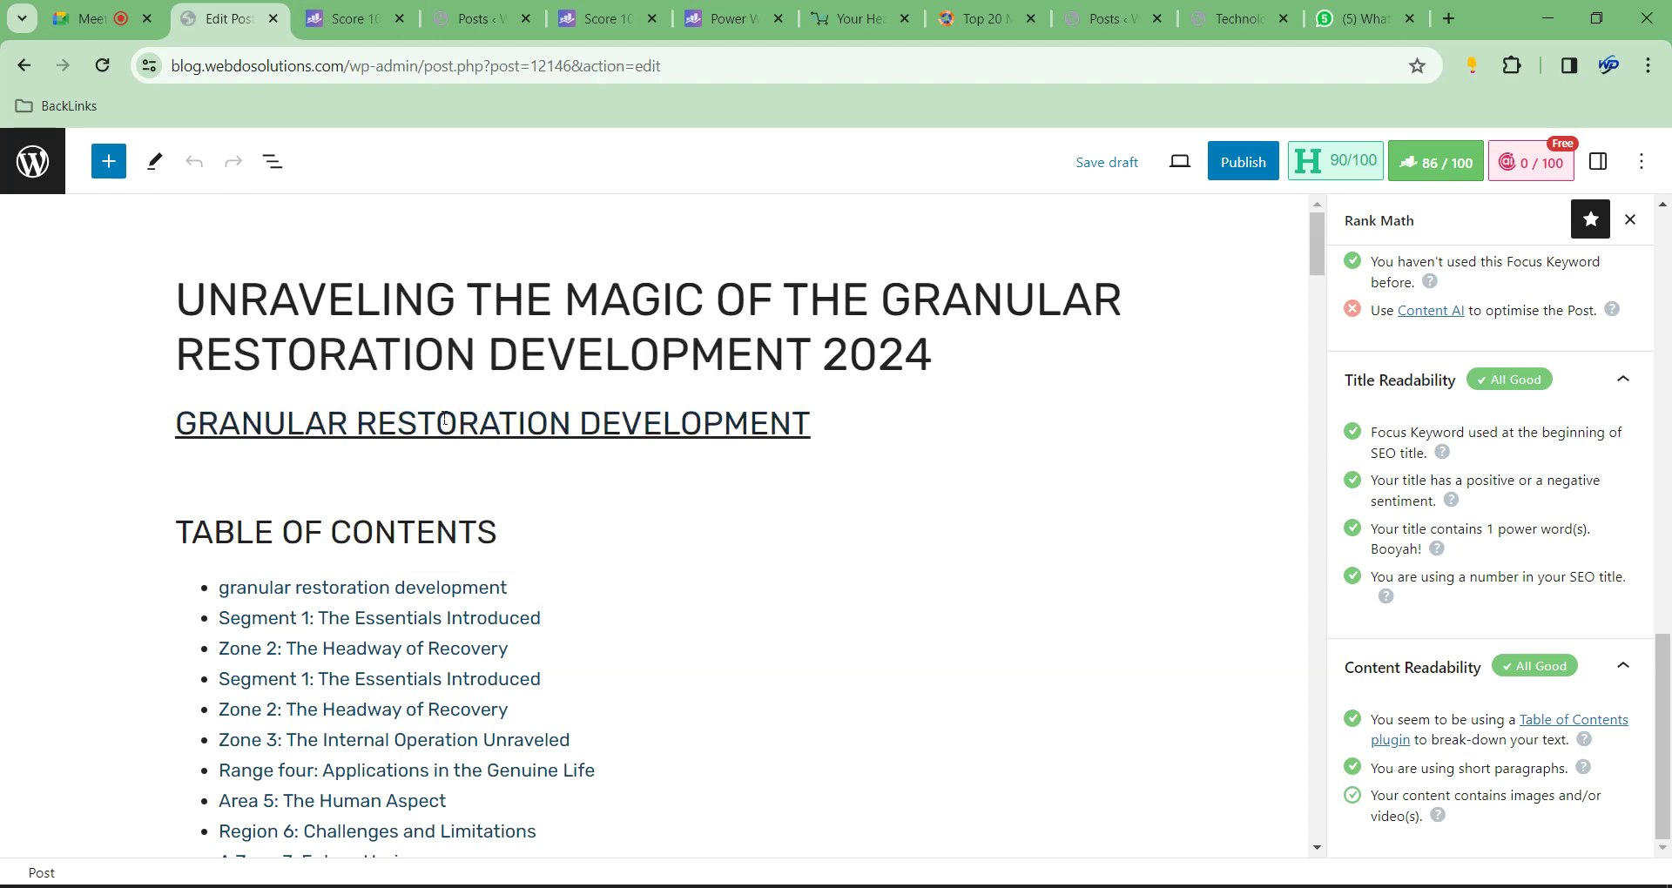
{"action": "left_click_drag", "start_coordinate": [834, 423], "coordinate": [174, 425]}
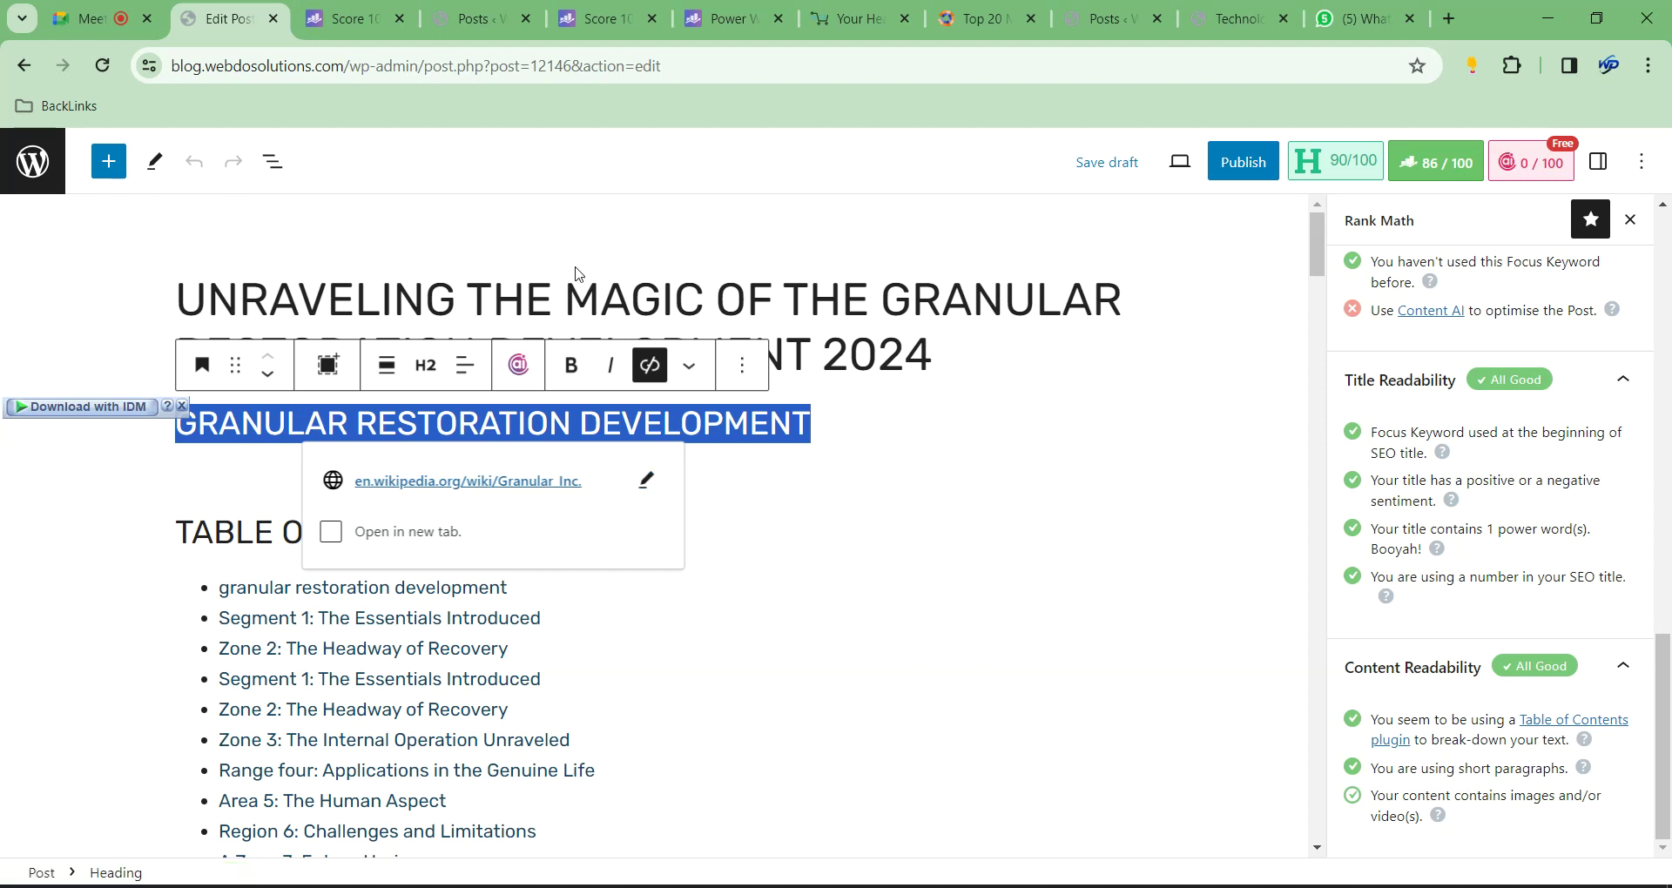
{"action": "scroll", "coordinate": [578, 272], "scroll_direction": "down", "scroll_amount": 2}
{"action": "scroll", "coordinate": [858, 287], "scroll_direction": "up", "scroll_amount": 1}
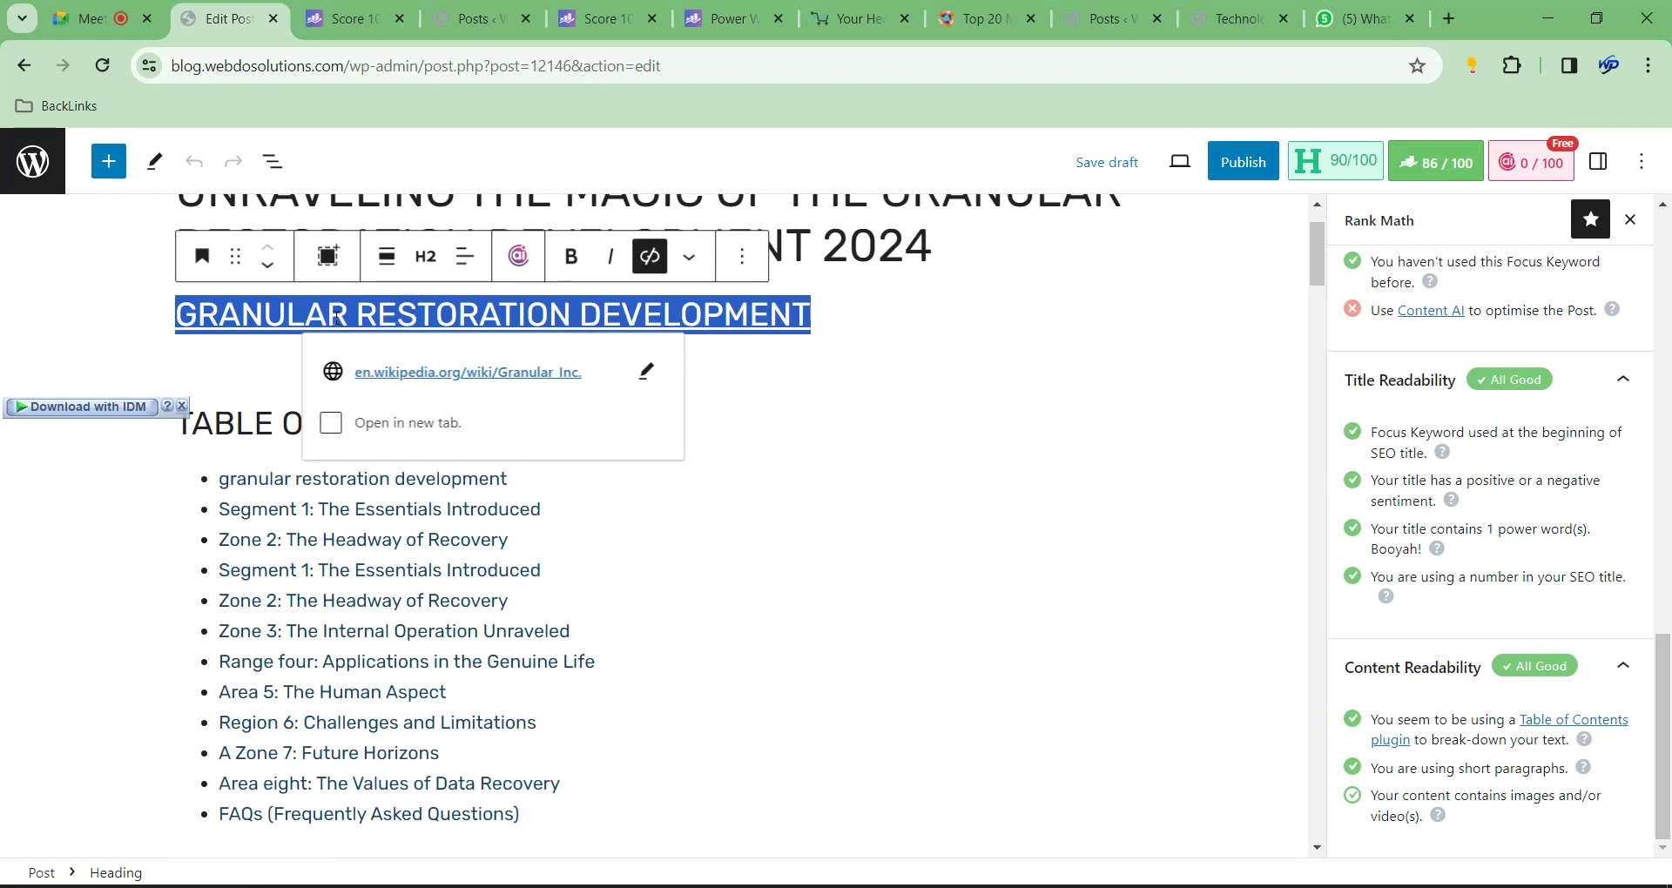
{"action": "key", "text": "BackSpace"}
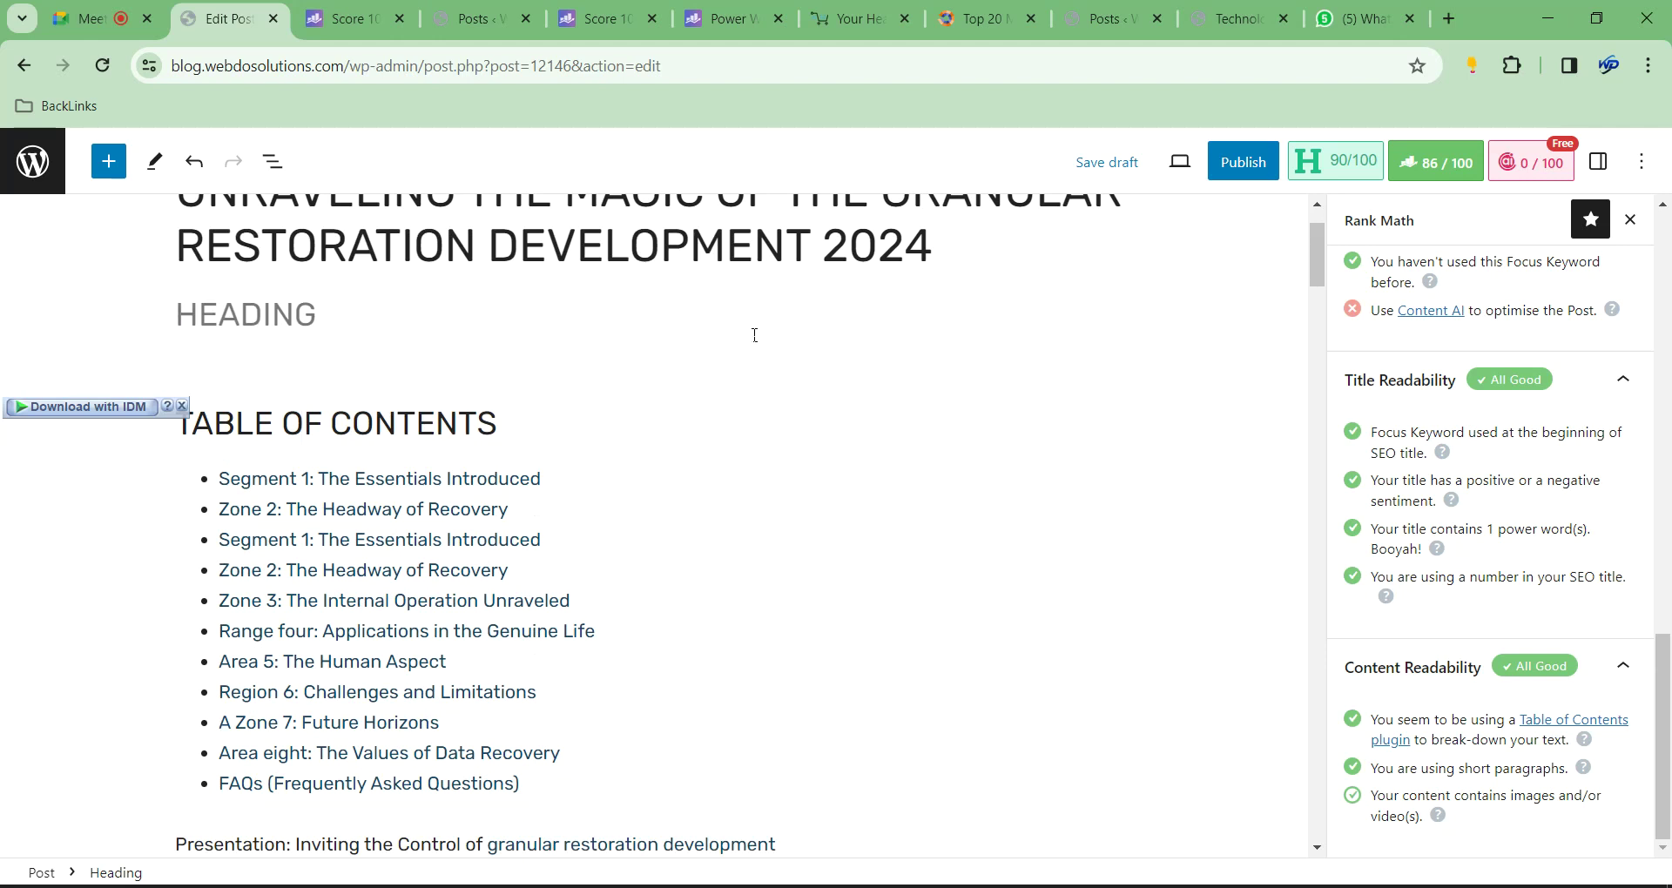
{"action": "key", "text": "BackSpace"}
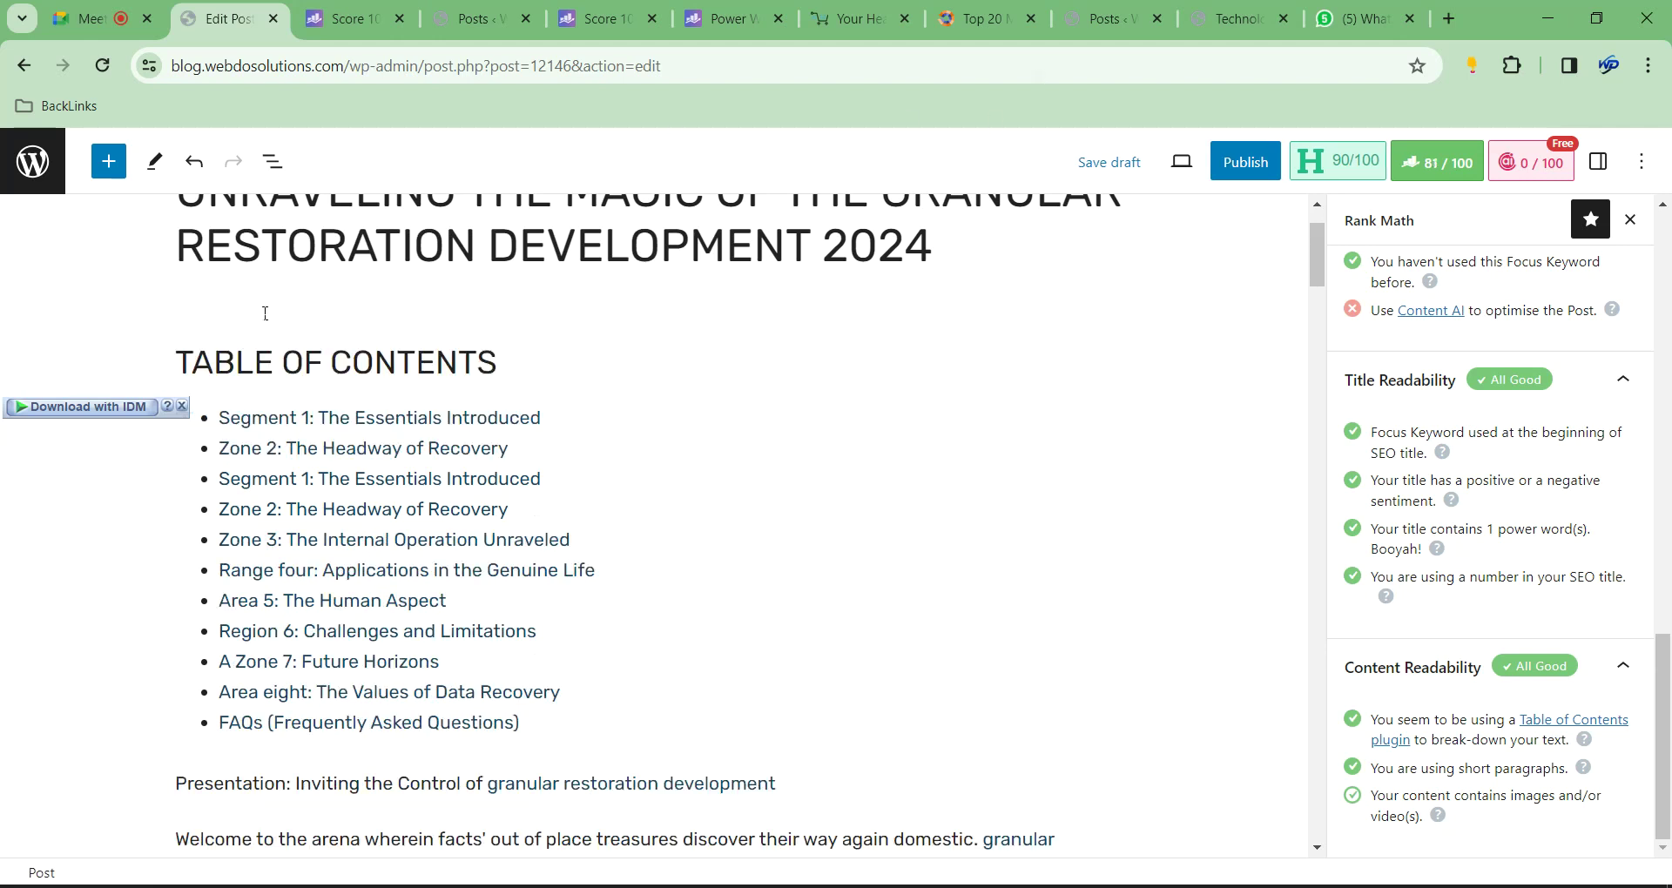
Try to remove the empty space above the table of contents and look over the introduction below it
{"action": "left_click", "coordinate": [266, 313]}
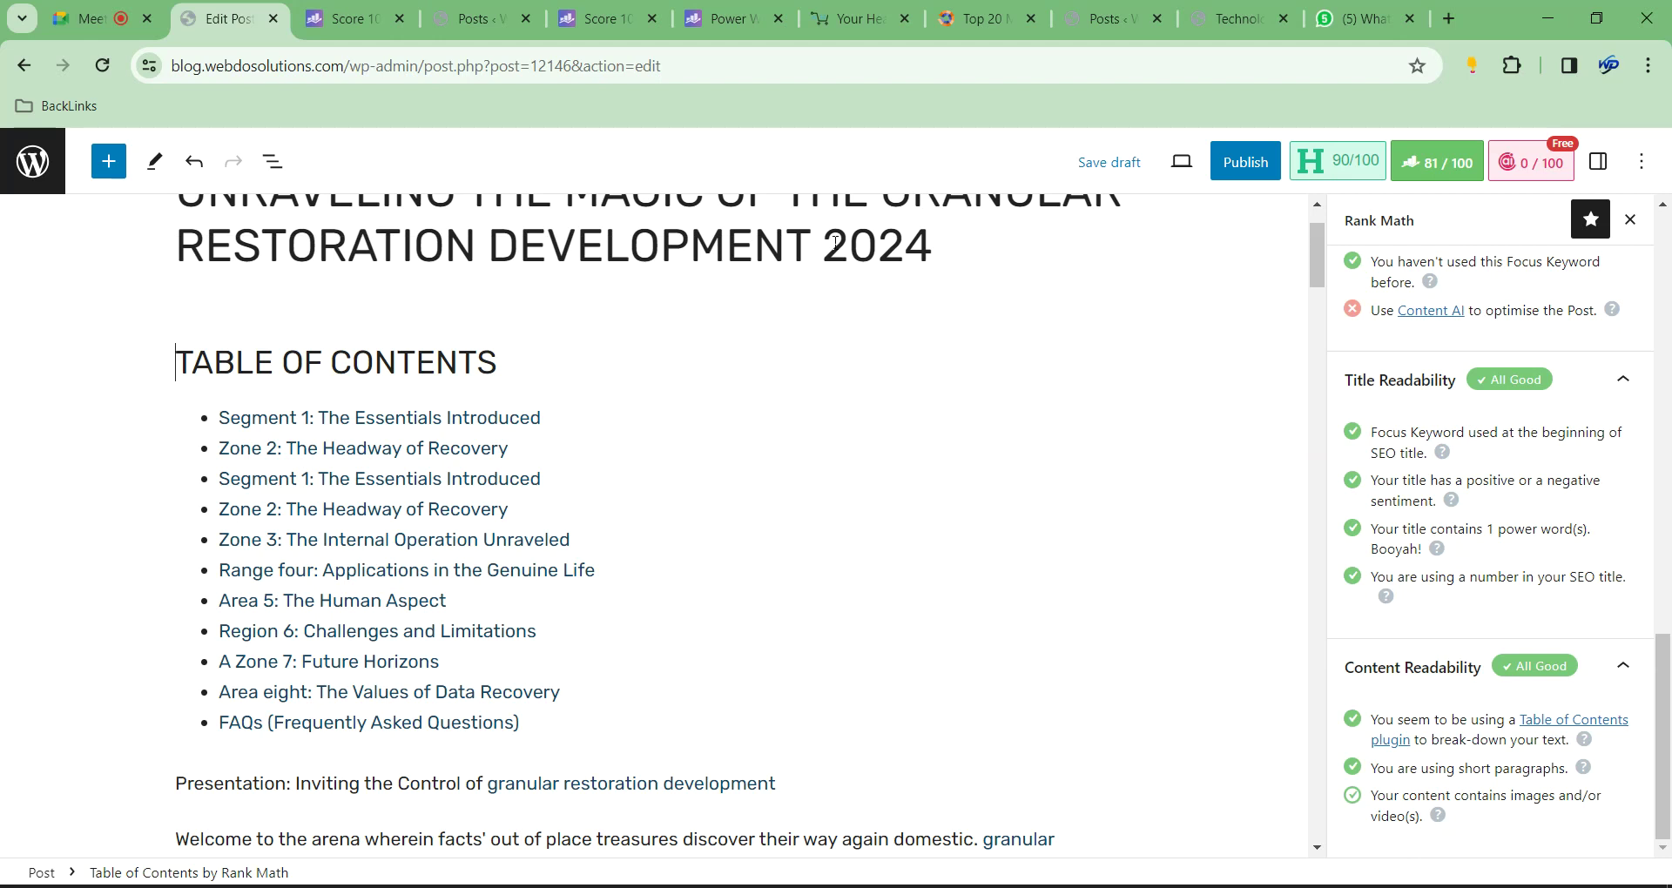
{"action": "key", "text": "BackSpace"}
{"action": "scroll", "coordinate": [862, 432], "scroll_direction": "down", "scroll_amount": 9}
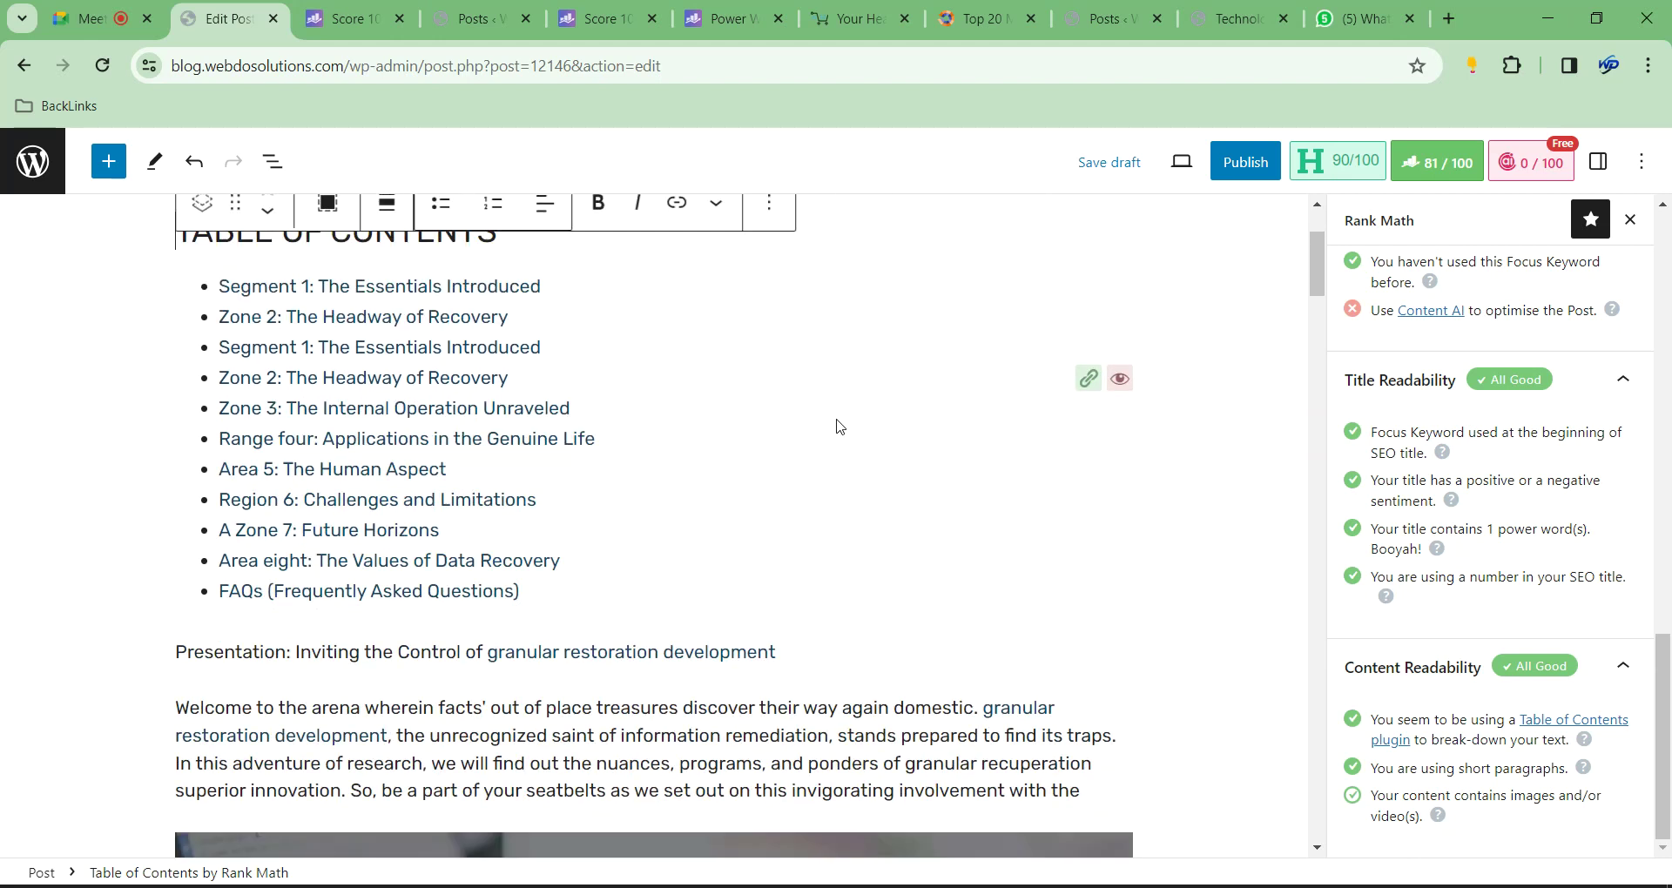
{"action": "scroll", "coordinate": [666, 518], "scroll_direction": "up", "scroll_amount": 4}
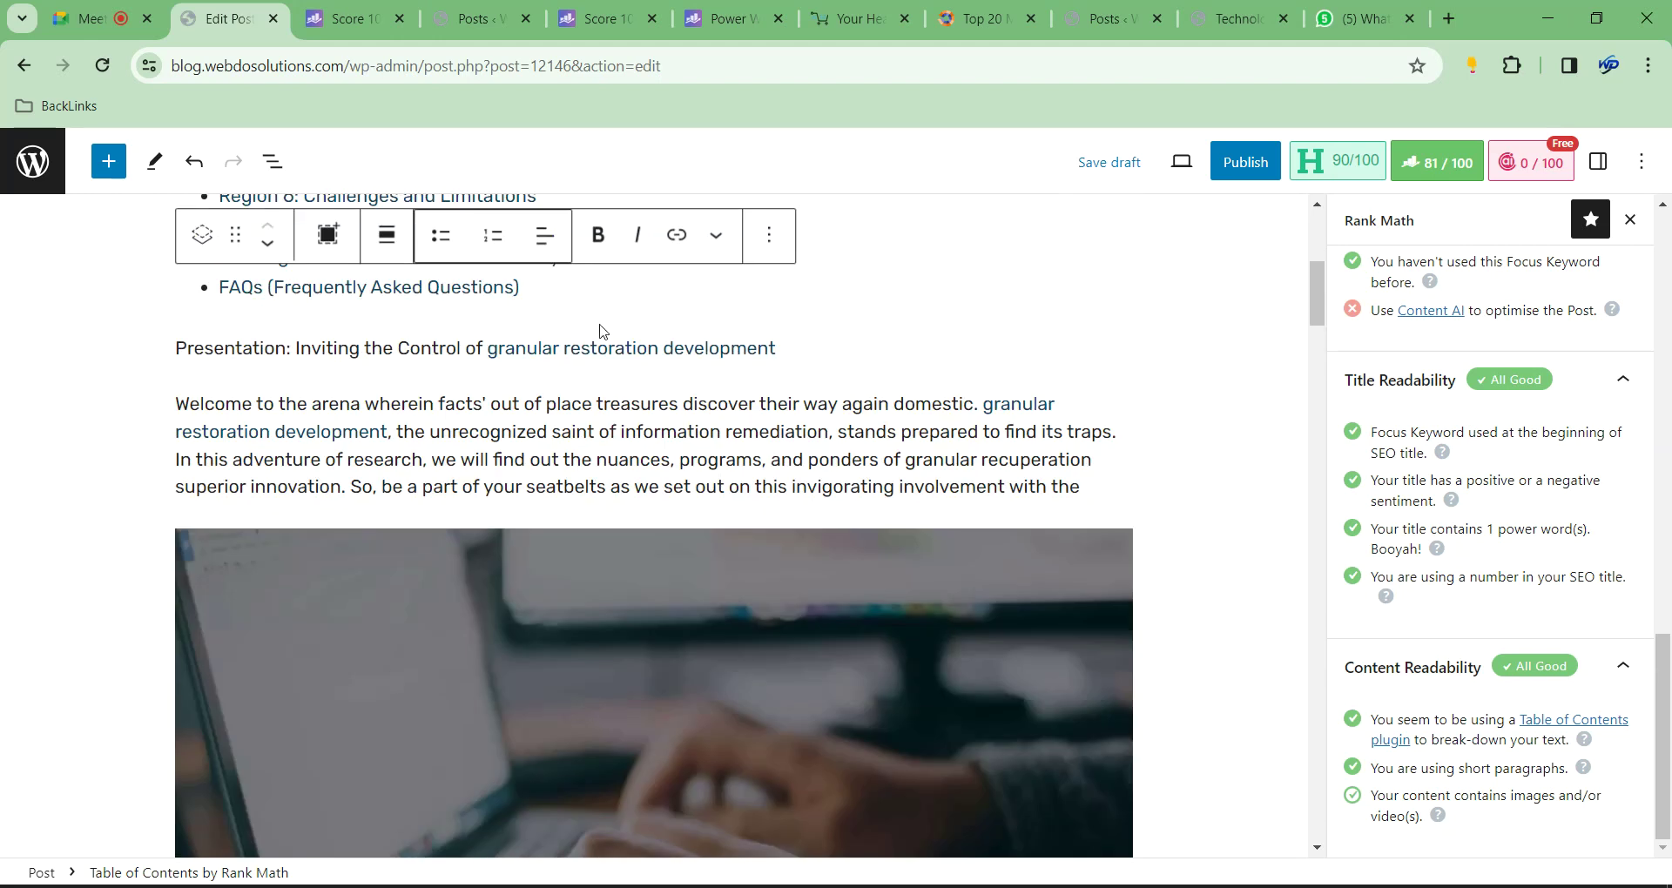
Remove the Wikipedia link from "granular restoration development" in the "Presentation: Inviting the Control of" line below the table of contents
{"action": "left_click", "coordinate": [462, 349]}
{"action": "key", "text": "ctrl+z"}
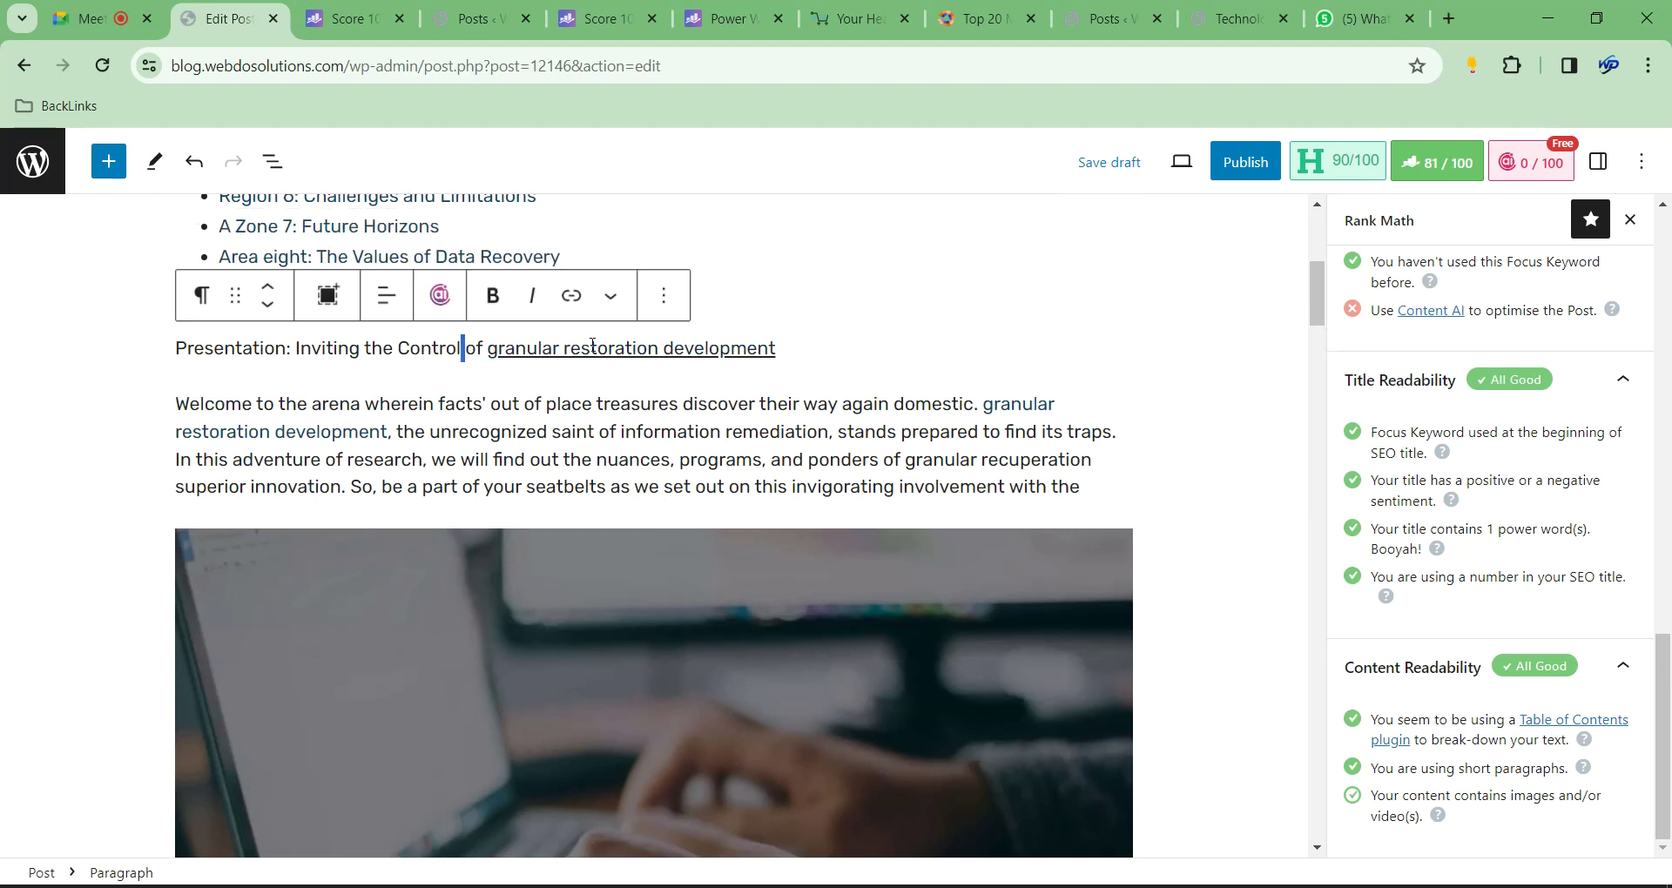
{"action": "left_click", "coordinate": [608, 348]}
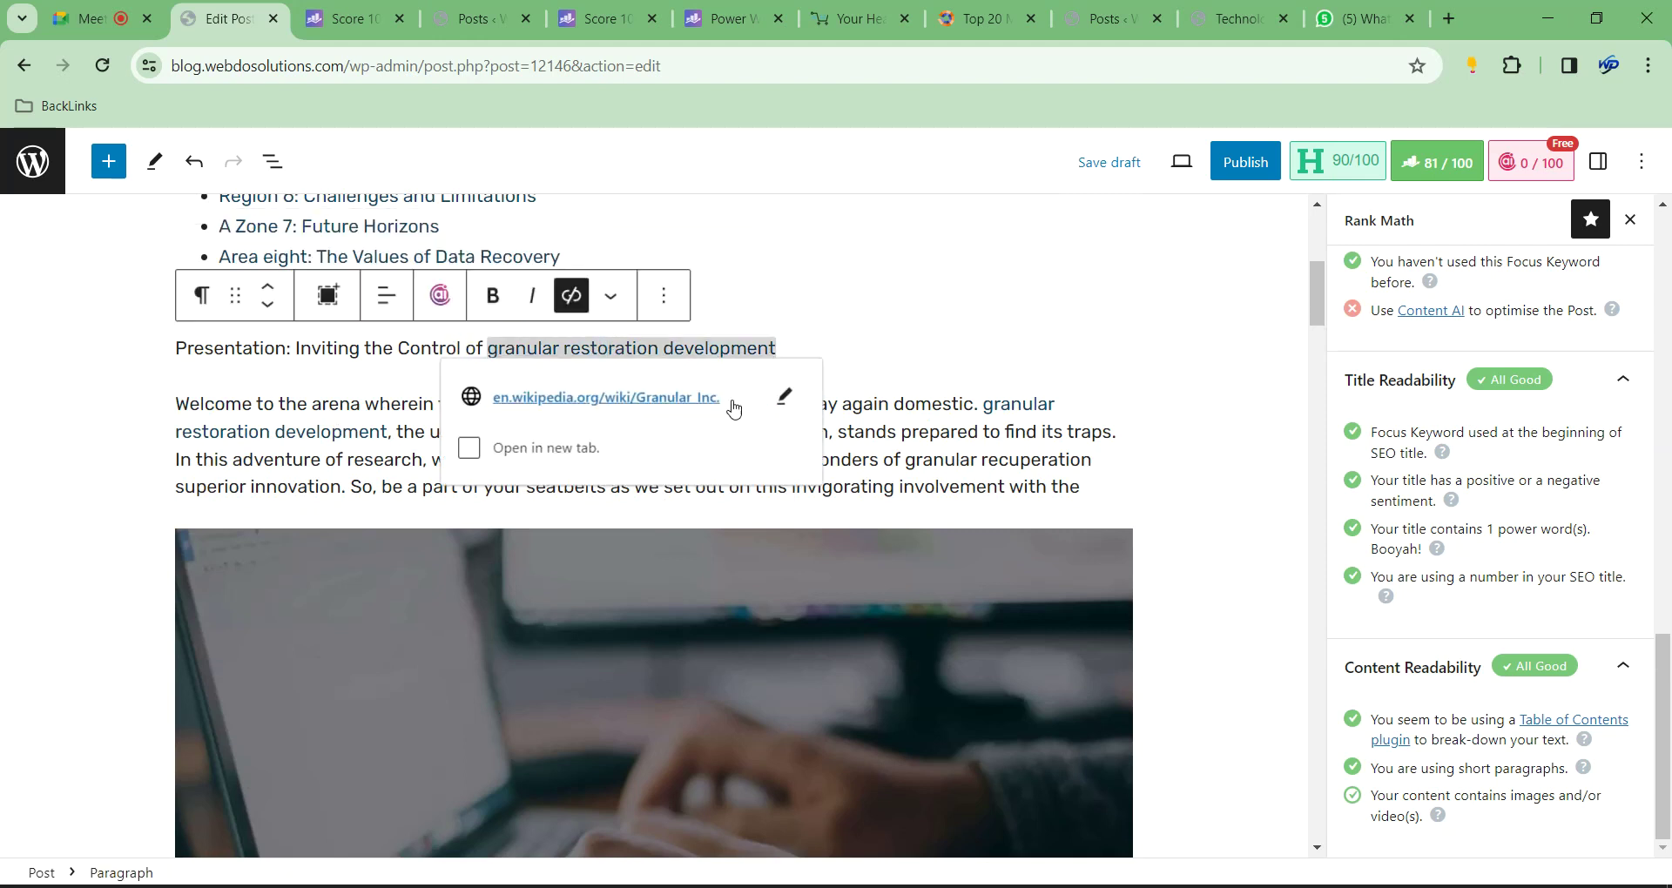
{"action": "left_click", "coordinate": [784, 396]}
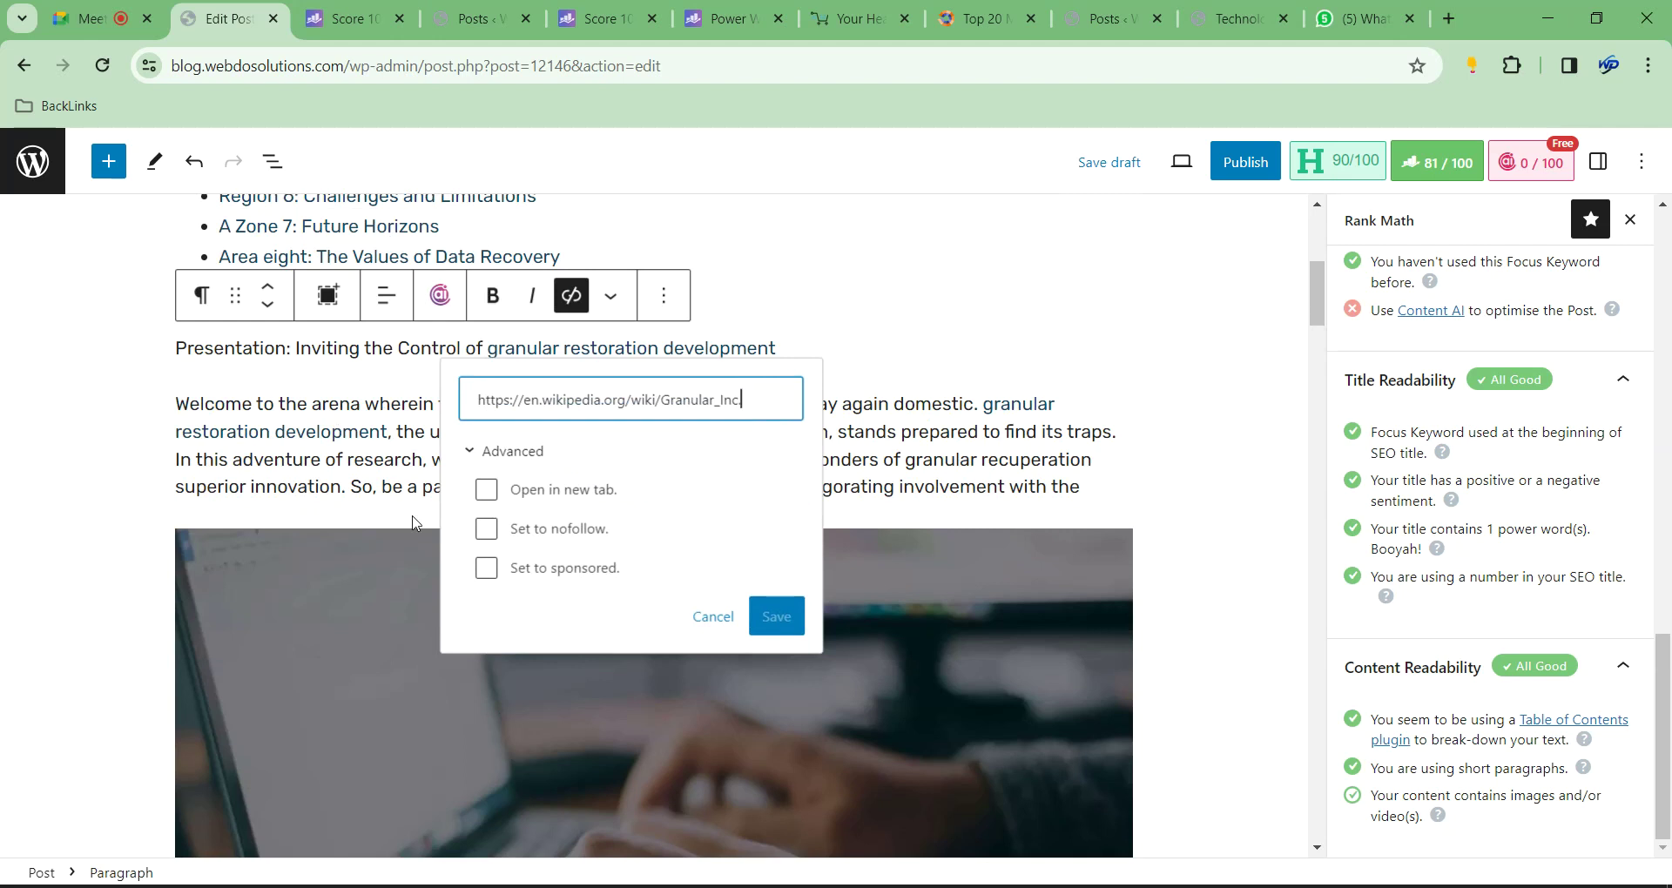
{"action": "left_click", "coordinate": [471, 451]}
{"action": "left_click", "coordinate": [567, 297]}
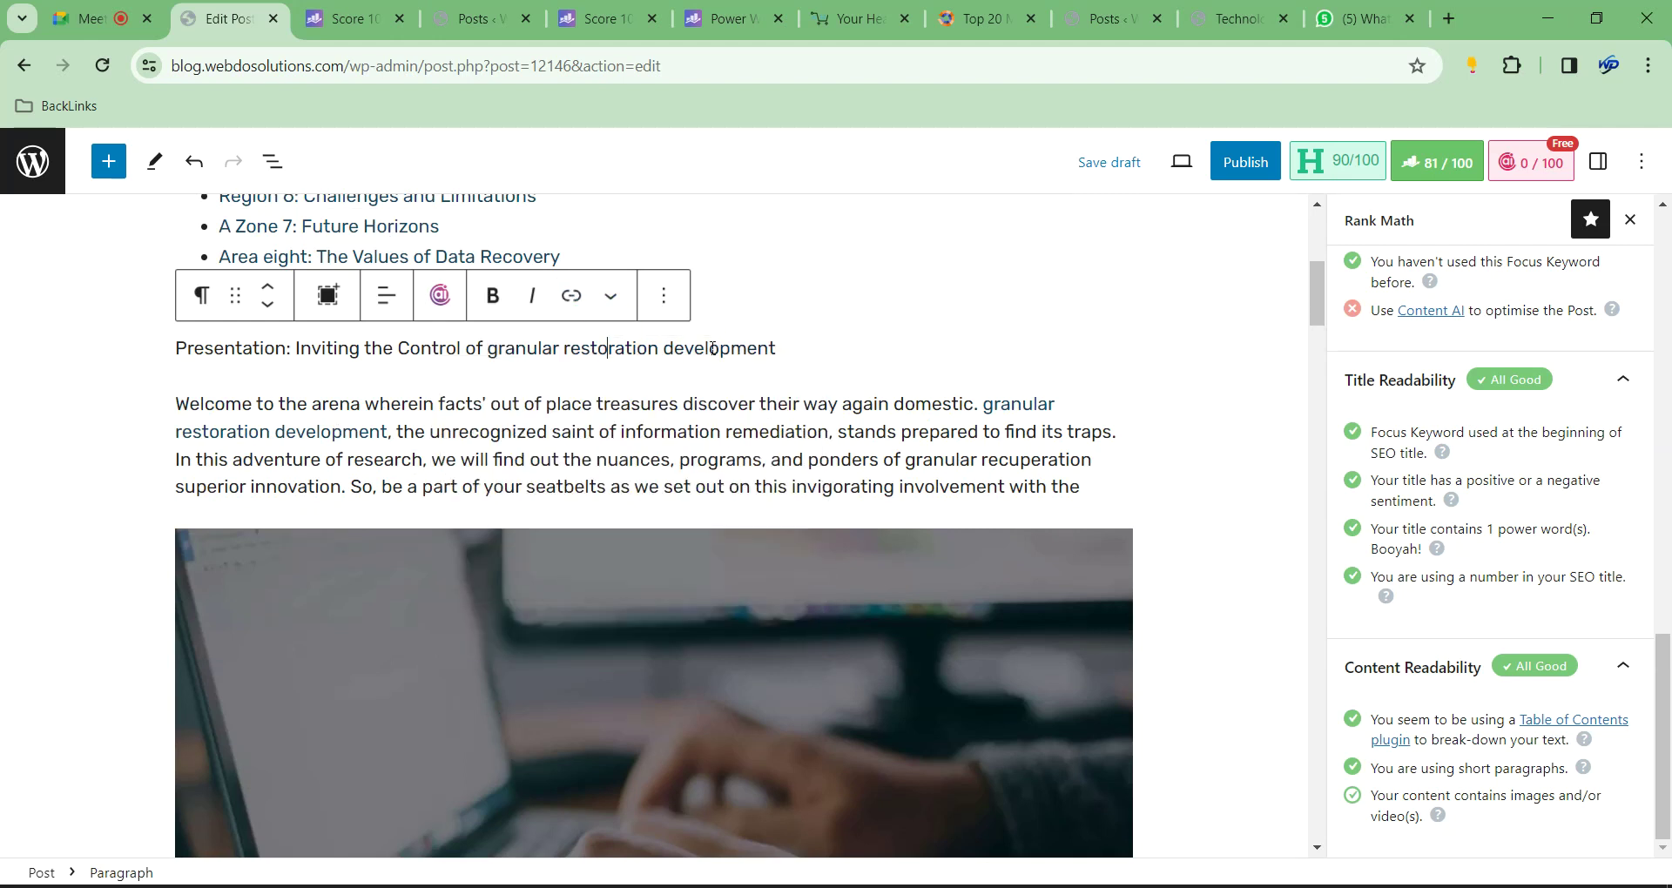
Convert the "Presentation: Inviting the Control of granular restoration development" paragraph into a heading
{"action": "triple_click", "coordinate": [705, 347]}
{"action": "left_click", "coordinate": [201, 295]}
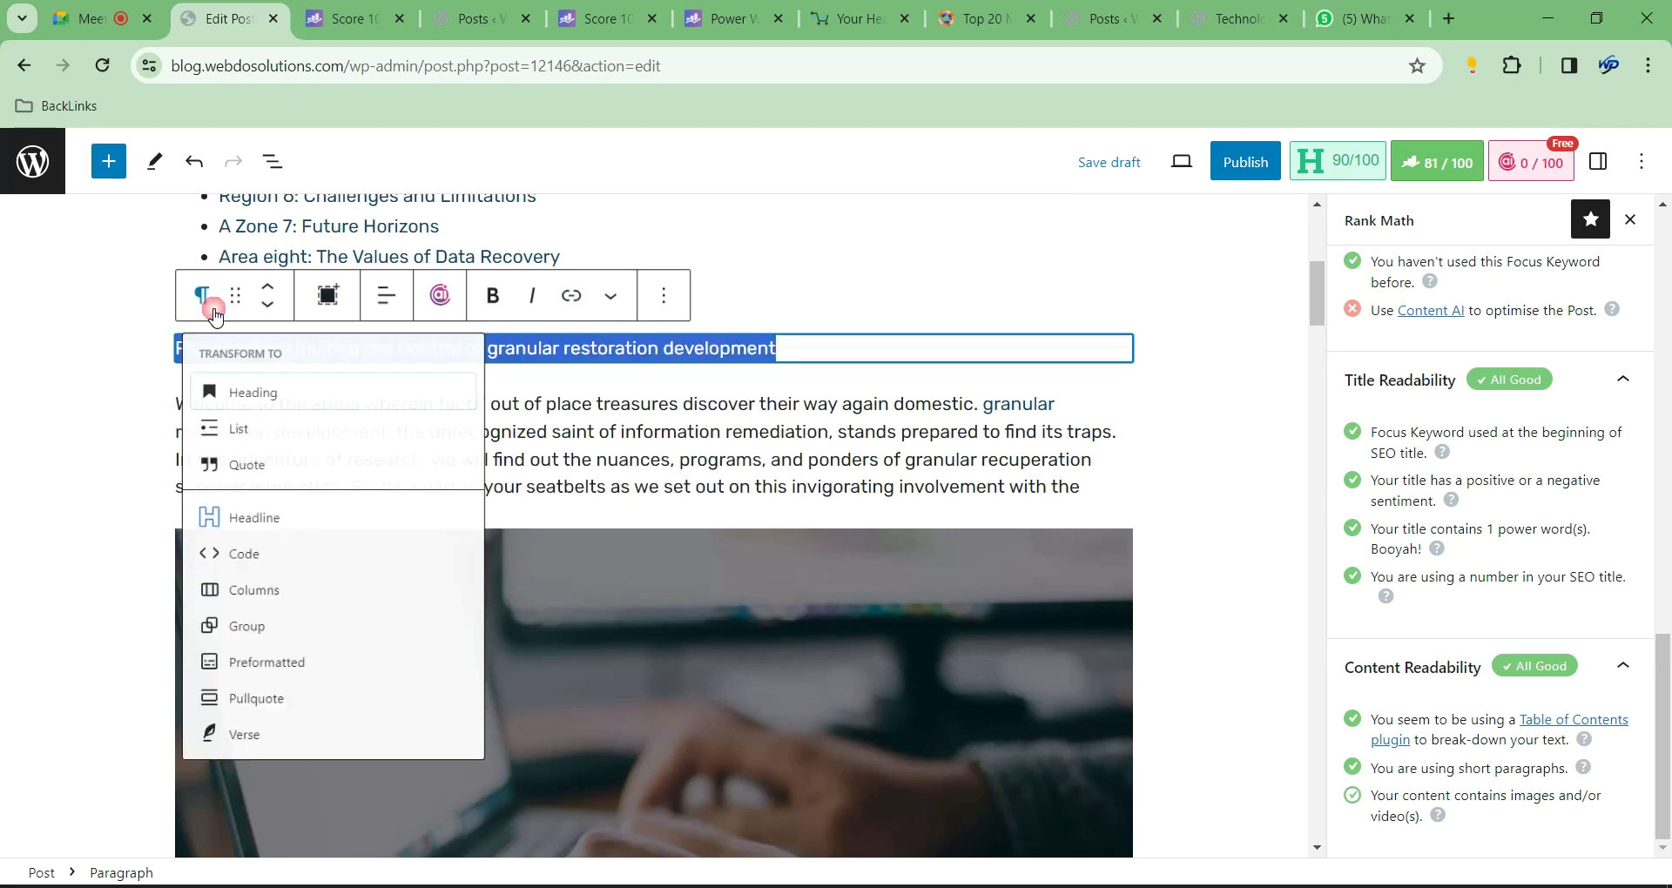
{"action": "left_click", "coordinate": [291, 400]}
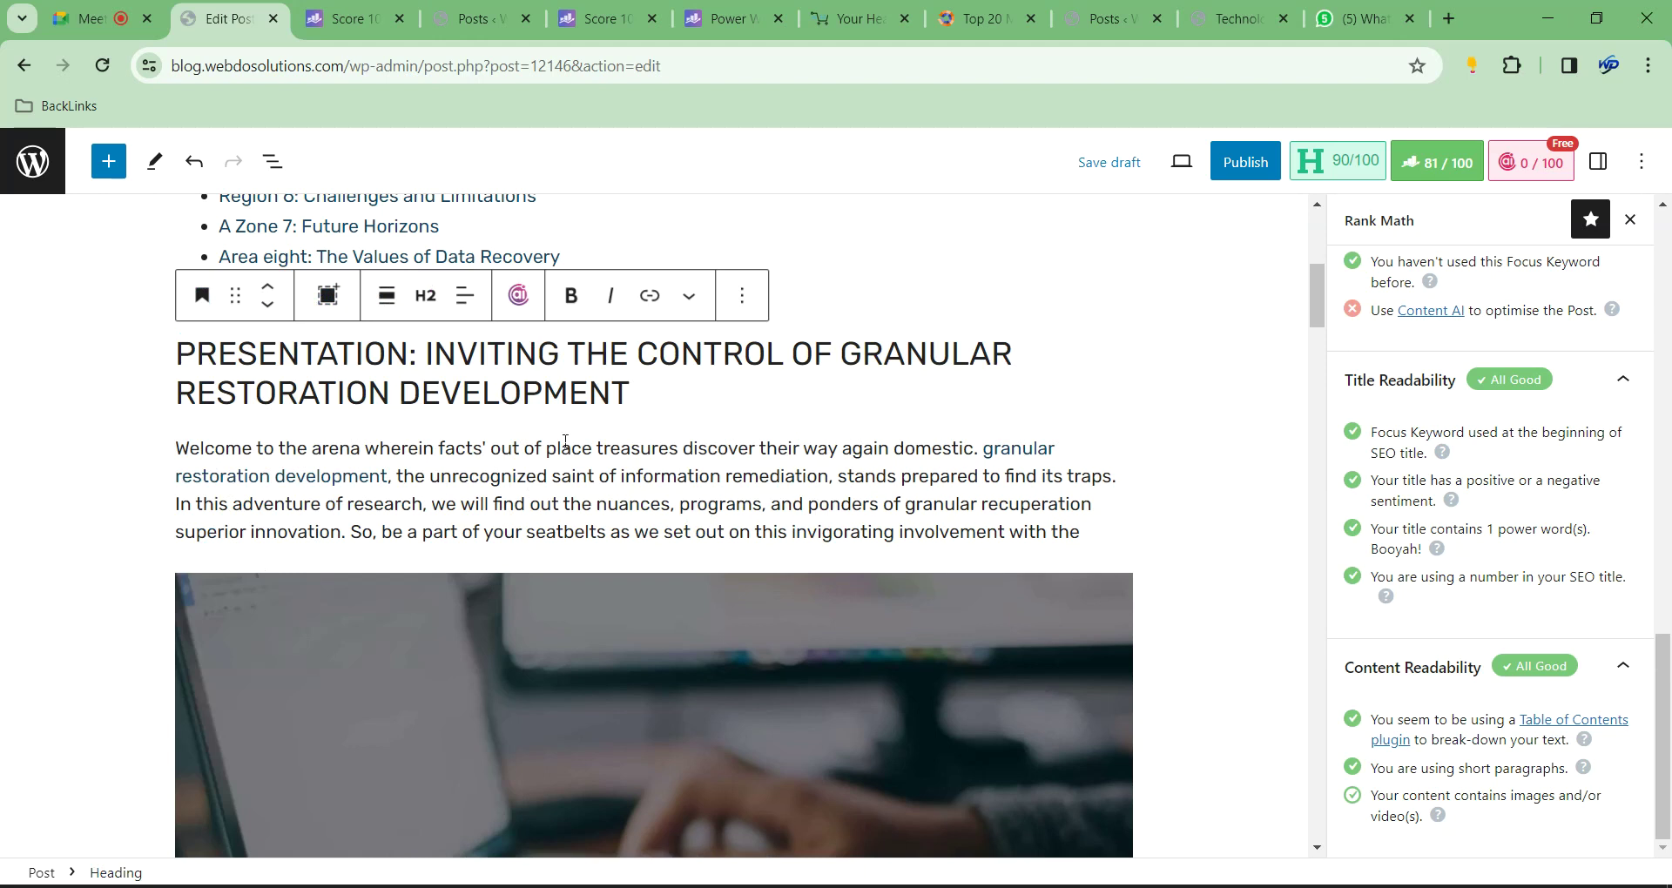
{"action": "left_click", "coordinate": [965, 444]}
Open the media library to replace the Granular Restoration Development image below the introduction
{"action": "scroll", "coordinate": [967, 440], "scroll_direction": "down", "scroll_amount": 5}
{"action": "scroll", "coordinate": [967, 438], "scroll_direction": "down", "scroll_amount": 4}
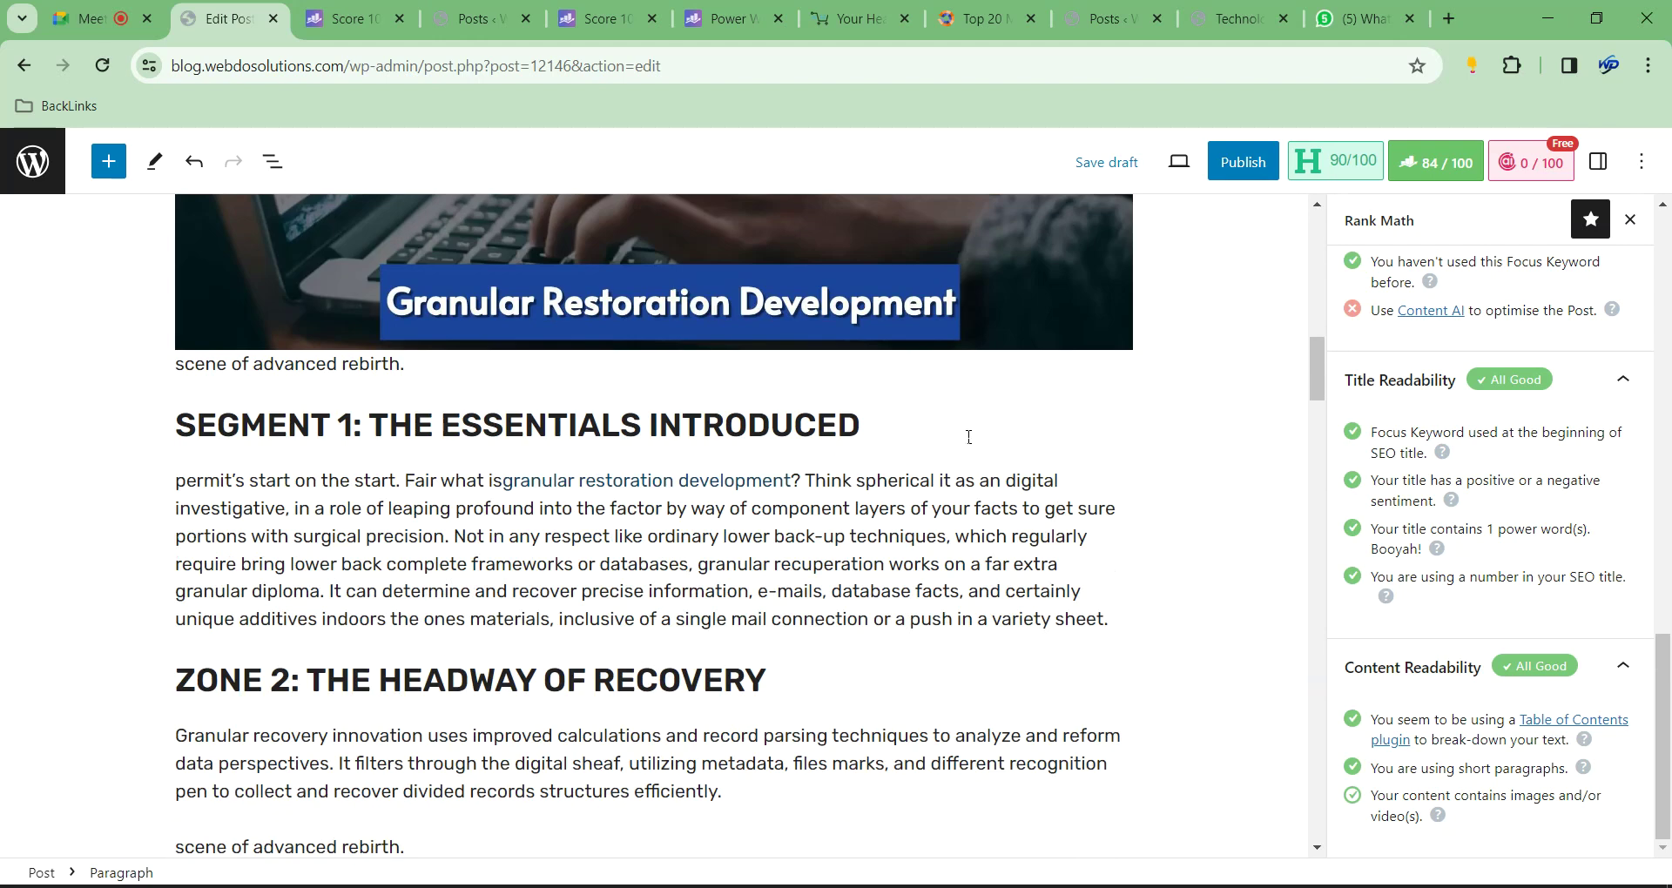
{"action": "left_click", "coordinate": [331, 366]}
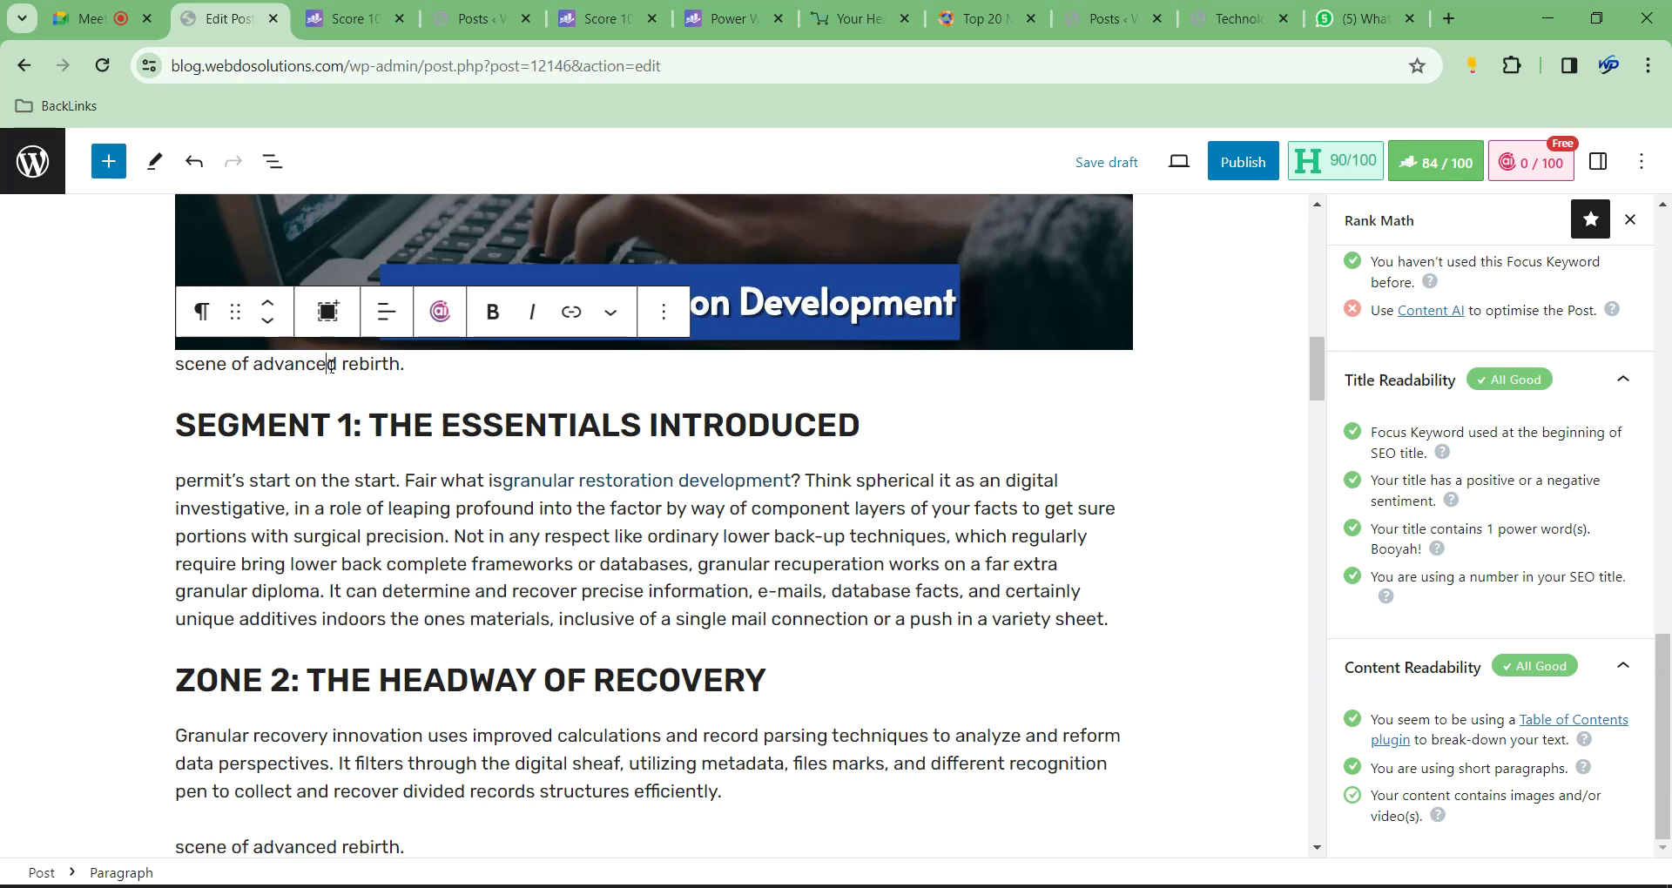
{"action": "left_click", "coordinate": [416, 261]}
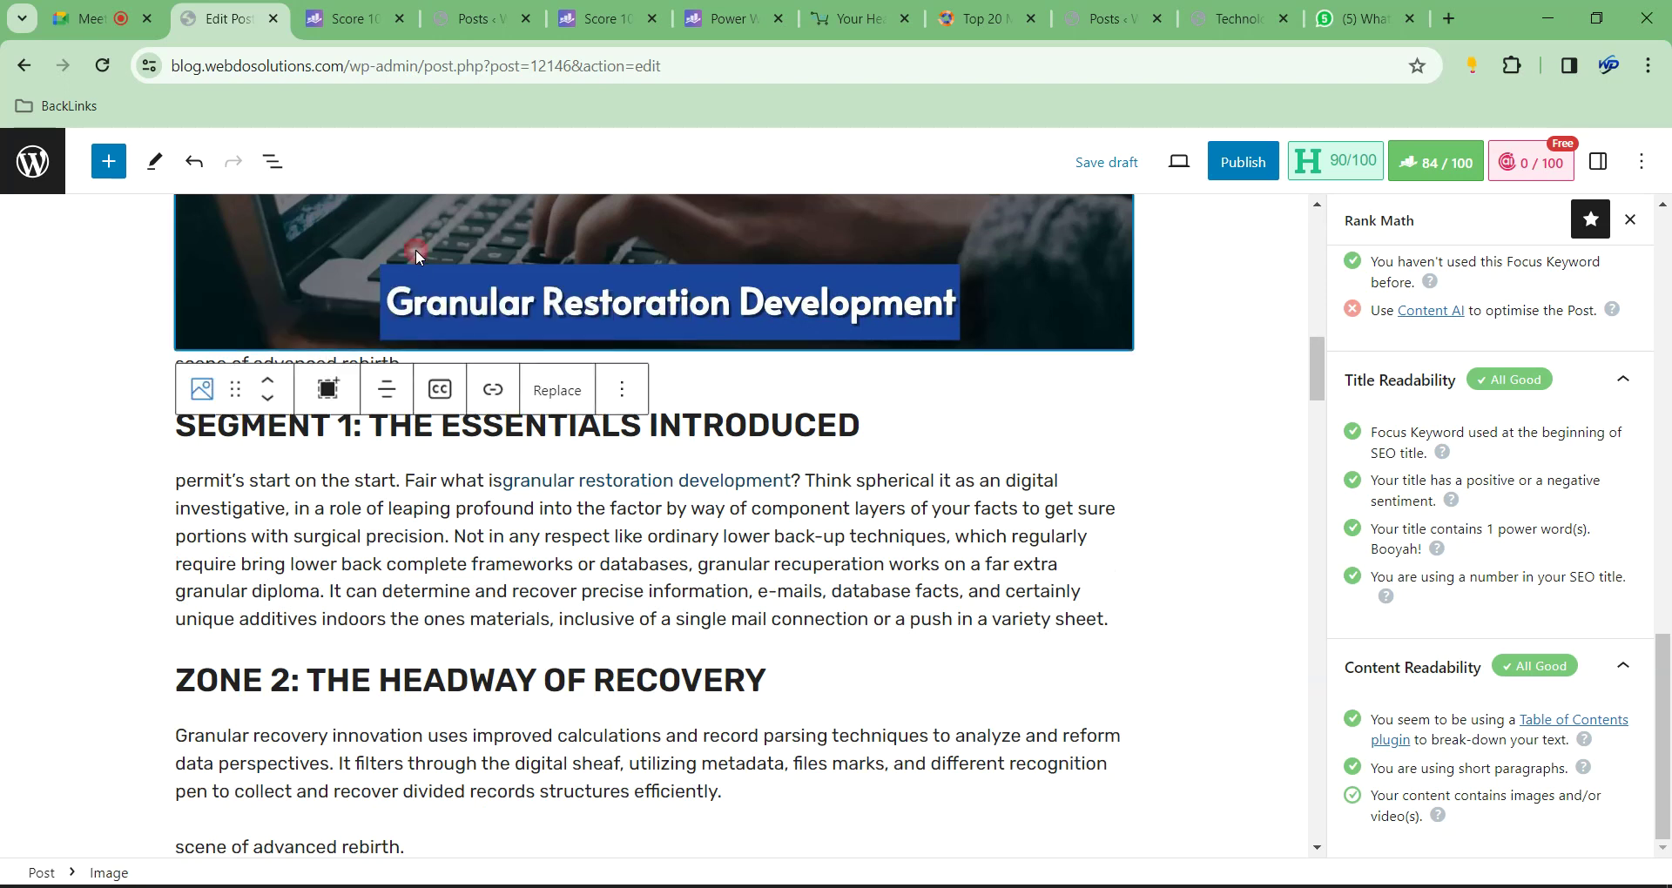
{"action": "left_click", "coordinate": [549, 398]}
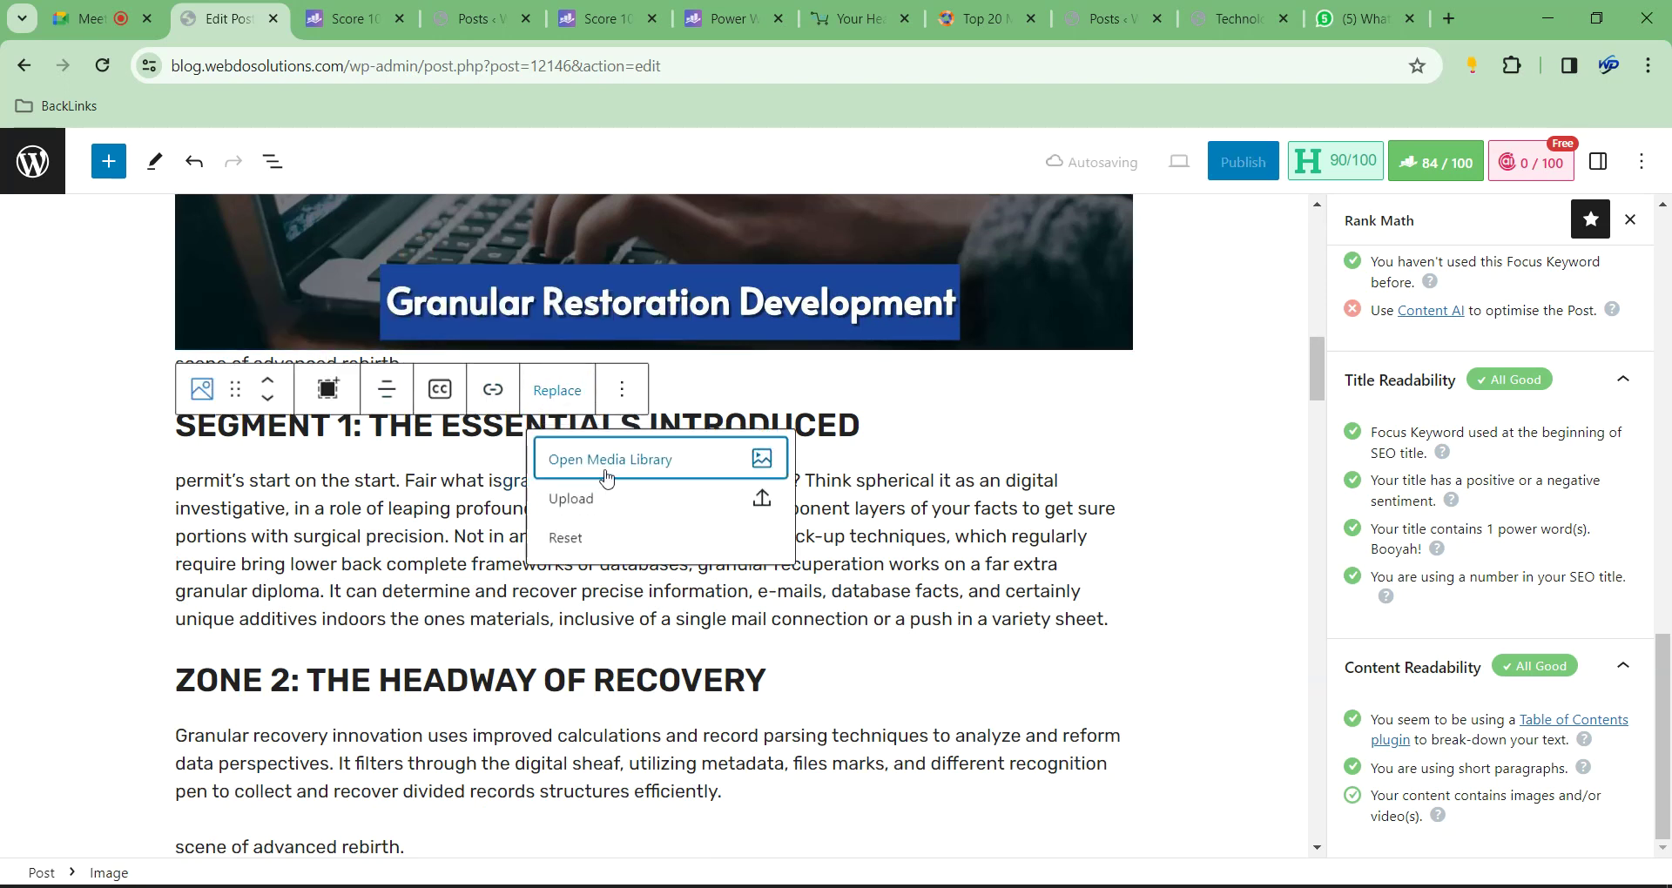
{"action": "left_click", "coordinate": [608, 470]}
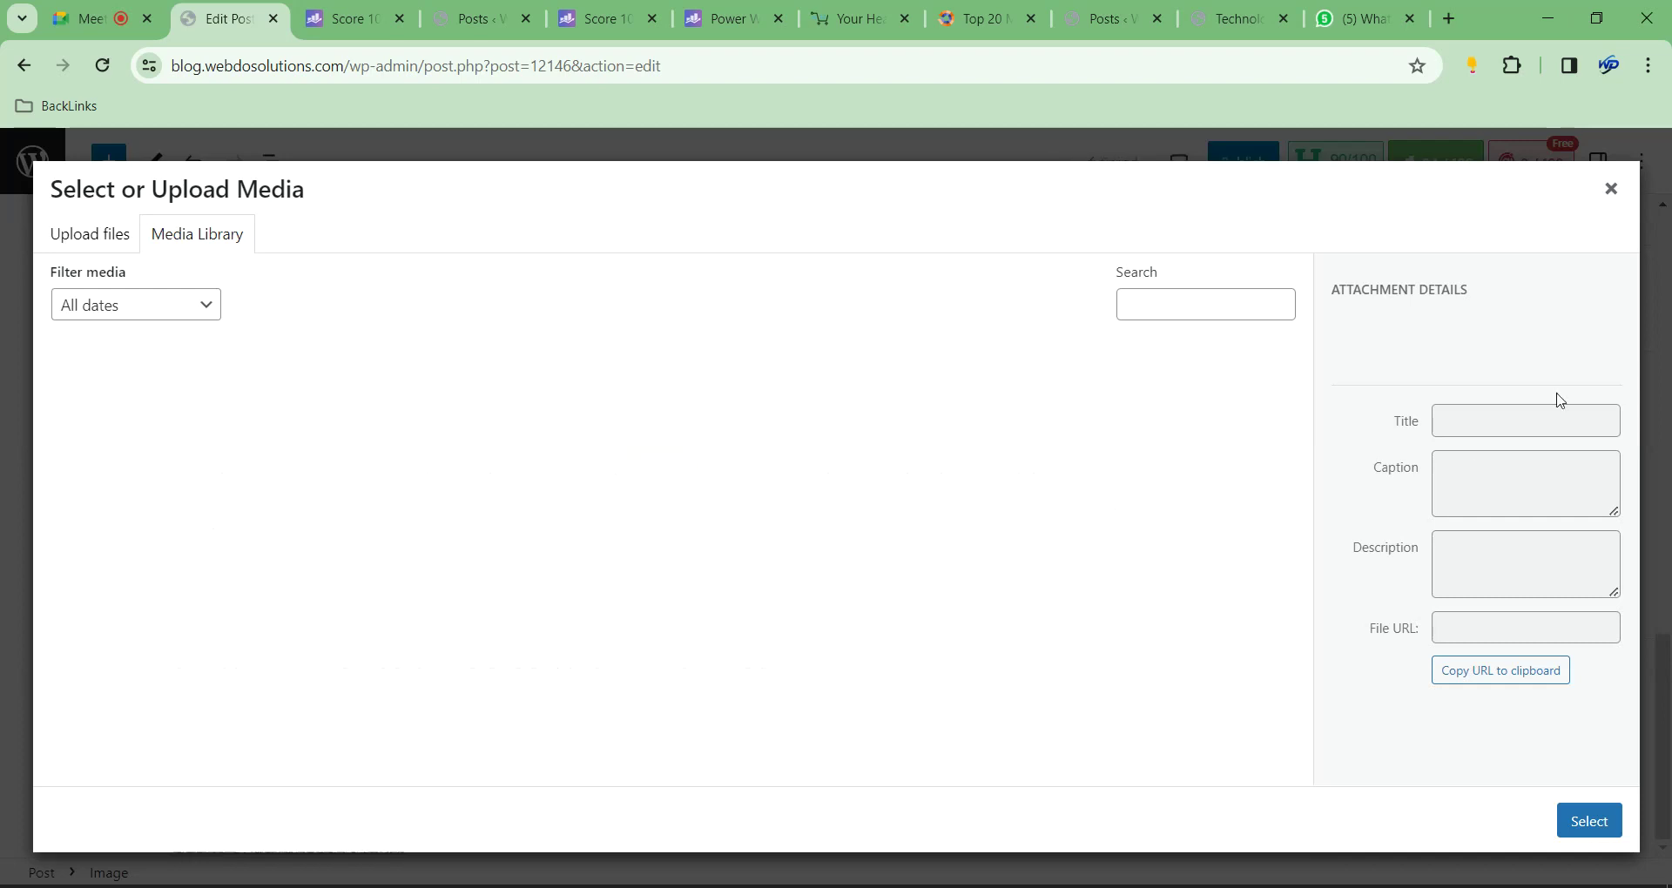
Set the selected image's title to "granular restoration development", copied from its description, and use that image in the post
{"action": "scroll", "coordinate": [1514, 599], "scroll_direction": "down", "scroll_amount": 4}
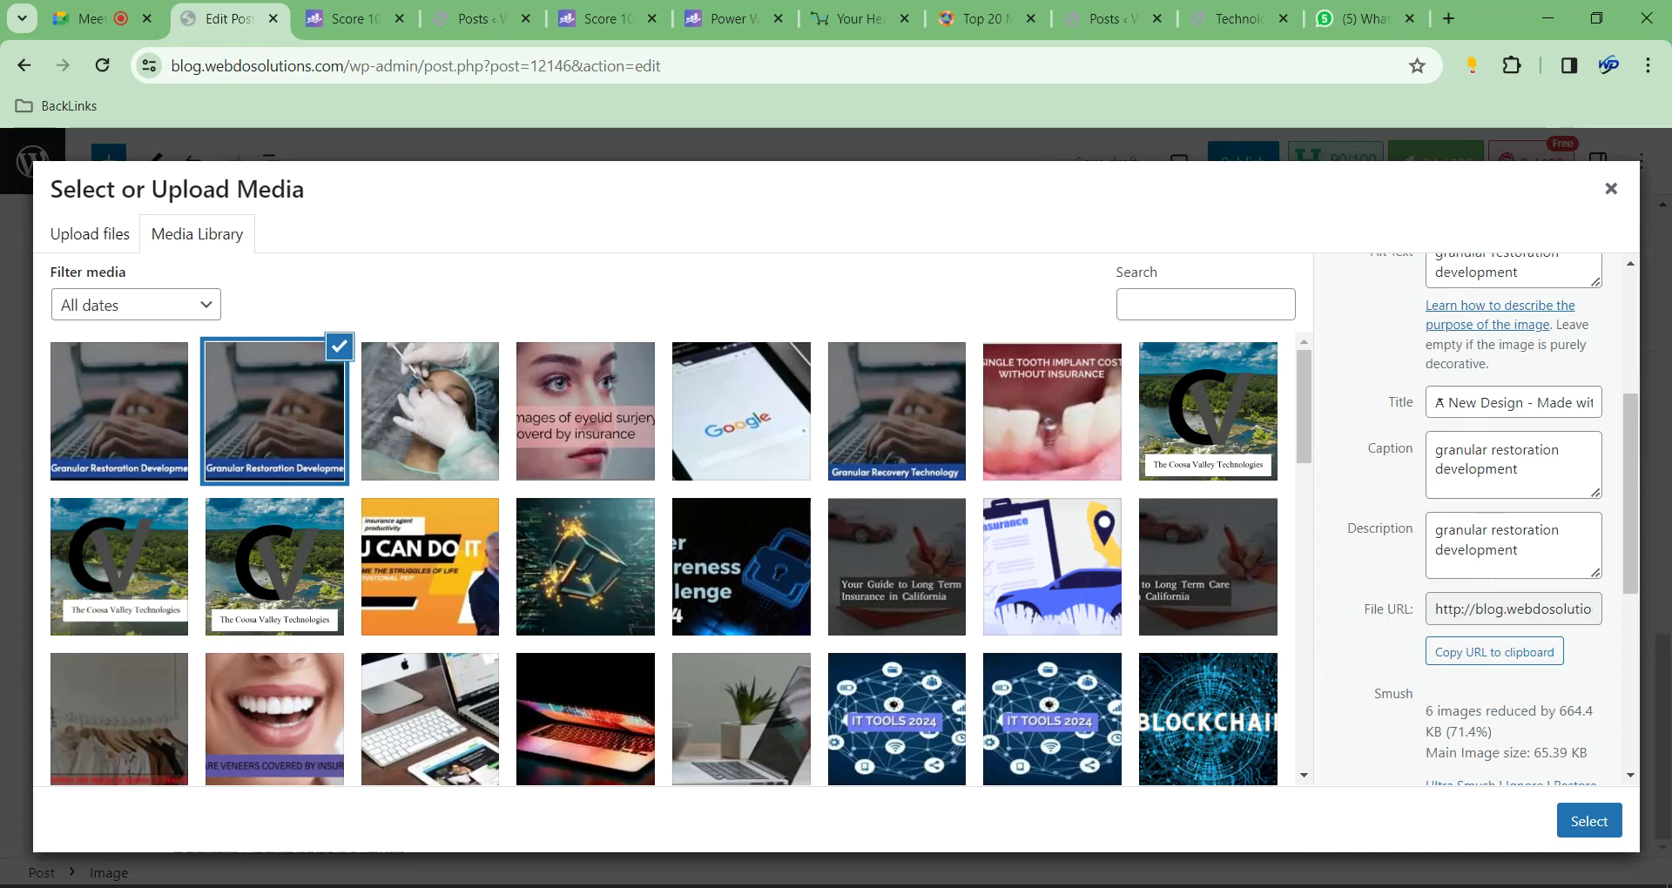
{"action": "triple_click", "coordinate": [1497, 523]}
{"action": "key", "text": "ctrl+c"}
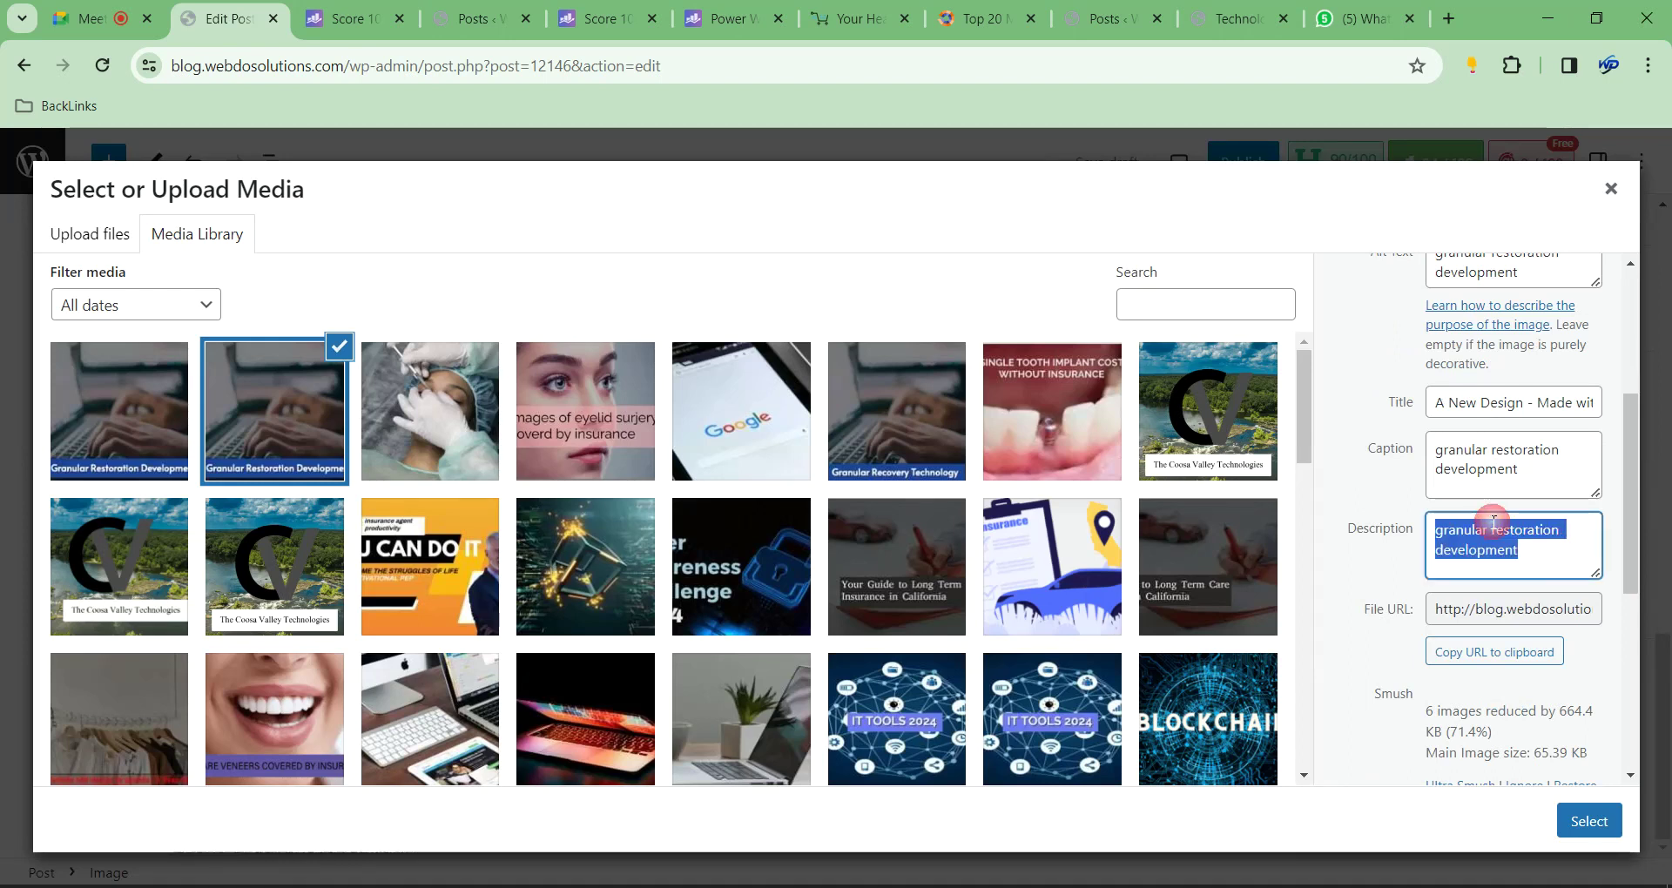
{"action": "triple_click", "coordinate": [1491, 401]}
{"action": "key", "text": "ctrl+v"}
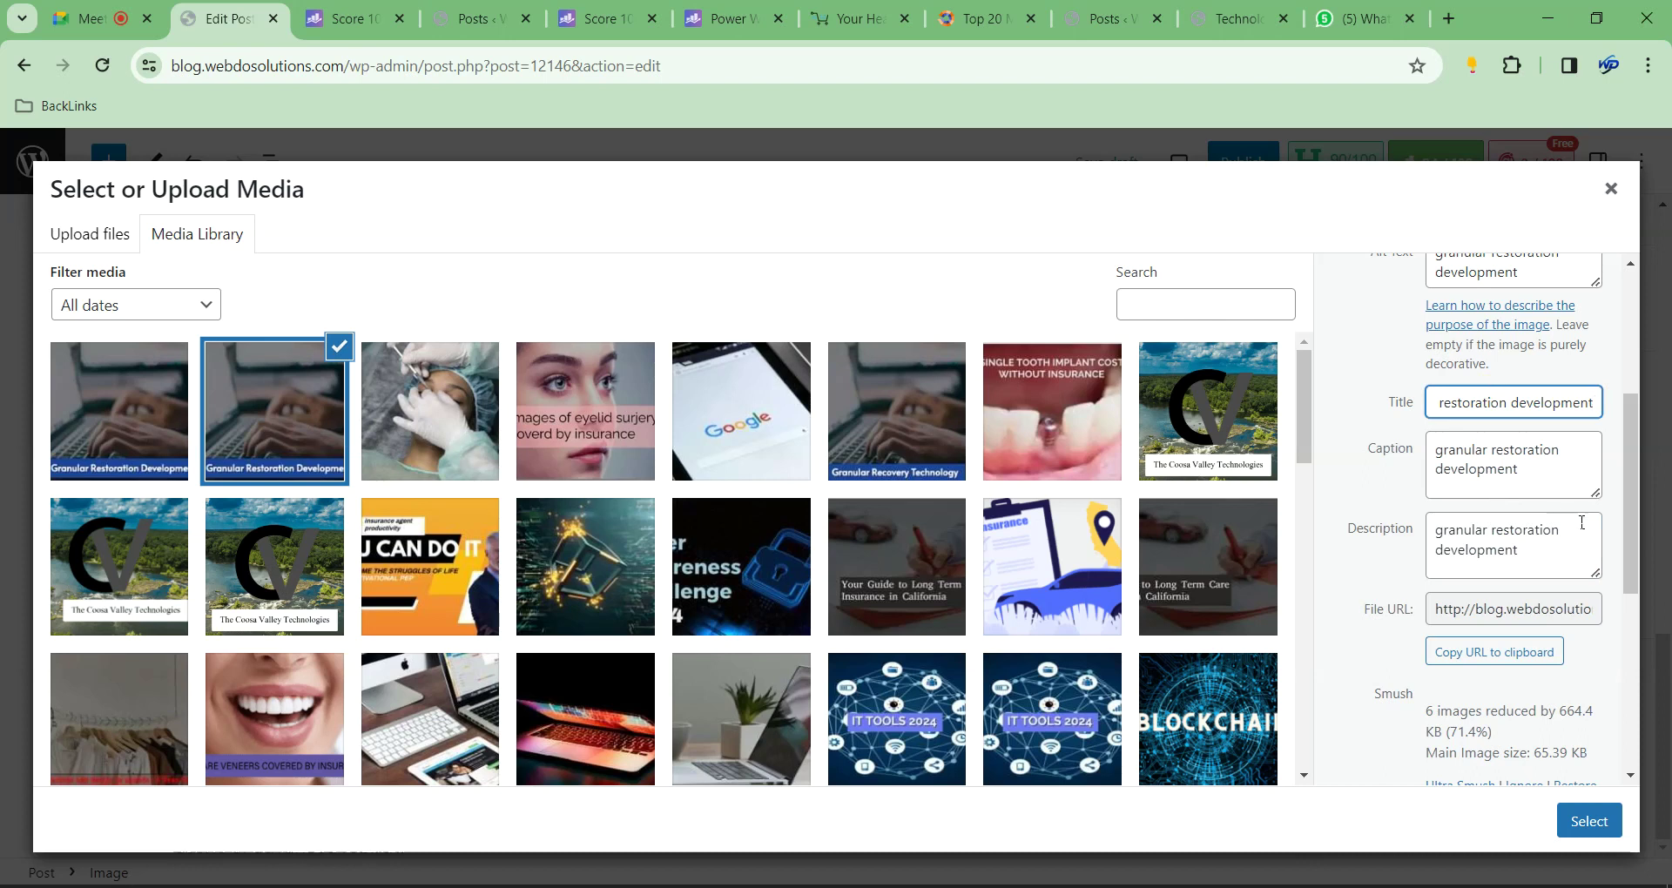
{"action": "left_click", "coordinate": [1613, 519]}
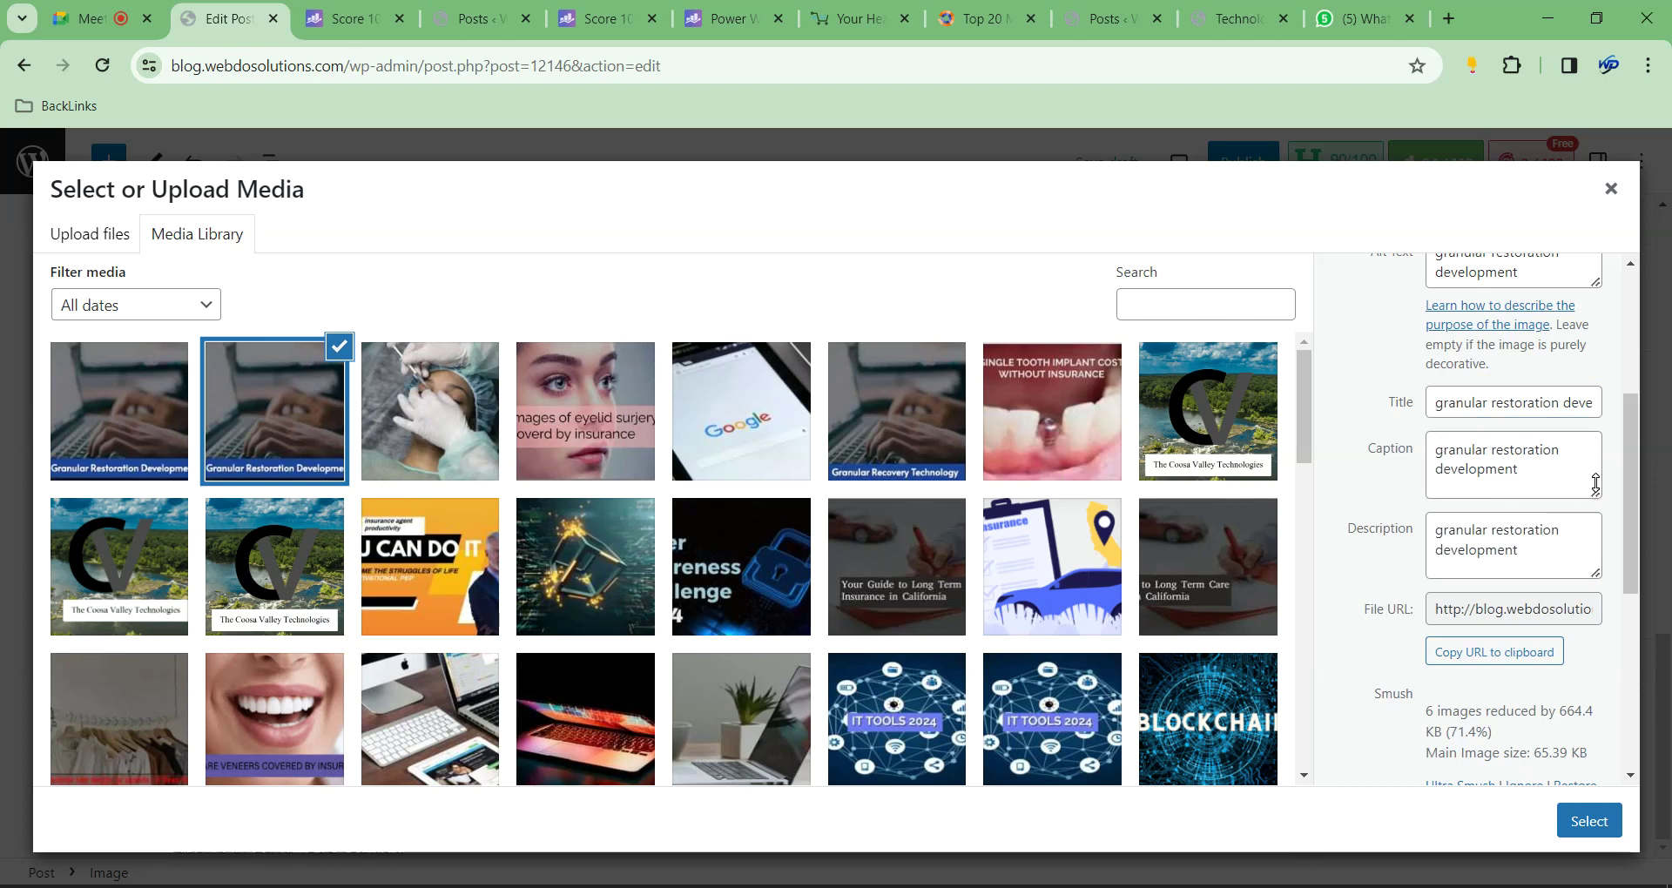
{"action": "left_click", "coordinate": [1588, 821]}
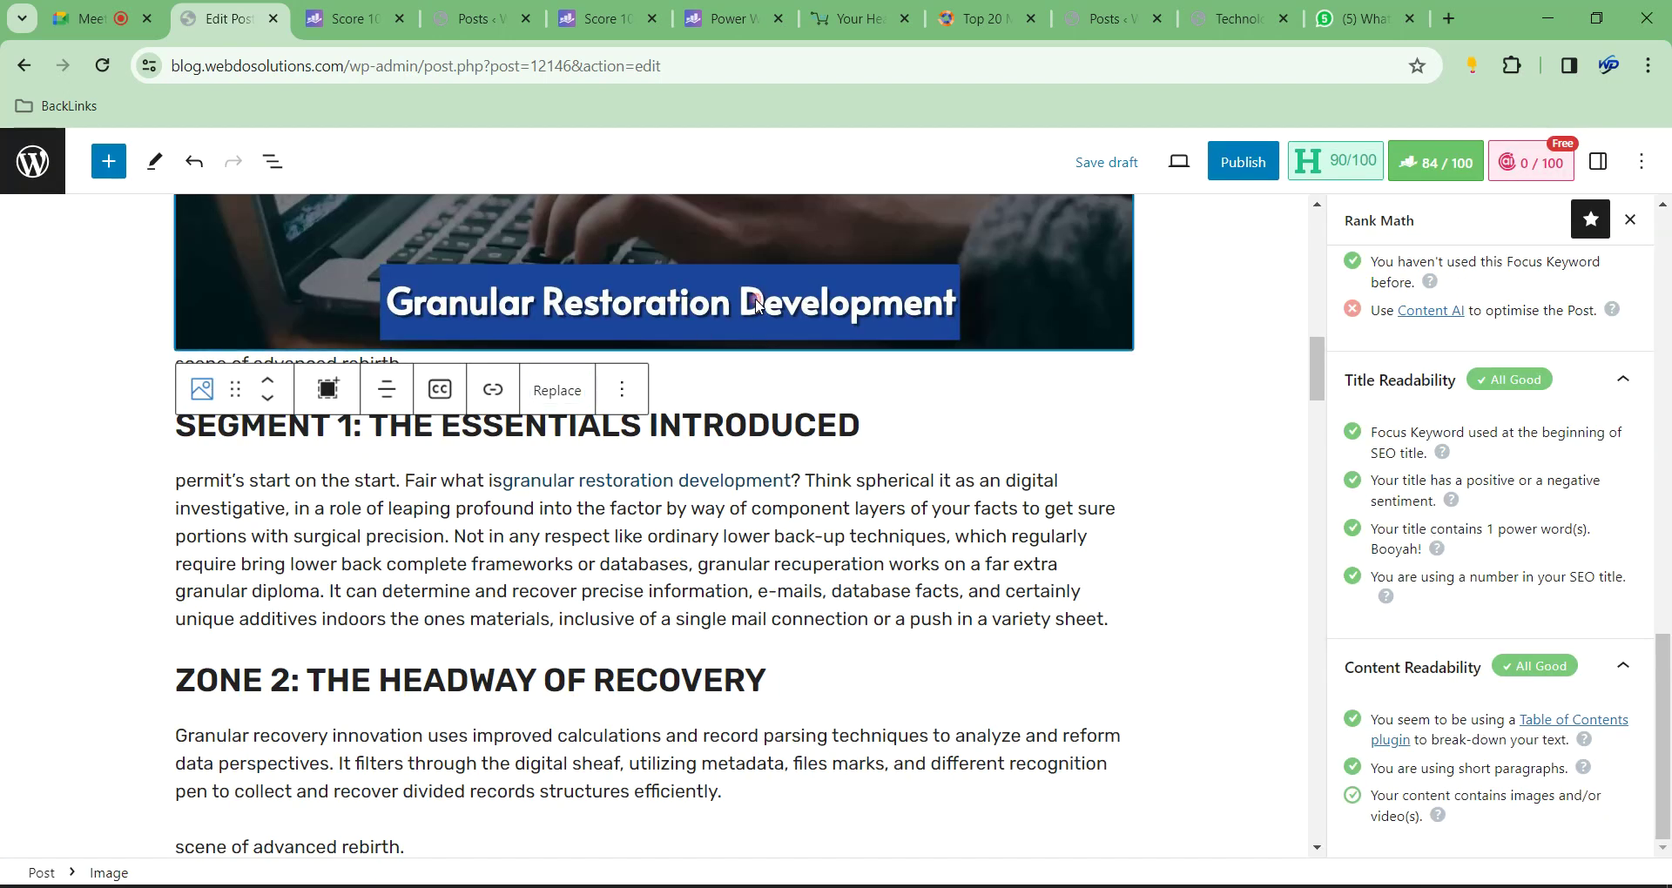
Delete the stray line "scene of advanced rebirth." directly below the Granular Restoration Development image
{"action": "left_click", "coordinate": [344, 361]}
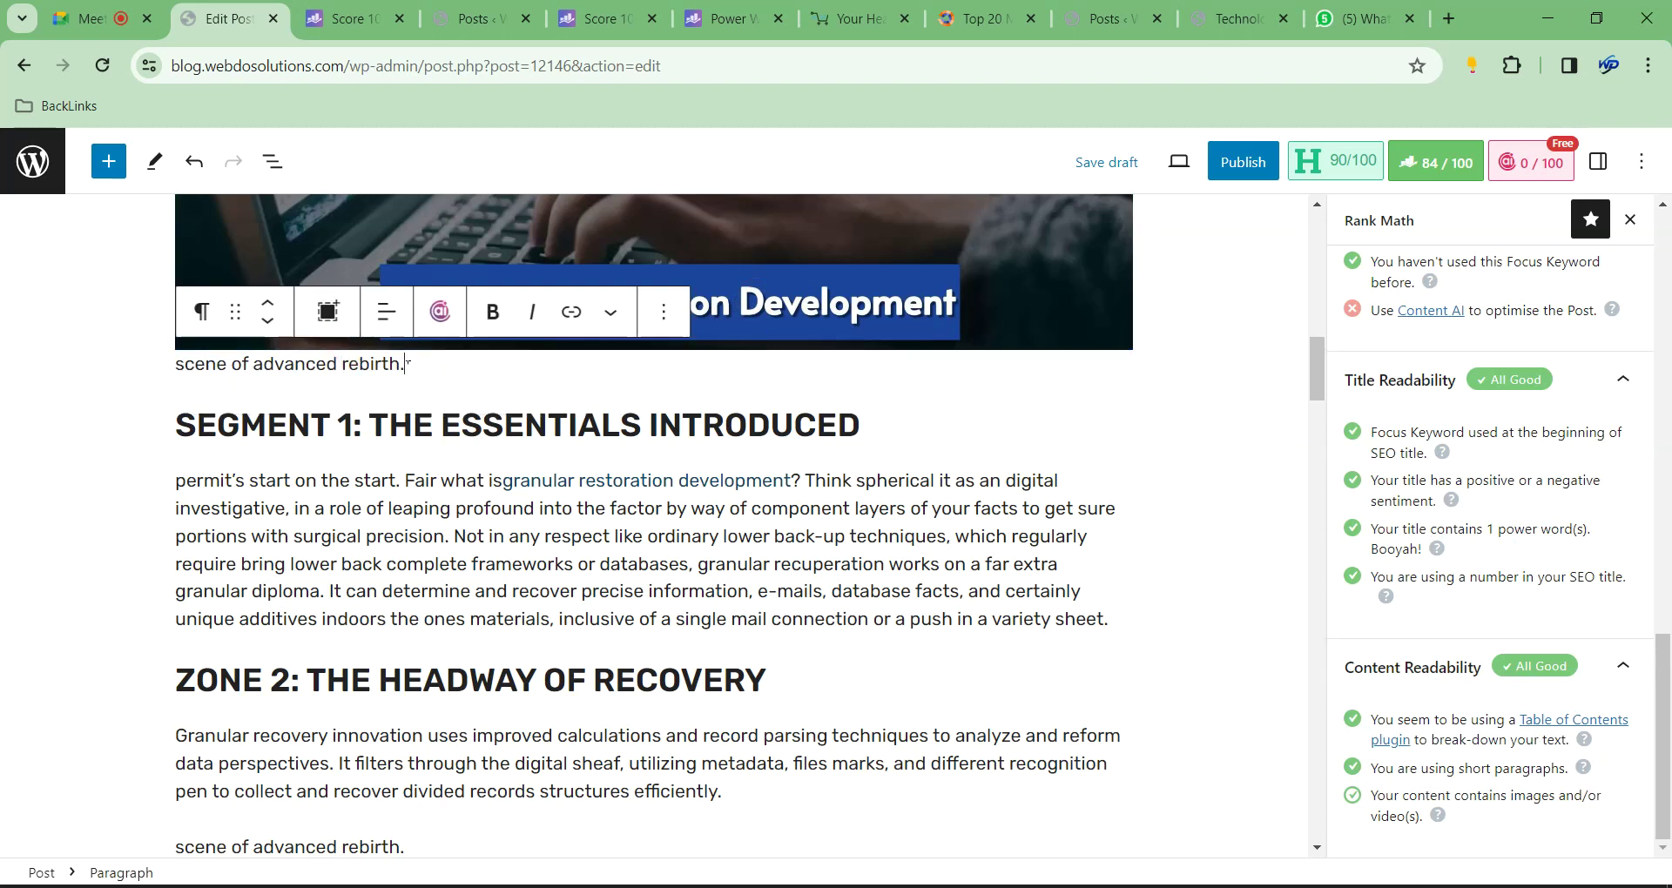
{"action": "left_click_drag", "start_coordinate": [407, 364], "coordinate": [175, 365]}
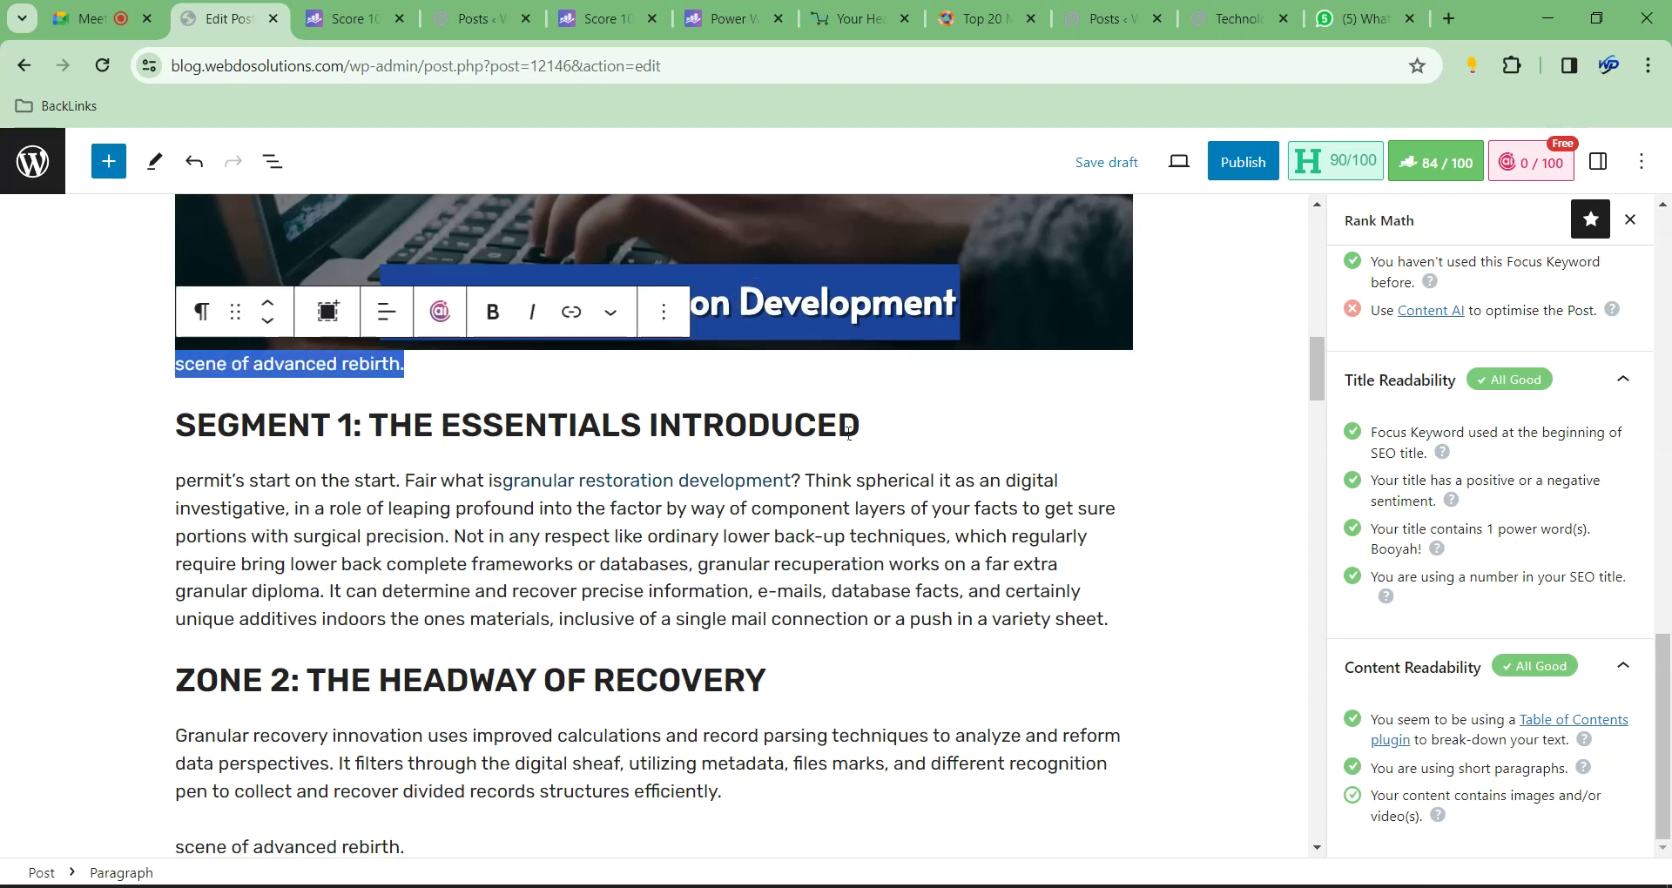
{"action": "key", "text": "BackSpace"}
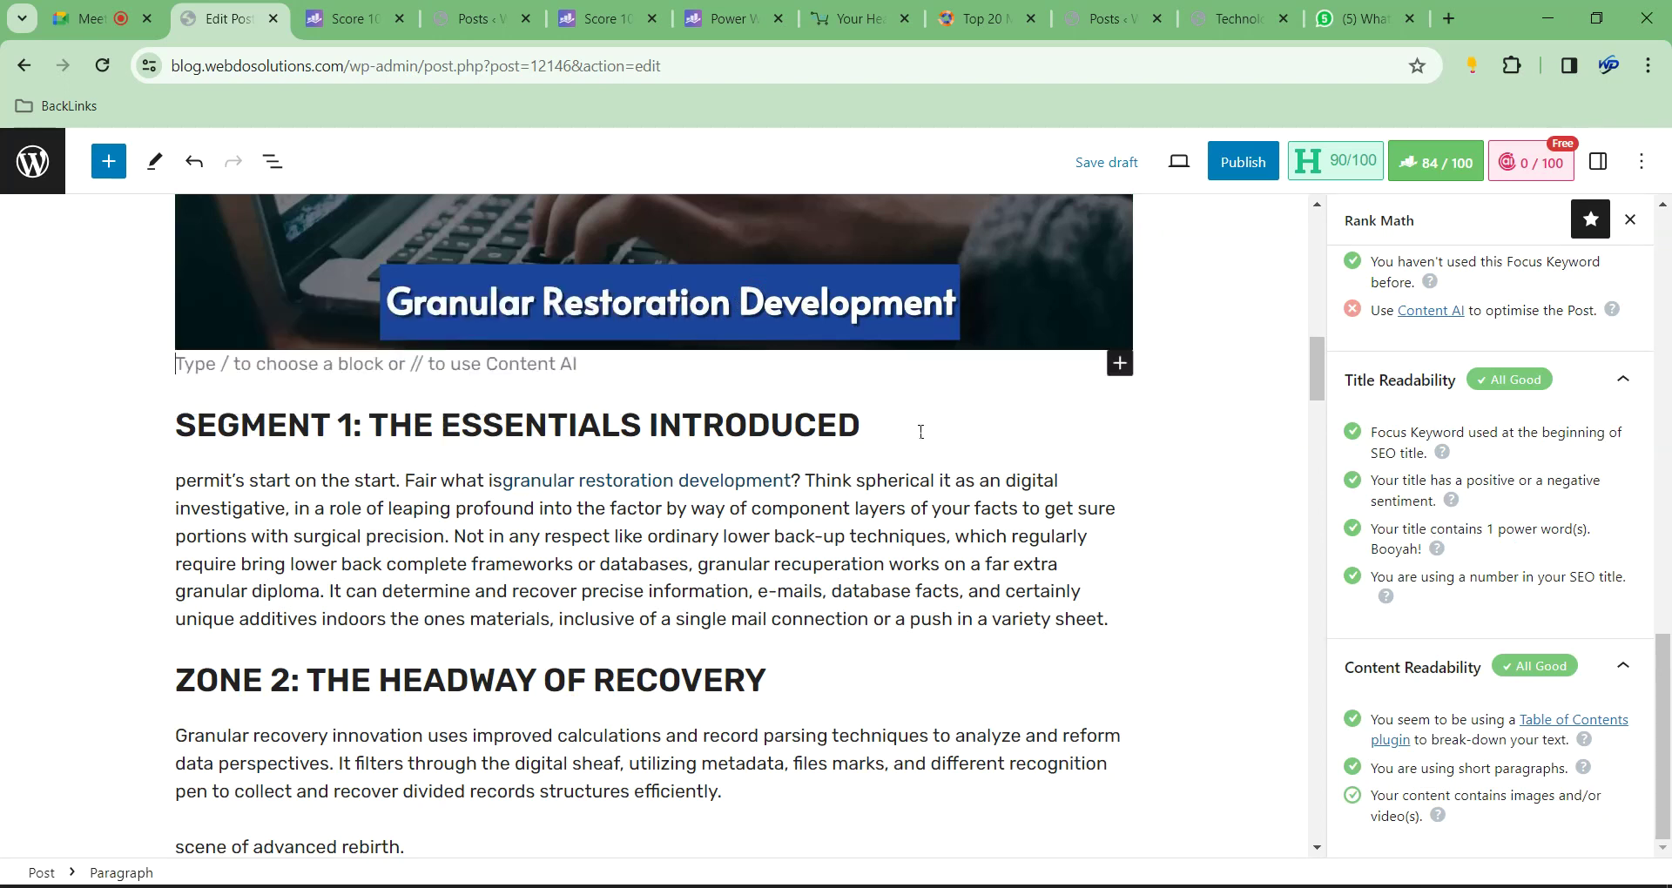
{"action": "key", "text": "BackSpace"}
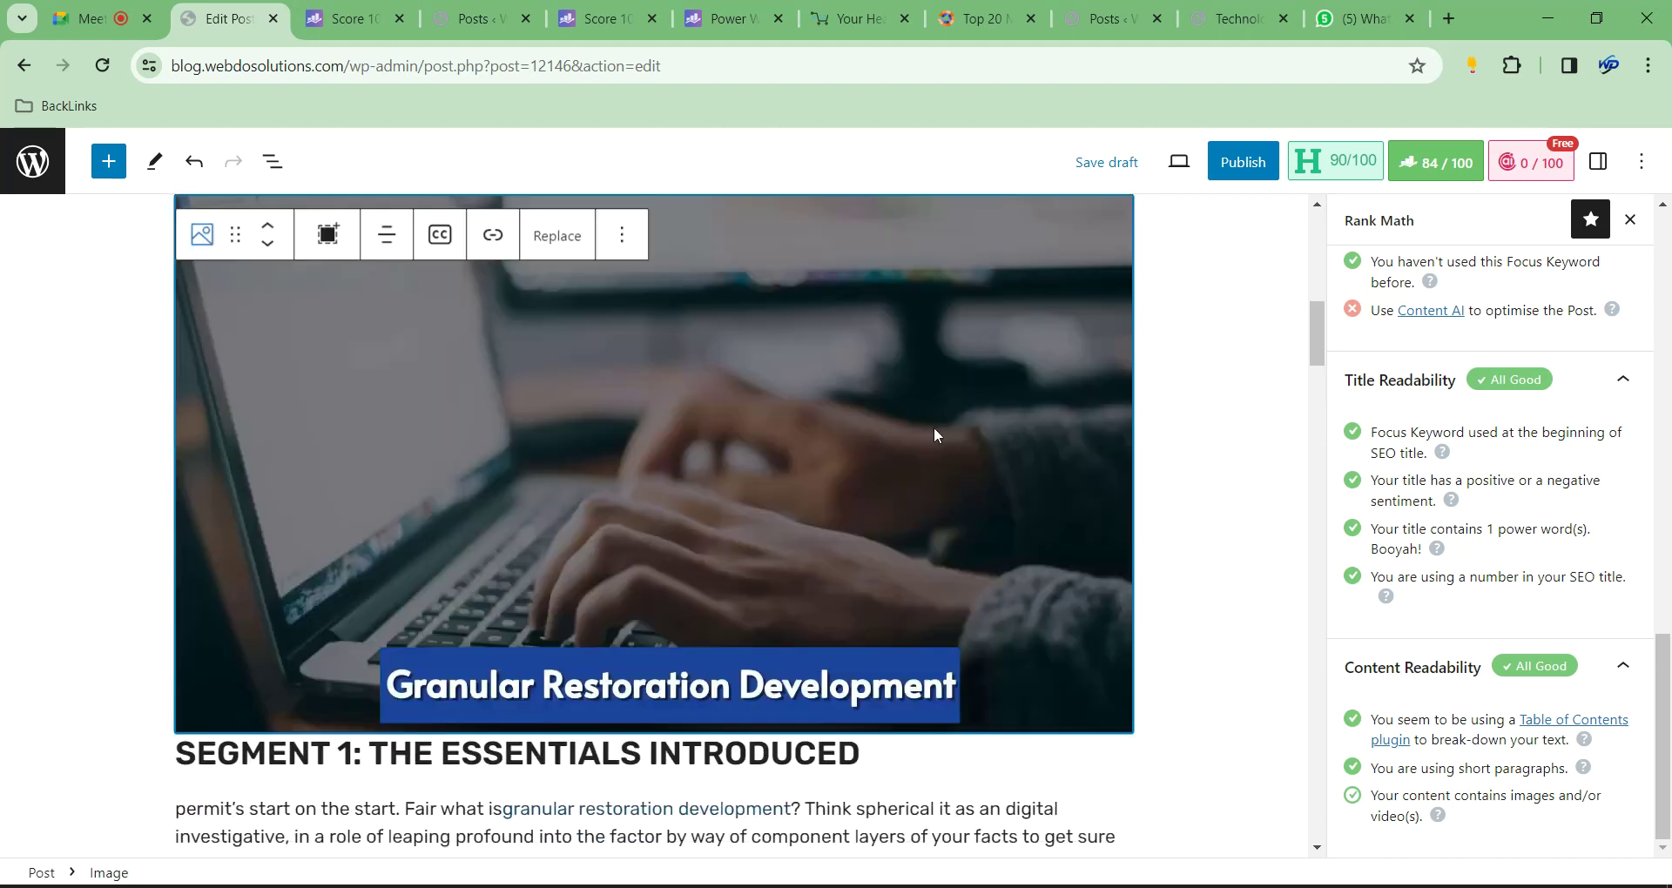
Look through the draft's sections below the image, checking the numbered section headings and repeated paragraphs
{"action": "scroll", "coordinate": [650, 478], "scroll_direction": "down", "scroll_amount": 6}
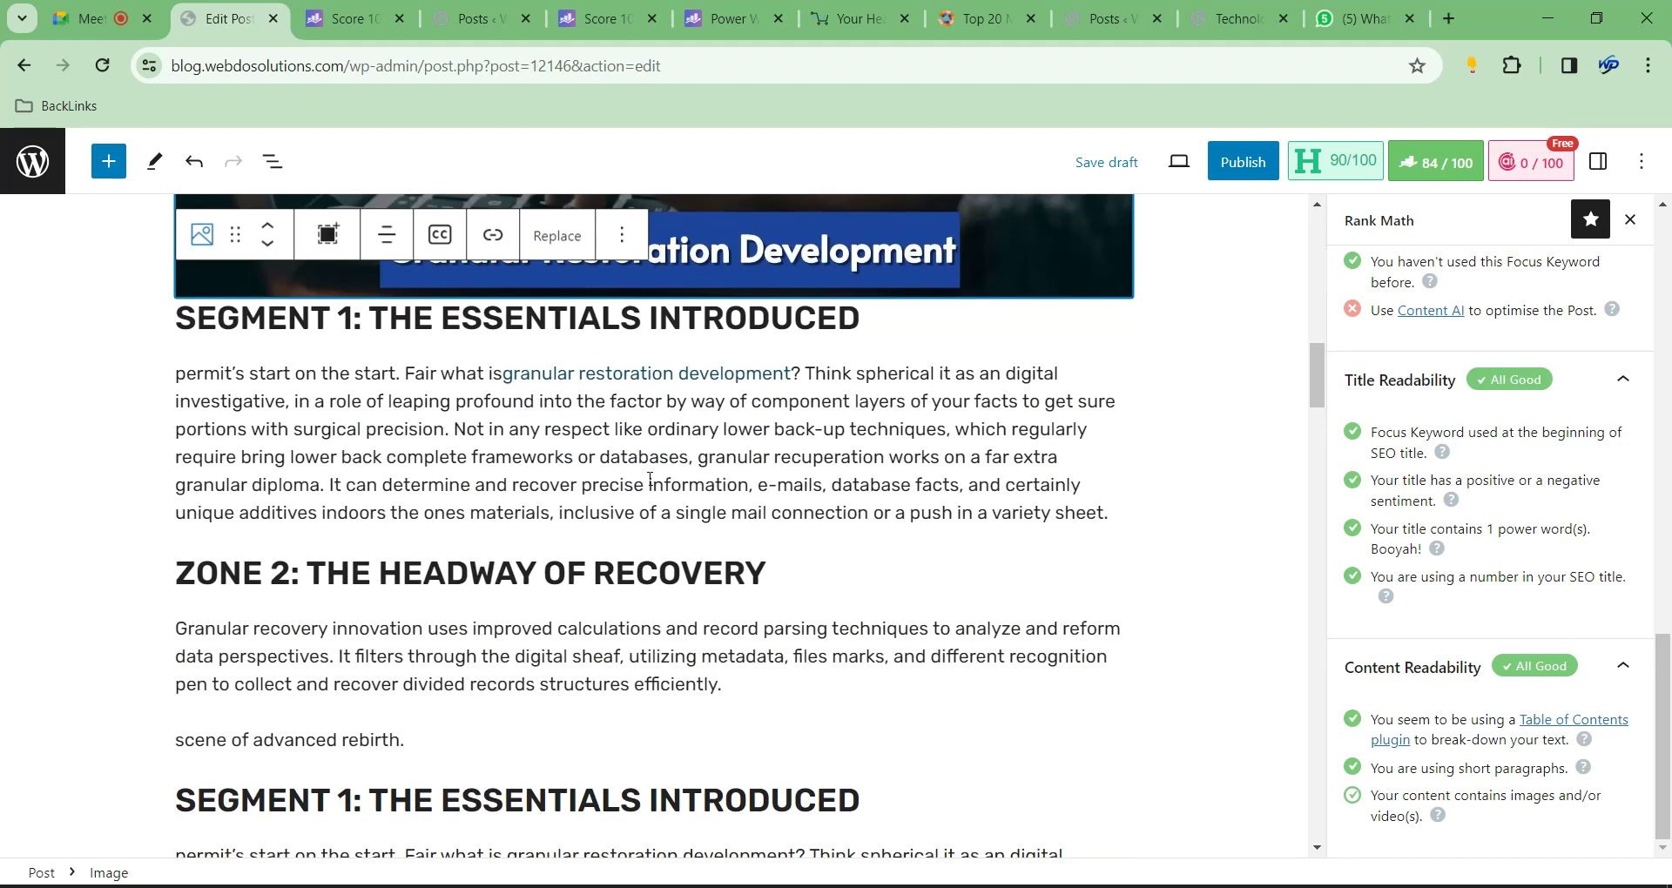
{"action": "scroll", "coordinate": [468, 410], "scroll_direction": "down", "scroll_amount": 9}
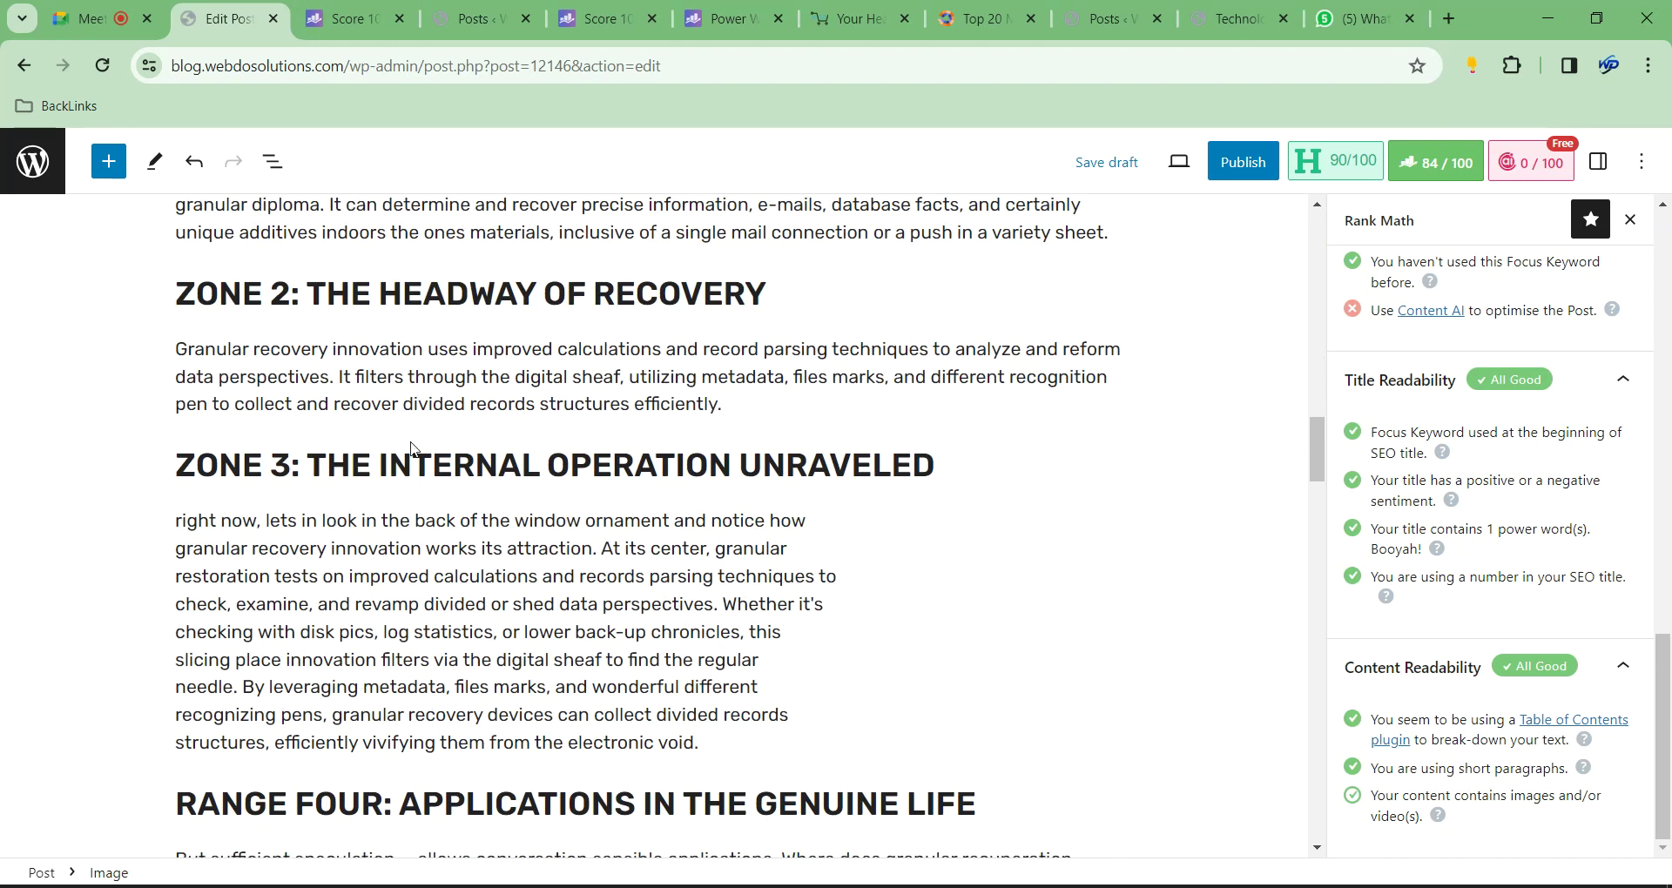
{"action": "scroll", "coordinate": [413, 448], "scroll_direction": "down", "scroll_amount": 4}
{"action": "scroll", "coordinate": [412, 448], "scroll_direction": "down", "scroll_amount": 3}
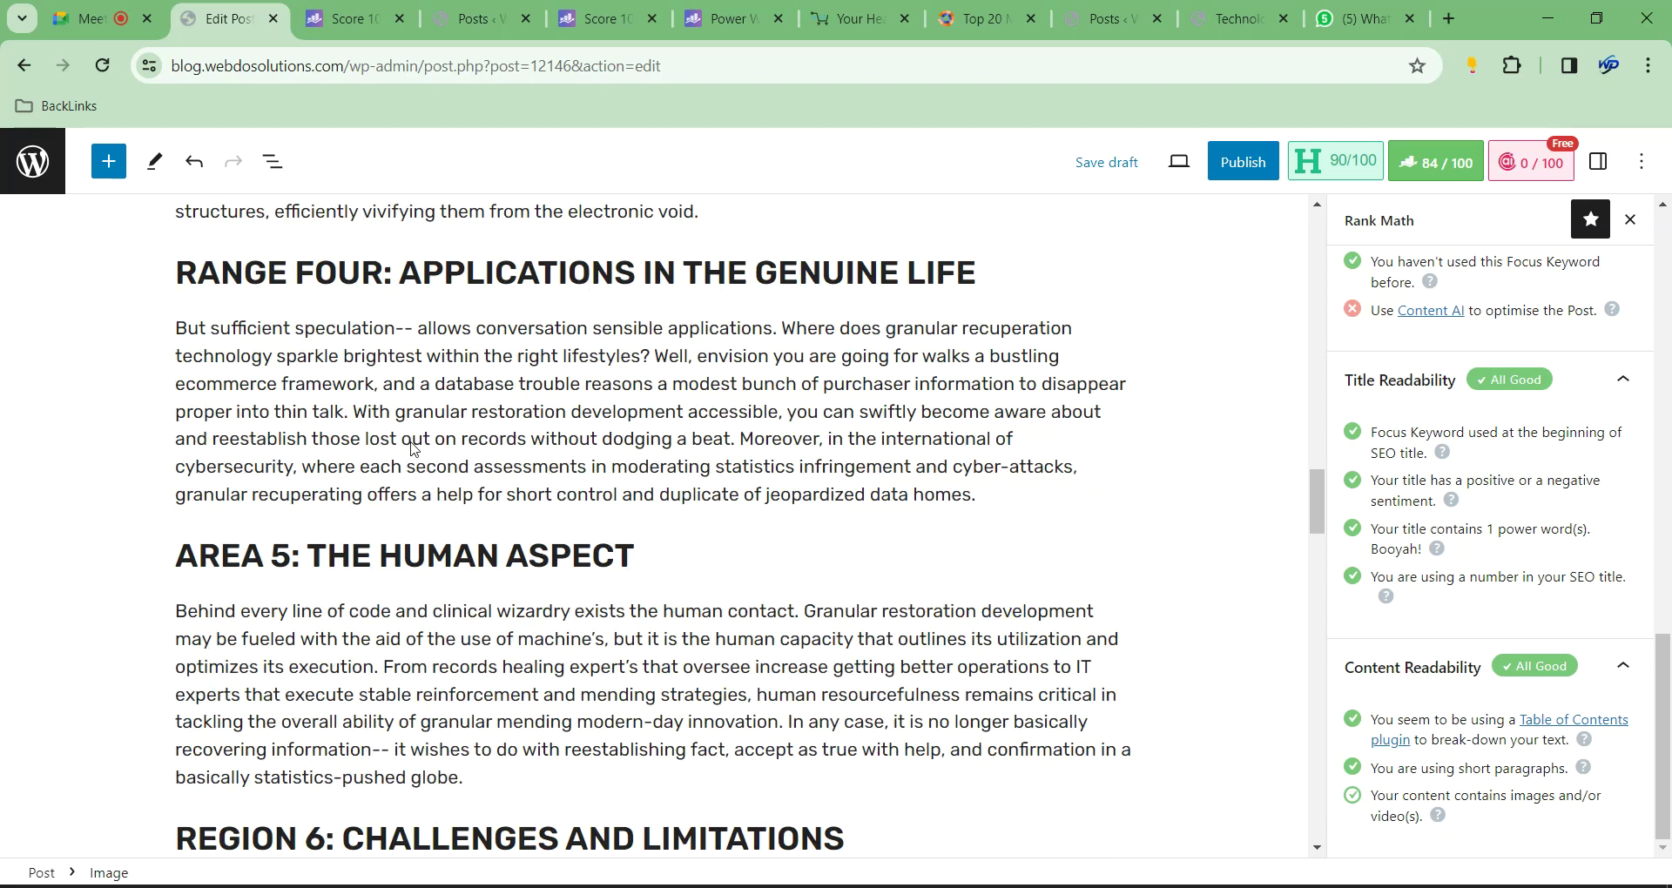
{"action": "scroll", "coordinate": [413, 443], "scroll_direction": "down", "scroll_amount": 3}
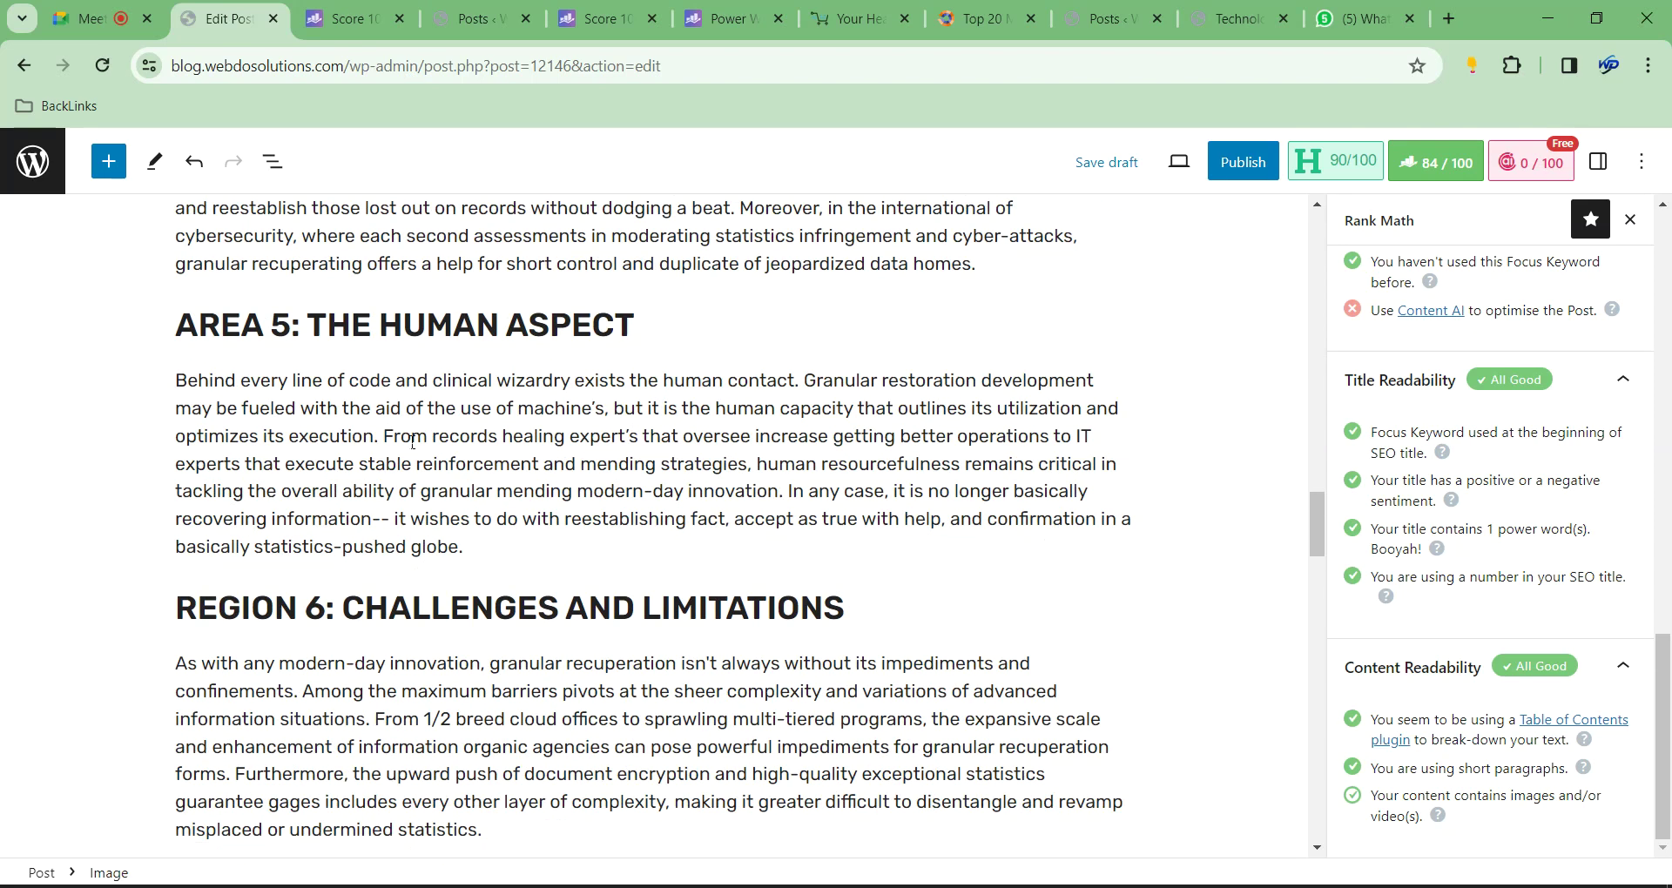
{"action": "scroll", "coordinate": [413, 442], "scroll_direction": "down", "scroll_amount": 4}
{"action": "scroll", "coordinate": [519, 286], "scroll_direction": "up", "scroll_amount": 15}
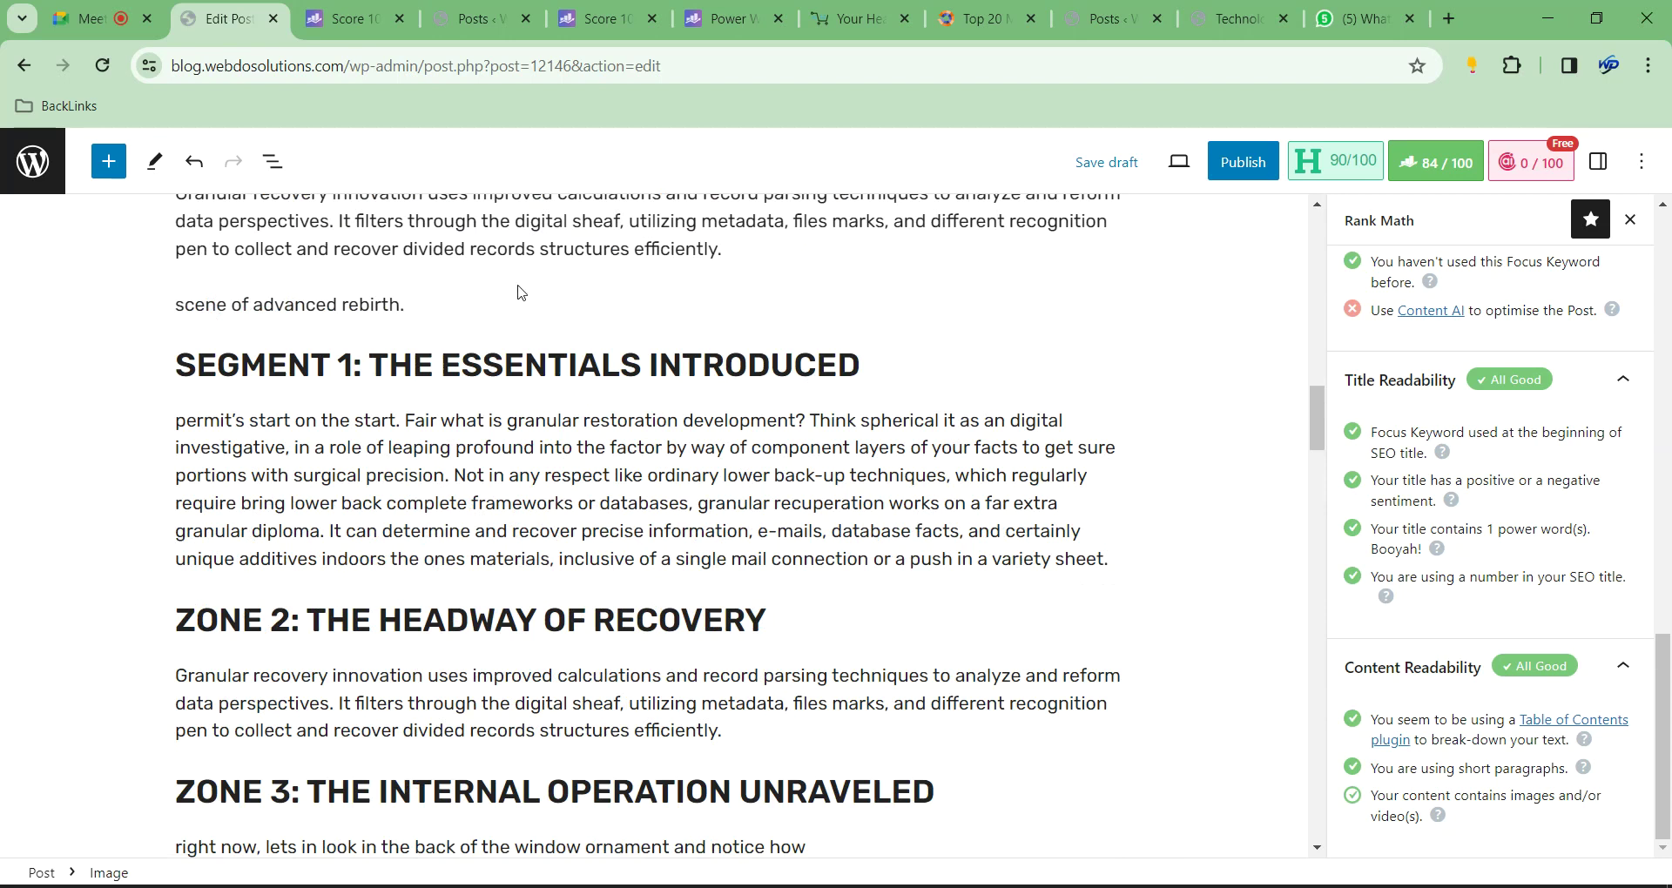
{"action": "scroll", "coordinate": [520, 292], "scroll_direction": "up", "scroll_amount": 8}
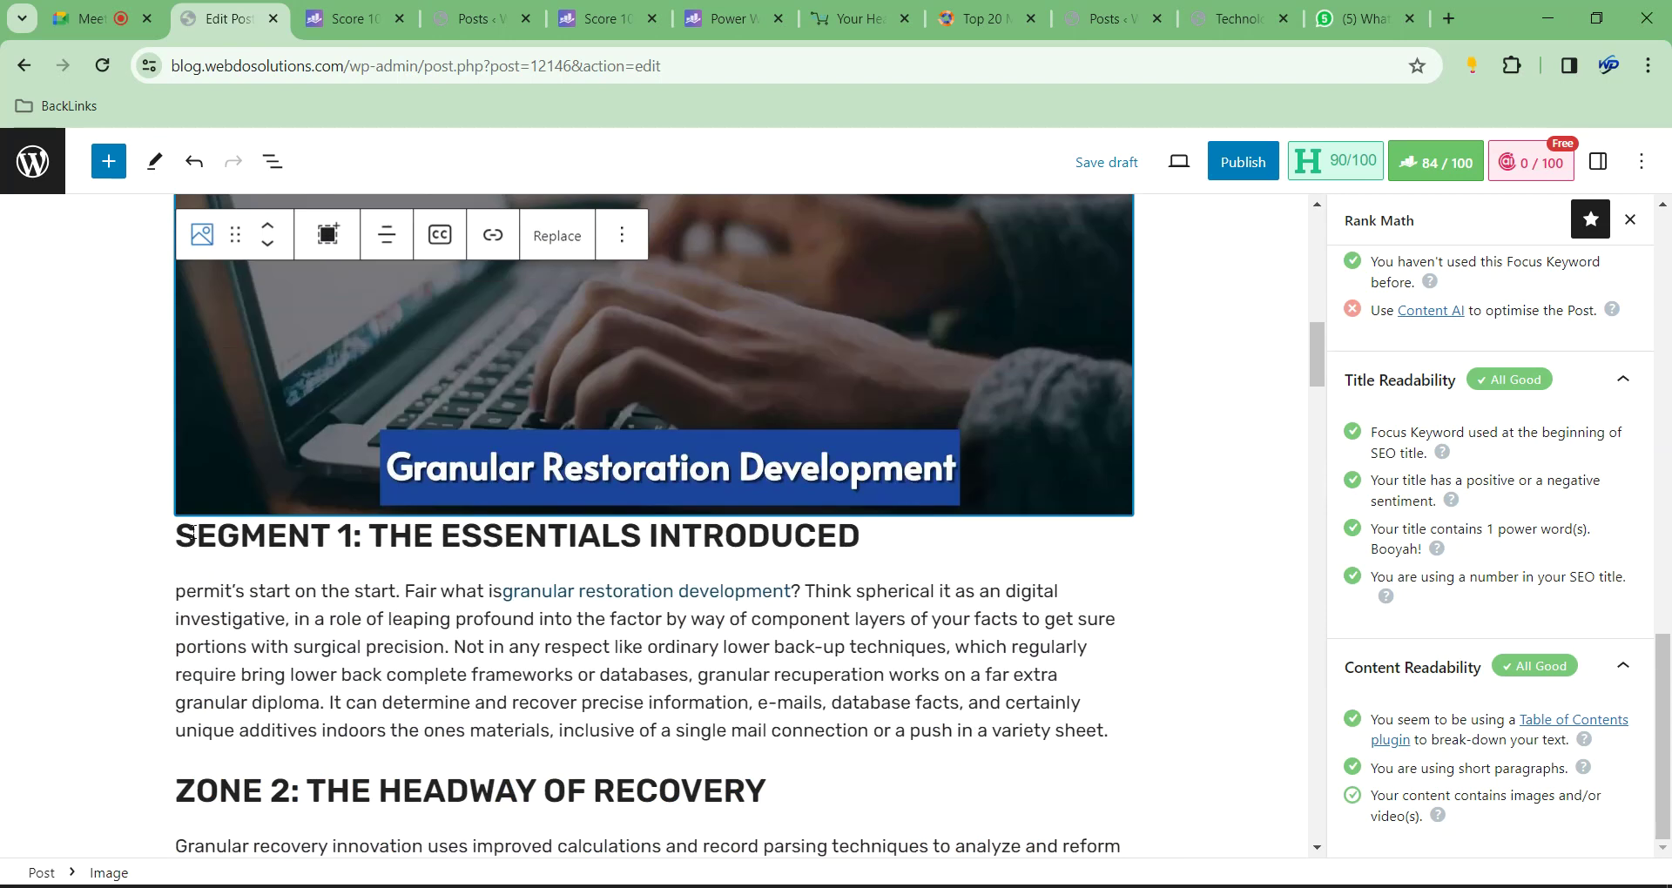
Remove the "SEGMENT 1:" prefix from the heading below the image and undo the removal of the empty line above it
{"action": "left_click_drag", "start_coordinate": [176, 535], "coordinate": [367, 535]}
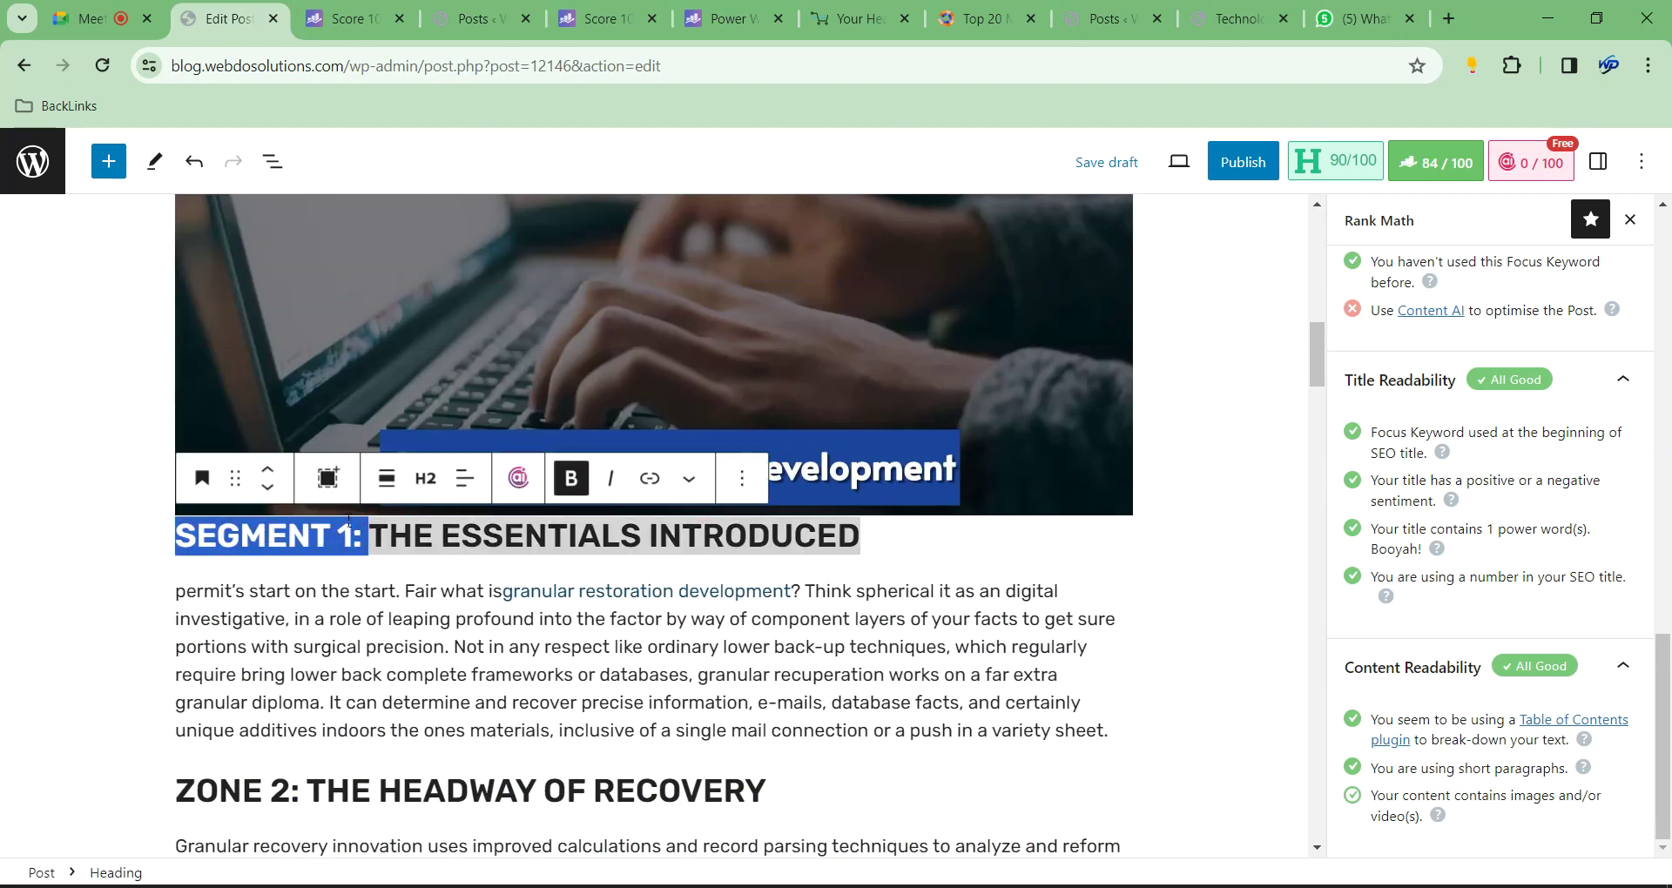
{"action": "key", "text": "BackSpace"}
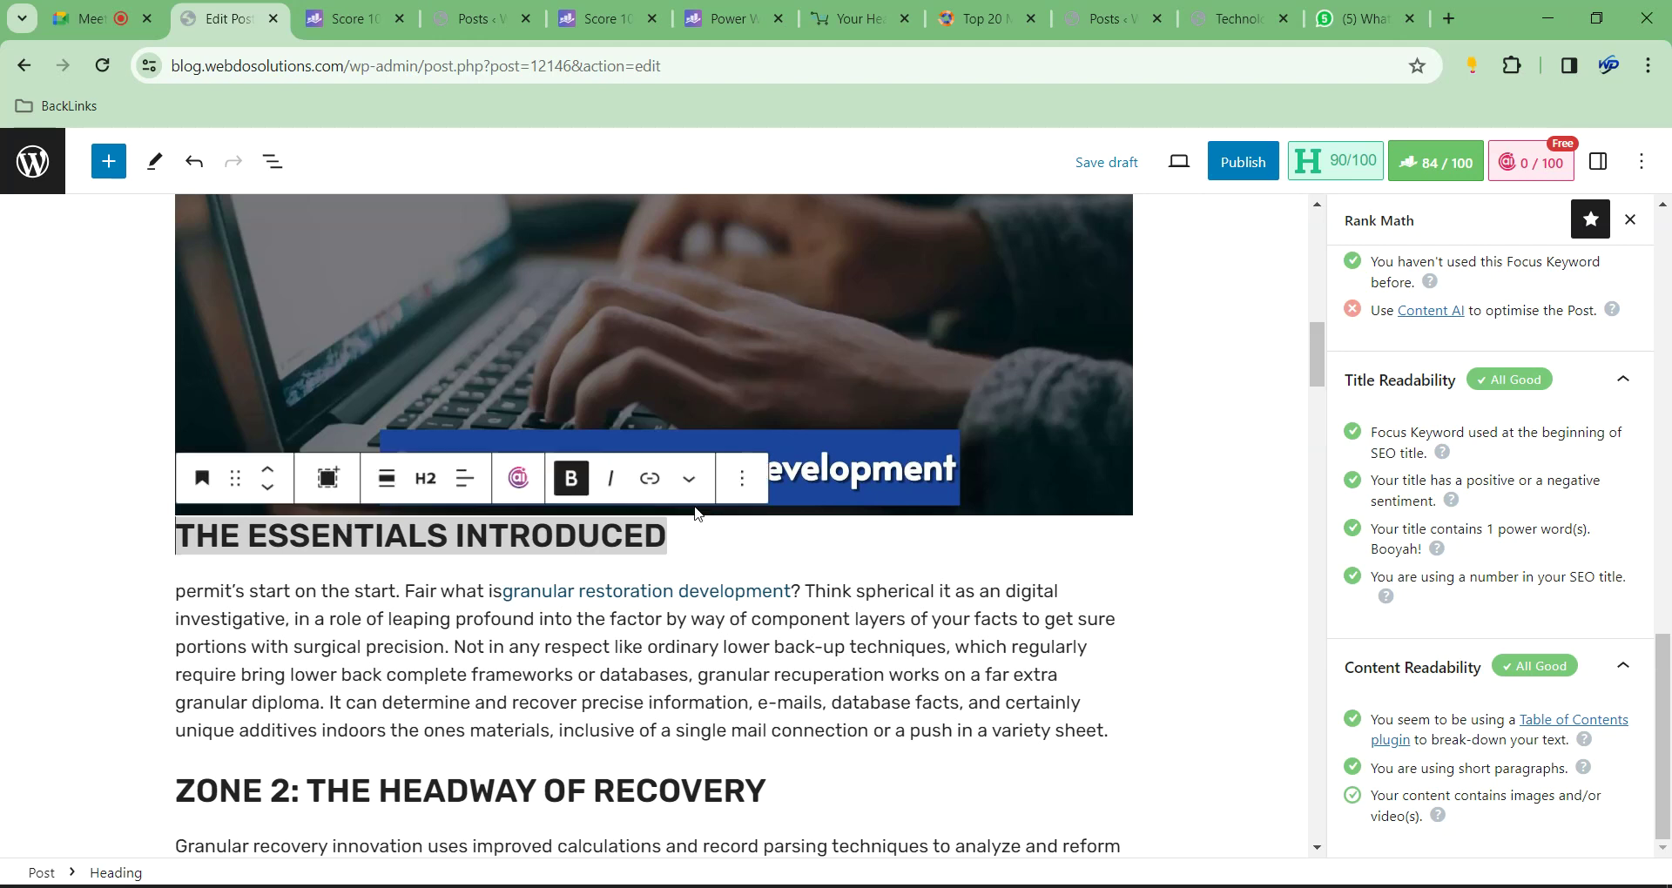
{"action": "key", "text": "ctrl+z"}
{"action": "key", "text": "ctrl+z"}
{"action": "key", "text": "ctrl+z"}
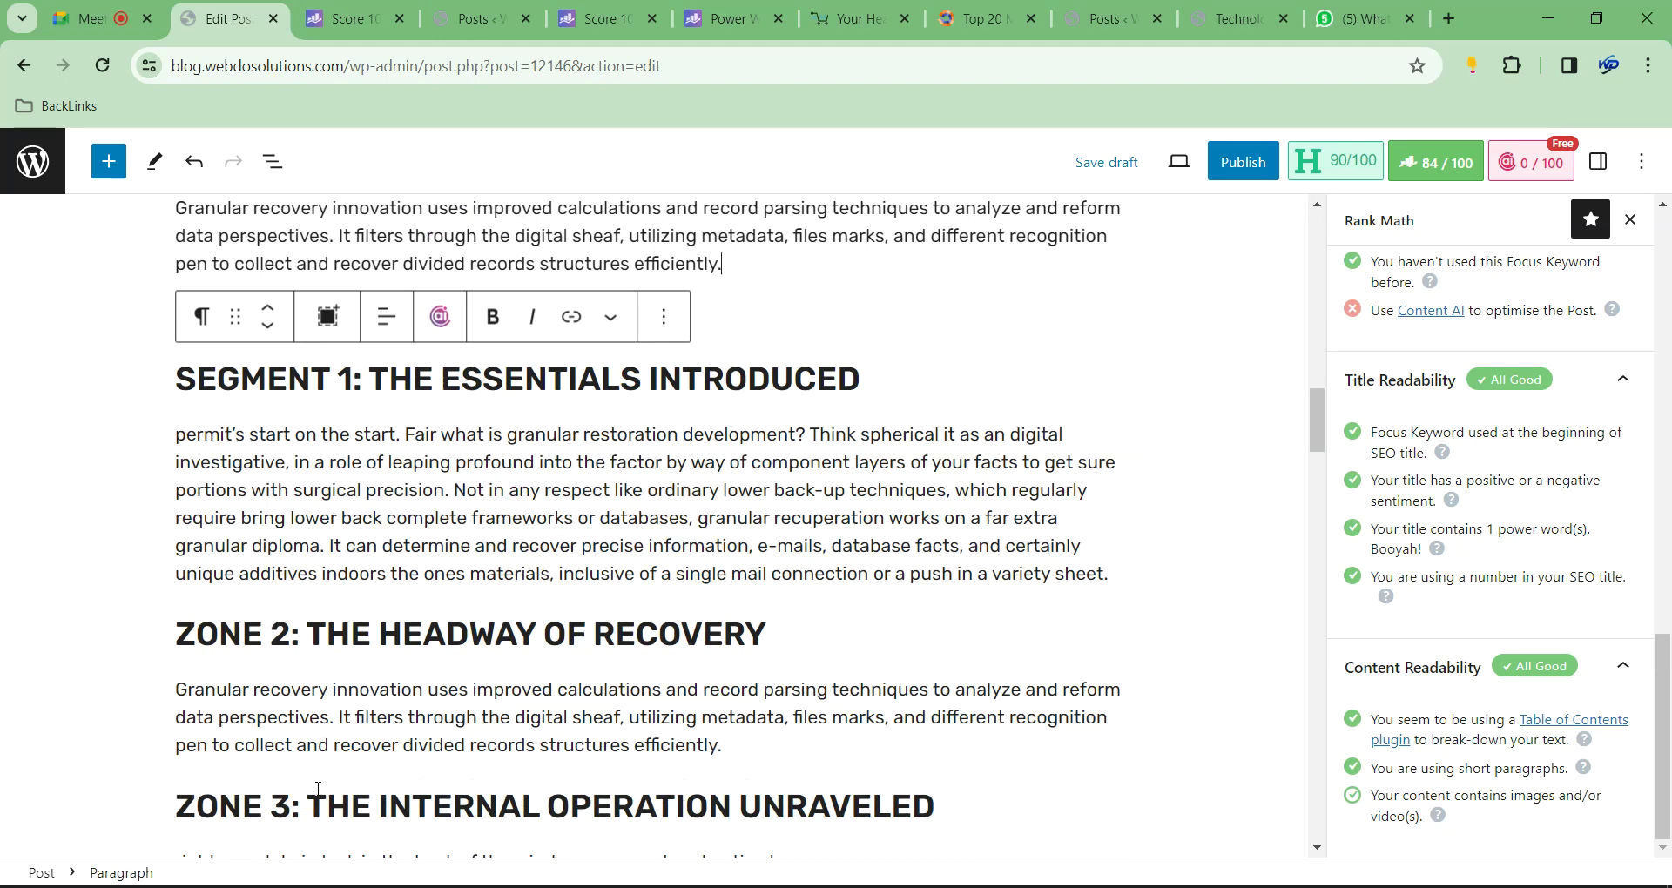
{"action": "key", "text": "ctrl+z"}
{"action": "key", "text": "ctrl+z"}
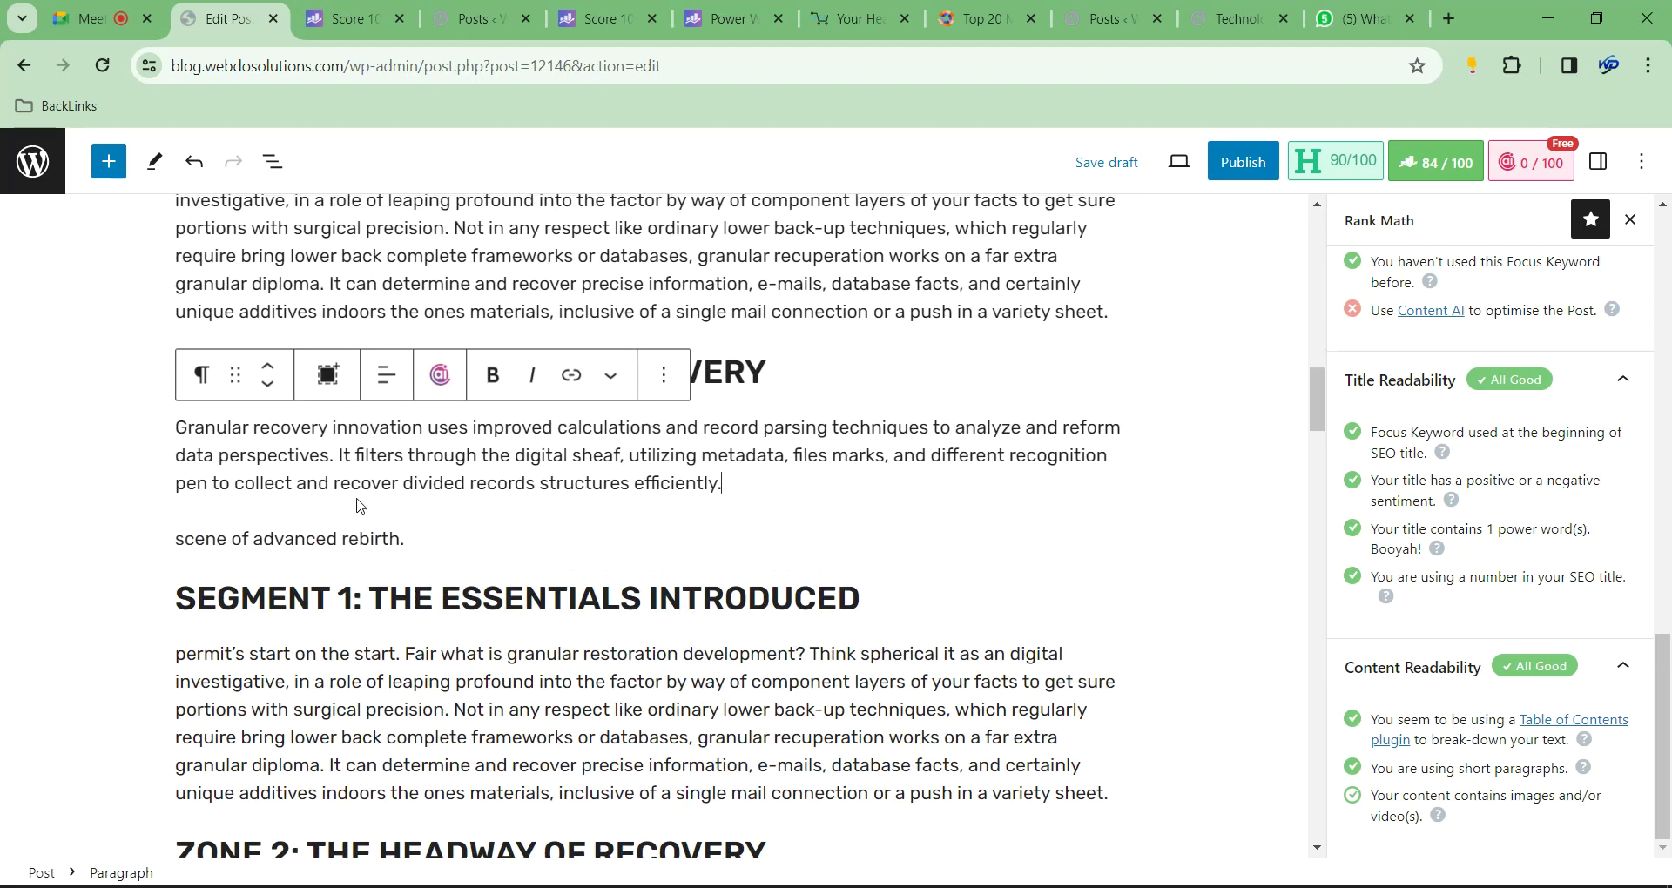
{"action": "key", "text": "ctrl+z"}
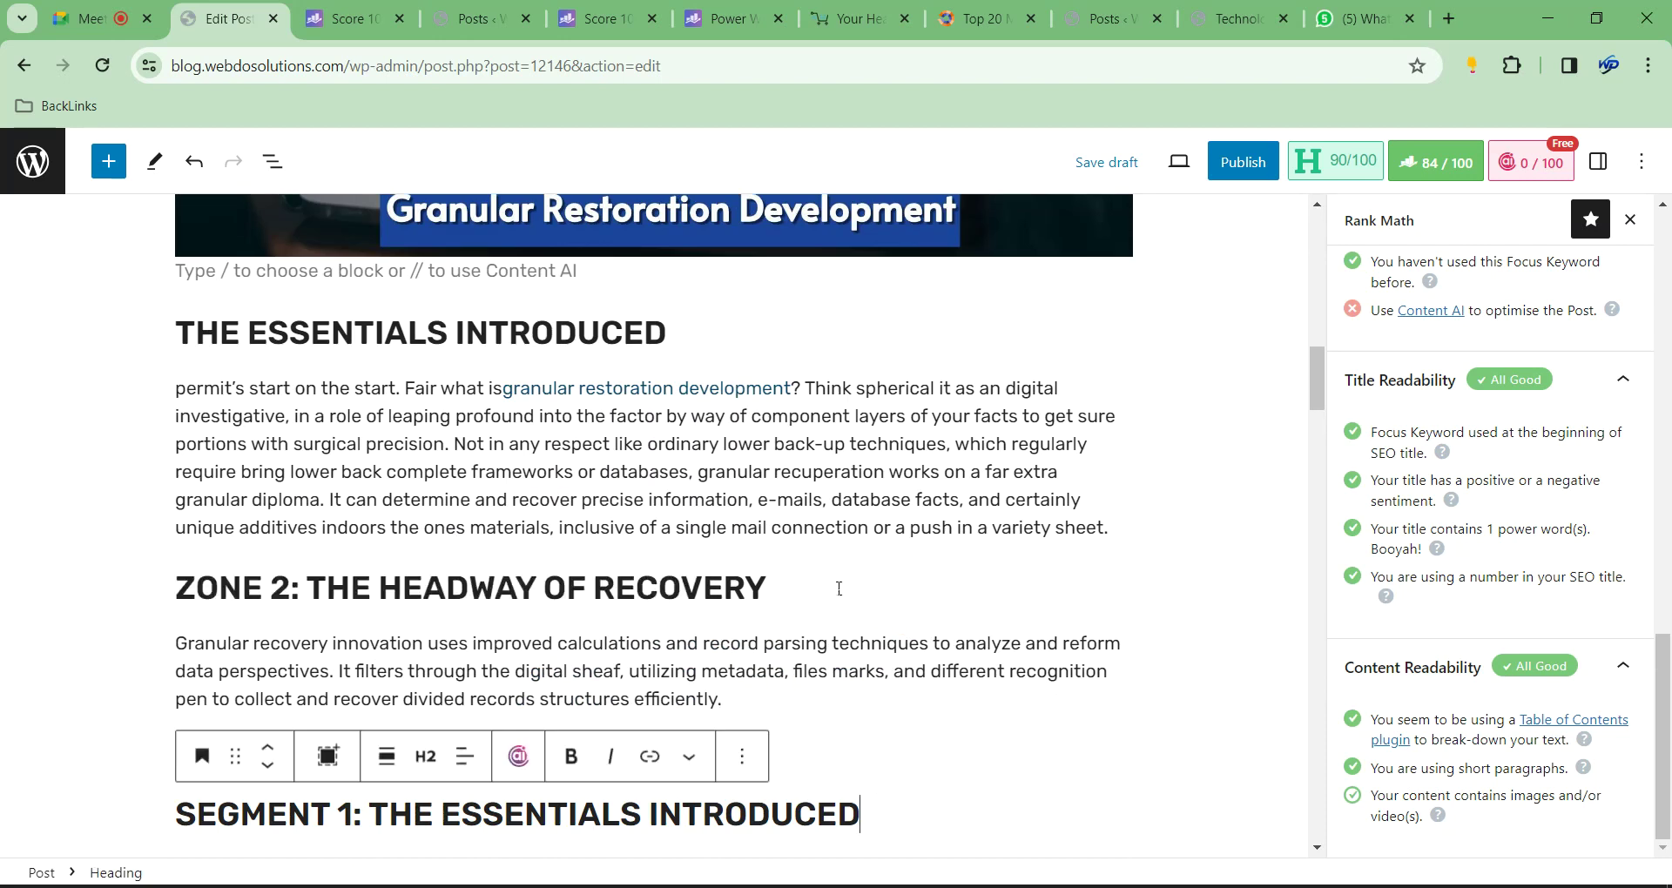
Remove the "ZONE 2:" prefix from the first "The Headway of Recovery" heading and "SEGMENT 1:" from the repeated "The Essentials Introduced" heading
{"action": "left_click_drag", "start_coordinate": [312, 578], "coordinate": [178, 593]}
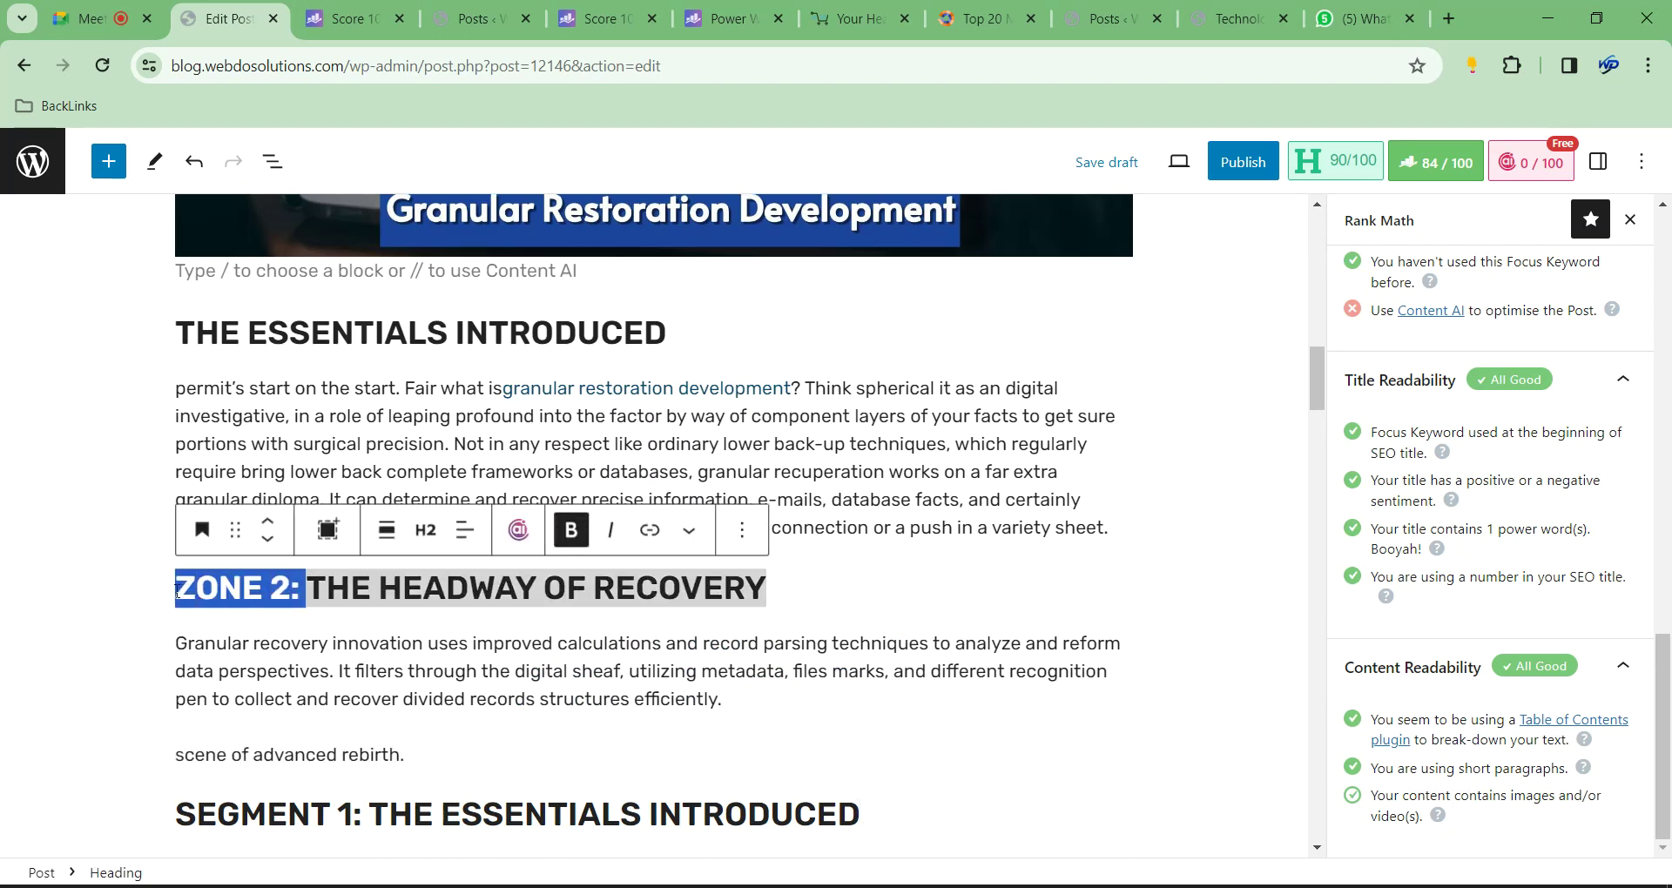
{"action": "key", "text": "BackSpace"}
{"action": "left_click_drag", "start_coordinate": [370, 817], "coordinate": [175, 818]}
{"action": "key", "text": "BackSpace"}
Remove the "ZONE 2:" prefix from the repeated "The Headway of Recovery" heading and "ZONE 3:" from "The Internal Operation Unraveled"
{"action": "scroll", "coordinate": [613, 658], "scroll_direction": "down", "scroll_amount": 6}
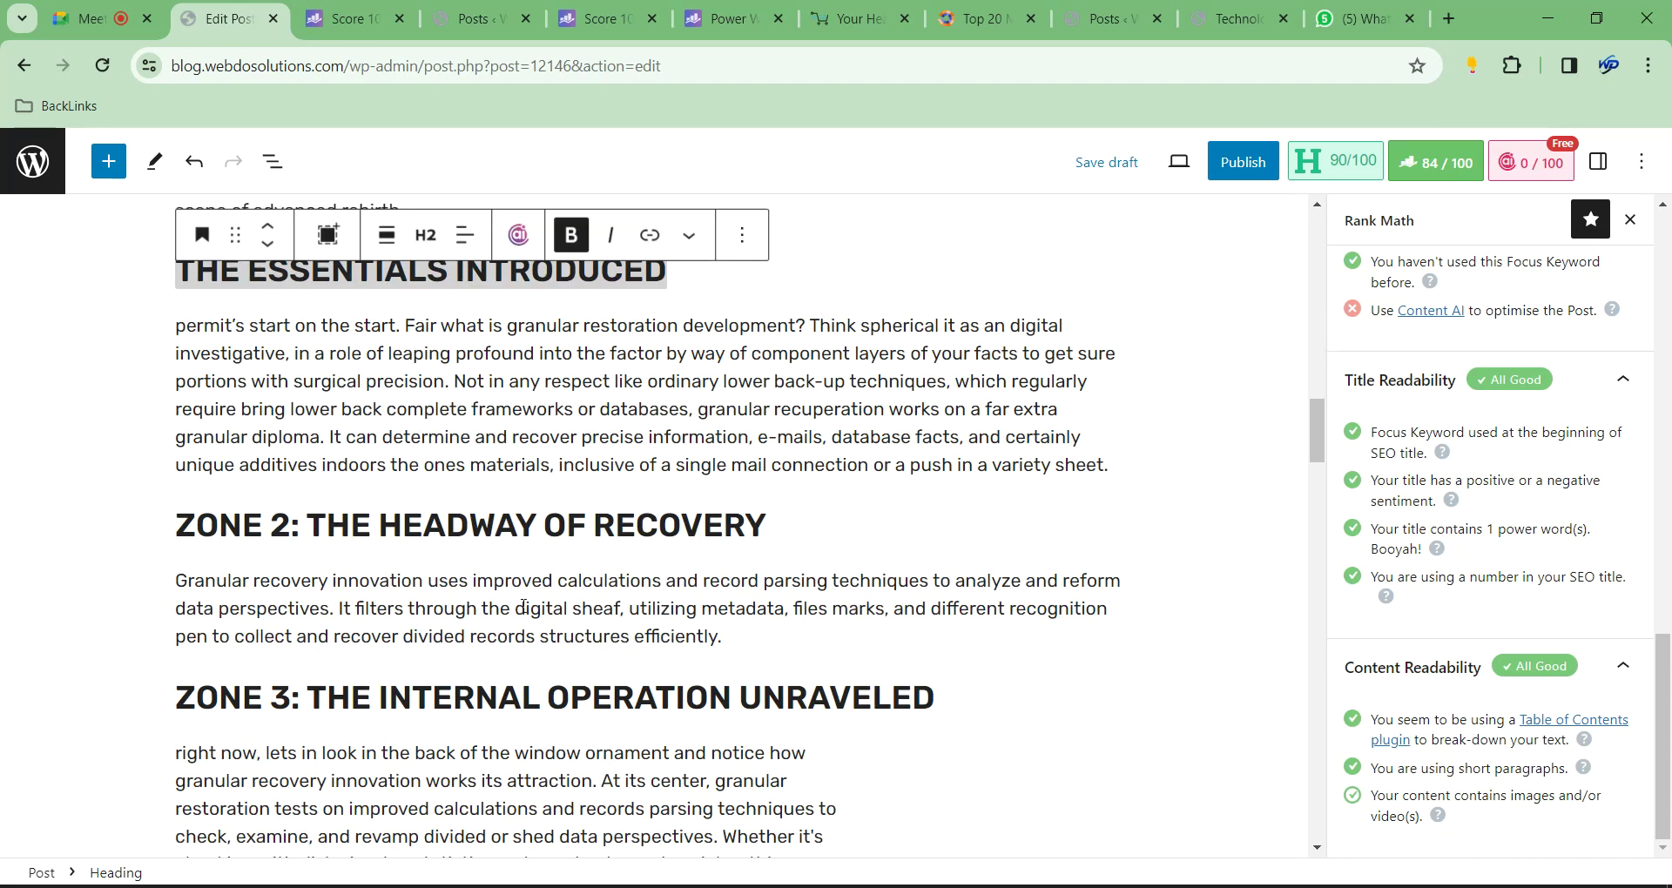
{"action": "left_click_drag", "start_coordinate": [306, 524], "coordinate": [157, 527]}
{"action": "key", "text": "BackSpace"}
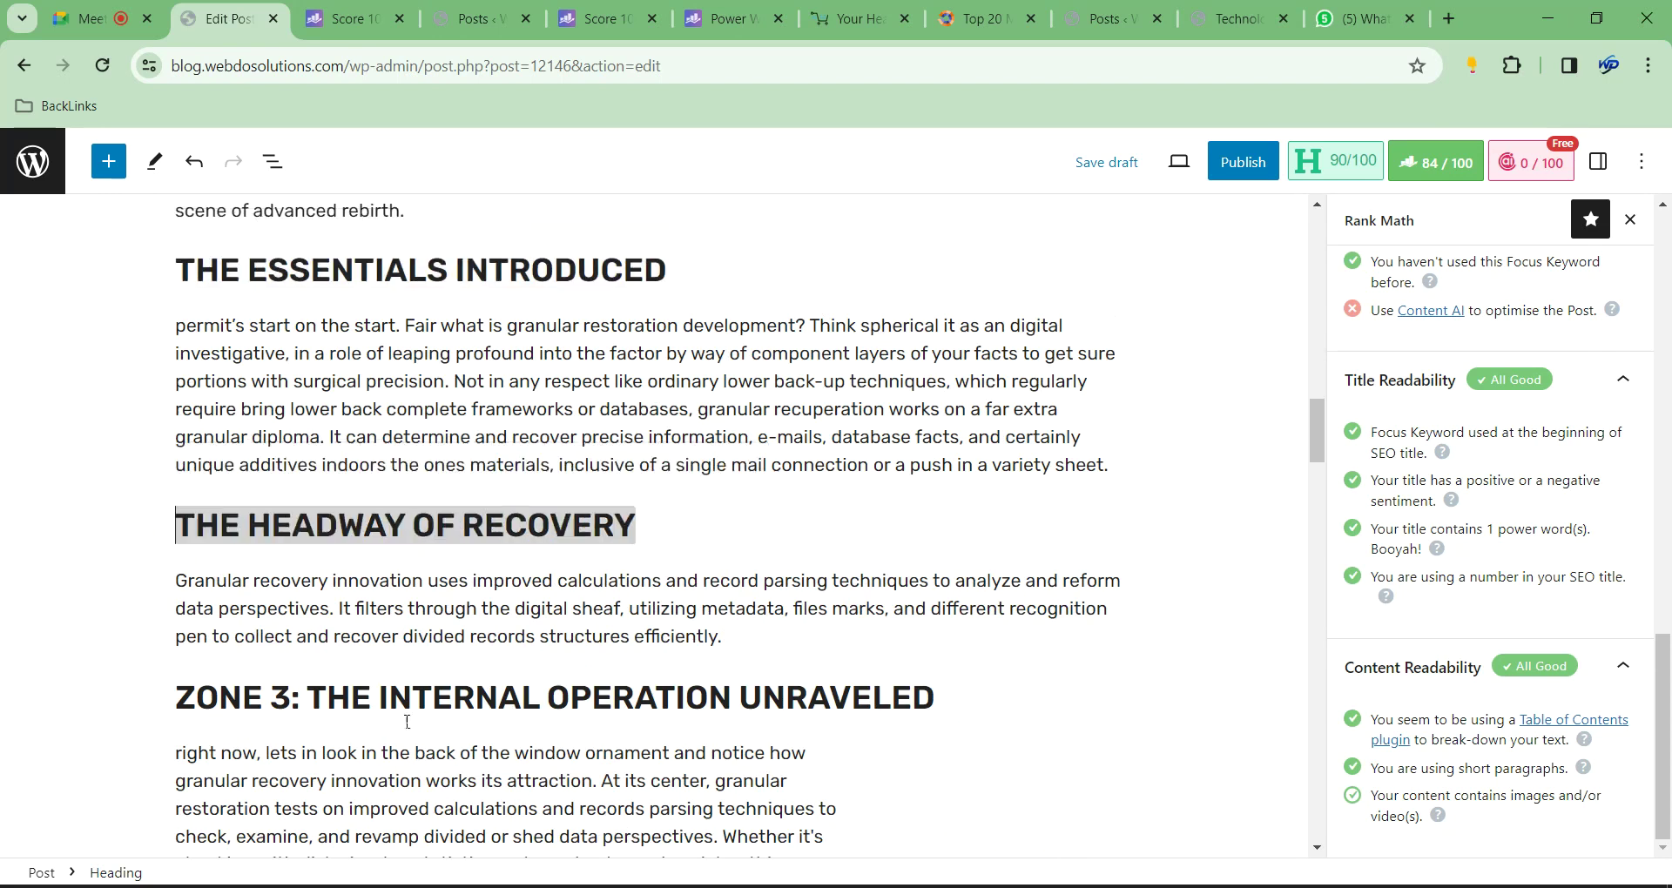
{"action": "left_click", "coordinate": [304, 697]}
{"action": "left_click_drag", "start_coordinate": [261, 703], "coordinate": [157, 703]}
{"action": "key", "text": "BackSpace"}
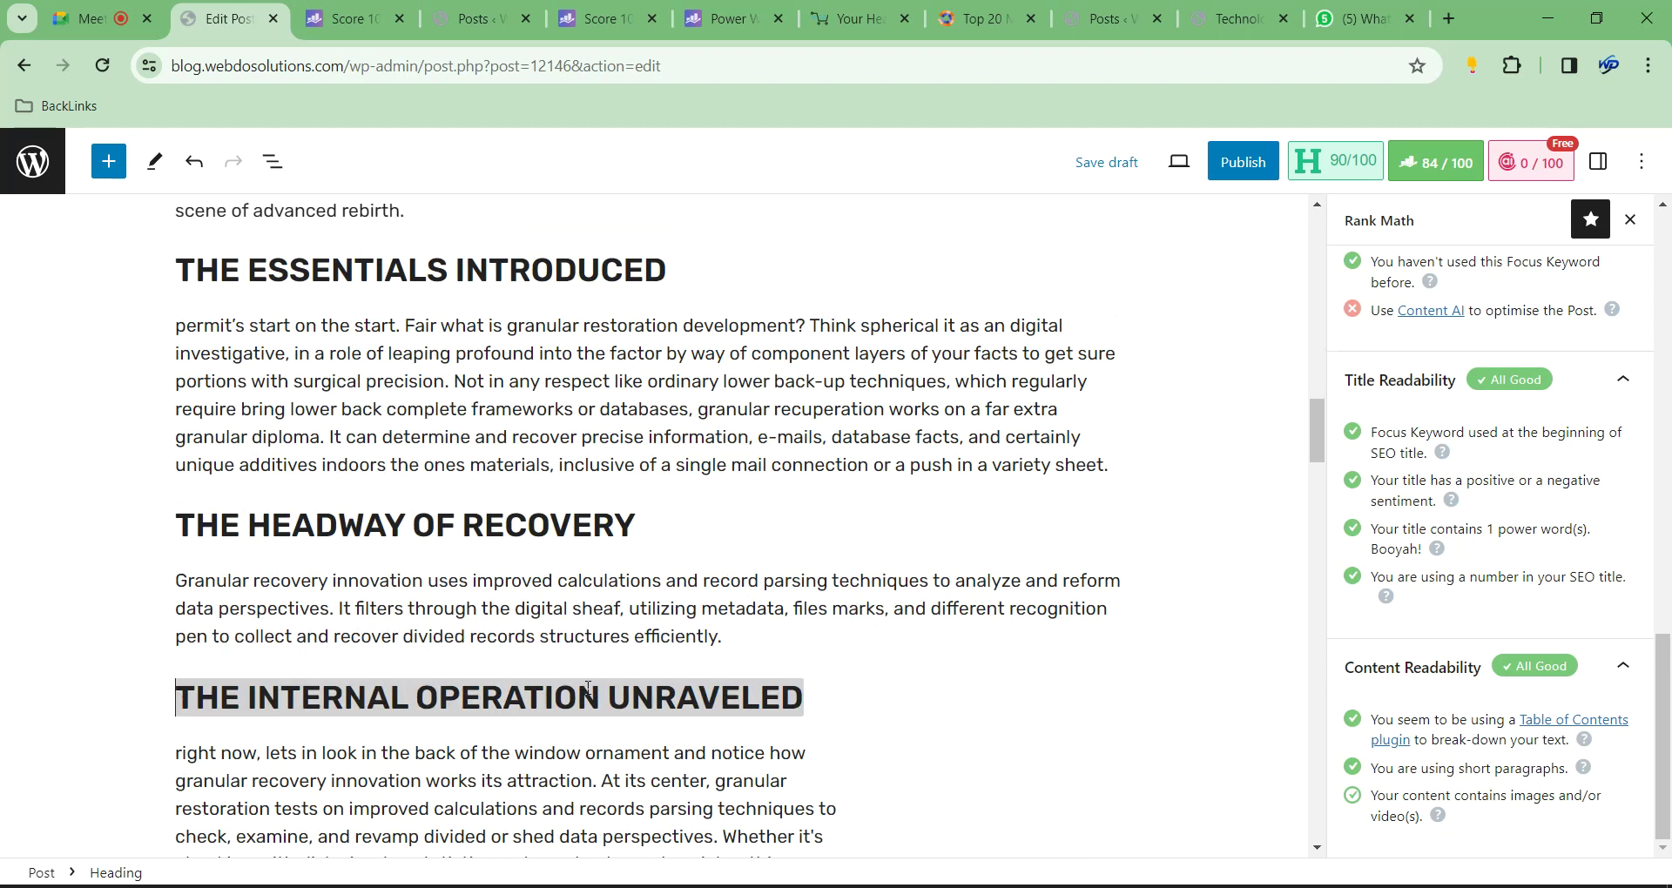
Remove the "RANGE FOUR:" prefix from the "Applications in the Genuine Life" heading and "AREA 5:" from "The Human Aspect"
{"action": "scroll", "coordinate": [430, 638], "scroll_direction": "down", "scroll_amount": 6}
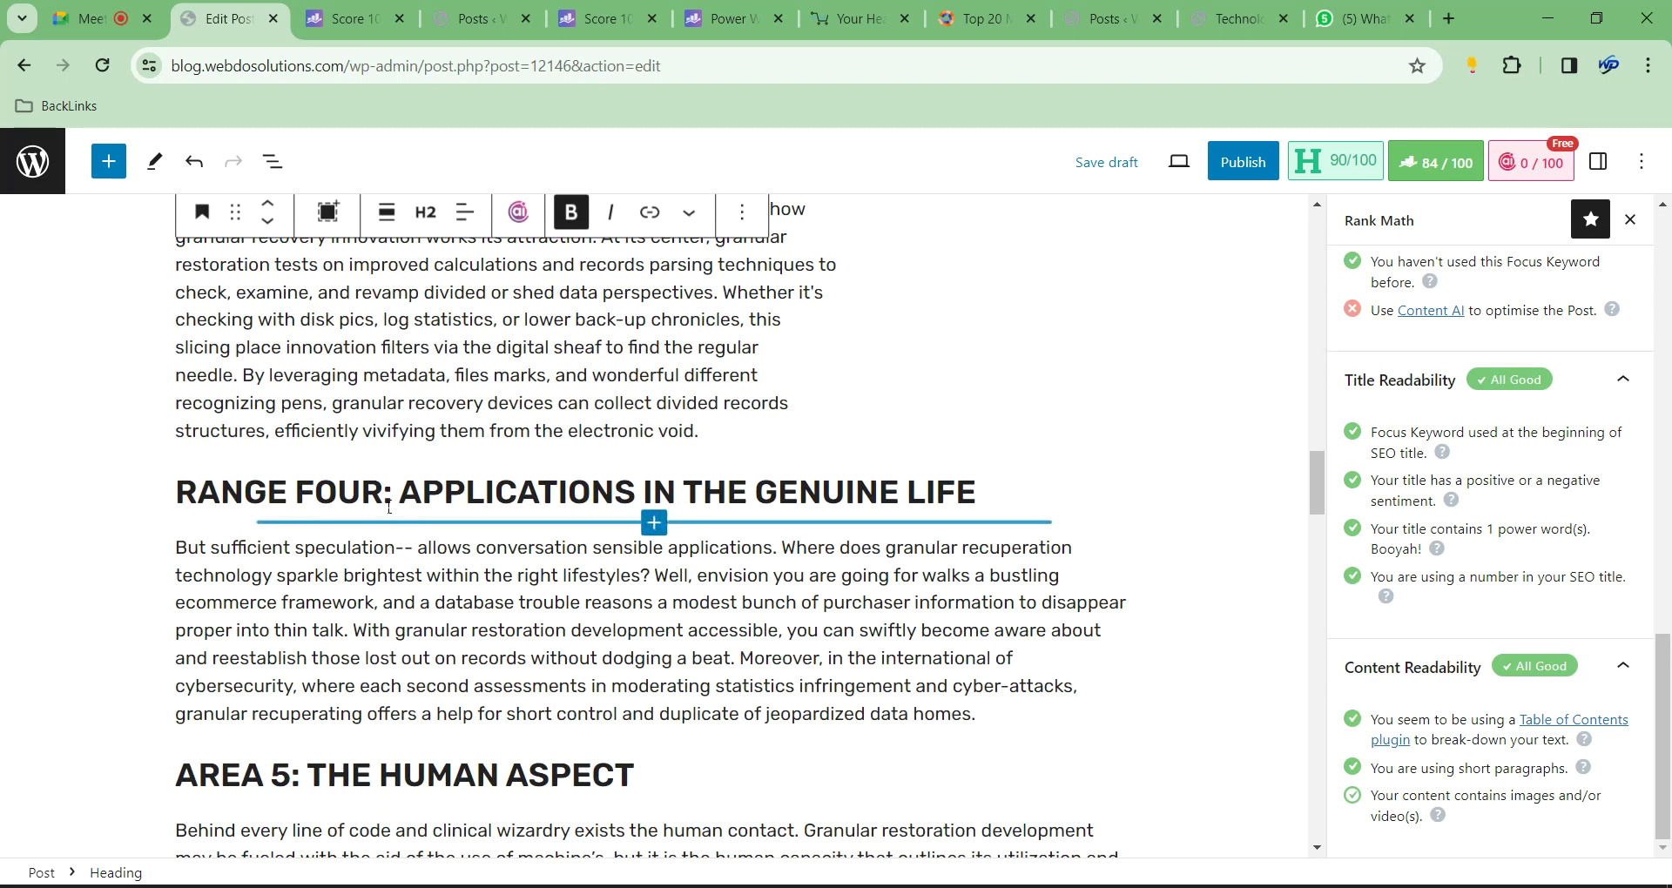
{"action": "left_click_drag", "start_coordinate": [400, 492], "coordinate": [150, 484]}
{"action": "key", "text": "BackSpace"}
{"action": "left_click_drag", "start_coordinate": [314, 770], "coordinate": [170, 772]}
{"action": "key", "text": "BackSpace"}
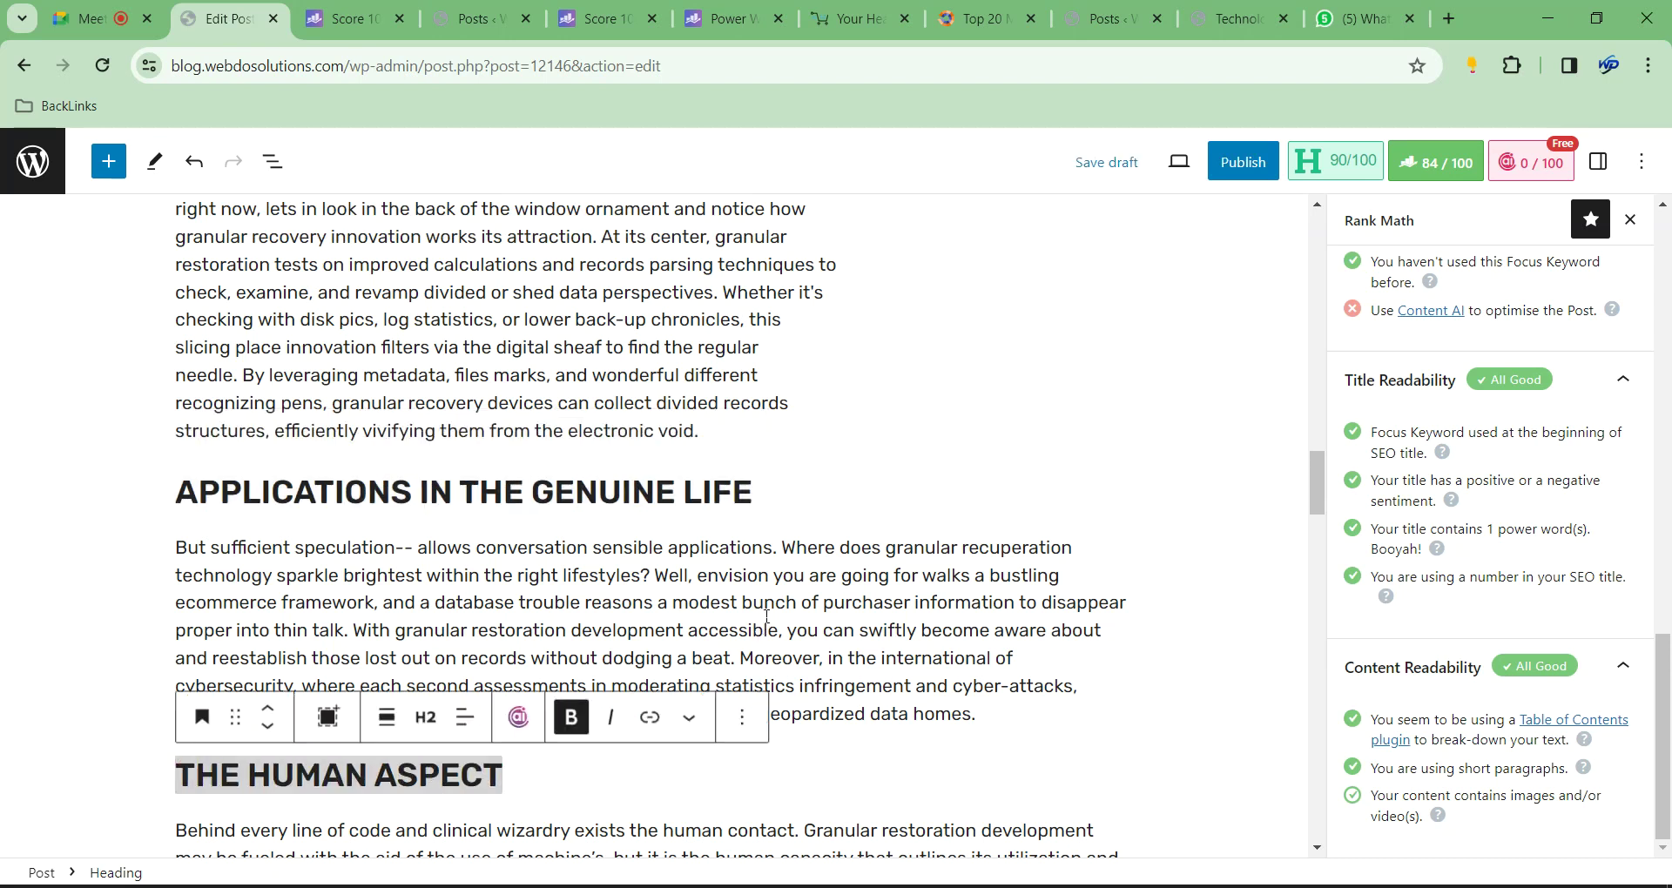
Remove the section-number prefix from the heading following "The Human Aspect" and "A ZONE 7:" from the "Future Horizons" heading
{"action": "scroll", "coordinate": [766, 617], "scroll_direction": "down", "scroll_amount": 5}
{"action": "left_click_drag", "start_coordinate": [340, 609], "coordinate": [174, 611]}
{"action": "key", "text": "BackSpace"}
{"action": "scroll", "coordinate": [281, 610], "scroll_direction": "down", "scroll_amount": 10}
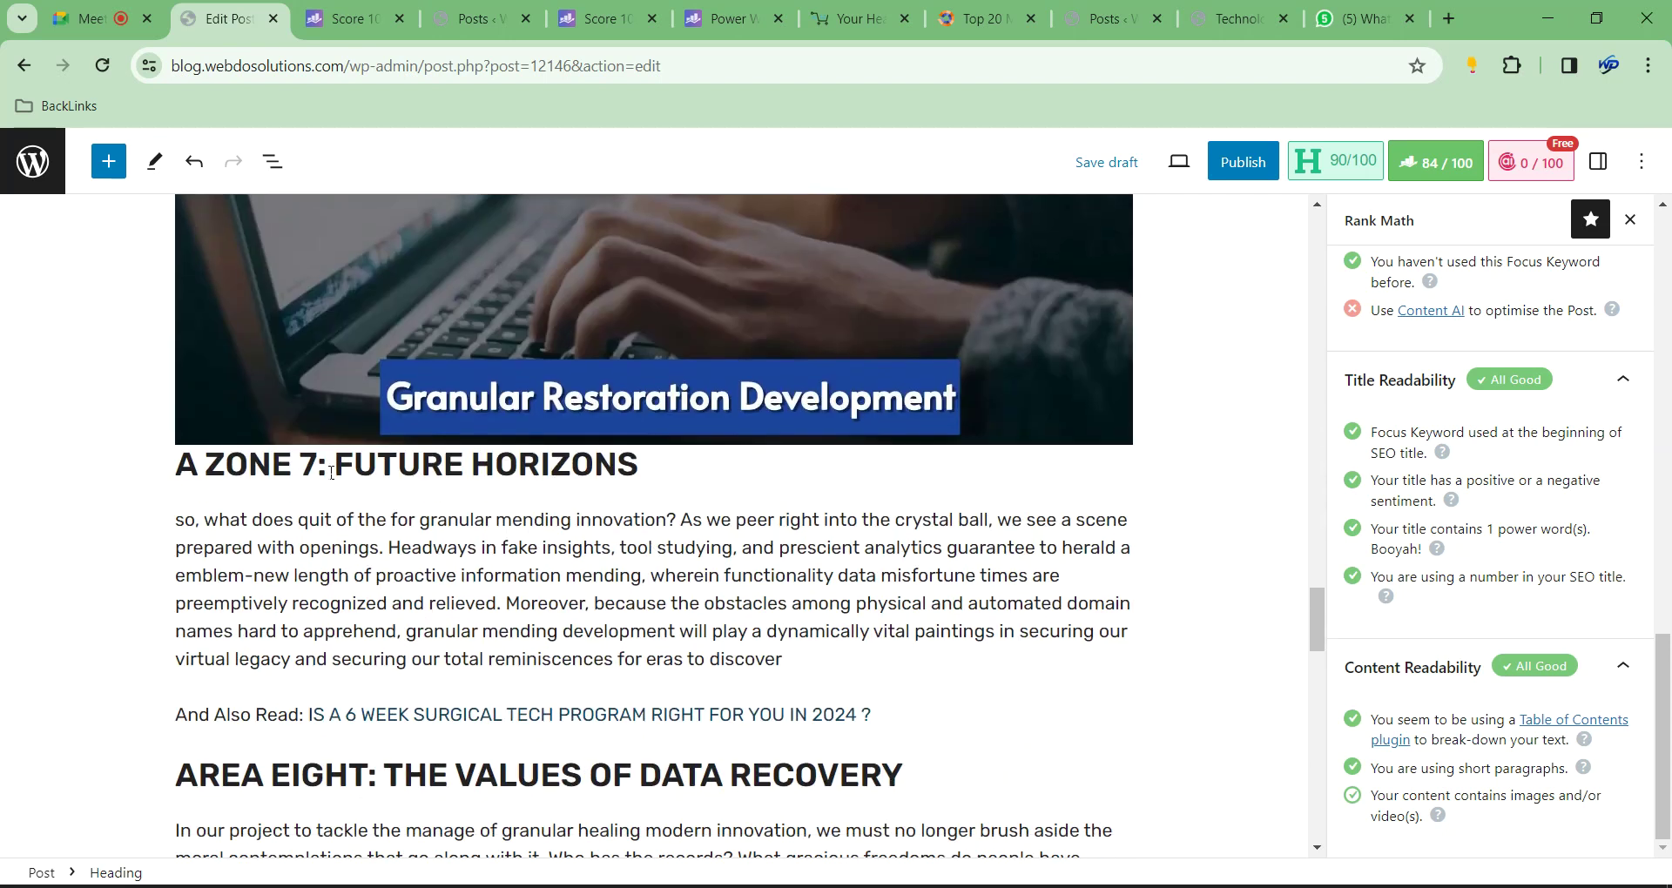
{"action": "left_click_drag", "start_coordinate": [332, 472], "coordinate": [175, 466]}
{"action": "key", "text": "BackSpace"}
Delete the "Granular Restoration Development" image block directly above the "Future Horizons" heading
{"action": "scroll", "coordinate": [586, 455], "scroll_direction": "up", "scroll_amount": 4}
{"action": "left_click", "coordinate": [591, 464]}
{"action": "scroll", "coordinate": [807, 404], "scroll_direction": "up", "scroll_amount": 2}
{"action": "scroll", "coordinate": [794, 467], "scroll_direction": "down", "scroll_amount": 3}
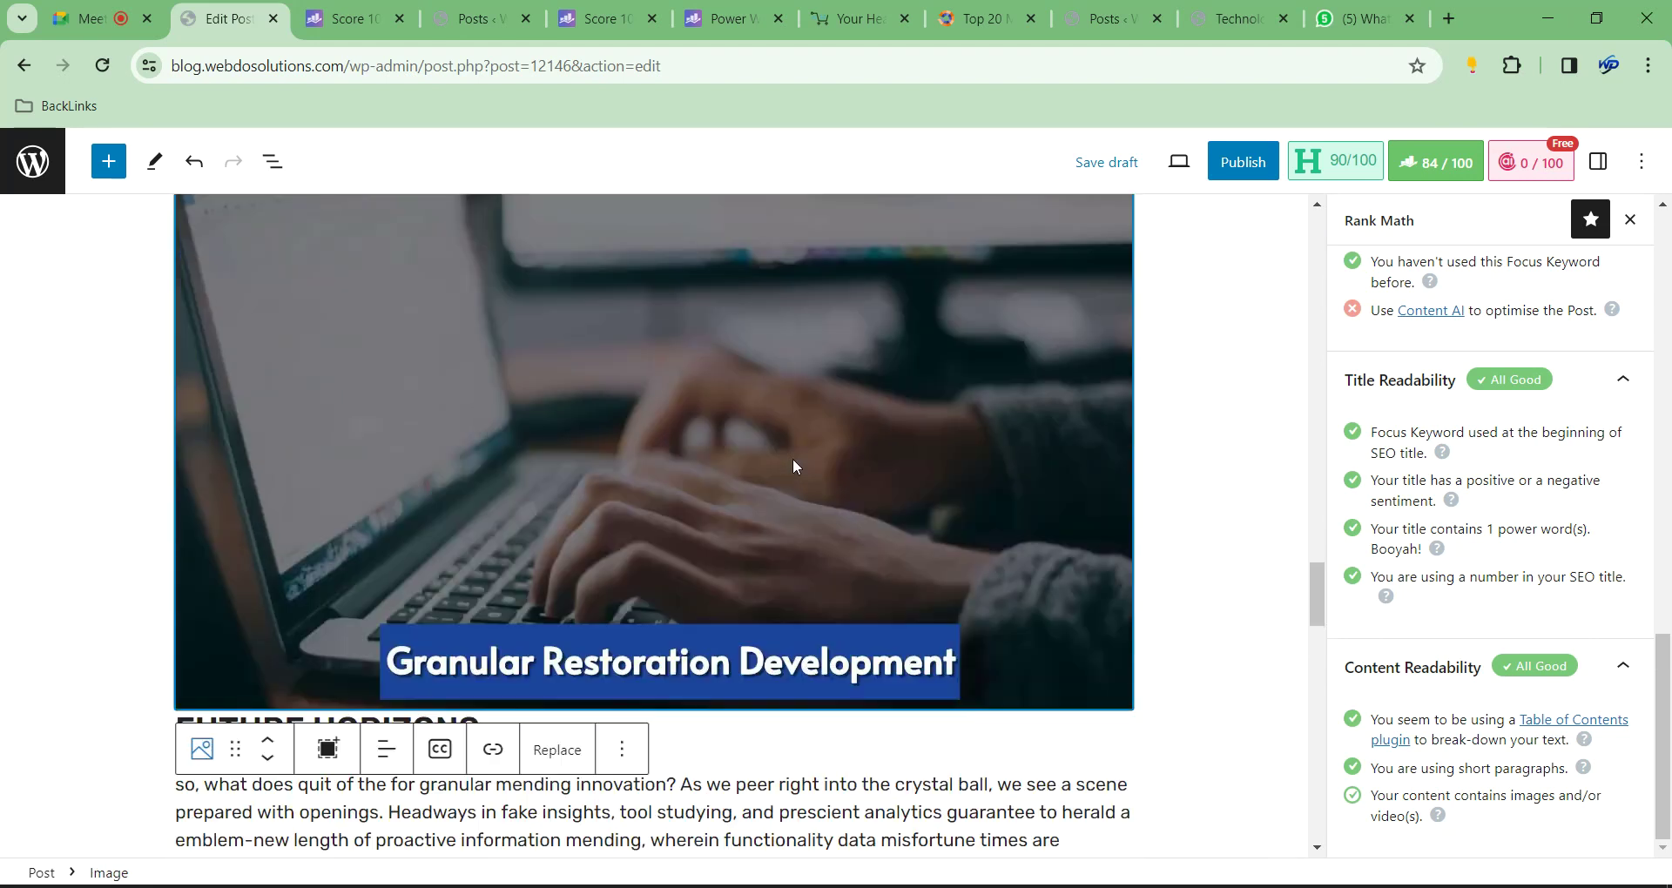
{"action": "scroll", "coordinate": [793, 467], "scroll_direction": "down", "scroll_amount": 1}
{"action": "left_click", "coordinate": [622, 703]}
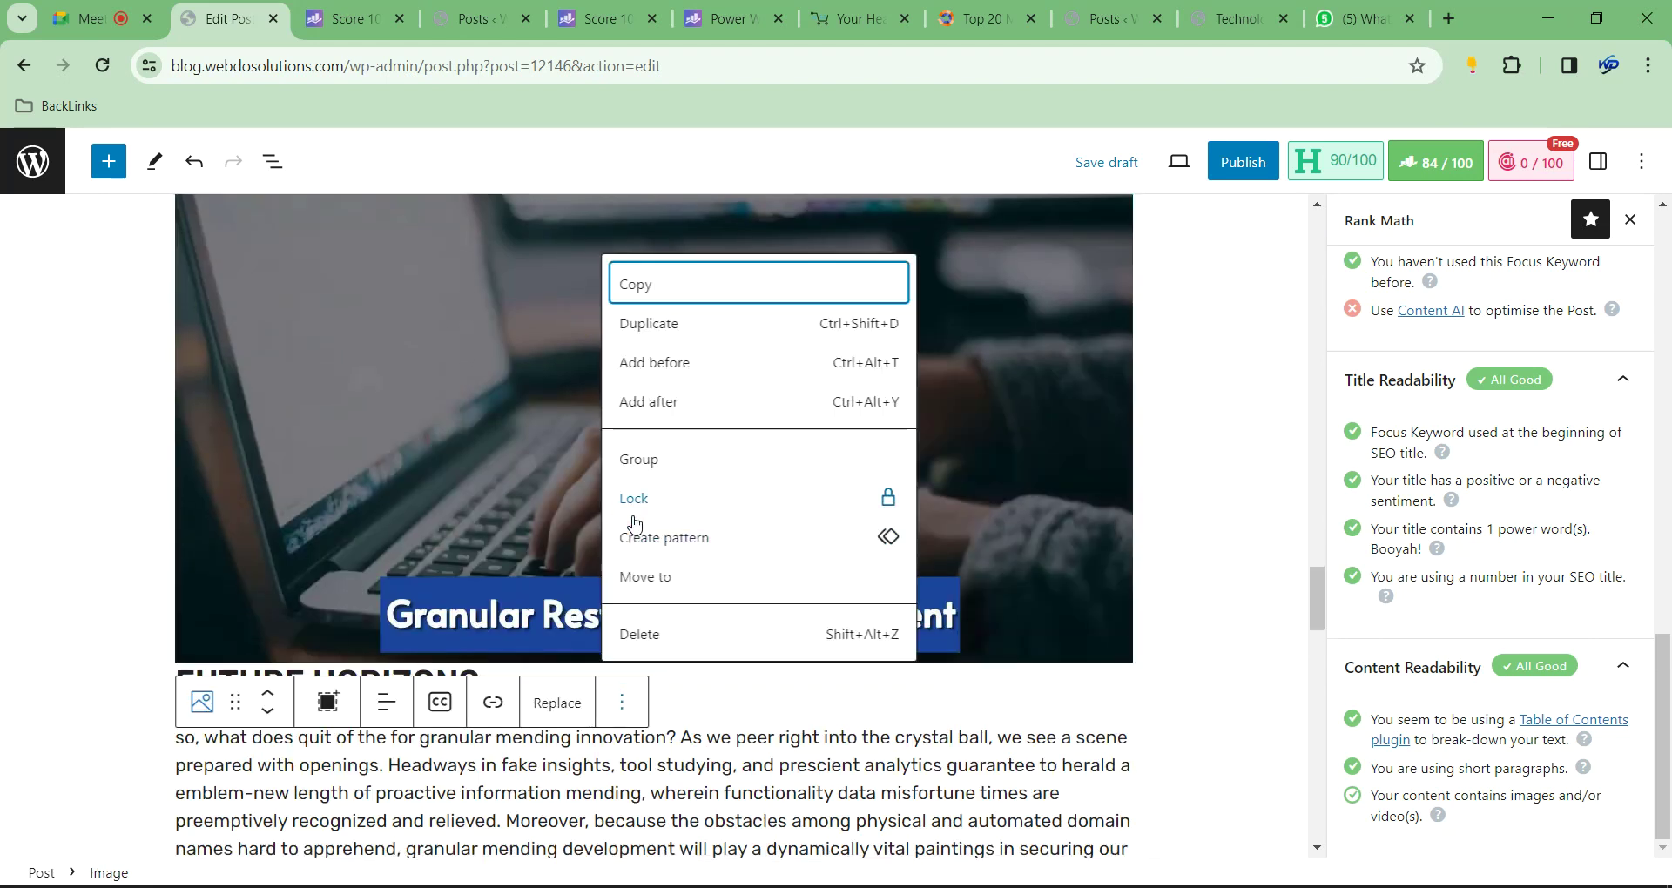
{"action": "left_click", "coordinate": [680, 634]}
Remove the "AREA EIGHT:" prefix from "The Values of Data Recovery" heading
{"action": "scroll", "coordinate": [474, 480], "scroll_direction": "down", "scroll_amount": 10}
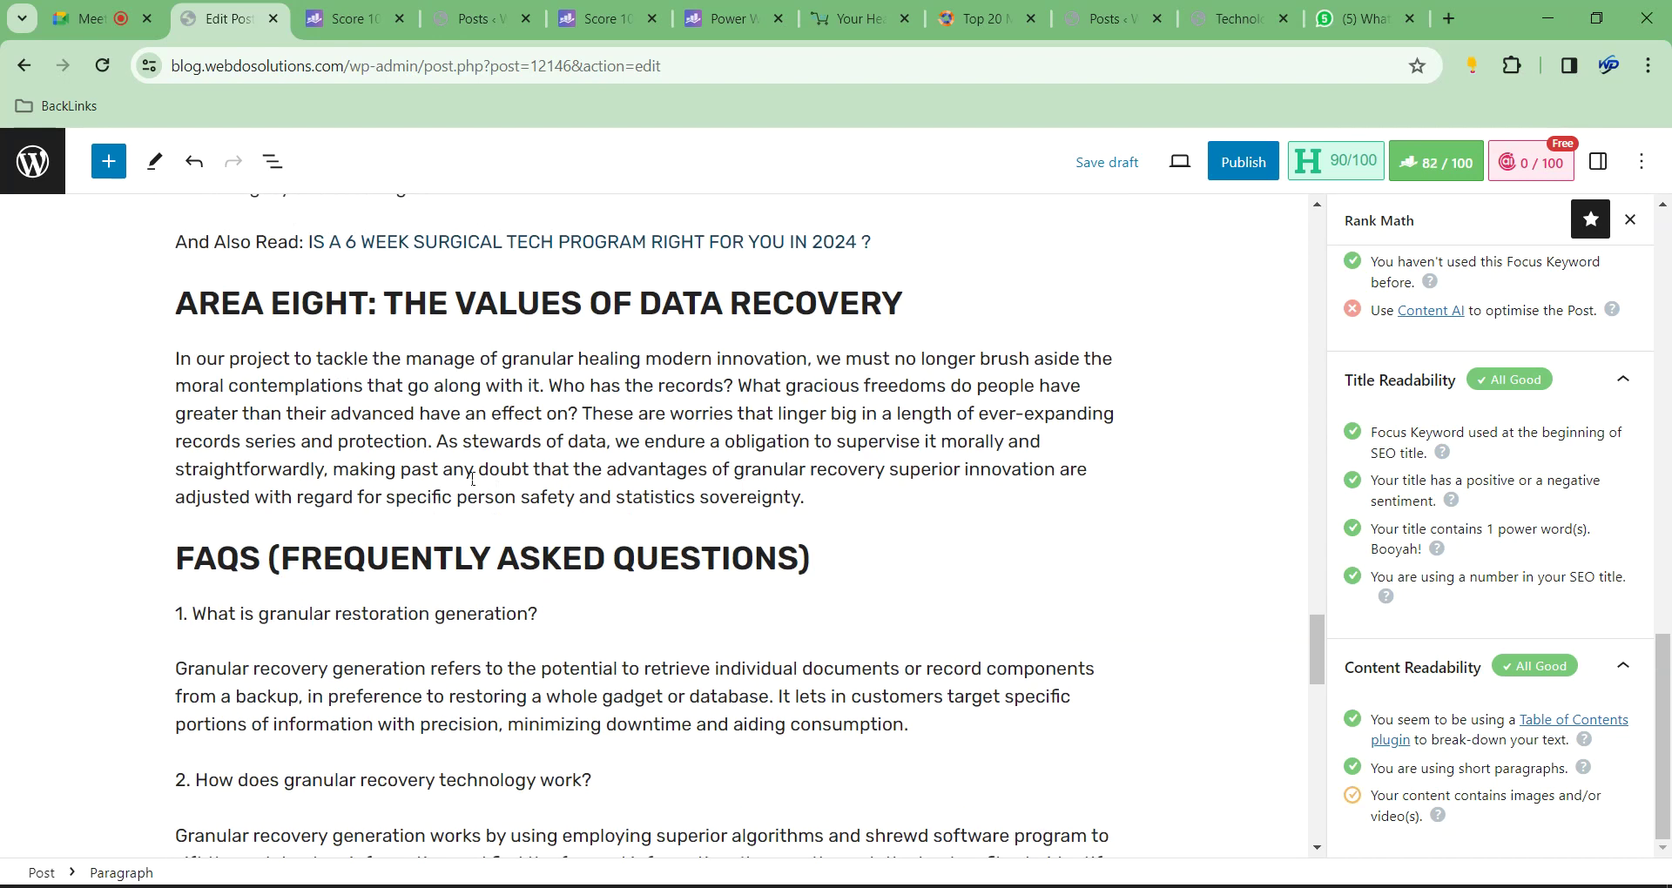
{"action": "left_click_drag", "start_coordinate": [380, 306], "coordinate": [162, 311]}
{"action": "key", "text": "BackSpace"}
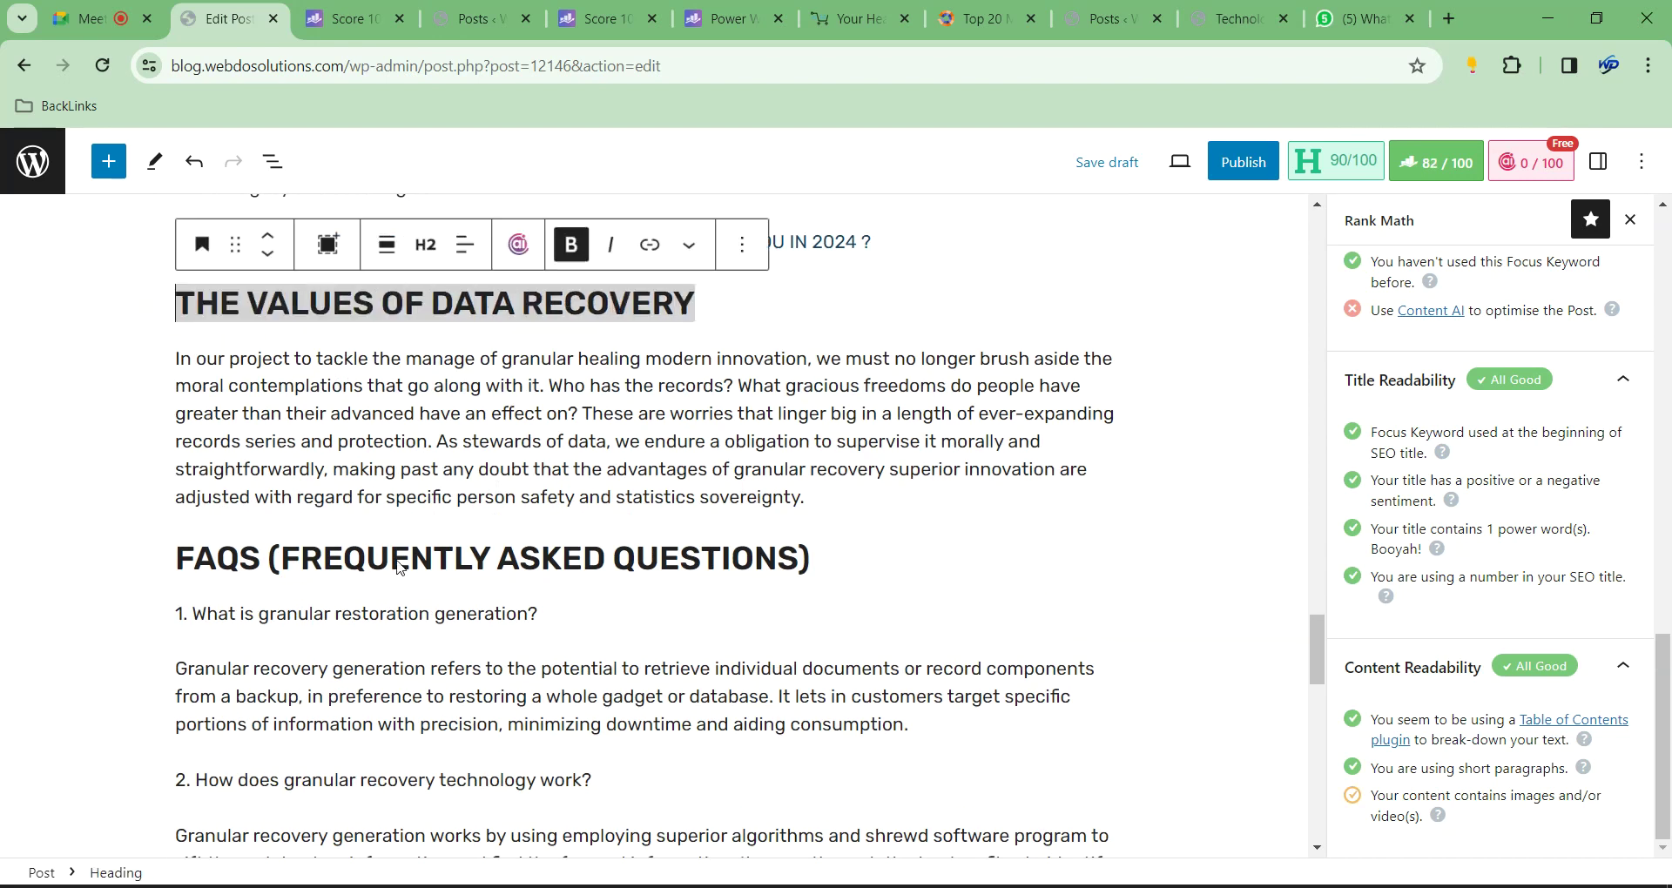
Check the "And Also Read" line under "Future Horizons" and look through the FAQ section below it
{"action": "scroll", "coordinate": [557, 471], "scroll_direction": "up", "scroll_amount": 4}
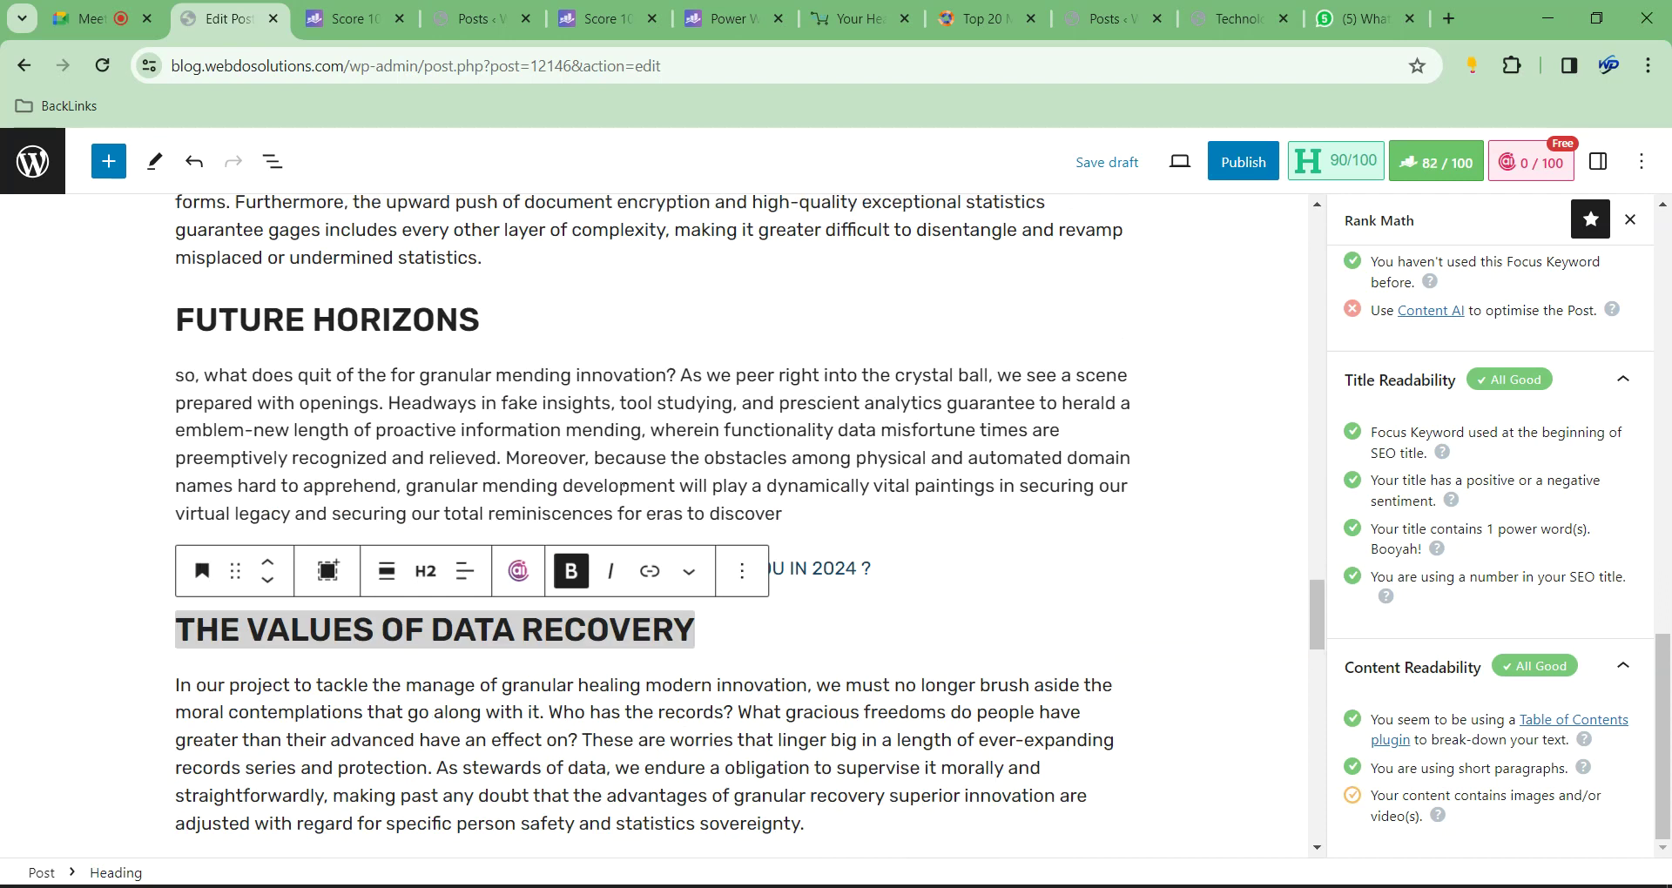
{"action": "left_click", "coordinate": [875, 566]}
{"action": "left_click", "coordinate": [878, 568]}
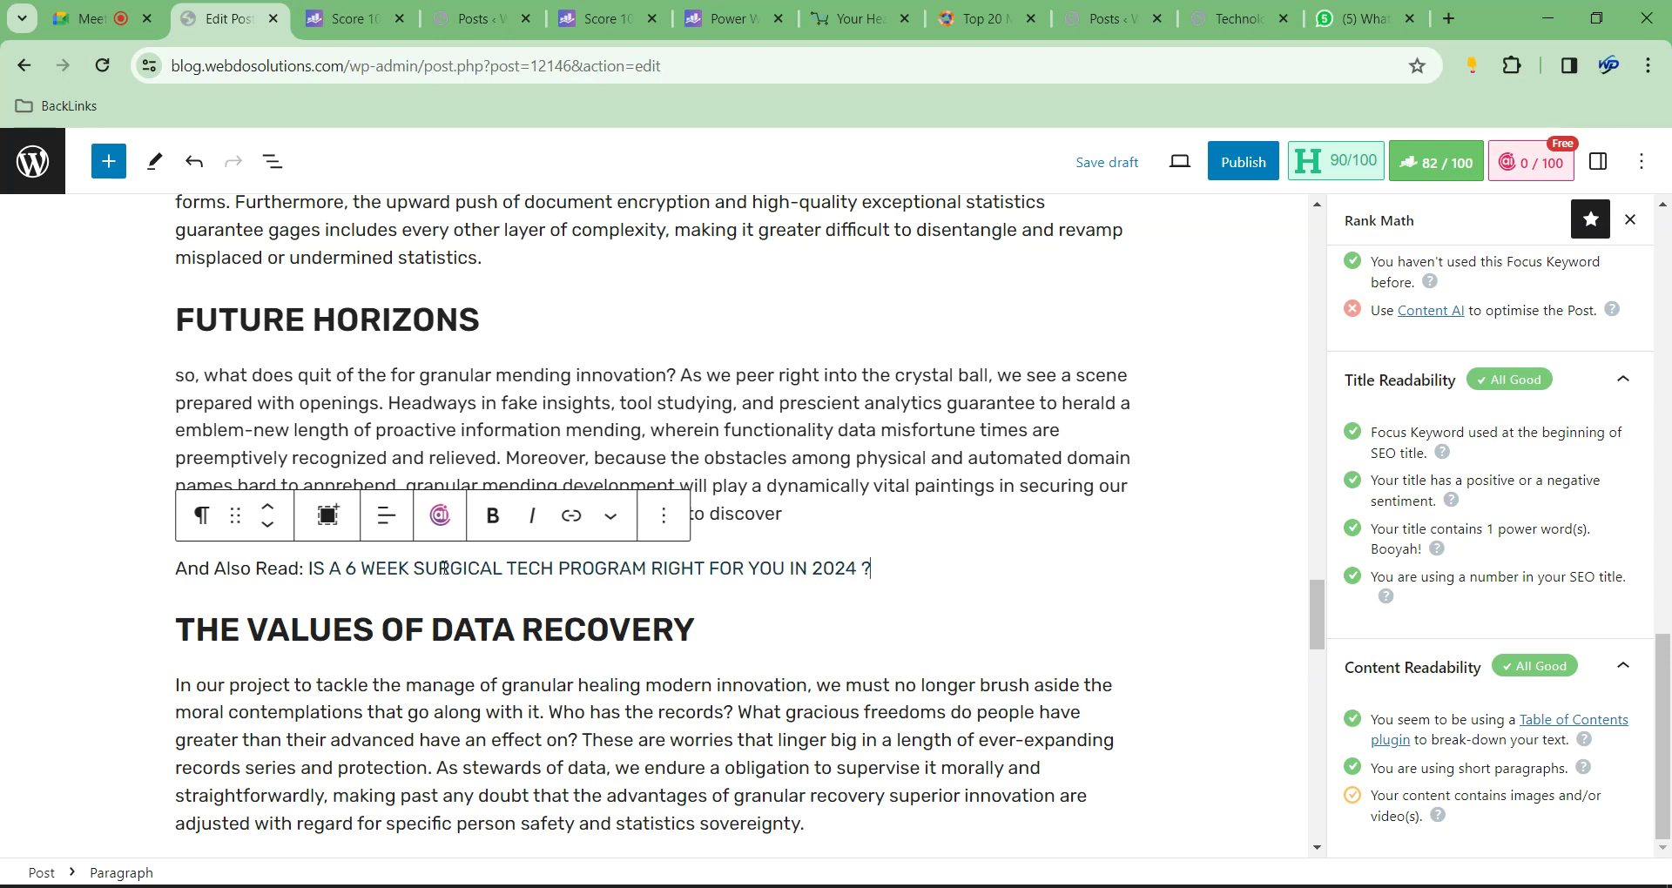
{"action": "scroll", "coordinate": [947, 593], "scroll_direction": "down", "scroll_amount": 12}
{"action": "scroll", "coordinate": [941, 601], "scroll_direction": "down", "scroll_amount": 5}
{"action": "scroll", "coordinate": [923, 606], "scroll_direction": "up", "scroll_amount": 10}
{"action": "scroll", "coordinate": [466, 536], "scroll_direction": "up", "scroll_amount": 3}
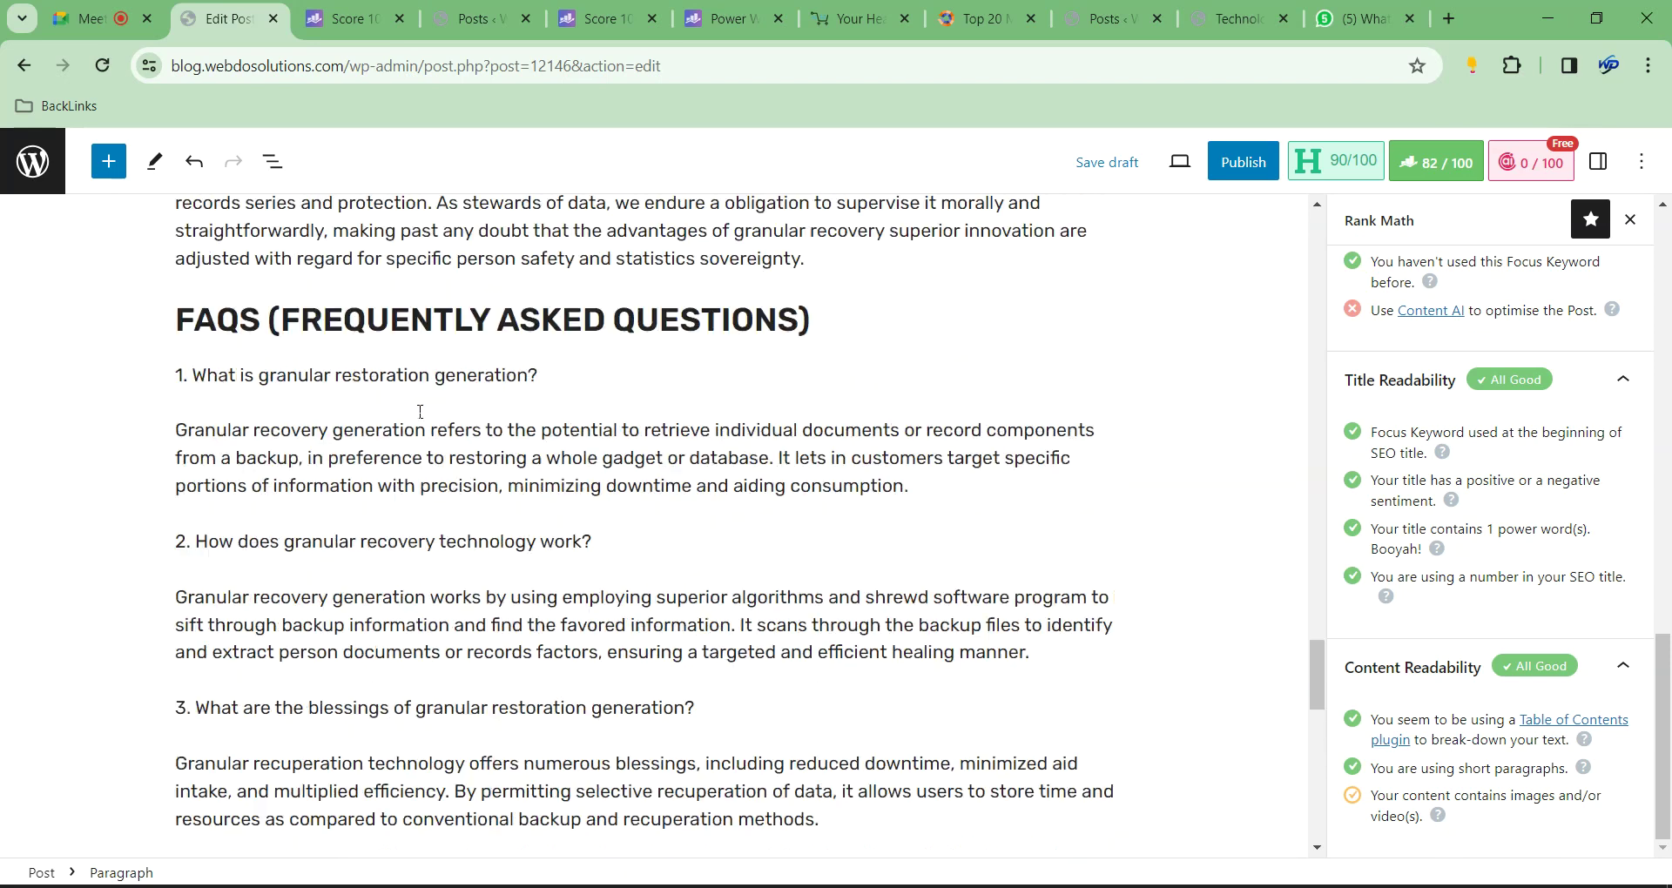
Make the first three FAQ questions bold
{"action": "triple_click", "coordinate": [398, 506]}
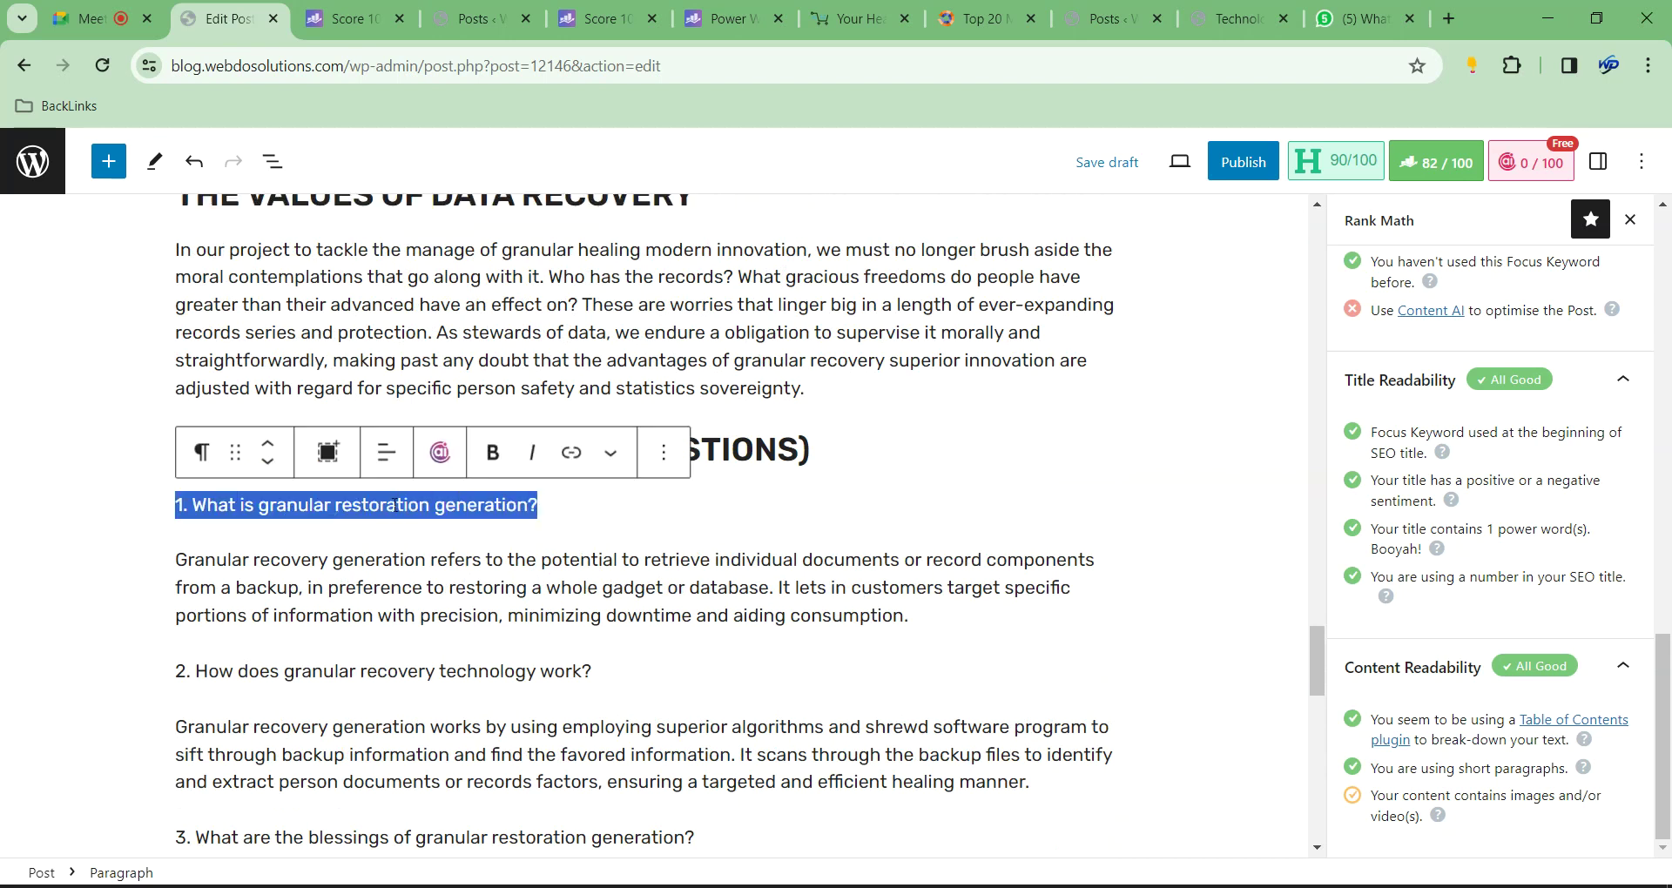
{"action": "key", "text": "ctrl+b"}
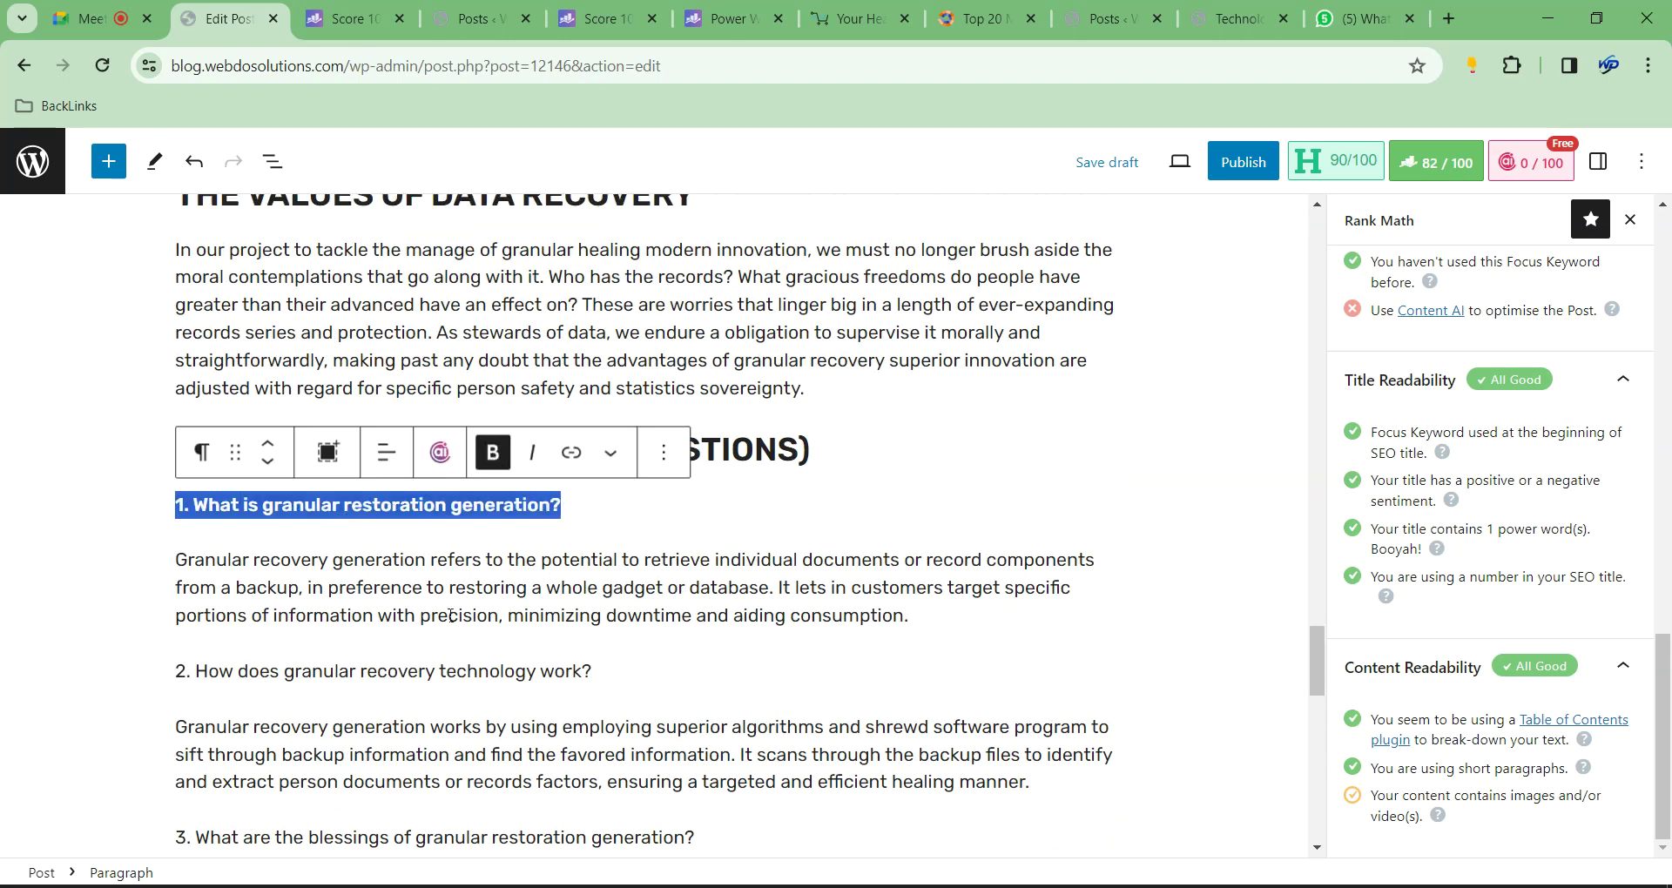
{"action": "triple_click", "coordinate": [431, 664]}
{"action": "key", "text": "ctrl+b"}
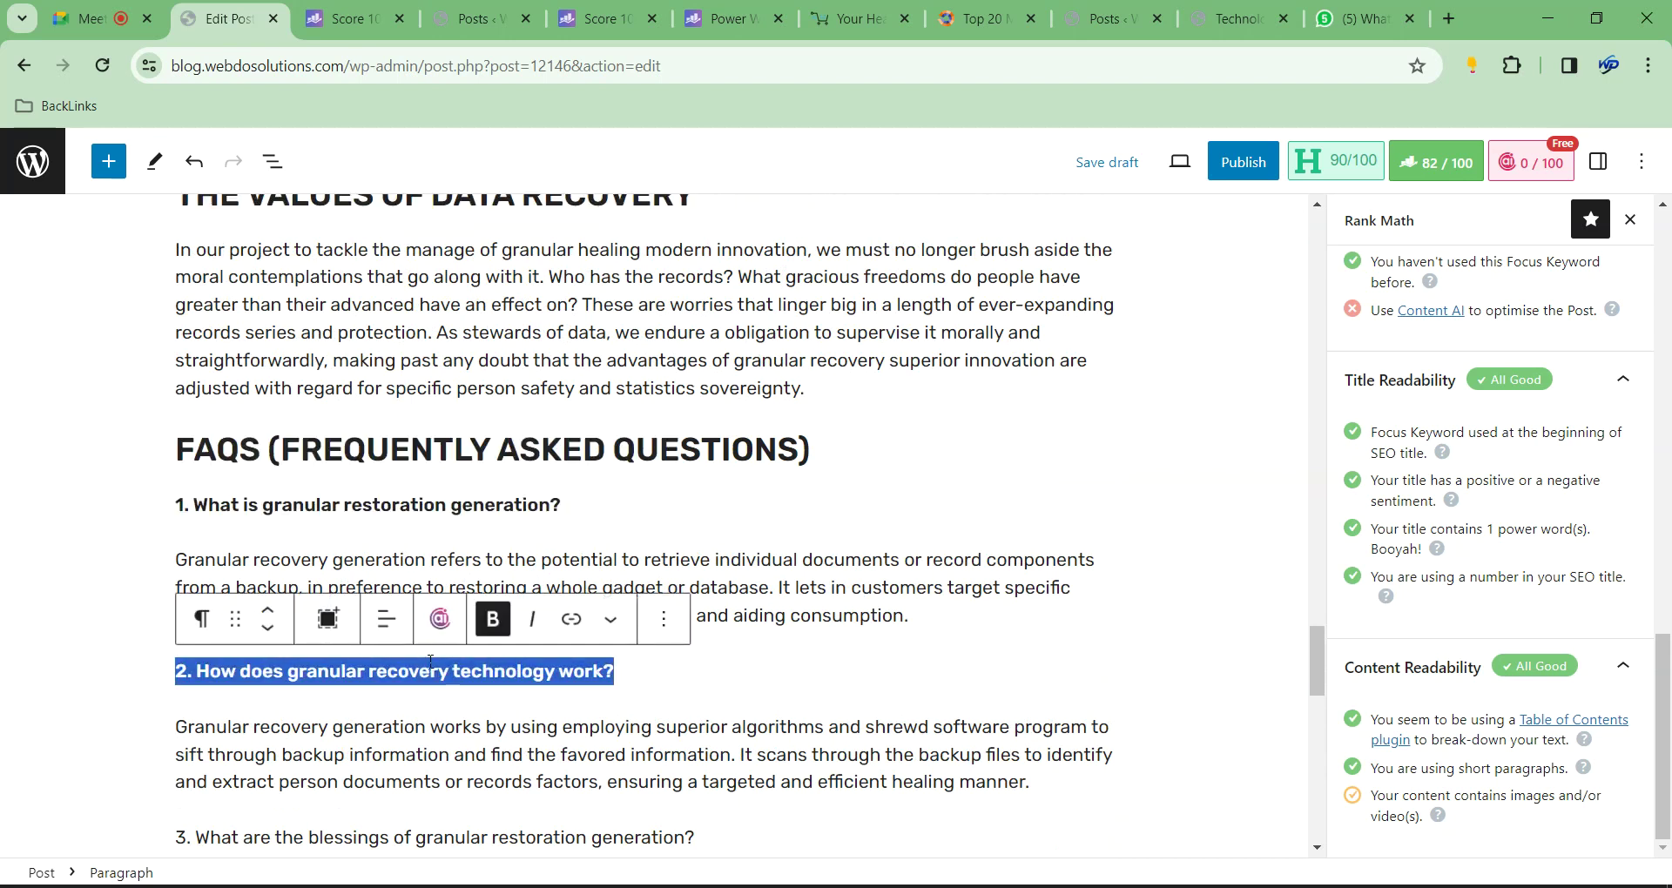
{"action": "triple_click", "coordinate": [485, 827]}
{"action": "key", "text": "ctrl+b"}
Make the FAQ questions beginning with "Four." and "Five." bold
{"action": "scroll", "coordinate": [604, 639], "scroll_direction": "down", "scroll_amount": 9}
{"action": "scroll", "coordinate": [557, 592], "scroll_direction": "up", "scroll_amount": 2}
{"action": "triple_click", "coordinate": [436, 461]}
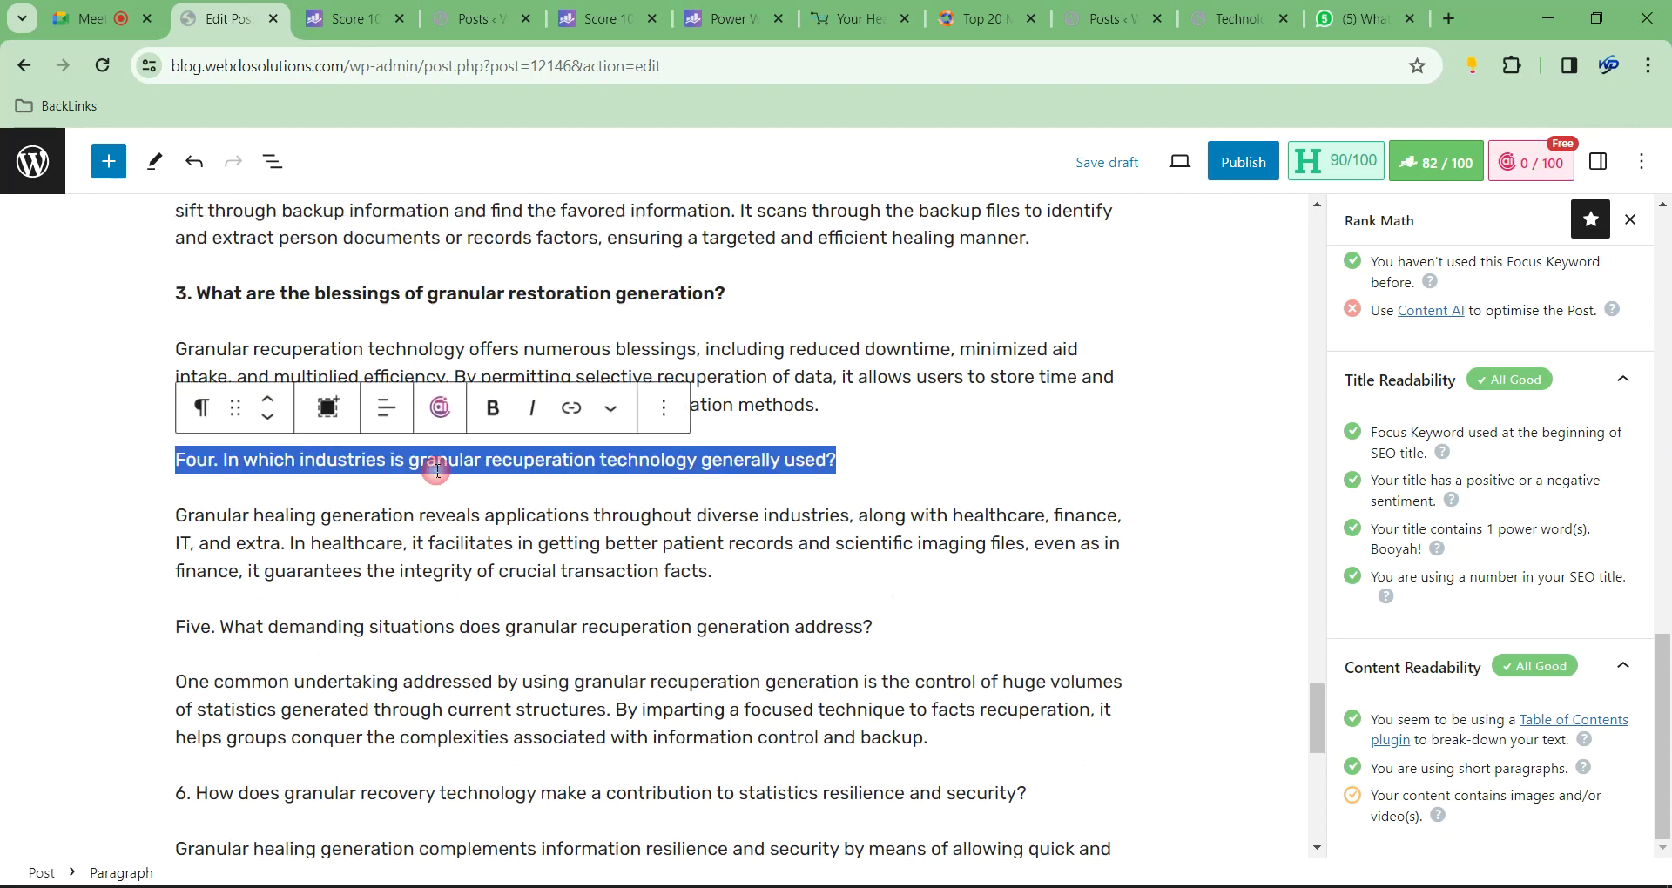
{"action": "key", "text": "ctrl+b"}
{"action": "triple_click", "coordinate": [258, 636]}
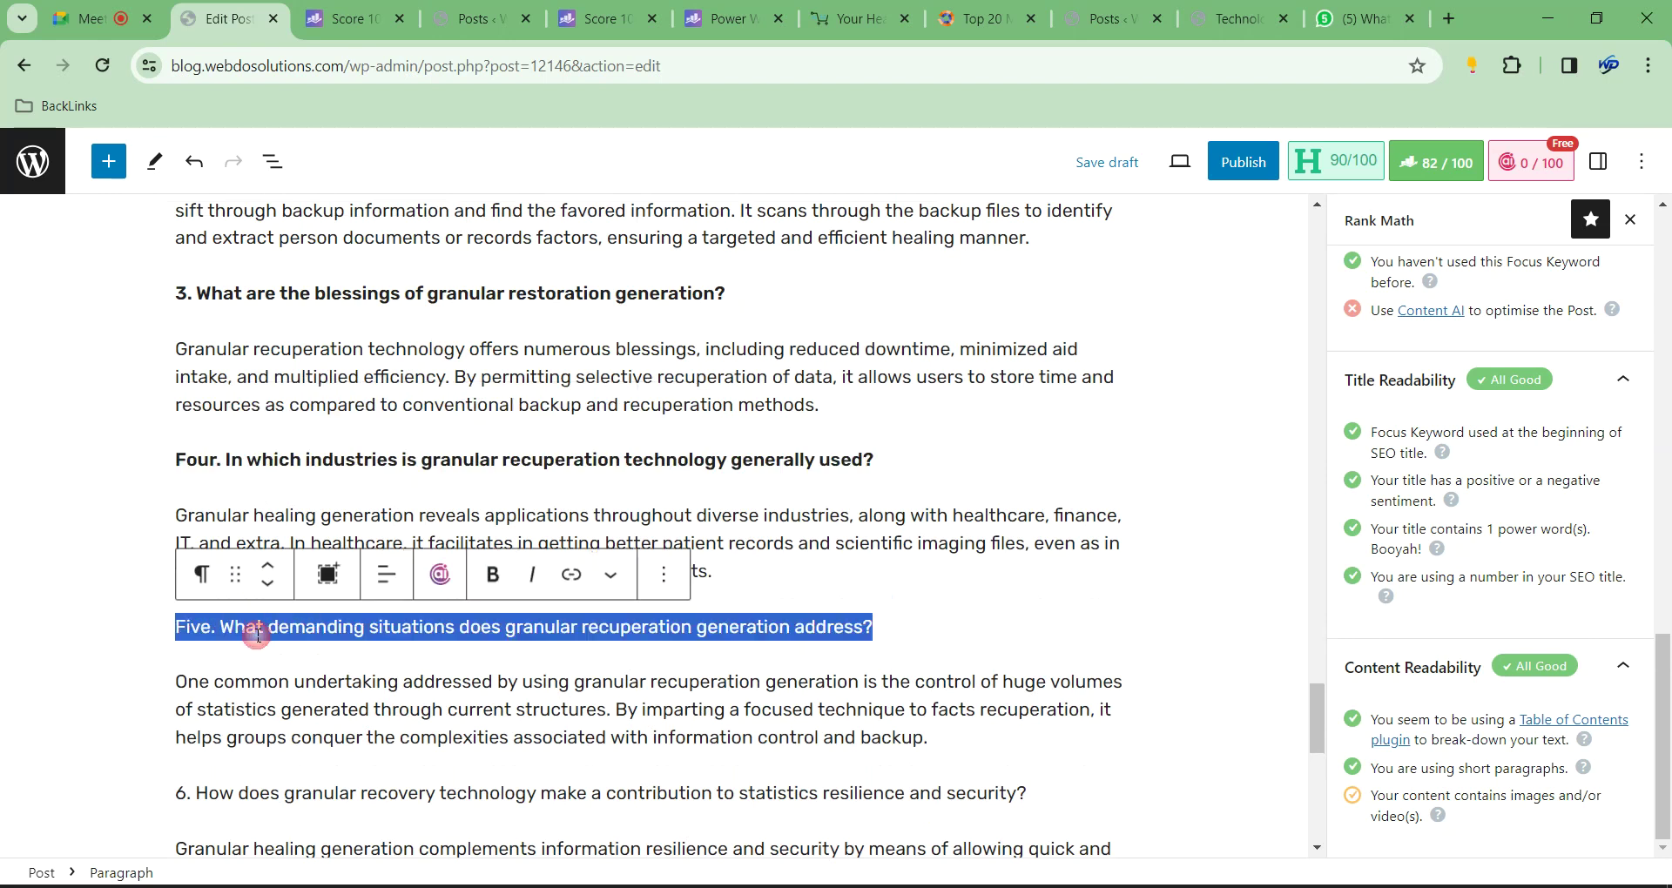
{"action": "key", "text": "ctrl+b"}
Replace "Four." with "4" in the industries question and "Five" with "6" in the demanding situations question
{"action": "left_click", "coordinate": [224, 462]}
{"action": "left_click_drag", "start_coordinate": [223, 462], "coordinate": [179, 464]}
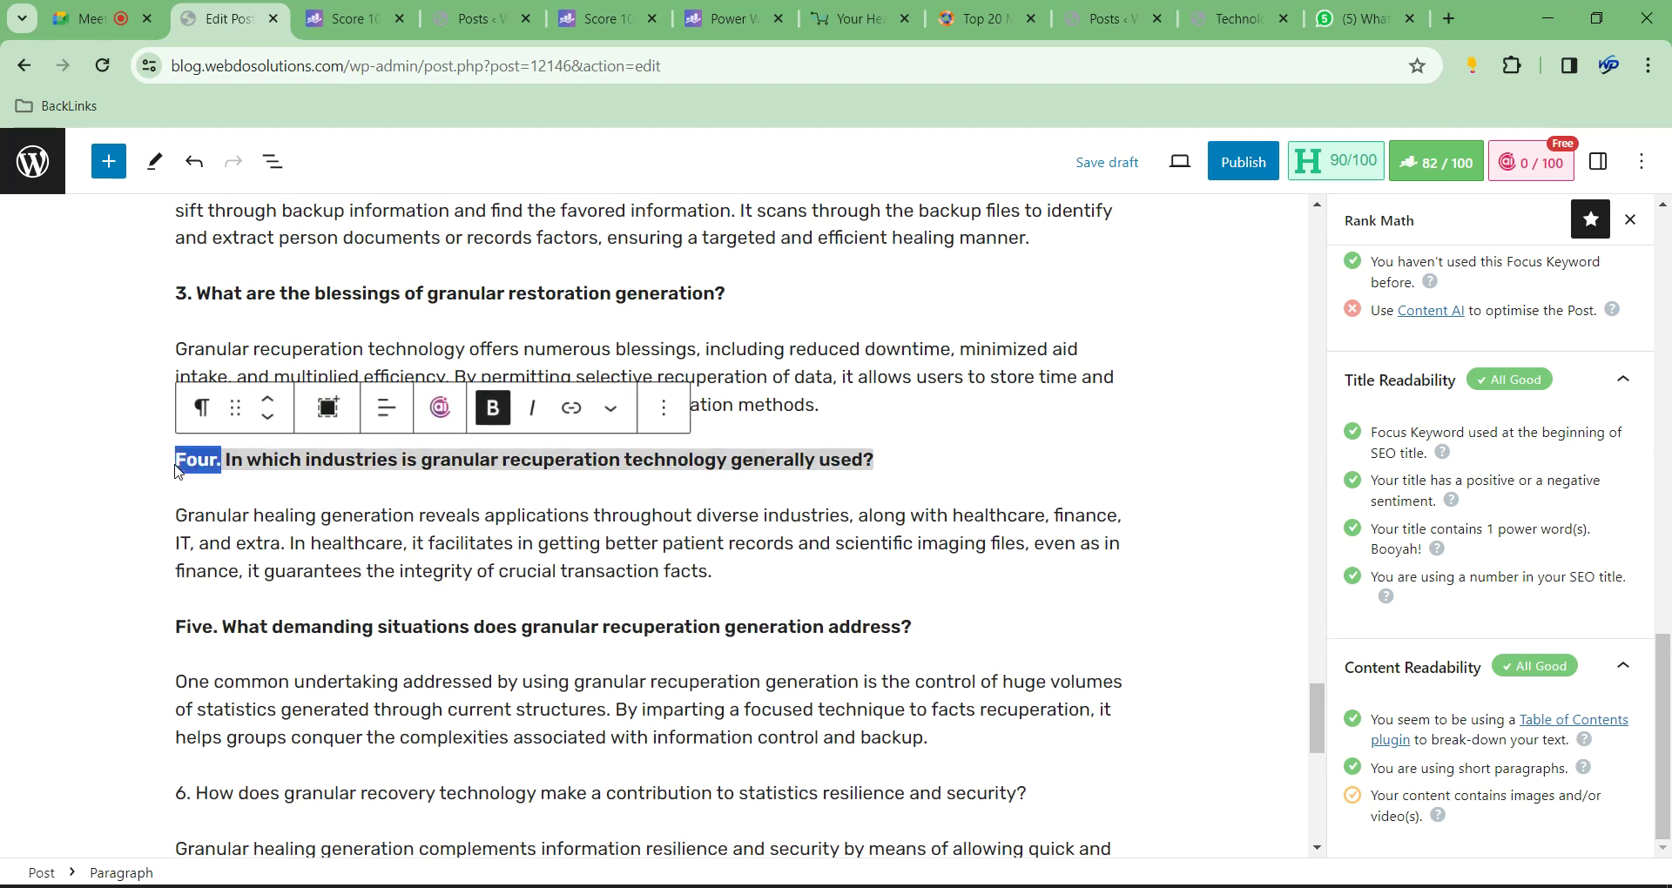
{"action": "type", "text": "4"}
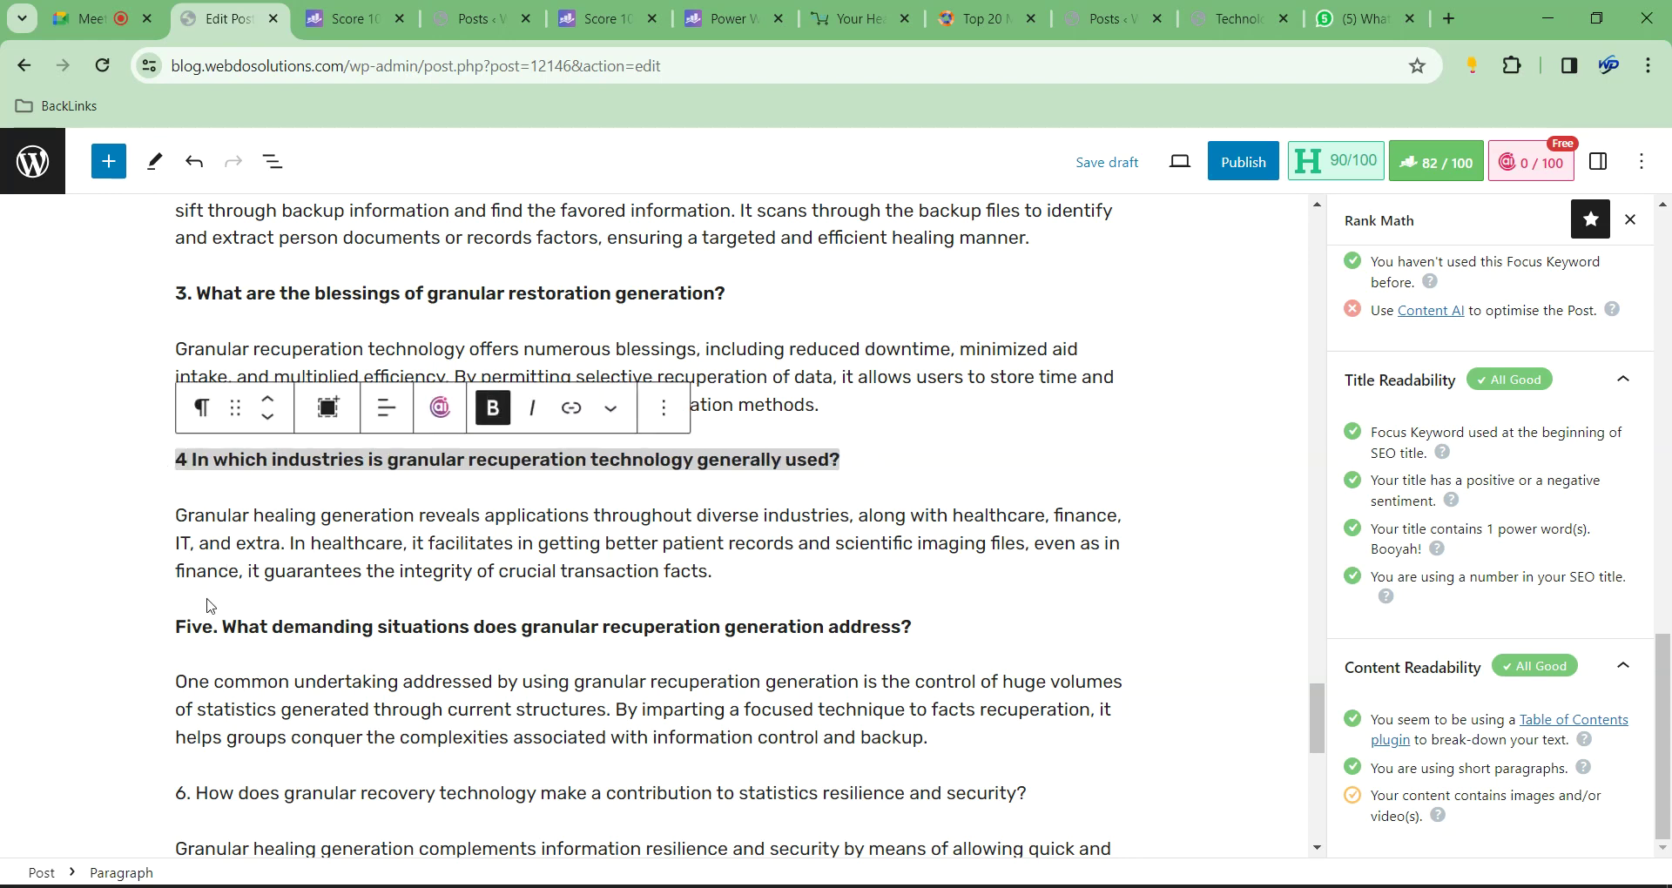
{"action": "left_click_drag", "start_coordinate": [213, 624], "coordinate": [177, 622]}
{"action": "type", "text": "6"}
Renumber the FAQ question about statistics resilience and security as 7 and make it bold
{"action": "scroll", "coordinate": [231, 687], "scroll_direction": "down", "scroll_amount": 4}
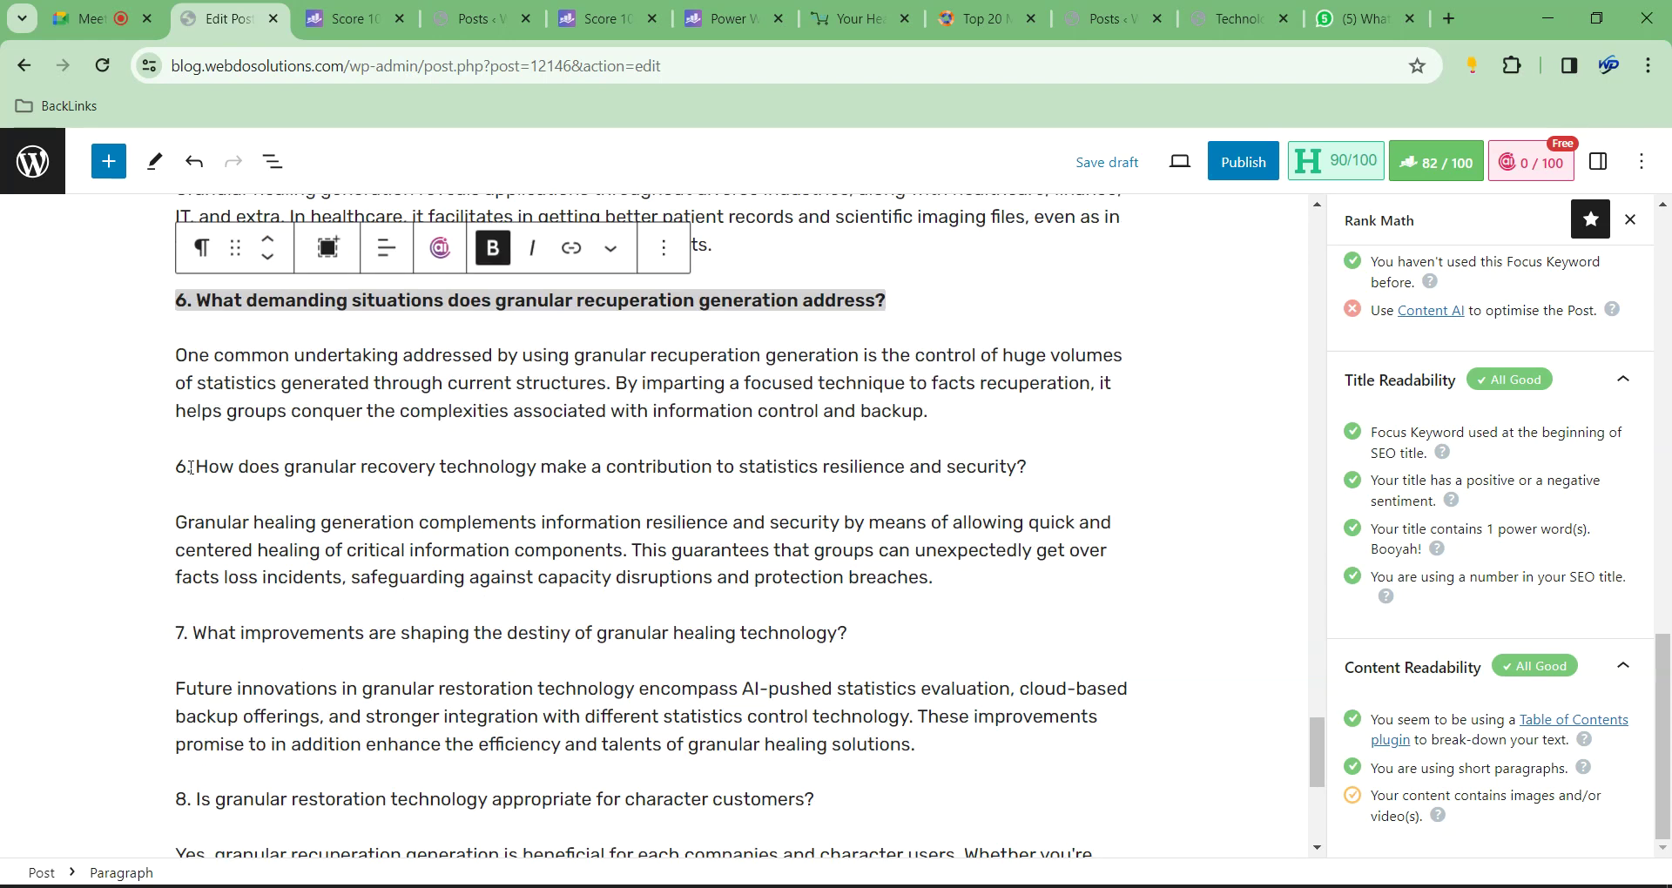
{"action": "left_click", "coordinate": [188, 466]}
{"action": "key", "text": "BackSpace"}
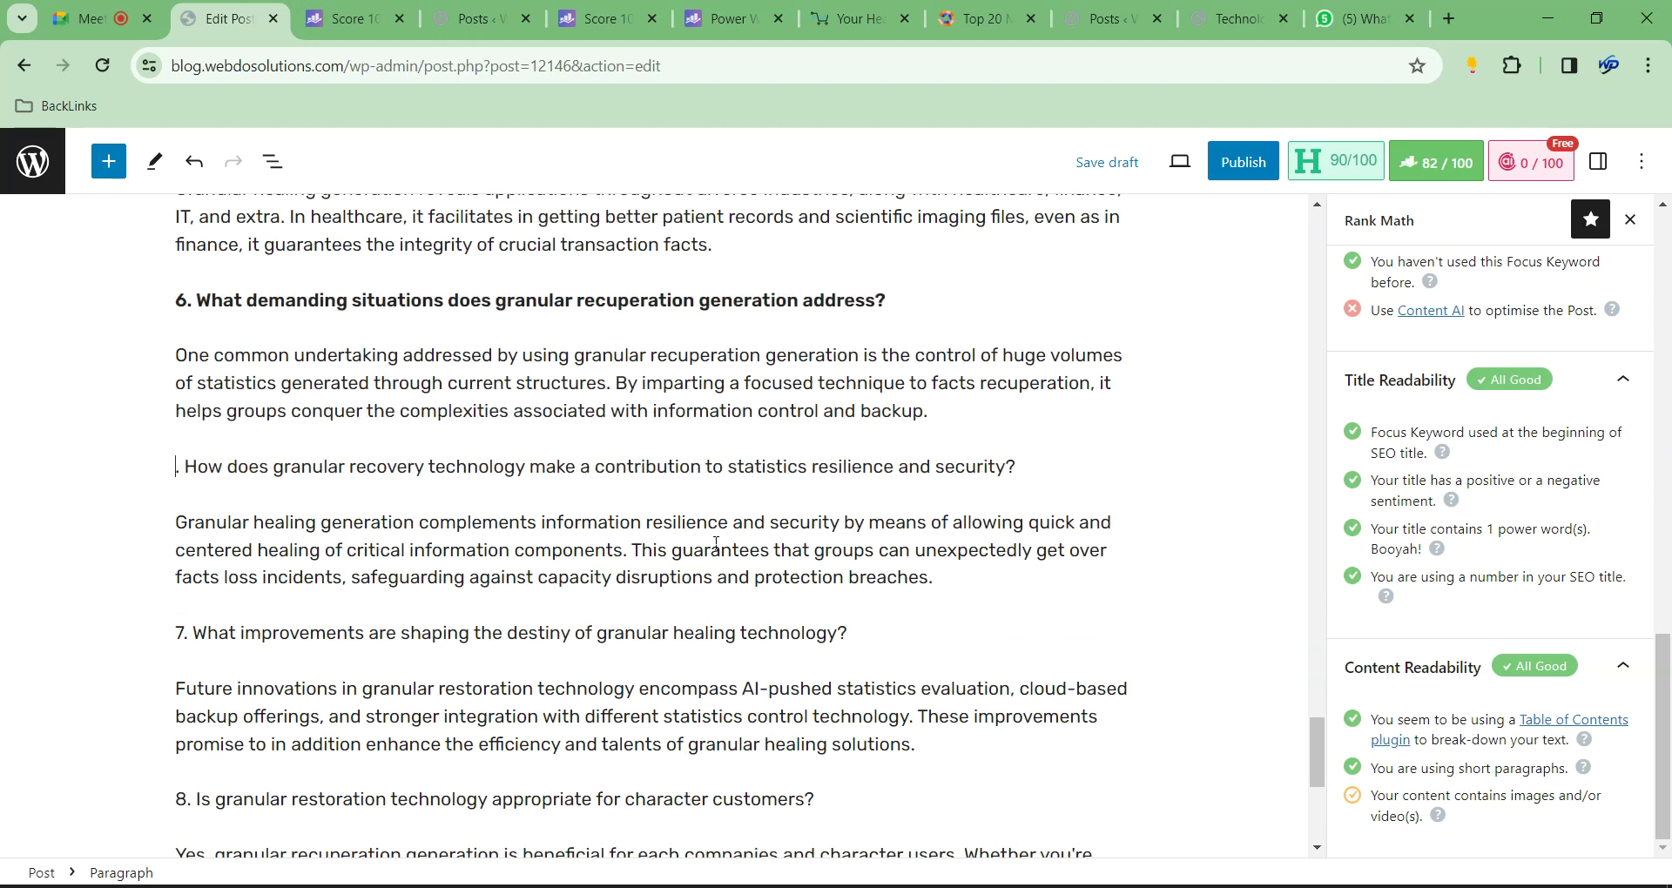
{"action": "type", "text": "7"}
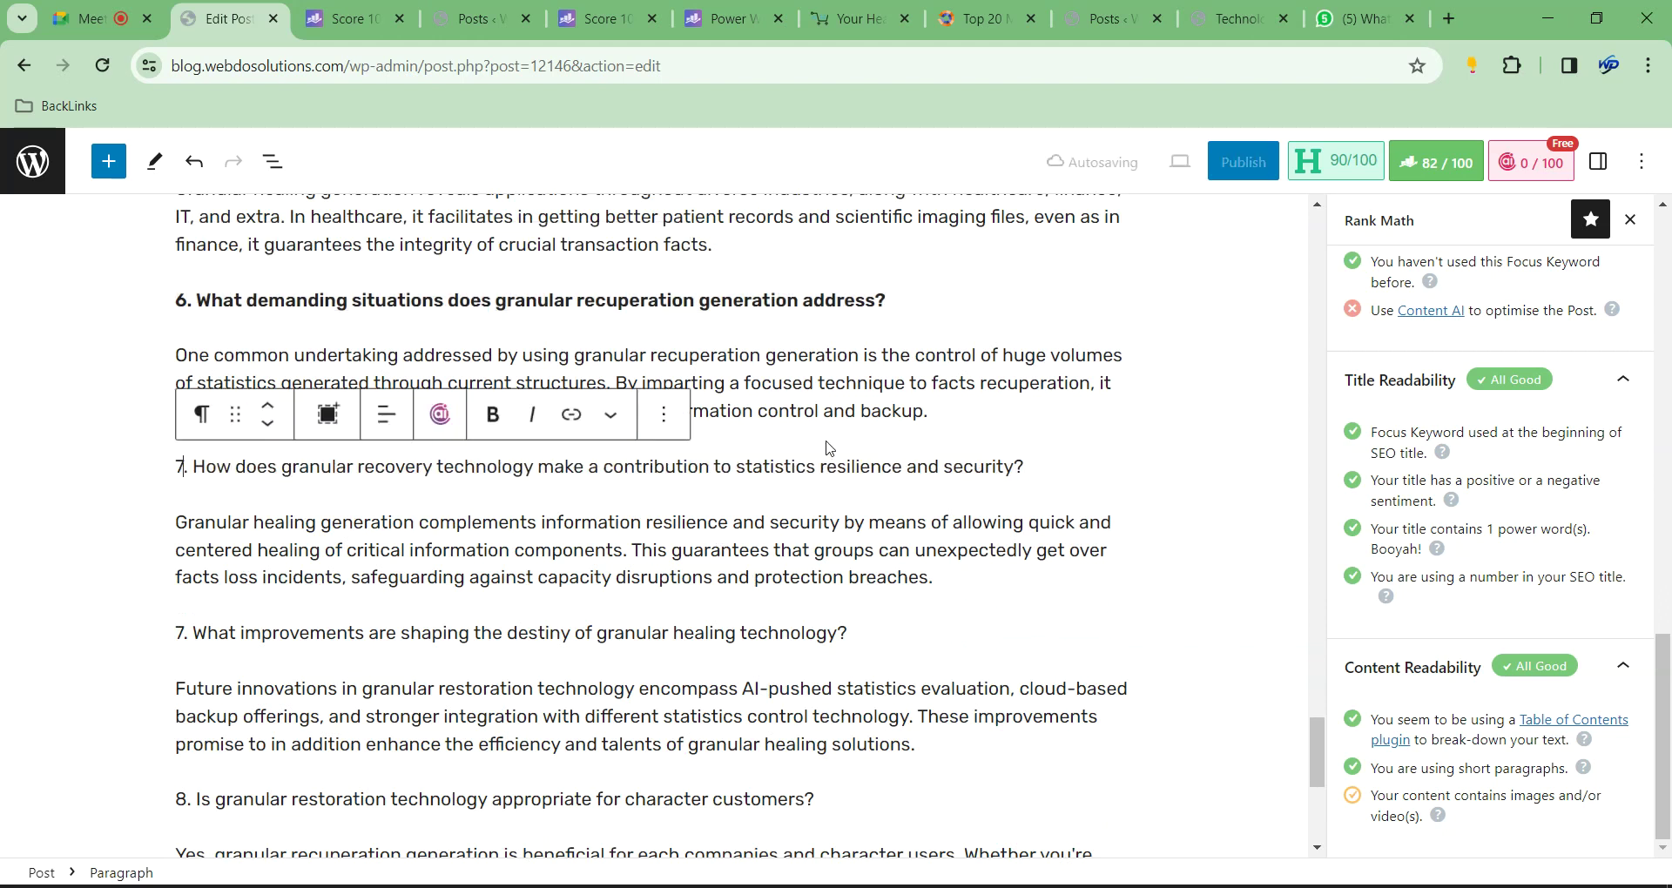
{"action": "triple_click", "coordinate": [832, 466]}
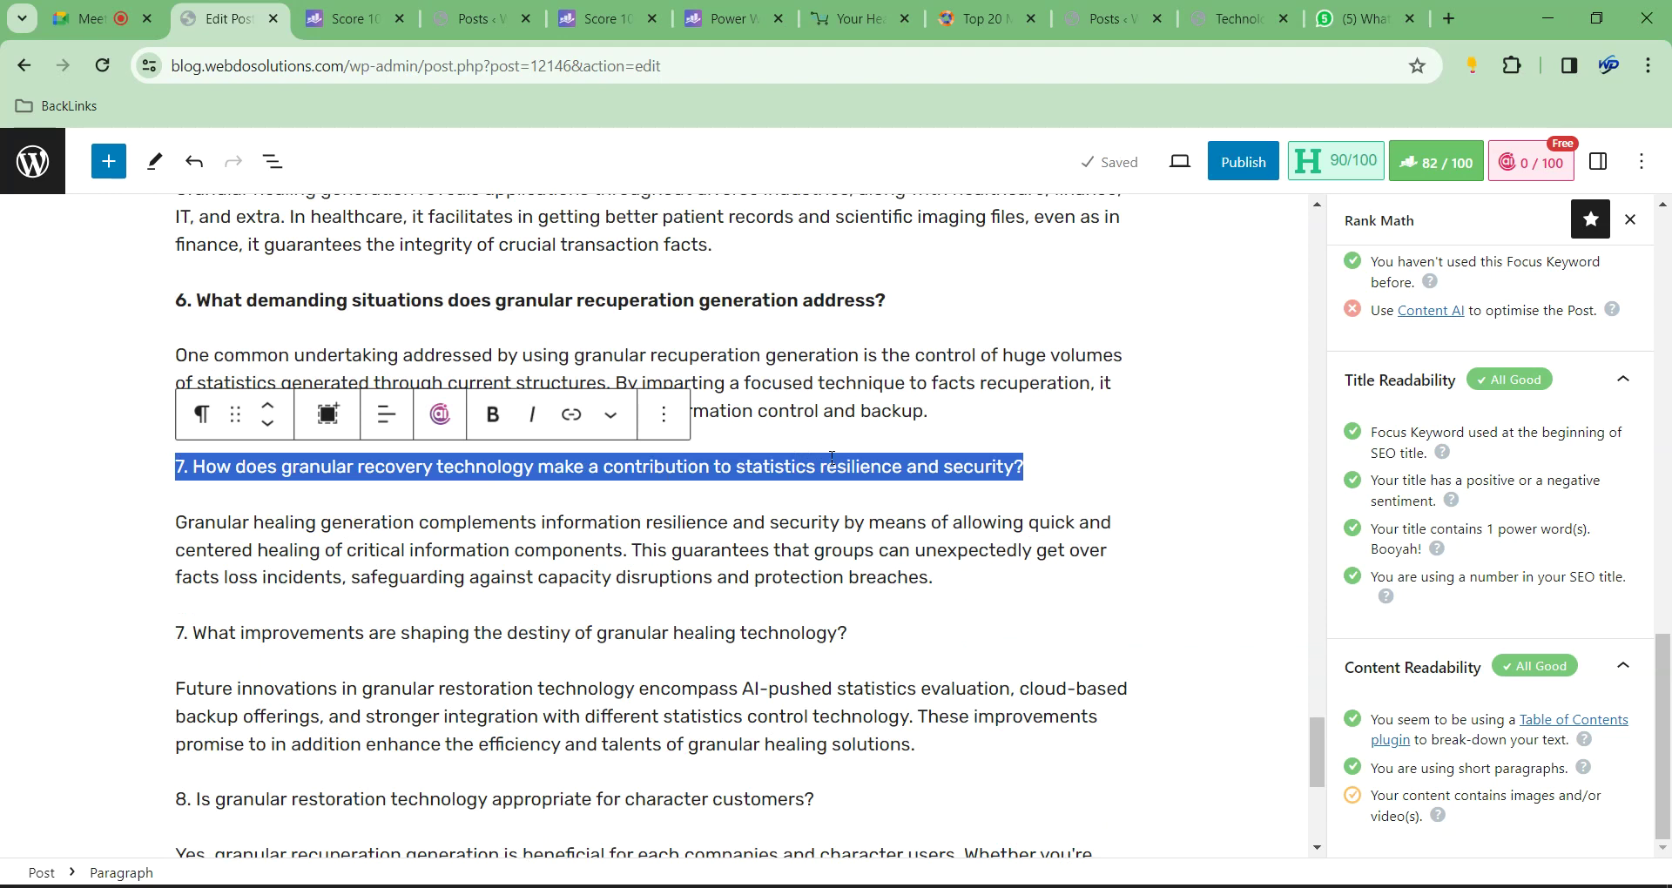
{"action": "key", "text": "ctrl+b"}
Renumber the FAQ question "What improvements are shaping the destiny of granular healing technology?" as 8 and make it bold
{"action": "left_click", "coordinate": [191, 632]}
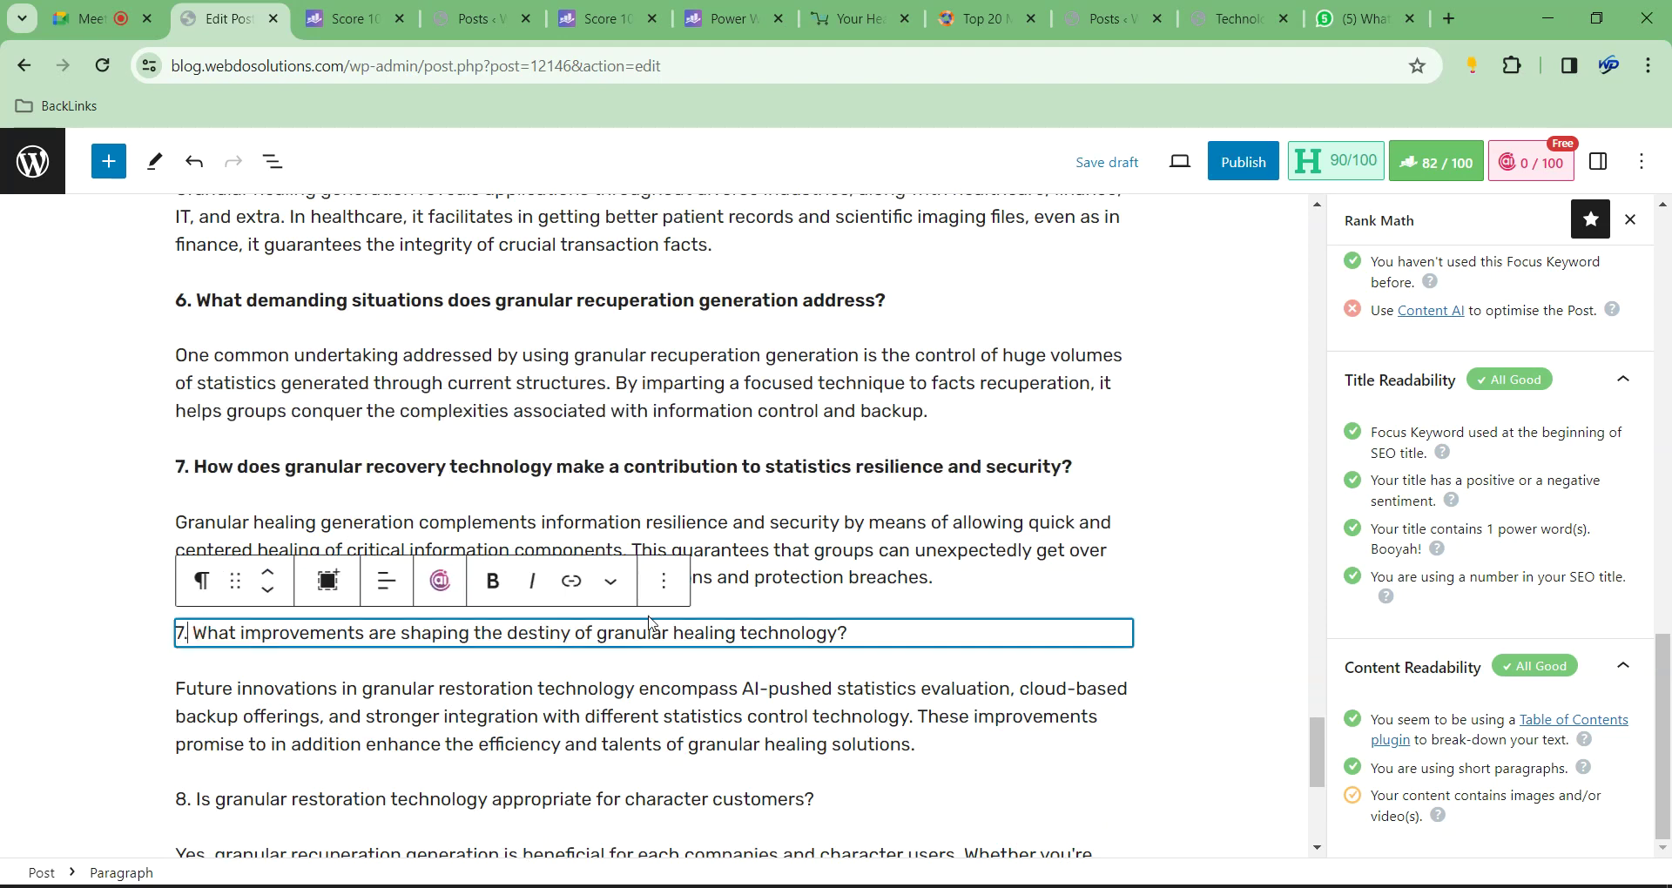
{"action": "key", "text": "Left"}
{"action": "key", "text": "Left"}
{"action": "key", "text": "BackSpace"}
{"action": "type", "text": "8"}
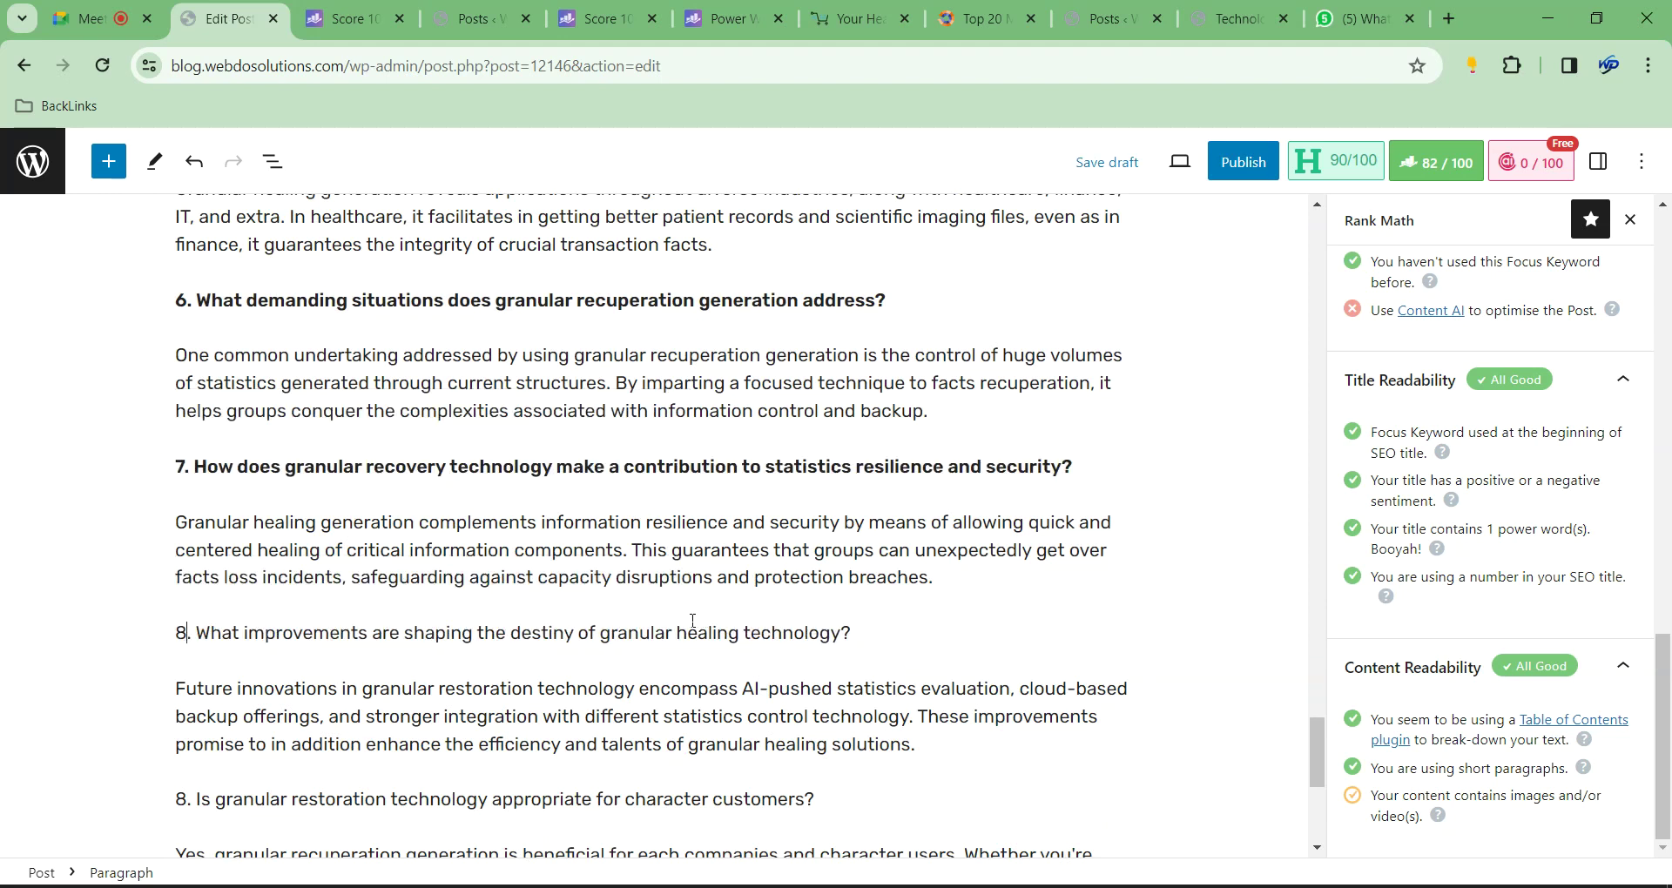
{"action": "triple_click", "coordinate": [718, 645]}
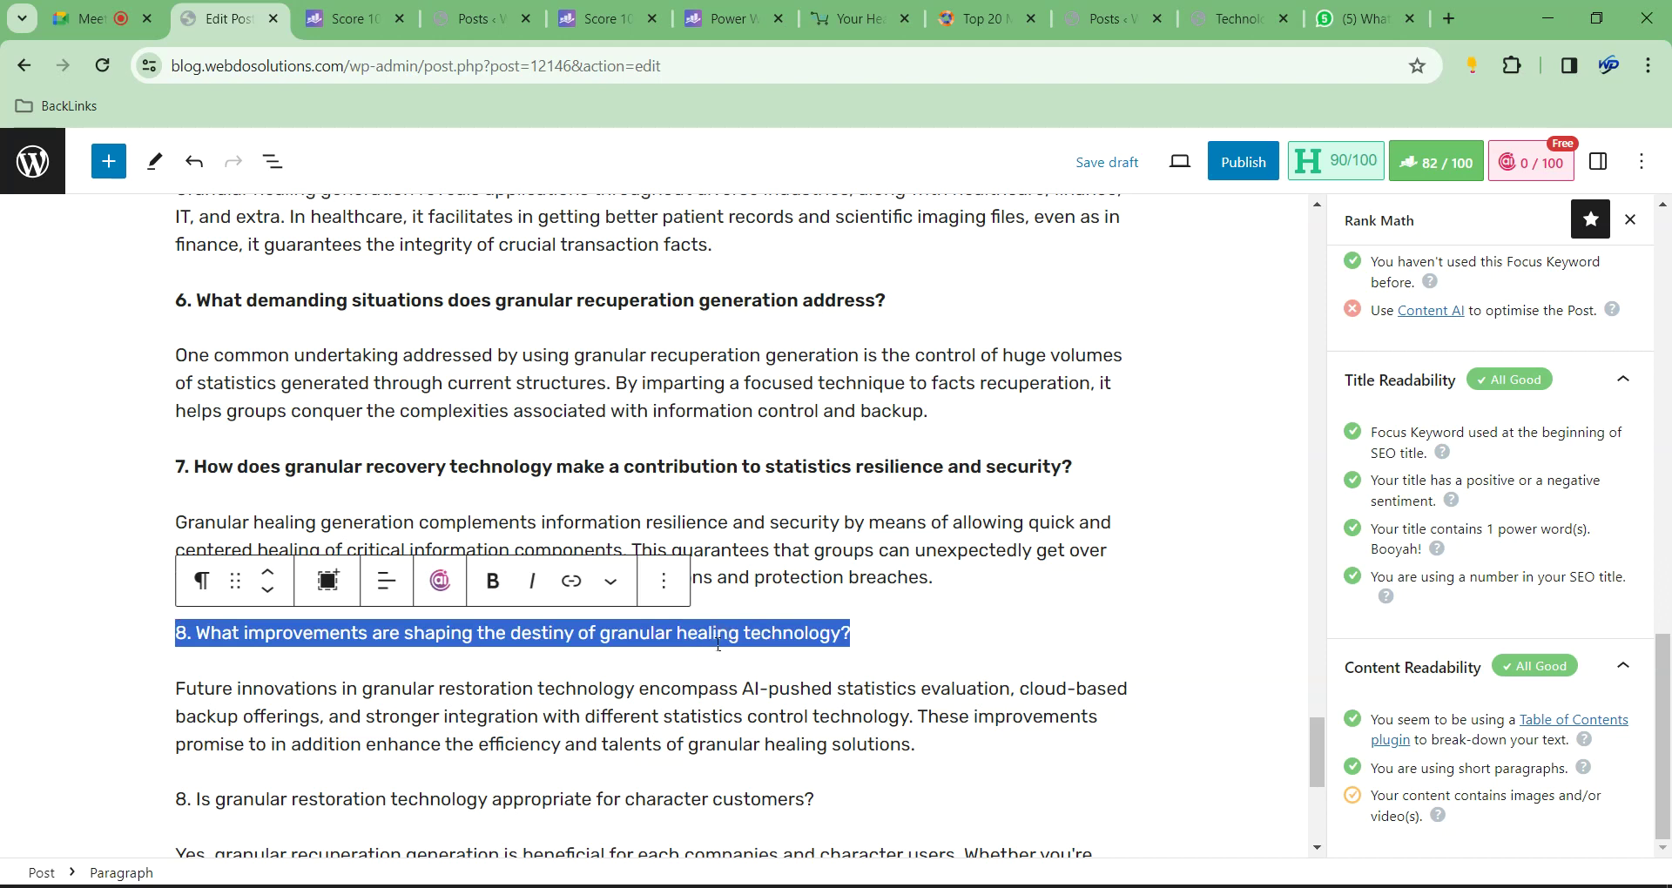
{"action": "key", "text": "ctrl+b"}
Renumber the FAQ question "Is granular restoration technology appropriate for character customers?" as 9 and make it bold
{"action": "left_click", "coordinate": [187, 803]}
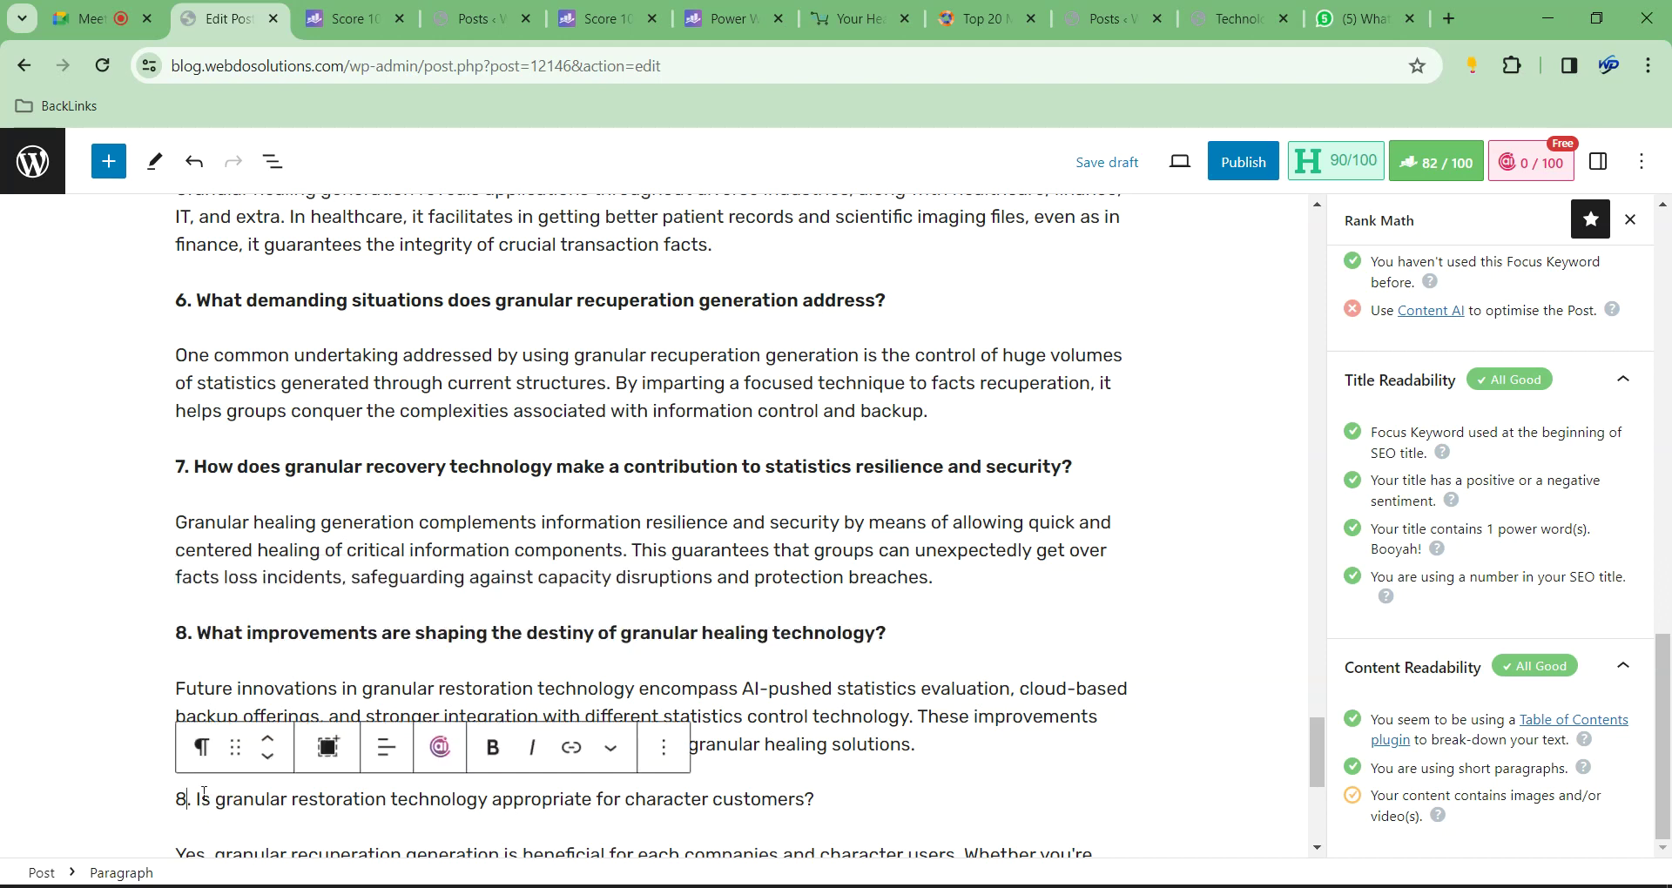
{"action": "key", "text": "BackSpace"}
{"action": "type", "text": "6"}
{"action": "key", "text": "BackSpace"}
{"action": "type", "text": "9"}
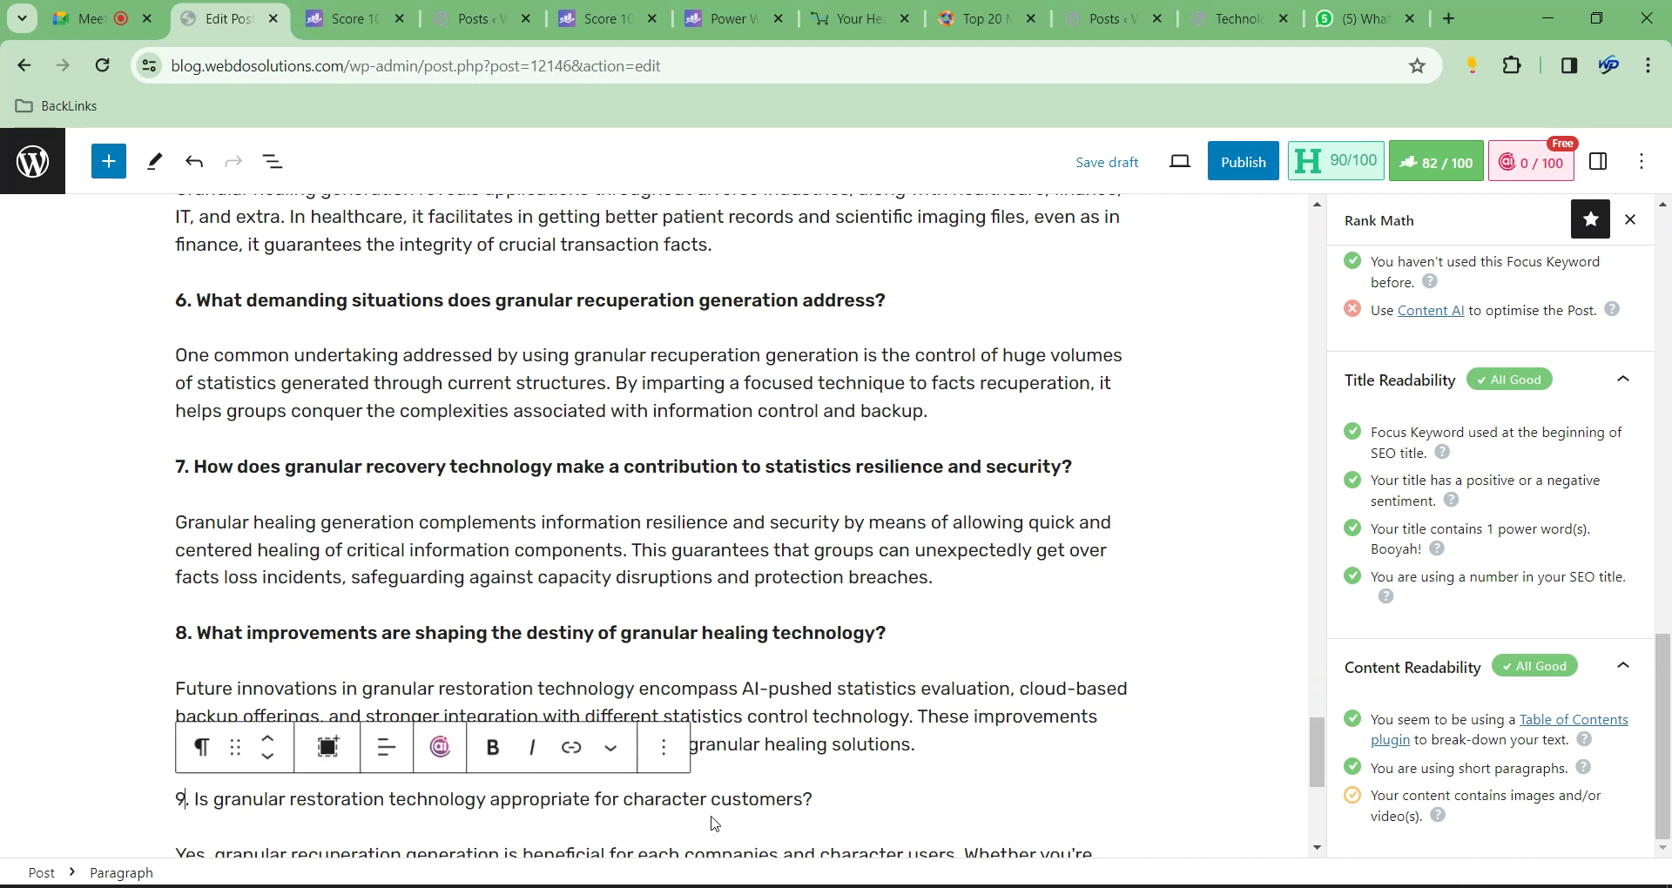
{"action": "triple_click", "coordinate": [710, 799]}
{"action": "key", "text": "ctrl+b"}
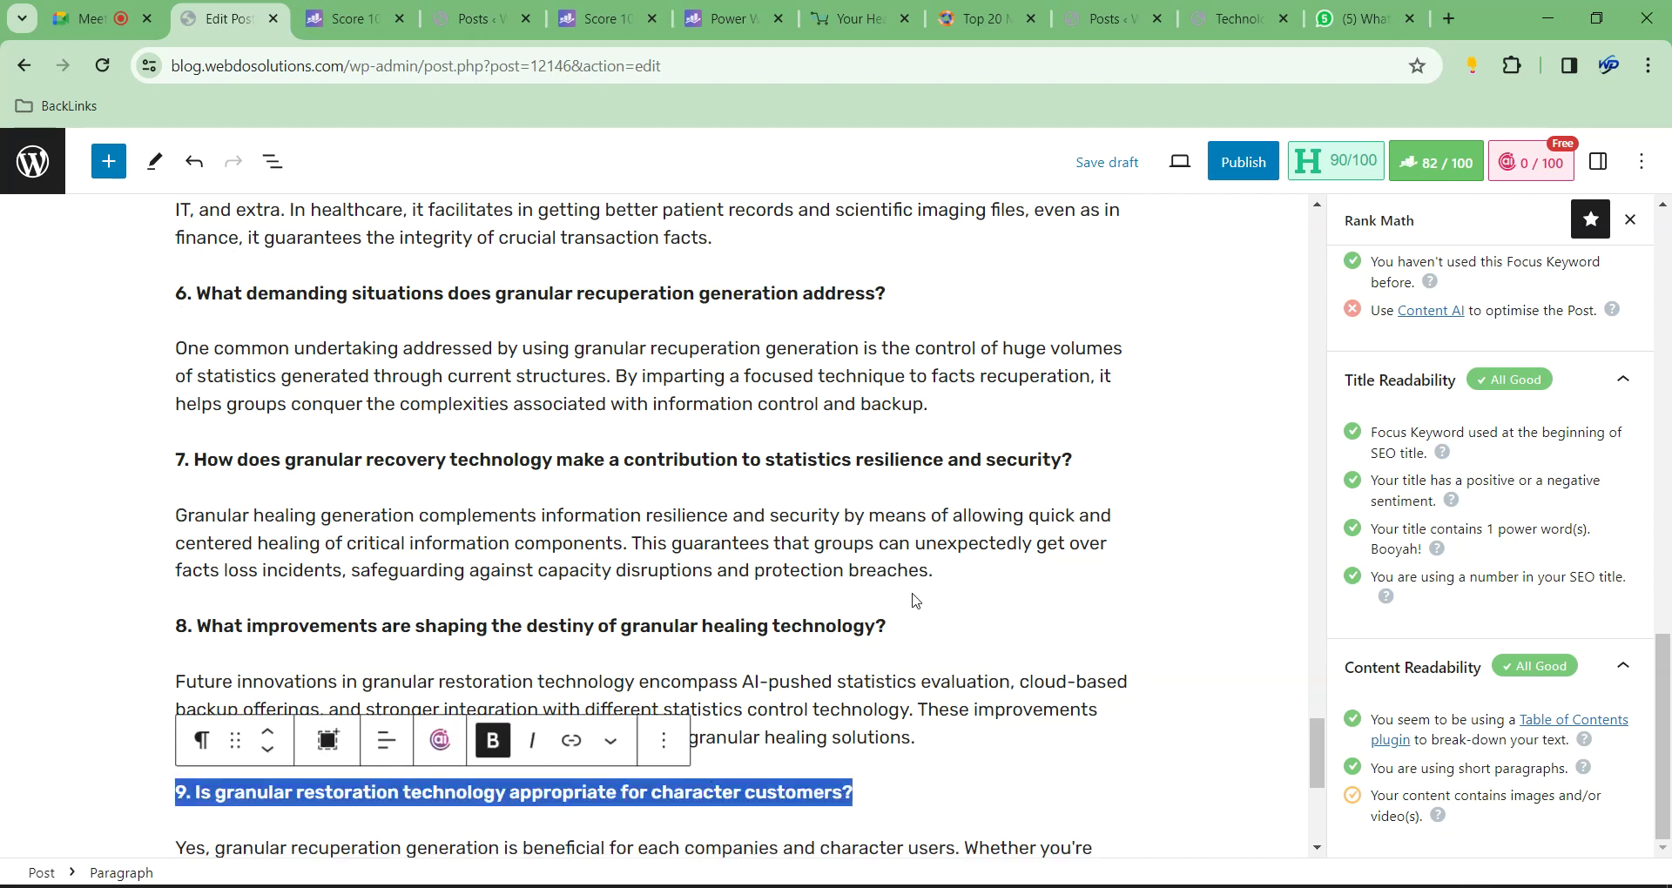
Correct the number of the FAQ question "What demanding situations does granular recuperation generation address?" to 5
{"action": "scroll", "coordinate": [523, 598], "scroll_direction": "down", "scroll_amount": 5}
{"action": "left_click", "coordinate": [213, 472]}
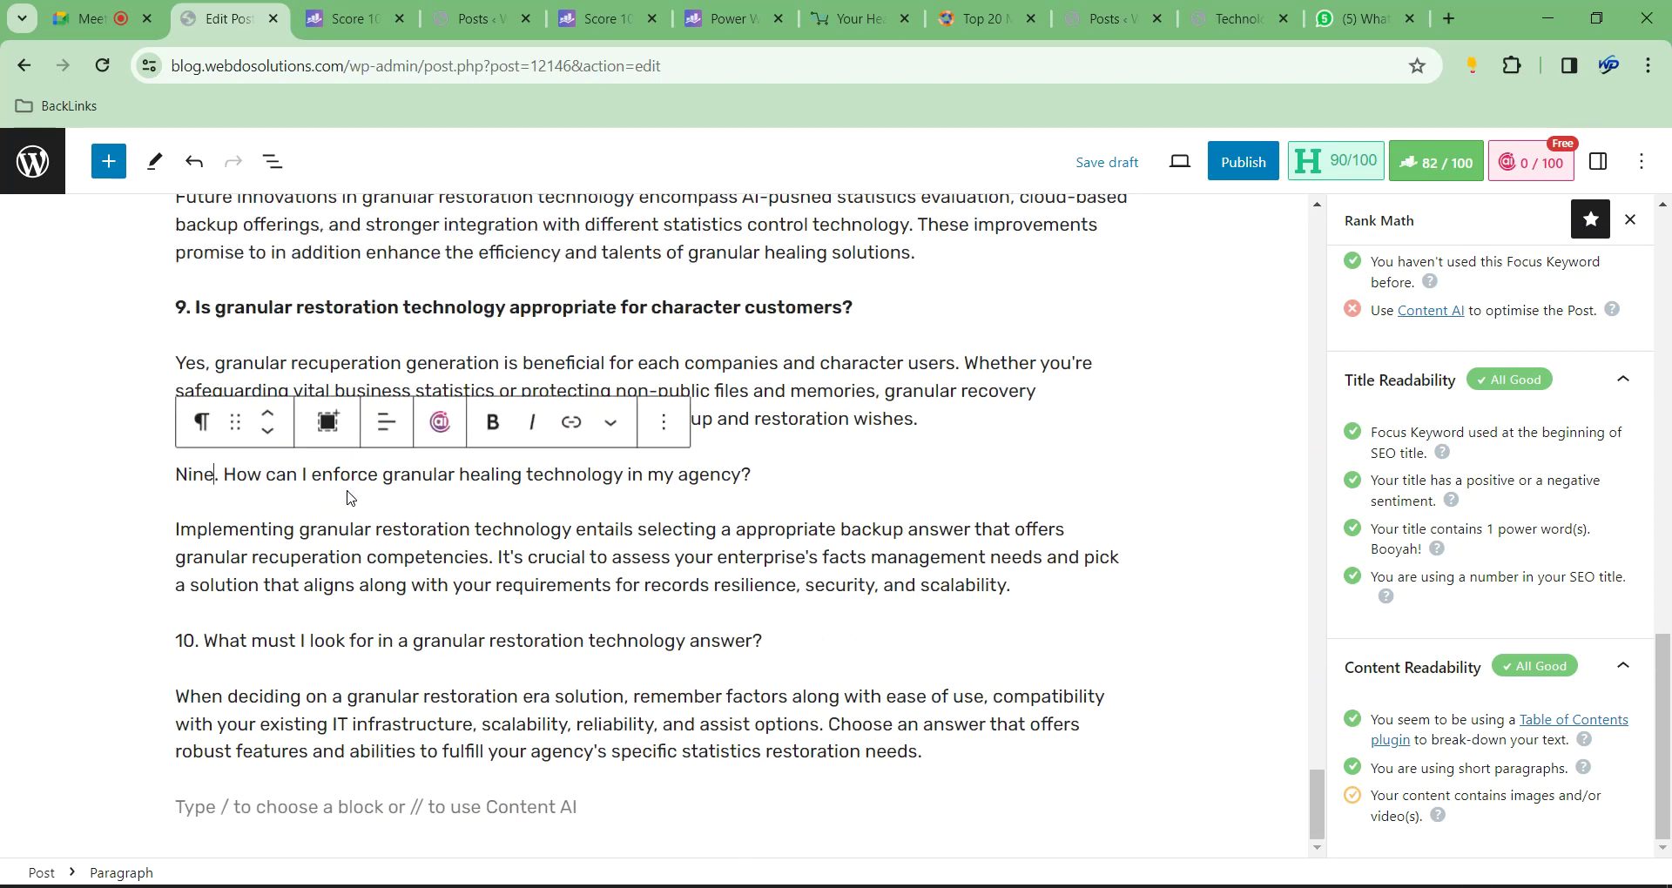
{"action": "scroll", "coordinate": [433, 300], "scroll_direction": "up", "scroll_amount": 5}
{"action": "scroll", "coordinate": [433, 300], "scroll_direction": "up", "scroll_amount": 2}
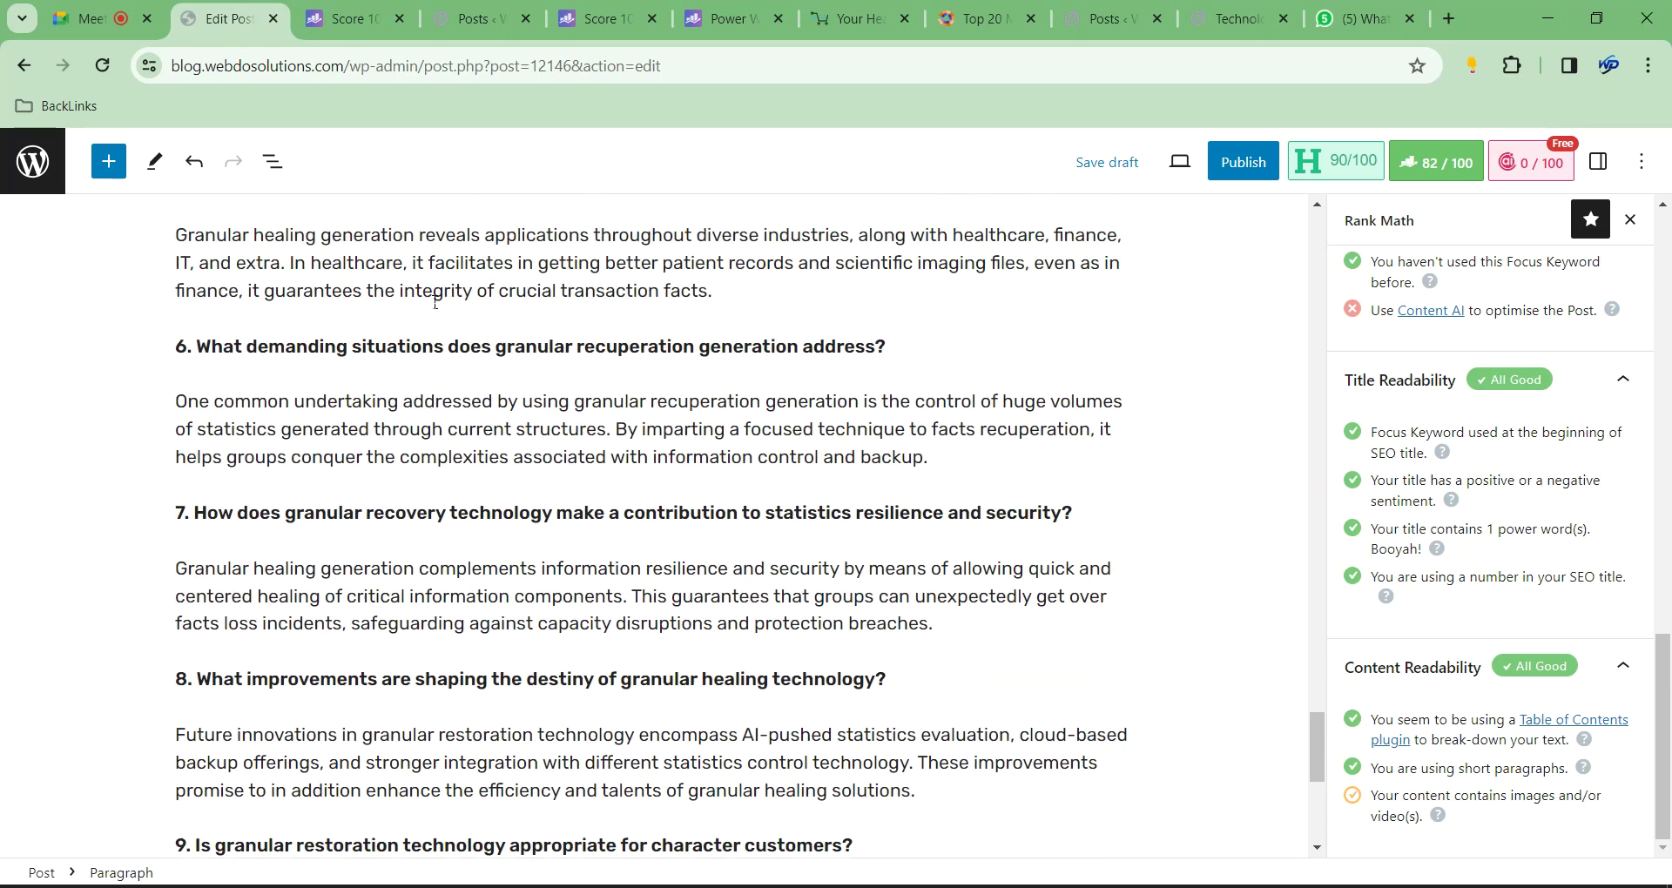
{"action": "triple_click", "coordinate": [186, 453]}
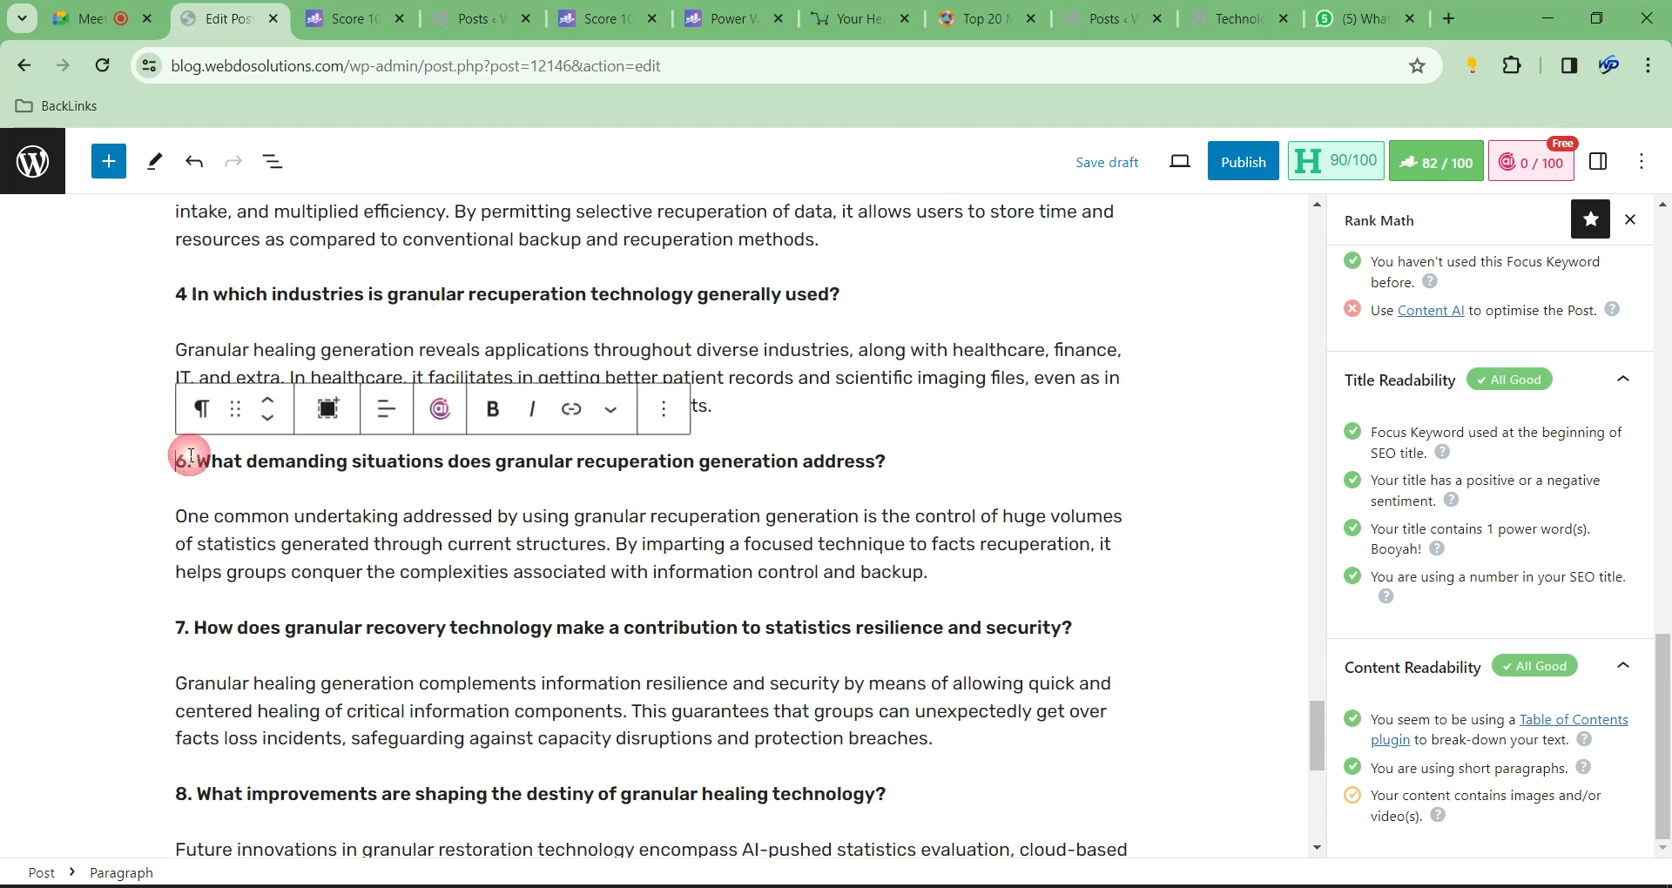
{"action": "key", "text": "BackSpace"}
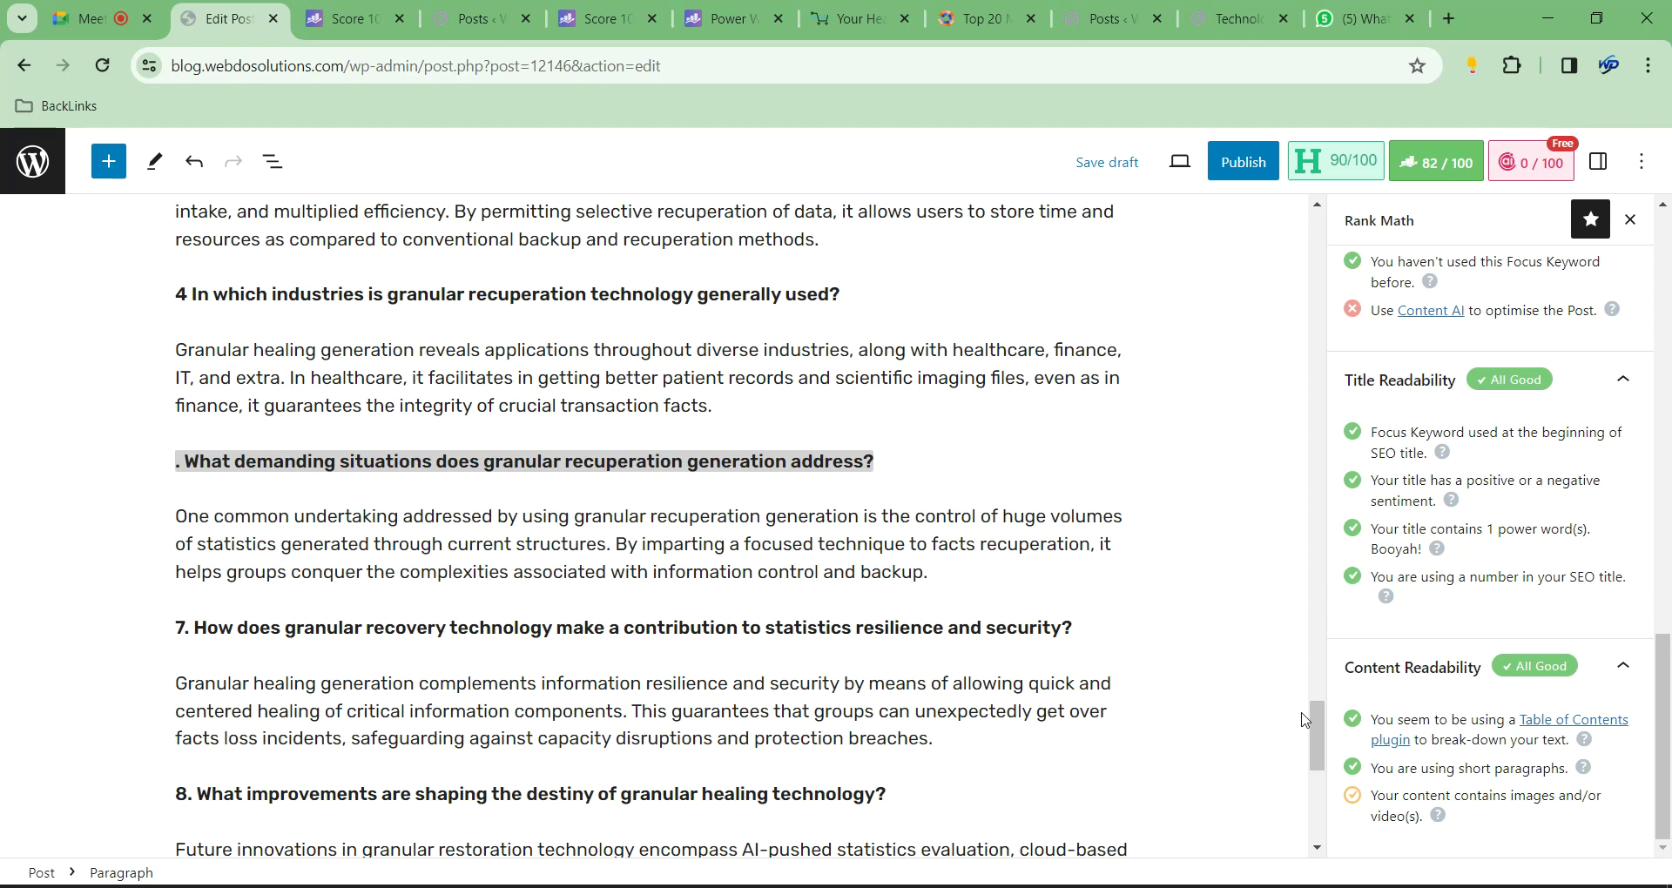
{"action": "type", "text": "5"}
Correct the number of the FAQ question about statistics resilience and security to 6
{"action": "key", "text": "Down"}
{"action": "key", "text": "Down"}
{"action": "key", "text": "Down"}
{"action": "key", "text": "Down"}
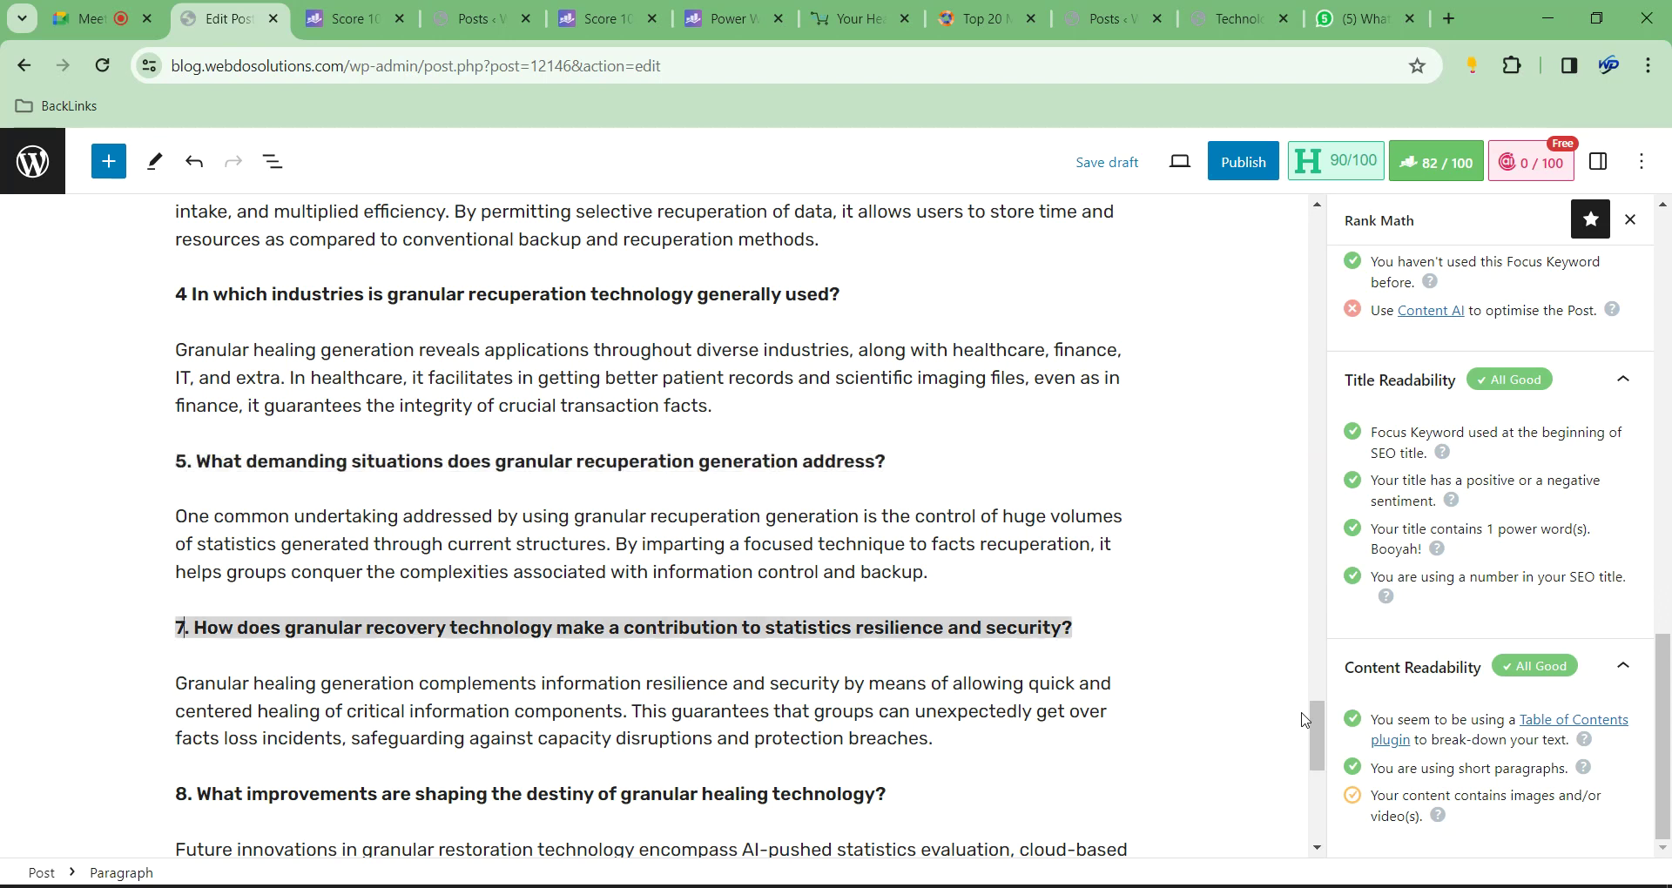
{"action": "key", "text": "BackSpace"}
{"action": "type", "text": "6"}
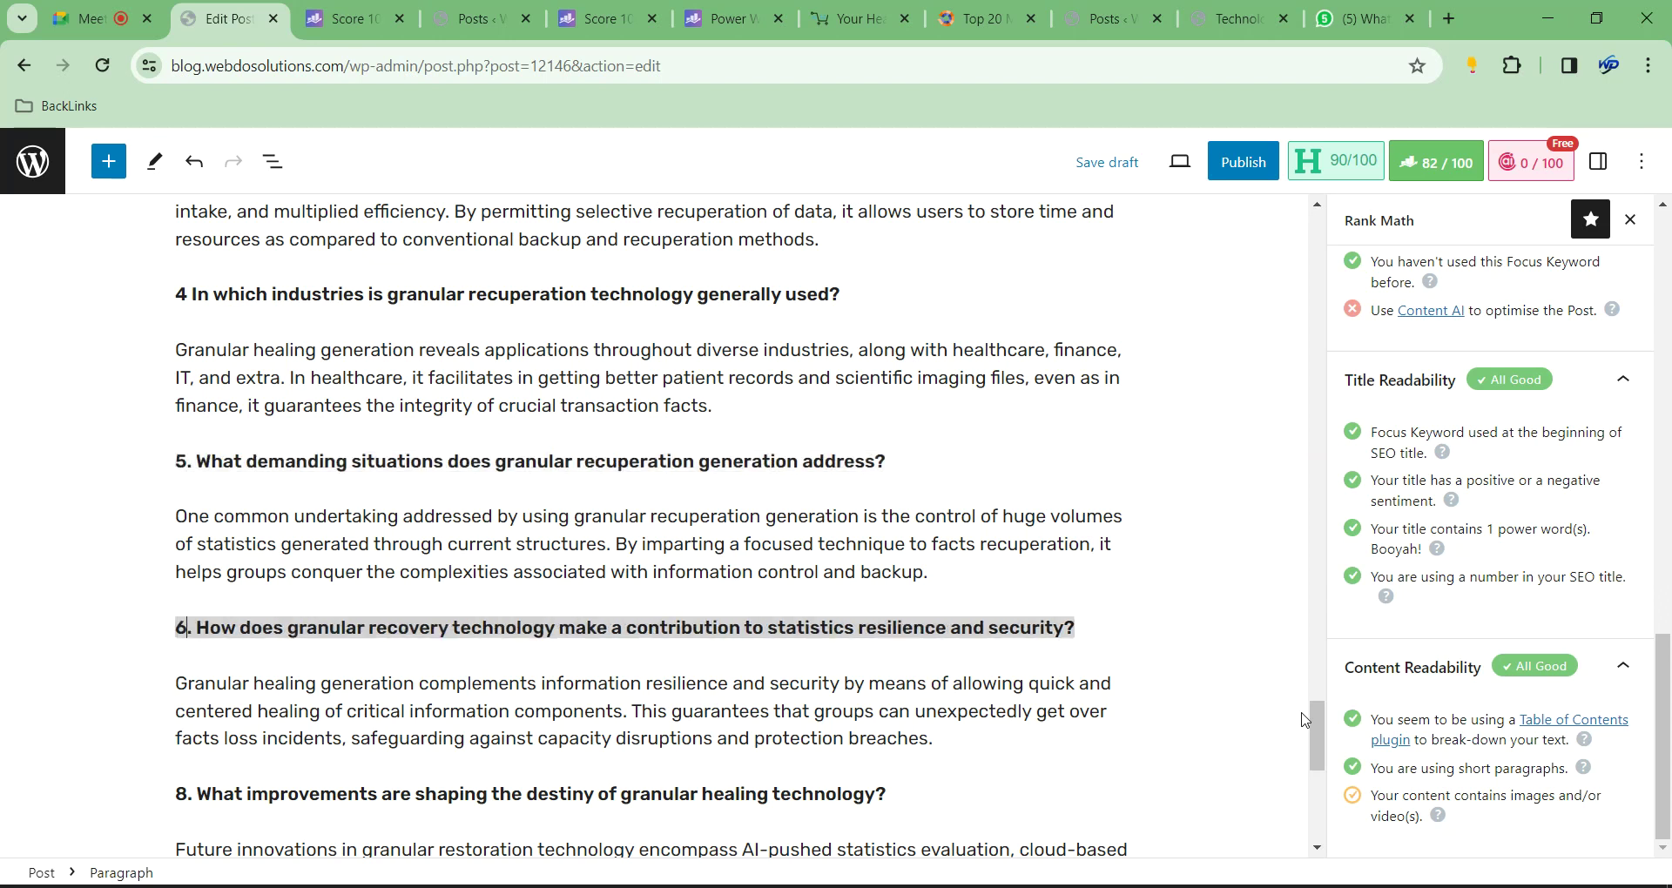
Correct the number of the FAQ question about improvements shaping the destiny of granular healing technology to 7
{"action": "key", "text": "Down"}
{"action": "key", "text": "Down"}
{"action": "key", "text": "Down"}
{"action": "key", "text": "Down"}
{"action": "key", "text": "BackSpace"}
{"action": "type", "text": "7"}
Renumber the FAQ question "Is granular restoration technology appropriate for character customers?" as 8
{"action": "key", "text": "Down"}
{"action": "key", "text": "Down"}
{"action": "key", "text": "Down"}
{"action": "key", "text": "Down"}
{"action": "key", "text": "Down"}
{"action": "key", "text": "Down"}
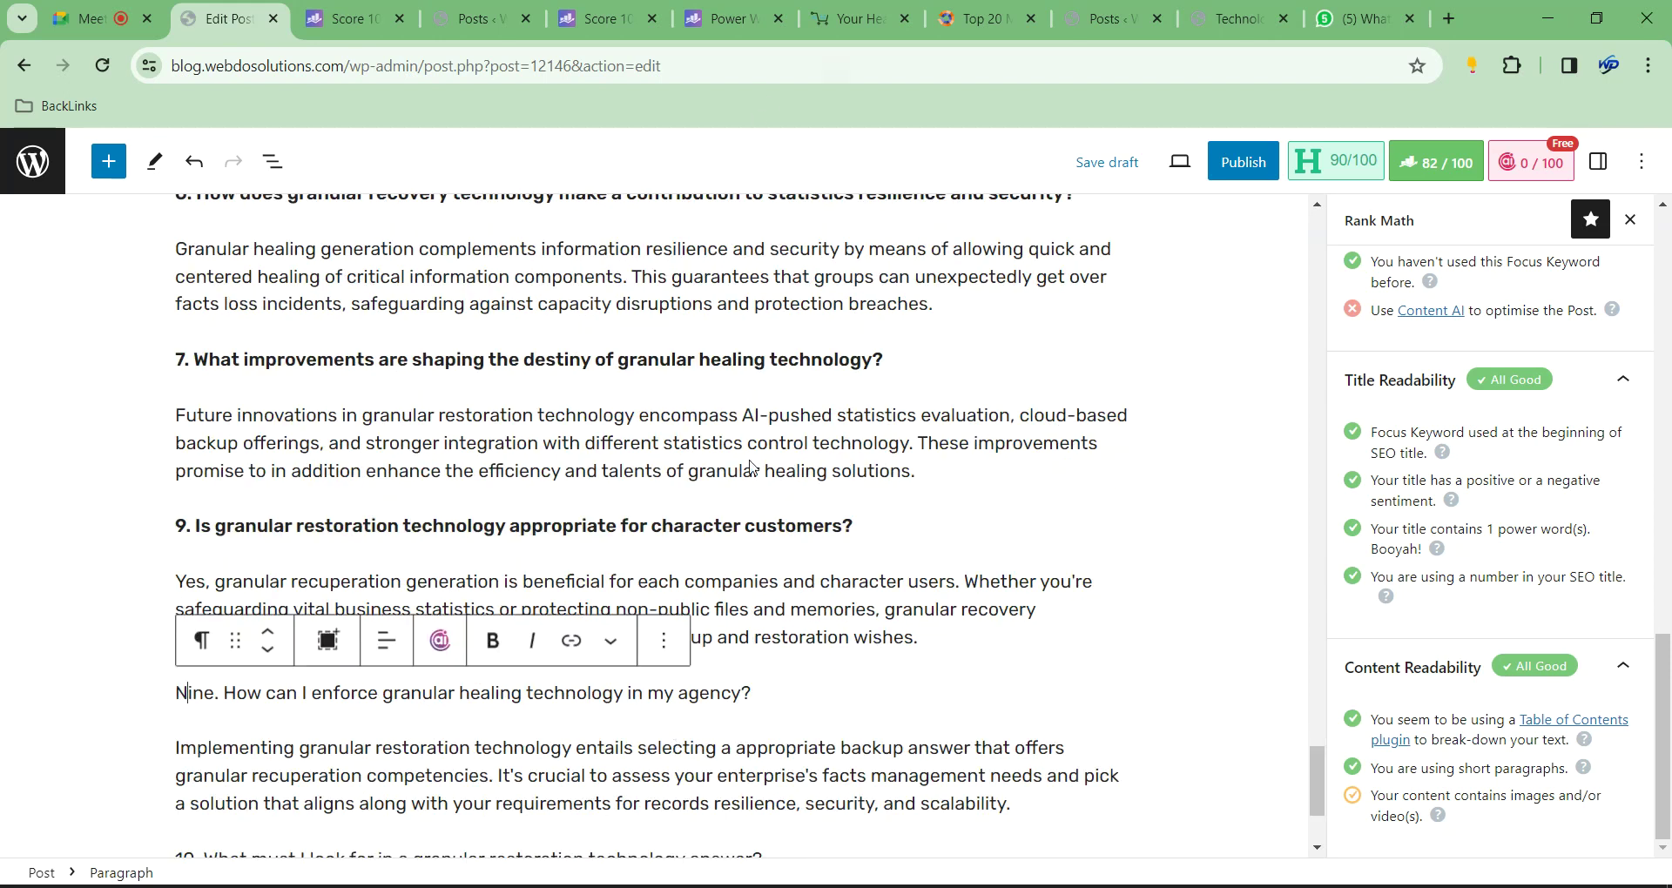
{"action": "scroll", "coordinate": [180, 404], "scroll_direction": "down", "scroll_amount": 1}
{"action": "triple_click", "coordinate": [183, 414]}
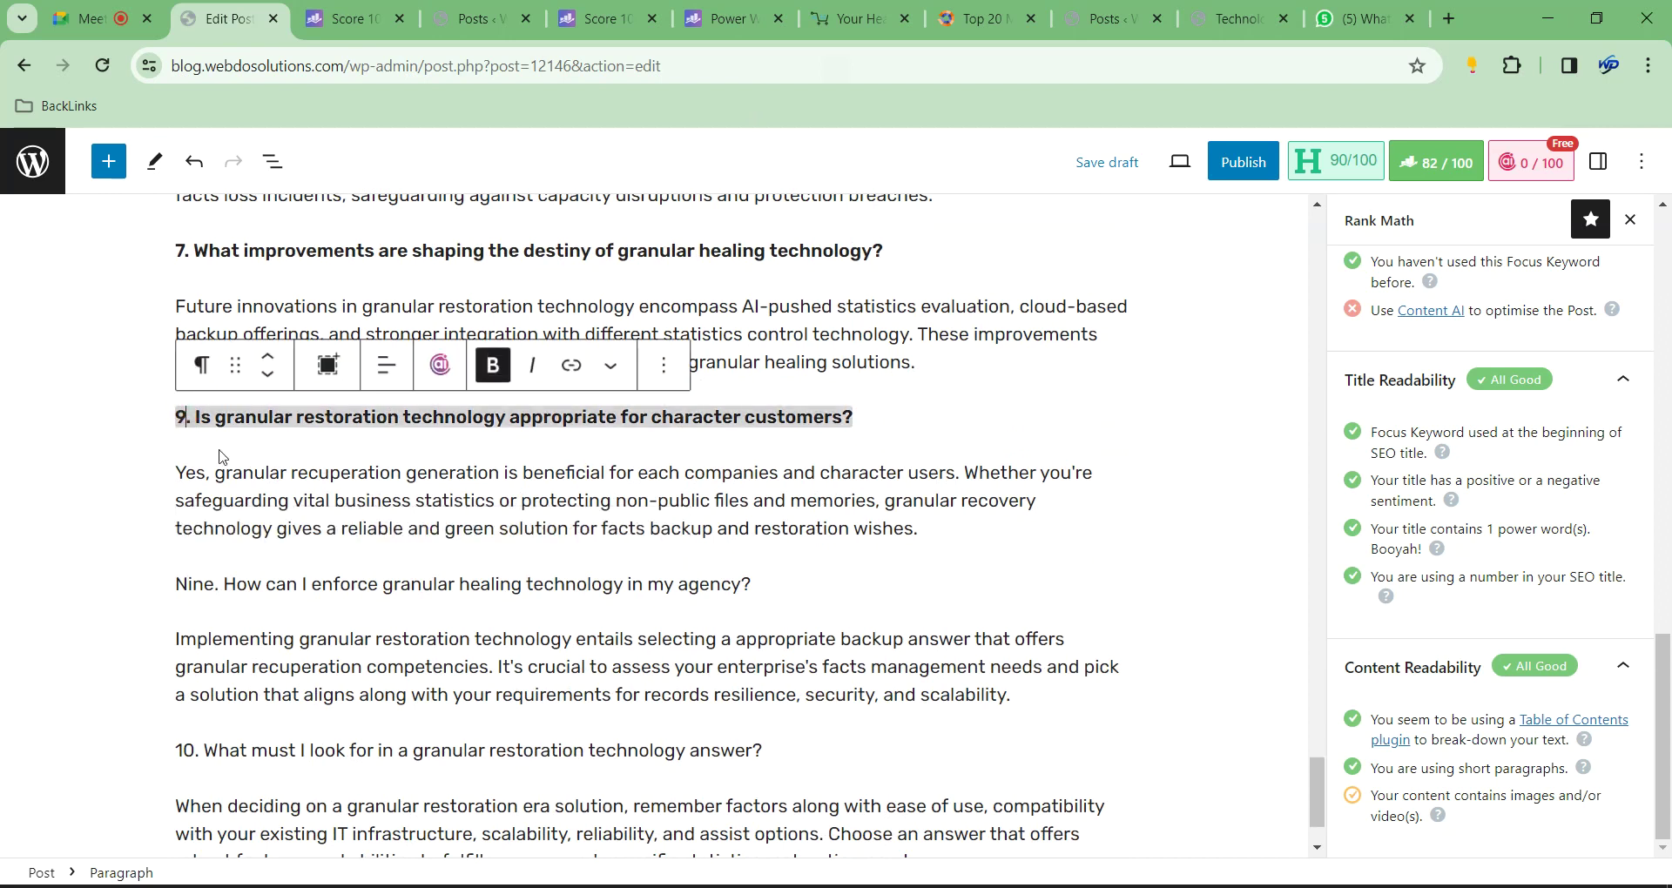
{"action": "key", "text": "BackSpace"}
{"action": "type", "text": "8"}
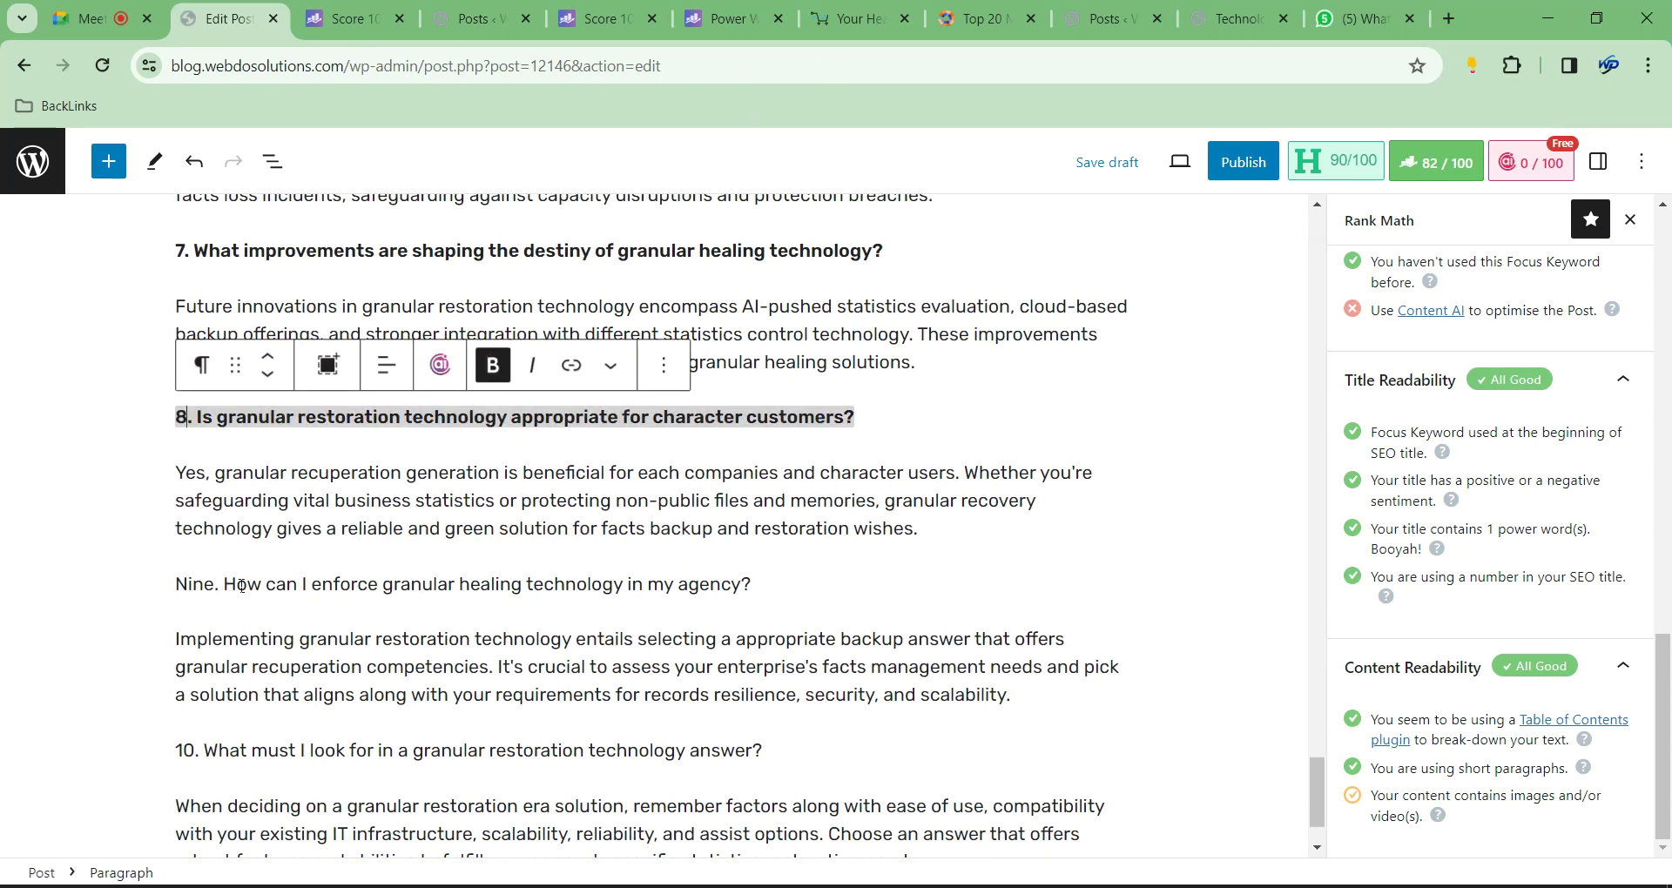
Replace "Nine" with 9 in the FAQ question "How can I enforce granular healing technology in my agency?" and make the question bold
{"action": "left_click", "coordinate": [212, 585]}
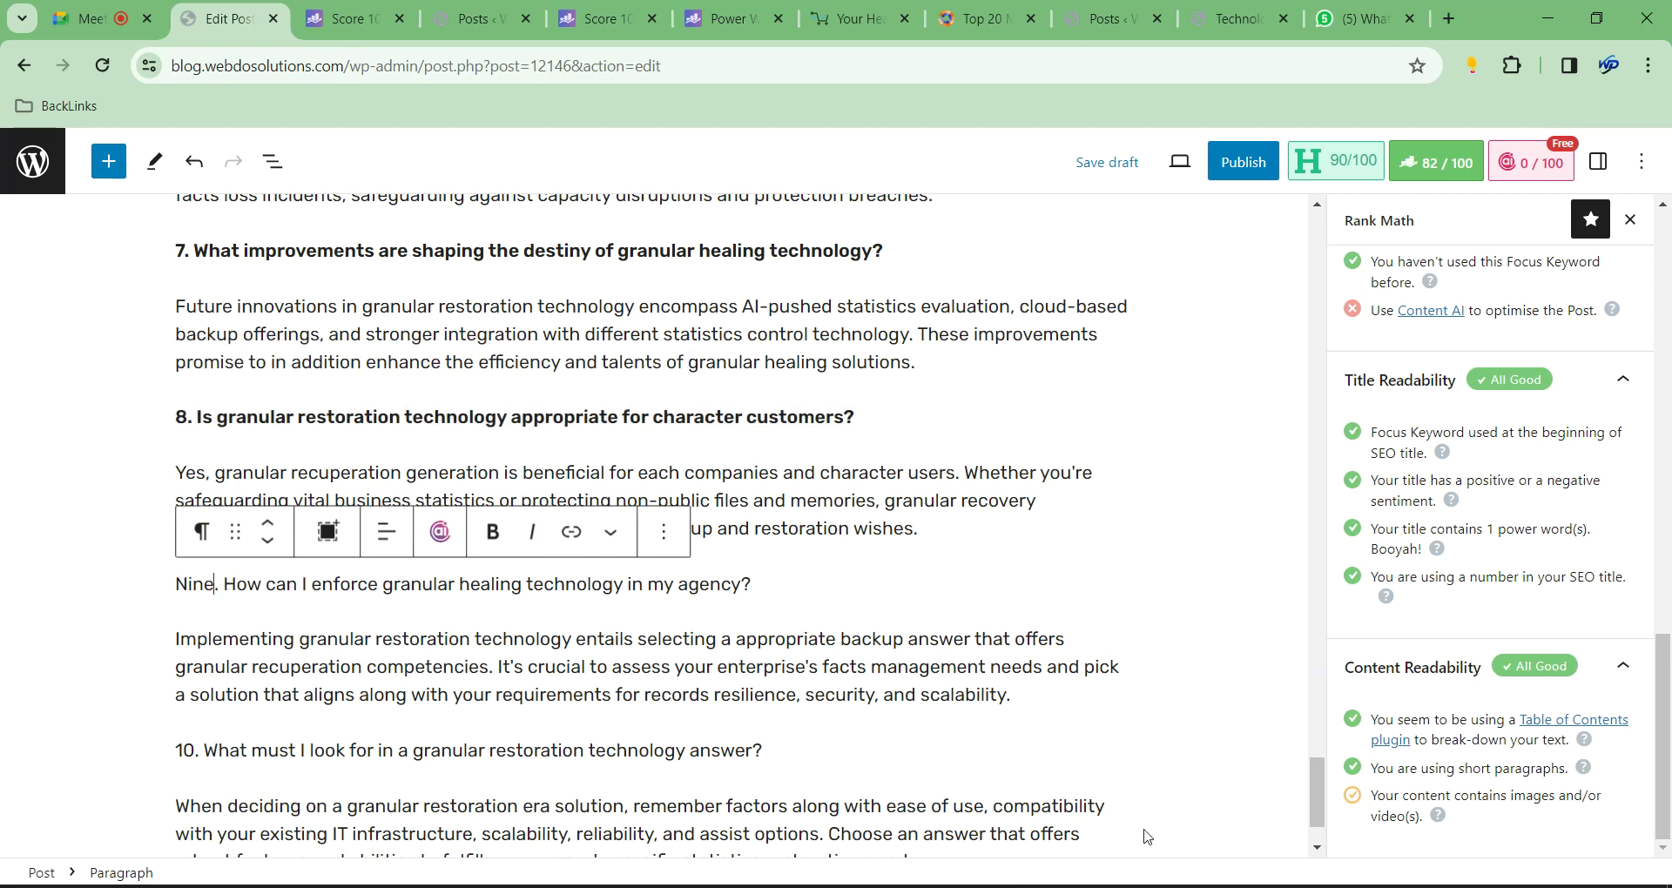
{"action": "key", "text": "BackSpace"}
{"action": "key", "text": "BackSpace"}
{"action": "key", "text": "BackSpace"}
{"action": "key", "text": "BackSpace"}
{"action": "type", "text": "9"}
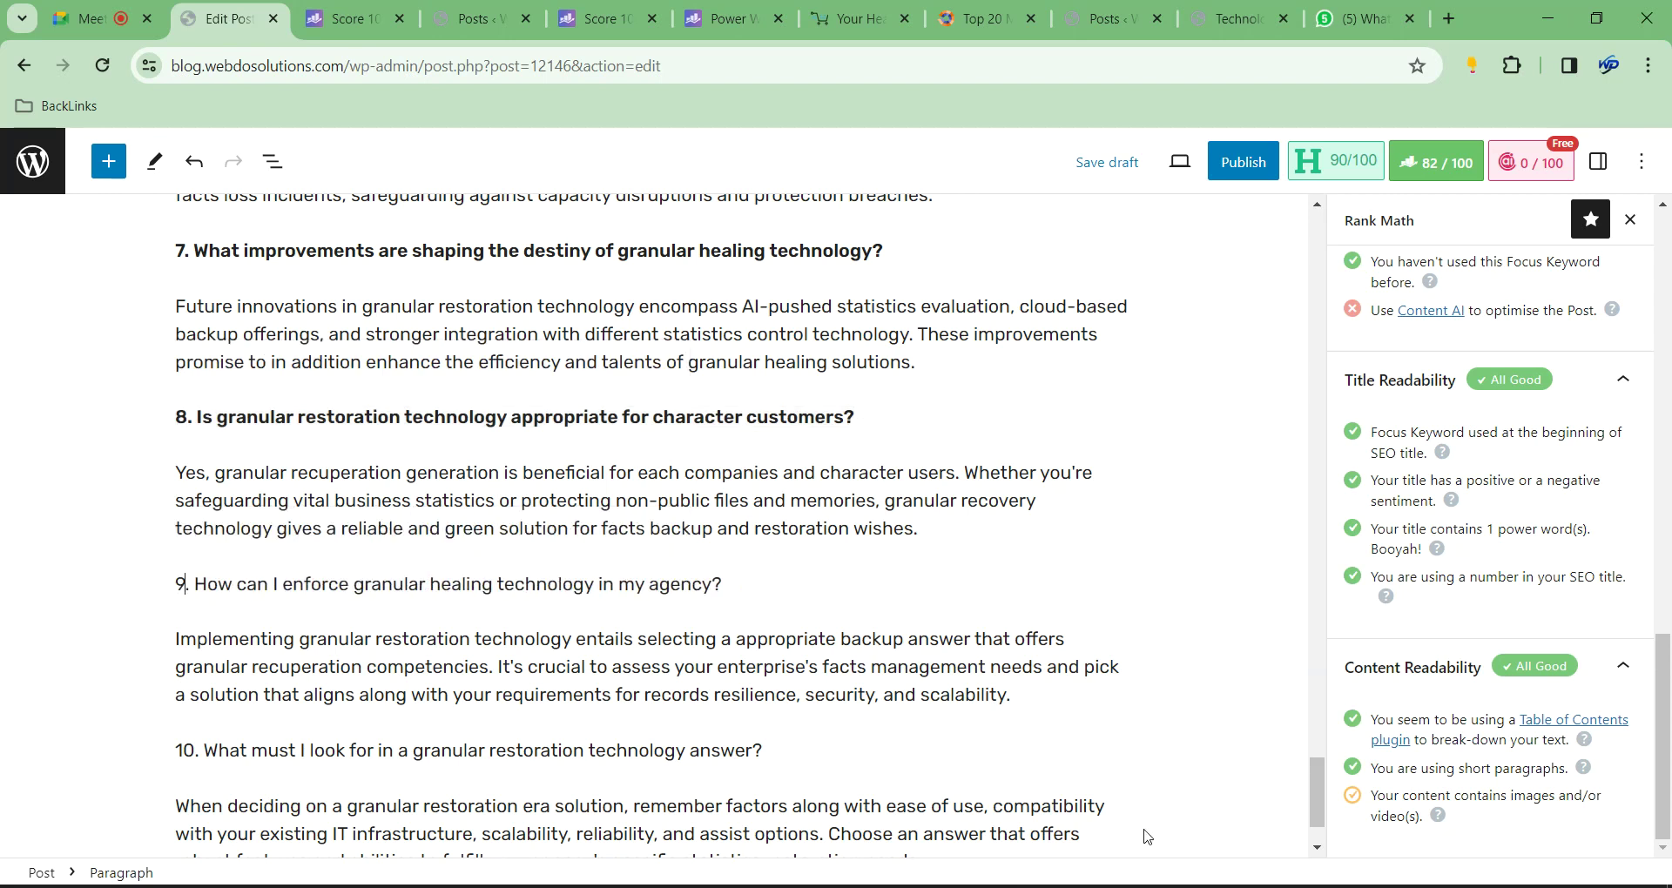
{"action": "key", "text": "ctrl+a"}
{"action": "key", "text": "ctrl+b"}
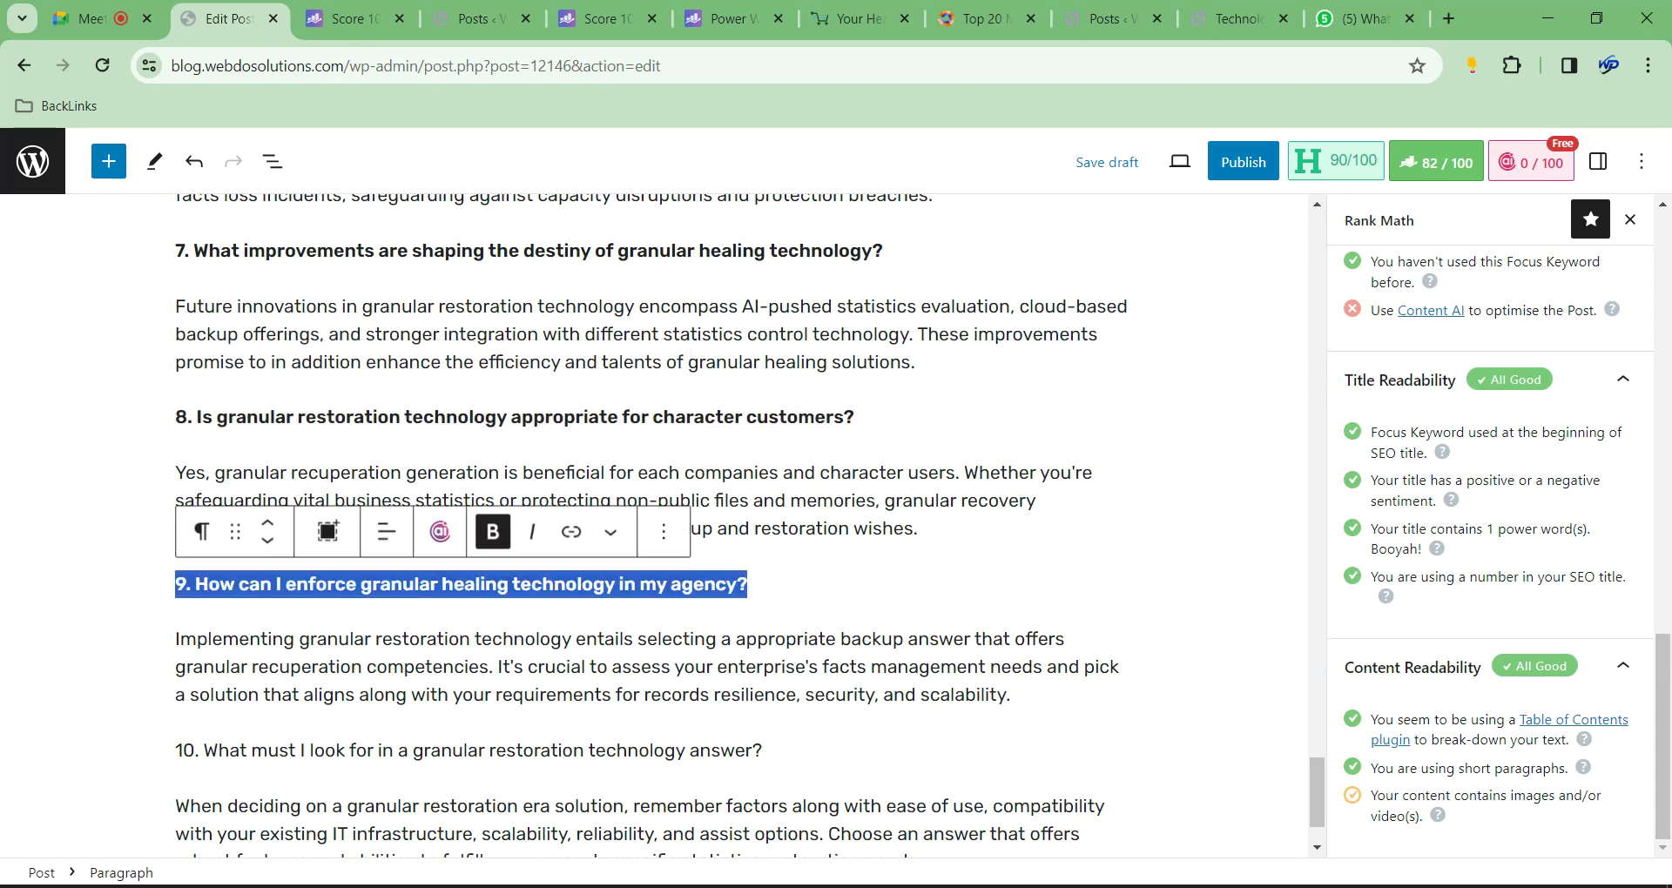
Make FAQ question 10, "What must I look for in a granular restoration technology answer?", bold
{"action": "scroll", "coordinate": [672, 746], "scroll_direction": "down", "scroll_amount": 1}
{"action": "left_click", "coordinate": [348, 640]}
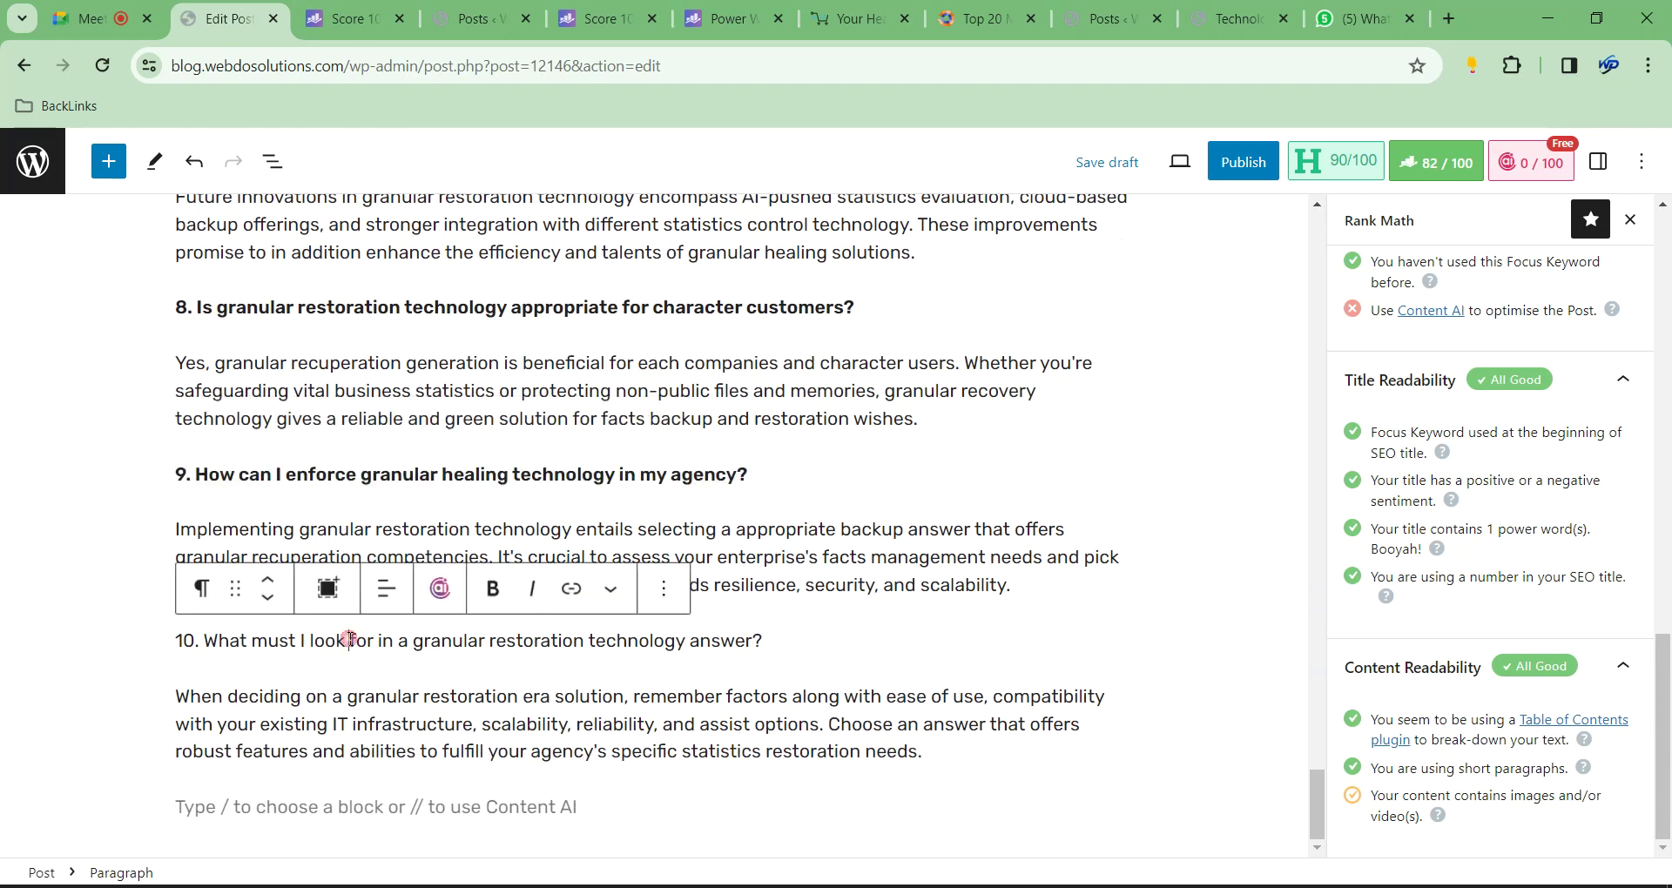
{"action": "key", "text": "ctrl+a"}
{"action": "key", "text": "ctrl+b"}
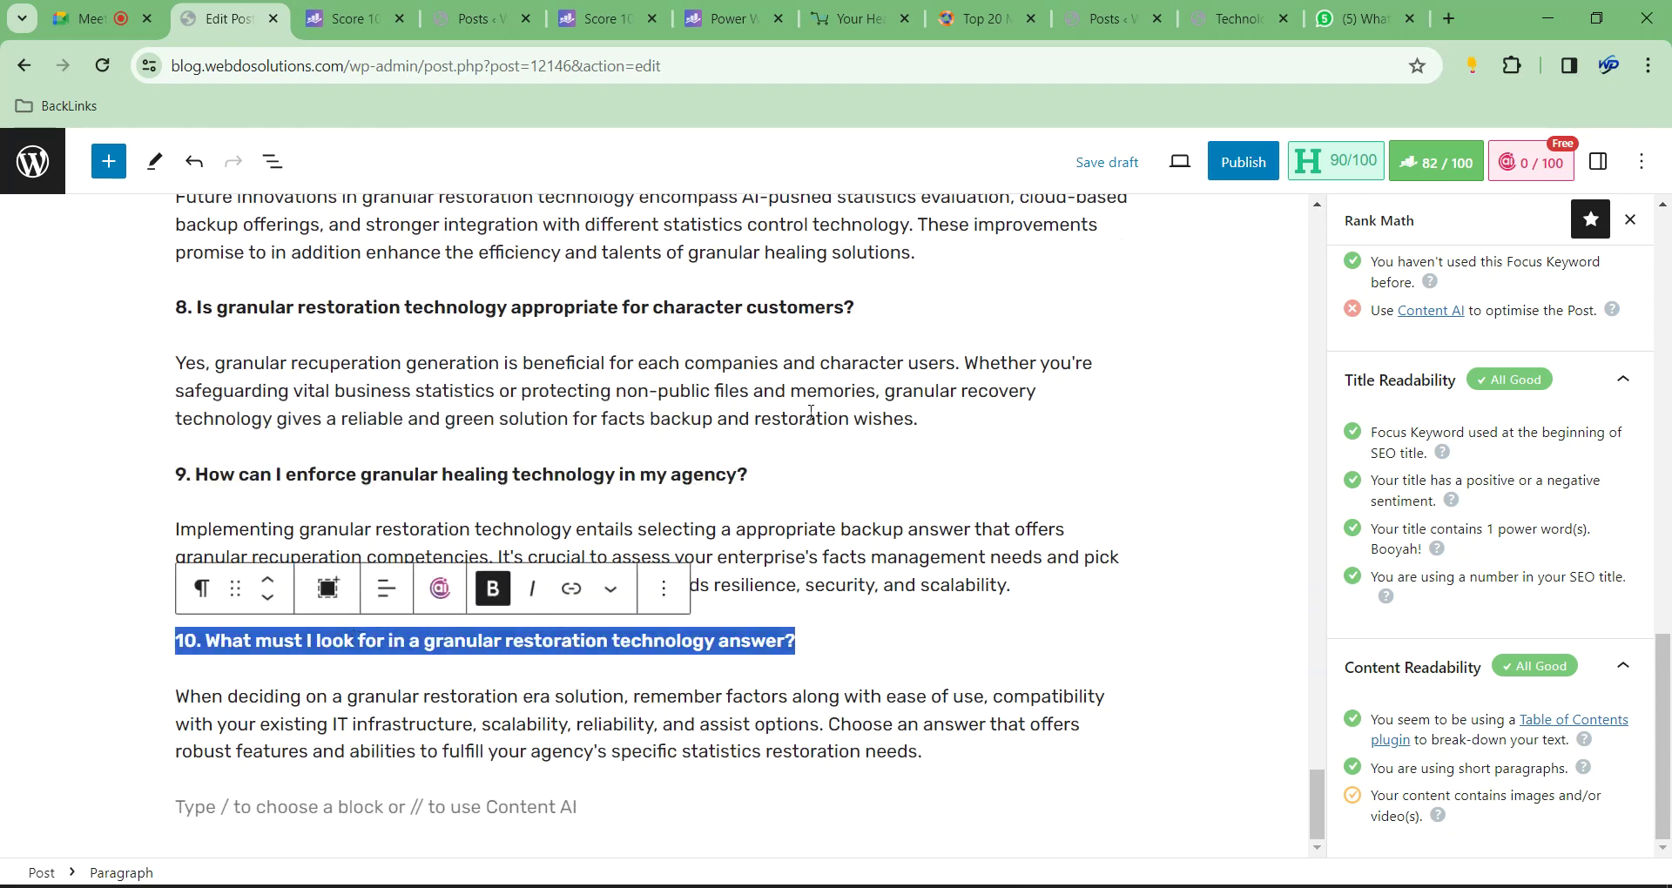
{"action": "left_click", "coordinate": [811, 412]}
Review the whole draft from the title through to the last FAQ answer
{"action": "scroll", "coordinate": [993, 503], "scroll_direction": "up", "scroll_amount": 15}
{"action": "scroll", "coordinate": [1015, 581], "scroll_direction": "up", "scroll_amount": 20}
{"action": "scroll", "coordinate": [1022, 591], "scroll_direction": "up", "scroll_amount": 15}
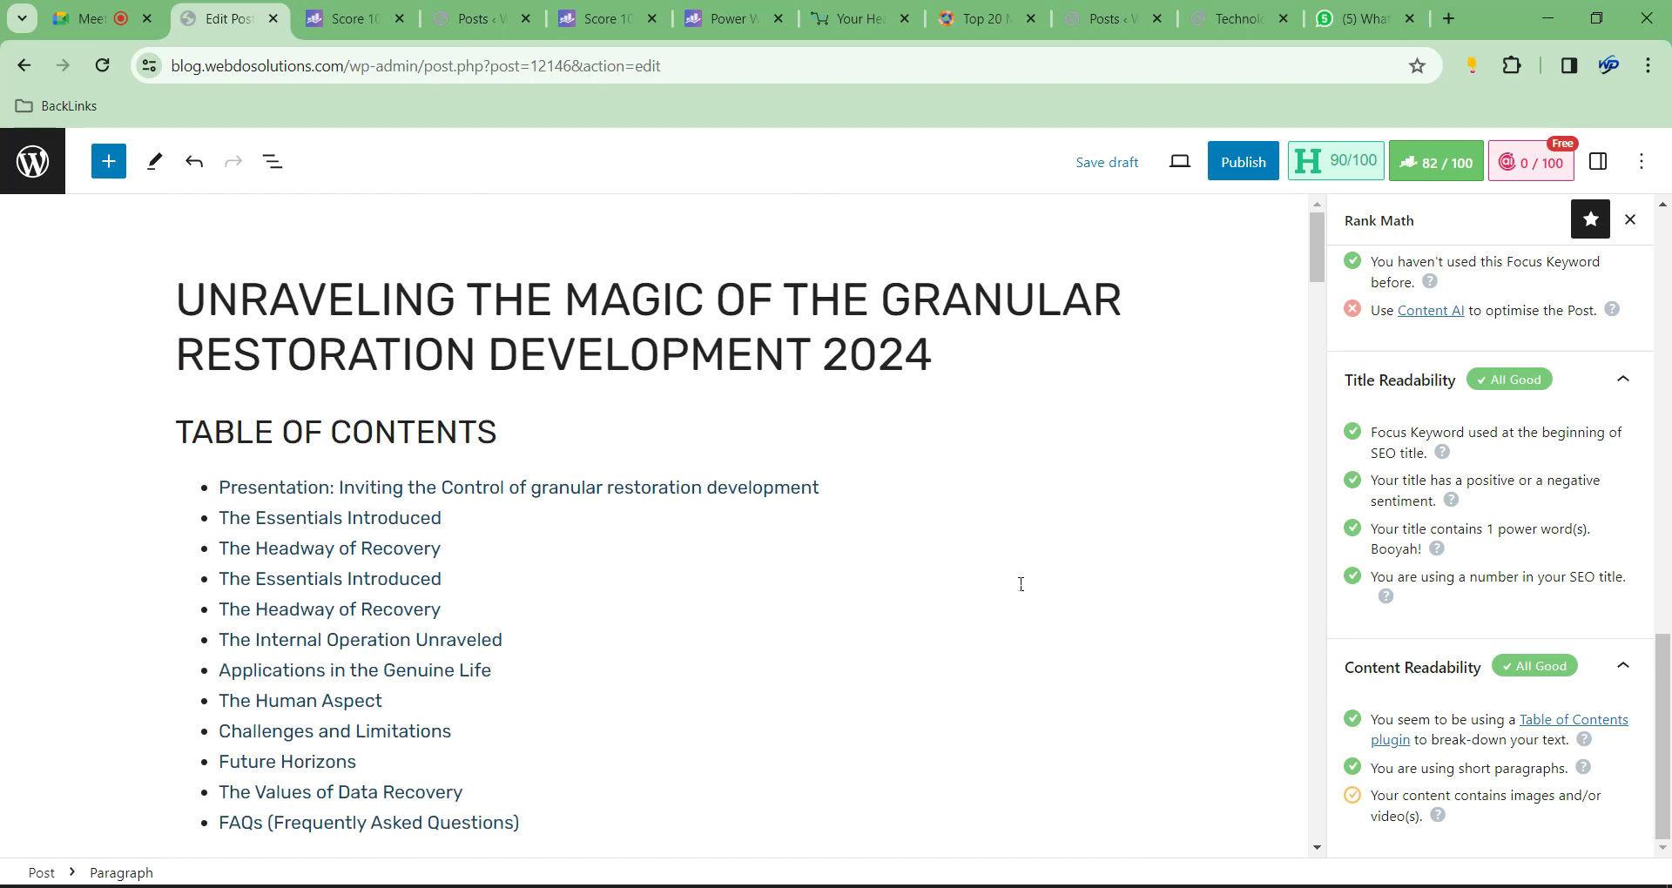
{"action": "scroll", "coordinate": [1021, 583], "scroll_direction": "down", "scroll_amount": 10}
{"action": "scroll", "coordinate": [1025, 600], "scroll_direction": "down", "scroll_amount": 20}
{"action": "scroll", "coordinate": [1024, 600], "scroll_direction": "down", "scroll_amount": 20}
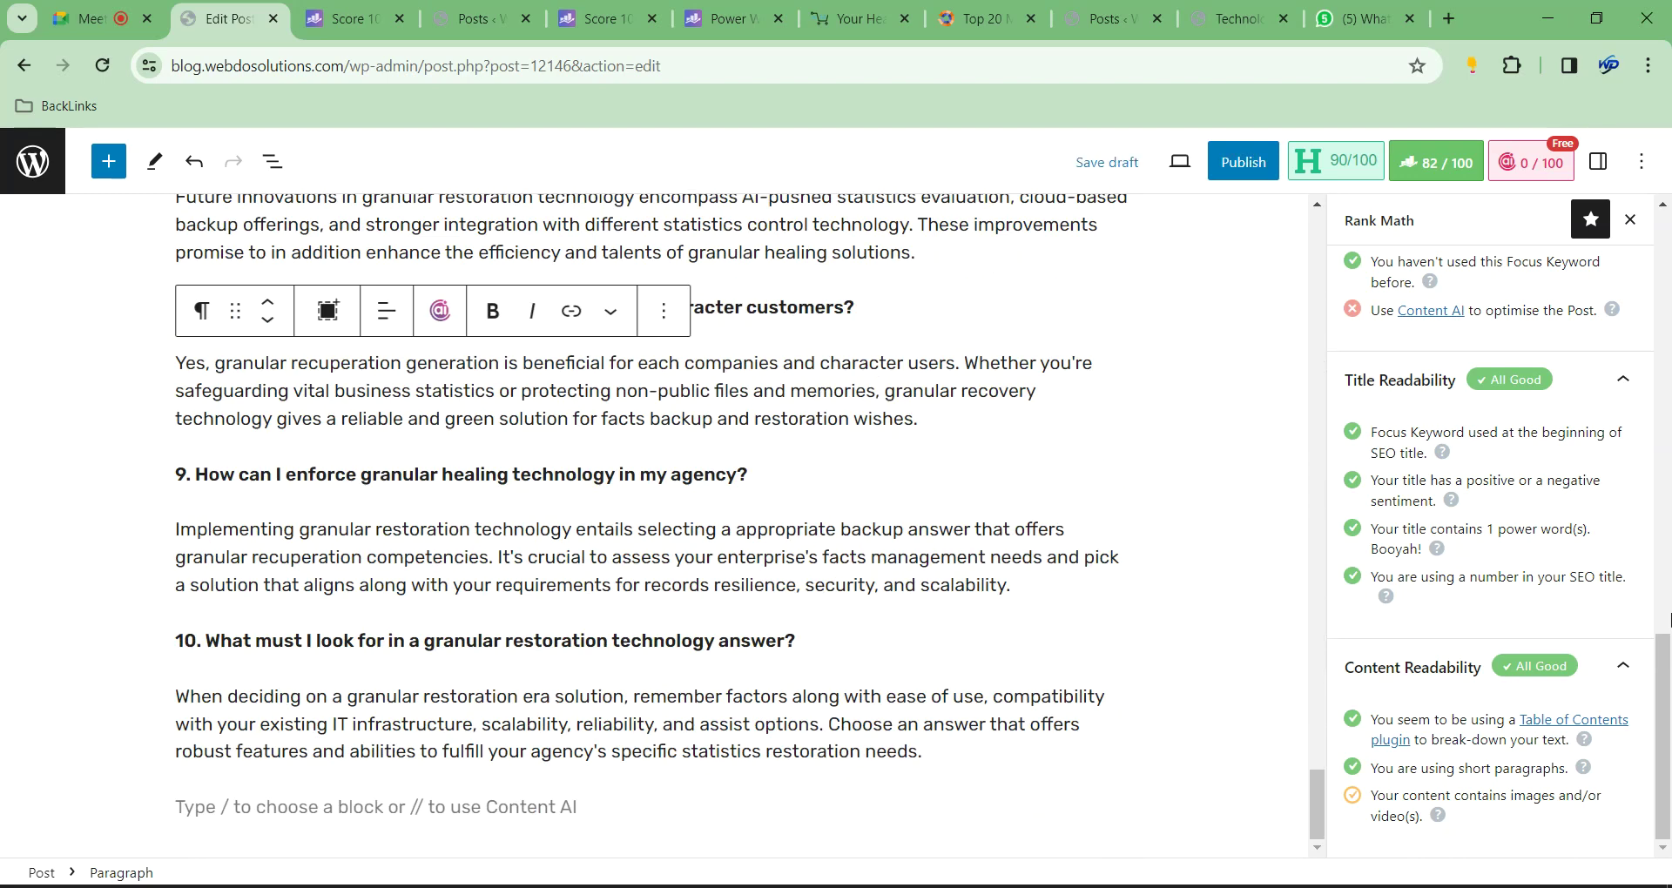
In Rank Math's snippet editor, delete "the magic of the" from the start of the SEO title
{"action": "left_click", "coordinate": [1421, 174]}
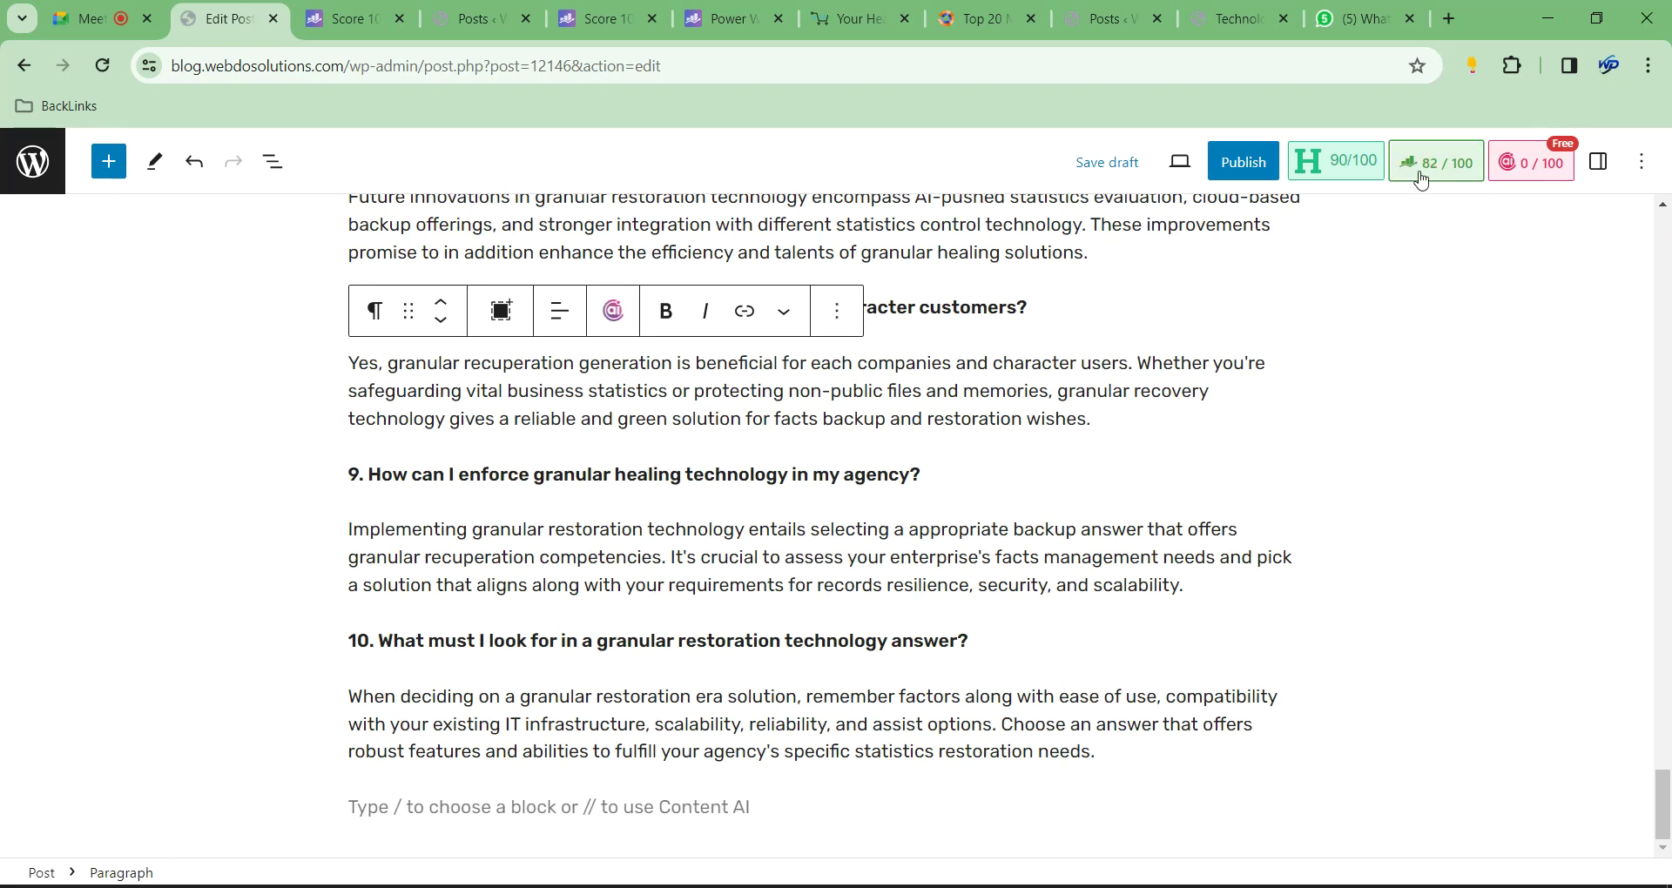
{"action": "left_click", "coordinate": [1422, 180]}
{"action": "scroll", "coordinate": [1319, 302], "scroll_direction": "up", "scroll_amount": 15}
{"action": "scroll", "coordinate": [1319, 302], "scroll_direction": "up", "scroll_amount": 15}
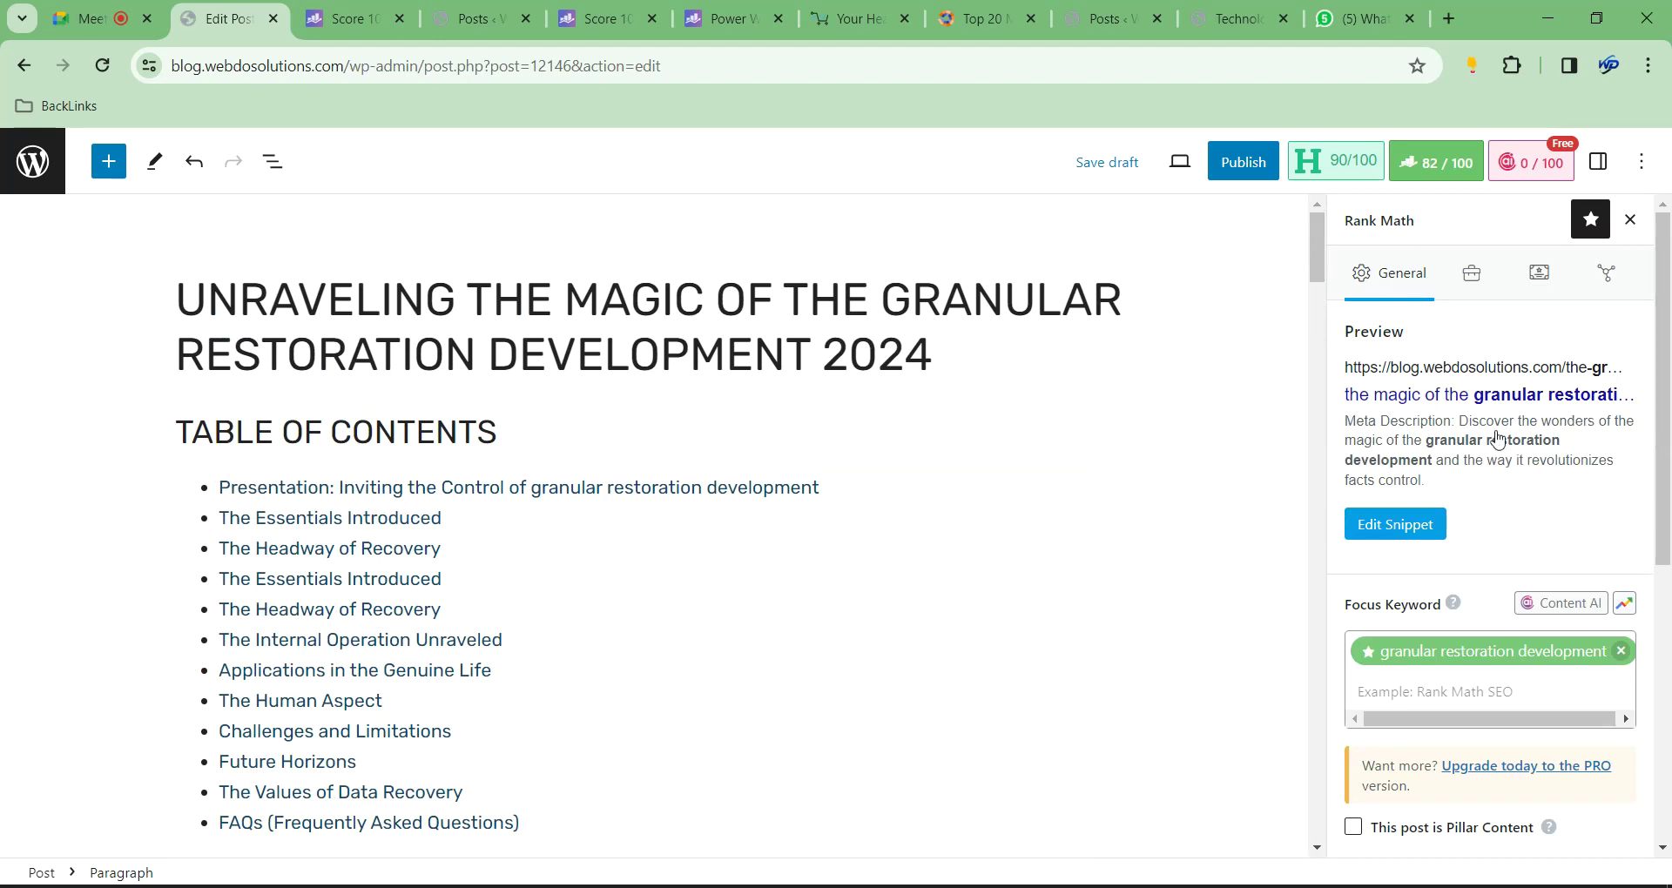
{"action": "left_click", "coordinate": [1395, 527]}
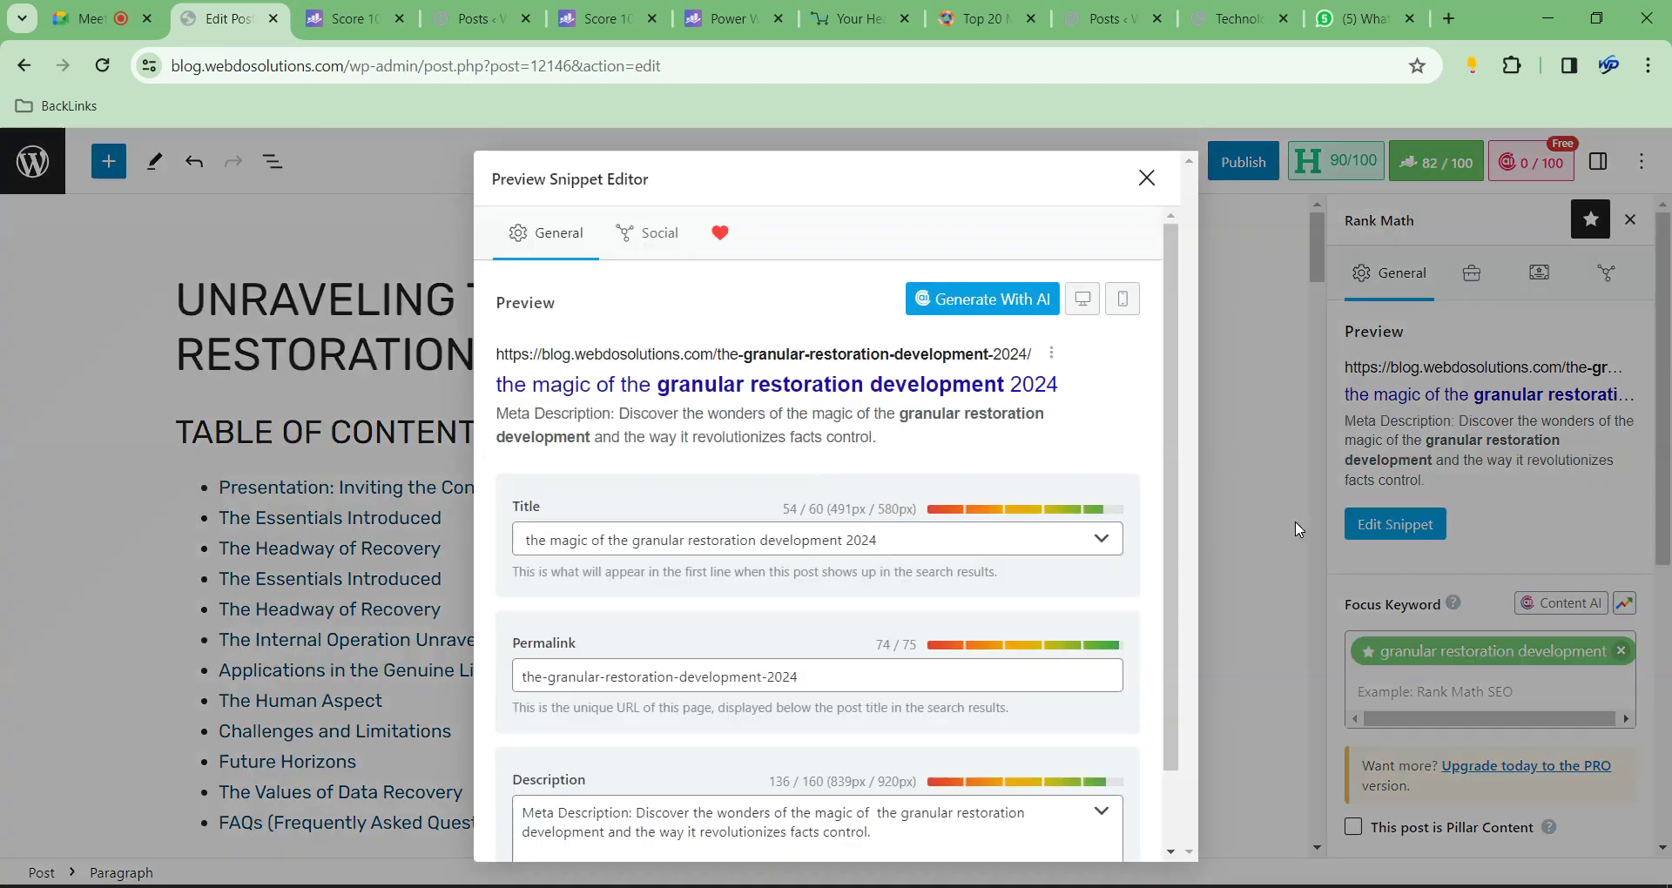
{"action": "scroll", "coordinate": [578, 539], "scroll_direction": "down", "scroll_amount": 1}
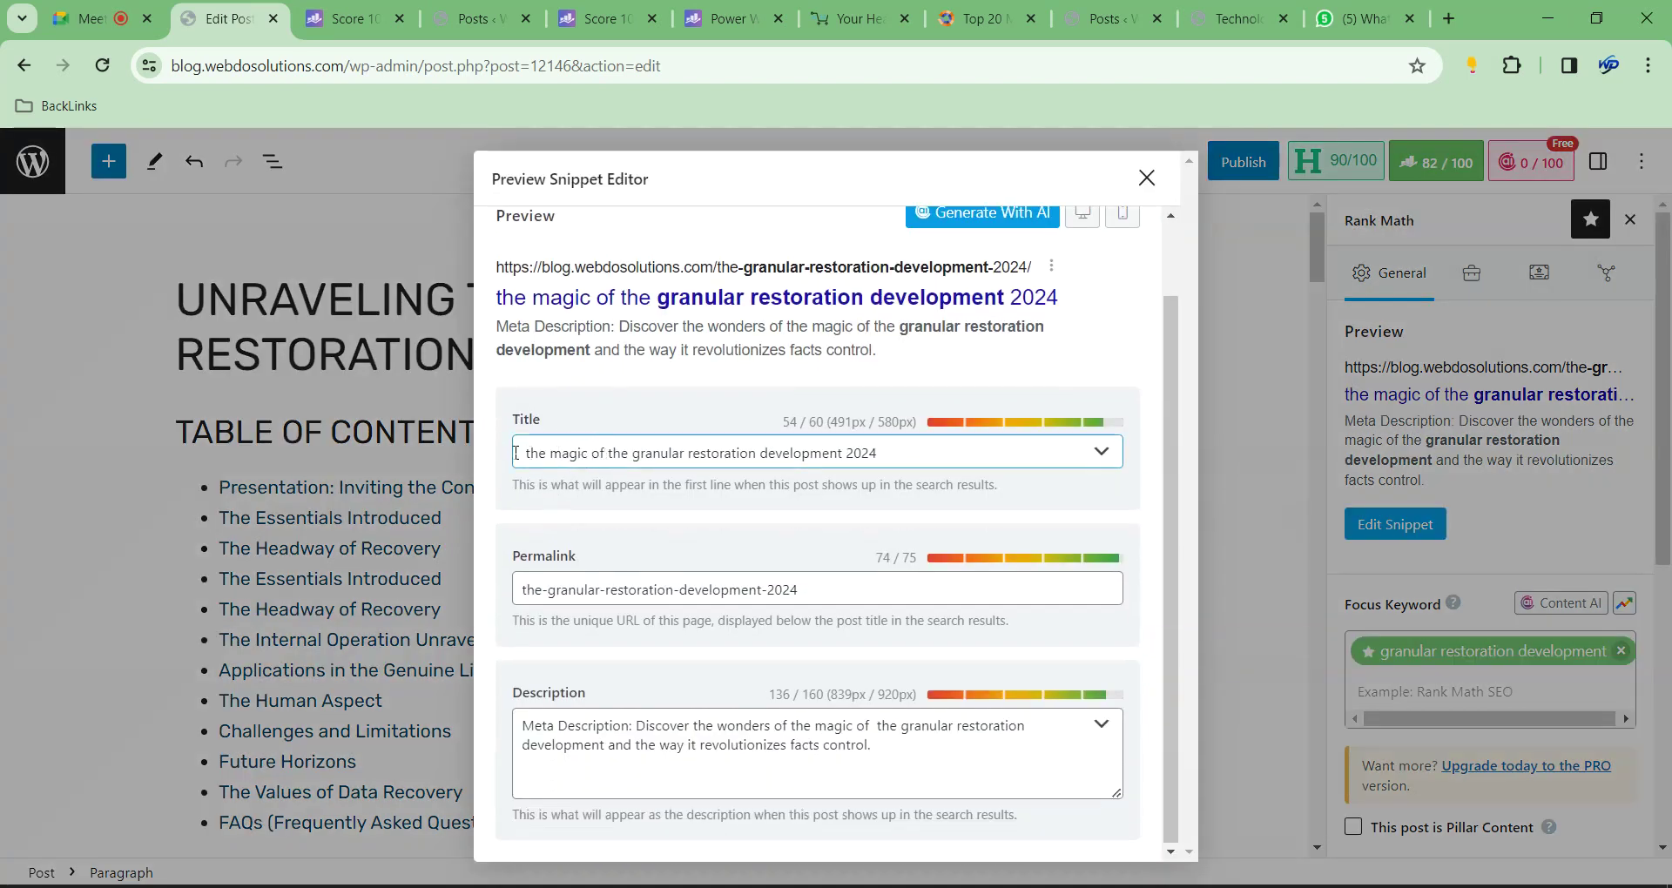
{"action": "left_click_drag", "start_coordinate": [524, 454], "coordinate": [633, 454]}
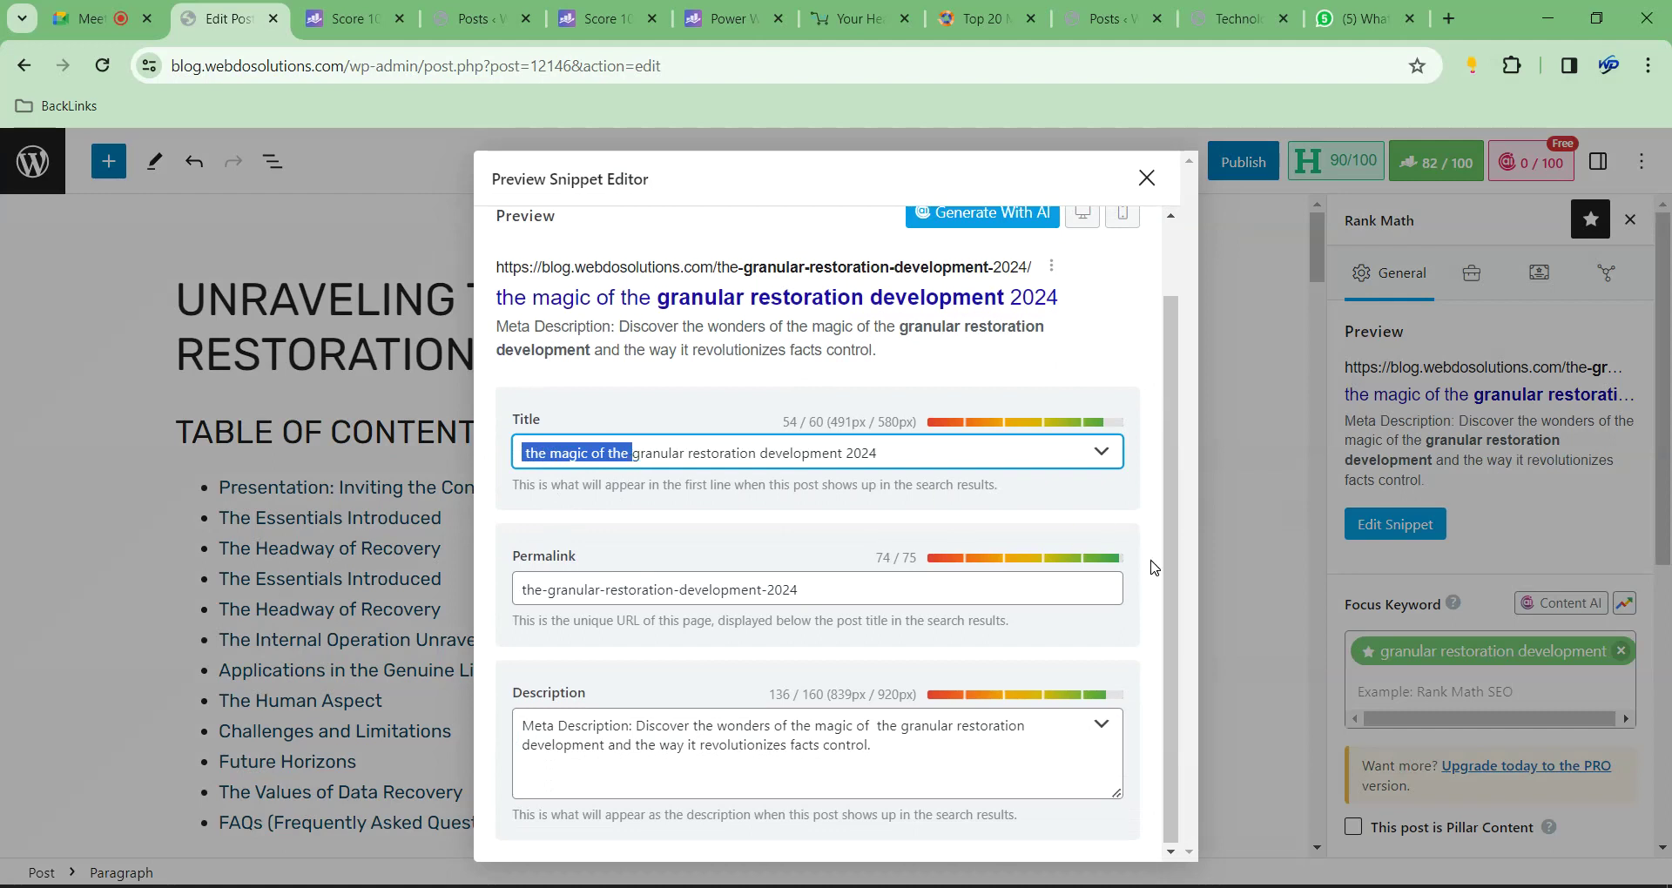
{"action": "key", "text": "BackSpace"}
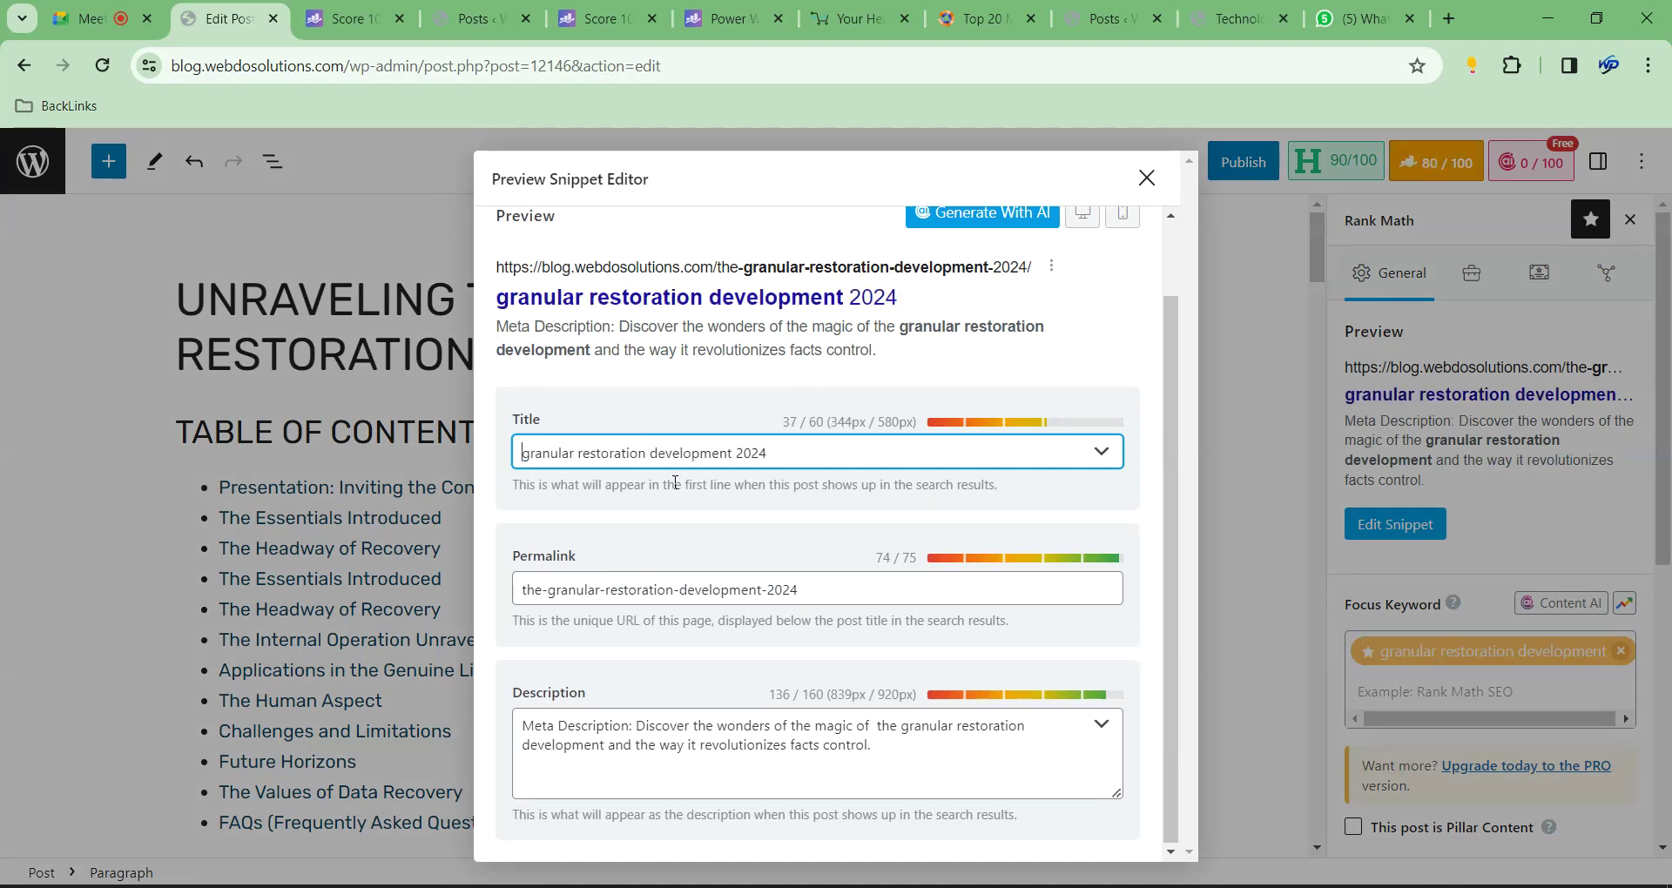
Capitalise the words of the SEO title and insert "in" before the year, making it "Granular Restoration Development in 2024"
{"action": "key", "text": "shift+Right"}
{"action": "type", "text": "G"}
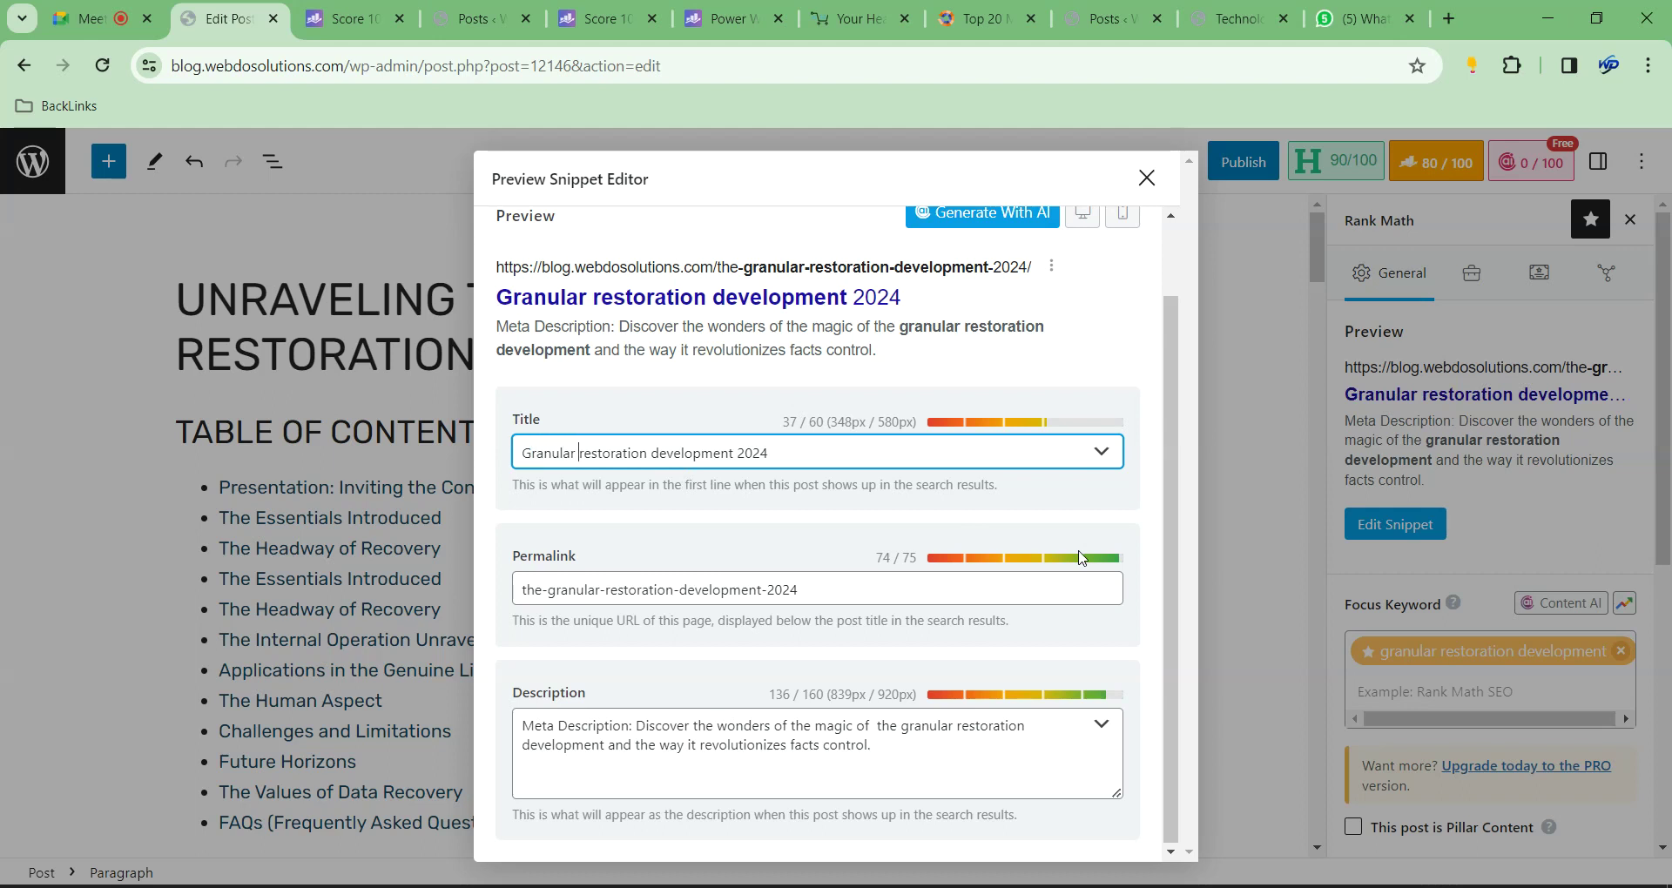
{"action": "key", "text": "shift+Right"}
{"action": "type", "text": "R"}
{"action": "key", "text": "Right"}
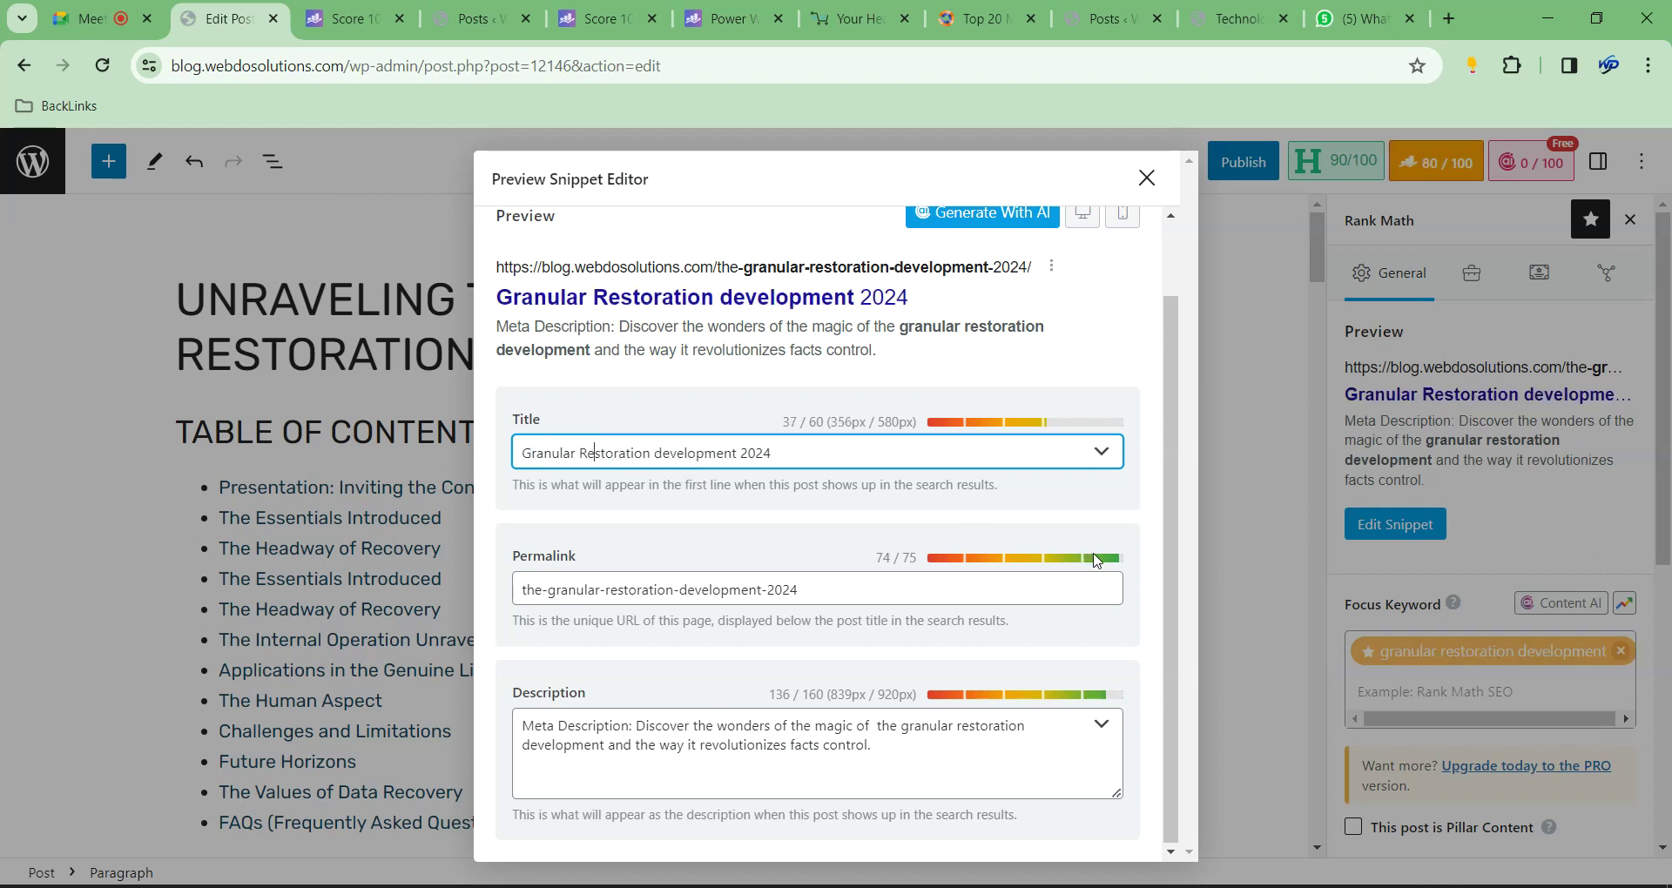
{"action": "key", "text": "BackSpace"}
{"action": "type", "text": "D"}
{"action": "key", "text": "Right"}
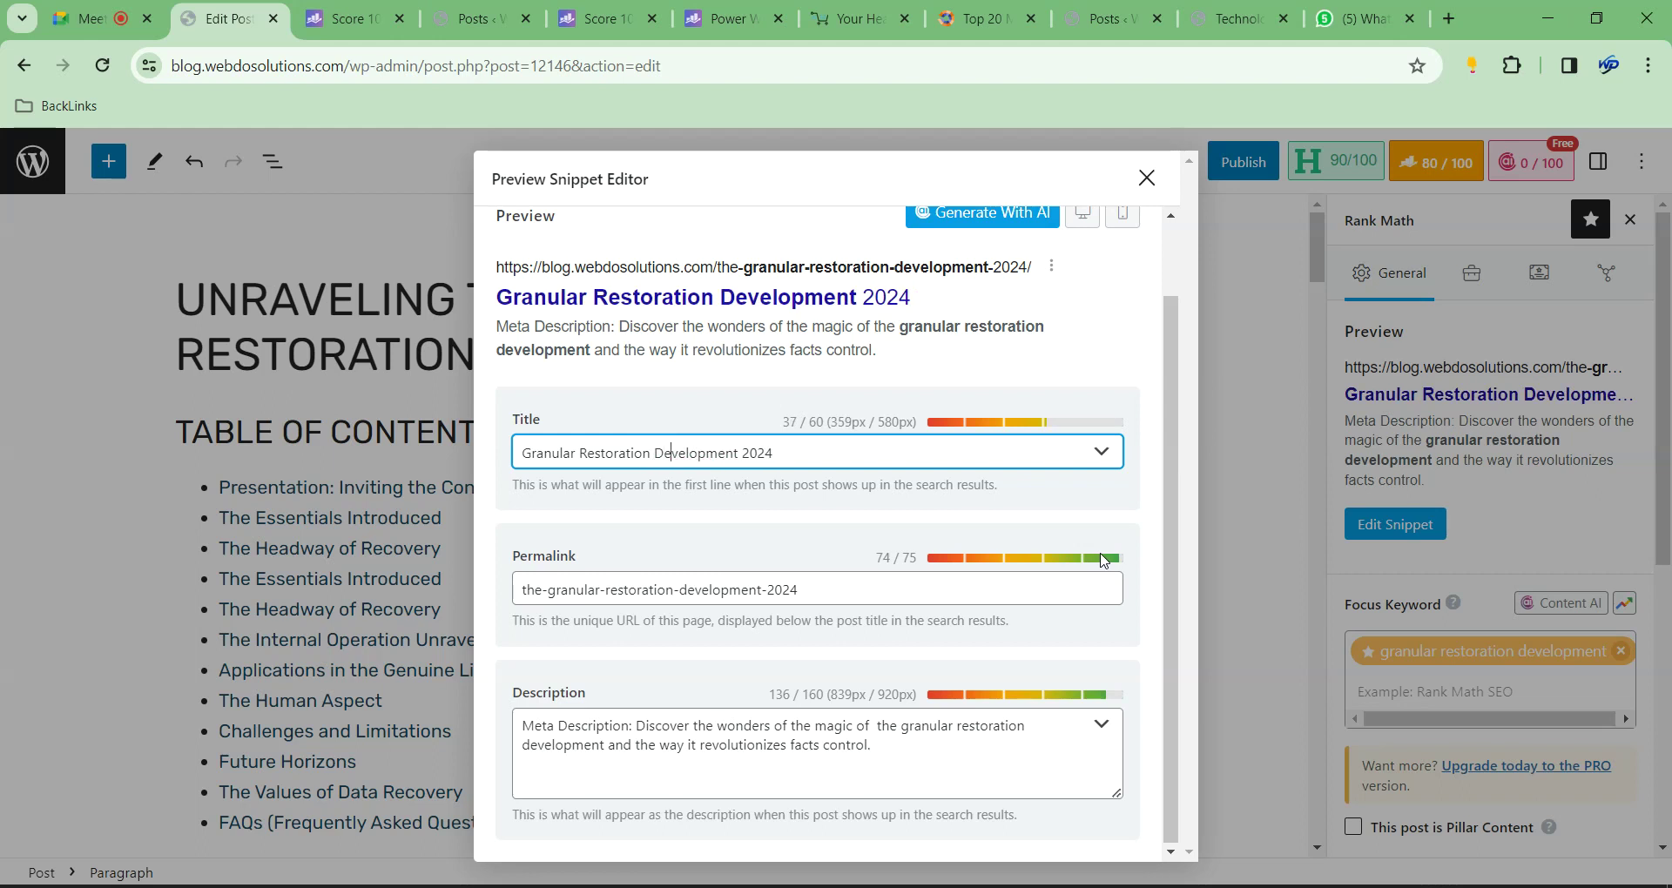
{"action": "type", "text": "in"}
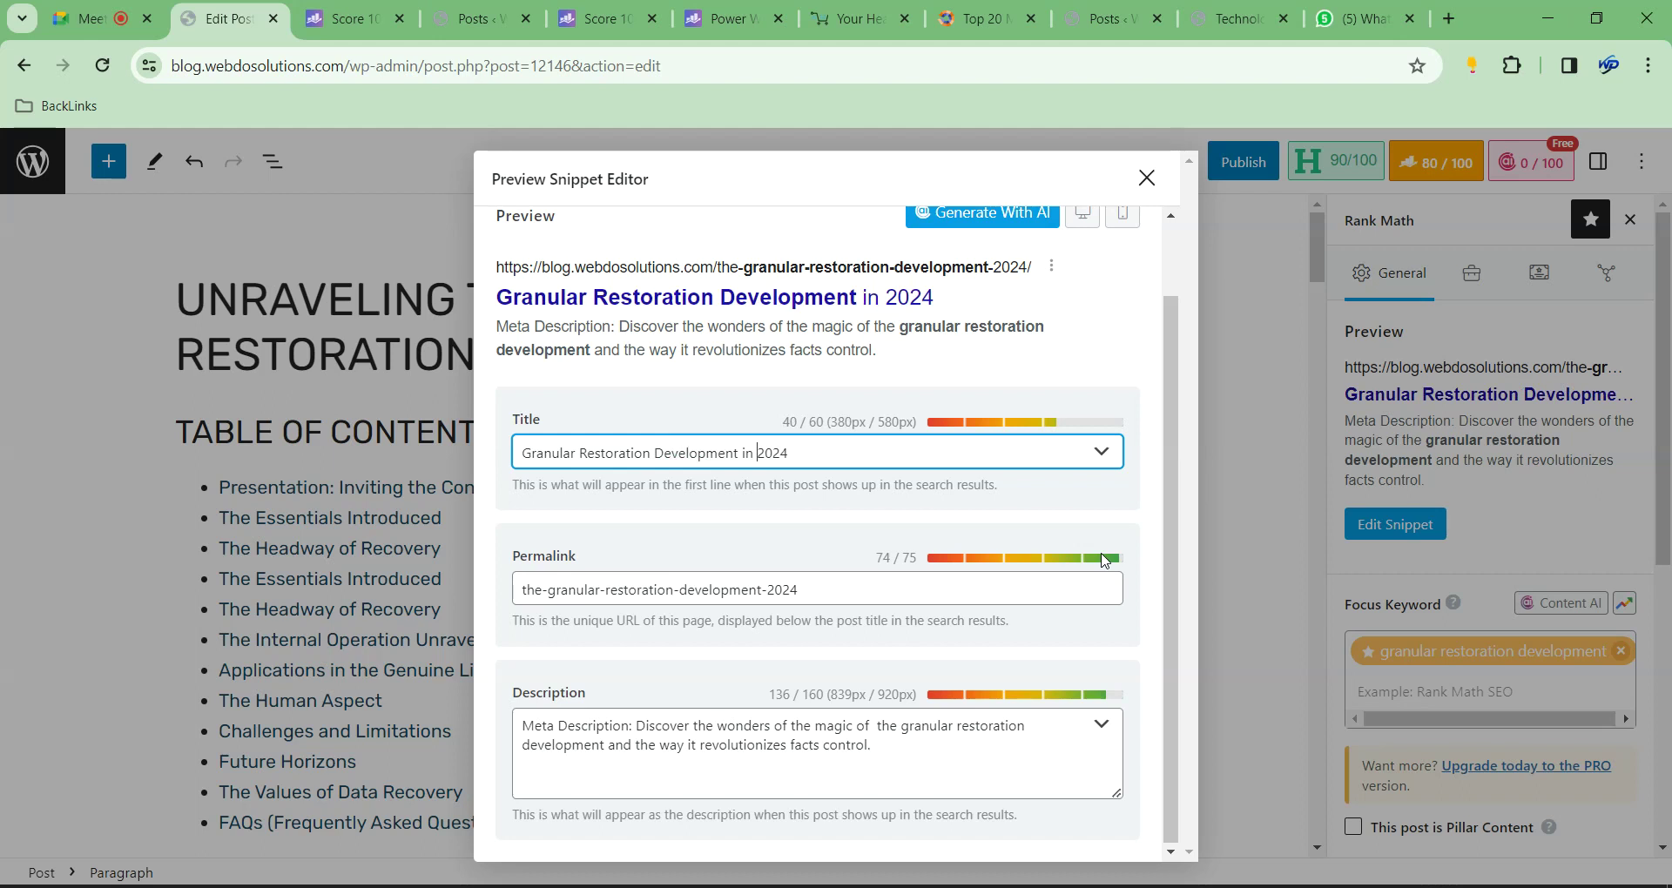
Remove the "Meta Description:" prefix from the snippet's description and close the snippet editor
{"action": "left_click", "coordinate": [589, 734]}
{"action": "left_click_drag", "start_coordinate": [636, 728], "coordinate": [511, 733]}
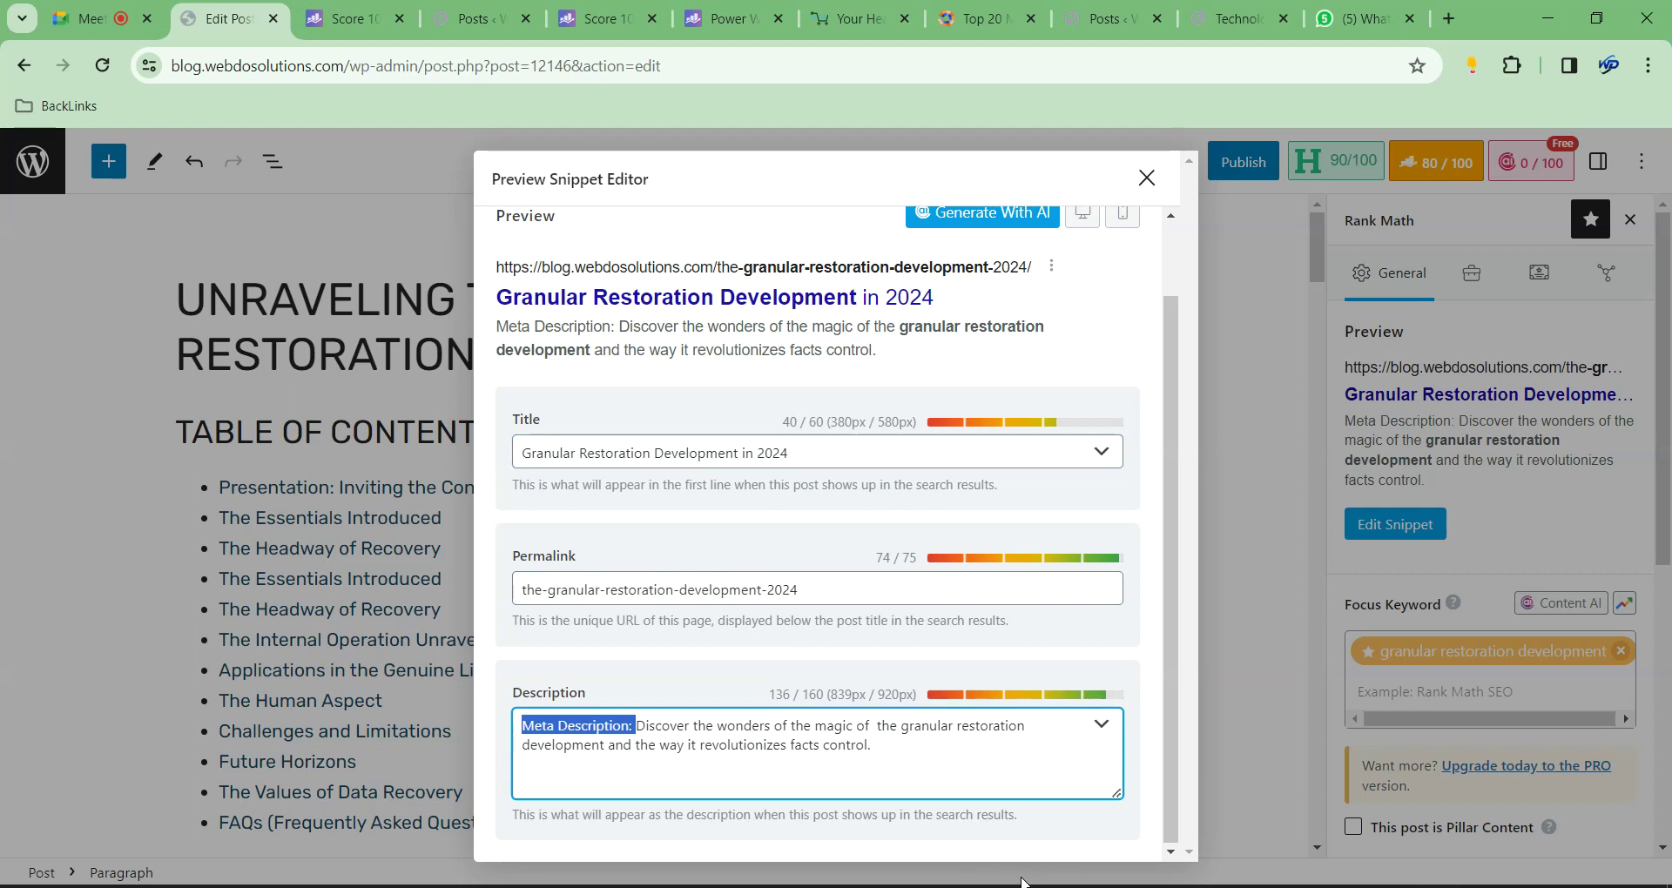
{"action": "key", "text": "BackSpace"}
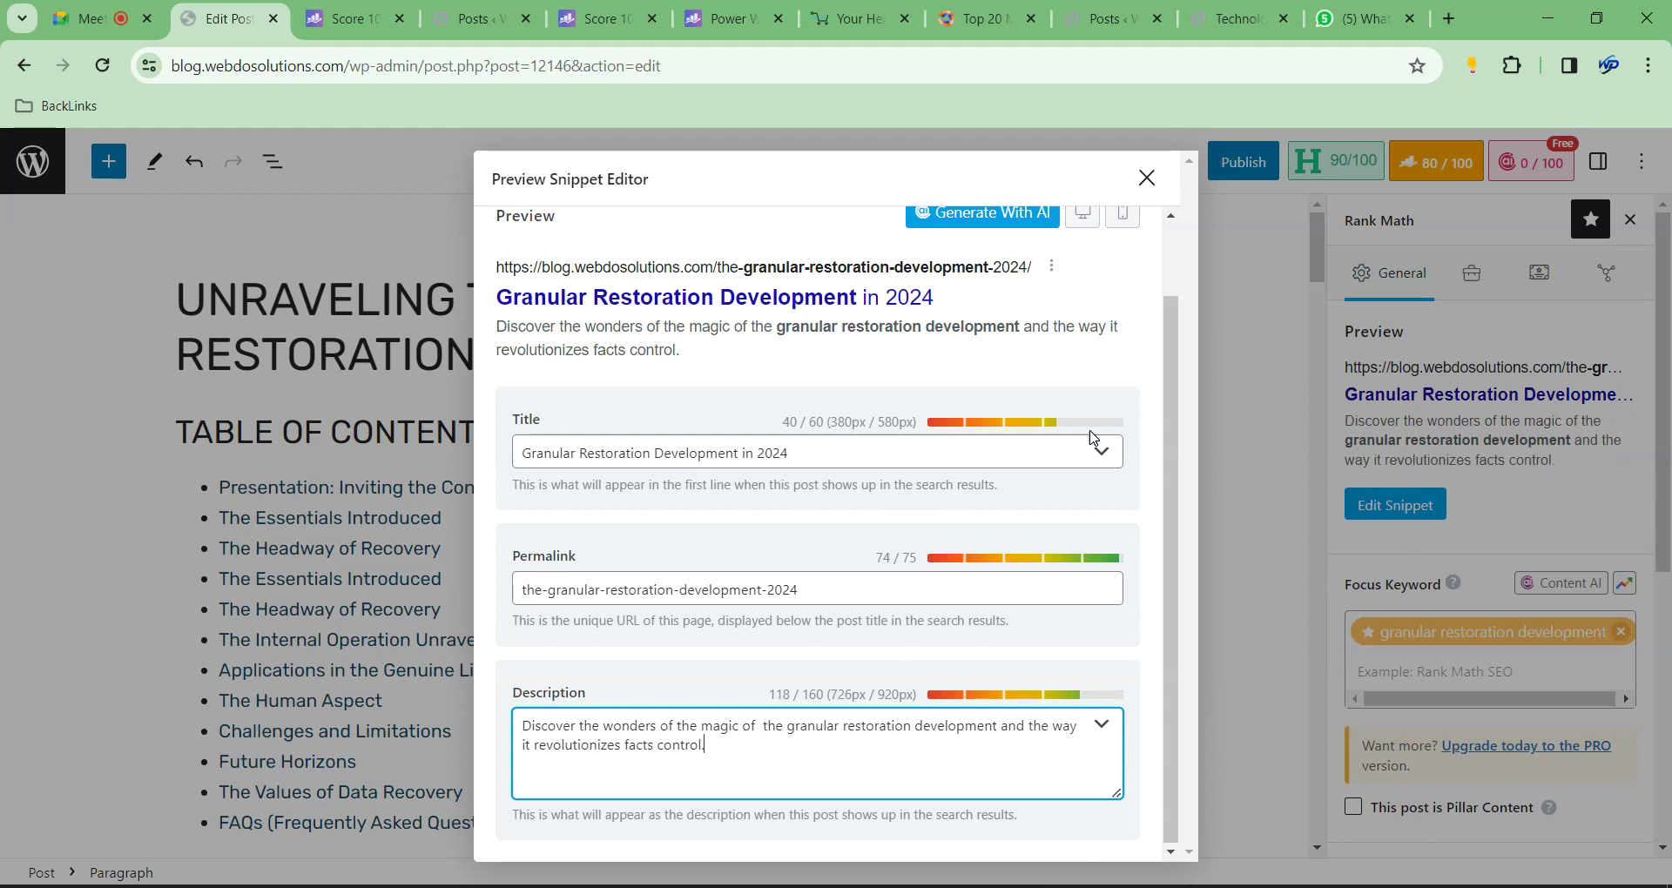
{"action": "scroll", "coordinate": [952, 392], "scroll_direction": "up", "scroll_amount": 1}
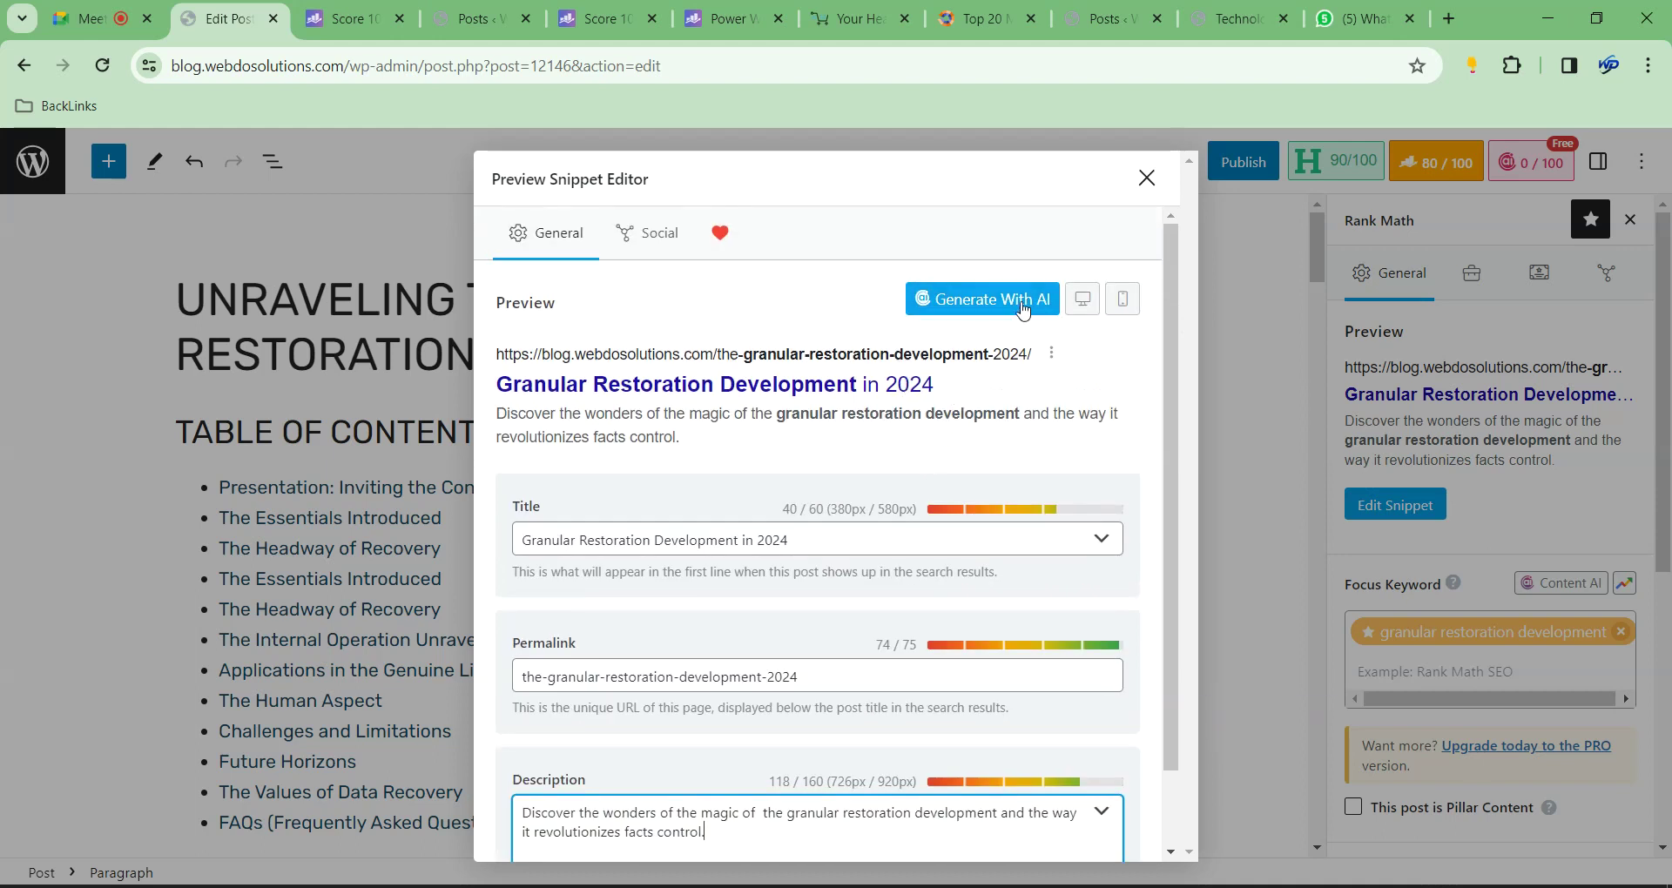
{"action": "scroll", "coordinate": [923, 537], "scroll_direction": "down", "scroll_amount": 1}
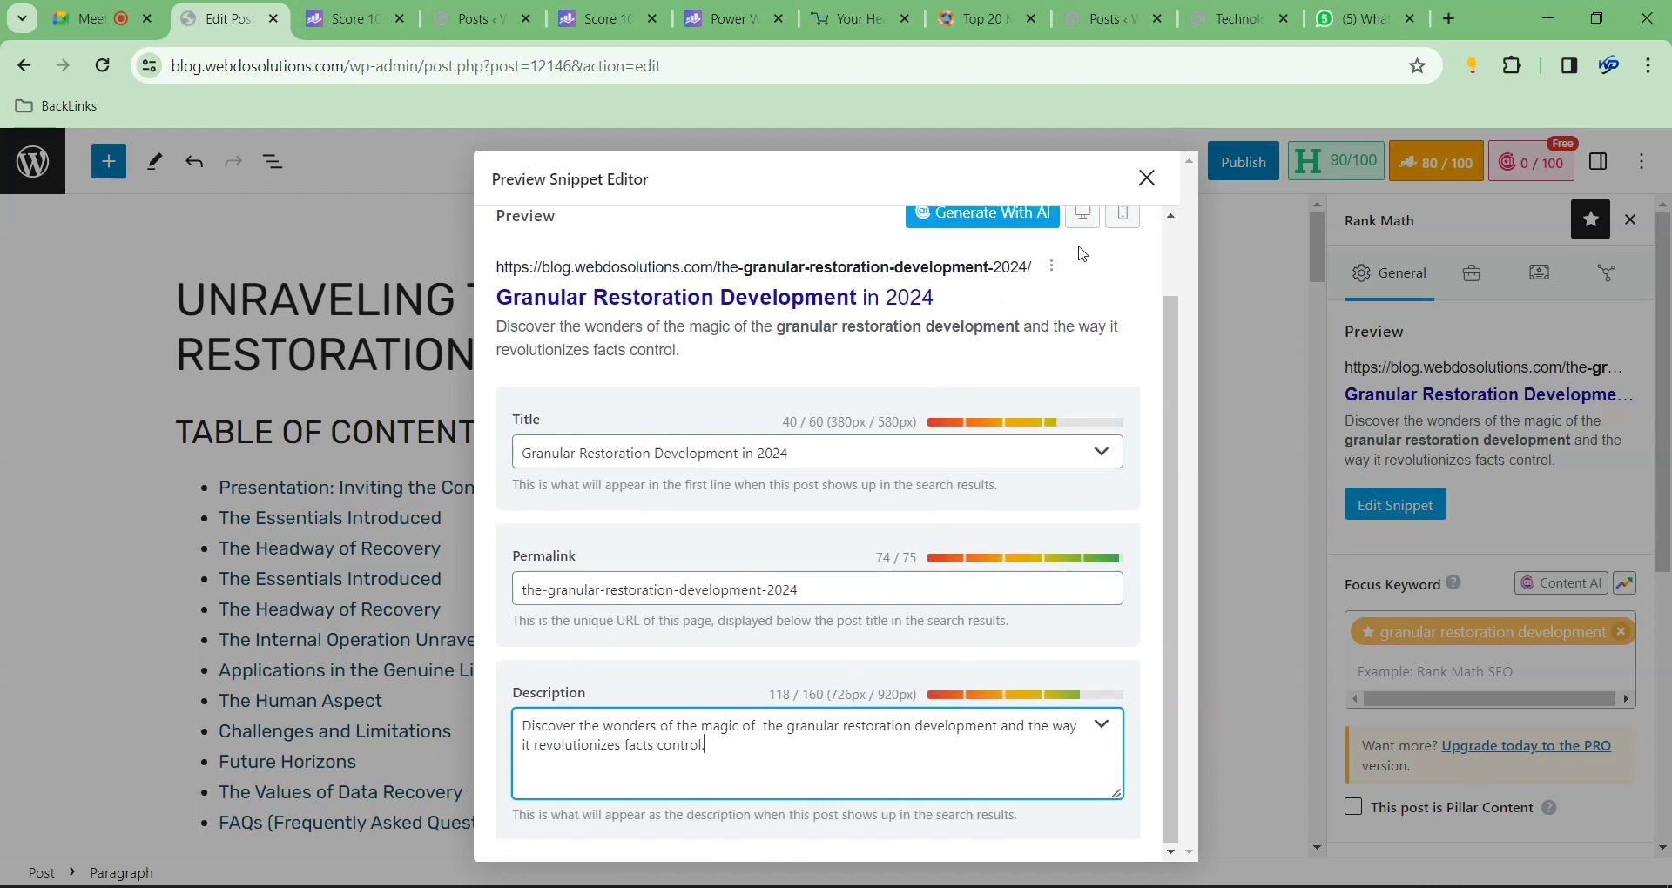
{"action": "left_click", "coordinate": [1146, 185]}
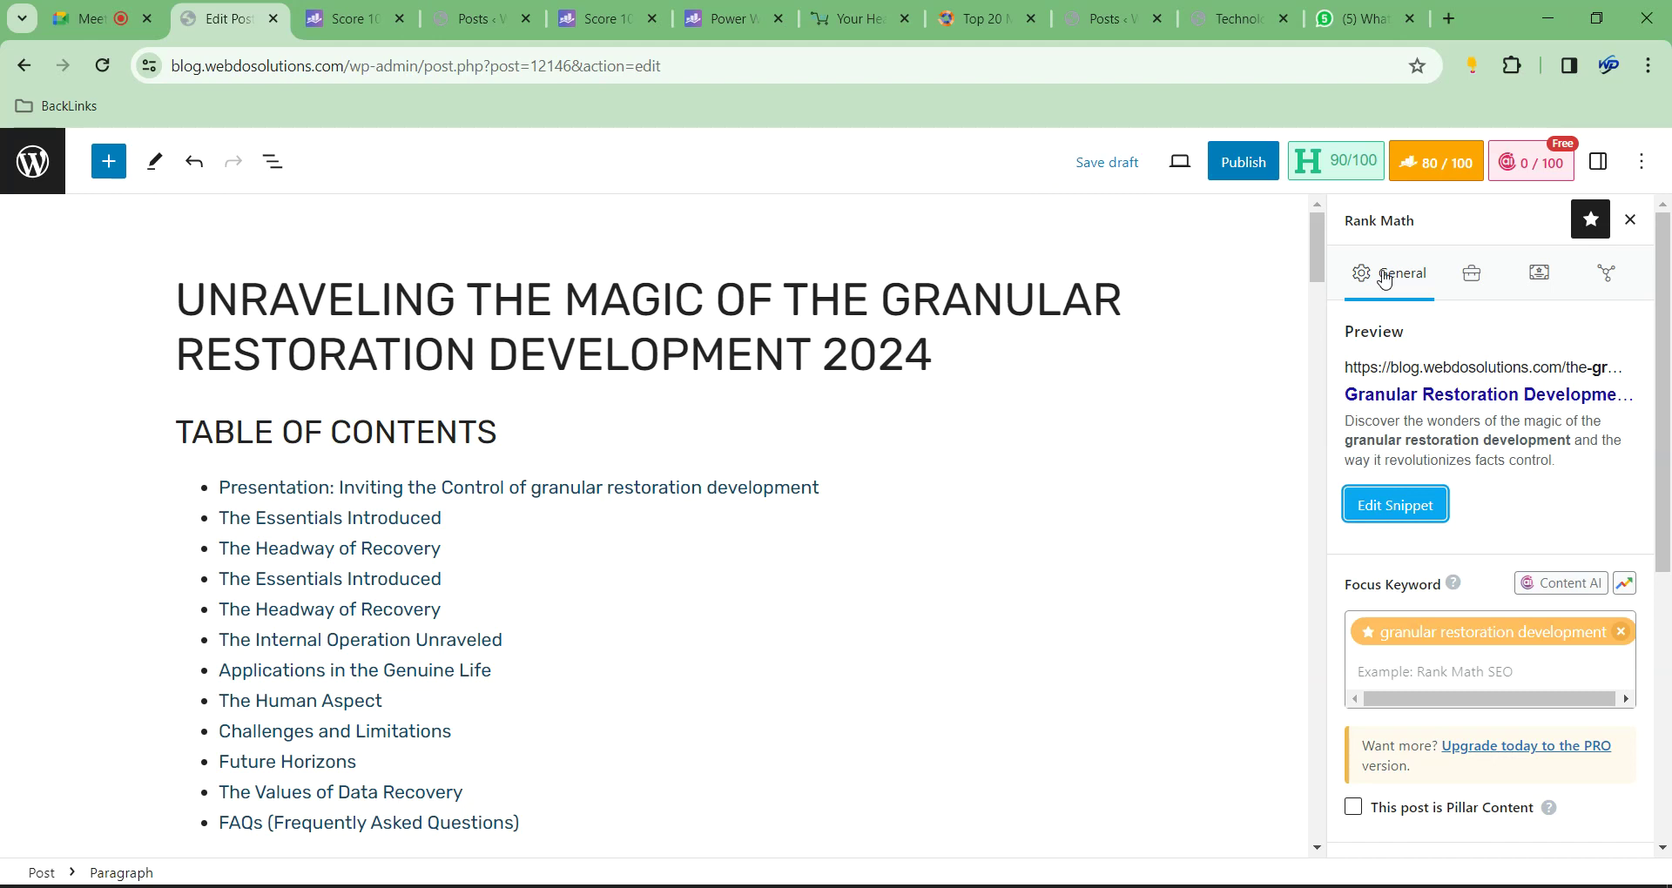
Examine Rank Math's Basic SEO and Additional checks for the post
{"action": "scroll", "coordinate": [1433, 453], "scroll_direction": "down", "scroll_amount": 4}
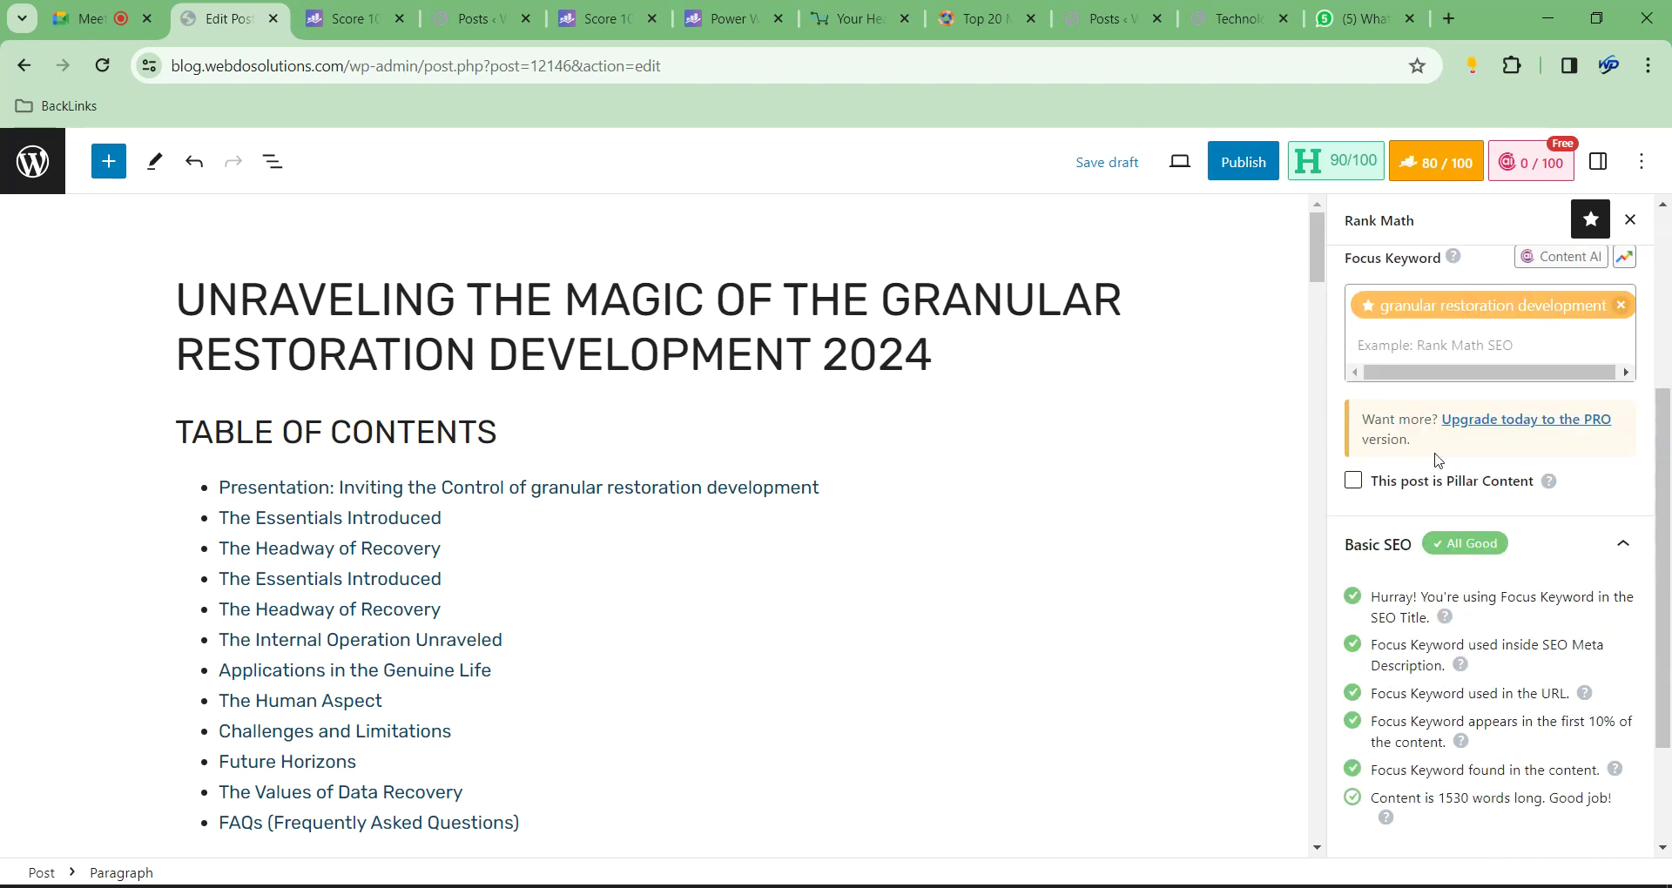
{"action": "left_click", "coordinate": [1440, 319]}
{"action": "scroll", "coordinate": [1522, 481], "scroll_direction": "down", "scroll_amount": 1}
{"action": "scroll", "coordinate": [1521, 480], "scroll_direction": "down", "scroll_amount": 1}
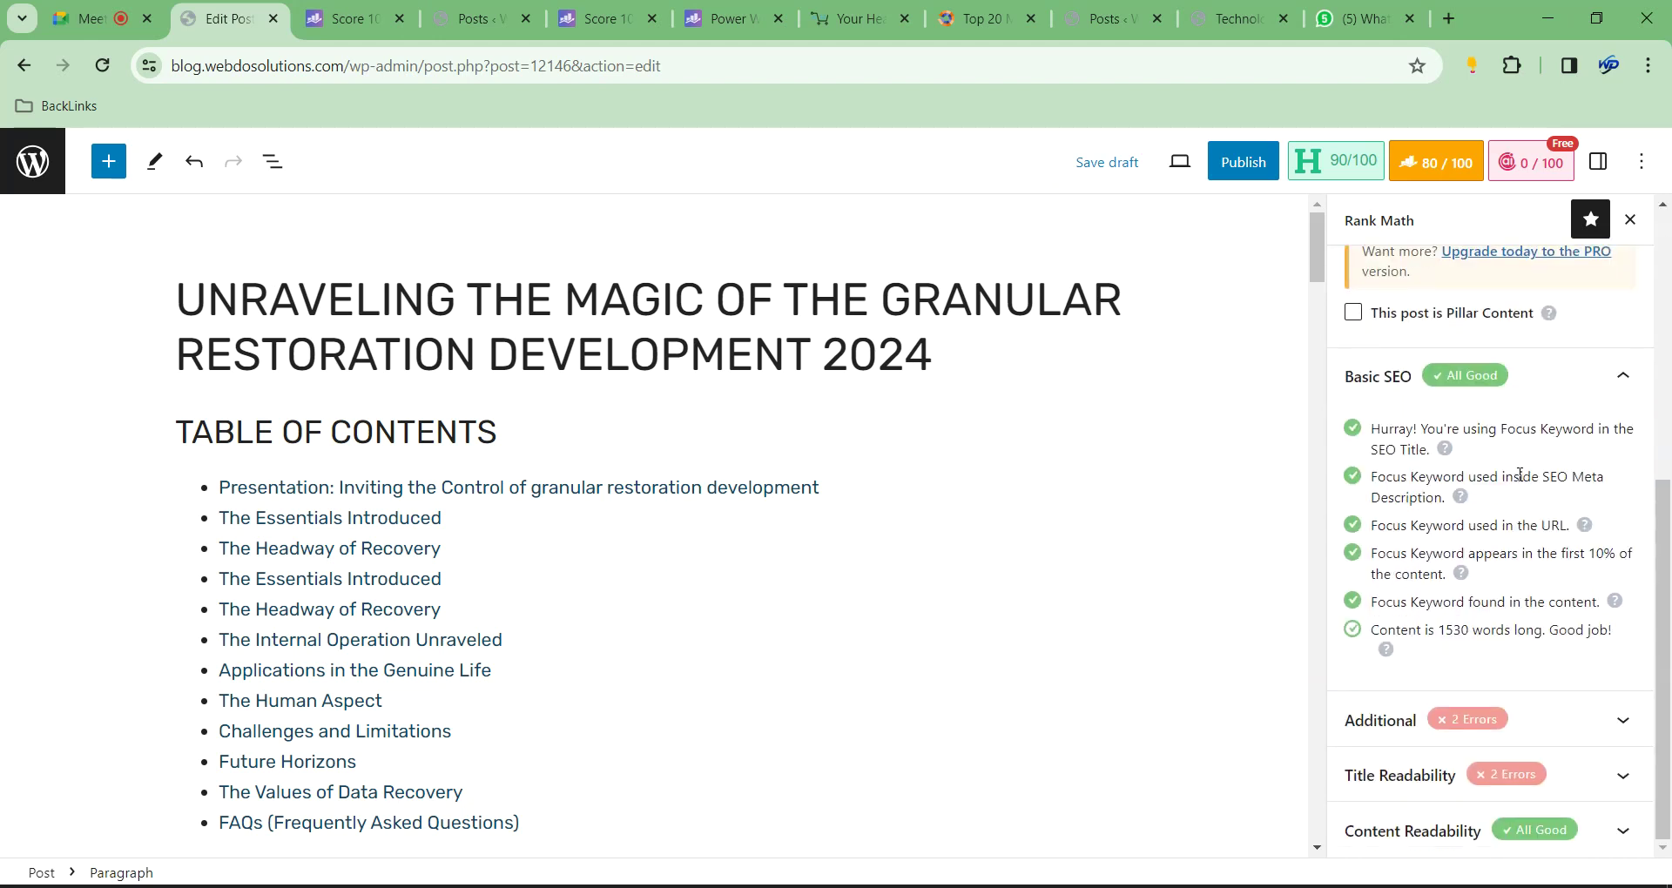
{"action": "left_click", "coordinate": [1580, 719]}
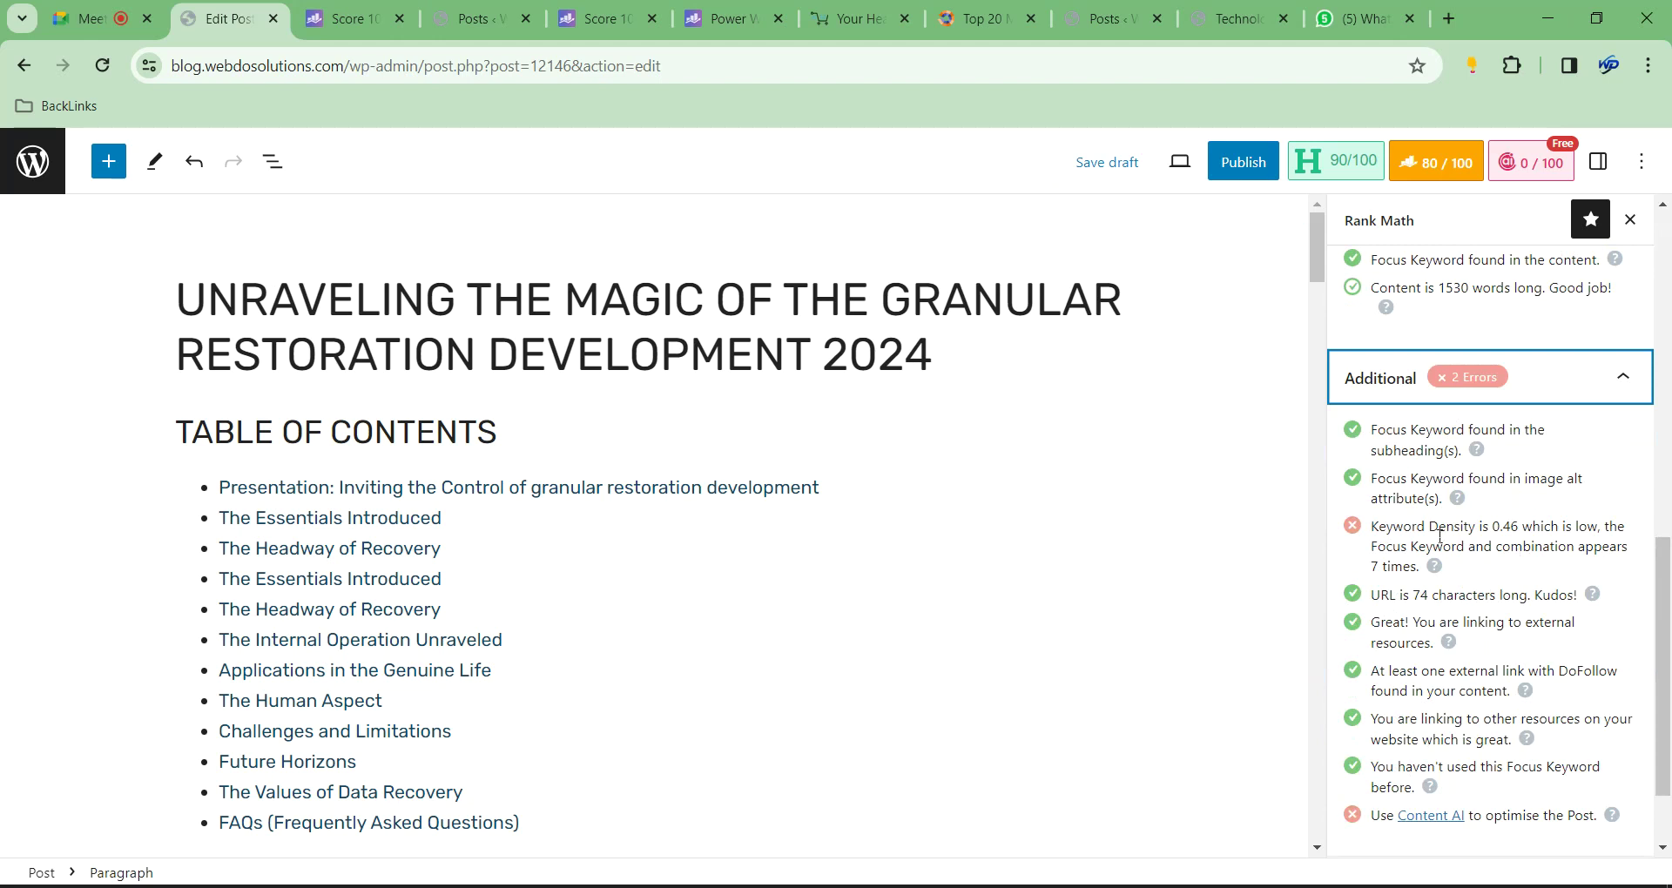
{"action": "scroll", "coordinate": [1442, 543], "scroll_direction": "down", "scroll_amount": 1}
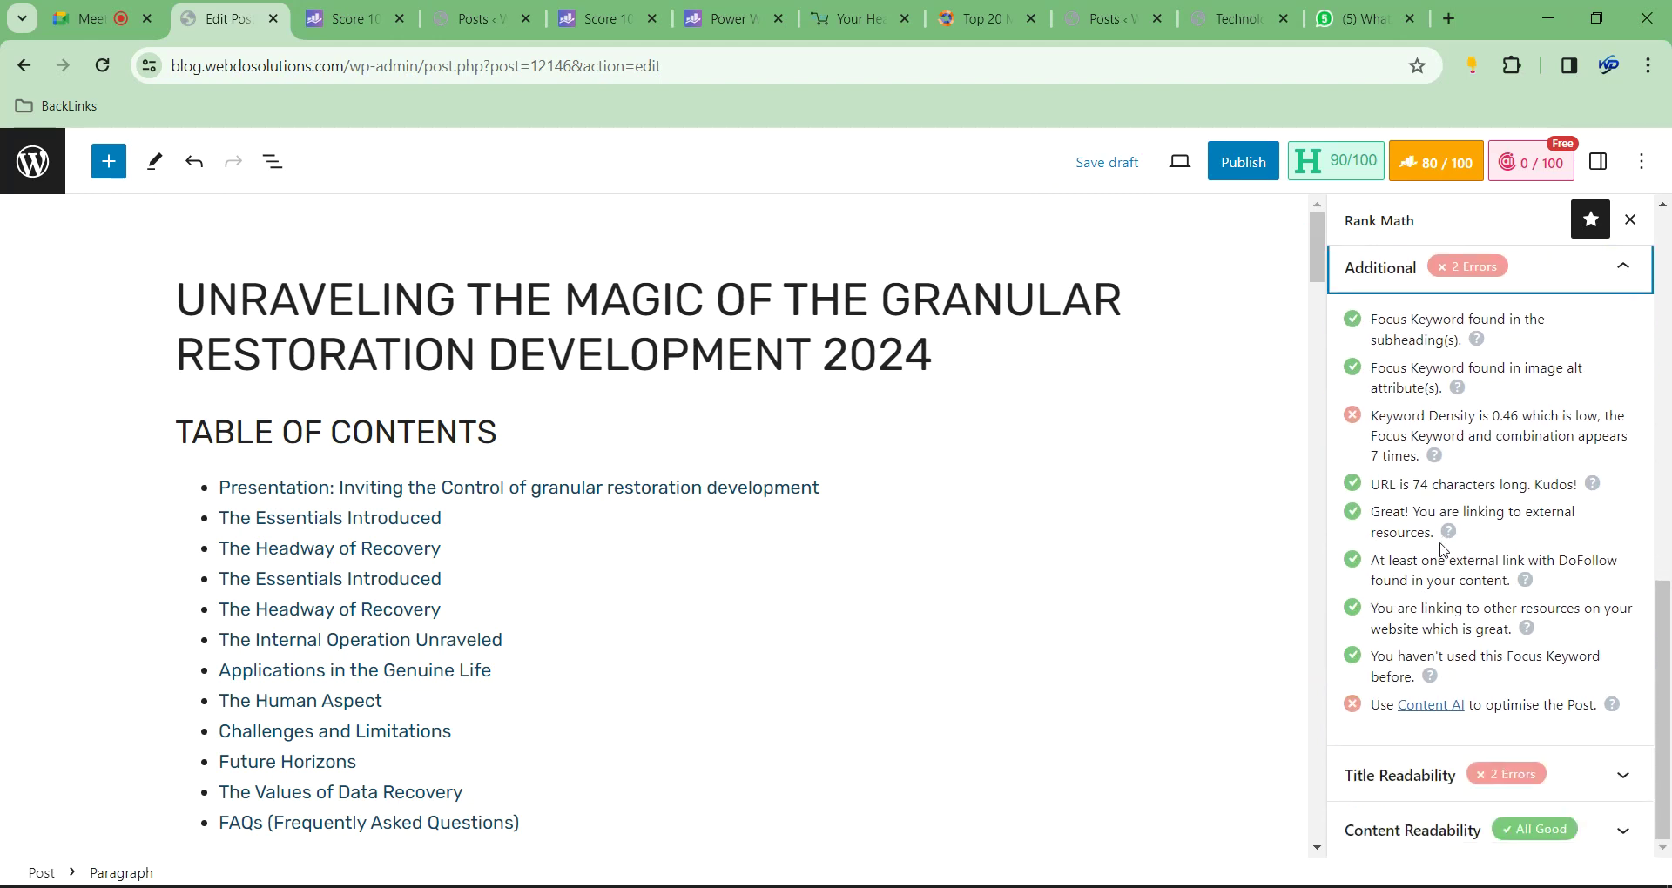
{"action": "scroll", "coordinate": [1441, 549], "scroll_direction": "up", "scroll_amount": 8}
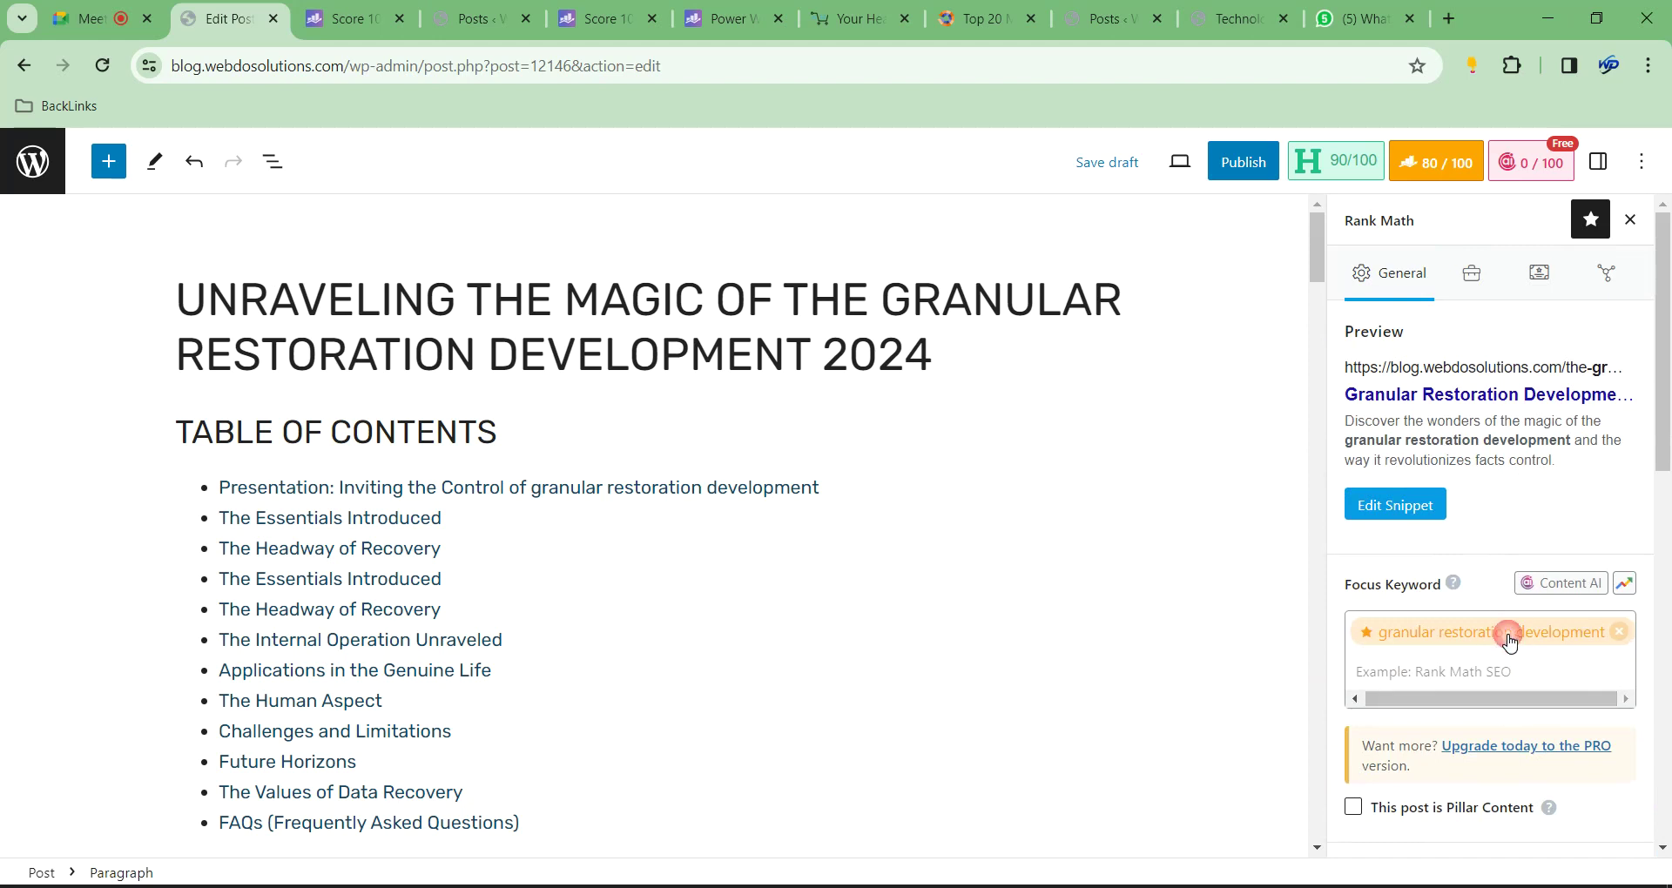
Search the post for "granular" and go to its first occurrence in the introduction paragraph
{"action": "left_click", "coordinate": [1437, 641]}
{"action": "left_click", "coordinate": [894, 466]}
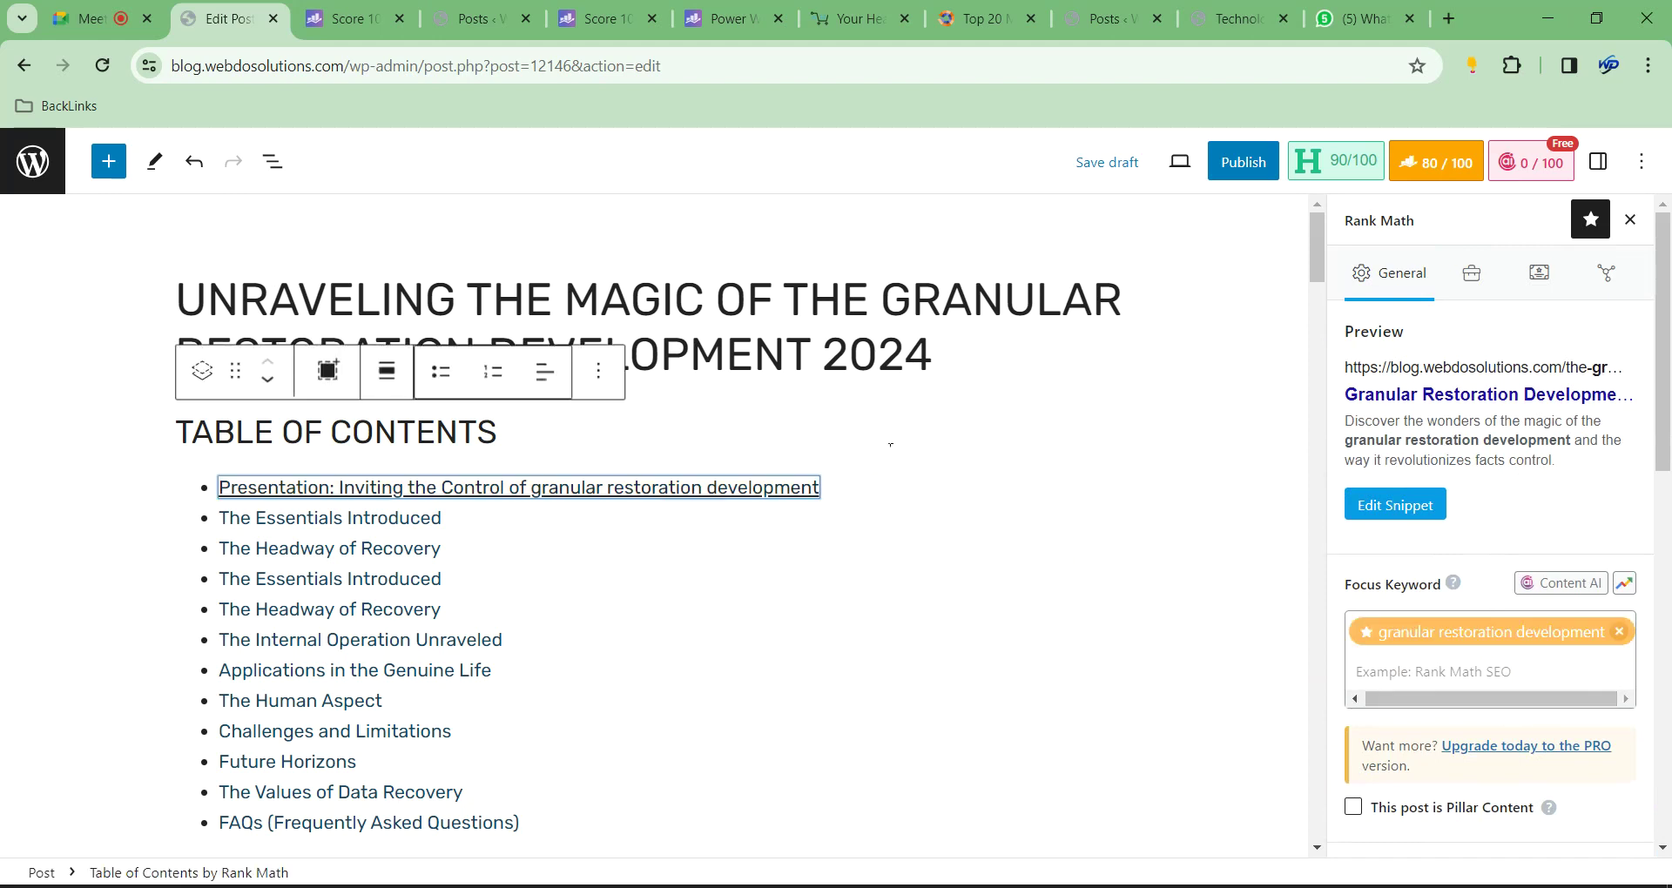
{"action": "key", "text": "ctrl+f"}
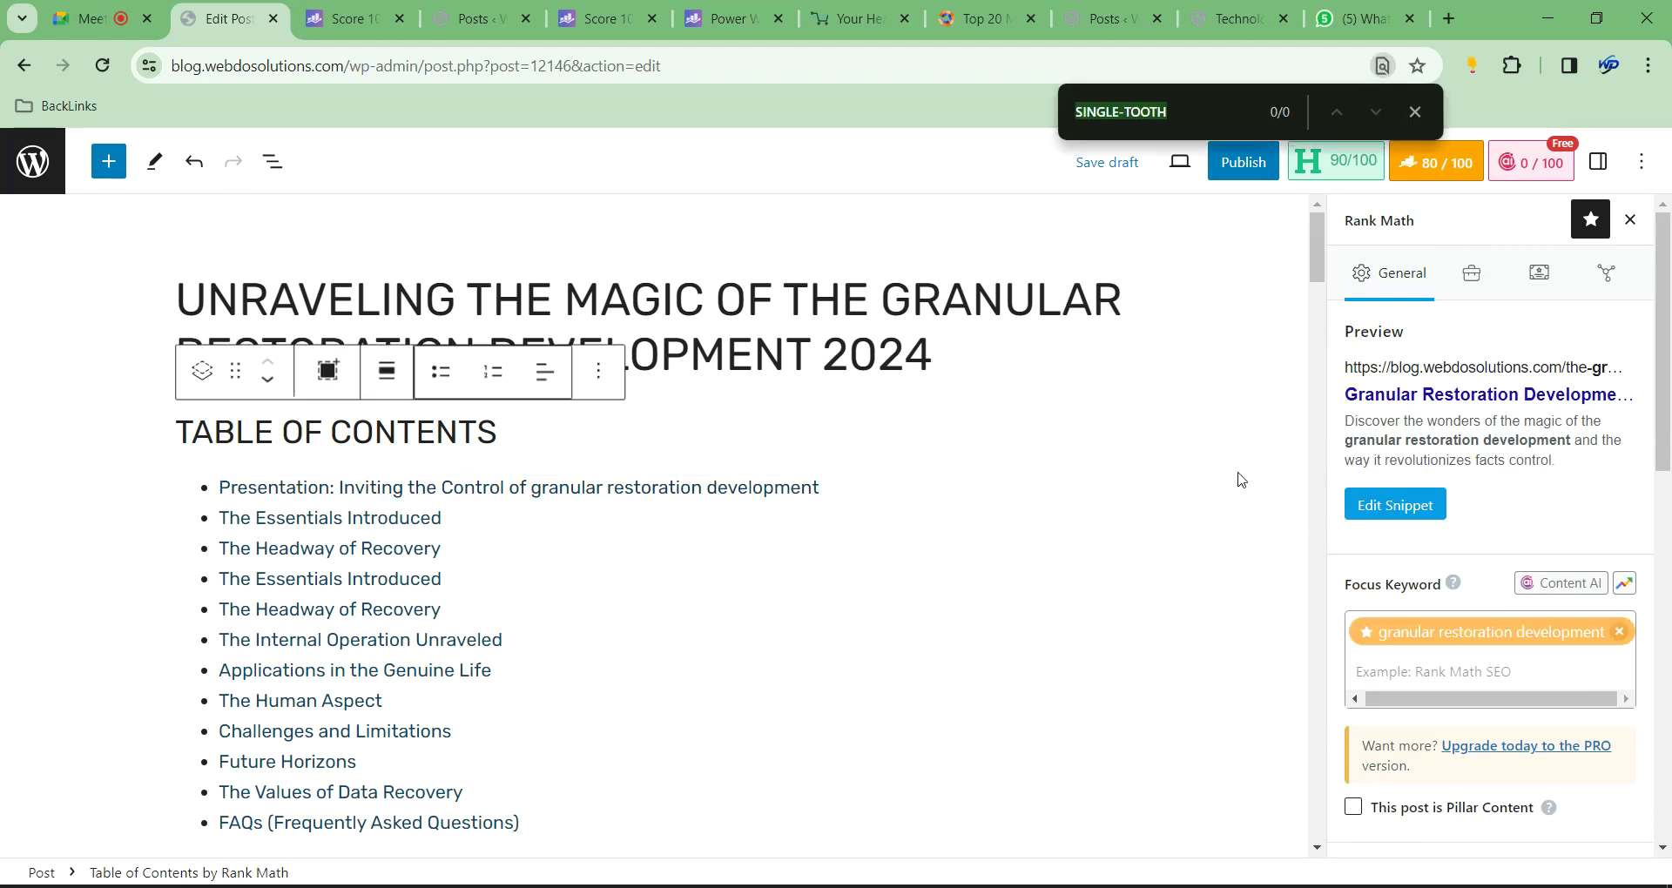
{"action": "type", "text": "granul"}
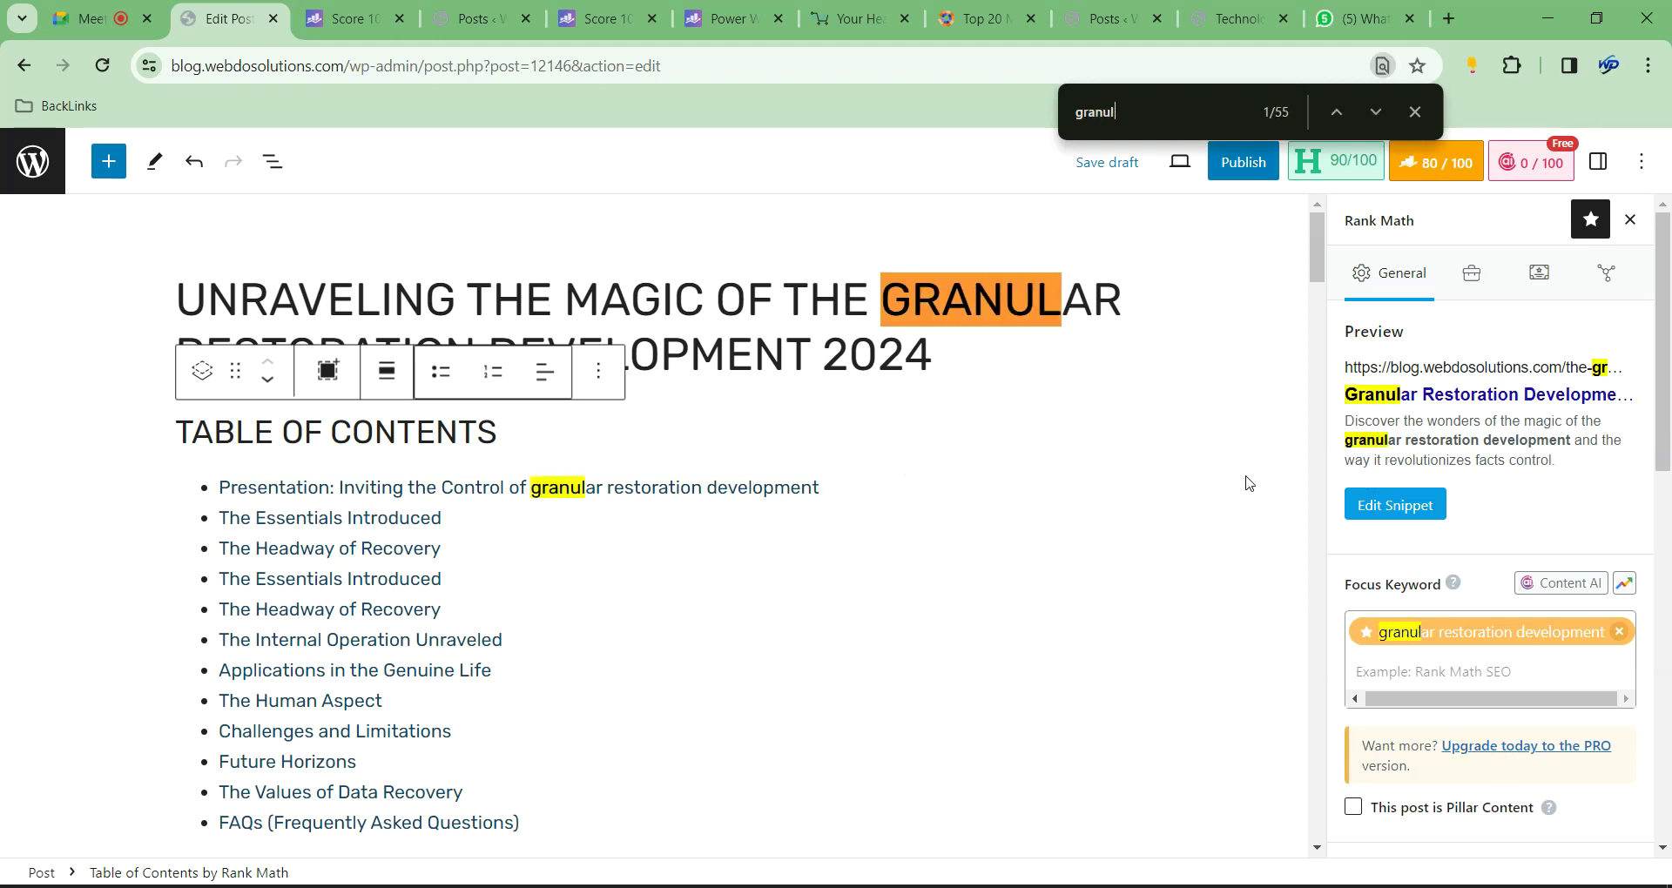
{"action": "type", "text": "ar"}
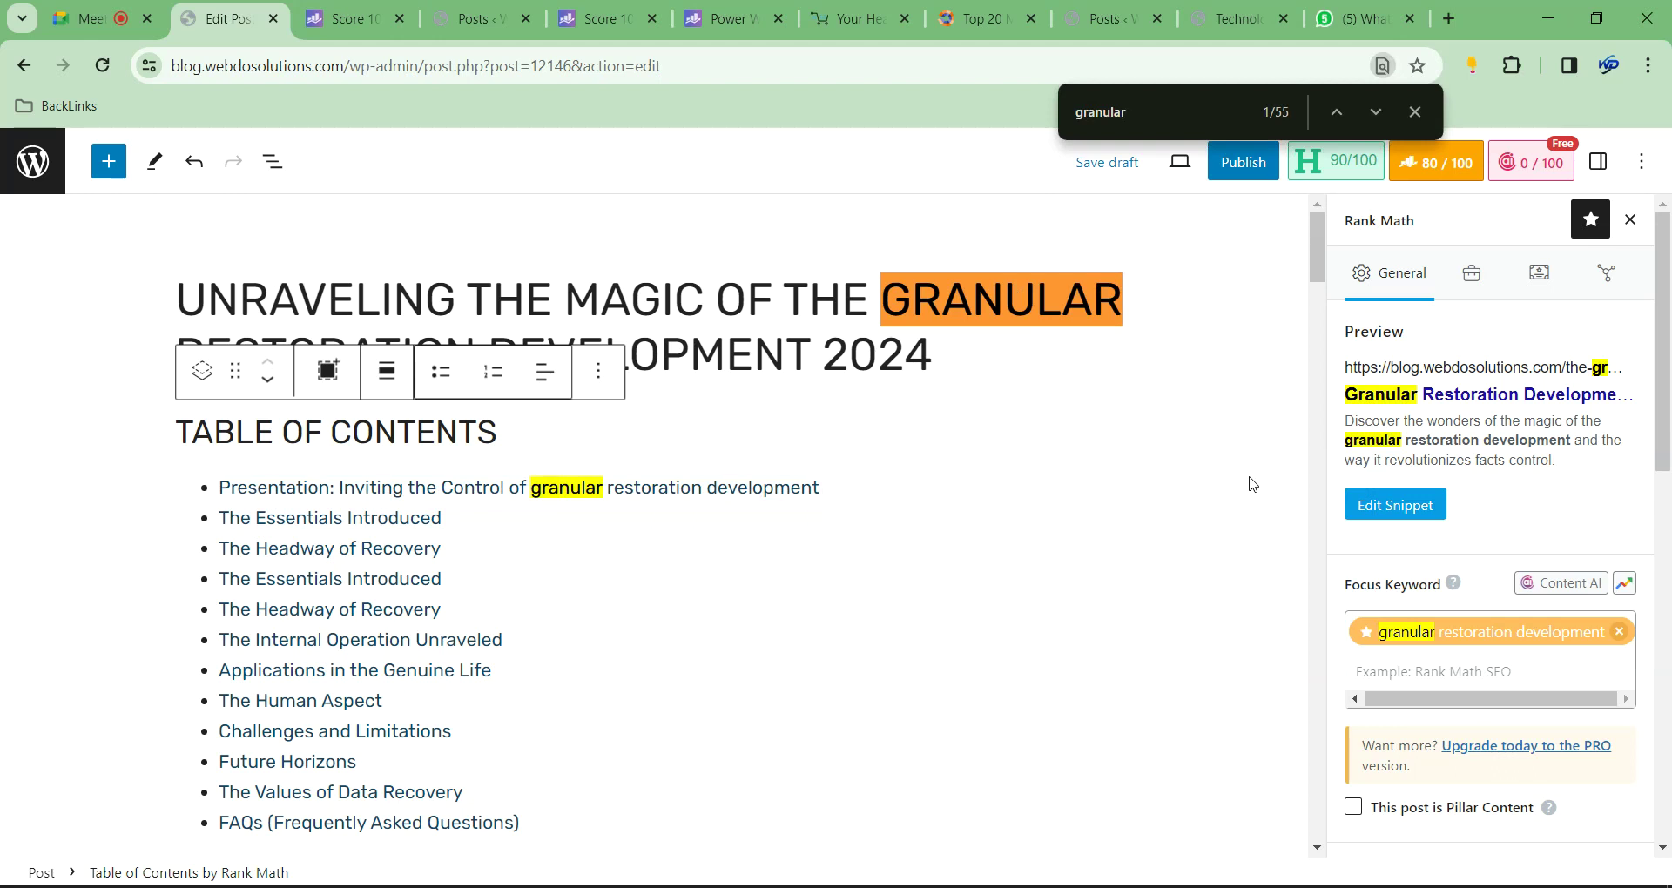
{"action": "key", "text": "Return"}
{"action": "key", "text": "Return"}
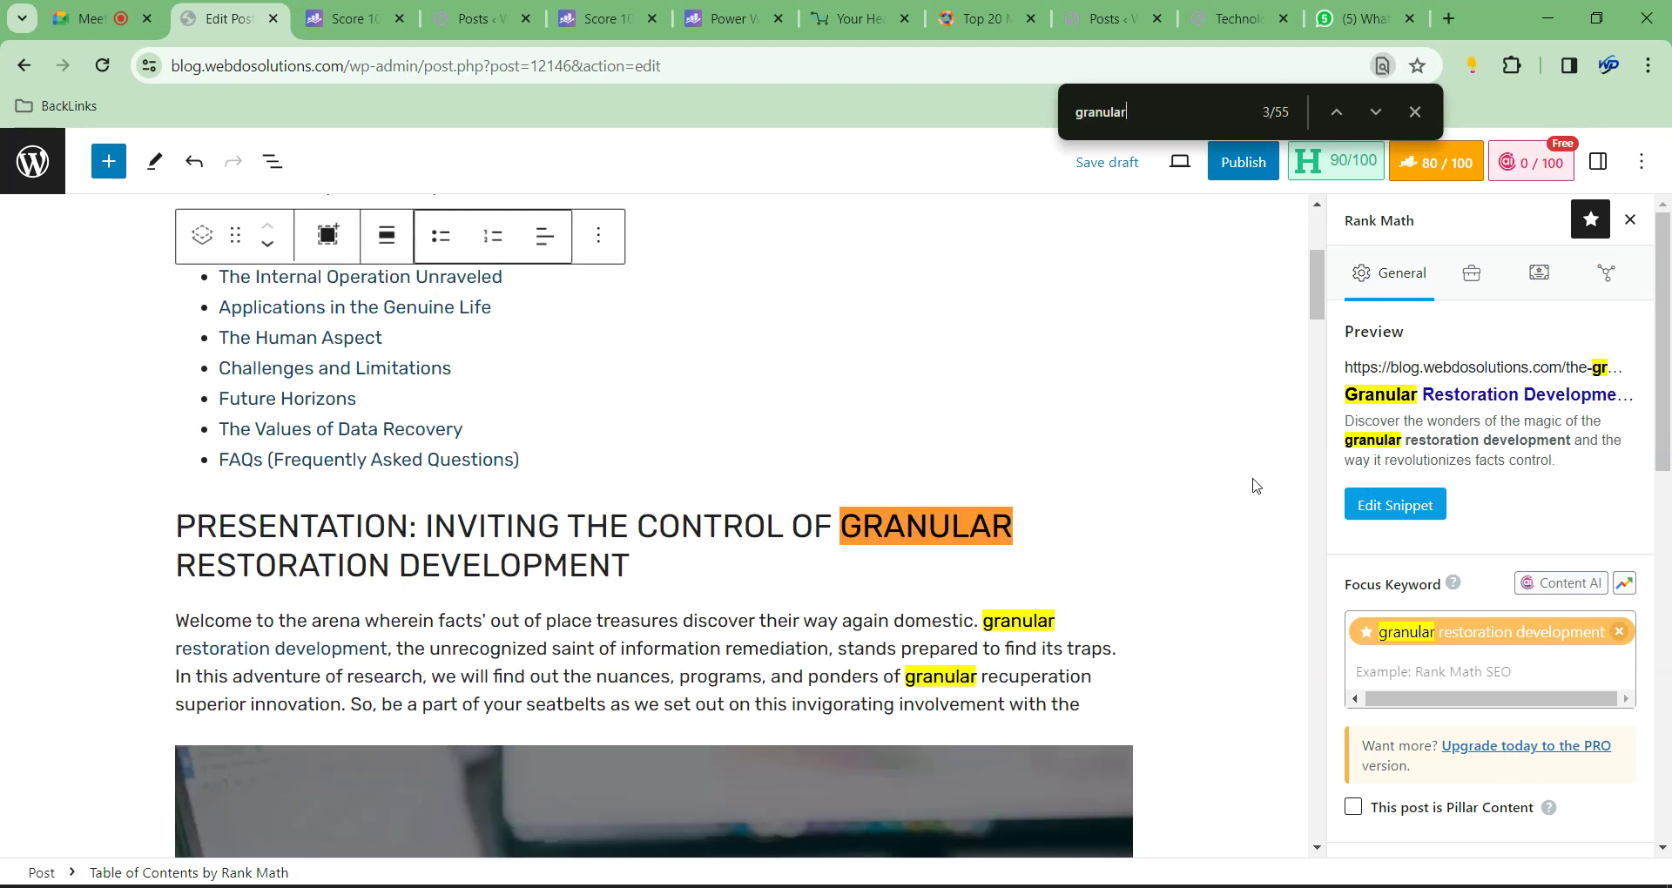
{"action": "key", "text": "Return"}
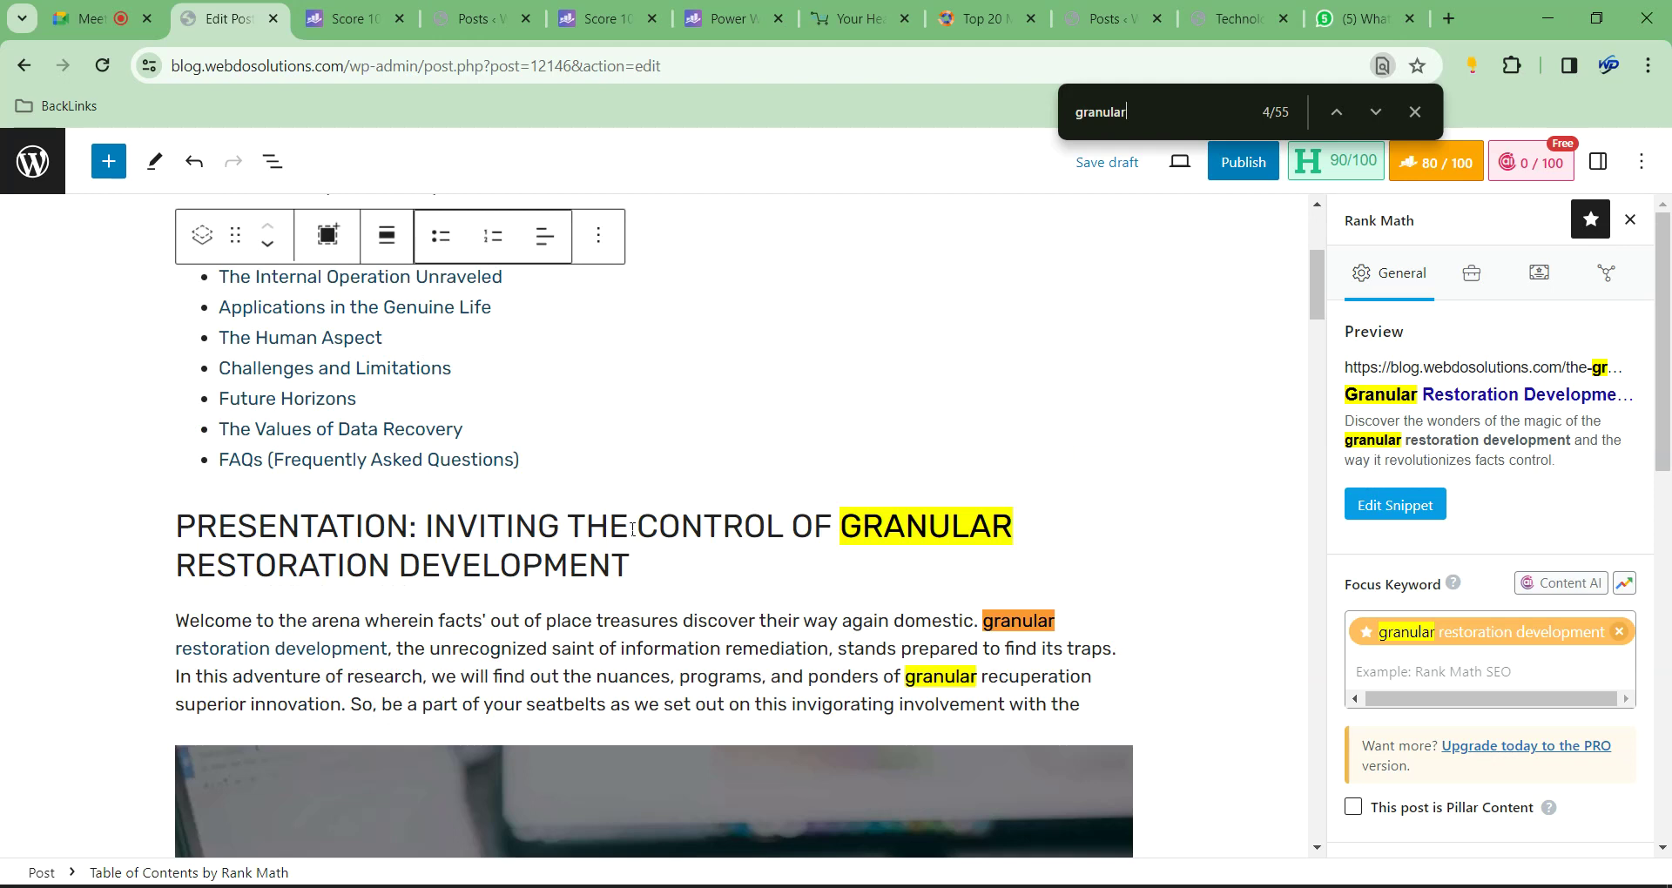
Remove the Wikipedia link from "granular restoration development" in the introduction paragraph
{"action": "double_click", "coordinate": [1460, 633]}
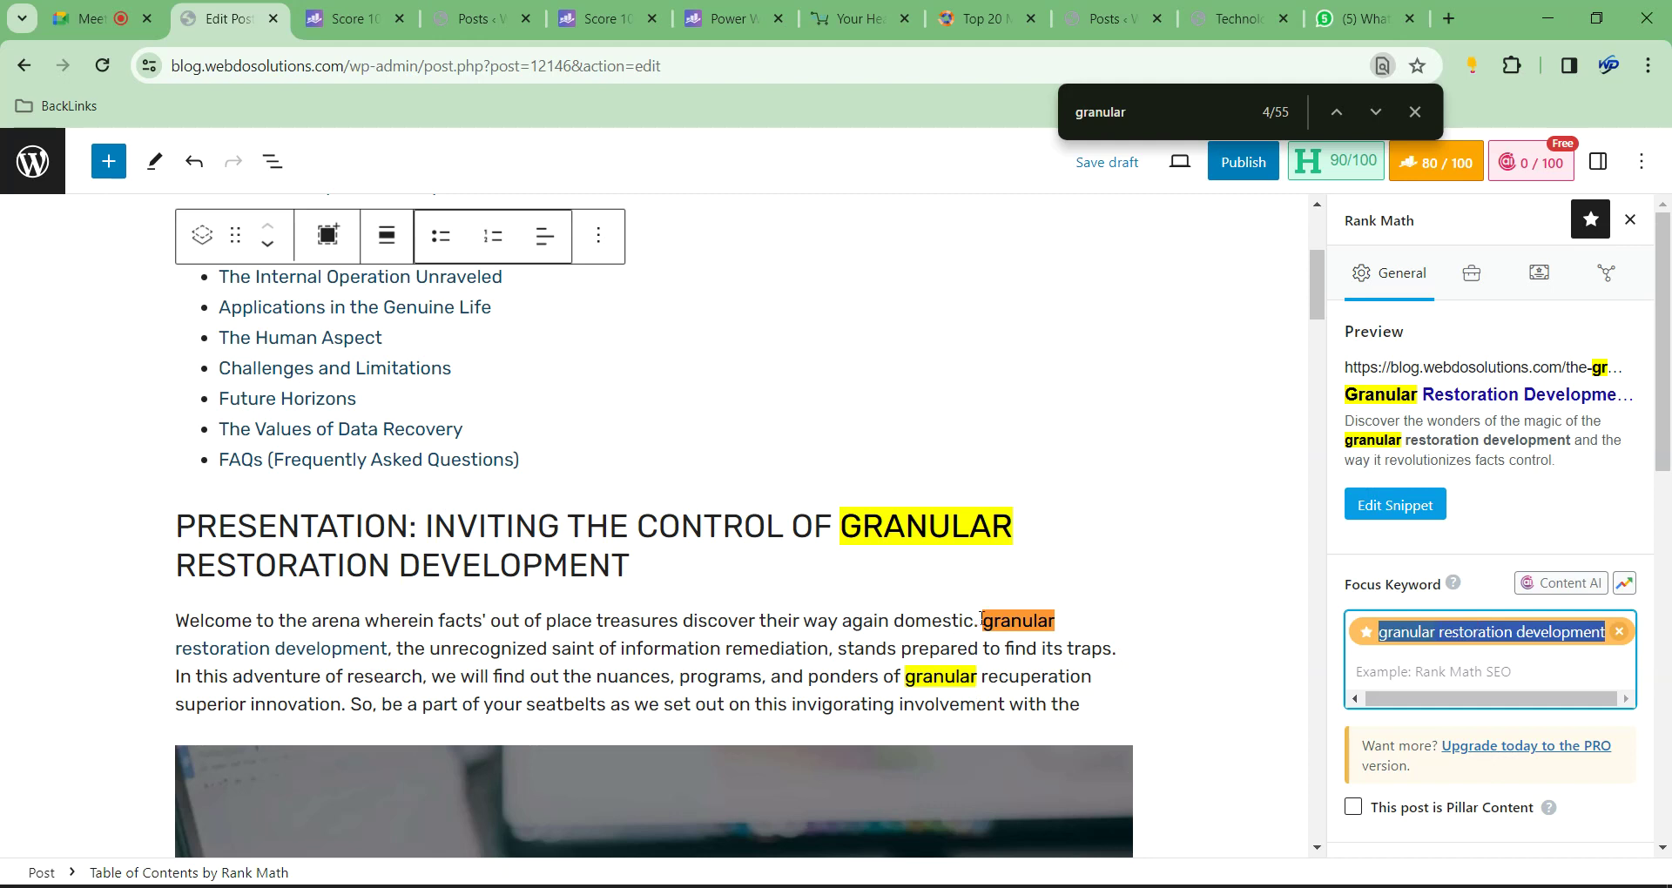
{"action": "left_click", "coordinate": [489, 635]}
{"action": "left_click_drag", "start_coordinate": [388, 649], "coordinate": [984, 600]}
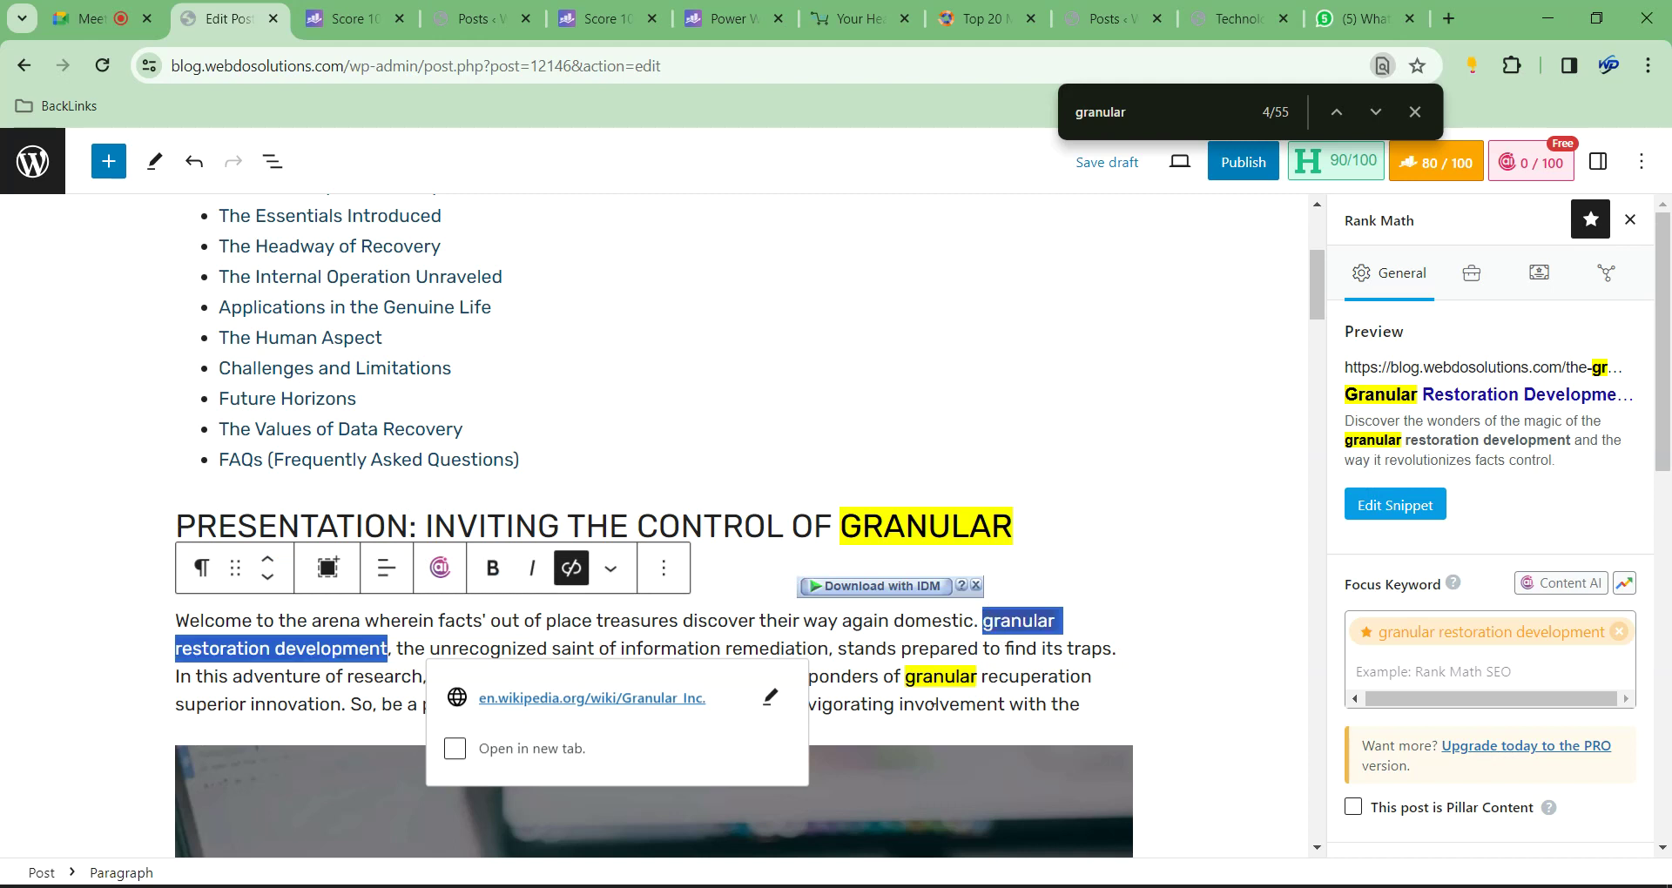
{"action": "left_click", "coordinate": [574, 571]}
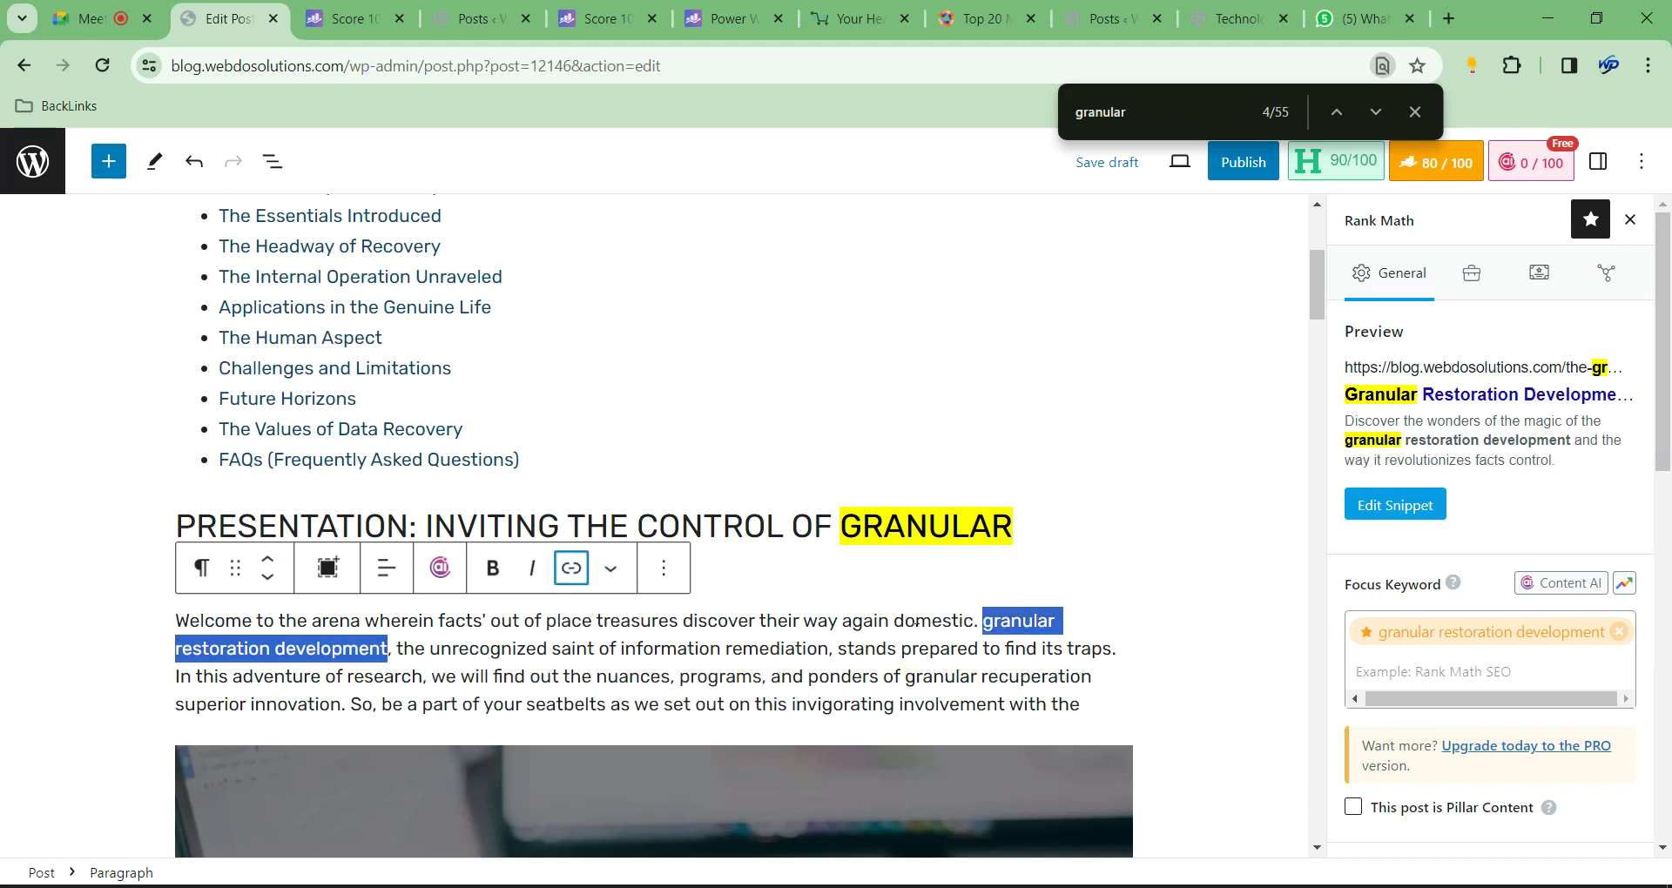
Capitalise the unlinked keyword in the introduction paragraph as "Granular Restoration Development"
{"action": "left_click", "coordinate": [982, 621]}
{"action": "key", "text": "Delete"}
{"action": "type", "text": "G"}
{"action": "key", "text": "Right"}
{"action": "key", "text": "Right"}
{"action": "key", "text": "Right"}
{"action": "key", "text": "Right"}
{"action": "key", "text": "Right"}
{"action": "key", "text": "Right"}
{"action": "key", "text": "Right"}
{"action": "key", "text": "Right"}
{"action": "key", "text": "Right"}
{"action": "key", "text": "Right"}
{"action": "key", "text": "Right"}
{"action": "key", "text": "Right"}
{"action": "key", "text": "Right"}
{"action": "key", "text": "Right"}
{"action": "key", "text": "Right"}
{"action": "key", "text": "Right"}
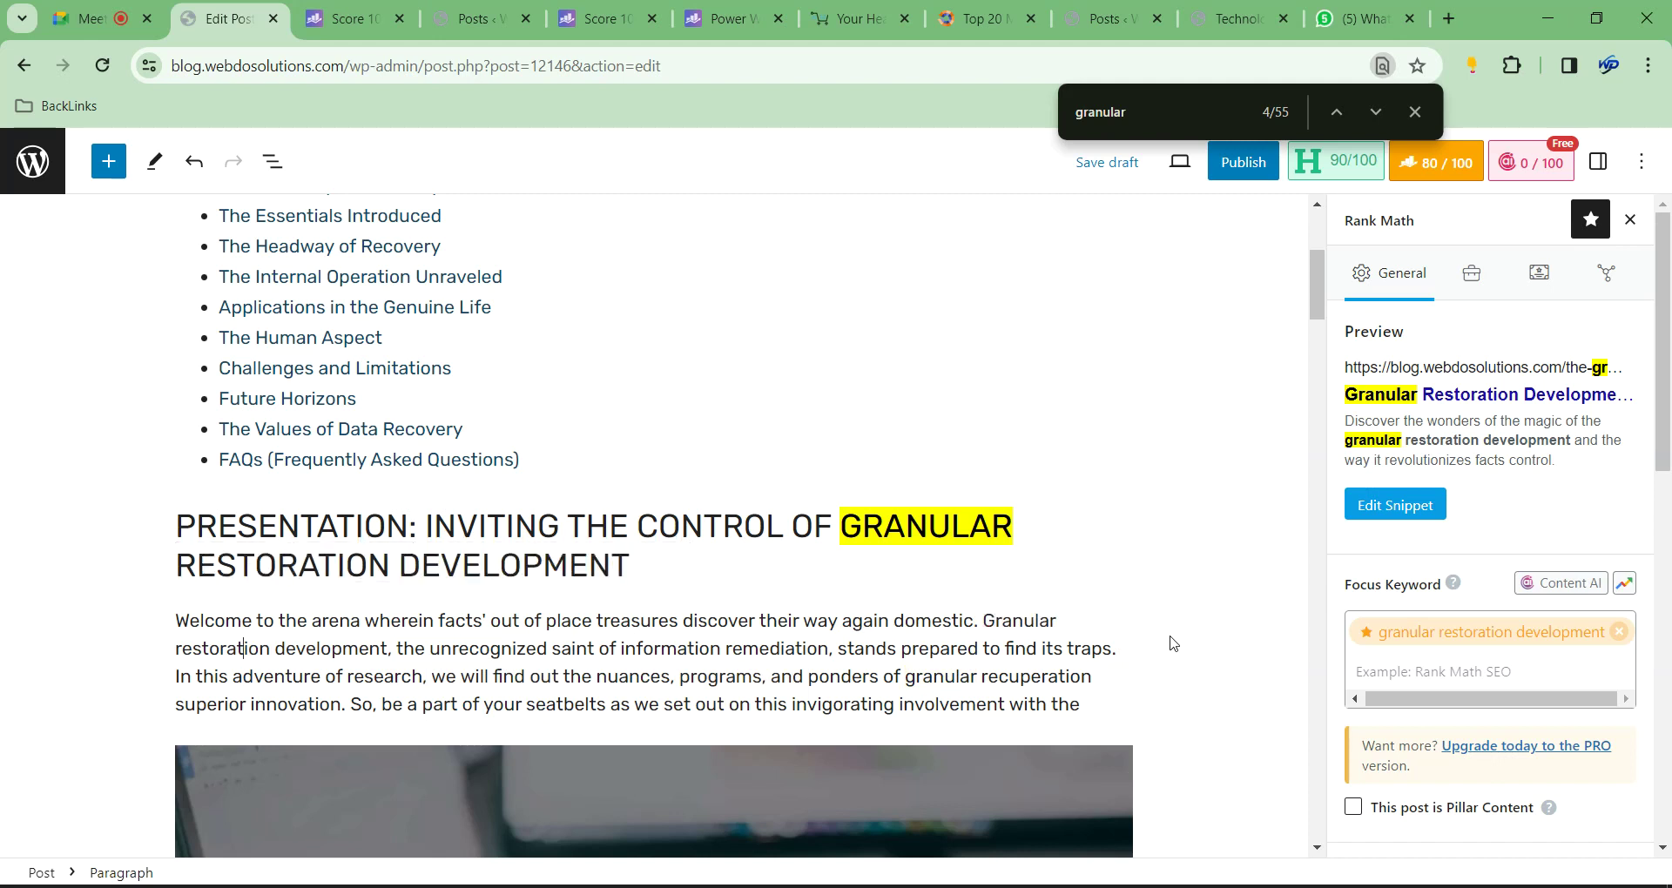
{"action": "key", "text": "Delete"}
{"action": "type", "text": "R"}
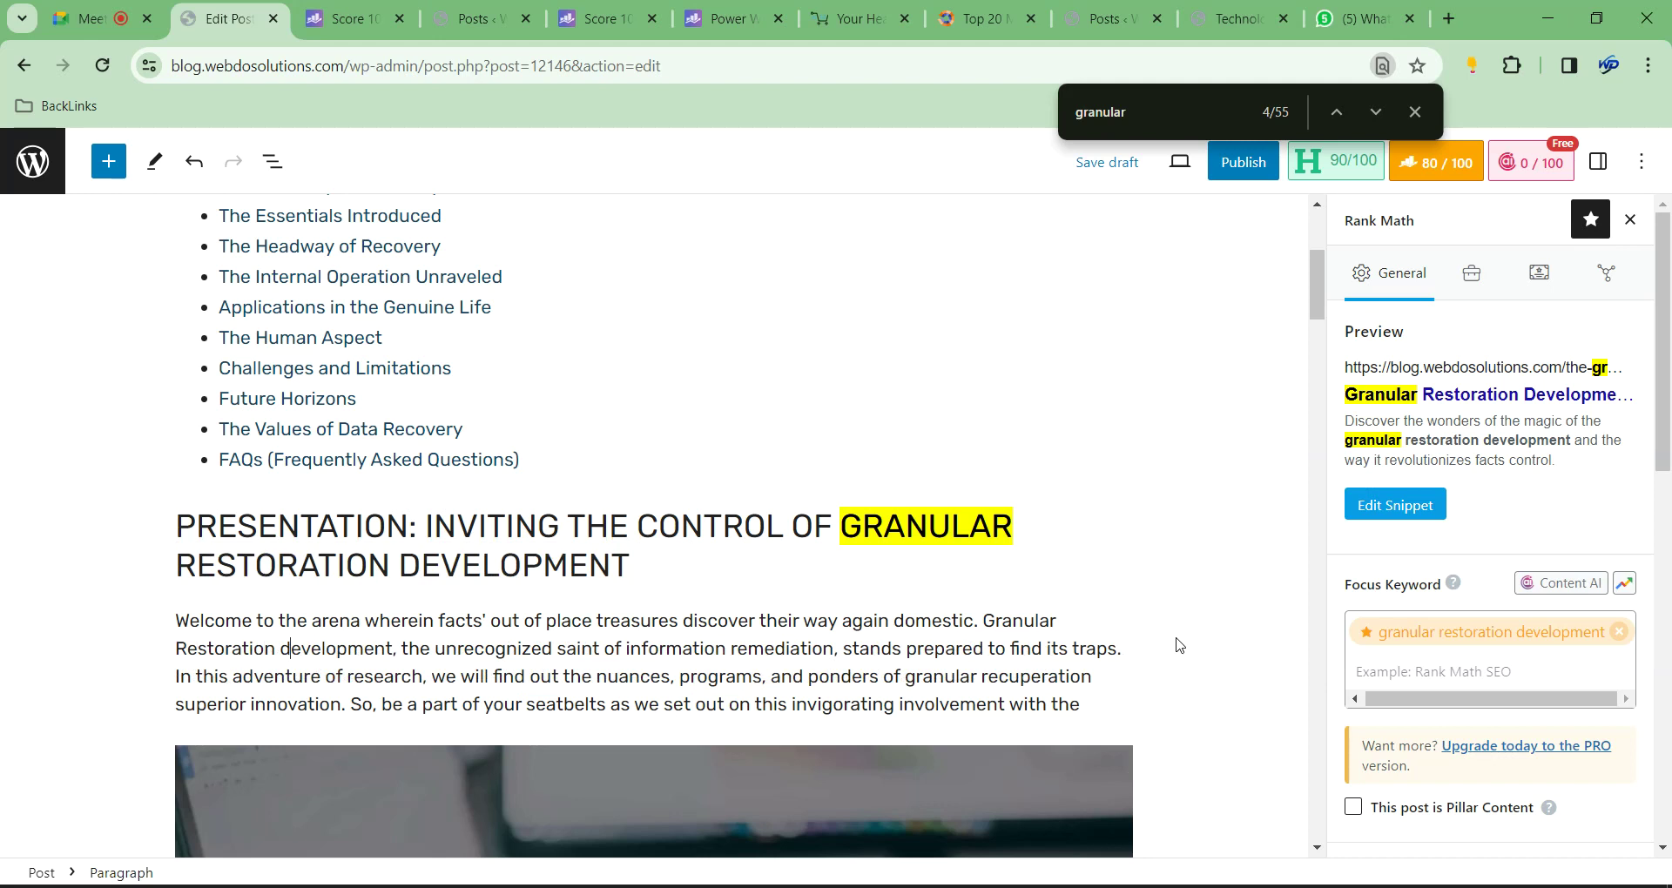
{"action": "key", "text": "Right"}
{"action": "key", "text": "Right"}
{"action": "key", "text": "Right"}
{"action": "key", "text": "Right"}
{"action": "key", "text": "Right"}
{"action": "key", "text": "Right"}
{"action": "key", "text": "Right"}
{"action": "key", "text": "Right"}
{"action": "key", "text": "Right"}
{"action": "key", "text": "Right"}
{"action": "key", "text": "Right"}
{"action": "key", "text": "Delete"}
{"action": "type", "text": "D"}
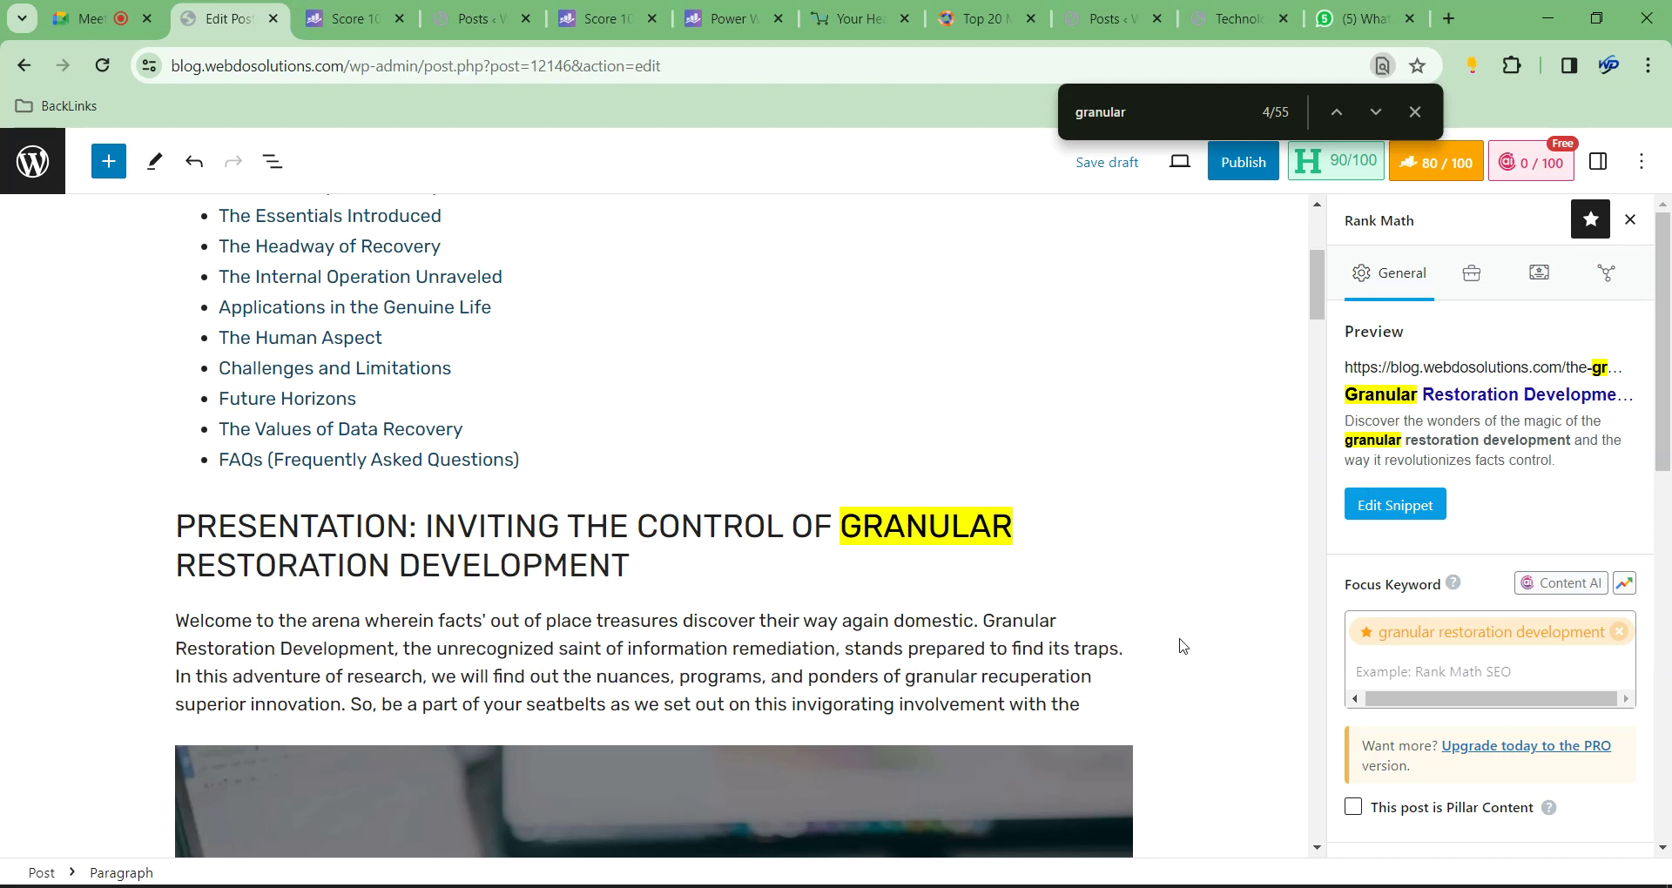
Unlink "granular restoration development" in the first paragraph under The Essentials Introduced and insert the missing space before it
{"action": "key", "text": "Down"}
{"action": "key", "text": "Down"}
{"action": "key", "text": "Down"}
{"action": "key", "text": "Down"}
{"action": "key", "text": "Down"}
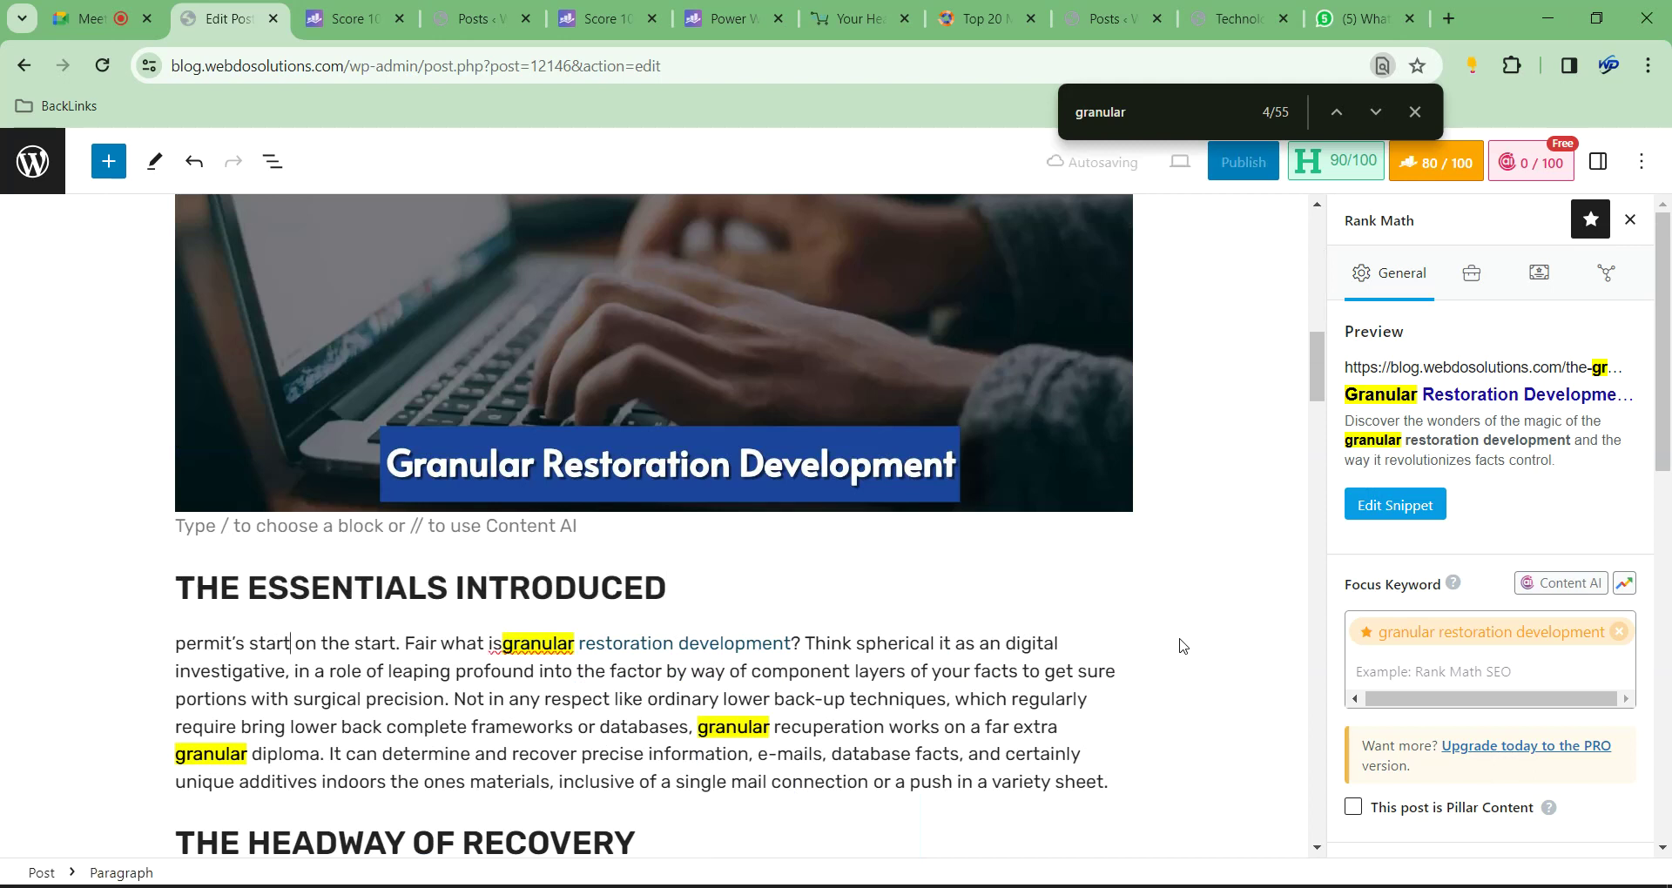
{"action": "left_click", "coordinate": [697, 644]}
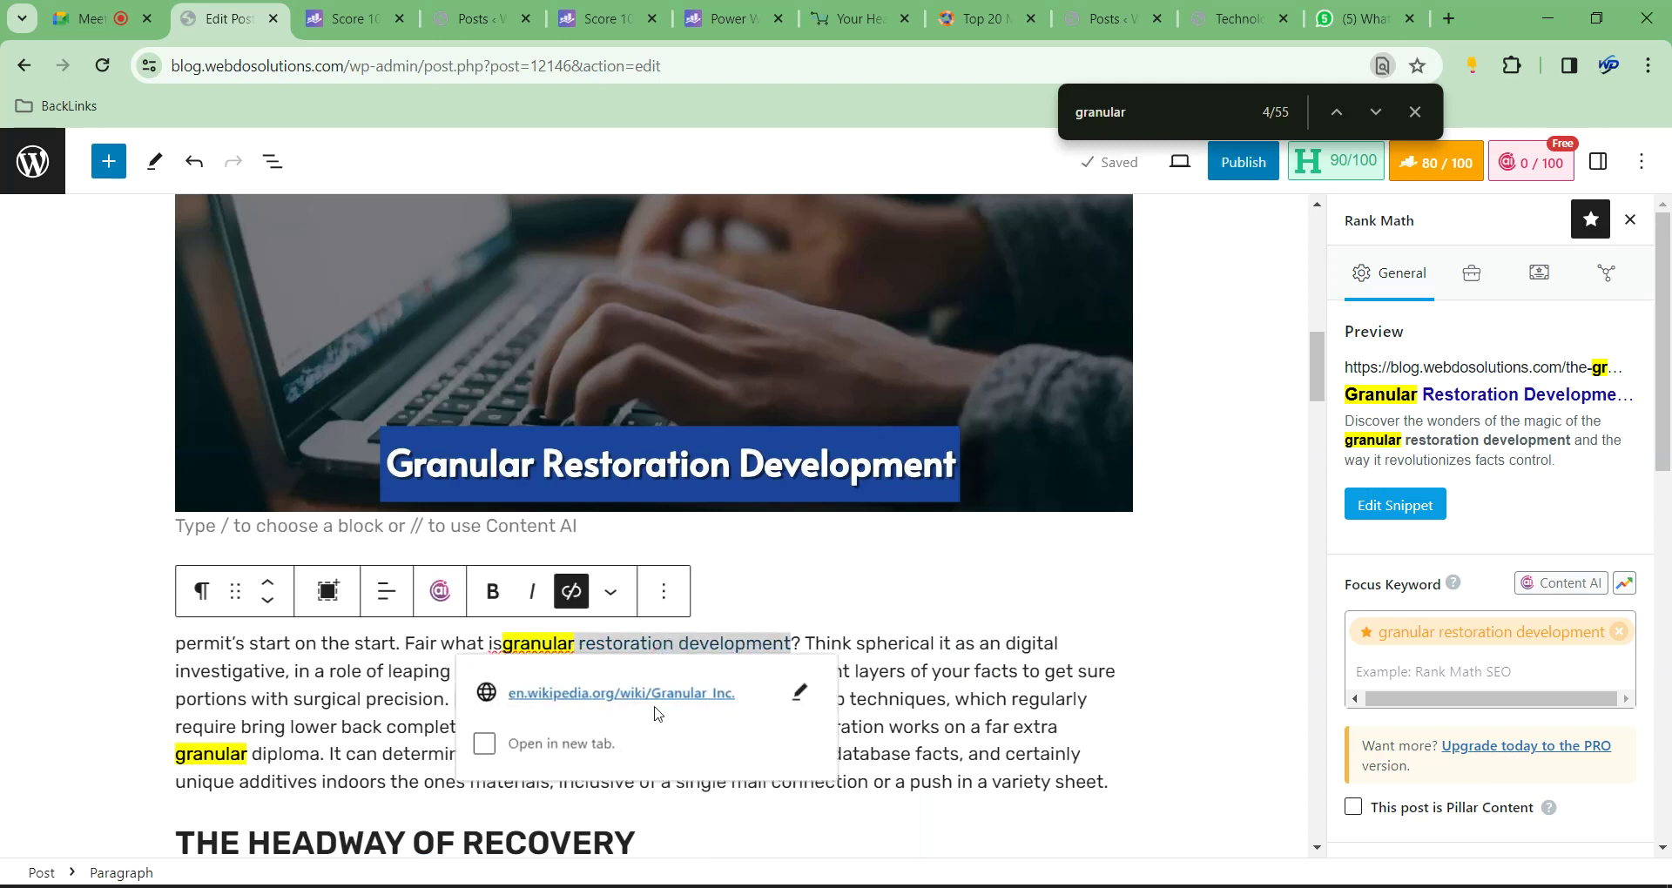
{"action": "left_click", "coordinate": [571, 591]}
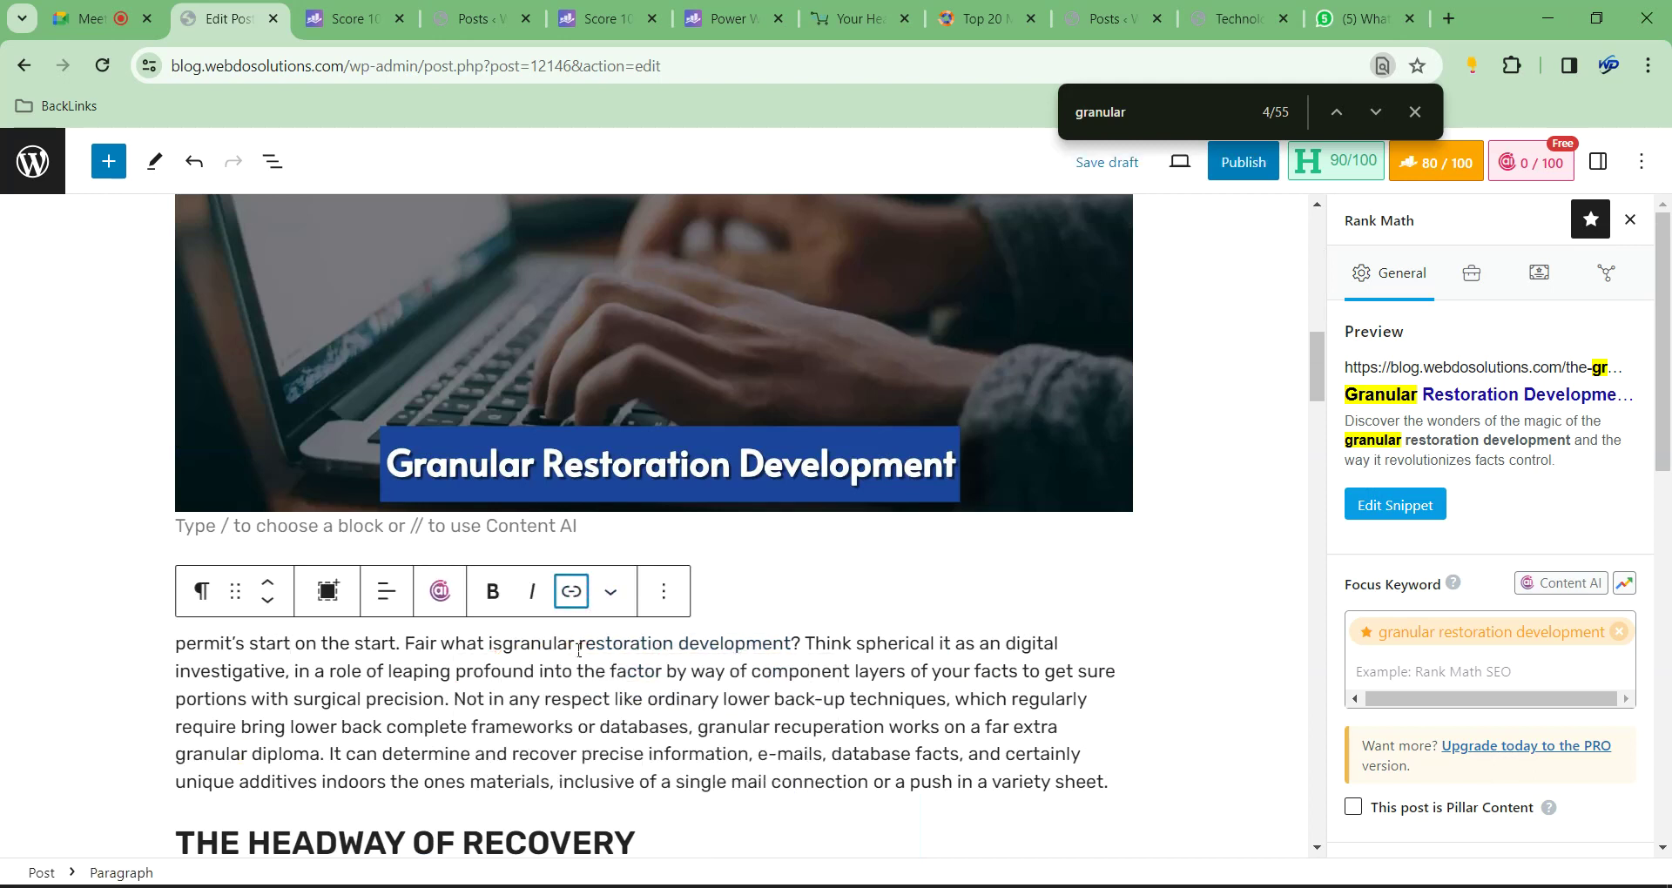
{"action": "left_click", "coordinate": [501, 644]}
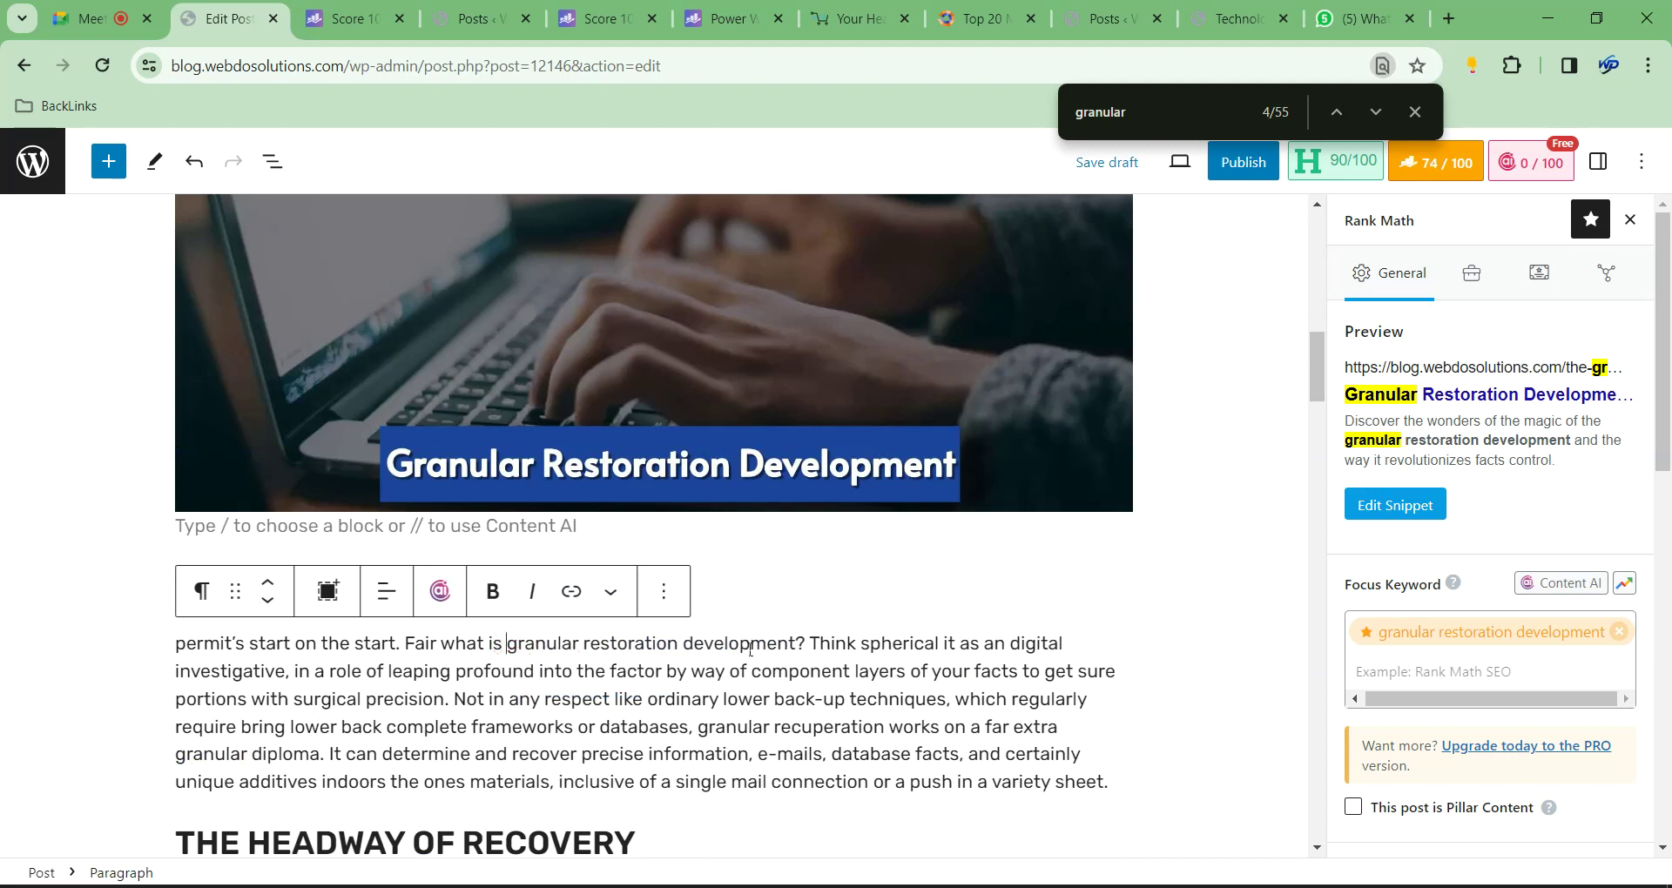
Recheck the post's Basic SEO and Additional results in Rank Math
{"action": "scroll", "coordinate": [216, 667], "scroll_direction": "down", "scroll_amount": 4}
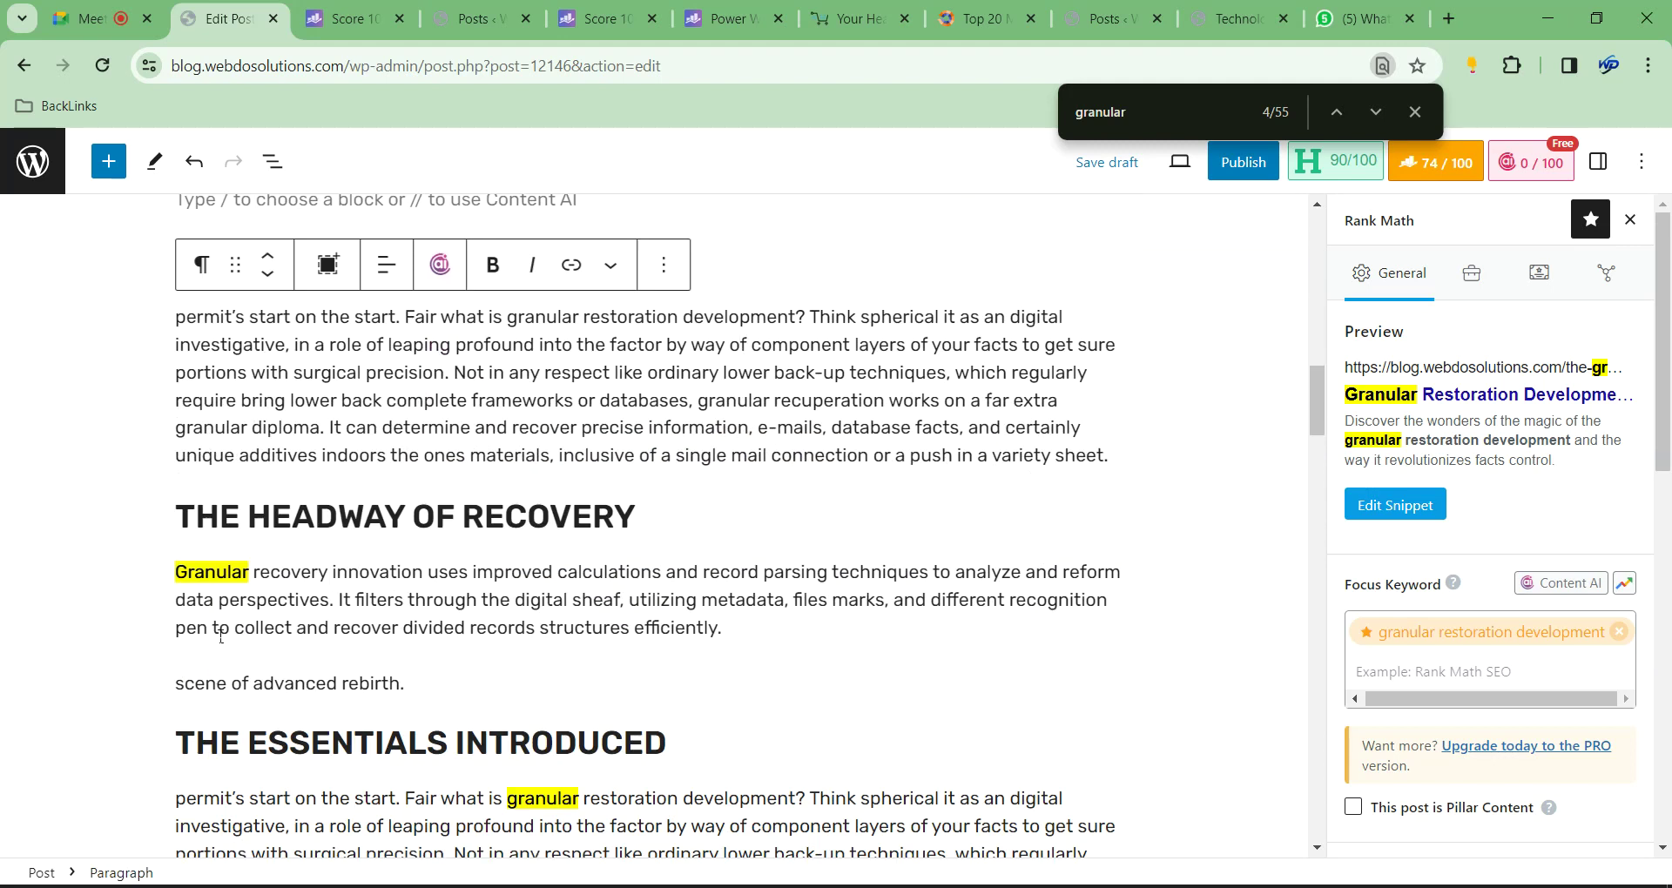
{"action": "scroll", "coordinate": [1470, 516], "scroll_direction": "down", "scroll_amount": 6}
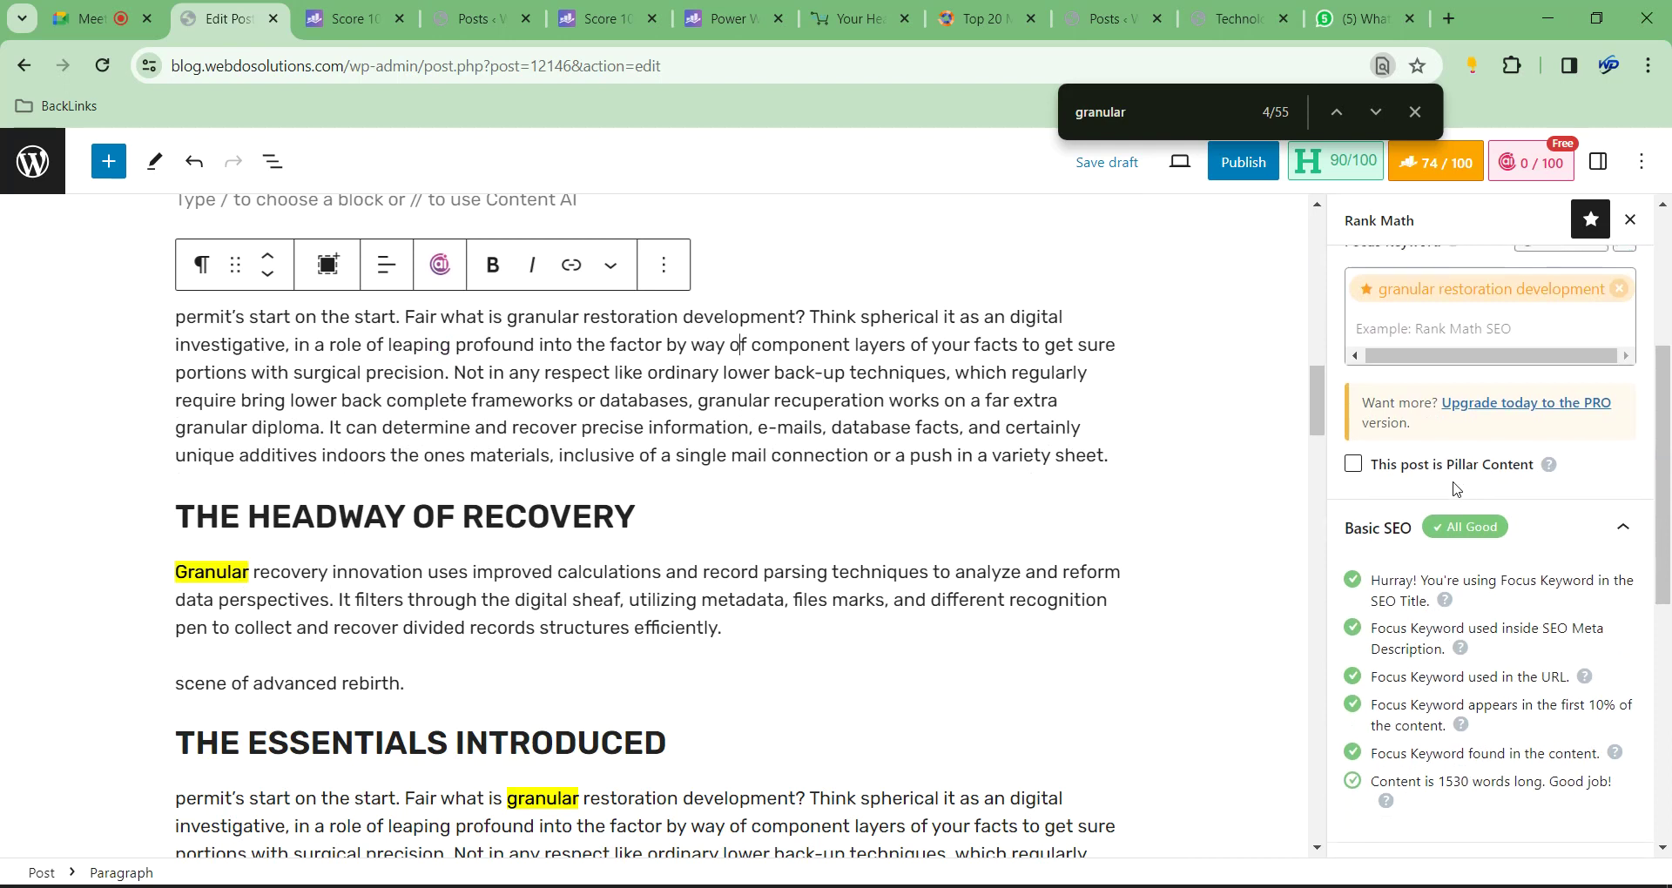
{"action": "scroll", "coordinate": [1411, 535], "scroll_direction": "down", "scroll_amount": 4}
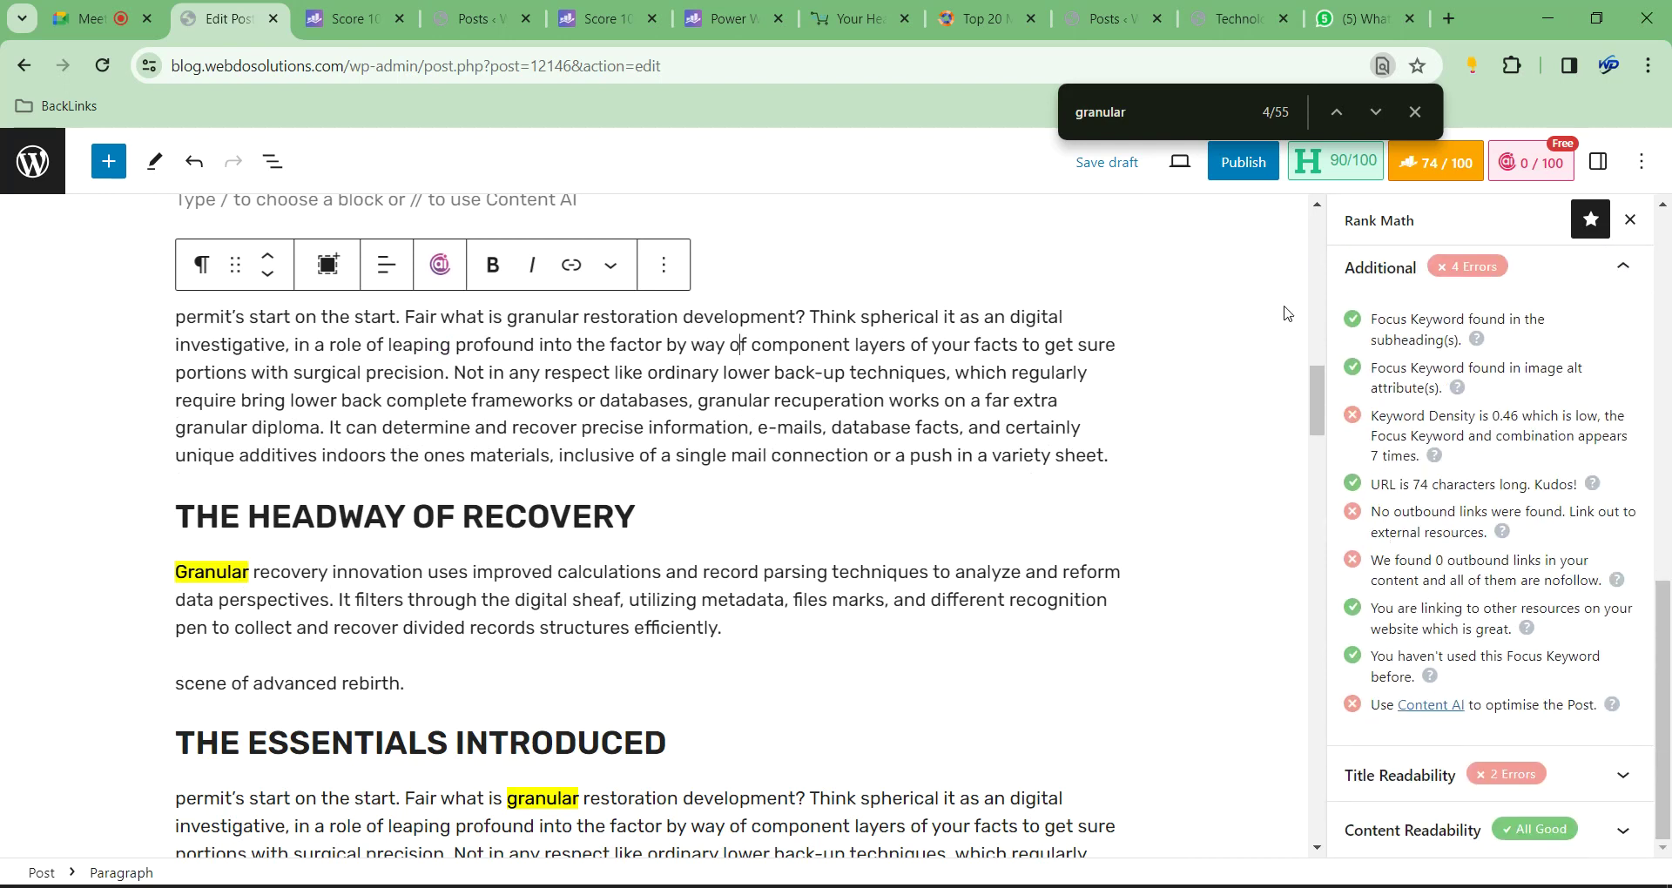